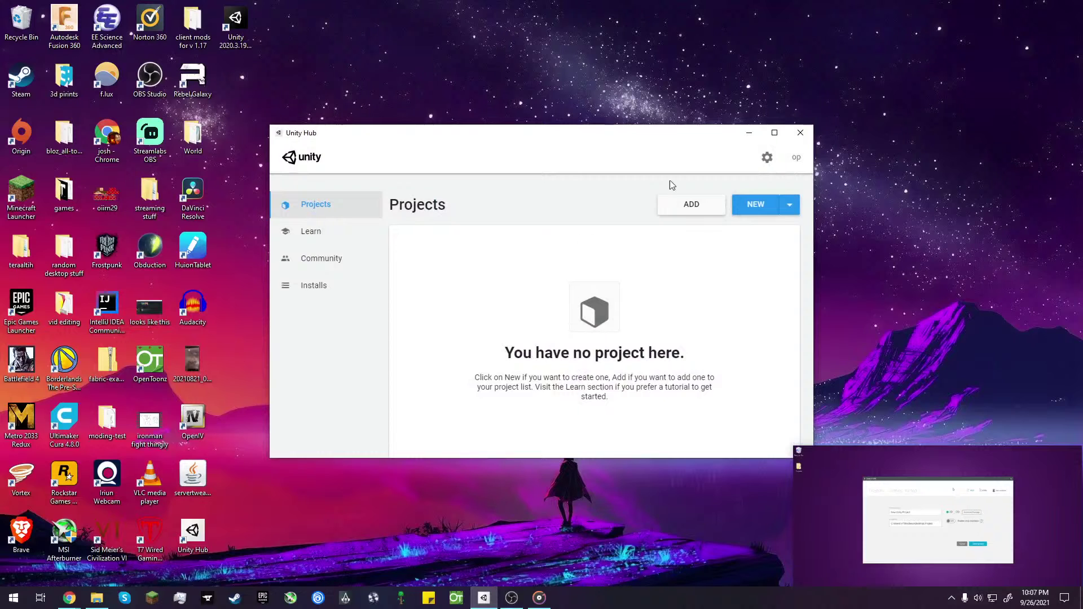
- Reposition the Unity Hub window on the desktop and resume the floating tutorial video
drag(707, 137, 690, 106)
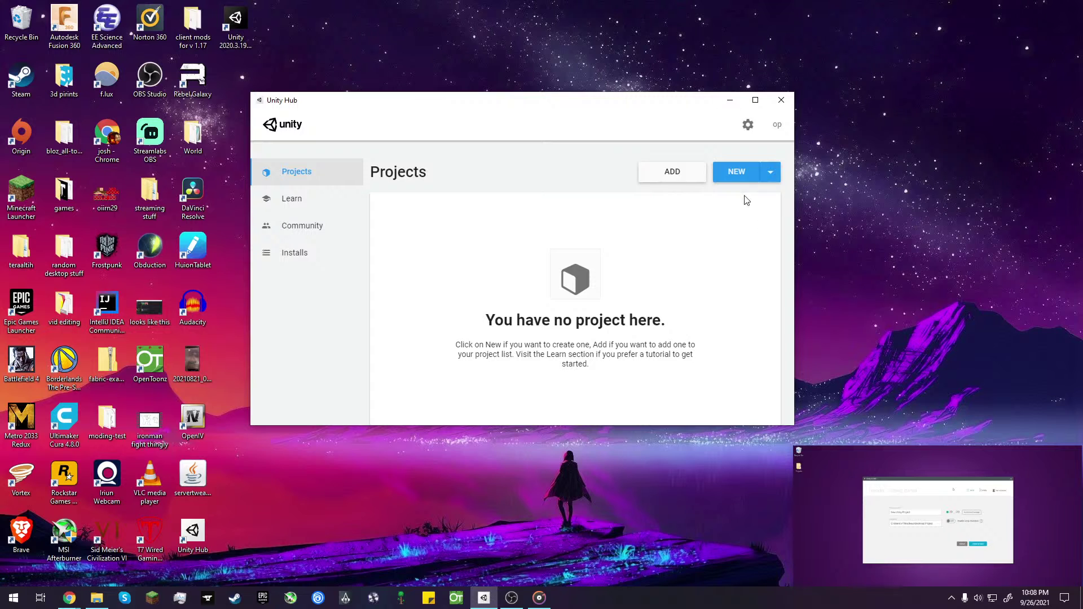
mouse_move(938, 519)
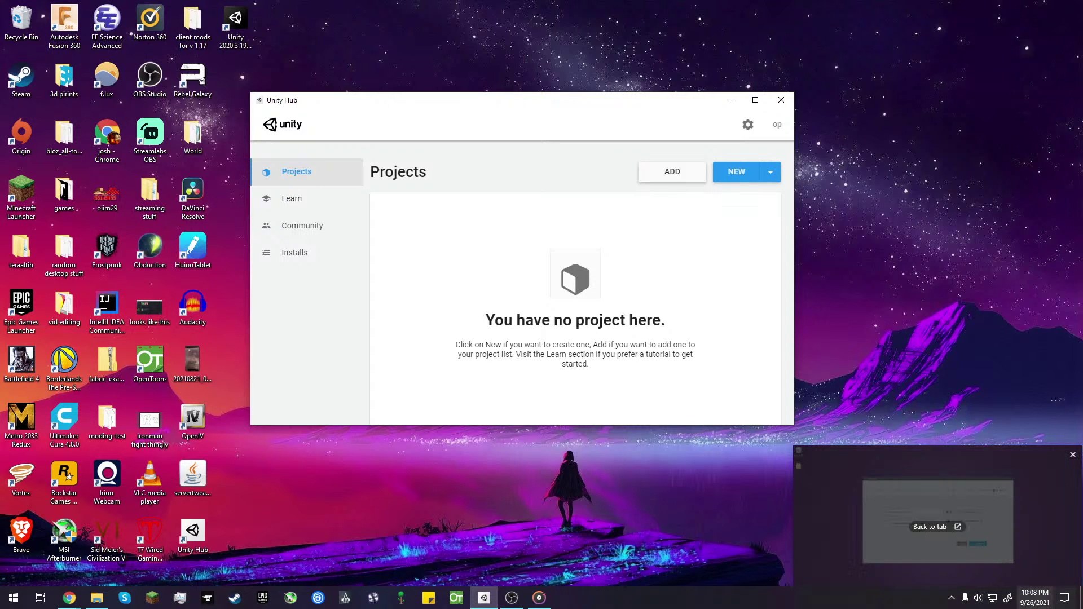
click(985, 543)
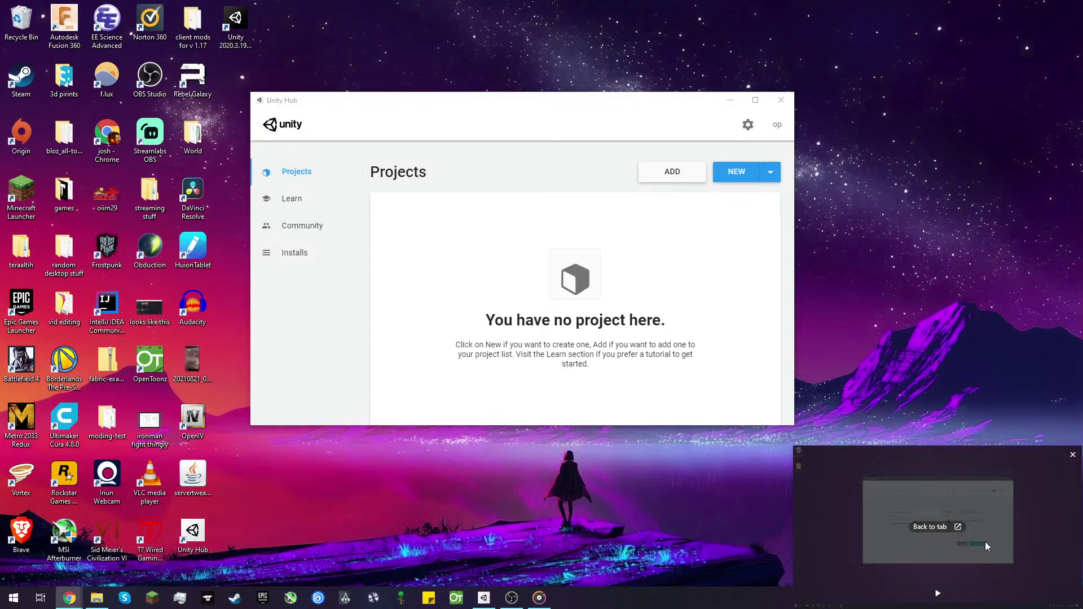
click(937, 594)
- Switch to OBS to examine the audio mixer levels, and return to Unity Hub with OBS minimized
click(512, 599)
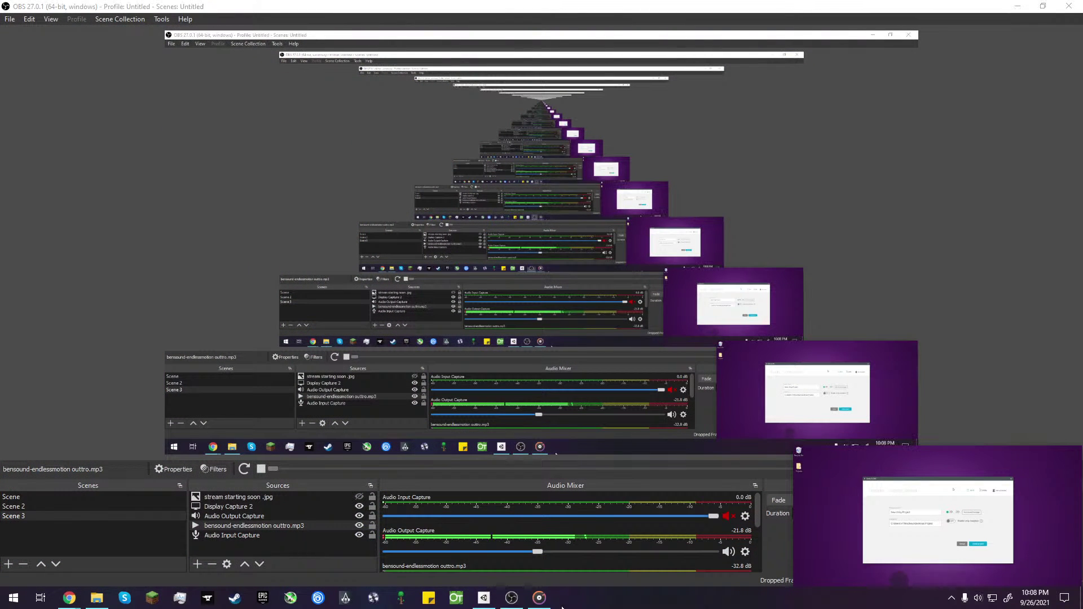
scroll(555, 570, down, 2)
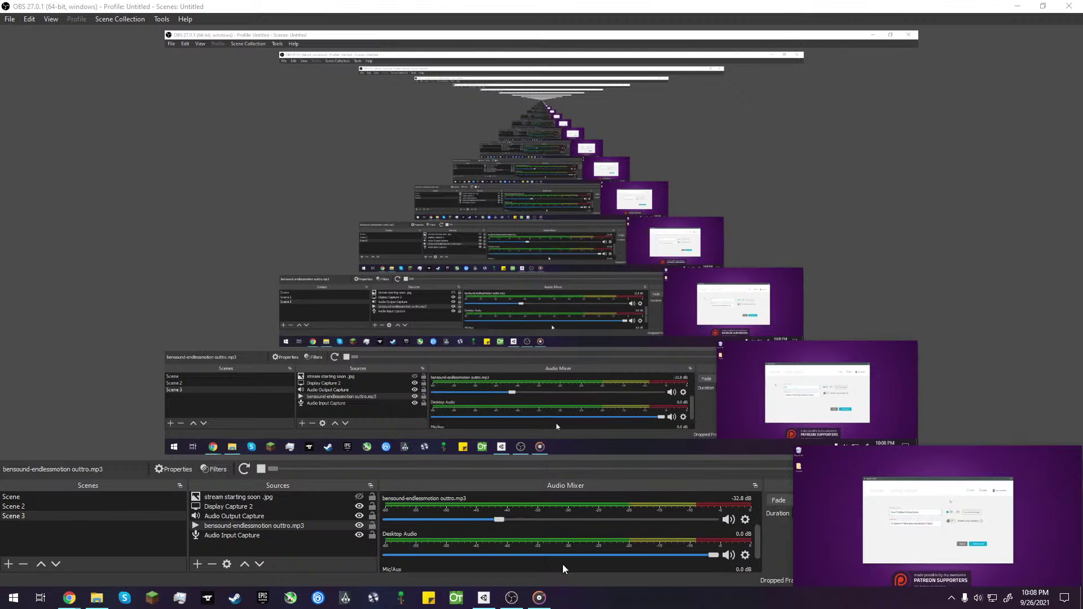
scroll(565, 570, down, 1)
click(539, 599)
click(515, 598)
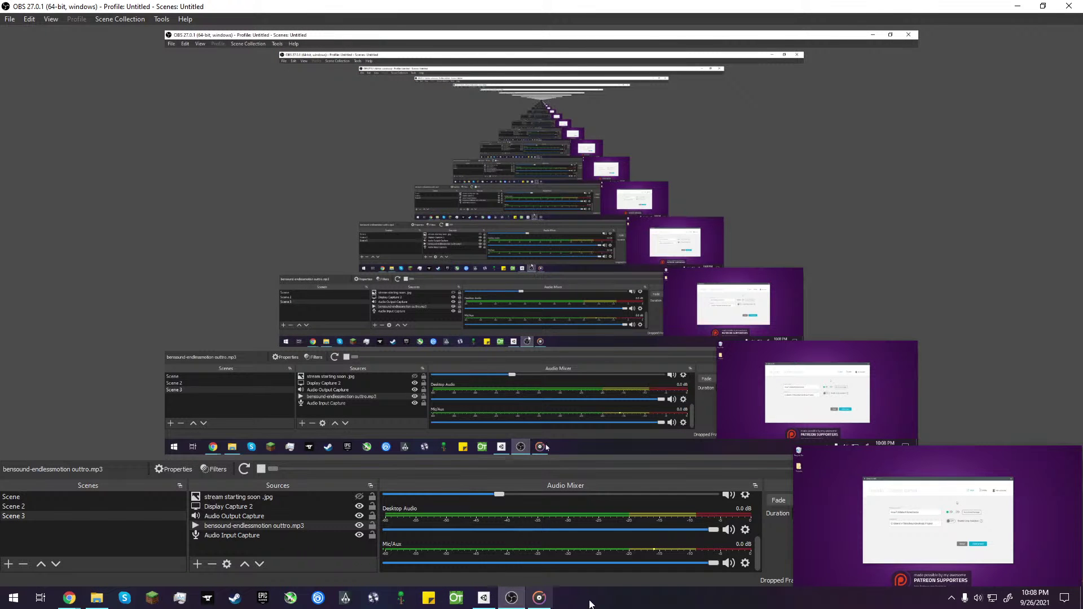
click(484, 598)
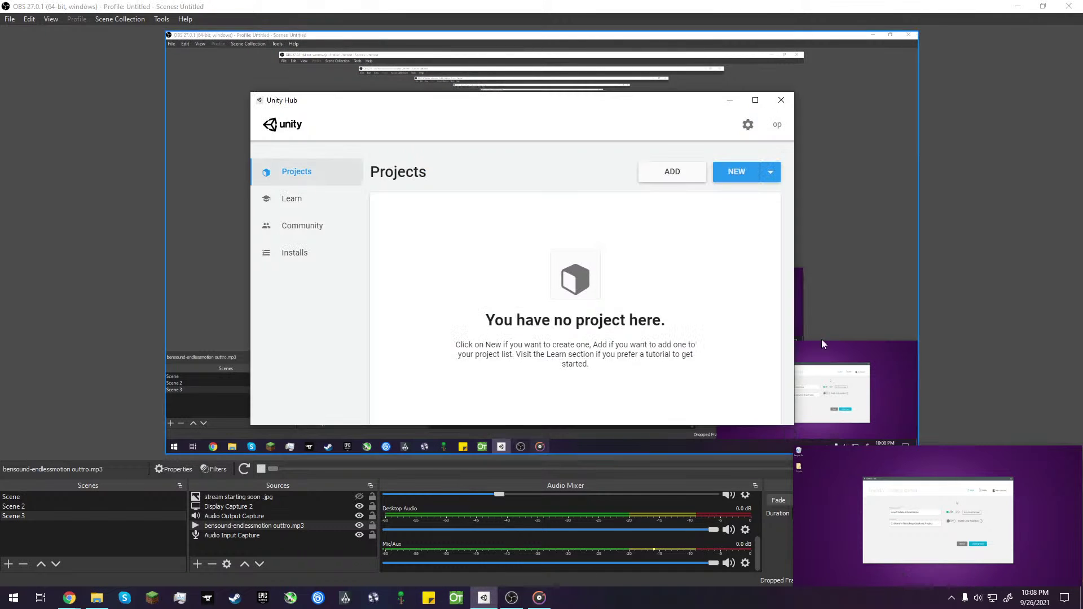
click(1028, 6)
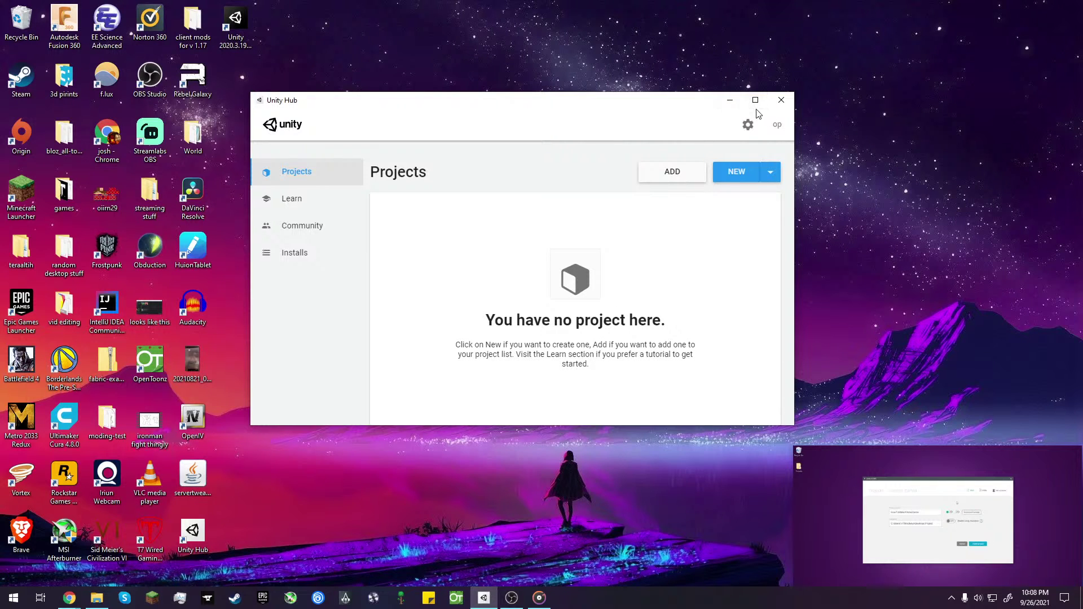
- Start a new Unity project and set its project name to "first"
click(738, 173)
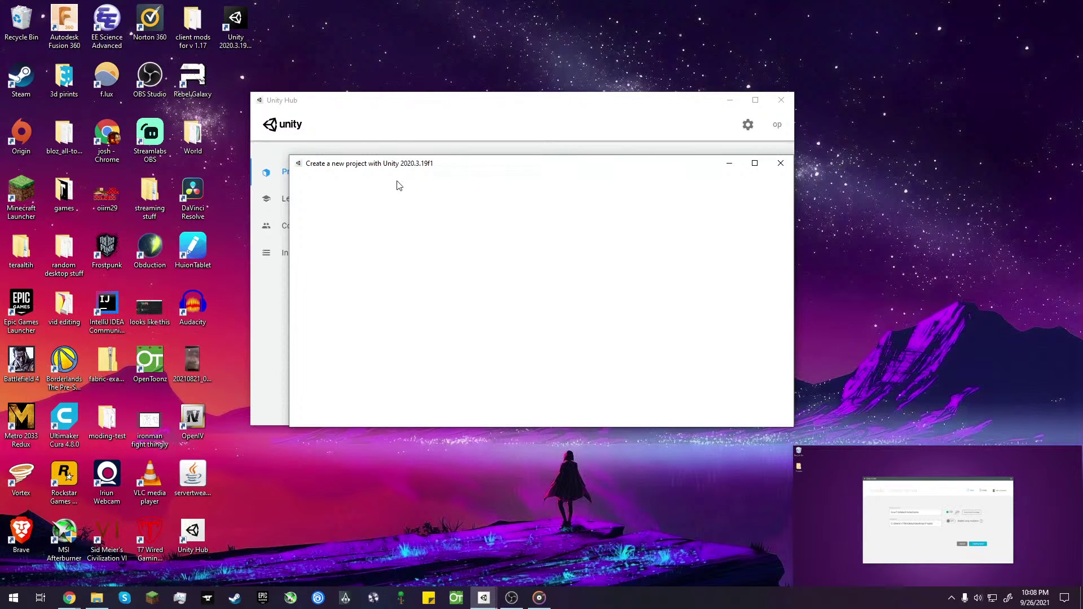
click(604, 227)
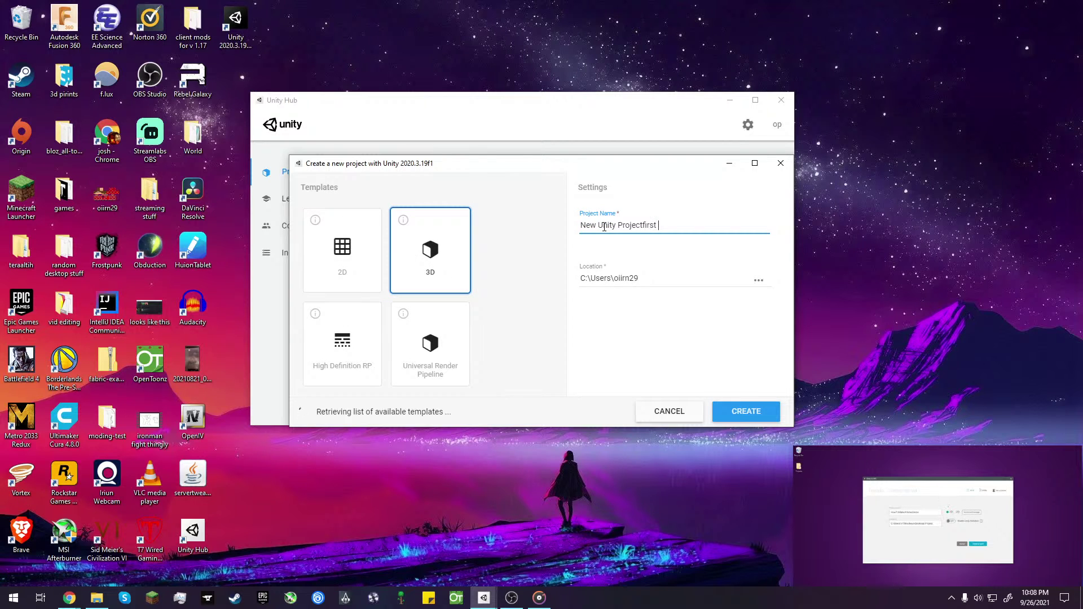
text(first)
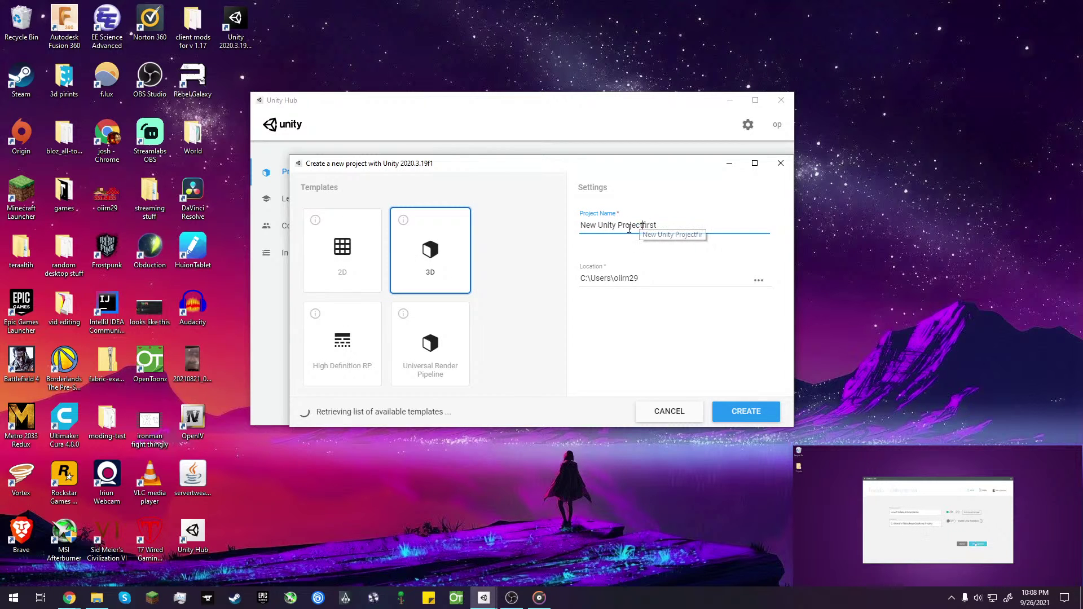
drag(657, 226, 480, 213)
text(first)
click(666, 252)
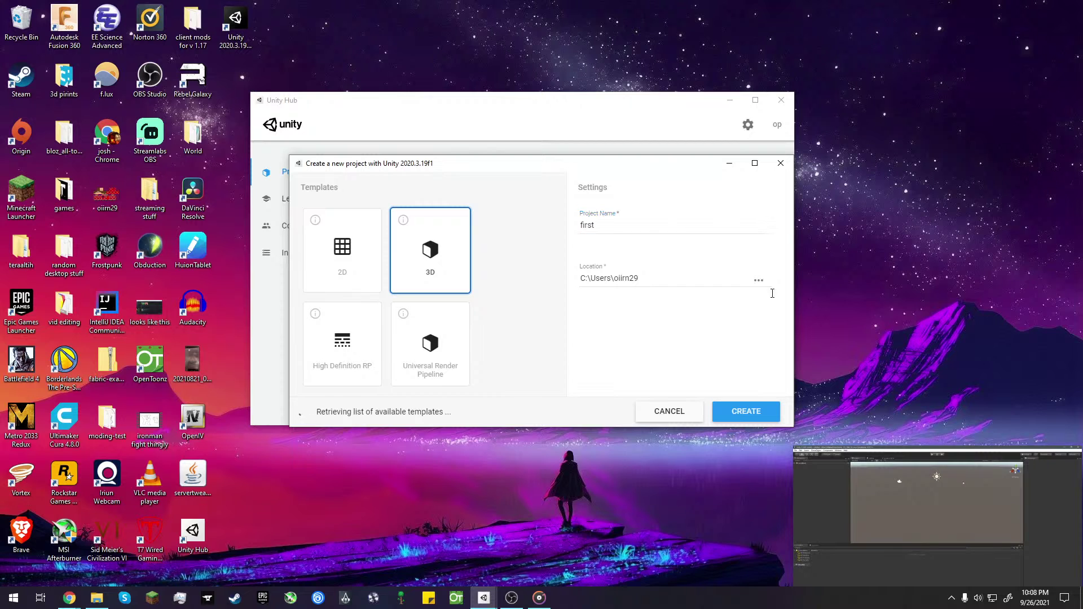
- Pause the floating tutorial video and create the project from the 3D template
mouse_move(901, 558)
drag(930, 572, 928, 549)
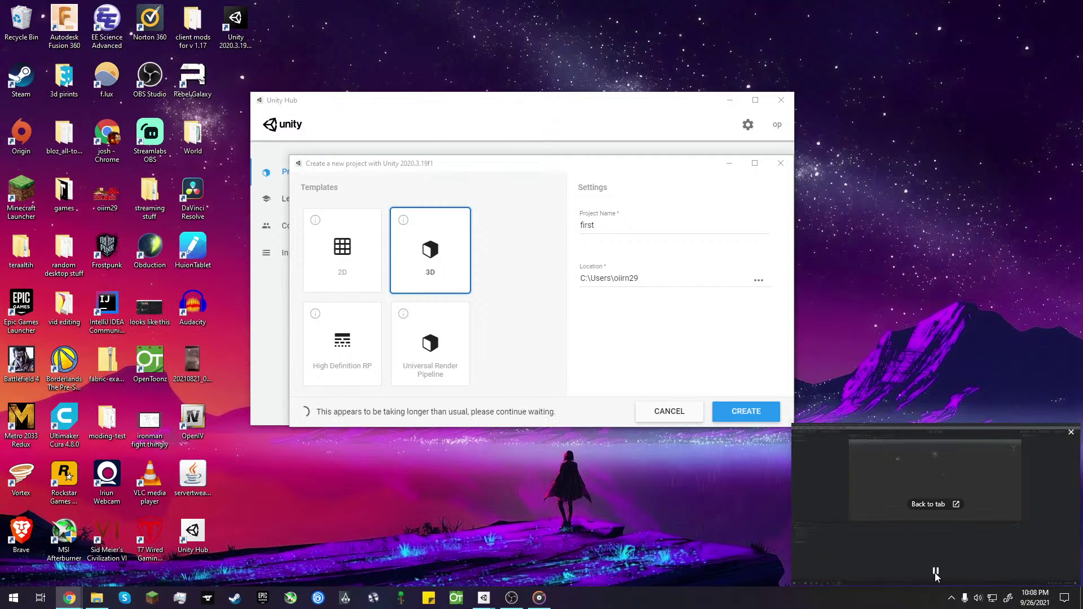
click(602, 335)
click(459, 338)
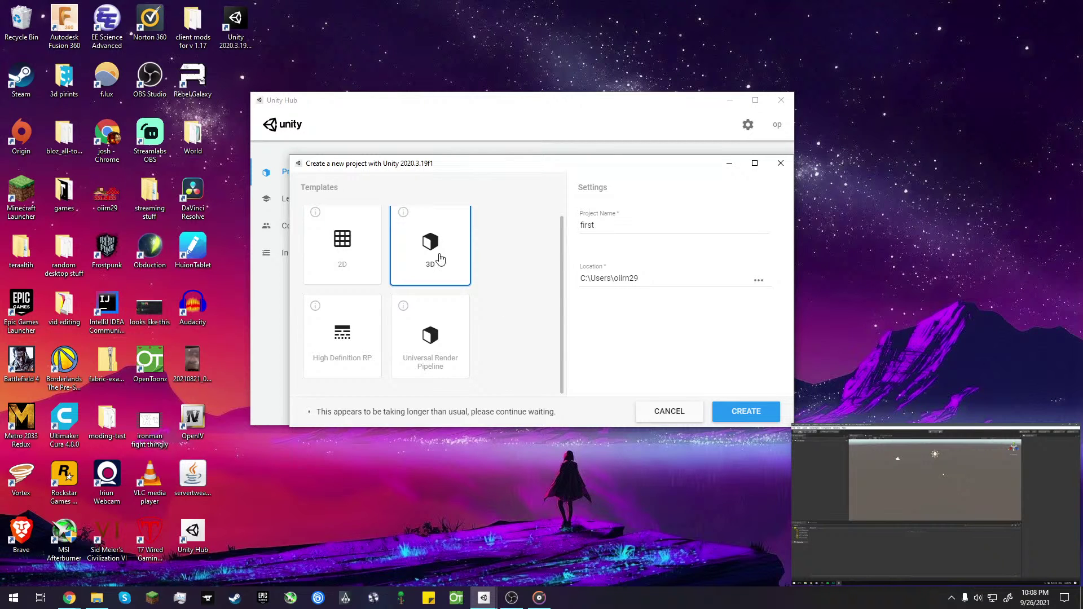
click(748, 415)
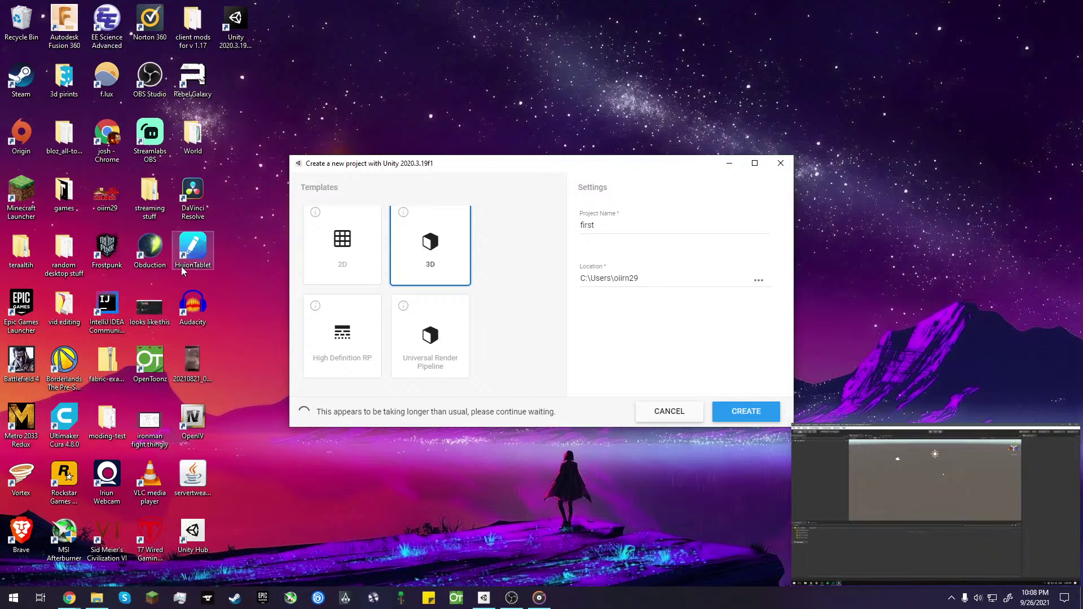
- Switch to Chrome, load Discord in a new tab and open the Hephaestus SMP server
mouse_move(73, 603)
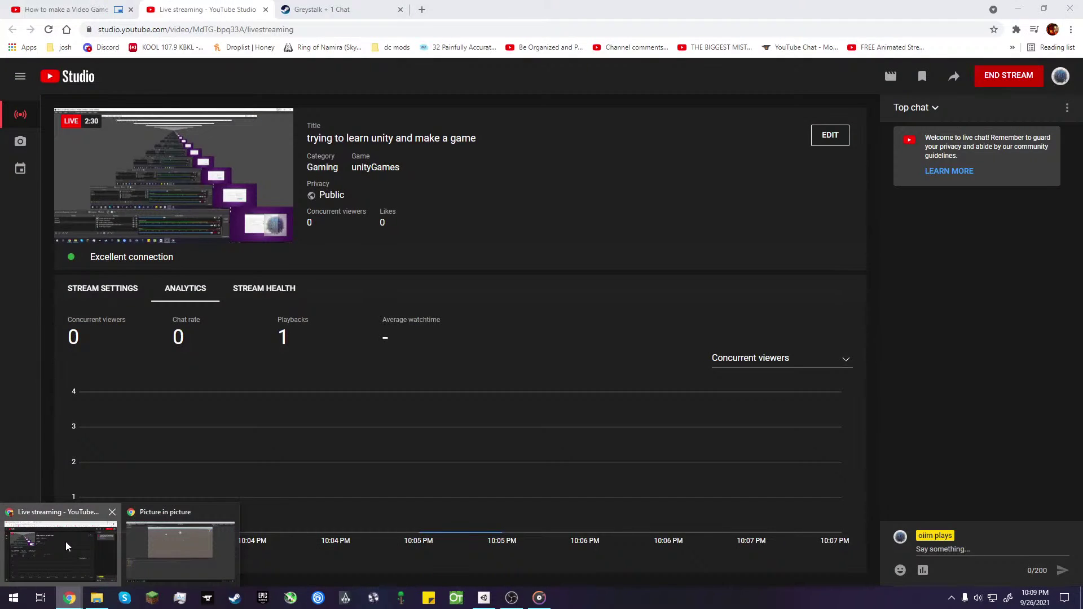
click(66, 542)
click(421, 9)
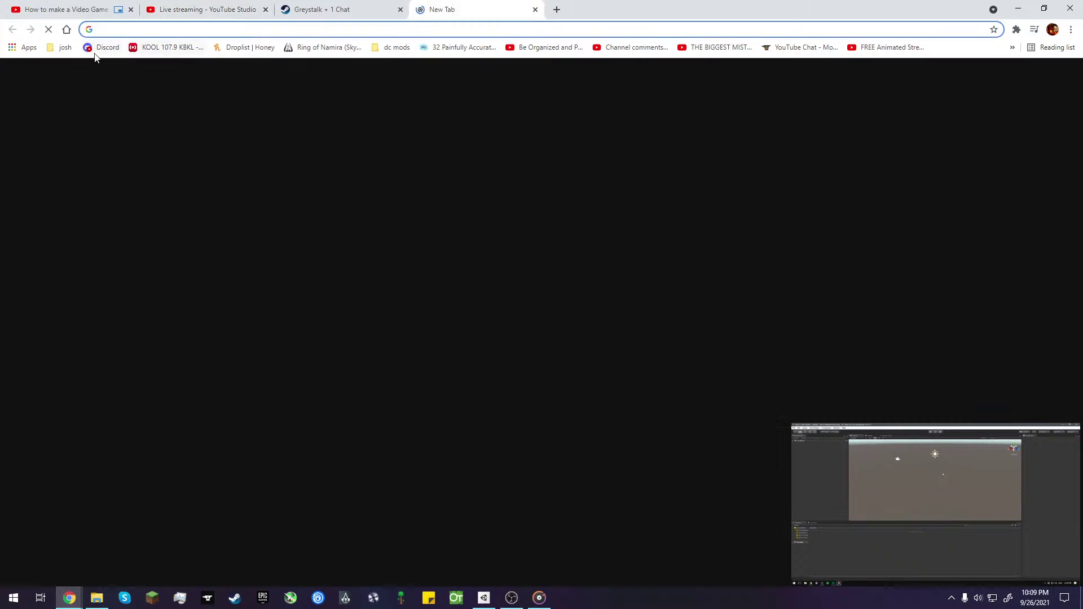
click(97, 50)
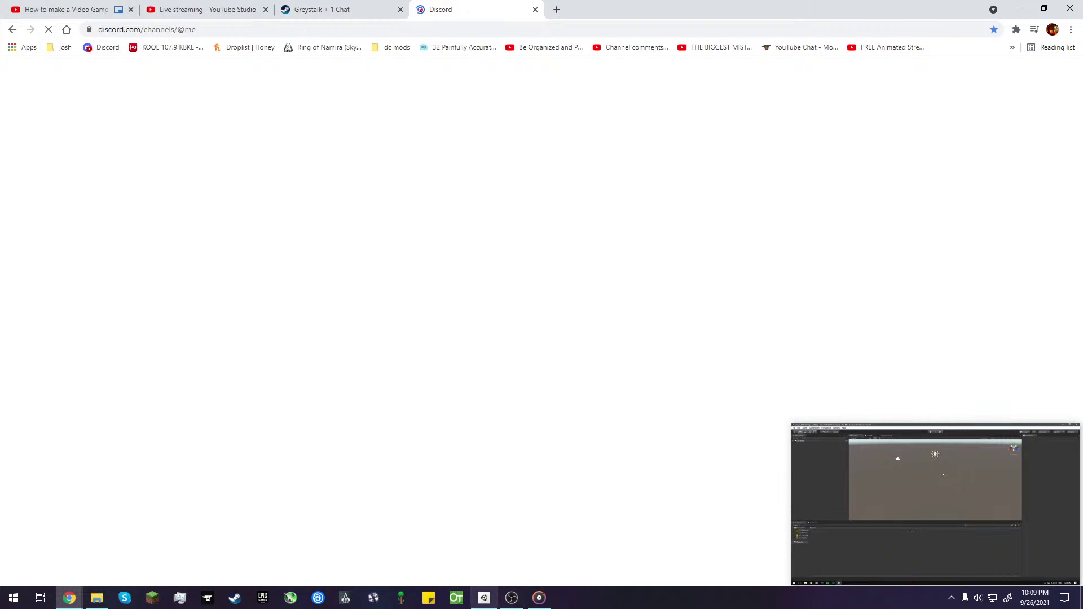
mouse_move(496, 595)
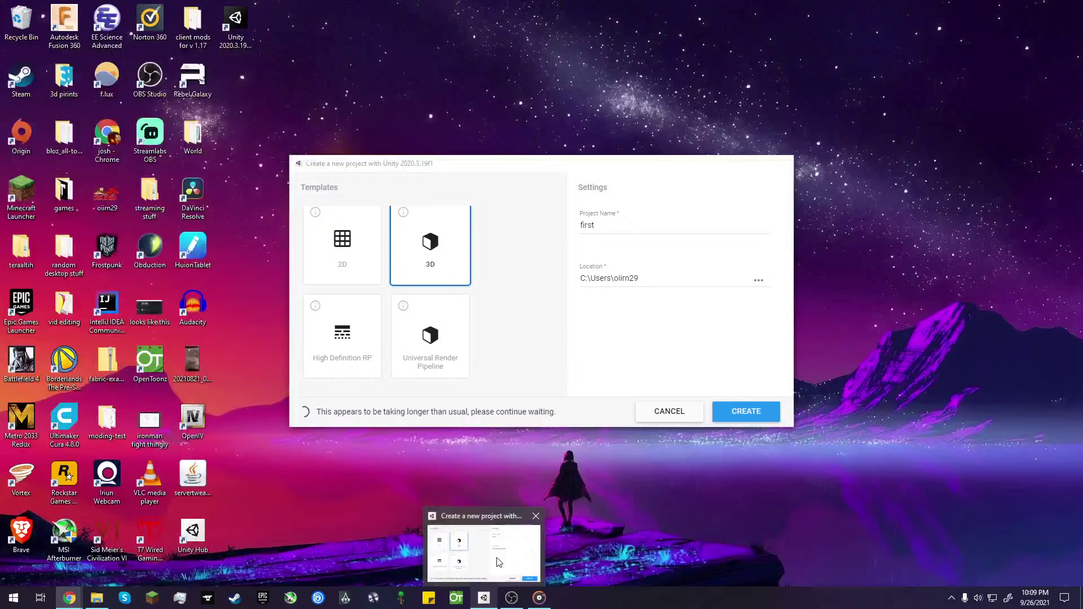
click(499, 563)
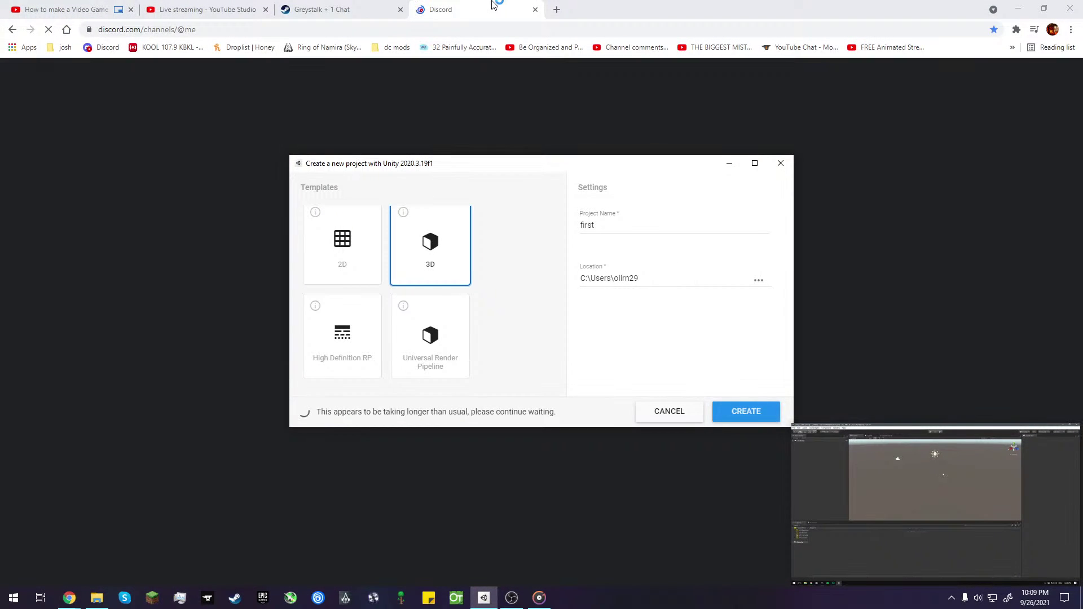
click(493, 5)
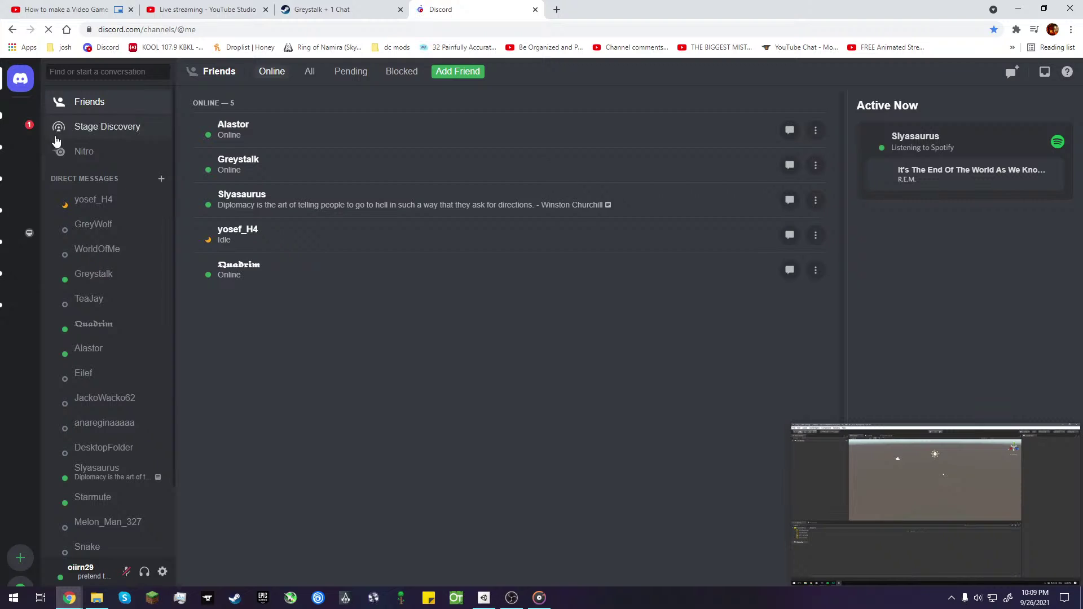
click(21, 122)
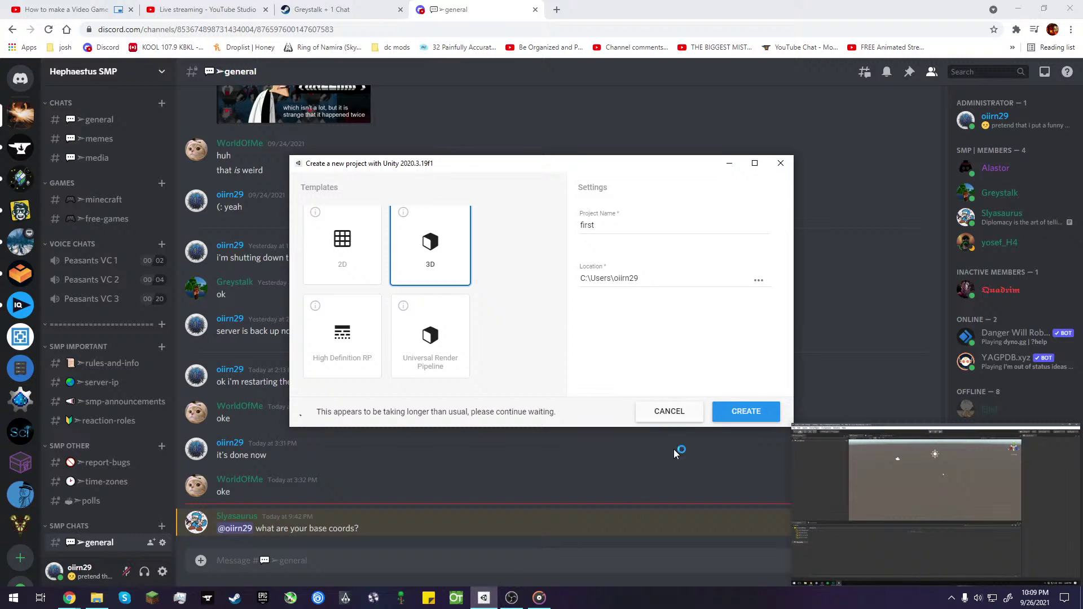
- Move the floating video clear of the message field and start a reply to the "what are your base coords?" message
click(453, 555)
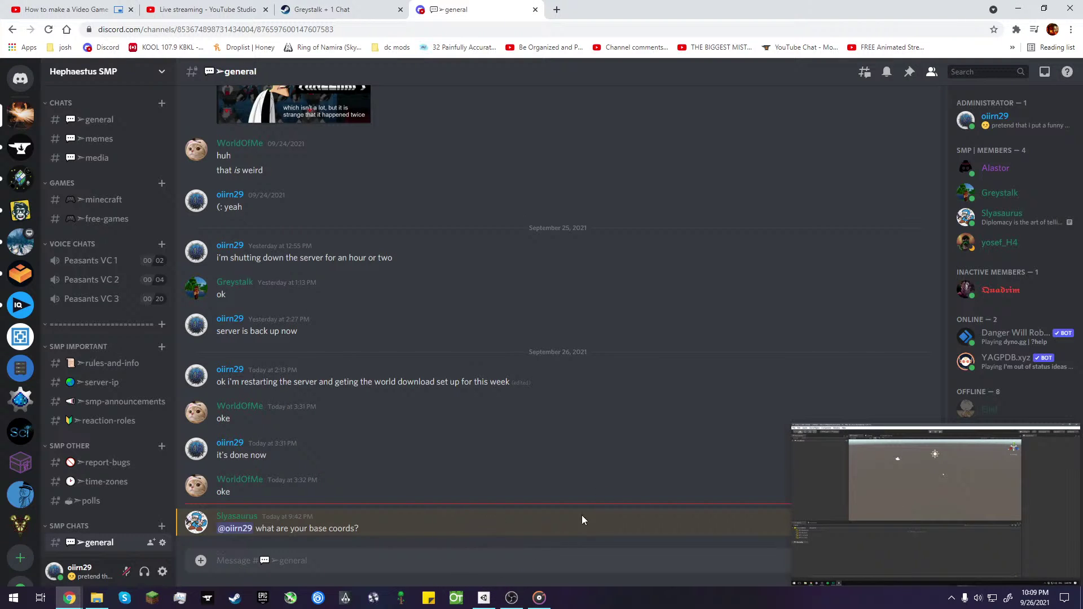
drag(891, 516, 909, 306)
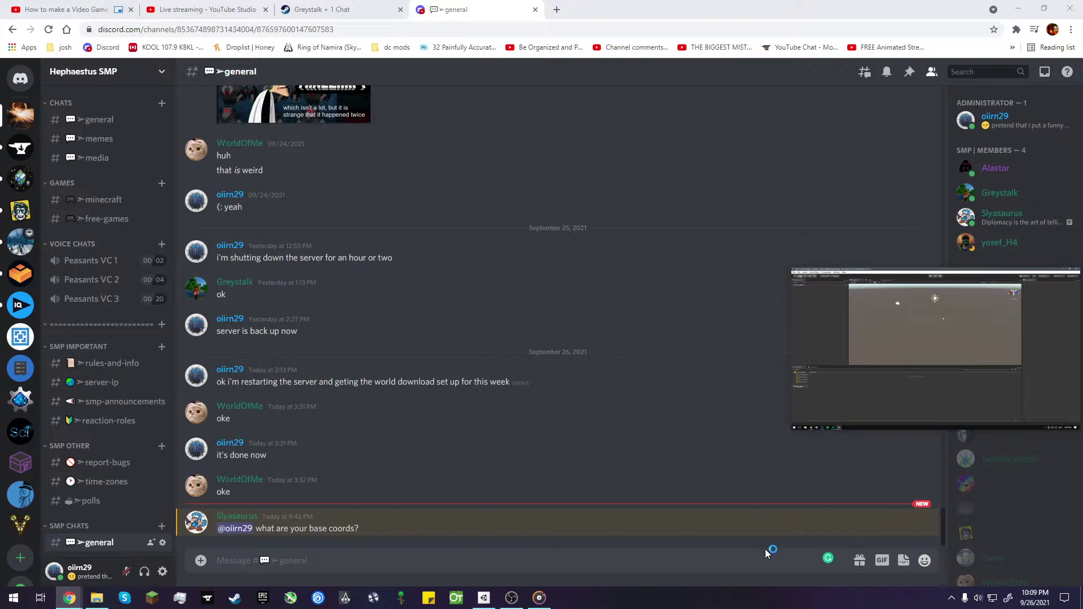
click(710, 567)
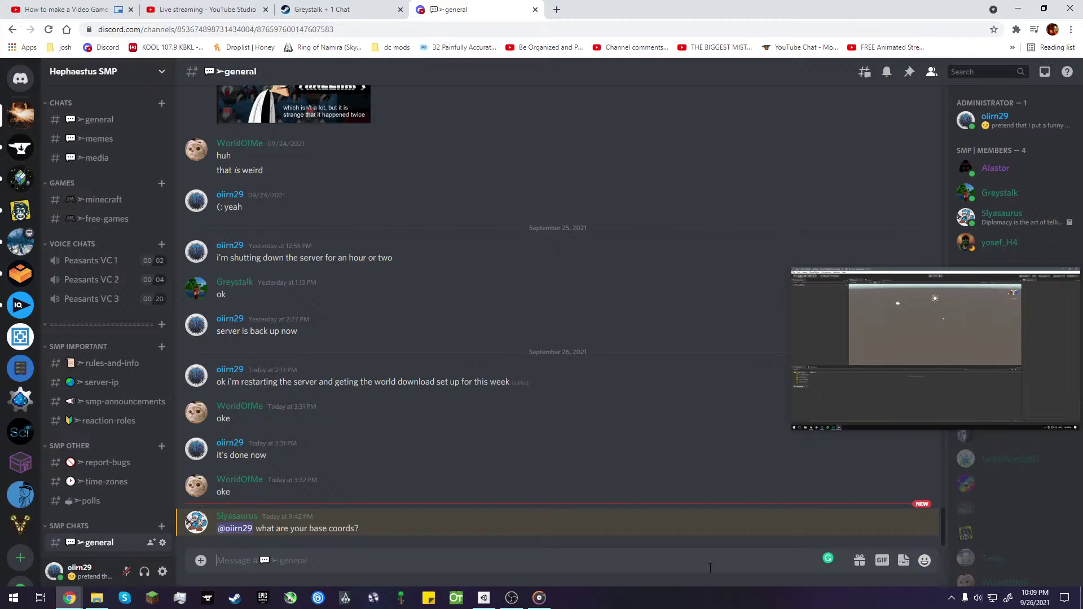
mouse_move(844, 312)
mouse_down()
mouse_move(767, 319)
mouse_move(831, 337)
mouse_move(846, 315)
mouse_up()
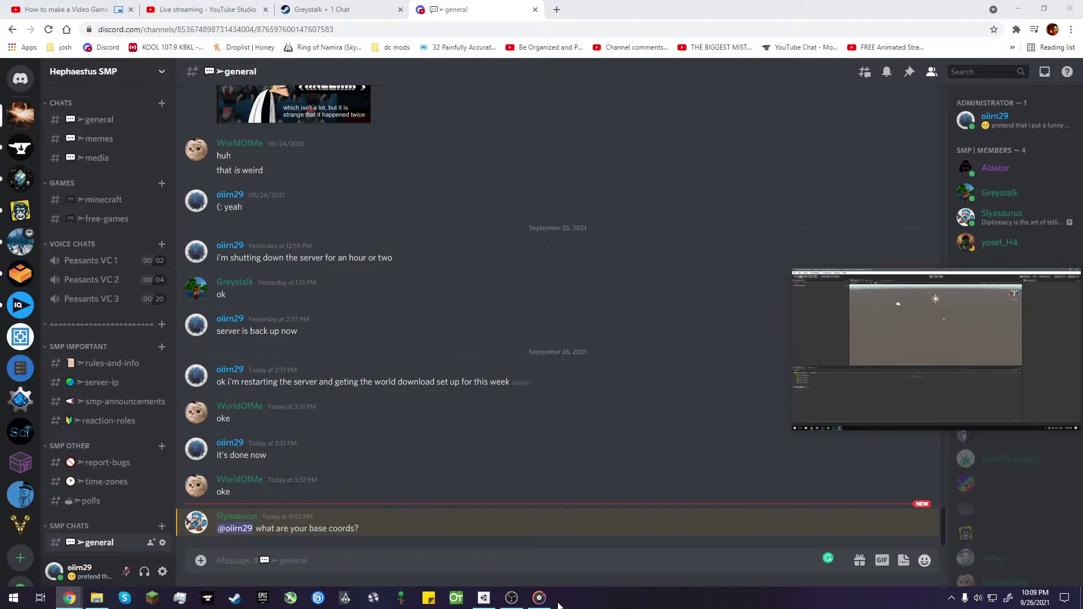
click(548, 566)
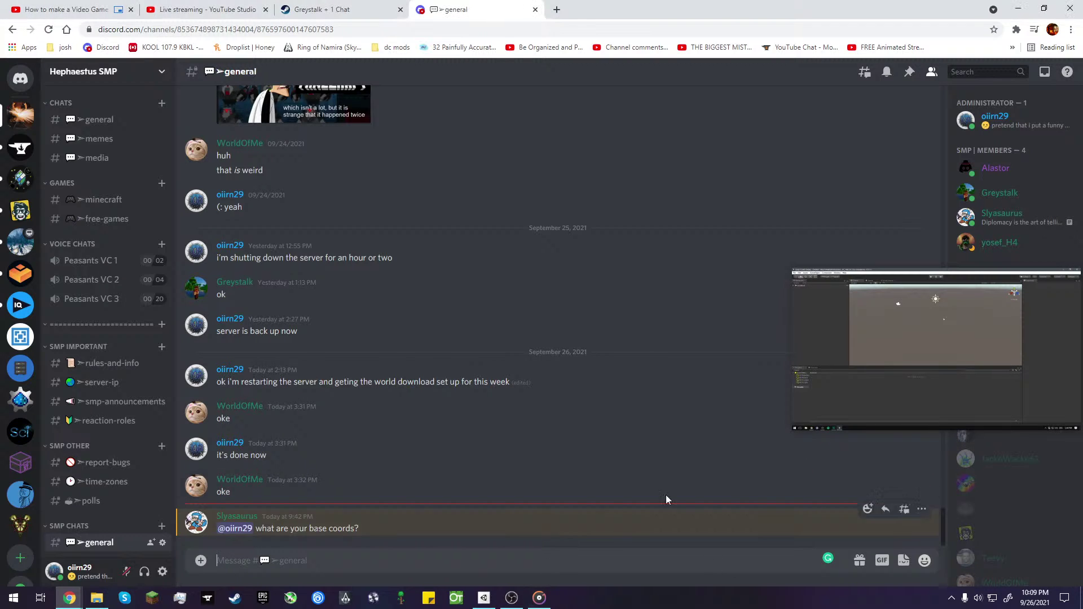
click(887, 510)
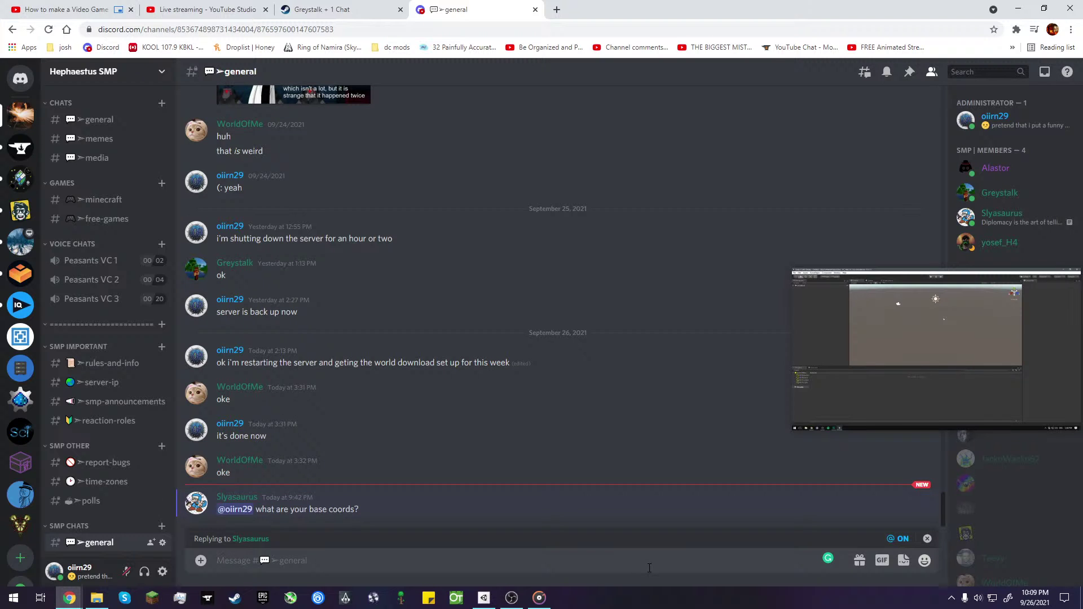
- Write the reply "i don't realy have a base yet but i am working on a cuple areas, why?"
text(i don)
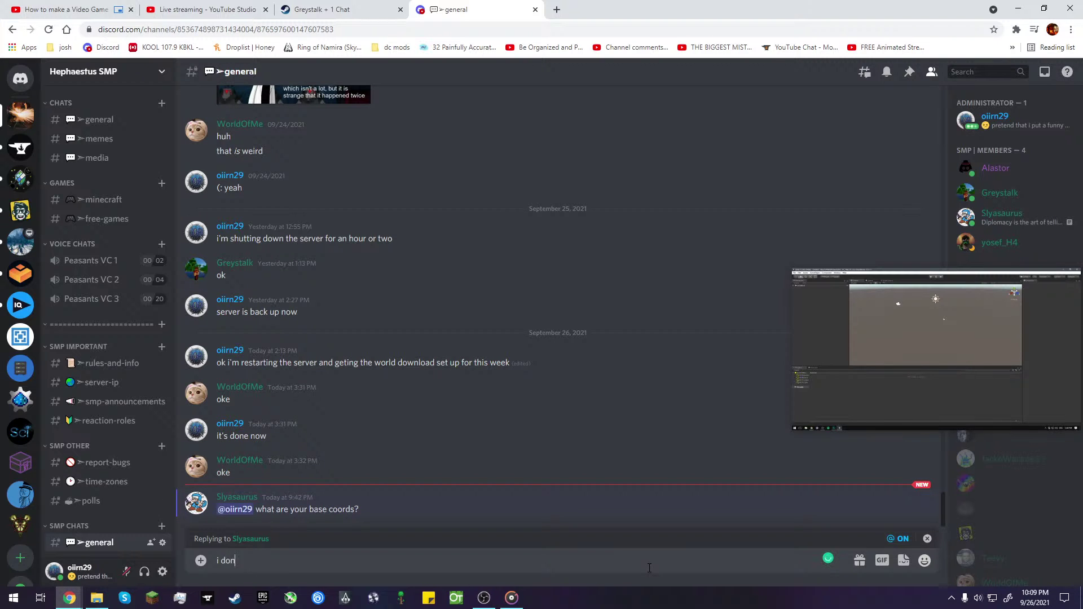
text('t realy have a bae)
key(BackSpace)
text(se yea)
text(ut )
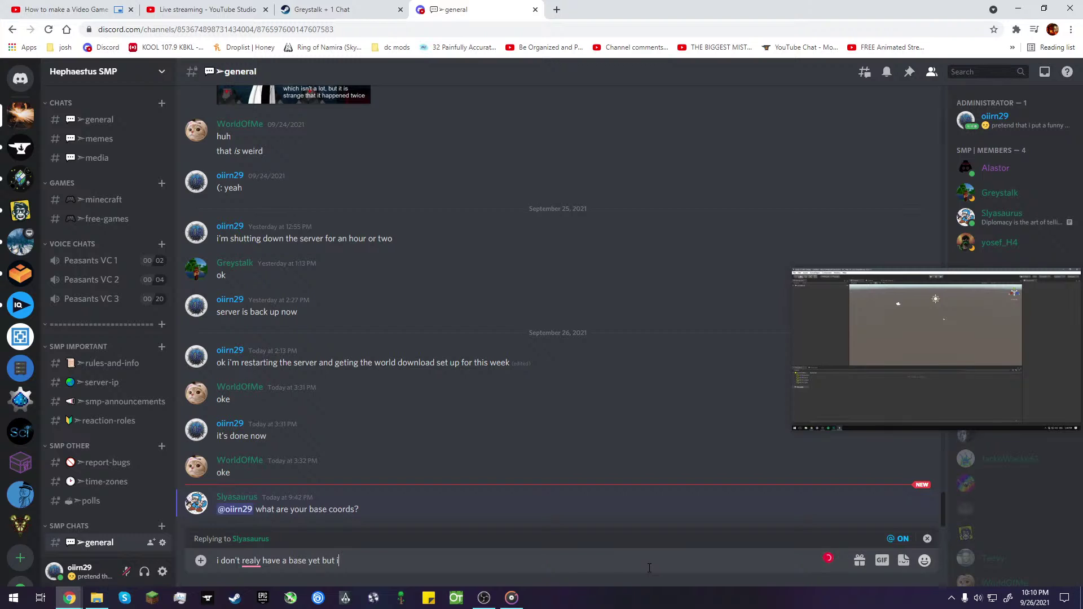
text(i am work)
text(ing on a cuple areas, wh)
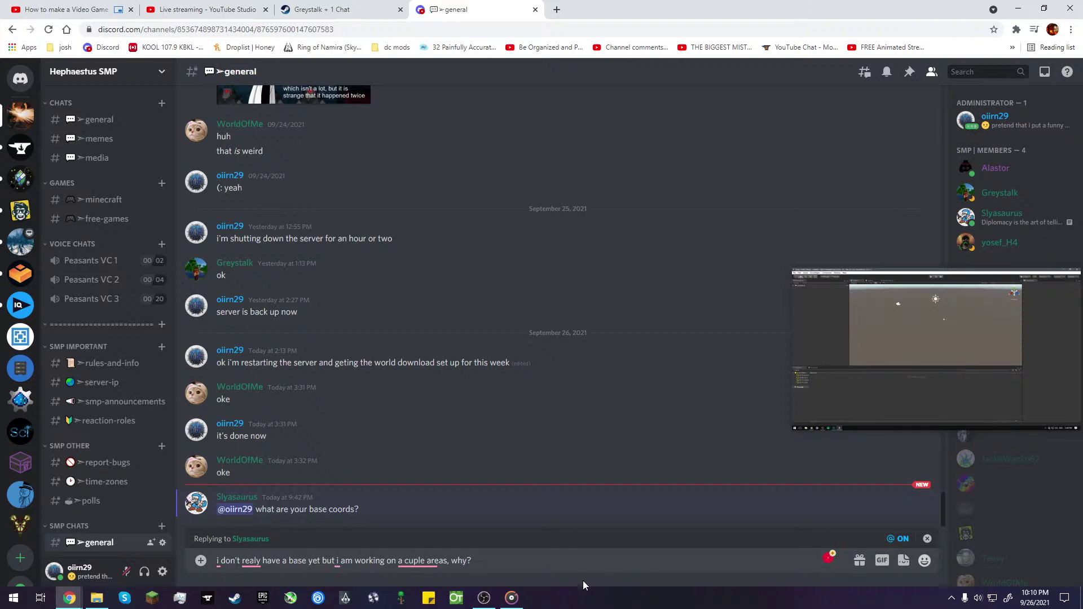
- Correct the misspelled words in the reply to "couple" and "really" and send it
mouse_move(430, 566)
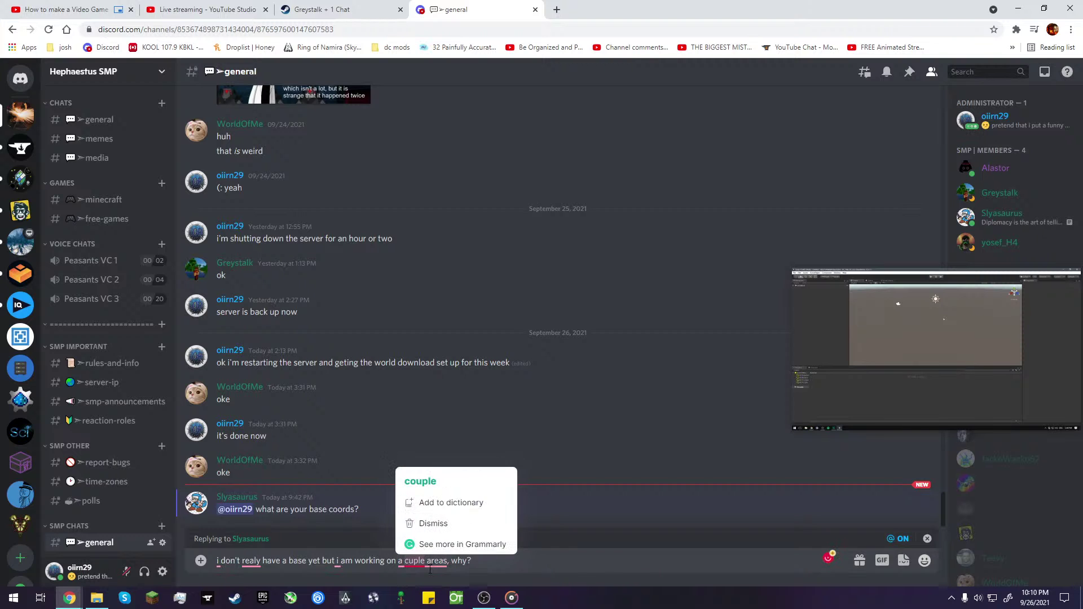
click(420, 481)
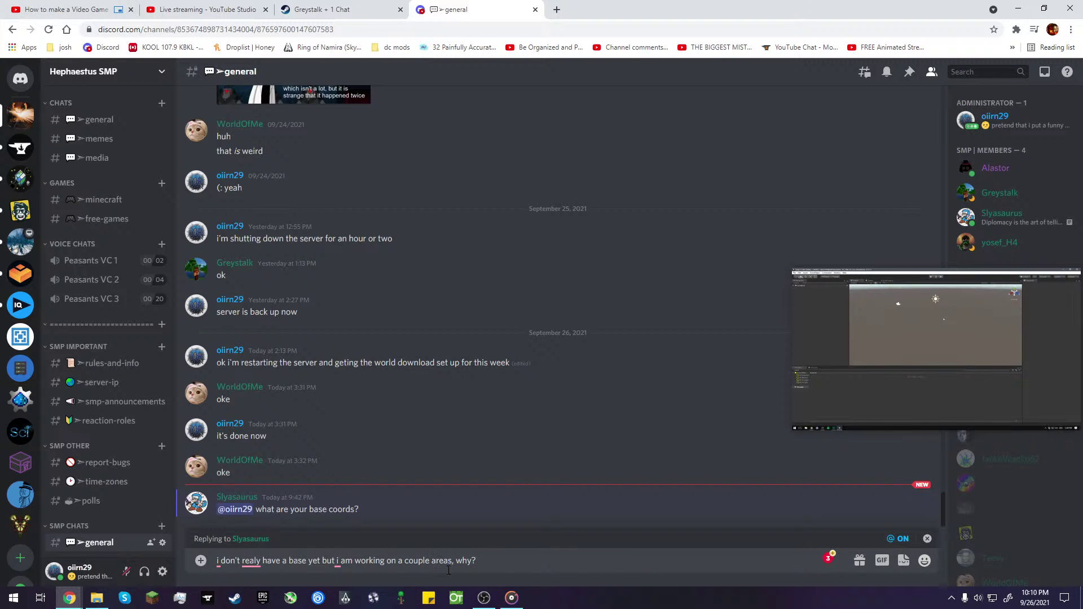
mouse_move(251, 561)
click(251, 481)
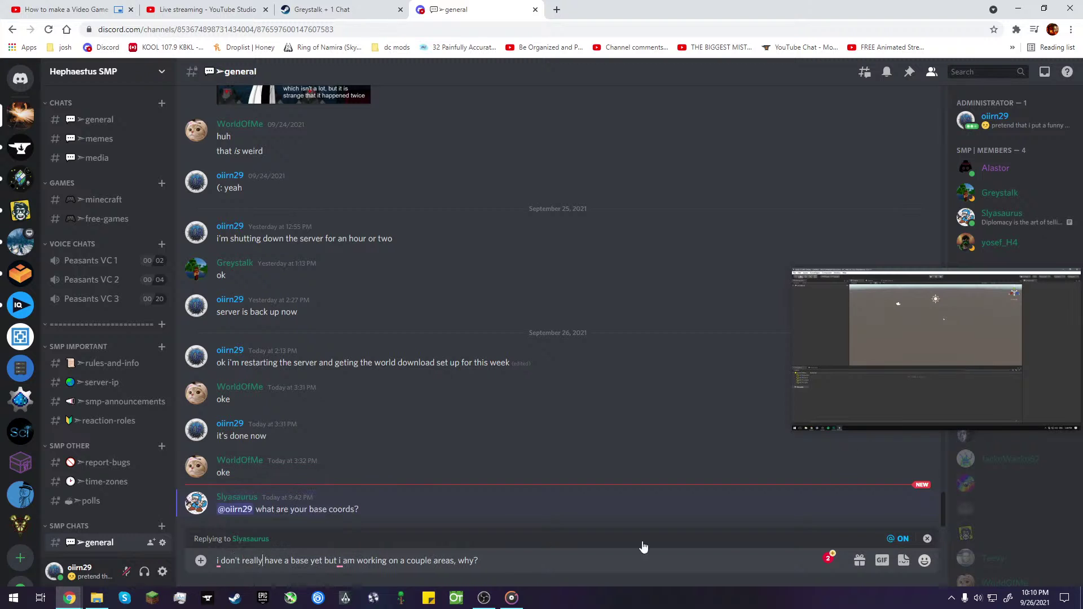
key(Return)
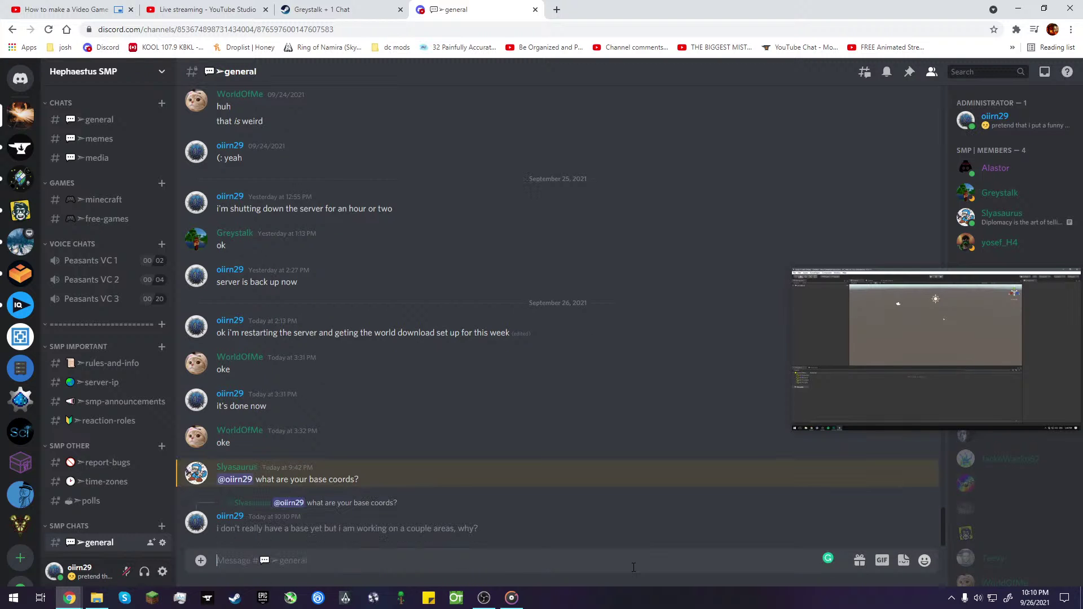
click(3, 6)
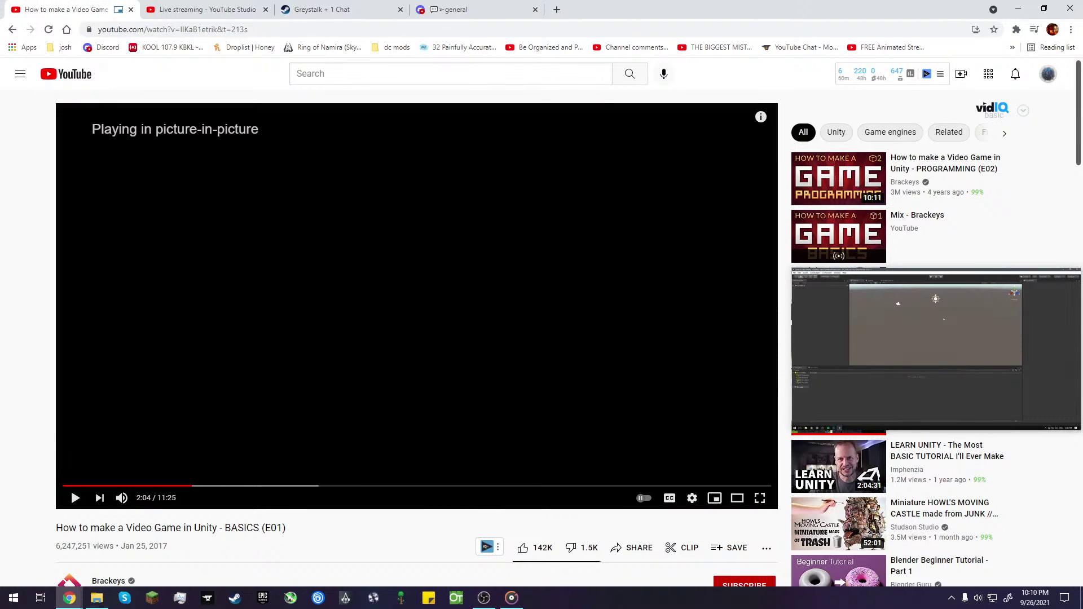
click(203, 10)
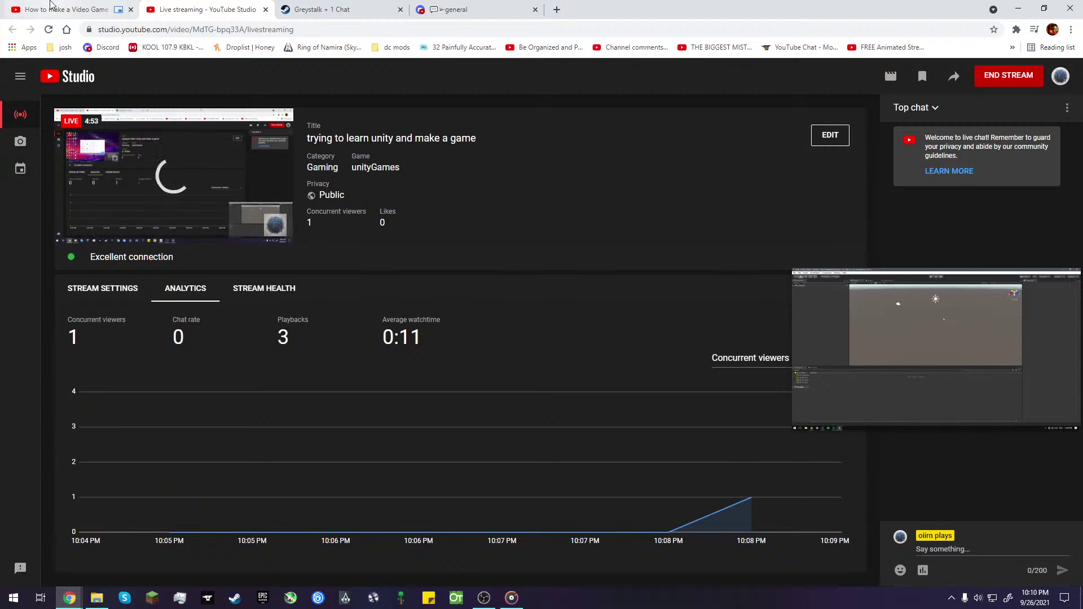
click(467, 11)
click(511, 598)
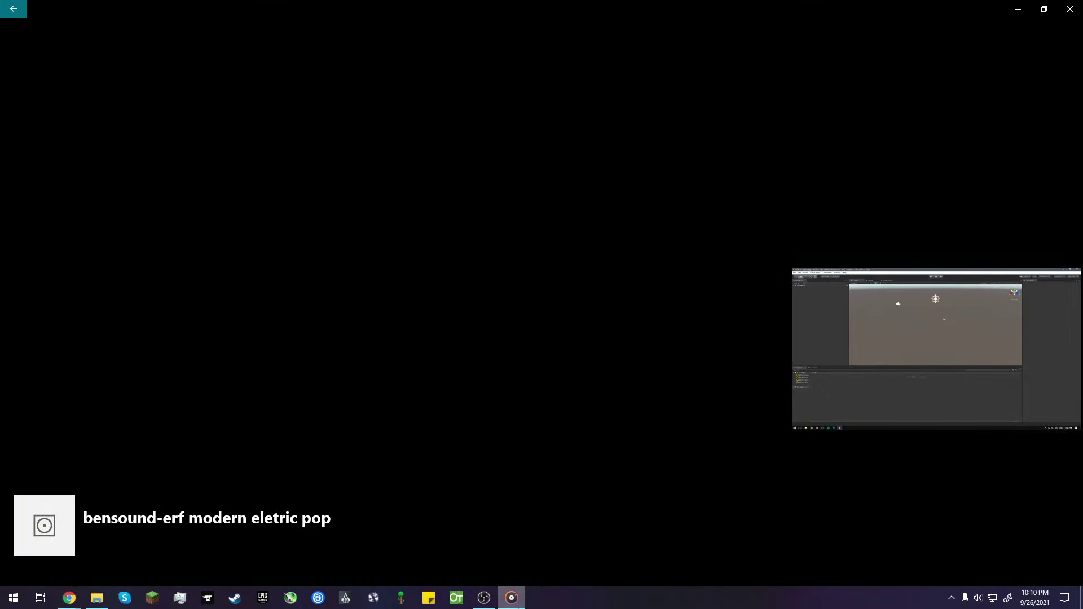
mouse_move(79, 604)
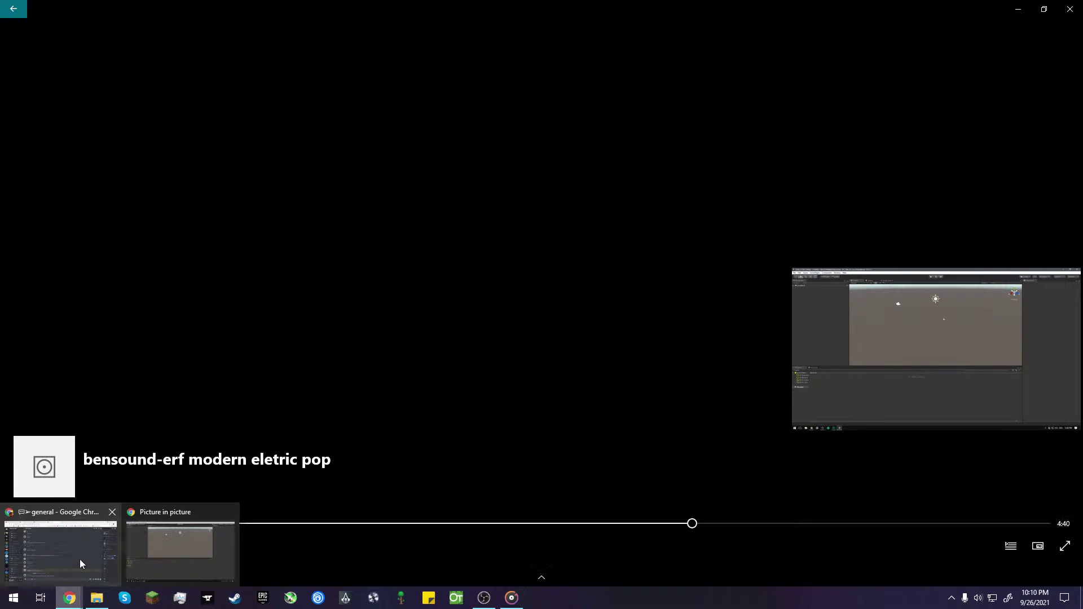
click(79, 564)
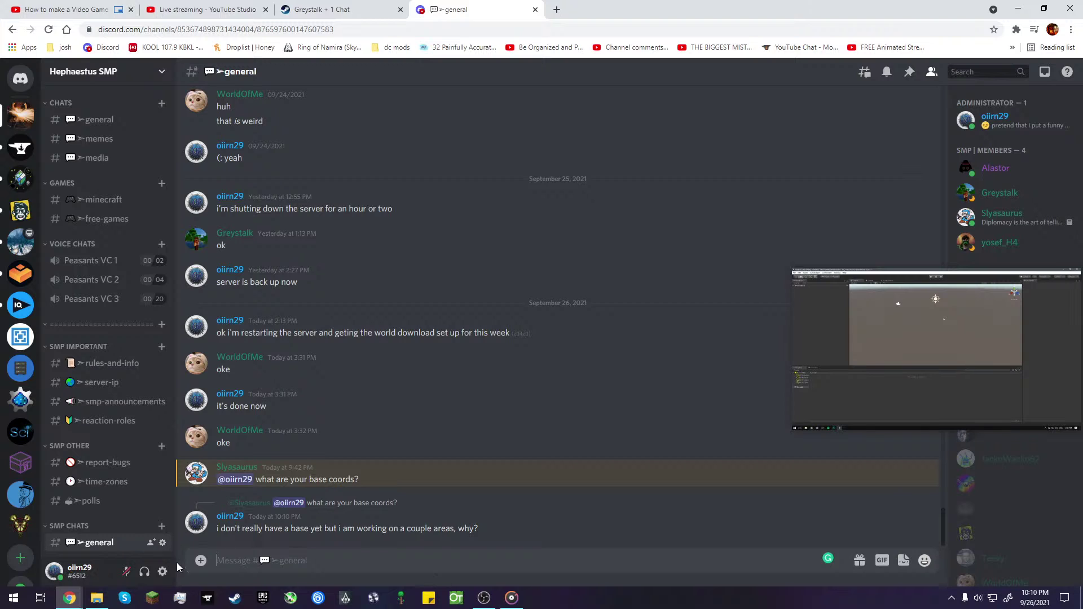
click(179, 599)
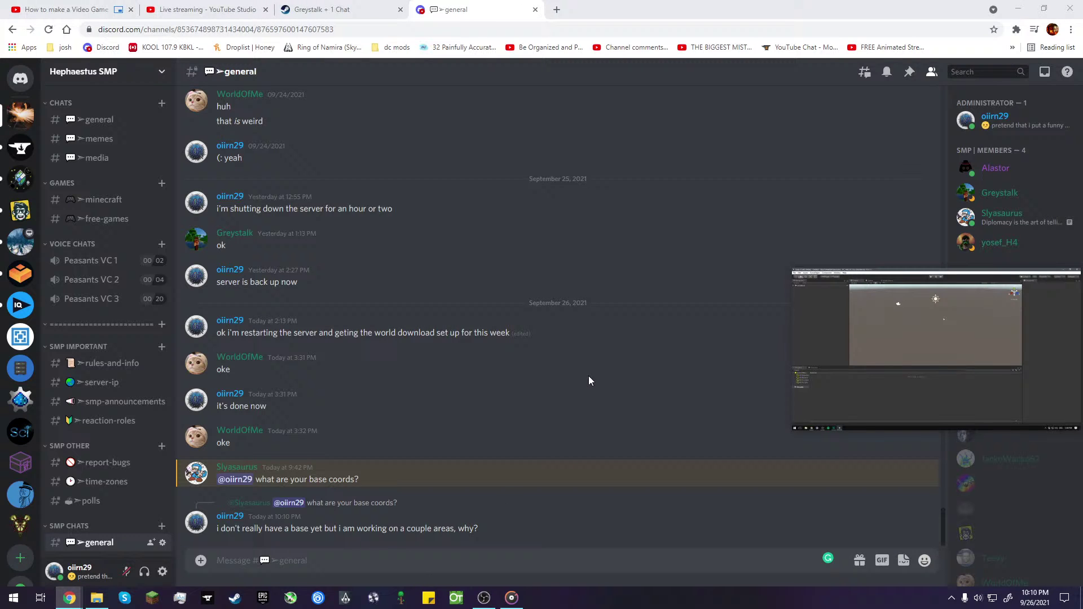
click(485, 598)
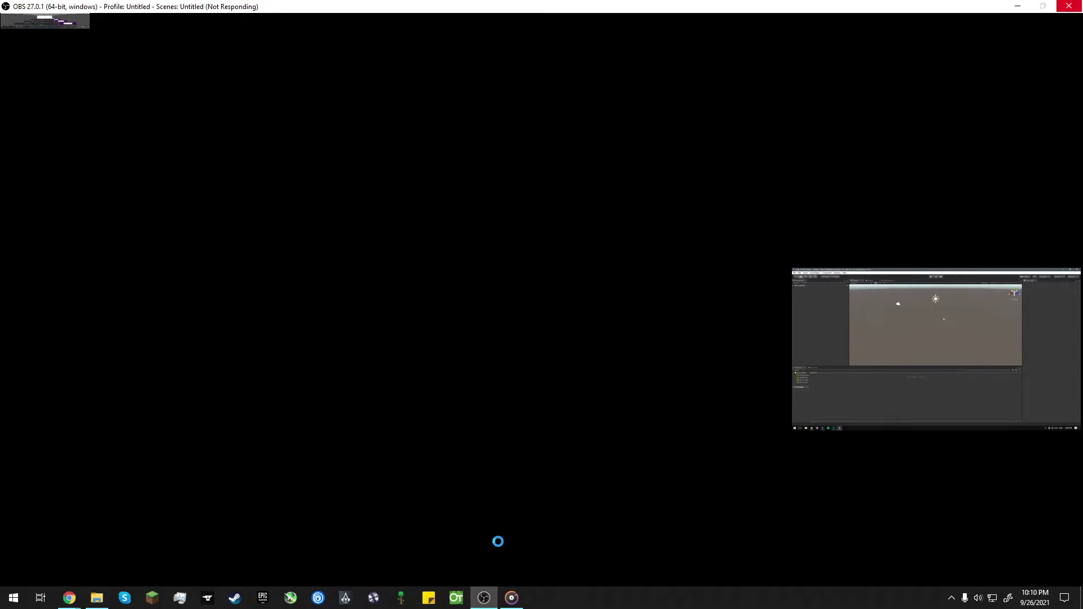
mouse_move(71, 599)
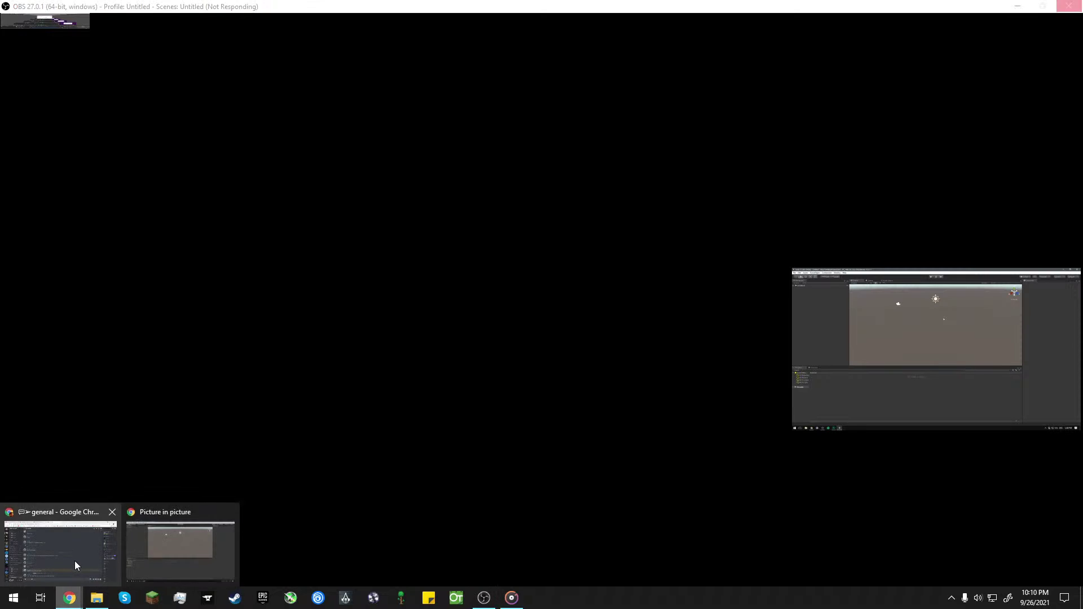
click(76, 566)
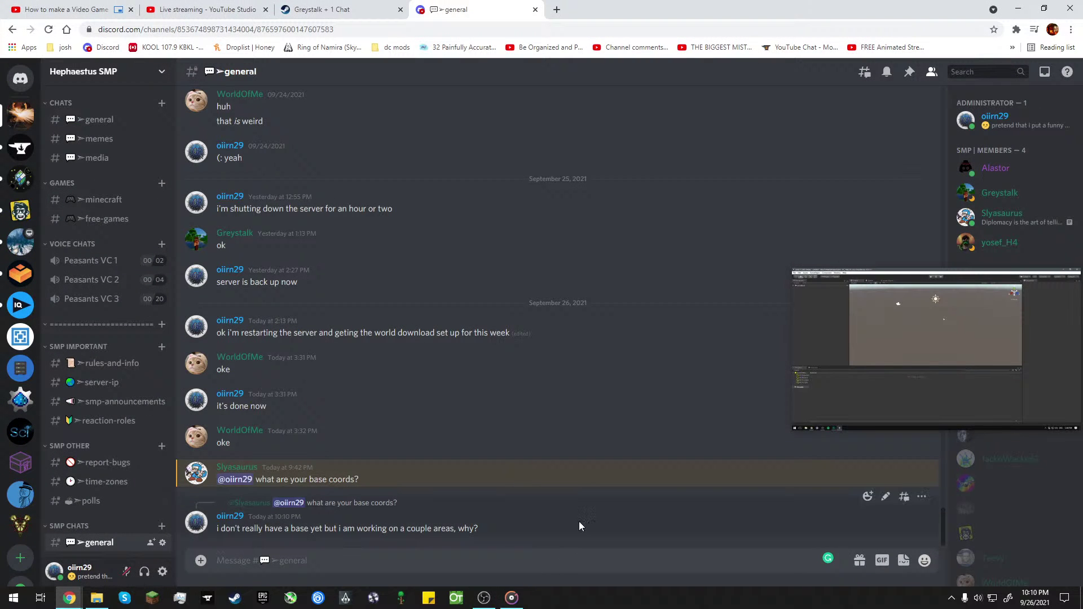
click(338, 9)
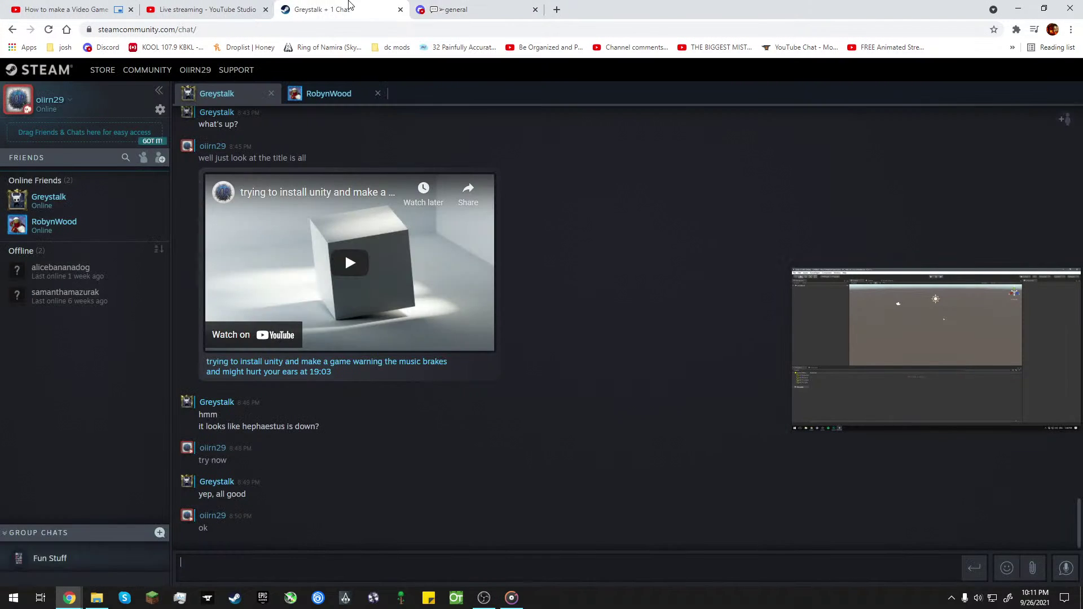
click(469, 8)
click(556, 9)
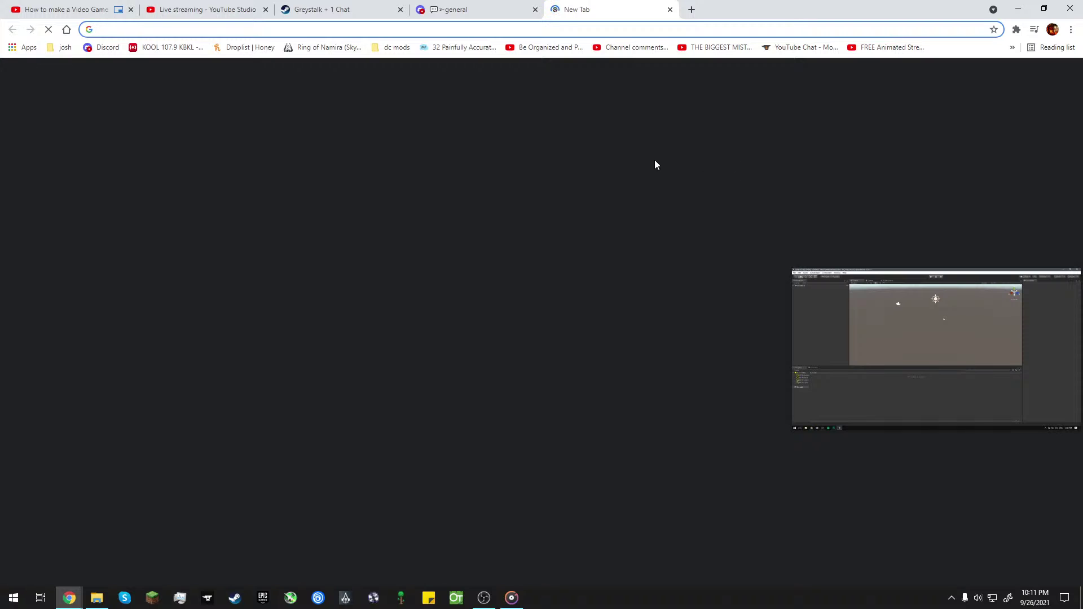
click(484, 598)
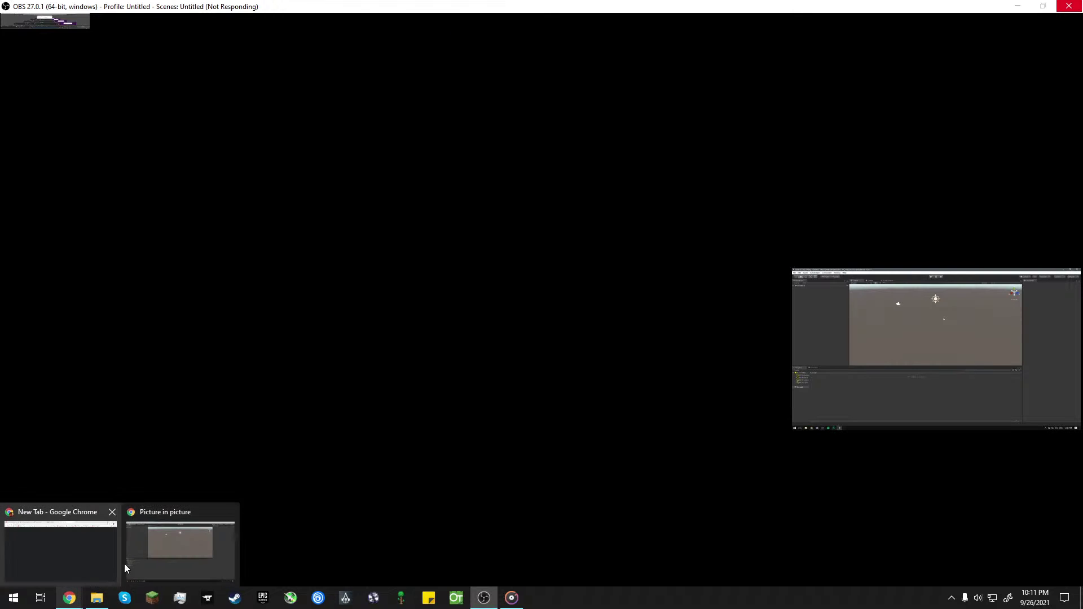
click(84, 554)
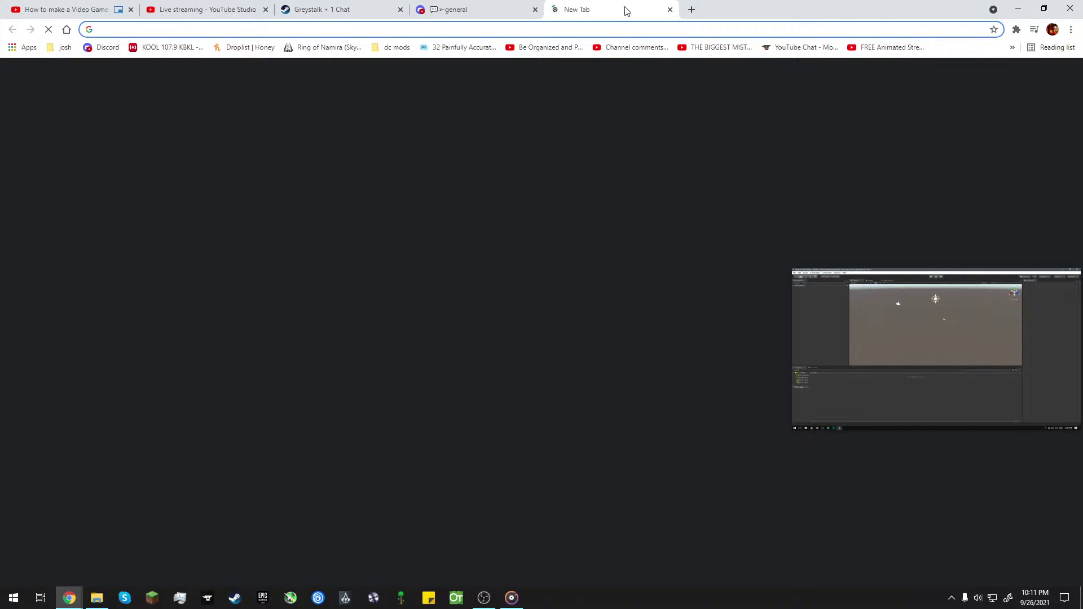
click(636, 32)
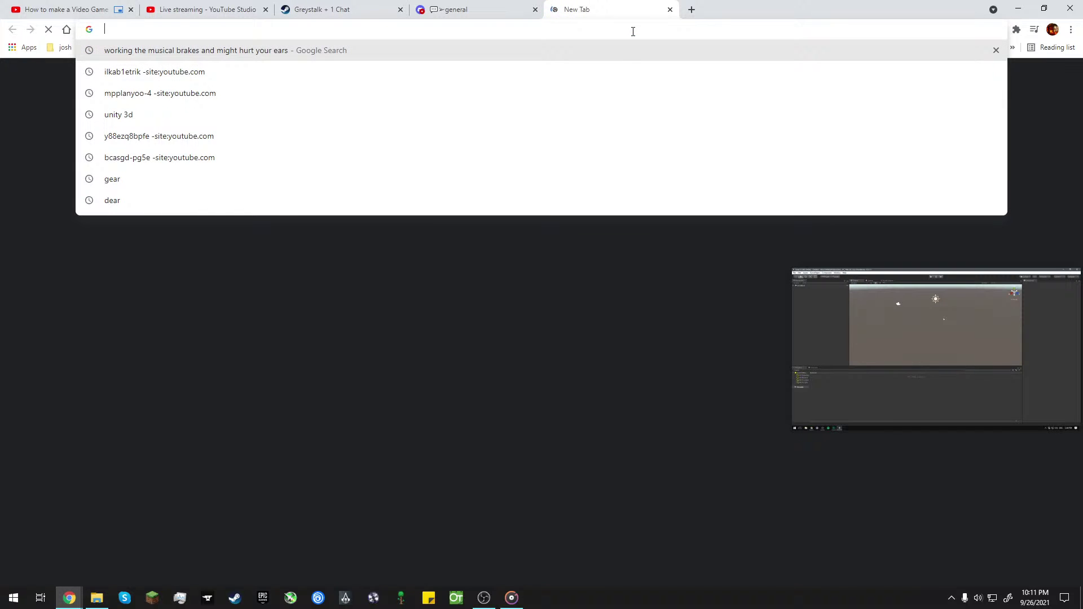
click(516, 601)
mouse_move(510, 396)
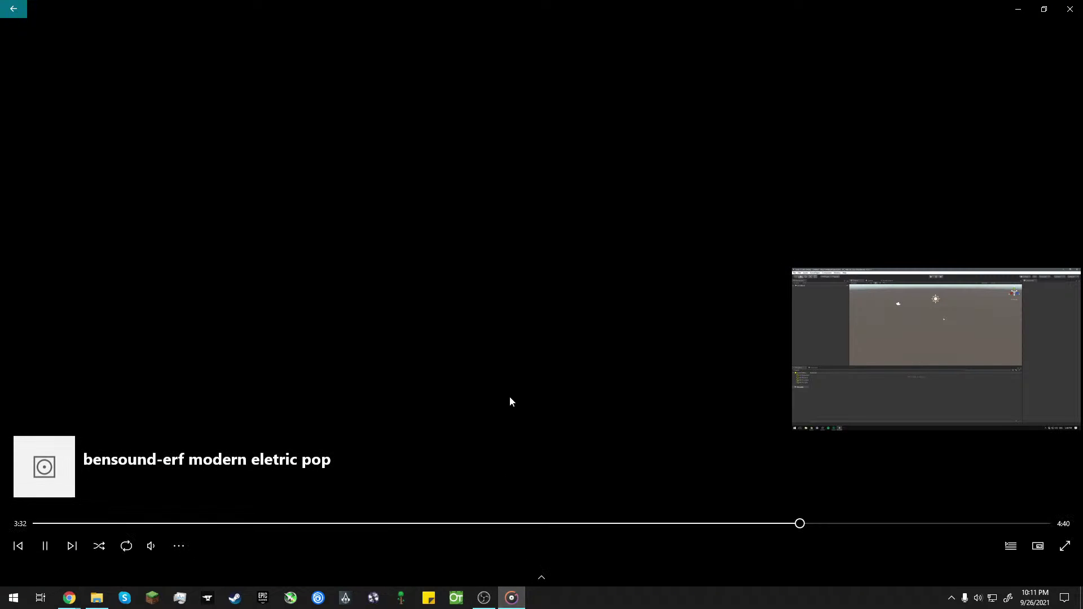
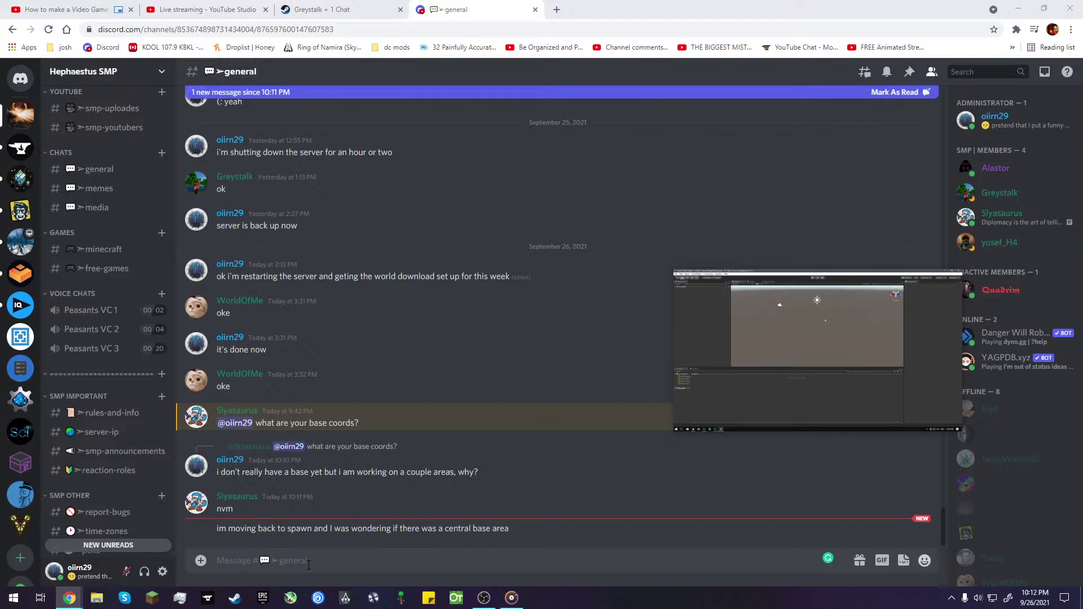
- Send the message "ah i see, not that i know of" in the general channel
click(309, 566)
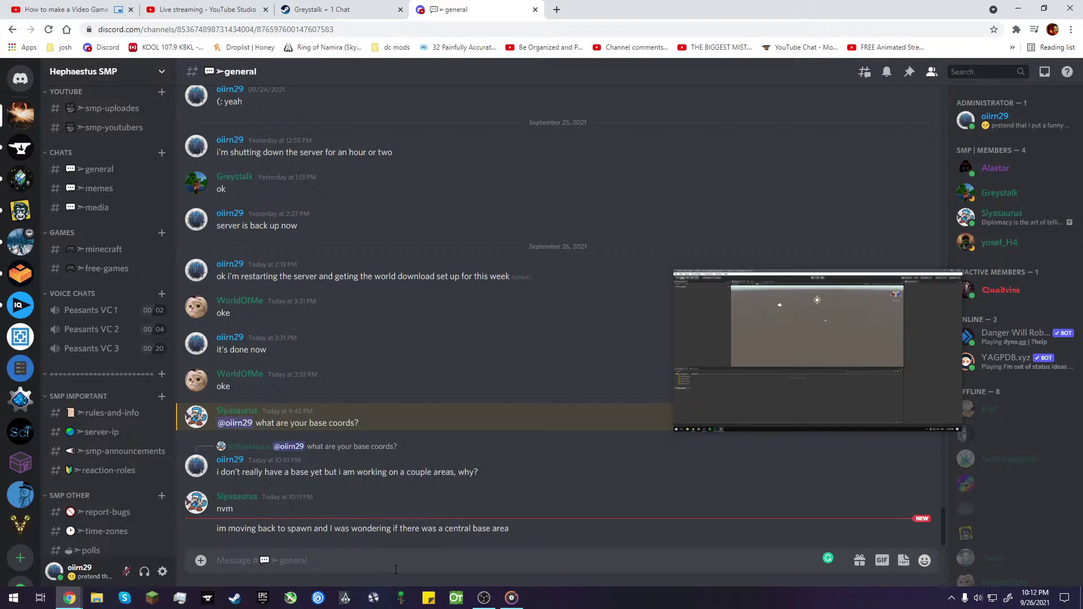
text(ah i see not that)
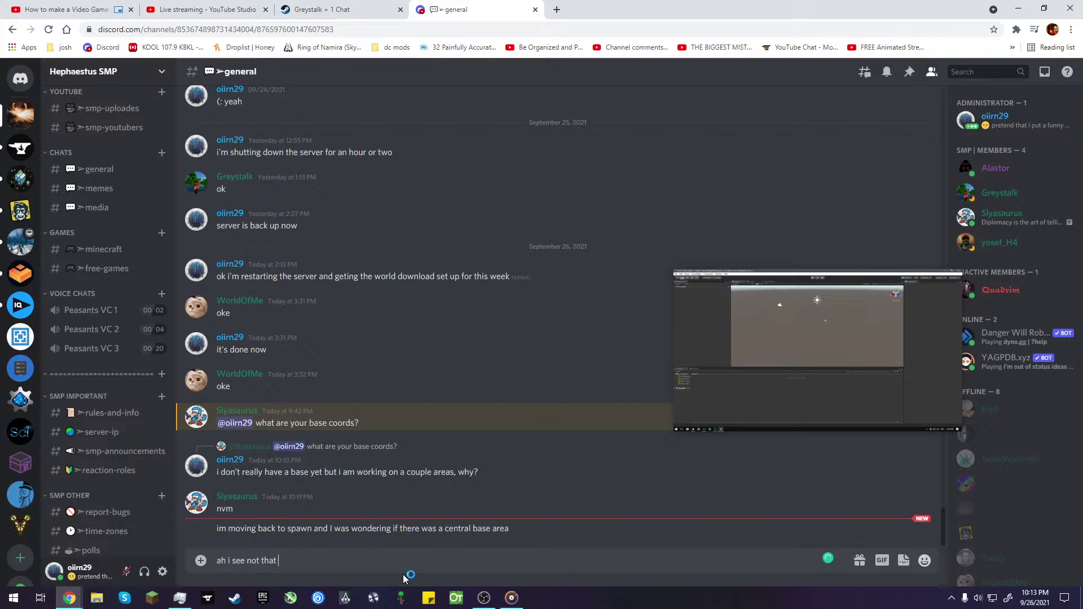
text(know v)
key(BackSpace)
text(of)
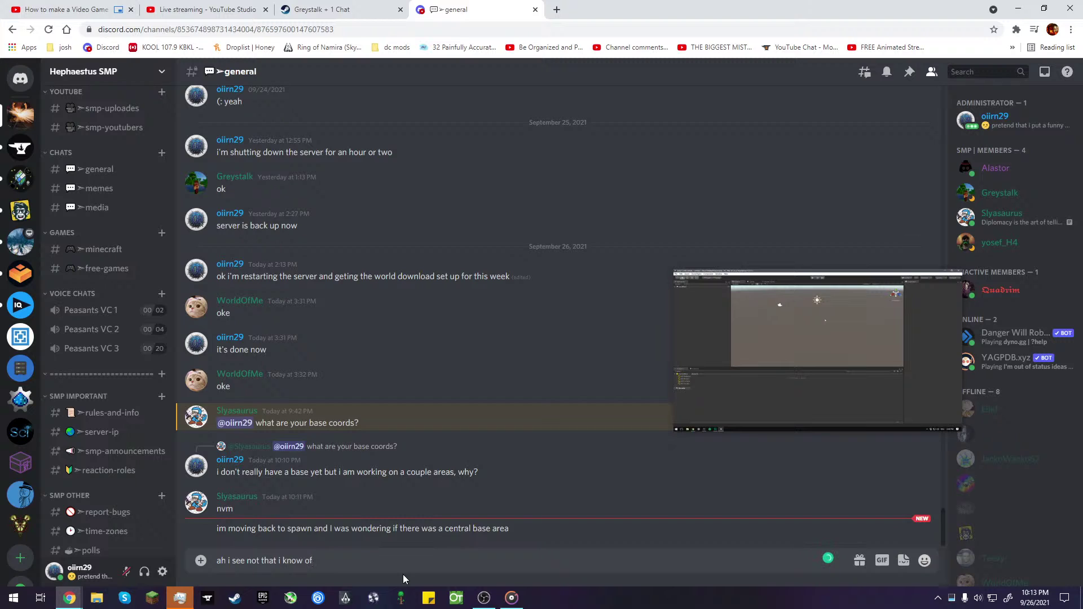
key(Left)
key(Left)
text(,)
key(Return)
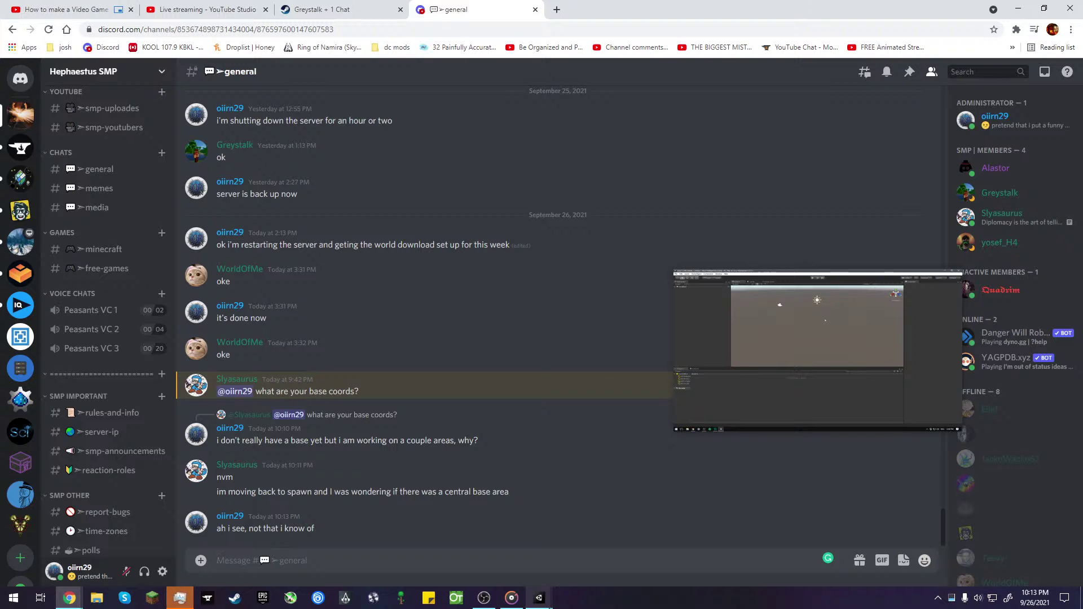
- Check the list of open Unity windows, the OBS stream and the running apps in Task Manager
right_click(539, 598)
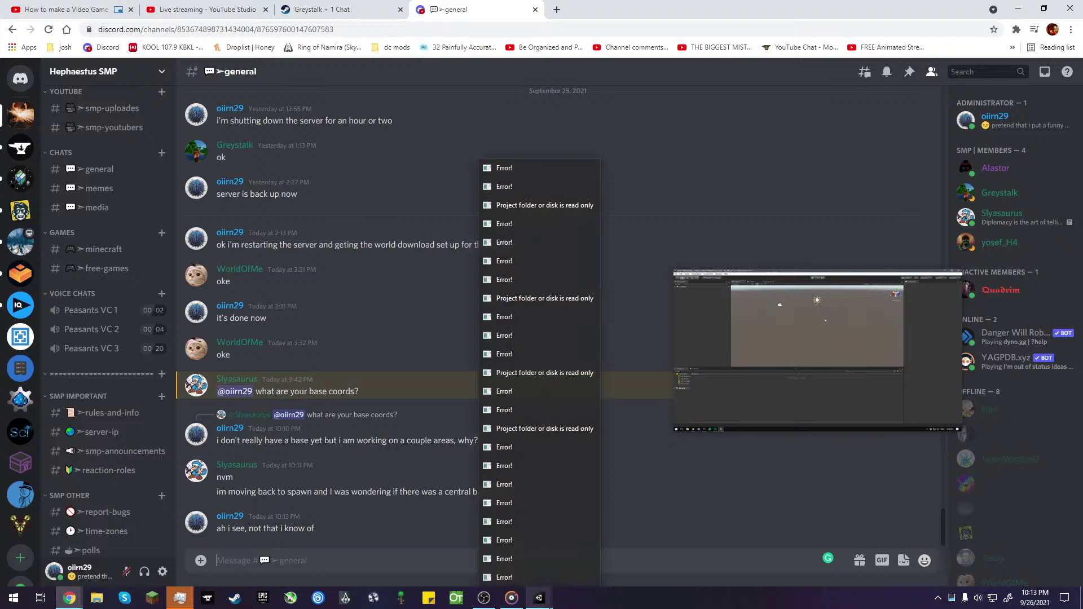
right_click(547, 604)
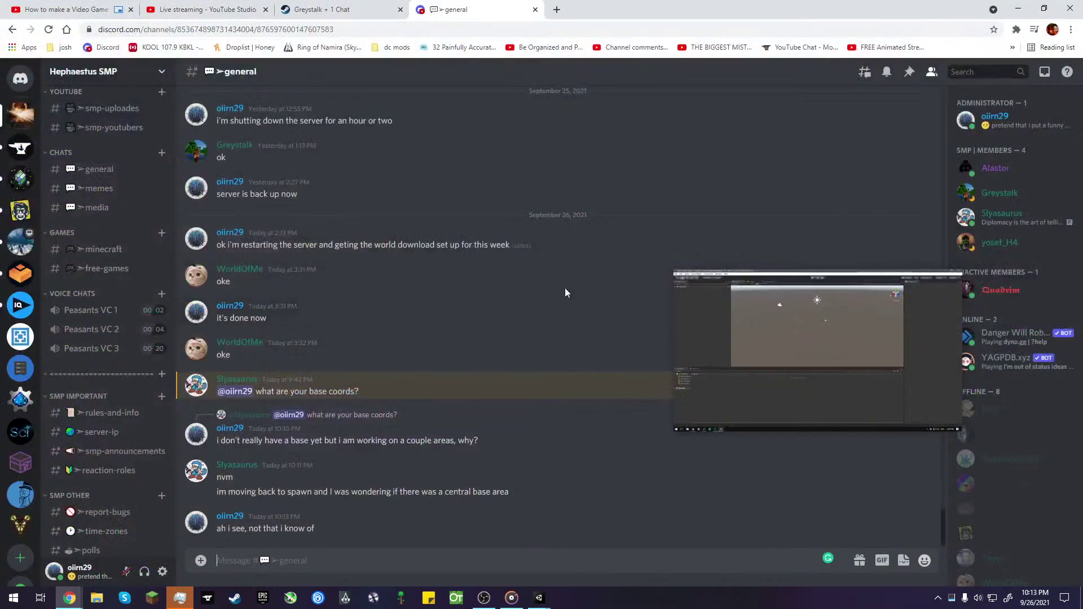
click(484, 598)
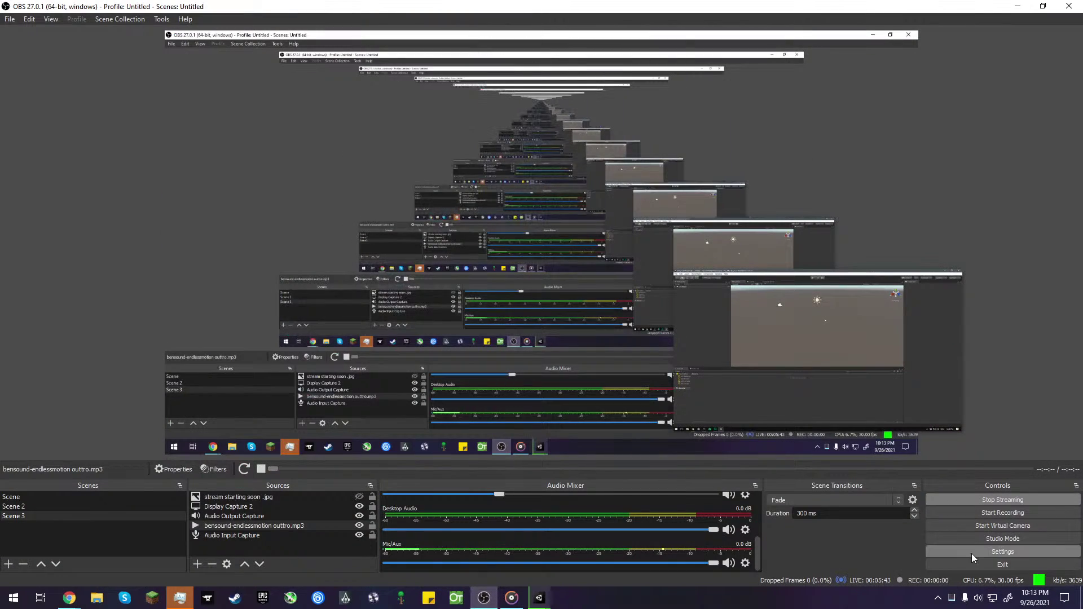
click(179, 598)
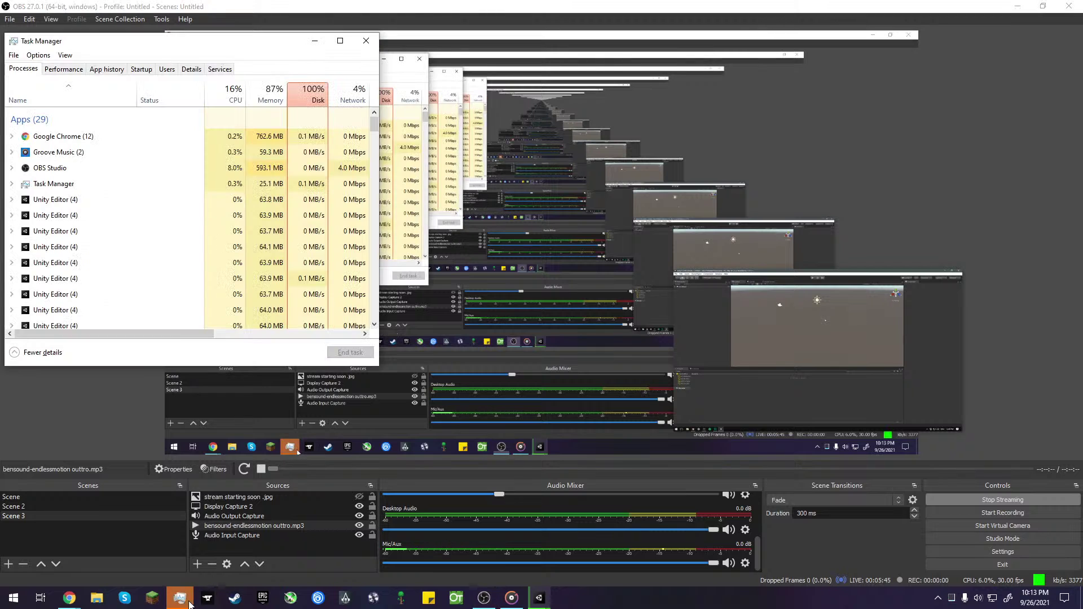
click(62, 548)
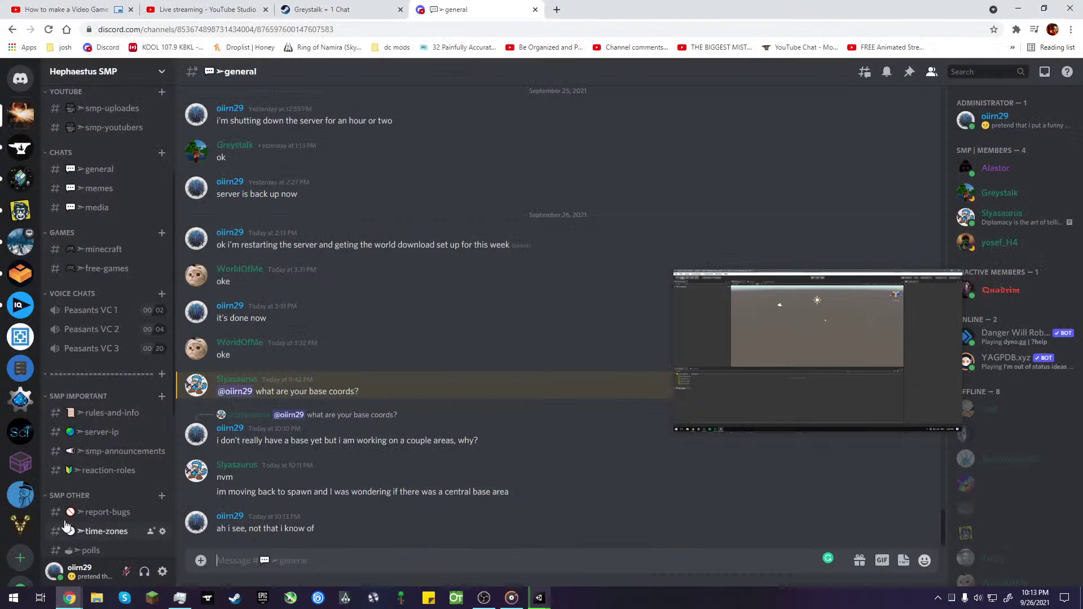
- Close all the Unity "Error!" and "Project folder or disk is read only" windows, keeping the Open Project windows
click(539, 596)
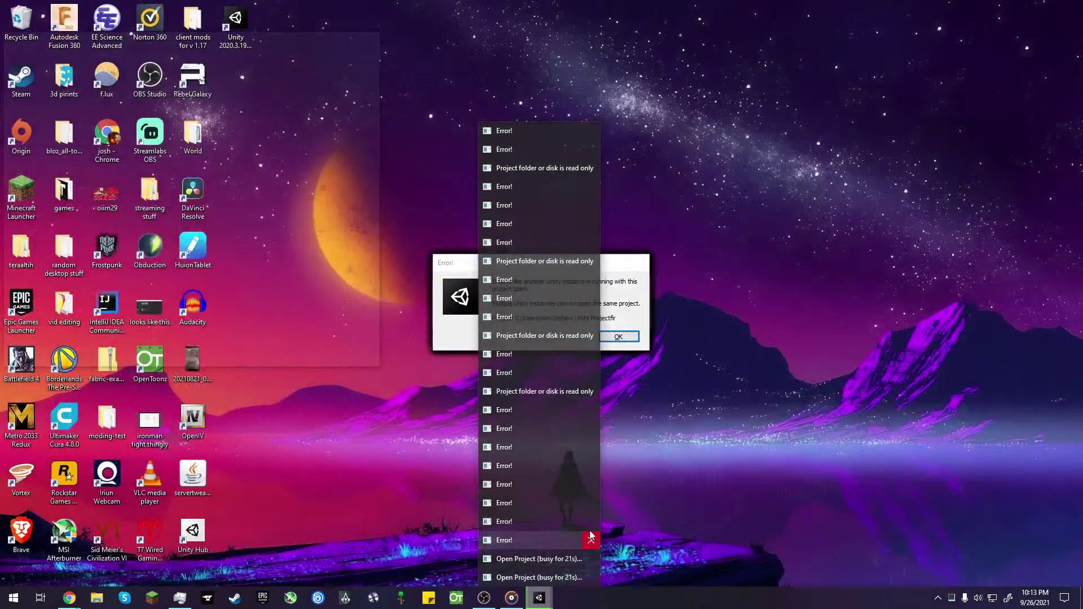
click(591, 539)
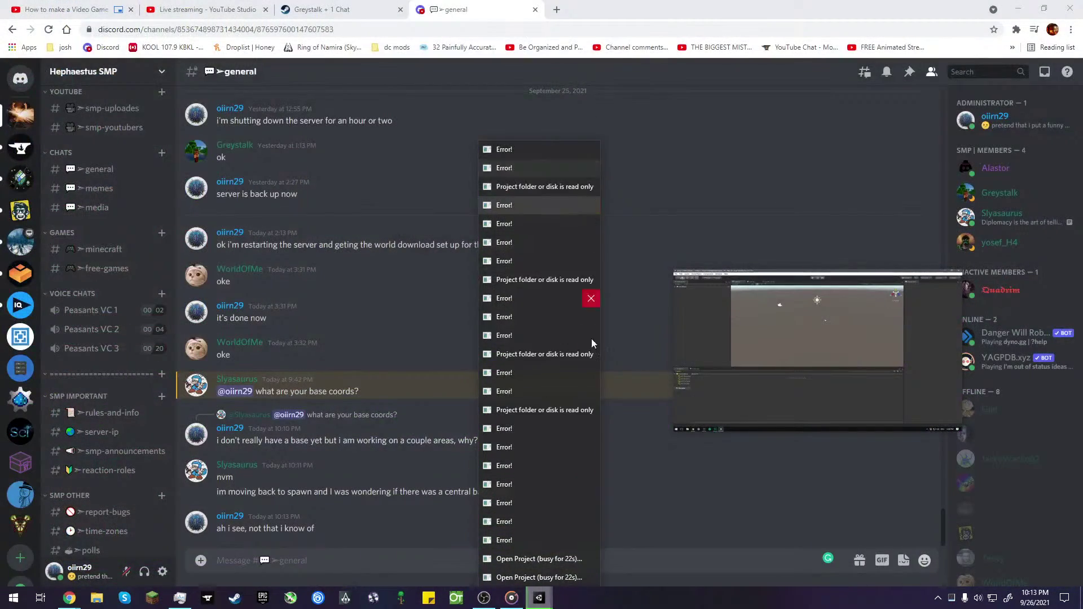
click(591, 542)
click(592, 542)
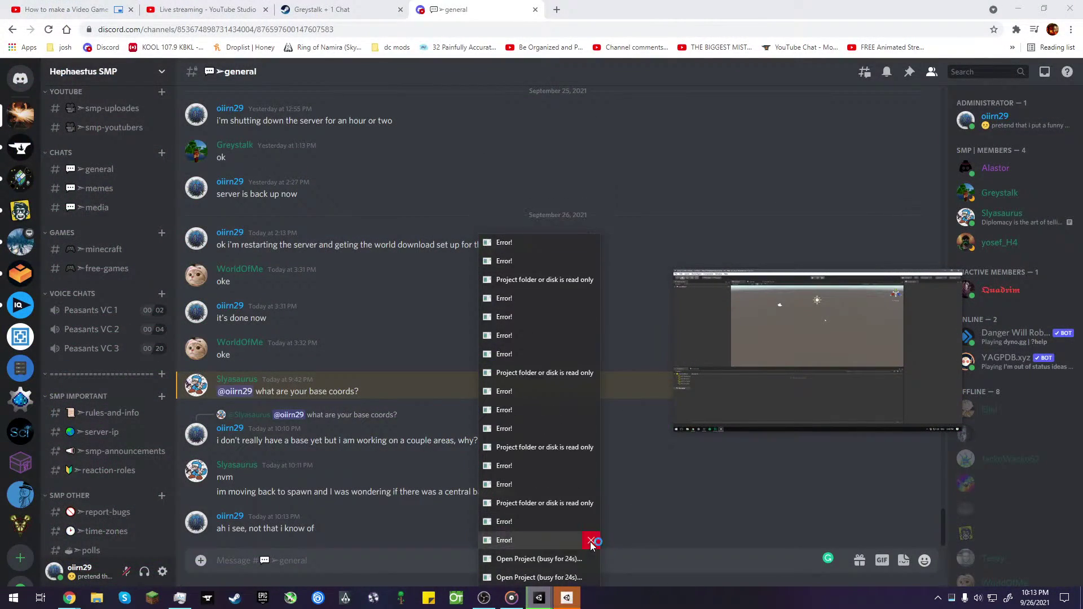
click(591, 542)
click(592, 542)
click(592, 542)
click(591, 541)
click(592, 541)
click(591, 541)
click(591, 542)
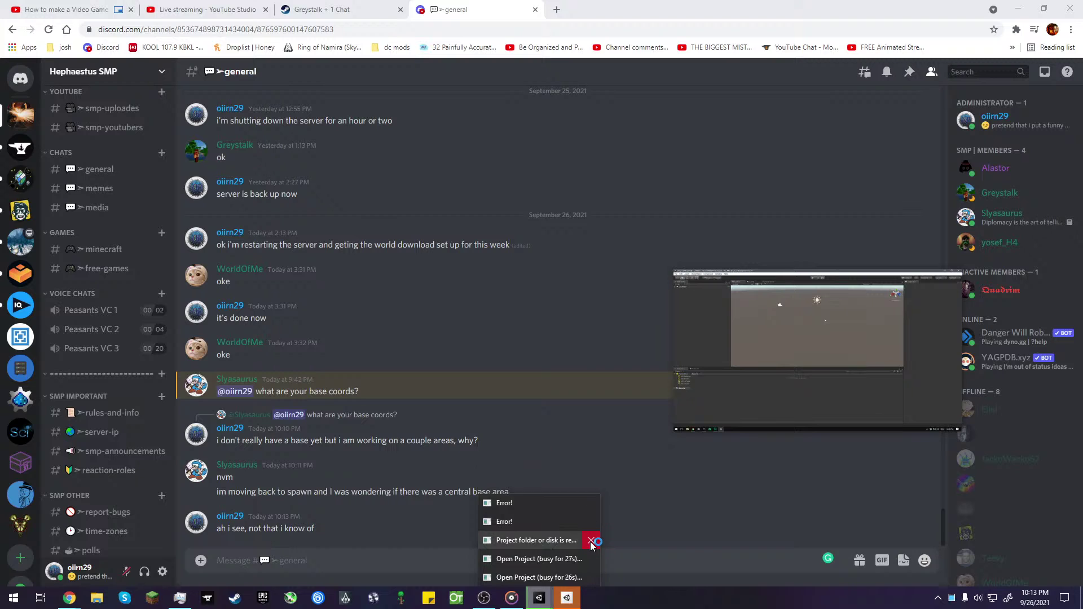
click(591, 541)
click(591, 542)
click(592, 542)
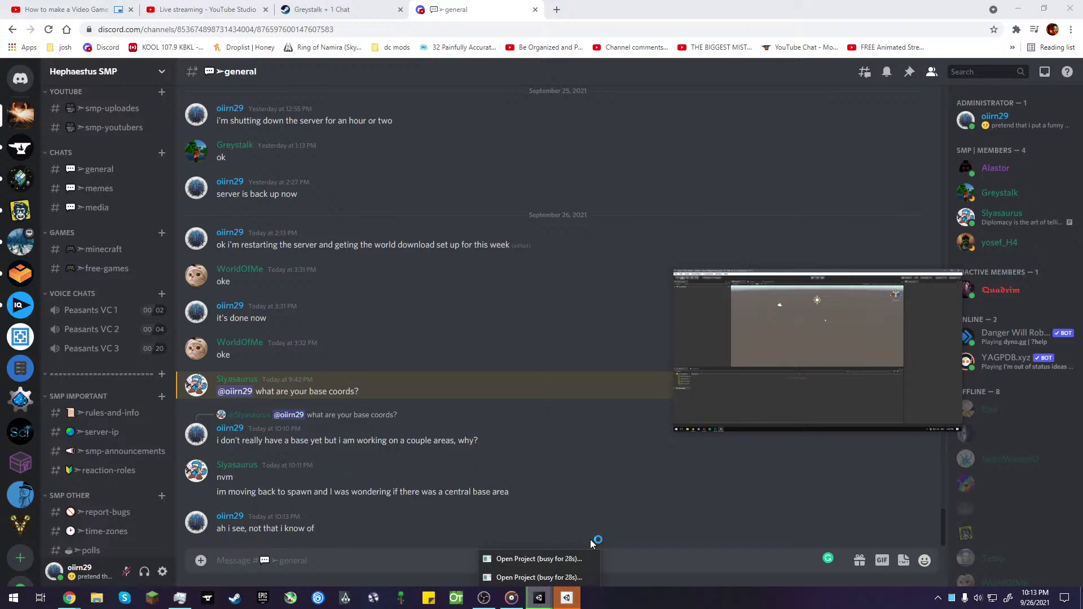
- Switch to Unity Hub and move the floating tutorial video clear of the project list
click(567, 598)
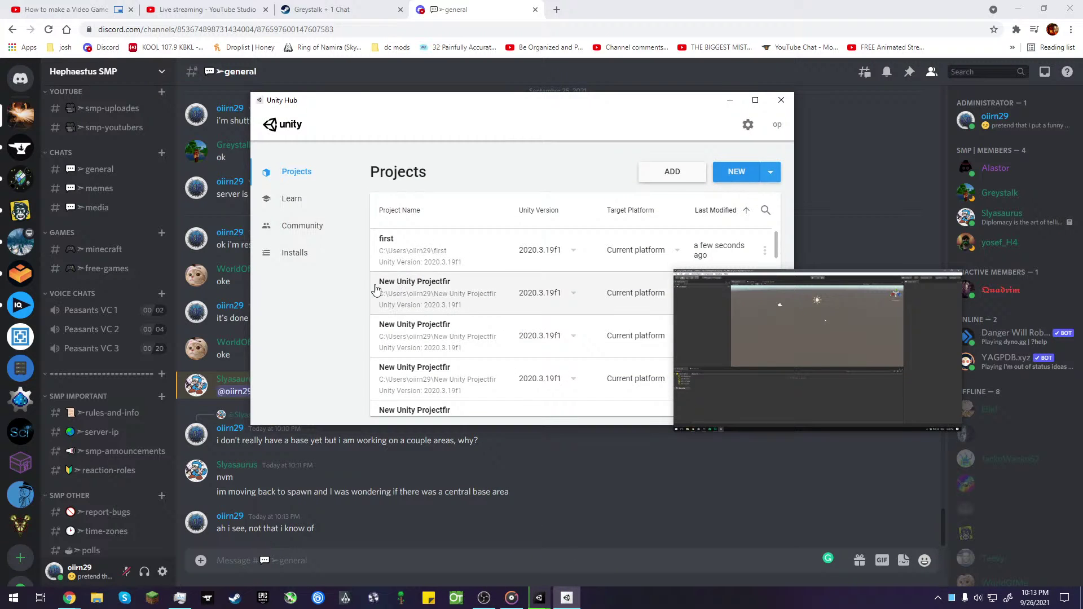
click(818, 417)
drag(873, 355, 993, 523)
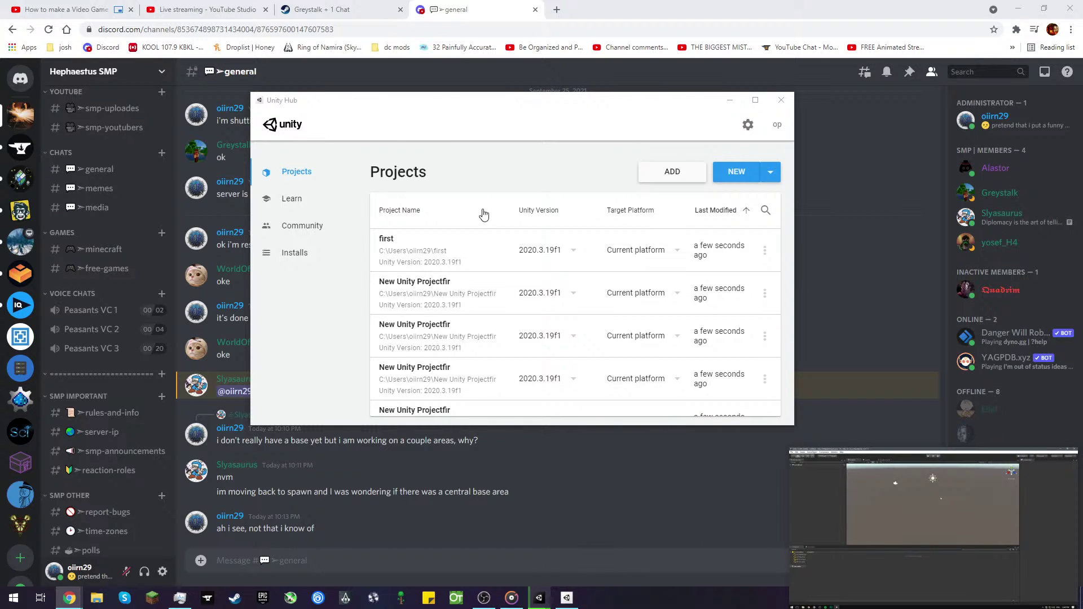
- Try to open the "first" project from the project list and check the progress of the Open Project windows
click(487, 240)
mouse_move(564, 600)
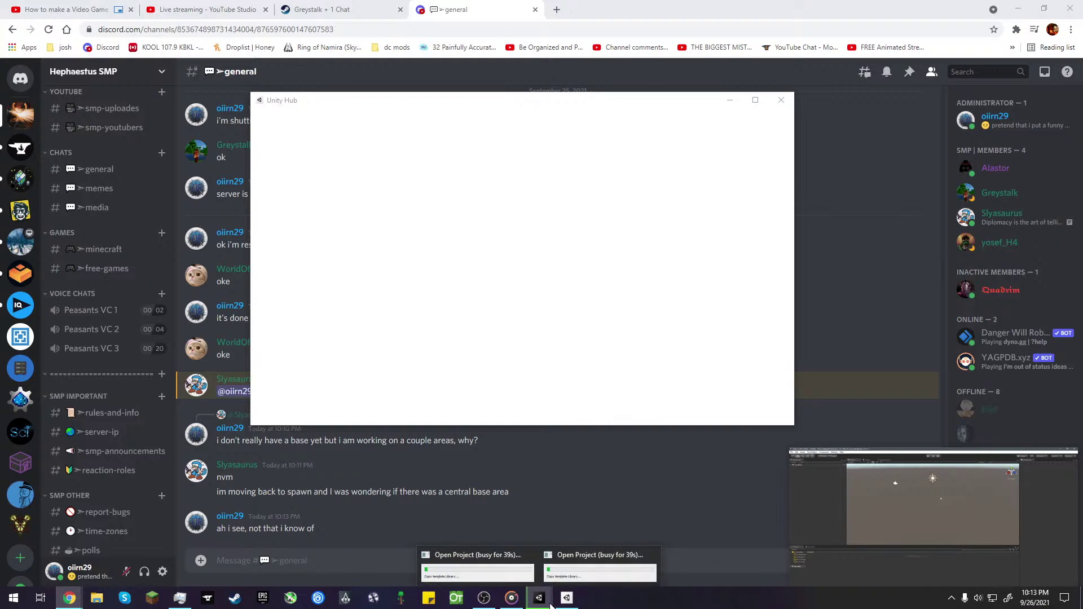
mouse_move(508, 565)
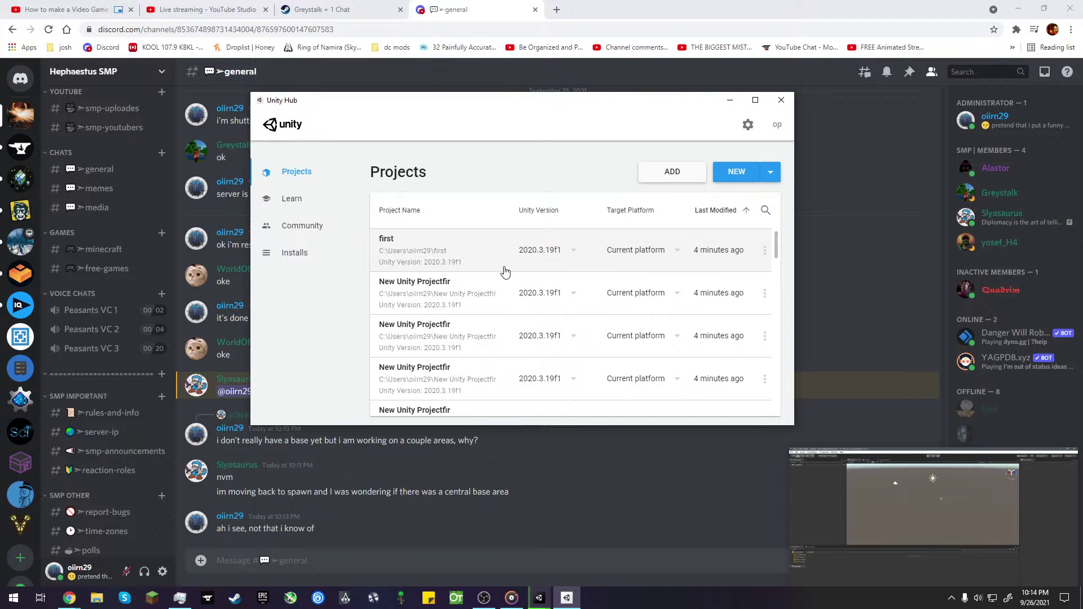
- Look through the project list and the target platform choices of "first", then minimize Unity Hub
scroll(508, 294, down, 5)
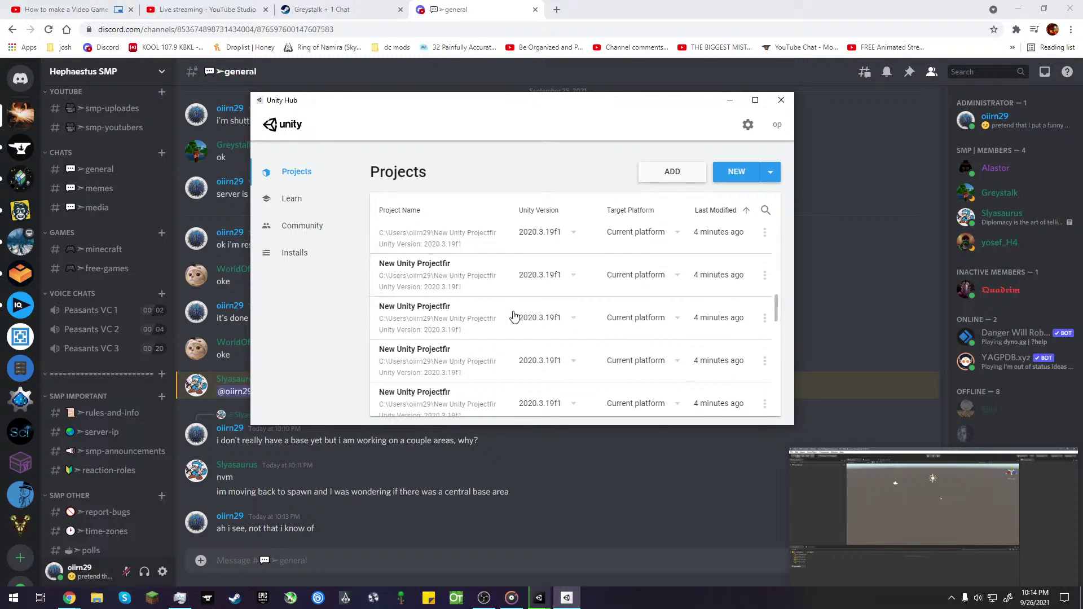
scroll(514, 317, up, 5)
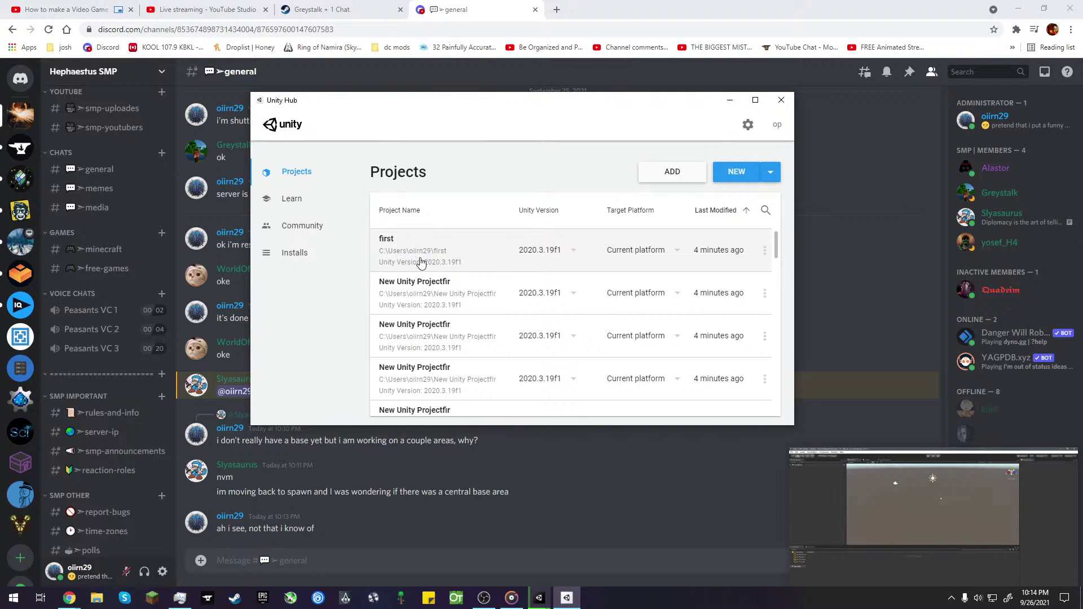
click(664, 257)
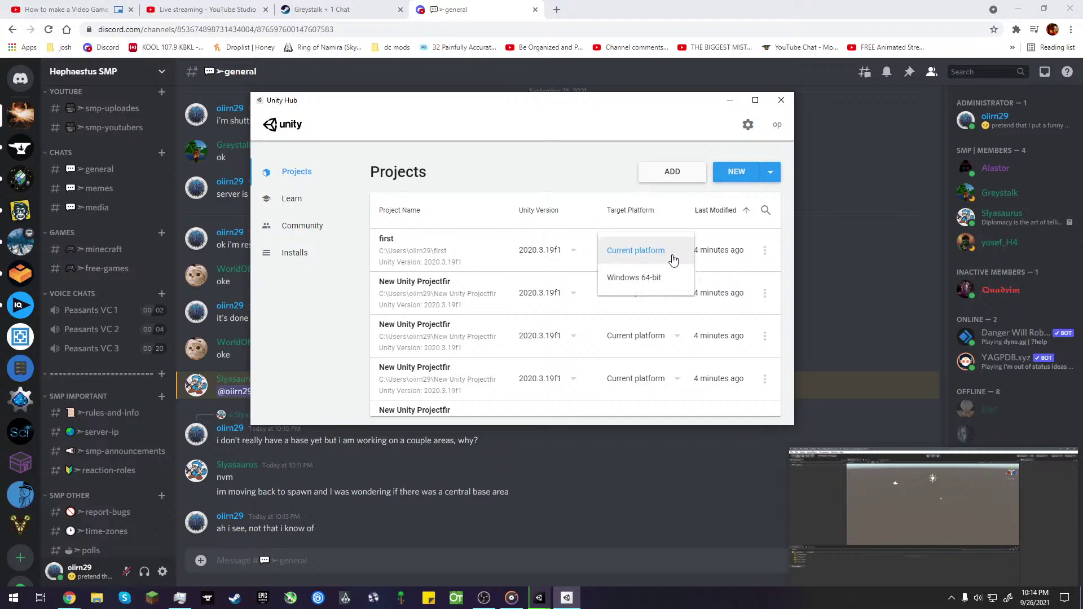
click(666, 258)
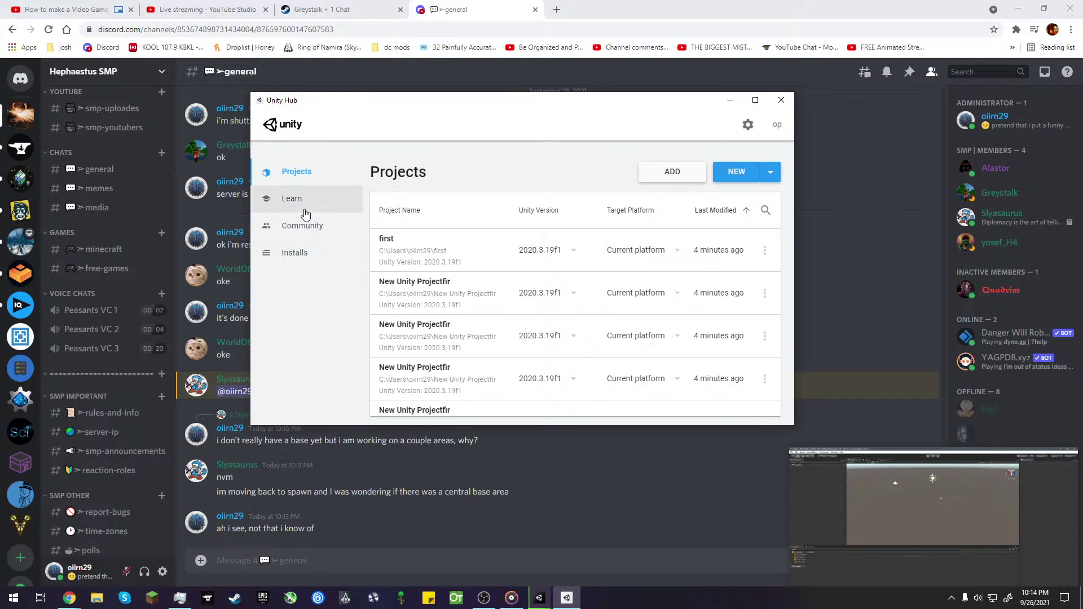
click(730, 100)
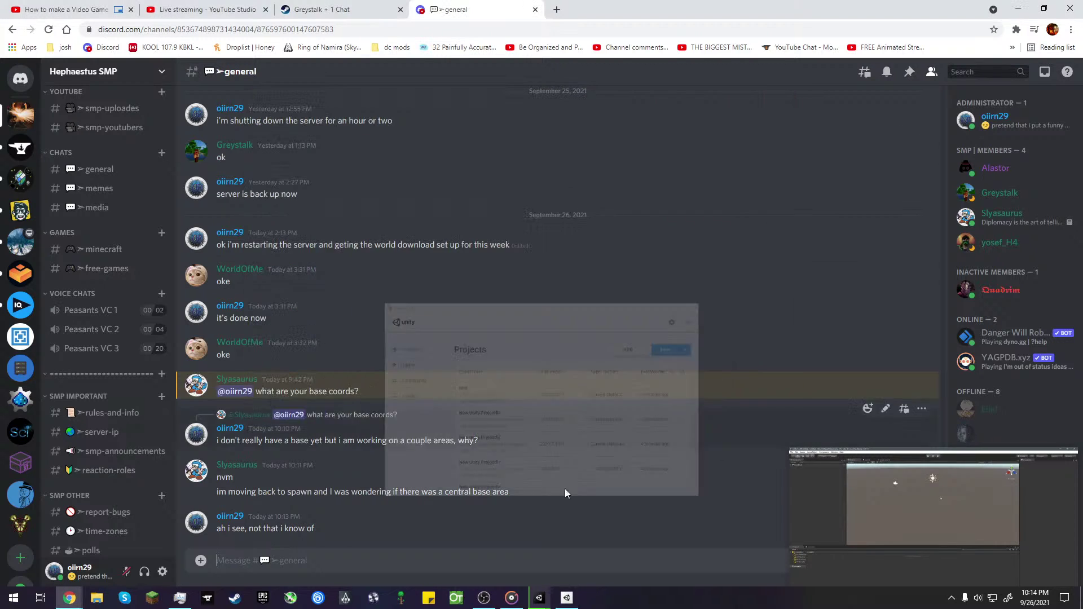
- Switch to Groove Music, try the repeat and shuffle modes, leave shuffle on, and skip close to the end of the playing track
click(511, 598)
mouse_move(194, 521)
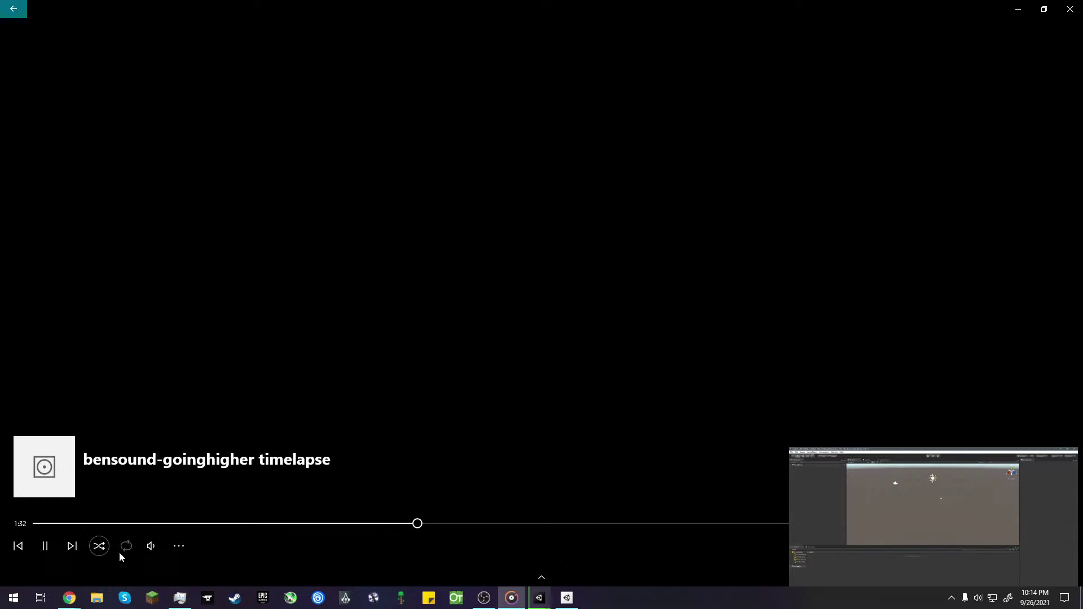
click(127, 546)
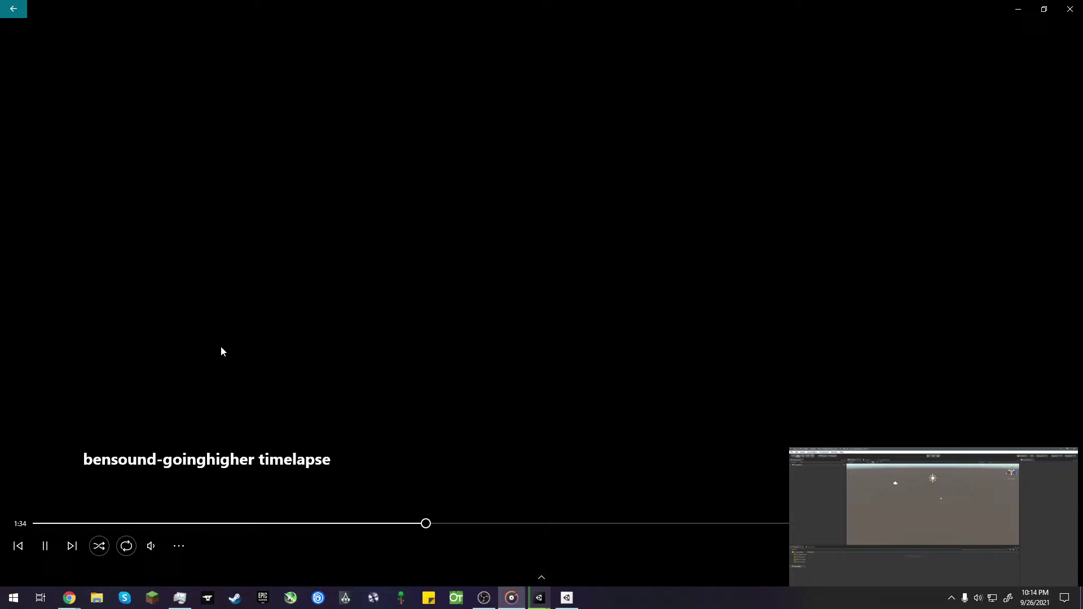
click(99, 555)
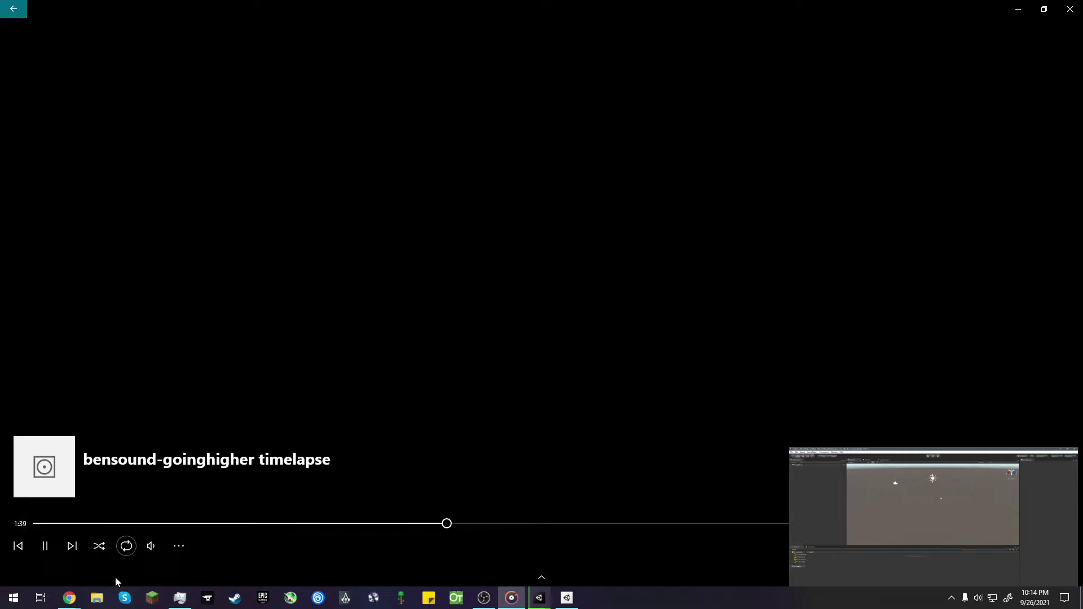
click(92, 554)
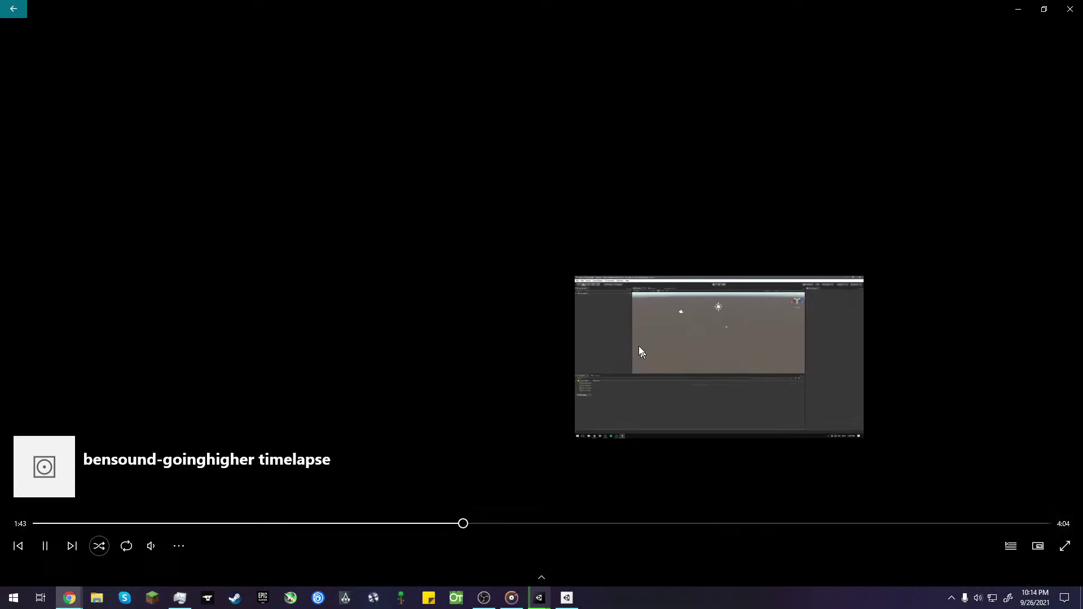
click(1040, 524)
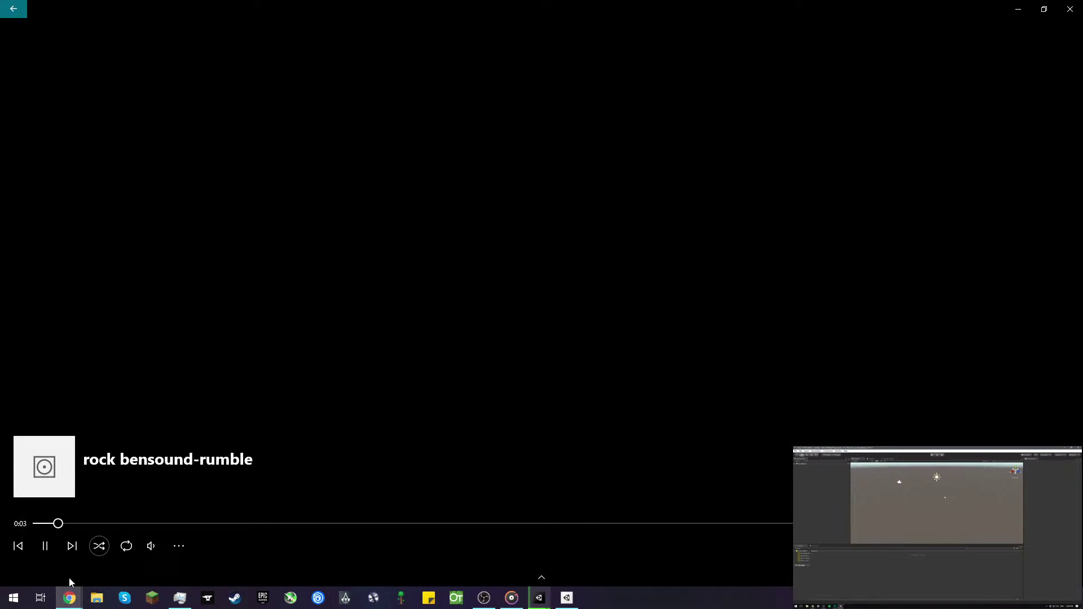
- Switch to Chrome and close the Steam chat and Discord tabs, leaving the YouTube Studio live stream page showing
click(62, 544)
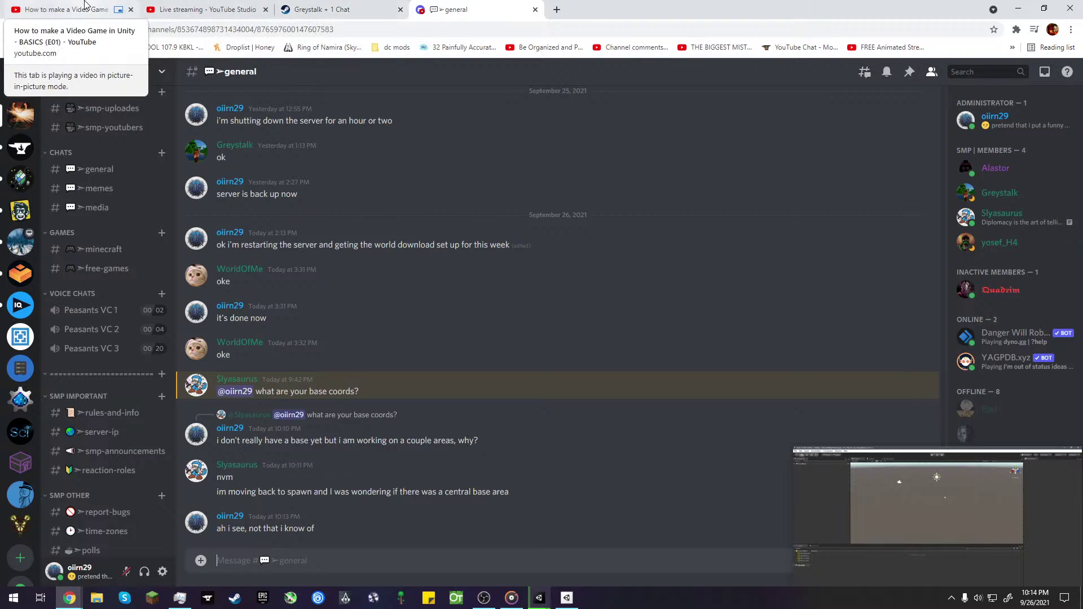
click(400, 10)
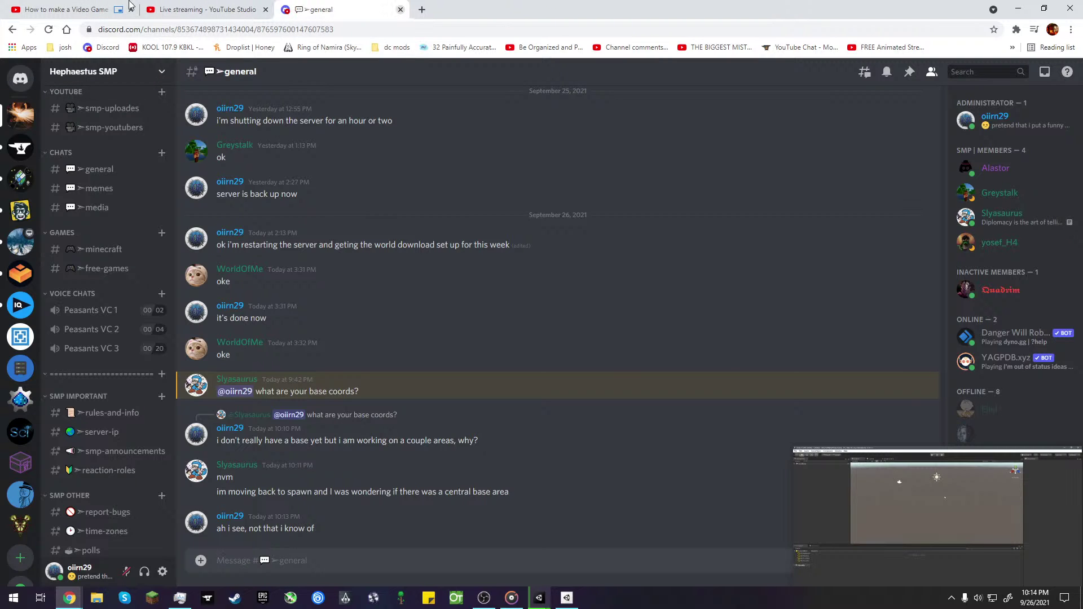
click(188, 6)
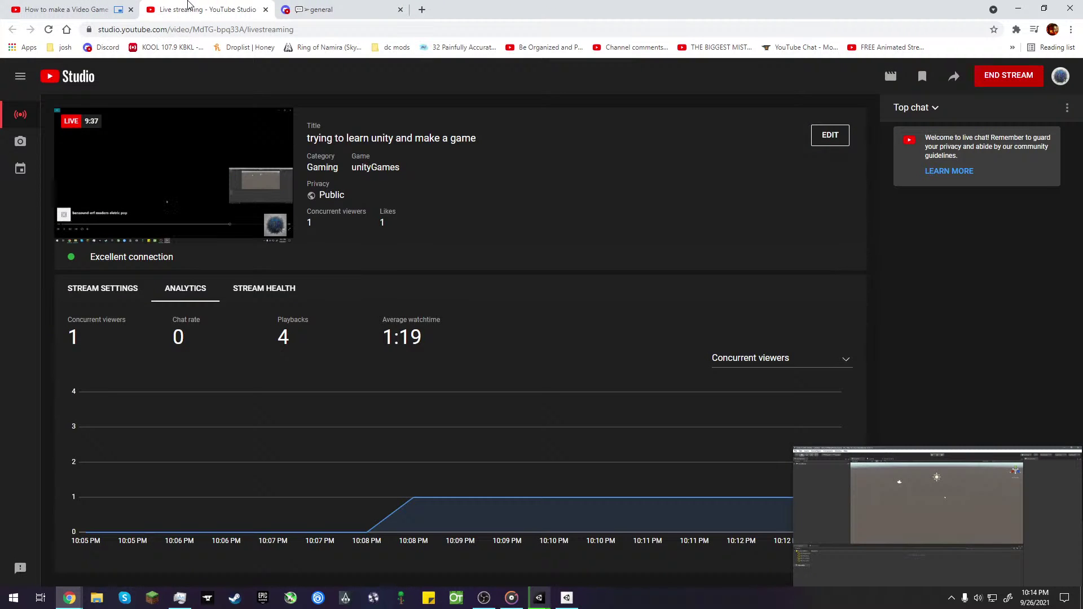
mouse_move(977, 561)
mouse_down()
mouse_move(616, 212)
mouse_move(912, 520)
mouse_move(973, 557)
mouse_up()
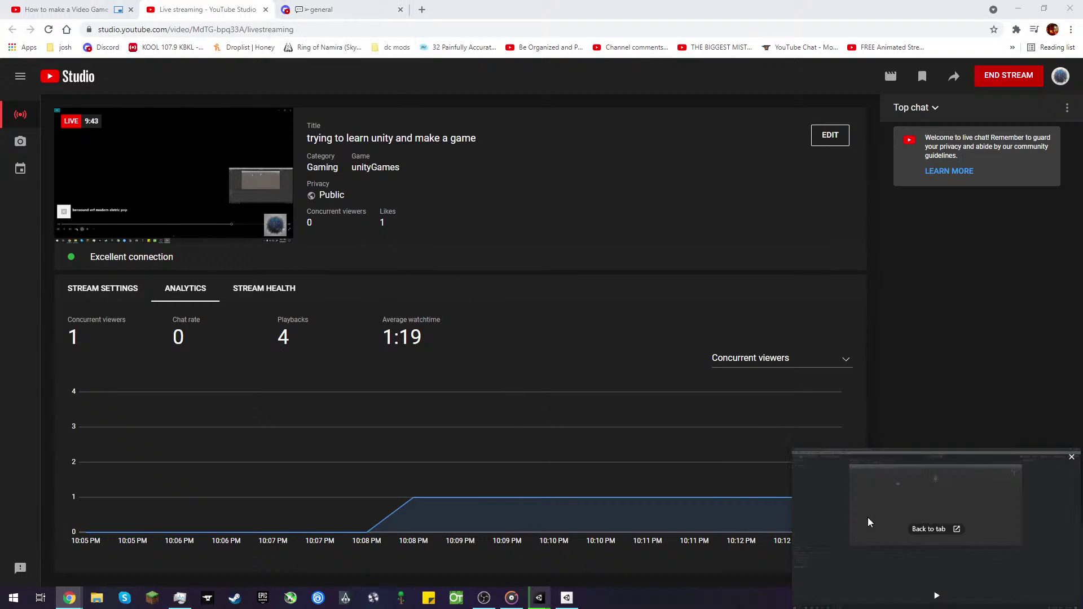
click(401, 10)
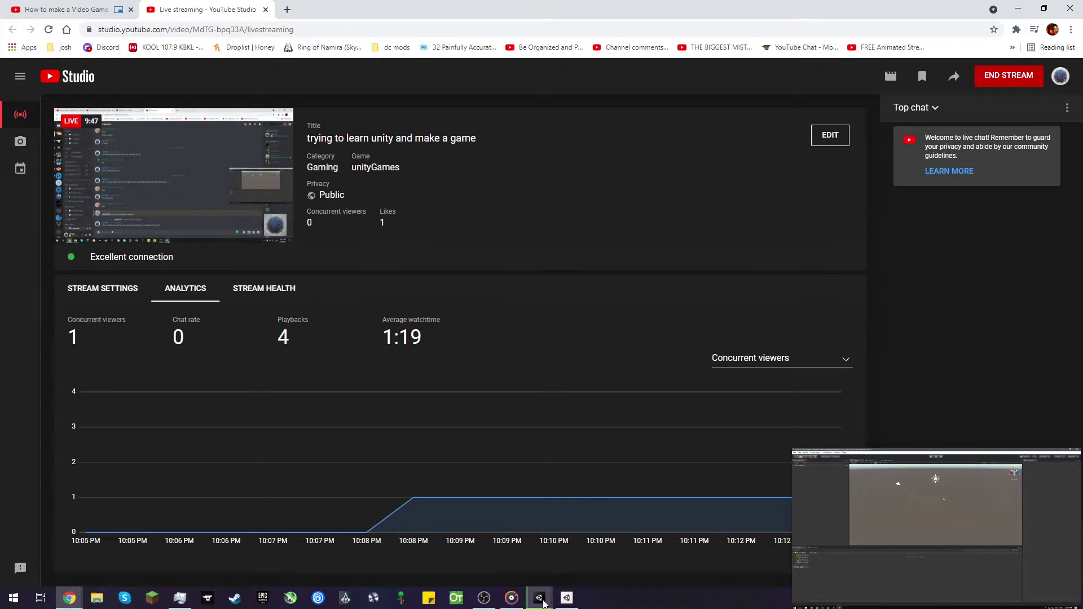
- Bring up Unity Hub and check the progress of both Open Project windows
mouse_move(567, 602)
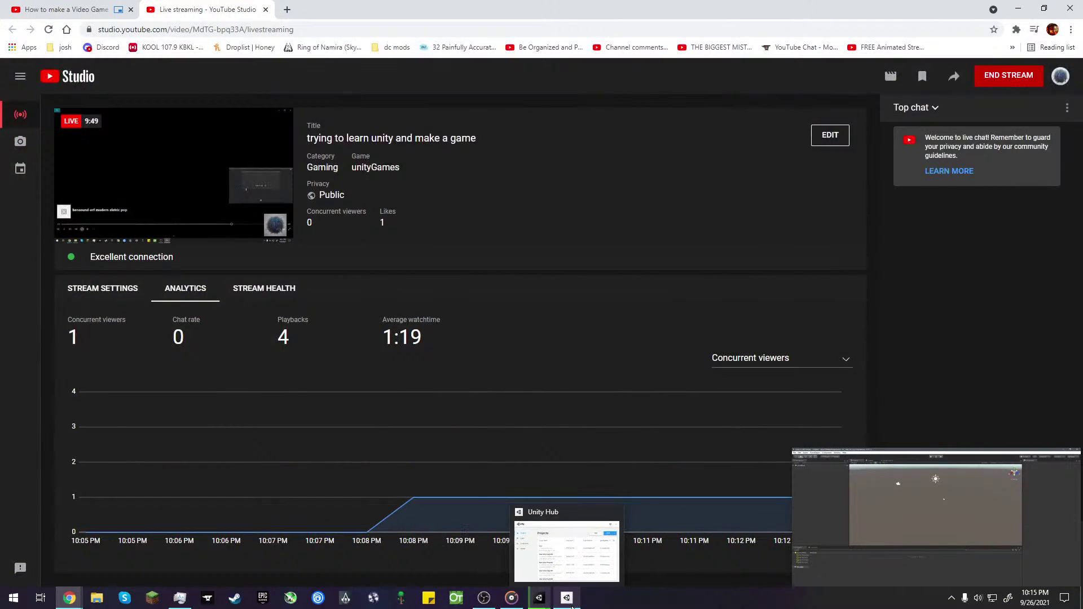
click(568, 601)
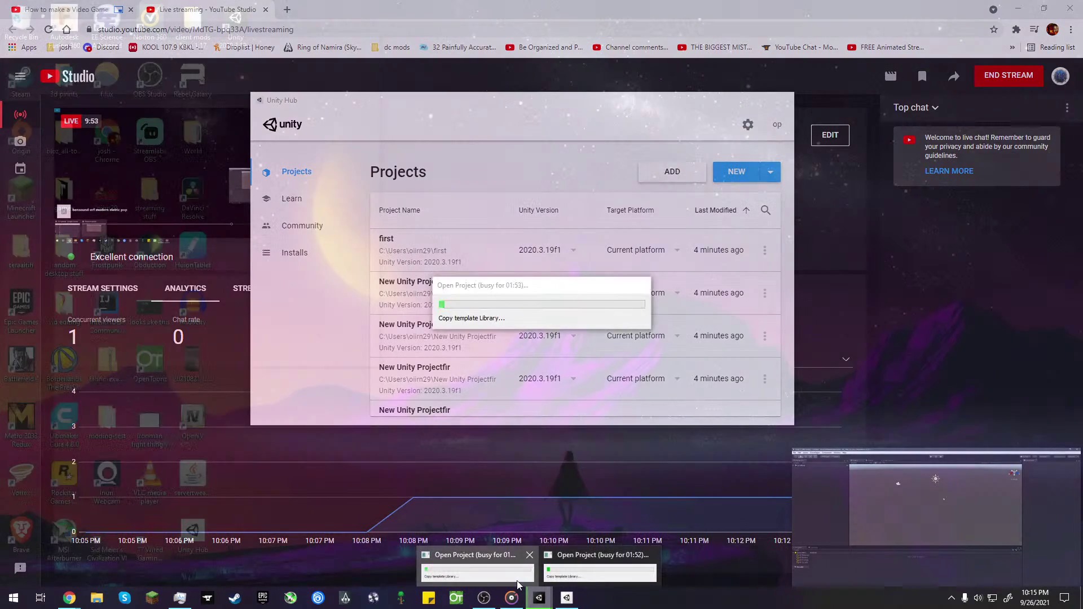
click(517, 585)
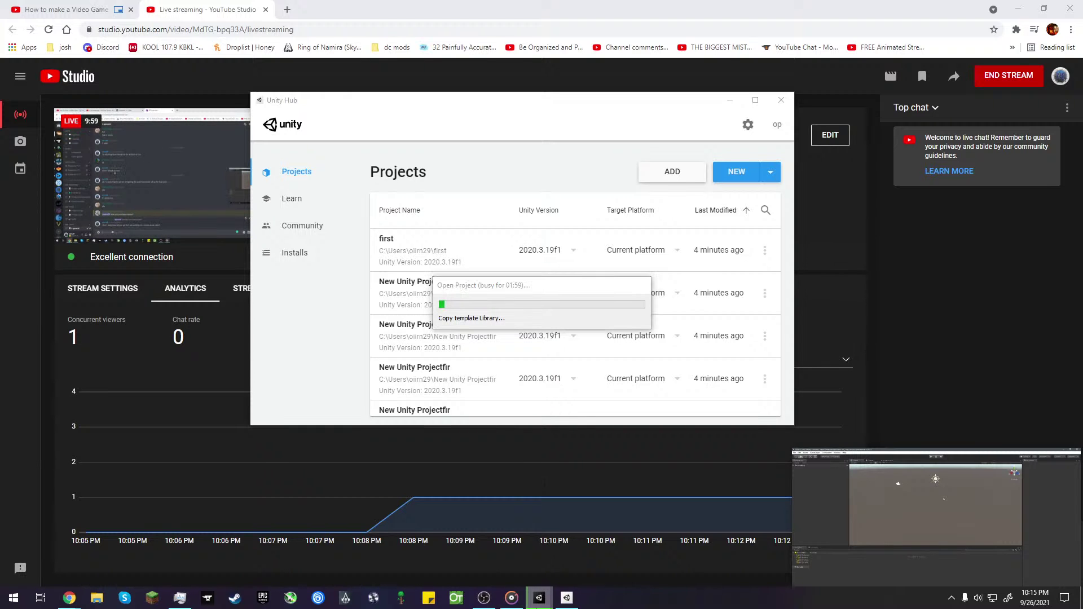
mouse_move(538, 598)
mouse_move(572, 567)
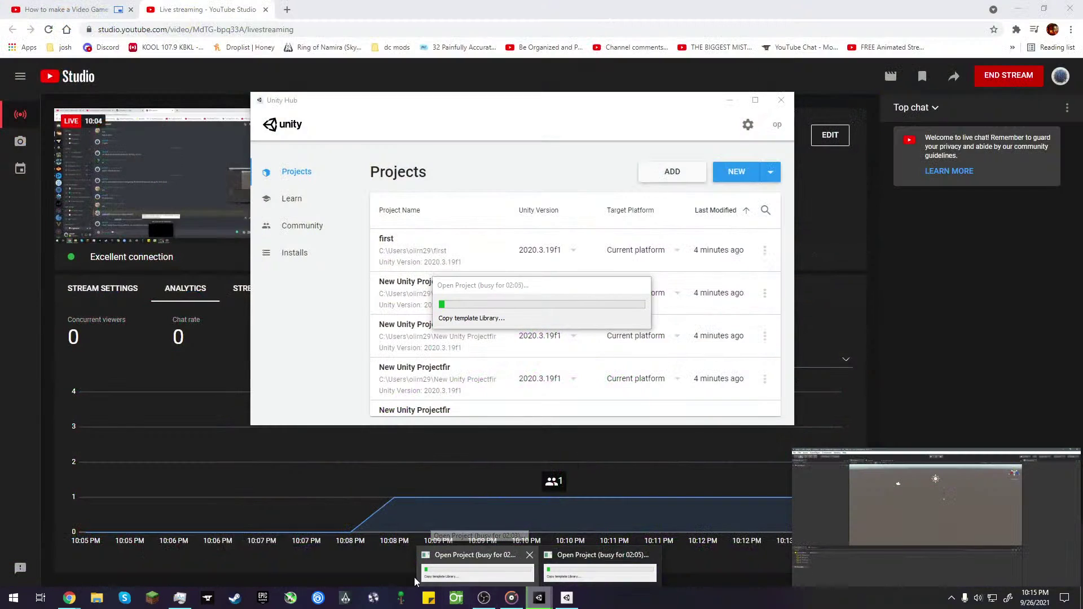
click(539, 363)
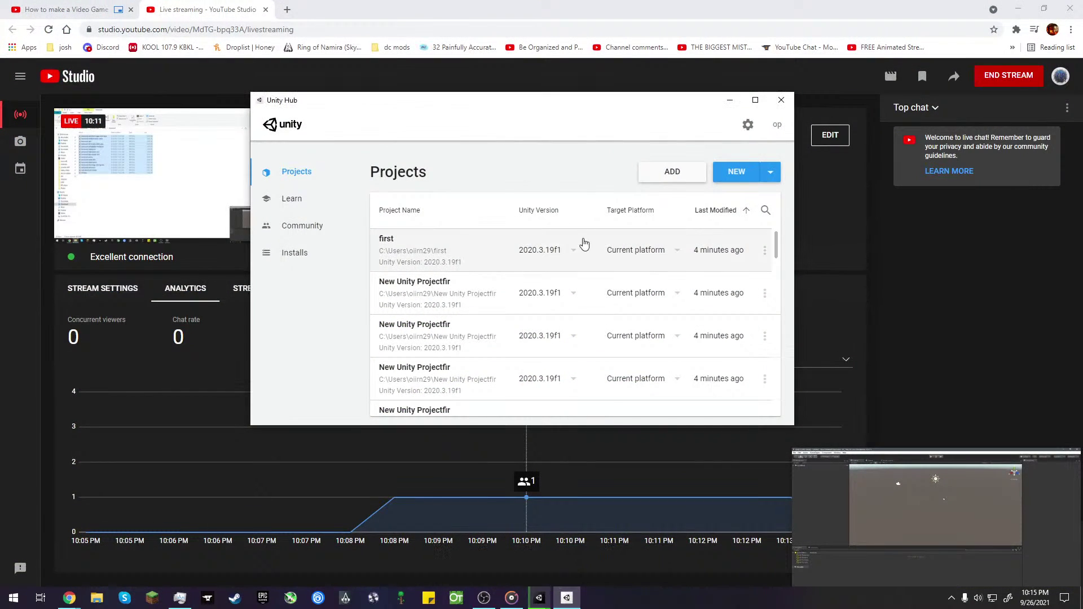
- Look over the options of the "first" project and the Learn and Installs pages, returning to the project list
click(765, 258)
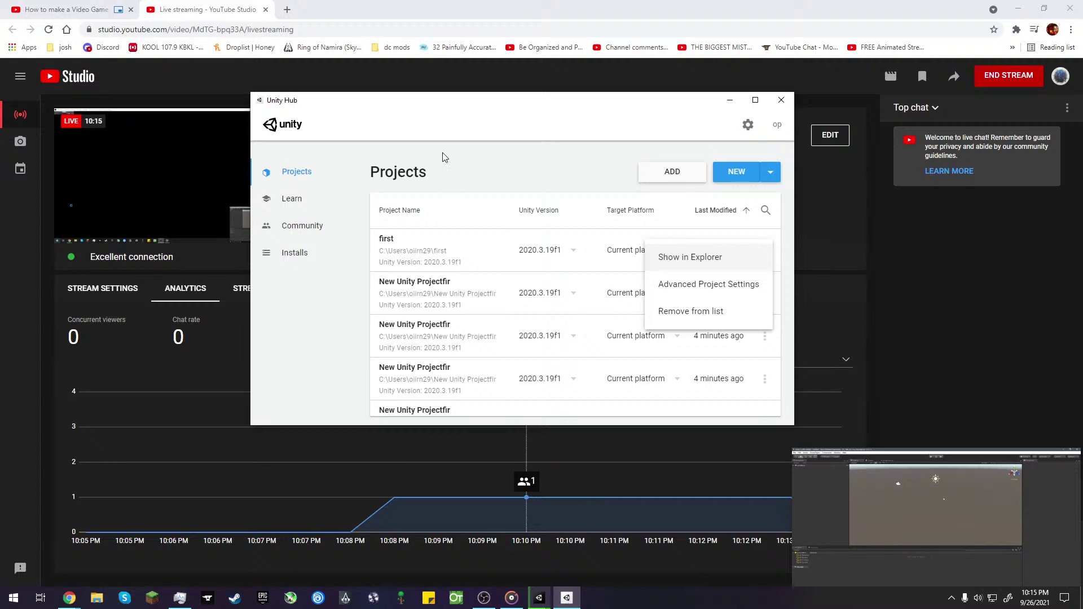
click(316, 202)
click(316, 199)
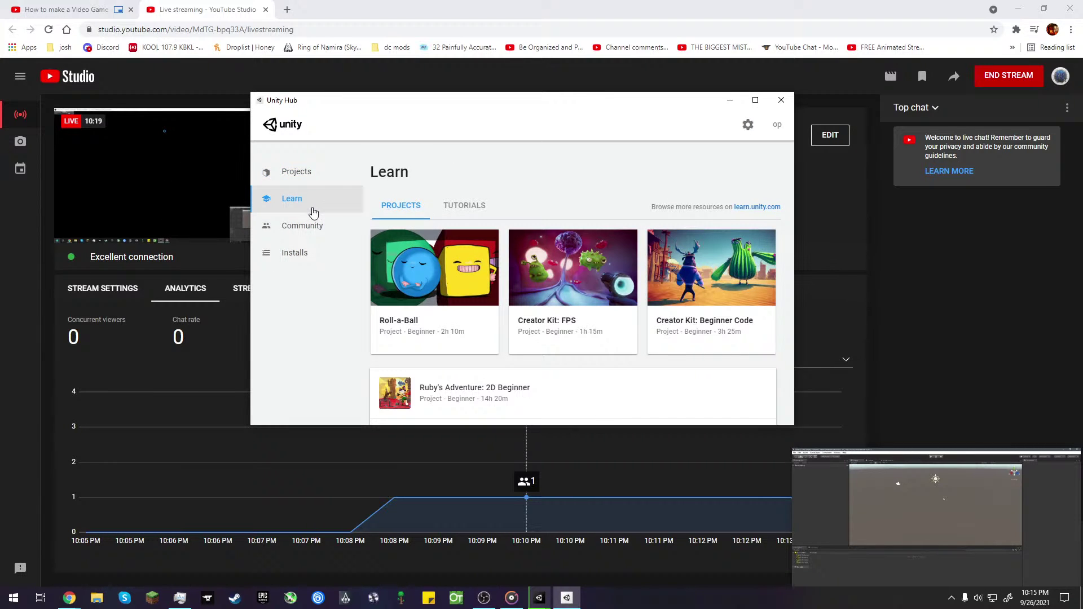
click(307, 173)
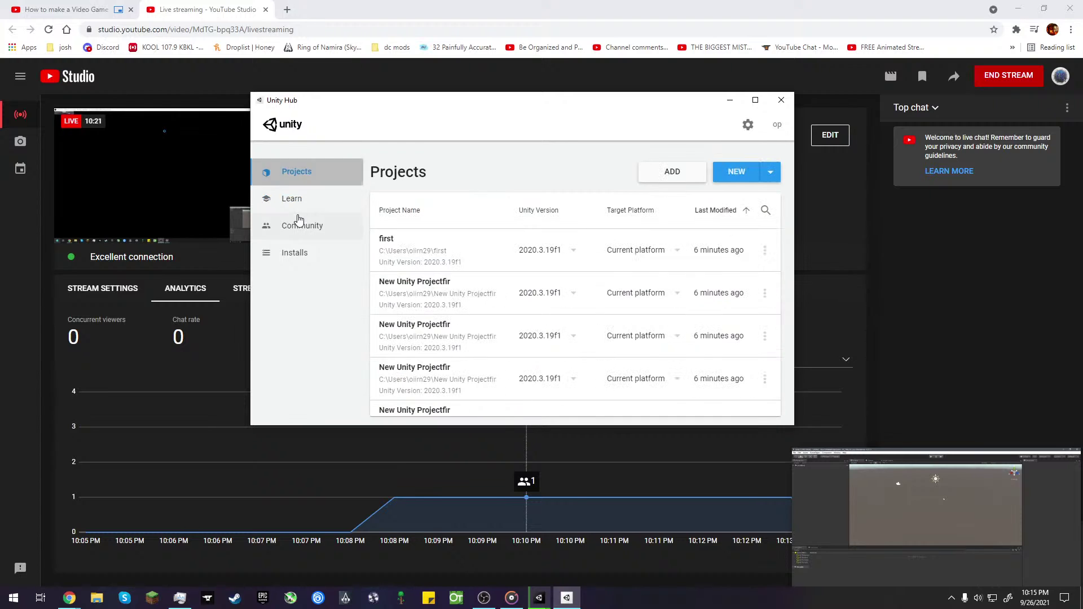
click(290, 253)
click(299, 171)
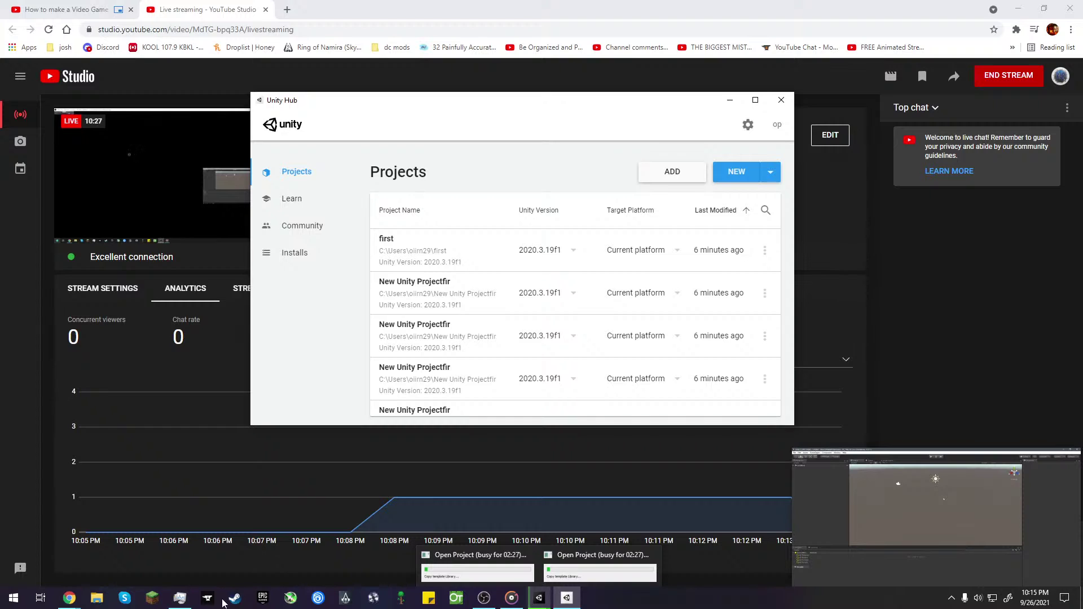
- Open Task Manager and end the second of the two Unity Editor tasks
click(189, 492)
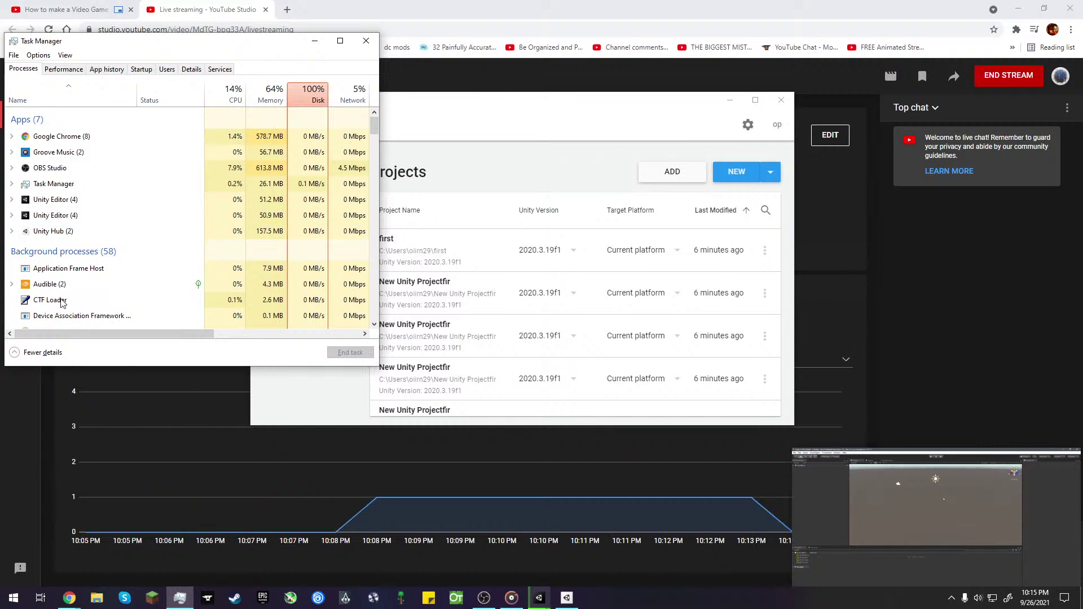
mouse_move(540, 603)
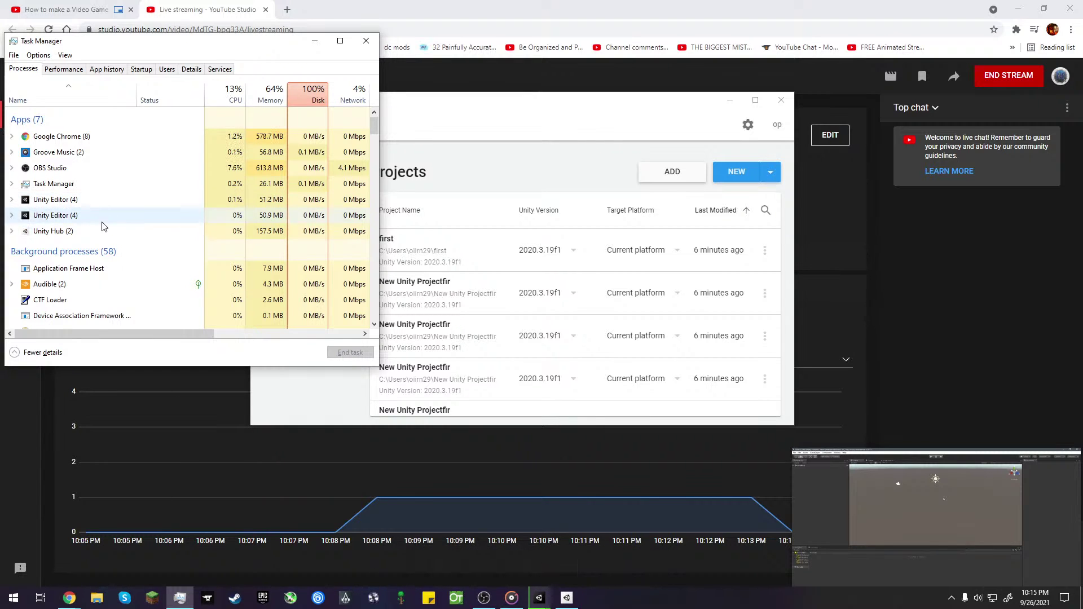
click(130, 215)
click(350, 353)
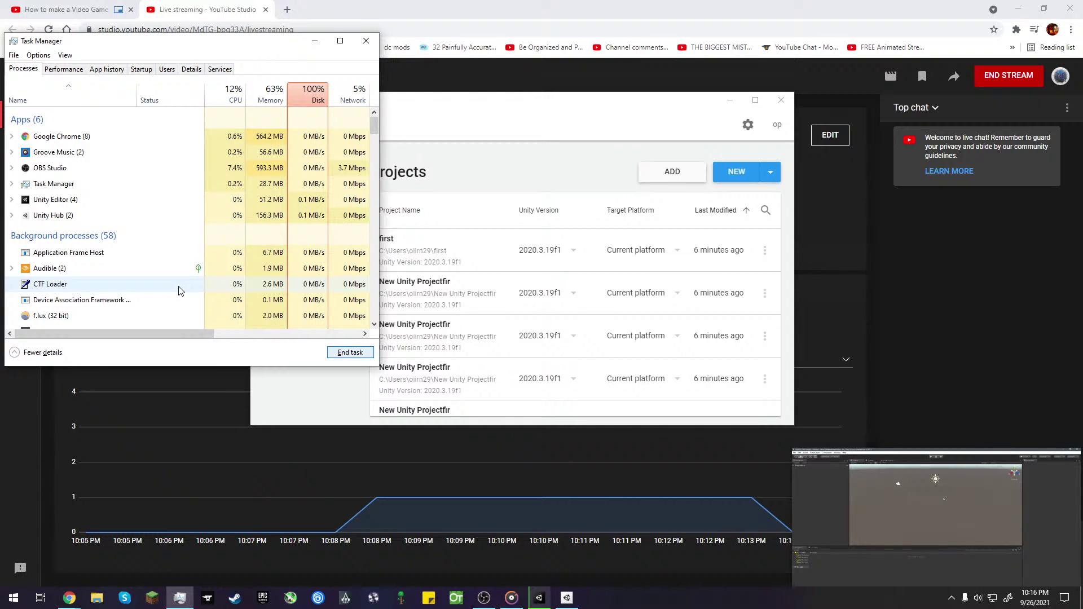
- End the Audible and Paint 3D background processes and return to the start of the process list
click(152, 269)
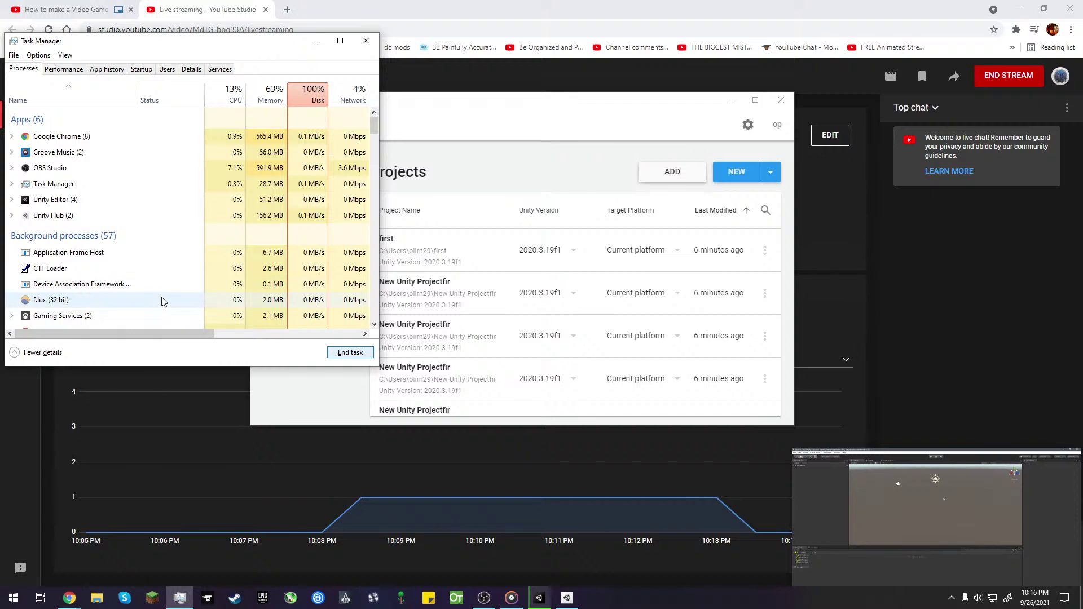
drag(373, 137, 381, 187)
click(192, 143)
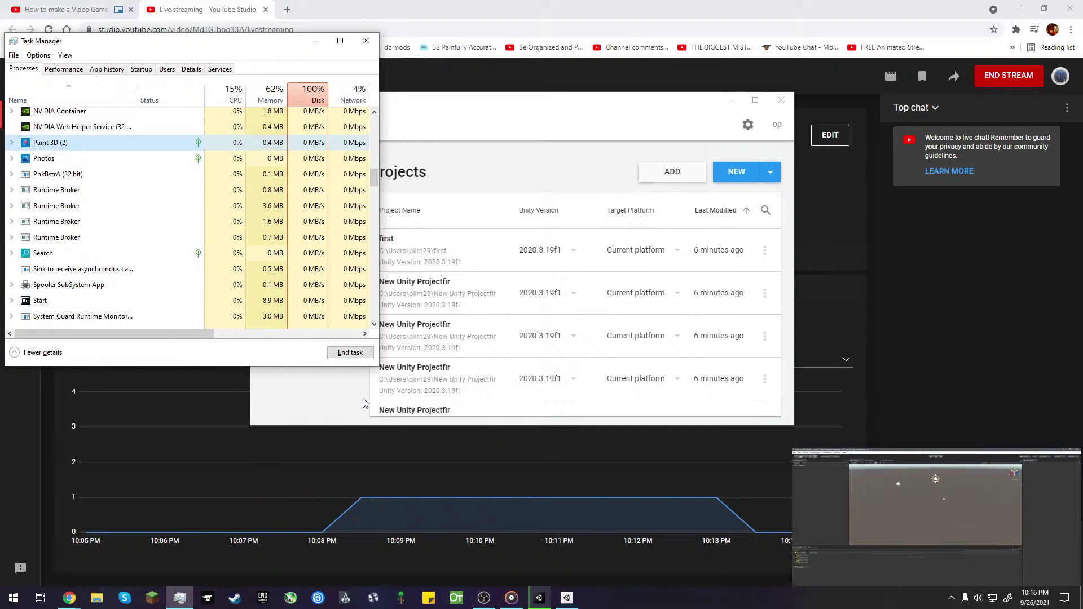
click(360, 356)
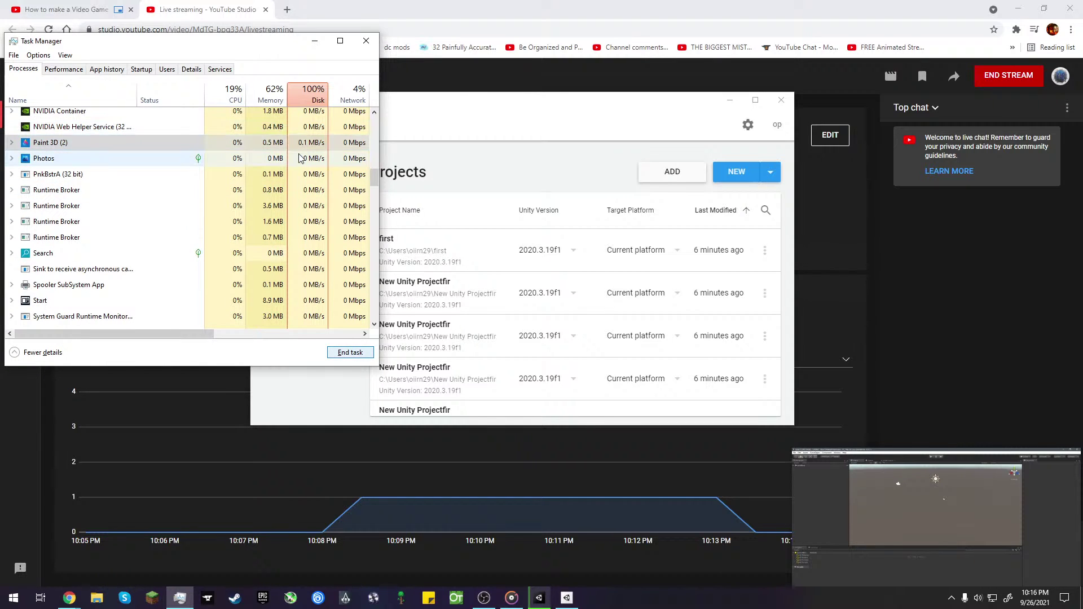
click(340, 351)
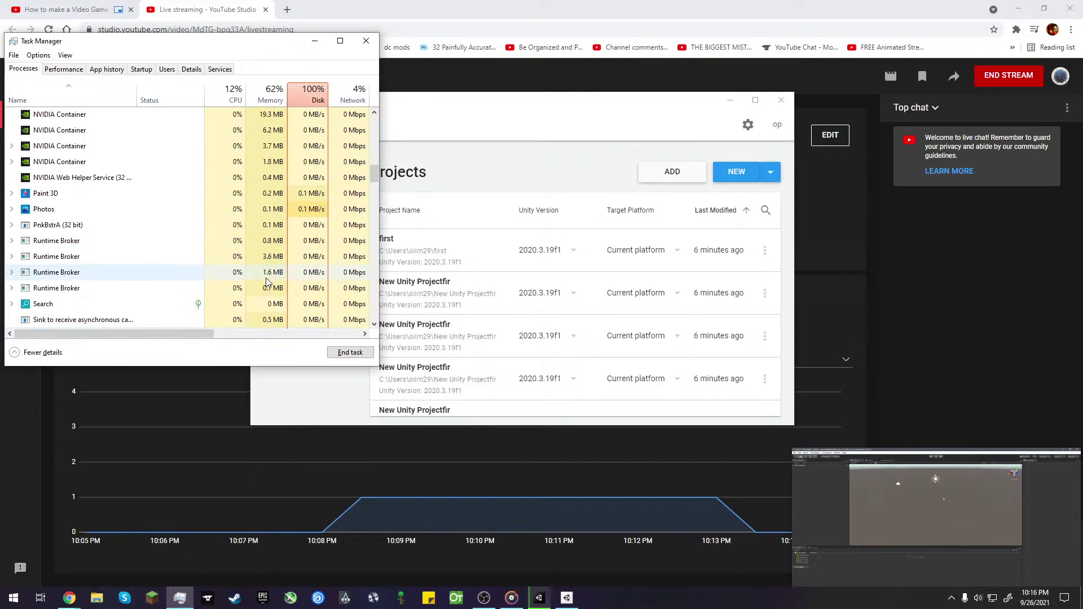
scroll(263, 254, down, 5)
scroll(265, 279, up, 5)
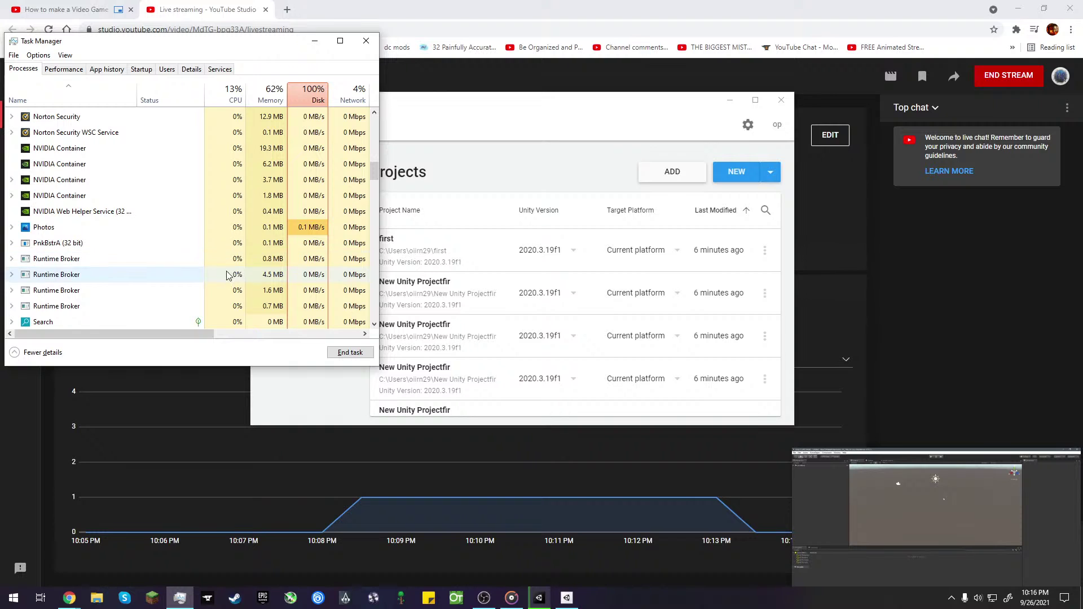
scroll(229, 273, up, 4)
scroll(214, 232, up, 7)
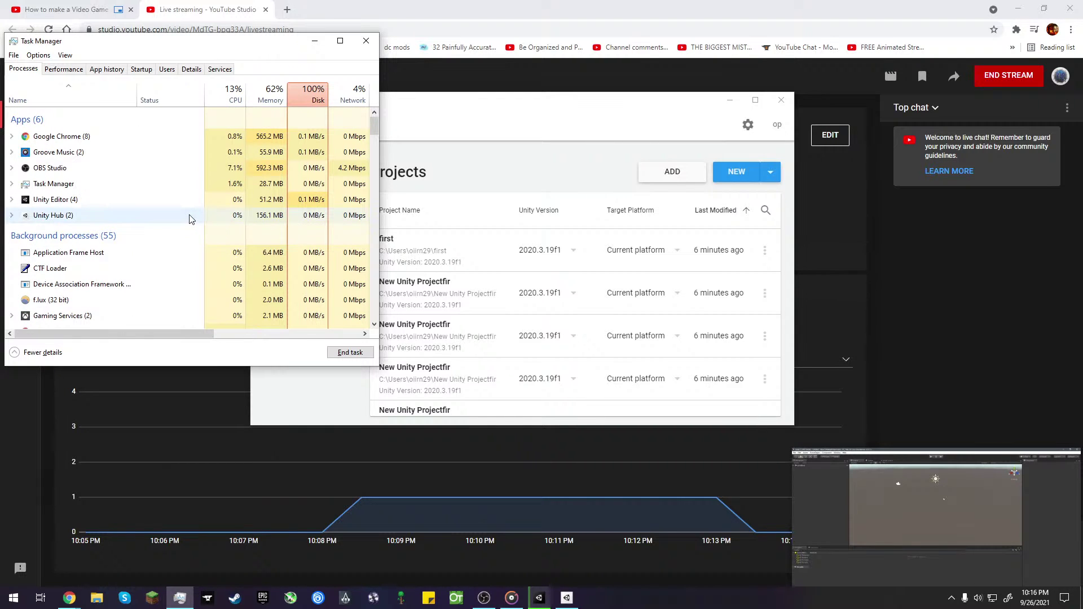
- Return to the YouTube Studio live stream page and skip the stream preview ahead to the live broadcast
scroll(190, 219, down, 1)
scroll(189, 219, down, 1)
scroll(194, 237, up, 2)
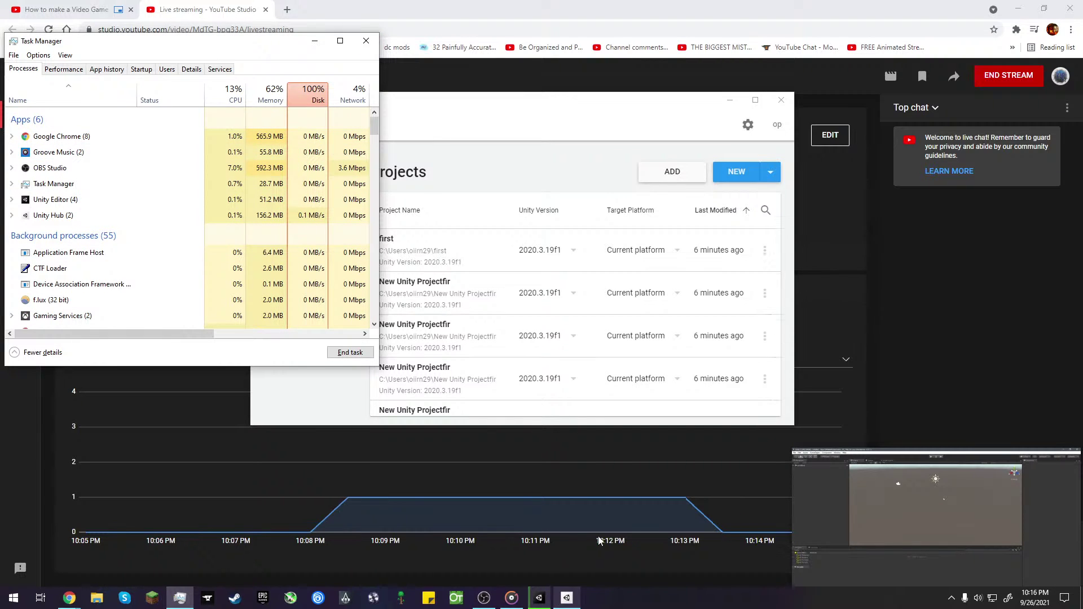
click(931, 361)
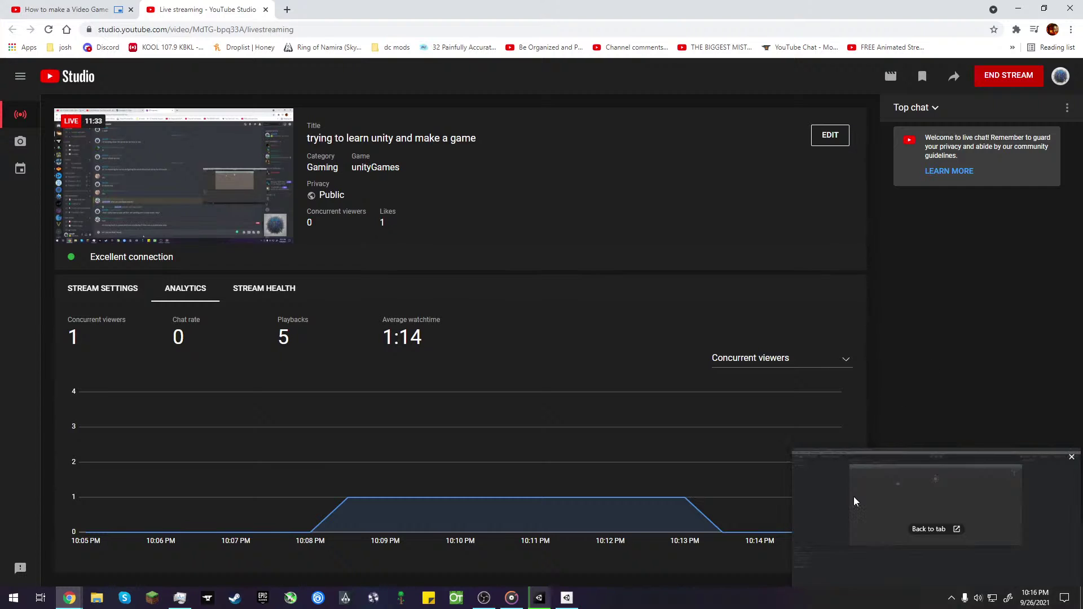
mouse_move(854, 496)
mouse_down()
mouse_move(862, 212)
mouse_move(852, 500)
mouse_up()
click(107, 234)
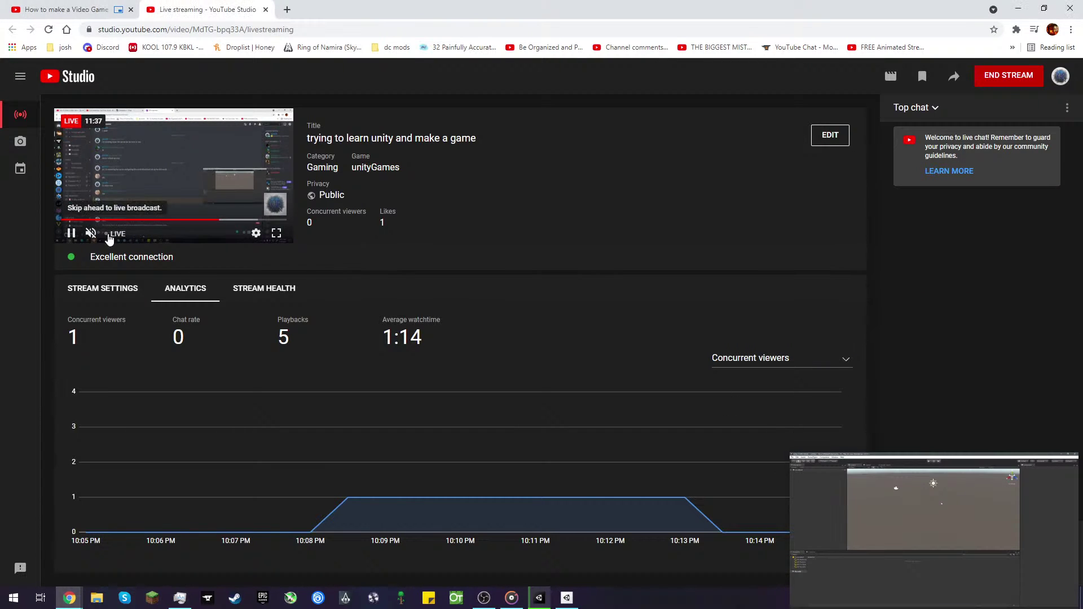
mouse_move(834, 473)
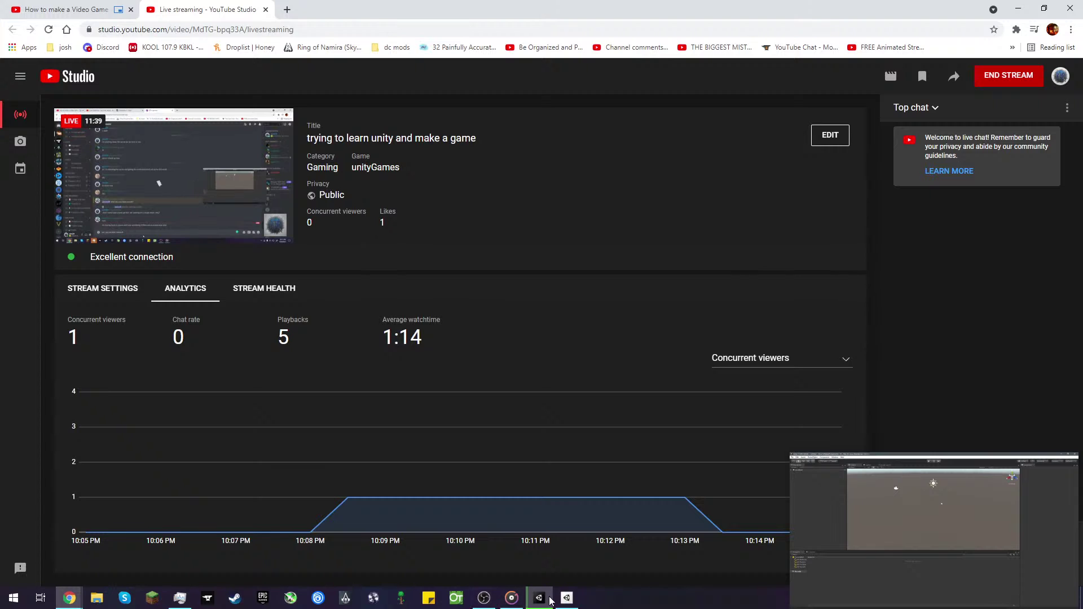
- Look at Unity Hub and the Groove Music player, and bring up the Open Project progress window
click(567, 598)
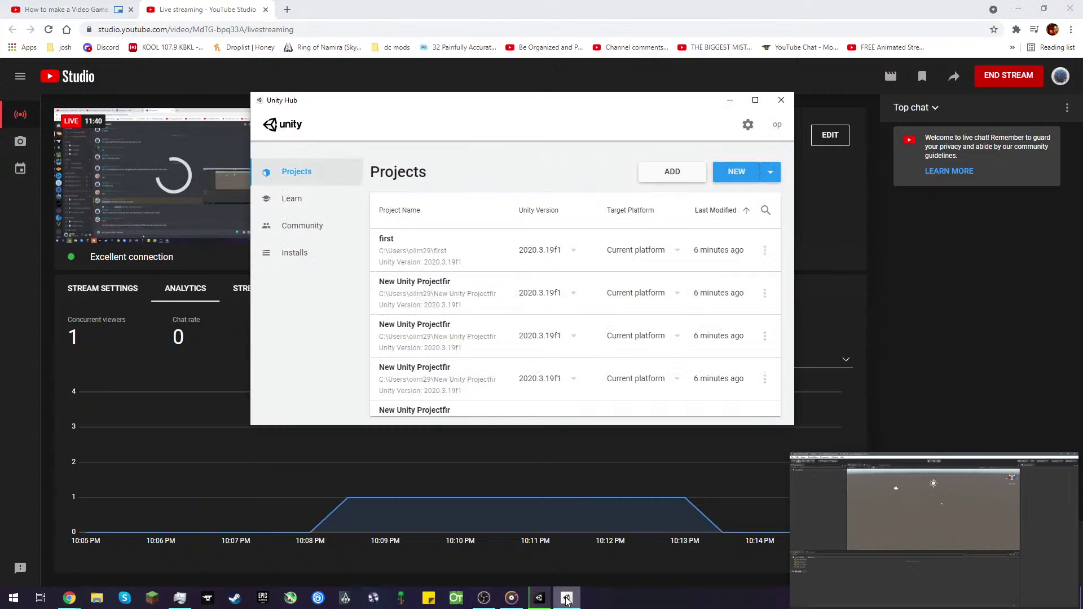
click(513, 601)
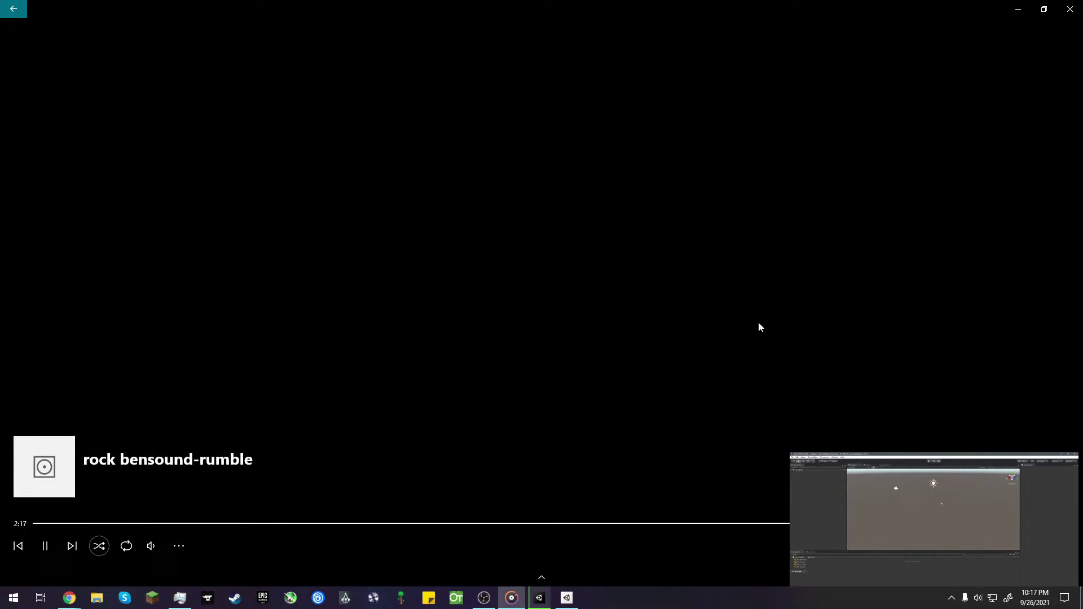
mouse_move(869, 527)
mouse_move(868, 526)
mouse_down()
mouse_move(743, 259)
mouse_move(869, 536)
mouse_move(877, 523)
mouse_up()
click(569, 599)
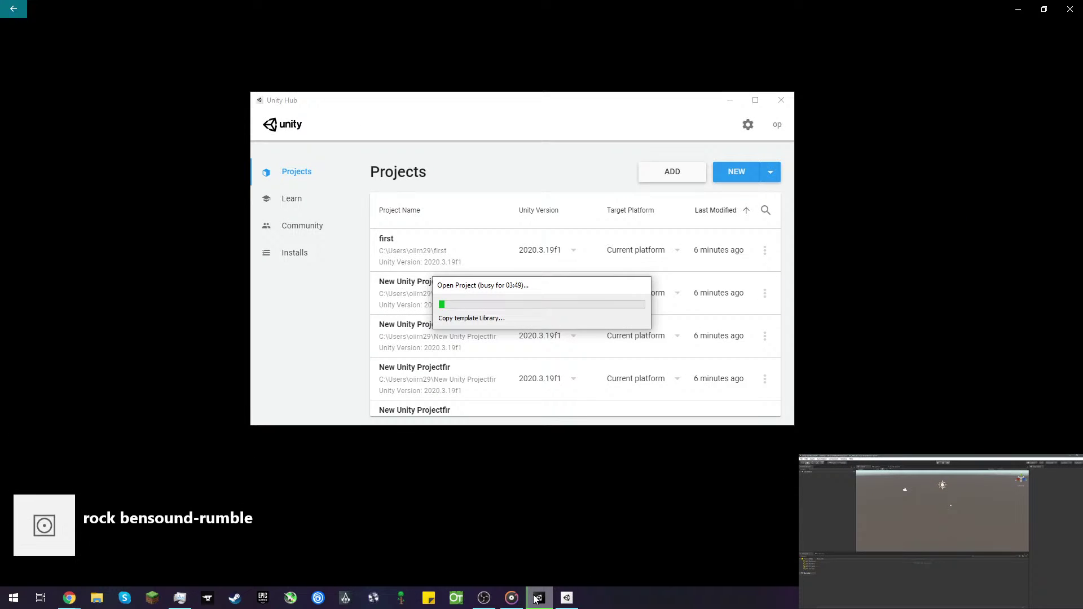
- Minimize the Groove Music, Chrome and OBS windows behind the project progress window
click(1028, 7)
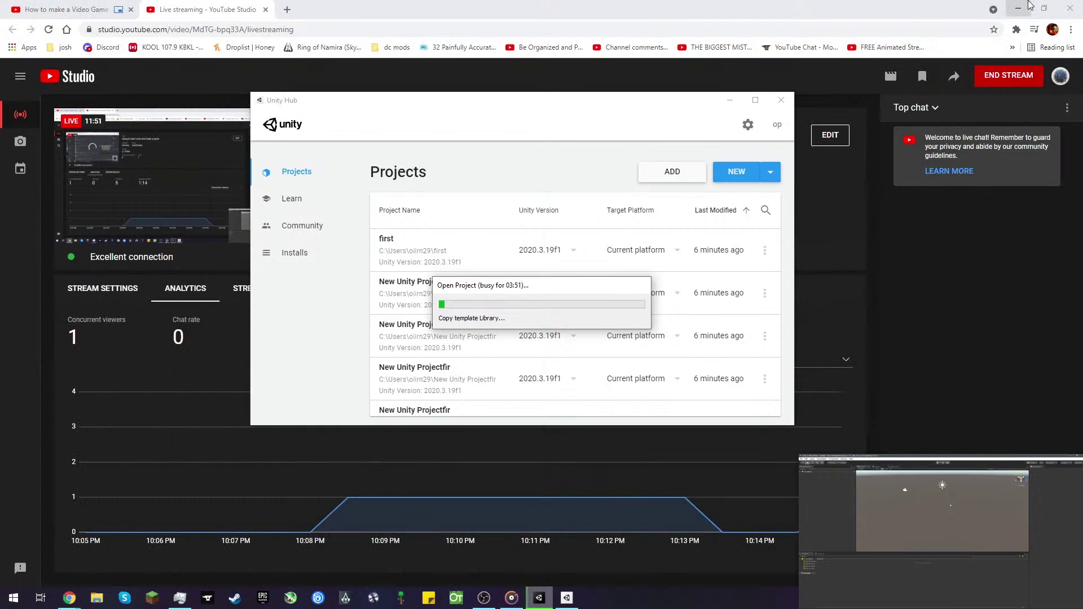
click(1029, 7)
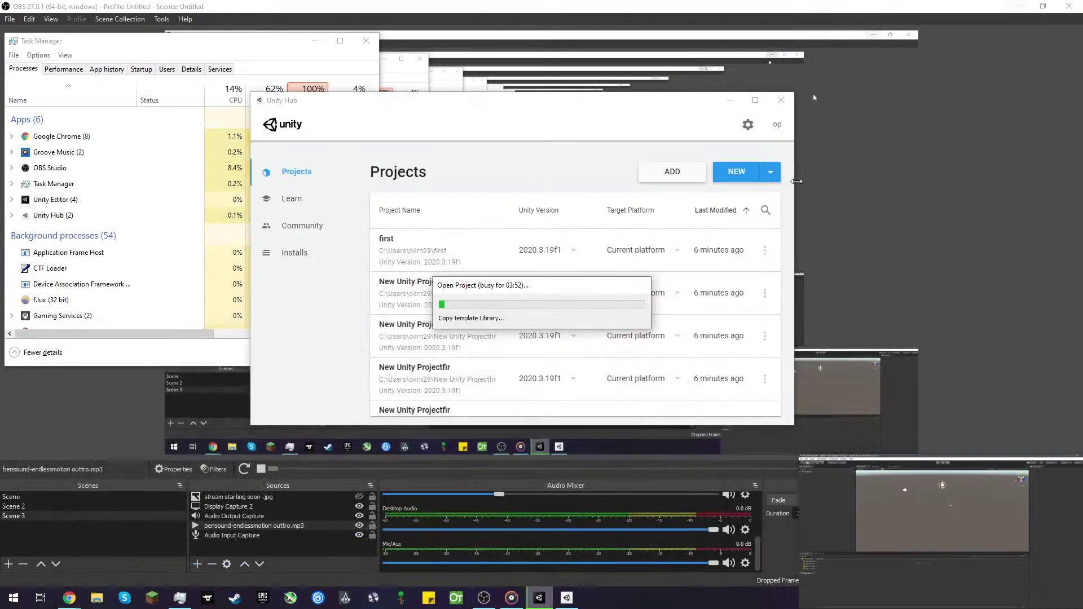
click(1018, 6)
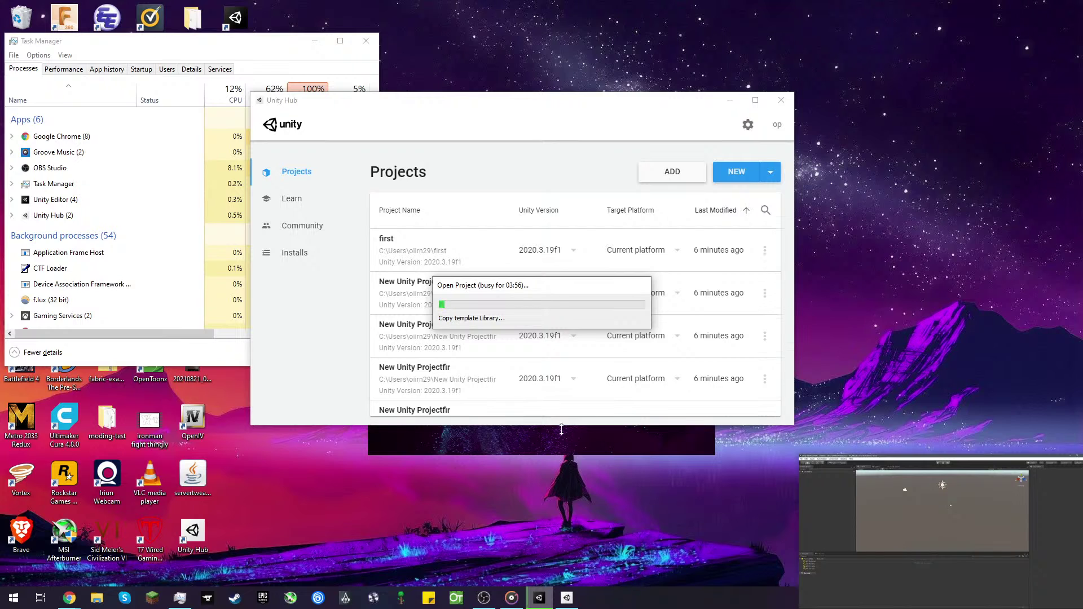
- Check the project's loading progress and Unity Hub, clearing the desktop so only the Open Project window is in view
click(569, 520)
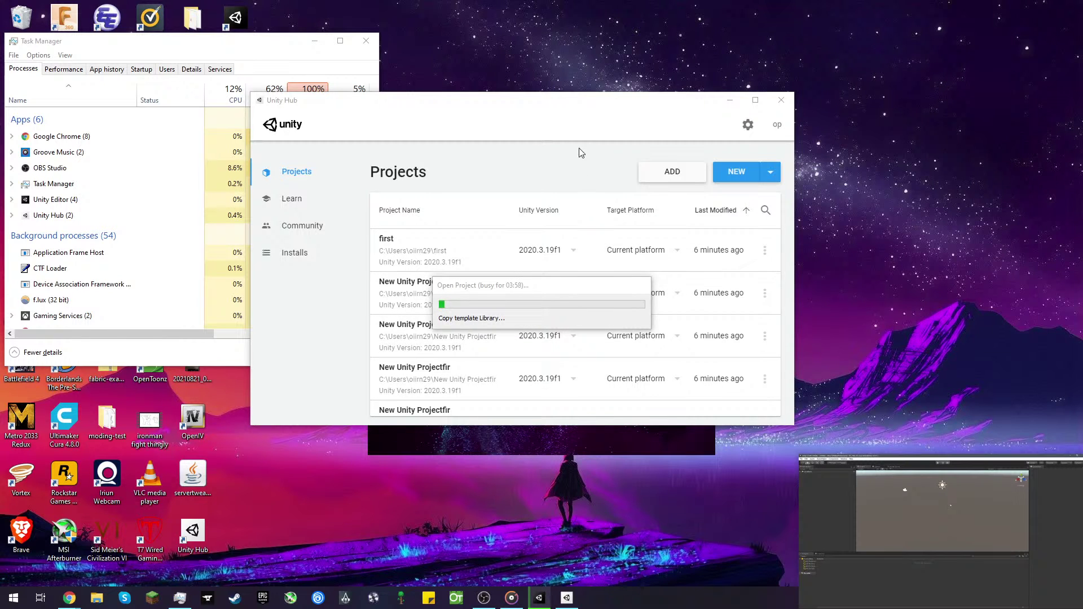
click(566, 114)
click(541, 598)
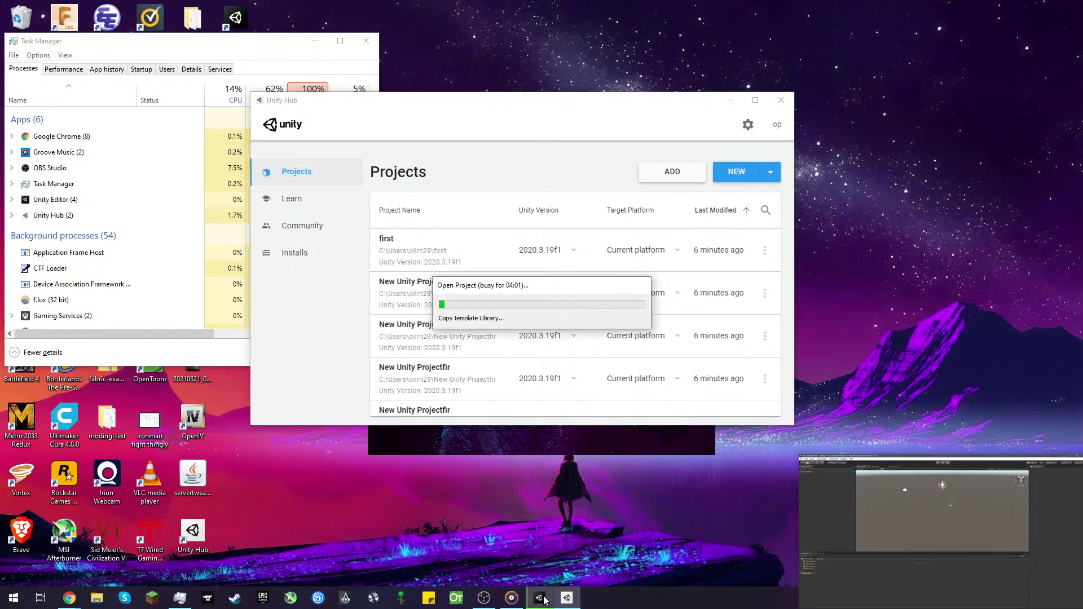
click(565, 441)
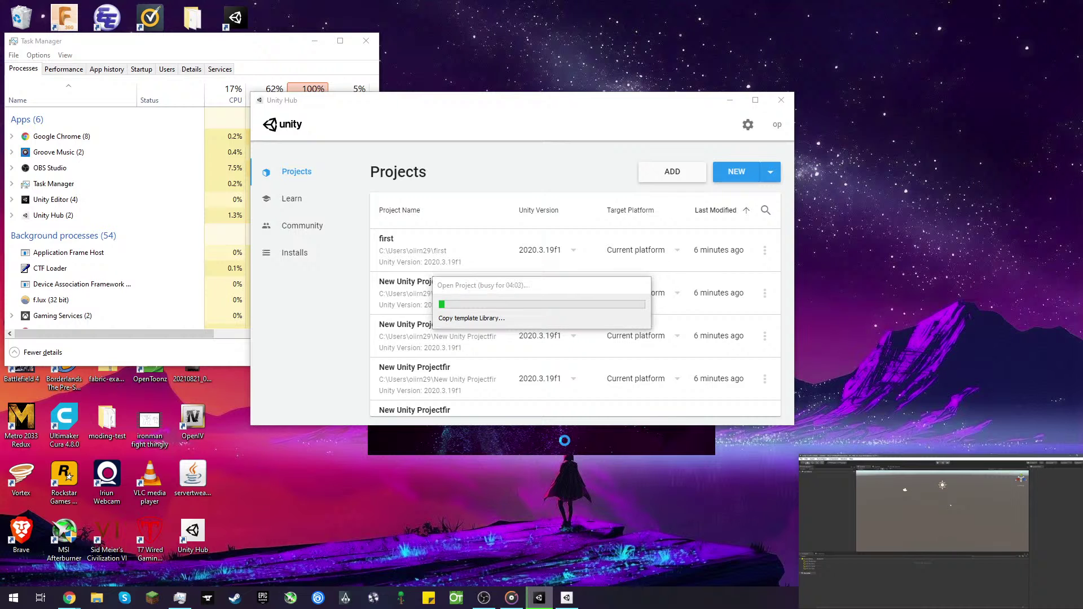
click(567, 598)
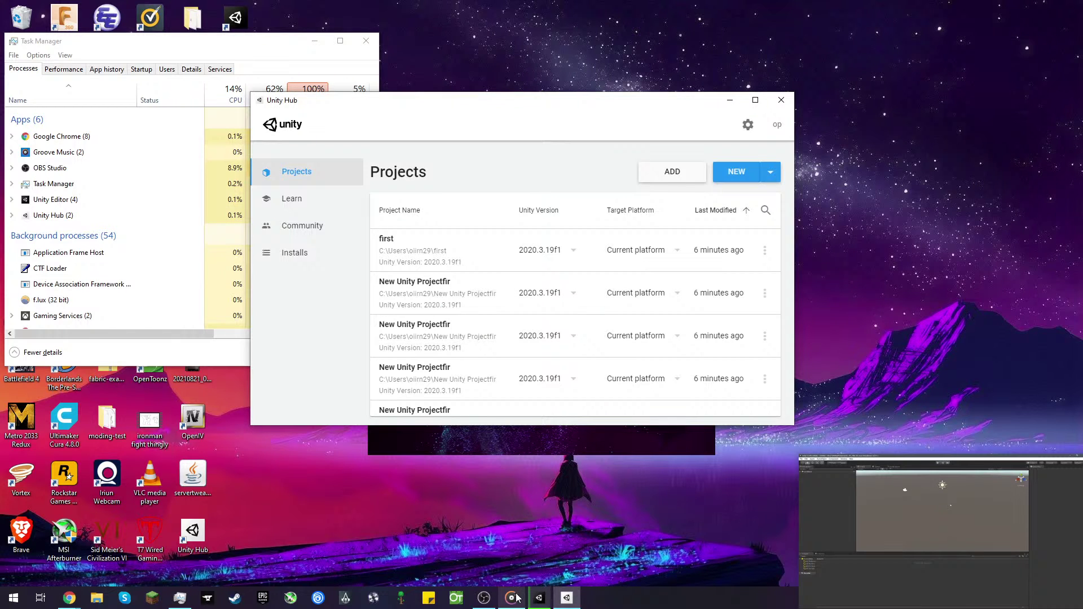
mouse_move(489, 601)
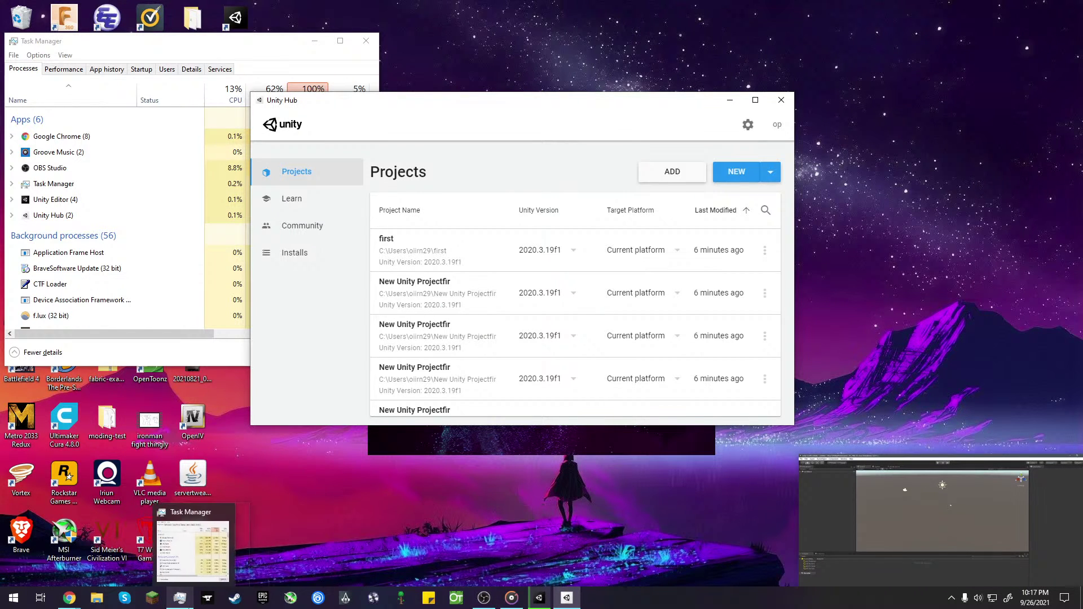
click(742, 536)
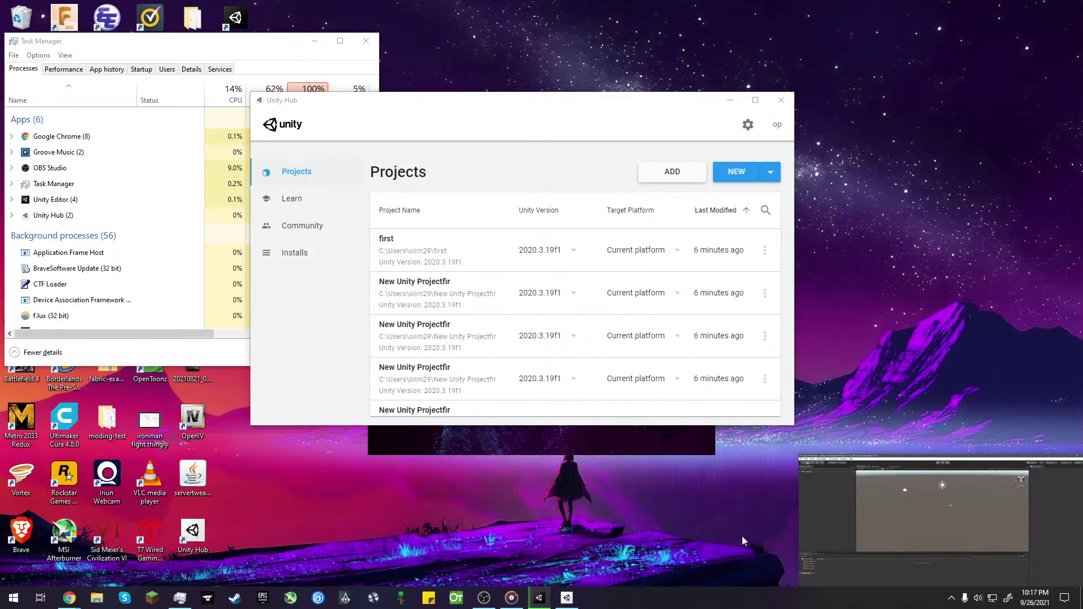
click(1081, 601)
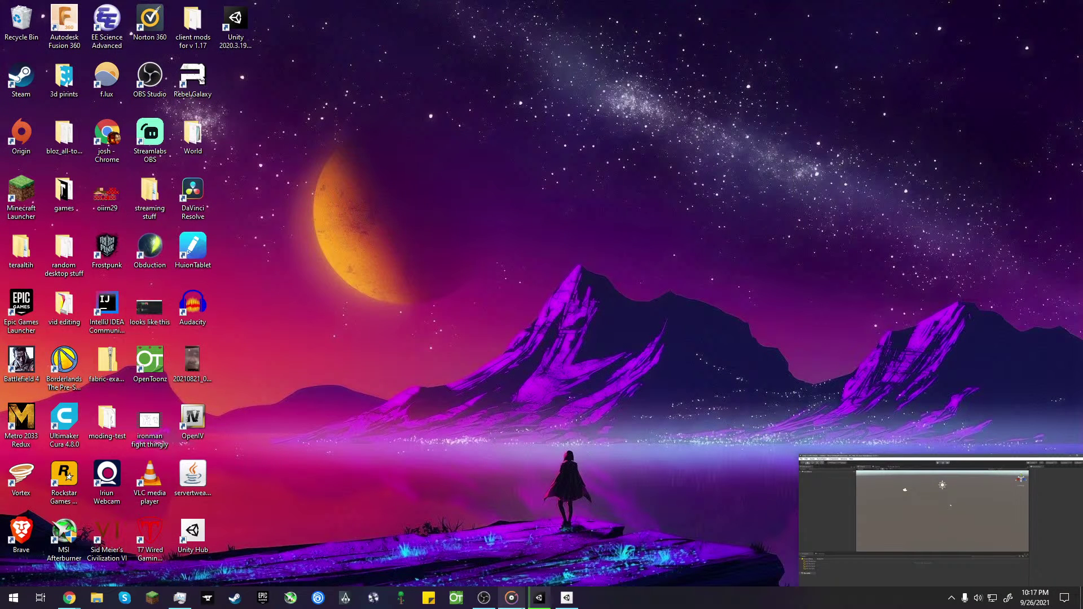
click(539, 597)
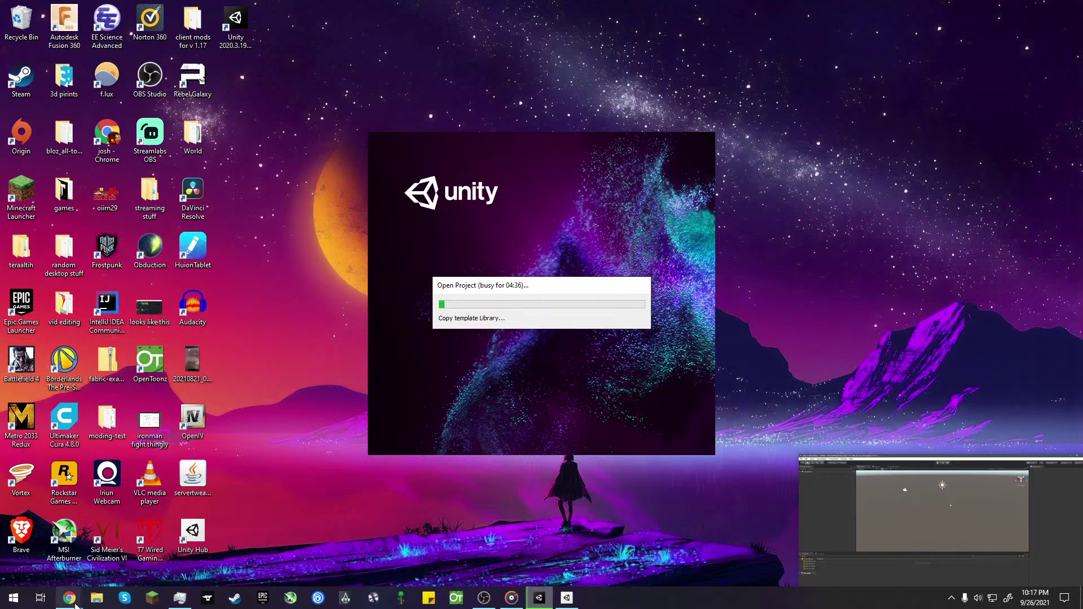
- Switch to Chrome and search Google for "bubble tanks" in a new tab
mouse_move(70, 598)
click(73, 564)
click(288, 8)
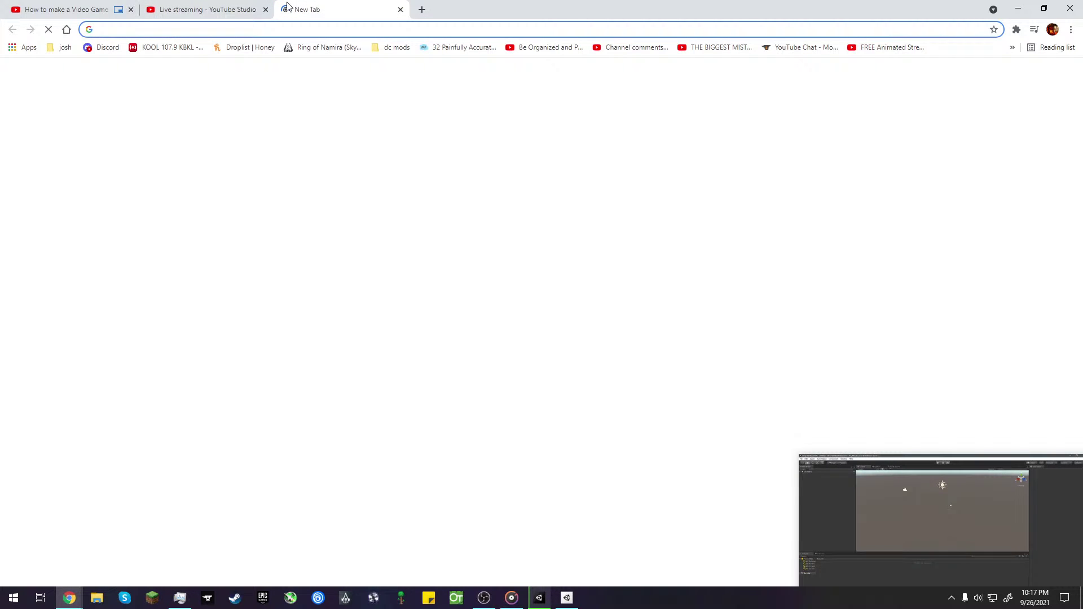
text(bubble tan)
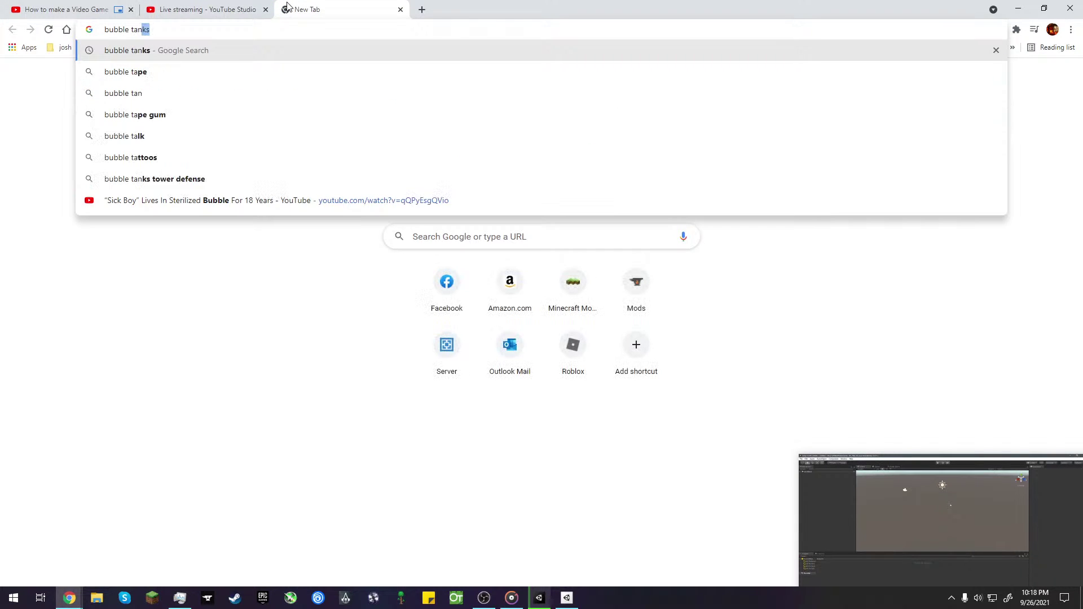
text(ks)
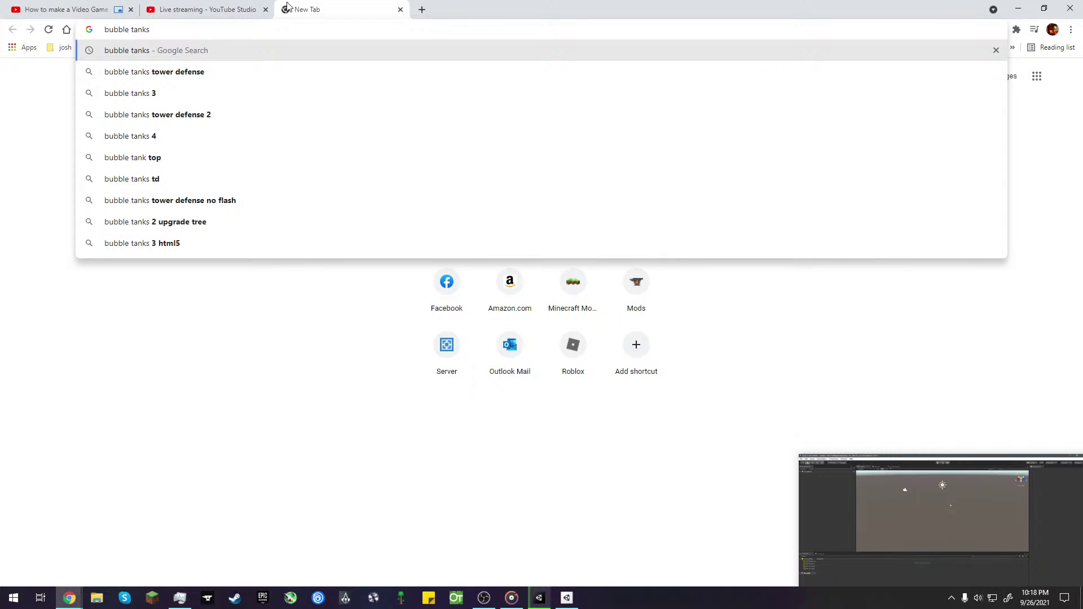
key(Return)
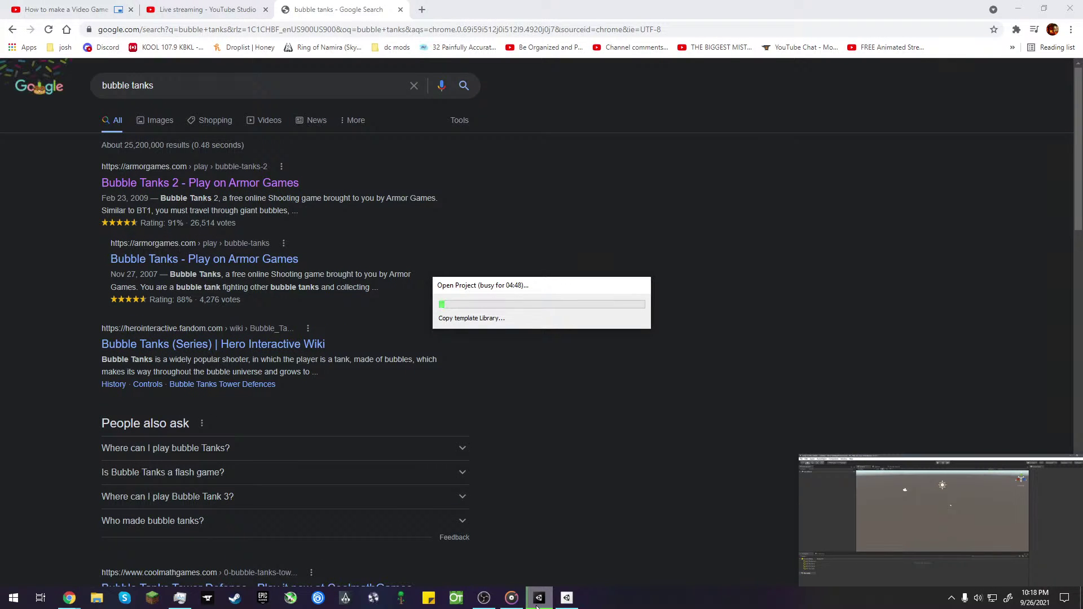
- Look through the search results and open the Bubble Tanks 3 page on Kongregate
click(538, 599)
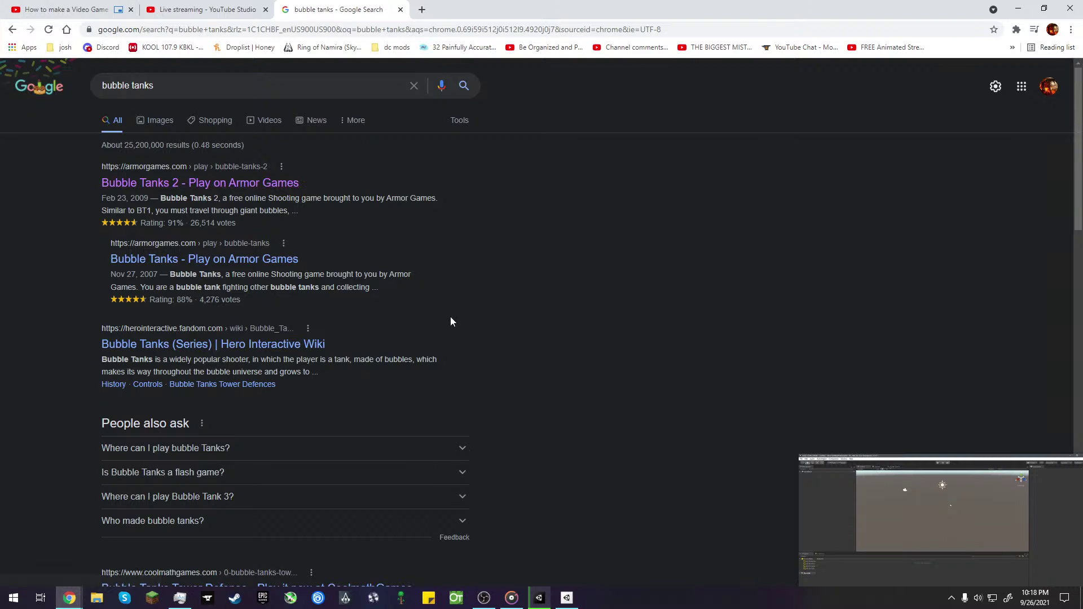
scroll(452, 322, down, 9)
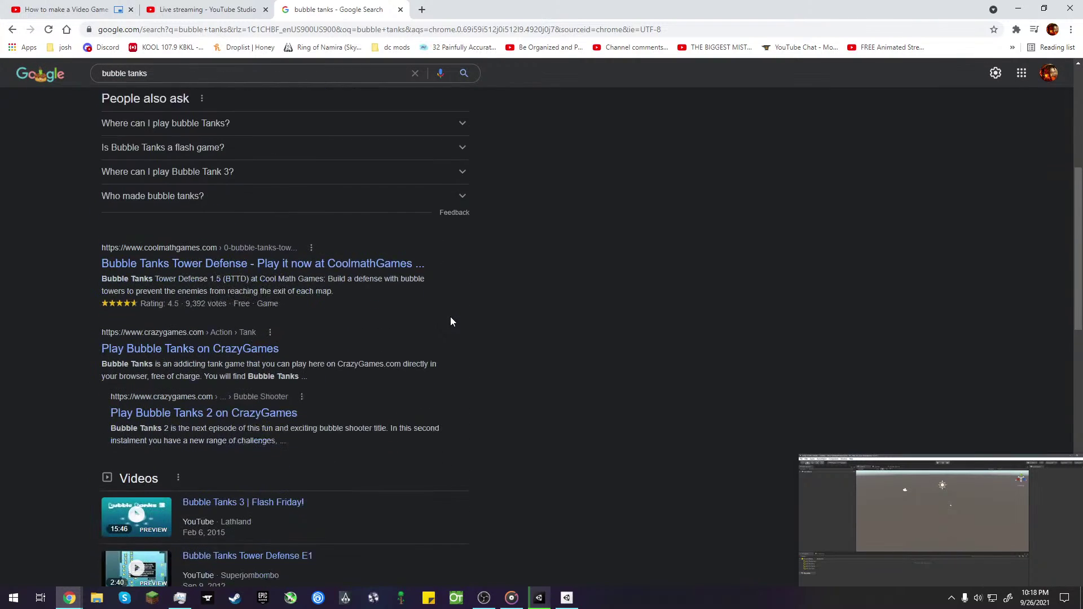
scroll(452, 322, down, 5)
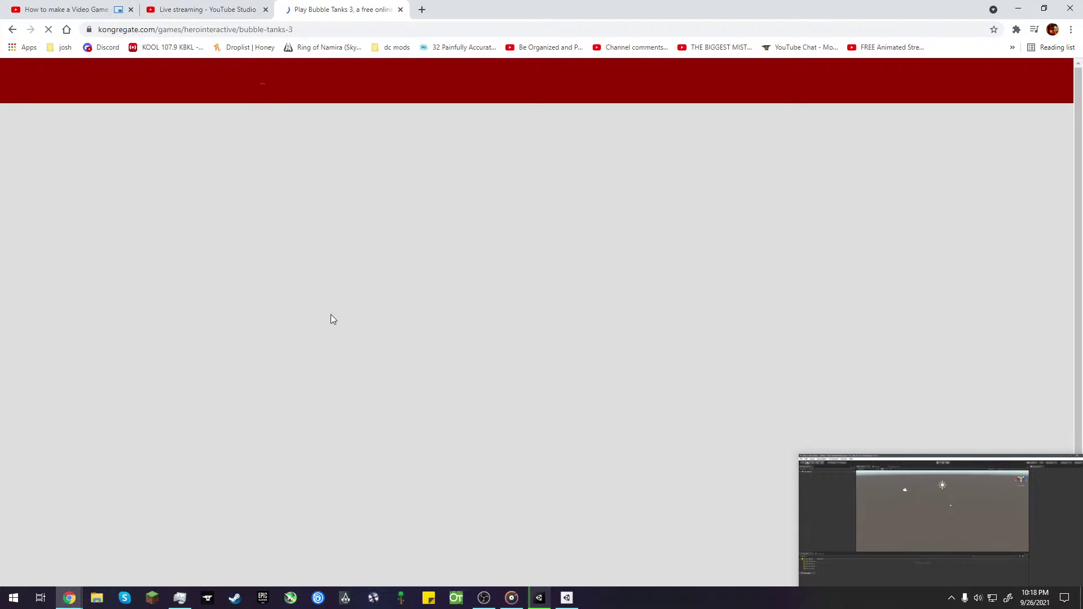
- Put the floating tutorial video back in its tab, return to the Kongregate page and check Unity's loading progress
mouse_move(950, 516)
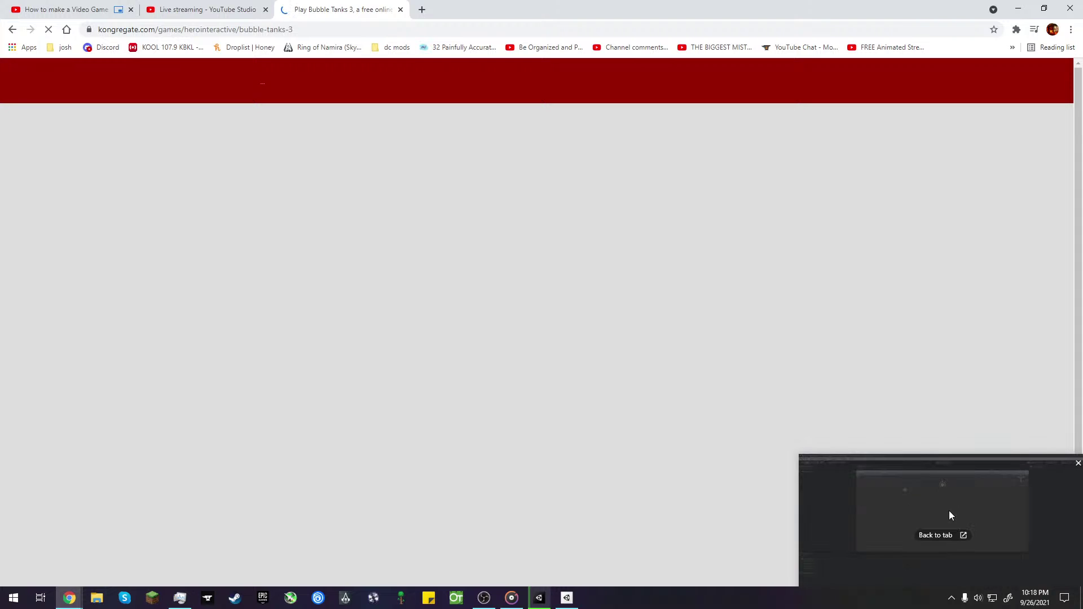
click(954, 537)
click(339, 10)
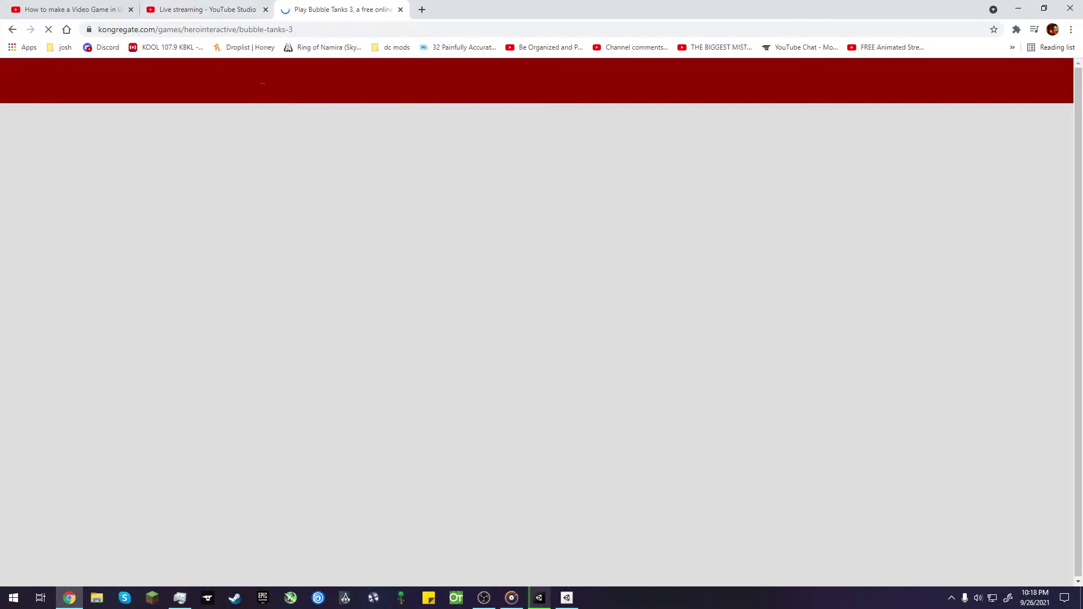
mouse_move(540, 598)
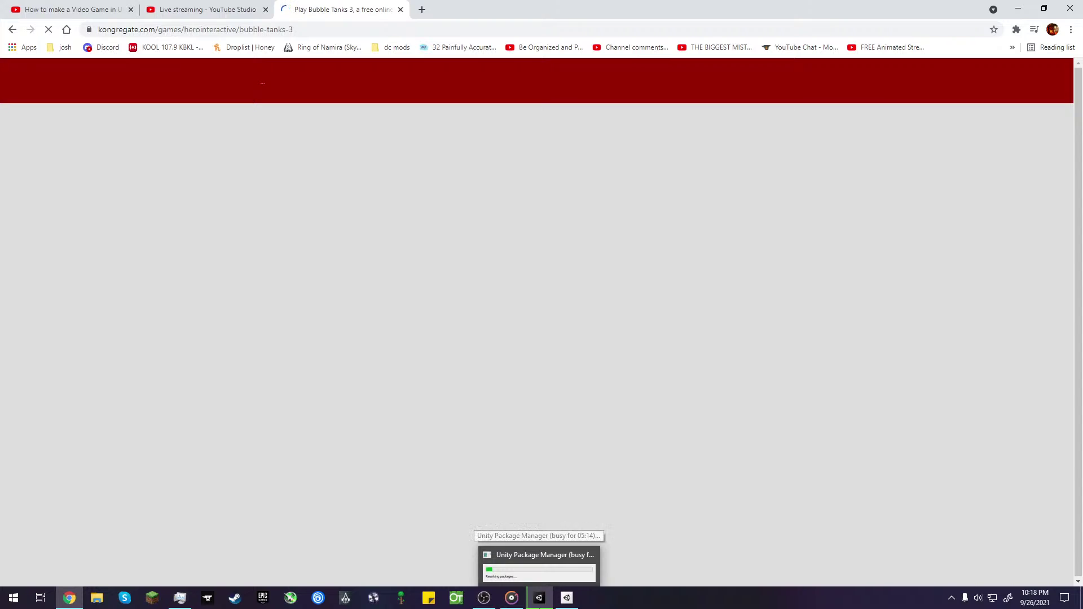
mouse_move(539, 579)
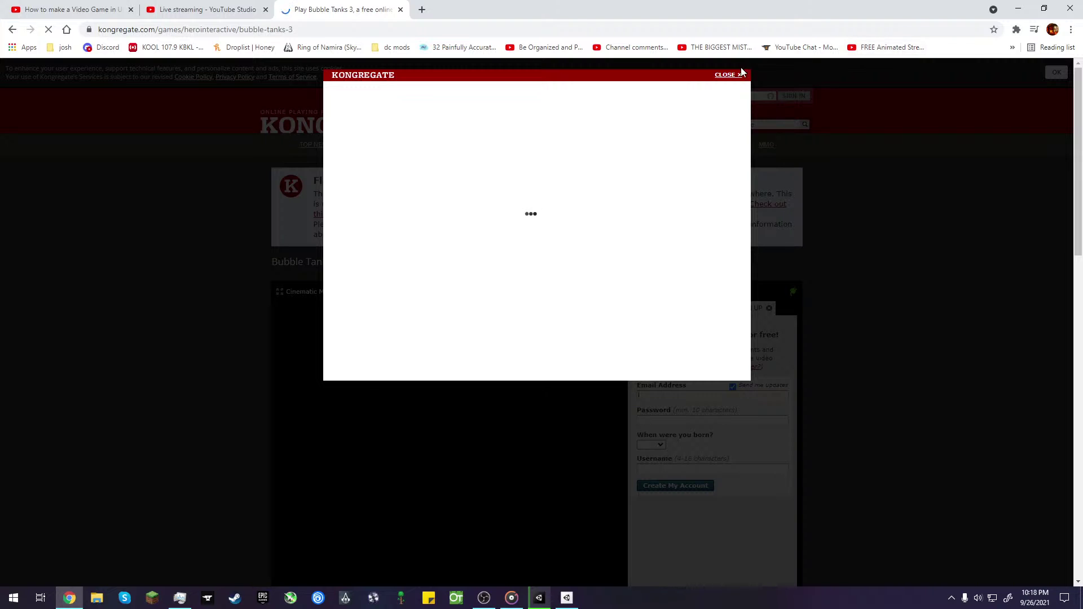
- Dismiss the Kongregate pop-up, look over the Bubble Tanks 3 page and close its tab
click(727, 76)
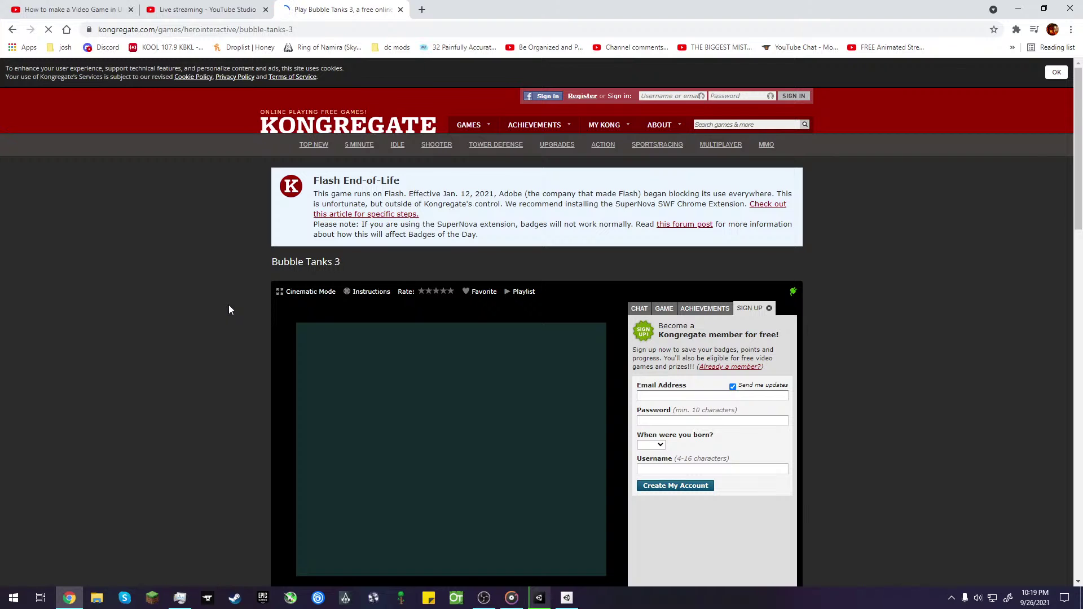
scroll(245, 321, down, 4)
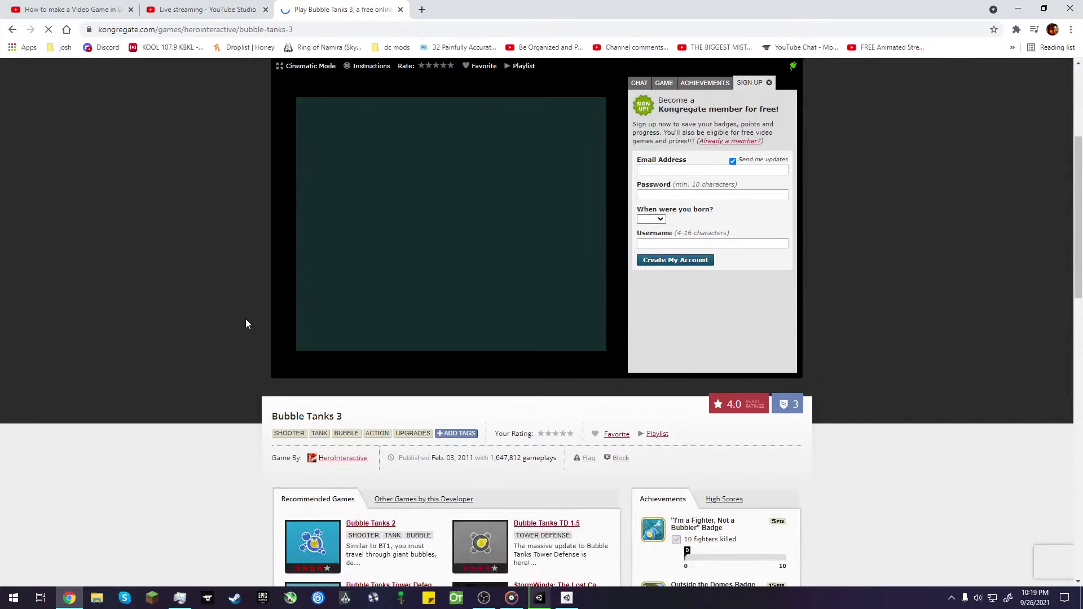
scroll(245, 323, down, 4)
scroll(246, 319, up, 10)
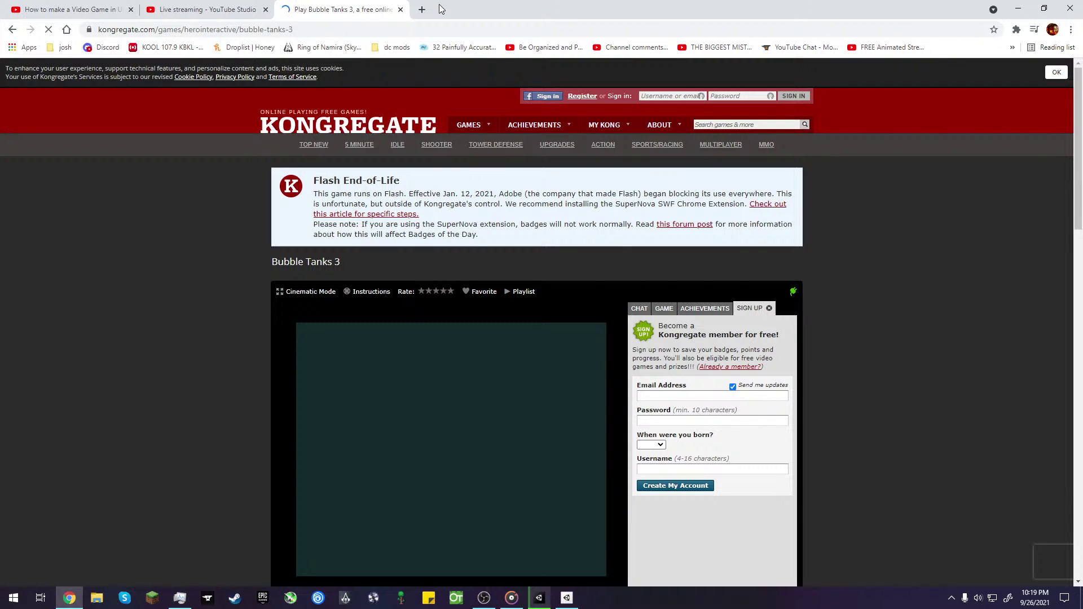
click(401, 9)
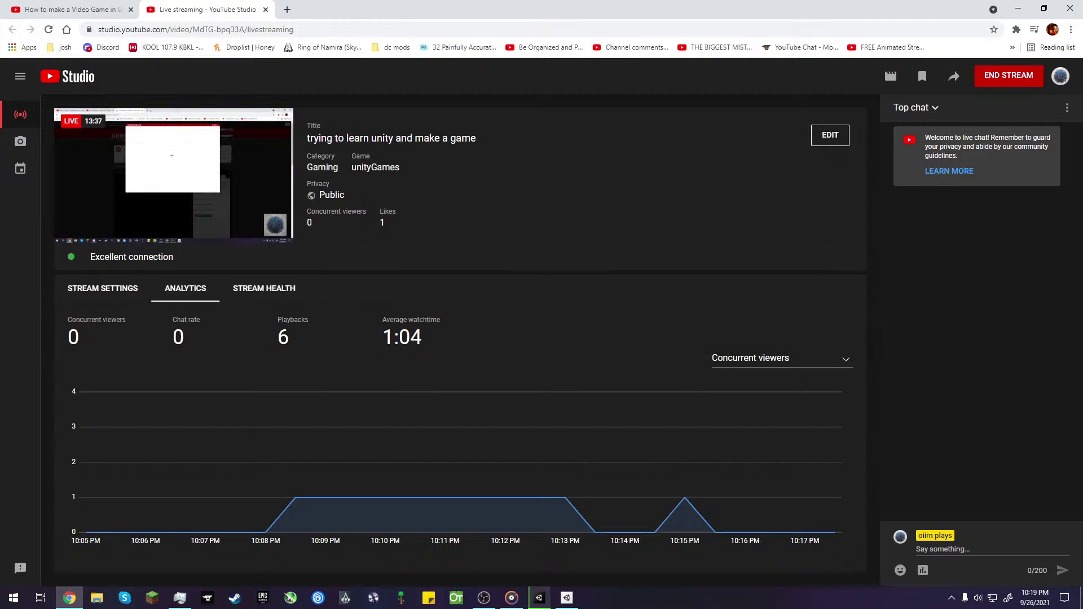
- Bring Unity Hub back to the front and check on the open Unity windows
click(567, 598)
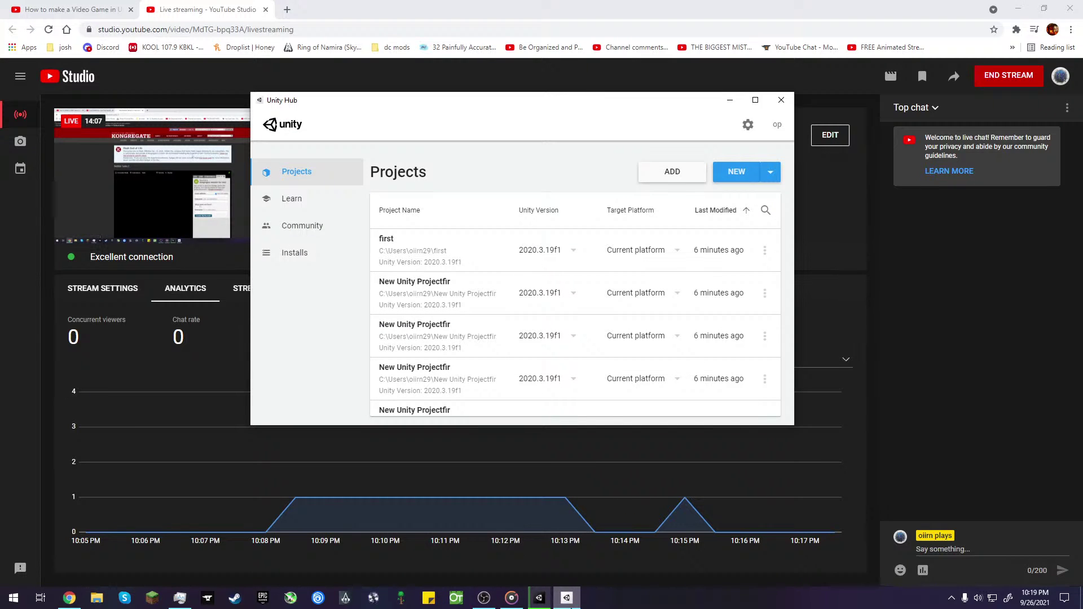
click(242, 603)
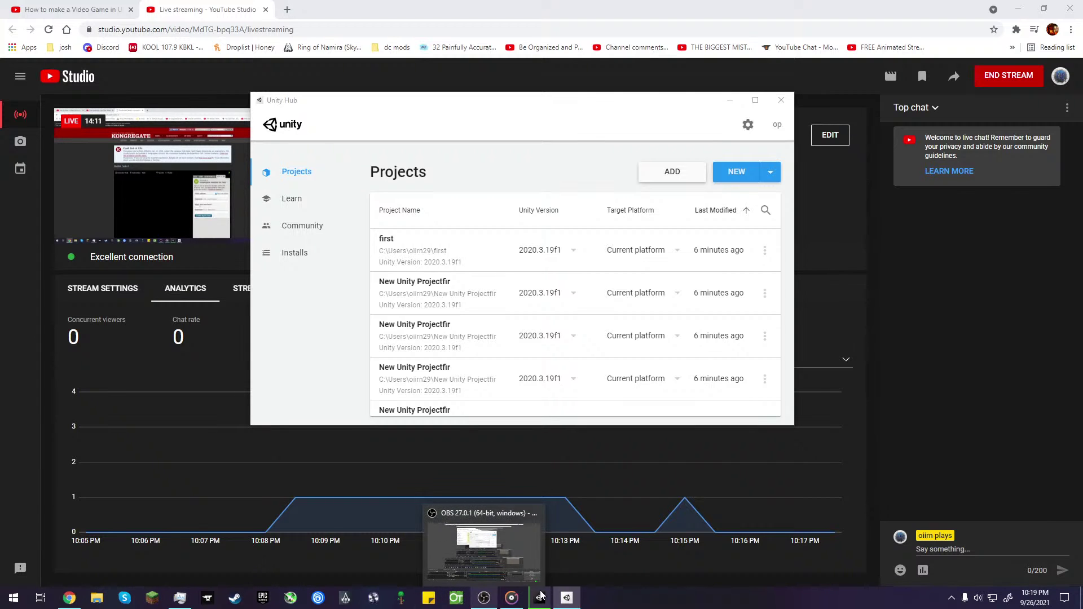
- Check OBS and Task Manager, reveal the desktop with Unity's loading window, and look over the hidden tray icons
click(507, 608)
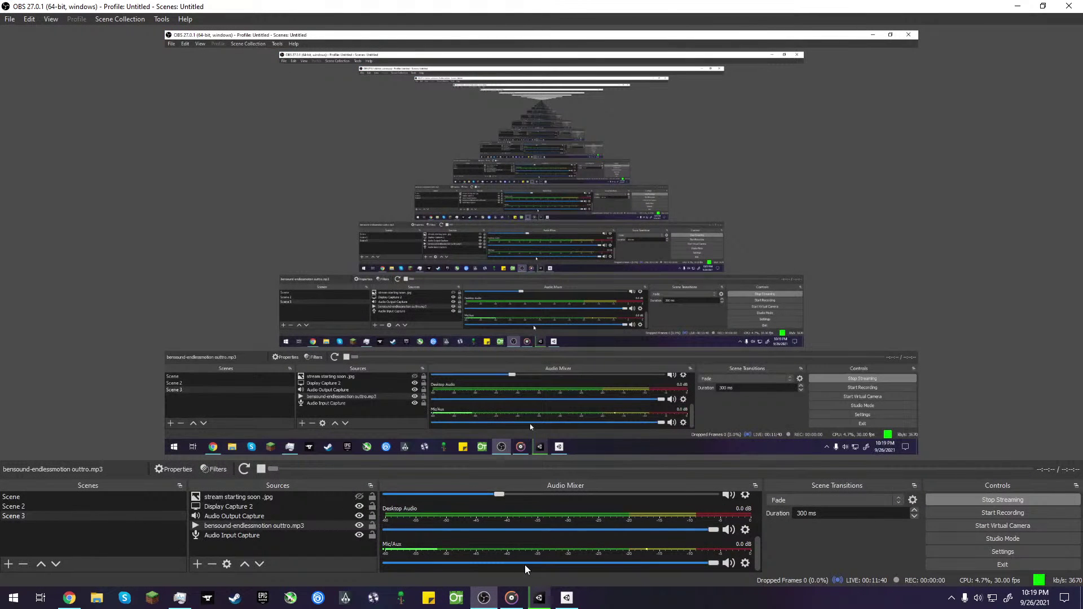
click(185, 602)
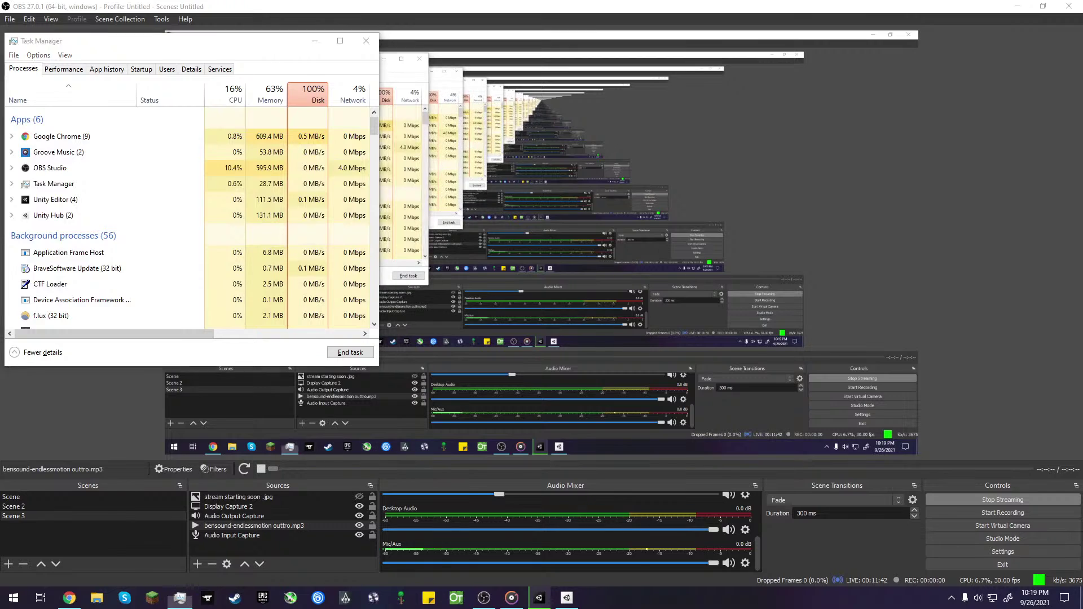
key(super+d)
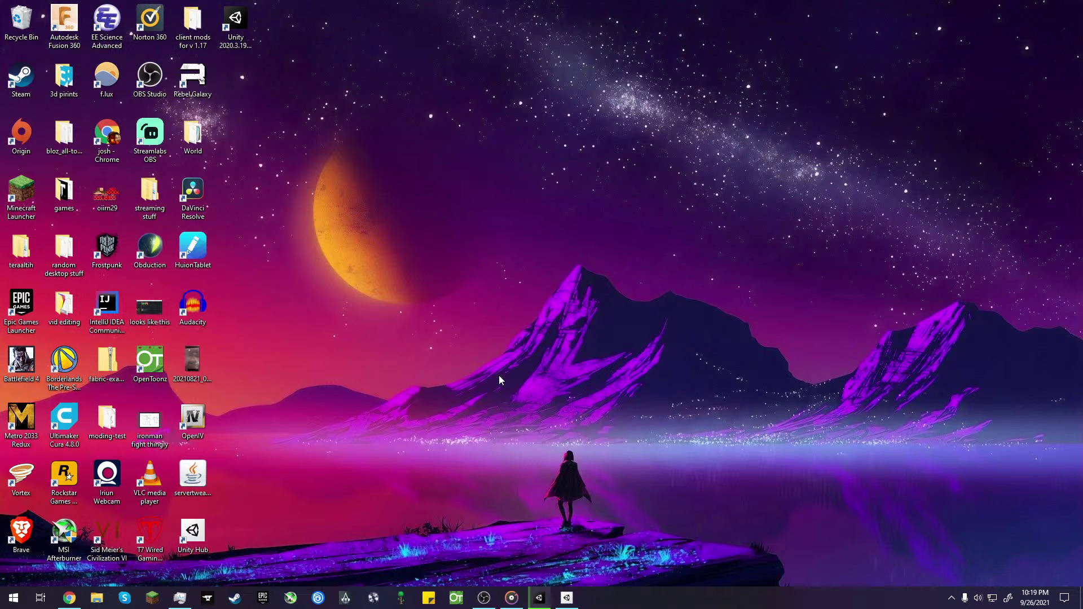
click(494, 604)
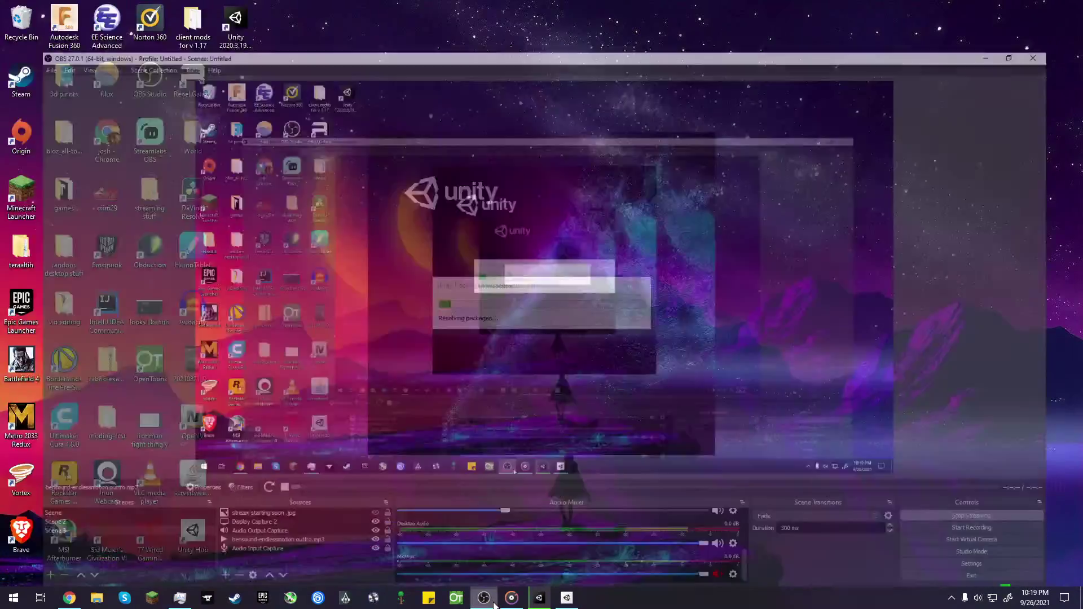
click(485, 599)
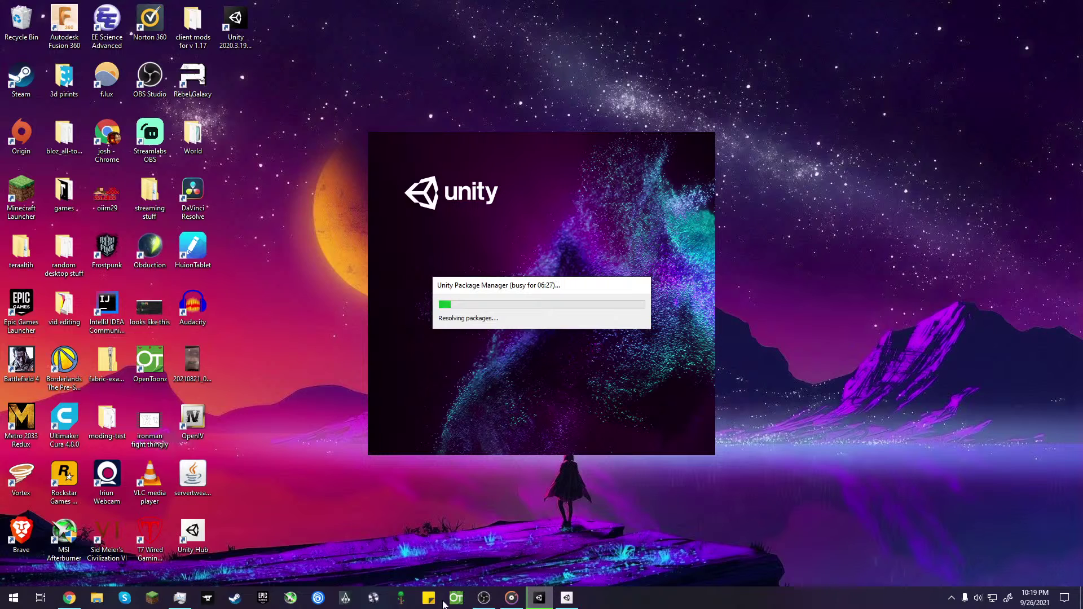
click(951, 598)
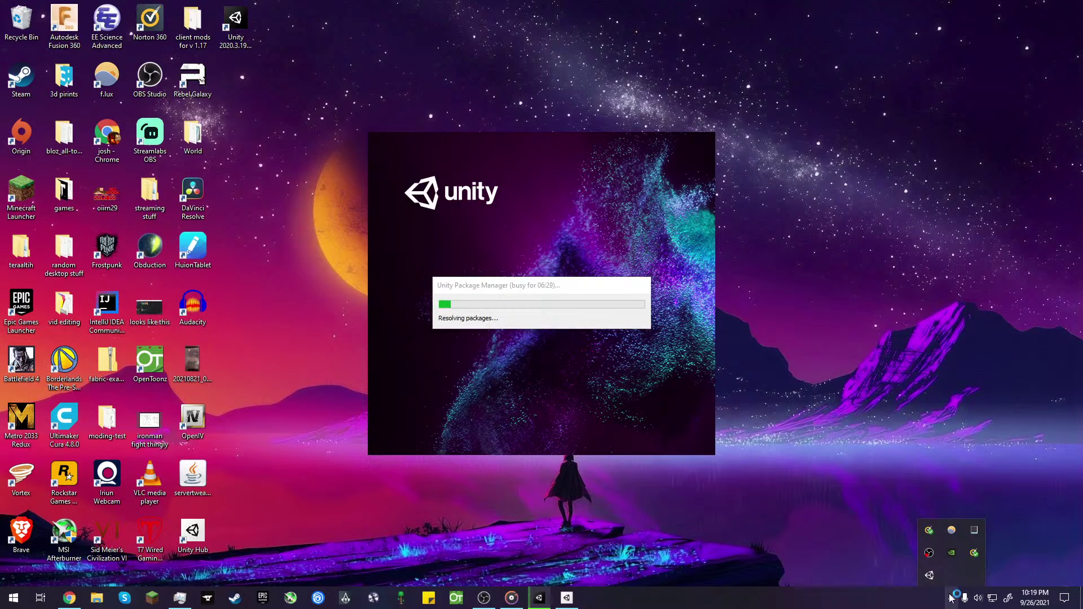
click(951, 556)
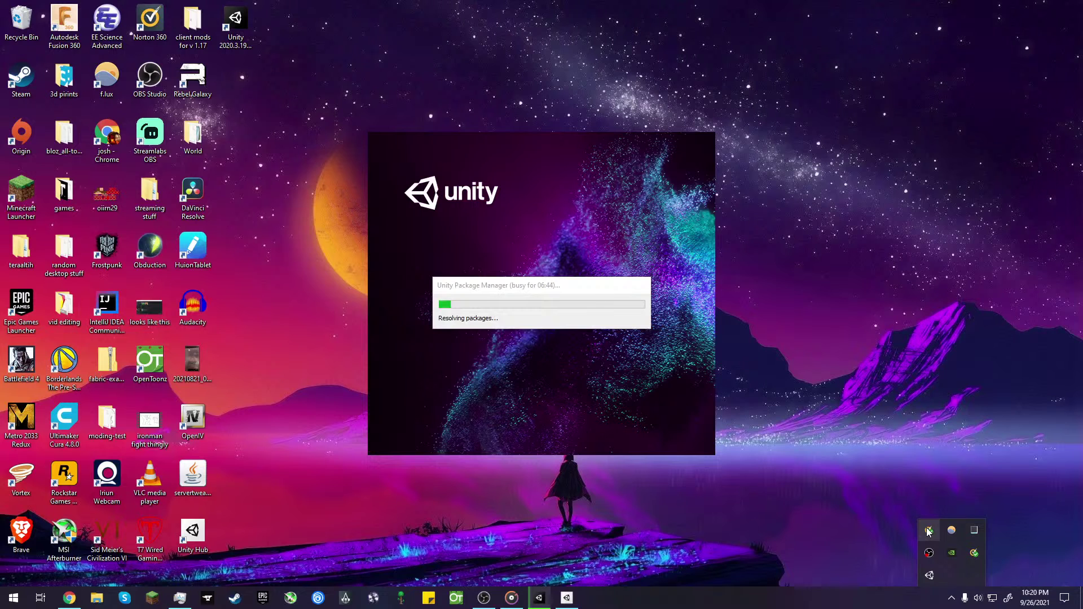
- Look over the General and Advanced preferences in Unity Hub, and close the Hub window
click(567, 601)
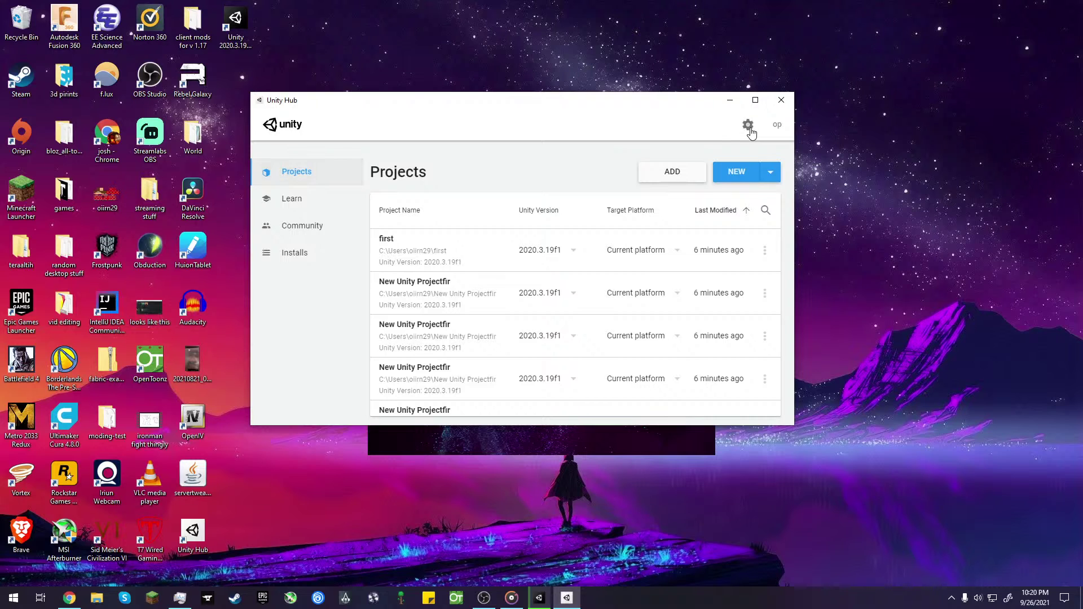
click(748, 125)
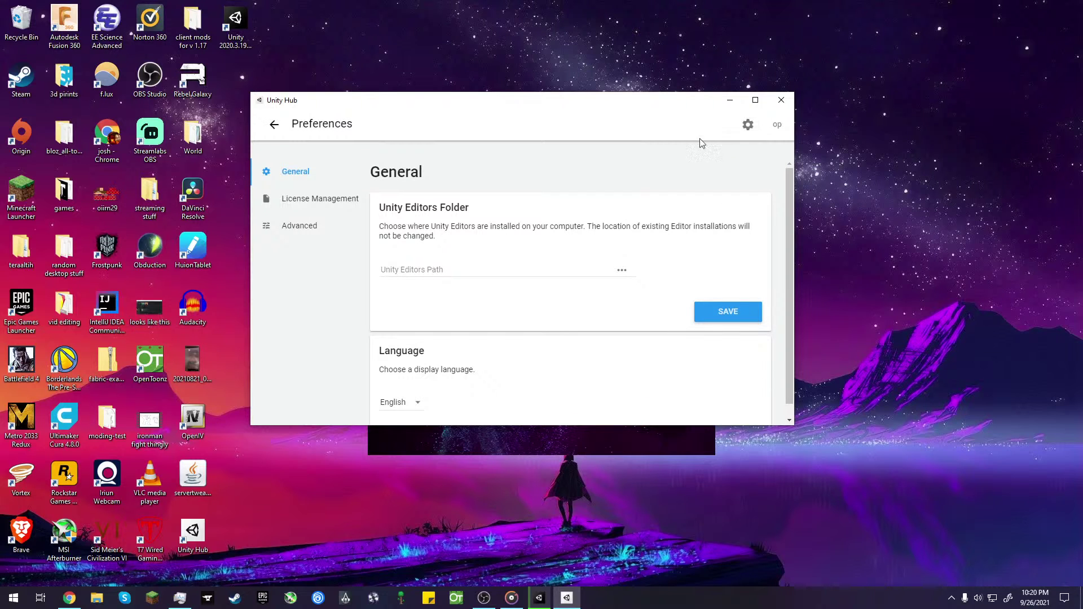
scroll(450, 357, down, 1)
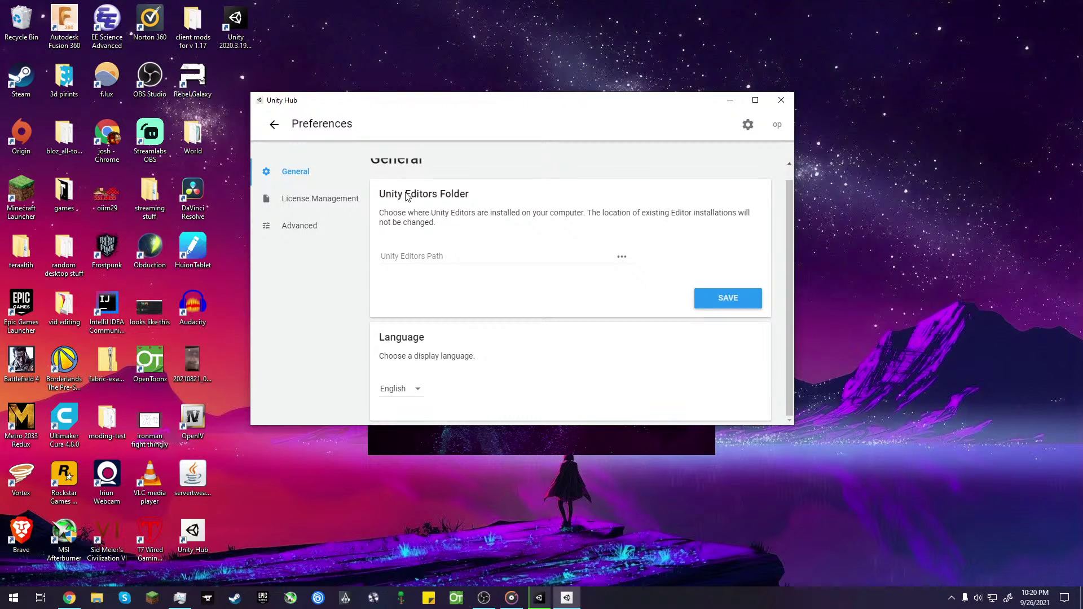
click(302, 226)
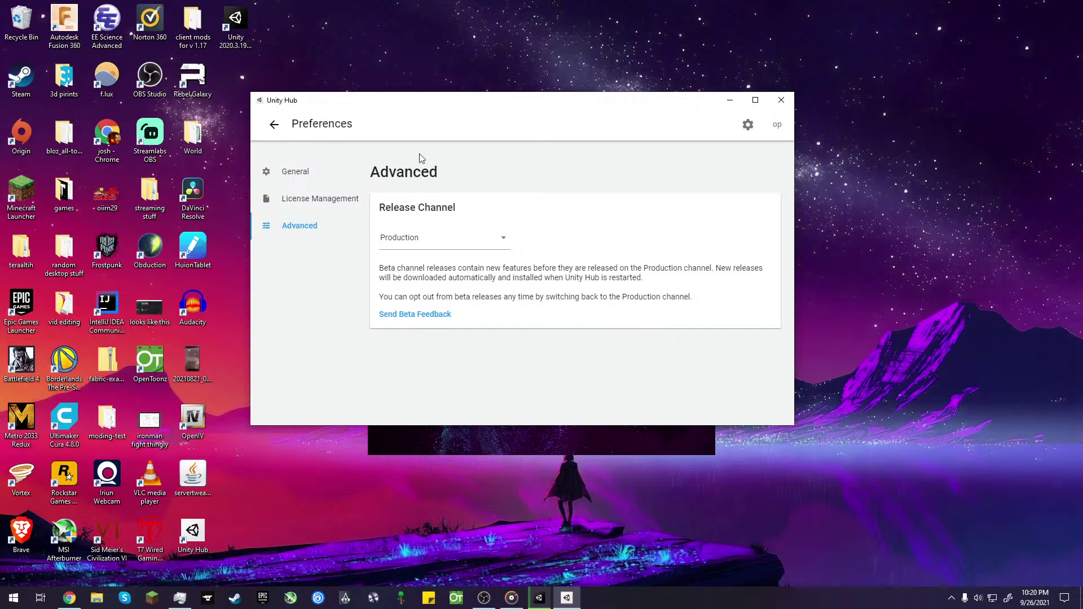
click(781, 100)
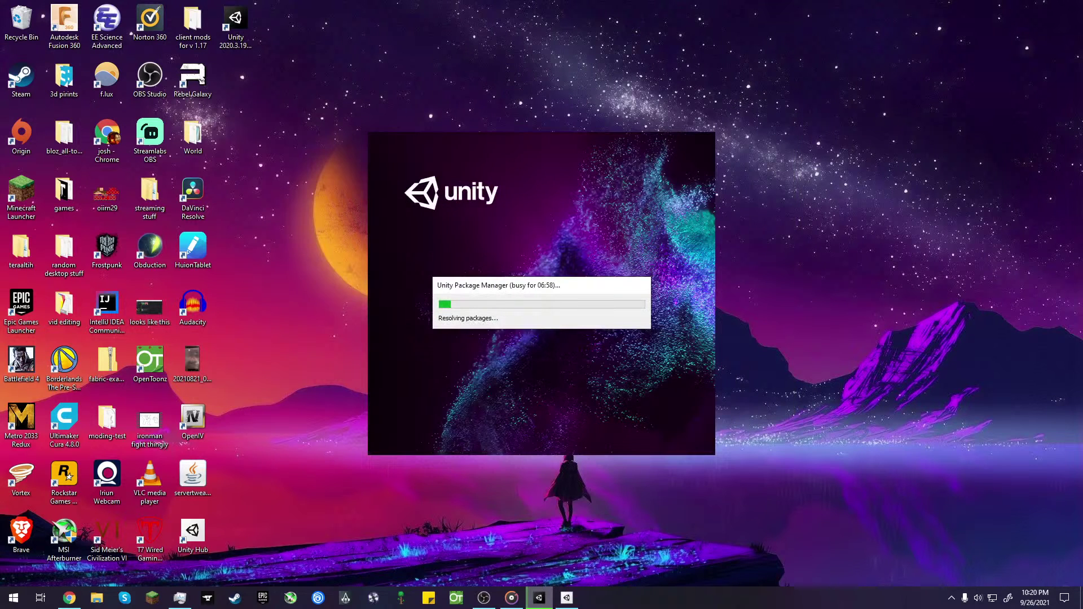
click(567, 597)
click(782, 96)
- Check the music player and OBS, and return to the desktop with Unity's loading window
click(512, 597)
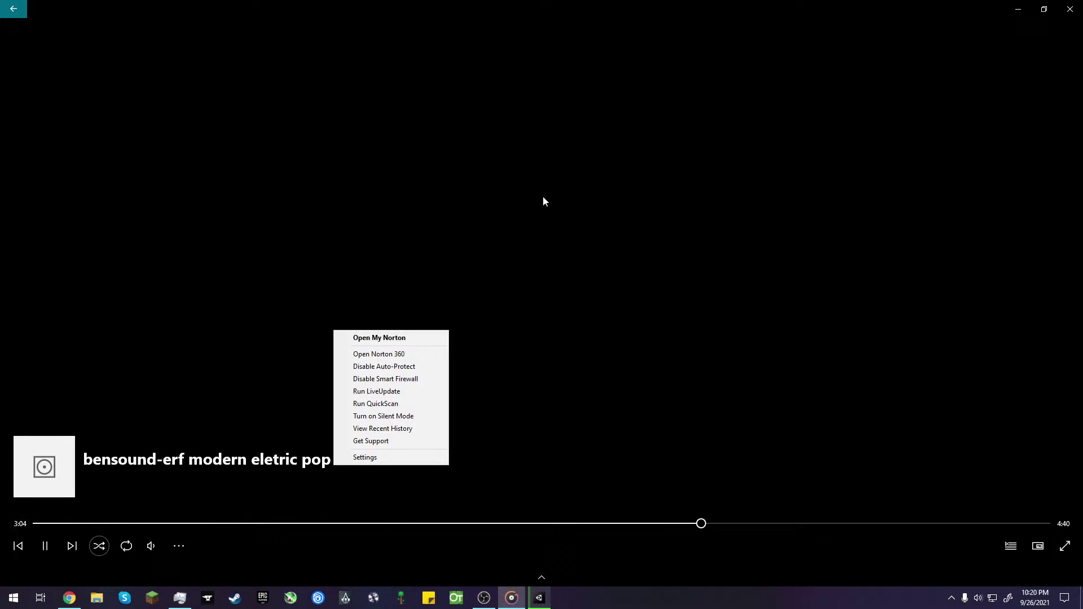
click(491, 599)
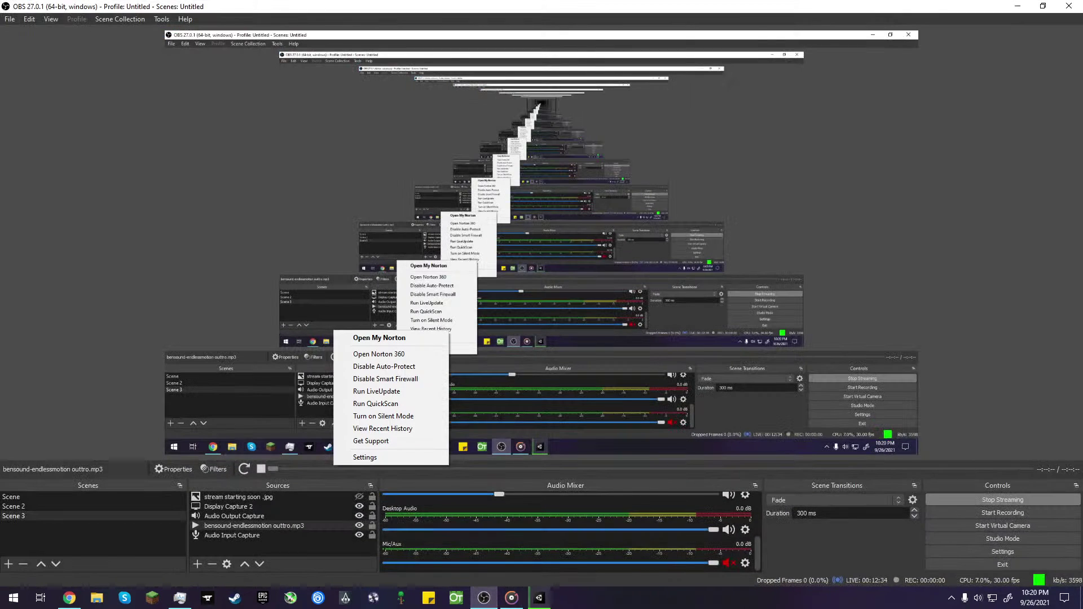
click(1081, 599)
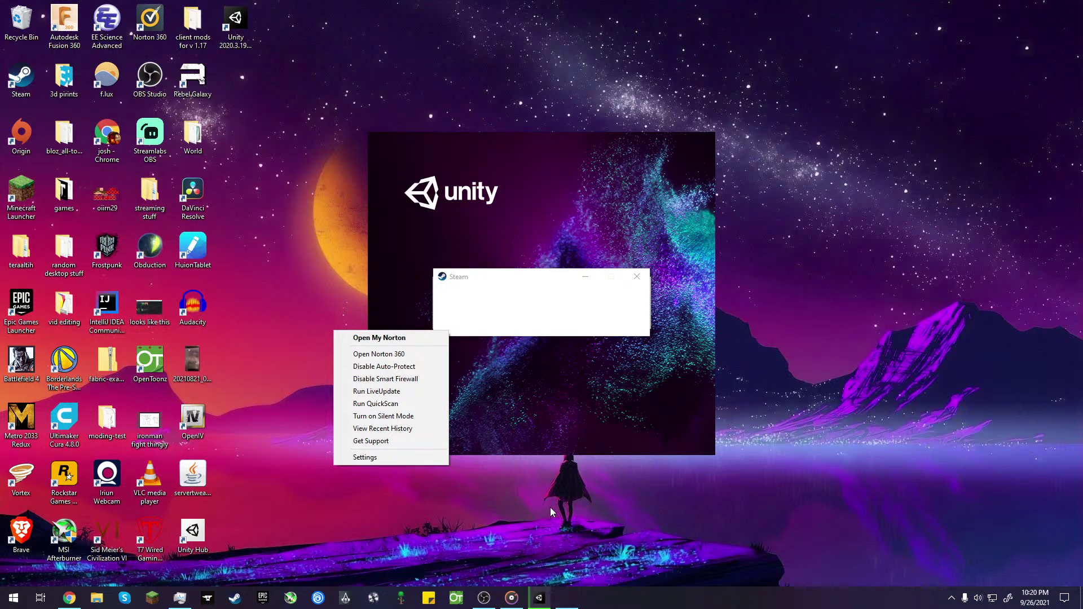
- Switch to Chrome, open a new tab, and check on the Unity and Steam windows
click(69, 598)
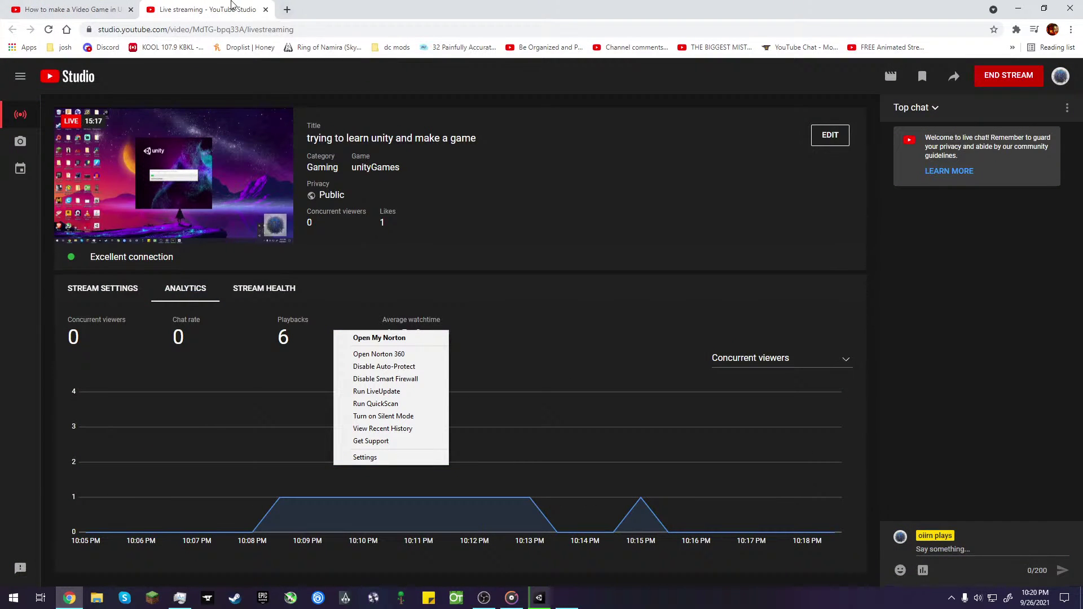
click(288, 10)
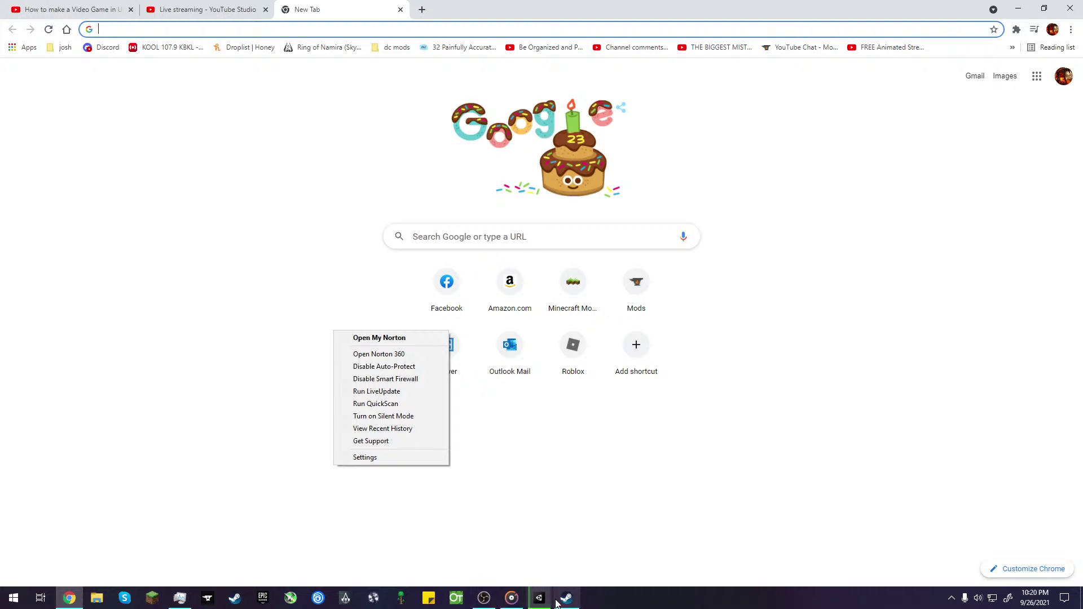
mouse_move(542, 599)
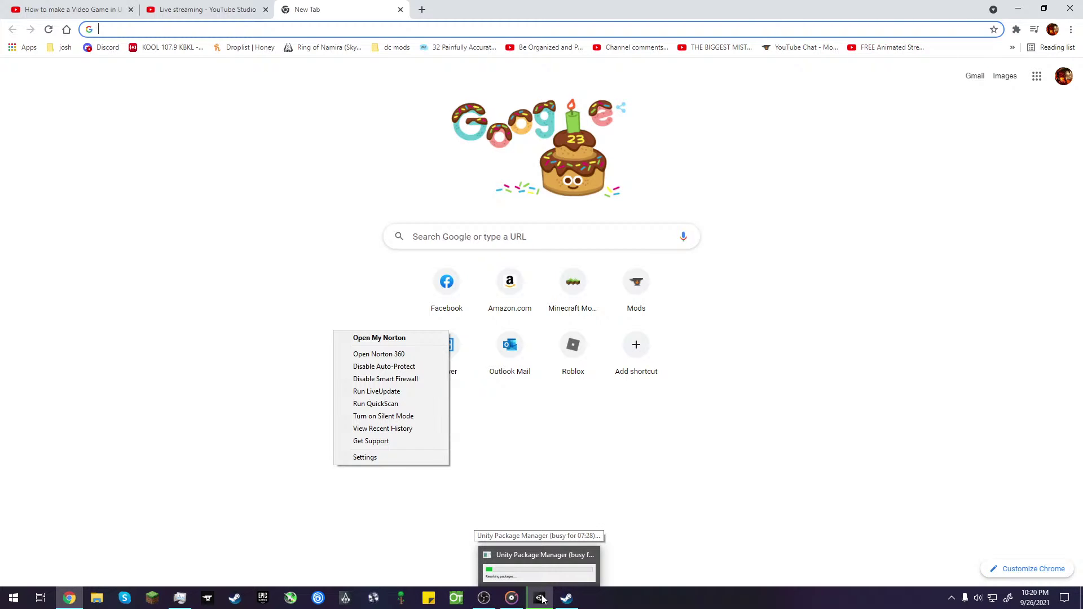
click(567, 597)
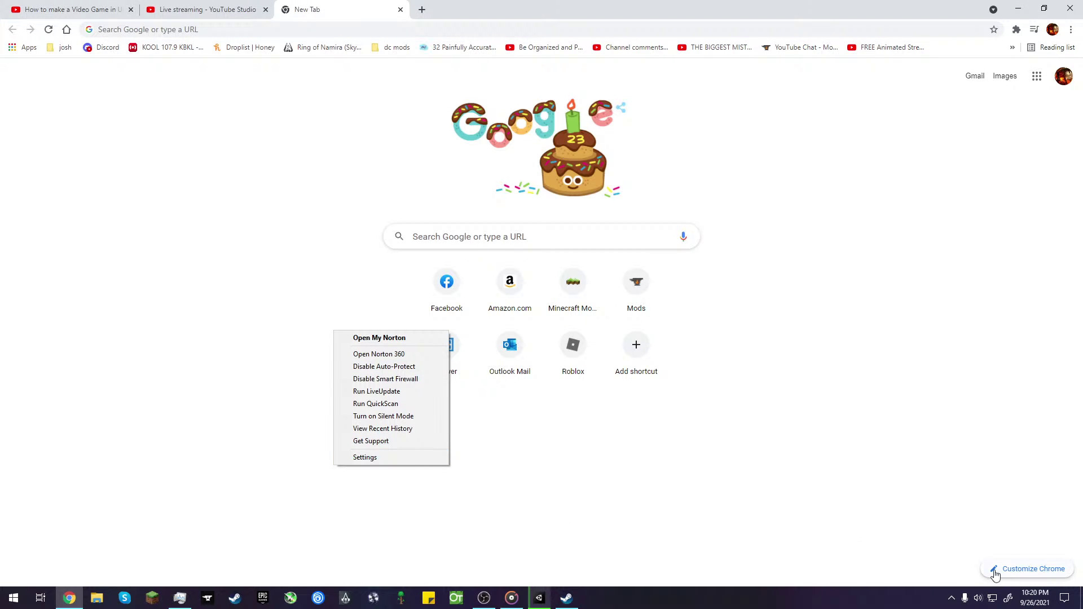
- Bring up the Norton menu from the hidden tray icons again and clear the leftover Norton menu off the screen
click(952, 598)
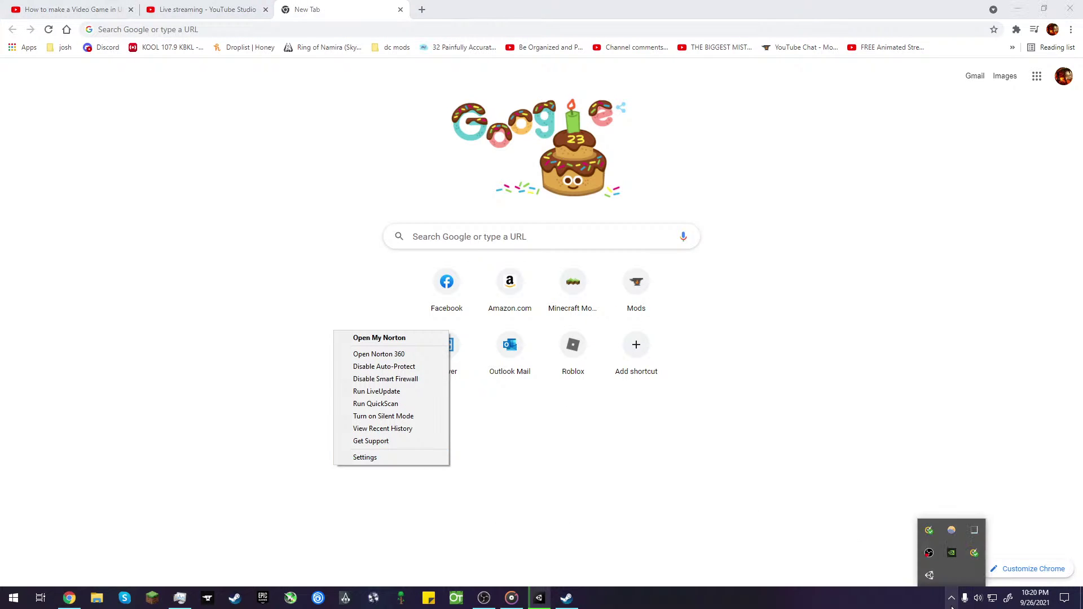
right_click(931, 531)
click(887, 493)
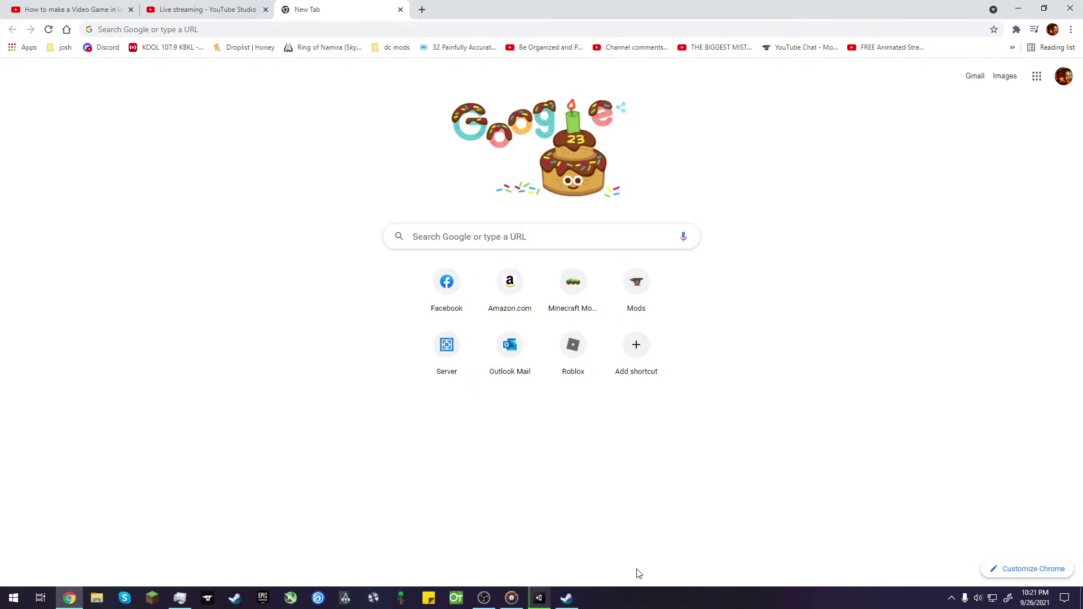
- Check on the Steam update, look at OBS, and return to the Chrome window to watch the Steam and Unity progress
click(566, 598)
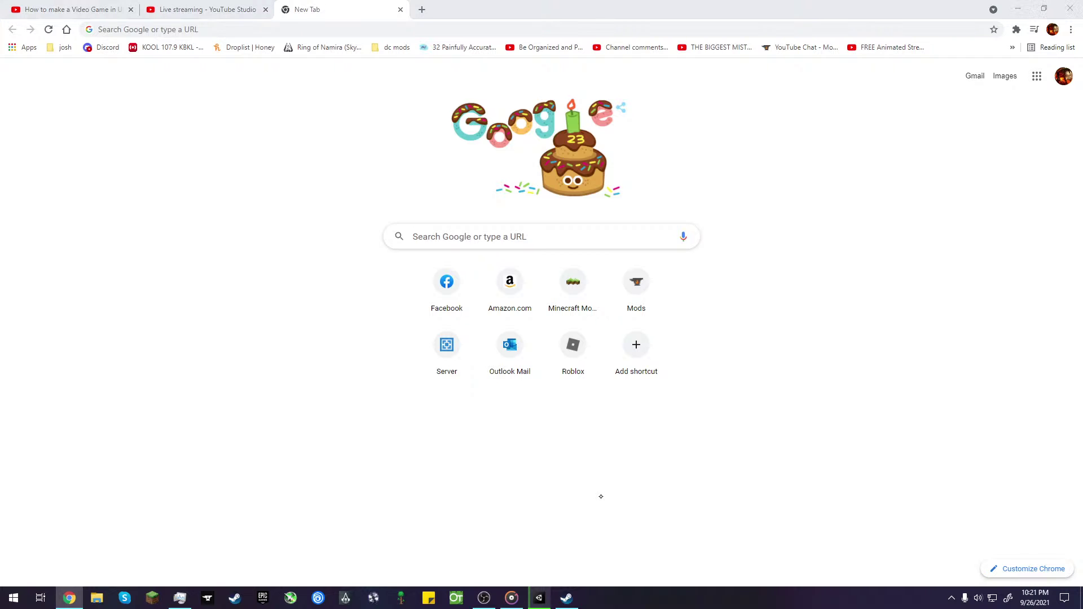
key(super)
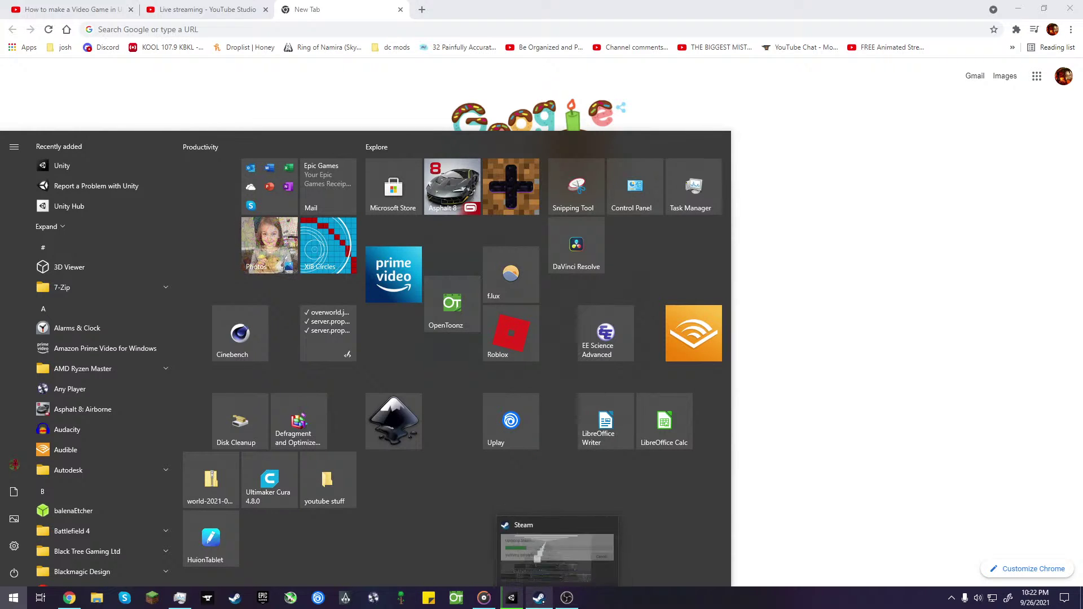
click(542, 599)
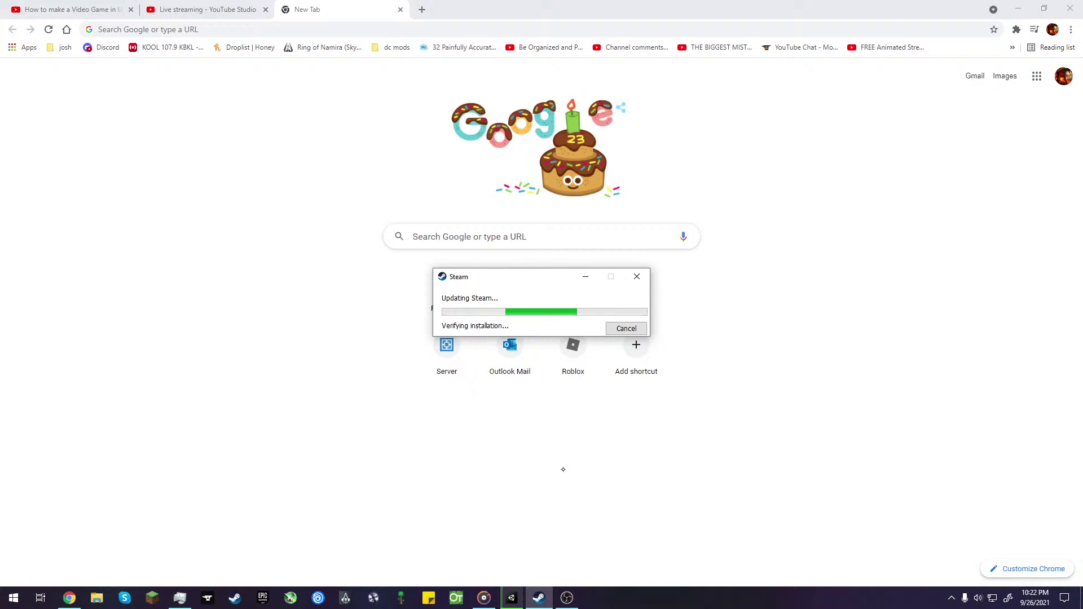
click(516, 496)
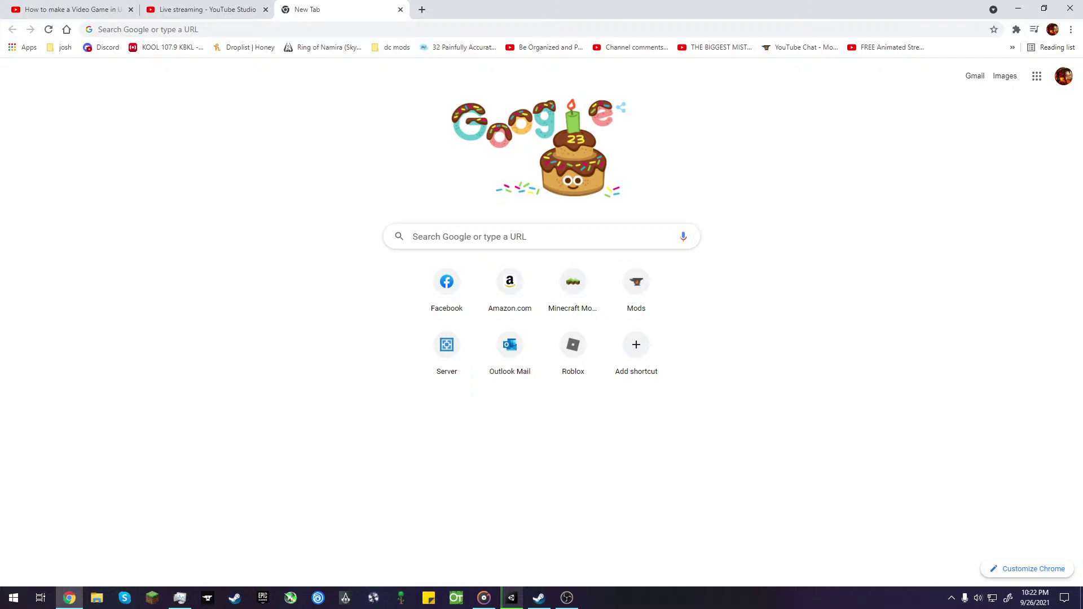
click(577, 601)
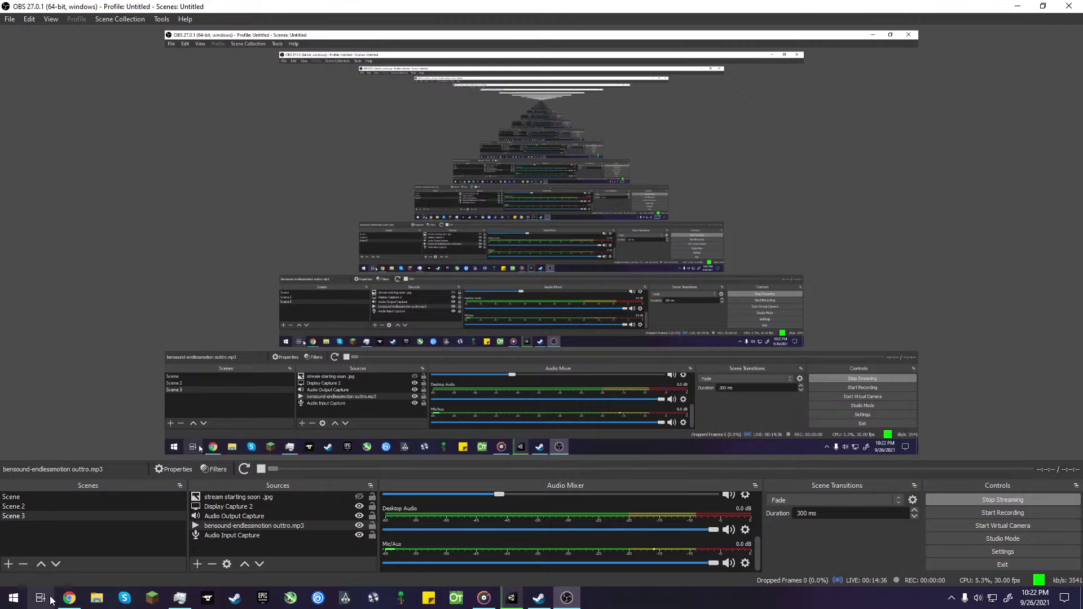
click(69, 598)
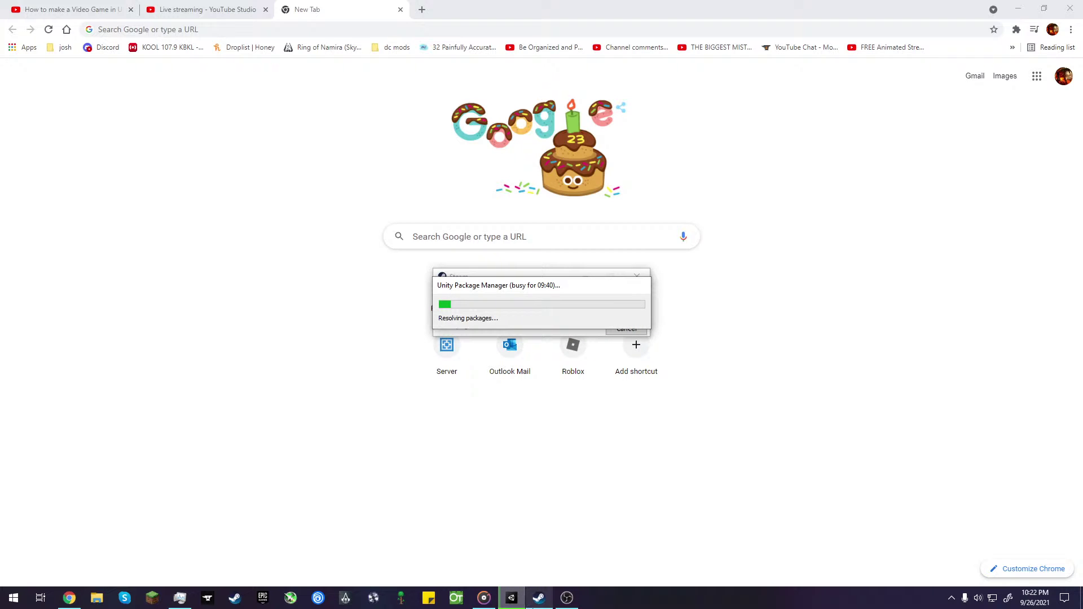
click(536, 600)
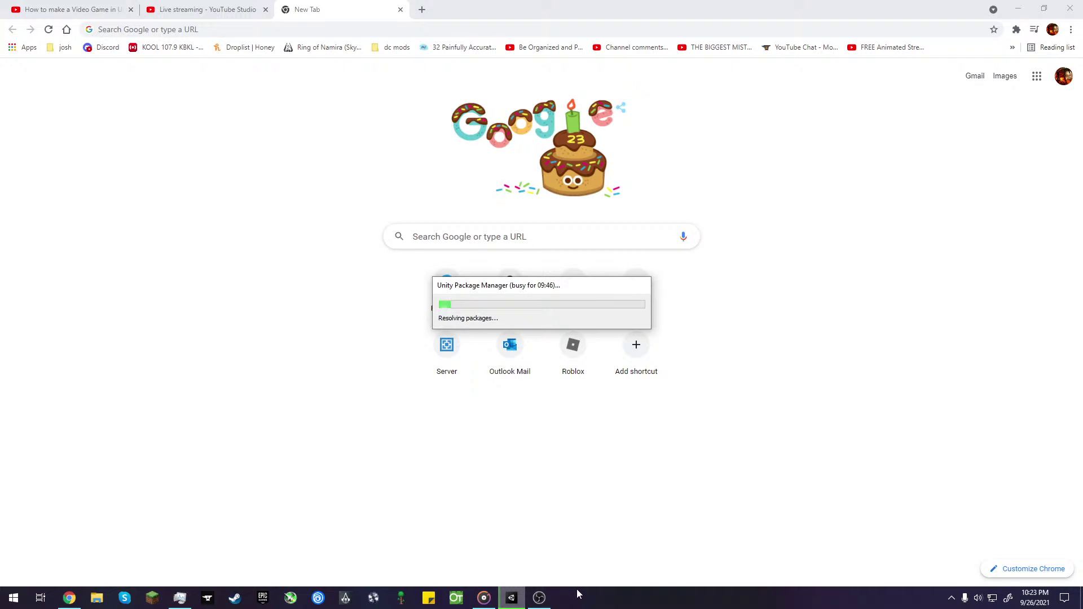
- Look over the hidden tray icons again and go back to the new tab page in Chrome
click(951, 599)
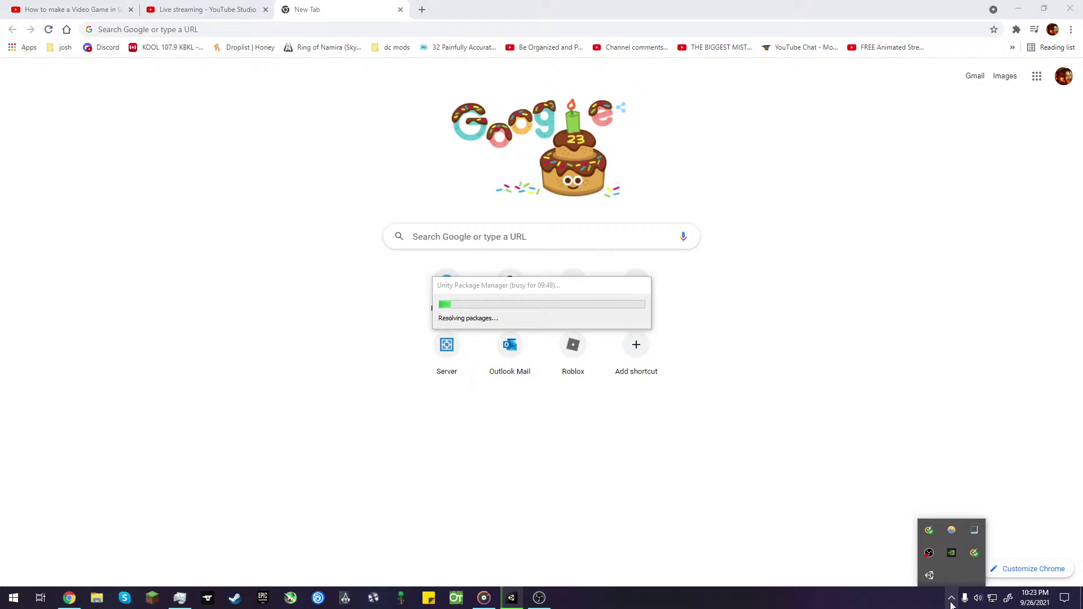
click(952, 599)
click(542, 515)
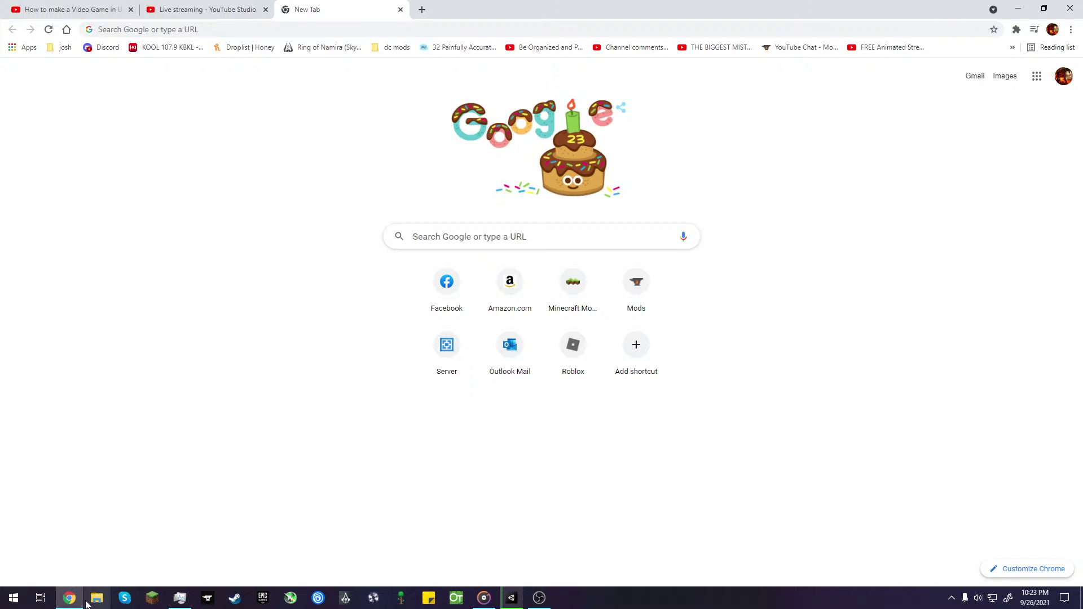
- Look through the list of installed apps in the Start menu and return to the blank new tab page
click(8, 605)
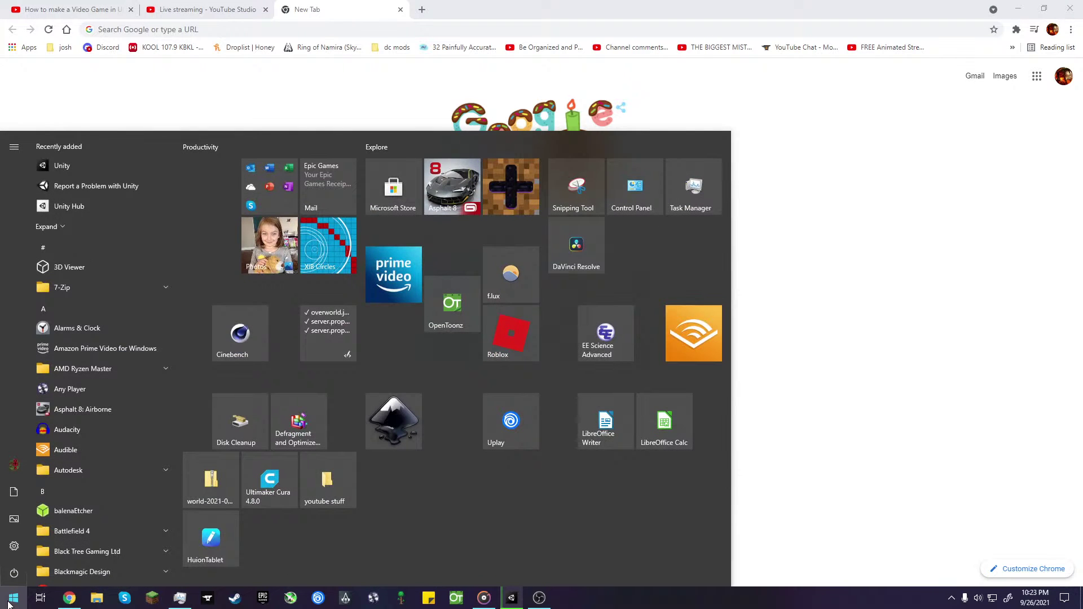
scroll(119, 297, down, 5)
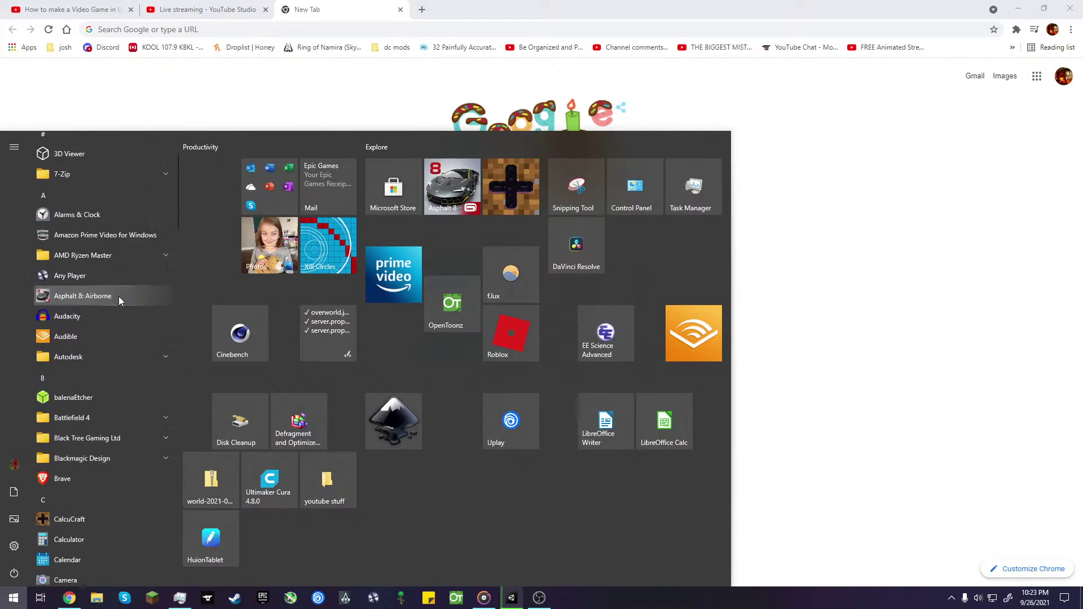
scroll(121, 353, down, 10)
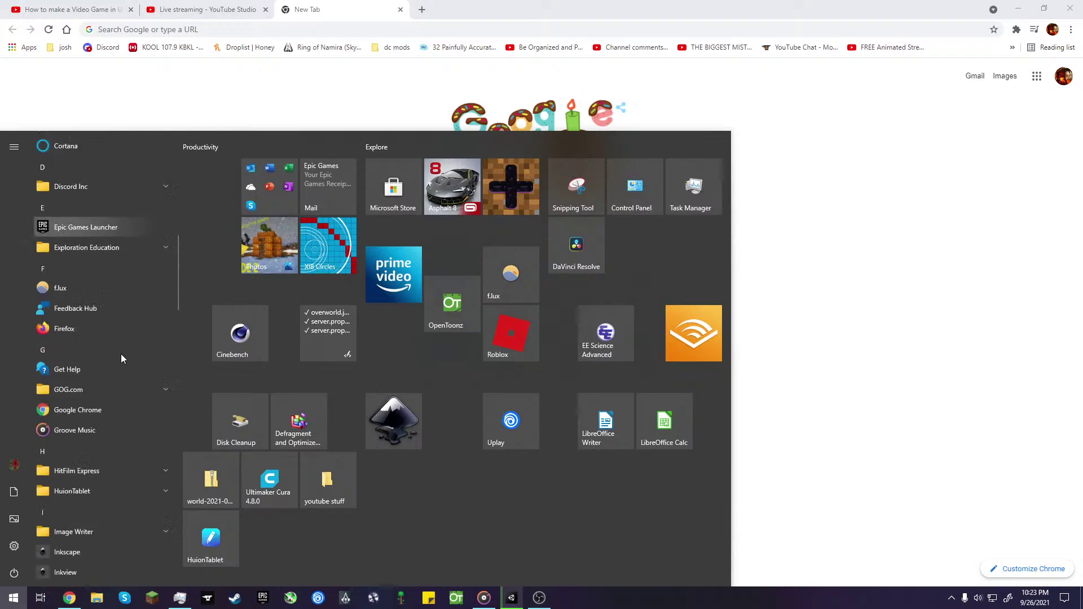
scroll(121, 354, down, 10)
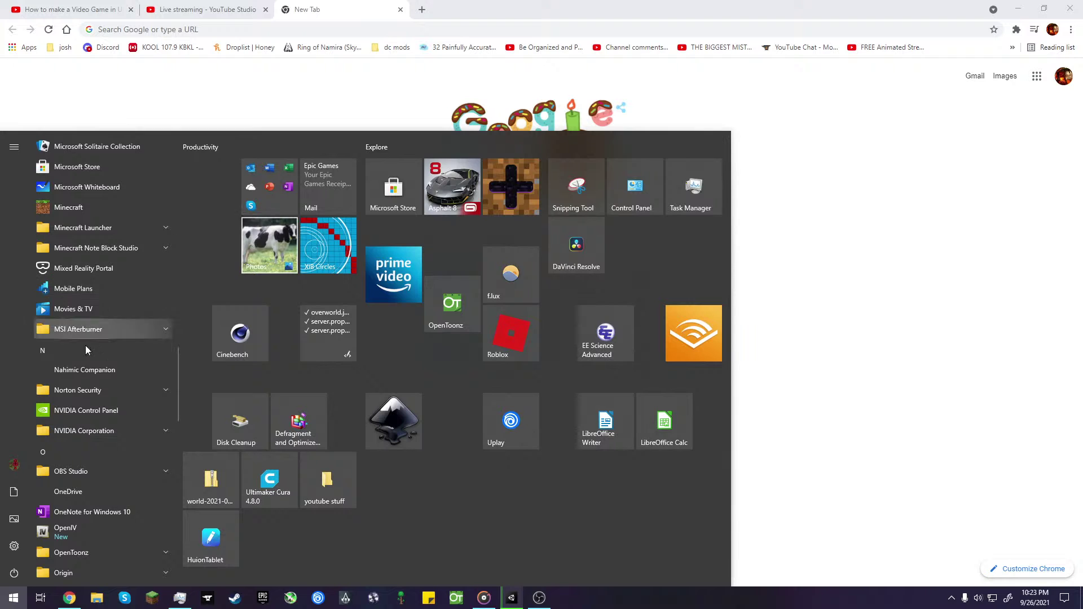
scroll(85, 345, down, 10)
scroll(82, 354, down, 8)
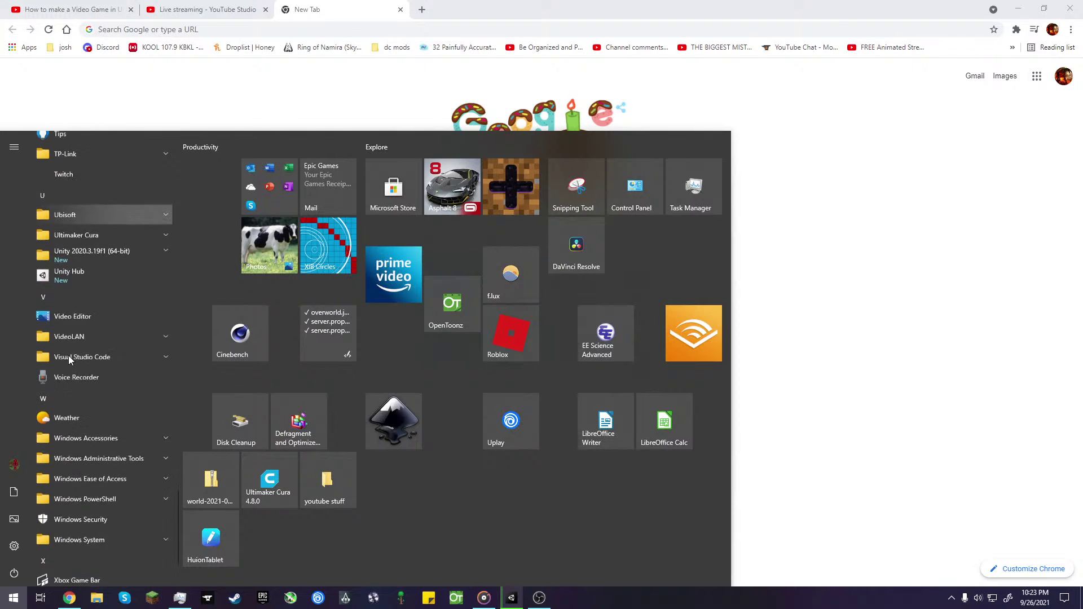
scroll(69, 356, up, 7)
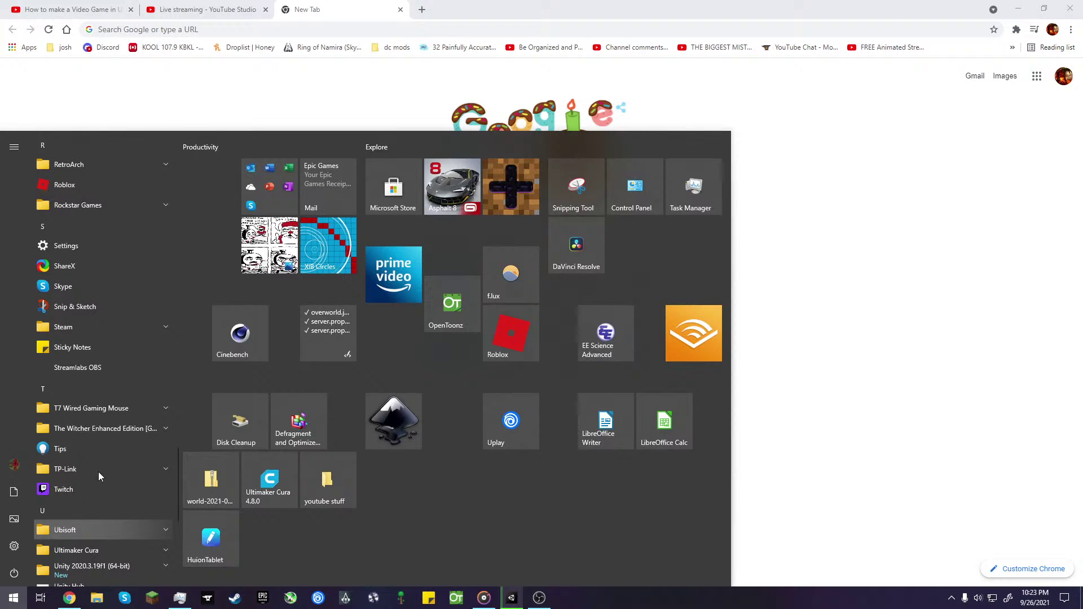
scroll(97, 462, up, 6)
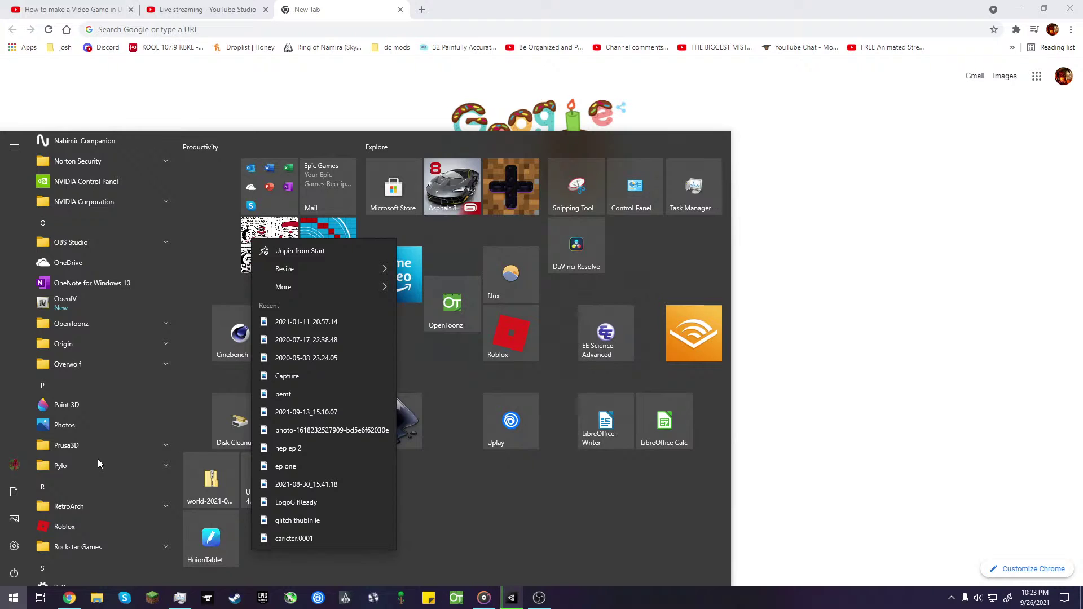
click(307, 111)
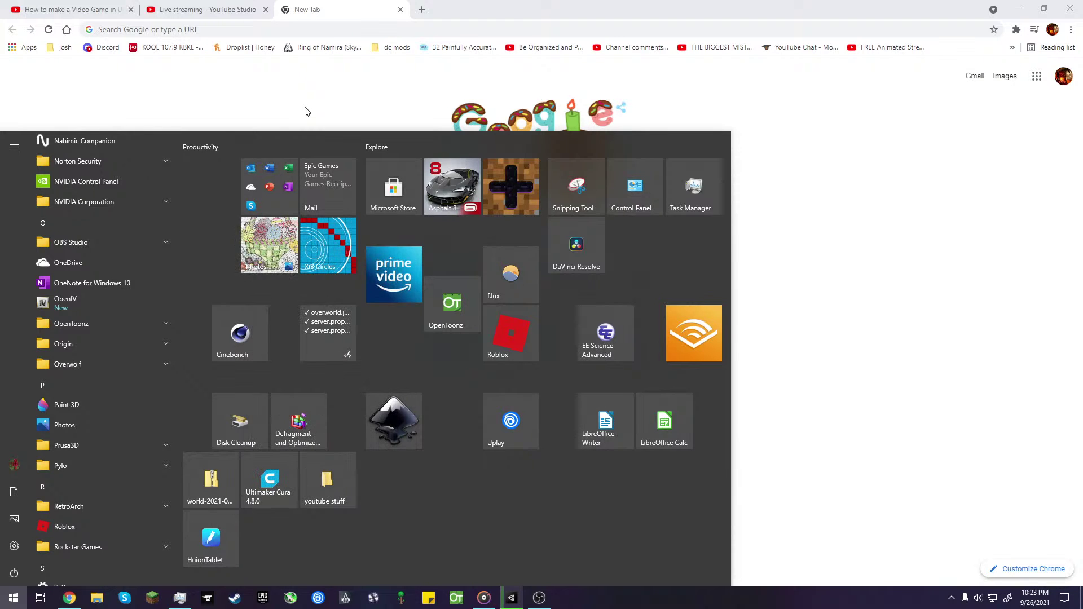
click(306, 112)
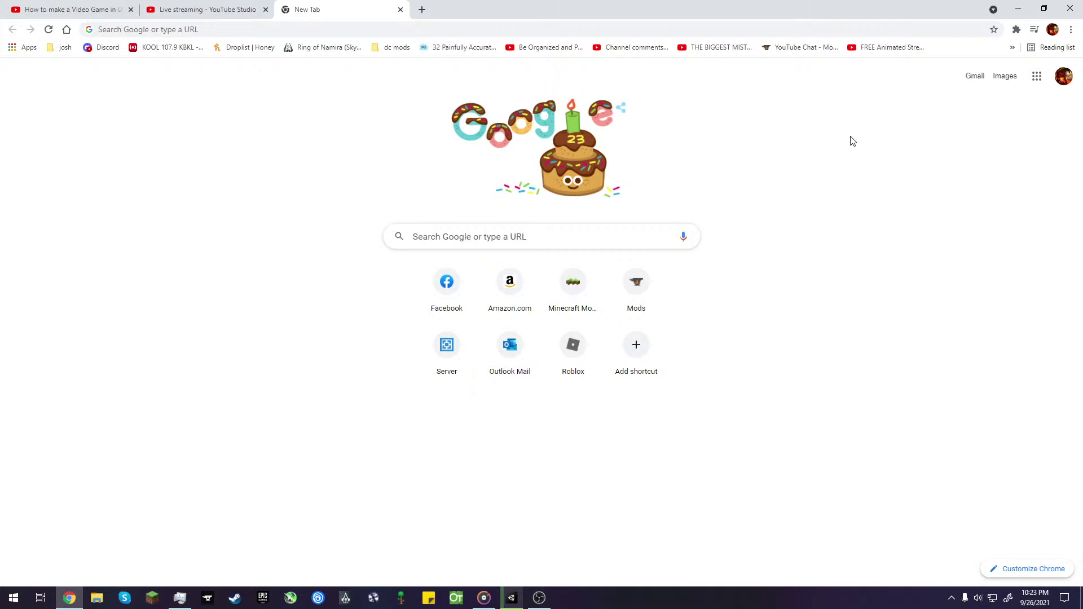
click(686, 29)
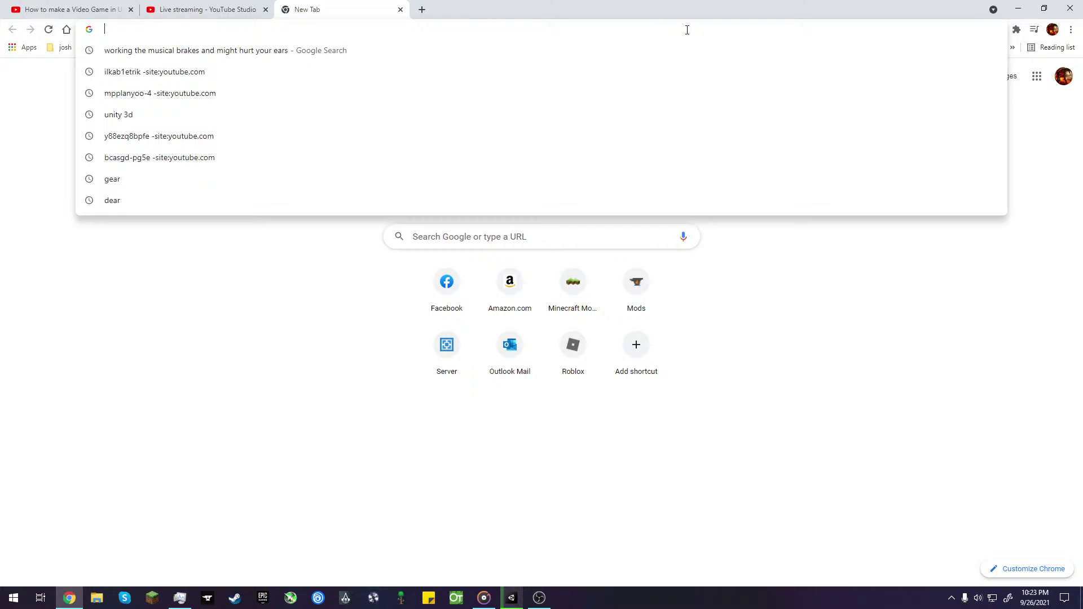
click(248, 349)
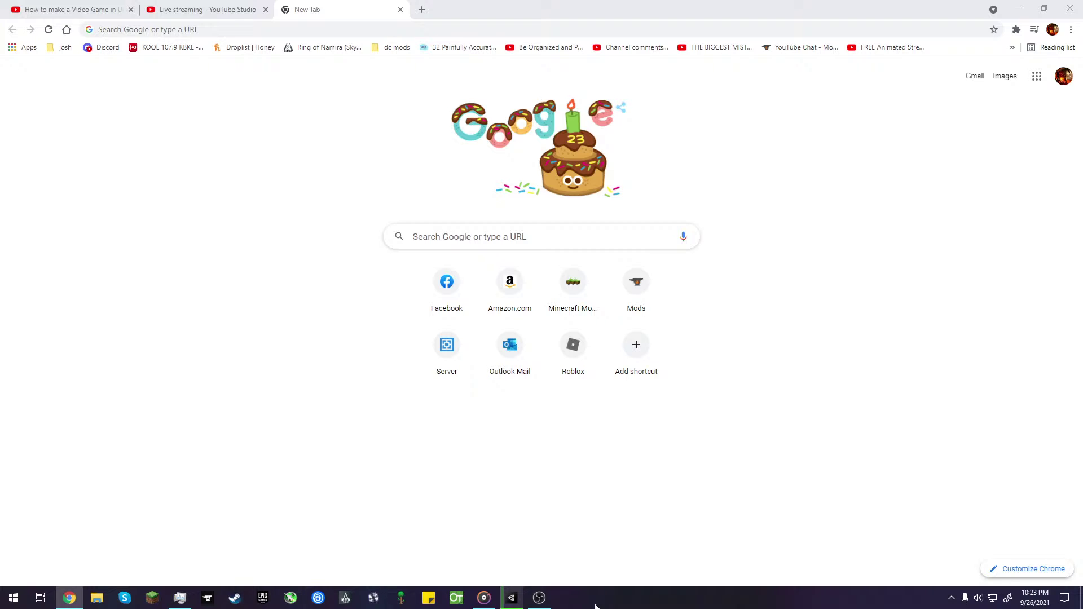
- Show the desktop, bring up the Steam update window and move it clear of Unity's project-loading progress
mouse_move(510, 601)
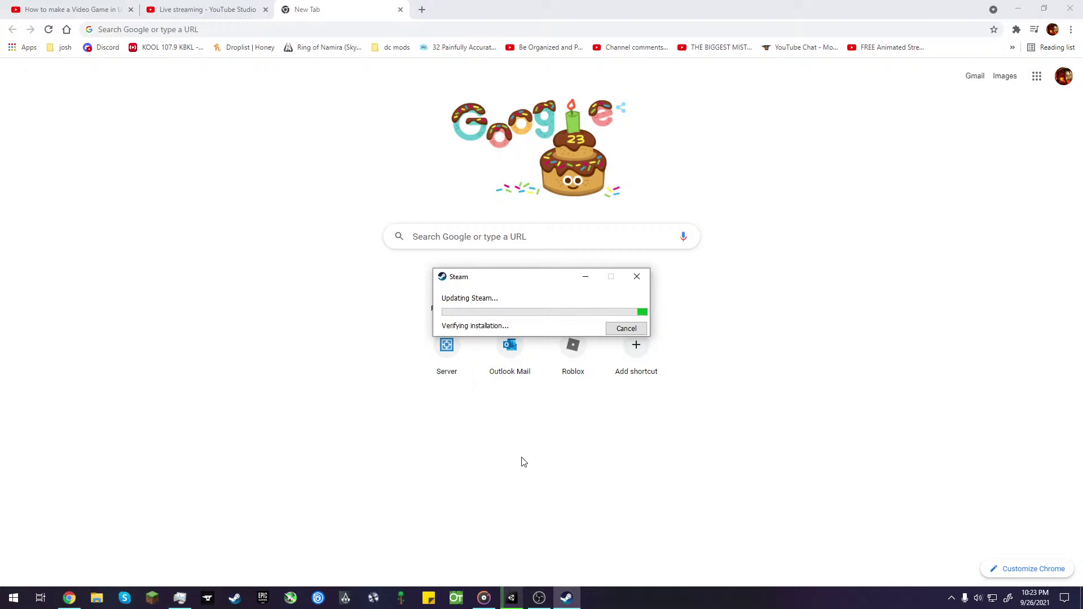
click(1082, 604)
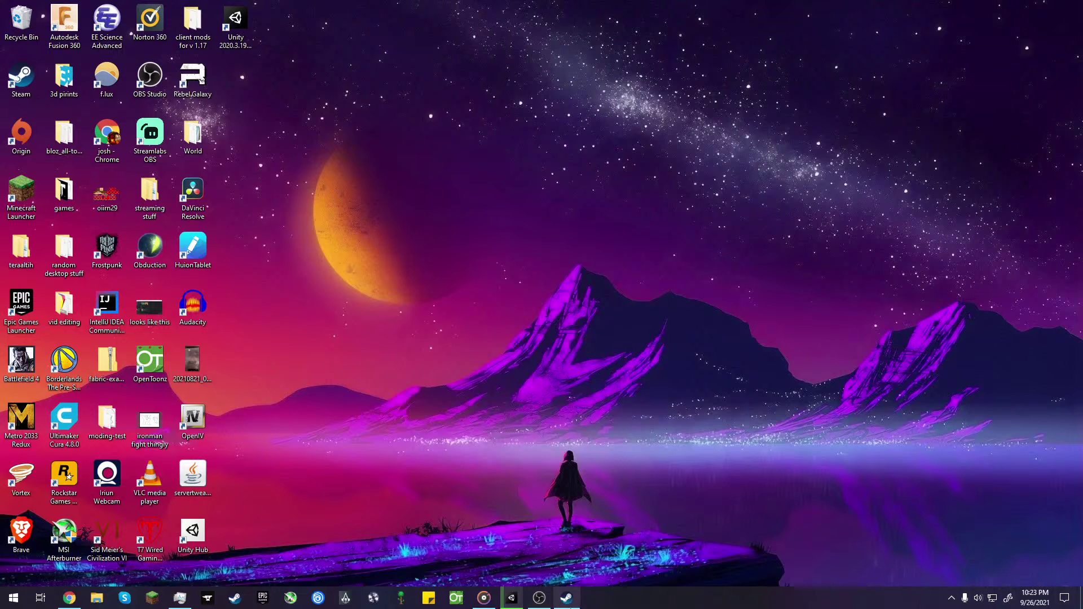
click(556, 600)
drag(513, 281, 301, 211)
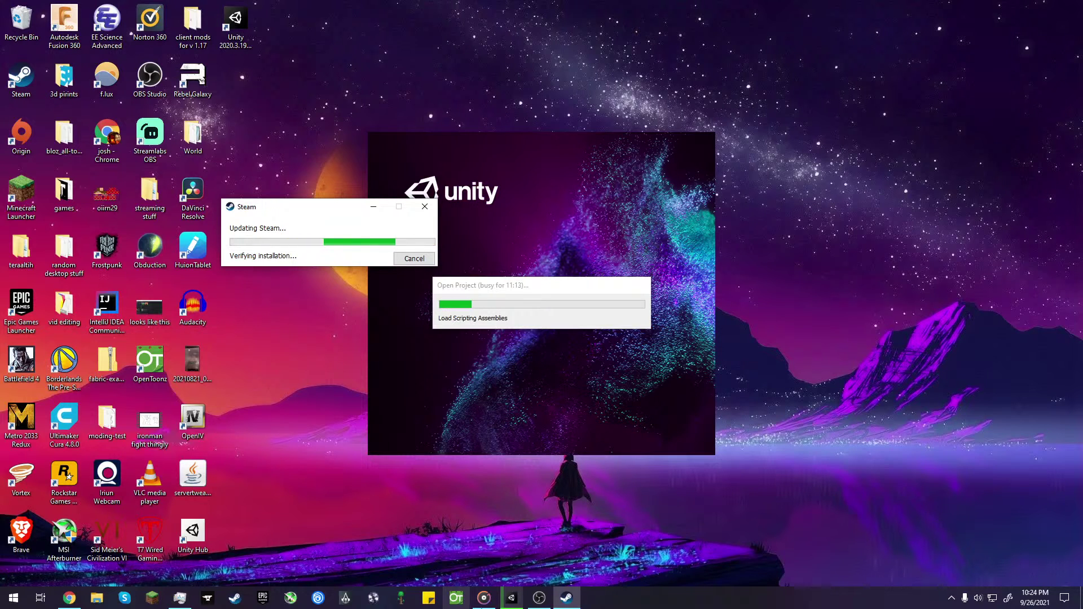
- Check the OBS stream window and return to the desktop to watch the Steam and Unity progress
click(542, 601)
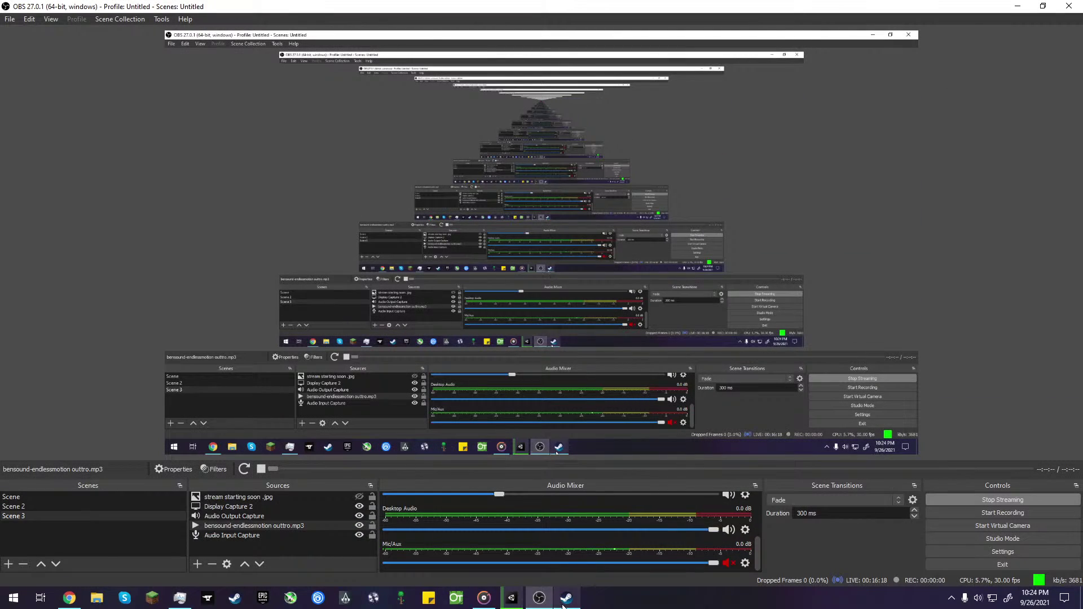
click(566, 598)
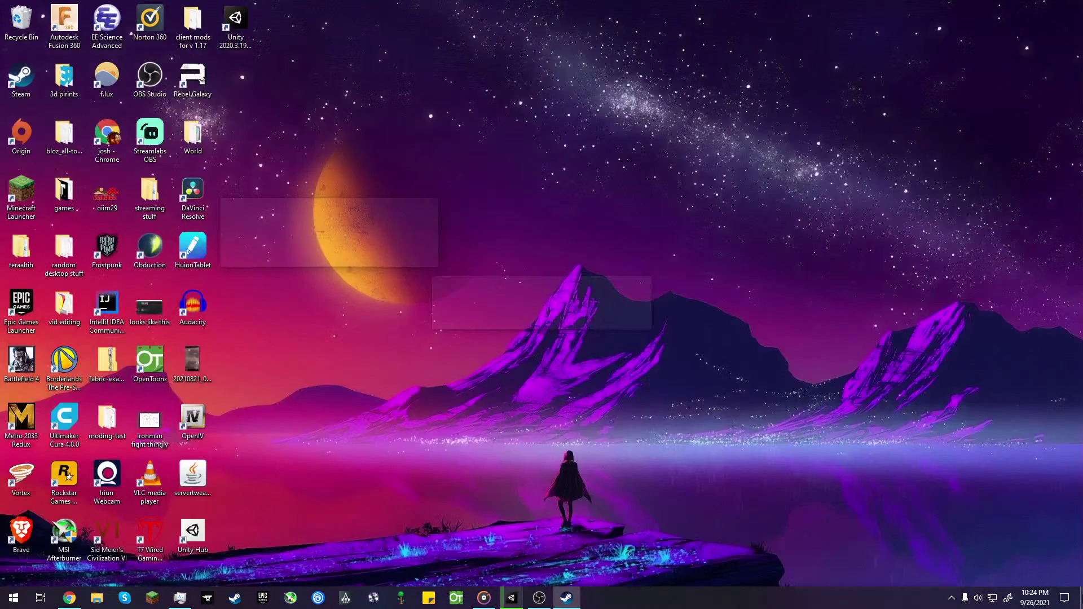
click(1082, 608)
click(575, 605)
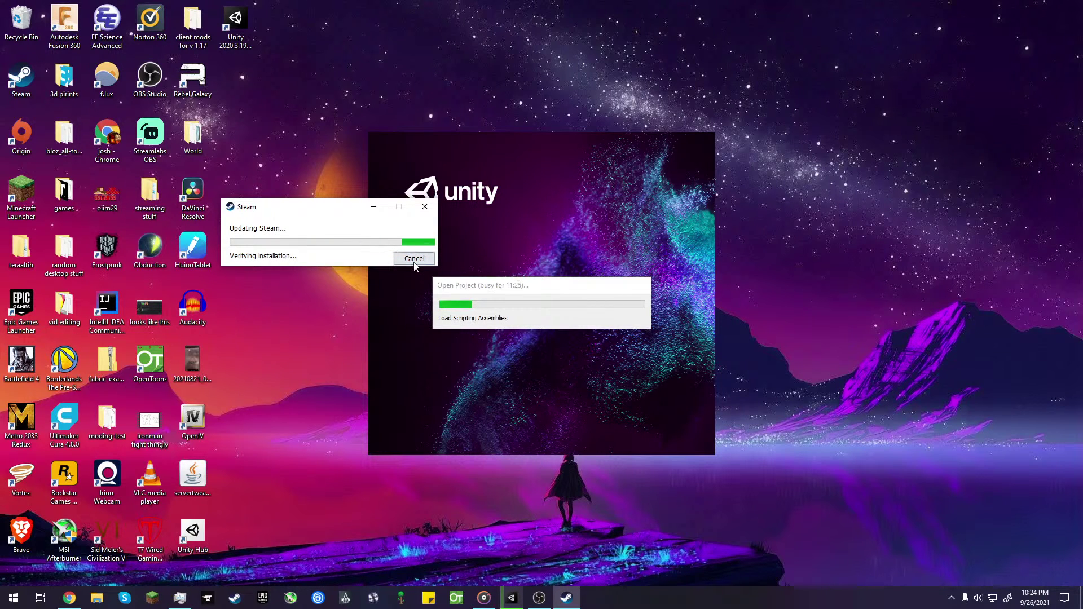
- Open File Explorer, check the Steam update once more, and open the .minecraft folder through its shortcut in the minecraft folder
click(97, 598)
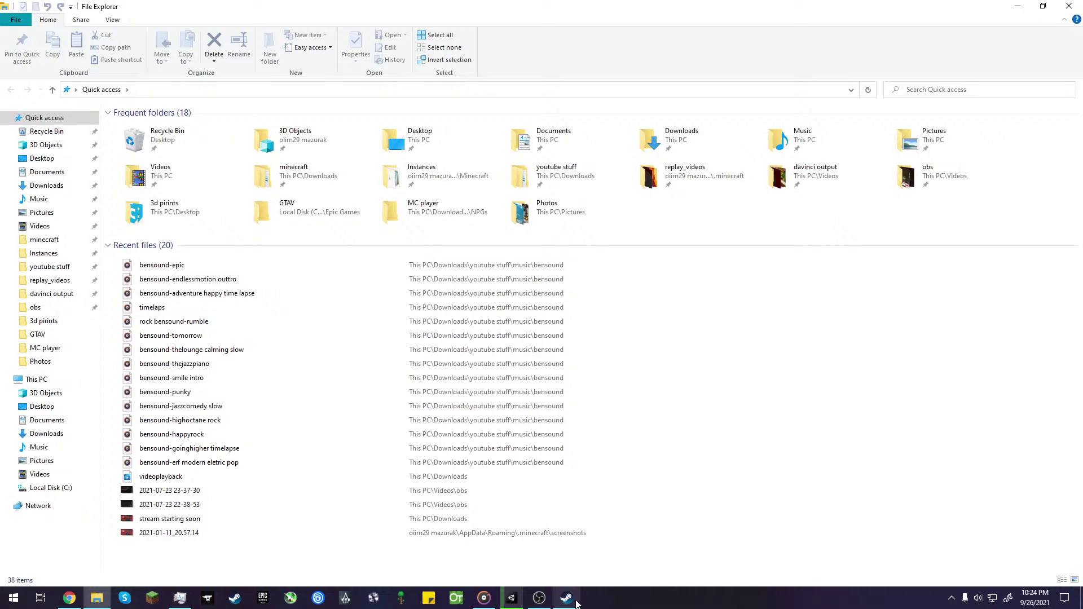
click(566, 599)
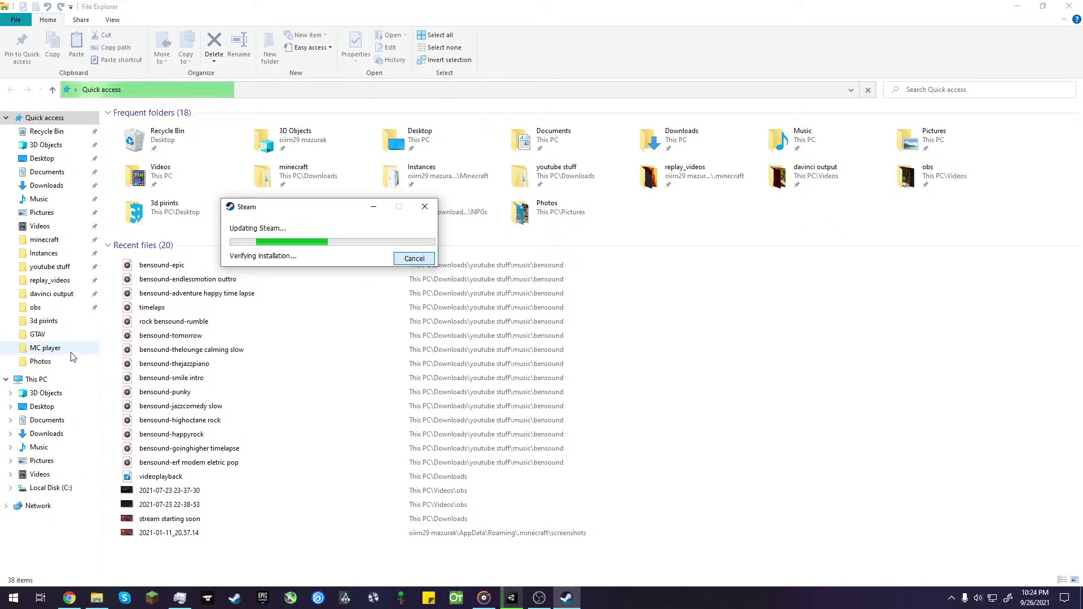
click(45, 240)
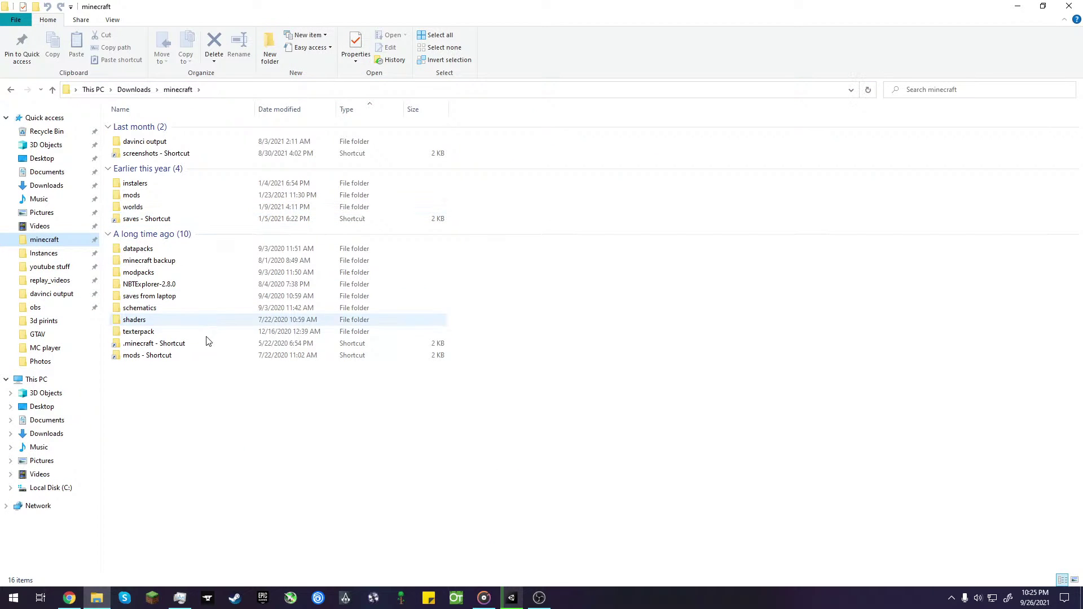
double_click(205, 343)
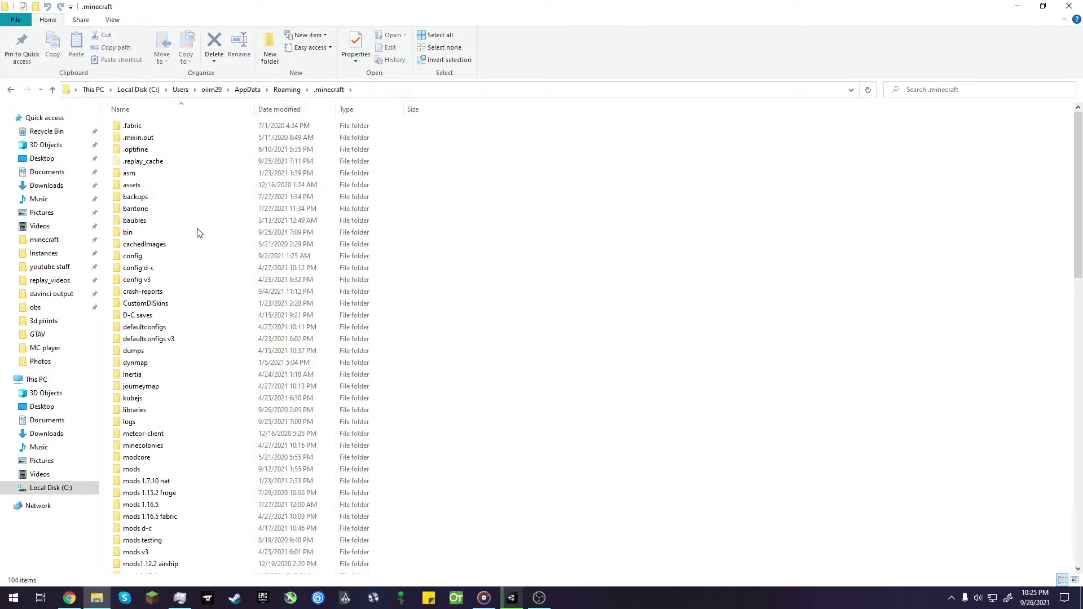
- Visit the Roaming and Instances folders, and open the screenshots shortcut in the minecraft folder
click(288, 90)
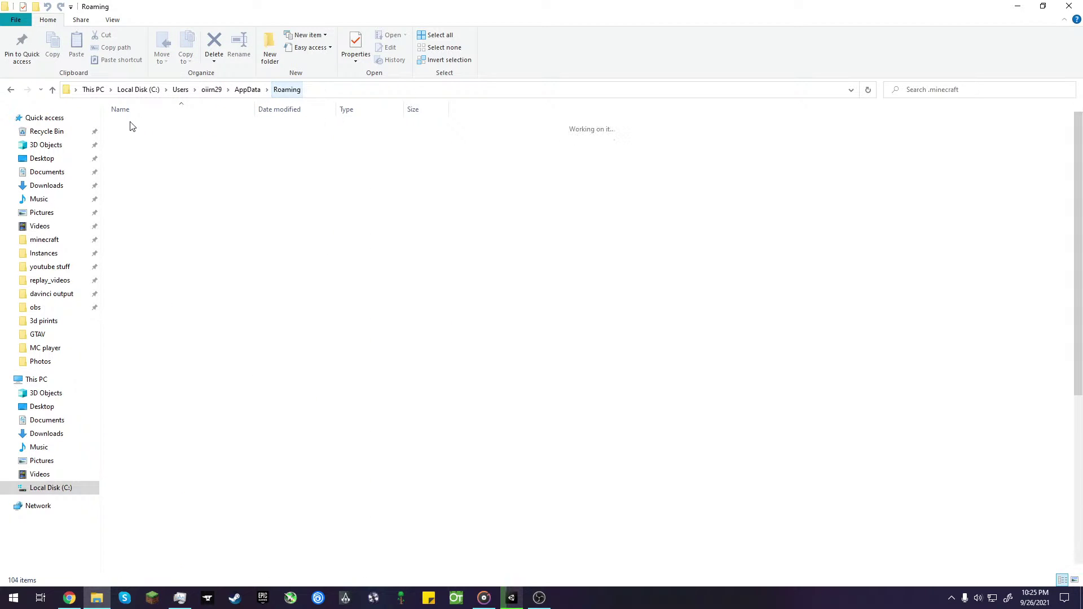
click(54, 254)
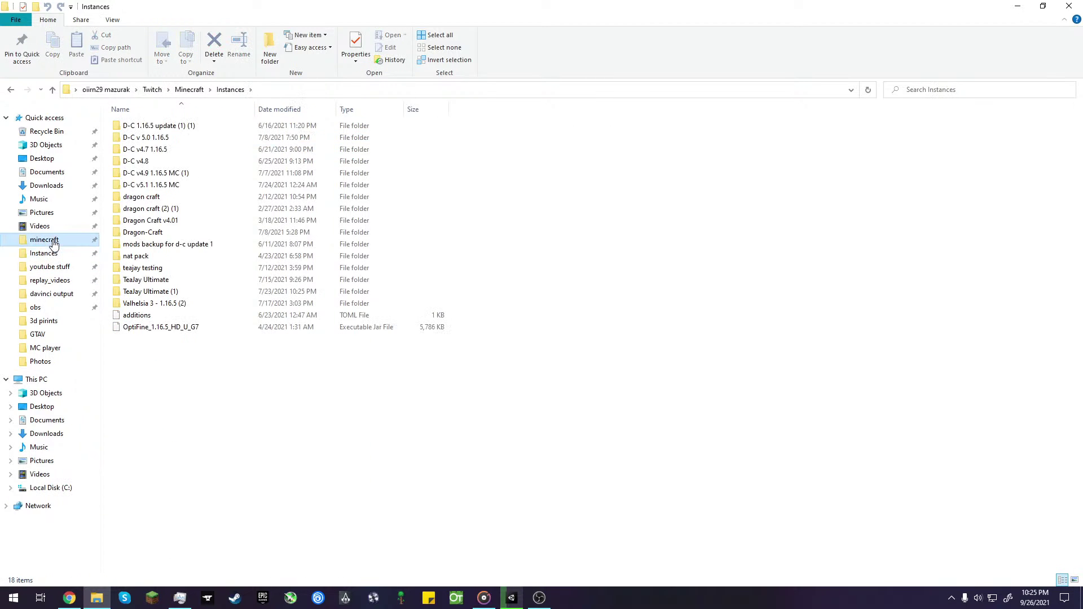
click(44, 240)
click(247, 153)
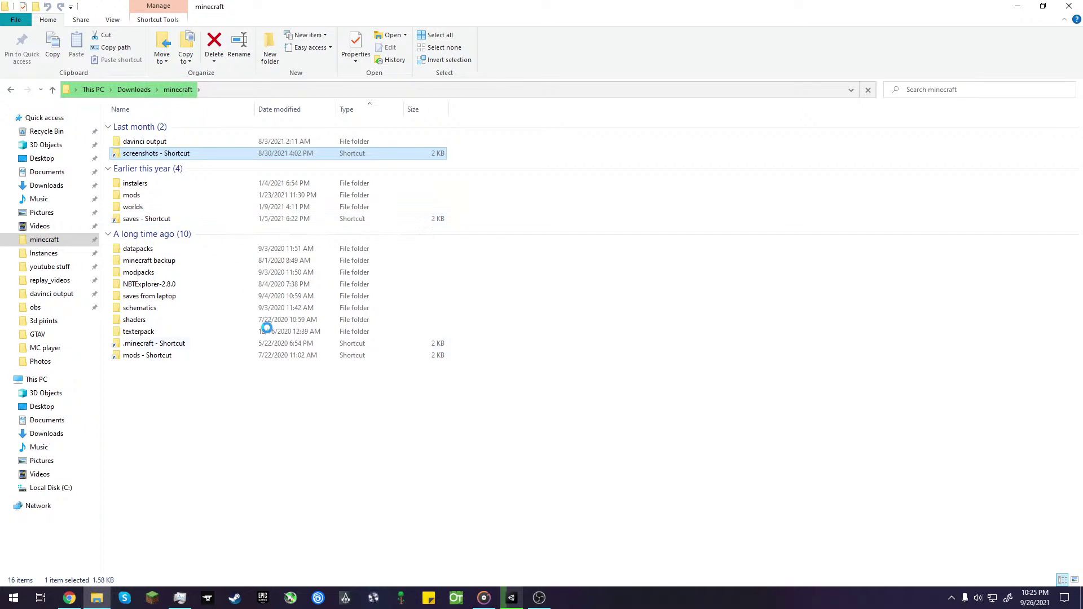
- Turn repeat on and shuffle off in the music player, and go back to the track bensound-jazzcomedy slow
click(485, 599)
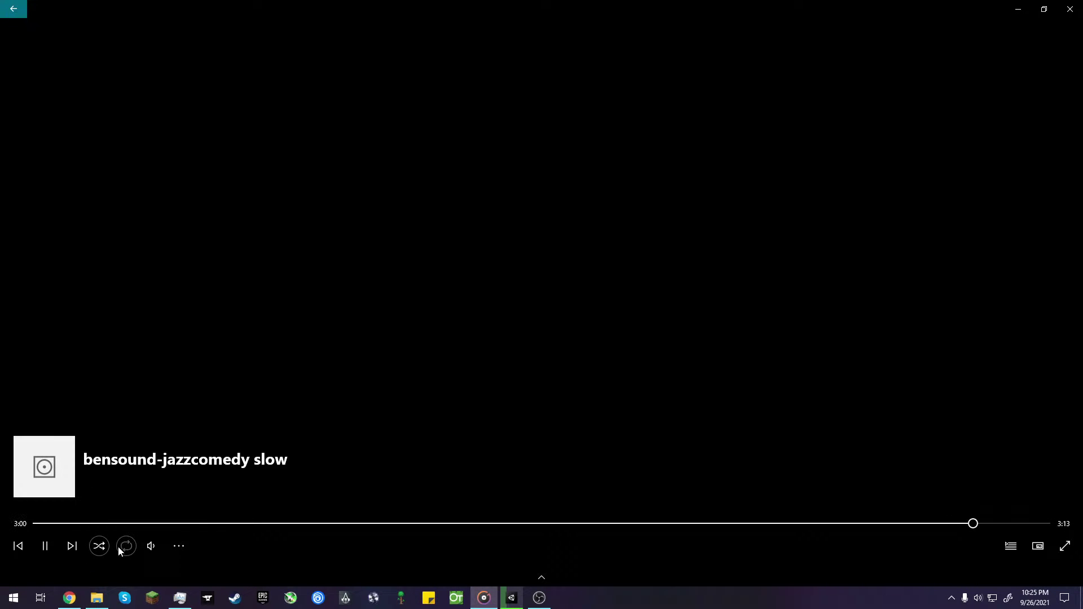
click(119, 547)
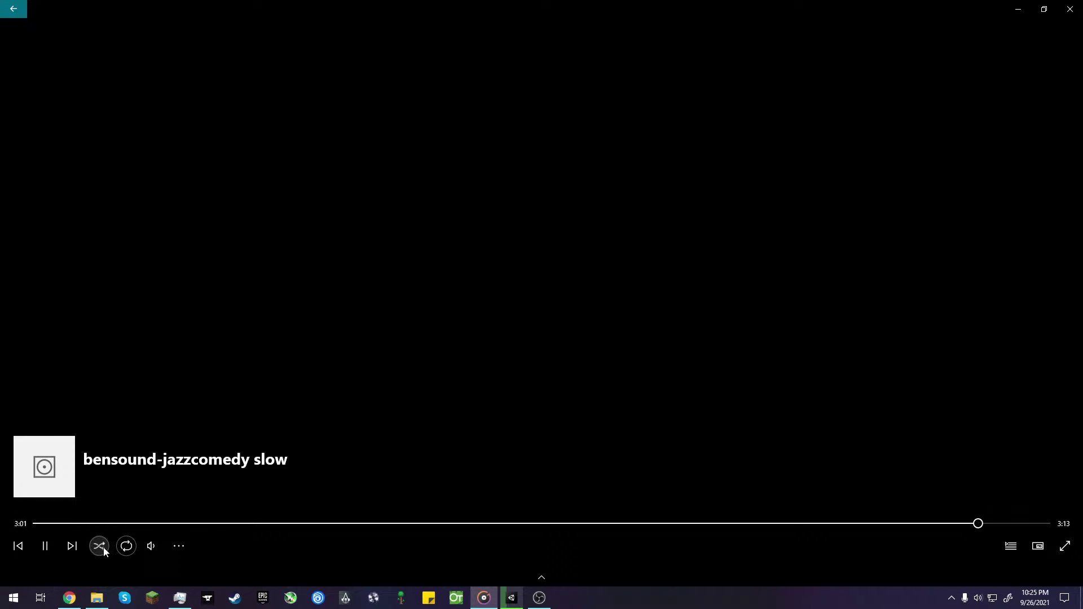
click(99, 600)
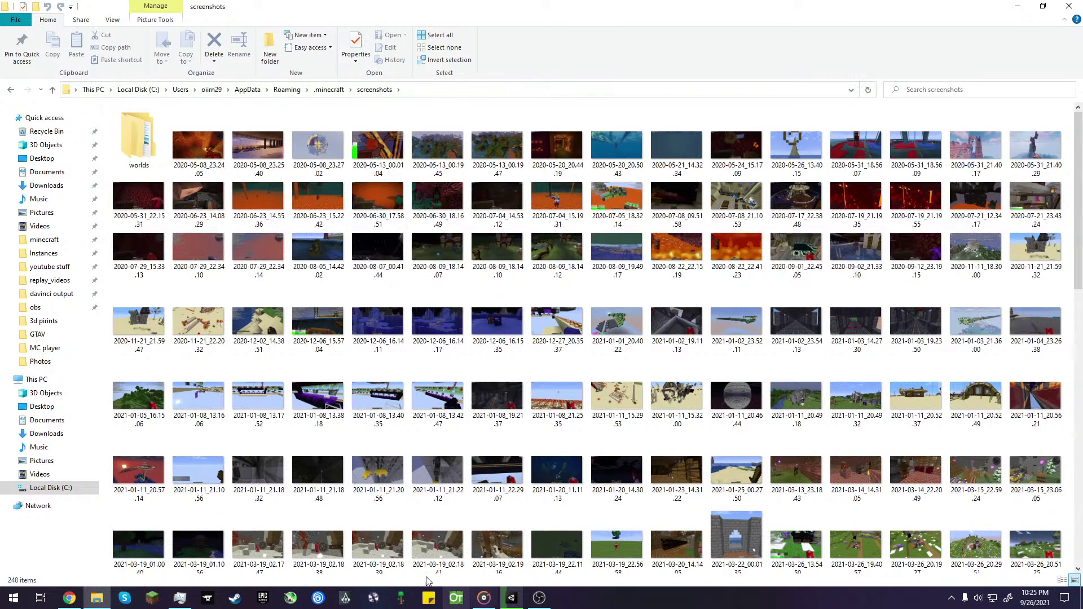
click(484, 598)
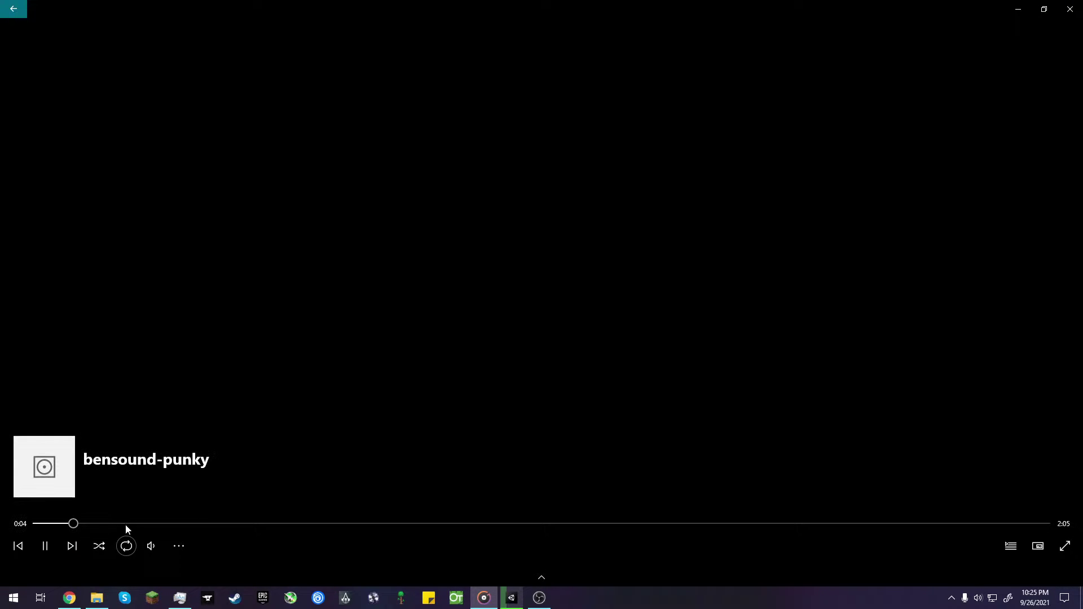
click(26, 542)
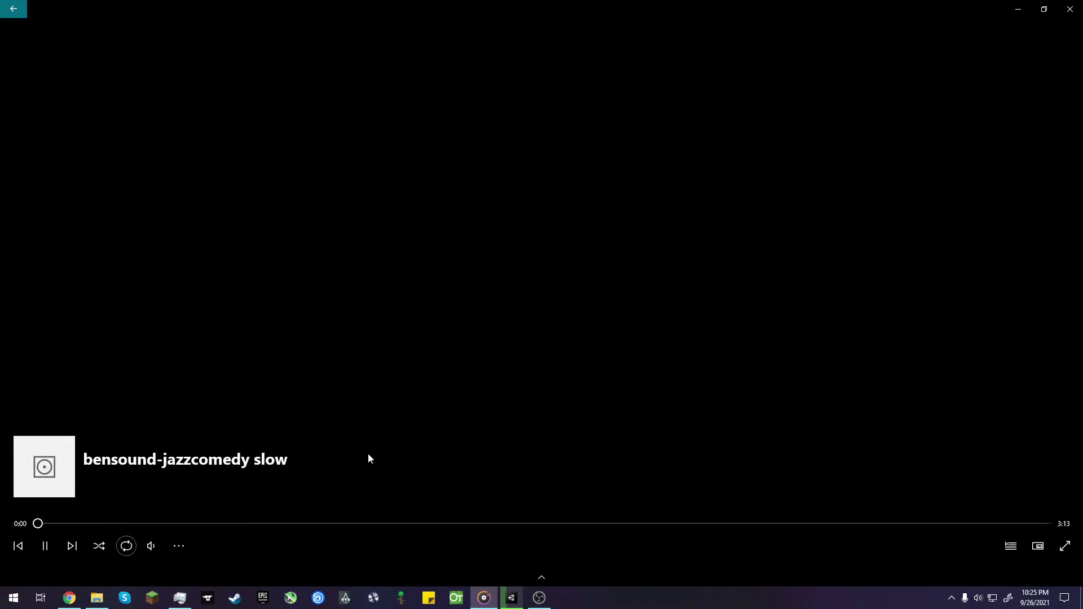
- Glance at the Chrome new tab page and browse the image thumbnails in the Minecraft screenshots folder
click(69, 598)
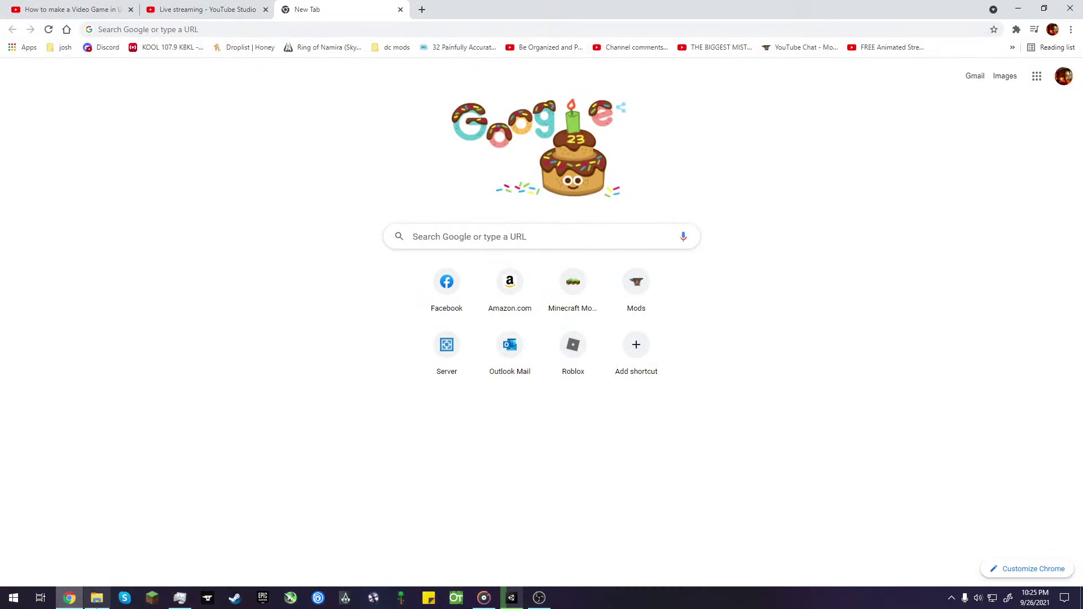
click(484, 598)
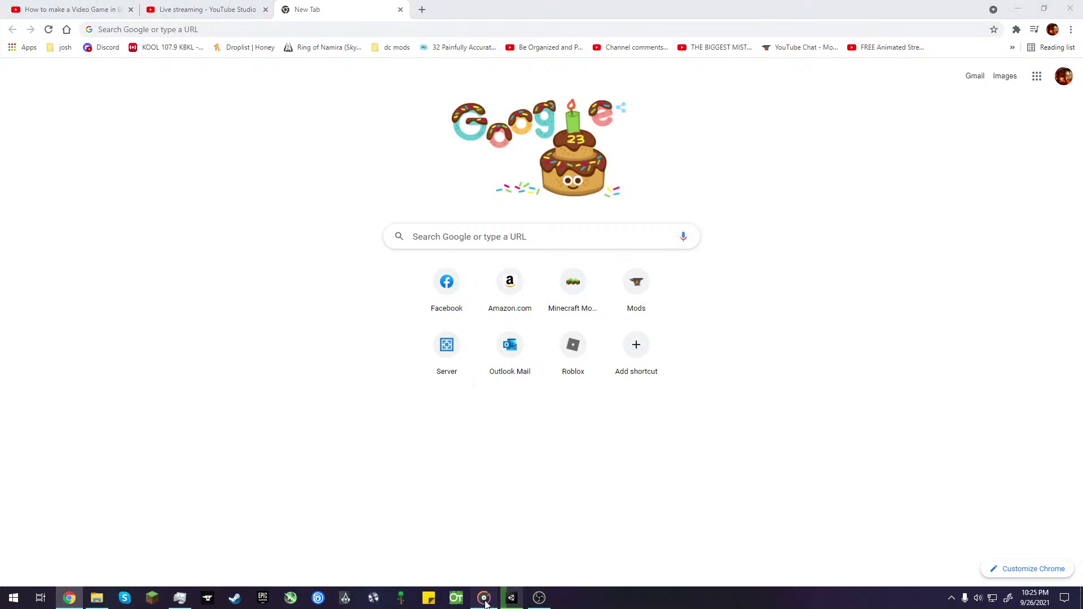
click(97, 598)
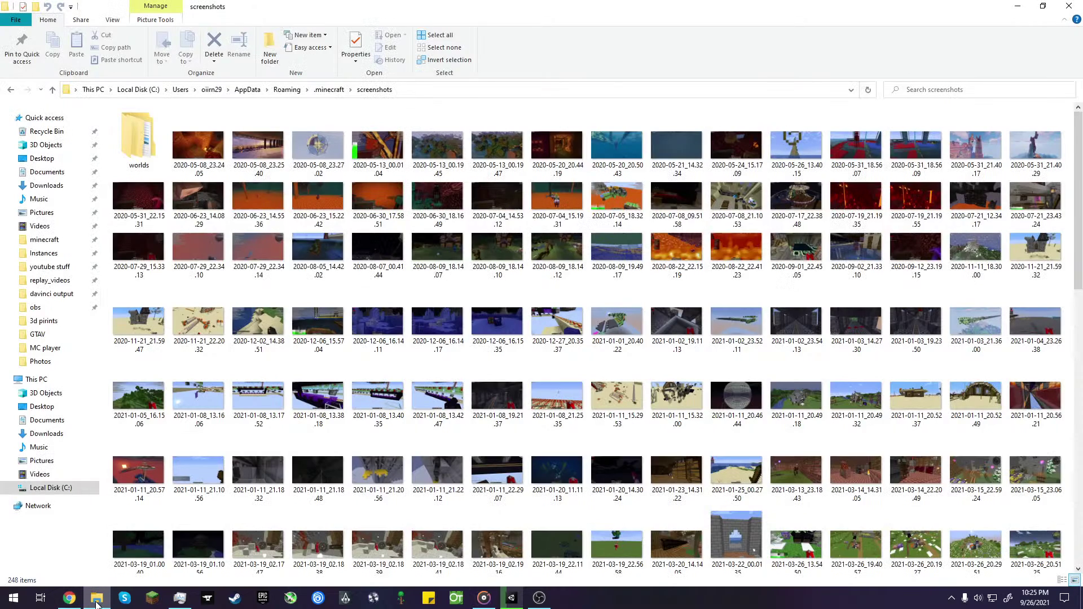
scroll(476, 337, down, 2)
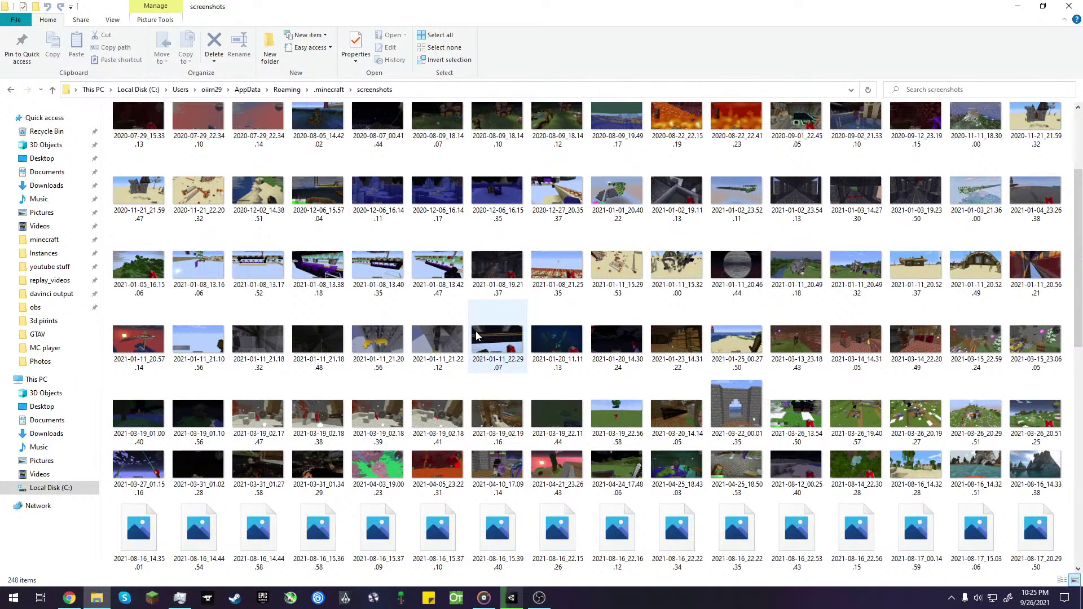
scroll(477, 337, down, 6)
scroll(477, 337, up, 5)
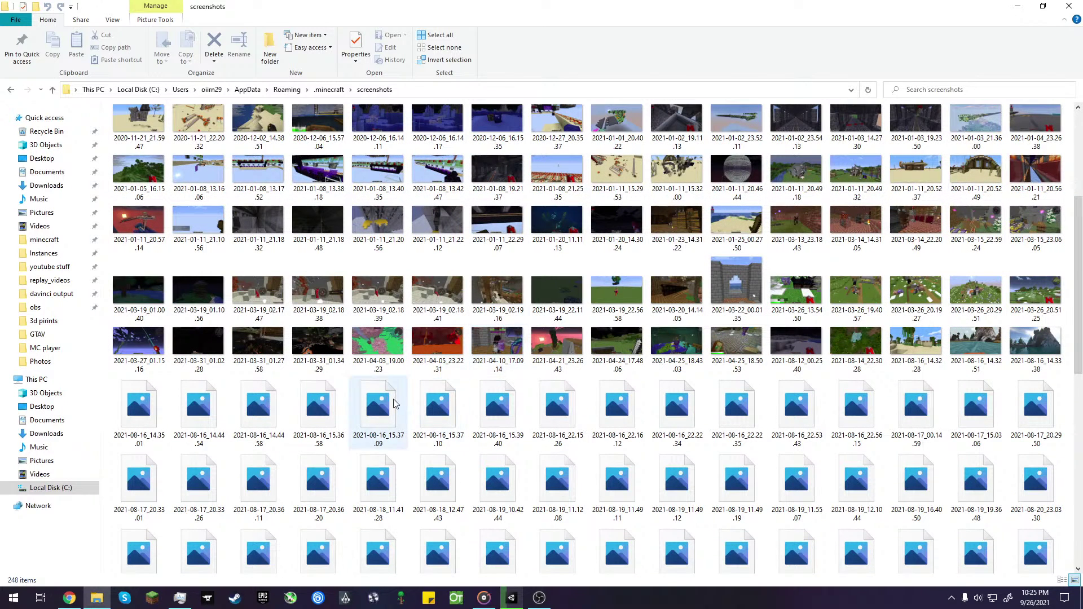
scroll(309, 433, down, 3)
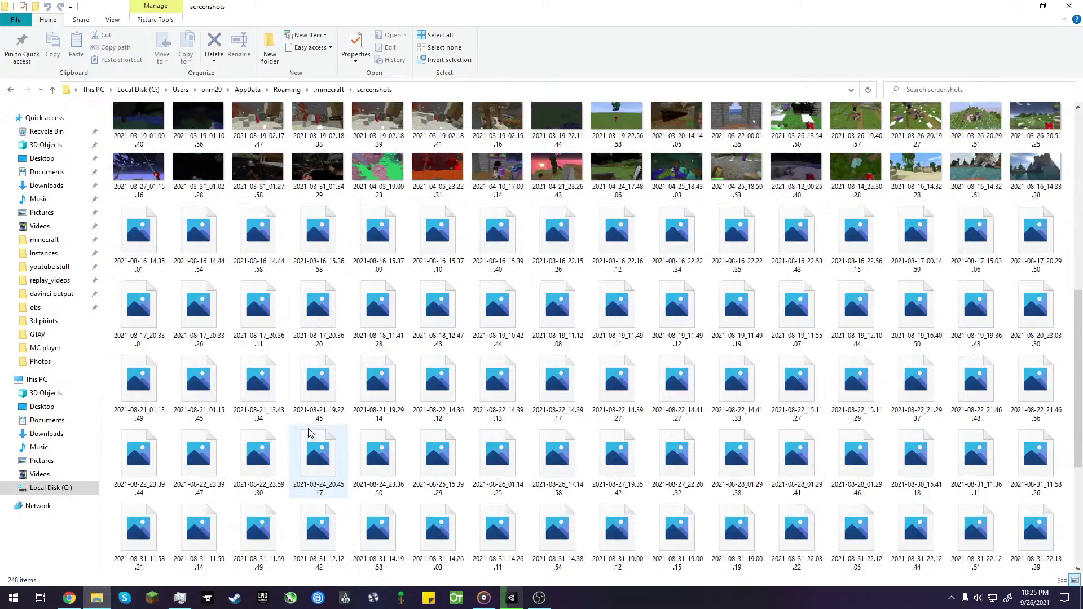
- Open the screenshot 2020-05-08_23.27.02 in Photos and start drawing on it
scroll(309, 432, up, 7)
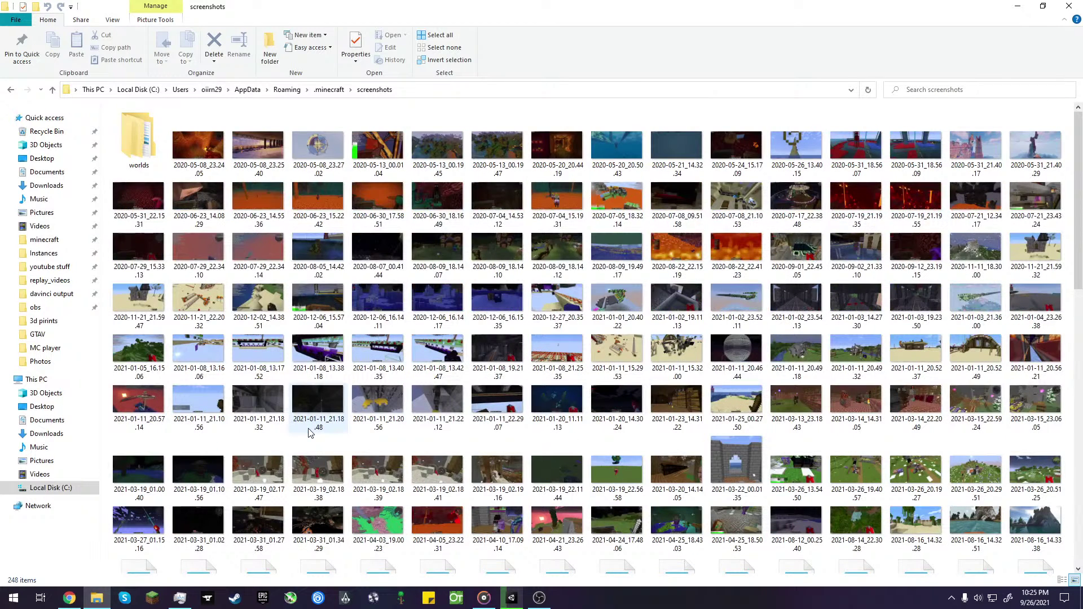
click(308, 148)
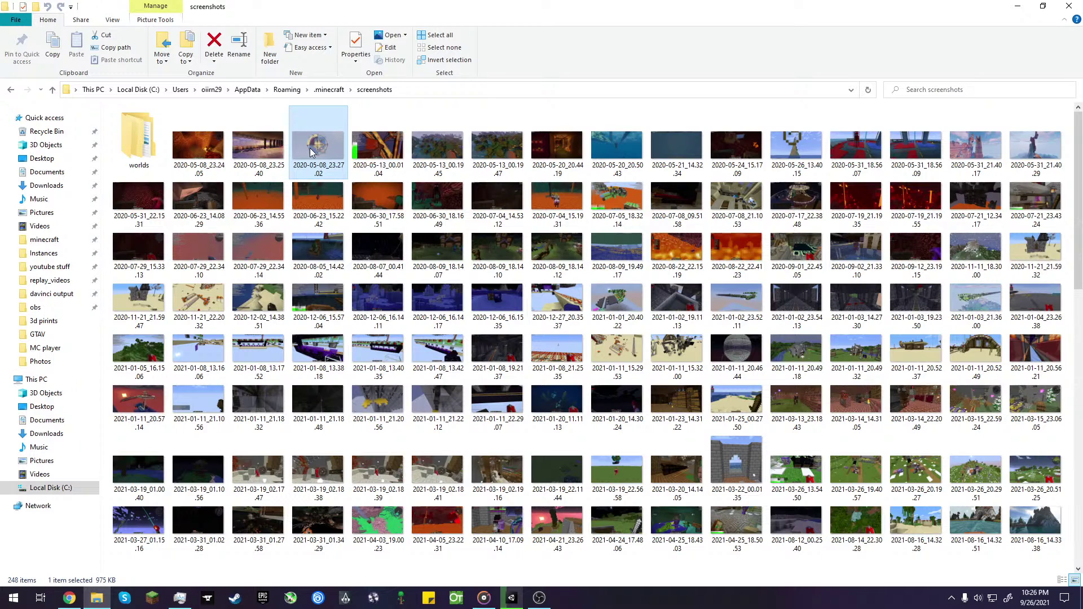
double_click(311, 152)
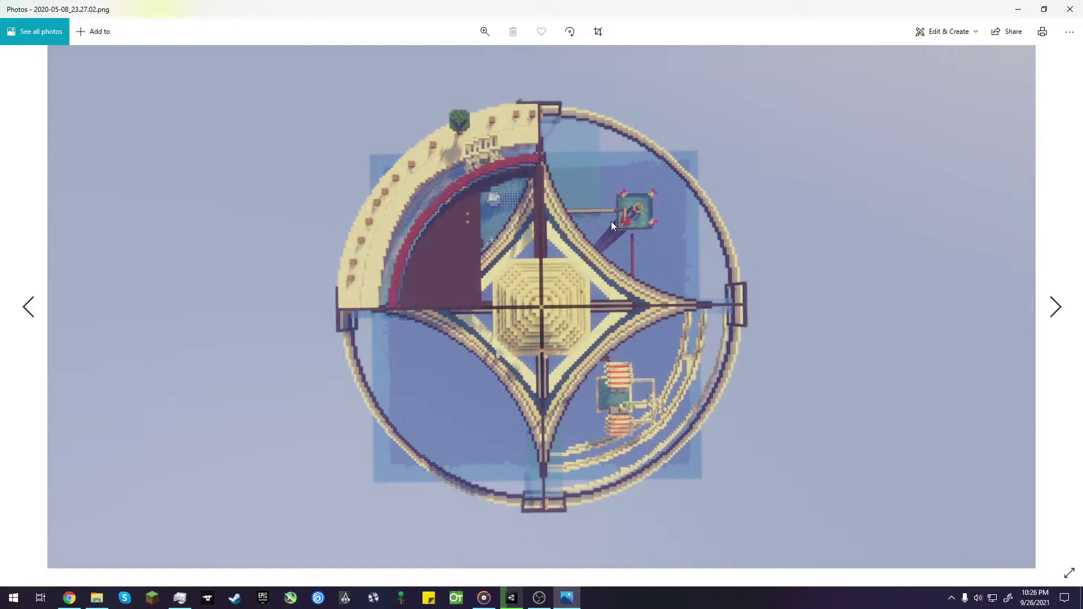
click(919, 42)
click(902, 95)
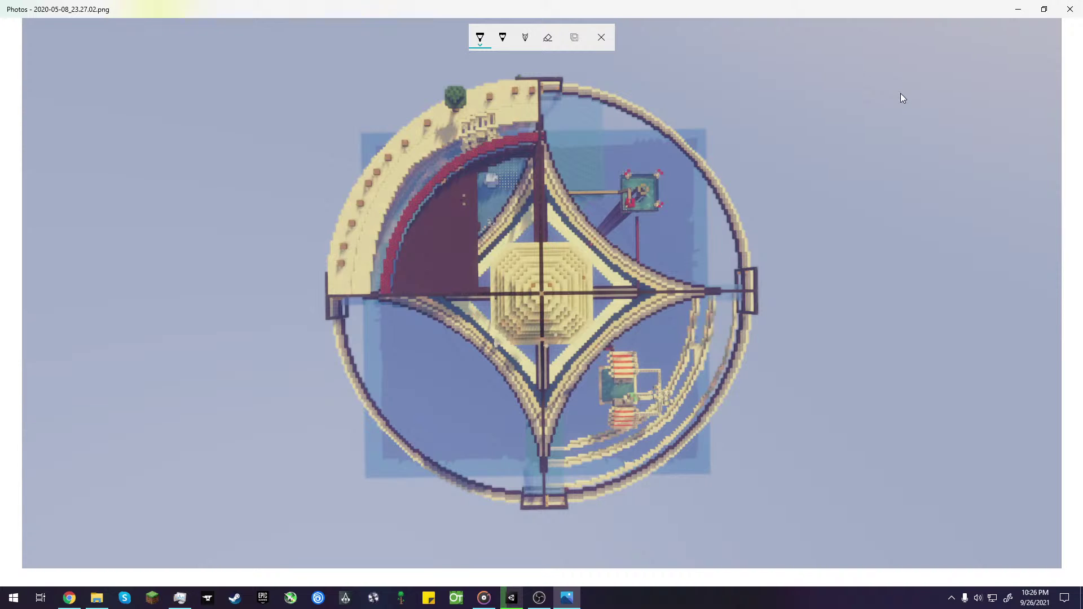
- Add a new sticky note reading "please wait i have slow internet ):" and restore the Photos window to a smaller size
click(433, 601)
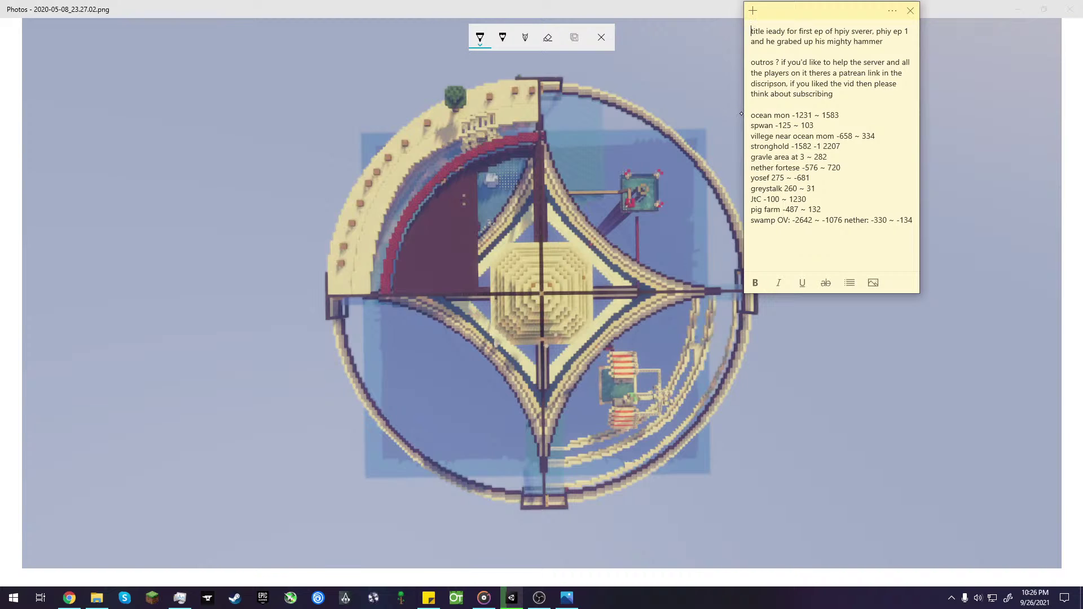
click(753, 11)
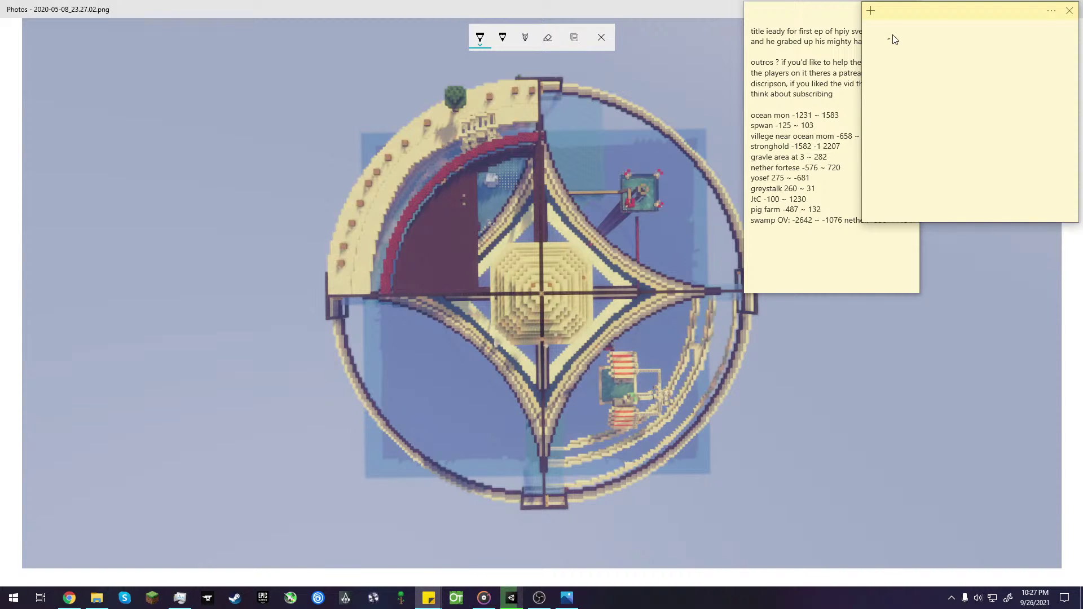
click(1069, 11)
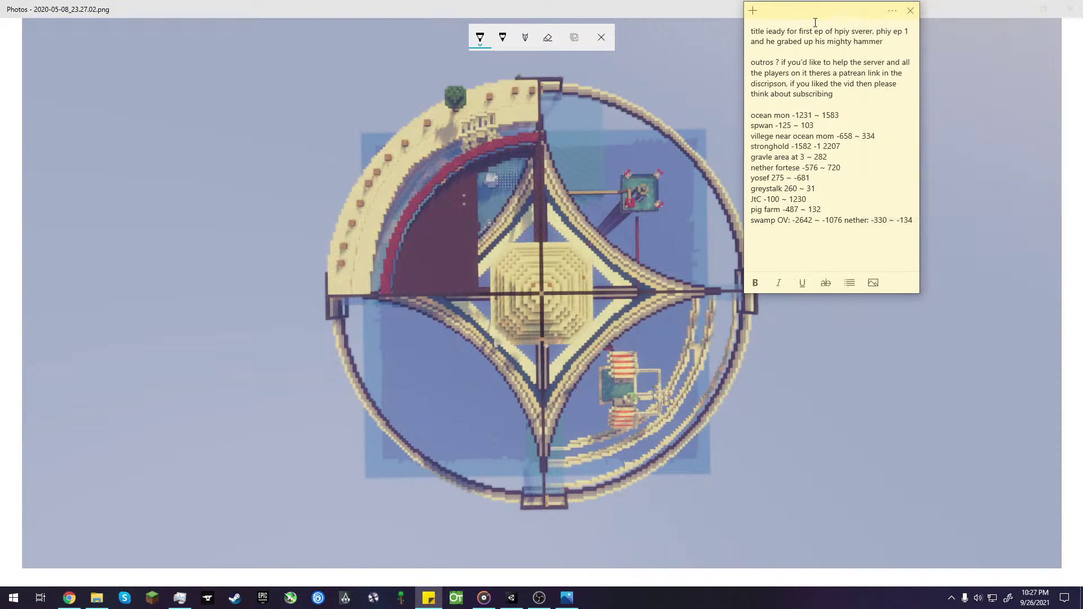
click(749, 15)
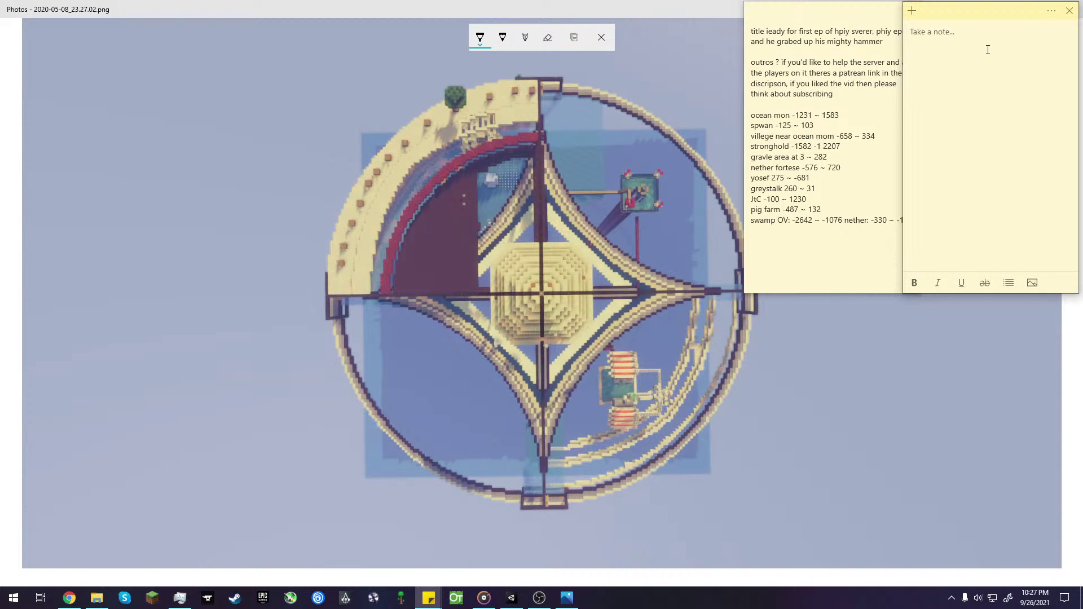
text(please)
text( wait )
text(i')
text(v havb)
key(BackSpace)
text(e)
text( slow )
text(un)
text(ternet)
key(Delete)
text(i)
key(BackSpace)
key(BackSpace)
key(Right)
key(Right)
key(Right)
text():)
drag(299, 14, 301, 42)
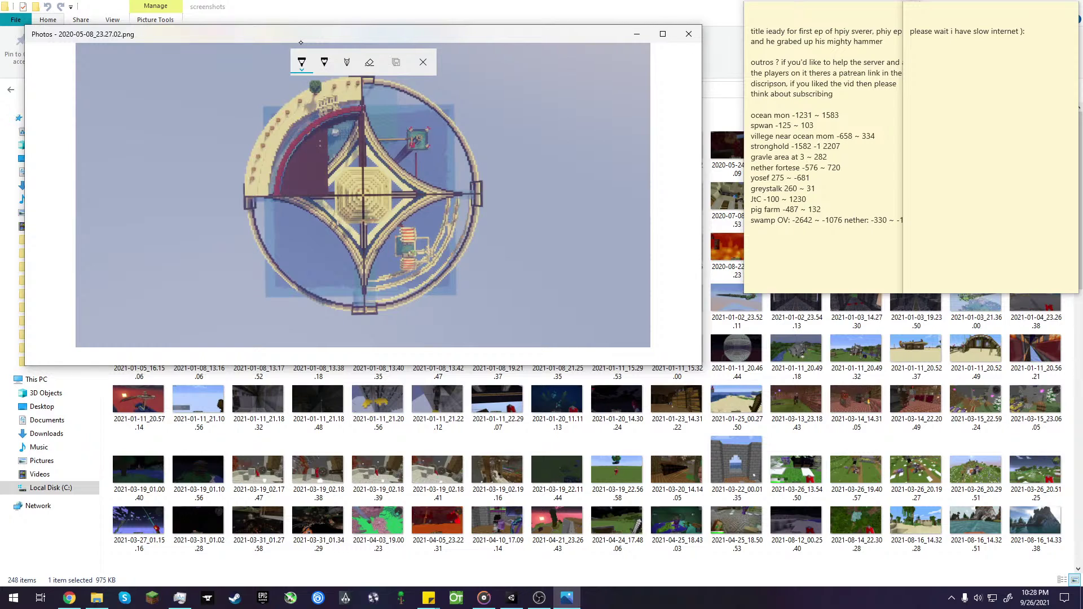
mouse_move(92, 94)
mouse_down()
mouse_move(127, 53)
mouse_move(130, 71)
mouse_move(158, 88)
mouse_move(186, 46)
mouse_up()
mouse_move(159, 86)
mouse_down()
mouse_move(173, 103)
mouse_move(219, 74)
mouse_up()
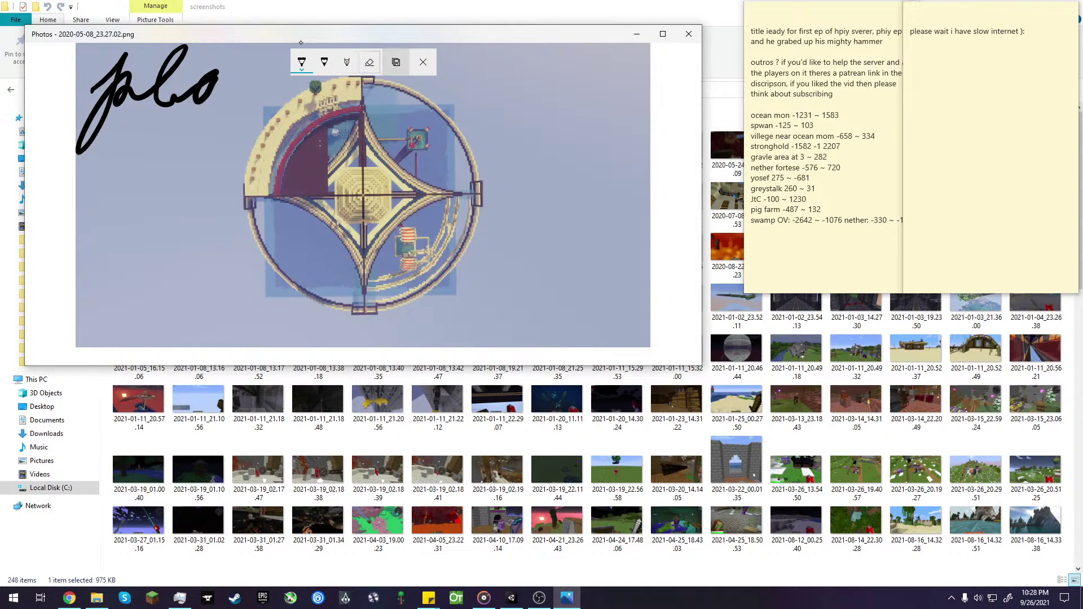
click(370, 62)
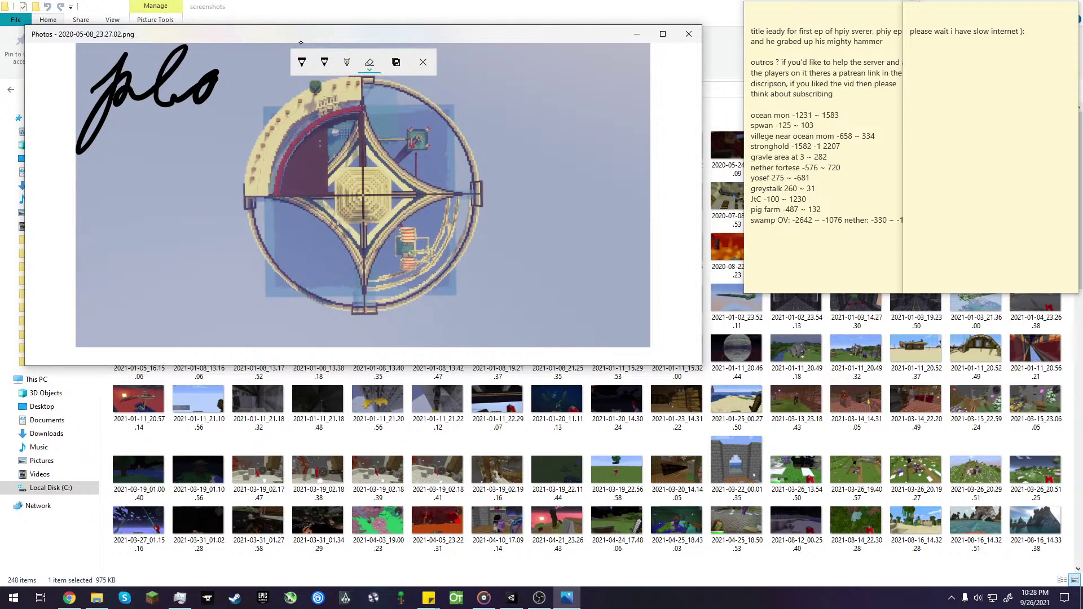
click(210, 86)
- Handwrite "please wait" across the top of the screenshot image with the pen and erase the stray marks after it
click(302, 62)
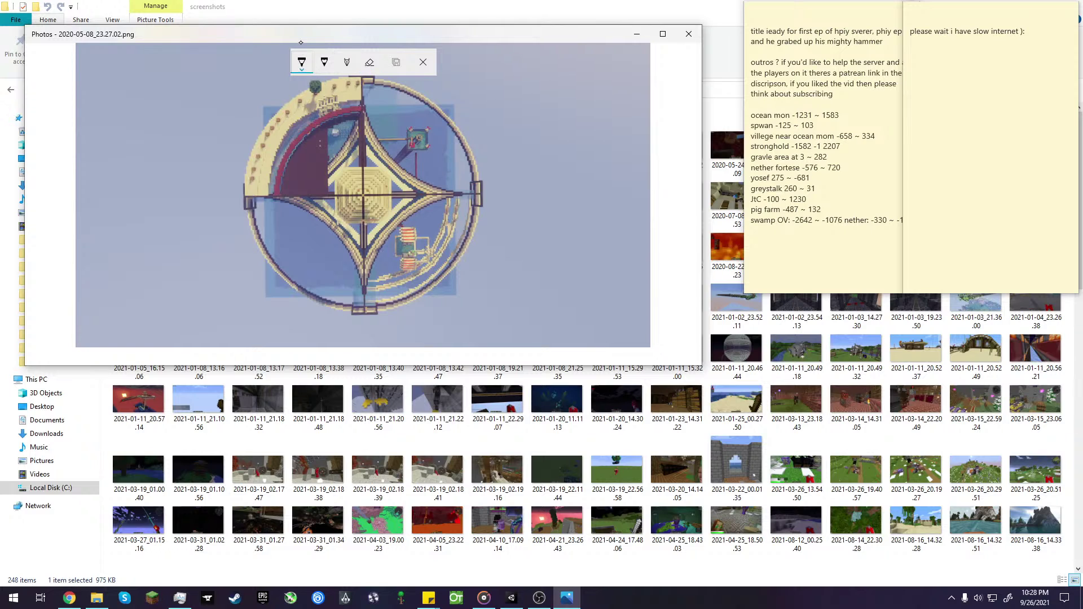
mouse_move(144, 55)
mouse_down()
mouse_move(102, 96)
mouse_move(132, 73)
mouse_move(146, 94)
mouse_move(197, 51)
mouse_move(165, 100)
mouse_move(185, 79)
mouse_move(177, 92)
mouse_move(203, 85)
mouse_move(207, 100)
mouse_move(231, 72)
mouse_move(223, 99)
mouse_move(248, 73)
mouse_move(257, 93)
mouse_move(294, 72)
mouse_move(300, 107)
mouse_move(345, 72)
mouse_move(364, 75)
mouse_move(372, 96)
mouse_move(387, 75)
mouse_move(400, 79)
mouse_move(402, 104)
mouse_move(420, 79)
mouse_up()
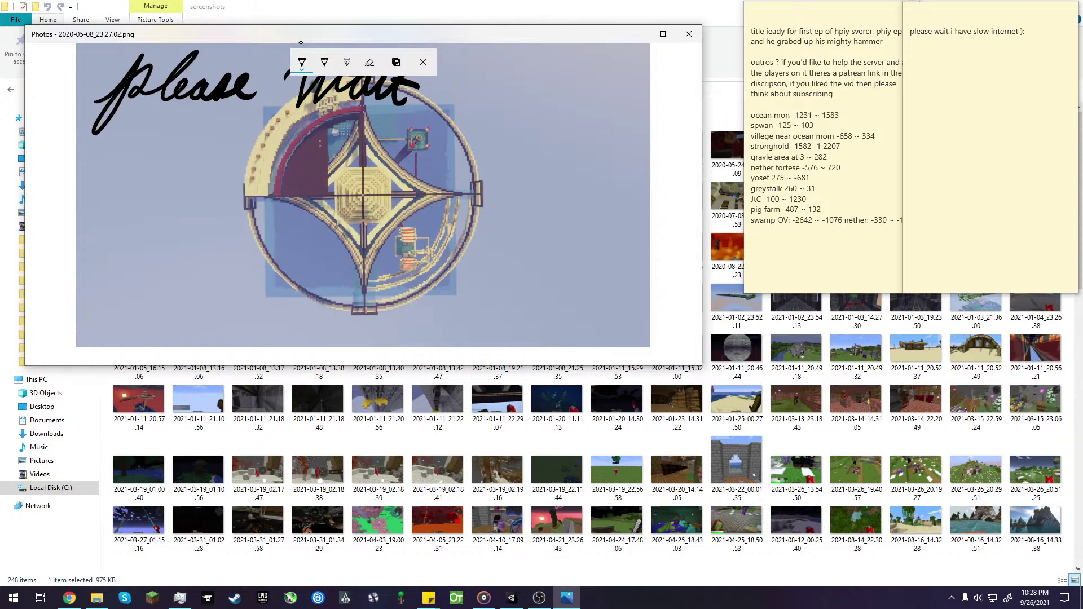
drag(459, 72, 465, 70)
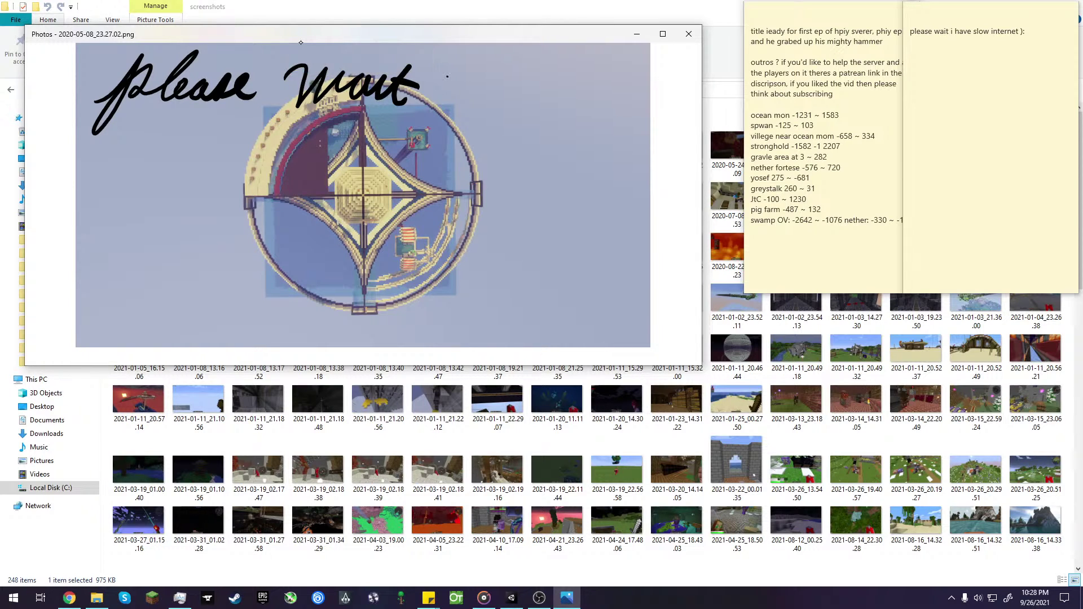
click(397, 62)
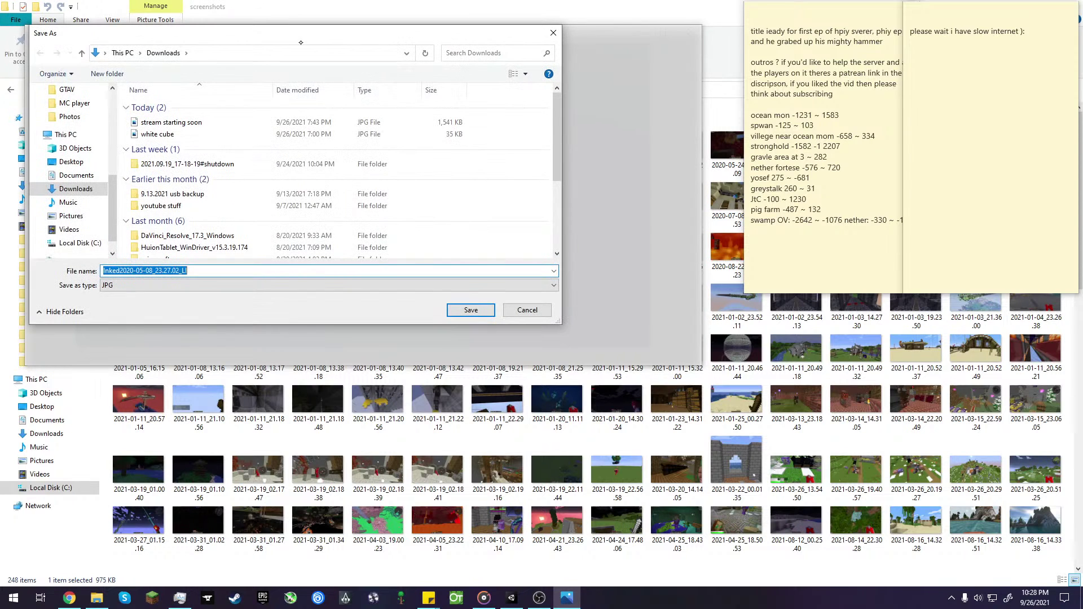
click(528, 309)
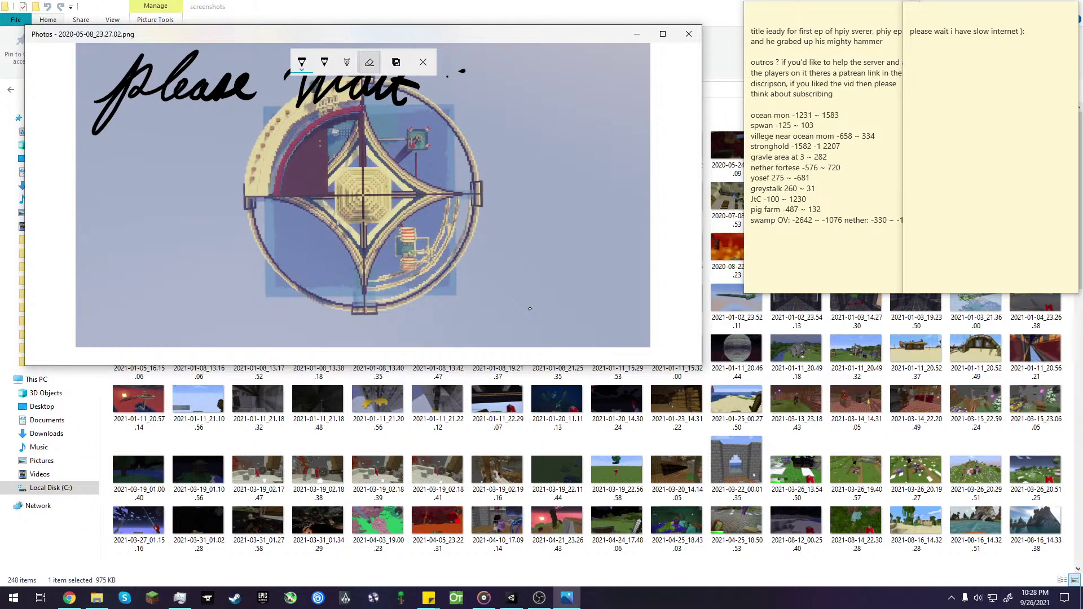
click(370, 62)
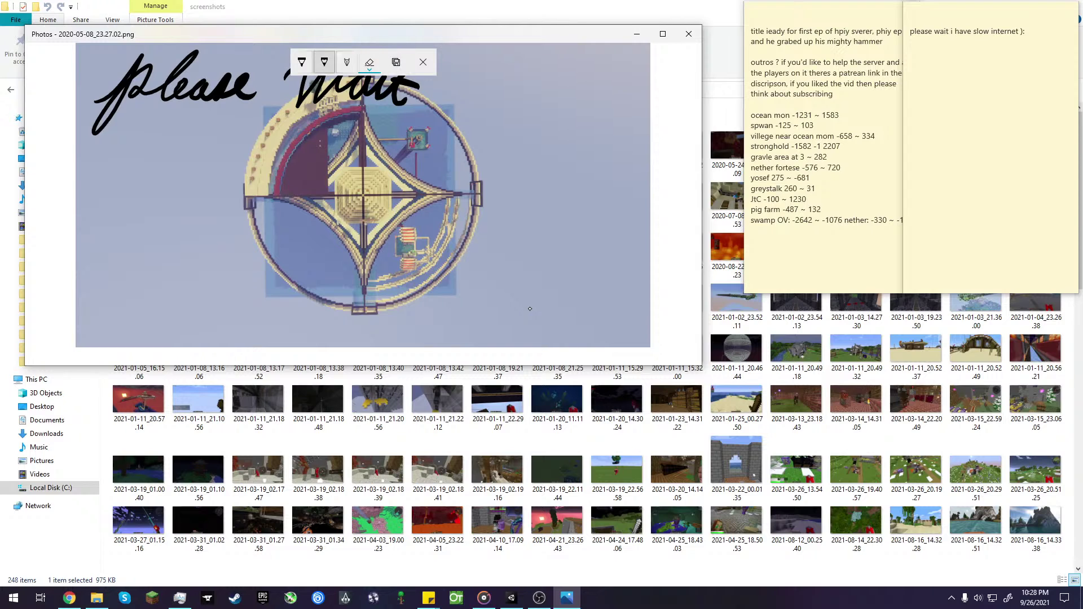
click(302, 62)
click(423, 62)
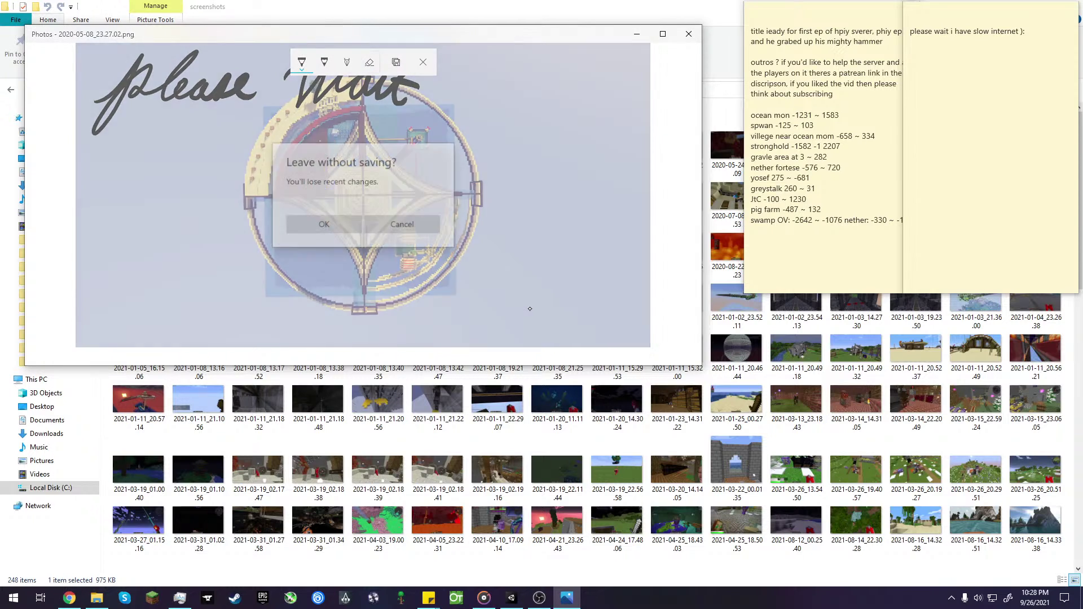
key(Escape)
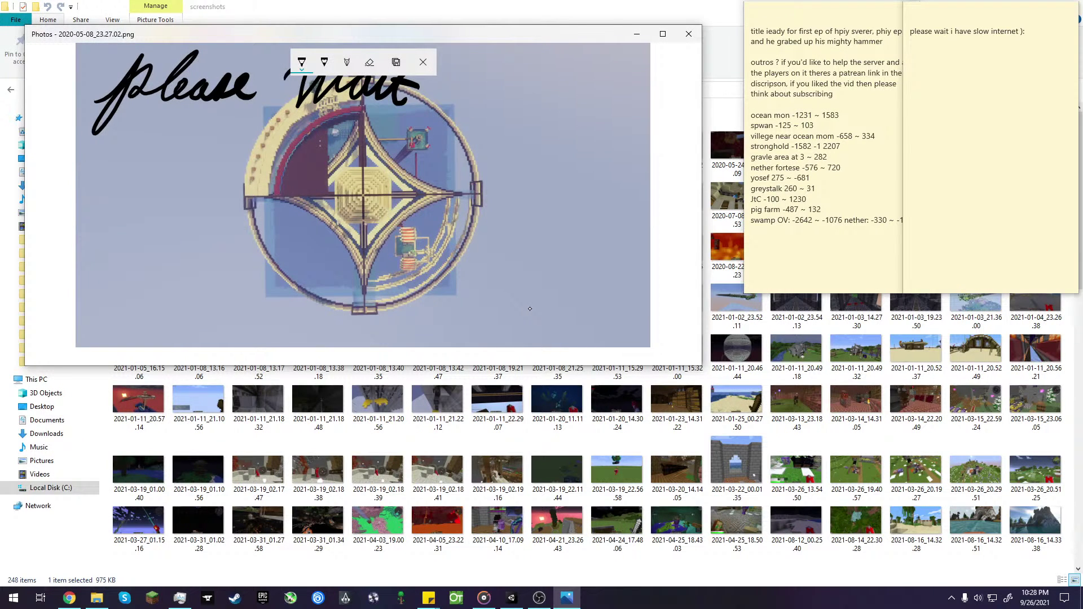
- Switch to the music player and go back to the track bensound-smile intro
click(484, 598)
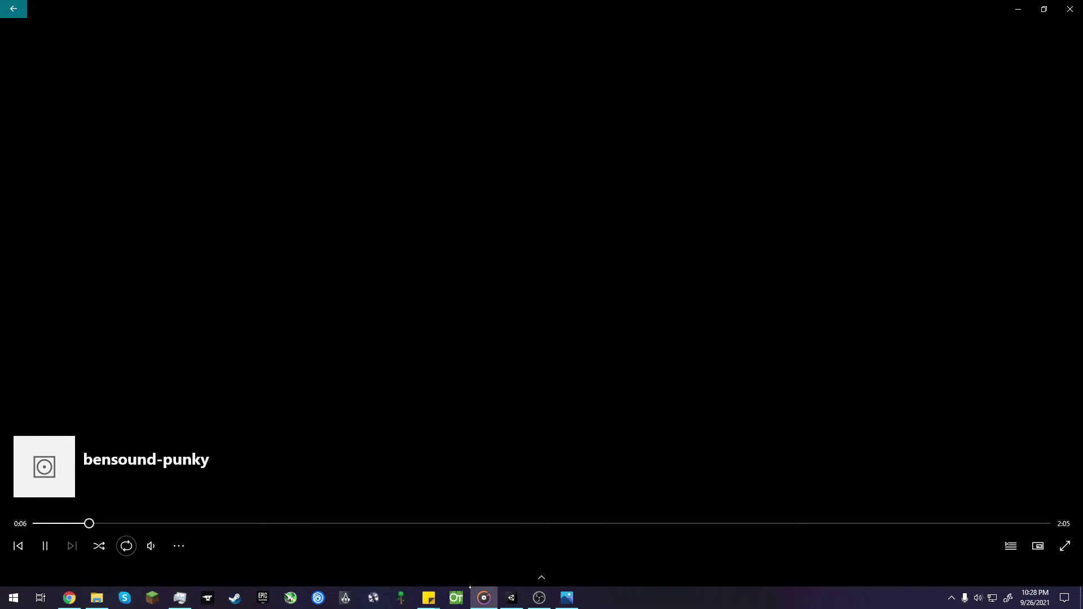
key(XF86AudioPrev)
key(XF86AudioPrev)
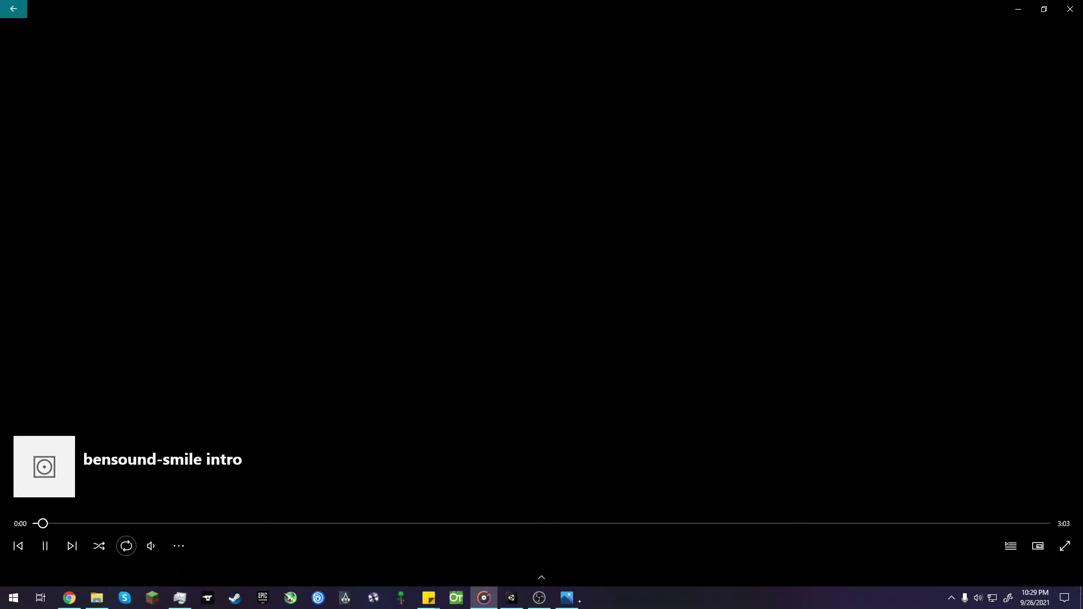
- Return to Photos and handwrite "i have slow internet" on the image to complete the message
click(567, 597)
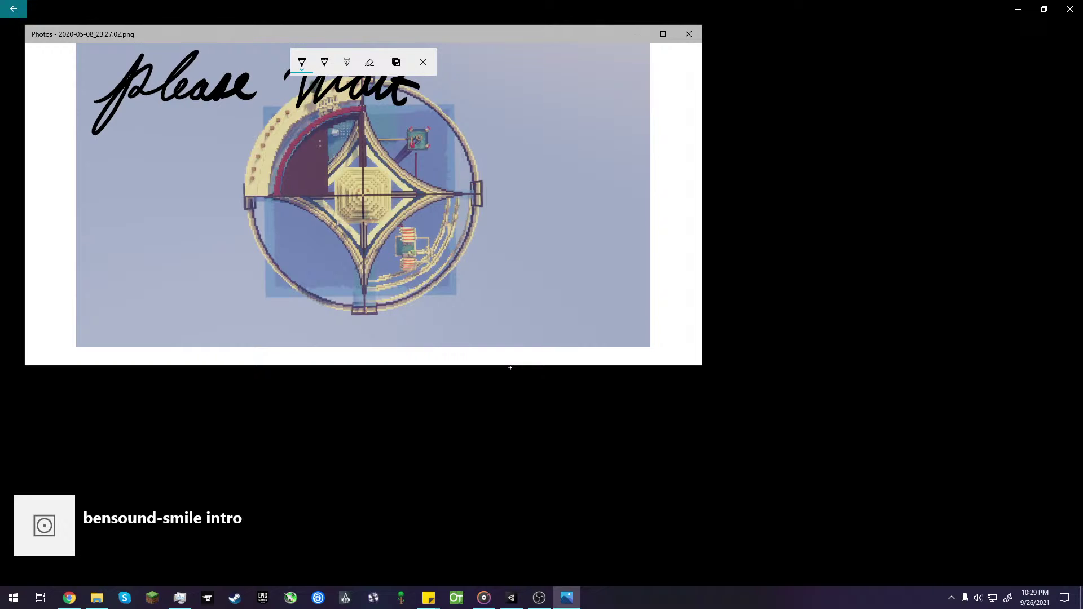
mouse_move(465, 70)
mouse_down()
mouse_move(470, 103)
mouse_move(464, 59)
mouse_up()
mouse_move(545, 54)
mouse_down()
mouse_move(500, 107)
mouse_move(559, 89)
mouse_move(571, 109)
mouse_move(593, 106)
mouse_up()
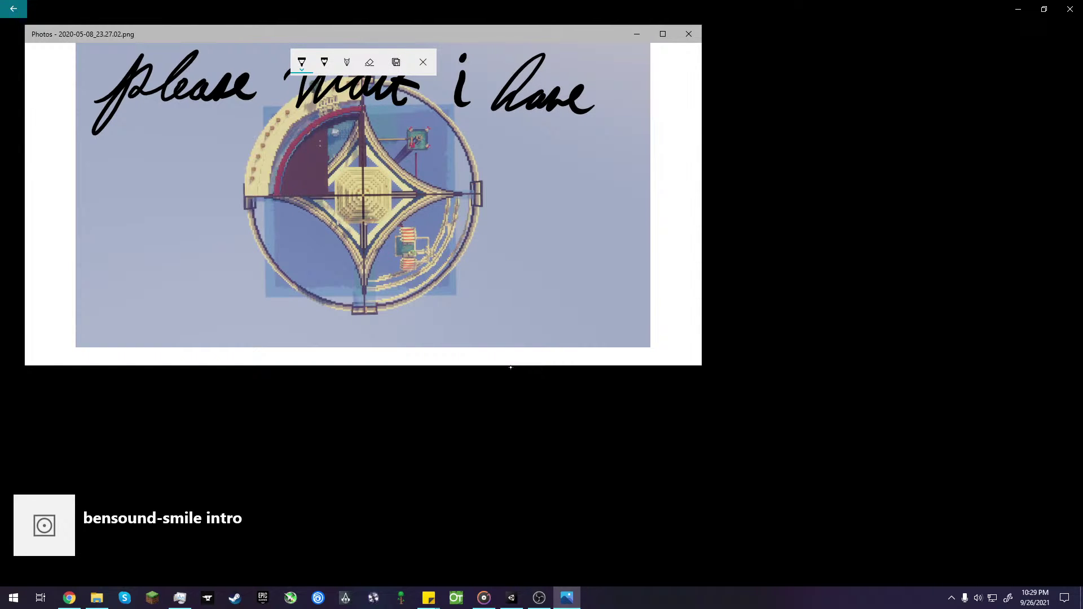
mouse_move(89, 177)
mouse_down()
mouse_move(145, 140)
mouse_move(129, 182)
mouse_move(190, 160)
mouse_up()
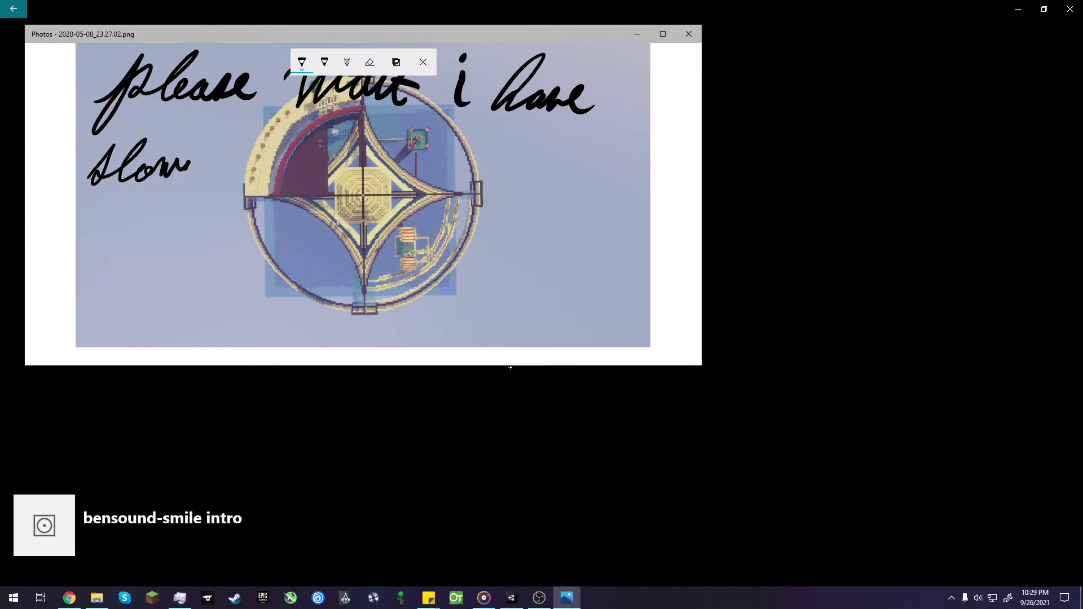
mouse_move(206, 181)
mouse_down()
mouse_move(224, 169)
mouse_move(240, 184)
mouse_move(276, 142)
mouse_move(257, 169)
mouse_move(270, 178)
mouse_move(294, 165)
mouse_up()
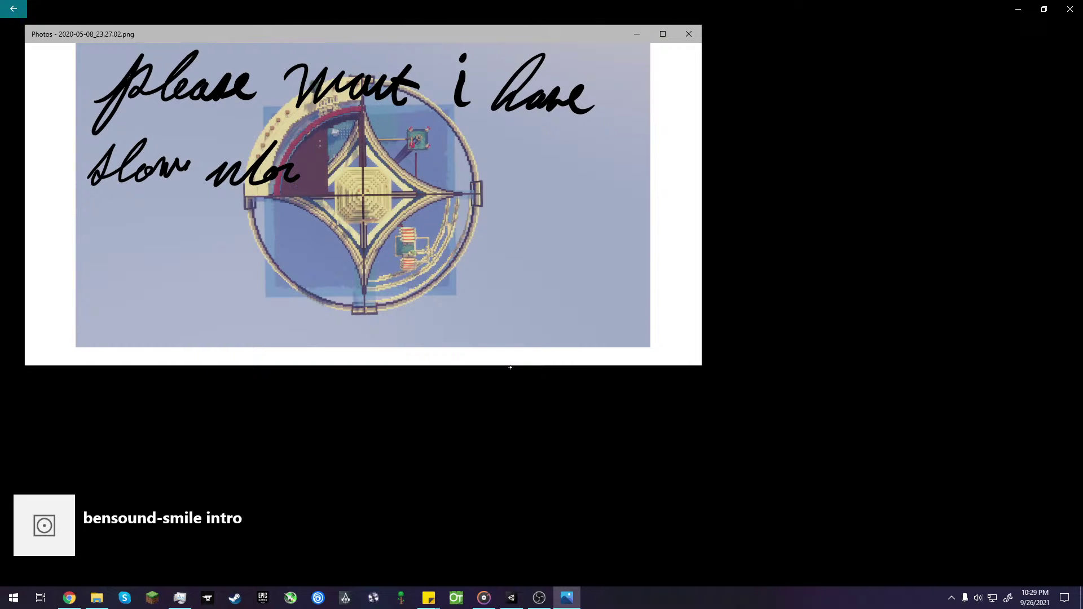
drag(308, 181, 352, 179)
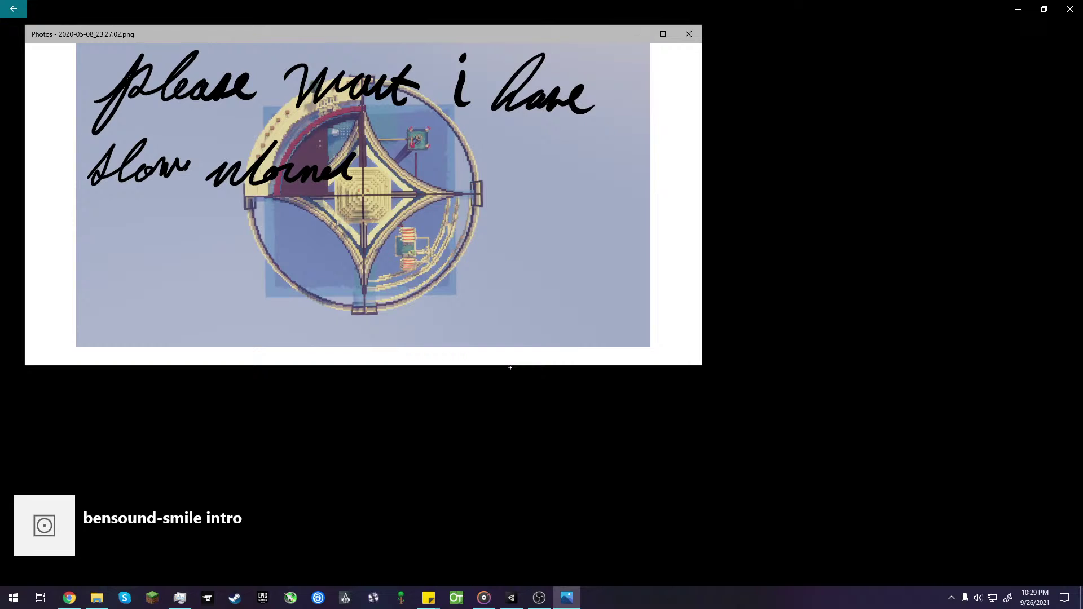
drag(239, 159, 313, 147)
click(225, 150)
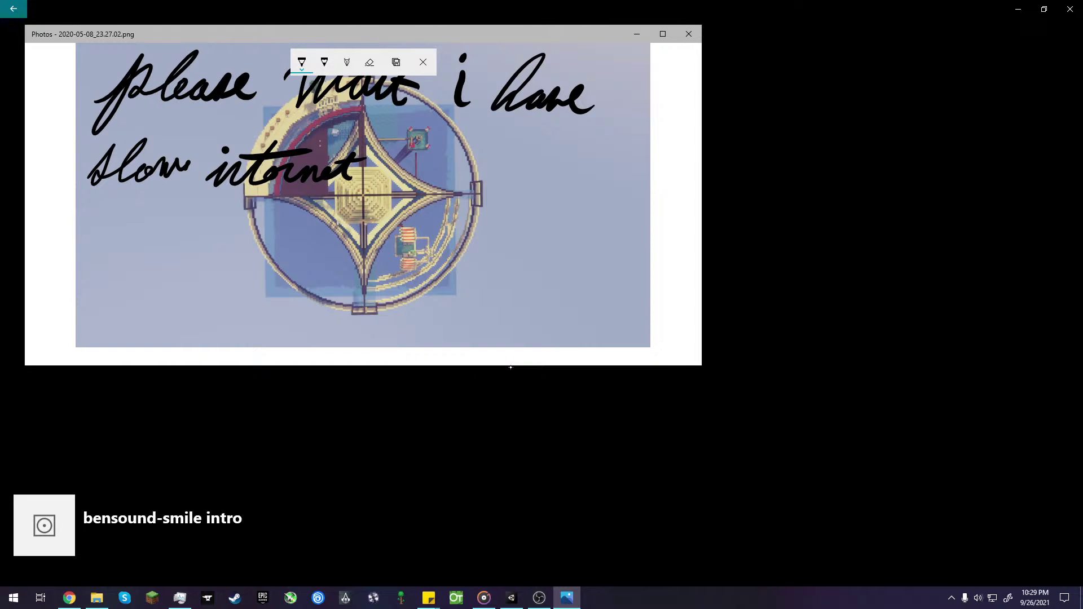
drag(516, 178, 513, 201)
click(370, 62)
click(508, 202)
- Handwrite the abbreviation "pwsi" twice, one below the other, on the right side of the image
click(302, 62)
mouse_move(503, 159)
mouse_down()
mouse_move(466, 213)
mouse_move(496, 185)
mouse_up()
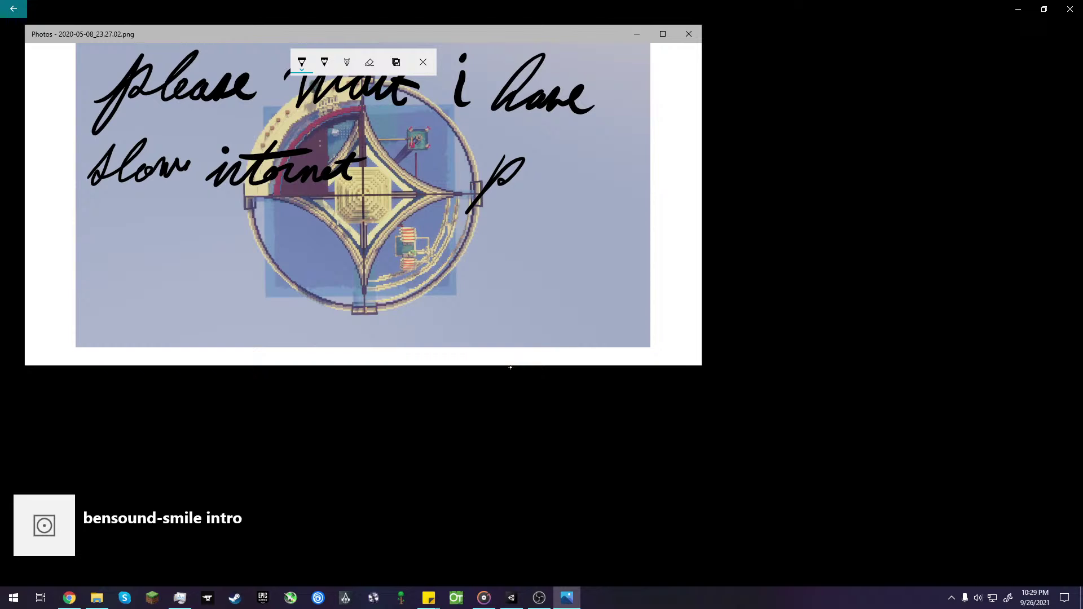
mouse_move(532, 159)
mouse_down()
mouse_move(528, 199)
mouse_move(543, 199)
mouse_move(571, 160)
mouse_move(552, 204)
mouse_up()
drag(605, 165, 587, 210)
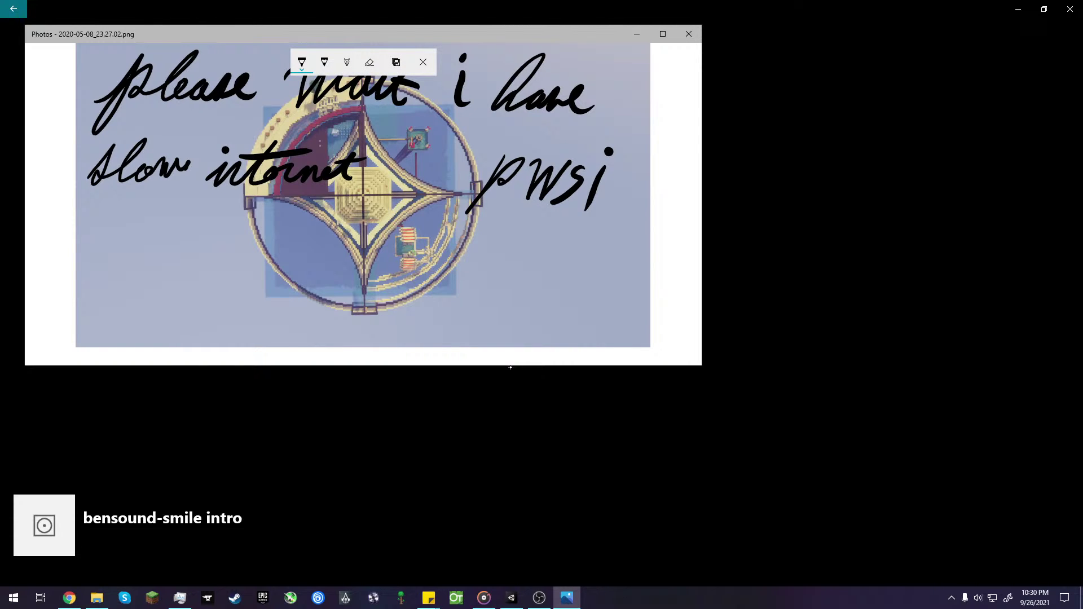
mouse_move(521, 212)
mouse_down()
mouse_move(499, 242)
mouse_move(513, 227)
mouse_move(521, 243)
mouse_move(565, 240)
mouse_move(562, 251)
mouse_move(586, 237)
mouse_move(591, 251)
mouse_up()
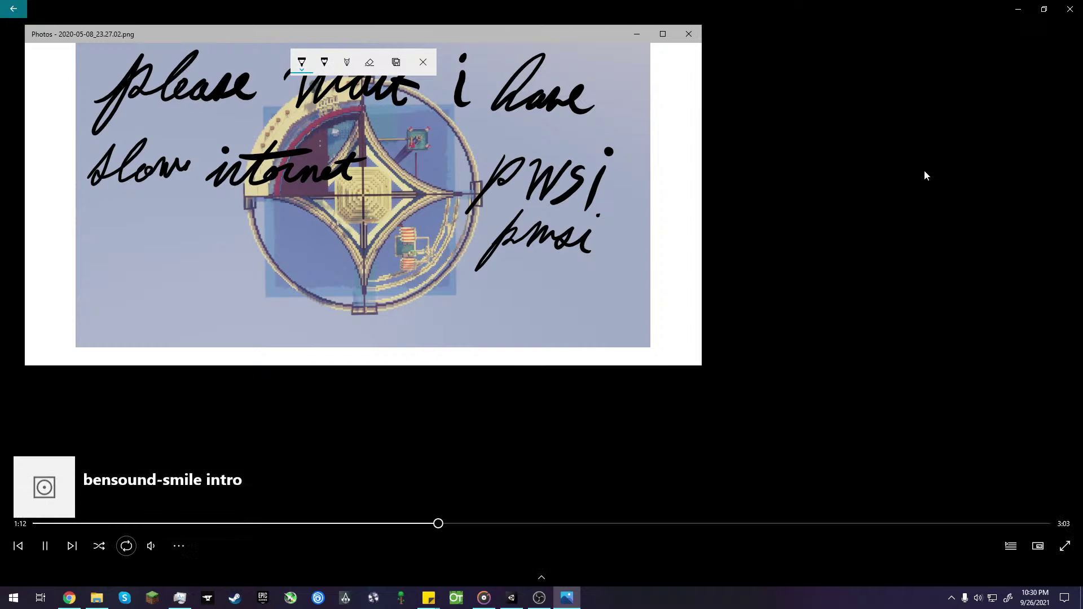
- Save the annotated image as the JPG file pwsi in the Downloads folder
click(406, 62)
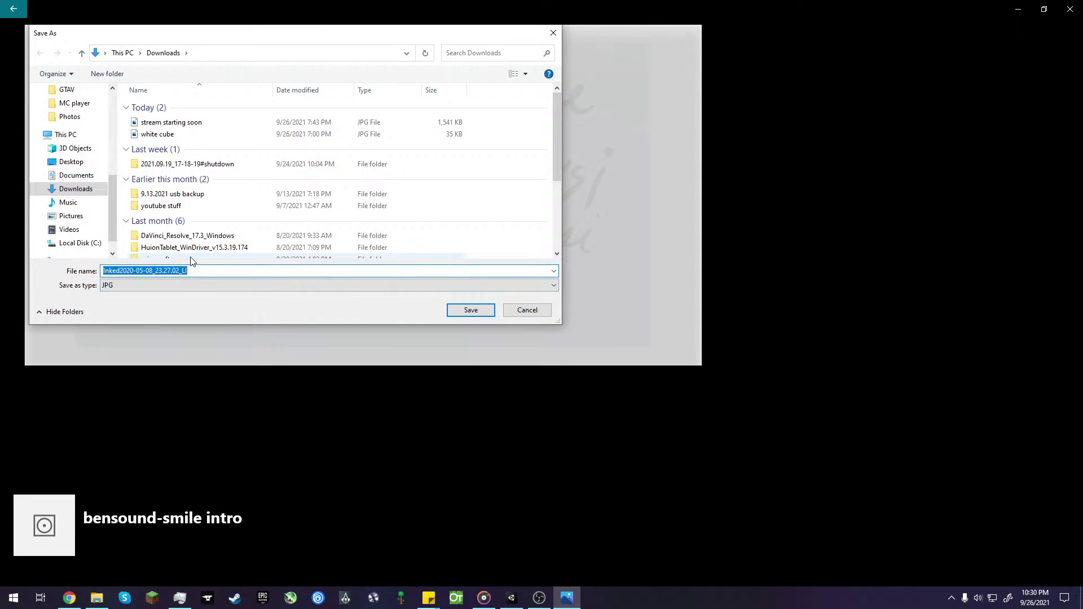
text(pw)
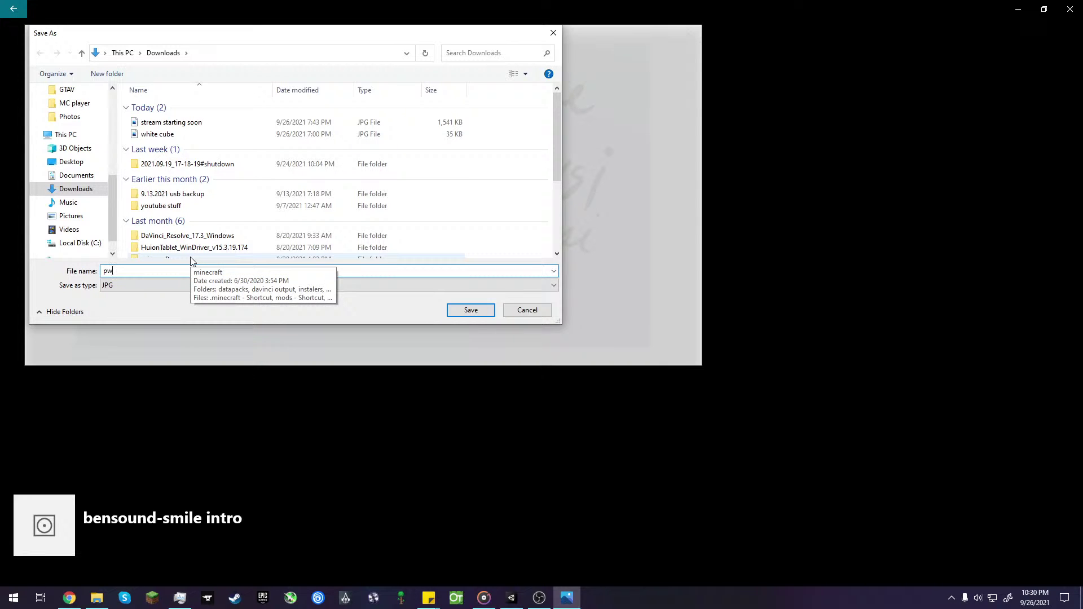
text(si)
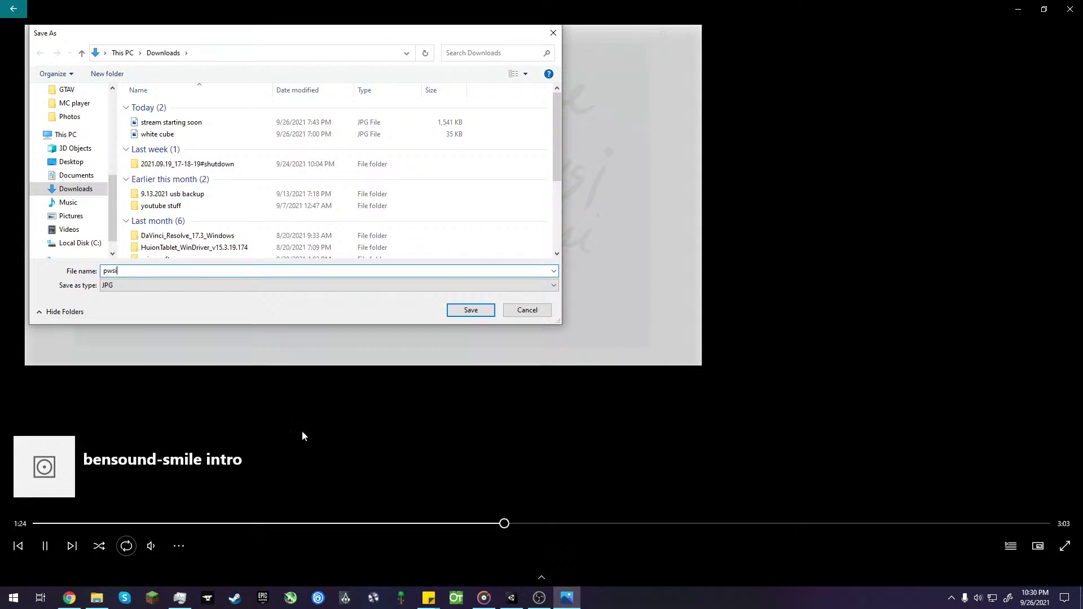
click(466, 309)
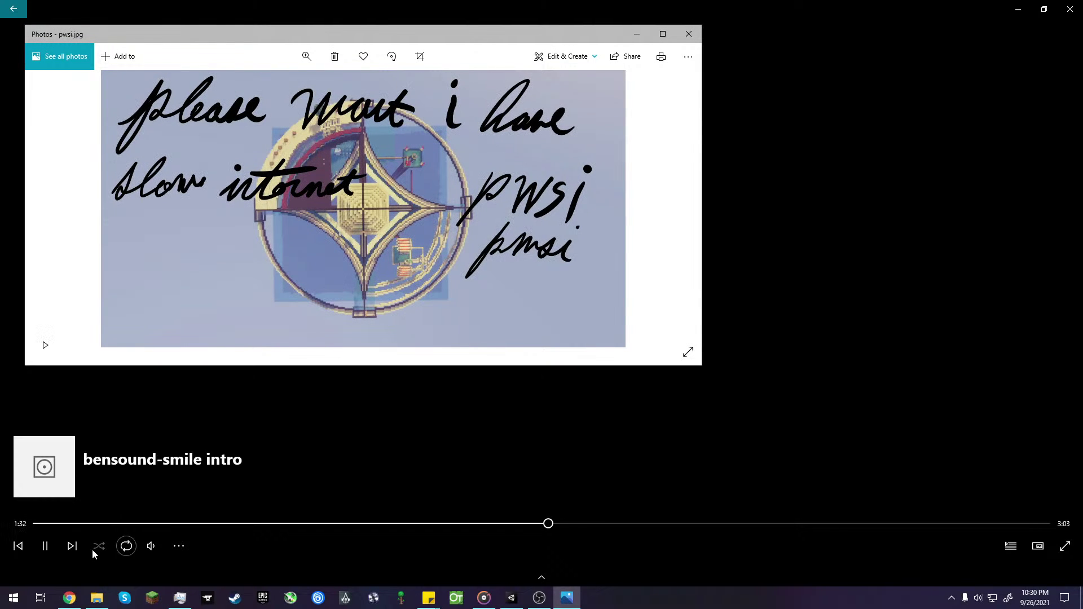
- Change the repeat setting in the music player and switch to OBS
click(127, 550)
click(539, 598)
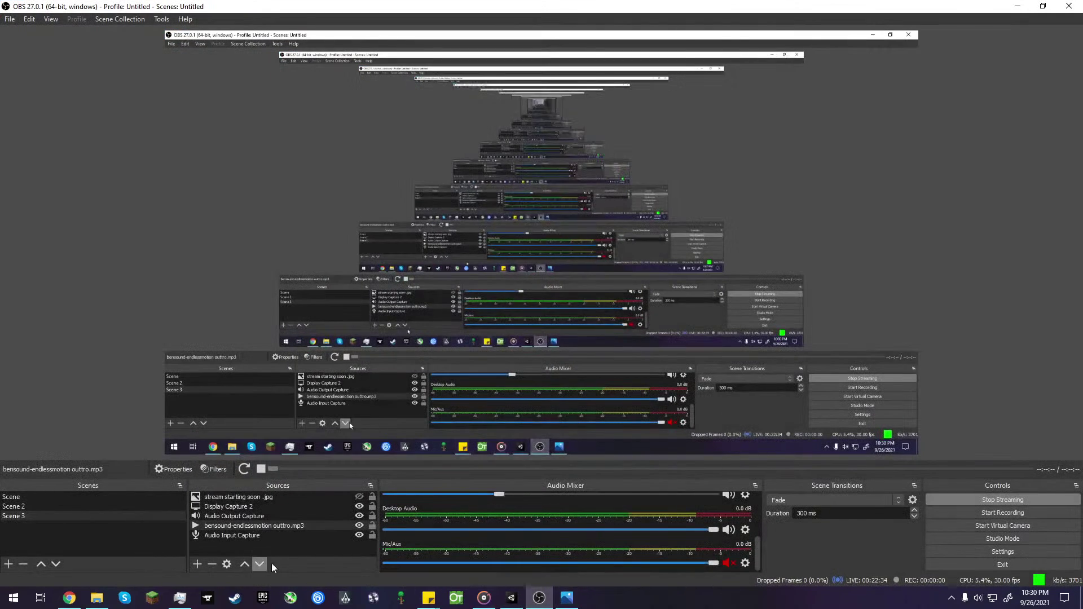
- Select the stream starting soon image source in OBS and open the Downloads folder in File Explorer
click(221, 496)
click(97, 598)
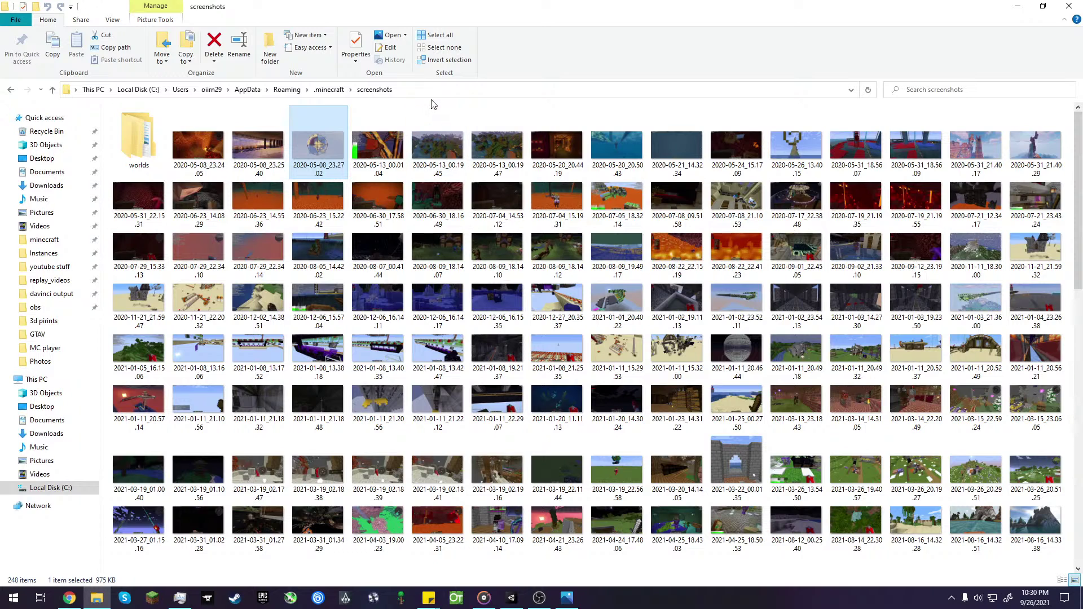
click(54, 186)
- Bring Unity to the front and close the pwsi image in Photos
click(511, 599)
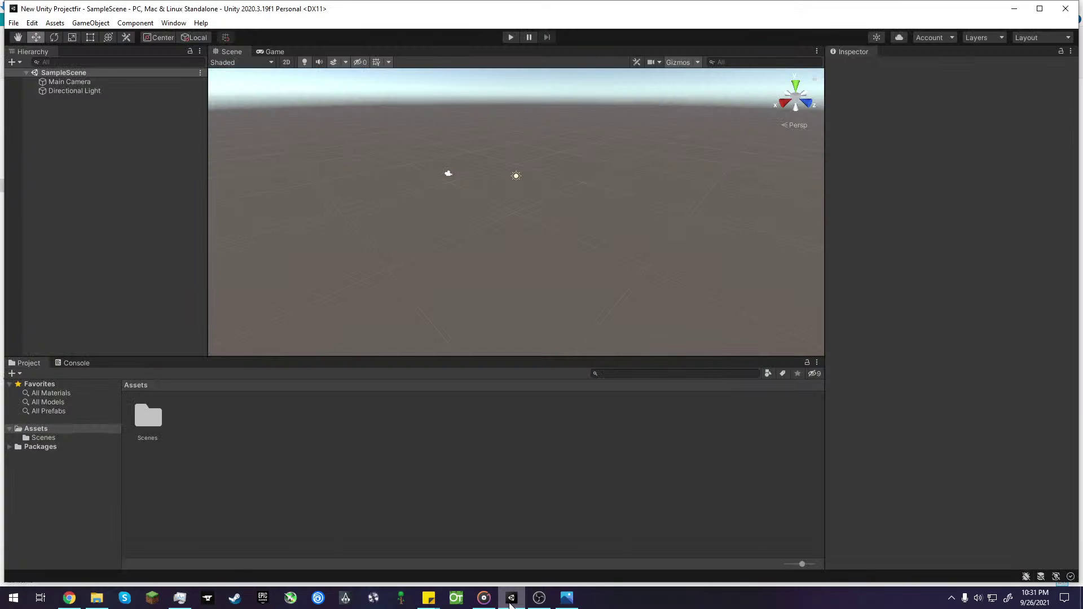
click(566, 599)
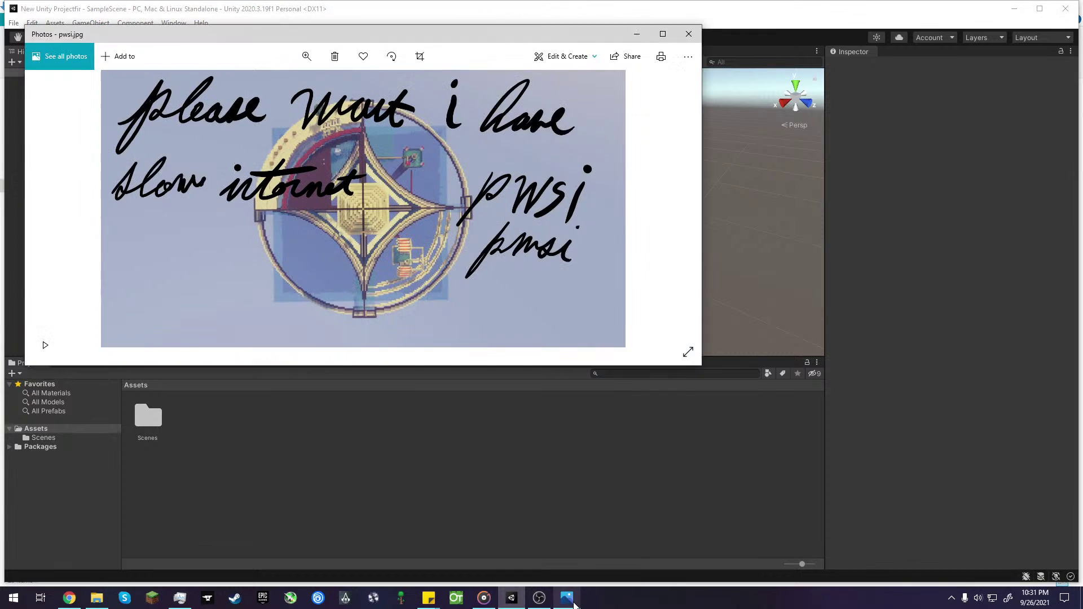
click(688, 34)
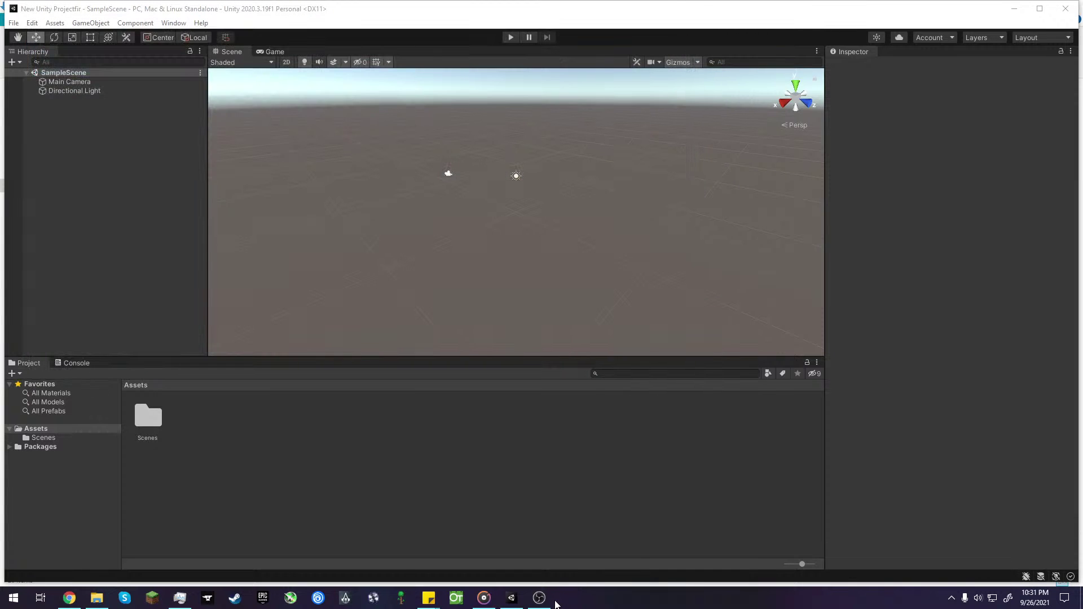
- Switch to the music player, skip through the tracks to bensound-goinghigher timelapse and jump slightly ahead in it
click(485, 599)
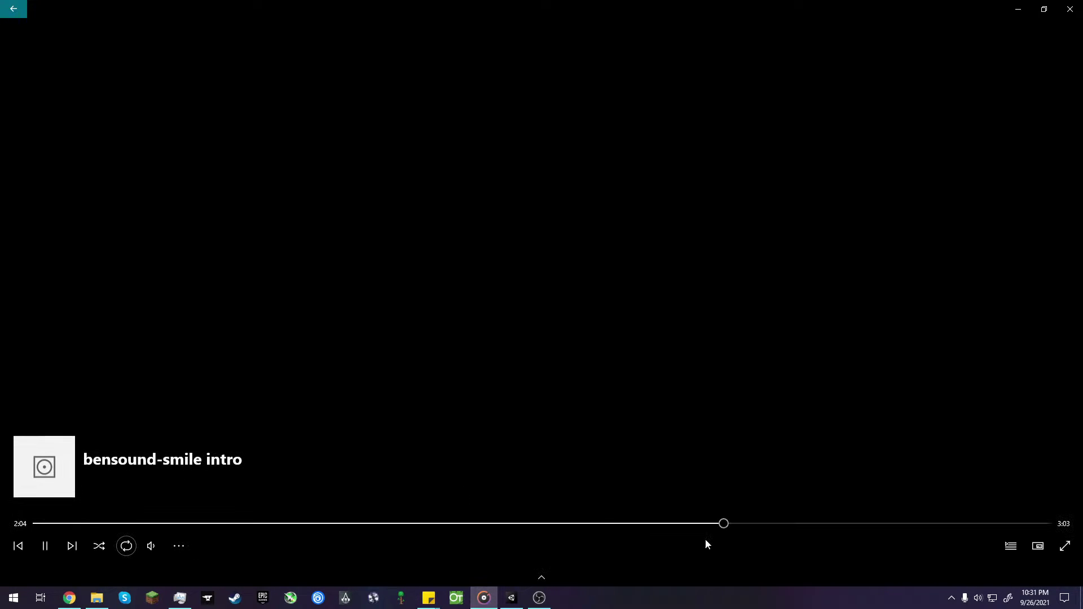
click(76, 546)
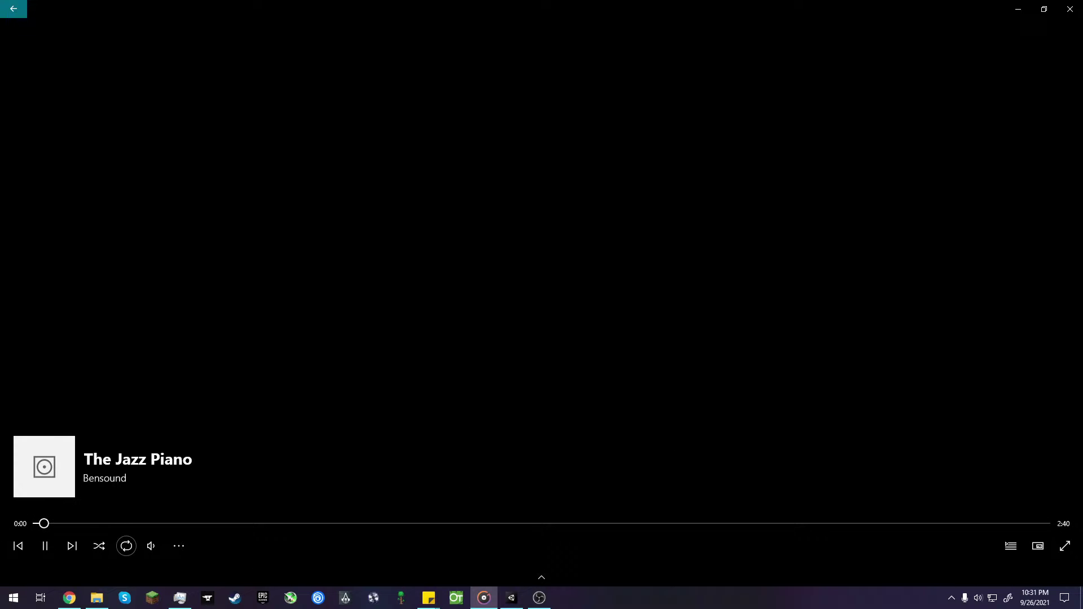
click(67, 544)
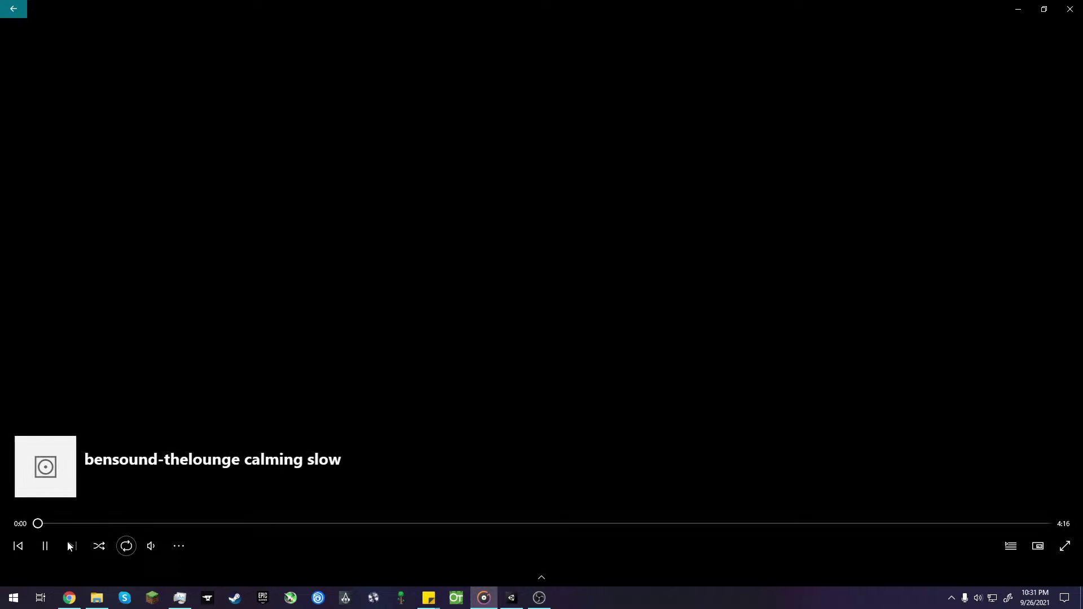
click(68, 545)
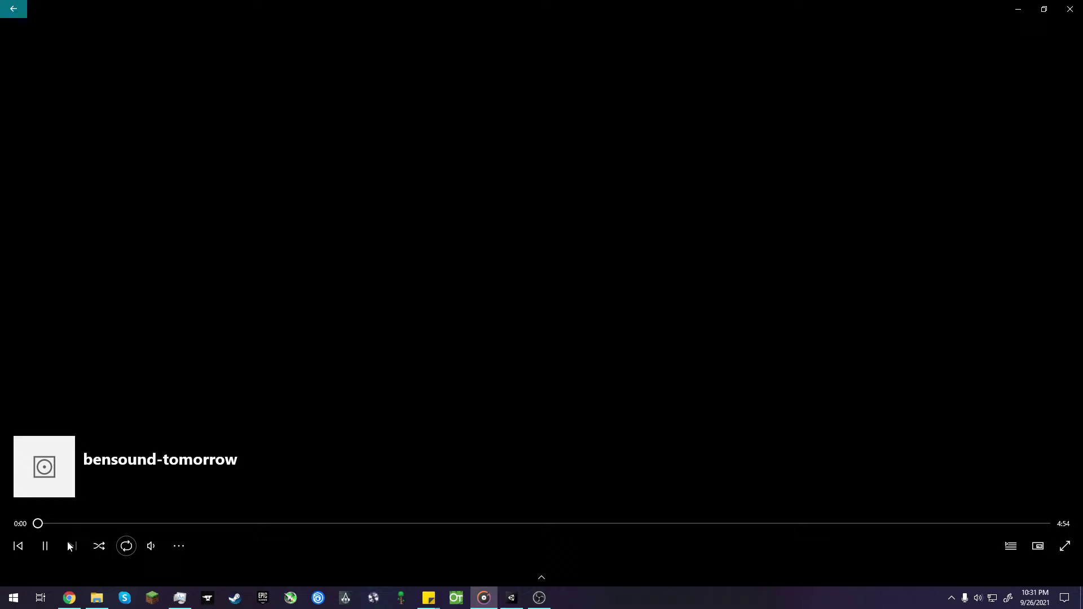
click(67, 545)
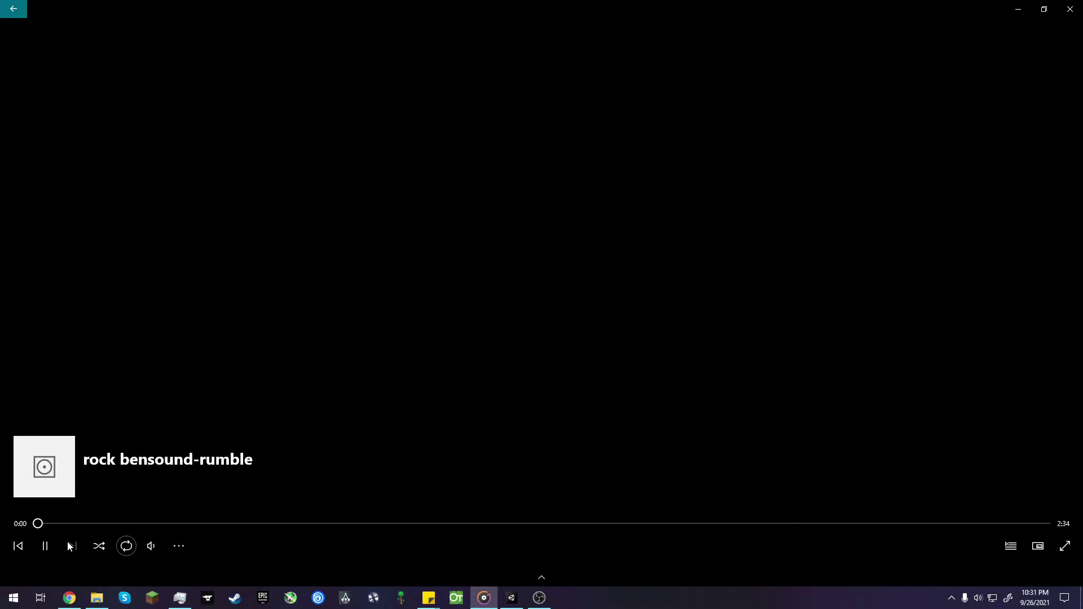
click(68, 544)
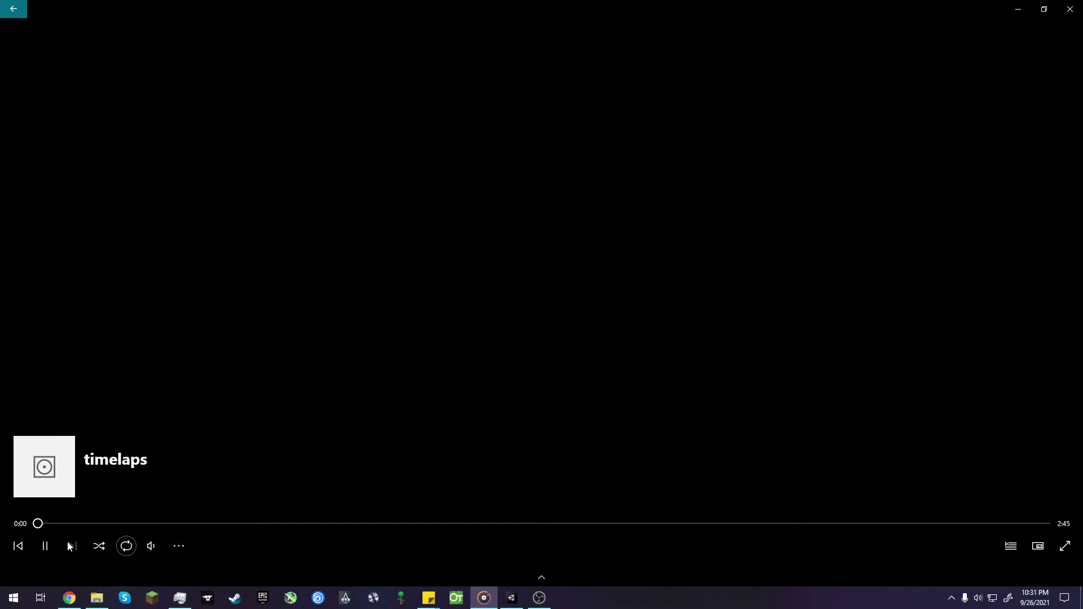
click(69, 545)
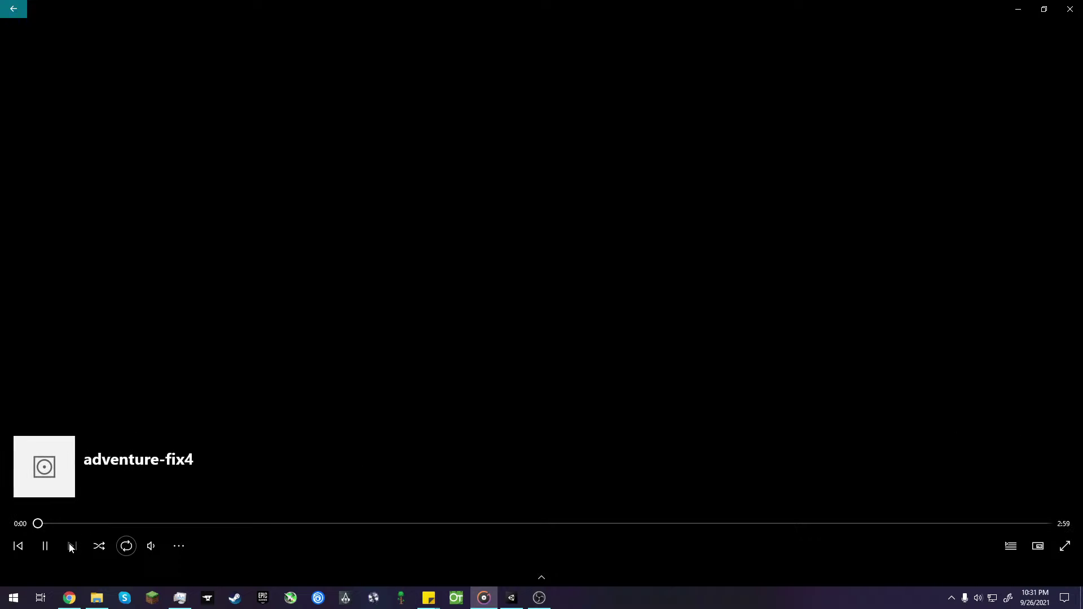
click(69, 545)
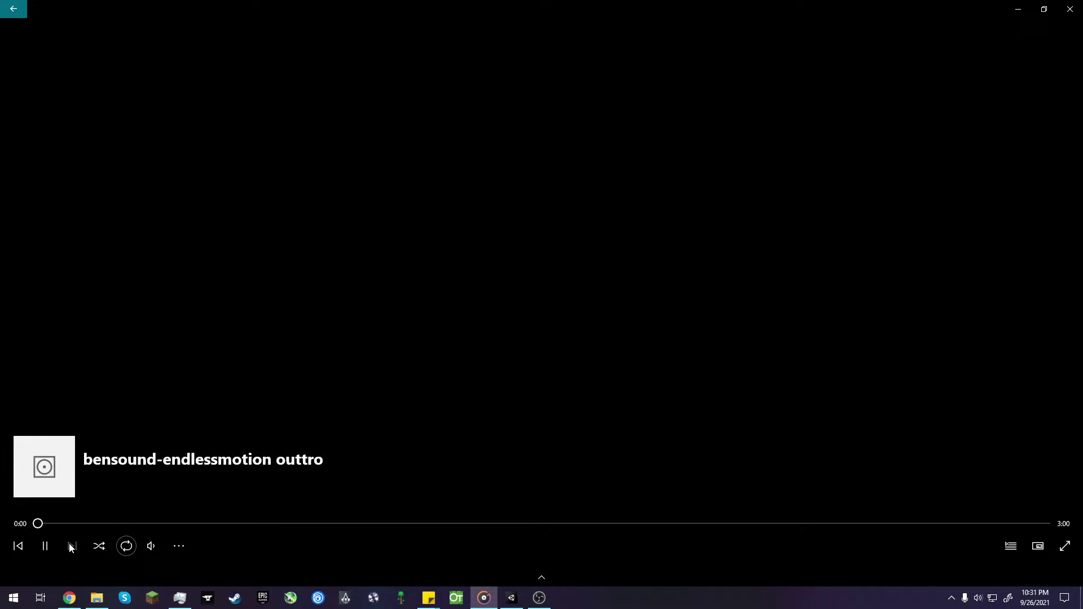
click(68, 546)
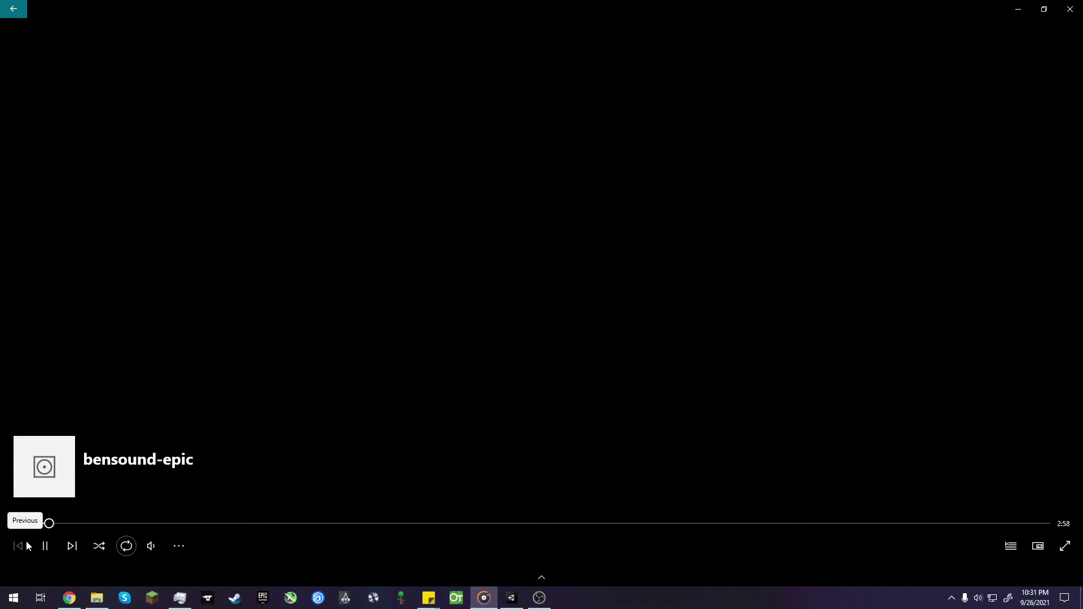
click(26, 541)
click(73, 547)
click(73, 547)
click(73, 547)
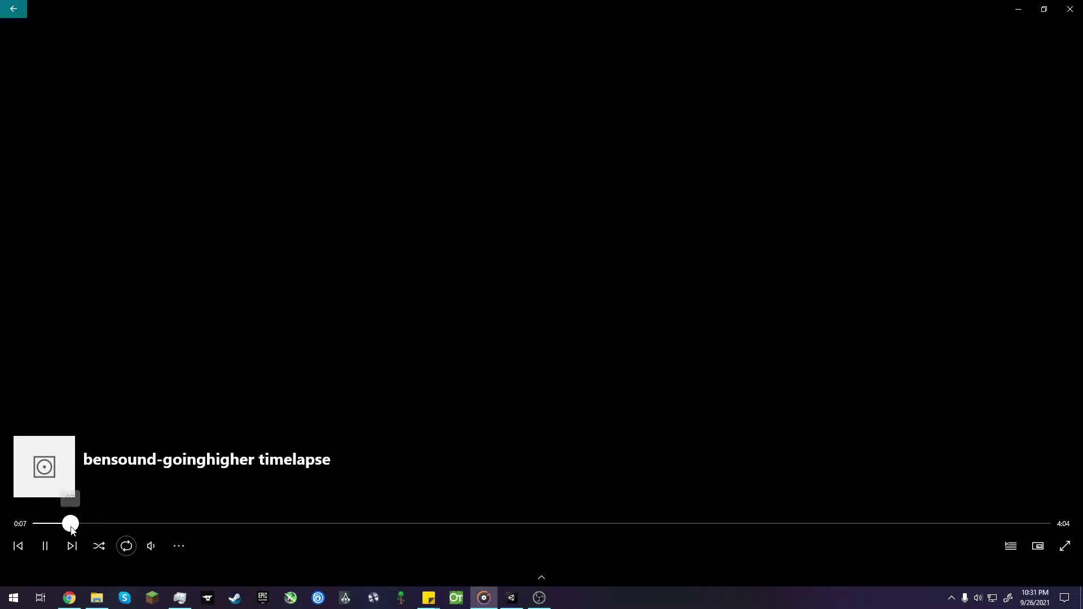
click(120, 525)
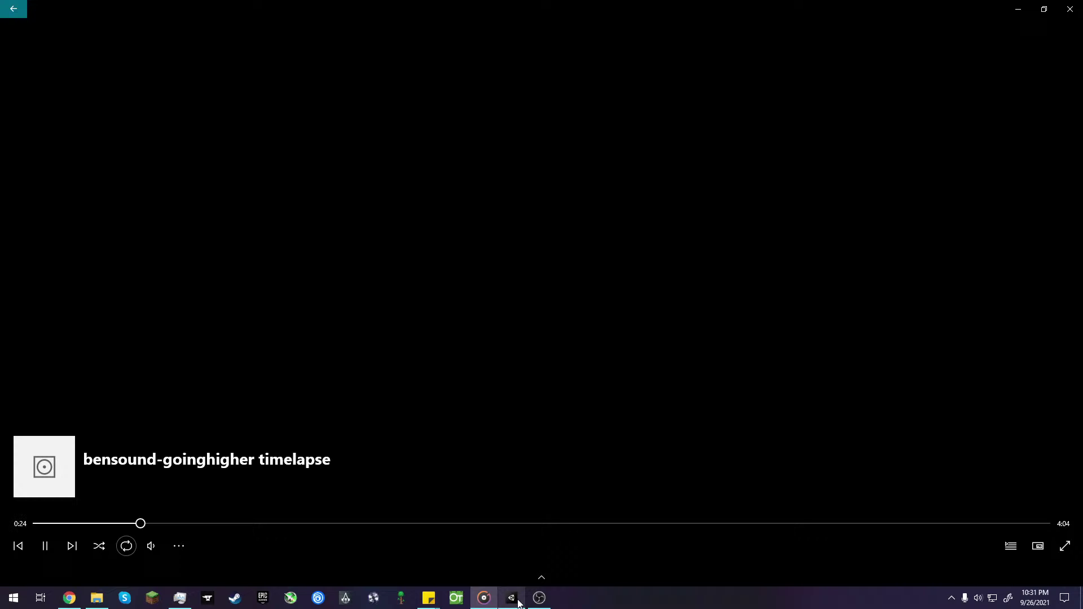
- In Chrome, check the livestream in YouTube Studio and put the "How to make a Video Game in Unity - BASICS (E01)" video in picture-in-picture
mouse_move(518, 603)
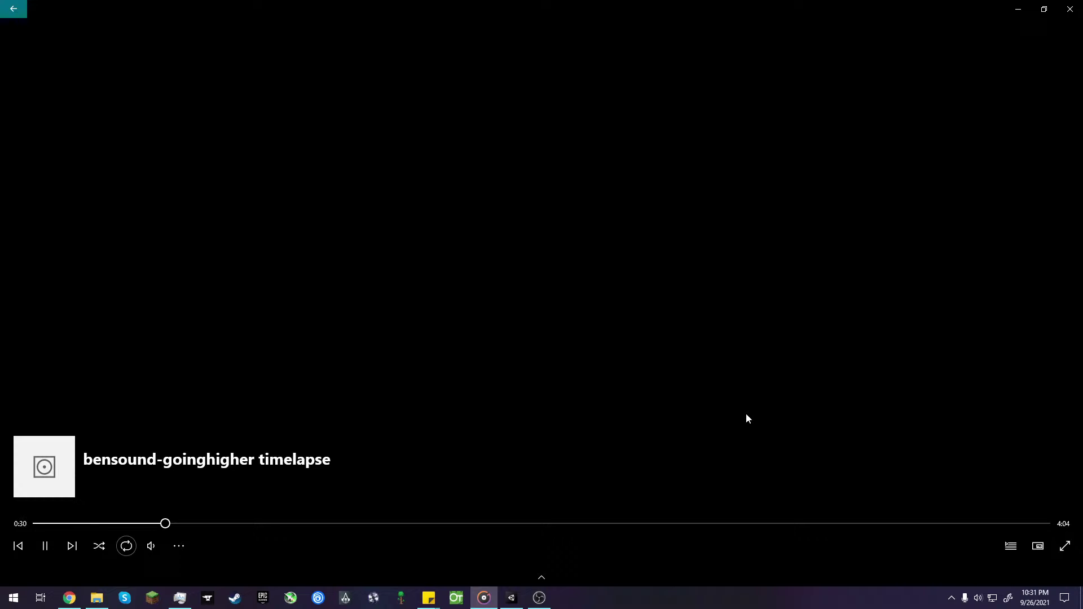
click(511, 598)
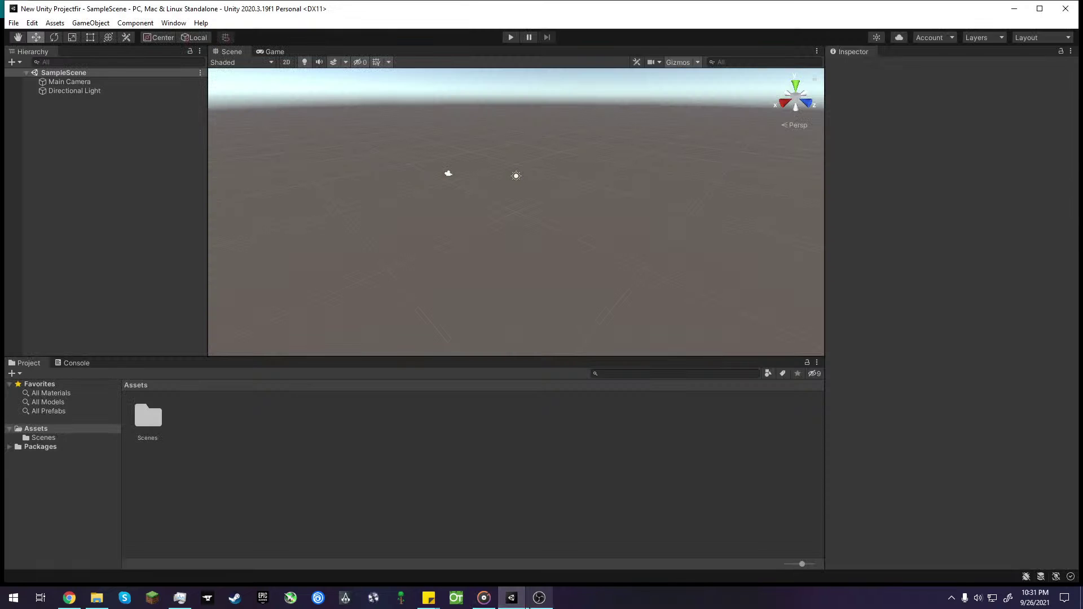
click(69, 598)
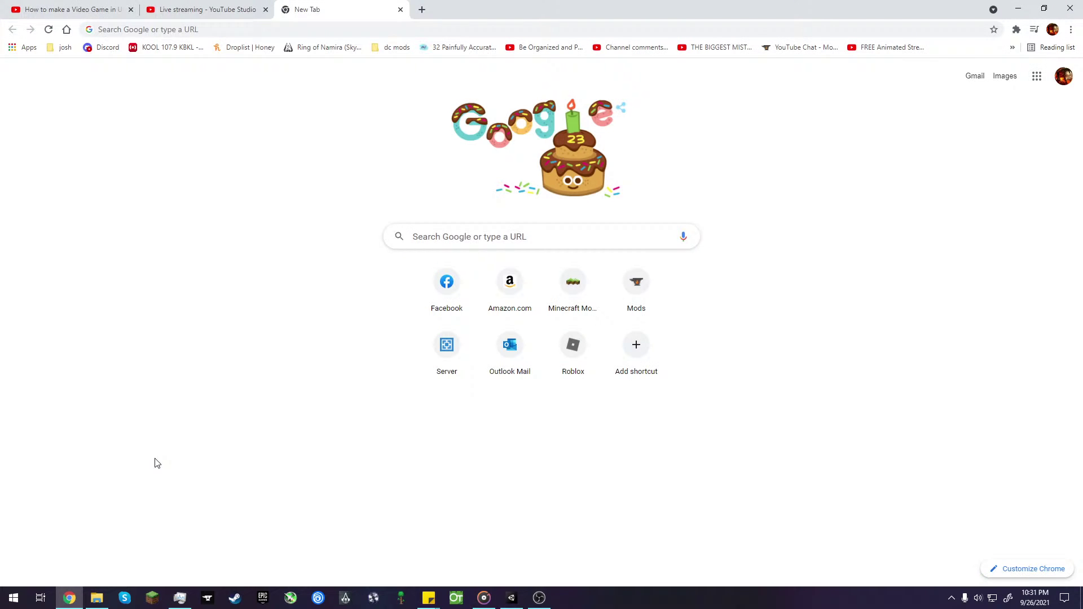
click(1, 5)
click(237, 8)
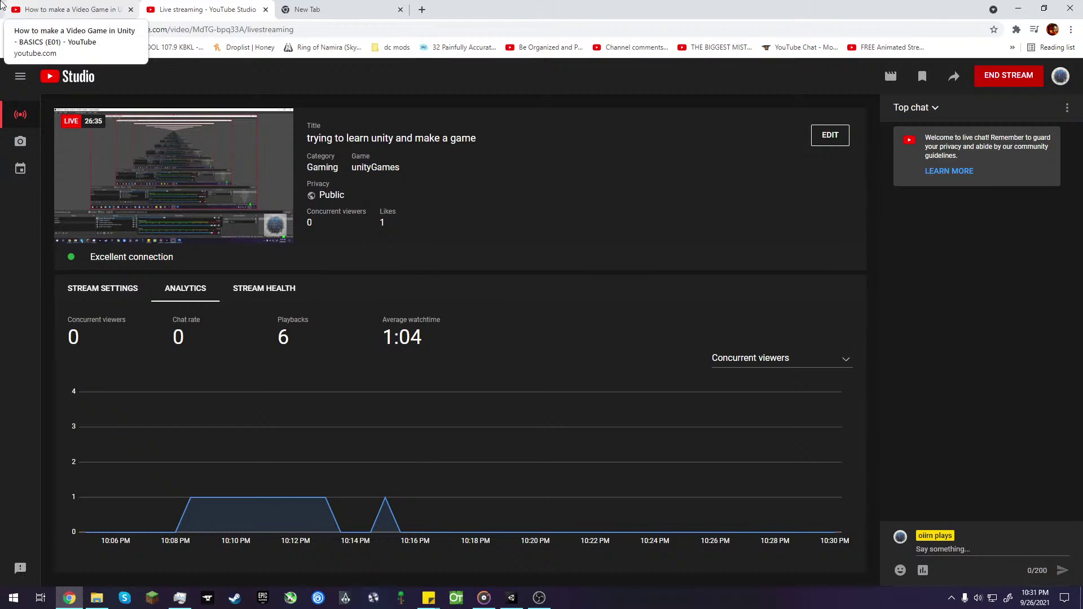
click(1, 4)
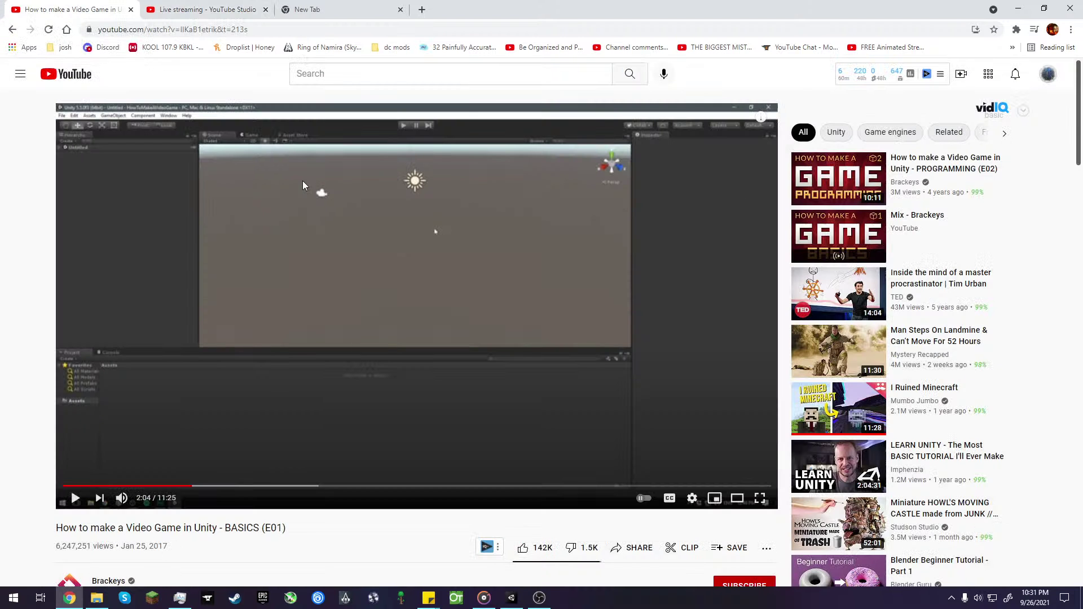
click(1019, 30)
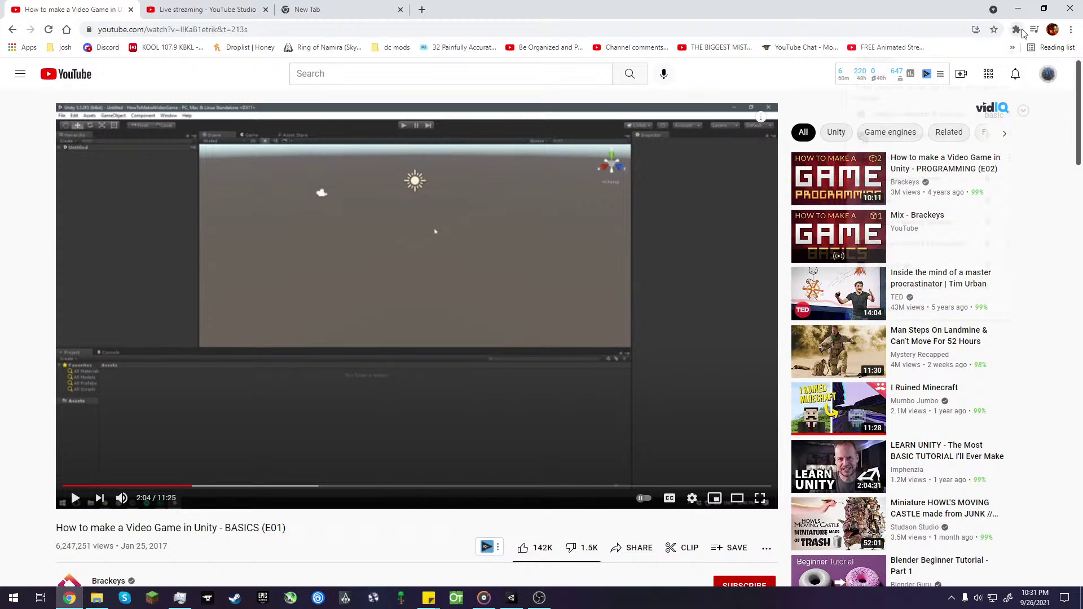
click(828, 279)
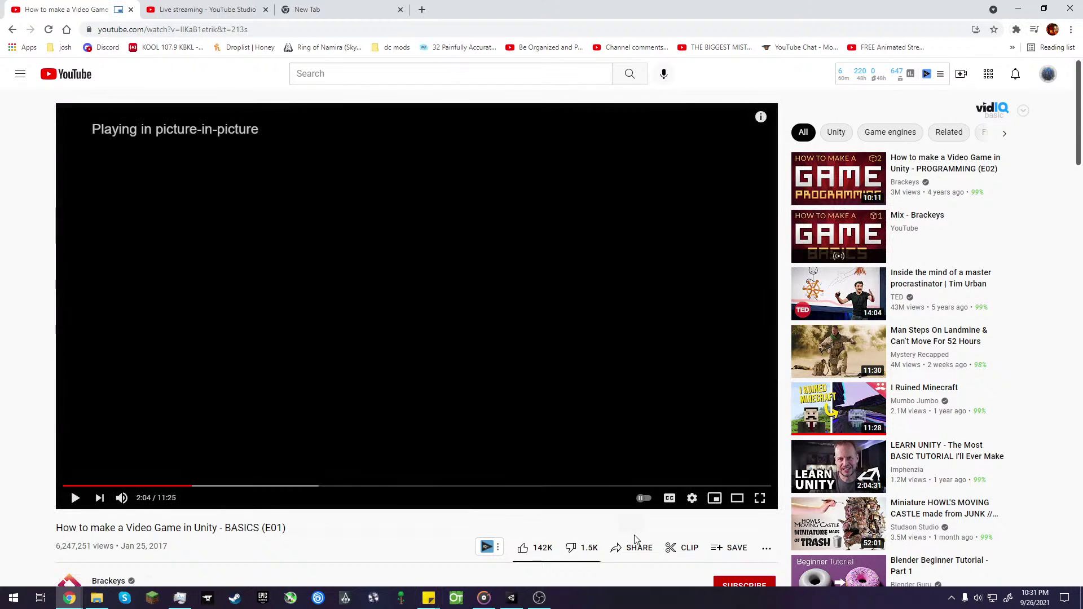
- Maximize the Unity window and place the floating tutorial video over it in the lower-right corner of the desktop
click(511, 598)
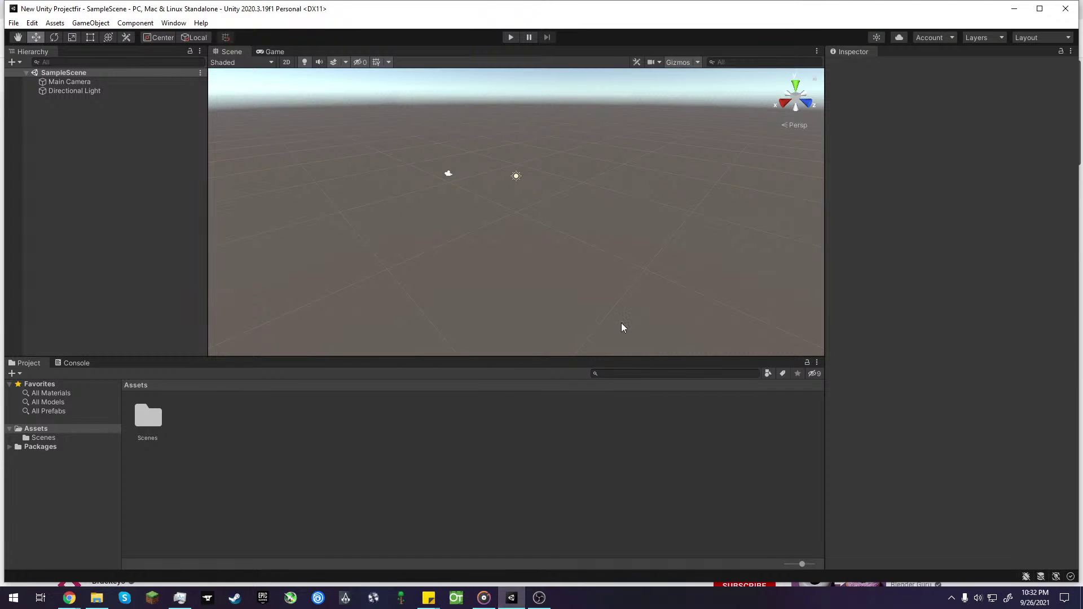
click(1040, 8)
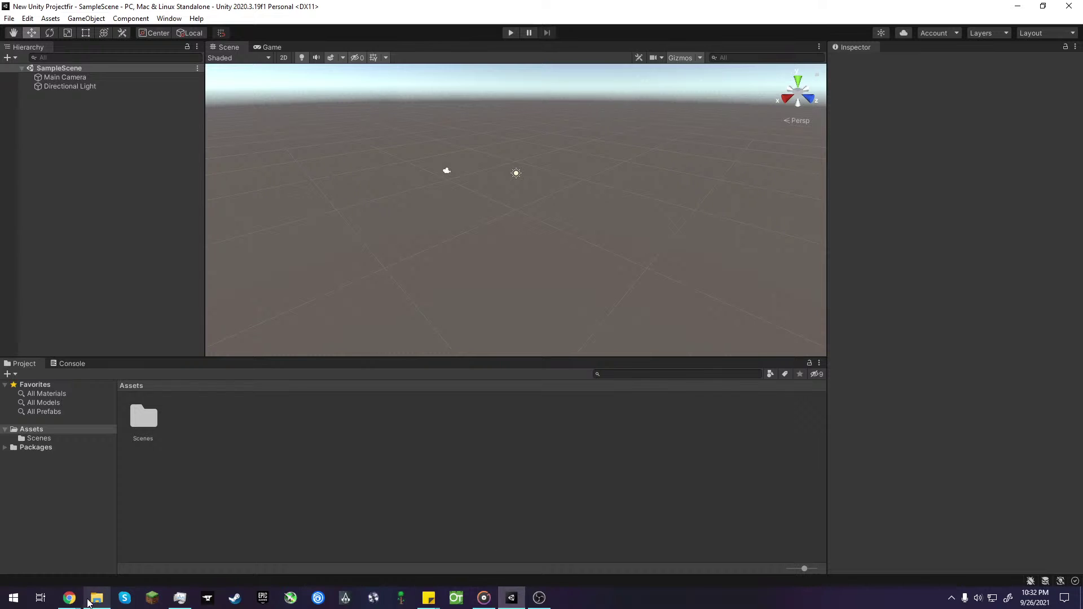
click(194, 554)
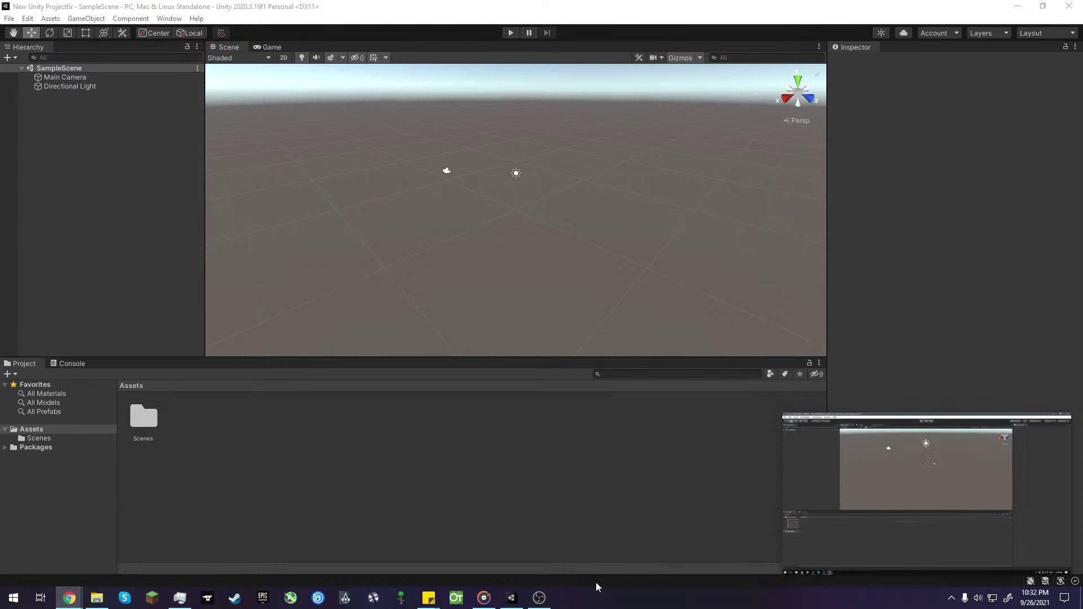
drag(946, 510, 948, 543)
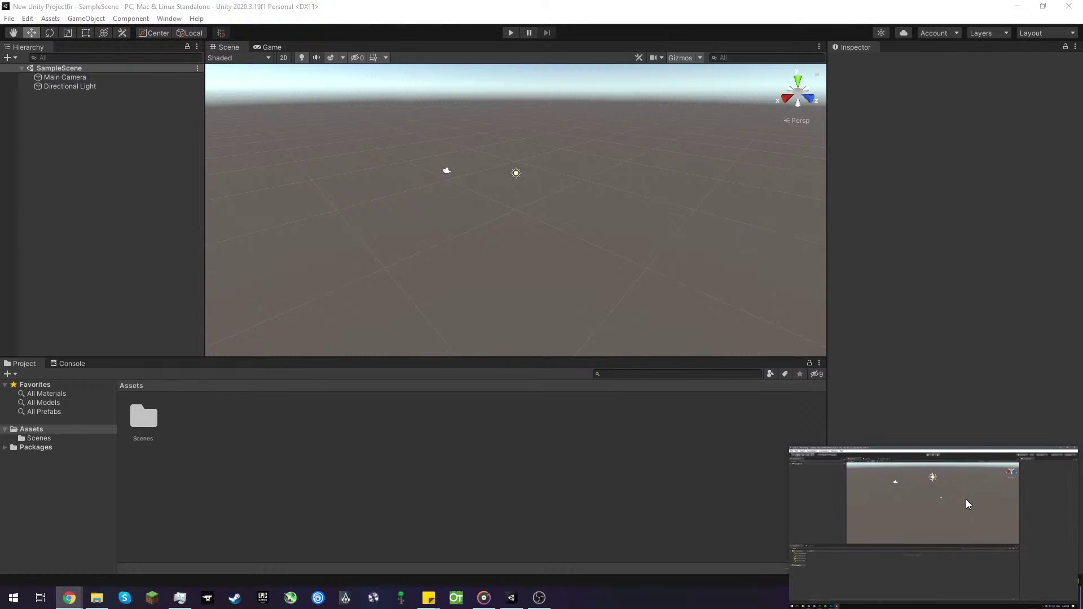
drag(968, 498, 971, 499)
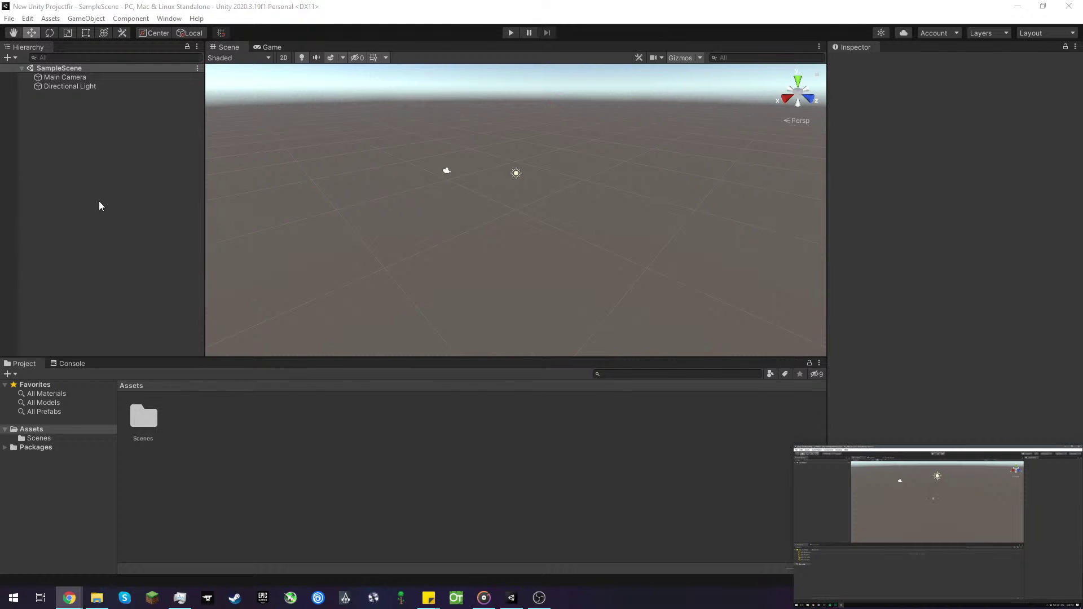
- Play the tutorial video and practise panning and rotating the Scene view around the camera and light
mouse_move(924, 600)
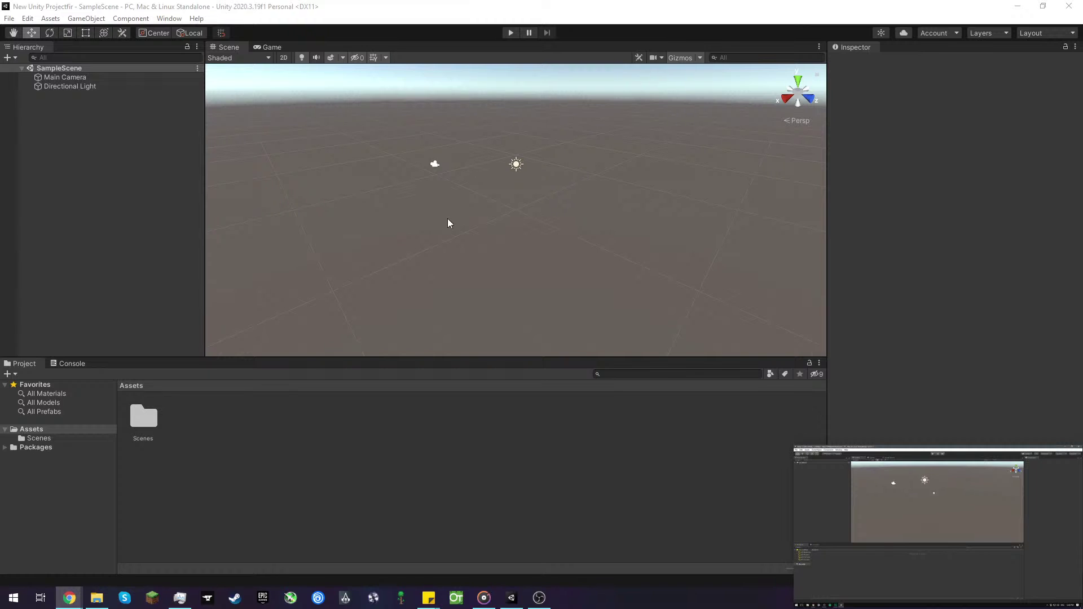
mouse_move(449, 221)
middle_down()
mouse_move(463, 289)
mouse_move(380, 264)
mouse_move(448, 242)
middle_up()
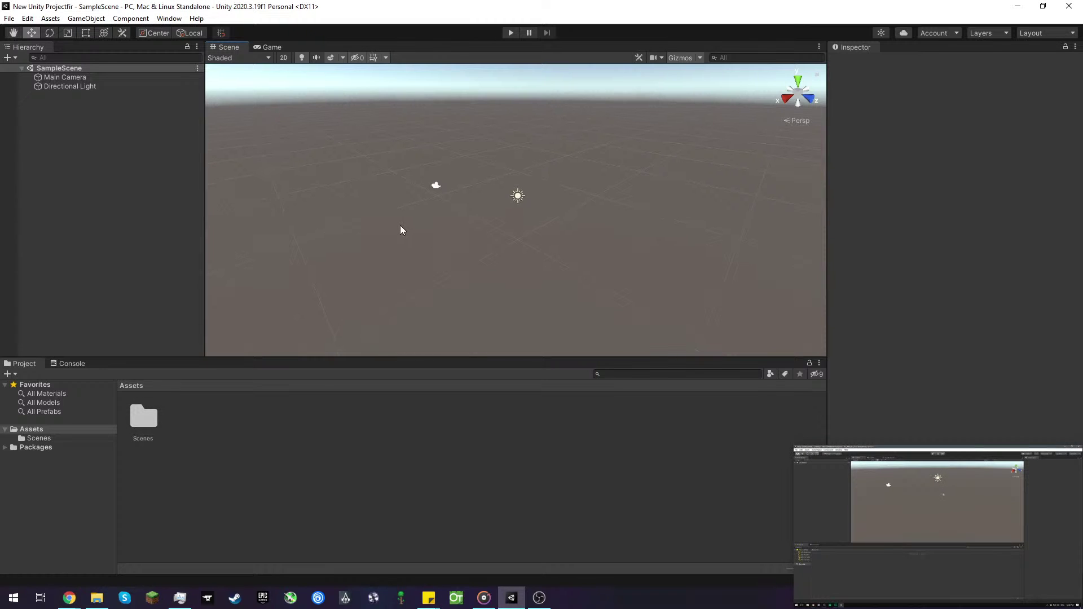
right_drag(451, 219, 408, 210)
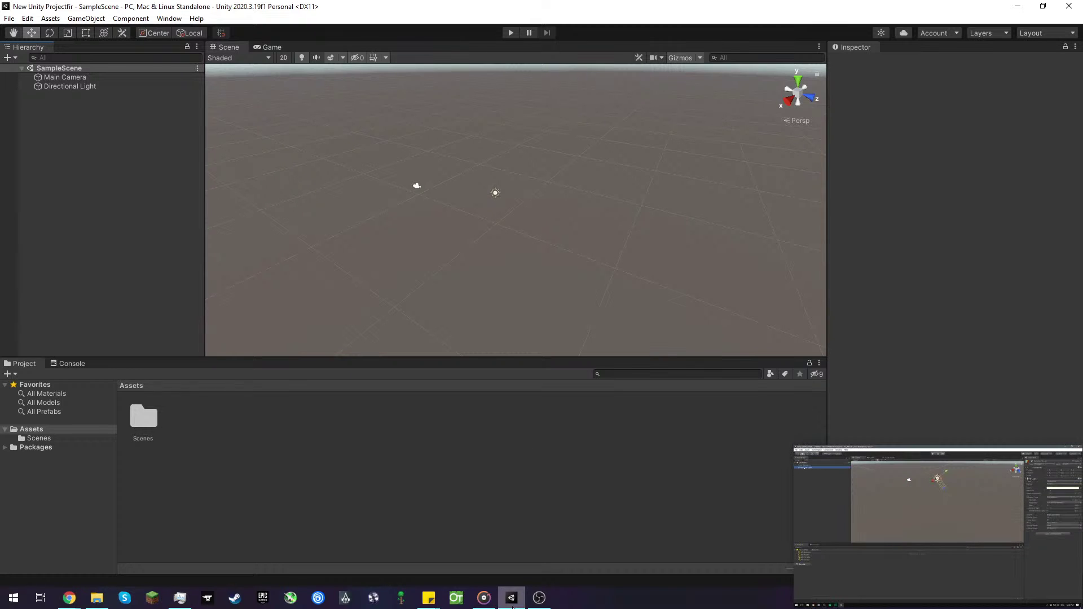
- Check OBS briefly, examine the Main Camera's components in Unity's Inspector, and clear the selection
click(540, 598)
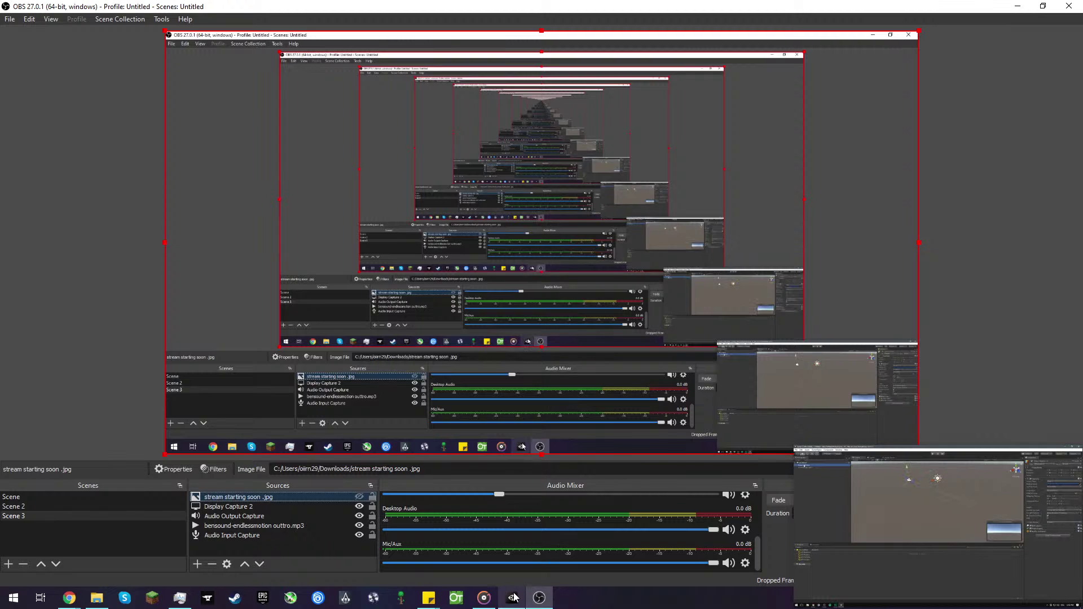
click(512, 598)
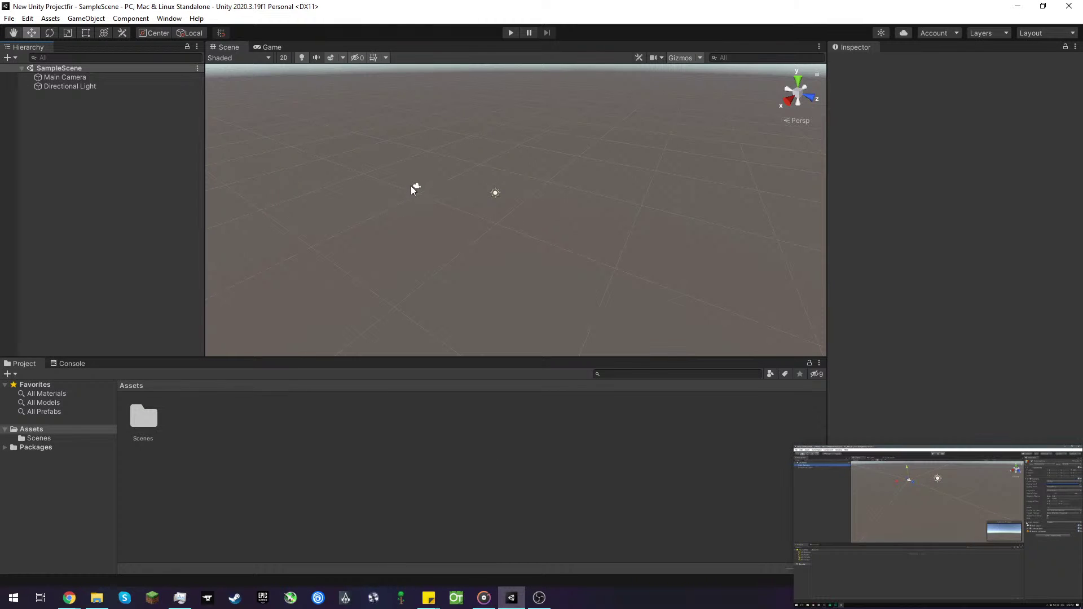
click(49, 79)
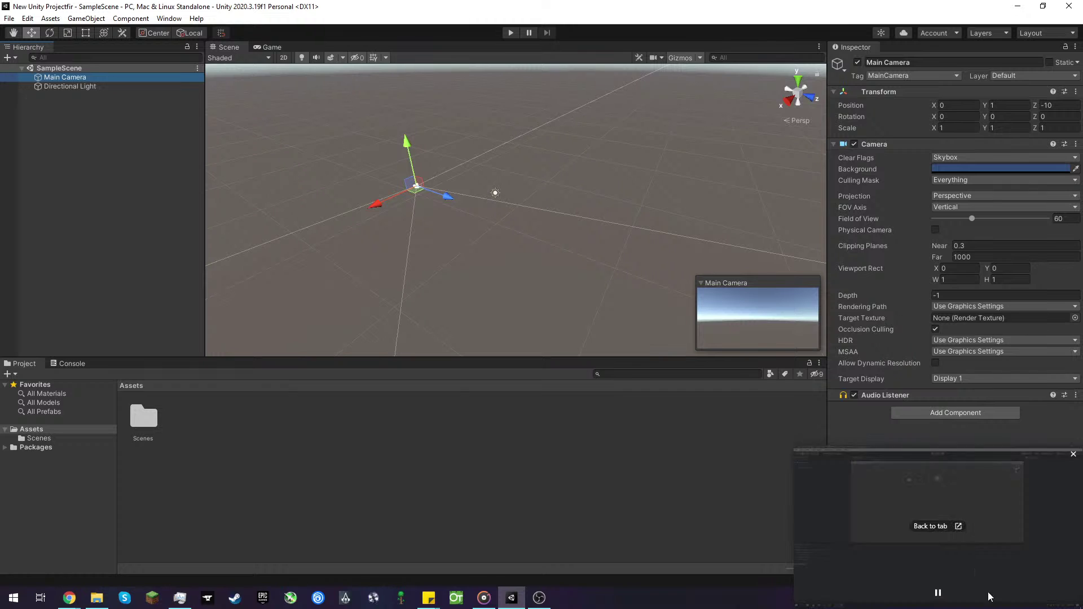
click(217, 439)
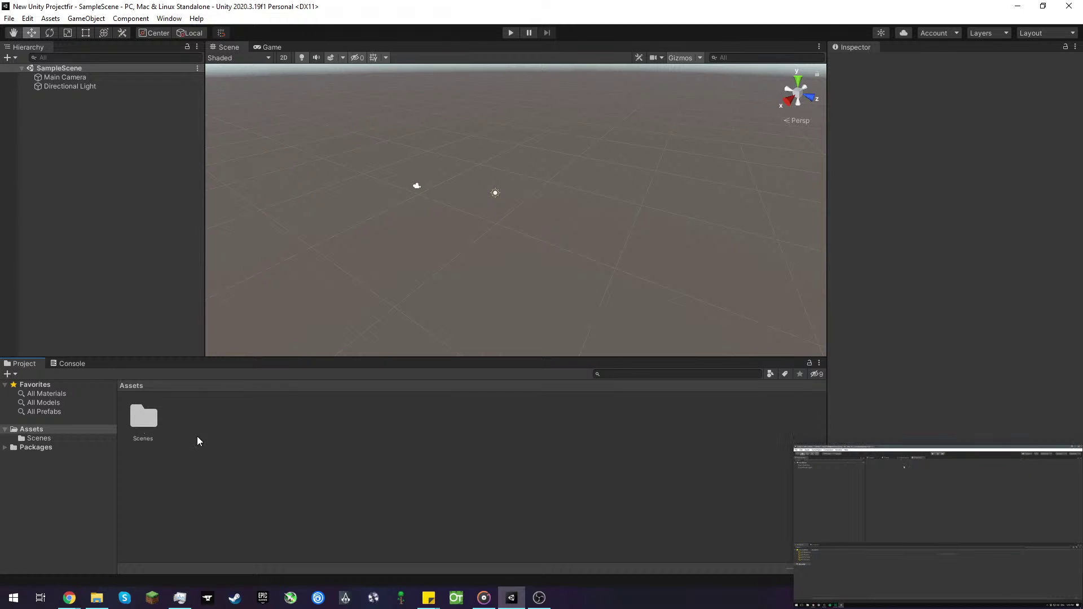
- Look through the All Materials, All Models and All Prefabs favorites and return to the project's Assets folder
click(43, 393)
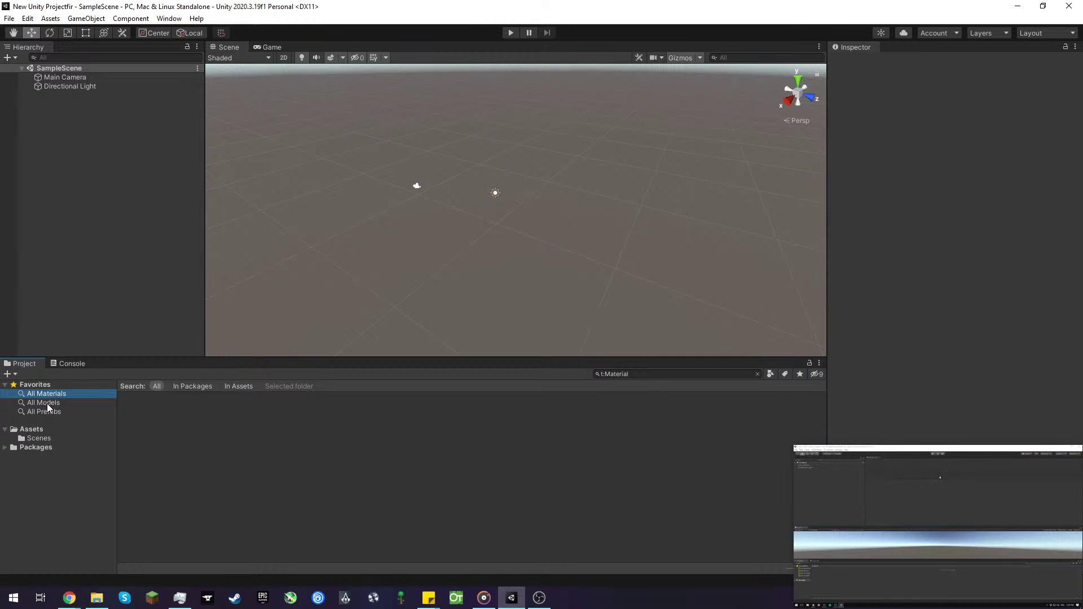
click(47, 404)
click(49, 411)
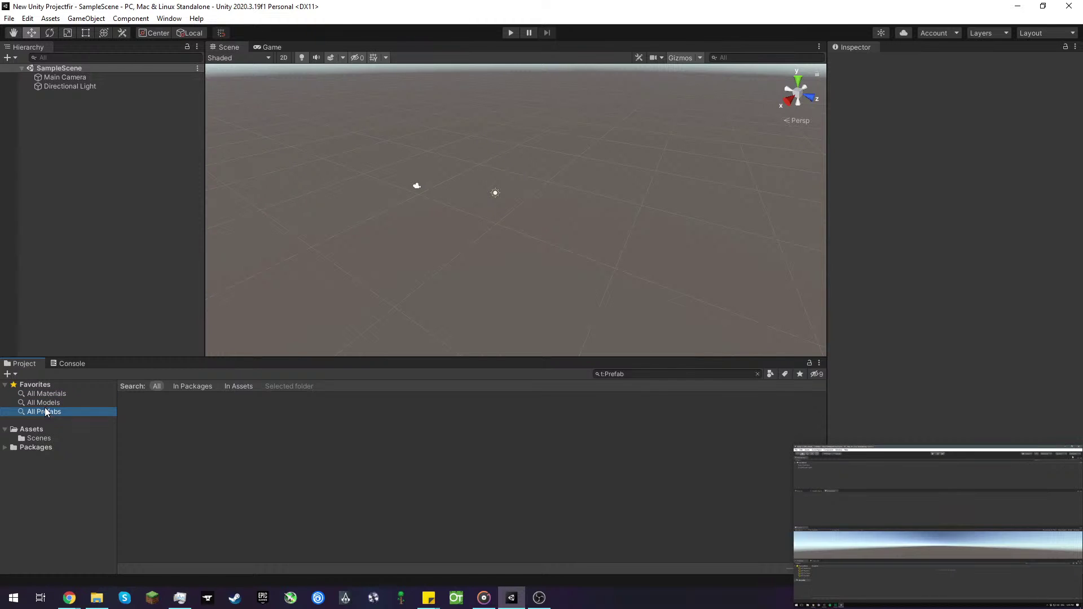
click(44, 402)
click(42, 393)
click(43, 385)
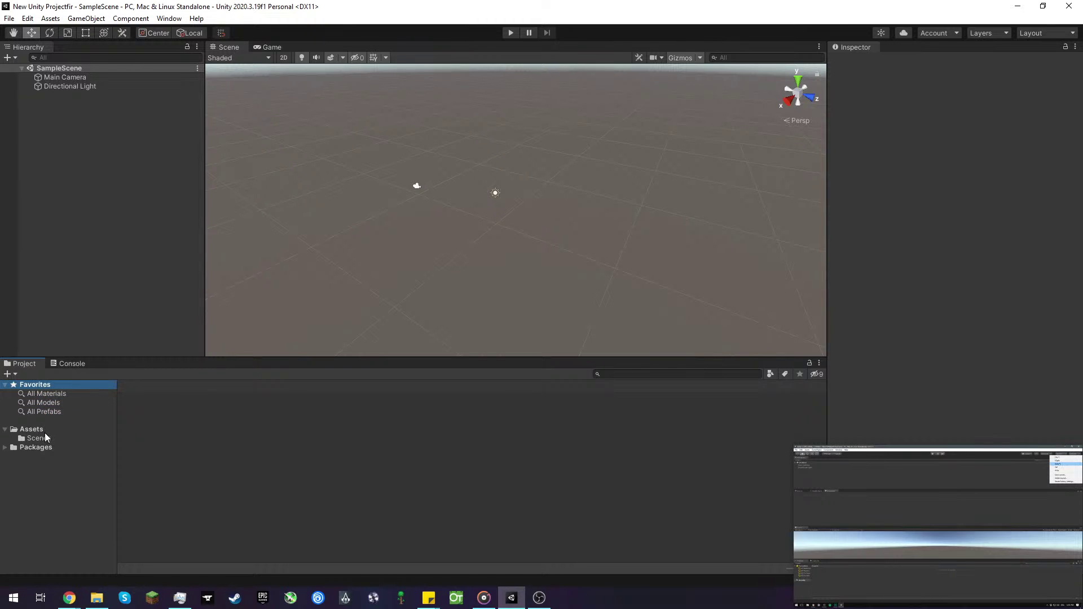
click(45, 431)
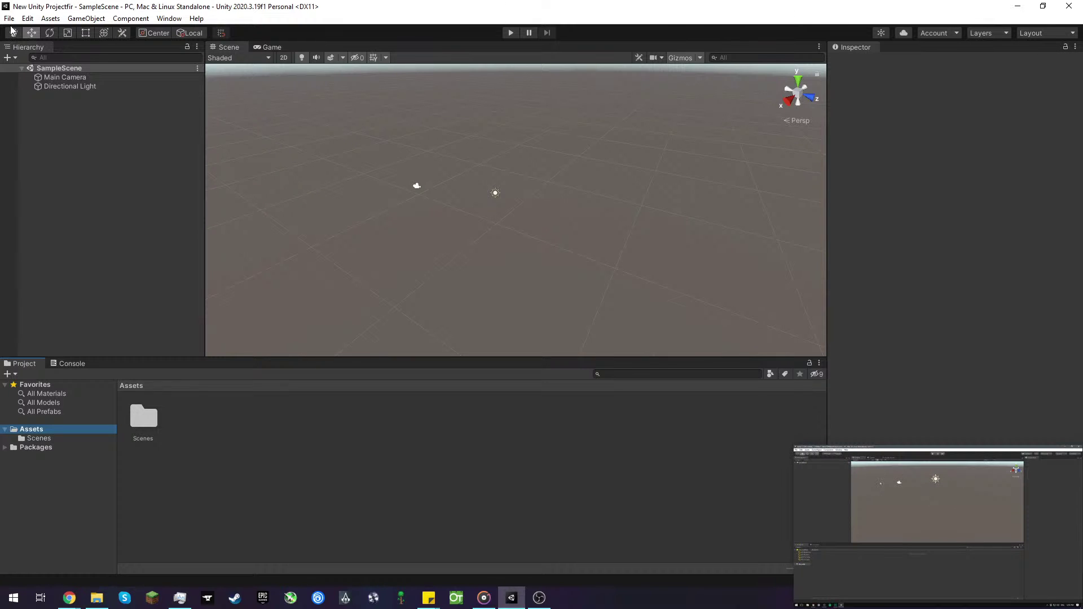
click(170, 19)
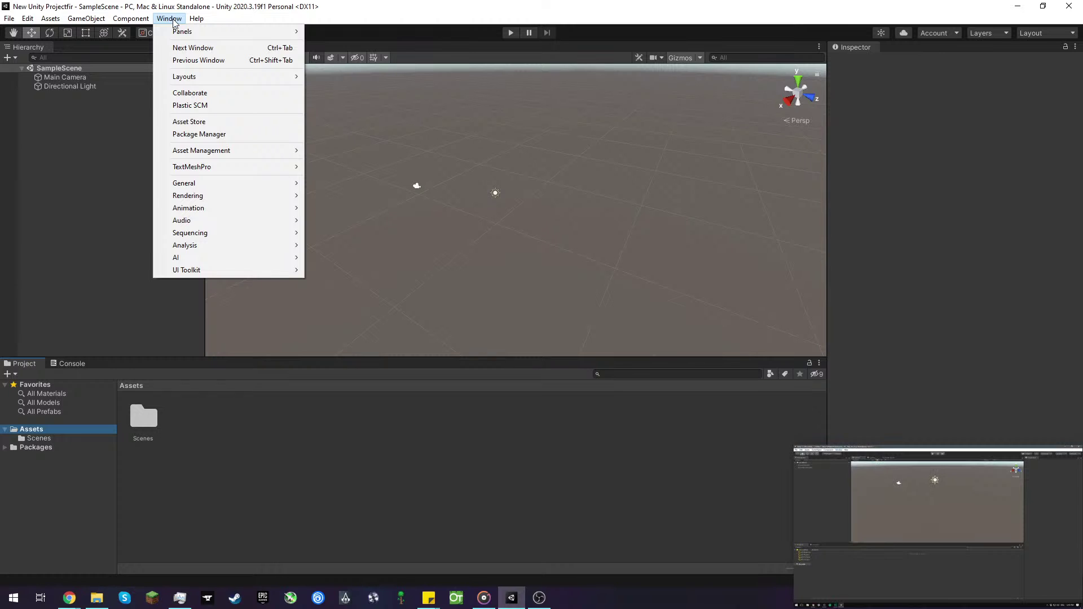
click(171, 19)
click(110, 206)
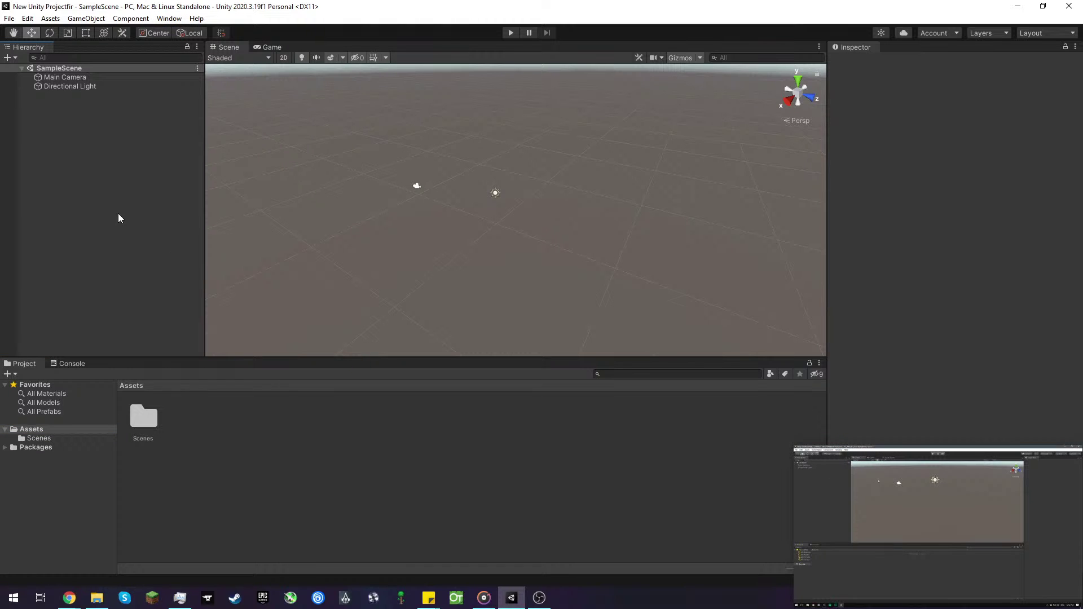
- Add a 3D cube with its default name to SampleScene and pause the floating tutorial video
mouse_move(404, 265)
right_down()
mouse_move(499, 244)
mouse_move(330, 235)
mouse_move(396, 248)
right_up()
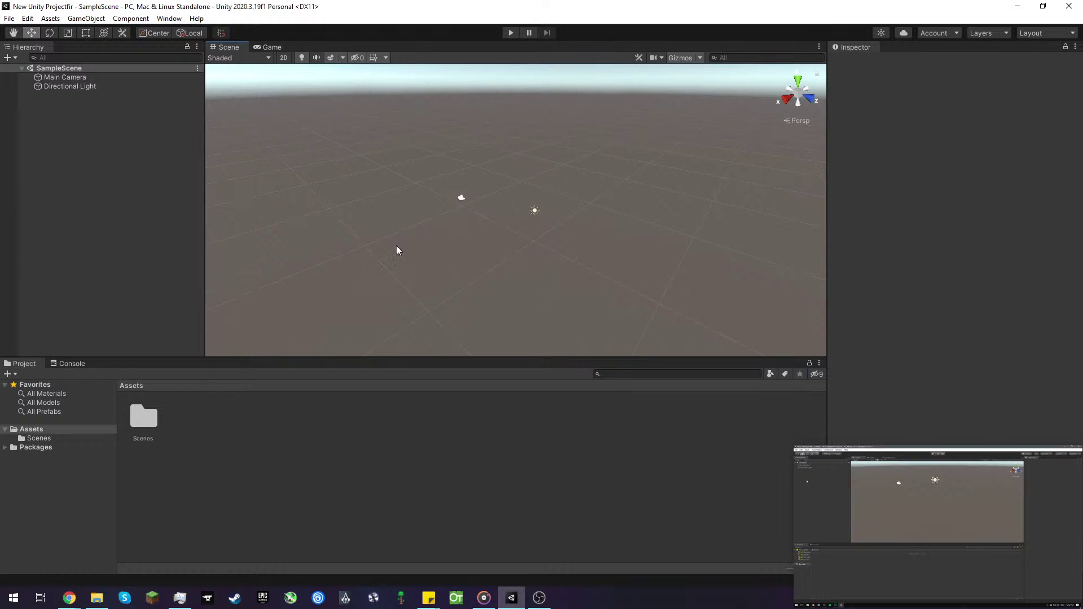
right_click(112, 198)
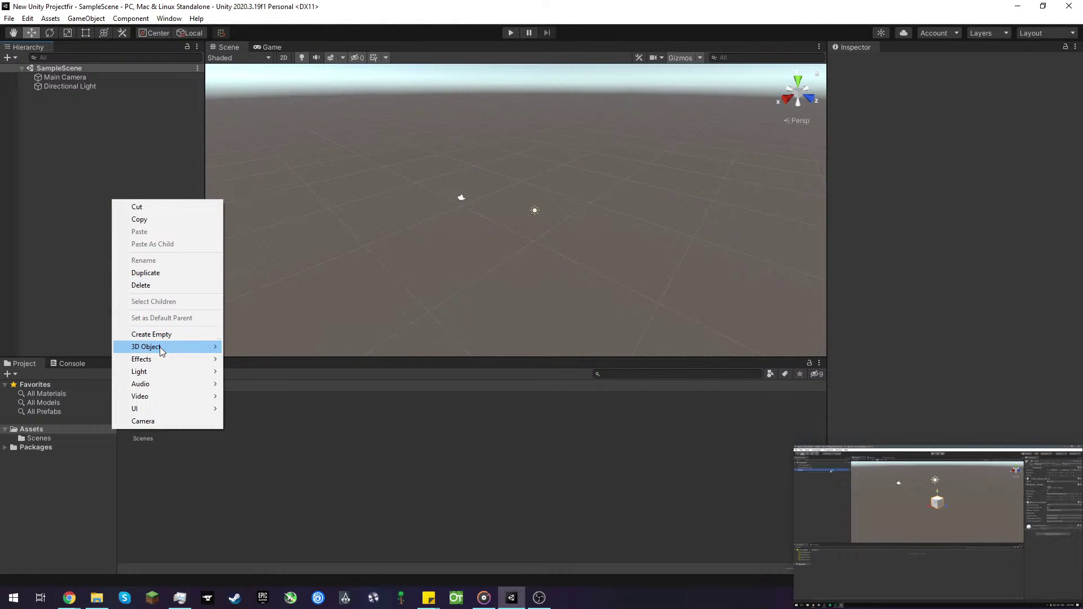
mouse_move(161, 347)
click(304, 352)
mouse_move(941, 552)
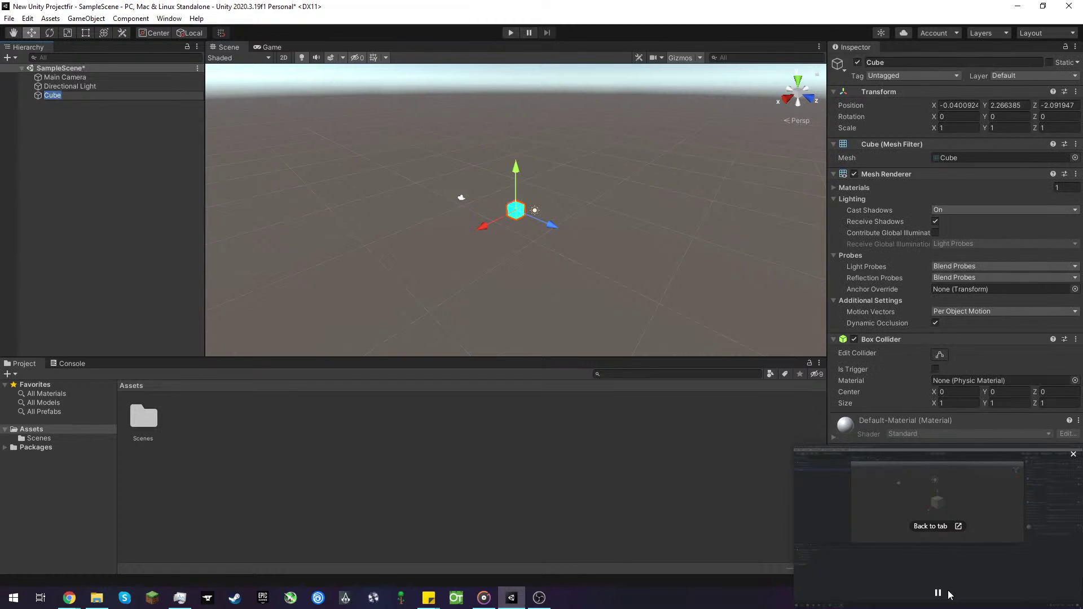
key(Return)
- Frame the cube in the Scene view, practise zooming, orbiting and panning around it, and try out its Contribute Global Illumination option
key(f)
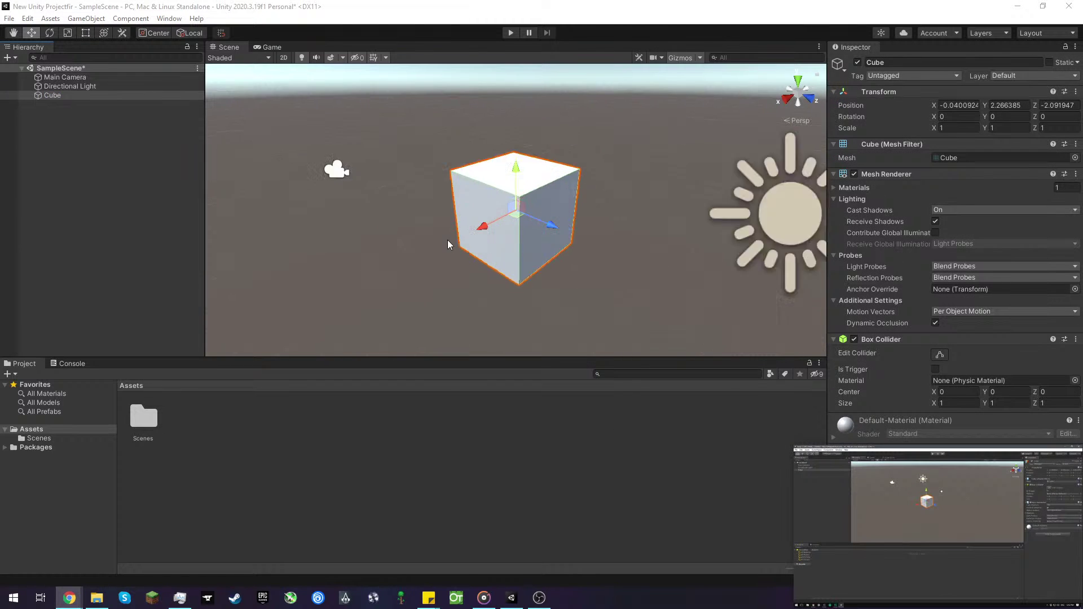
scroll(448, 240, up, 5)
scroll(448, 240, down, 4)
right_drag(635, 245, 637, 244)
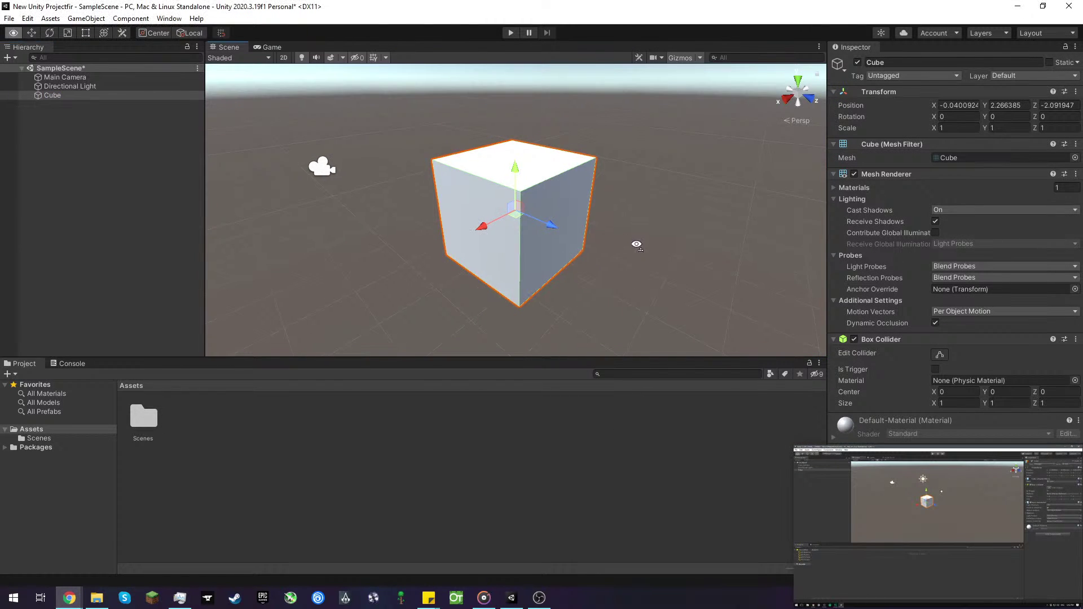
scroll(620, 249, down, 5)
scroll(605, 250, up, 1)
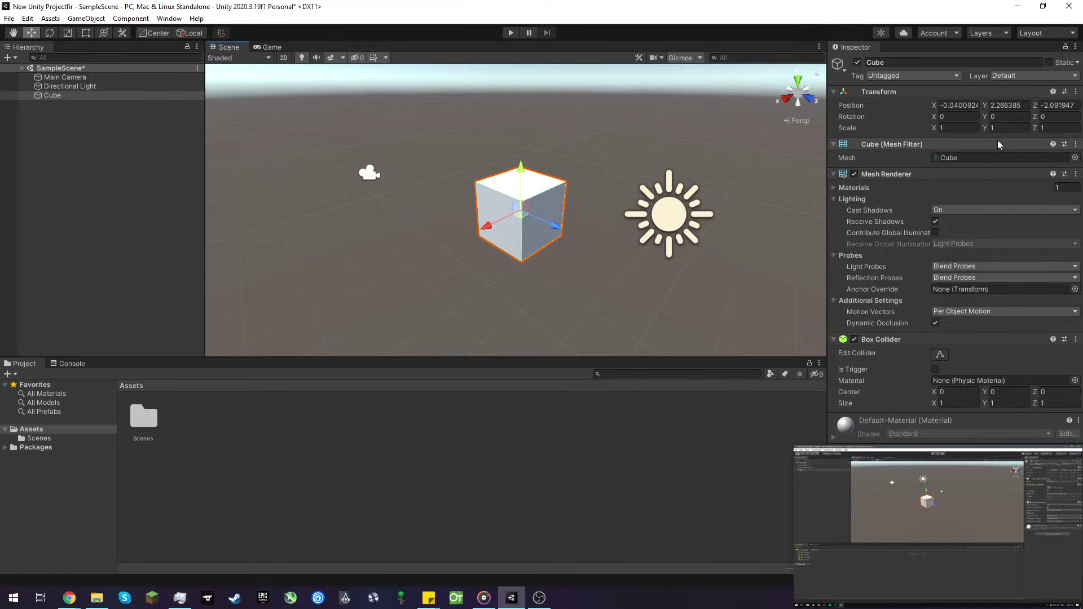
click(1007, 128)
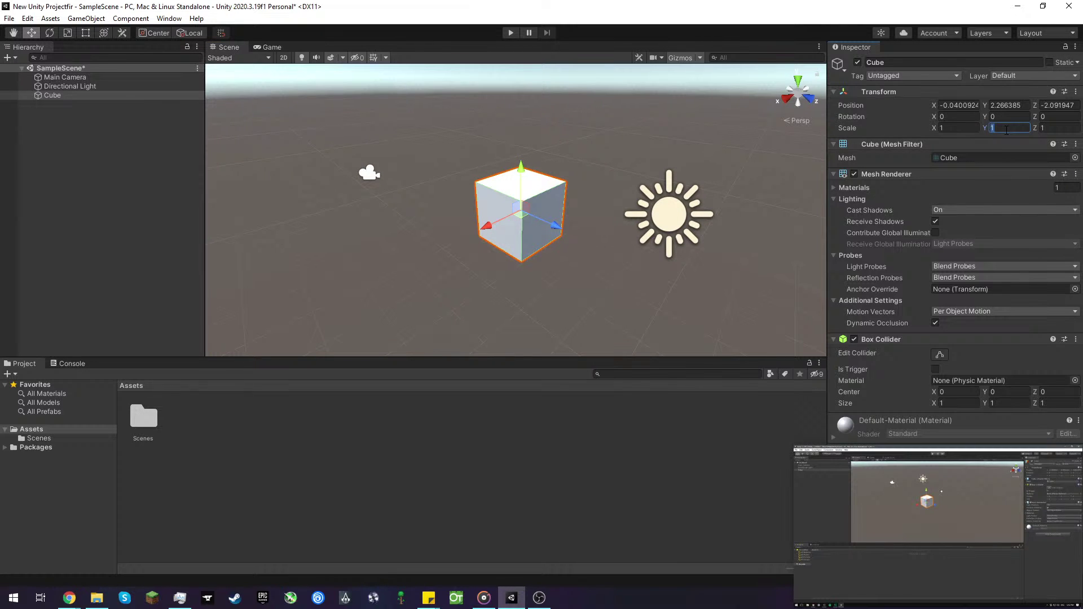
mouse_move(629, 163)
right_down()
mouse_move(609, 169)
mouse_move(638, 152)
mouse_move(630, 142)
right_up()
middle_drag(597, 166, 621, 284)
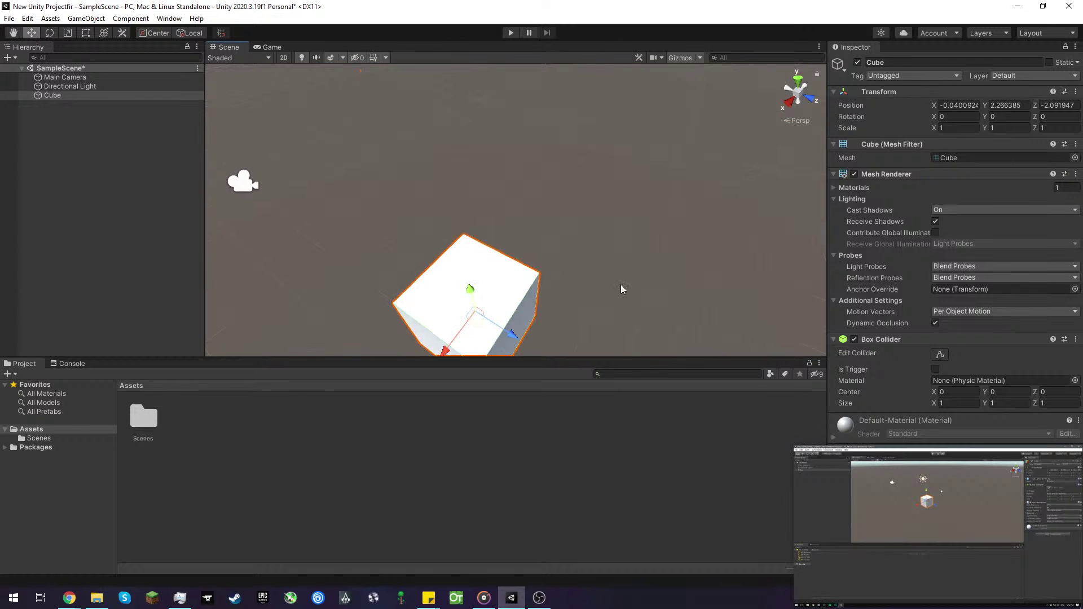
scroll(621, 283, down, 5)
right_drag(617, 290, 672, 213)
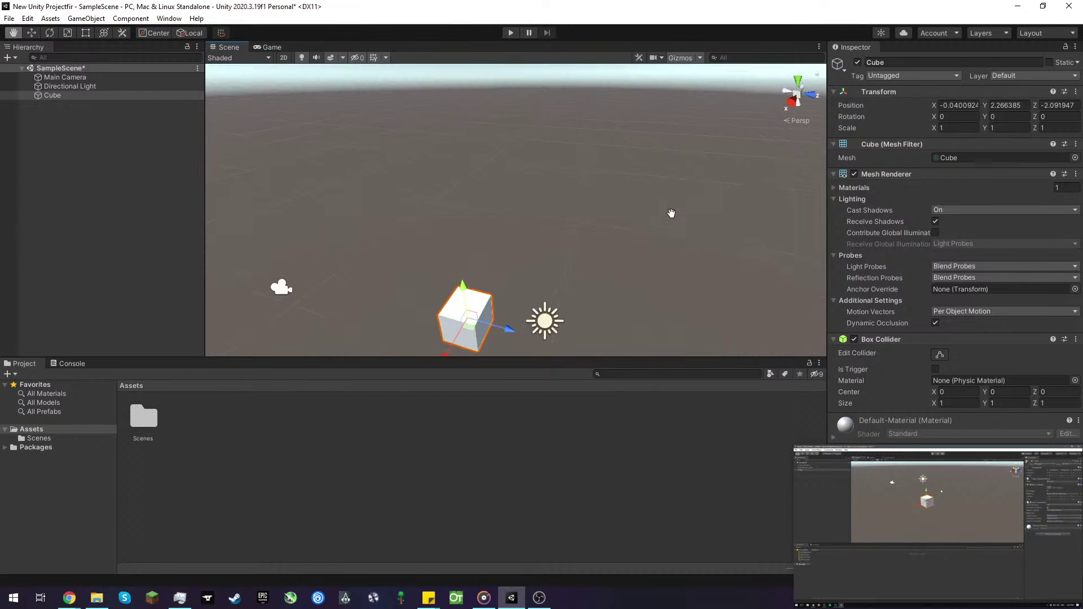
middle_drag(672, 213, 711, 177)
right_drag(729, 169, 730, 220)
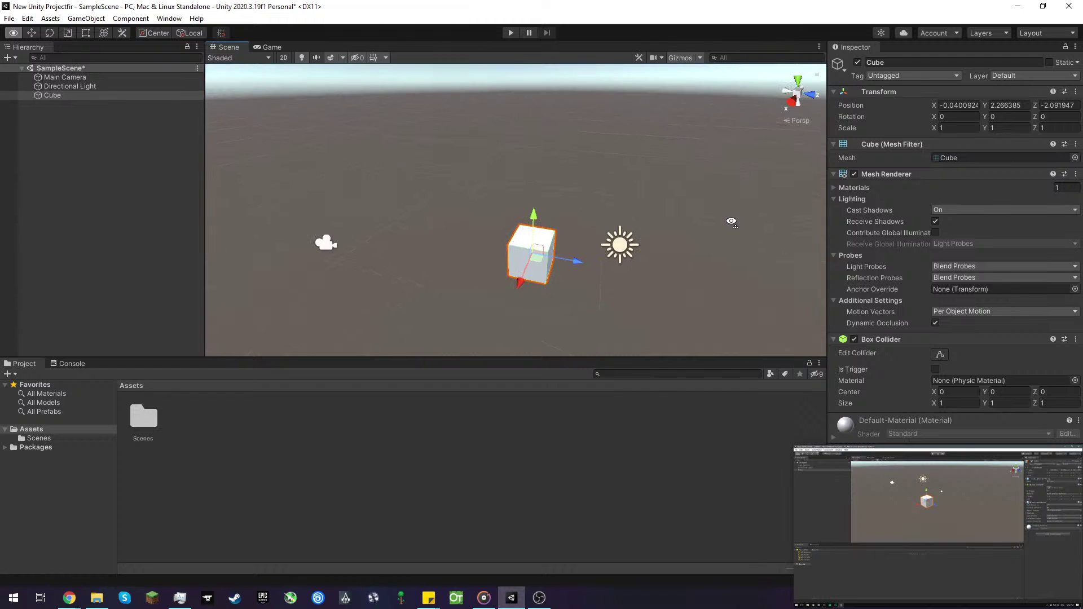
scroll(728, 234, up, 2)
middle_drag(726, 233, 717, 188)
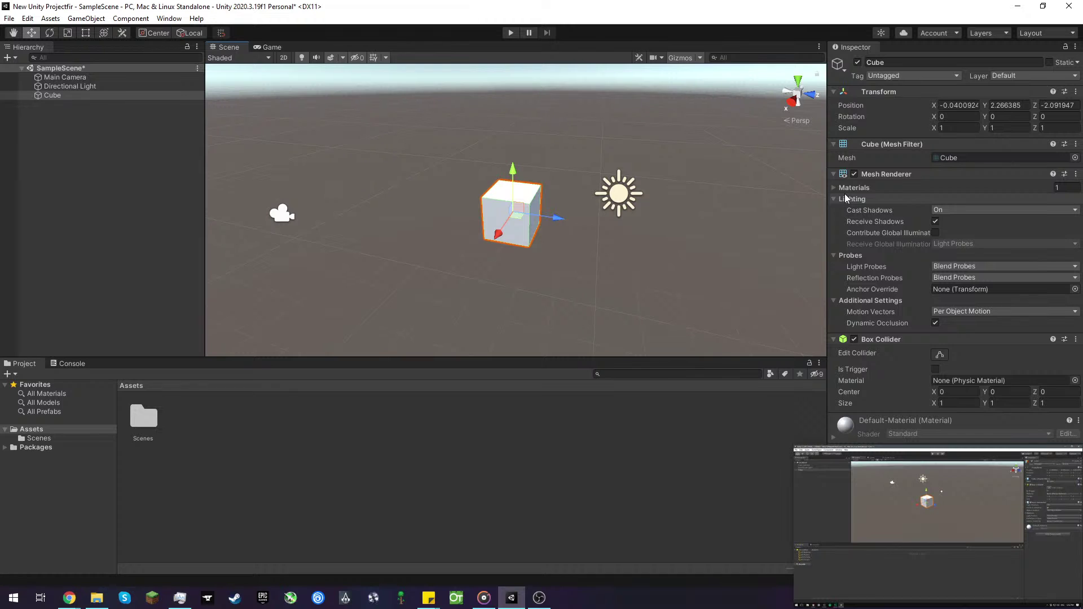
click(937, 234)
click(937, 234)
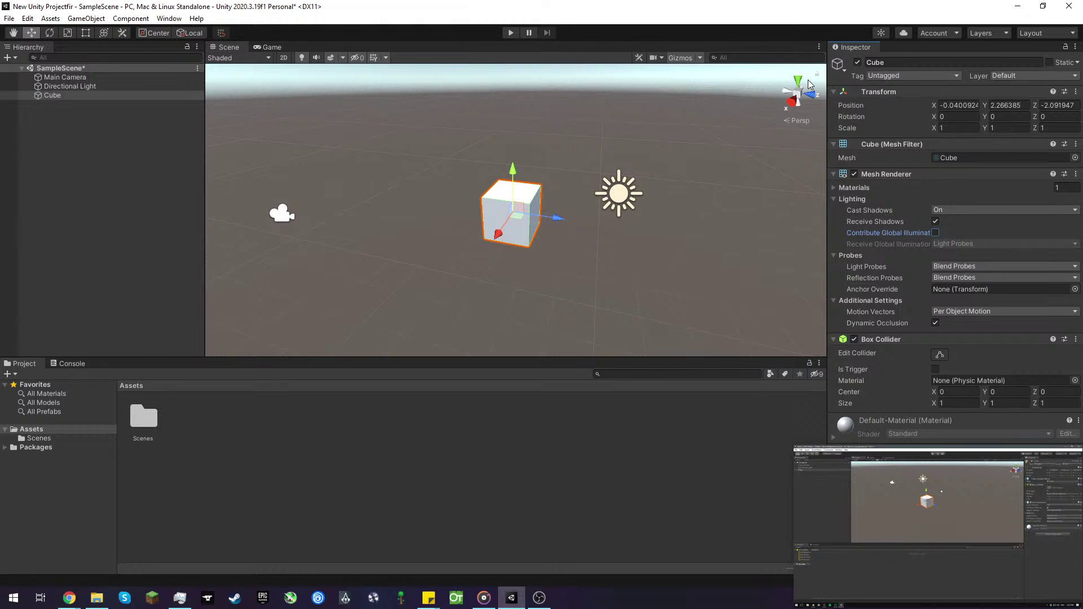
- Flatten and lengthen the cube by setting its scale to 0.1 on Y and 100 on Z
right_drag(720, 121, 762, 147)
click(996, 128)
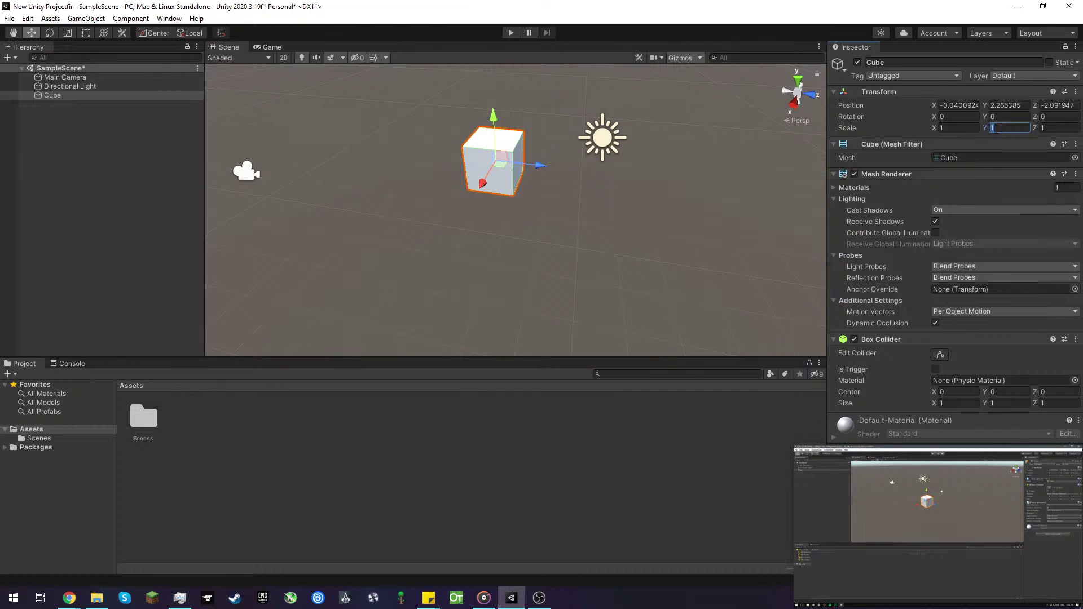
text(0.1)
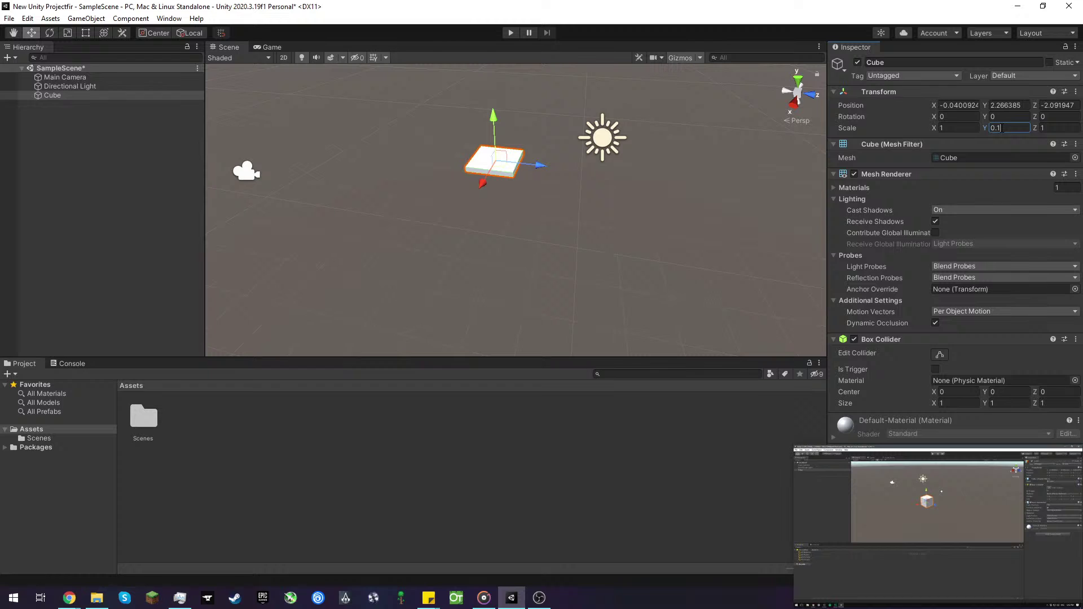
click(1062, 128)
text(100)
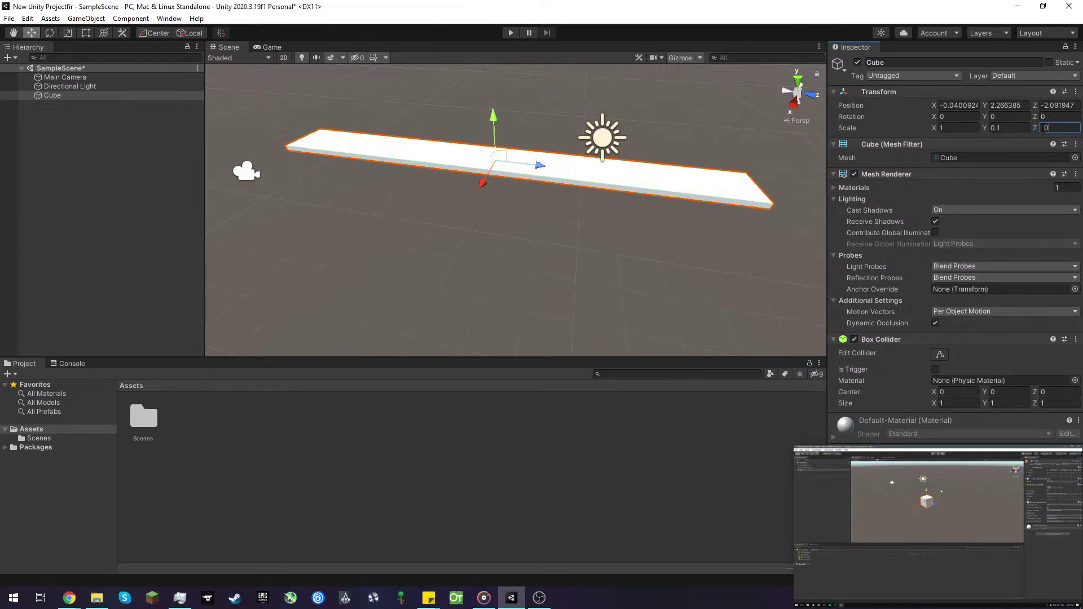
- Try an X scale of 50 on the cube and settle on 10
click(963, 128)
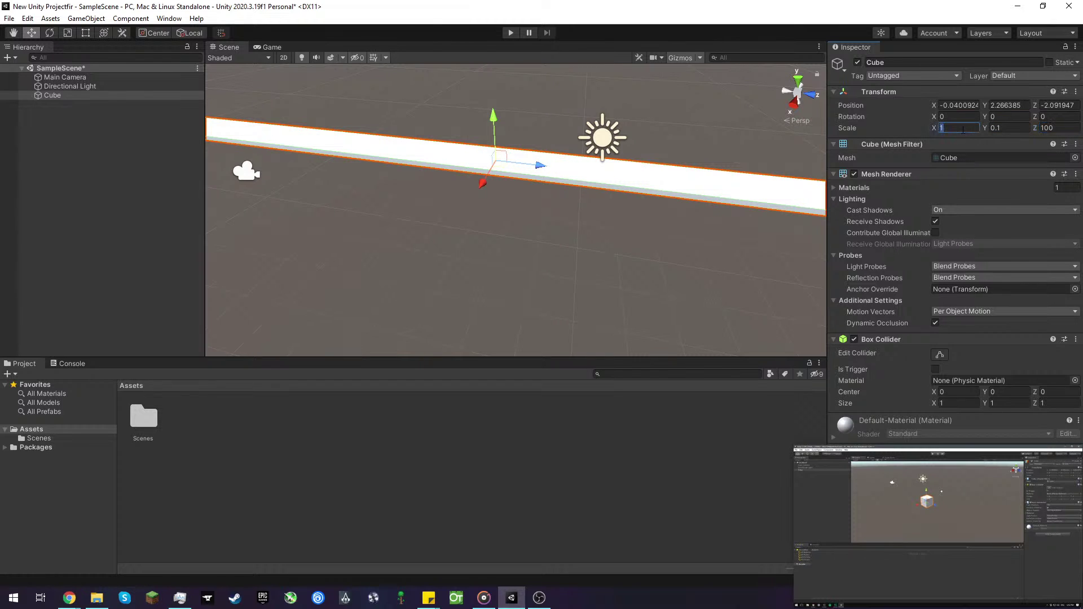
text(0)
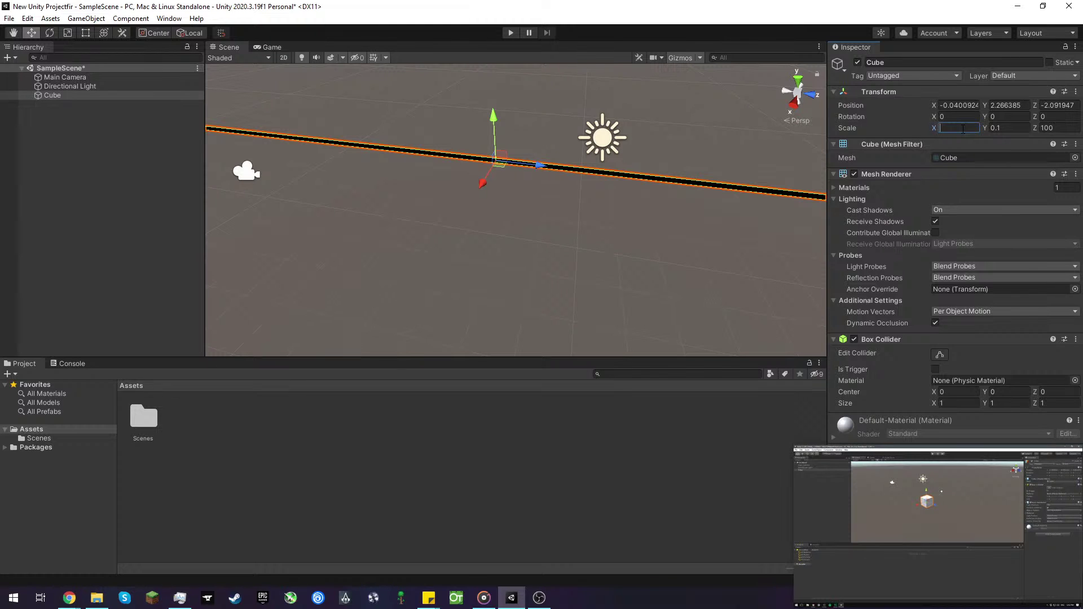
text(50)
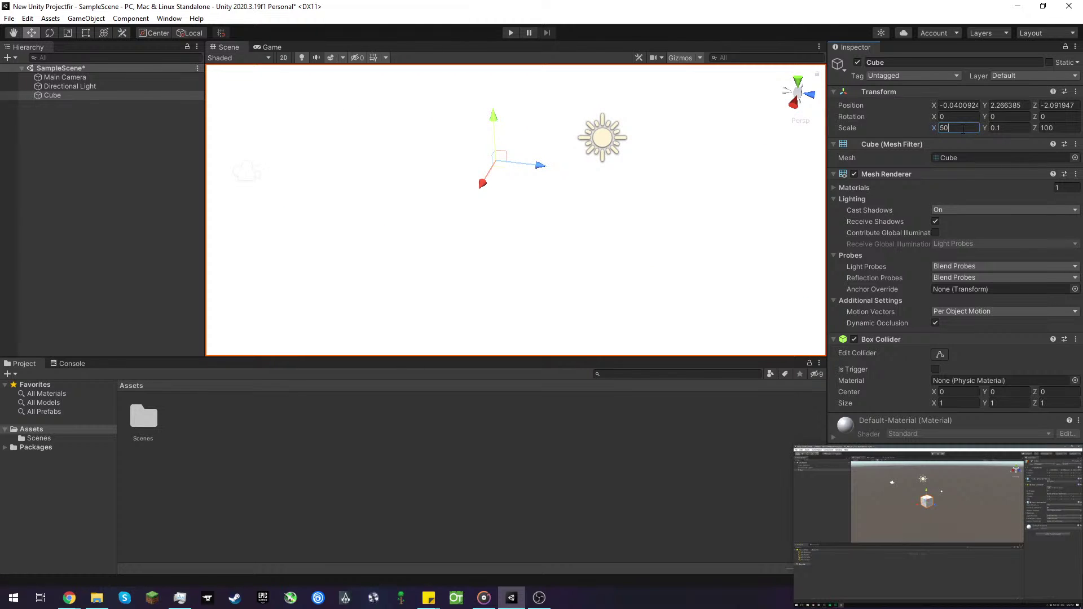
key(BackSpace)
key(BackSpace)
text(10)
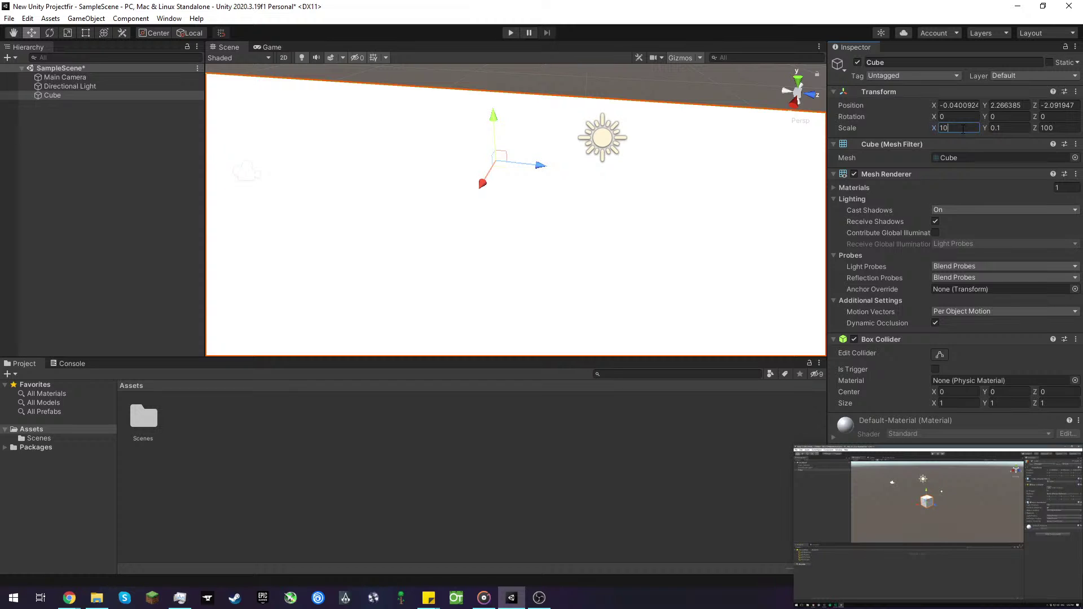
- Examine the stretched cube from several angles and distances in the Scene view
scroll(556, 181, down, 15)
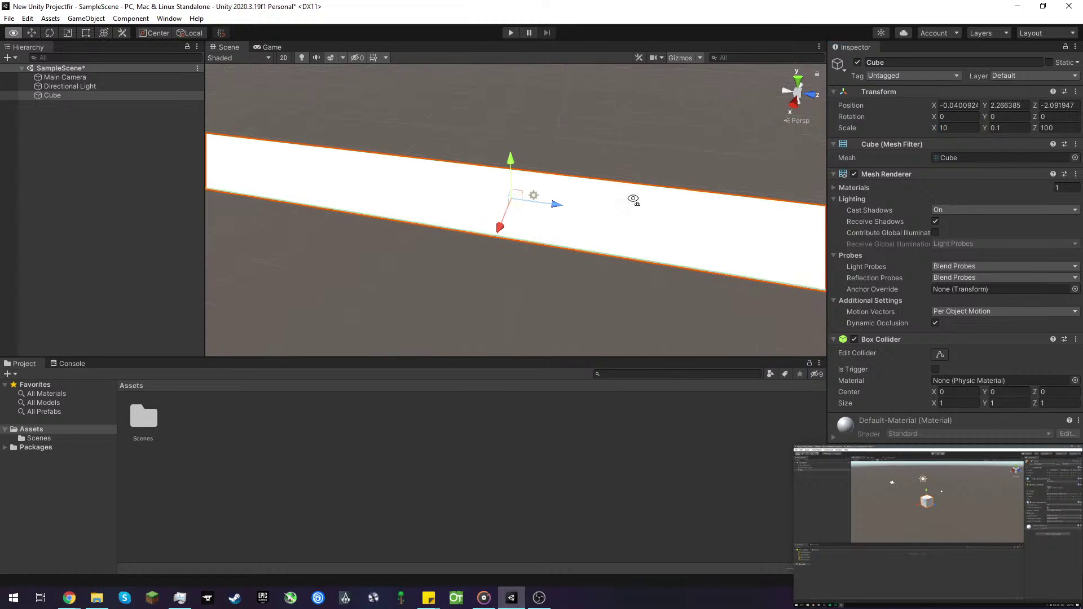
right_drag(634, 199, 471, 213)
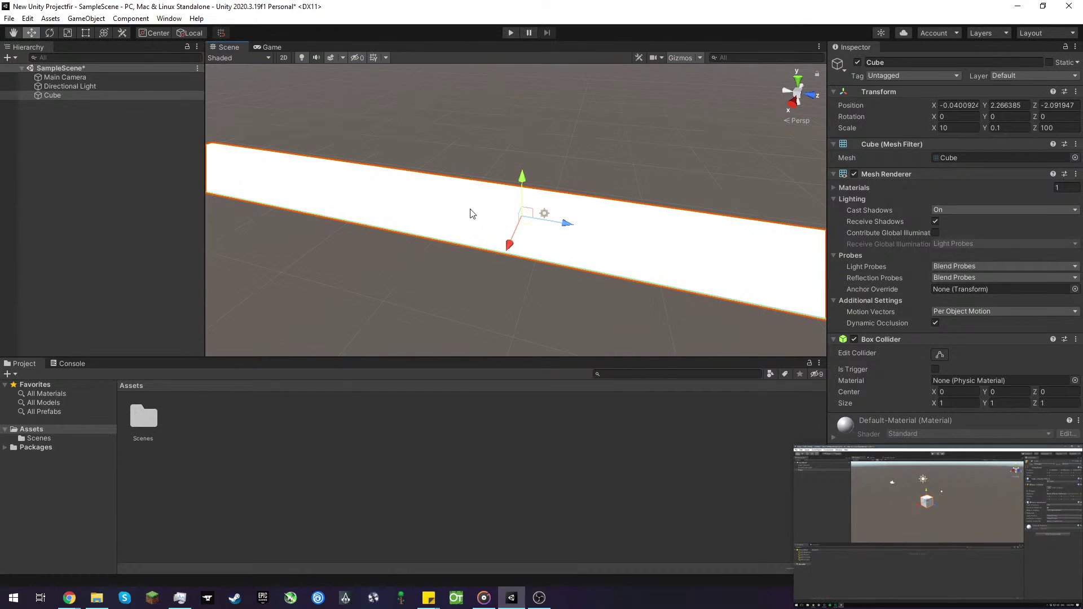
middle_drag(490, 167, 625, 166)
right_drag(412, 174, 511, 271)
scroll(512, 267, down, 2)
middle_drag(451, 216, 487, 254)
scroll(477, 219, up, 3)
right_drag(487, 254, 623, 240)
middle_drag(623, 240, 262, 146)
right_drag(479, 228, 508, 93)
- Raise the Main Camera to about Y 4.13 and pull it back to about Z -19.25 using its move handles
click(498, 252)
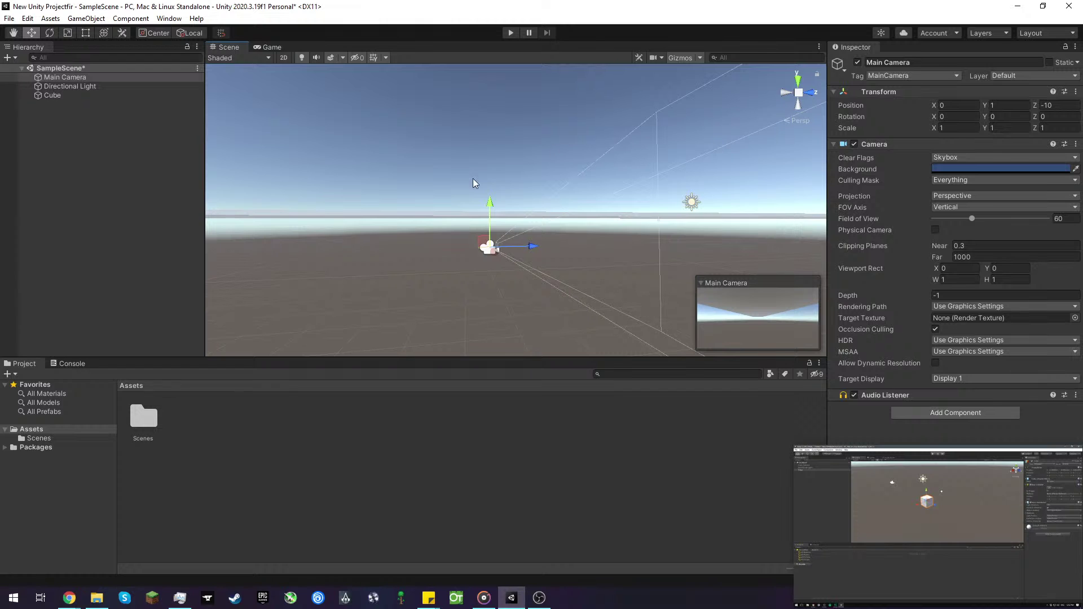
drag(489, 207, 479, 133)
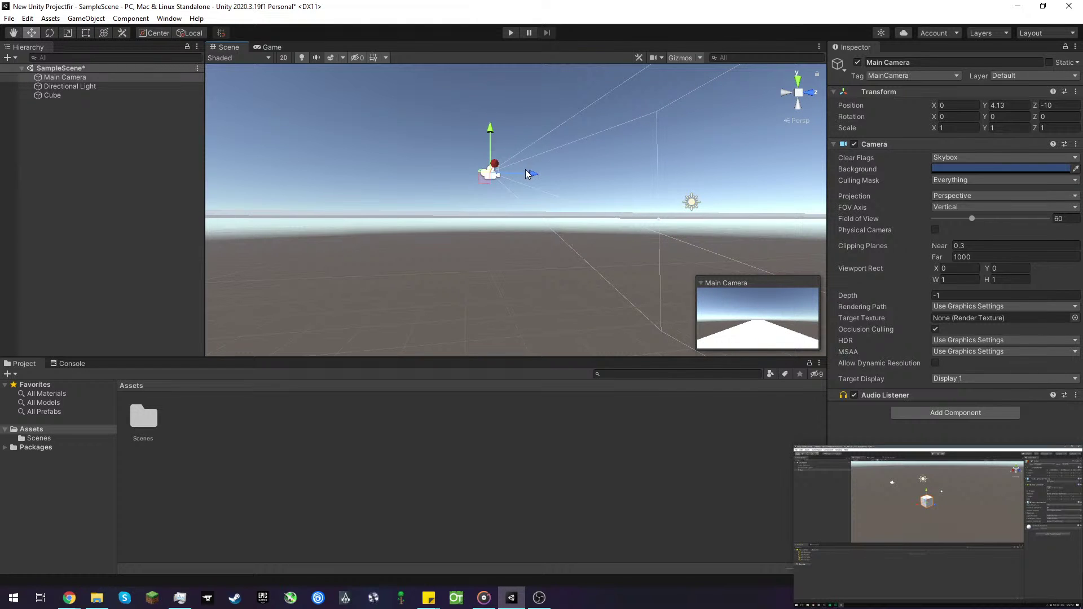
drag(526, 174, 278, 190)
- Check the camera's placement at different zoom levels, clear the selection, and view the whole platform from above
scroll(459, 186, down, 1)
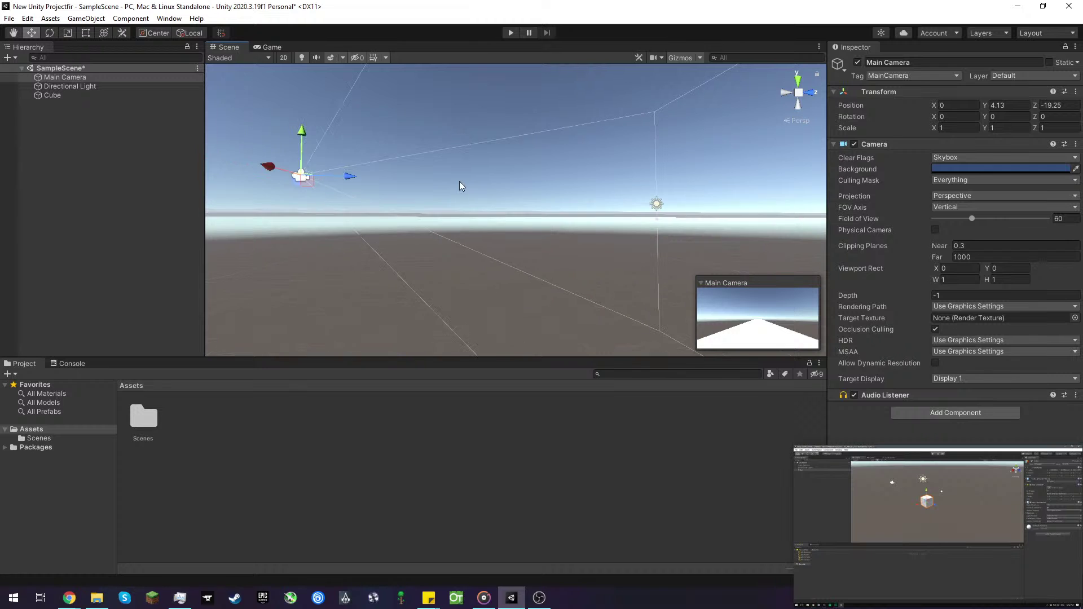
scroll(459, 186, down, 8)
scroll(459, 186, up, 5)
scroll(459, 186, down, 4)
scroll(459, 186, up, 5)
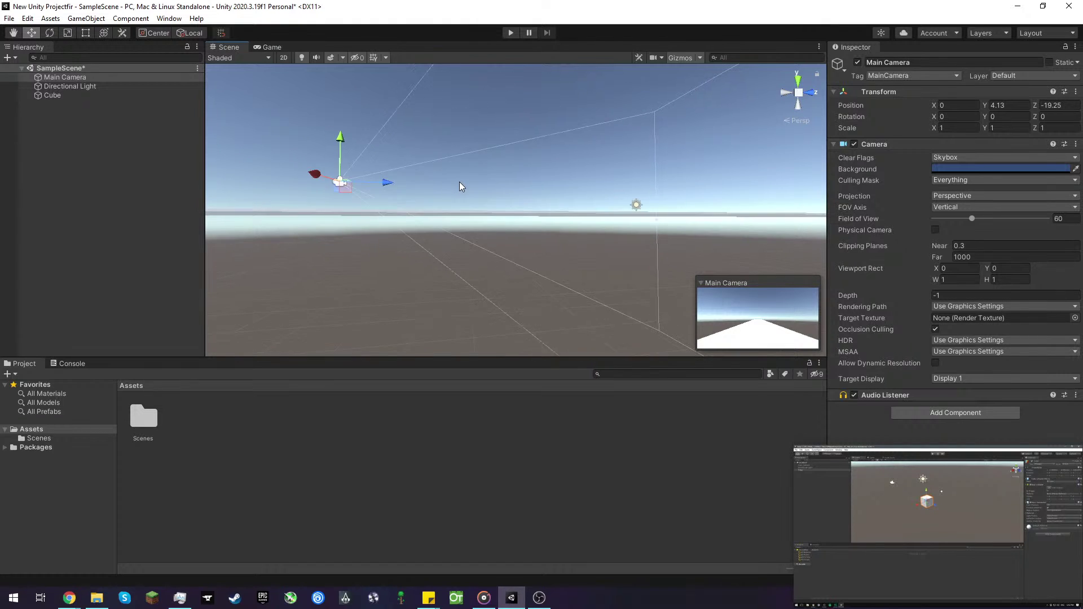
scroll(459, 183, down, 3)
scroll(459, 183, up, 2)
scroll(460, 183, down, 1)
scroll(459, 183, up, 5)
scroll(459, 182, down, 3)
scroll(459, 186, up, 1)
click(346, 341)
right_drag(349, 244, 374, 305)
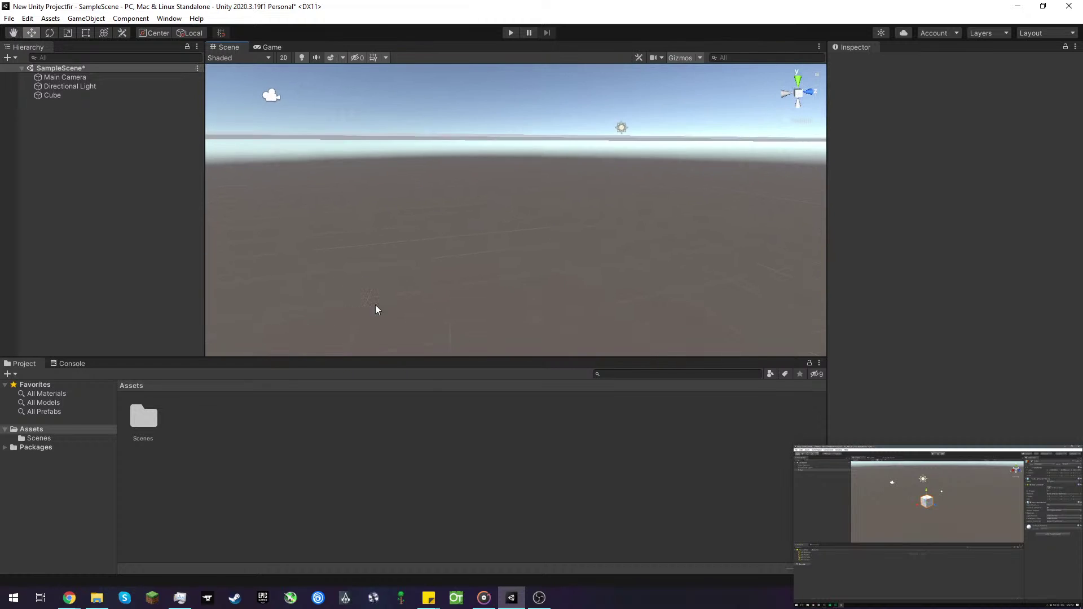
scroll(386, 310, down, 6)
right_drag(405, 221, 677, 299)
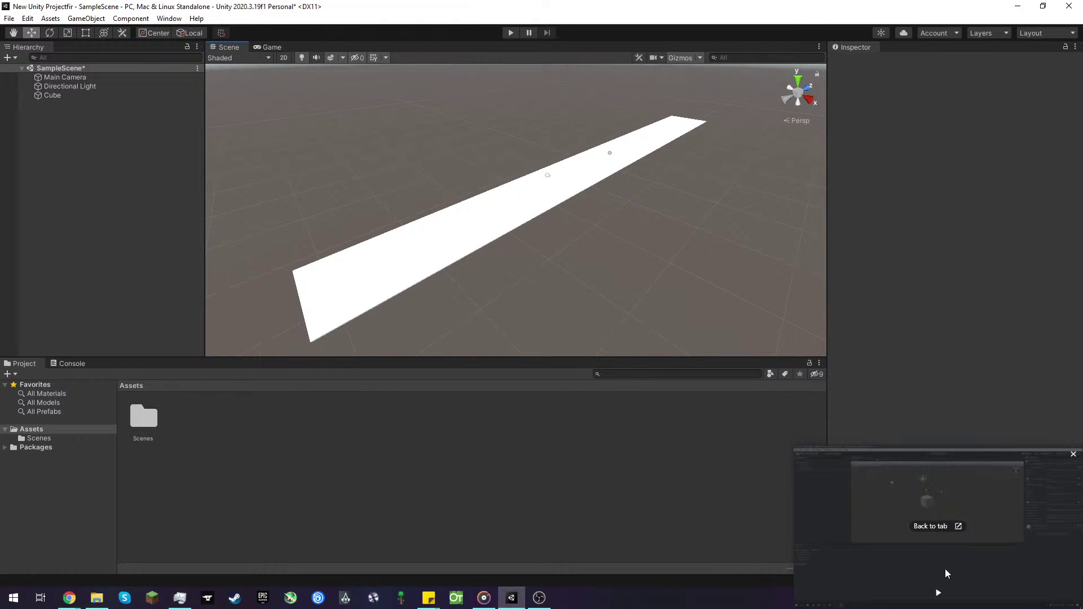
- Resume the floating tutorial video and select the Directional Light in the scene hierarchy
click(938, 593)
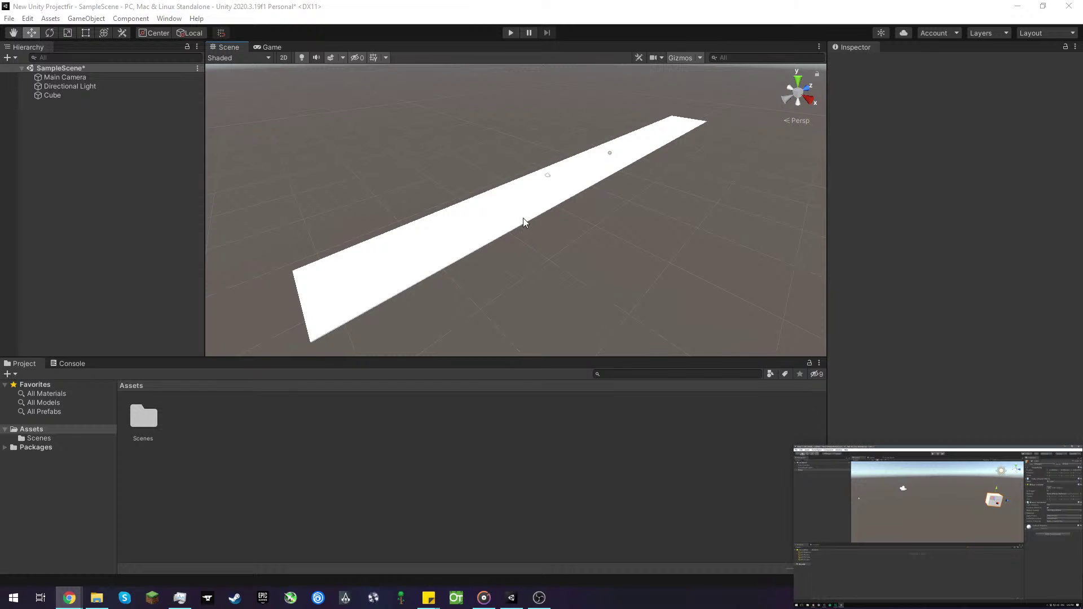
right_drag(523, 218, 403, 276)
click(87, 87)
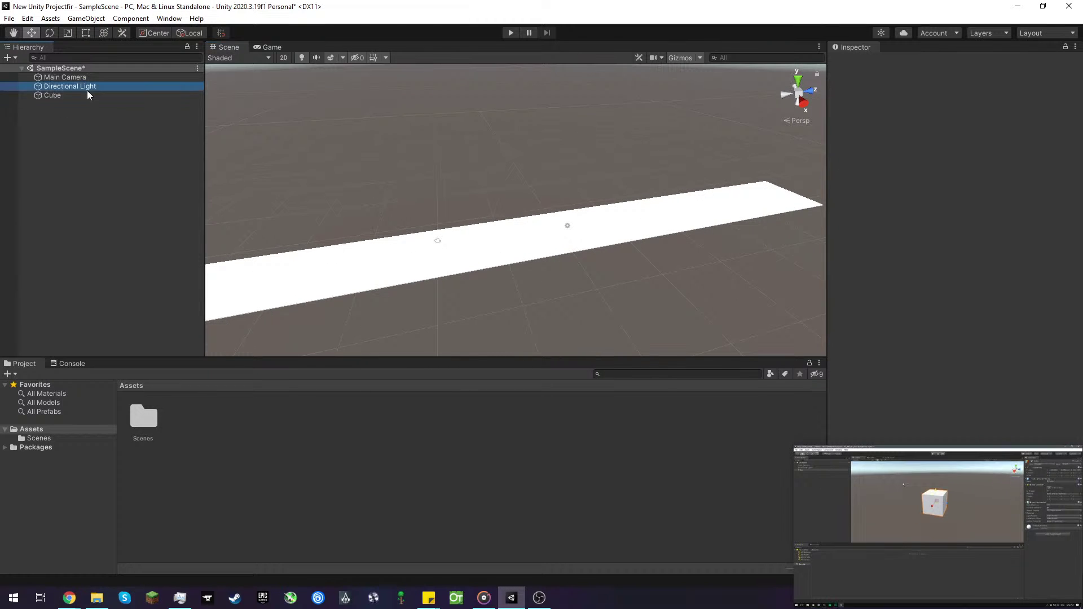
- Select the Cube, frame it in the Scene view, and pause the floating tutorial video
click(89, 96)
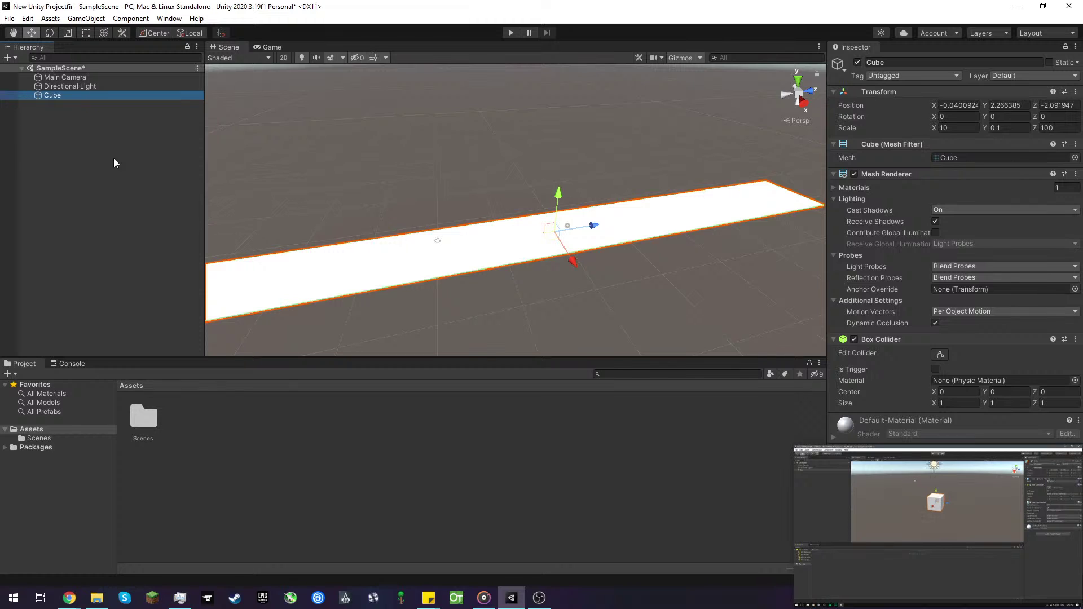
key(f)
mouse_move(963, 591)
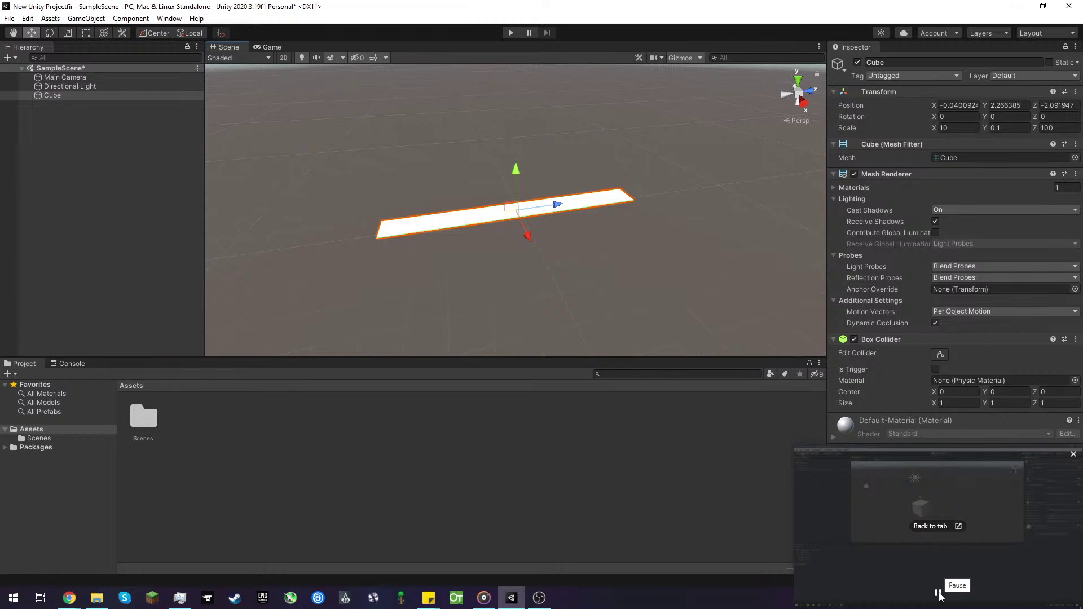
click(938, 593)
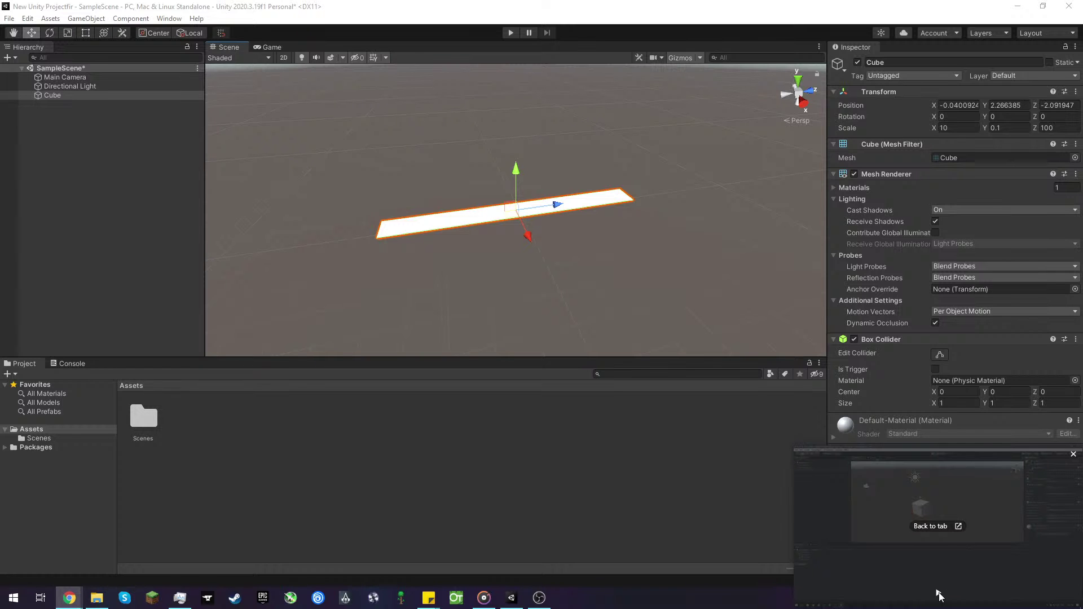
- Check the capture sources and audio mixer in OBS, return to Unity, and resume the floating tutorial video
click(542, 602)
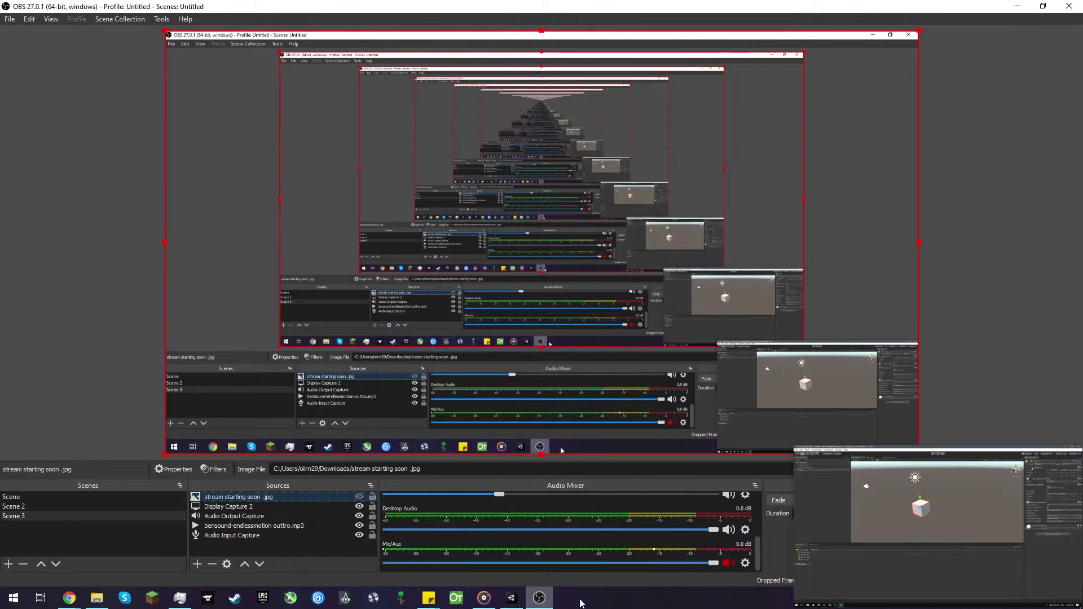
click(513, 603)
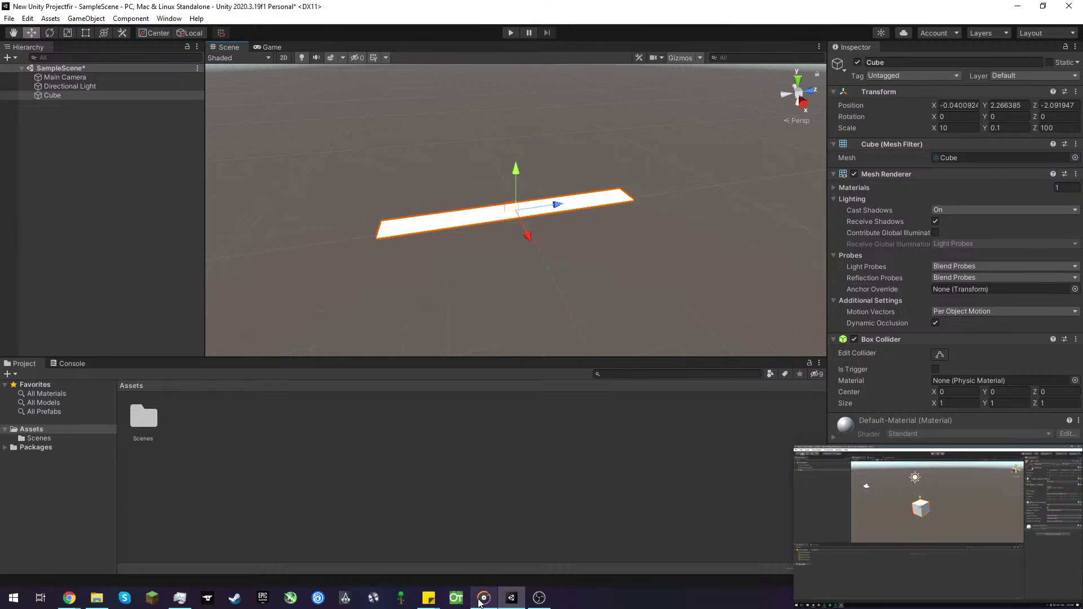
mouse_move(483, 589)
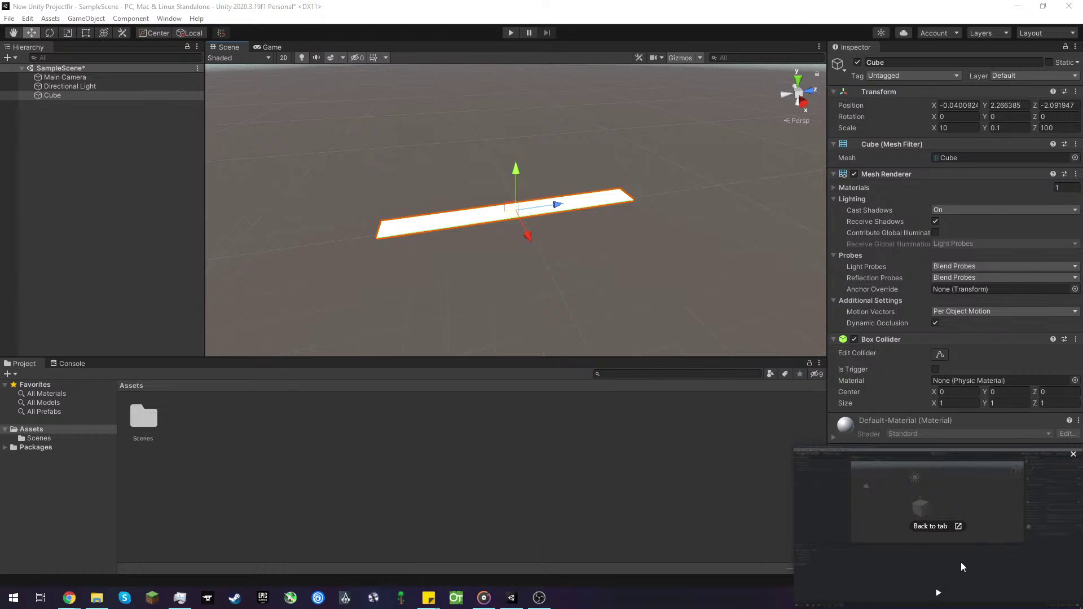
click(940, 592)
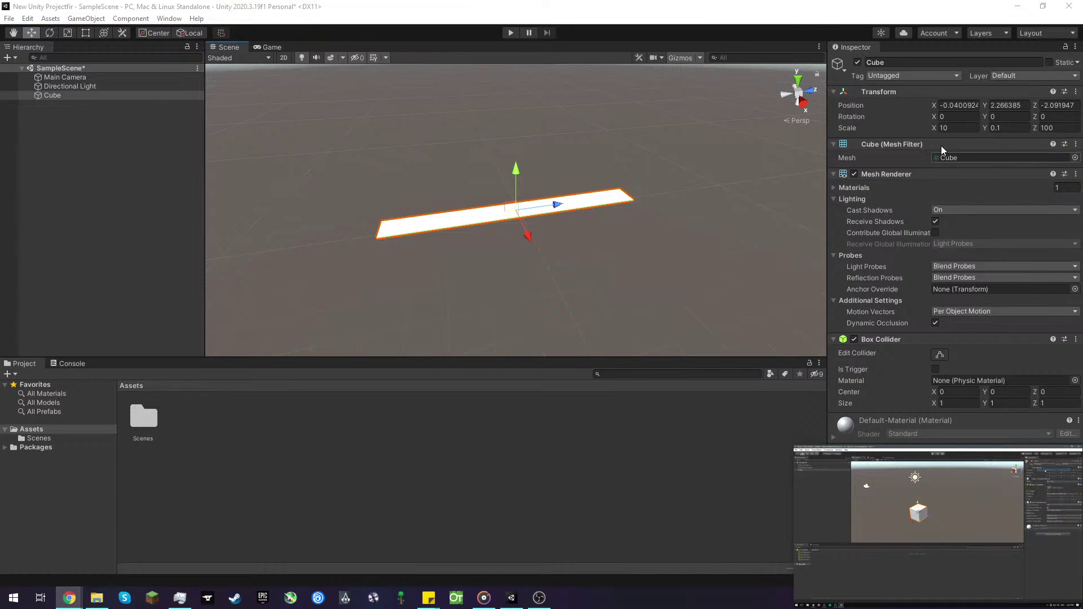
- Reset the Cube's position and scale through its Transform component, and clear the selection
click(927, 89)
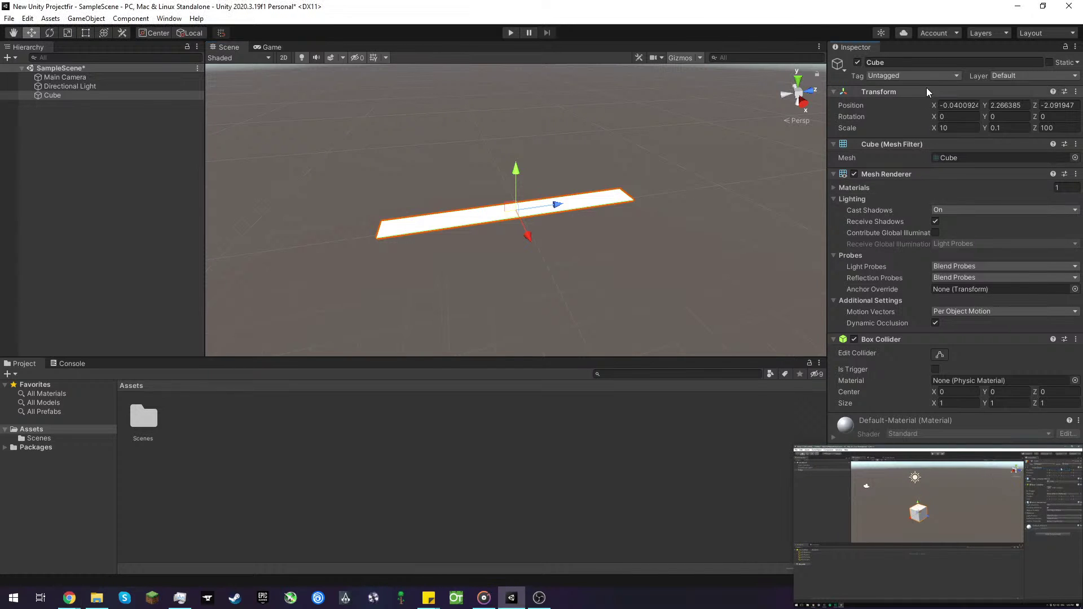
right_click(884, 100)
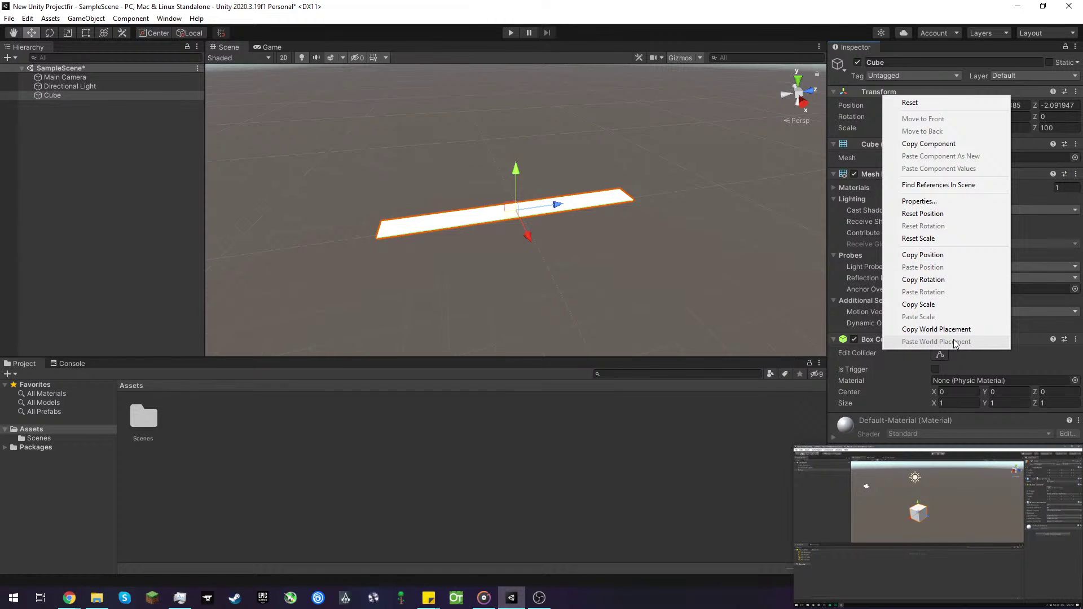
click(949, 212)
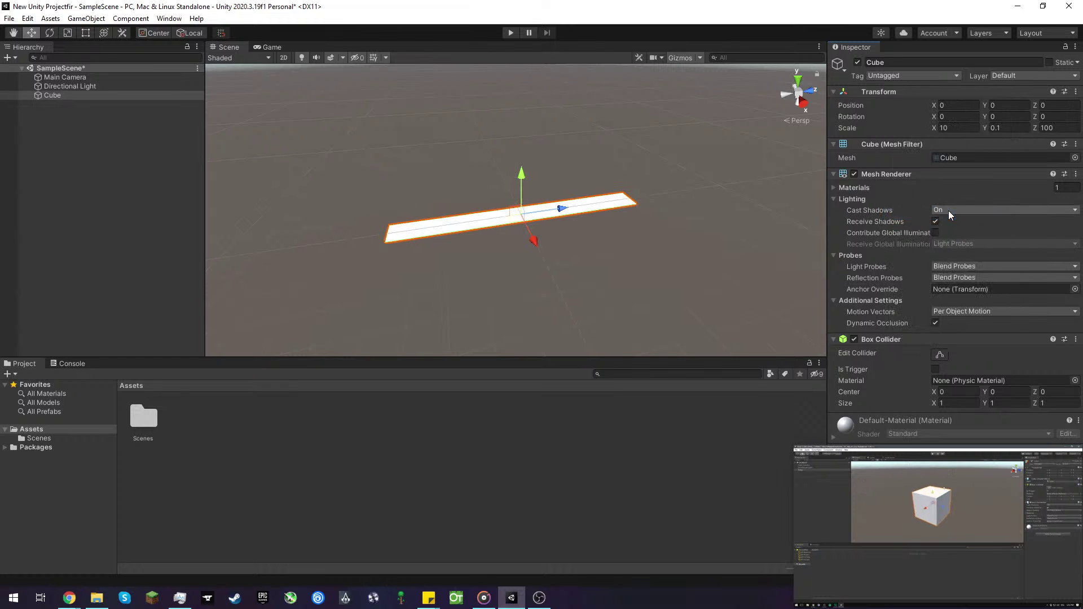
right_click(927, 93)
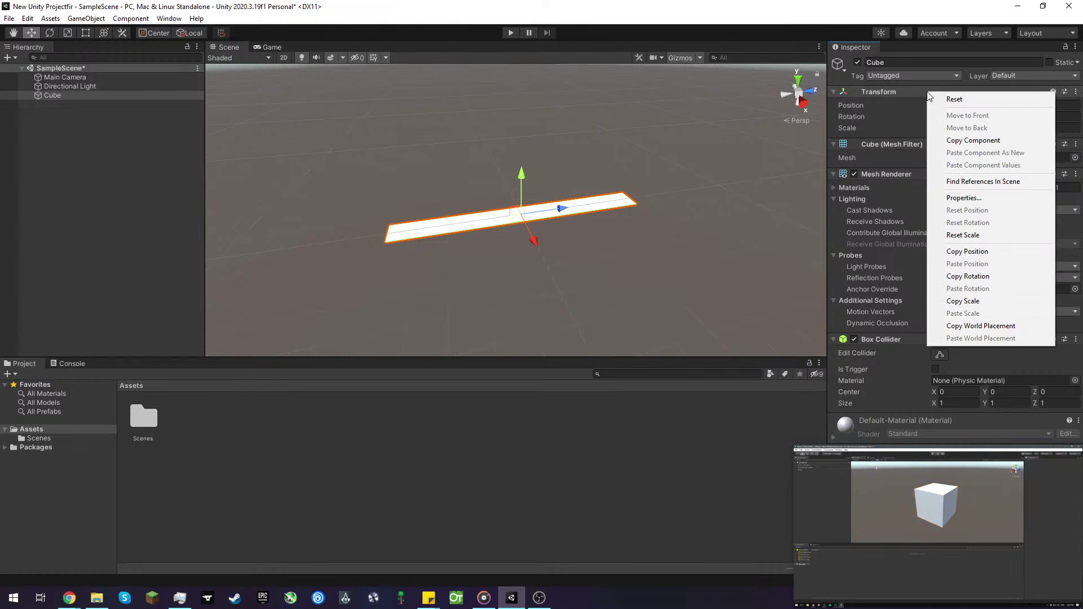
click(963, 236)
click(630, 272)
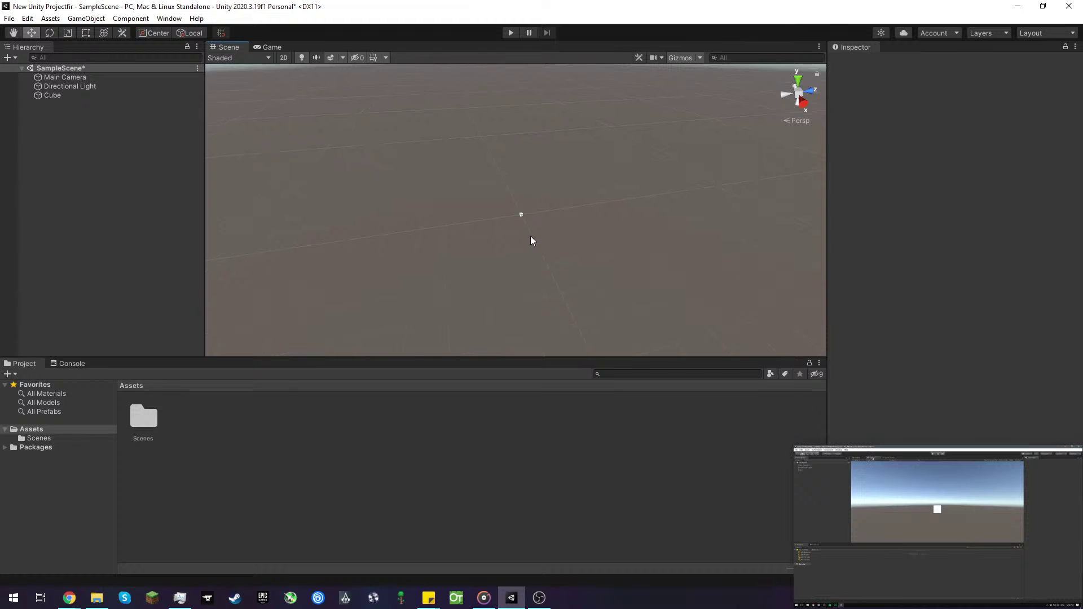
- Return the tutorial to its YouTube tab, pause it, and reopen it with the Picture-in-Picture extension
scroll(531, 236, up, 5)
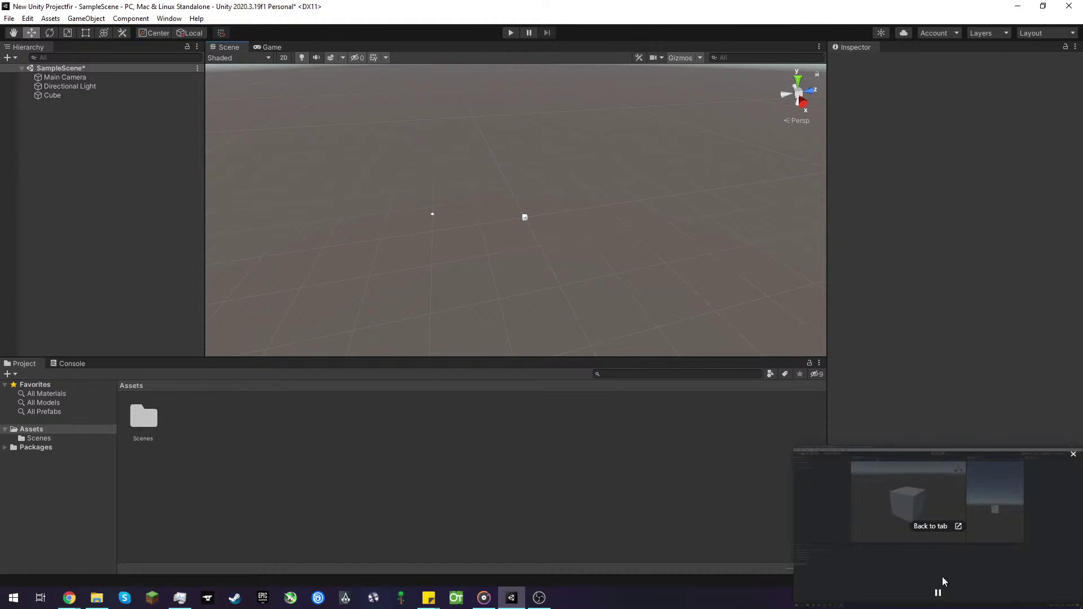
click(929, 533)
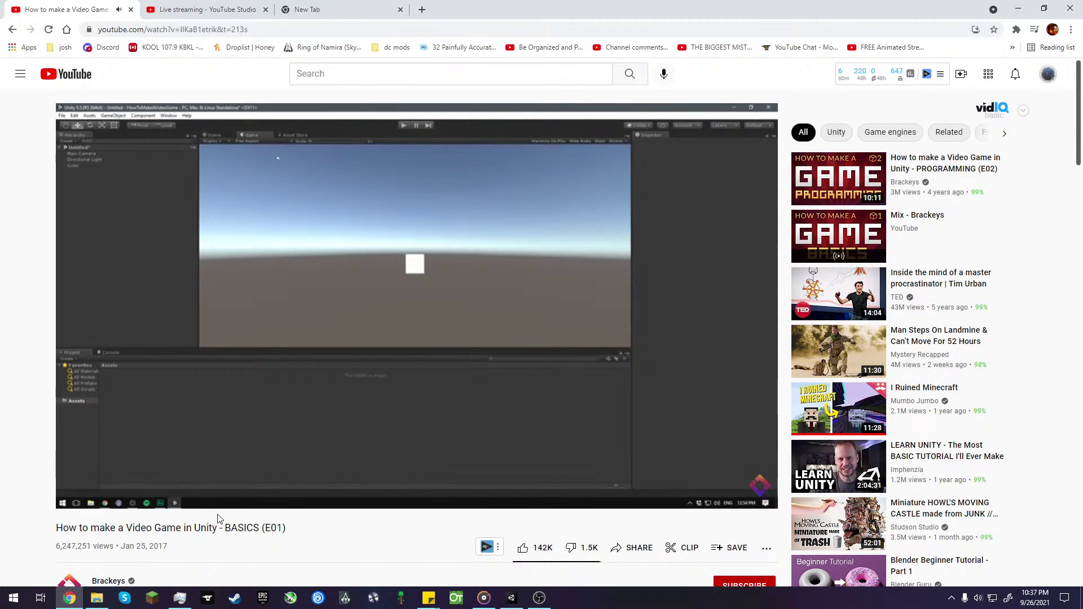
click(331, 344)
click(1015, 34)
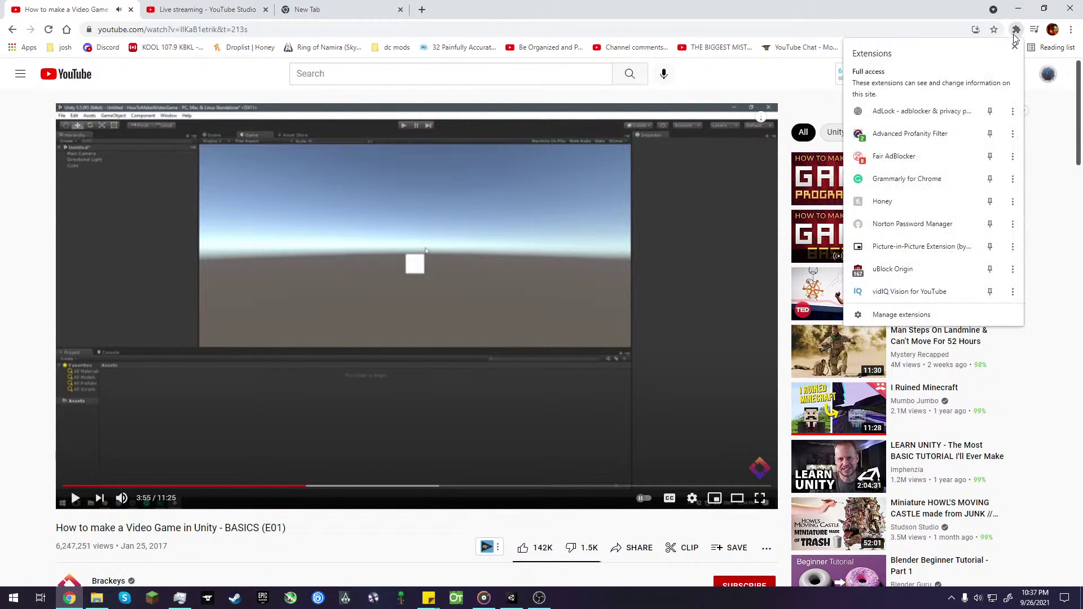
click(877, 245)
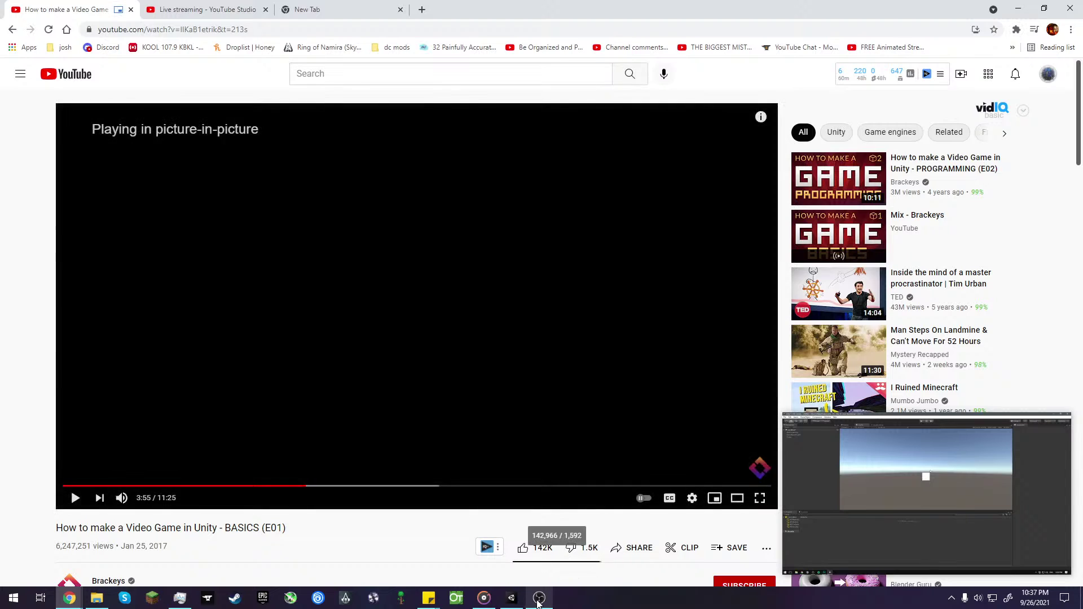
- Switch back to Unity, show the Game view, and resume the floating tutorial after moving it clear of the workspace
click(512, 598)
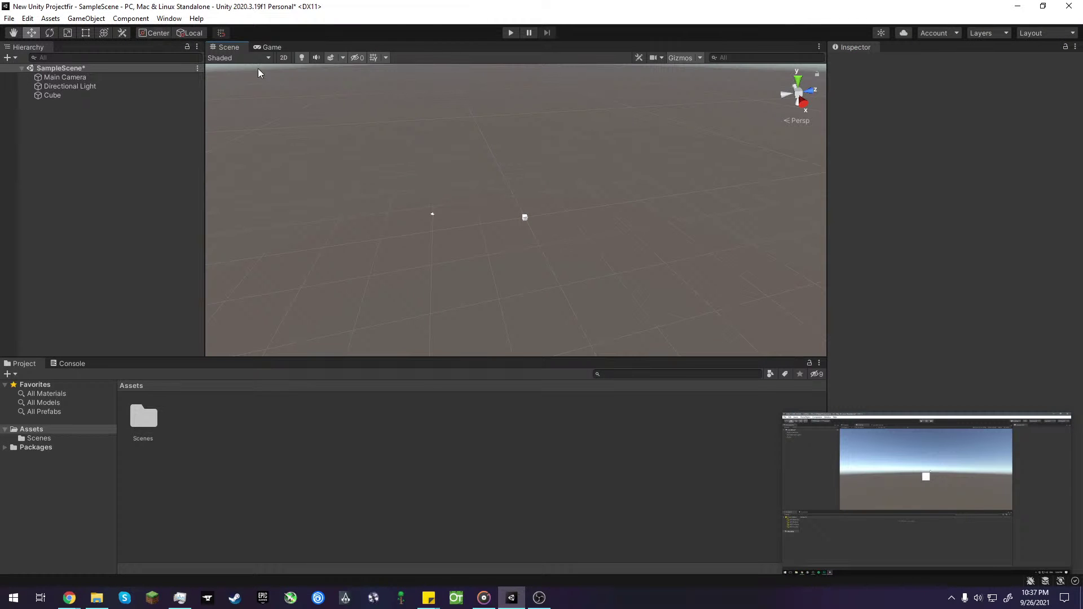
click(273, 47)
mouse_move(946, 465)
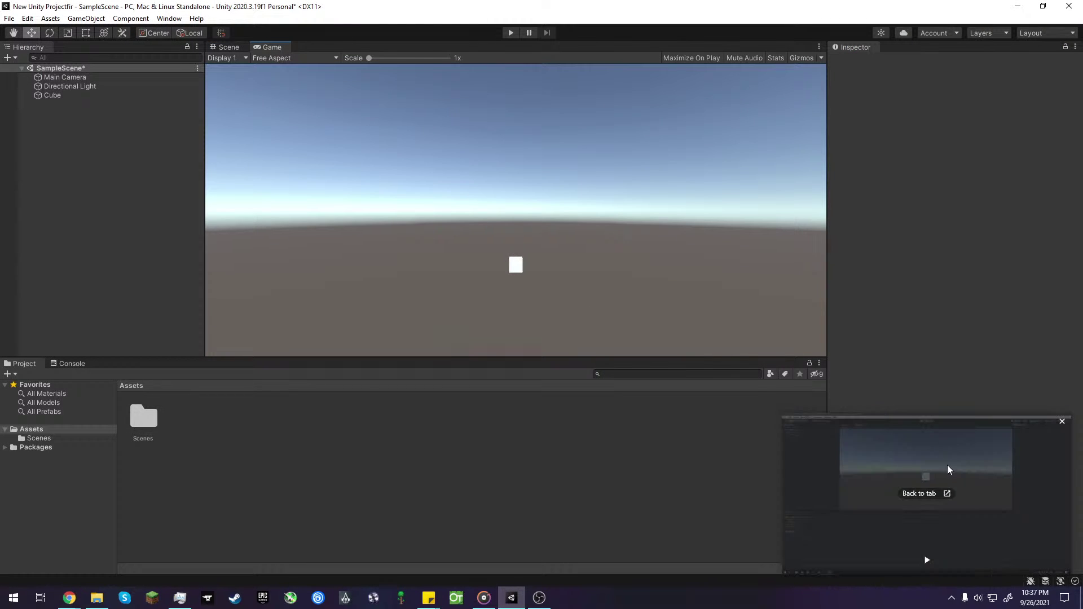
click(924, 561)
drag(990, 453, 986, 498)
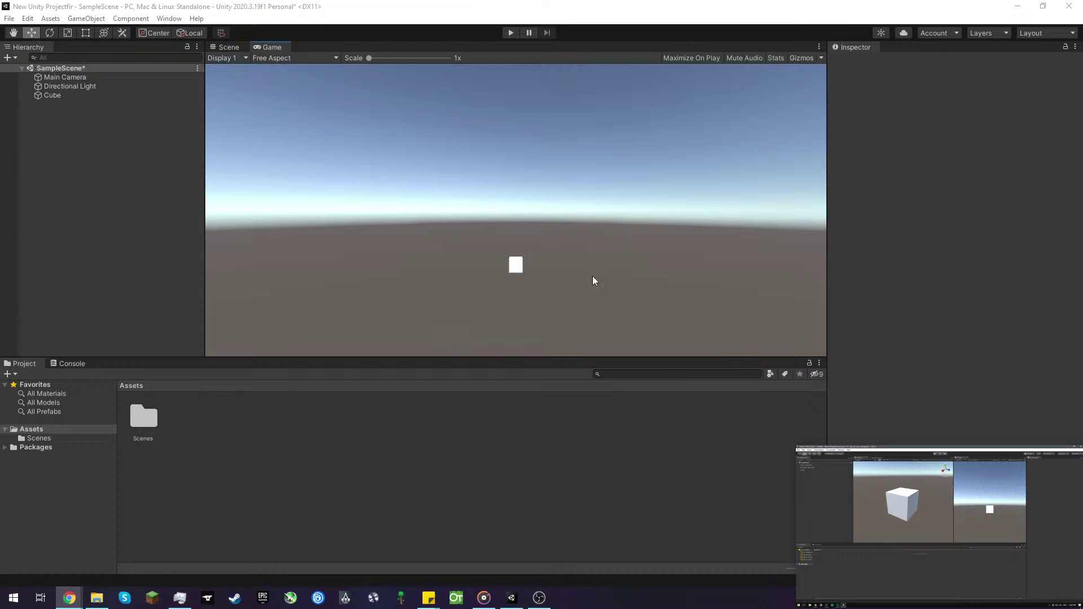
- Reset the Main Camera's position in the Scene view and clear the selection
click(226, 46)
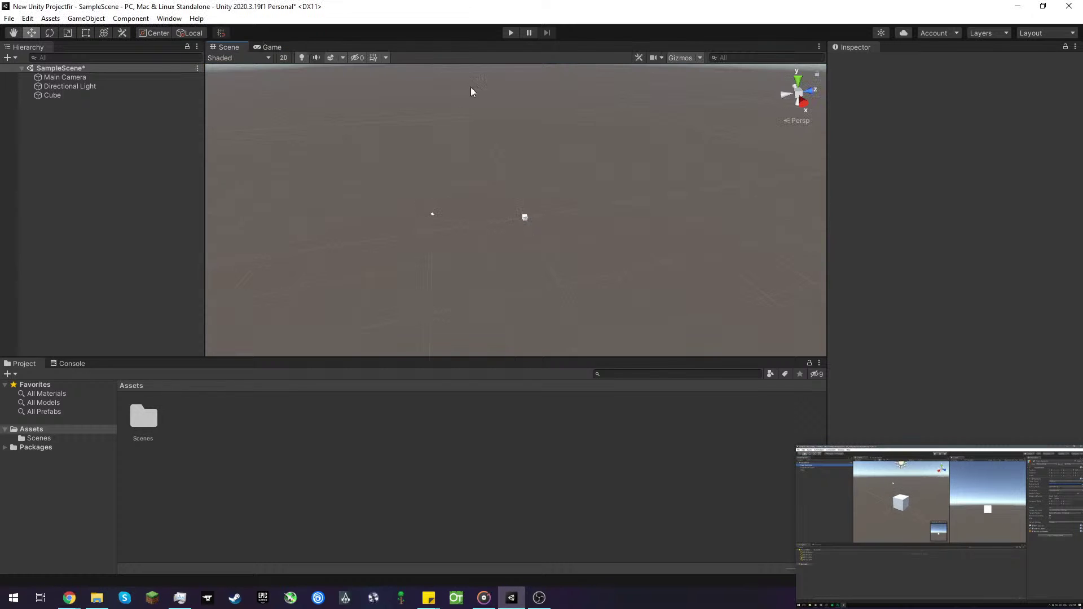
click(433, 213)
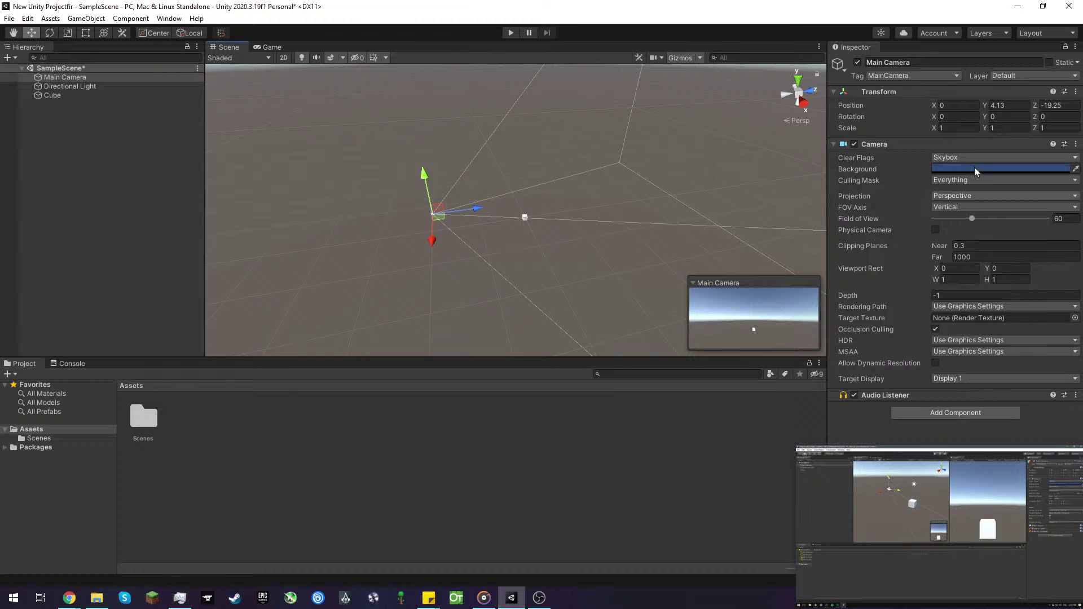
right_click(889, 92)
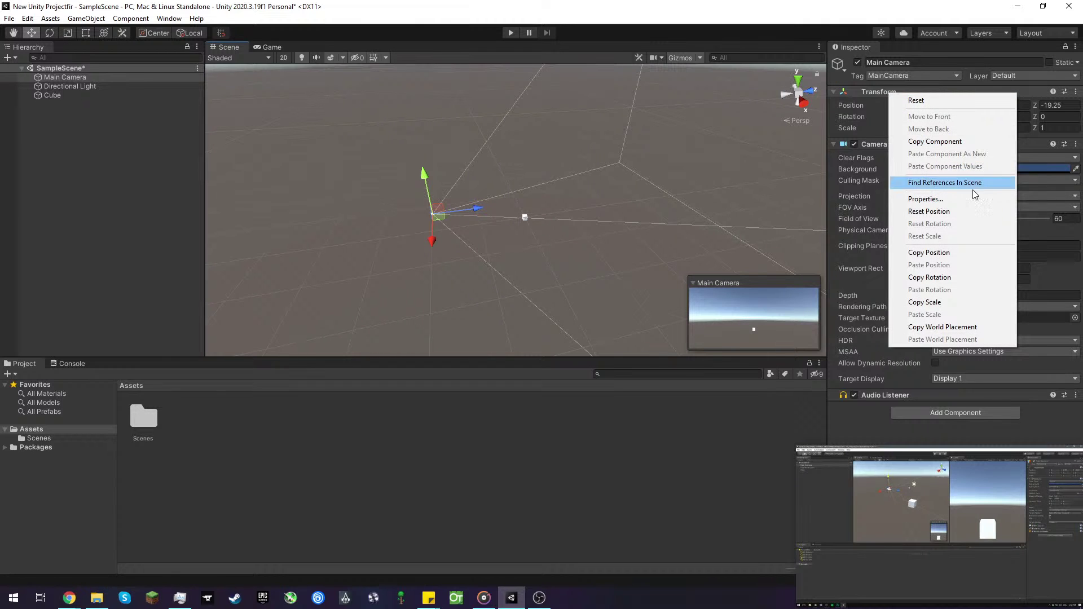
click(960, 212)
click(583, 209)
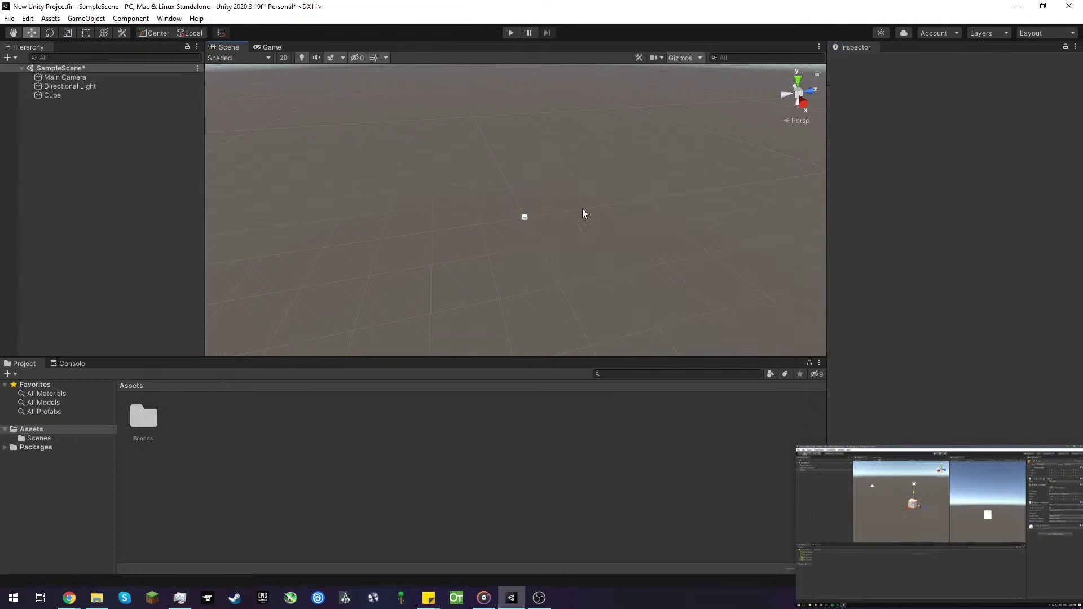
- Select the reset Cube and view it from several angles in the Scene view
right_drag(582, 209, 618, 192)
scroll(519, 225, up, 10)
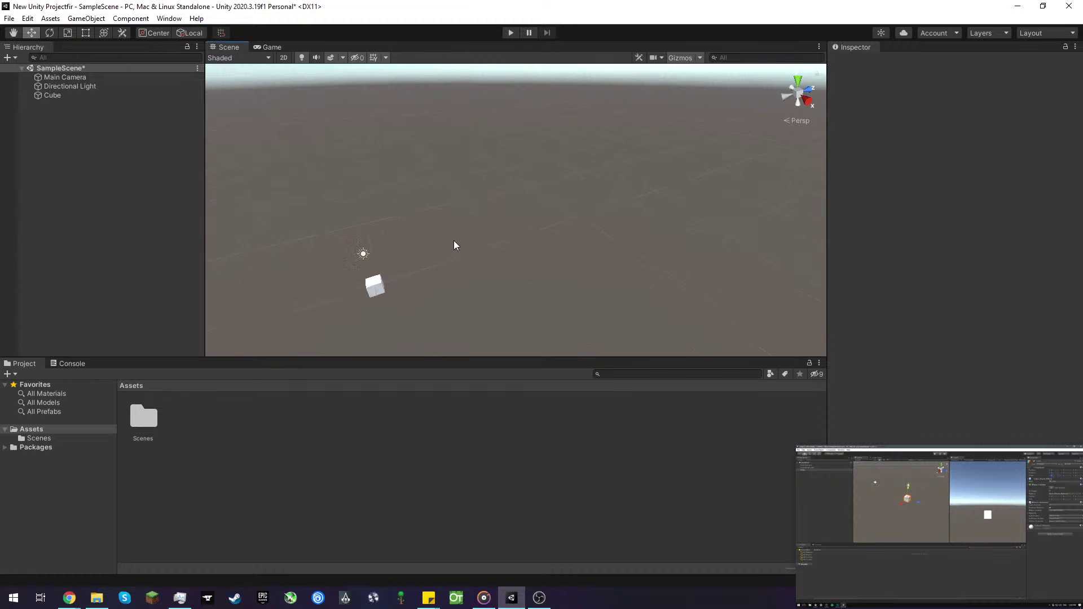
middle_drag(451, 239, 681, 213)
click(586, 274)
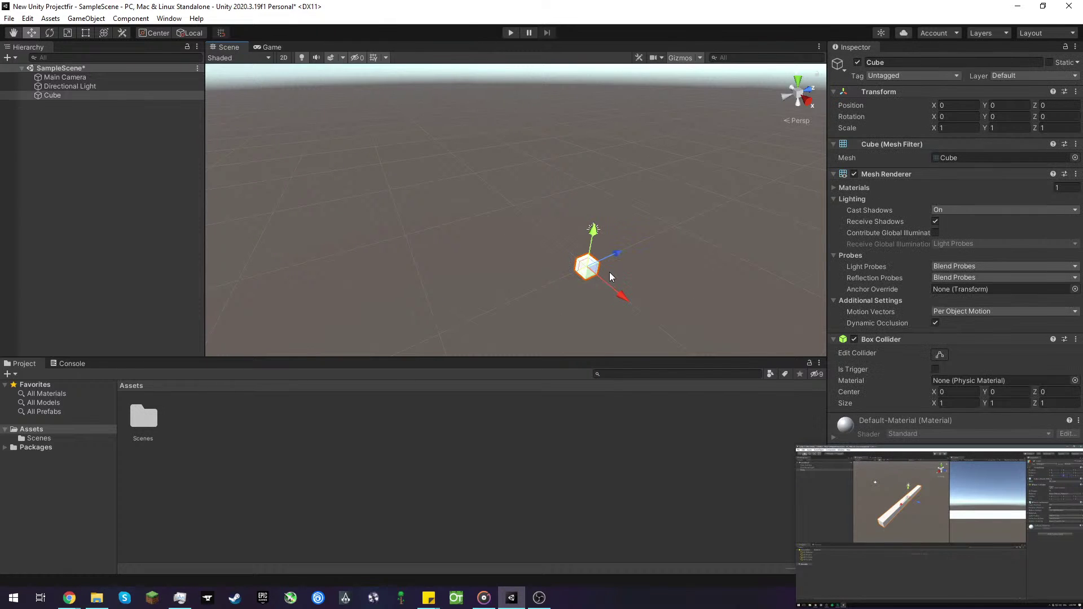
right_drag(610, 272, 556, 304)
middle_drag(493, 305, 370, 293)
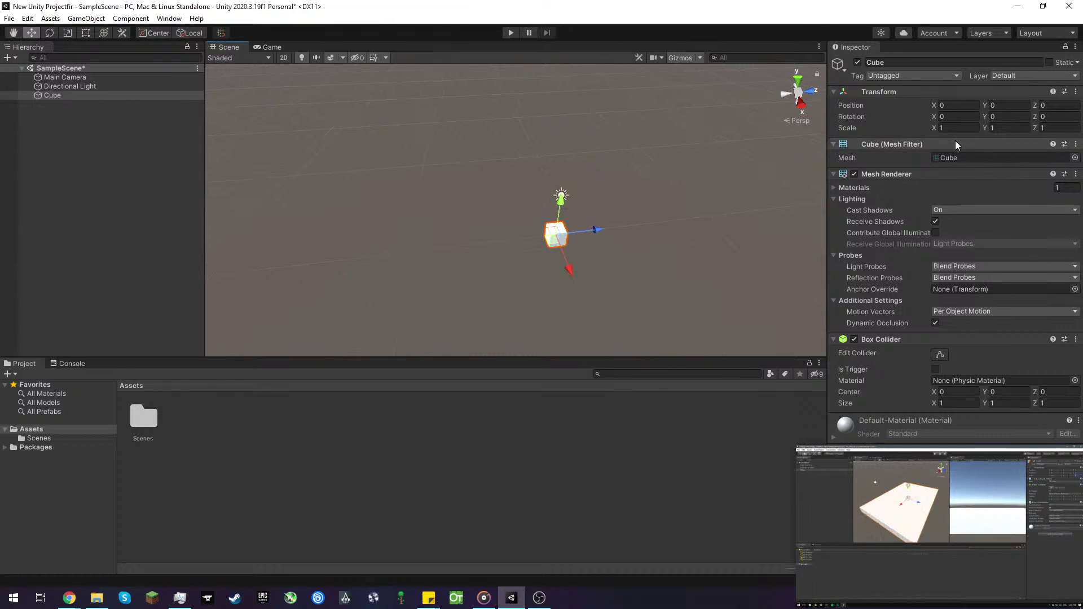
drag(956, 141, 955, 128)
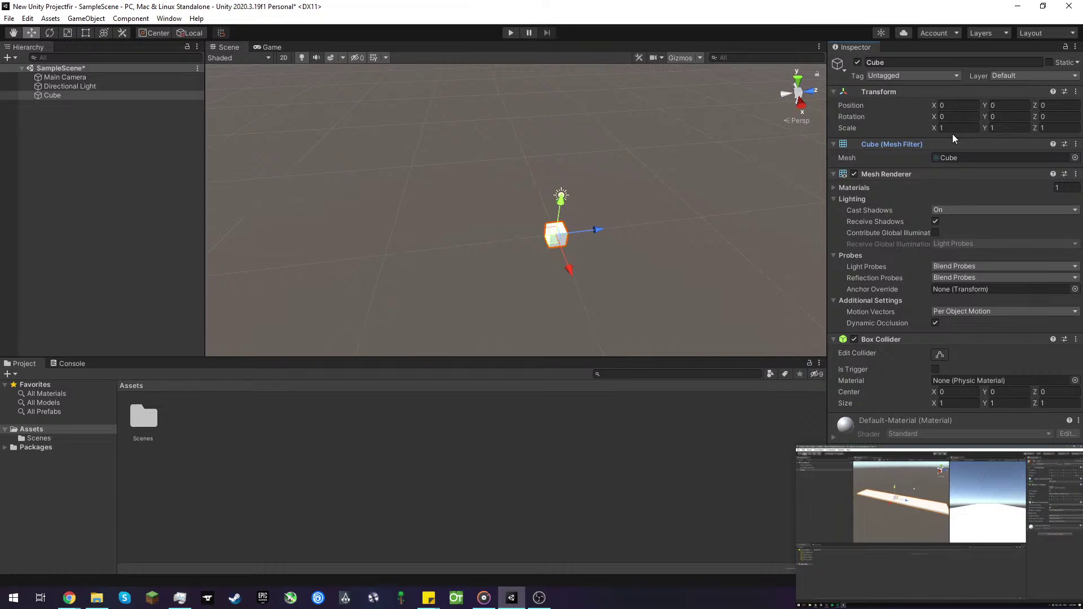
mouse_move(929, 583)
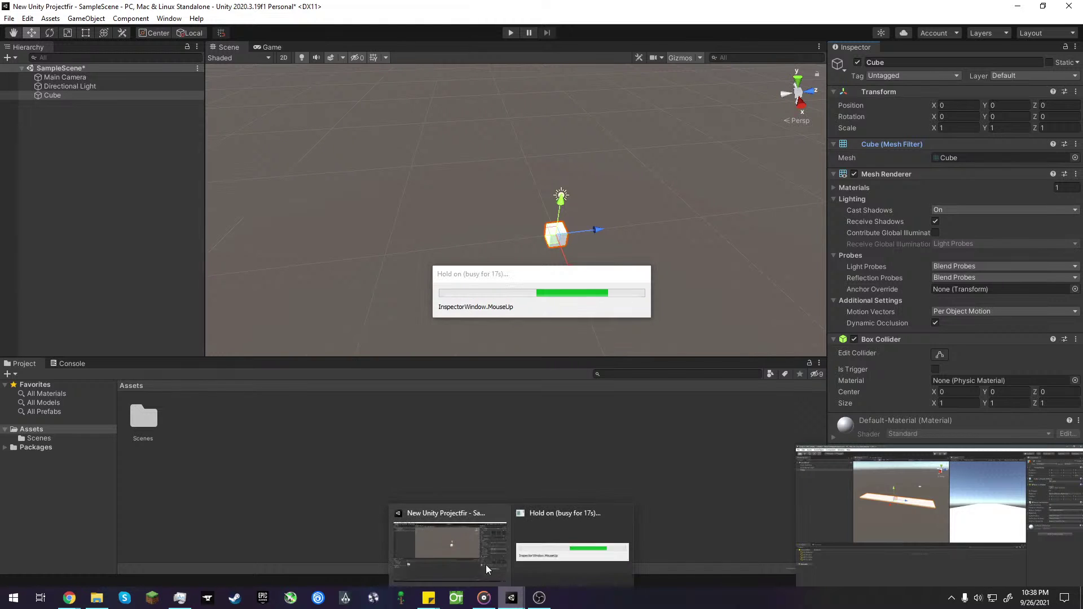
mouse_move(512, 600)
mouse_move(632, 521)
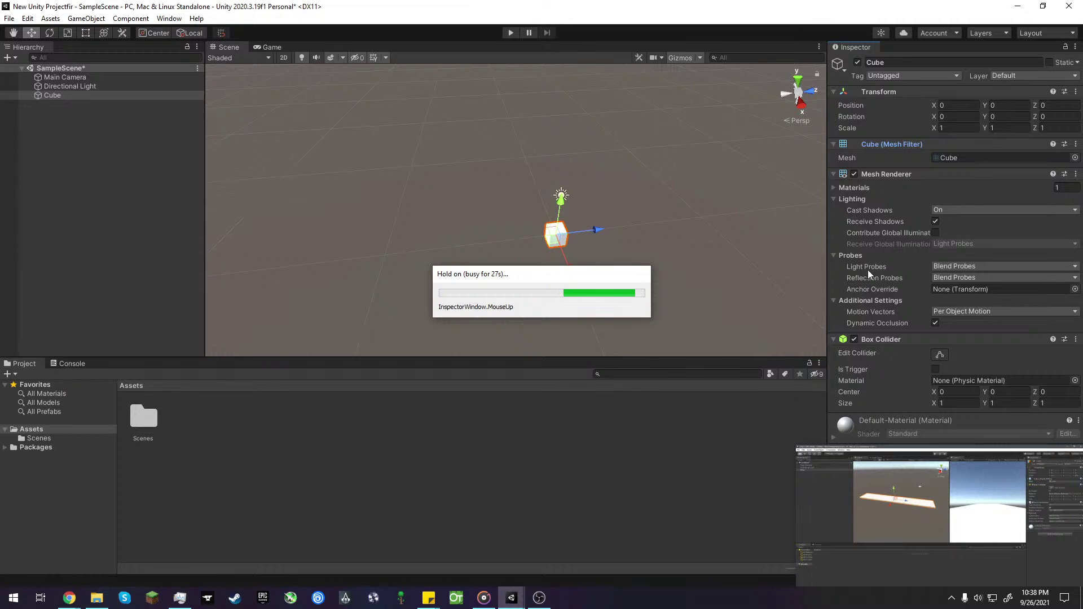
click(566, 514)
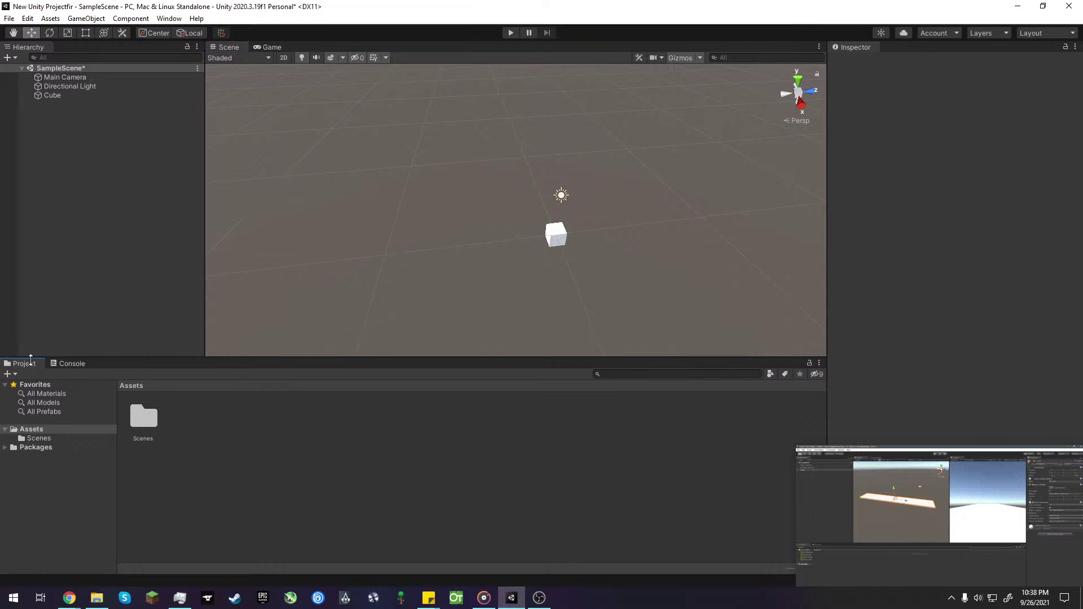
- Set the Main Camera's scale to 15 on X and 100 on Z, and clear the selection
click(83, 78)
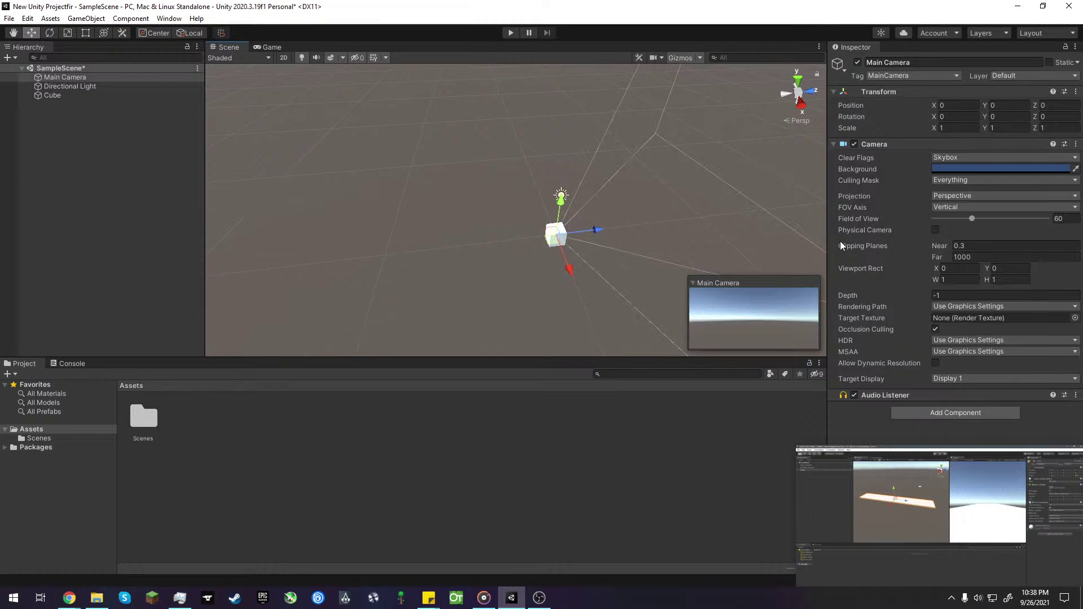
click(963, 128)
text(15)
click(1066, 129)
text(100)
click(564, 442)
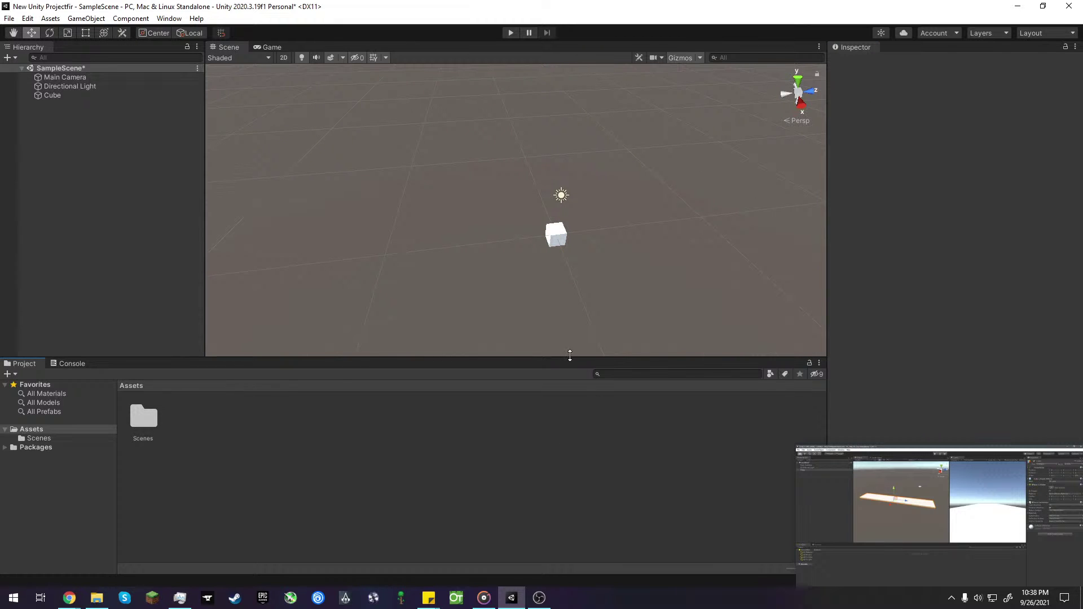
- Select the Cube, open its X scale value, and examine the Cube up close from a different angle
click(566, 240)
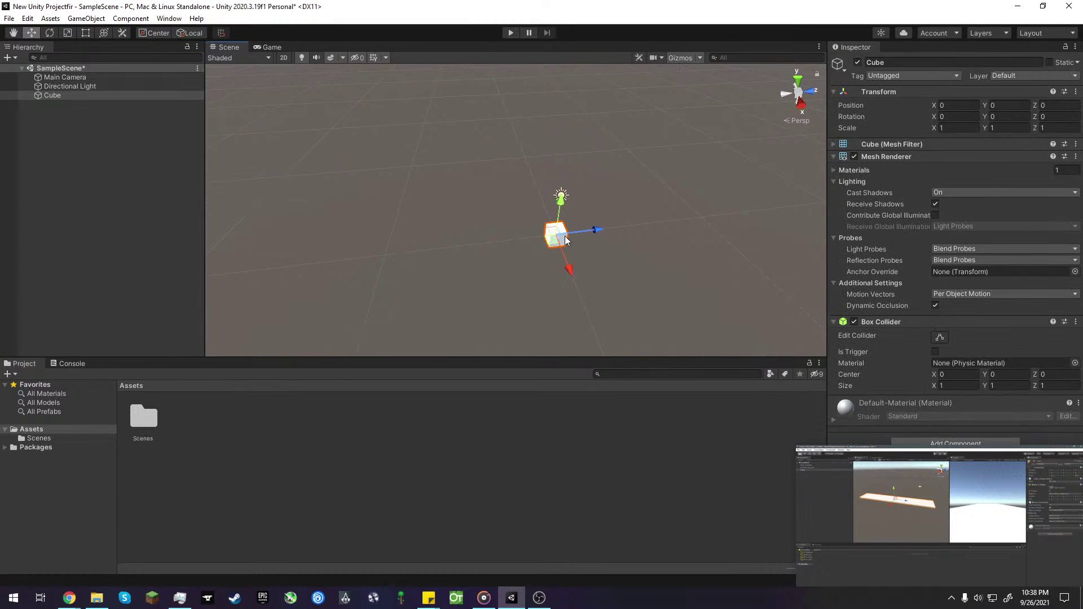
click(943, 130)
click(948, 130)
middle_drag(510, 237, 442, 215)
scroll(602, 257, up, 4)
scroll(452, 220, up, 4)
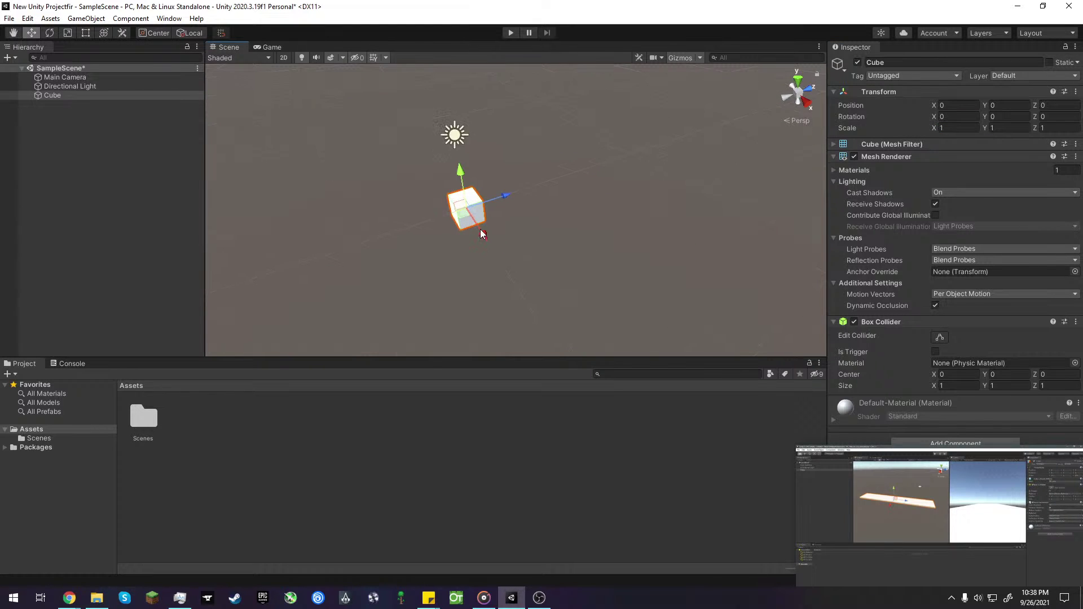
scroll(361, 223, up, 5)
right_drag(348, 223, 451, 203)
middle_drag(432, 216, 522, 209)
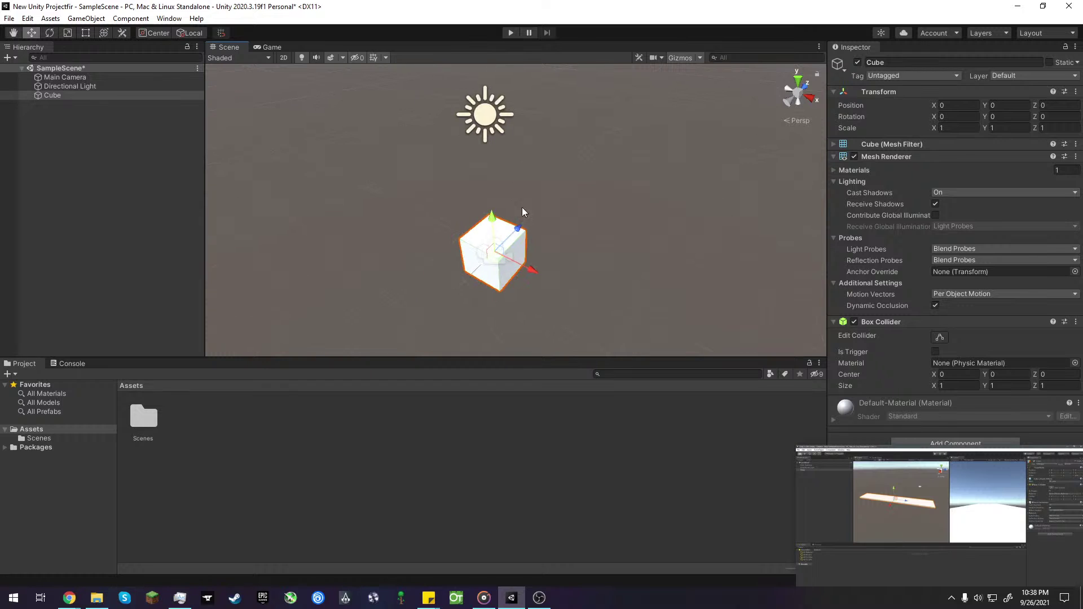
- Set the Cube's scale to 15 on X and 100 on Z, and view the long platform from the side
scroll(540, 273, down, 2)
middle_drag(540, 273, 600, 195)
click(959, 128)
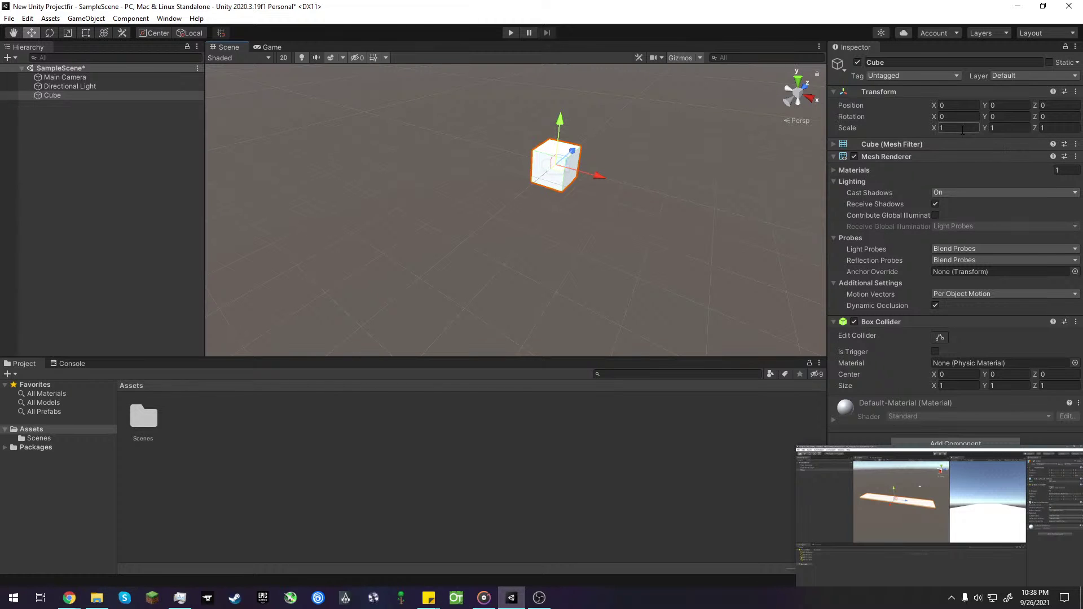
text(15)
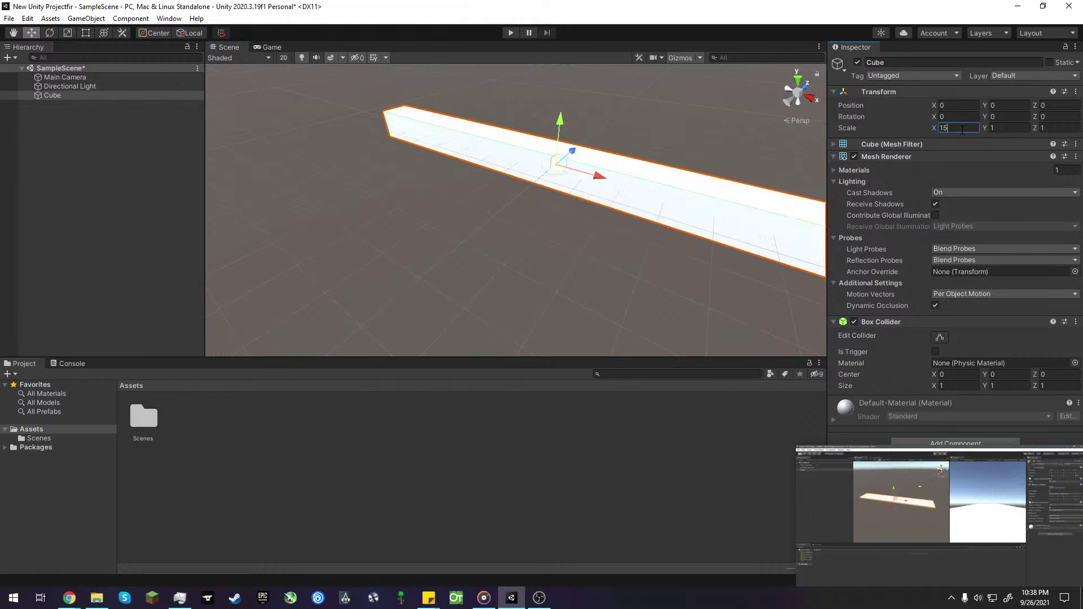
click(1072, 128)
text(0)
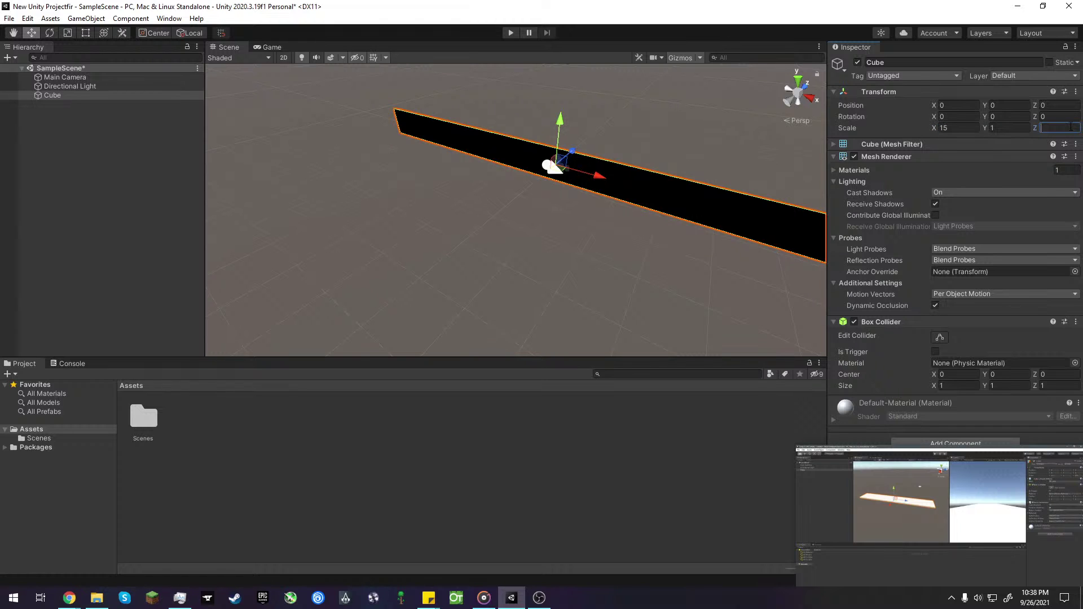
text(100)
click(769, 205)
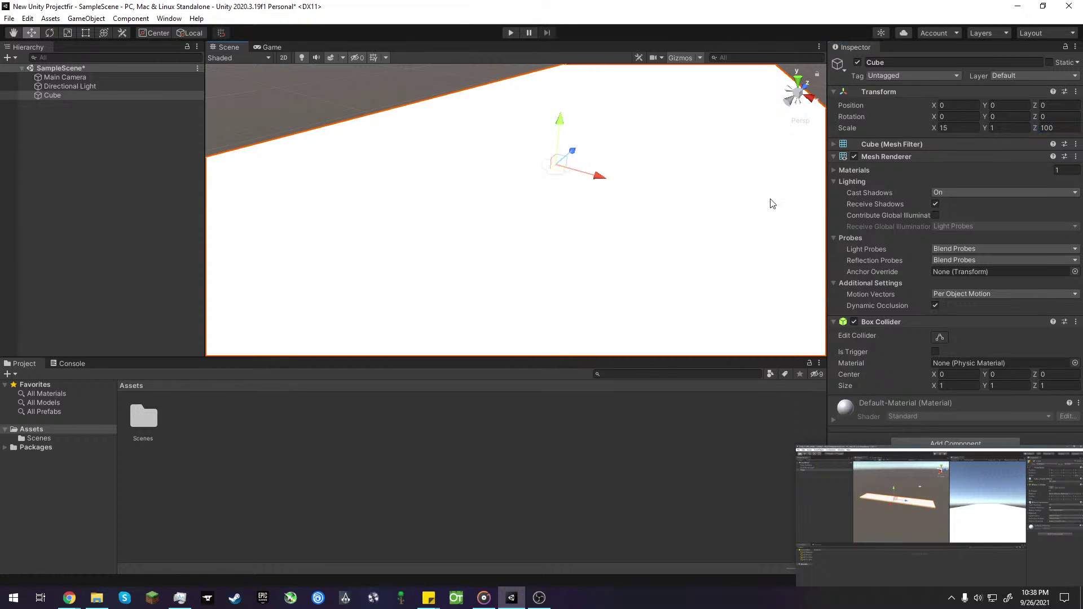
scroll(701, 231, down, 10)
right_drag(701, 235, 449, 91)
middle_drag(449, 91, 472, 162)
right_drag(529, 266, 387, 203)
- Reset the Main Camera's scale and clear the selection
click(128, 77)
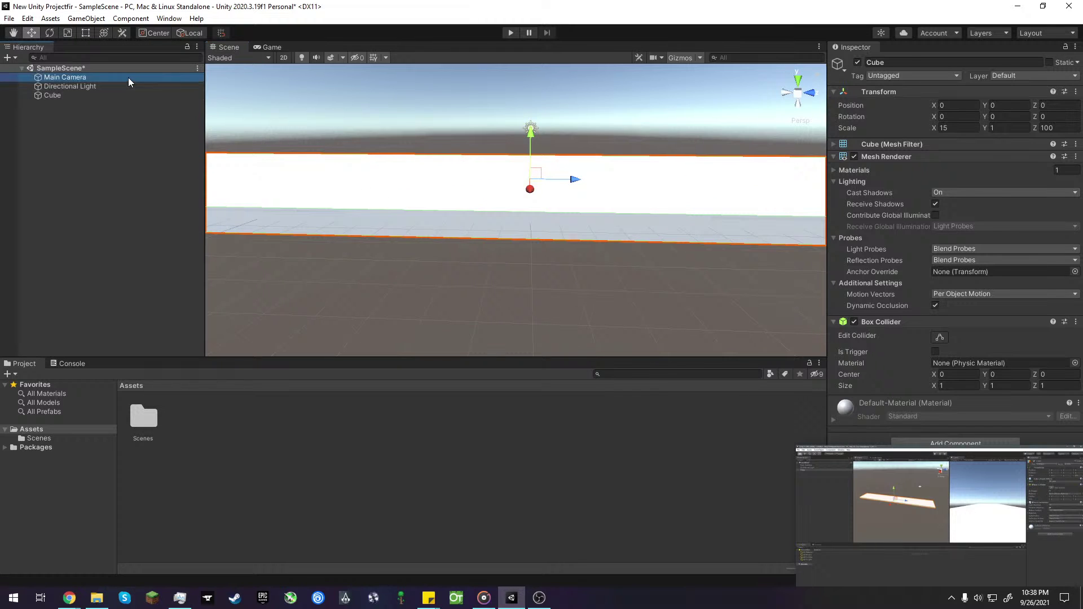
scroll(688, 235, down, 3)
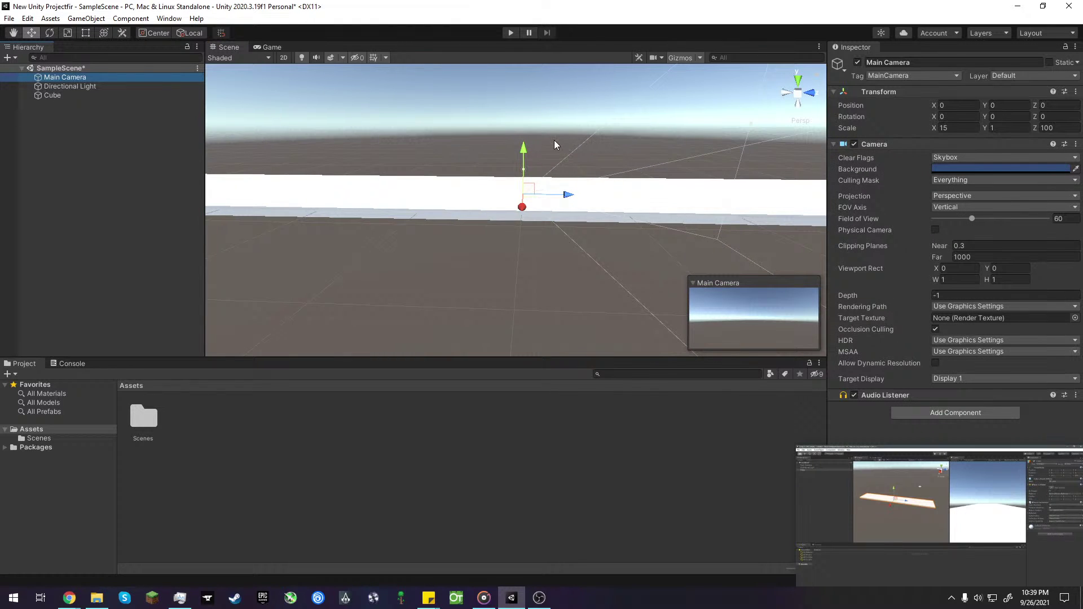
middle_drag(554, 141, 615, 155)
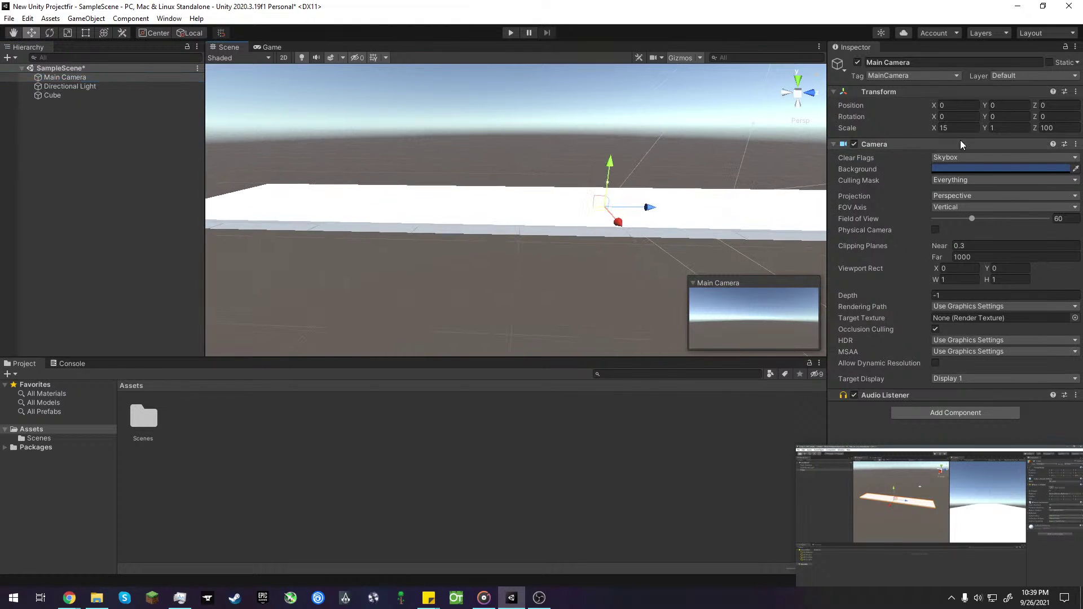
right_click(891, 96)
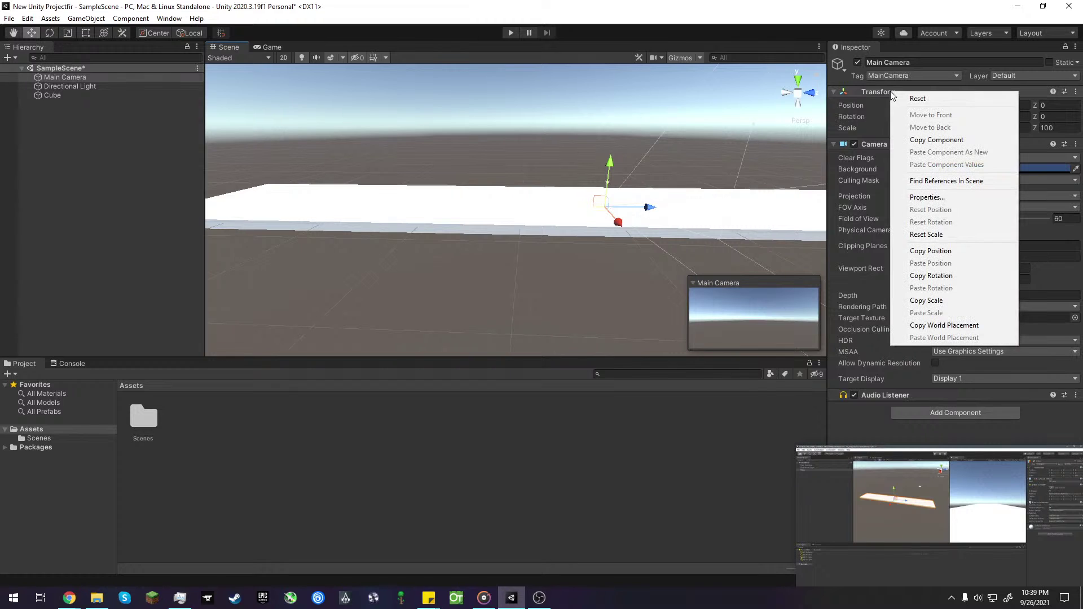
click(946, 237)
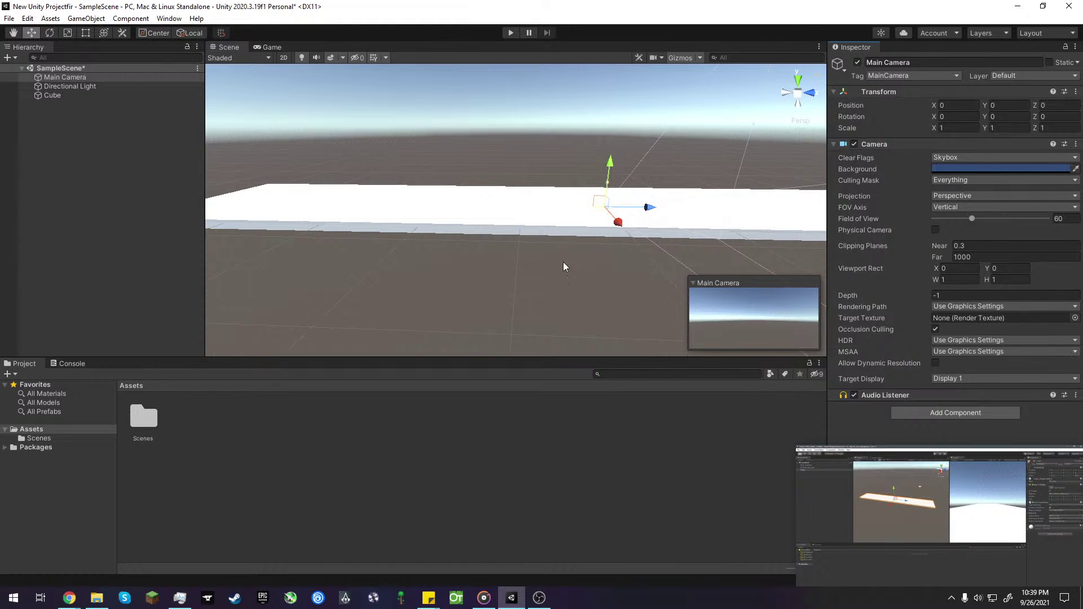
click(537, 263)
right_drag(537, 262, 573, 248)
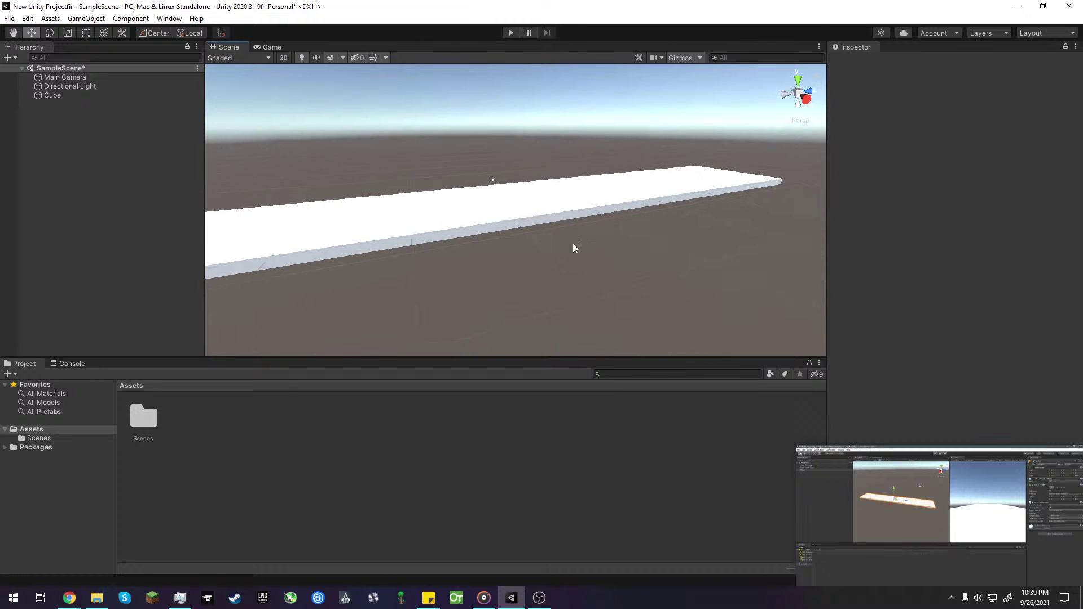
- Move the Main Camera up to about Y 6.85 and back along Z to about -25.32
click(96, 77)
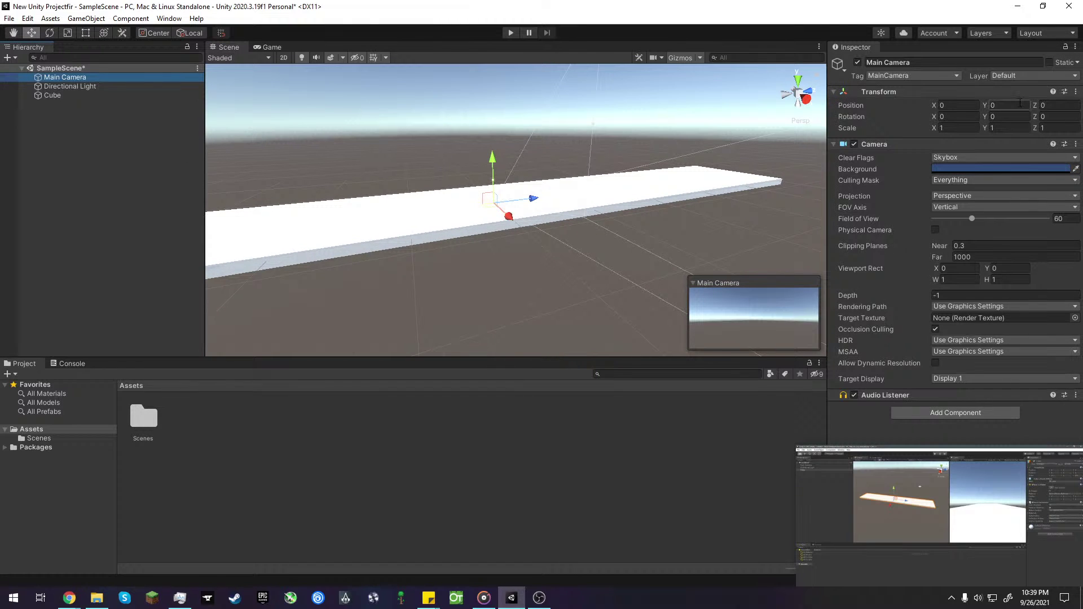
right_click(933, 90)
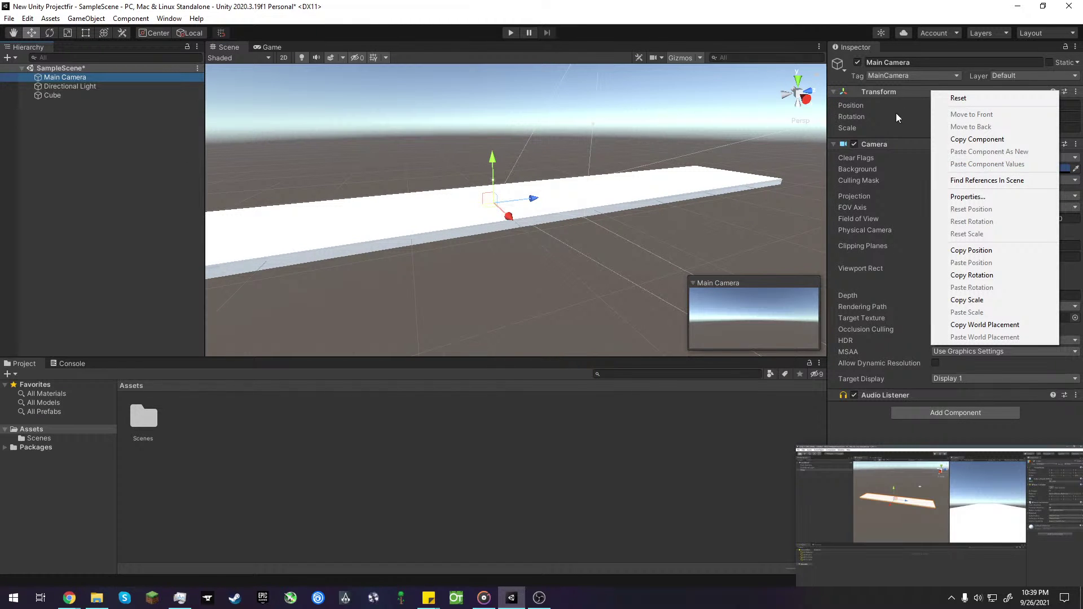
drag(492, 154, 490, 101)
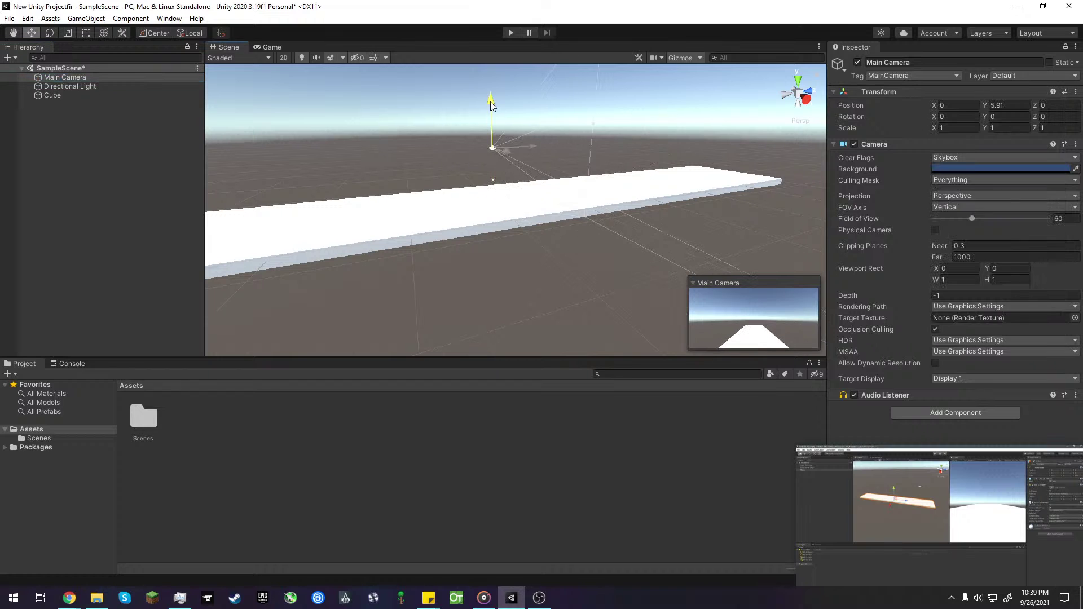
drag(530, 151, 251, 171)
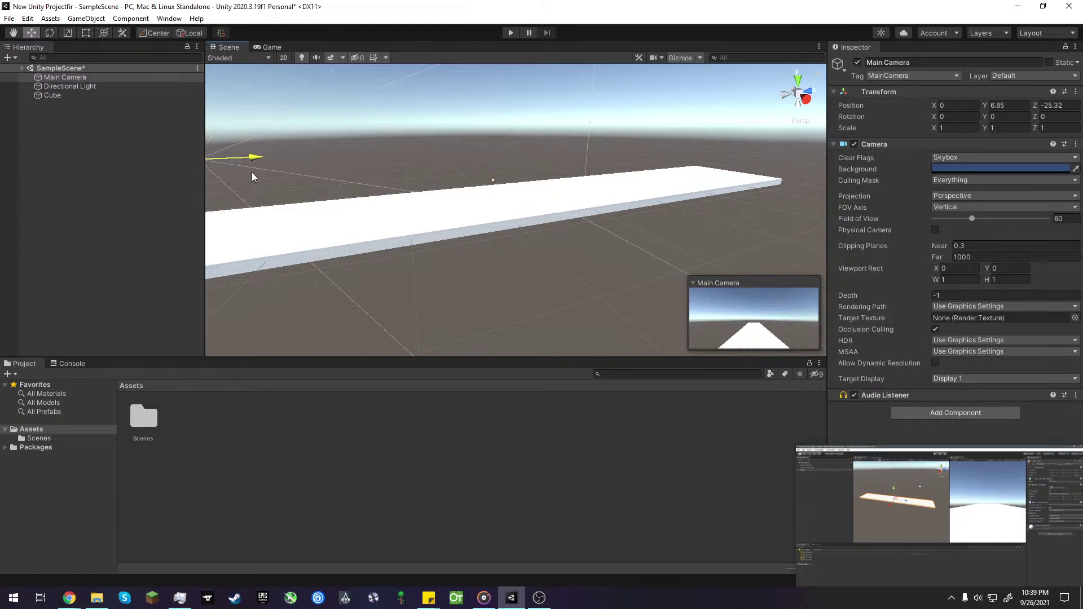
key(f)
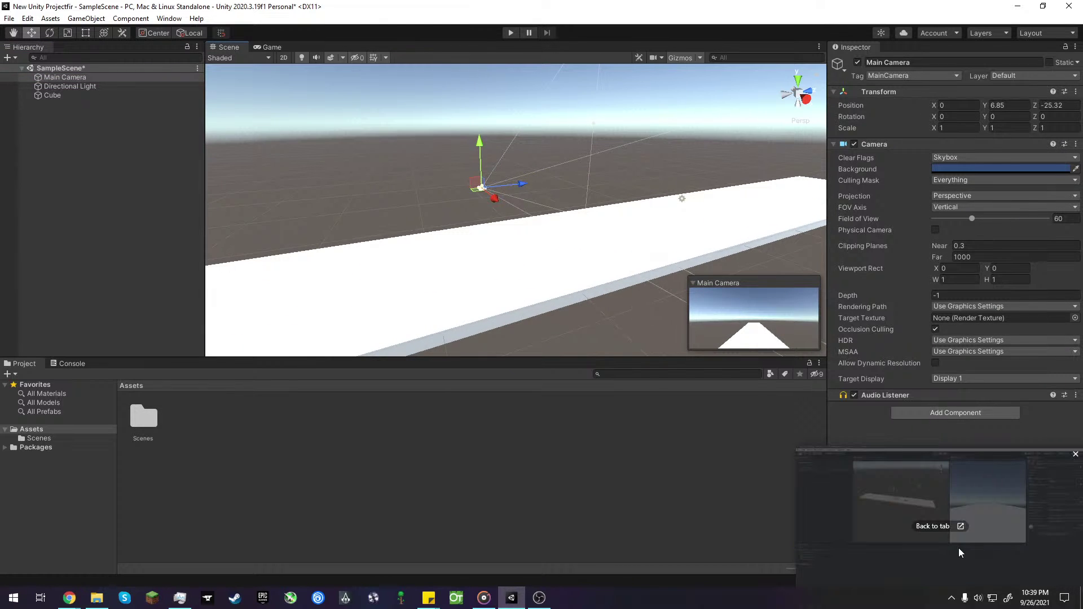
- Resume the tutorial video and rename the Cube as grund
click(955, 559)
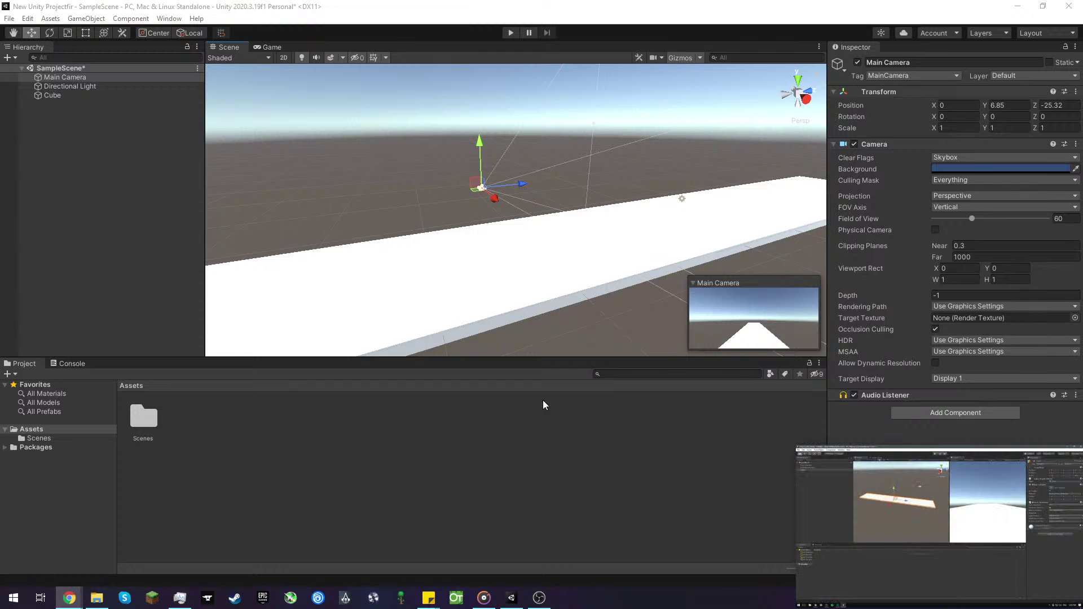
click(536, 236)
scroll(590, 275, down, 2)
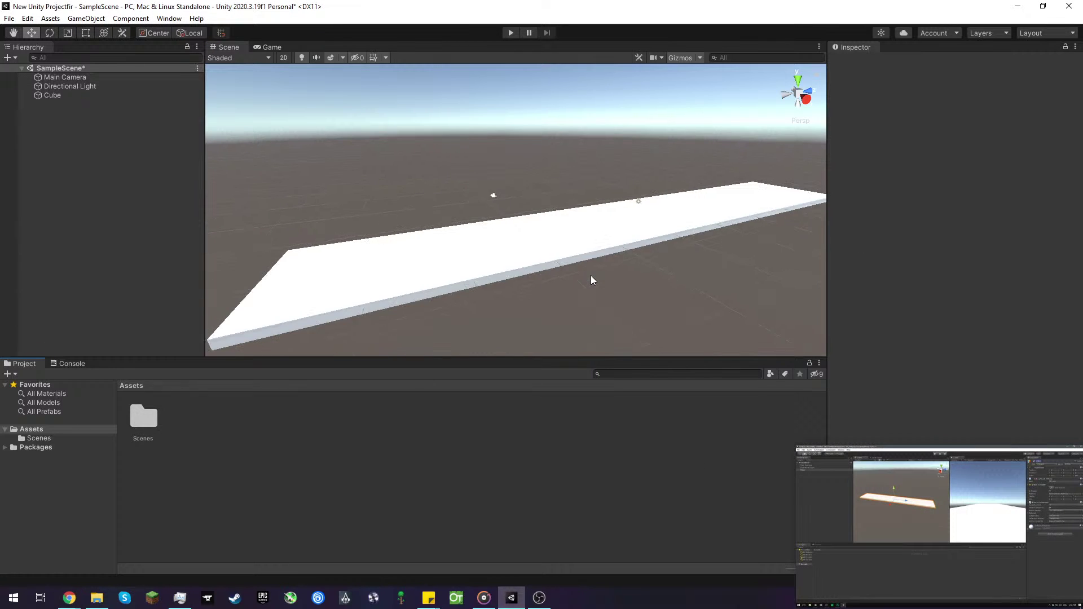
click(540, 260)
click(977, 62)
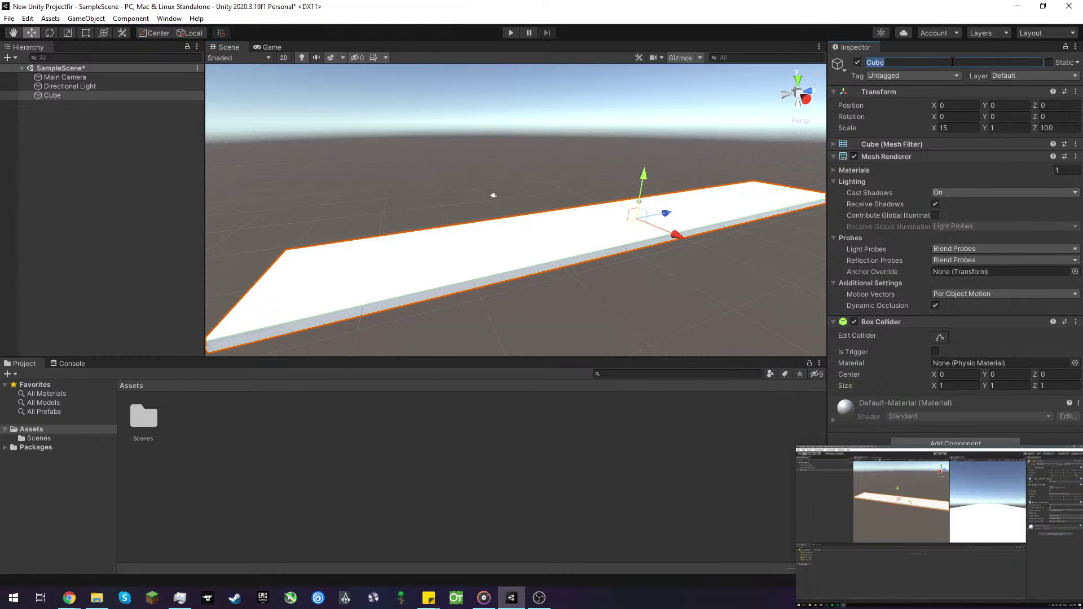
text(grund)
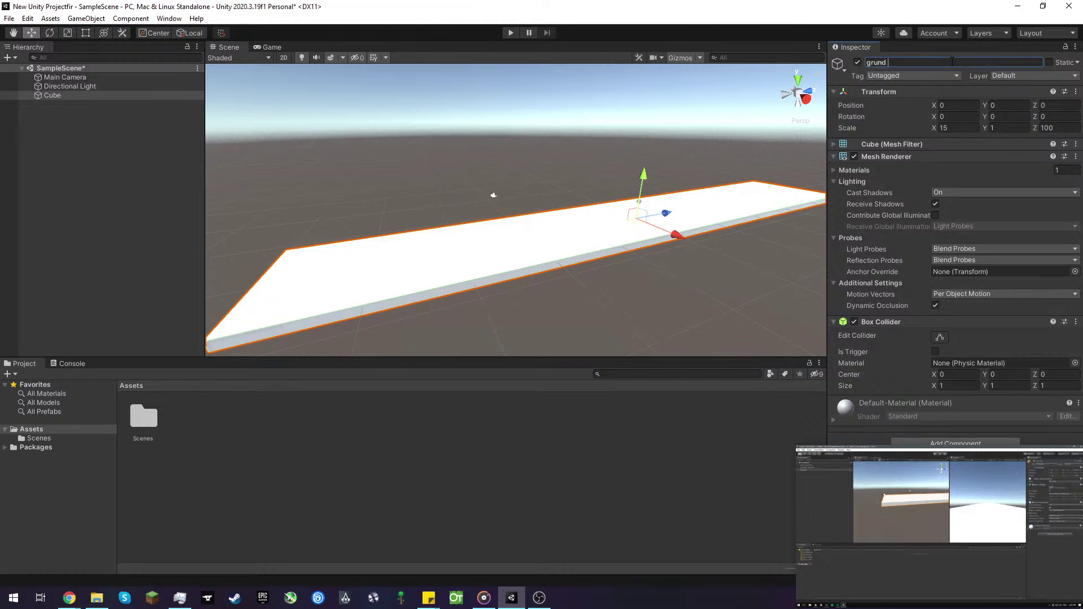
click(668, 292)
click(655, 235)
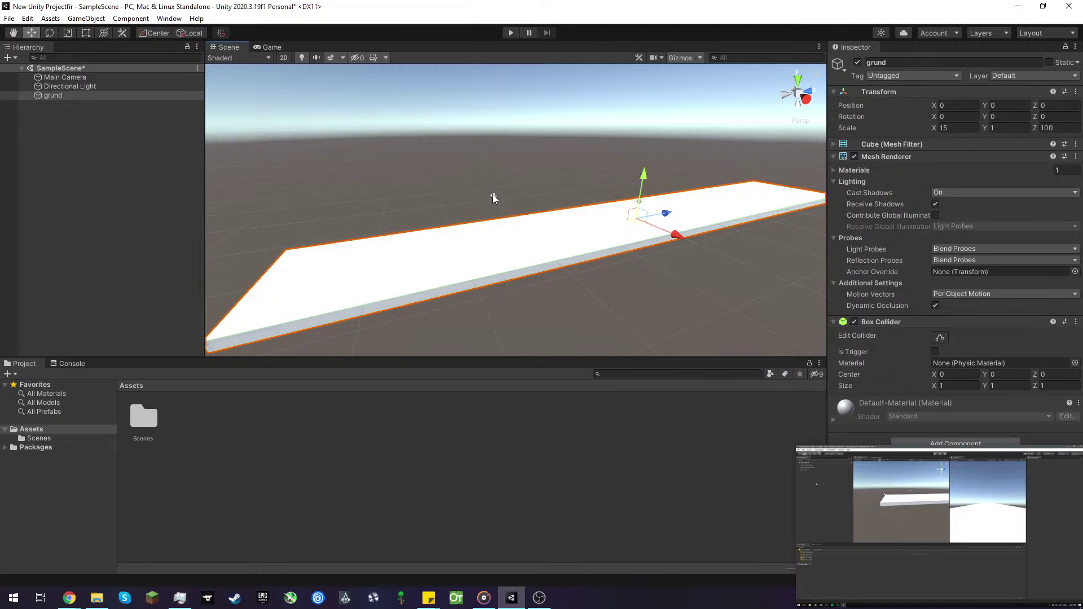
- Move grund forward along Z to about 28.5, pause the tutorial, and dock the Game view beside the Scene view
drag(667, 213, 760, 185)
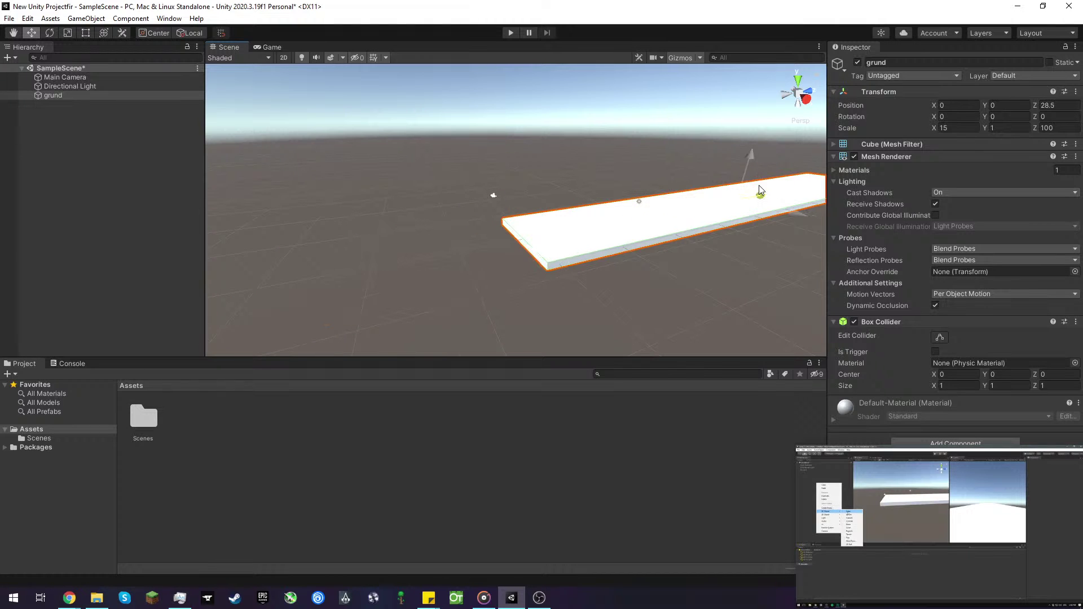
click(499, 192)
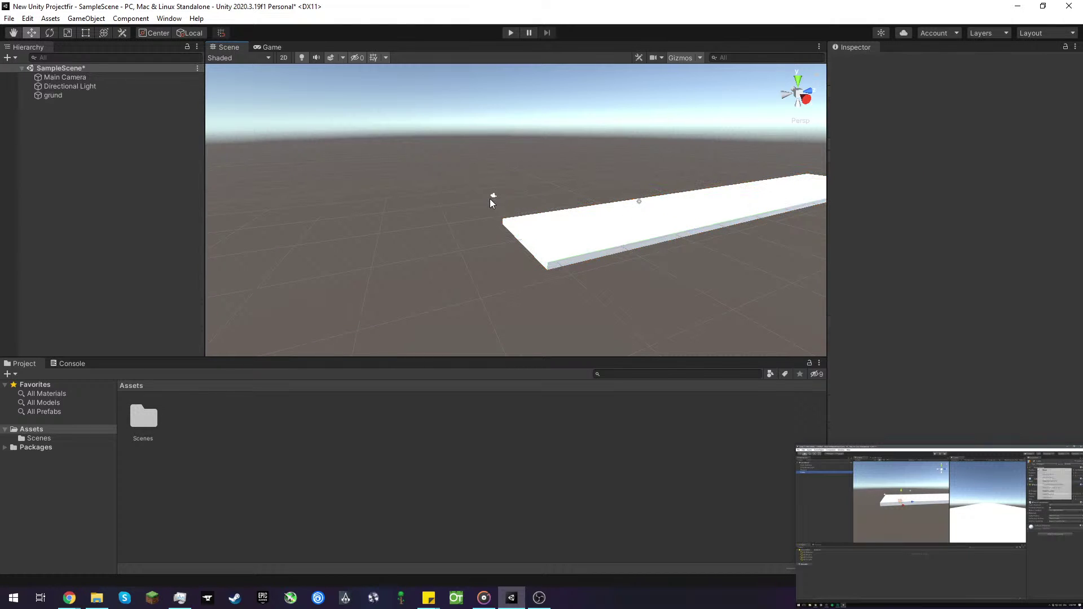
click(490, 197)
click(941, 597)
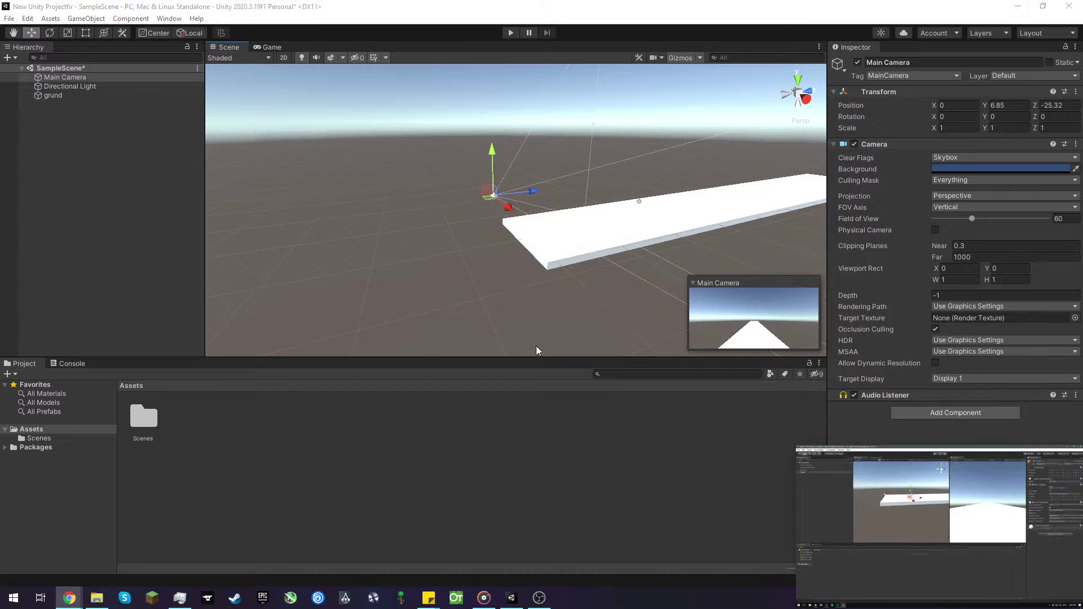
drag(270, 51, 694, 195)
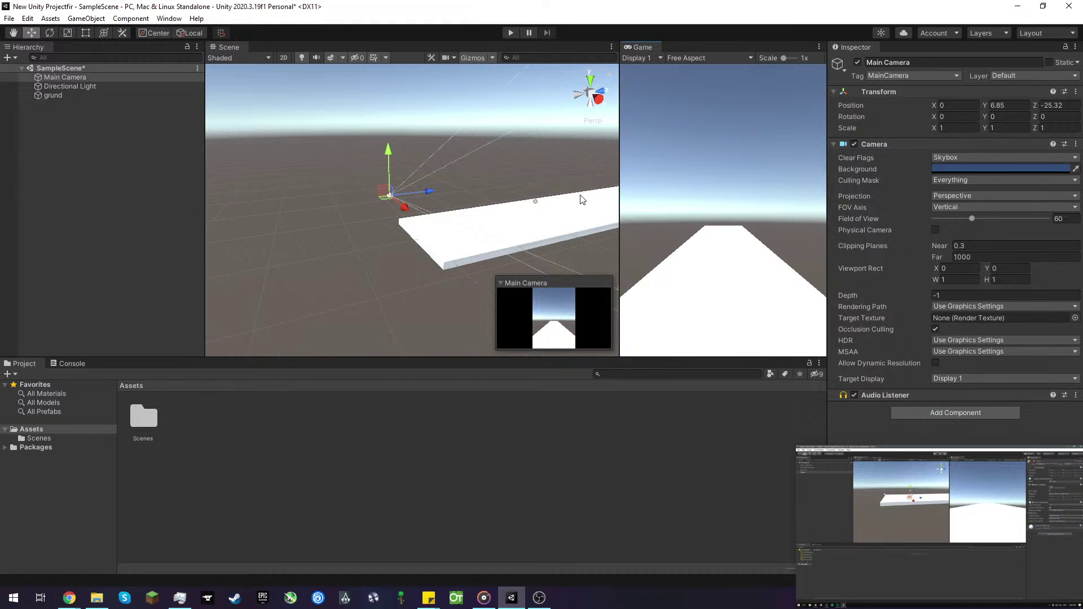
- Move the grund platform farther forward along Z to about 34.3
click(499, 239)
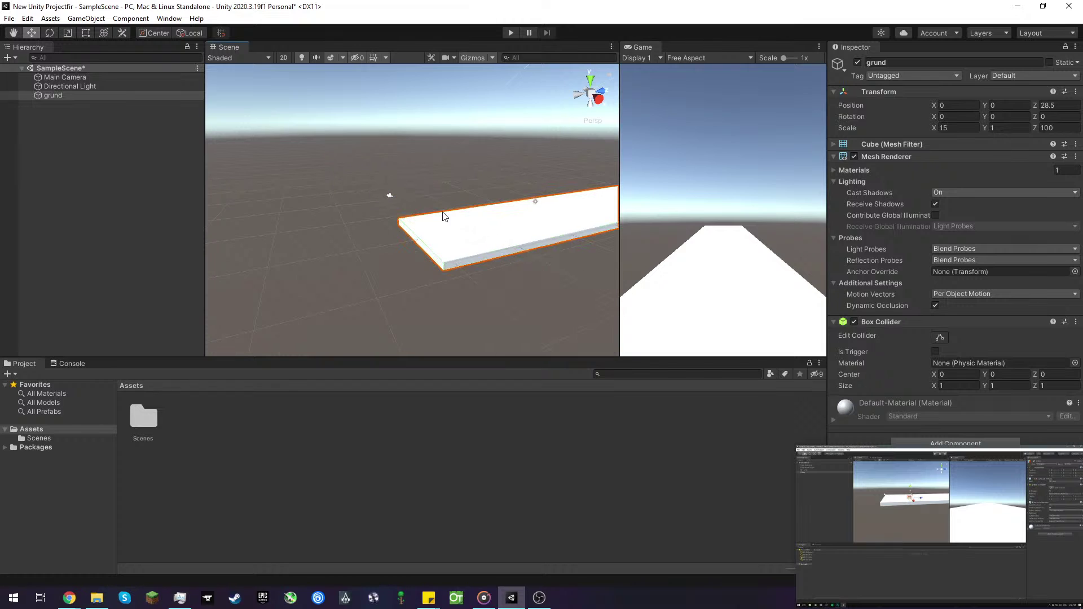
key(f)
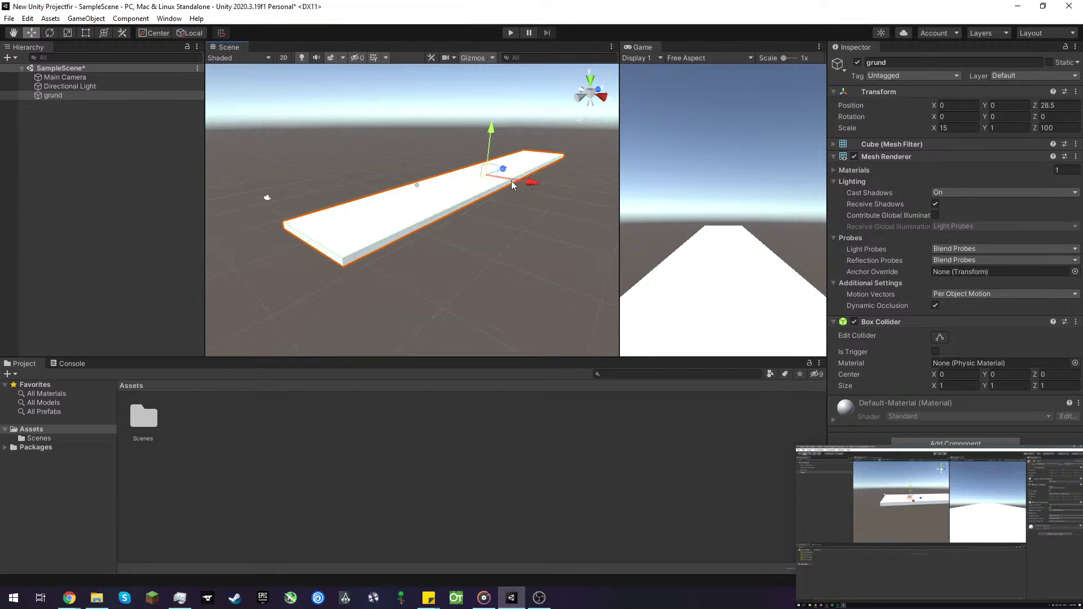
drag(502, 171, 511, 167)
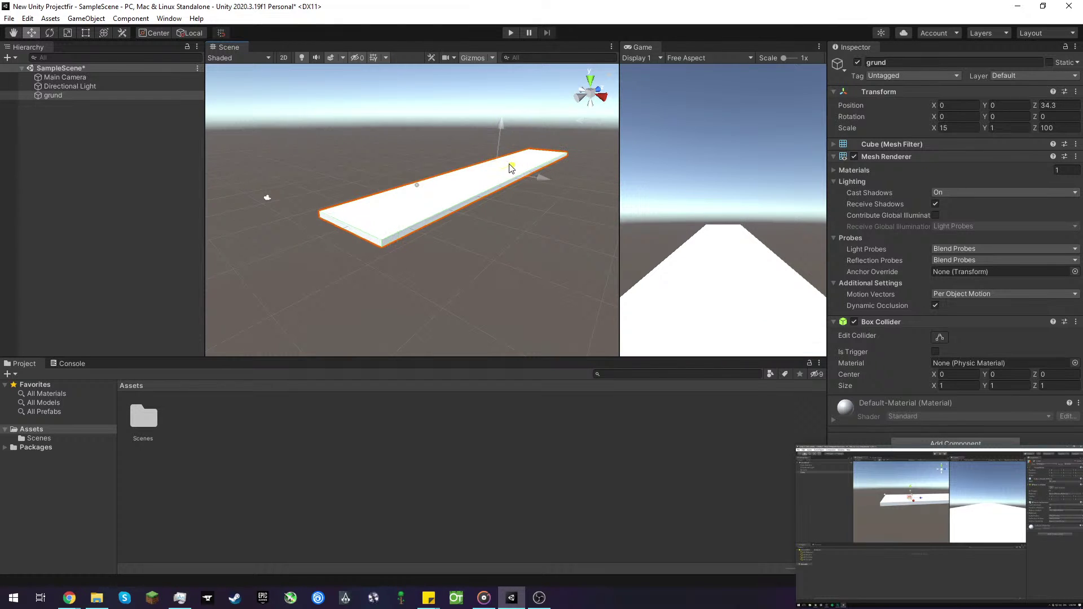
- Select the Main Camera, switch to the tutorial's YouTube tab in the browser, rewind the video by 10 seconds and resume it
mouse_move(930, 538)
click(886, 521)
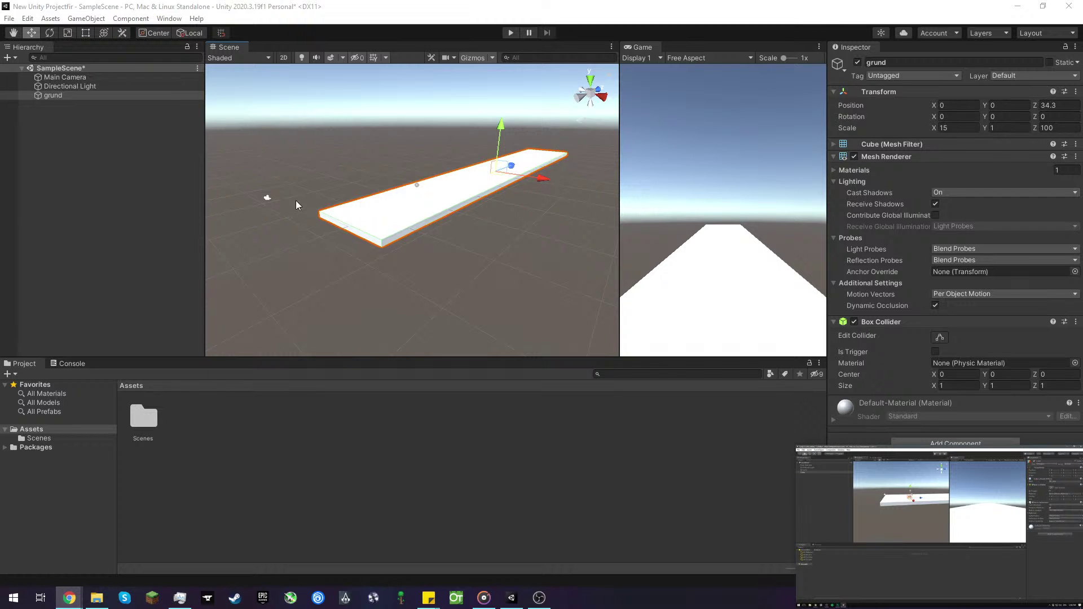
click(267, 198)
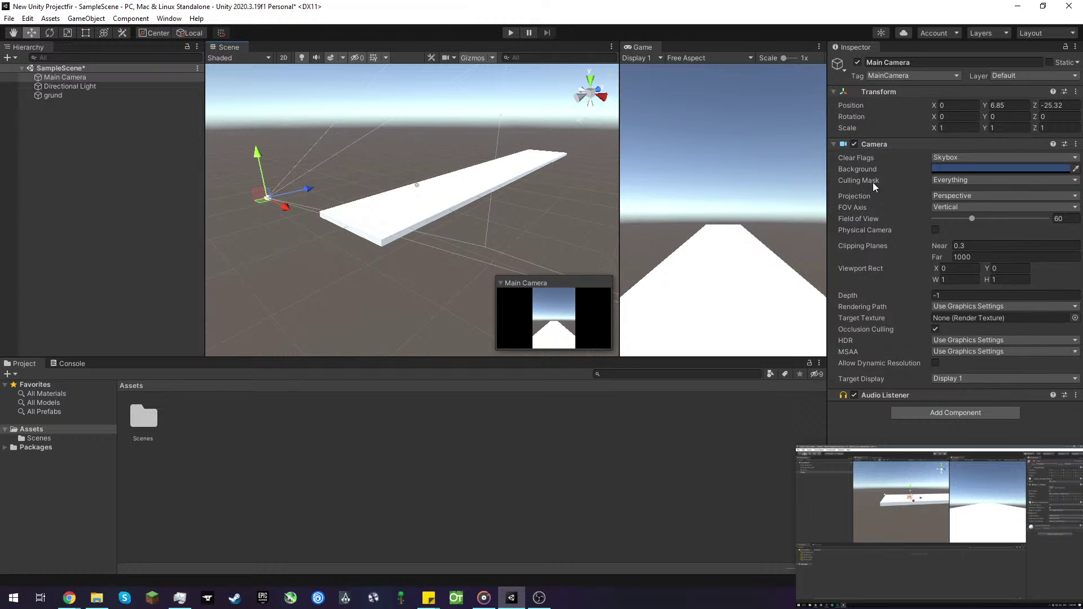
mouse_move(950, 576)
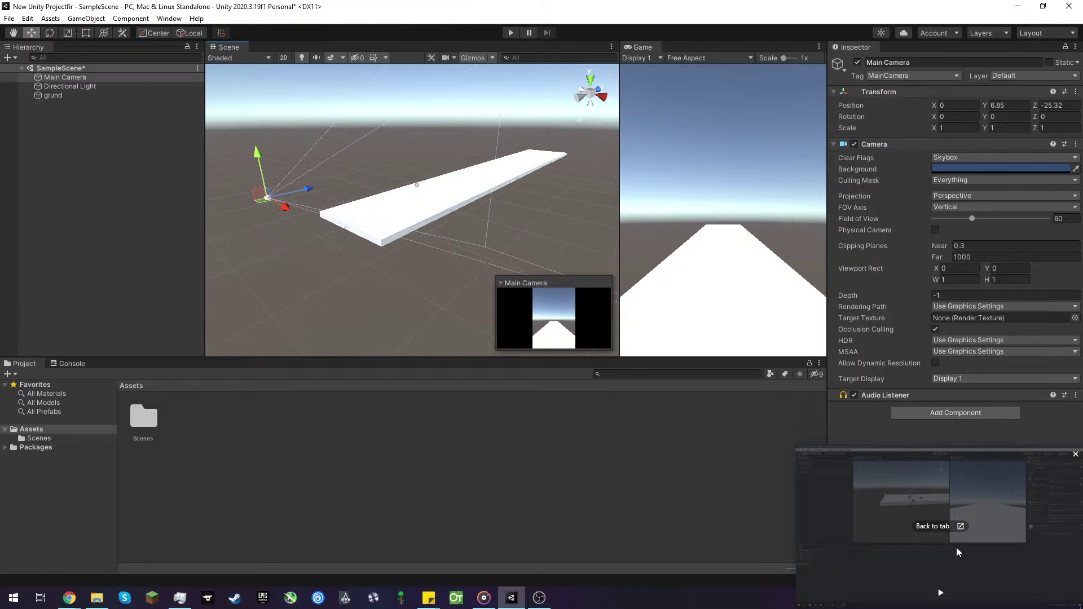
click(953, 530)
key(Left)
key(Left)
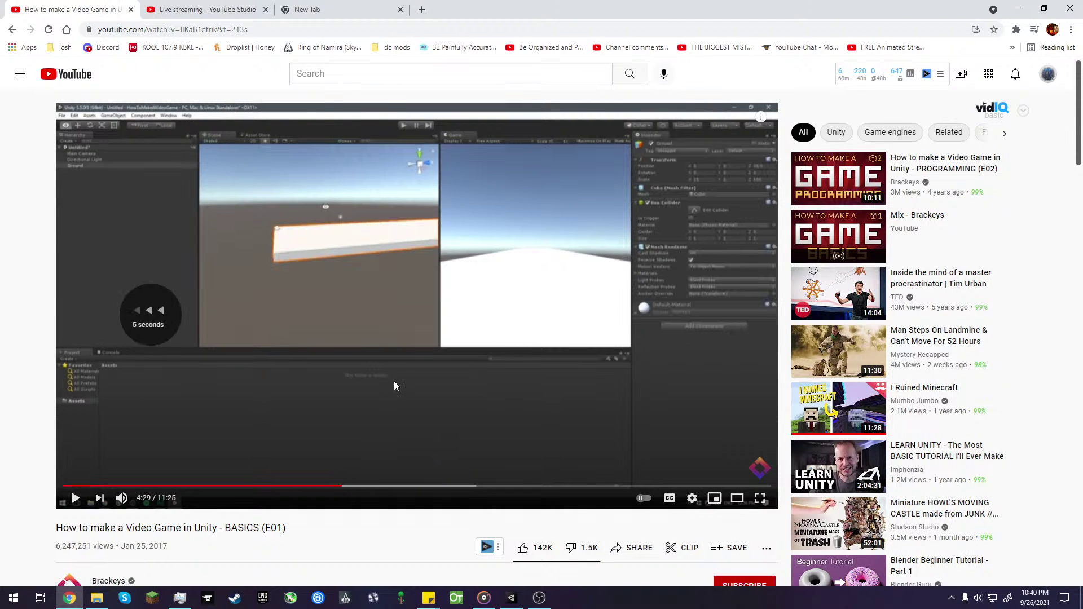
key(space)
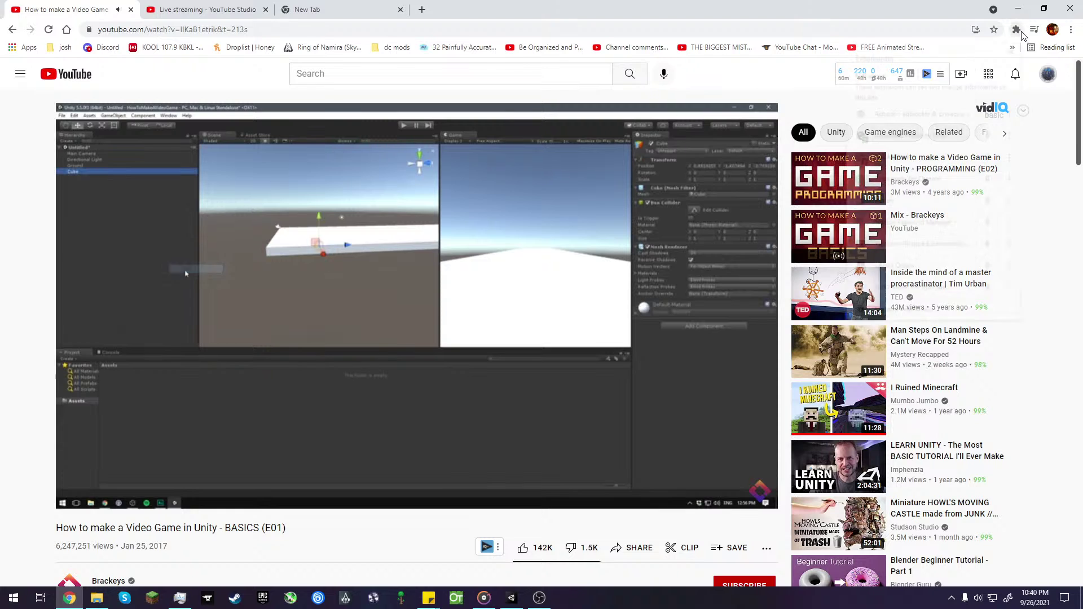
- Put the tutorial video back into picture-in-picture and switch back to Unity
click(1017, 30)
click(923, 246)
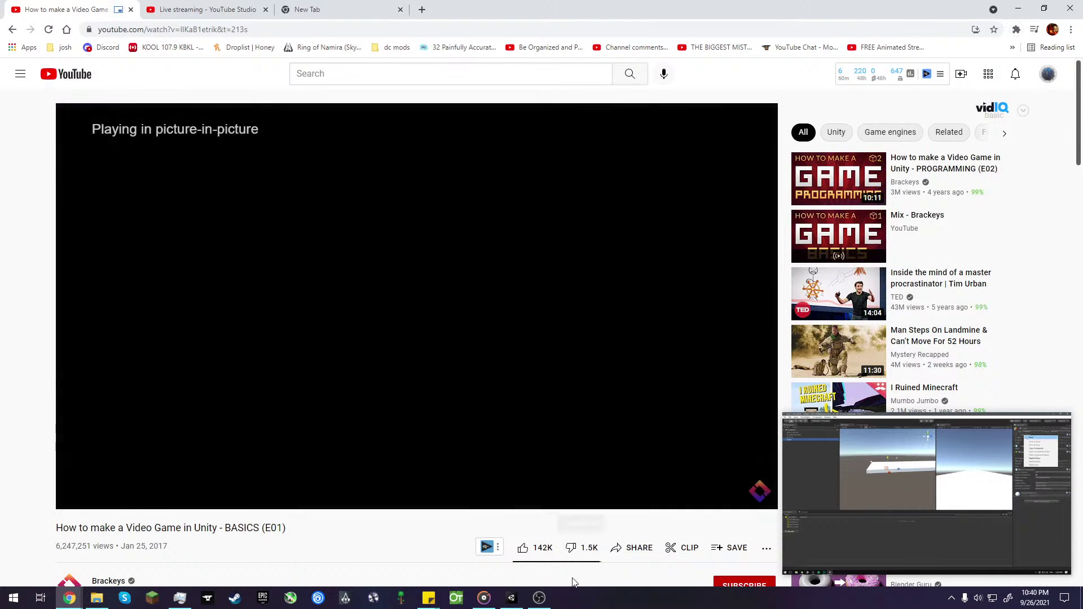
click(539, 598)
click(511, 598)
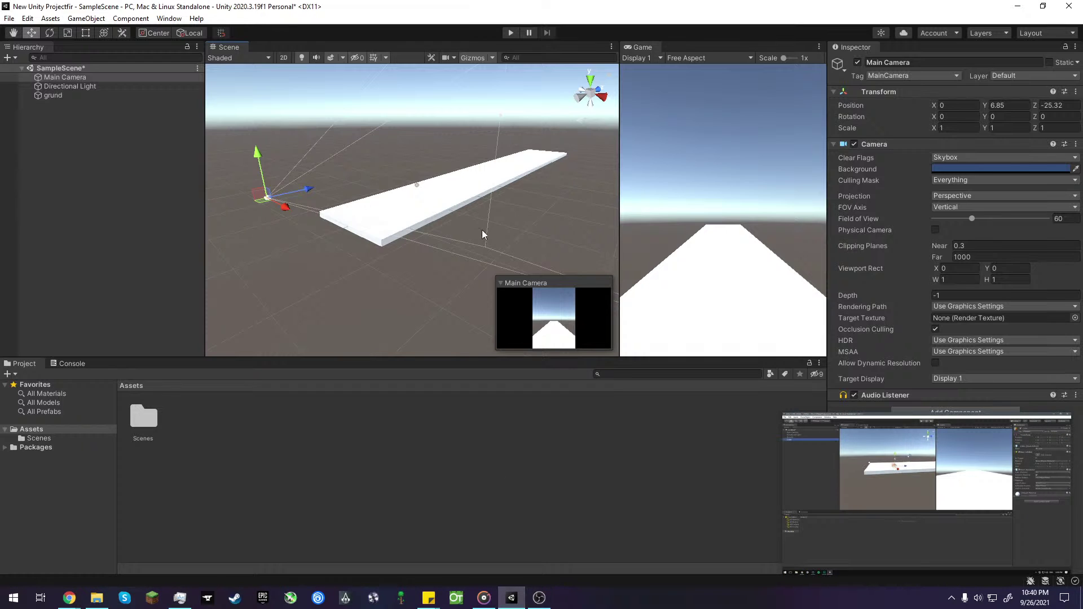
- Pause the tutorial video and add a 3D cube to the scene at the root level
right_click(56, 228)
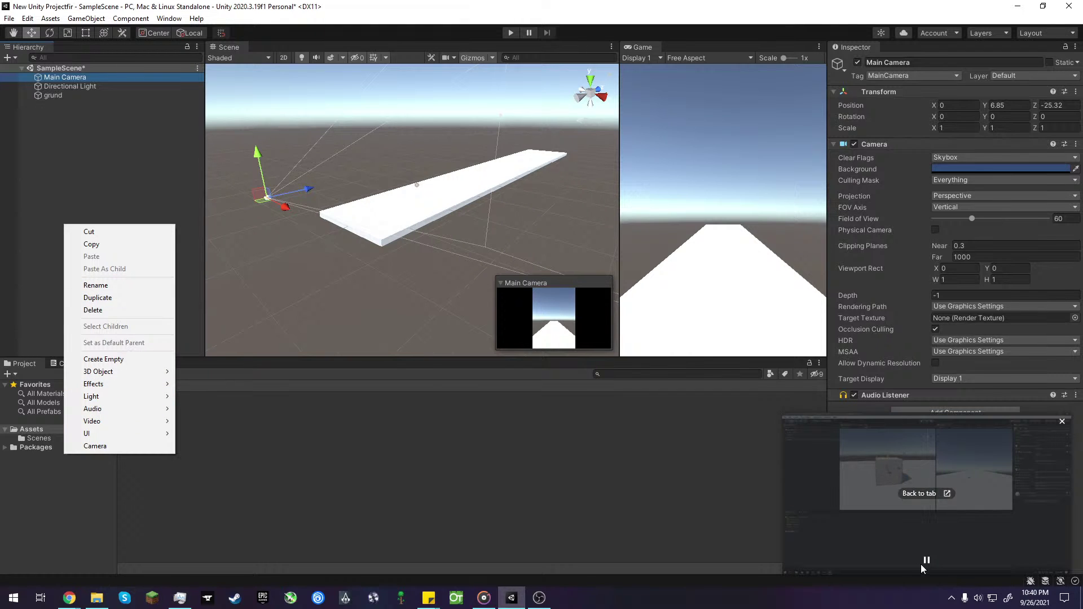
click(924, 562)
right_click(127, 198)
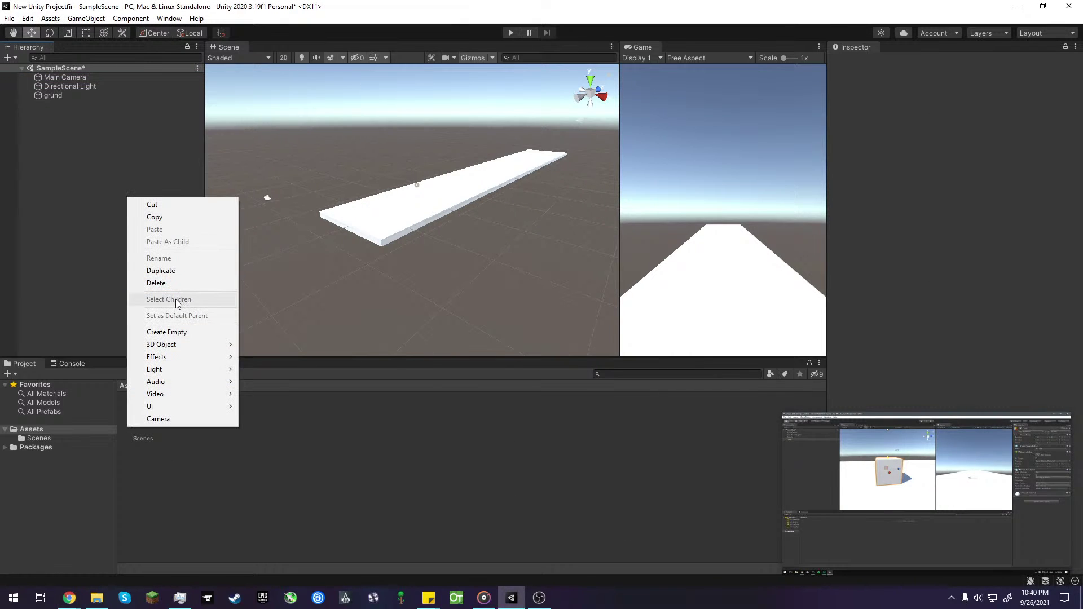
mouse_move(213, 345)
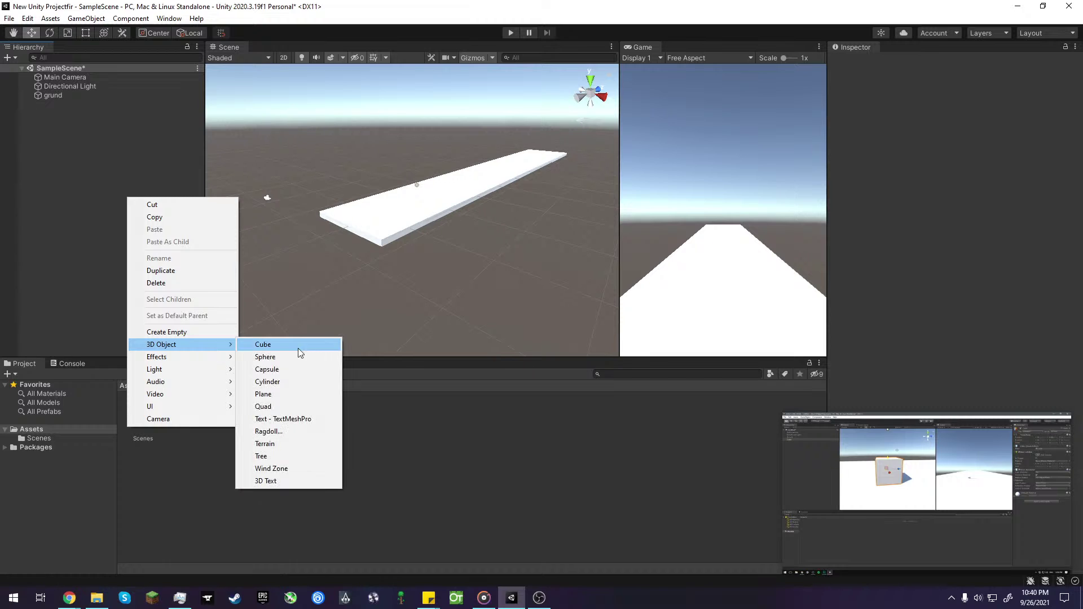
click(307, 350)
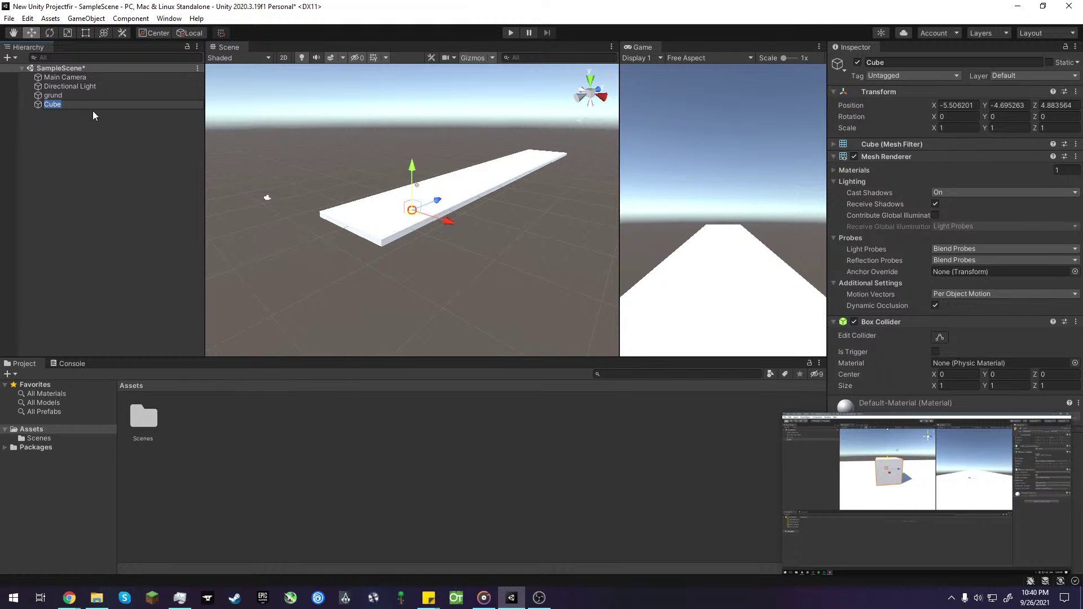
- Raise the new cube along Y to about 1.02 so it sits above the grund platform
drag(411, 165, 532, 221)
key(f)
drag(402, 217, 408, 40)
scroll(435, 174, down, 10)
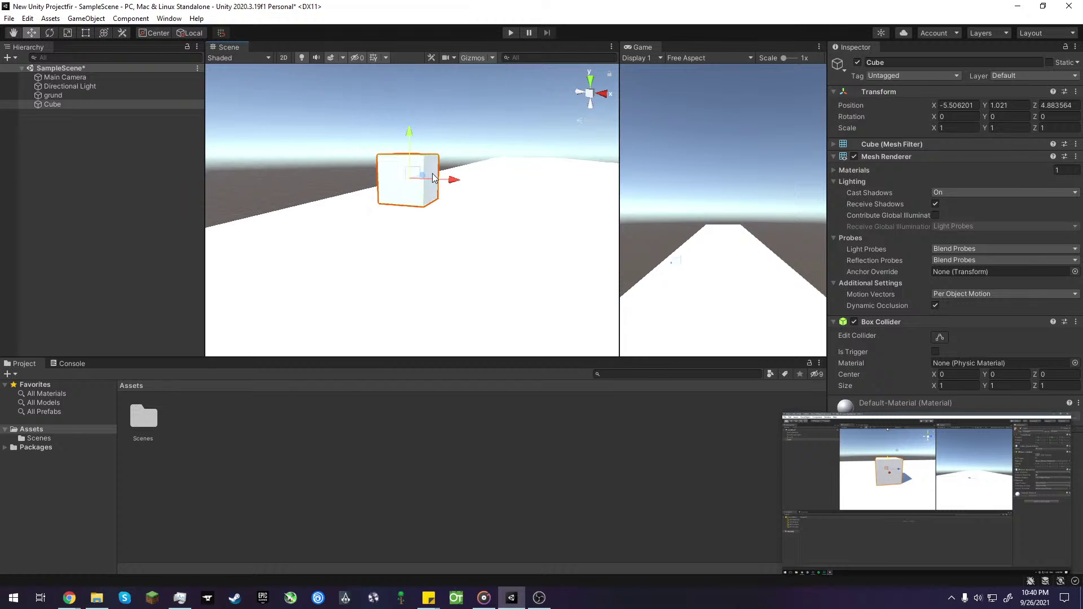
right_drag(475, 182, 414, 202)
middle_drag(415, 202, 419, 199)
drag(420, 199, 356, 259)
key(w)
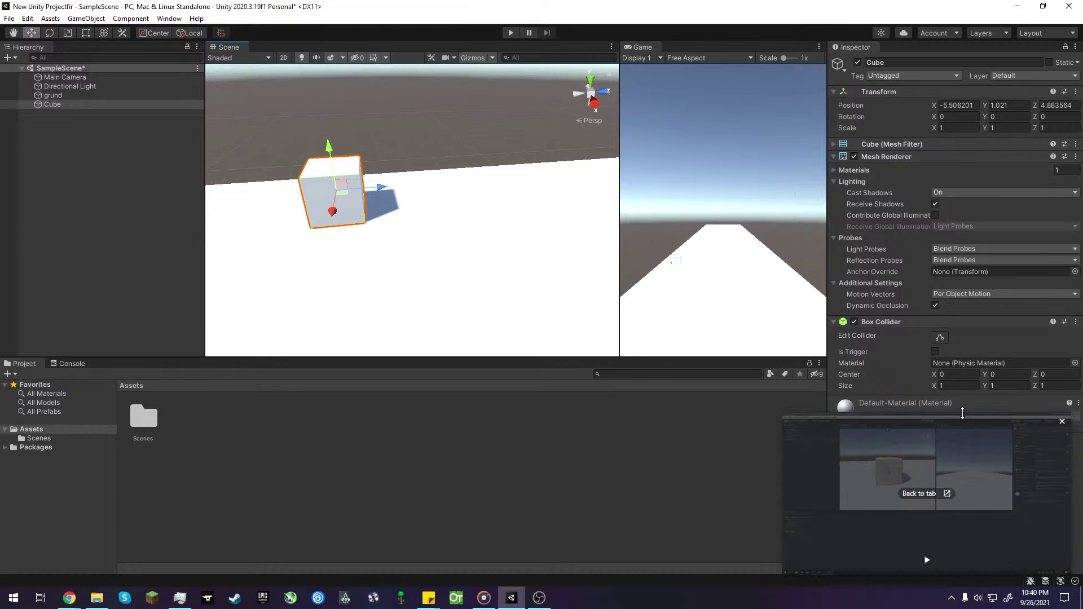
- Move the floating tutorial video off the Inspector and expand the cube's Default-Material to examine its settings
drag(970, 439, 716, 435)
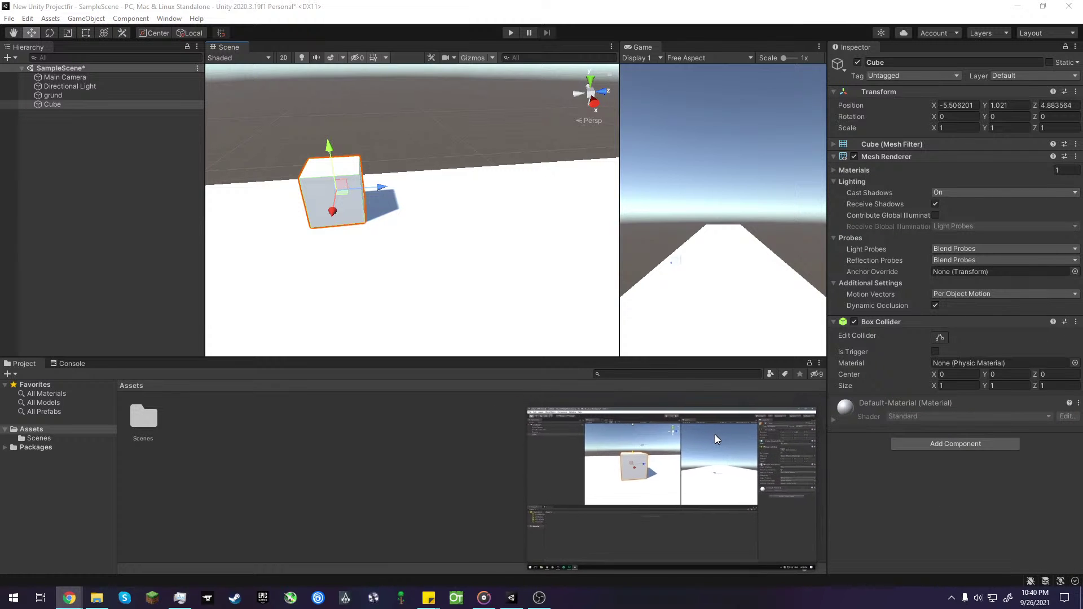
click(1054, 417)
click(1051, 415)
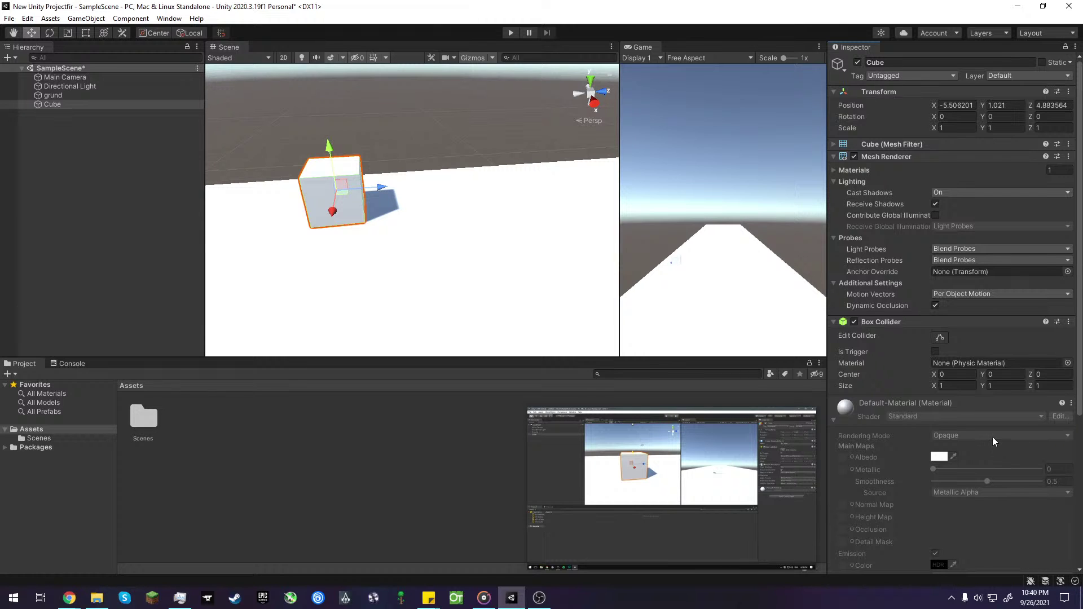
scroll(955, 516, down, 4)
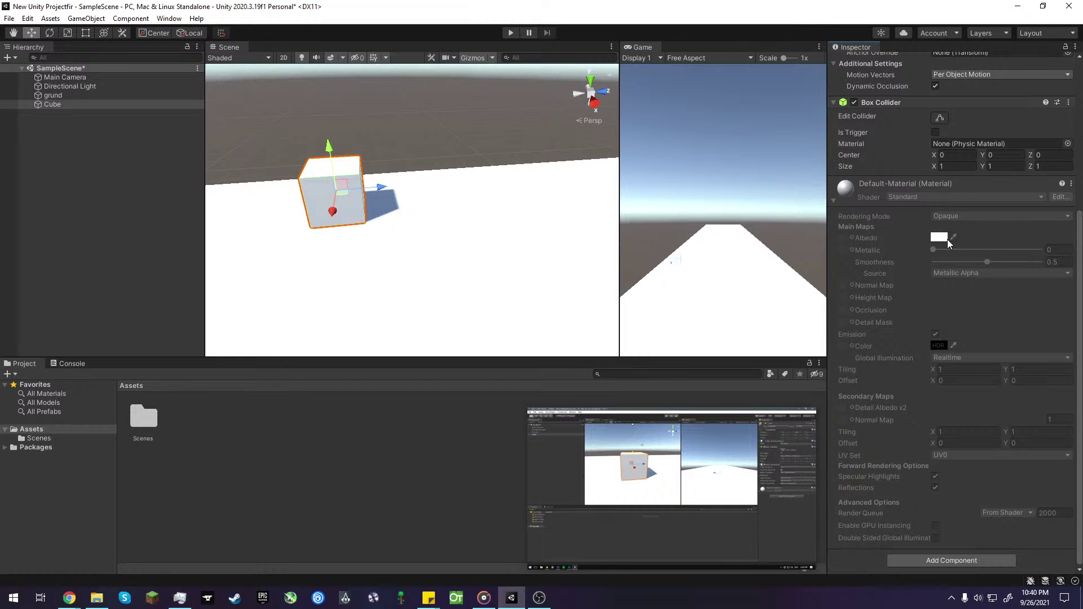
scroll(956, 236, up, 4)
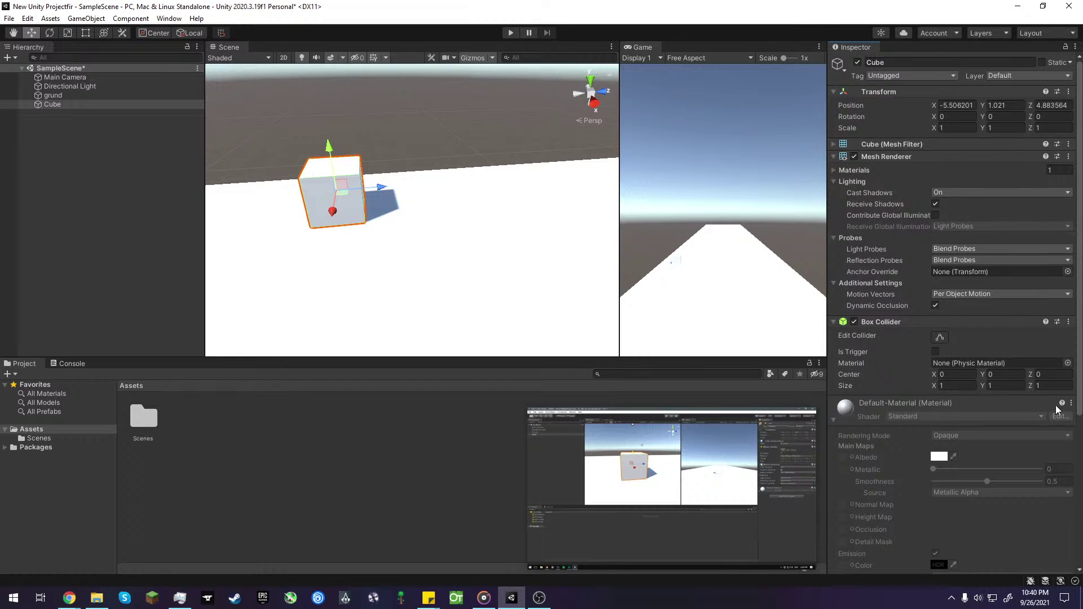
scroll(932, 491, down, 4)
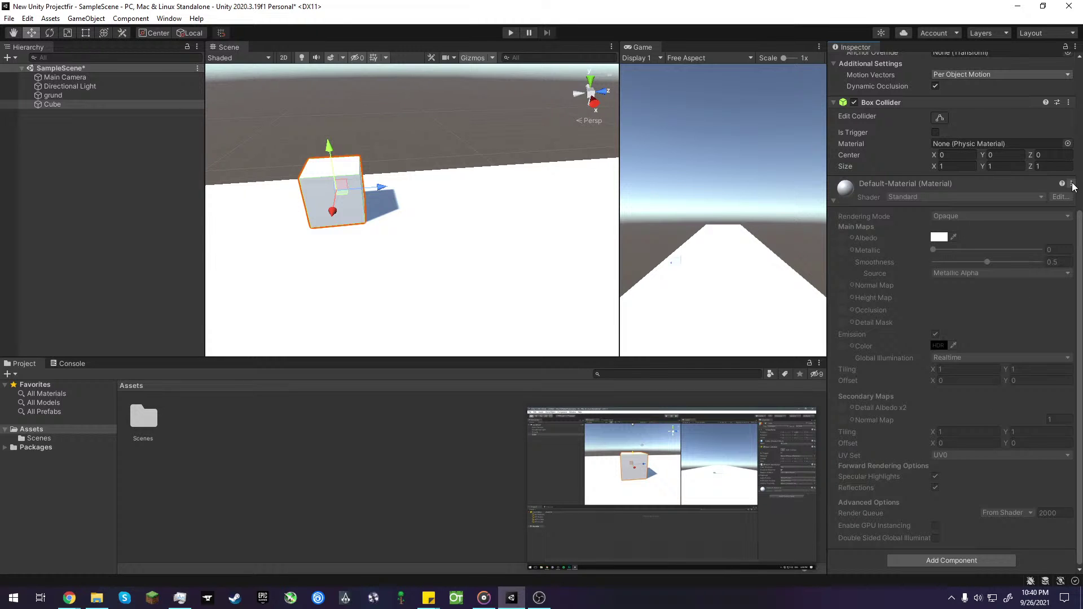
scroll(1025, 298, up, 4)
- Switch to OBS to check the livestream, and return to Unity
mouse_move(657, 558)
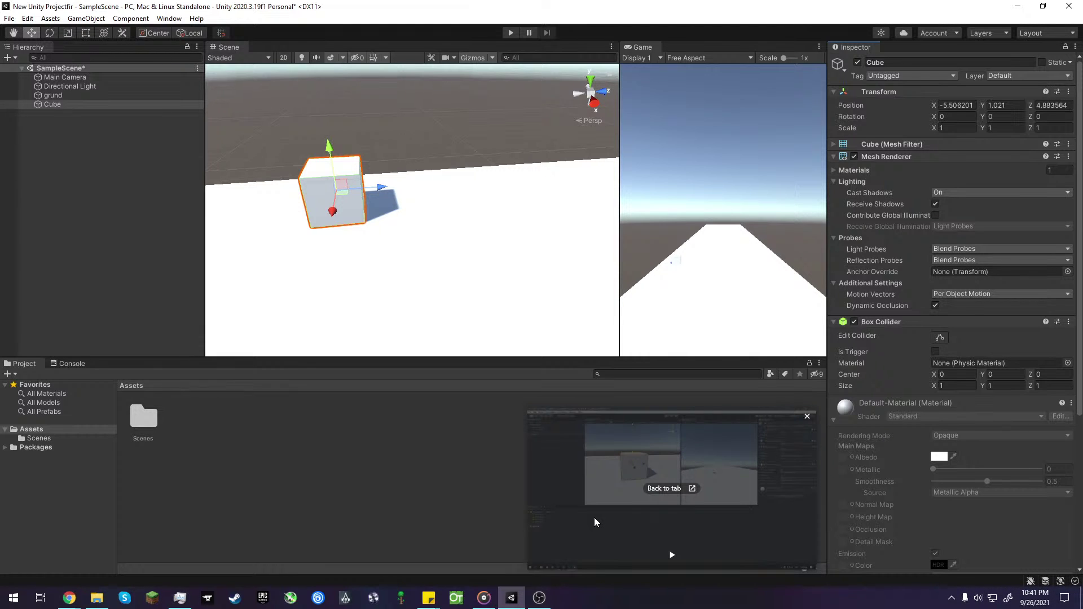
click(540, 598)
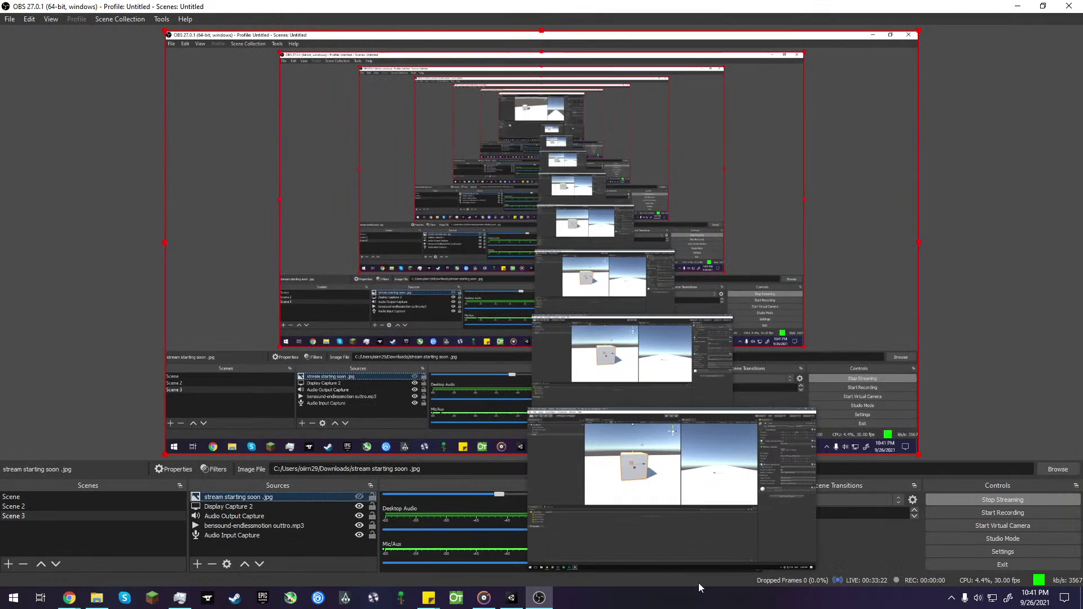
key(alt+Tab)
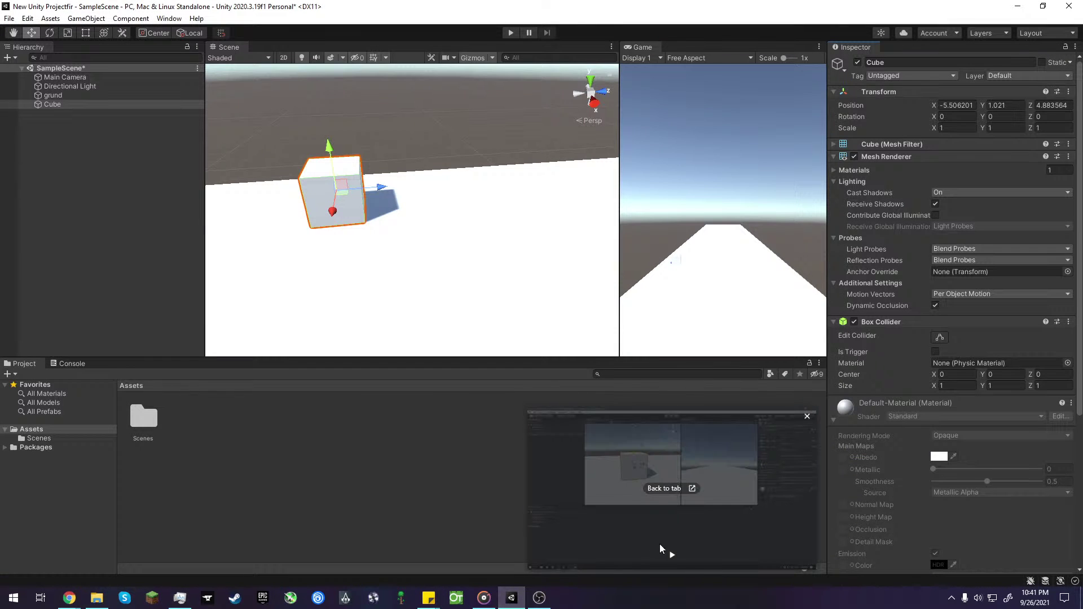
- Play short stretches of the tutorial video, pausing it to inspect the cube from different angles in the Scene view
click(671, 556)
click(671, 556)
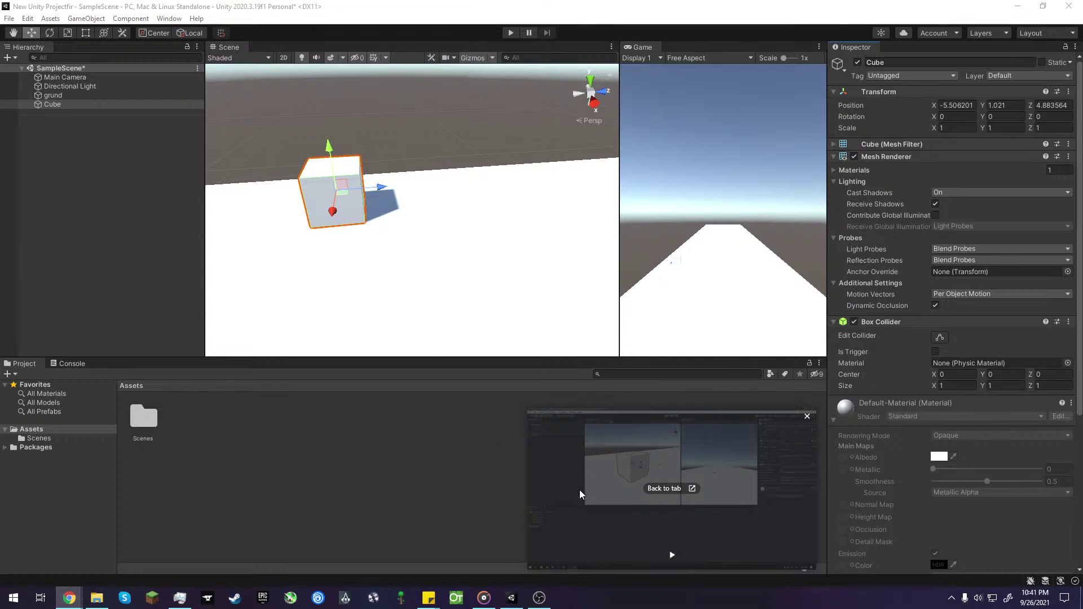
right_drag(381, 240, 462, 221)
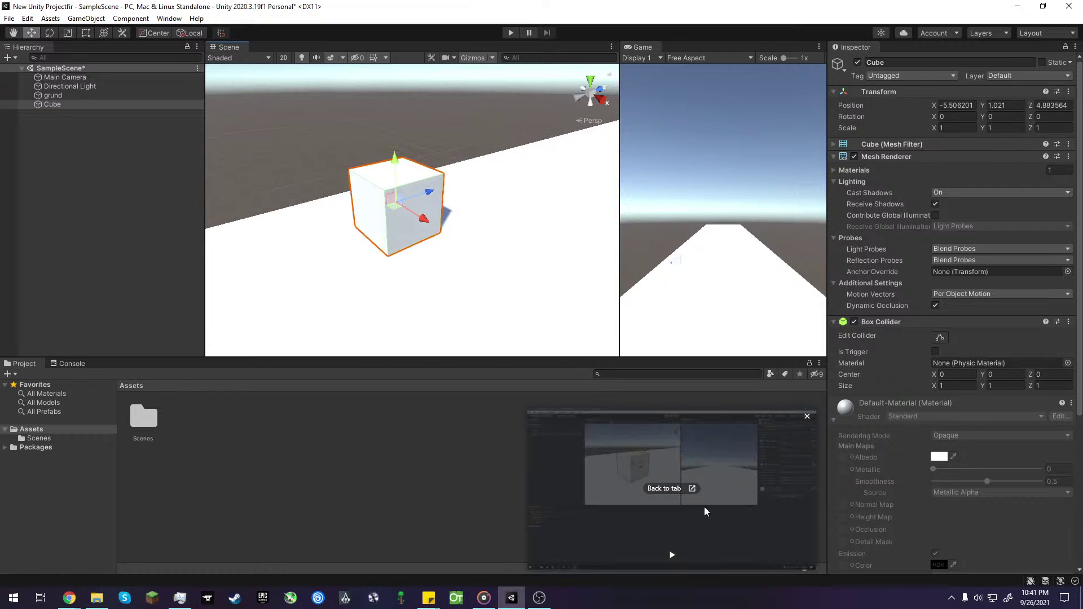
click(663, 555)
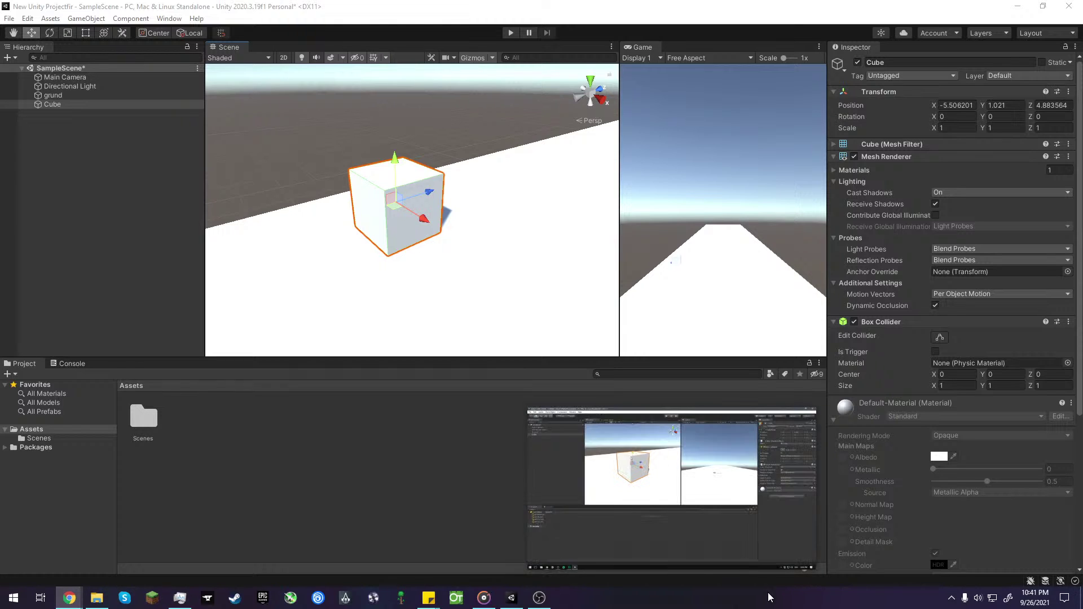
click(671, 555)
right_drag(508, 240, 546, 174)
middle_drag(546, 174, 588, 164)
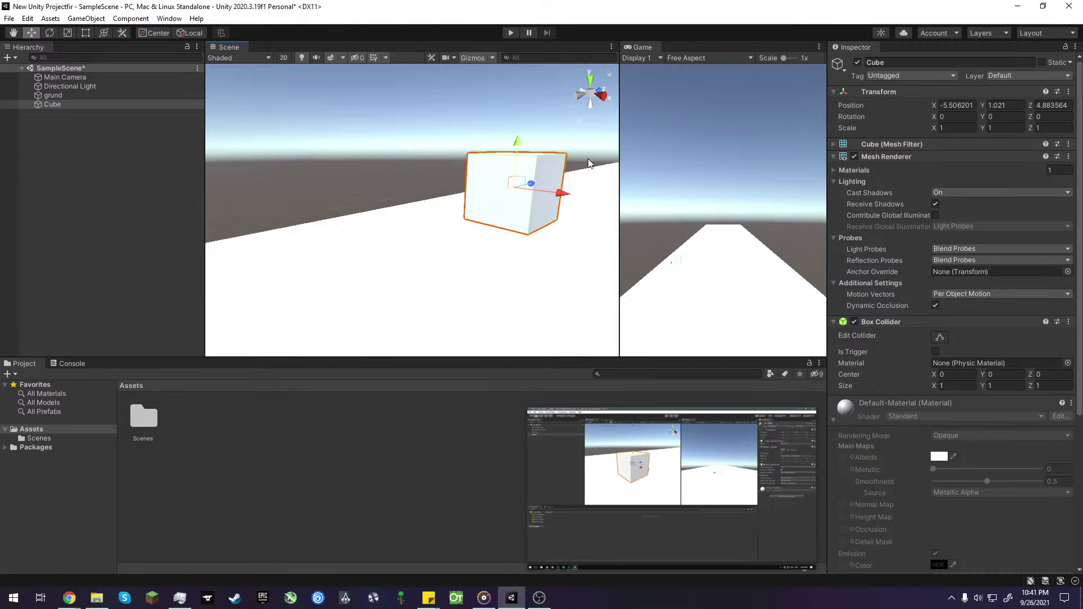
- Rename the selected cube as "player"
right_drag(507, 177, 585, 167)
middle_drag(532, 219, 561, 195)
click(976, 62)
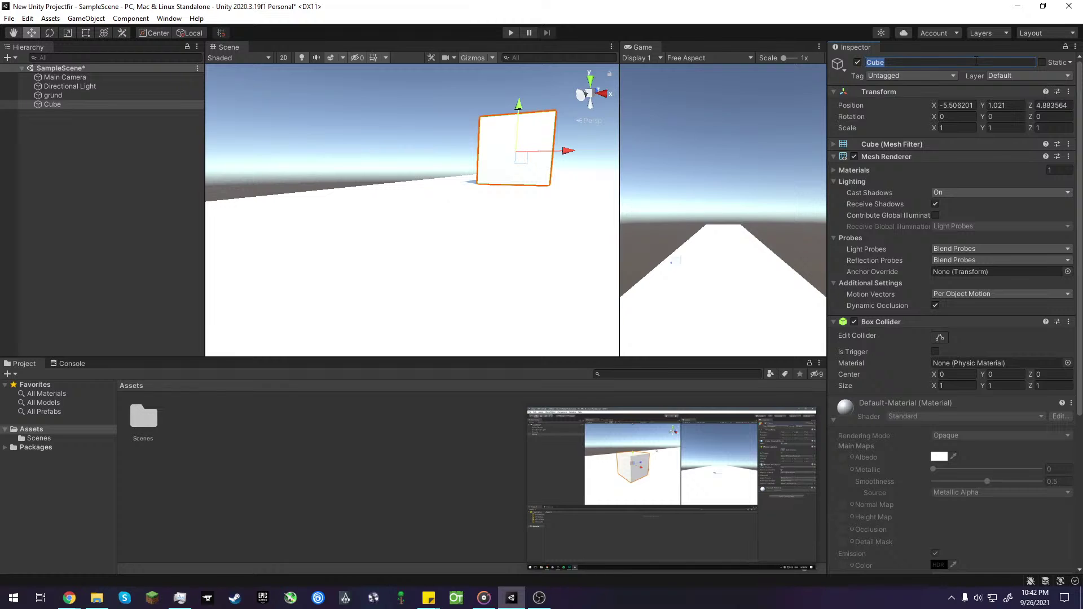
text(plk)
key(BackSpace)
text(ayer)
click(448, 431)
click(485, 151)
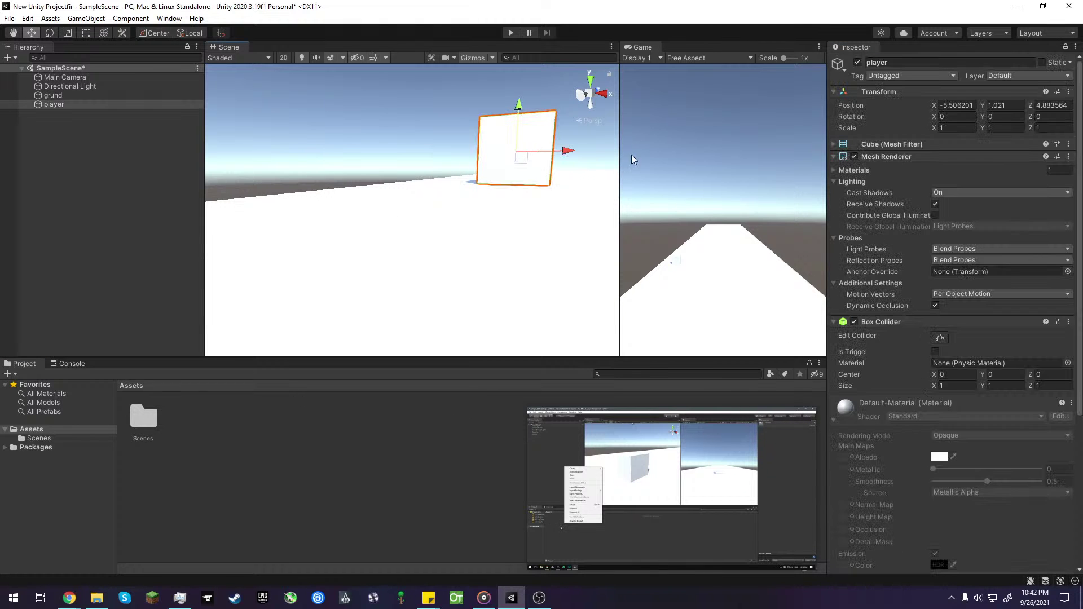
middle_drag(542, 186, 392, 258)
scroll(1000, 399, down, 6)
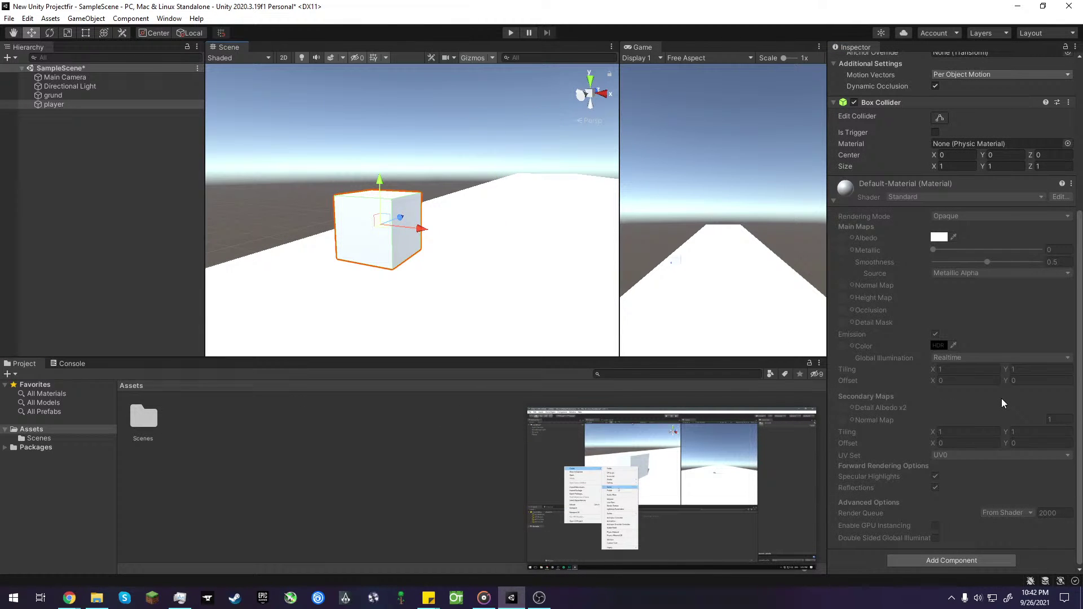
scroll(1001, 398, up, 3)
scroll(1001, 399, up, 5)
right_click(8, 256)
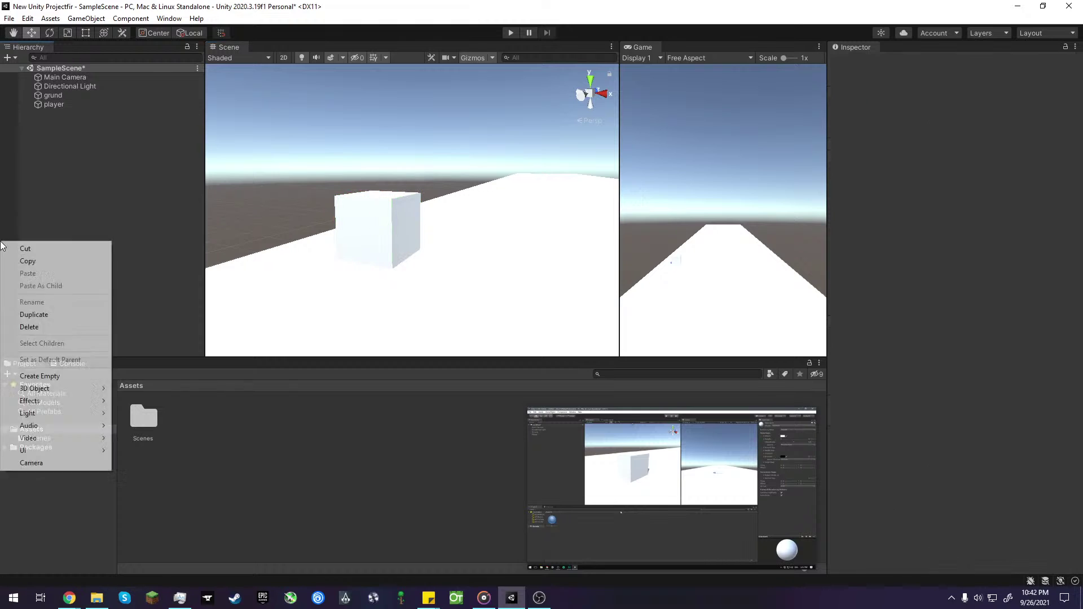
right_click(99, 188)
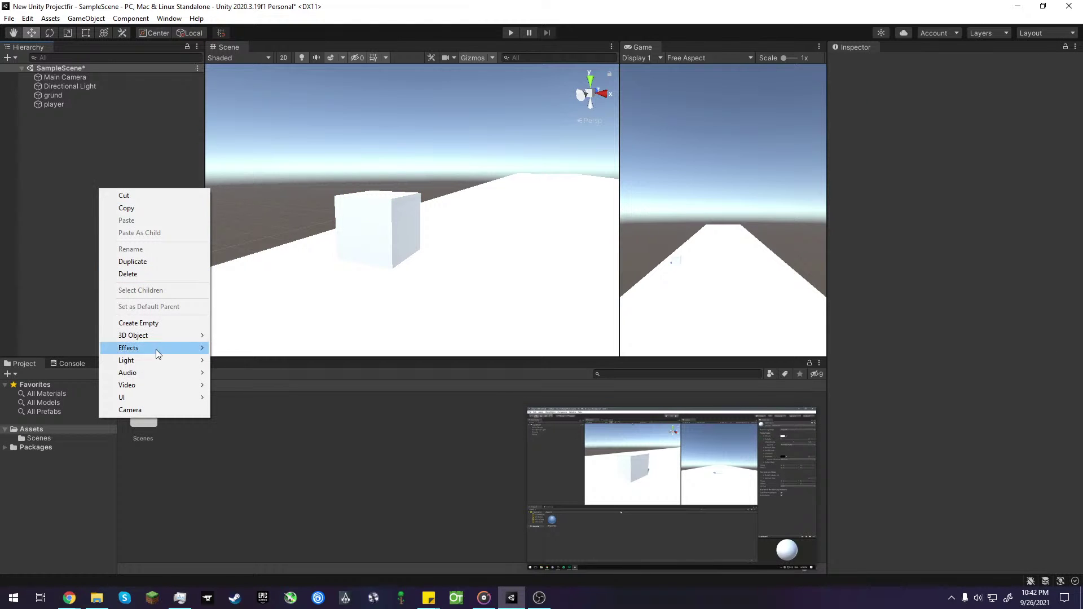
click(675, 558)
click(186, 447)
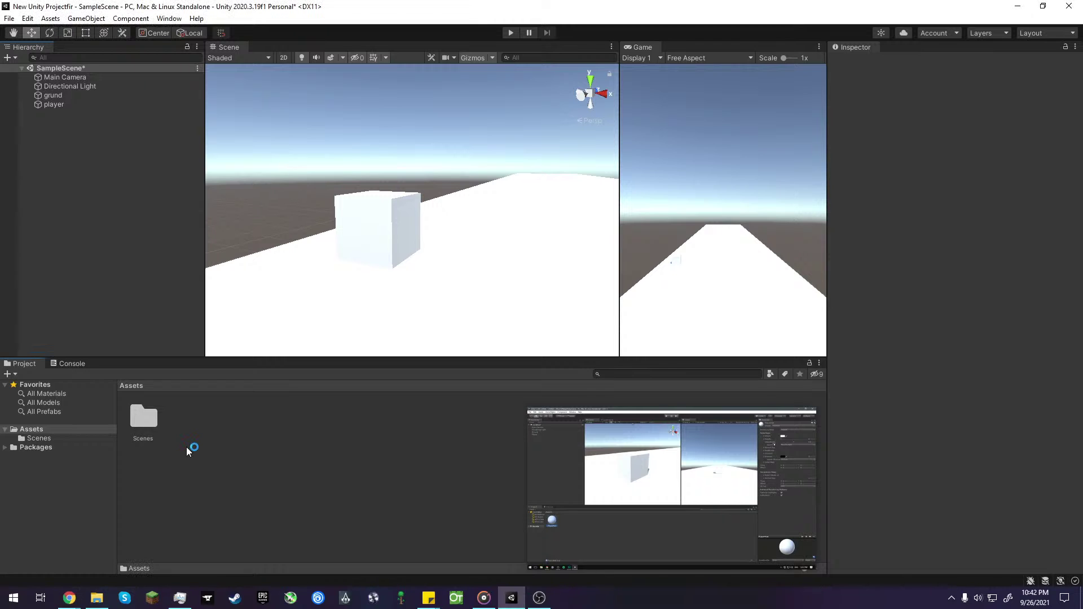
right_click(184, 434)
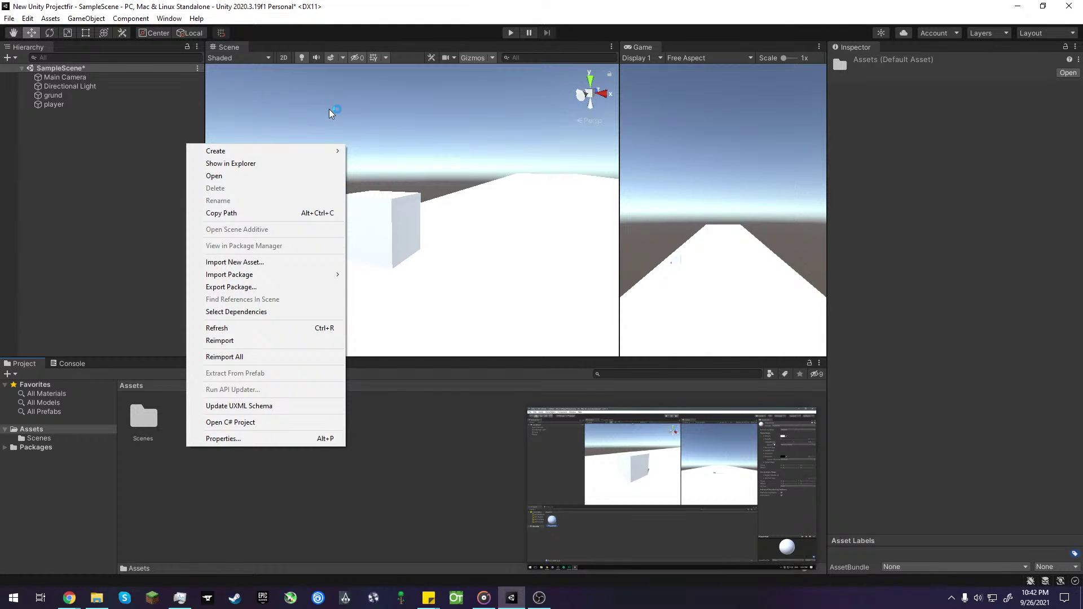
click(258, 489)
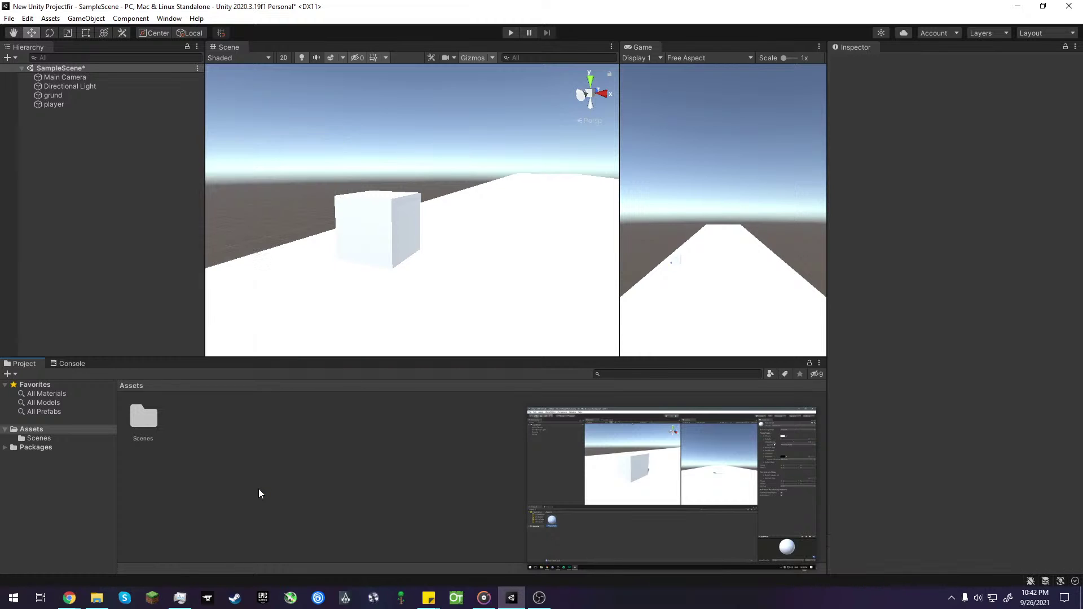
click(70, 488)
right_click(70, 161)
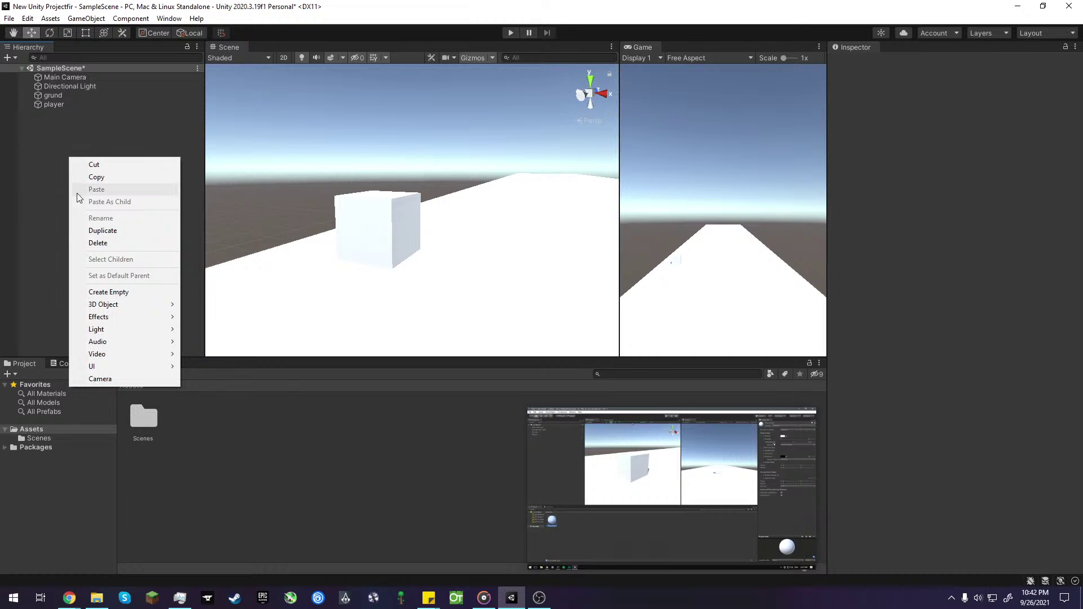
mouse_move(116, 305)
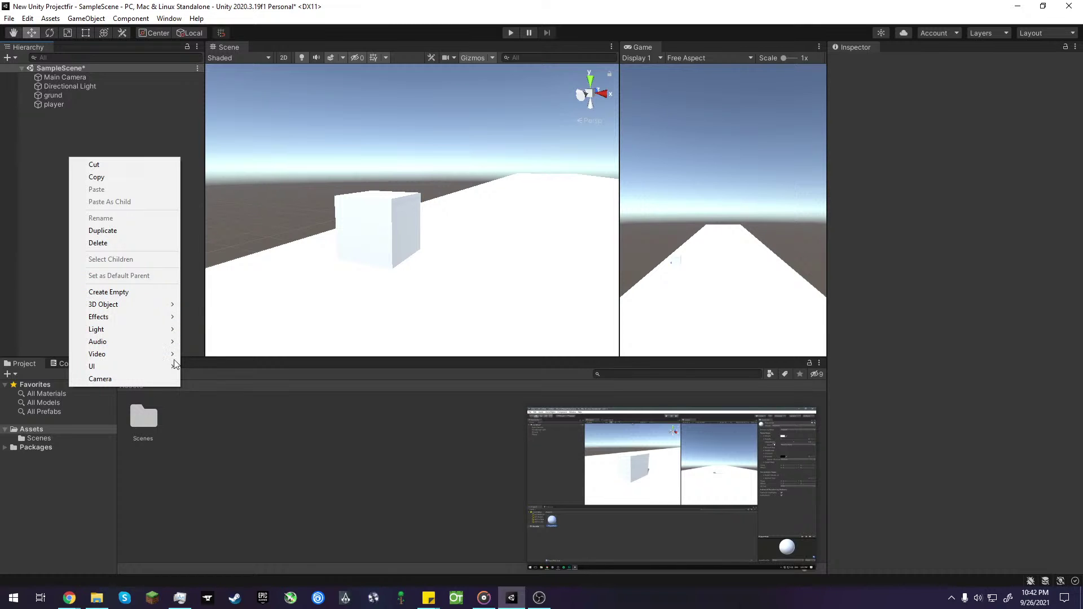
mouse_move(138, 349)
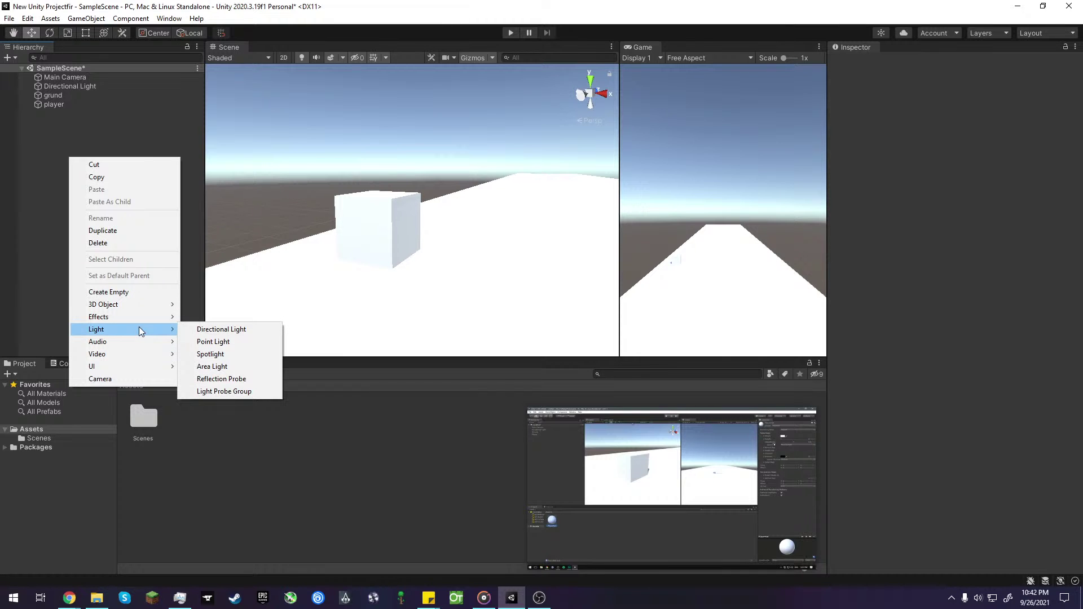
- Switch to the YouTube tutorial in the browser, rewind it ten seconds and replay the material creation part
click(661, 490)
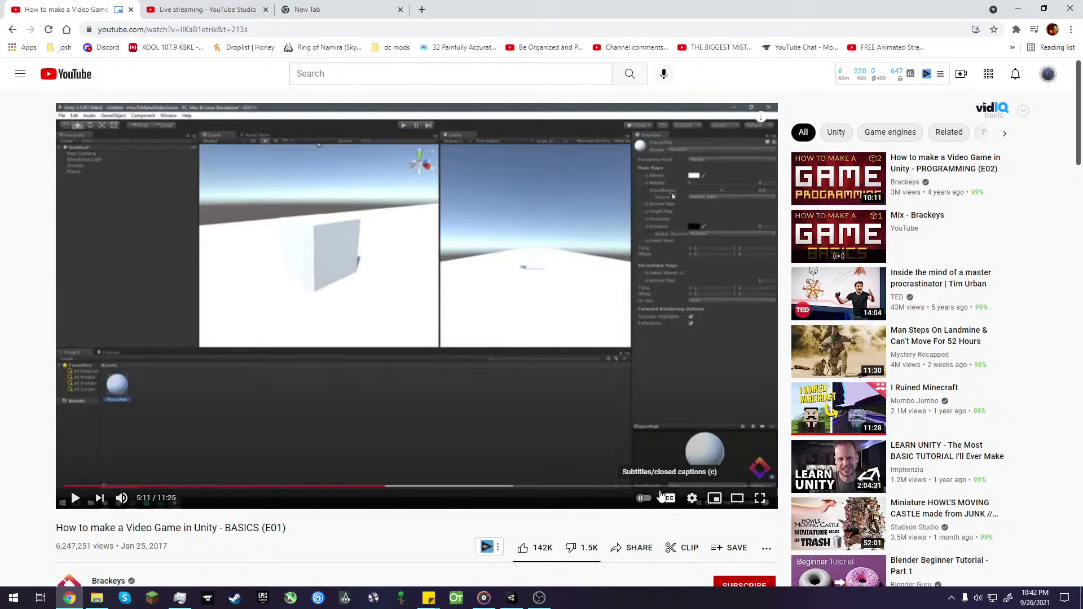
key(Left)
key(Left)
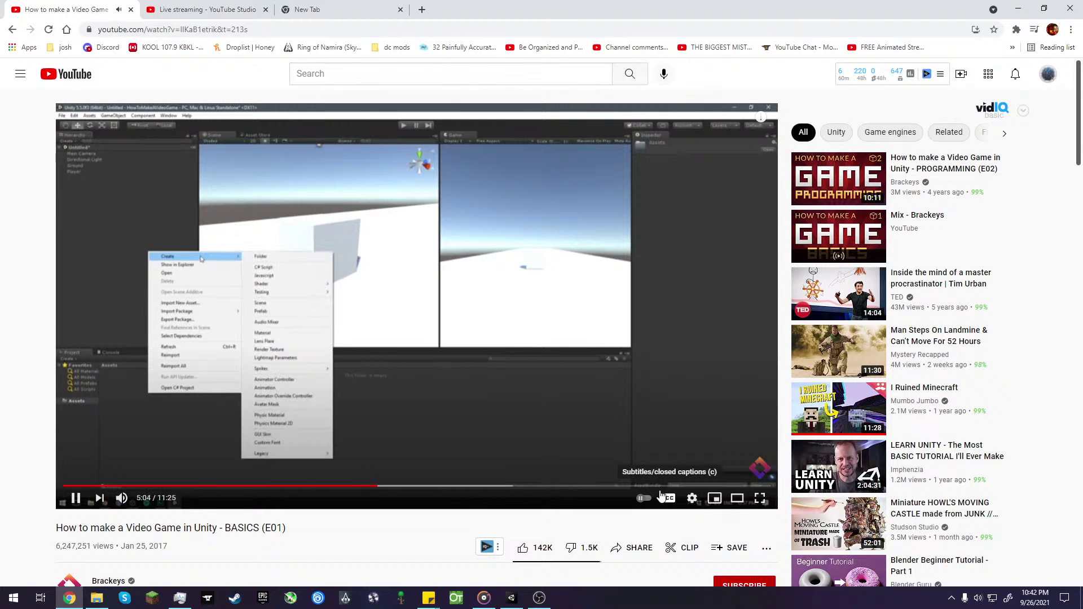
click(154, 359)
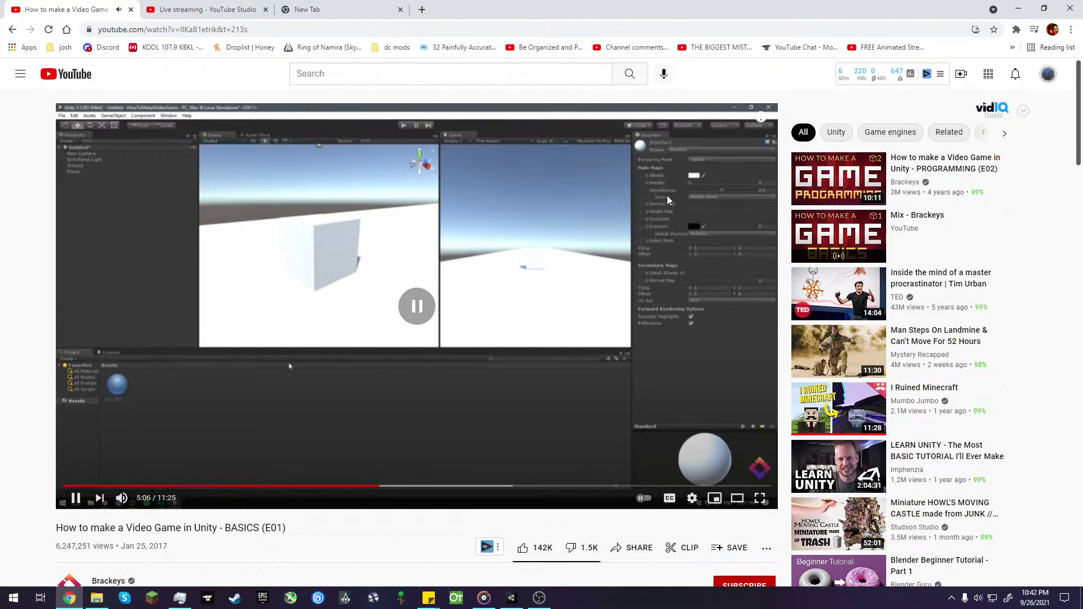
- Float the tutorial video in picture-in-picture, return to Unity and move the video clear of the Project assets area
click(1017, 31)
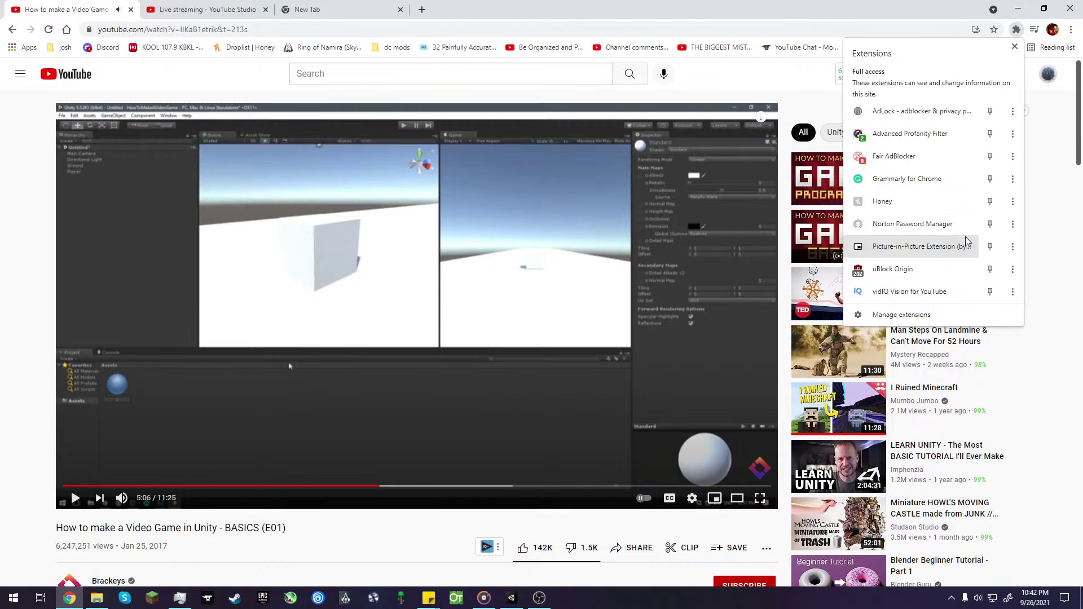
click(903, 247)
click(539, 597)
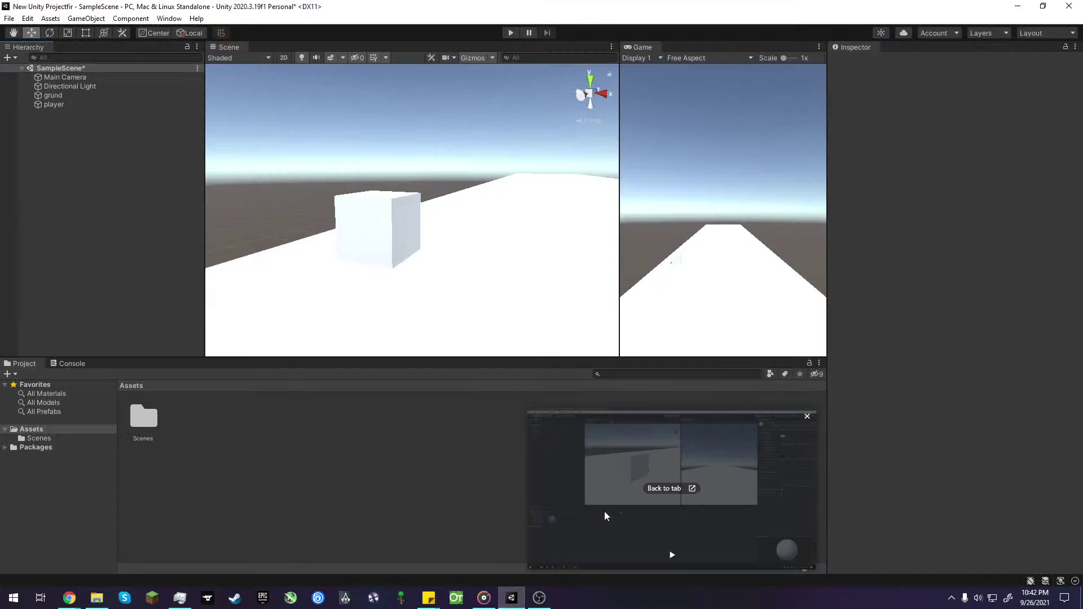
drag(605, 510, 875, 550)
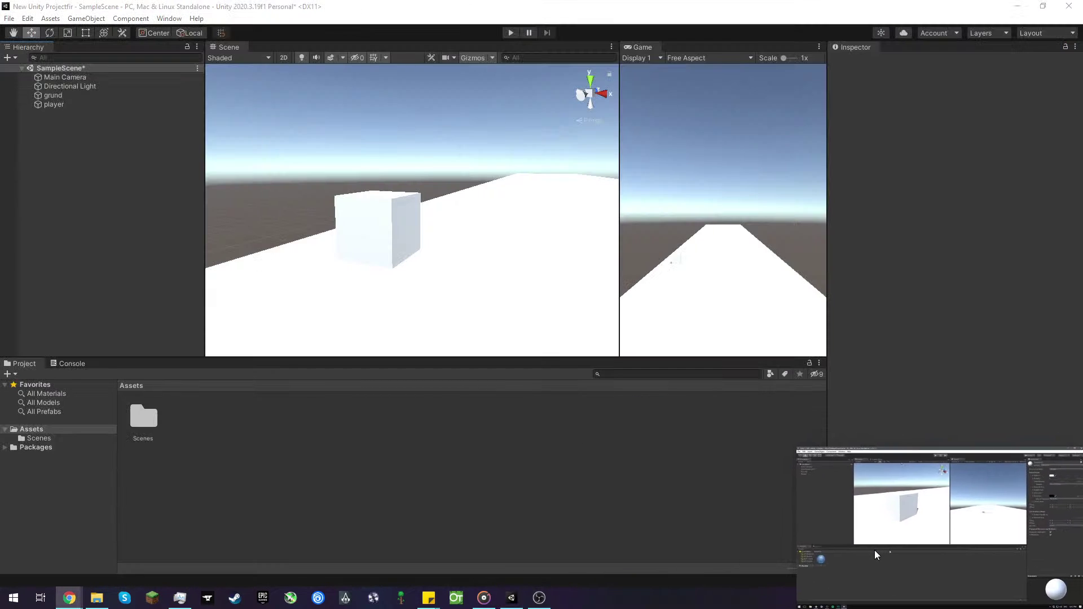
- Create a new material in the Assets folder and name it "something 1"
click(47, 434)
click(47, 429)
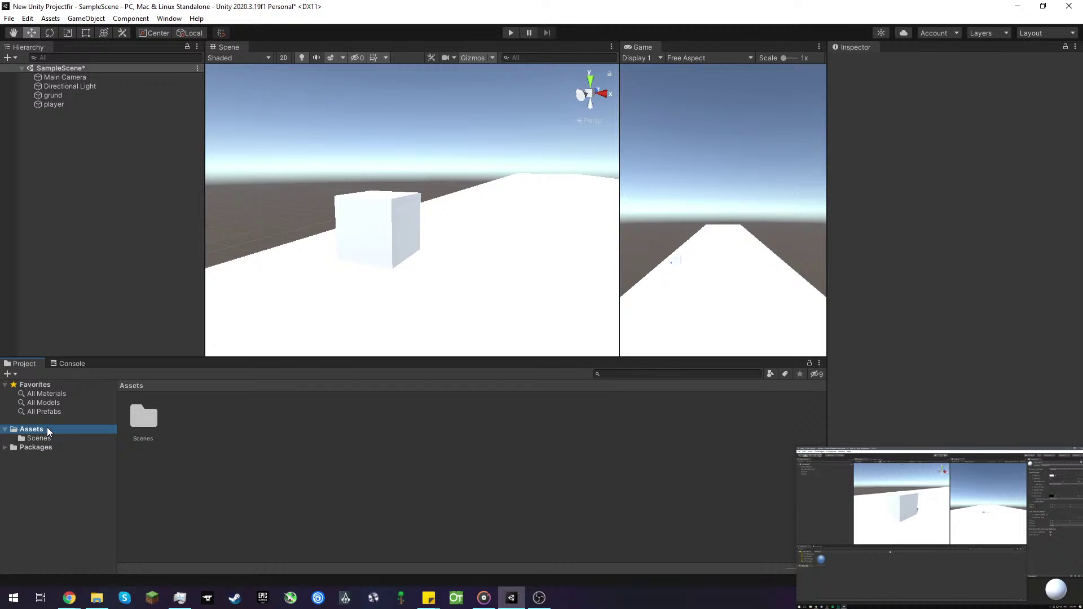
right_click(258, 447)
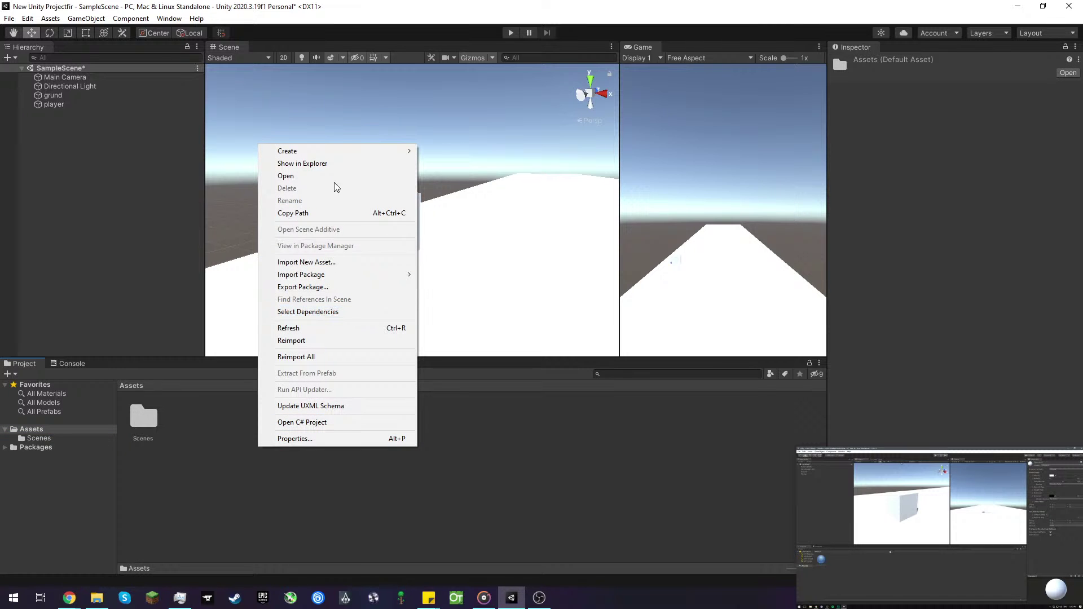
mouse_move(338, 150)
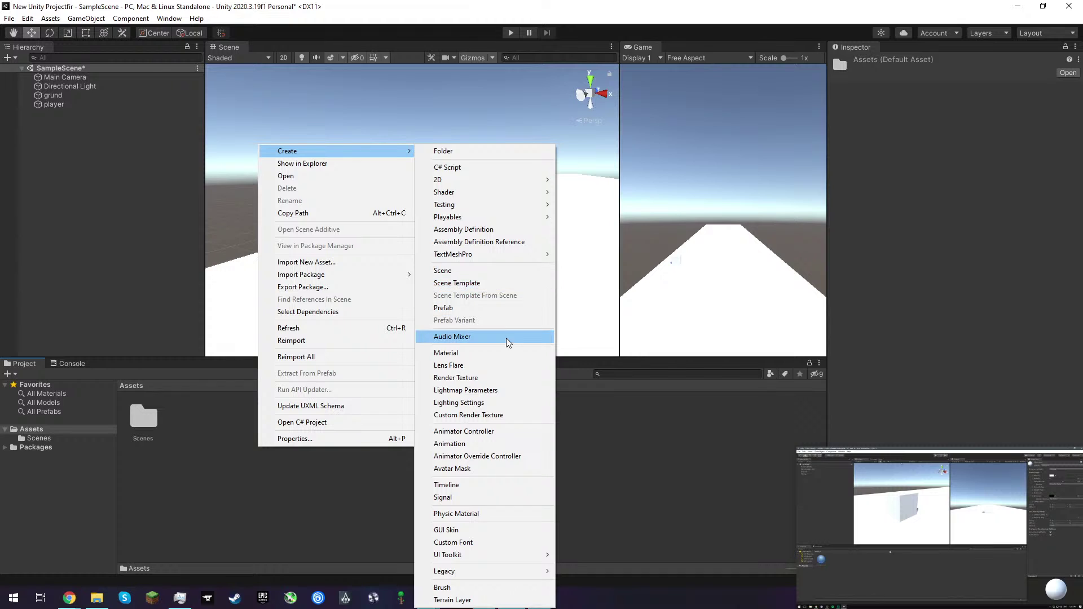
click(498, 359)
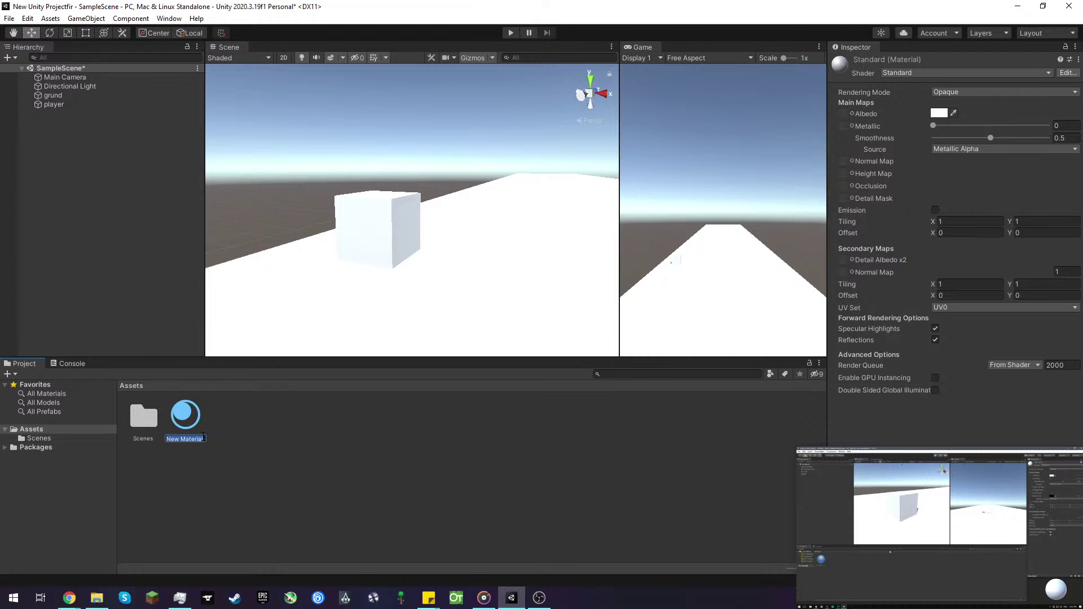
text(something 1)
key(Return)
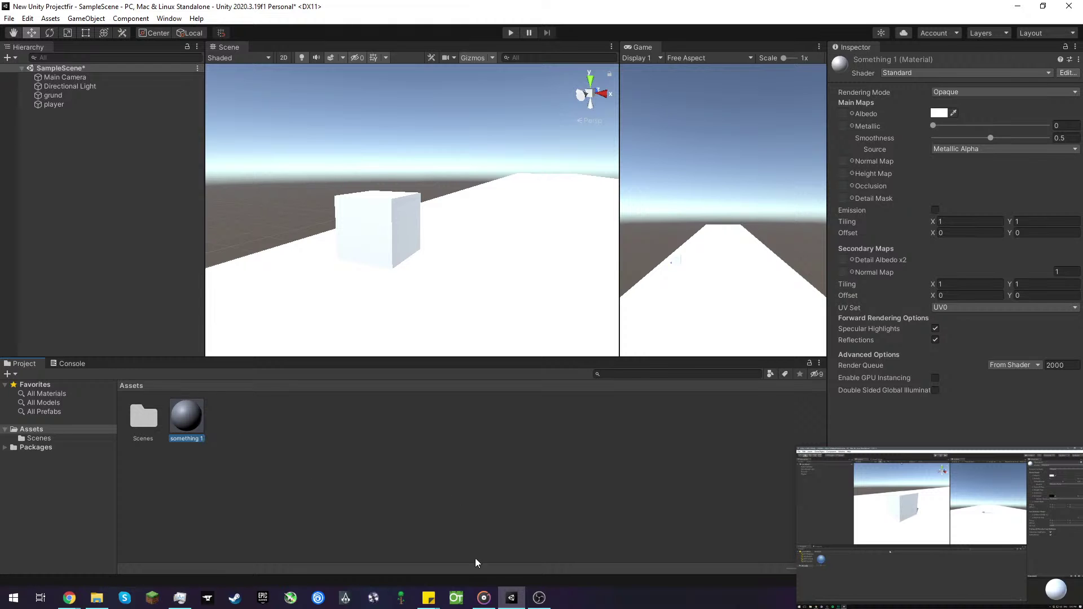
- Bring up OBS to check the stream's audio mixer and return to the Unity editor
click(544, 594)
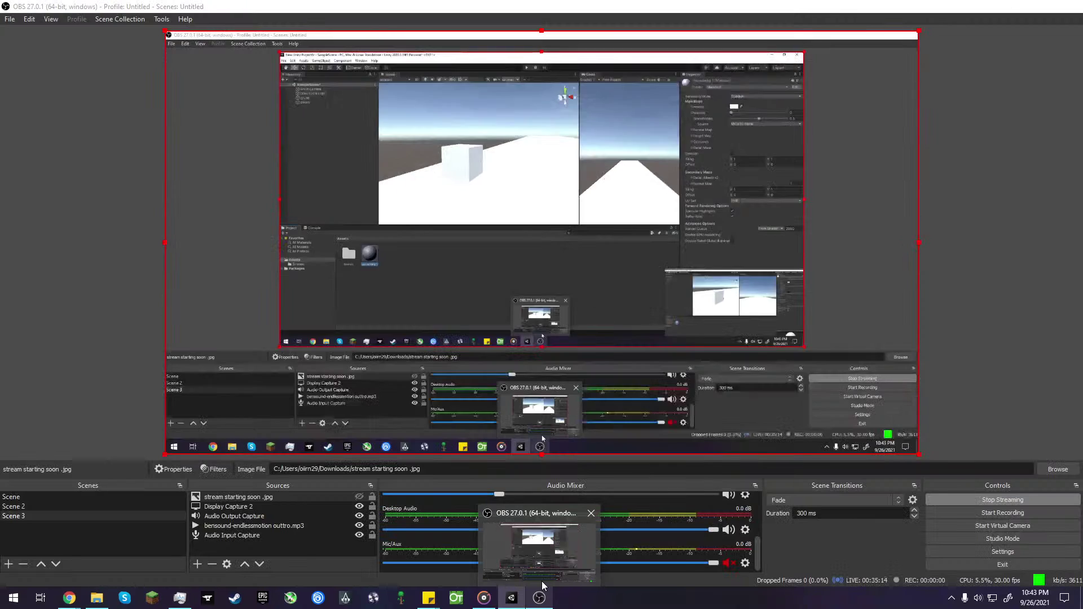
key(alt+Tab)
click(638, 466)
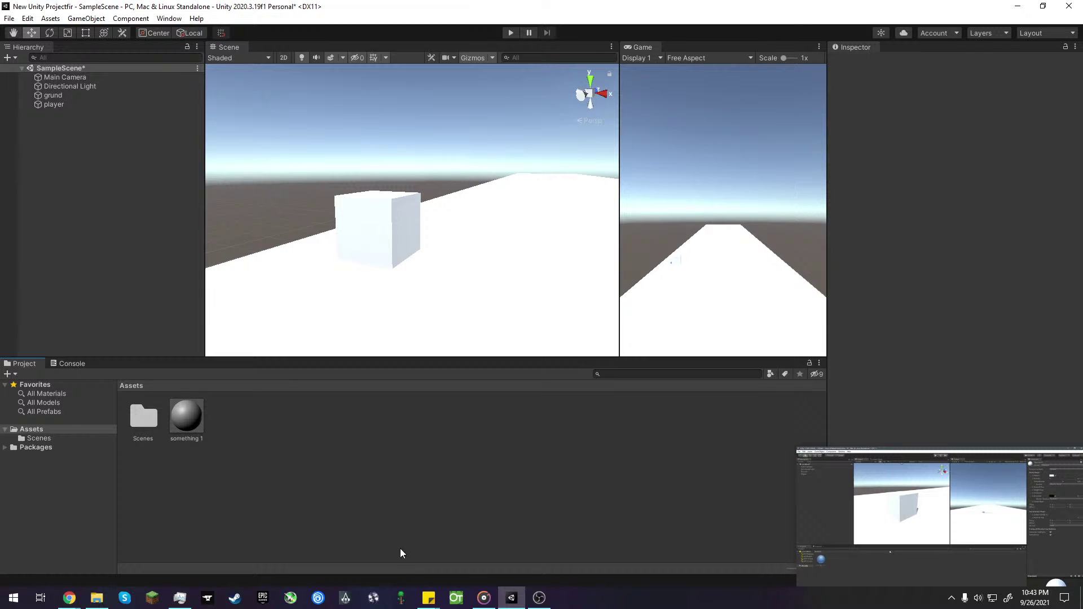
- Replace the sticky note's text with "noise in the backround i'll trun the mic back on in a min" and return to Unity
mouse_move(429, 598)
click(457, 544)
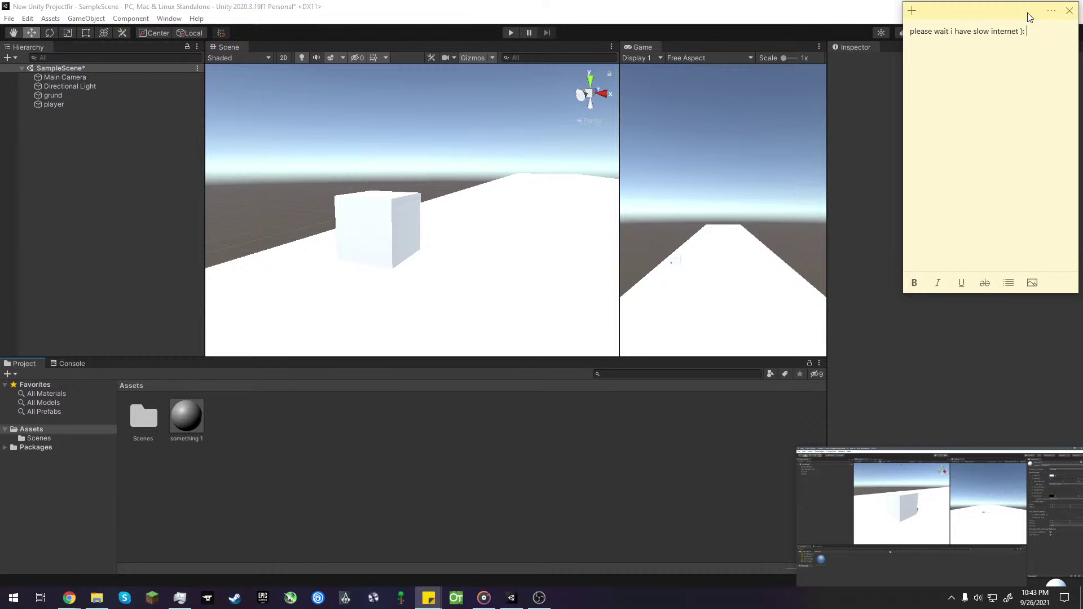
key(ctrl+a)
key(BackSpace)
text(nise ing)
key(BackSpace)
key(BackSpace)
key(BackSpace)
key(BackSpace)
key(BackSpace)
key(BackSpace)
key(BackSpace)
key(BackSpace)
key(BackSpace)
text(noise in the backround i'll trun thre)
key(BackSpace)
key(BackSpace)
key(BackSpace)
text(e mic back on in a min)
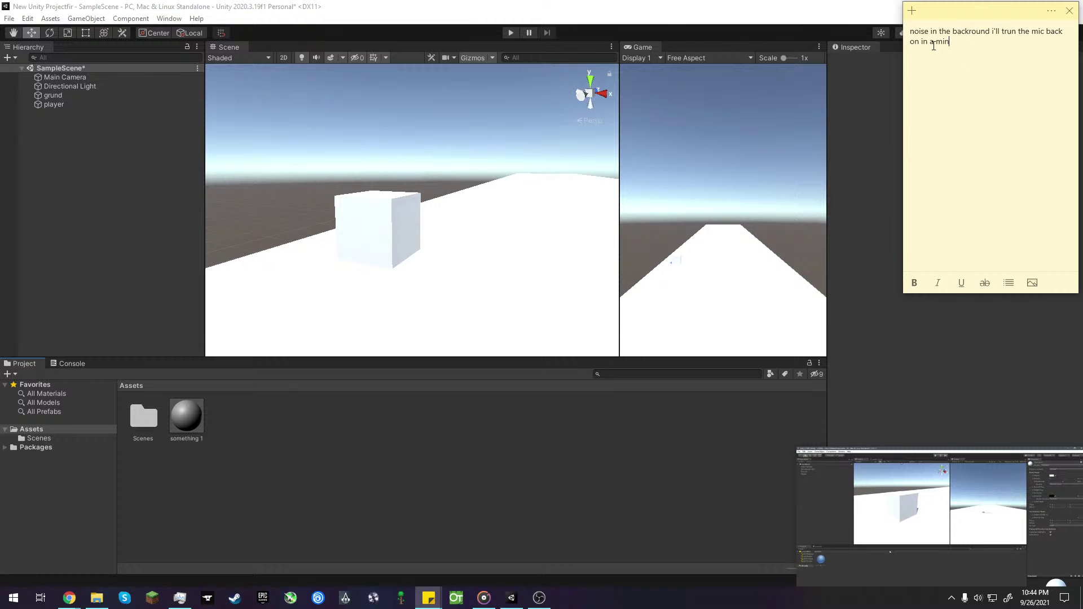
mouse_move(955, 21)
mouse_down()
mouse_move(943, 19)
mouse_move(915, 56)
mouse_move(956, 21)
mouse_up()
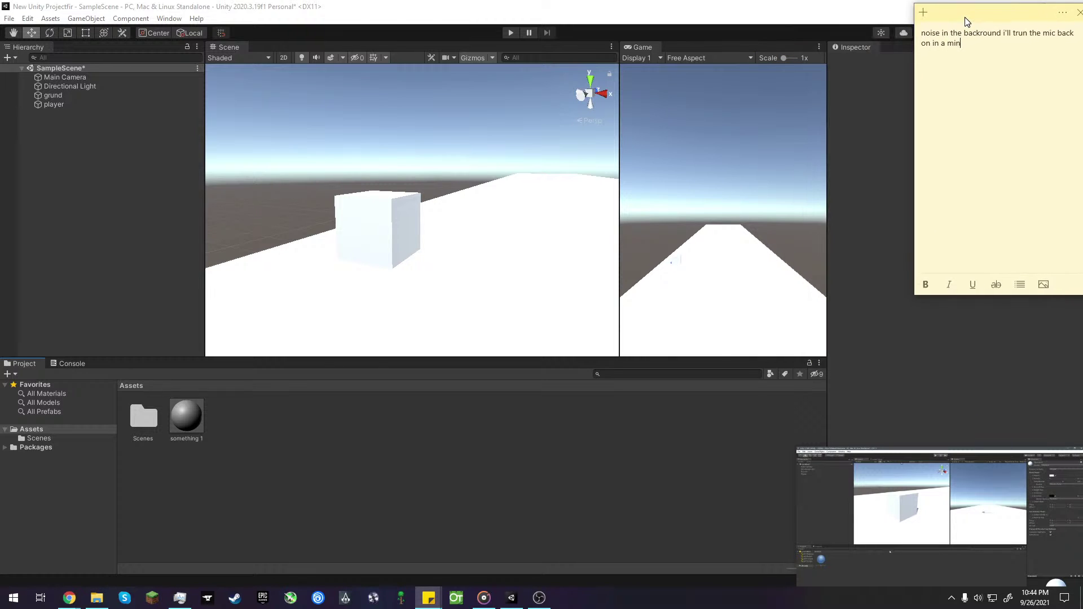
click(479, 487)
- Play a short stretch of the floating tutorial video and pause it
click(890, 535)
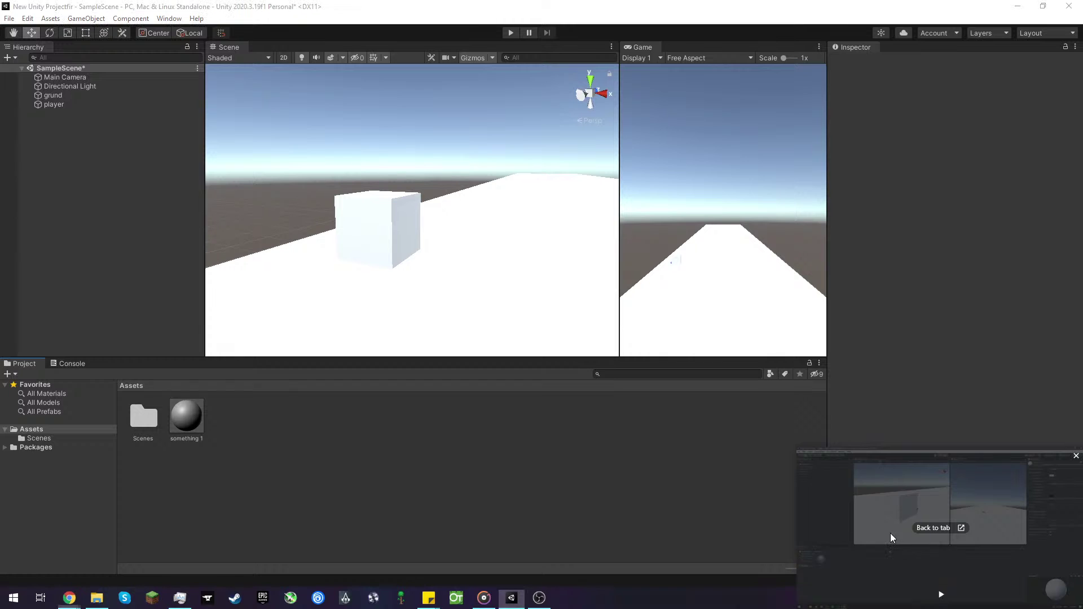
mouse_move(881, 583)
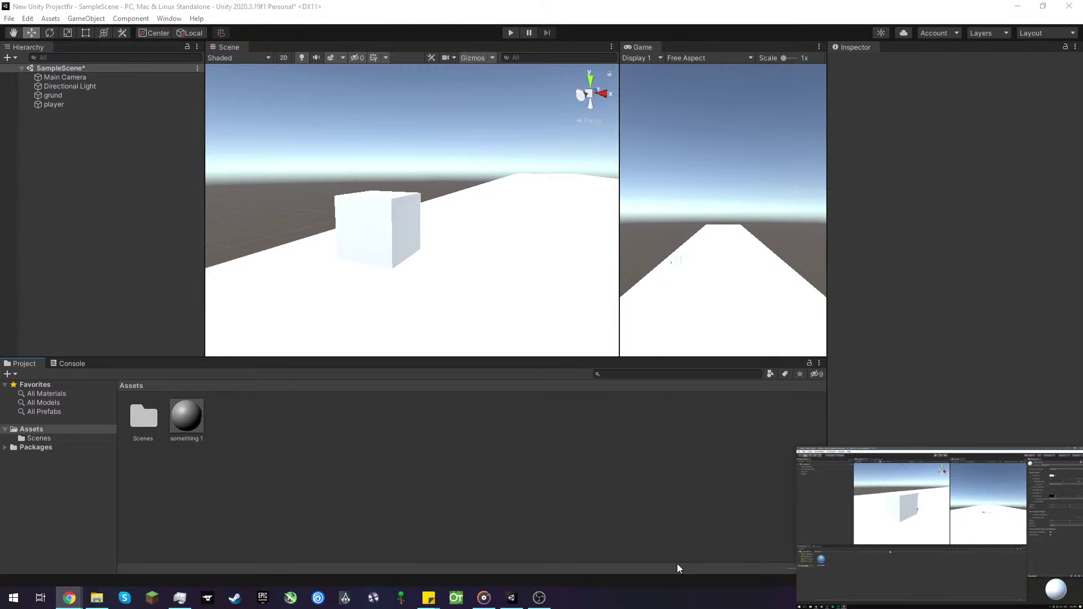
click(941, 593)
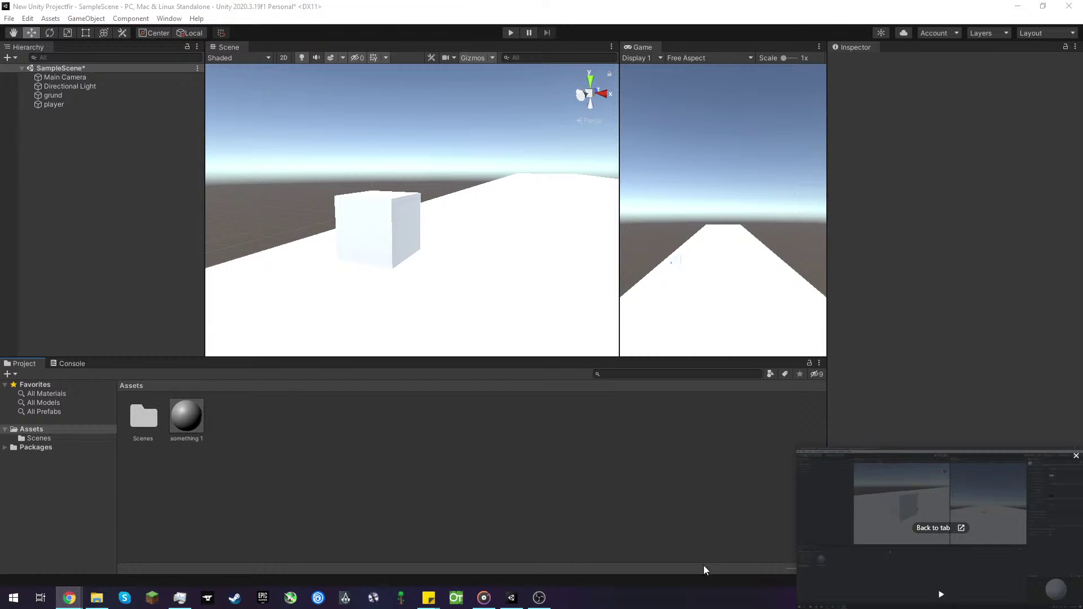
- Rename the "something 1" material as "player M"
click(181, 435)
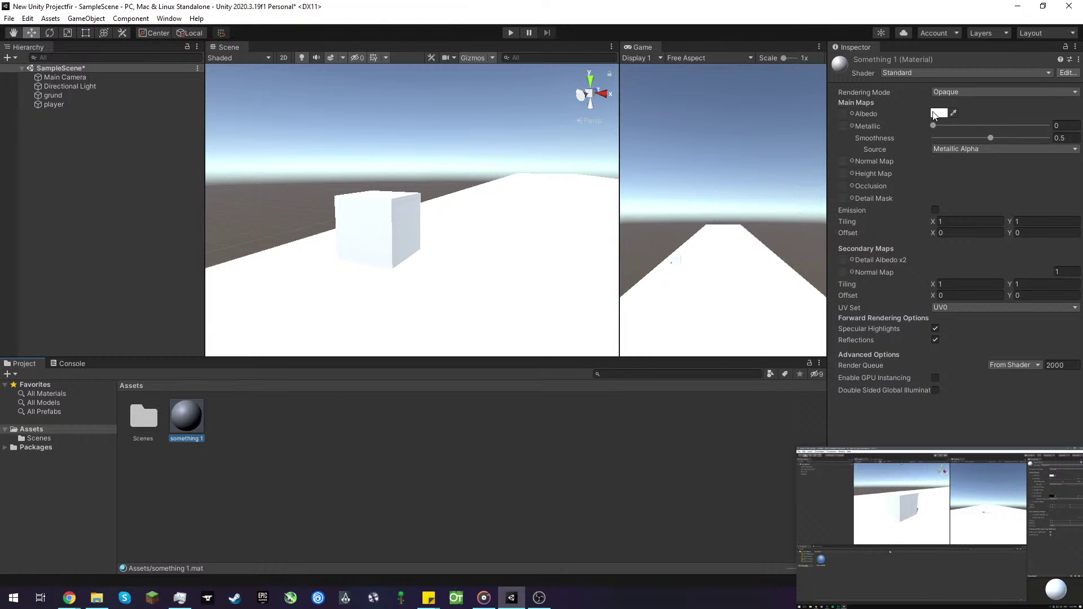
right_click(181, 422)
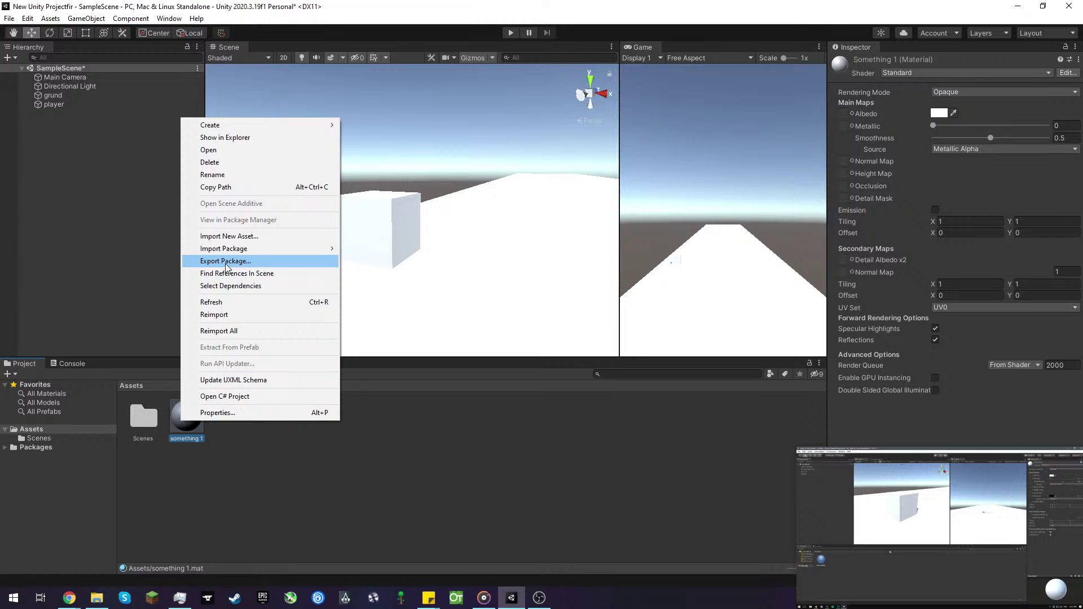
click(239, 175)
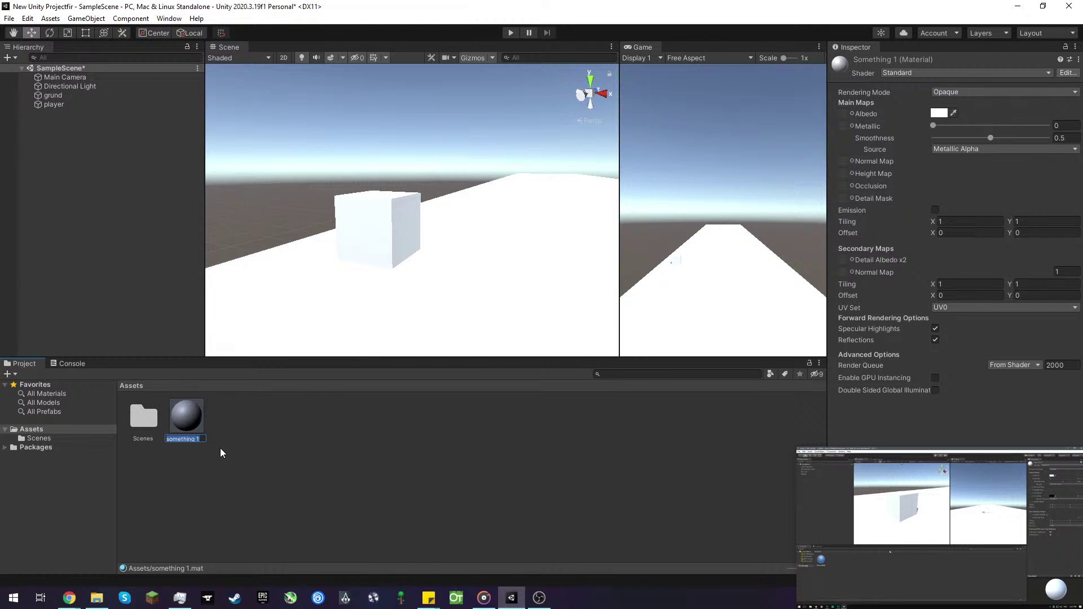
key(BackSpace)
key(Return)
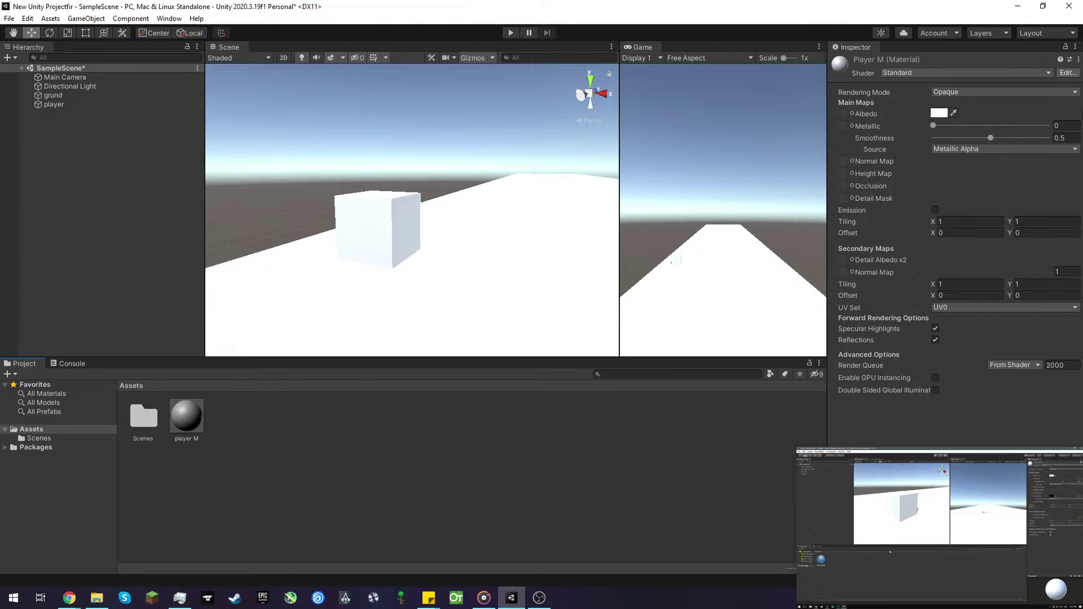
- Change the player M material's albedo color to blue with hexadecimal value 008FD2, keeping its rendering mode Opaque
click(998, 89)
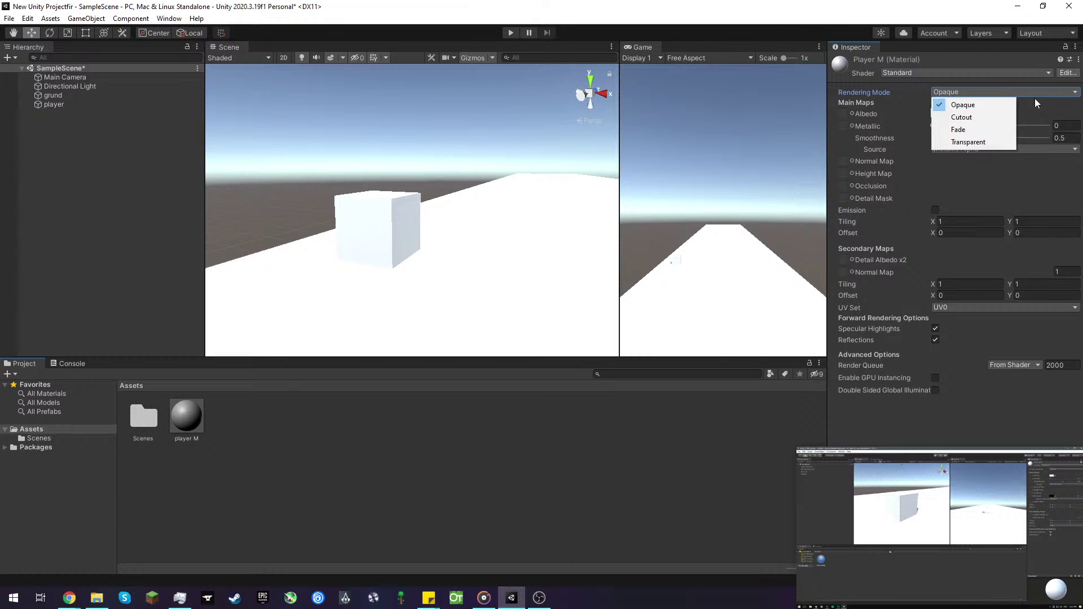
click(1050, 92)
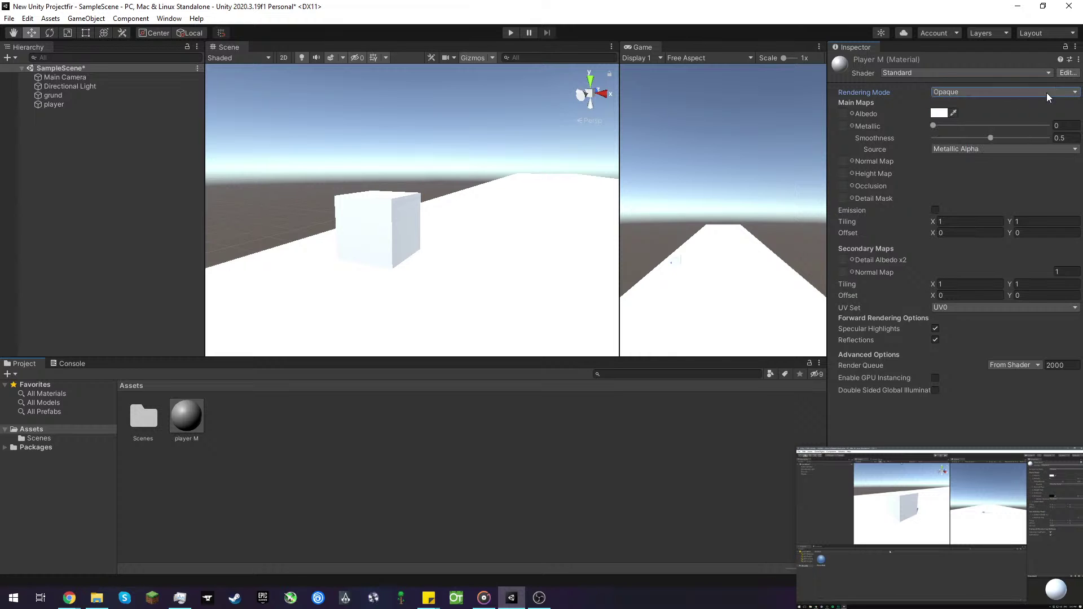
click(939, 113)
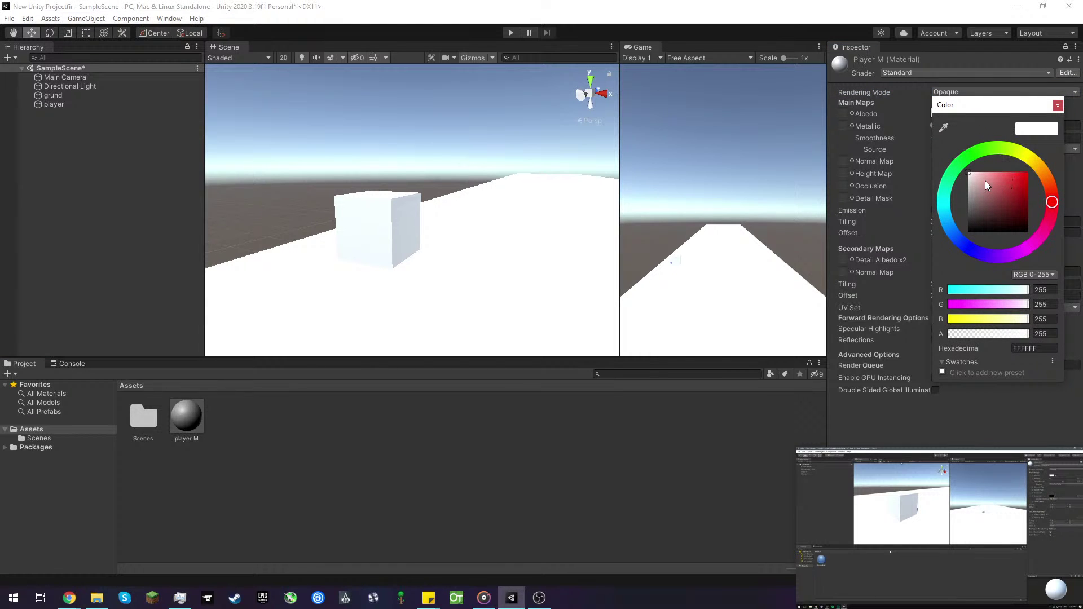
drag(969, 177, 991, 177)
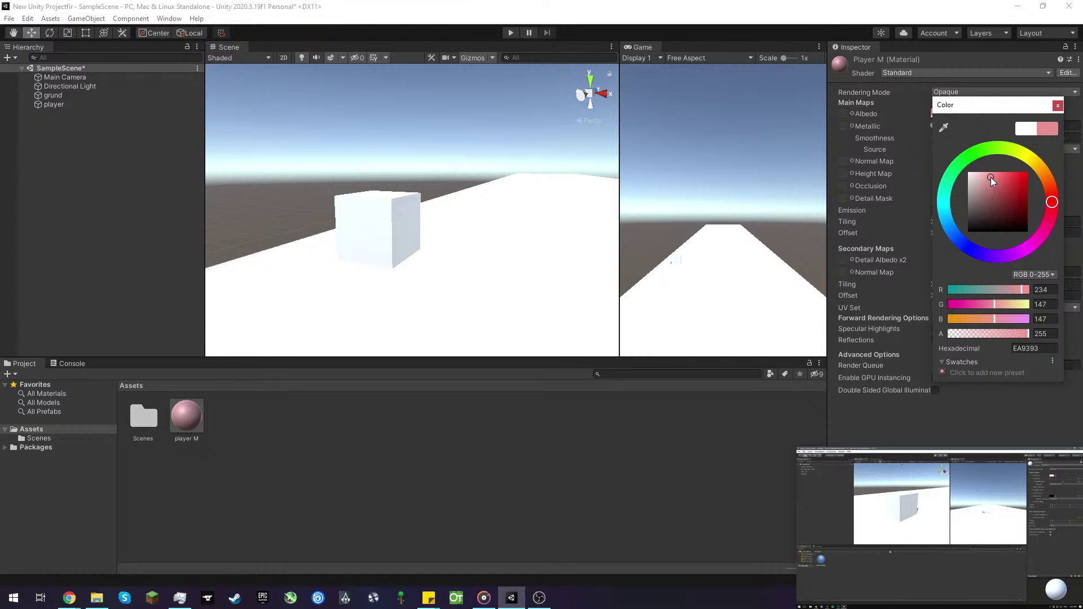
drag(995, 319, 1011, 321)
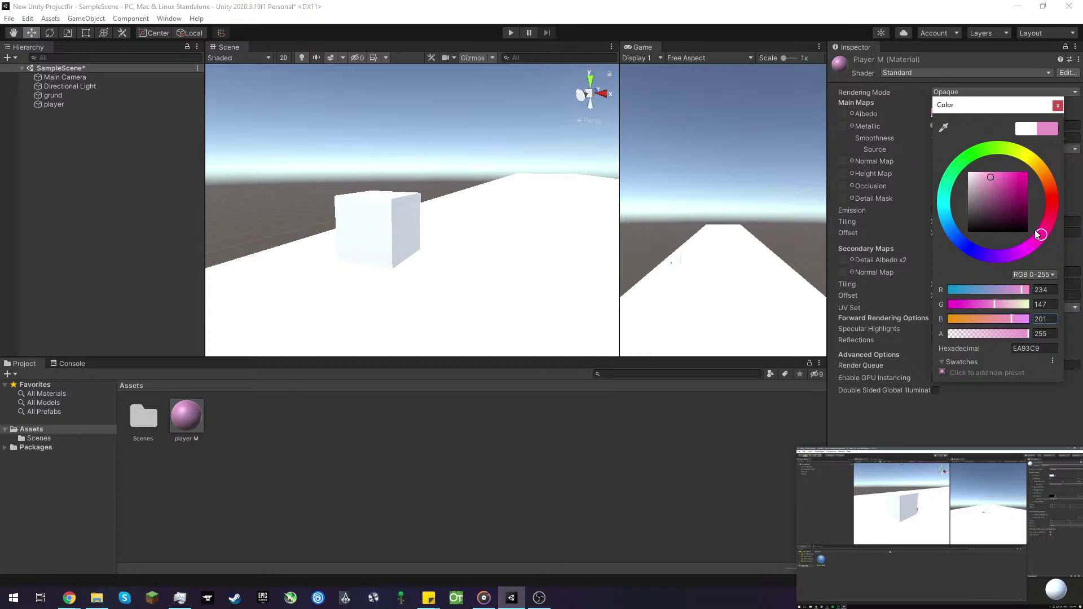
mouse_move(1041, 234)
mouse_down()
mouse_move(991, 147)
mouse_move(961, 161)
mouse_up()
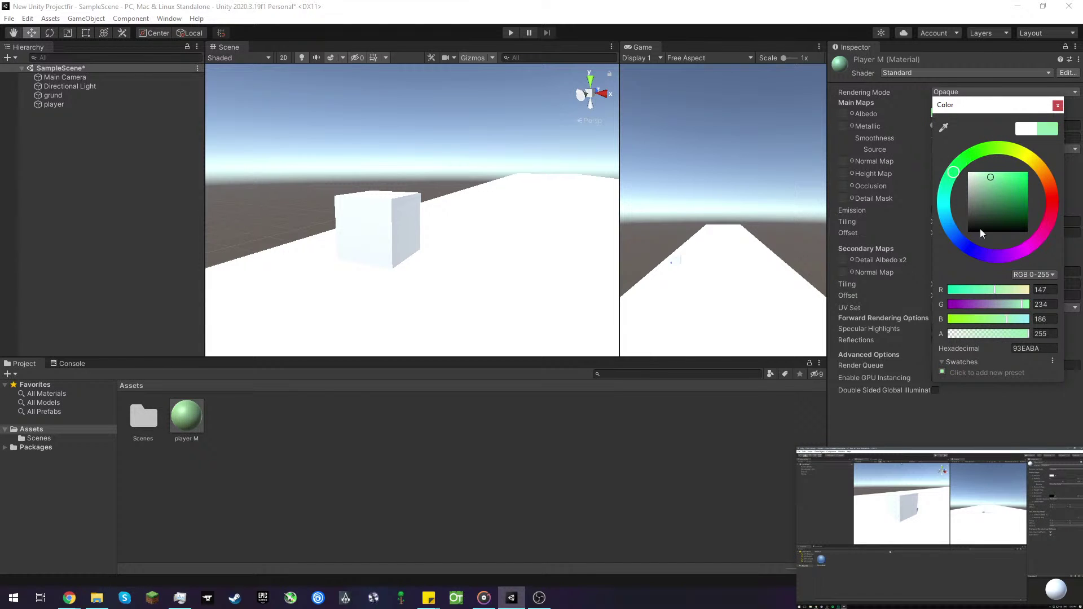
mouse_move(987, 197)
mouse_down()
mouse_move(992, 176)
mouse_move(1042, 178)
mouse_move(972, 156)
mouse_move(959, 163)
mouse_move(947, 225)
mouse_move(937, 204)
mouse_up()
drag(1018, 185, 1037, 183)
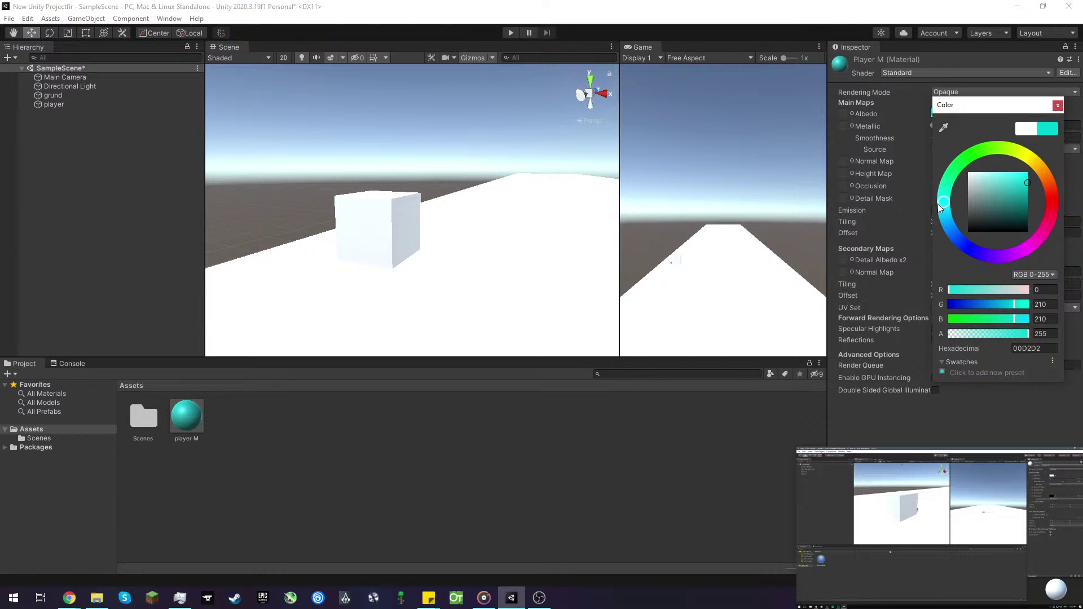
drag(945, 205, 952, 214)
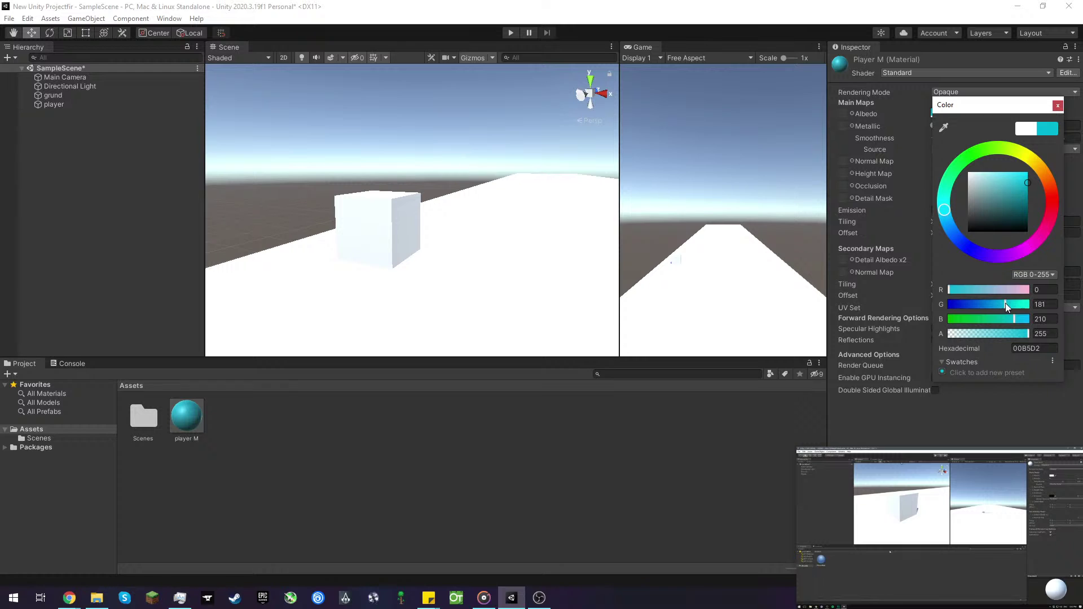
drag(1005, 303, 994, 302)
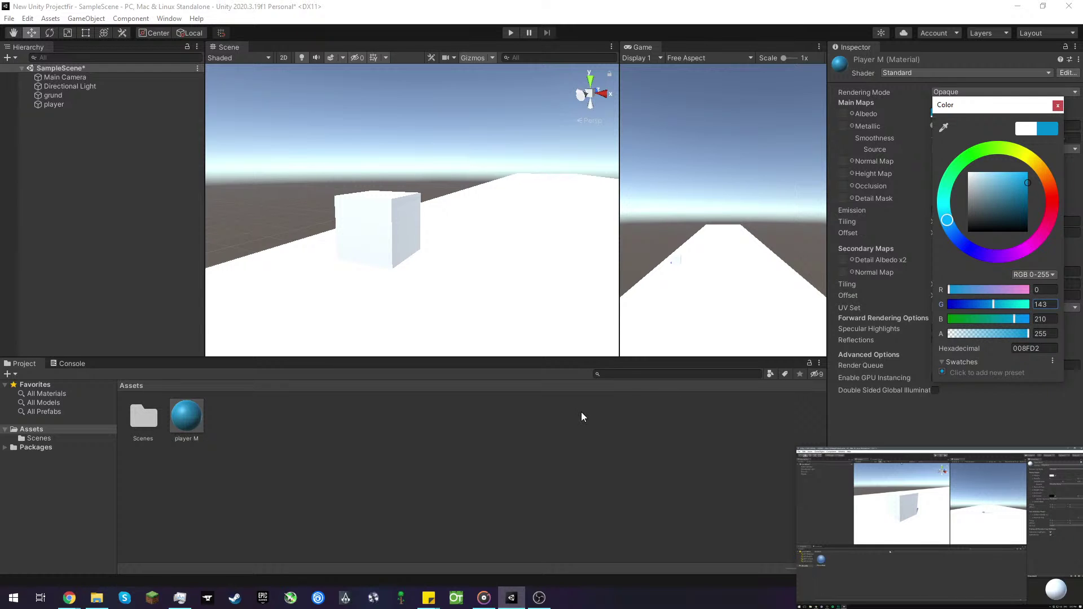
click(695, 407)
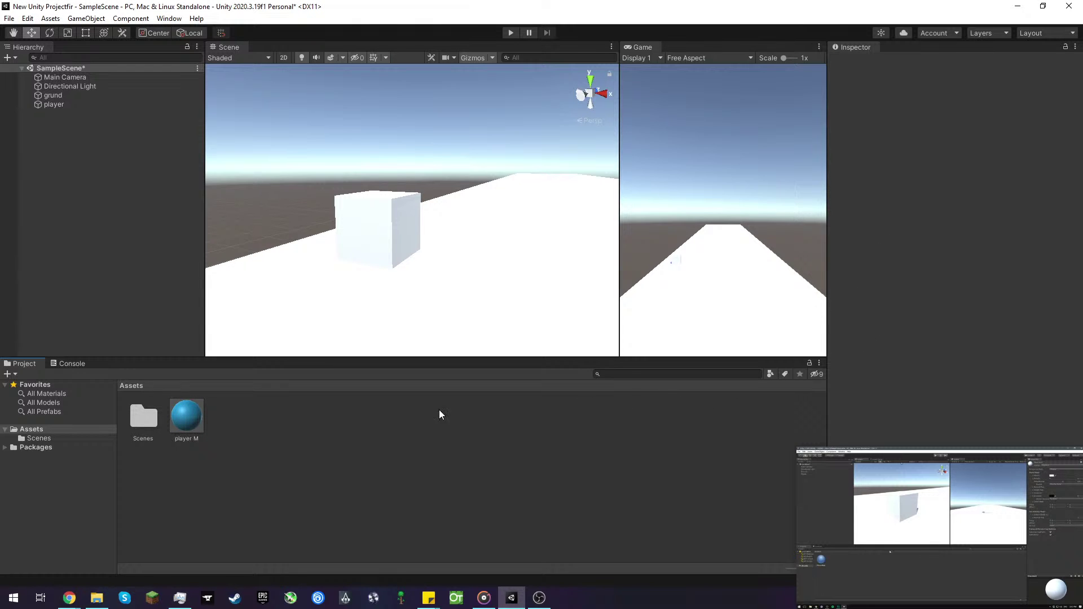
- Check the smoothness source options available for the player M material
click(198, 410)
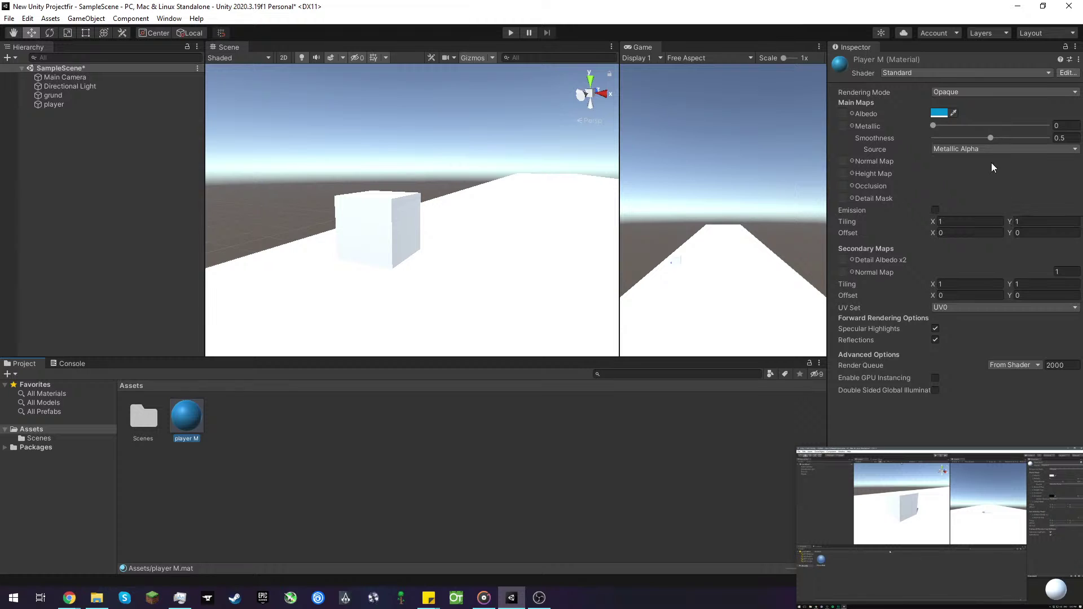
click(990, 147)
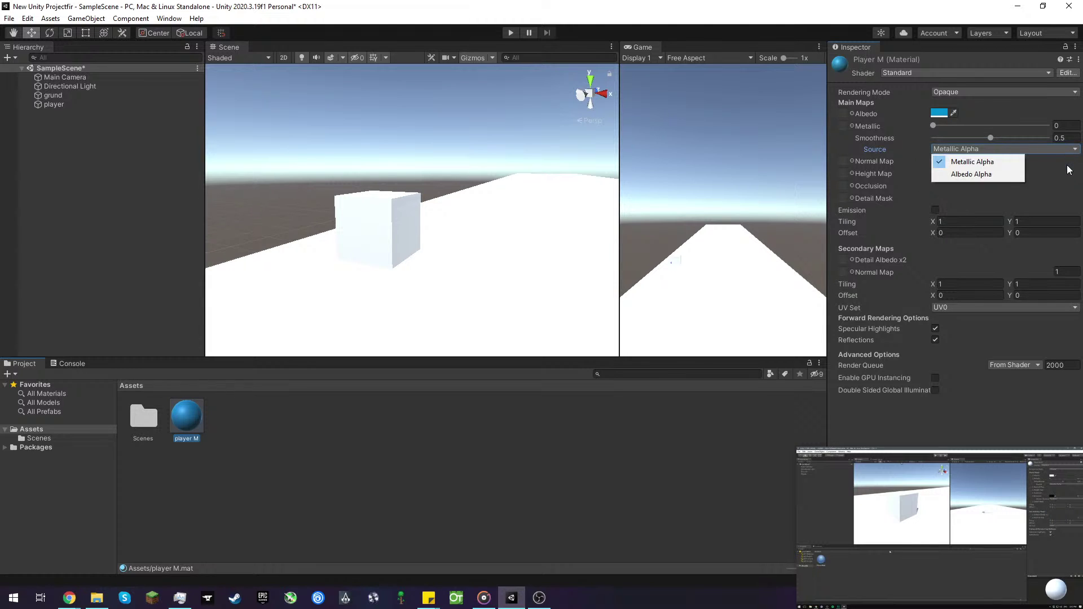
click(994, 148)
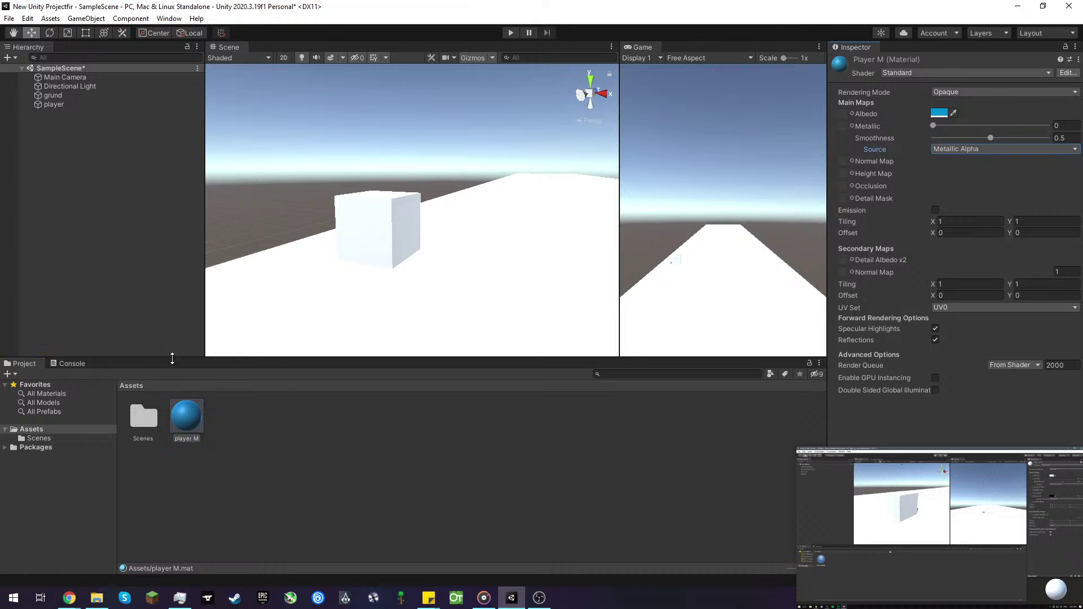
- Move the floating tutorial video clear of the object's properties and apply the player M material to the player cube
click(368, 244)
scroll(990, 346, down, 5)
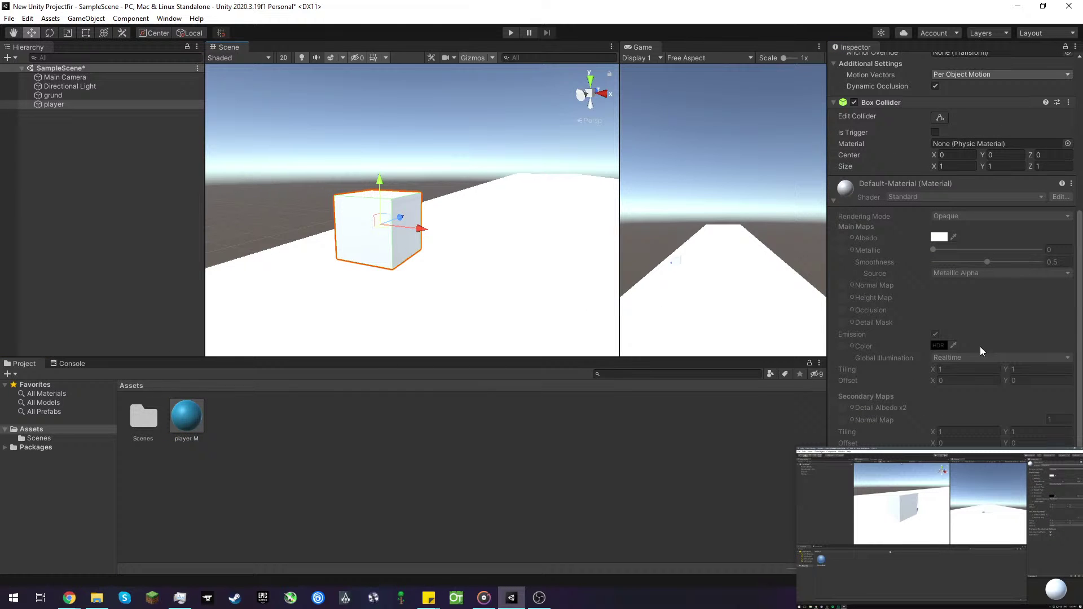
click(1045, 199)
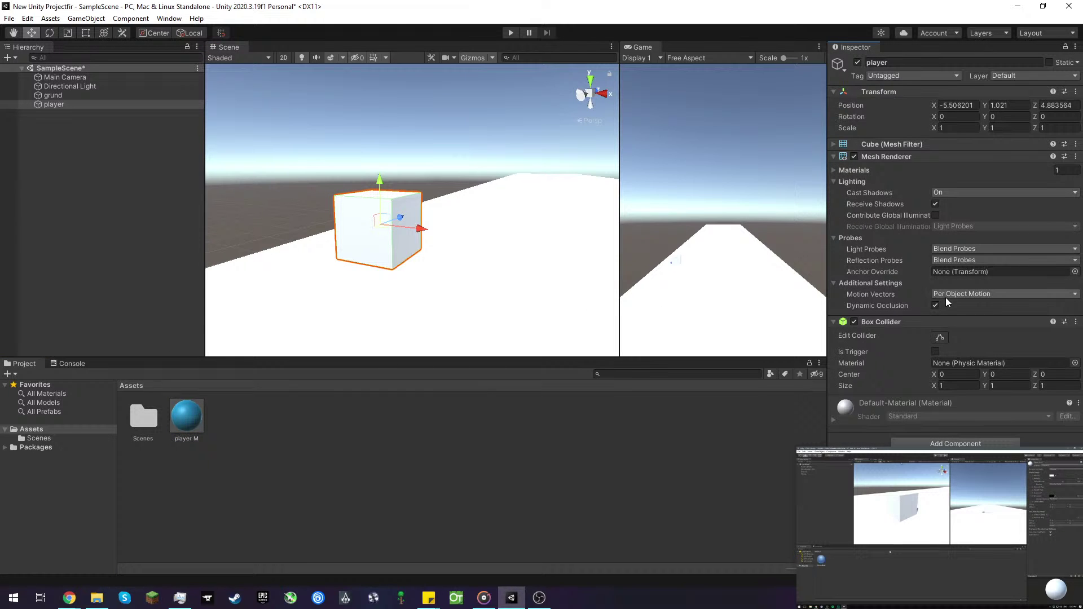
drag(975, 479, 661, 467)
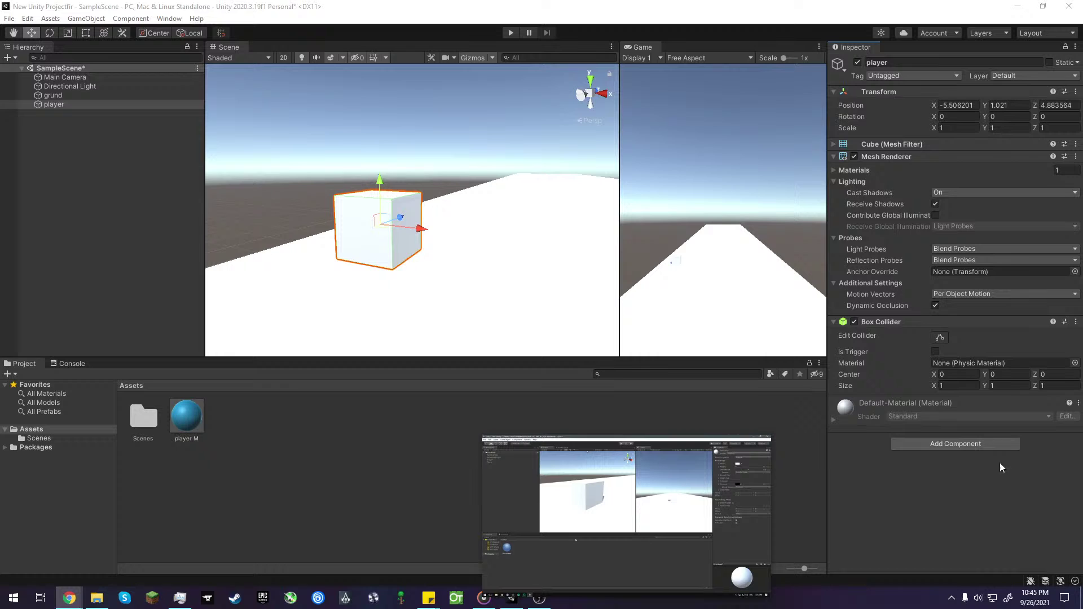
click(1065, 415)
click(1045, 418)
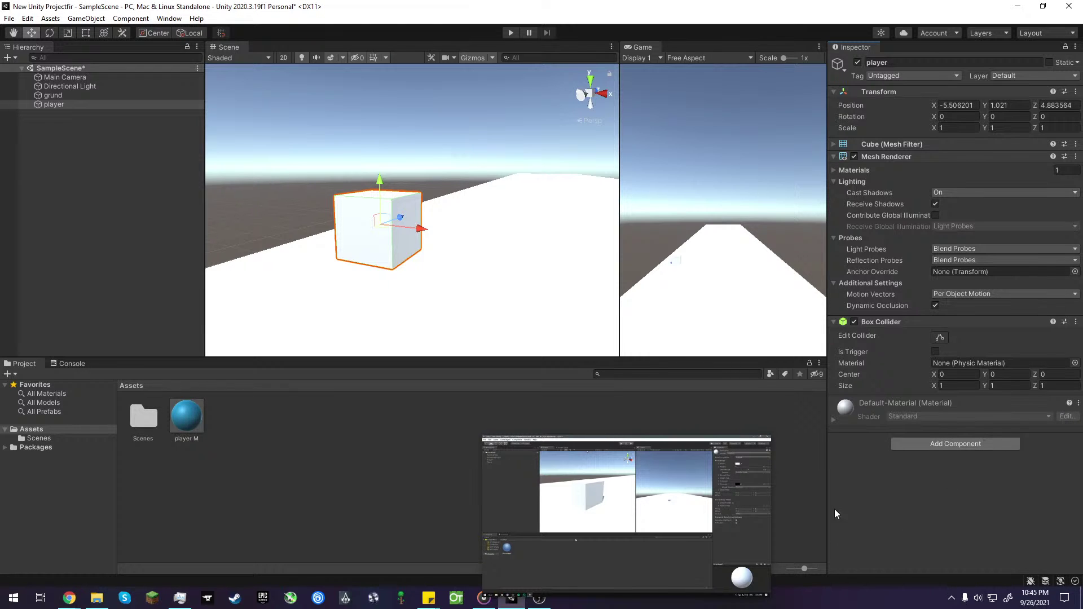
click(950, 444)
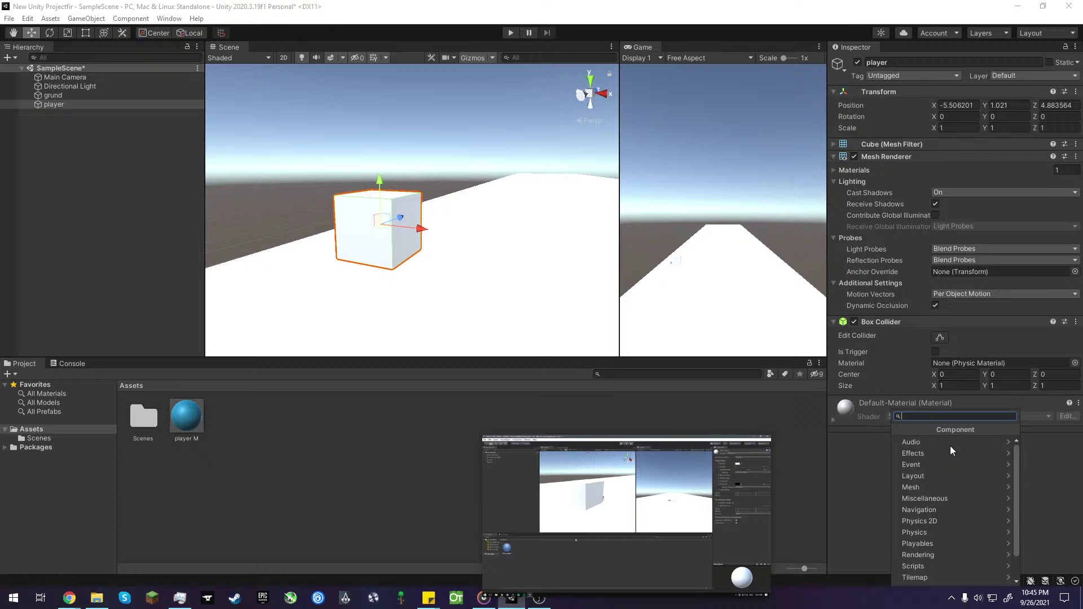
click(851, 463)
drag(186, 416, 404, 215)
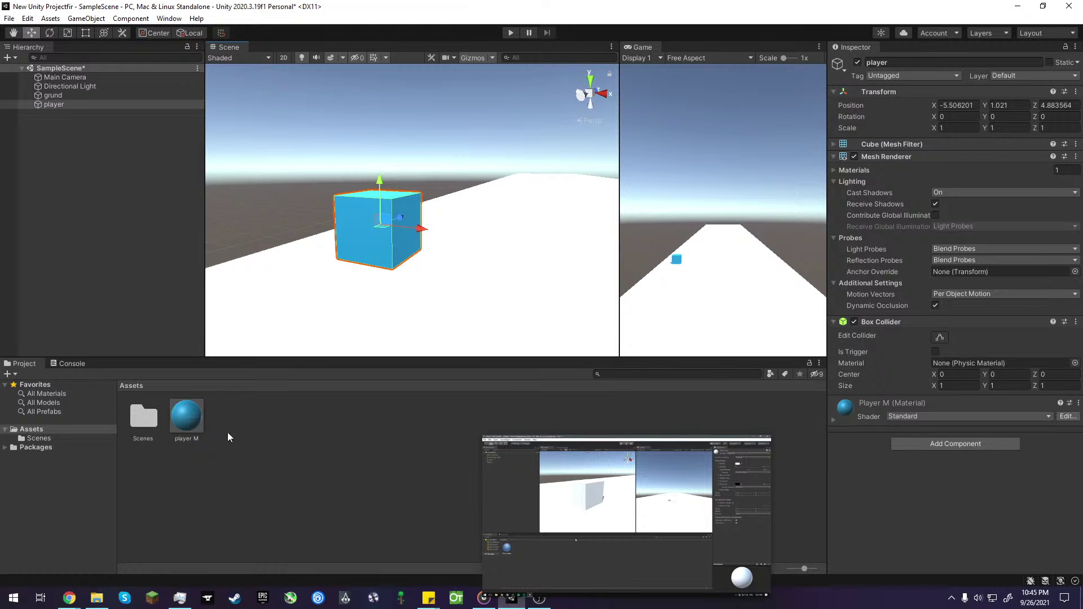
- Turn off specular highlights on the player M material and leave its reflections enabled
click(186, 418)
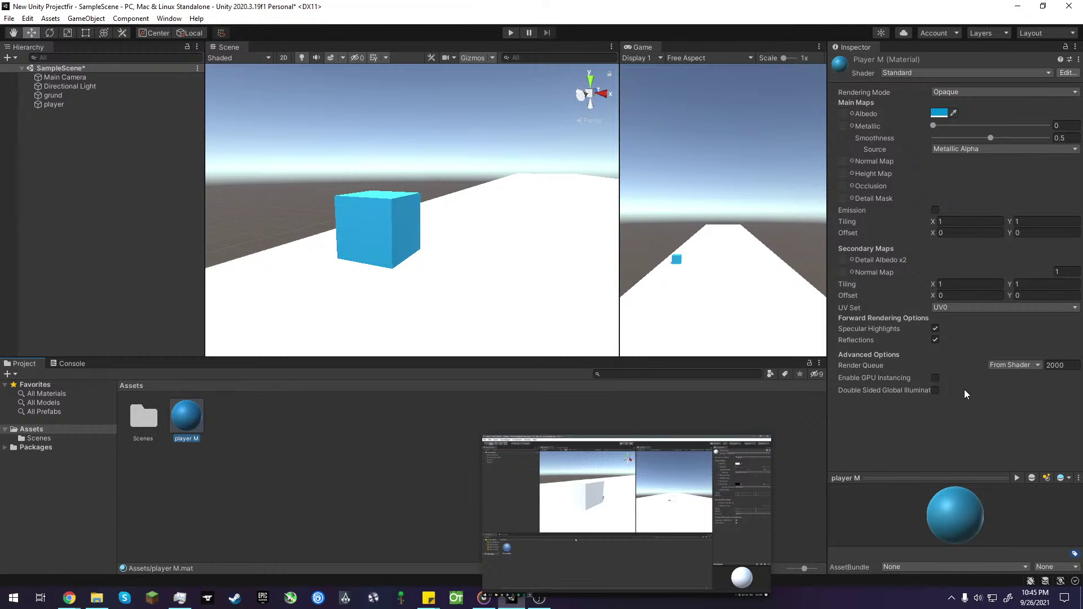
click(936, 331)
click(936, 332)
click(936, 332)
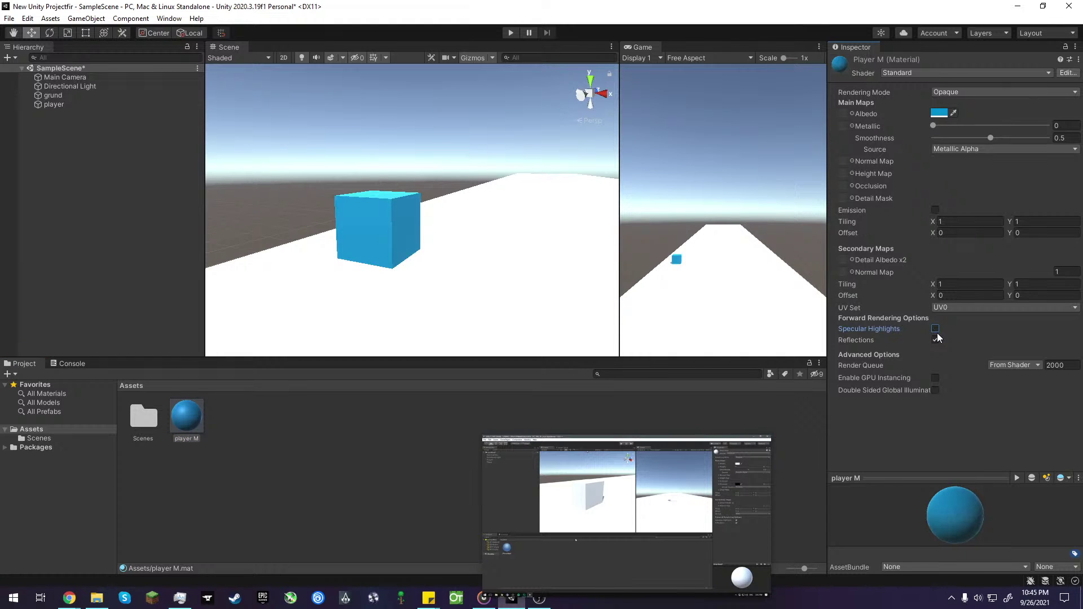
click(936, 339)
click(936, 339)
click(935, 340)
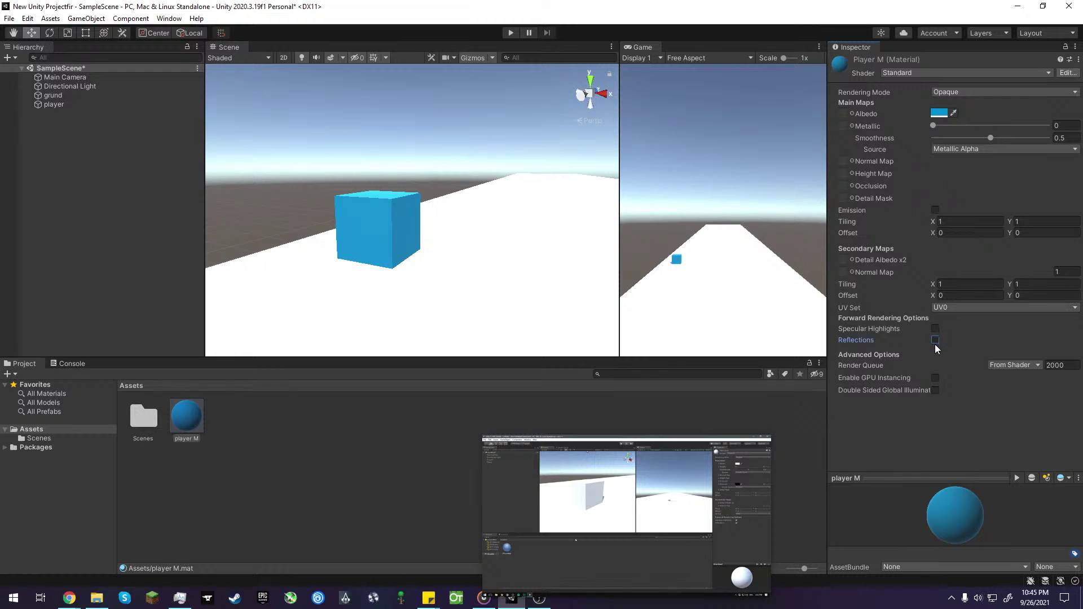
click(936, 340)
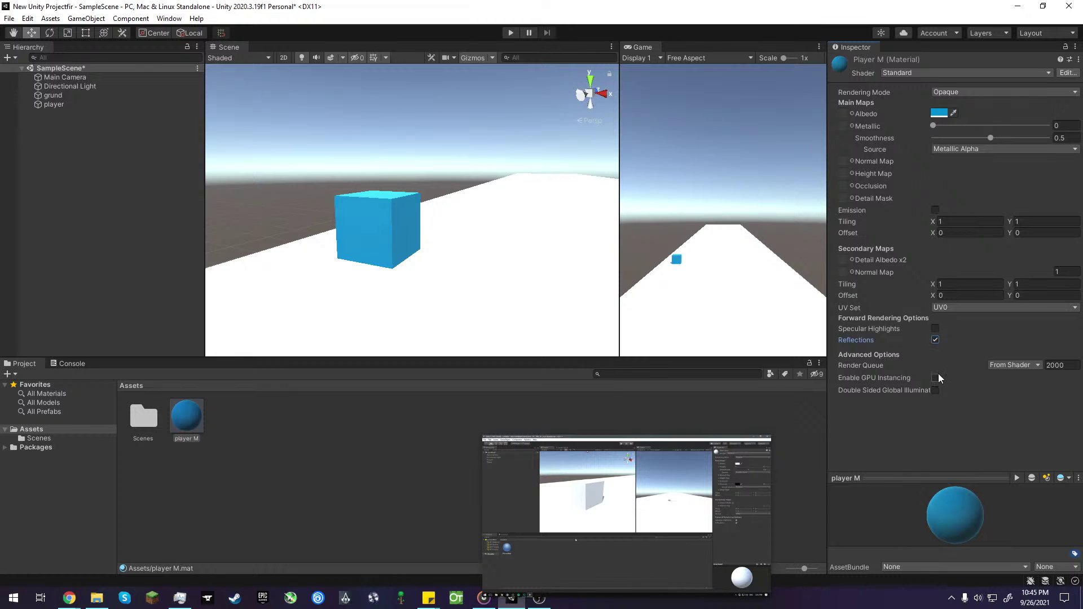
- Make the player M material Transparent, with metallic at about 0.66 and smoothness at 1
click(980, 97)
click(975, 143)
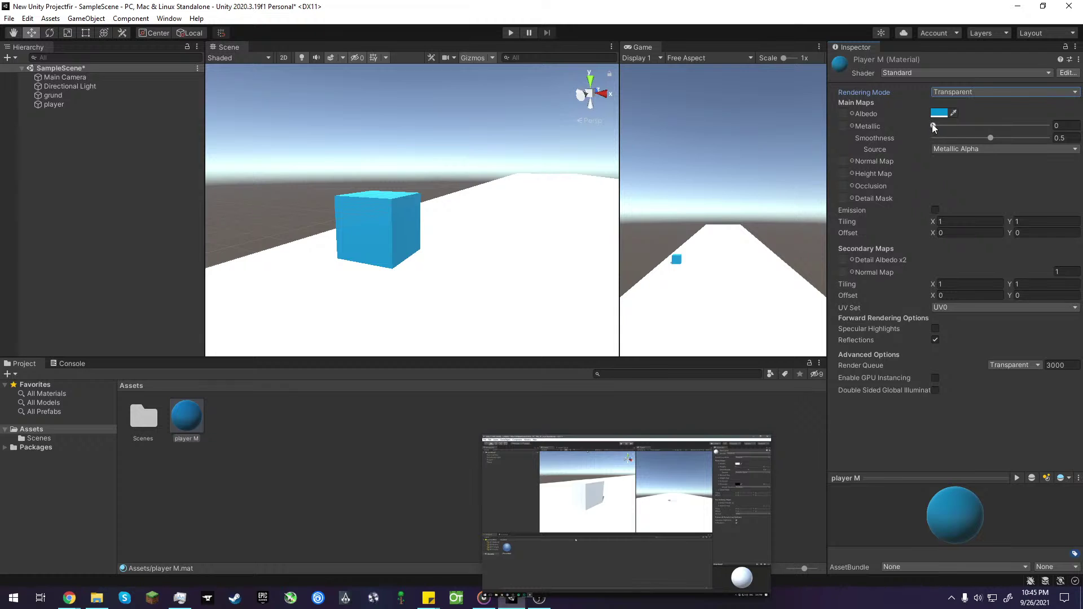
drag(933, 125, 1047, 126)
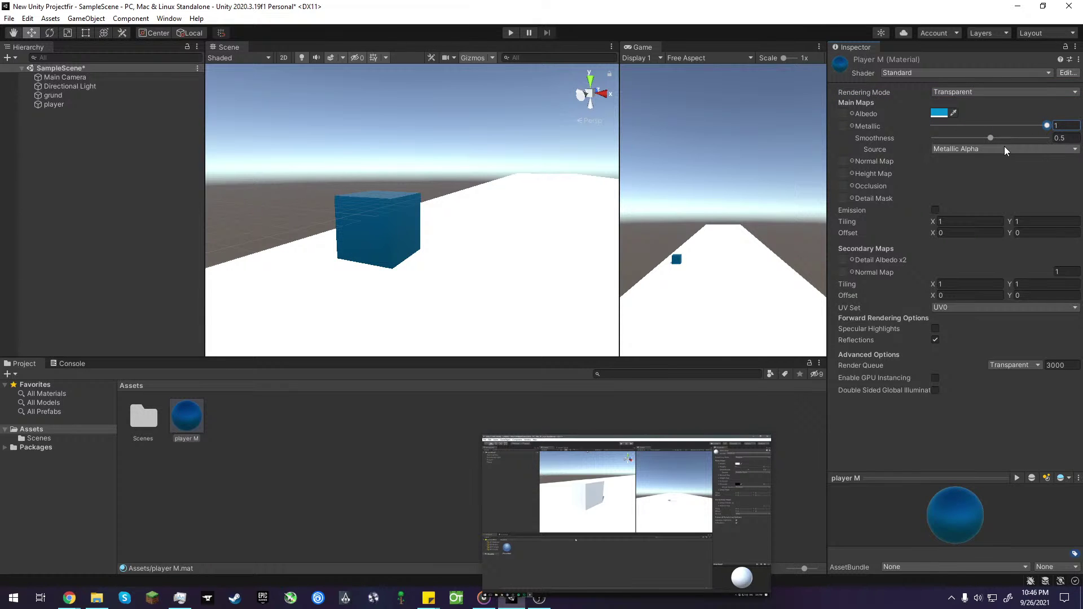
drag(991, 138, 1053, 132)
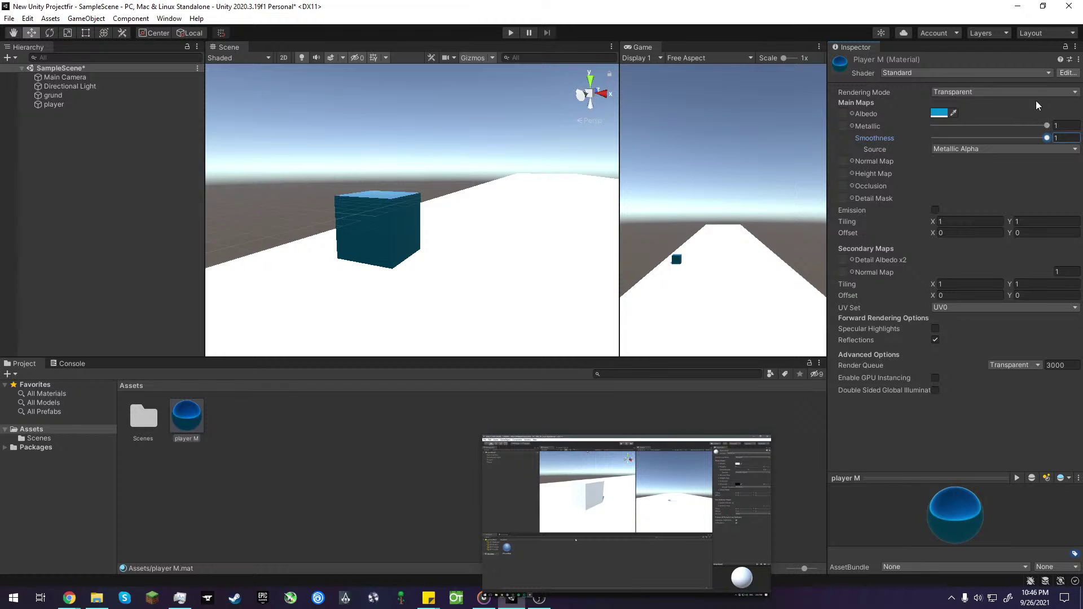
drag(1004, 127, 1007, 126)
- Move the player cube toward the middle of the ground's width, at about X 0.35, Y 0.89, Z -1.8
scroll(374, 237, up, 5)
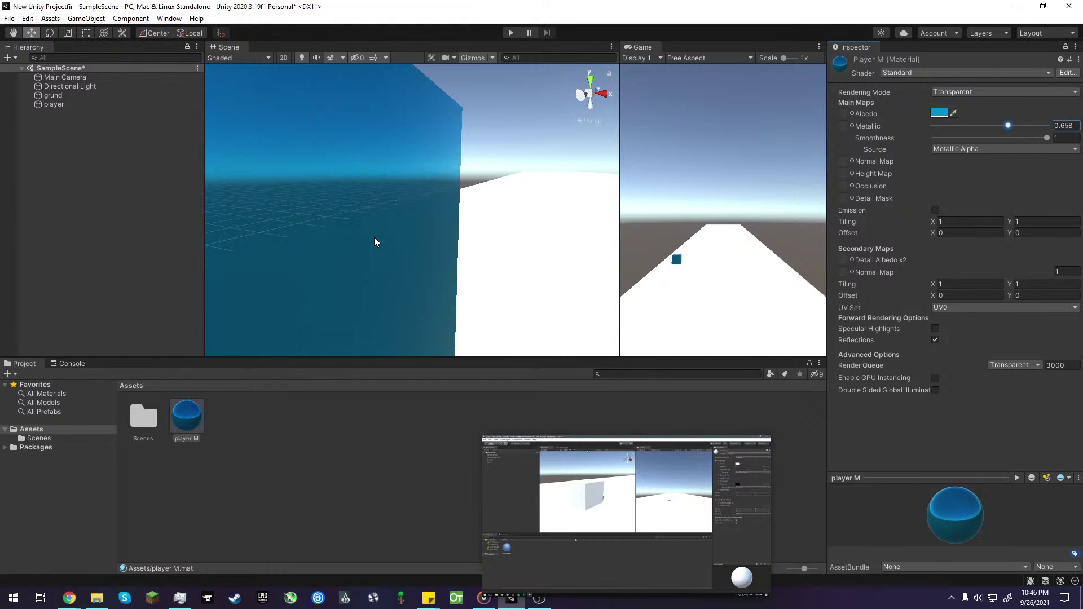
click(377, 238)
key(f)
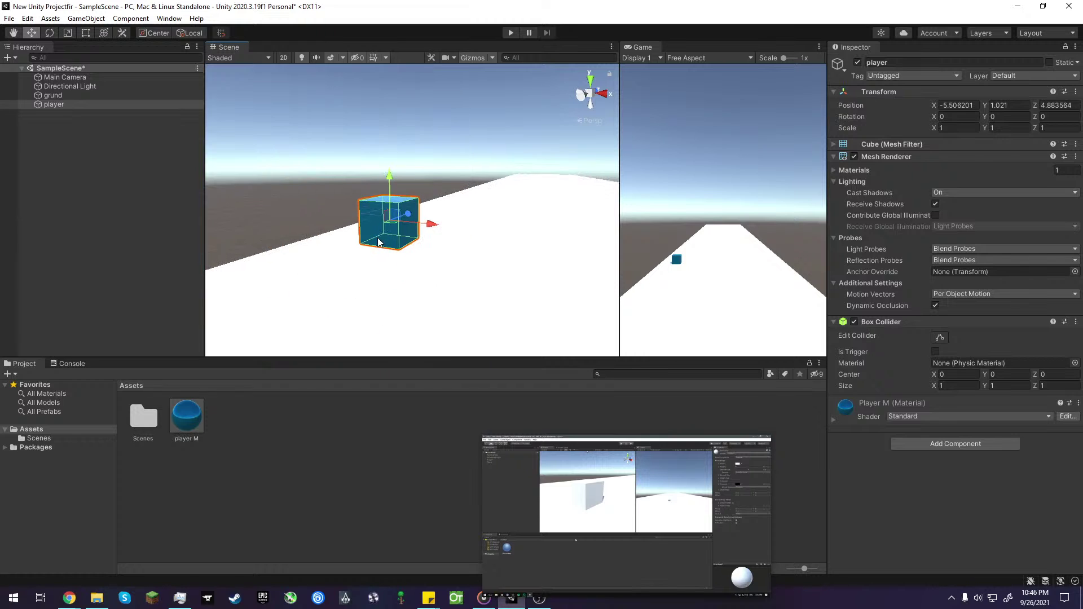
drag(416, 211, 252, 355)
key(q)
key(f)
key(w)
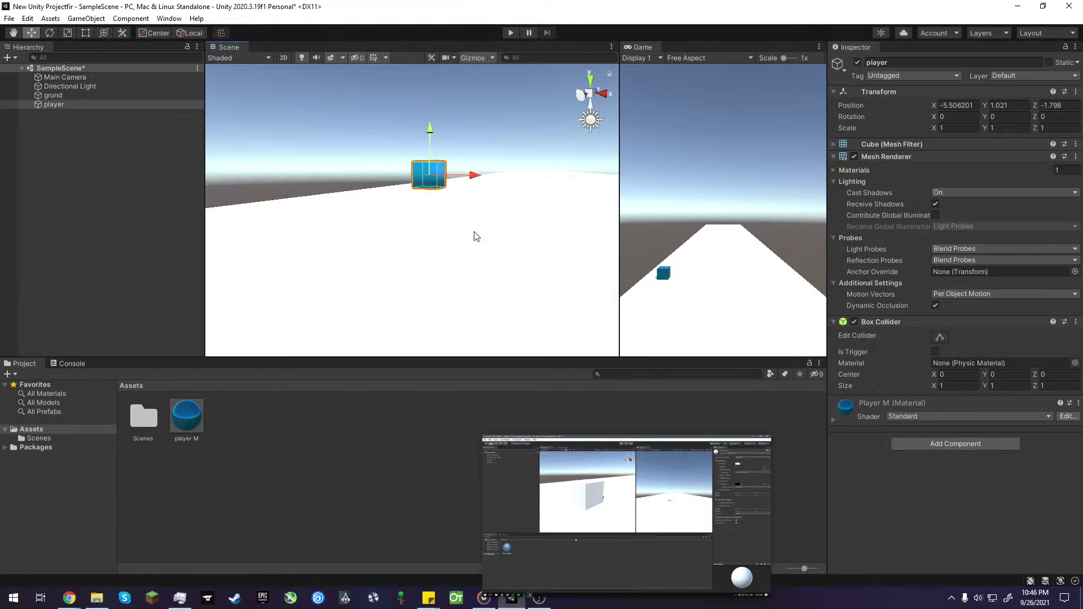
drag(421, 201, 485, 205)
click(466, 208)
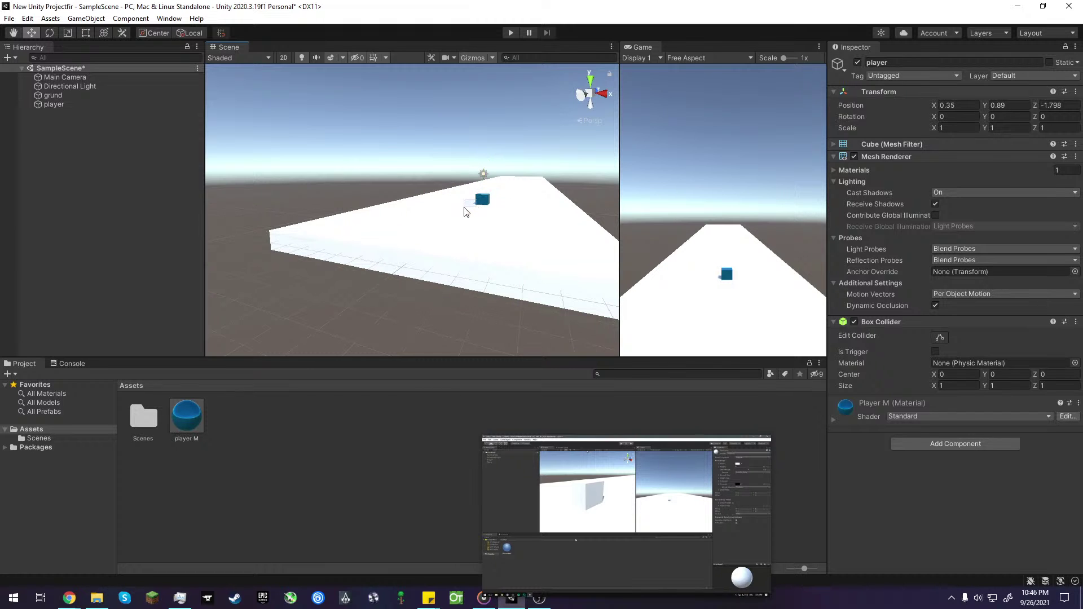
- Move the player cube along the ground toward the game camera, to about Z -13.85
right_drag(502, 205, 316, 232)
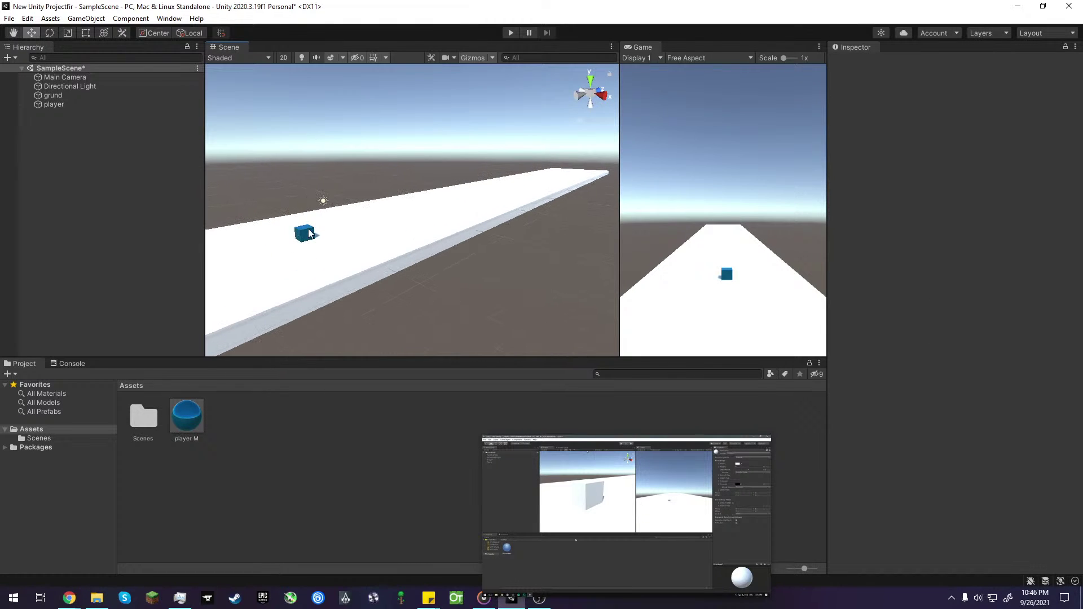
click(322, 233)
drag(338, 228, 72, 320)
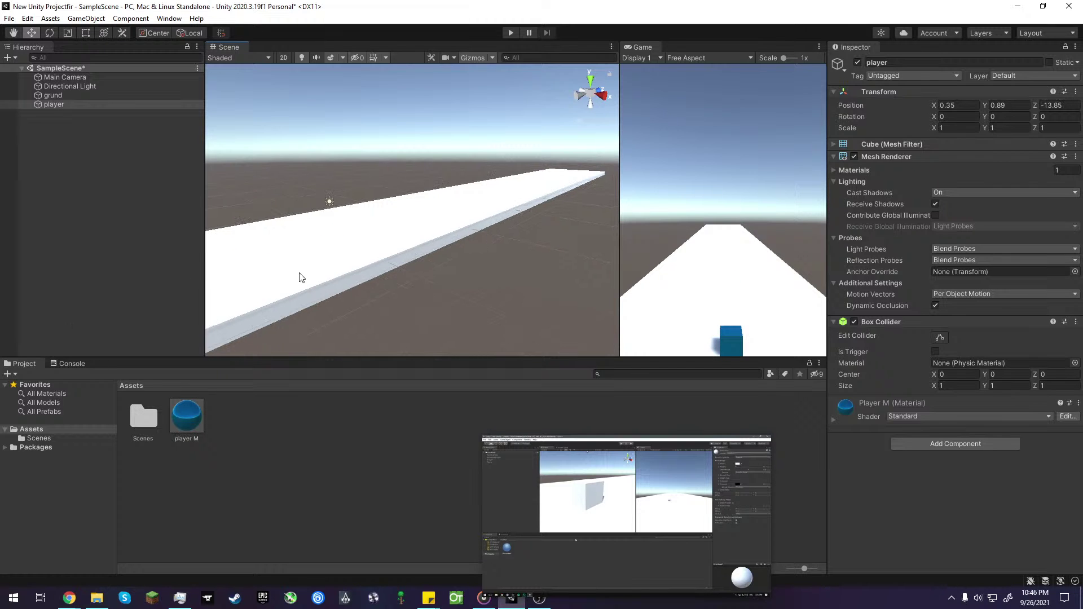
key(f)
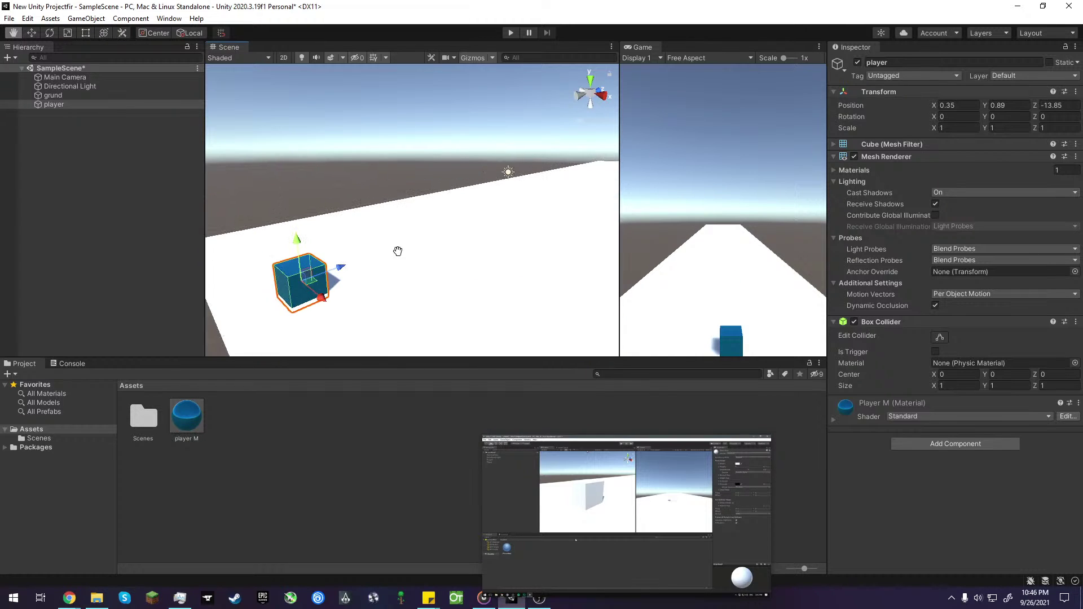
- Shift the player cube slightly away from the game camera to about Z -11.8 and set its X position to 0
drag(345, 266, 384, 274)
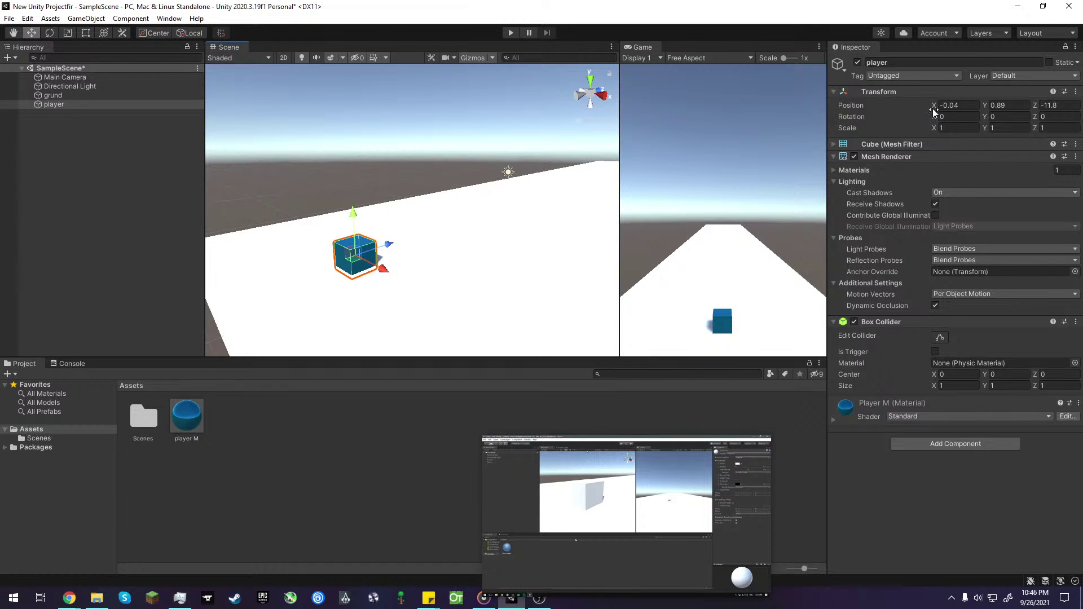
click(964, 105)
text(0)
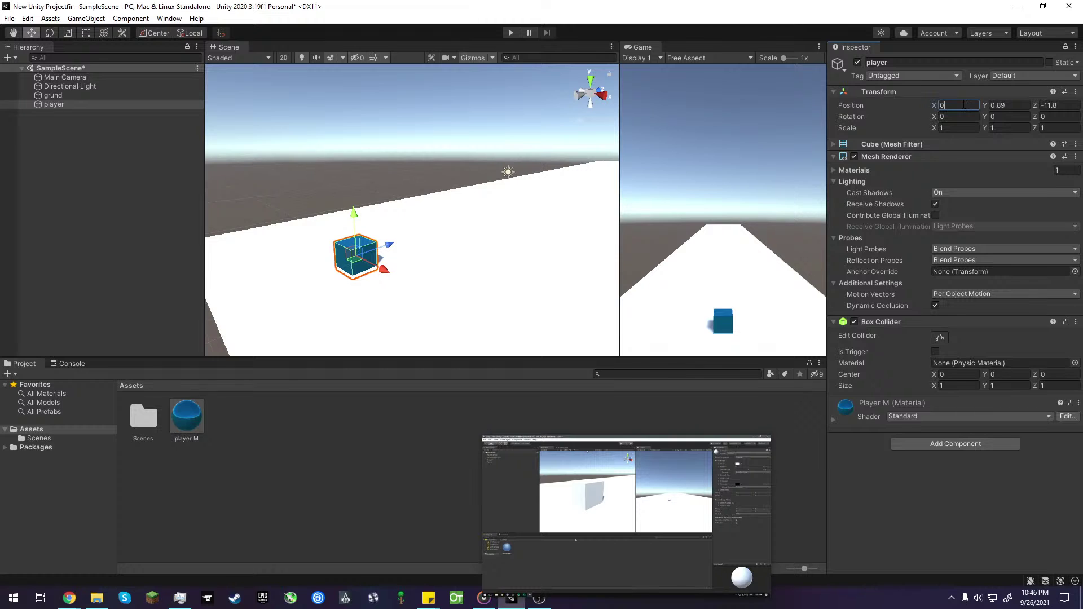
- Bring up the settings of the player M material
click(596, 135)
click(366, 246)
click(185, 432)
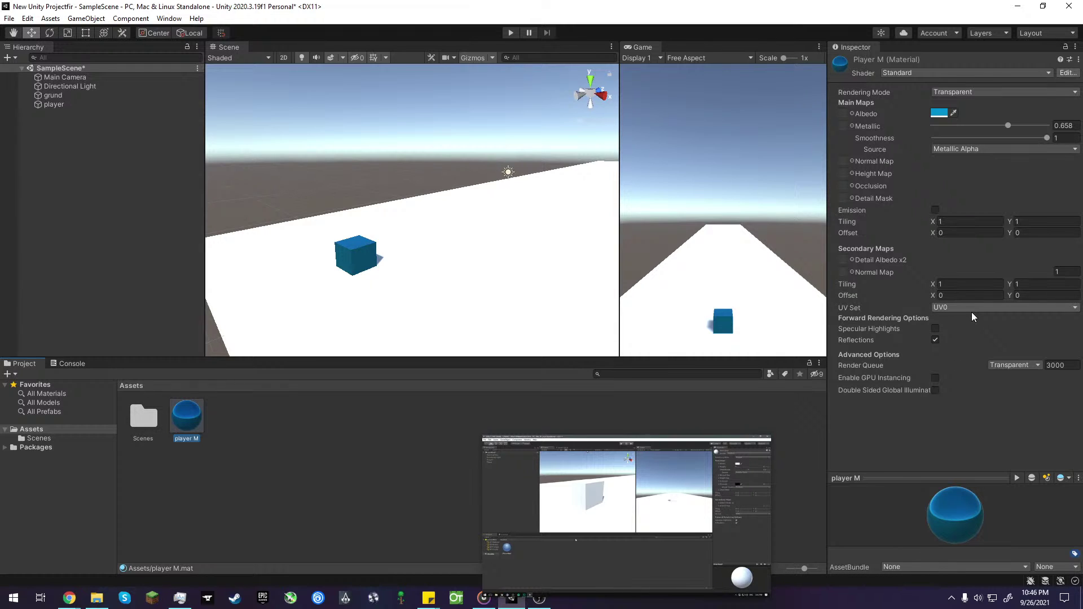
- Try Albedo Alpha as the smoothness source of the player M material, and restore Metallic Alpha
click(839, 188)
click(968, 148)
click(975, 177)
click(971, 150)
click(972, 163)
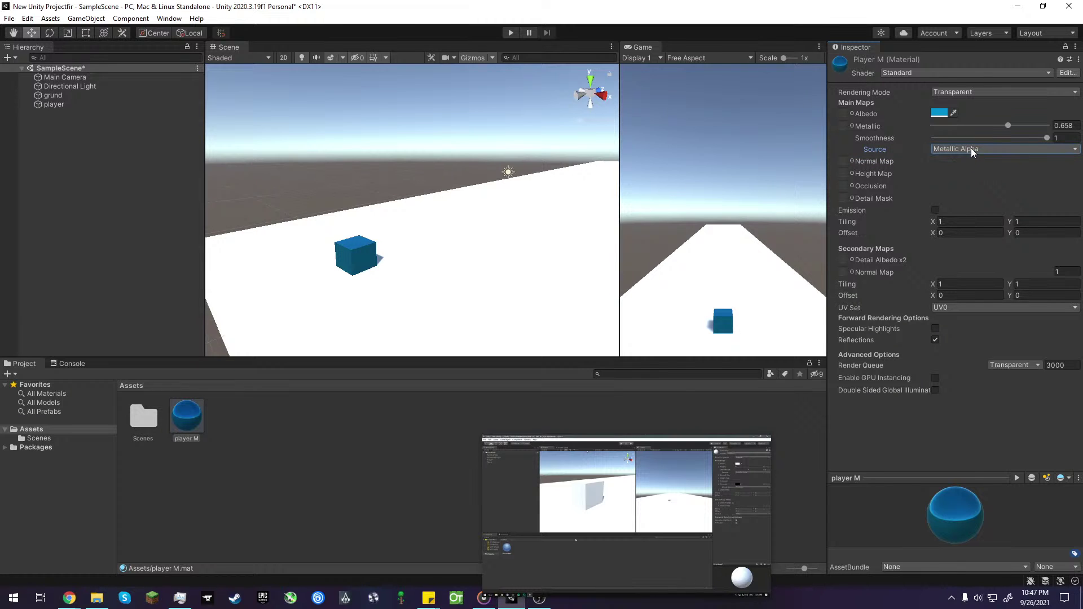
click(972, 150)
click(975, 174)
click(973, 149)
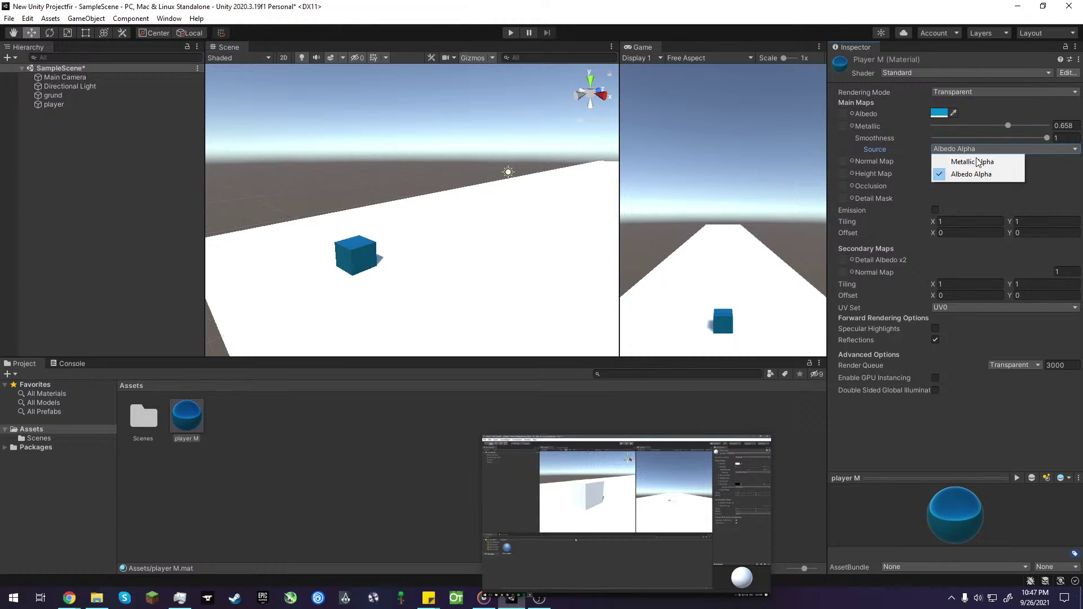
click(970, 161)
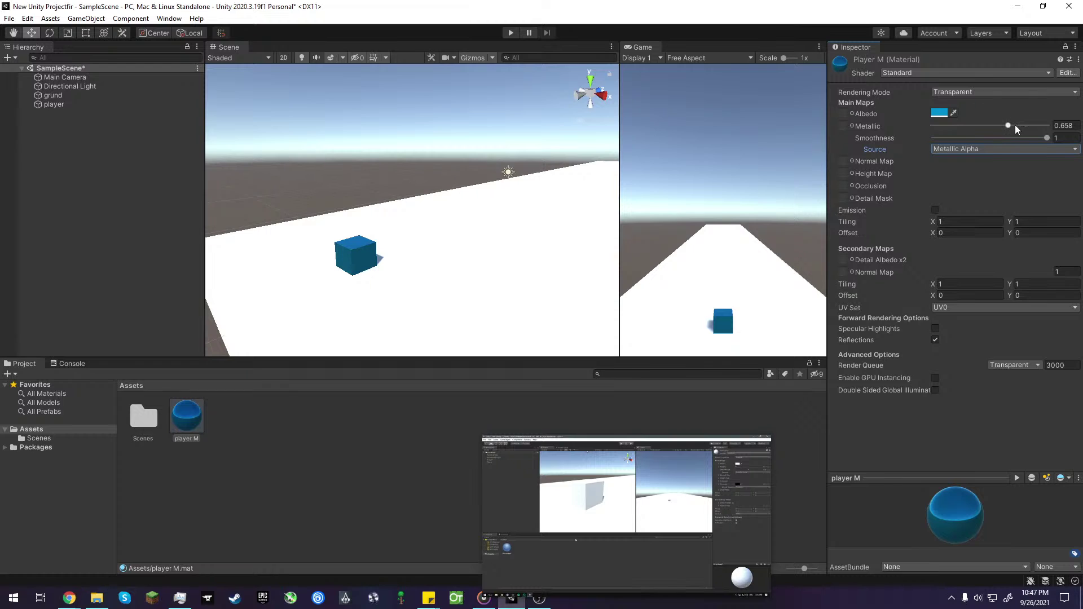
- Try the Cutout rendering mode on the player M material with metallic at about 0.5
click(989, 90)
click(994, 114)
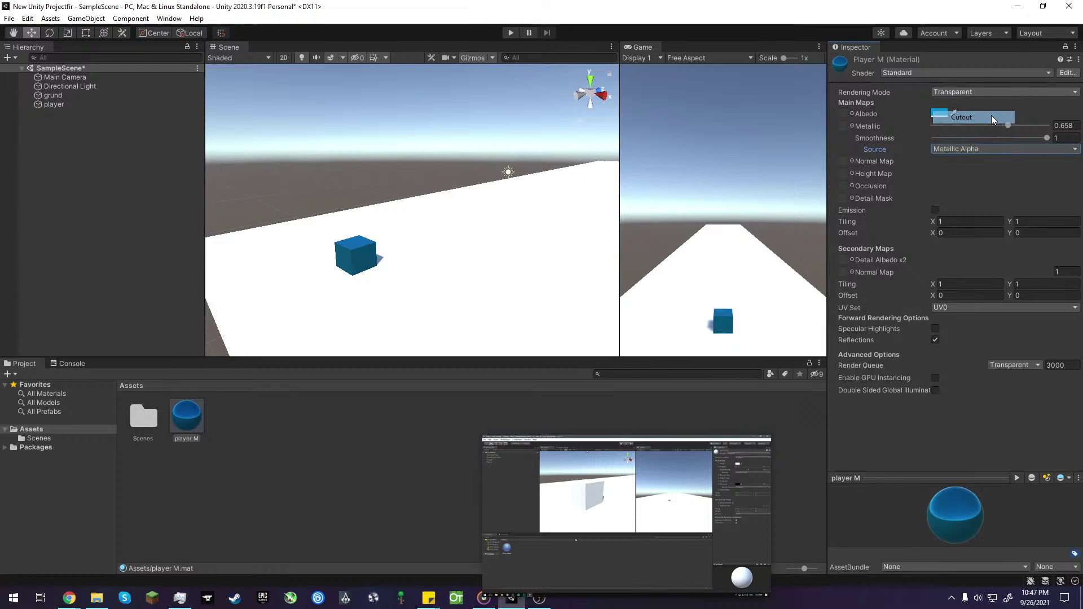
mouse_move(991, 126)
mouse_down()
mouse_move(1054, 130)
mouse_move(921, 138)
mouse_move(1052, 131)
mouse_move(969, 144)
mouse_move(1045, 144)
mouse_move(990, 145)
mouse_up()
- Try the Fade rendering mode on the player M material with metallic at 0.36 and smoothness at 1
click(1038, 93)
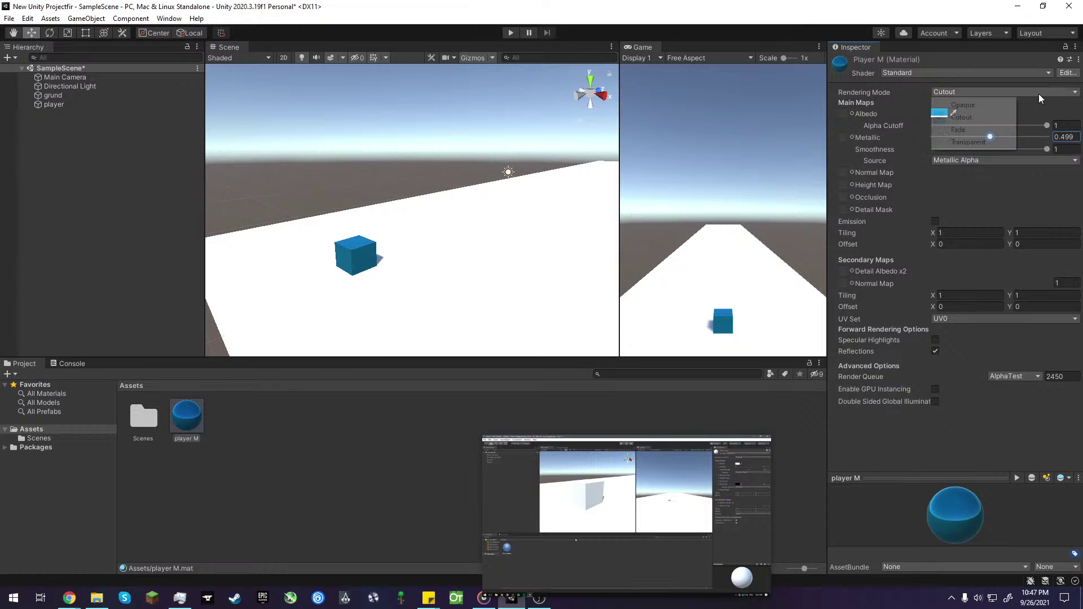
click(973, 130)
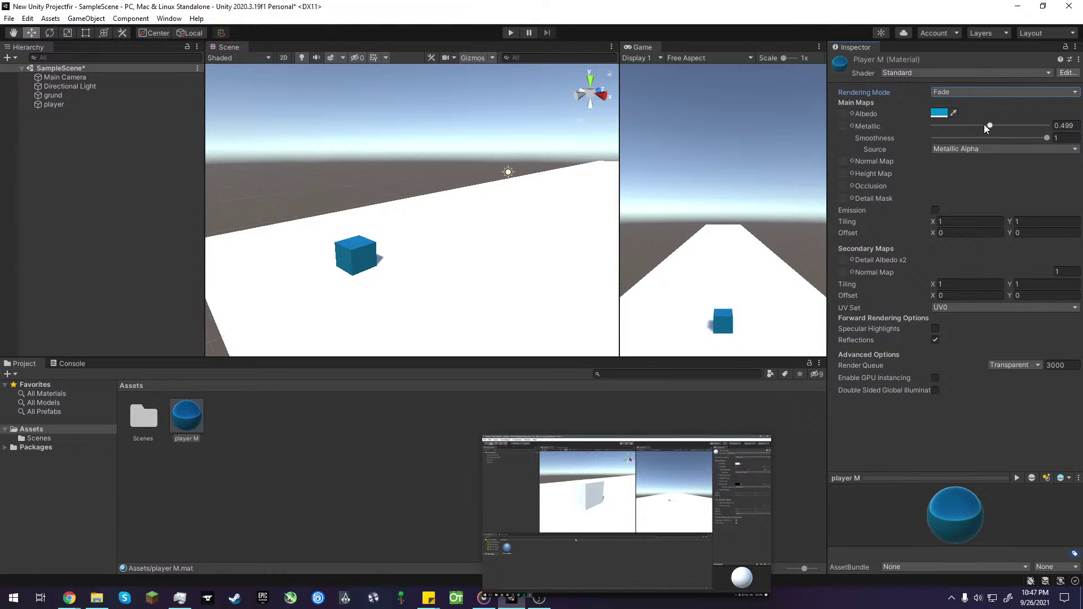
mouse_move(989, 125)
mouse_down()
mouse_move(1038, 131)
mouse_move(929, 137)
mouse_up()
mouse_move(1051, 139)
mouse_down()
mouse_move(943, 149)
mouse_move(1049, 140)
mouse_move(966, 134)
mouse_move(972, 160)
mouse_up()
click(973, 150)
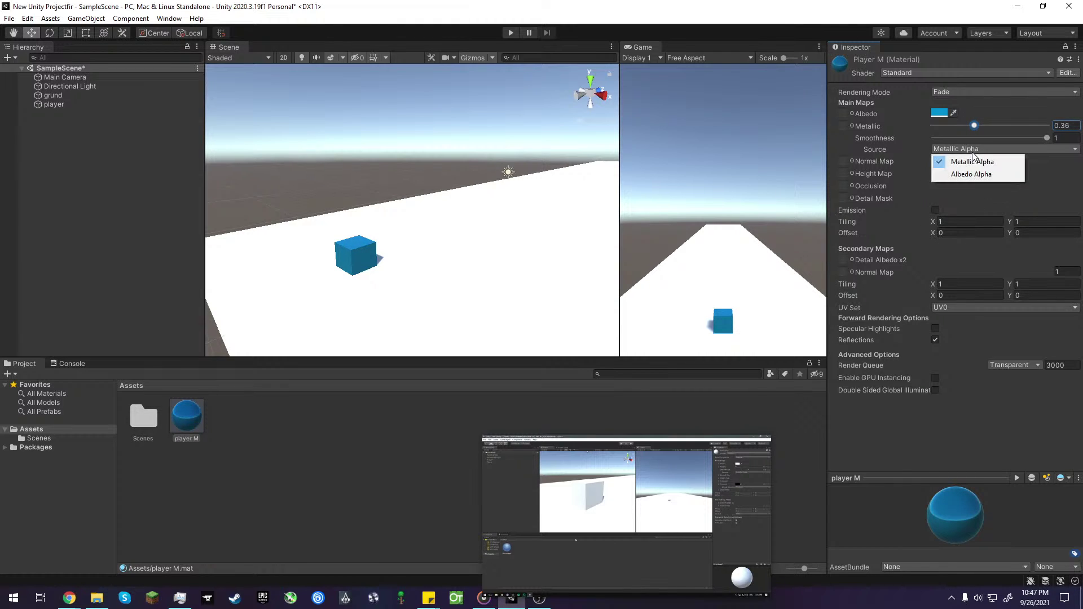
click(959, 113)
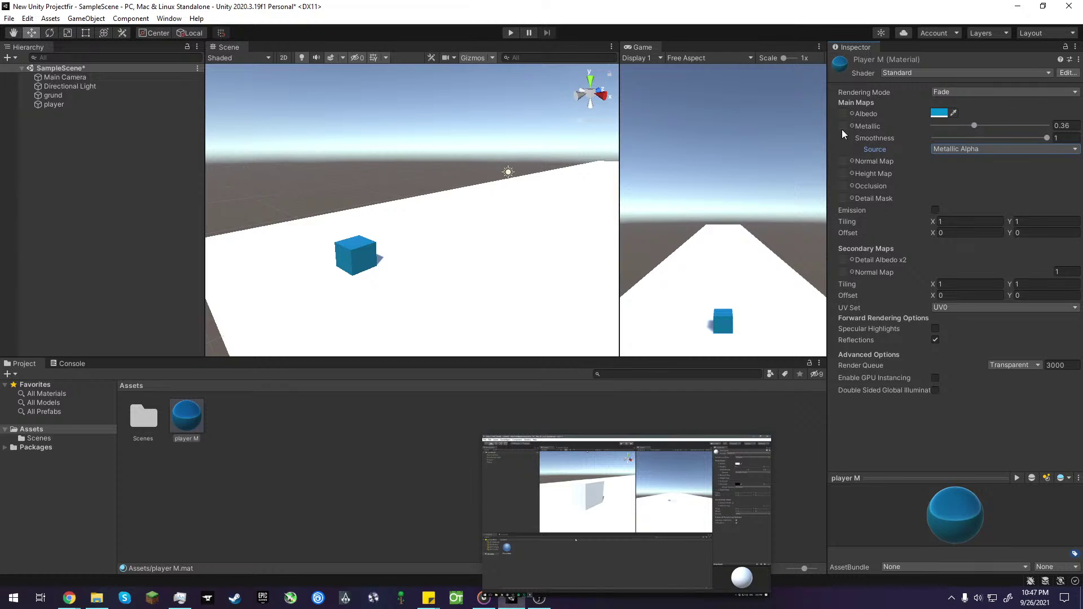
- Set the player M material to Transparent rendering mode, with metallic at 0 and smoothness at 1
click(844, 126)
click(935, 327)
click(1007, 93)
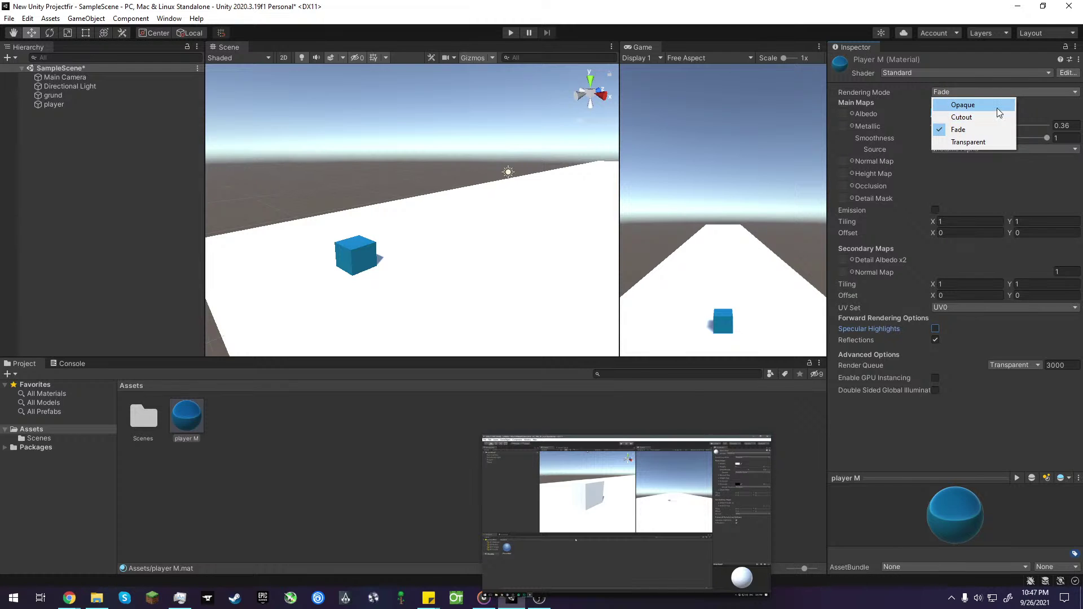
click(968, 142)
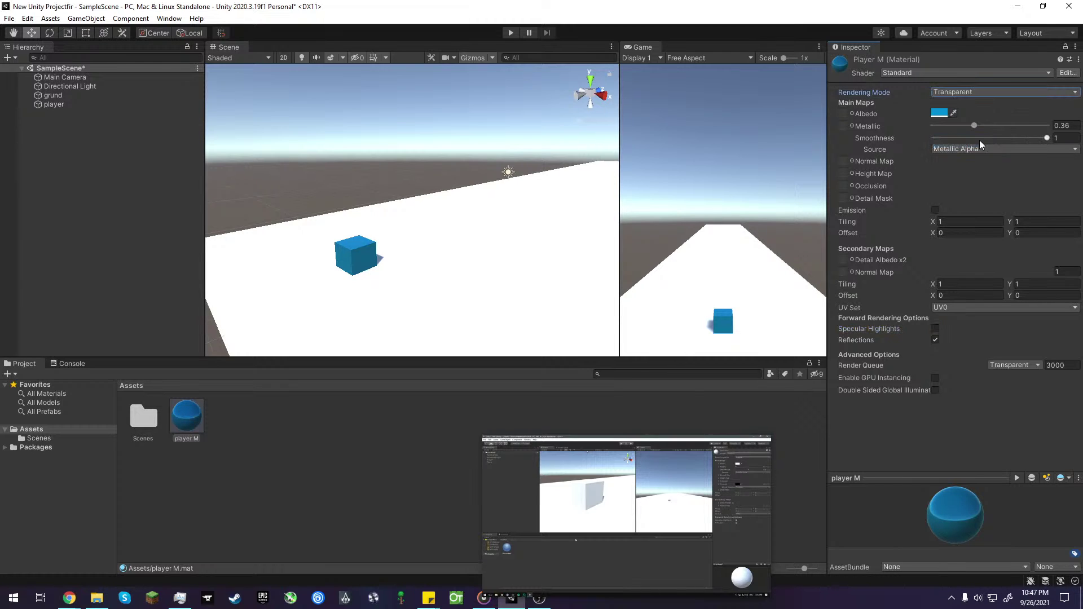
drag(981, 125, 918, 131)
drag(1002, 138, 1072, 138)
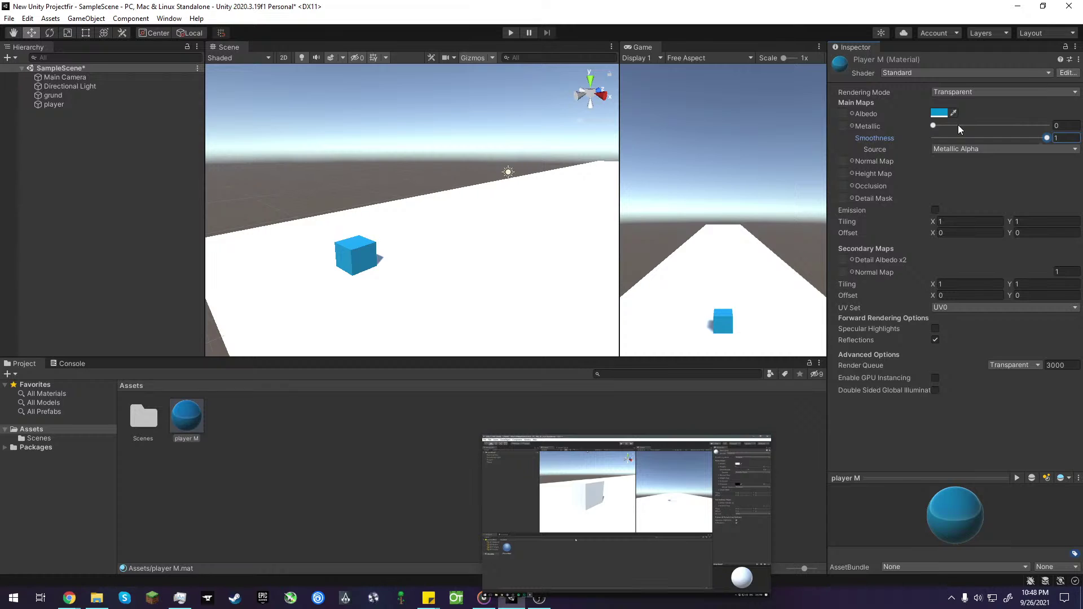
- Look through the material's UV Set and Render Queue options, choosing the Transparent queue
click(970, 308)
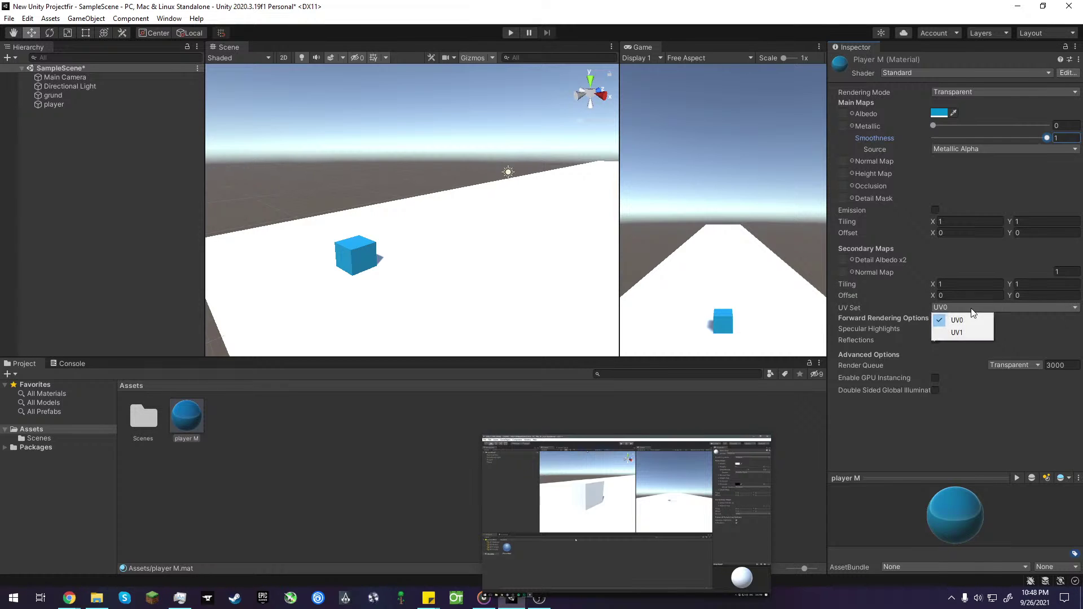
click(1026, 368)
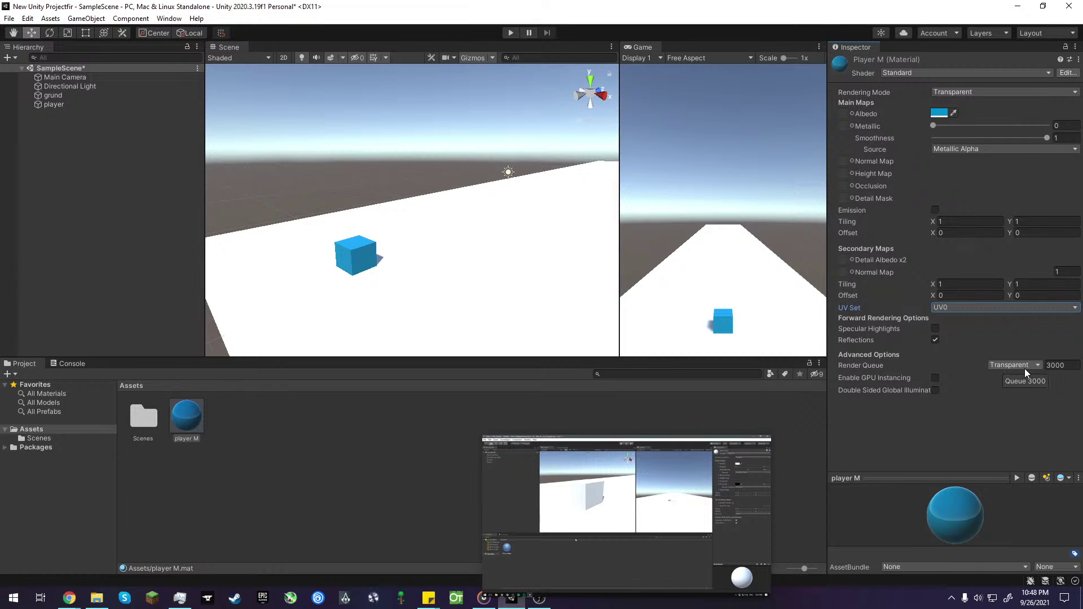
click(996, 366)
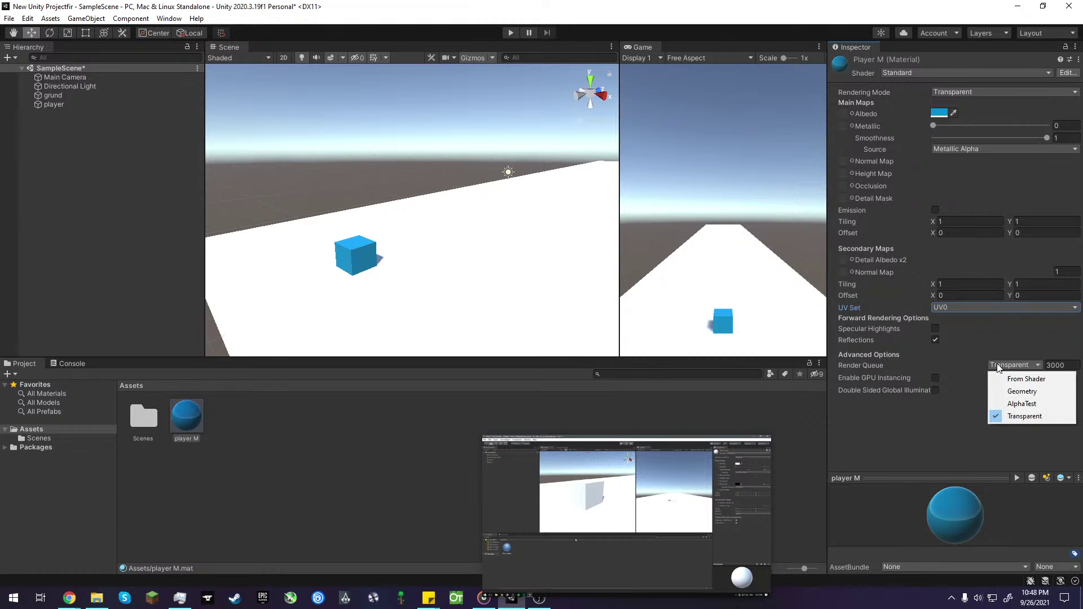
click(1032, 416)
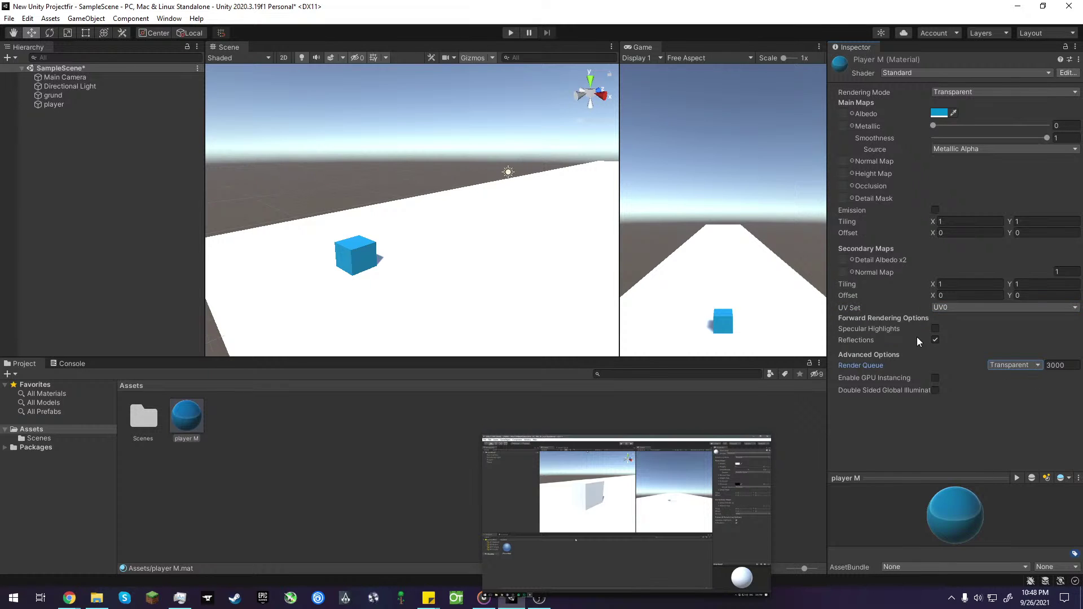
- Try the material's Reflections off and on, and enable Specular Highlights
click(936, 339)
click(936, 339)
click(938, 341)
click(937, 340)
click(936, 329)
- Set the player M material's metallic to about 0.455 while viewing the cube up close
drag(956, 127, 994, 127)
right_drag(472, 187, 536, 248)
middle_drag(537, 248, 497, 230)
mouse_move(994, 126)
mouse_down()
mouse_move(917, 127)
mouse_move(1038, 129)
mouse_move(985, 133)
mouse_up()
- Compare the cube with Reflections on and off, and leave Reflections disabled
click(935, 340)
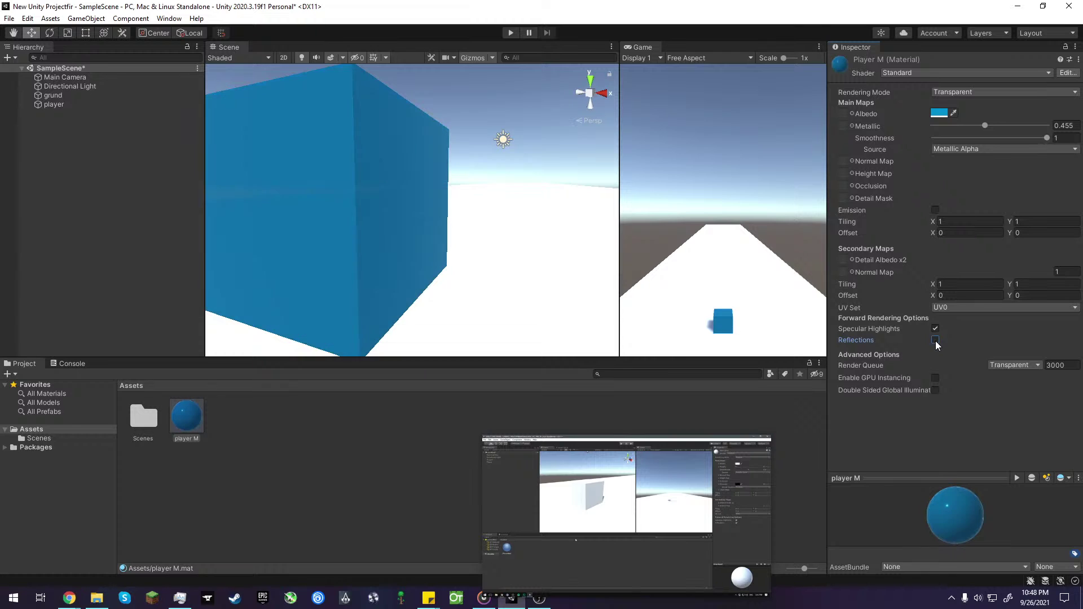
click(935, 340)
click(934, 341)
click(933, 340)
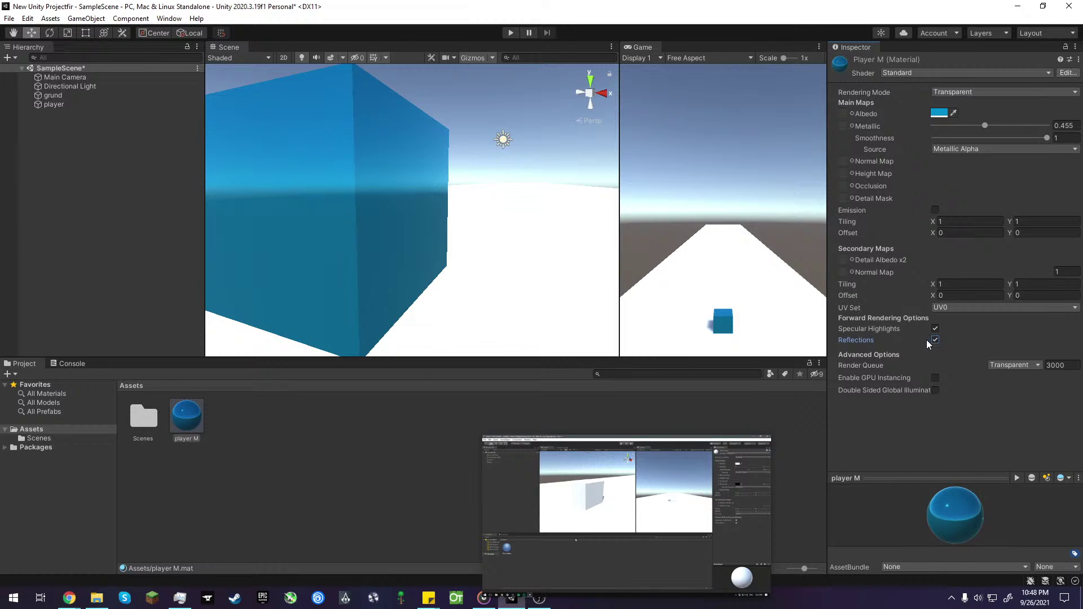
click(935, 341)
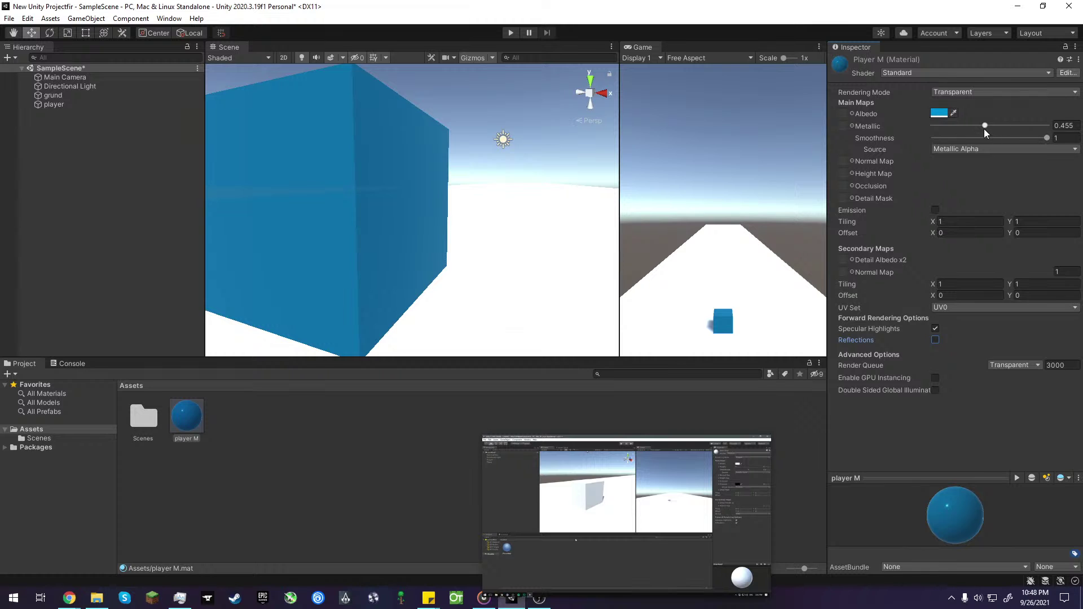
- Set the alpha of the player M material's albedo color to 0 to make the cube see-through
click(940, 113)
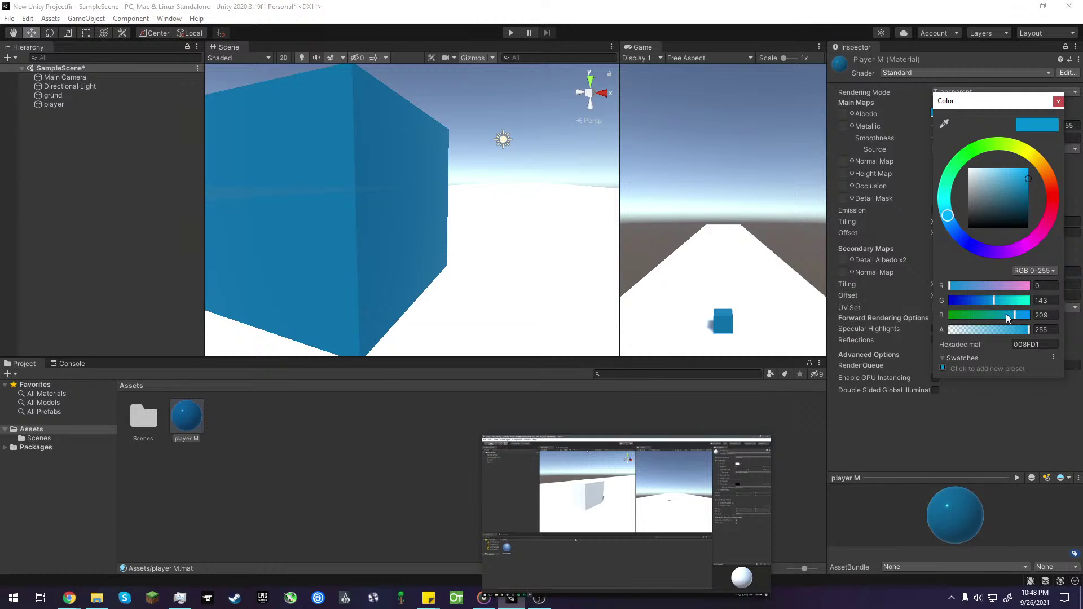
drag(1013, 333, 946, 332)
scroll(489, 233, down, 5)
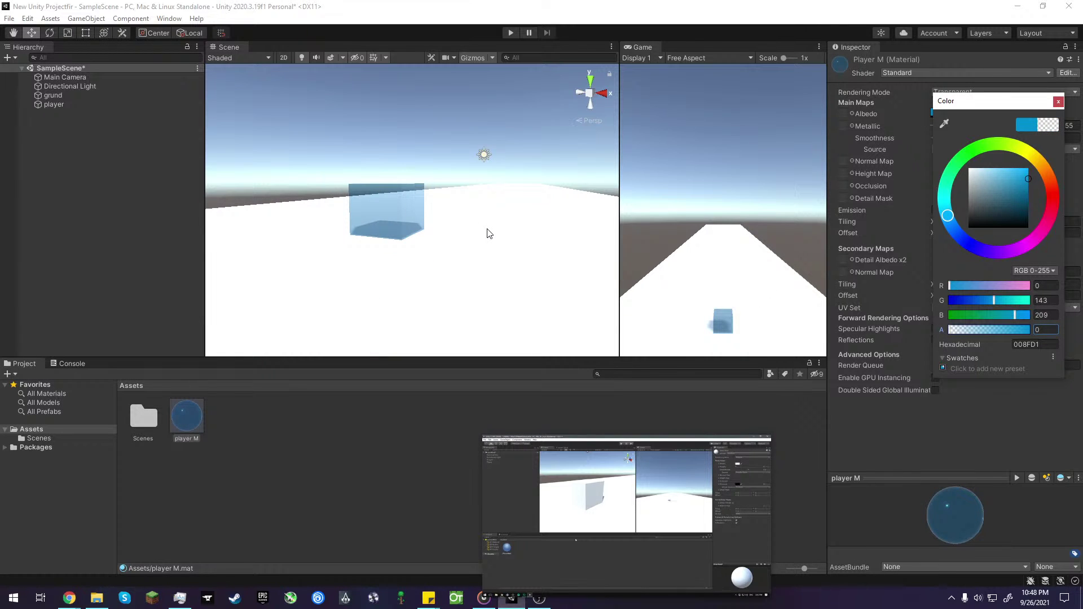
scroll(488, 231, up, 3)
middle_drag(499, 228, 497, 232)
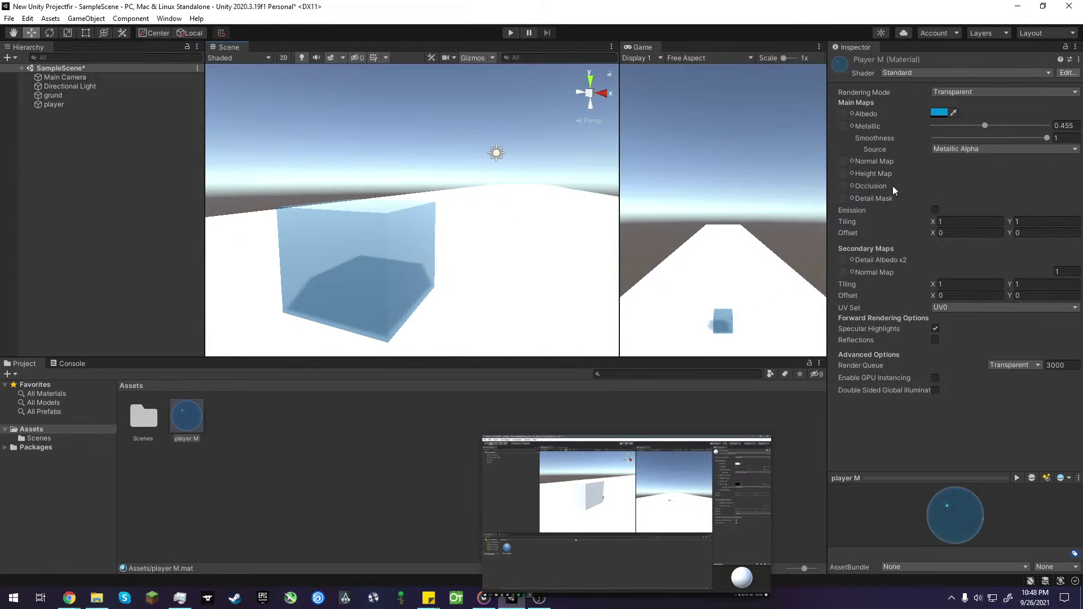
- Set the albedo color's green value to 177 with alpha at 0, and raise metallic to about 0.67
click(940, 112)
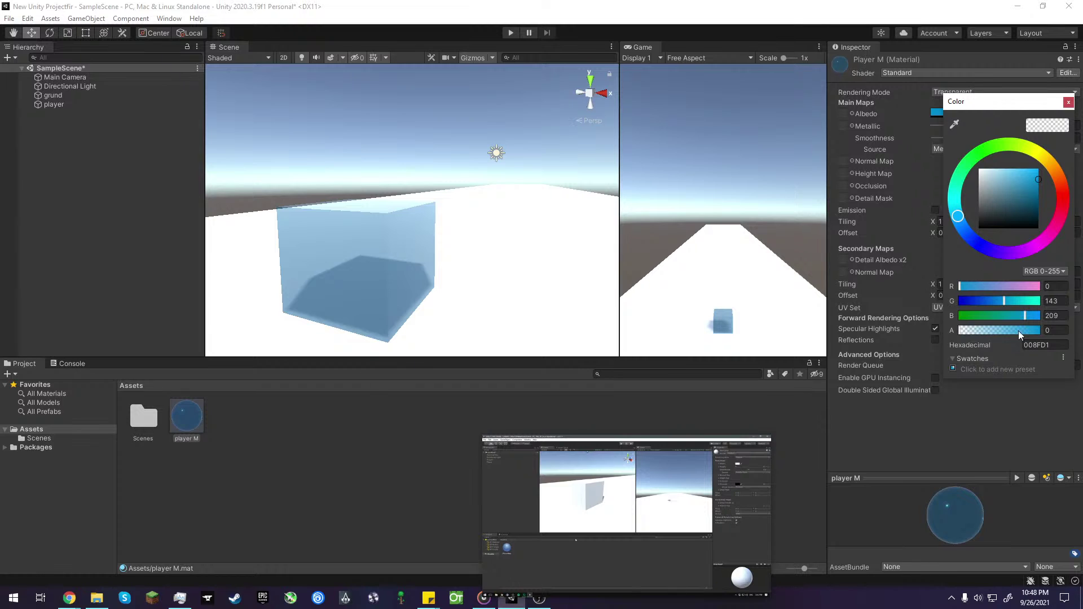
click(987, 332)
drag(987, 332, 953, 328)
mouse_move(1003, 301)
mouse_down()
mouse_move(987, 301)
mouse_move(1014, 303)
mouse_up()
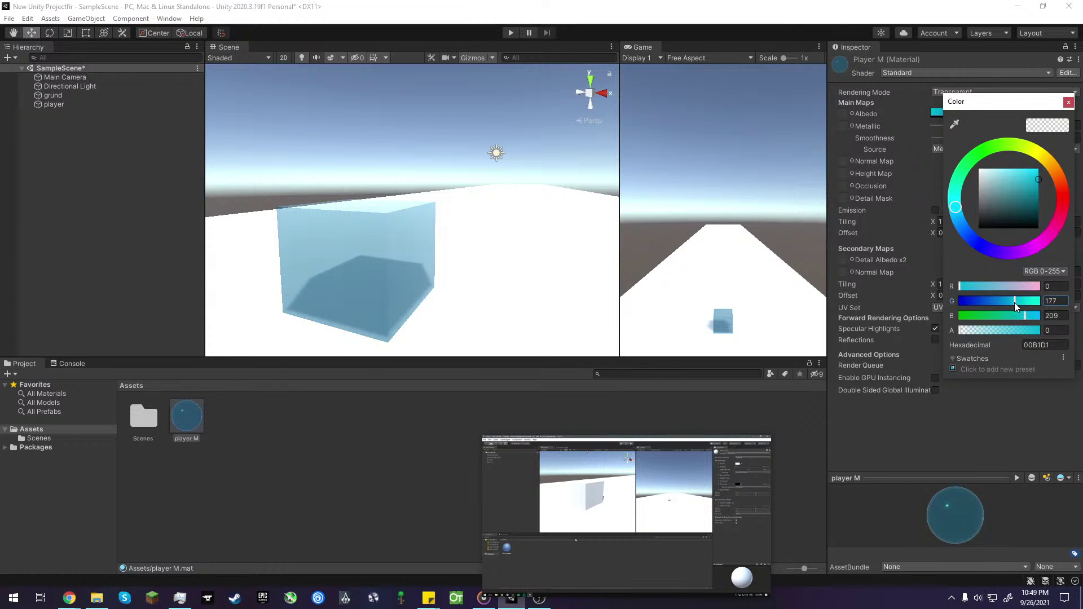
click(1069, 102)
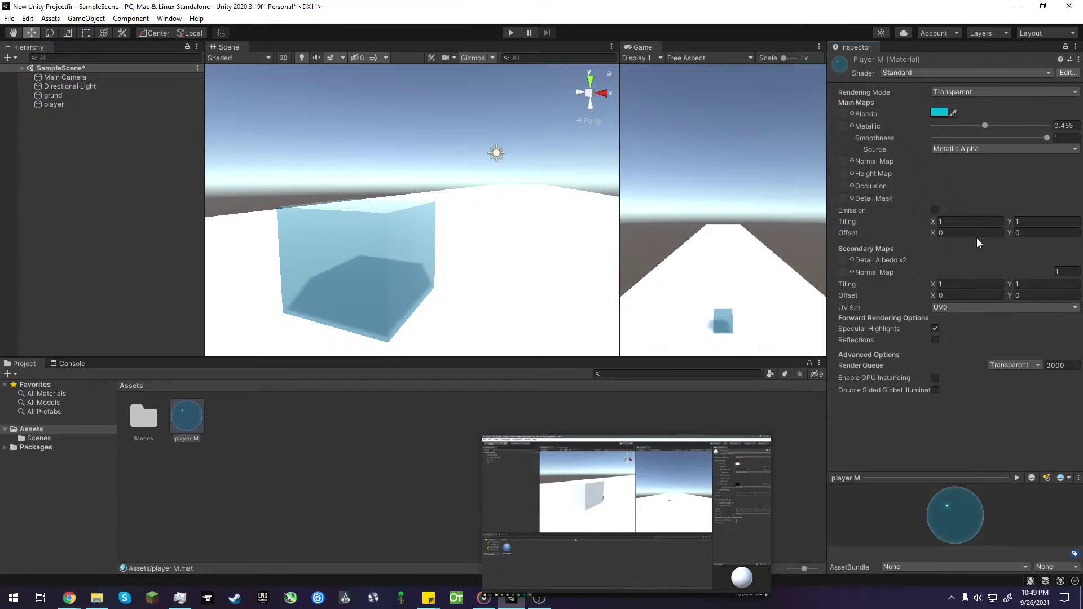
drag(985, 125, 1010, 144)
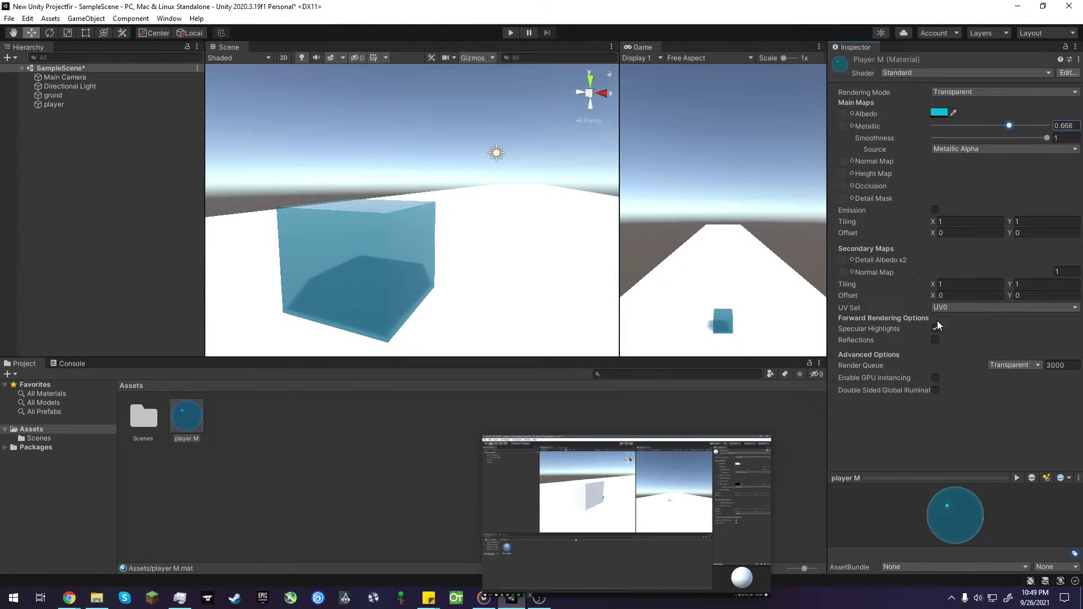
- Compare the material's Reflections on and off, leave them off, and disable Specular Highlights
click(935, 340)
click(935, 340)
click(935, 341)
click(935, 340)
click(935, 340)
click(935, 340)
click(936, 330)
- Examine the player cube from several angles with Specular Highlights and Reflections each switched on and off
right_drag(529, 253, 457, 259)
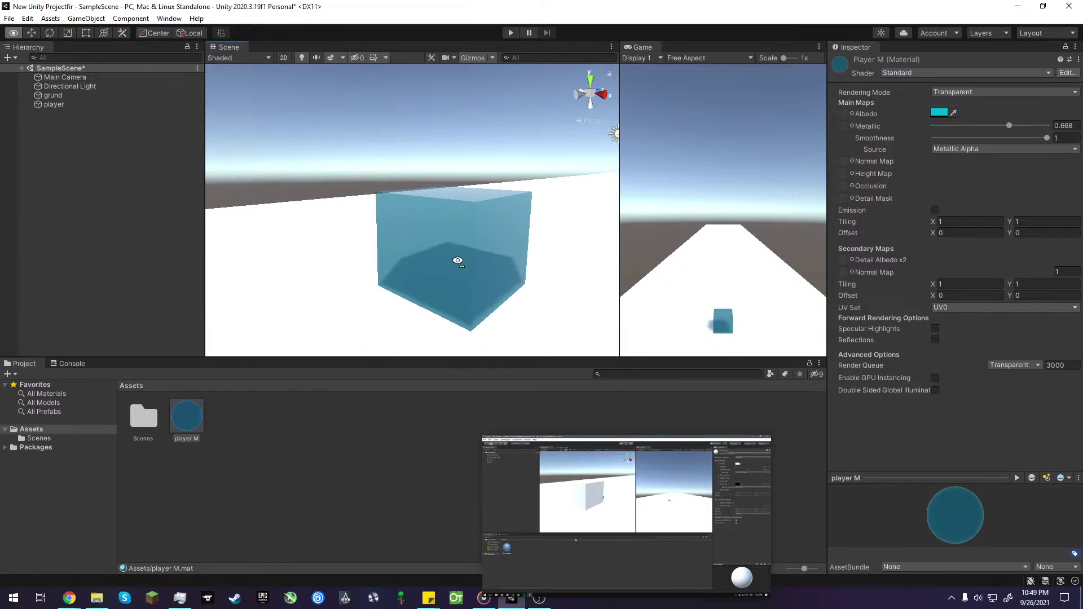
middle_drag(457, 259, 503, 244)
scroll(502, 244, down, 8)
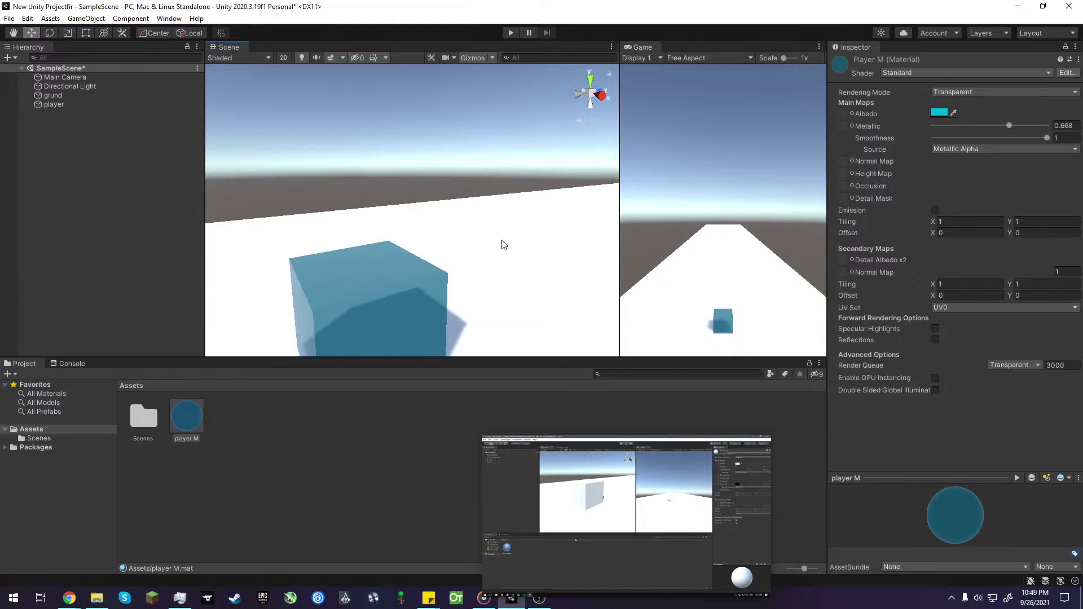
right_drag(505, 247, 418, 250)
middle_drag(478, 251, 437, 253)
click(936, 329)
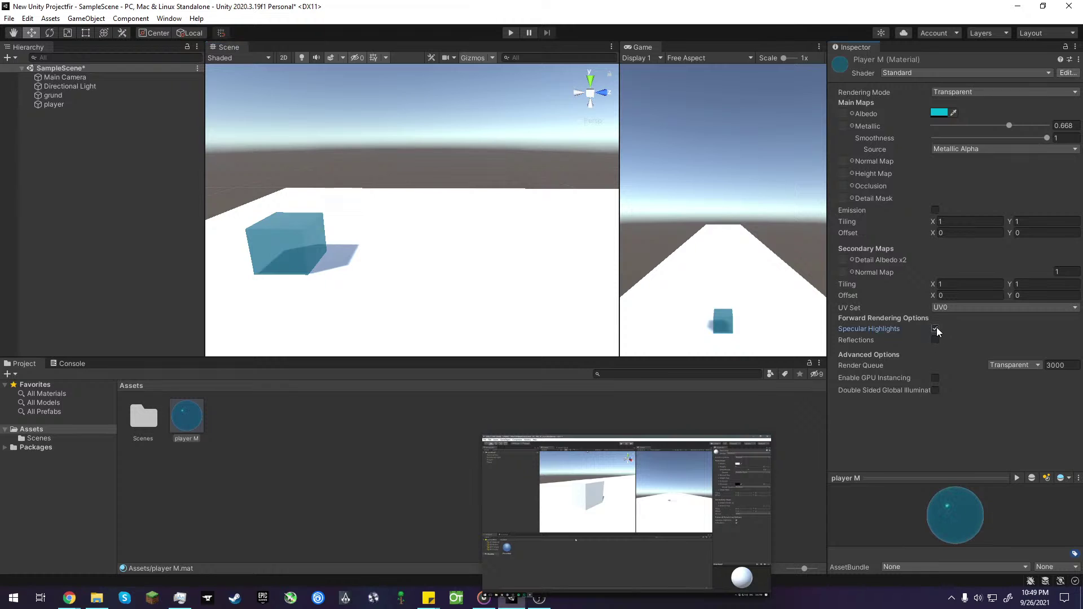
click(936, 329)
click(936, 340)
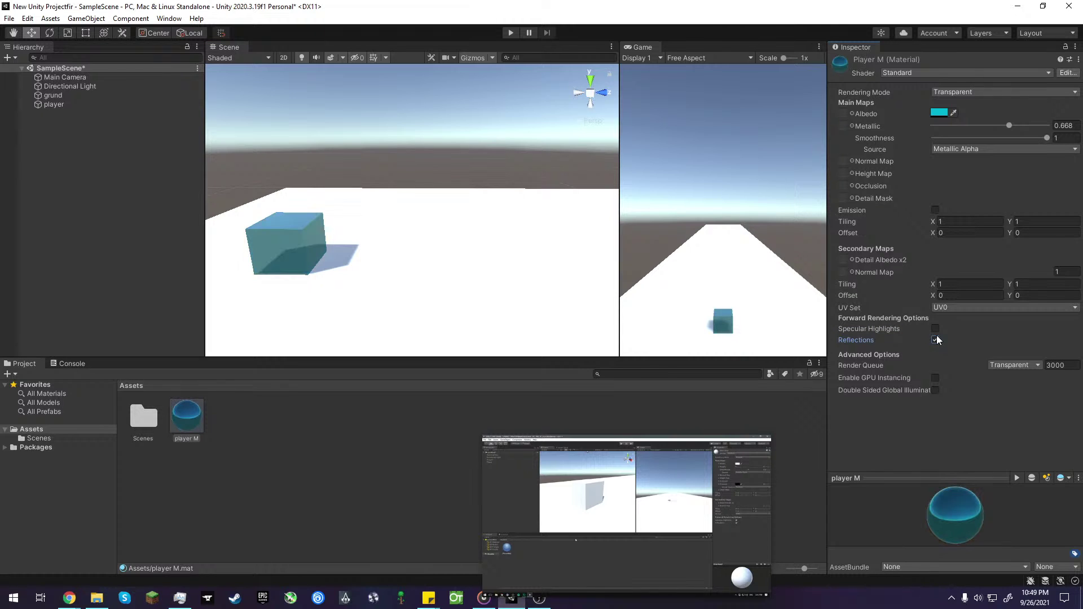
click(937, 329)
click(937, 339)
click(936, 340)
click(936, 340)
click(936, 340)
click(936, 339)
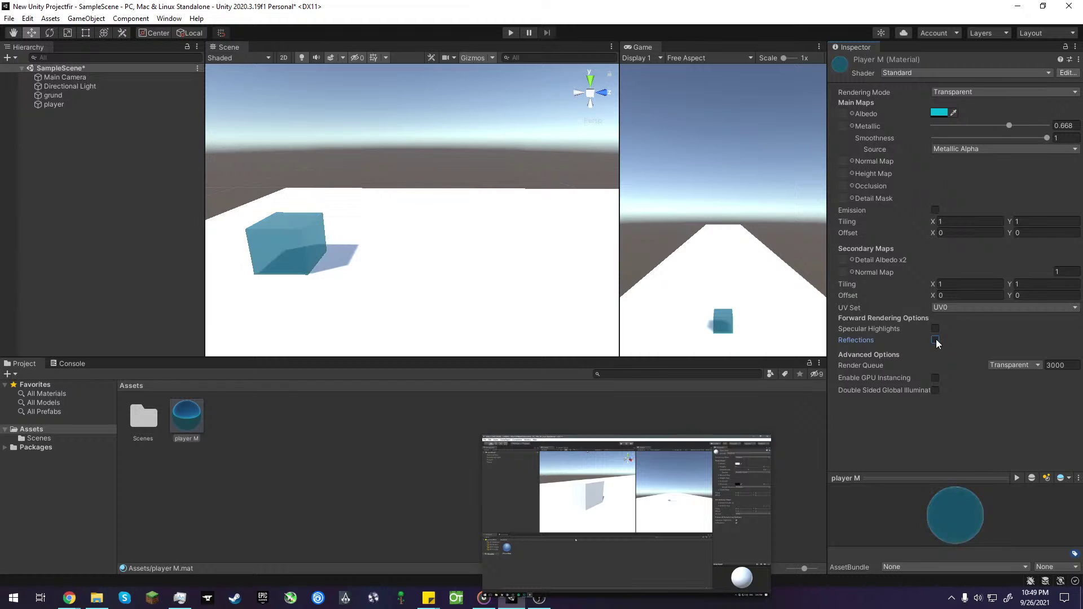
click(936, 339)
click(936, 339)
- Move the floating tutorial video clear of the assets area, and check OBS before returning to Unity
mouse_move(519, 534)
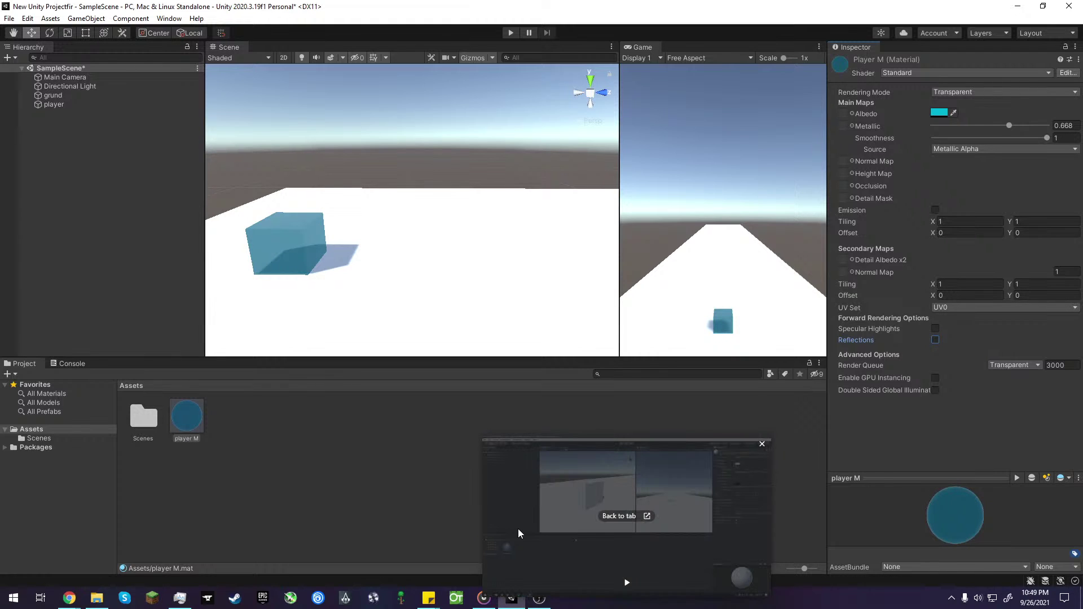
drag(664, 523, 986, 523)
click(540, 598)
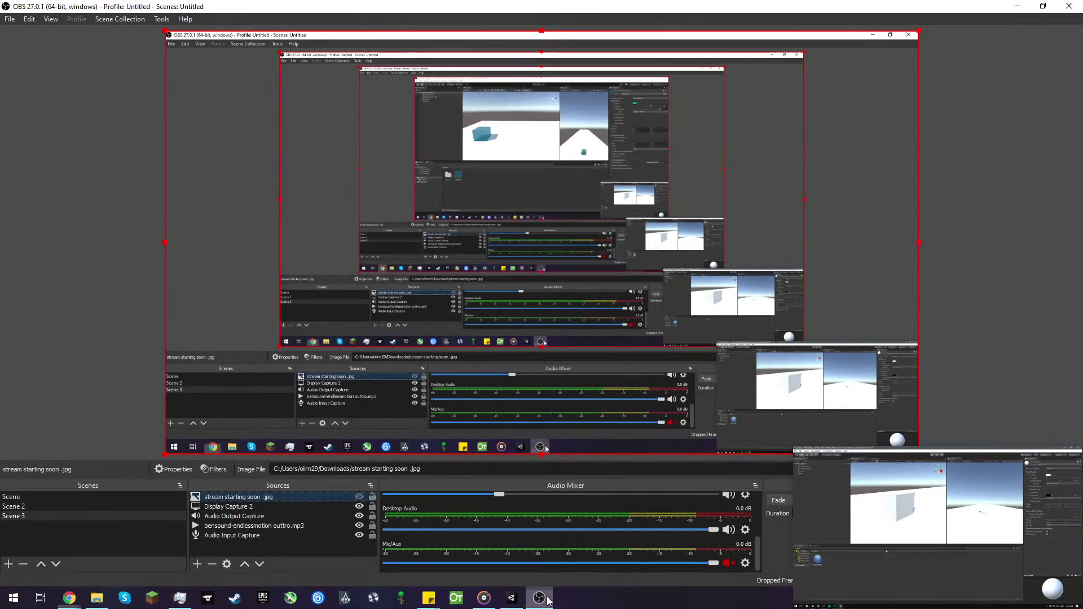
click(511, 598)
mouse_move(853, 596)
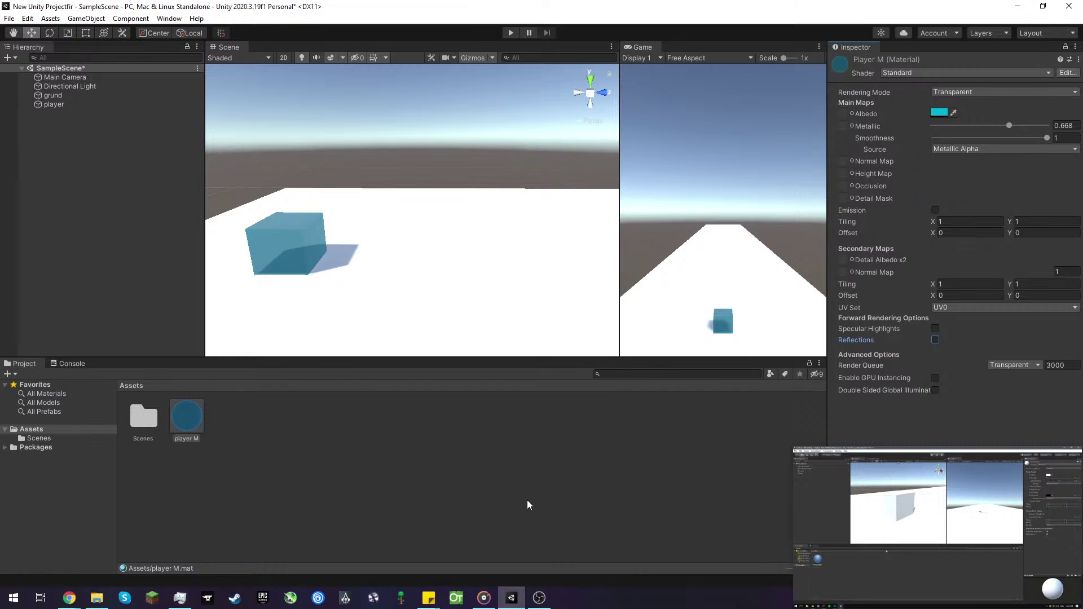
mouse_move(966, 532)
middle_drag(435, 261, 407, 263)
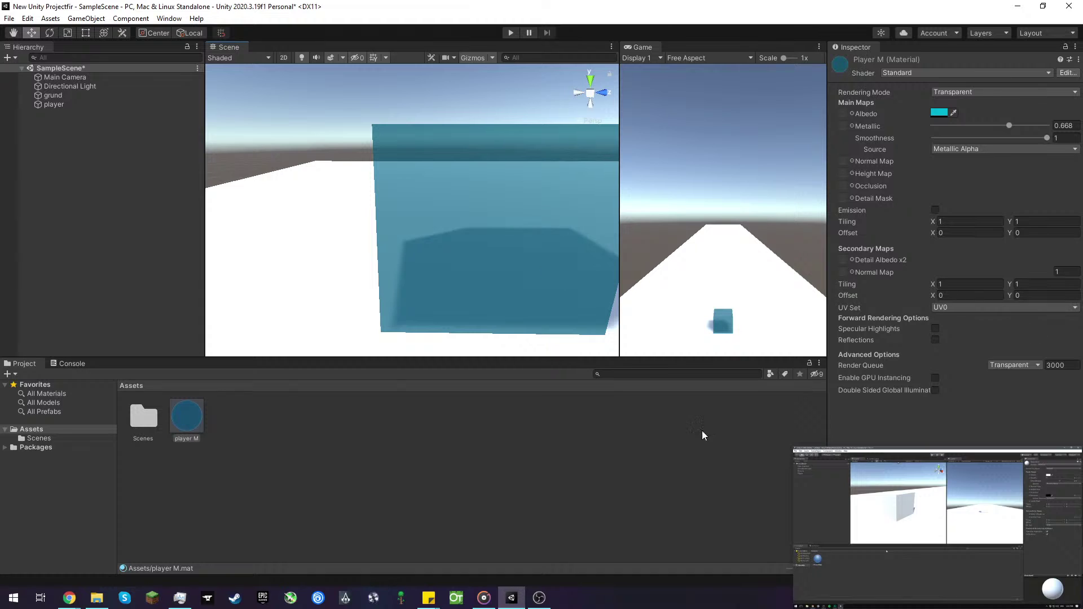
- Run the scene in play mode with the tutorial video paused, and try raising the player cube above the ground
mouse_move(941, 596)
scroll(506, 274, down, 5)
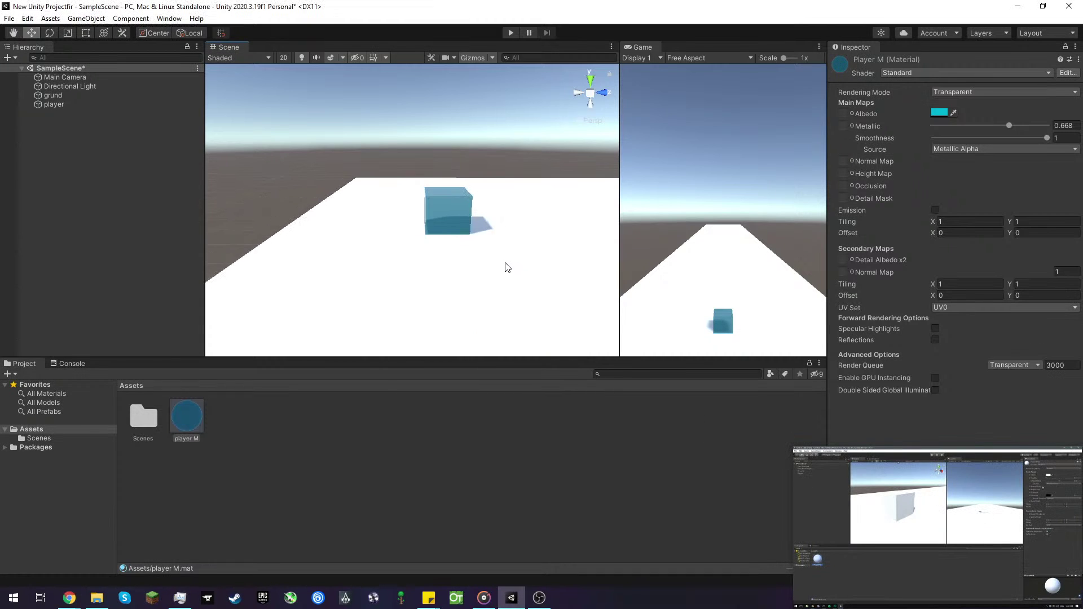
right_drag(506, 267, 481, 308)
middle_drag(481, 308, 481, 310)
scroll(503, 268, down, 5)
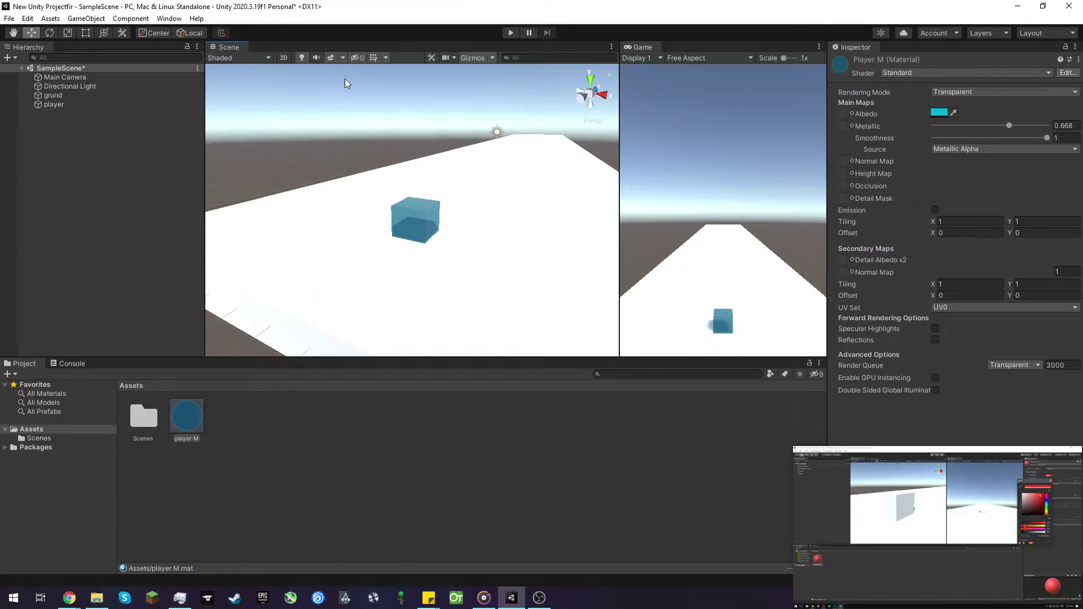
click(512, 33)
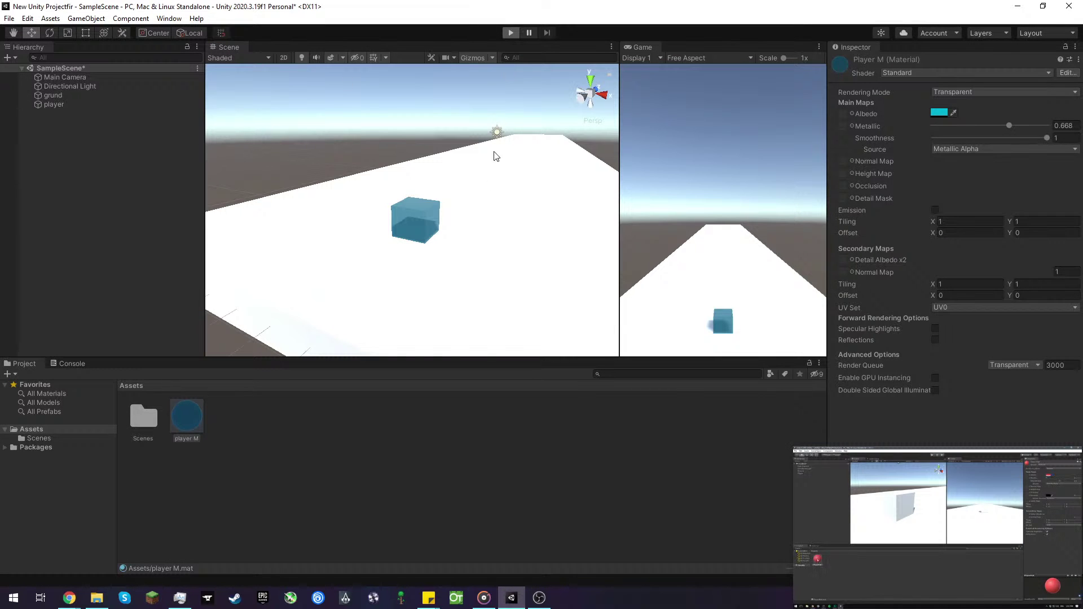
mouse_move(972, 563)
click(938, 594)
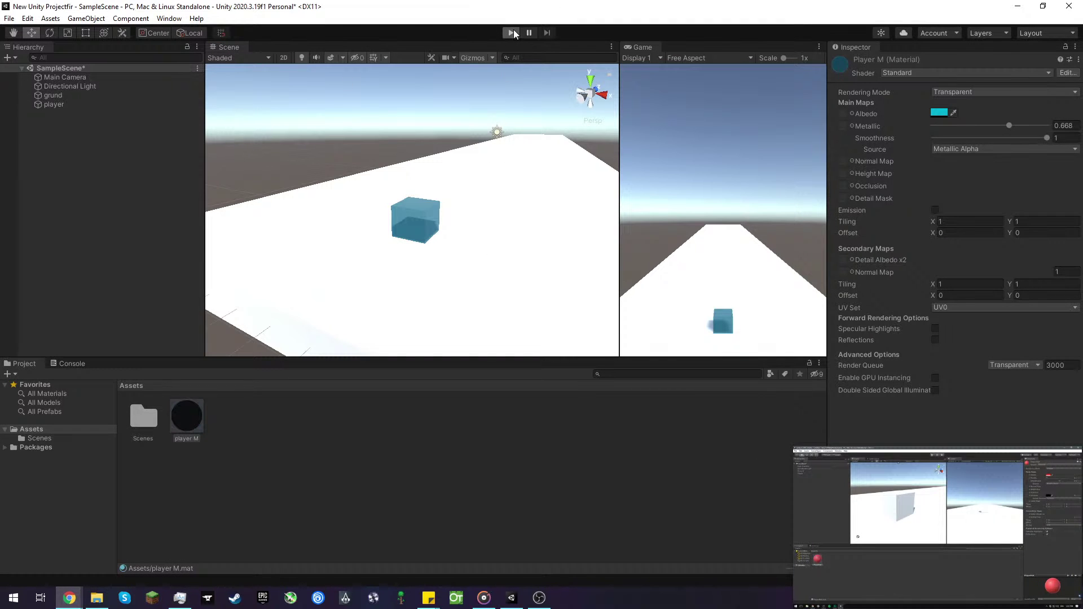
mouse_move(515, 598)
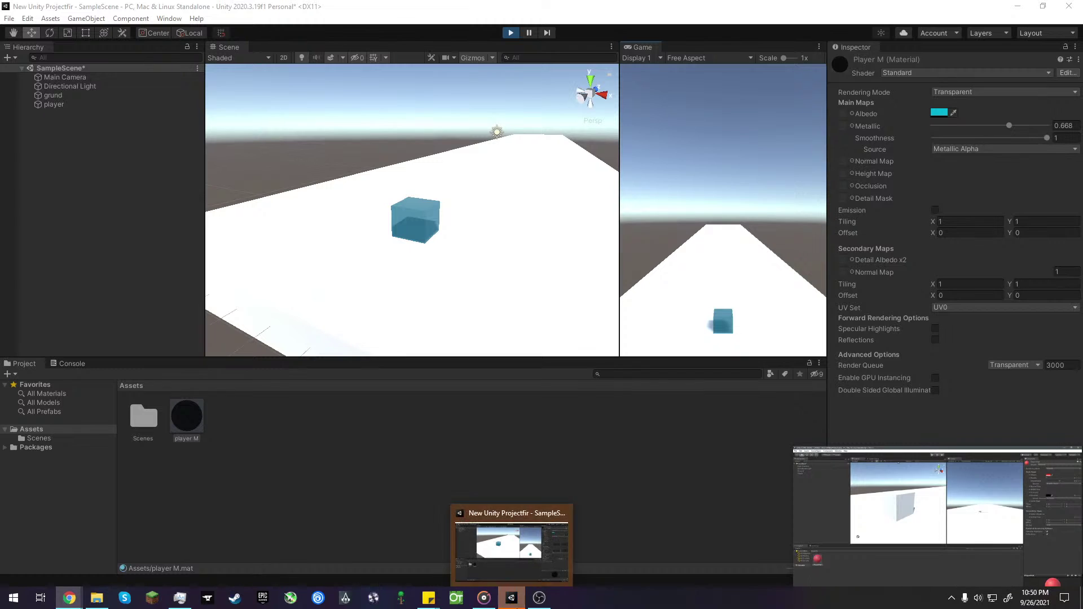
click(518, 559)
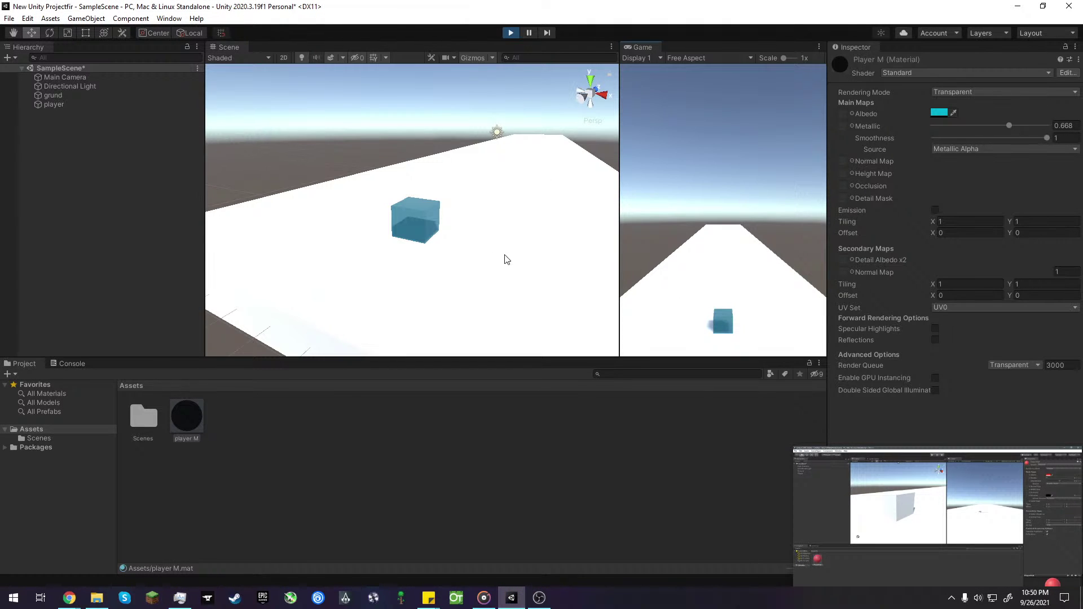
click(431, 228)
drag(416, 180, 419, 118)
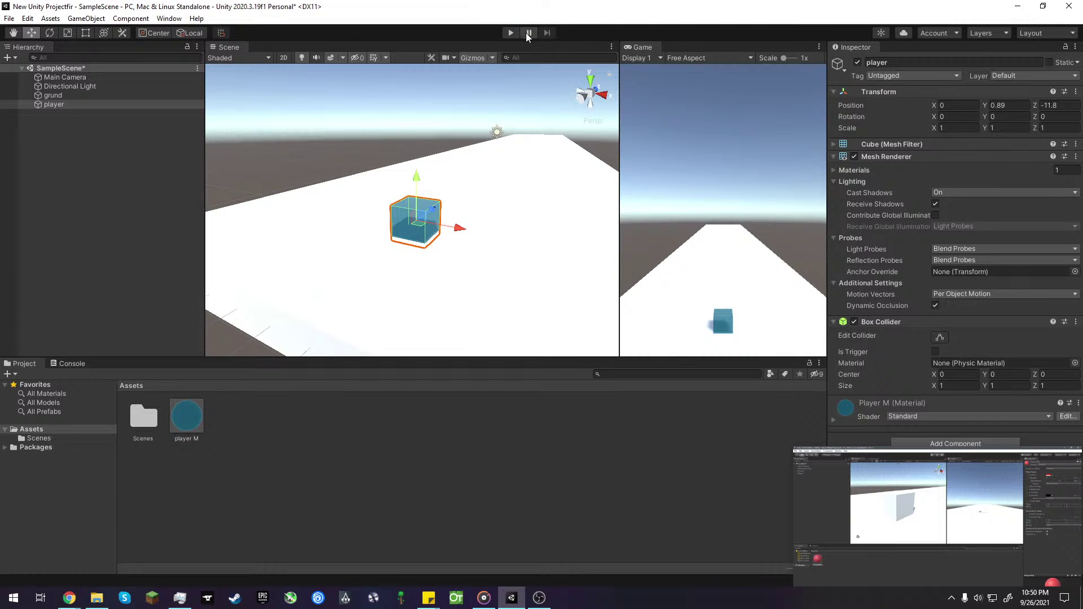
- Assign the Player tag to the player cube
click(355, 143)
click(400, 221)
click(947, 75)
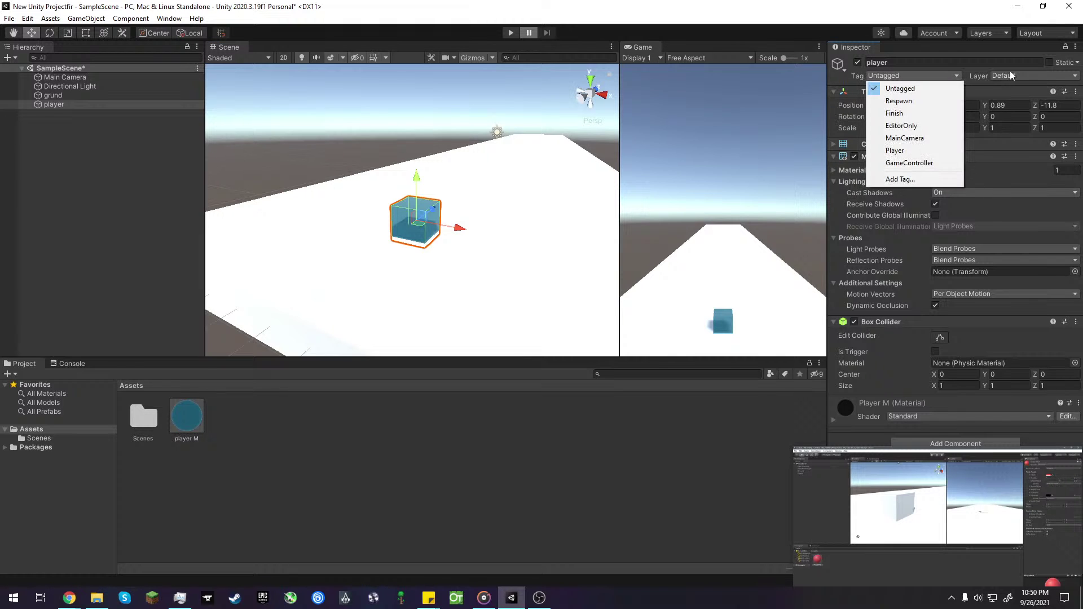
click(1012, 75)
click(936, 72)
click(940, 75)
click(922, 149)
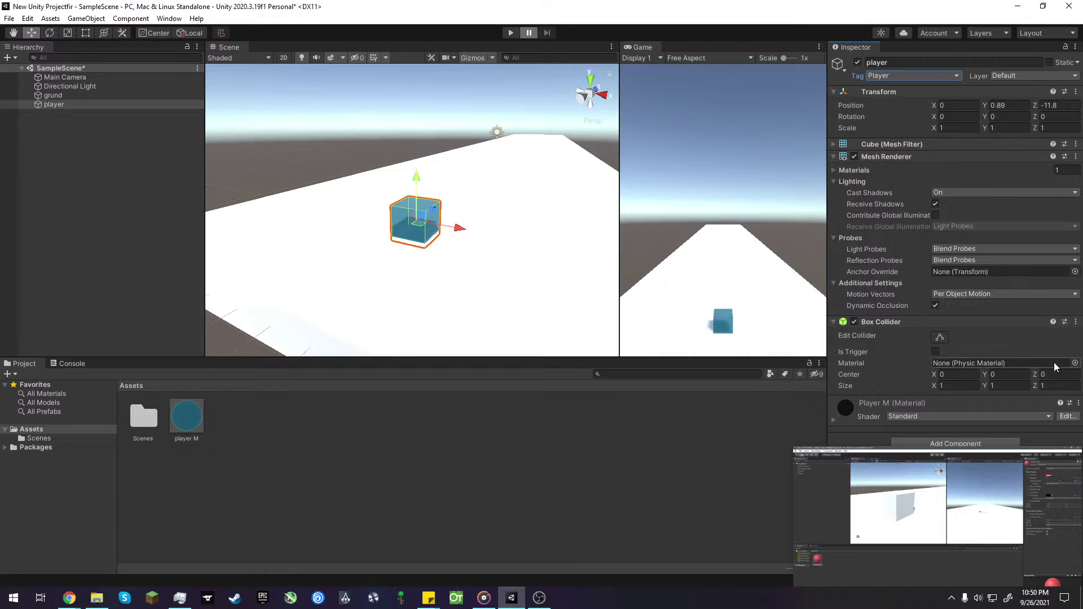
- Check the physic materials available for the player's Box Collider without choosing one, and resume the tutorial video
click(1075, 363)
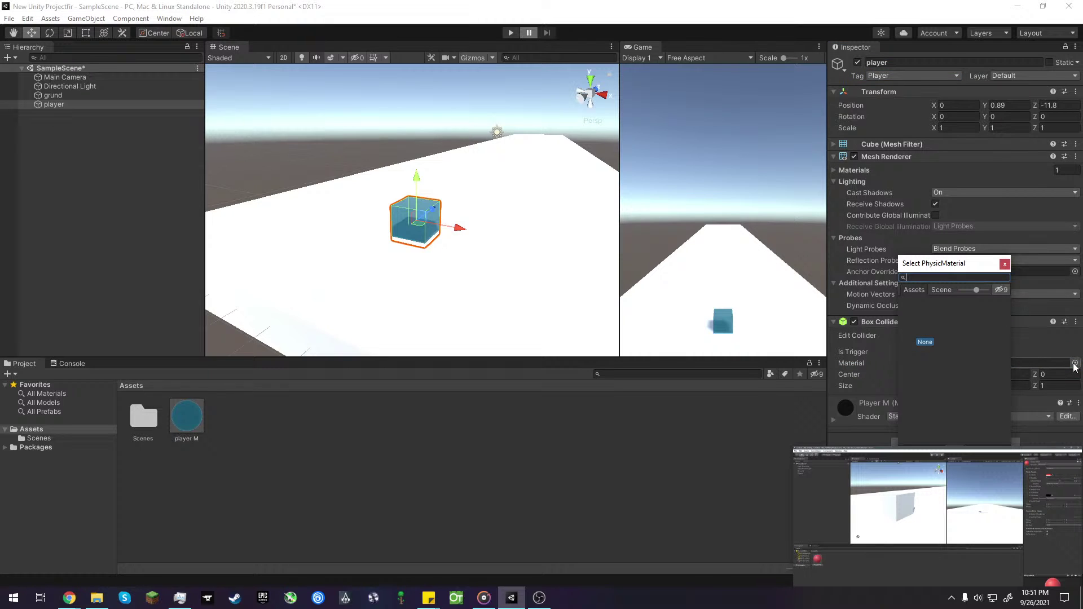
click(1005, 266)
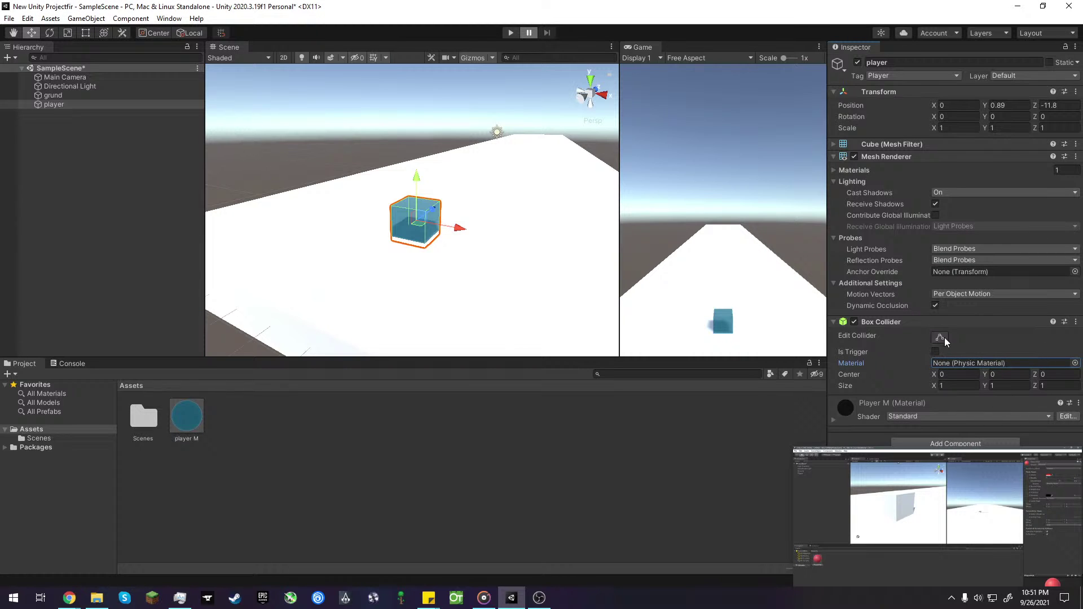
mouse_move(943, 495)
click(935, 551)
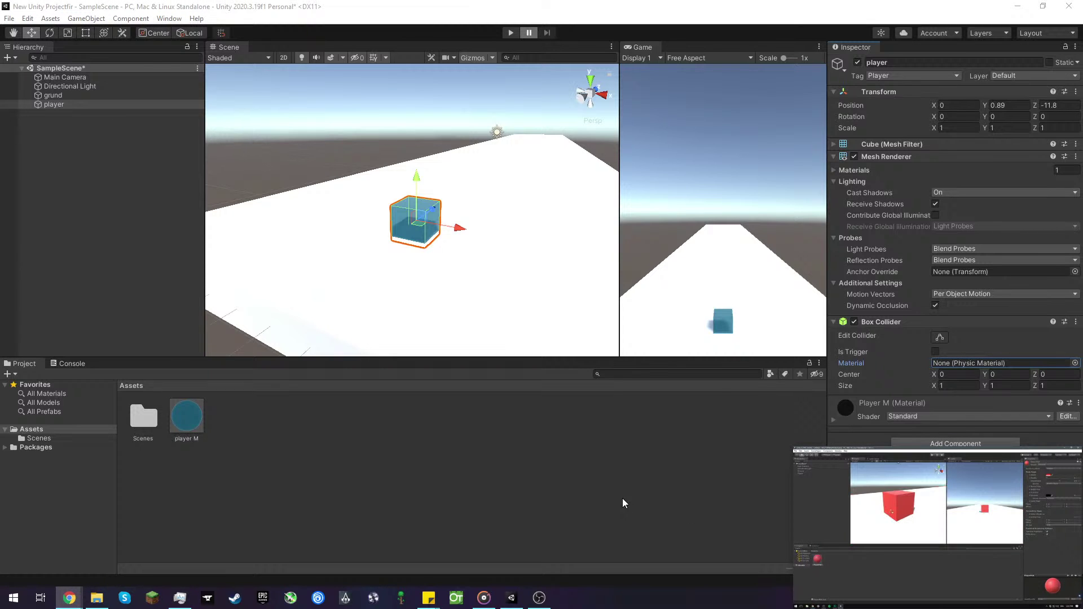
click(477, 494)
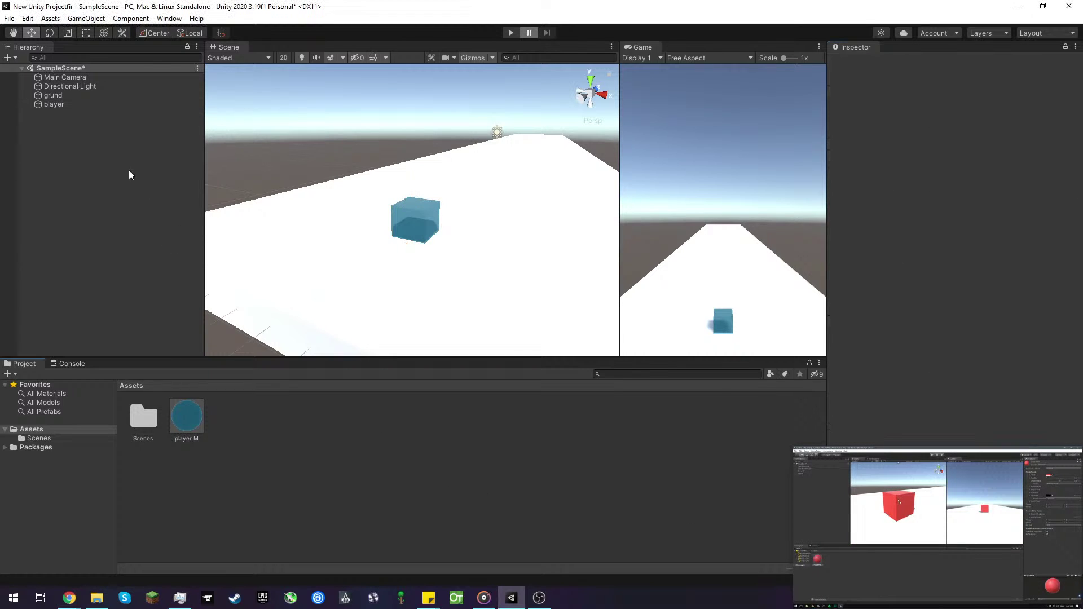
- Create a new material in the Assets folder and keep its default name
right_click(241, 447)
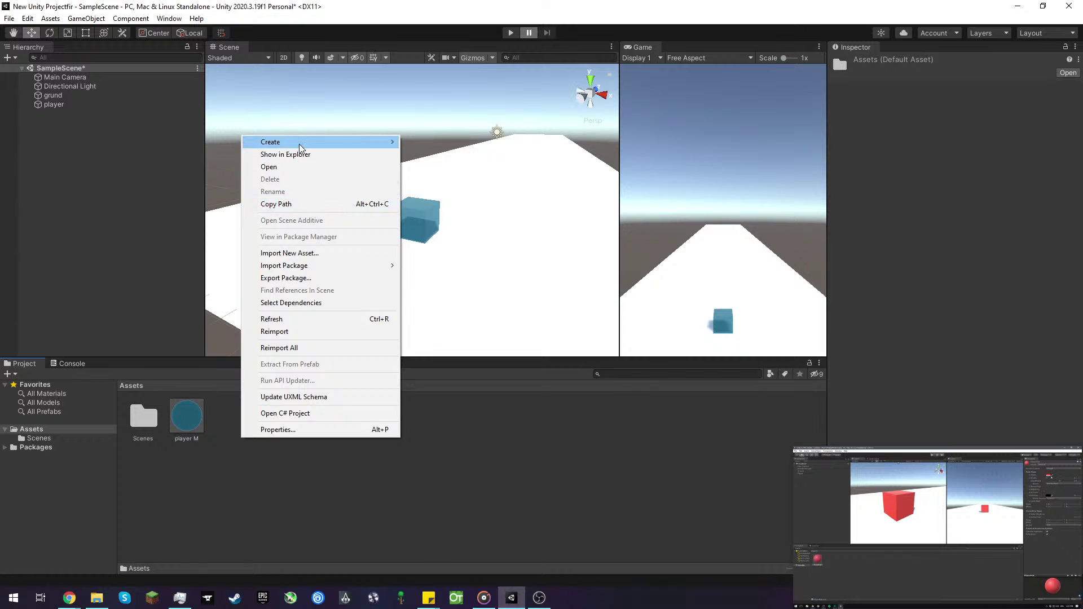
mouse_move(393, 148)
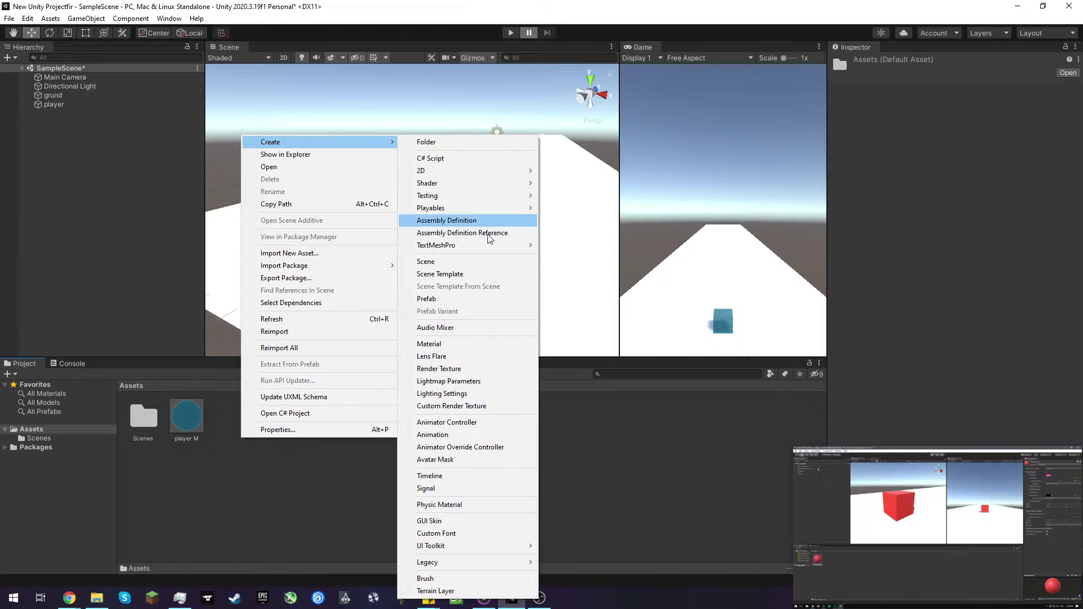
click(434, 343)
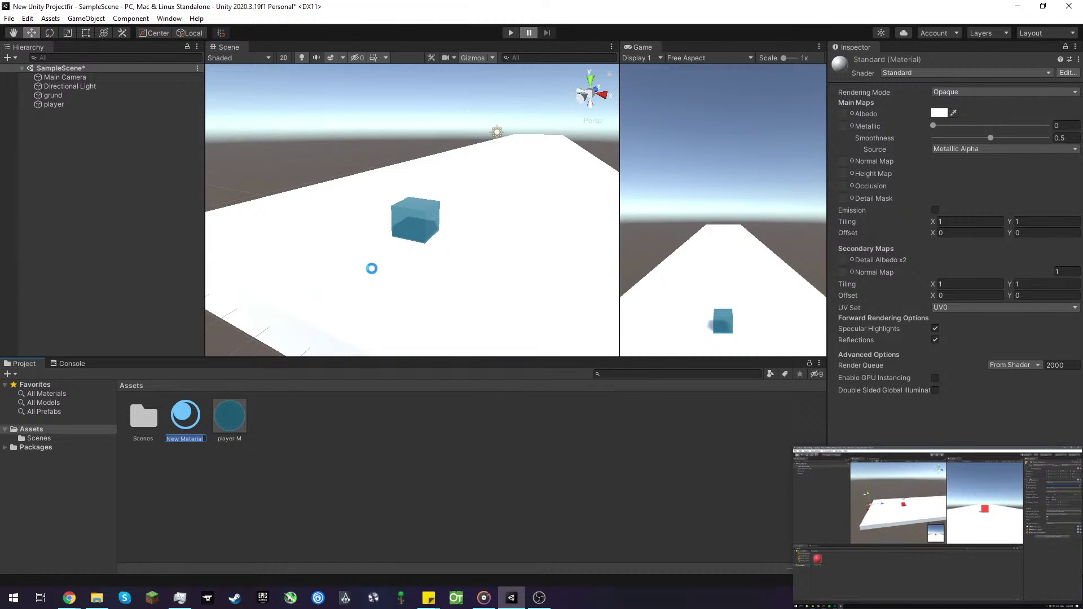
key(Return)
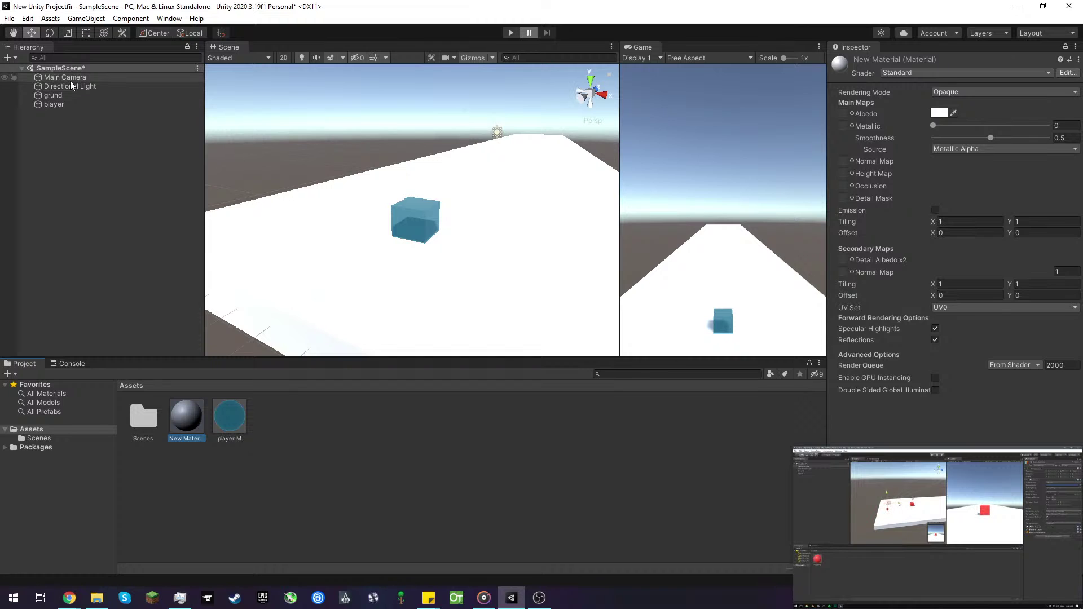
- Move the Main Camera lower and closer to the player cube, to about Y 3.11 and Z -20.05
click(65, 77)
scroll(357, 158, down, 5)
scroll(357, 155, down, 3)
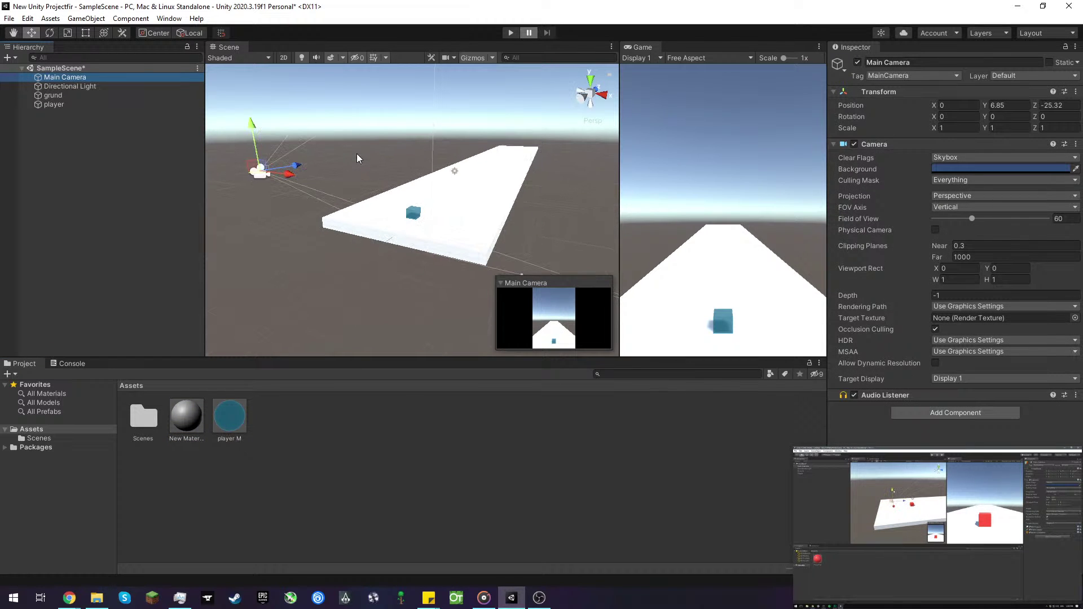
drag(277, 141, 372, 211)
mouse_move(339, 166)
mouse_down()
mouse_move(340, 185)
mouse_move(342, 168)
mouse_up()
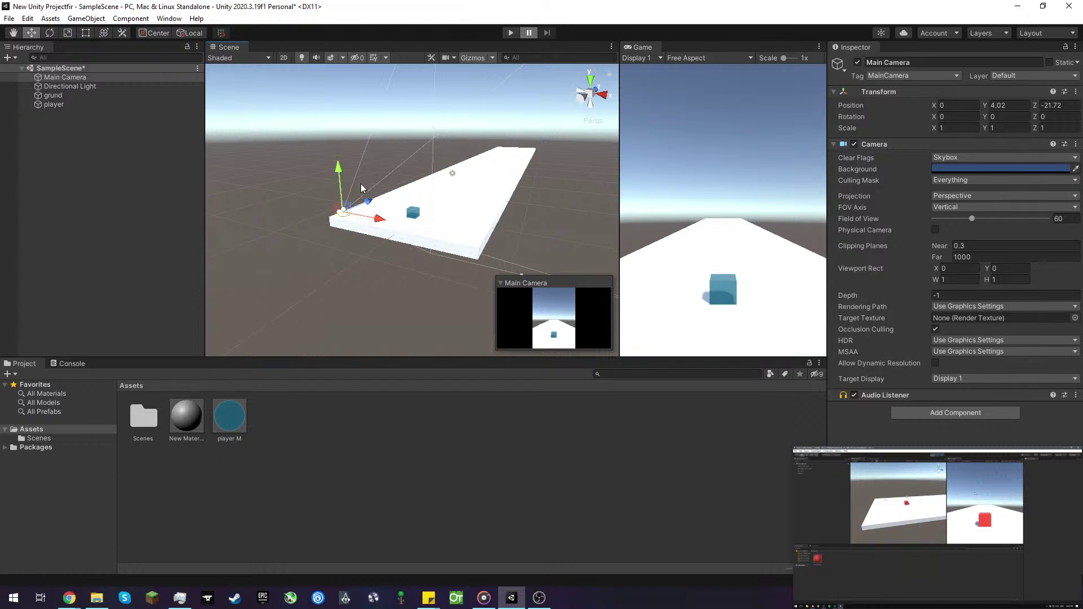
drag(370, 202, 388, 201)
mouse_move(357, 165)
mouse_down()
mouse_move(356, 188)
mouse_move(357, 176)
mouse_up()
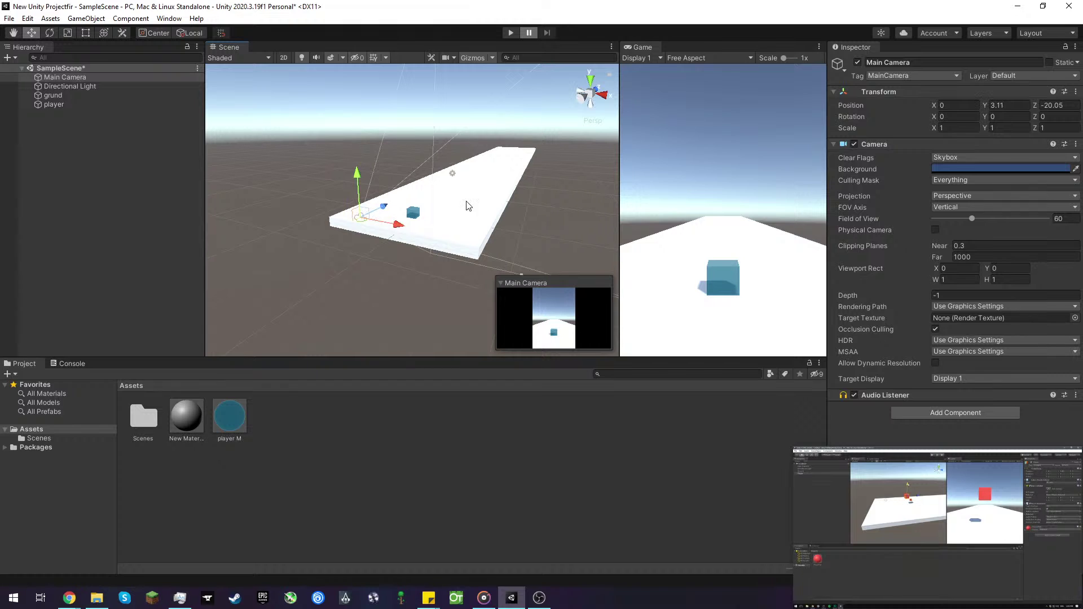
- Select the player cube and move the floating tutorial video clear of its component settings
scroll(474, 228, up, 4)
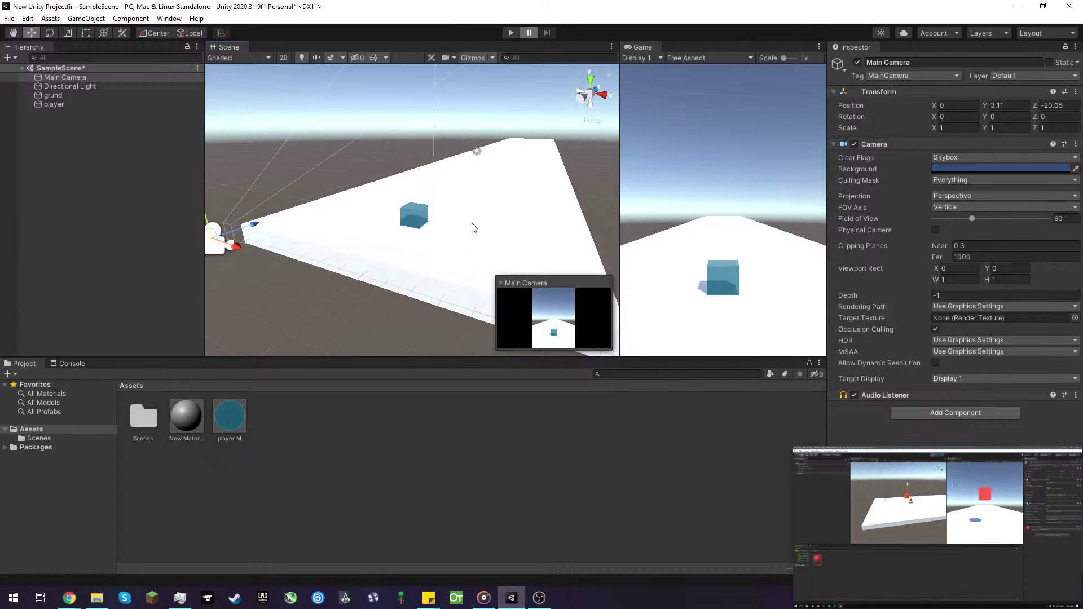
click(376, 463)
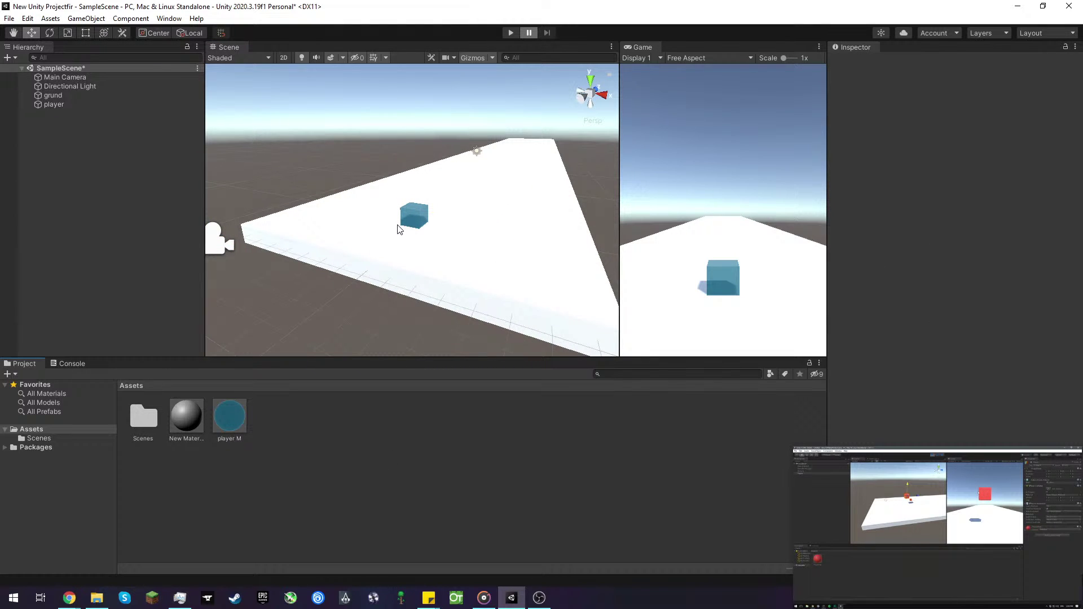
click(415, 216)
middle_drag(546, 212, 509, 142)
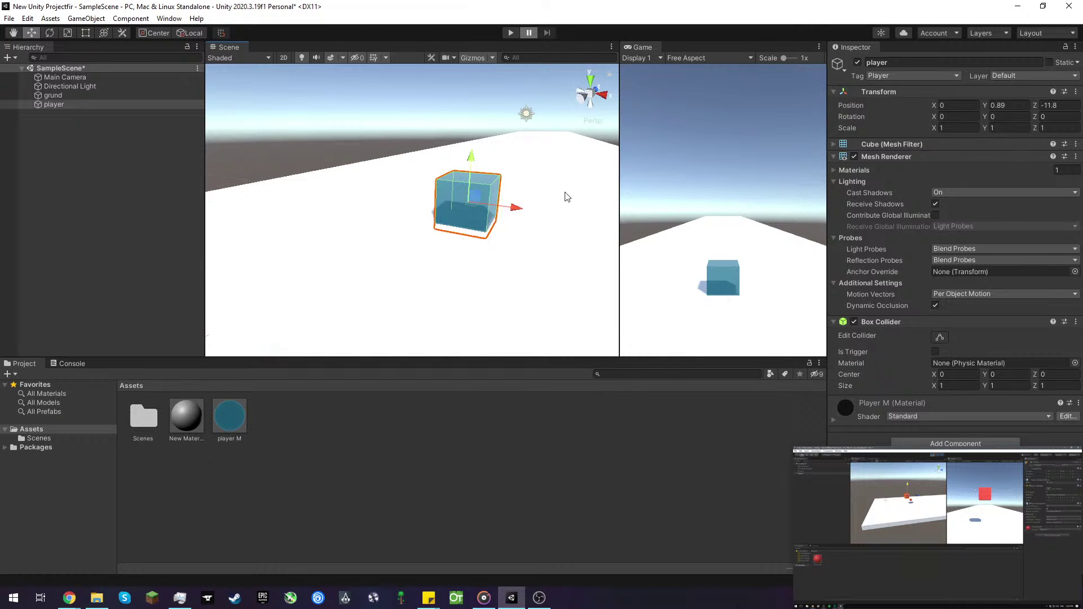
mouse_move(562, 198)
middle_down()
mouse_move(542, 194)
mouse_move(559, 203)
middle_up()
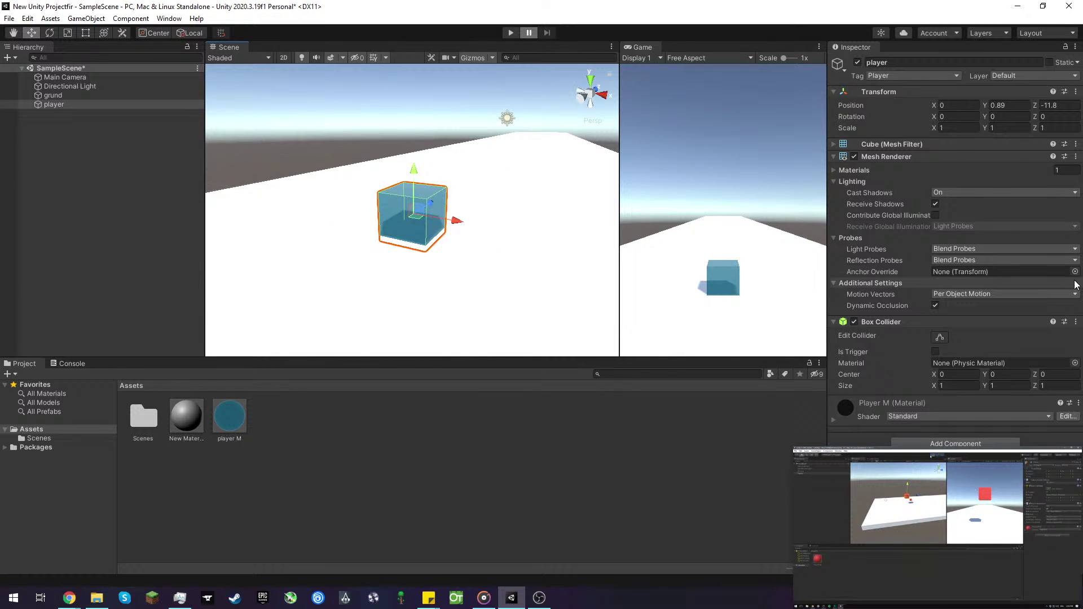
mouse_move(1002, 602)
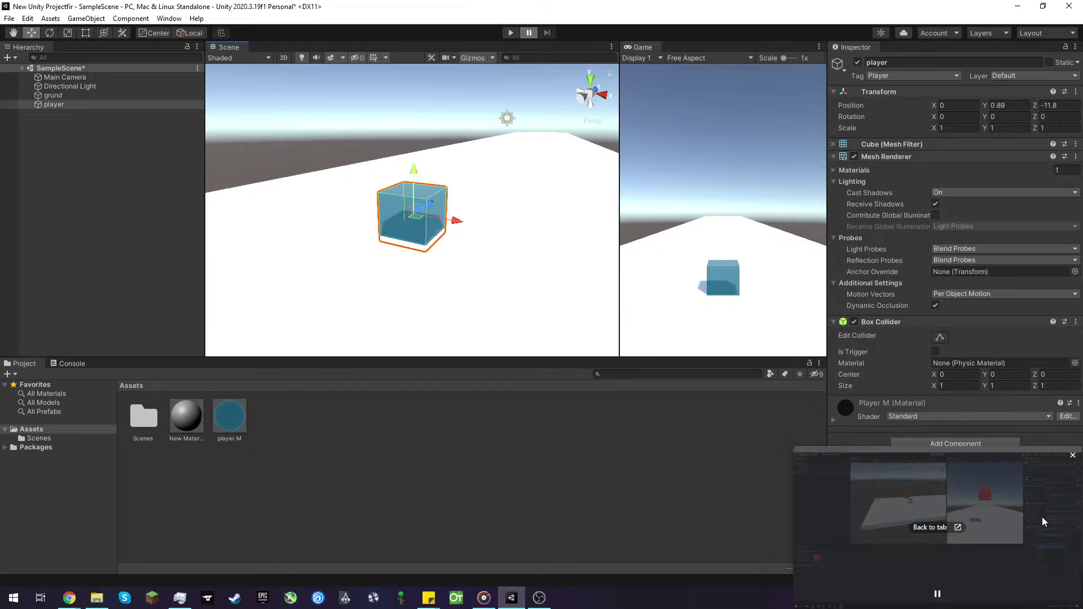
drag(918, 487, 593, 437)
- Browse the Physics components that can be added to the player, and play the tutorial video a little further before pausing it
click(963, 441)
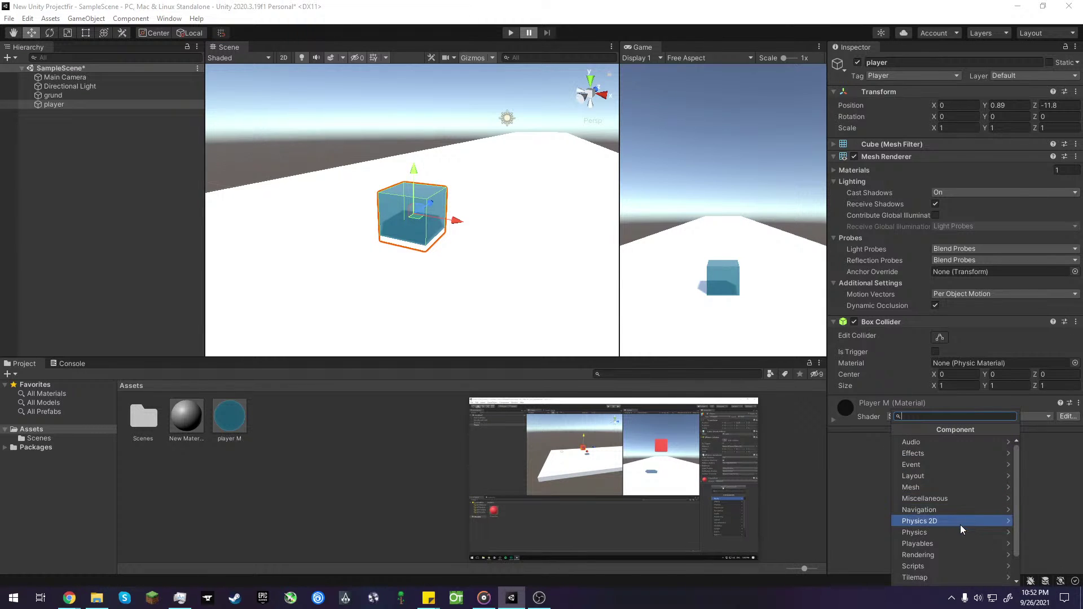
scroll(980, 495, down, 1)
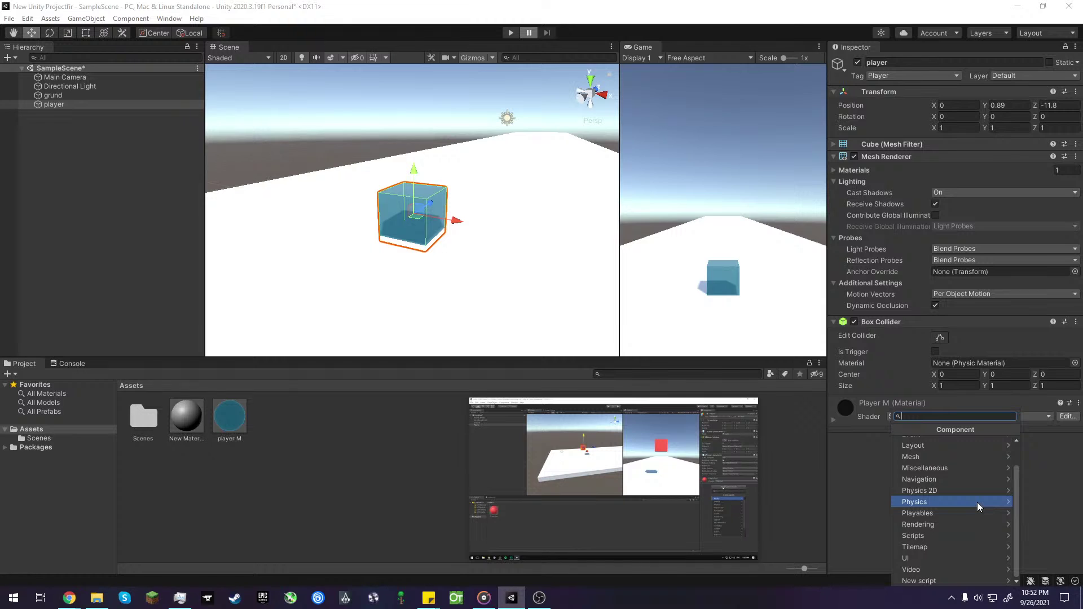
click(1010, 504)
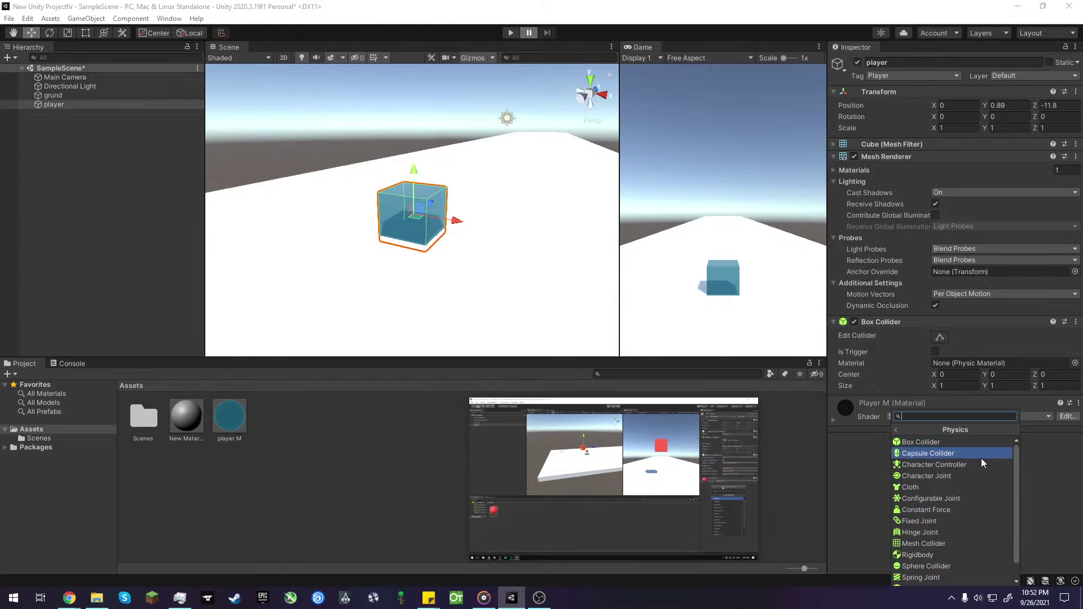
scroll(984, 529, down, 1)
scroll(984, 529, up, 1)
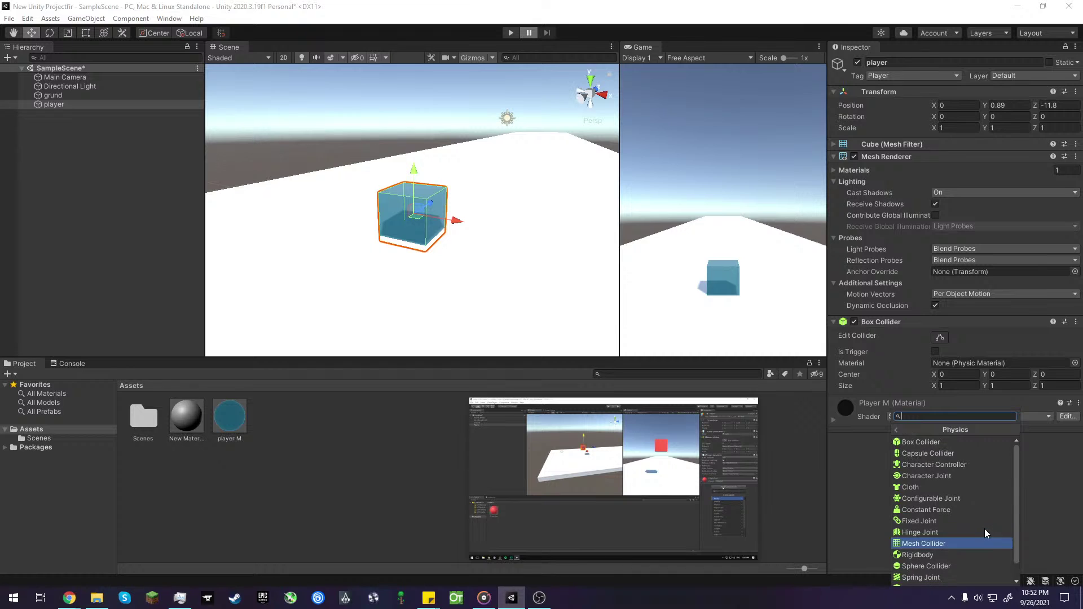
click(614, 547)
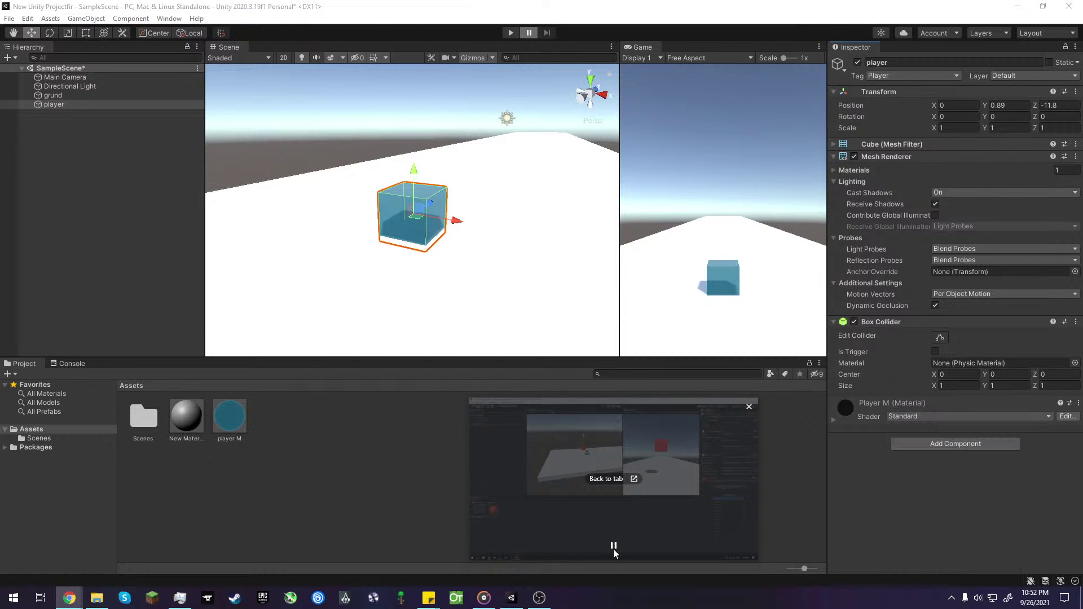
click(1003, 452)
click(1001, 453)
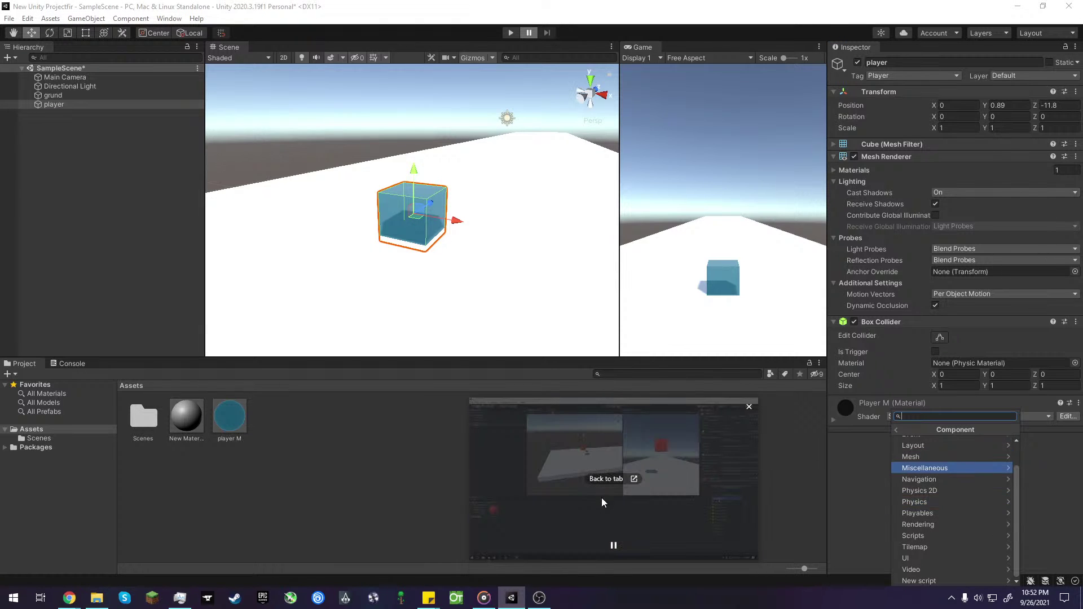
click(613, 547)
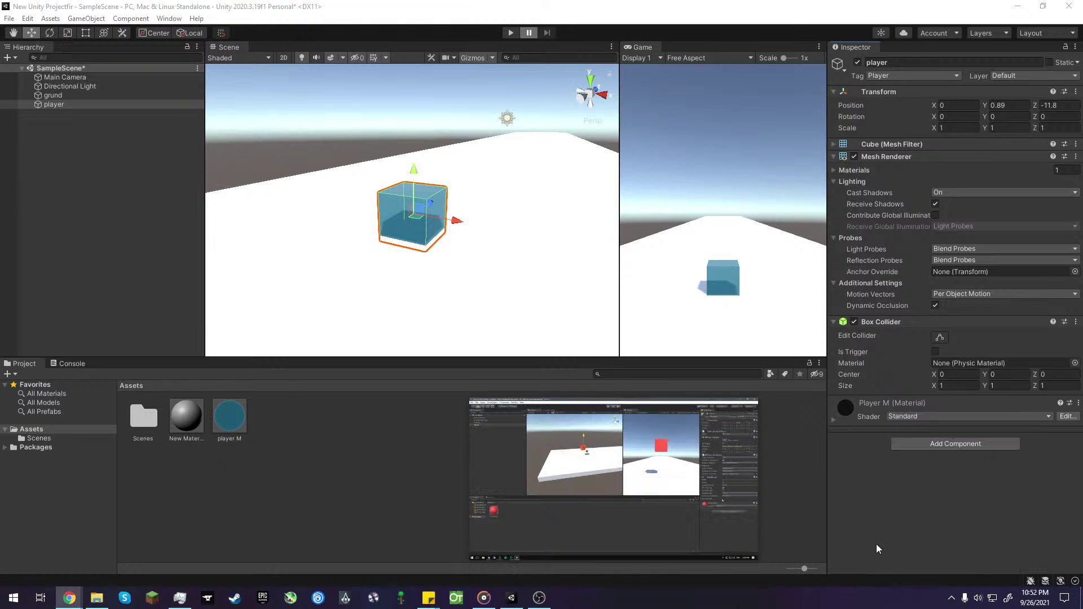
- Add a Rigidbody component from the Physics category to the player cube
click(973, 445)
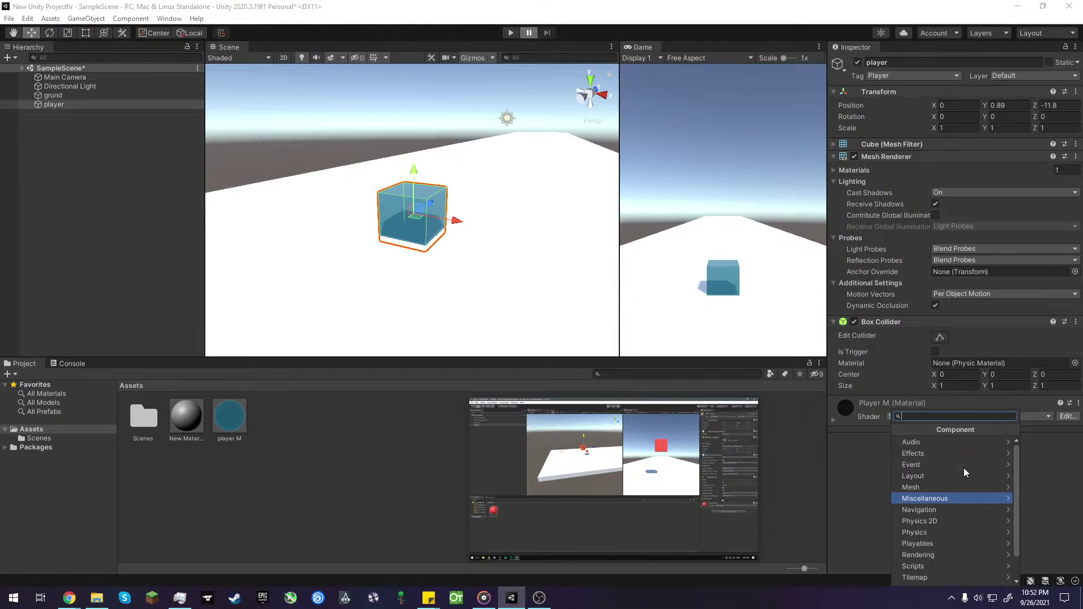
click(1005, 503)
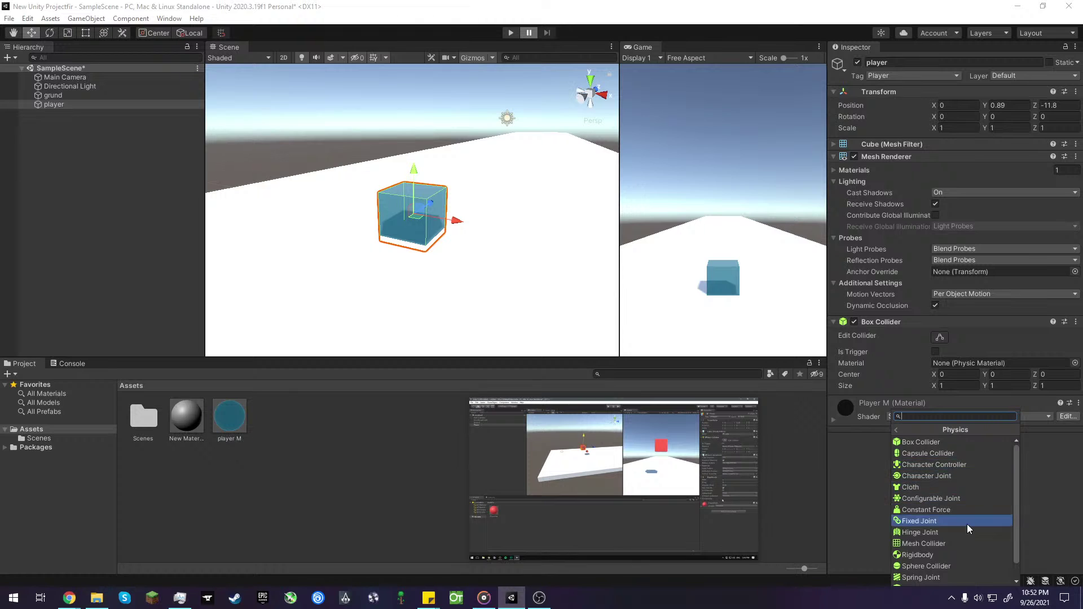
scroll(970, 569, down, 1)
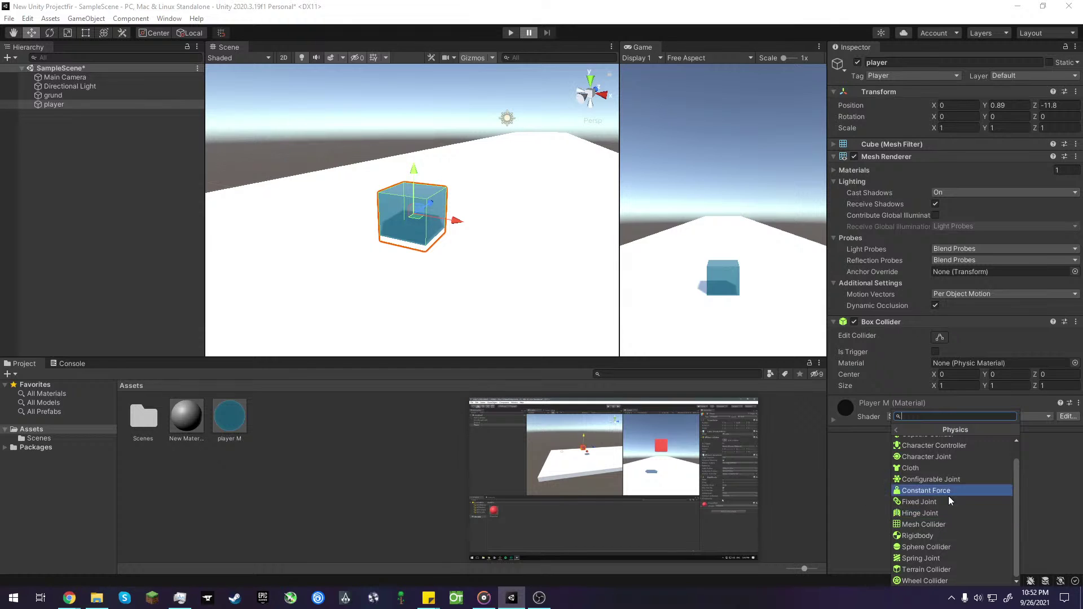
scroll(952, 494, up, 2)
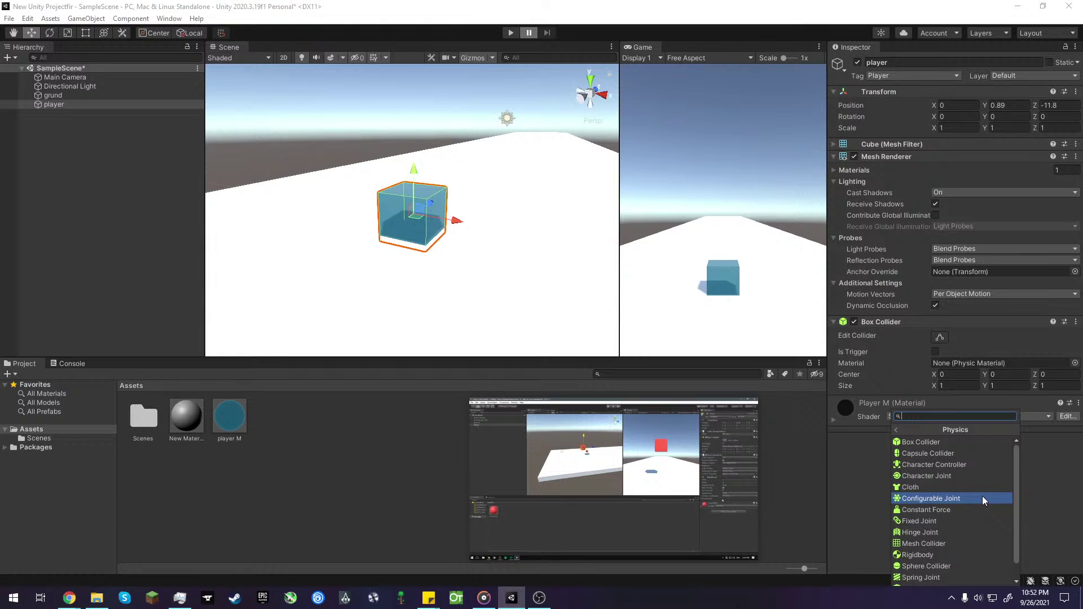
scroll(982, 495, down, 2)
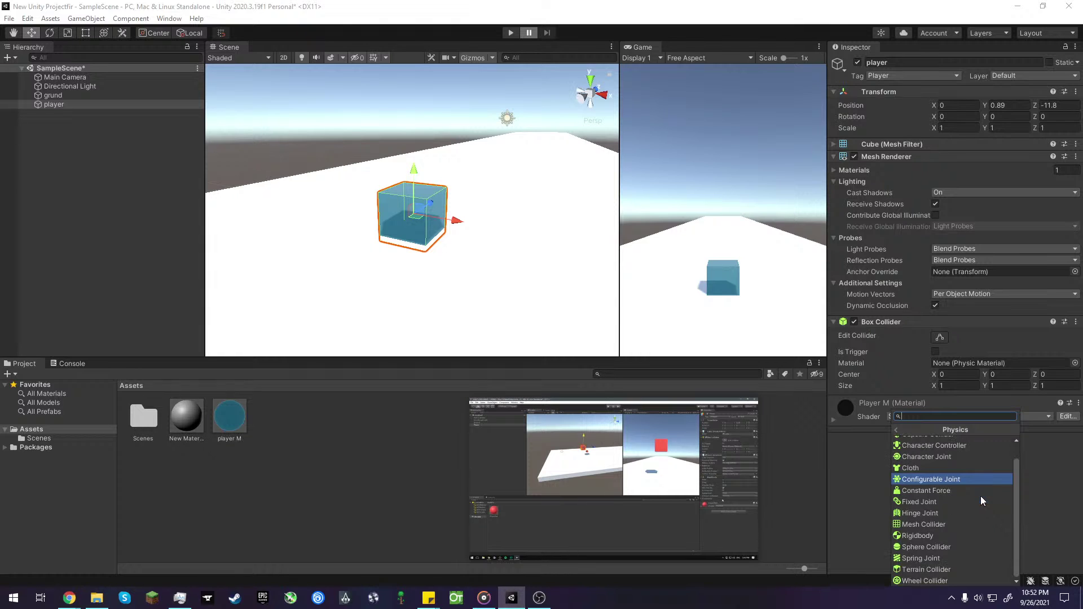
click(946, 532)
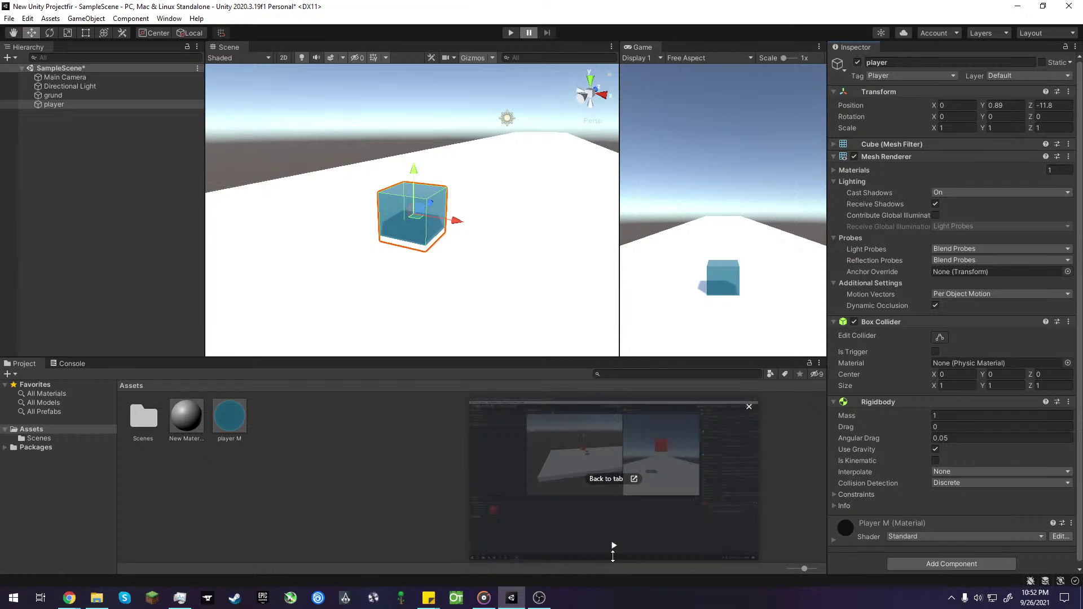
- Raise the player cube above the ground to about Y 2.84 and run the scene
click(614, 545)
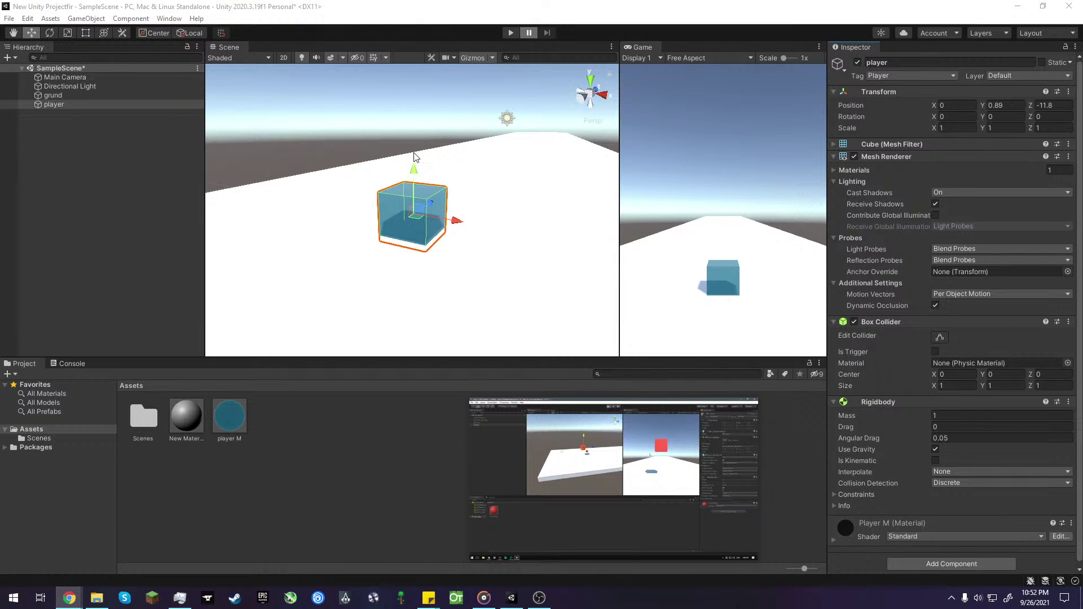
drag(413, 163, 413, 59)
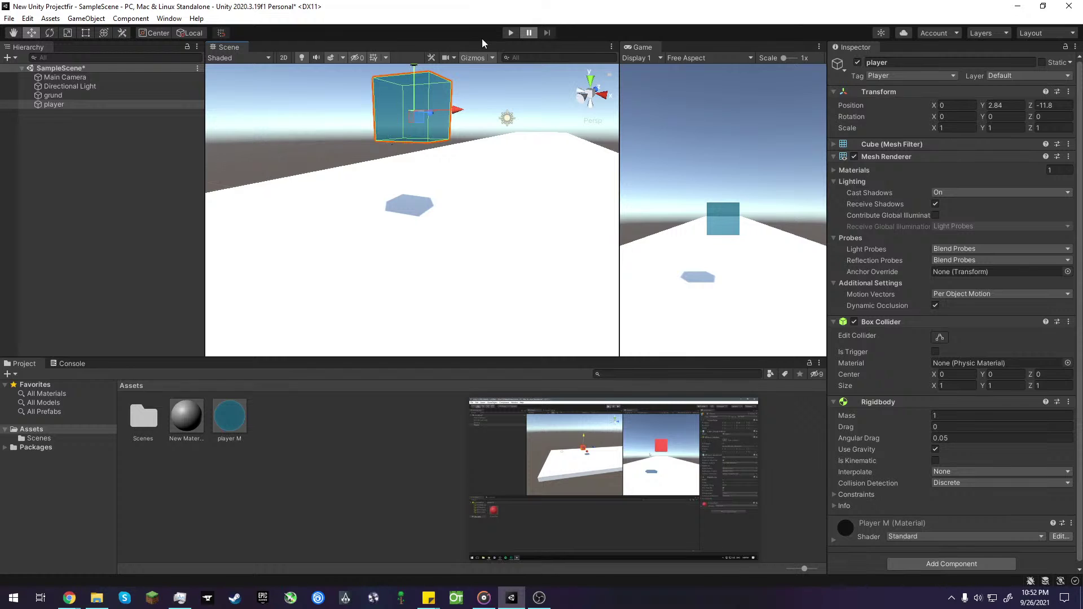
click(513, 35)
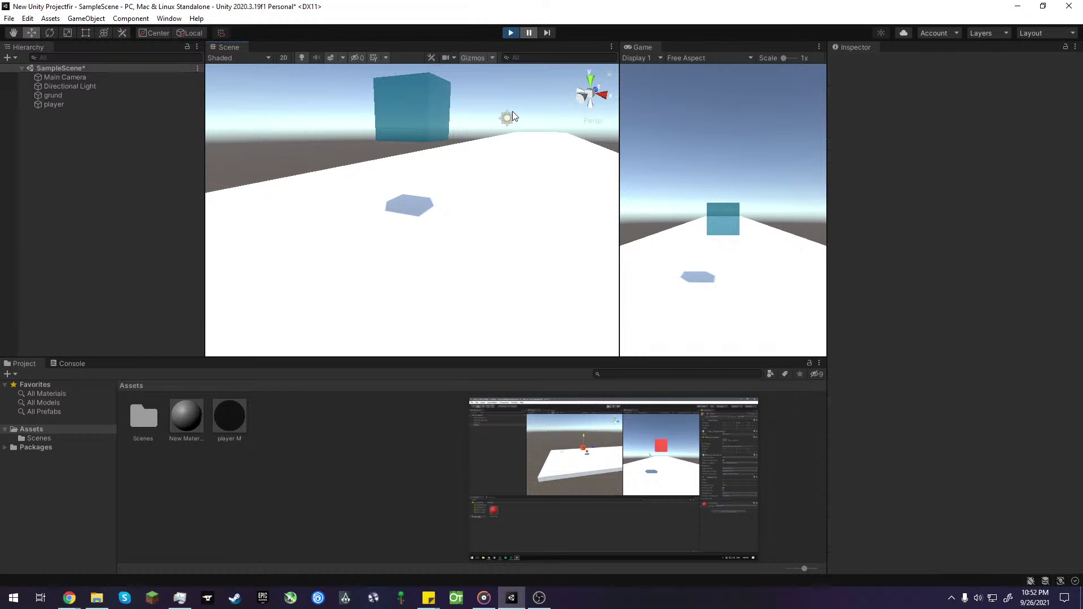
- Play the tutorial video further, and examine the player cube and its component settings in the running scene
click(615, 550)
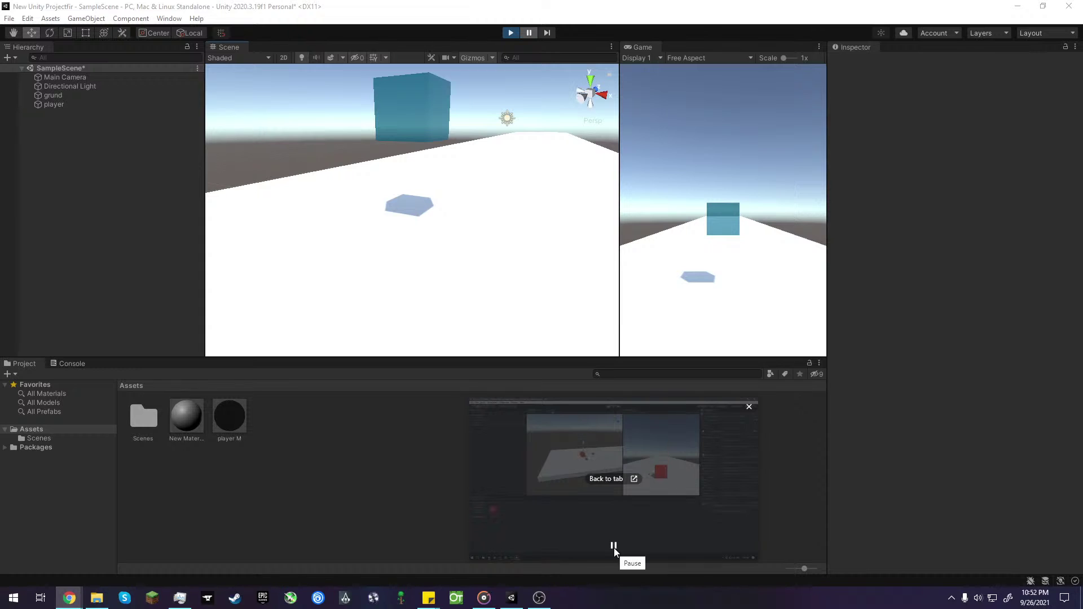
click(414, 89)
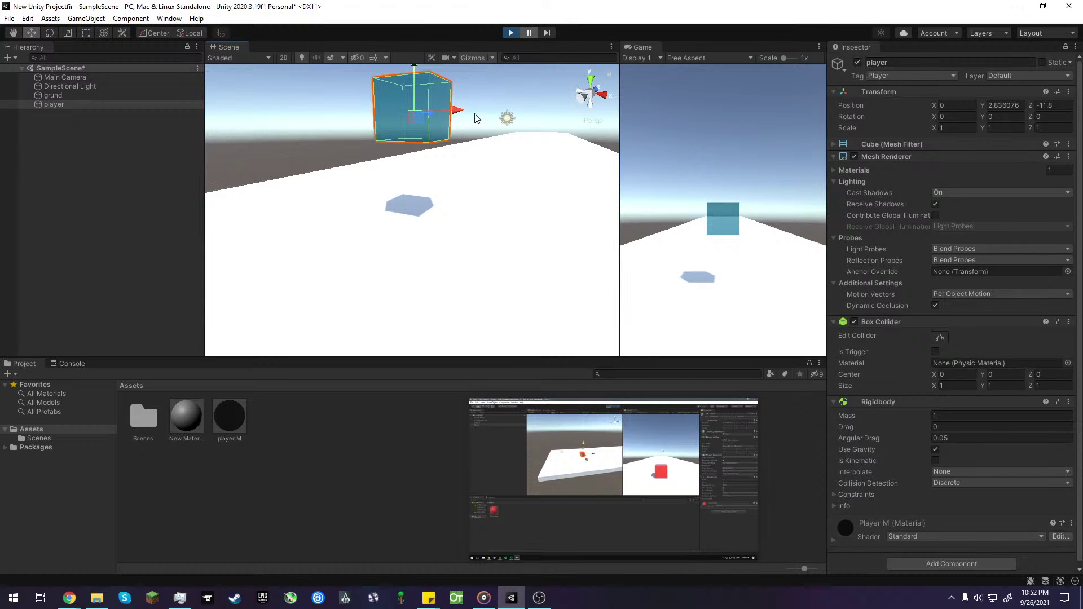
right_drag(475, 119, 509, 81)
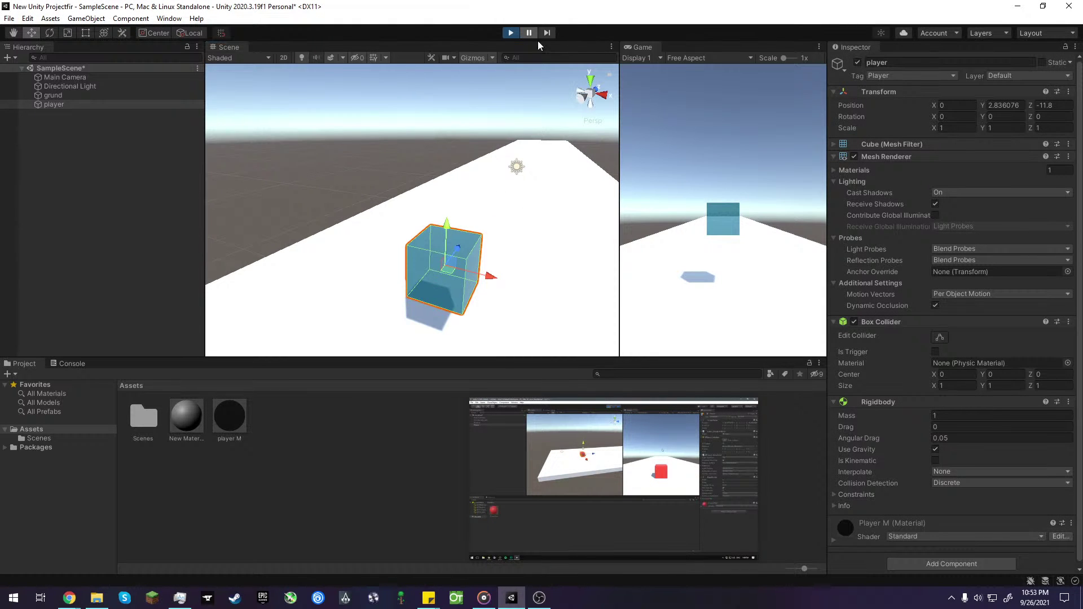
middle_drag(525, 315, 501, 206)
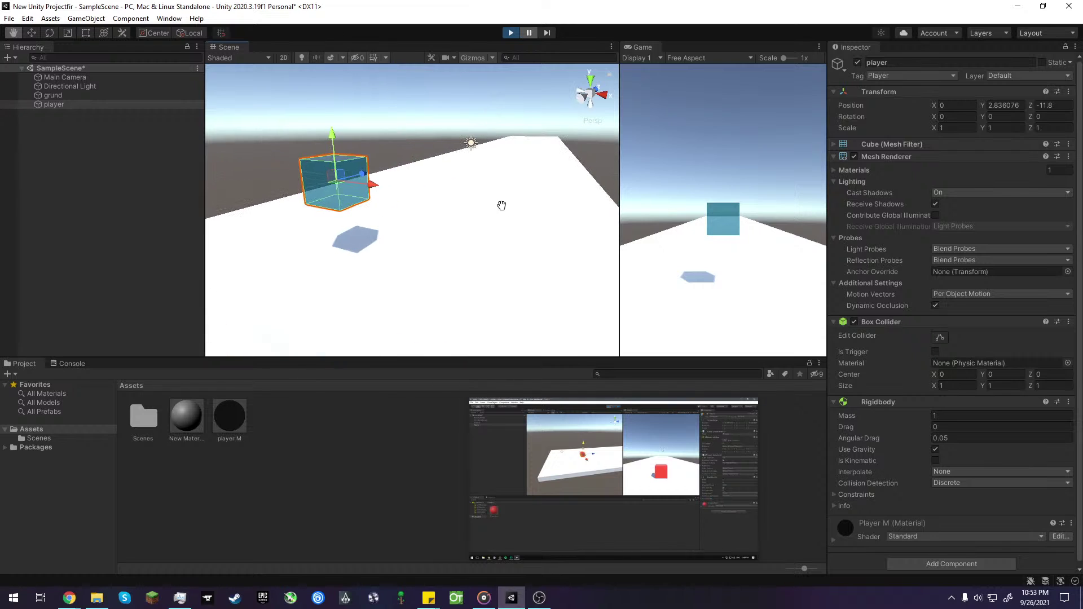
scroll(910, 460, down, 1)
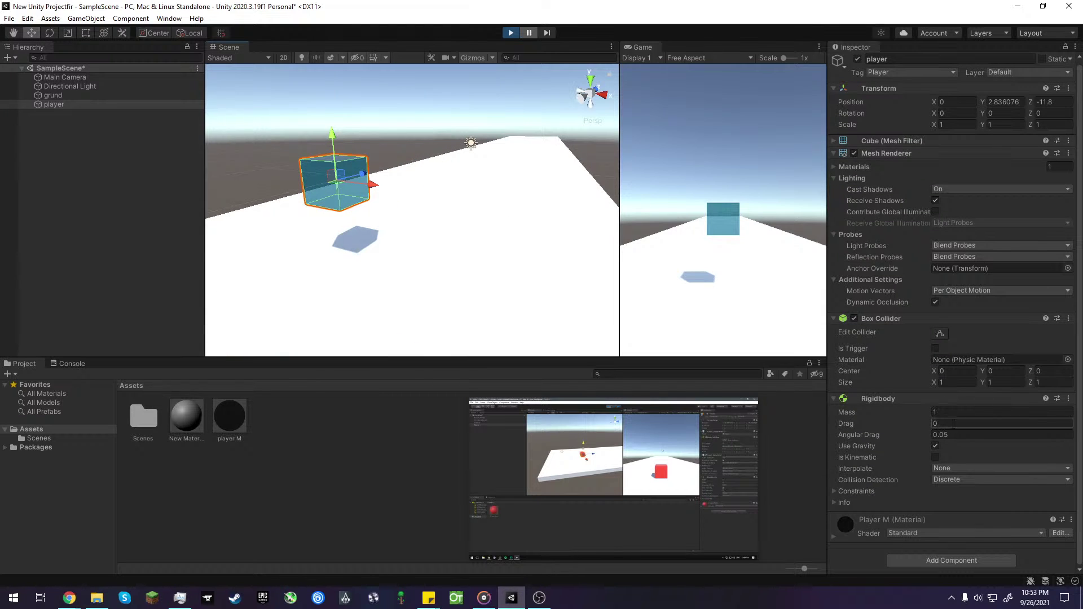
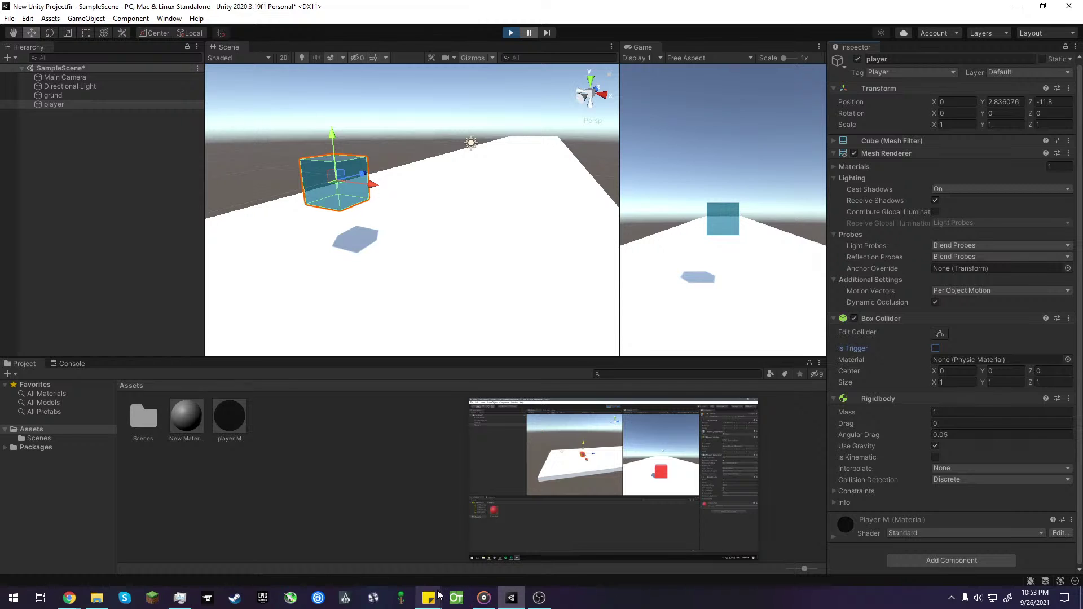
- Switch to the sticky note, highlight its message about background noise, and return to Unity
mouse_move(429, 597)
click(458, 537)
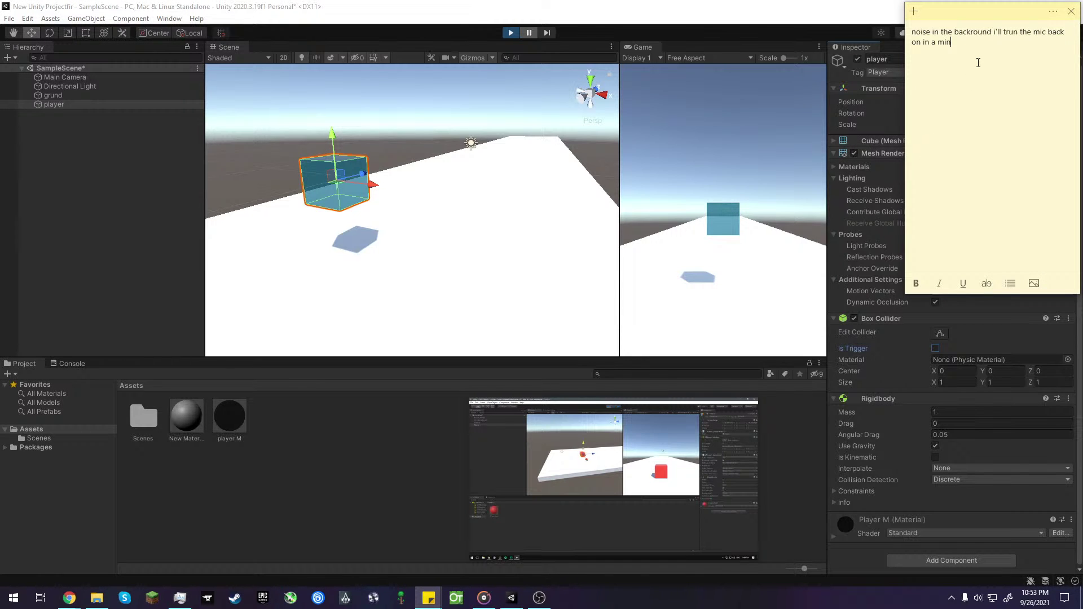
drag(952, 42, 913, 24)
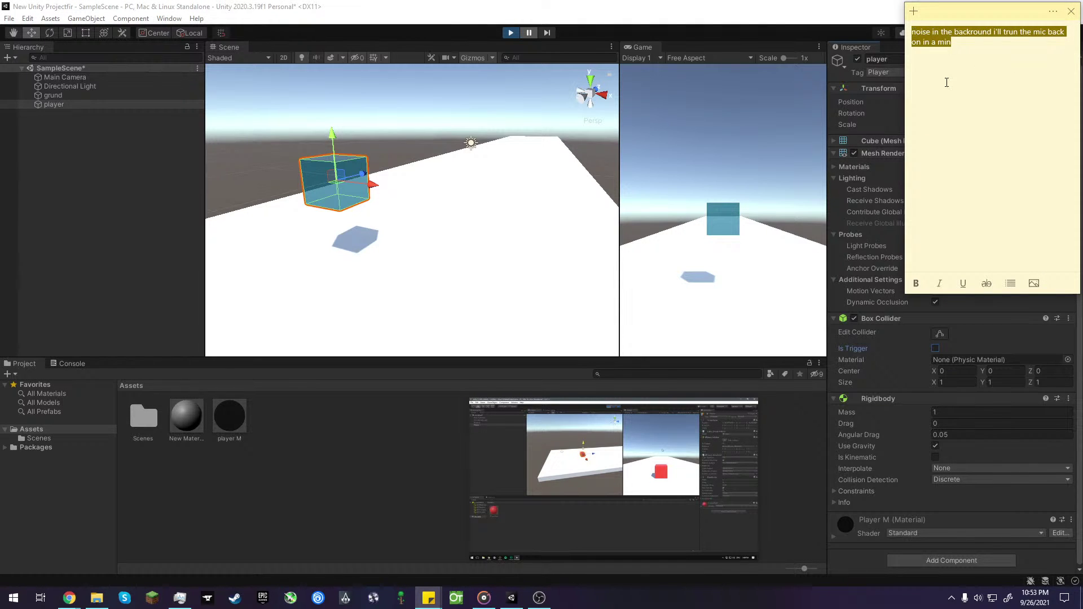
click(944, 41)
click(351, 506)
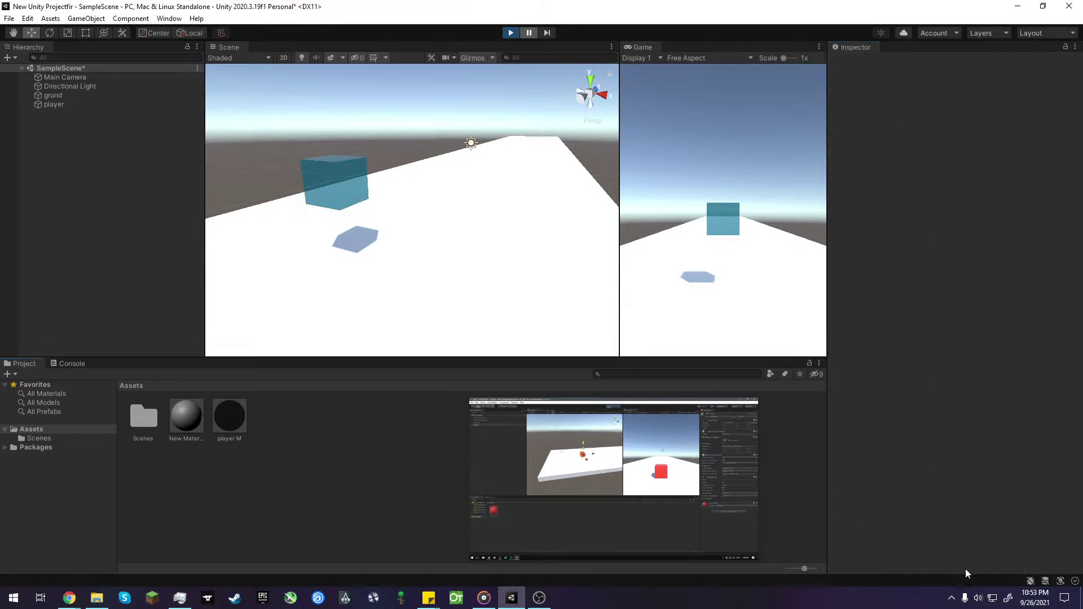
- Try the Interpolate option on the player's Rigidbody and set its interpolation back to None
click(337, 197)
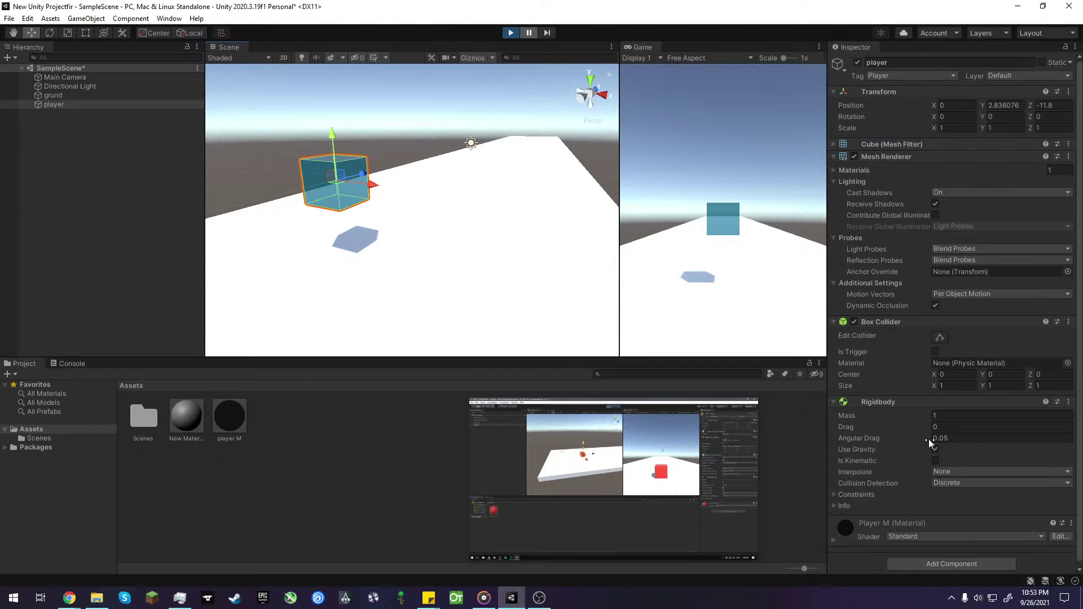
click(984, 483)
click(985, 472)
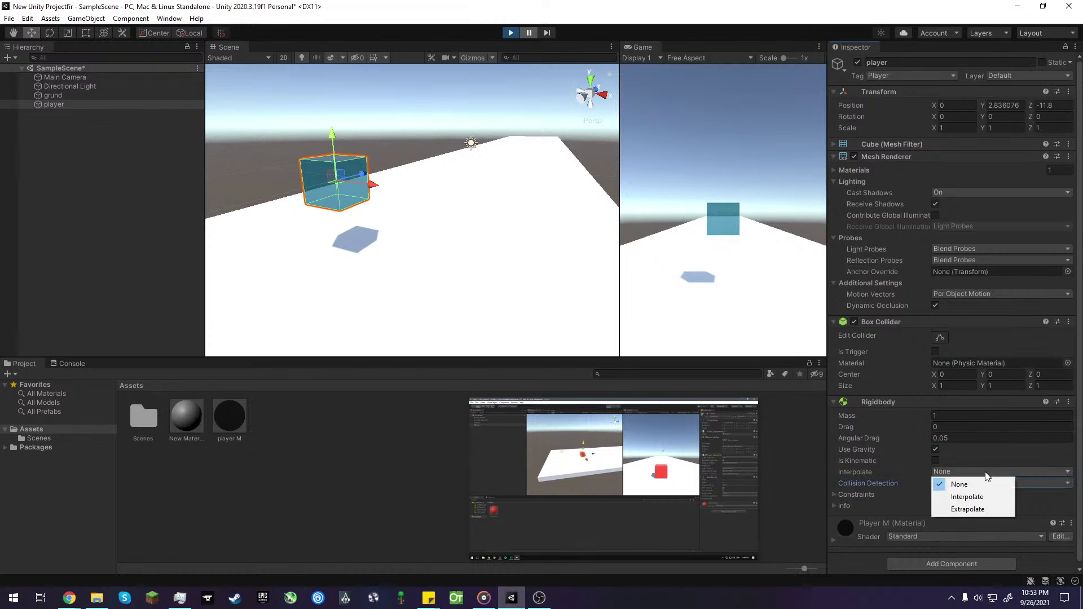
click(979, 497)
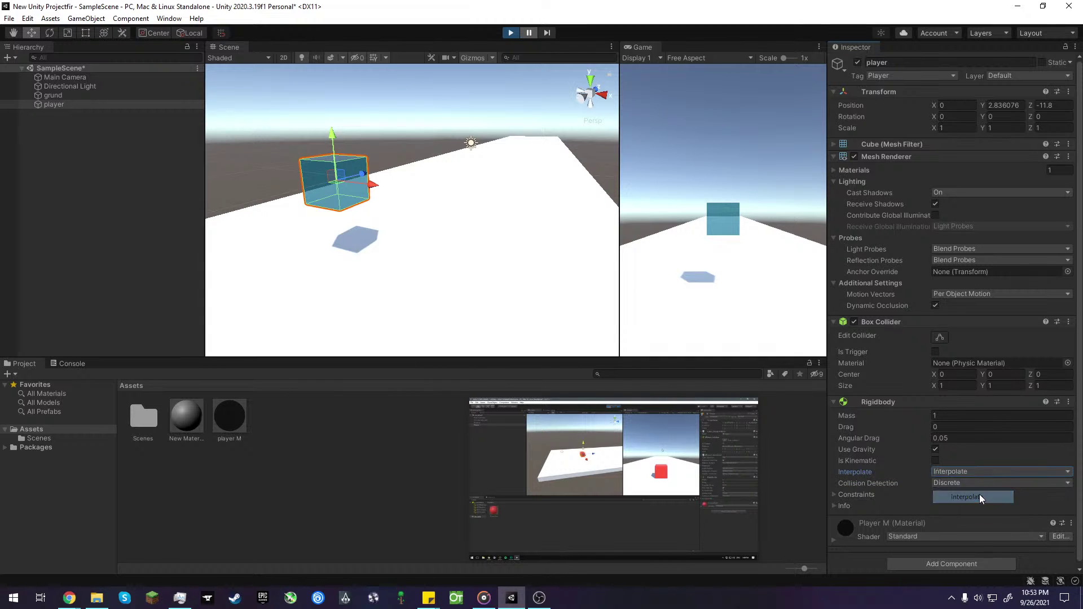
click(980, 472)
click(980, 484)
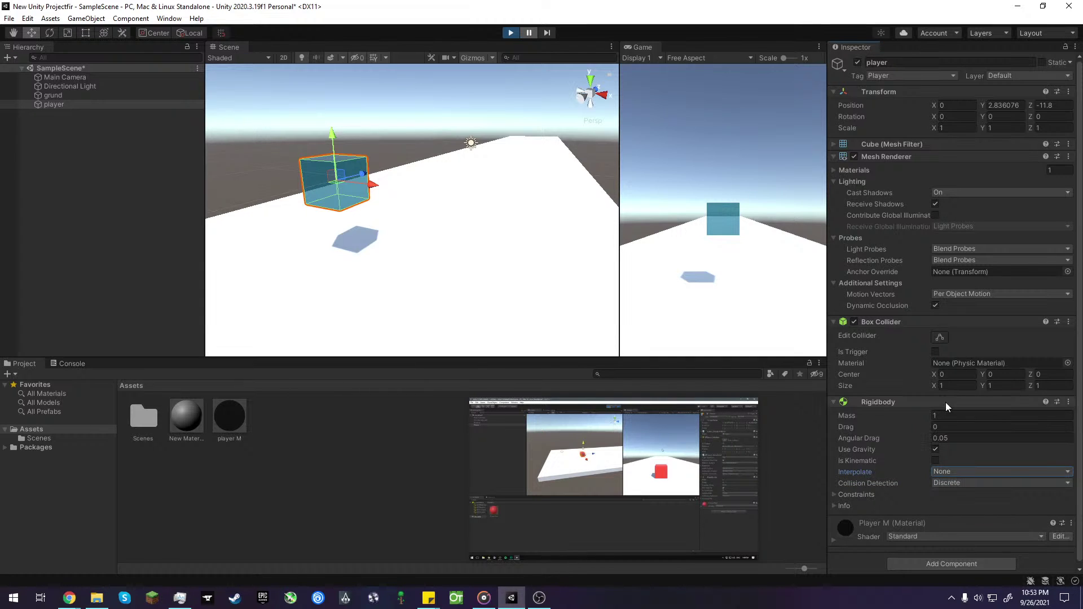
click(946, 415)
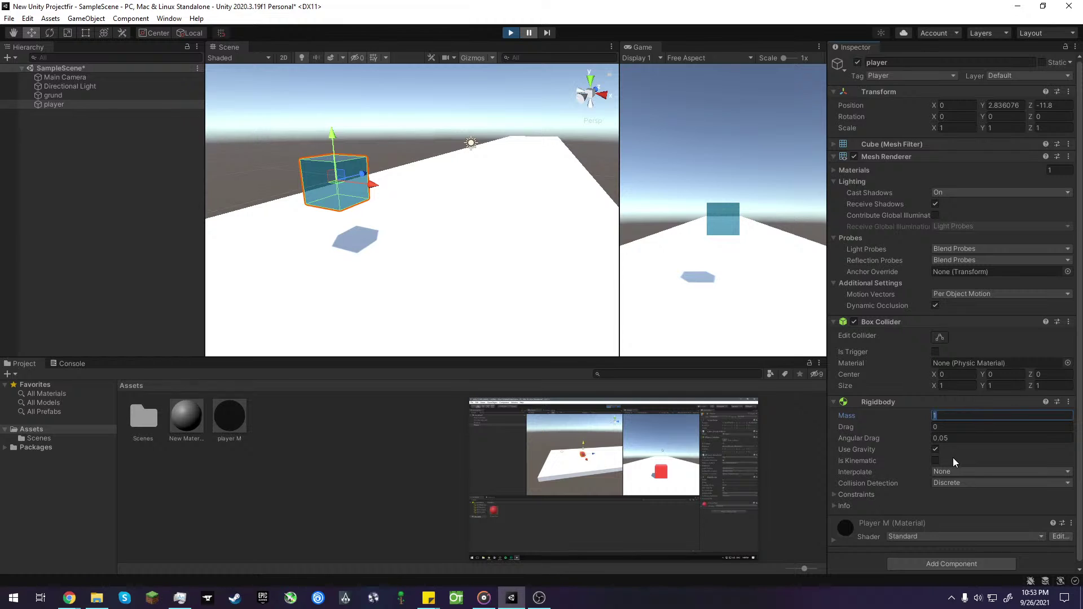
middle_drag(389, 212, 386, 271)
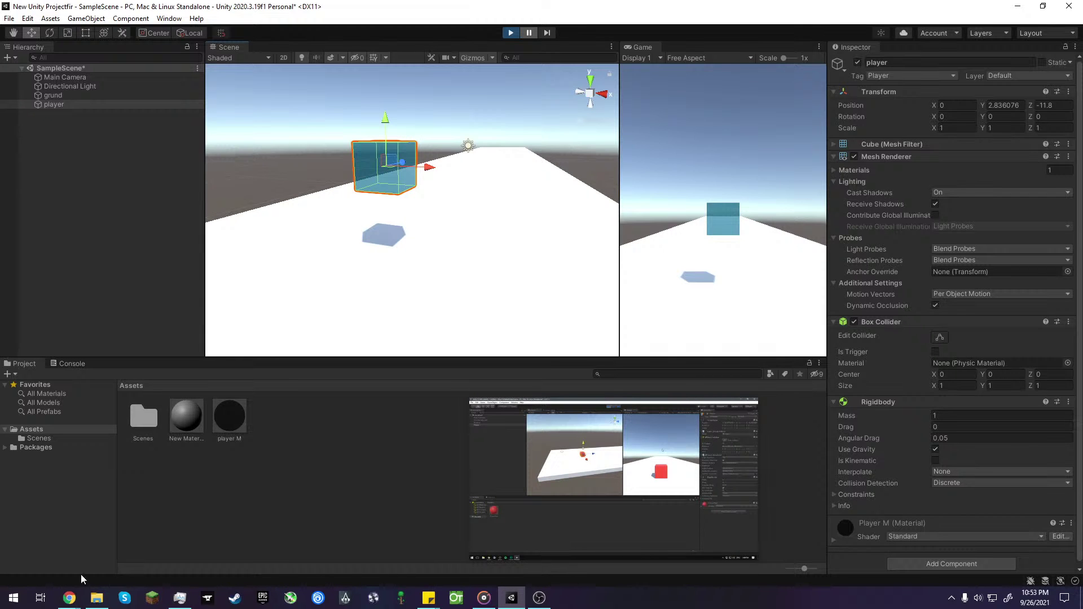
- Check the live stream in YouTube Studio and OBS, and switch back to Unity
mouse_move(69, 596)
click(78, 547)
click(192, 9)
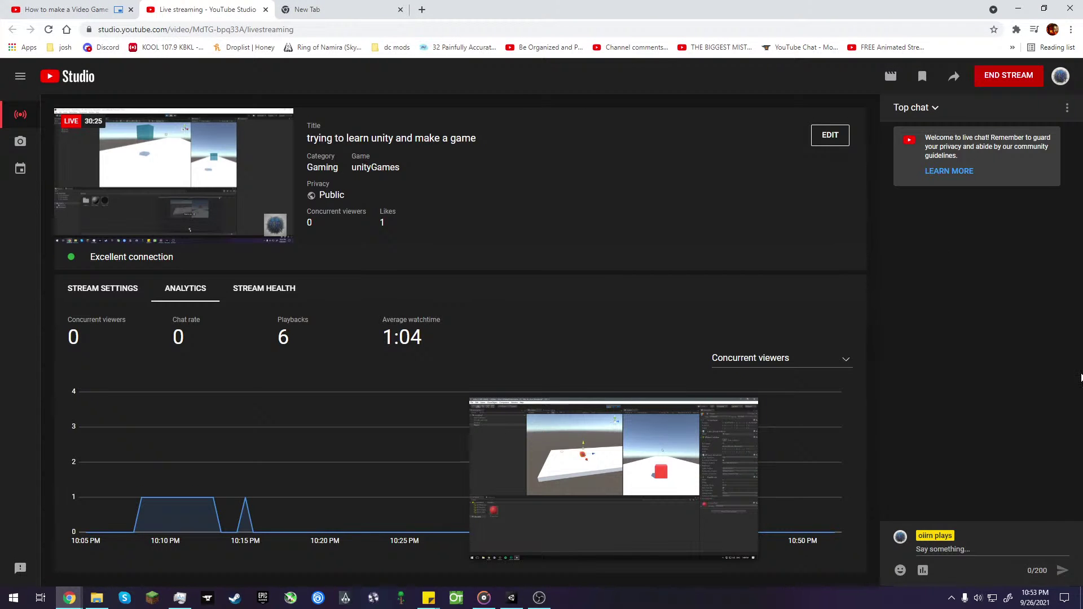
mouse_move(595, 475)
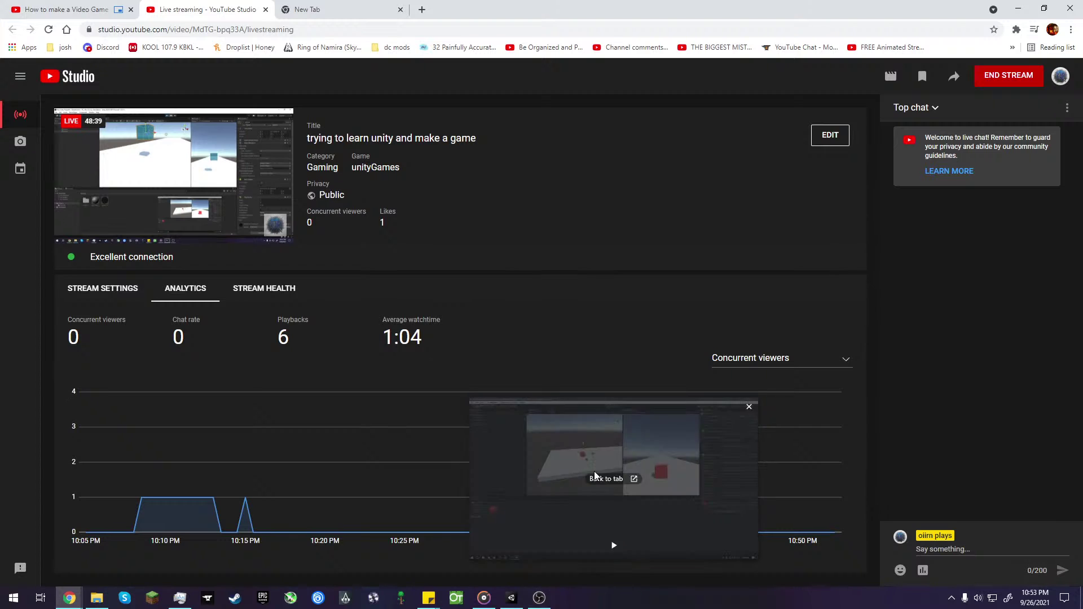
drag(597, 467, 689, 490)
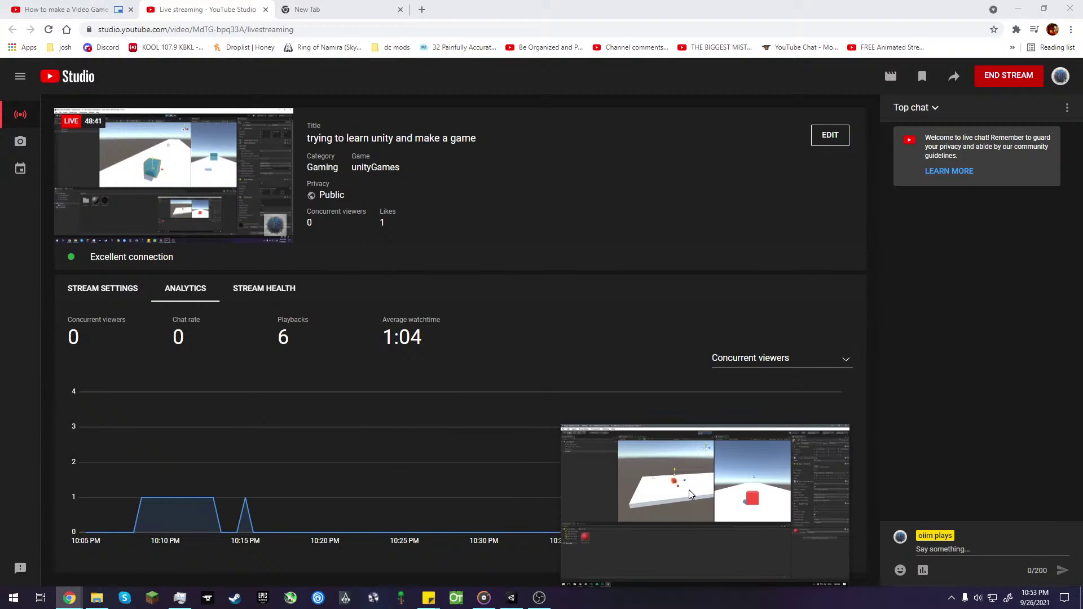
click(539, 597)
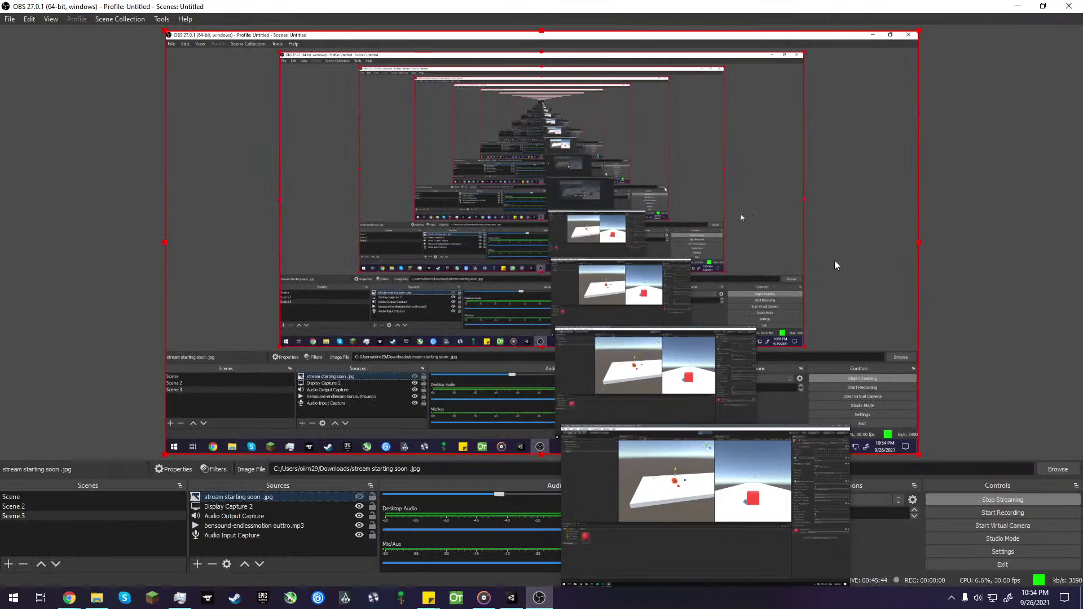
click(511, 597)
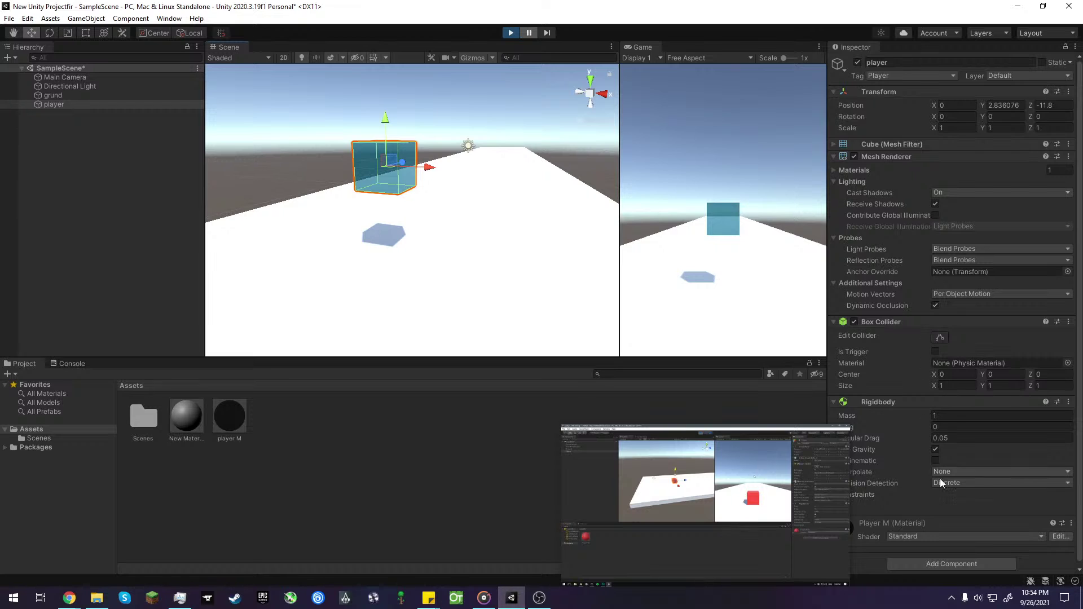
- Move the floating tutorial video clear of the player's settings, and reset the Rigidbody component with its section collapsed
drag(726, 497, 666, 485)
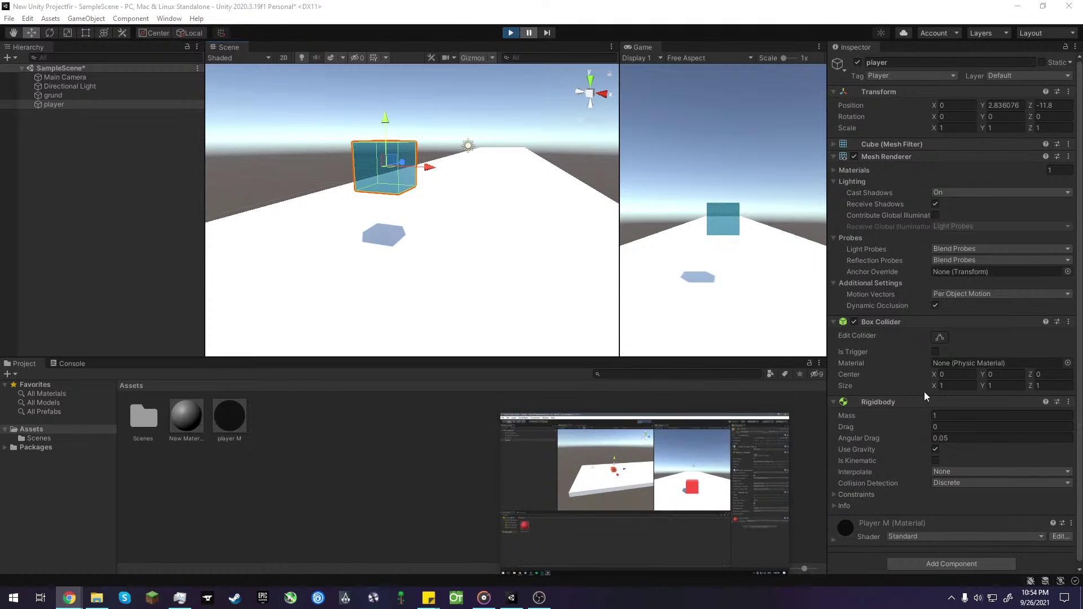
click(879, 403)
double_click(879, 402)
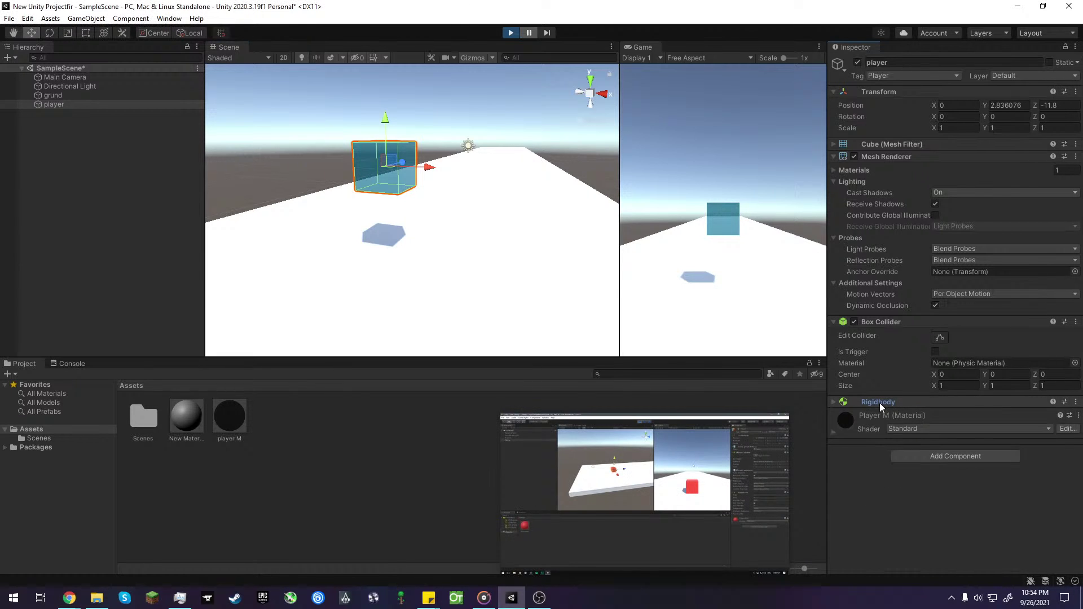
click(1076, 401)
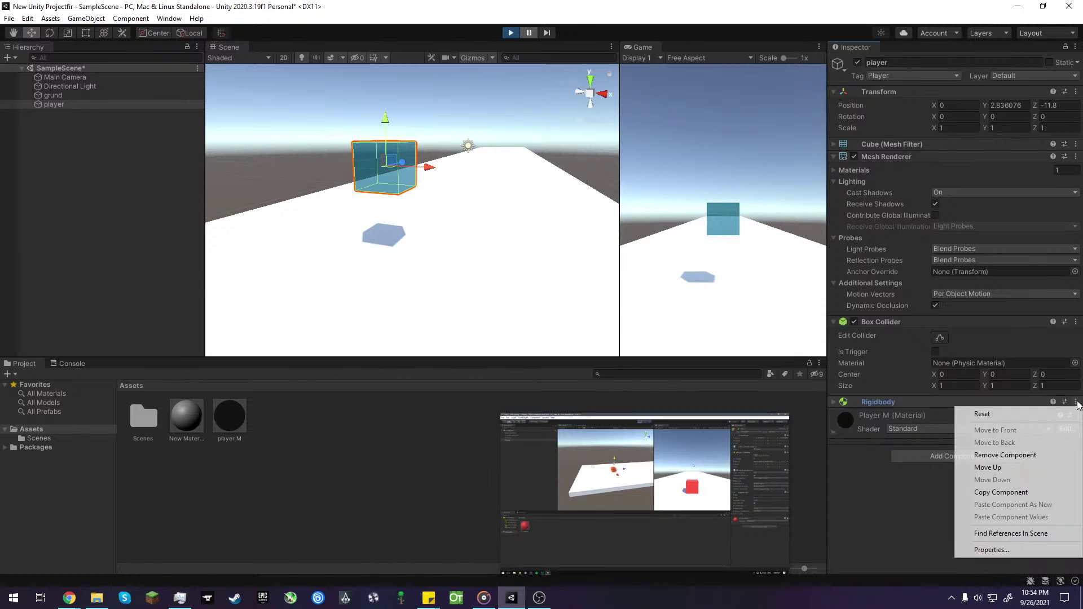
click(1040, 413)
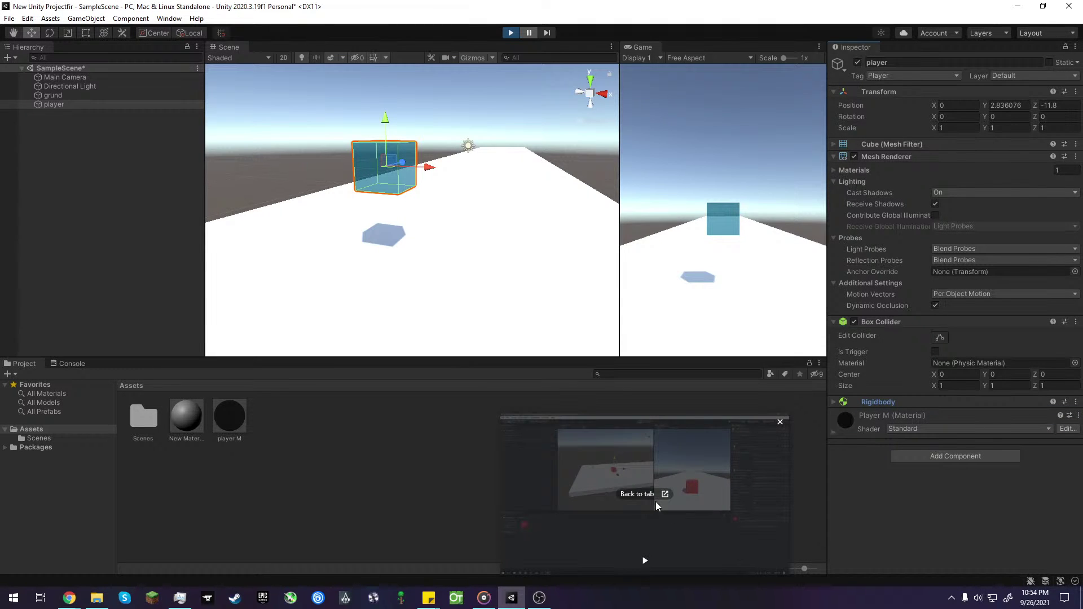
- Return the floating tutorial video to its YouTube tab in Chrome and show it full screen
click(655, 502)
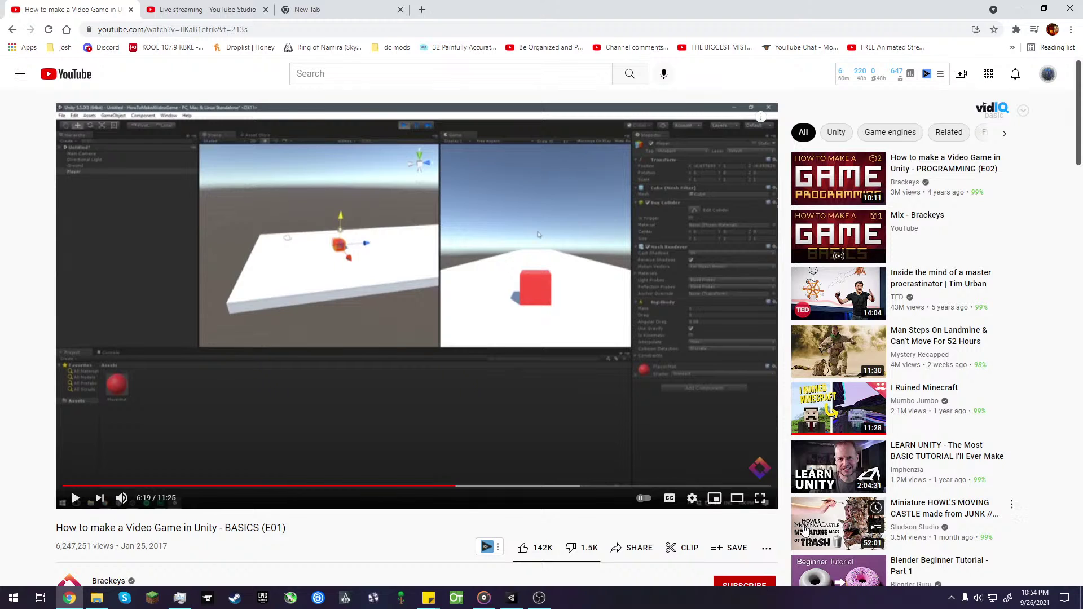
click(760, 498)
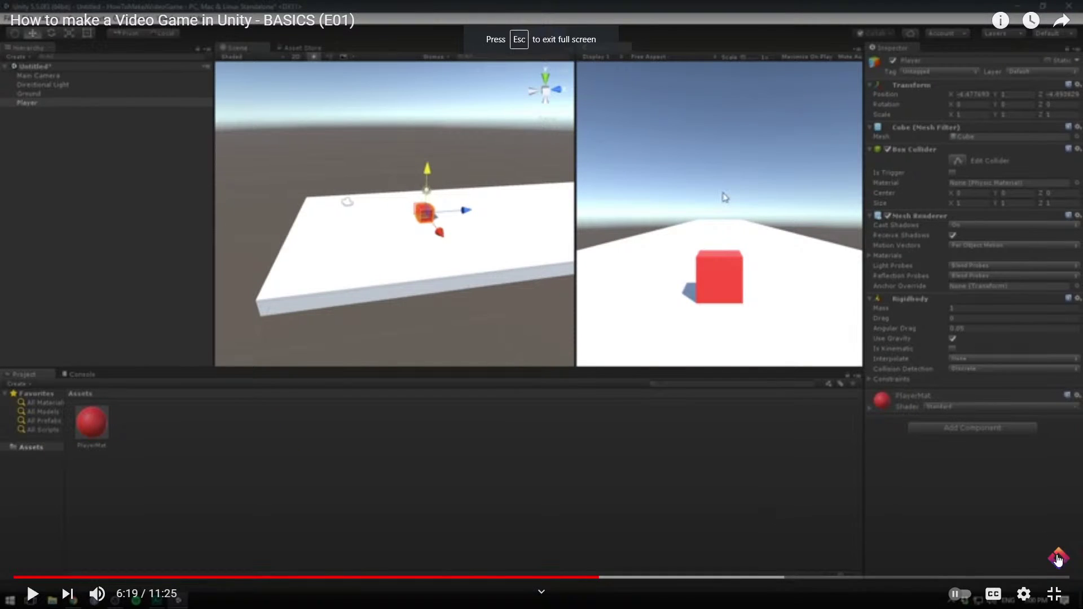
- Change the tutorial video's player settings to HD, leave full screen, and switch back to Unity
click(1024, 593)
click(994, 552)
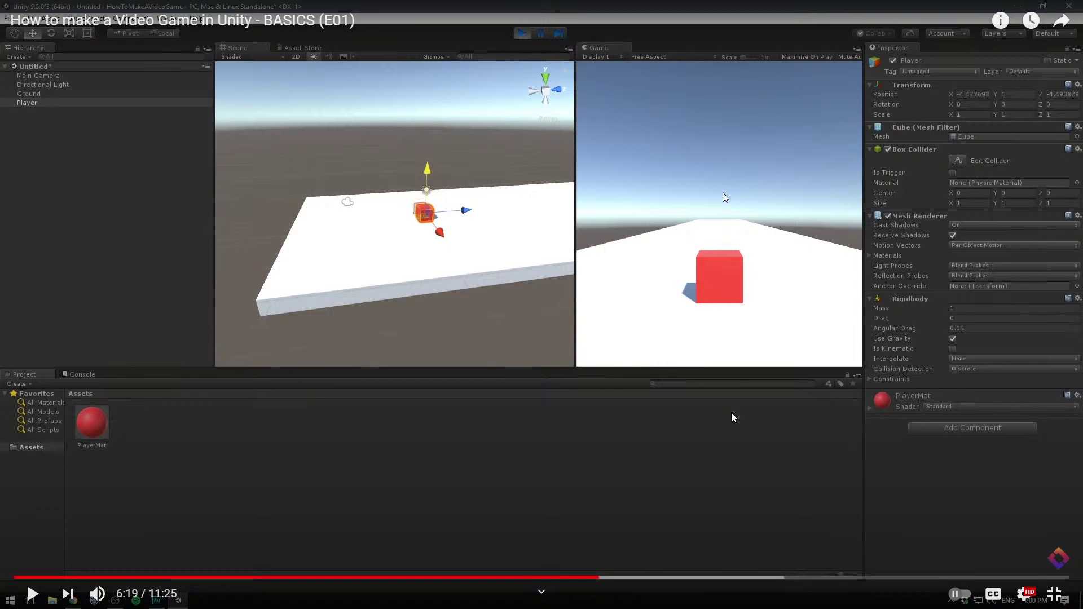
double_click(582, 271)
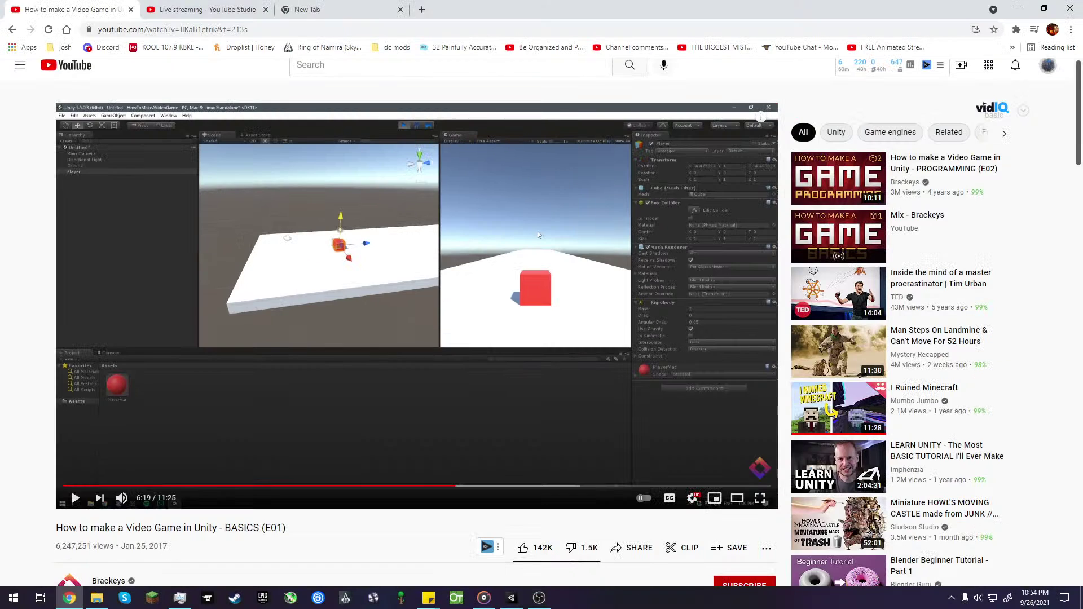
click(511, 598)
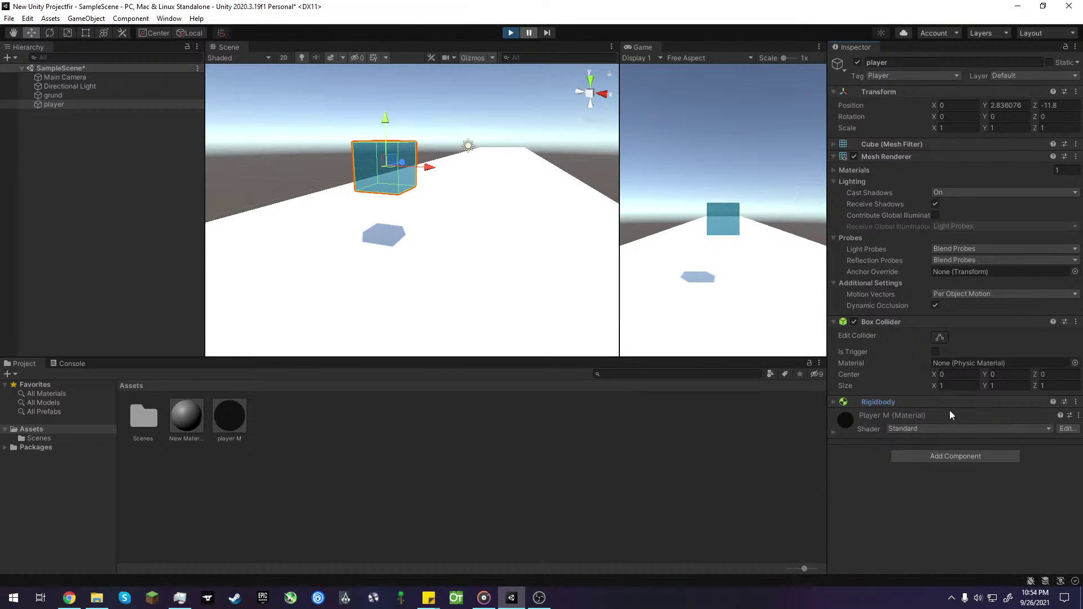
- Expand the player's Rigidbody settings, stop the running game and play it again to test the fall
click(927, 399)
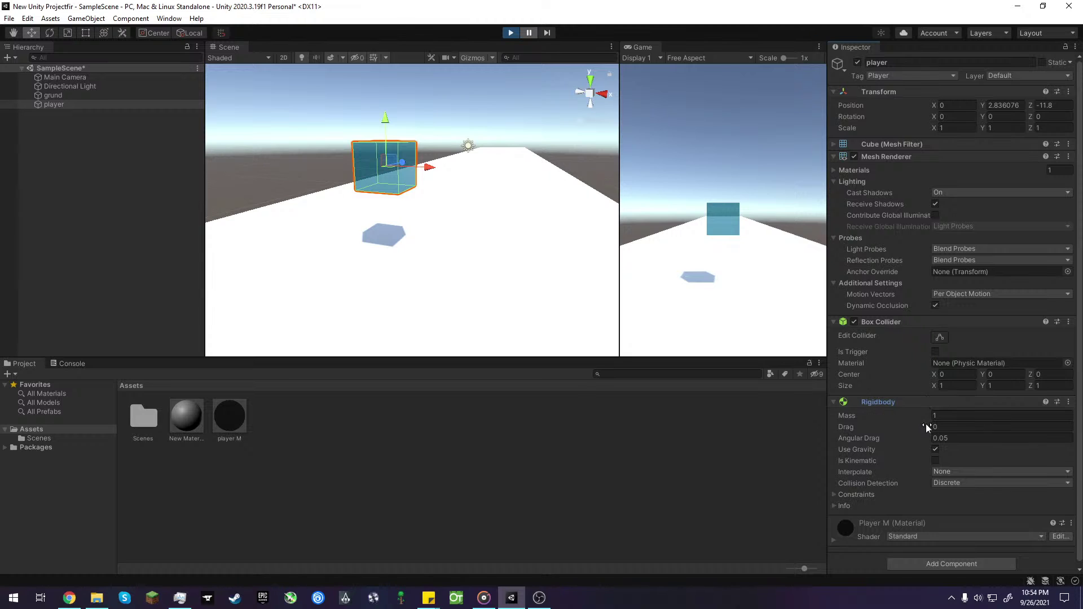
click(934, 450)
click(511, 32)
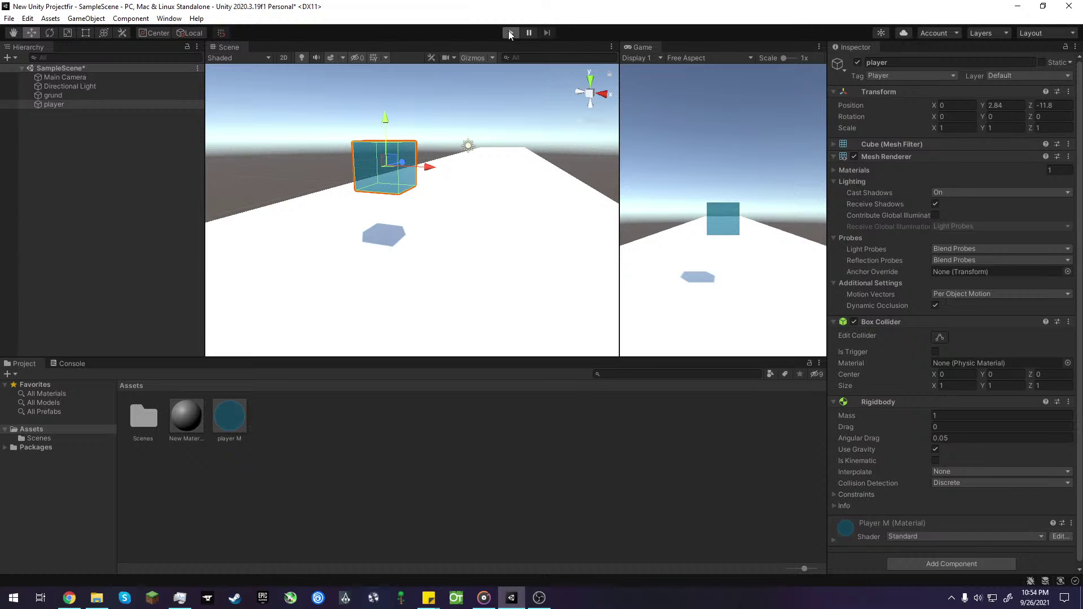
click(510, 33)
click(510, 33)
key(ctrl+p)
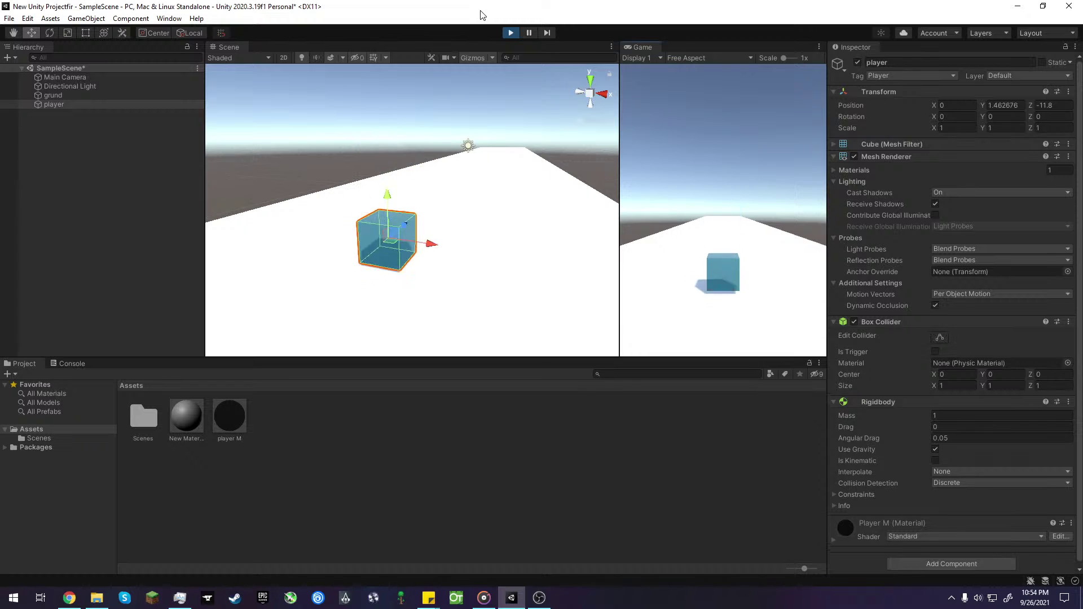
- While the game runs, lift the player cube upward and shift it along X to 1.17
drag(388, 202, 389, 125)
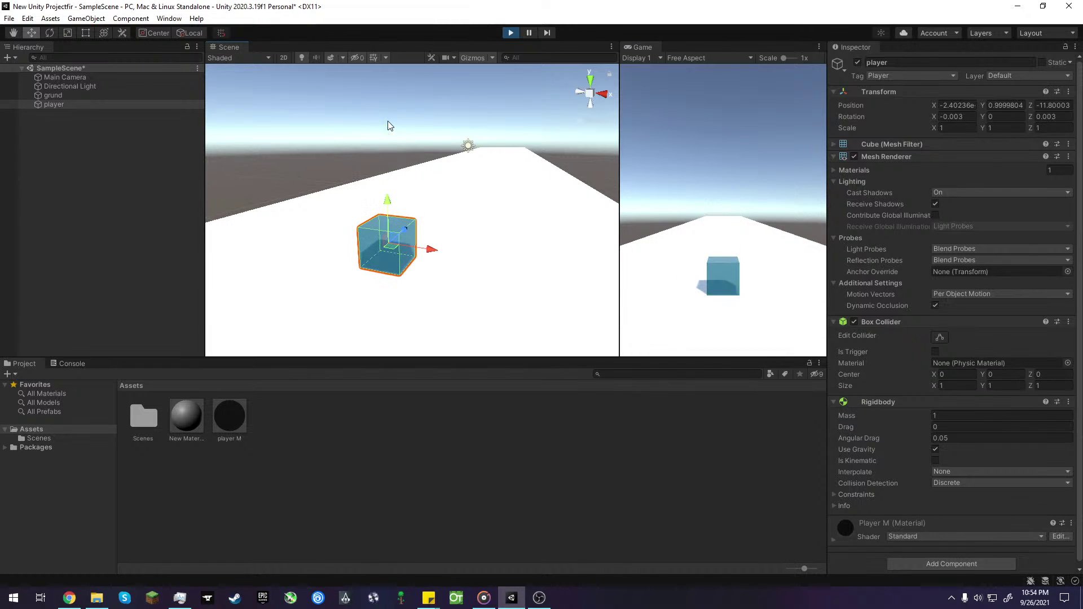
drag(432, 249, 462, 250)
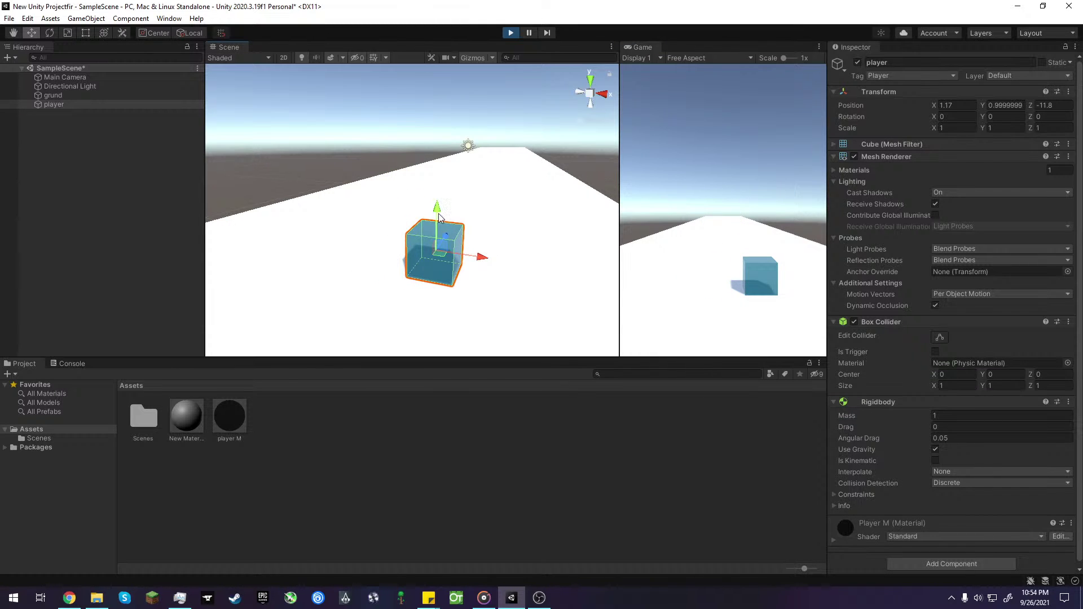
drag(439, 214, 465, 28)
drag(437, 208, 431, 26)
- Check the live stream in YouTube Studio, go back to the tutorial's tab, and switch to Unity
click(68, 597)
click(229, 7)
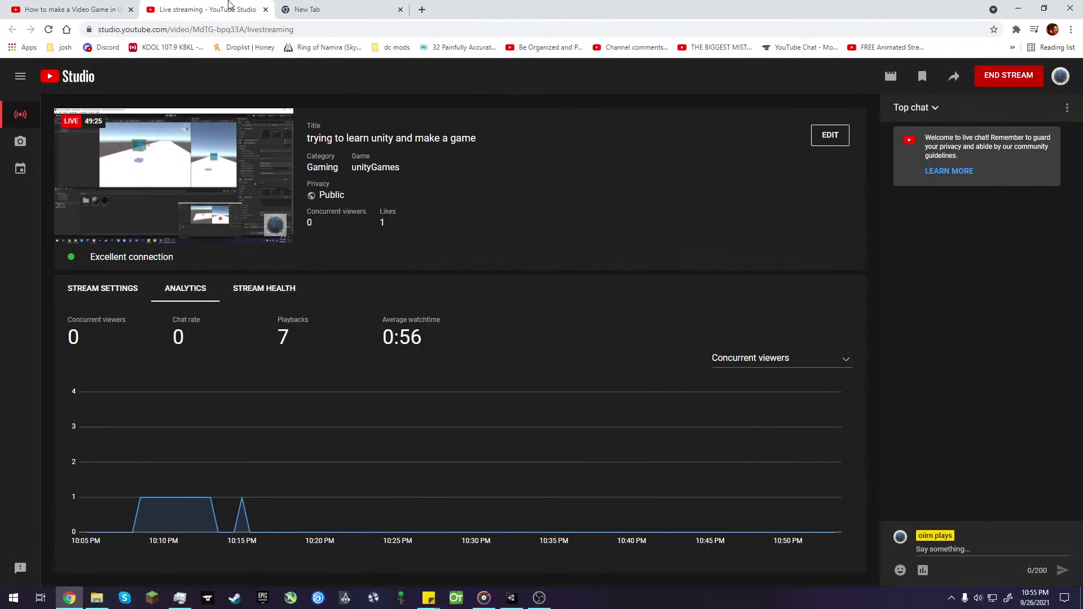
click(84, 9)
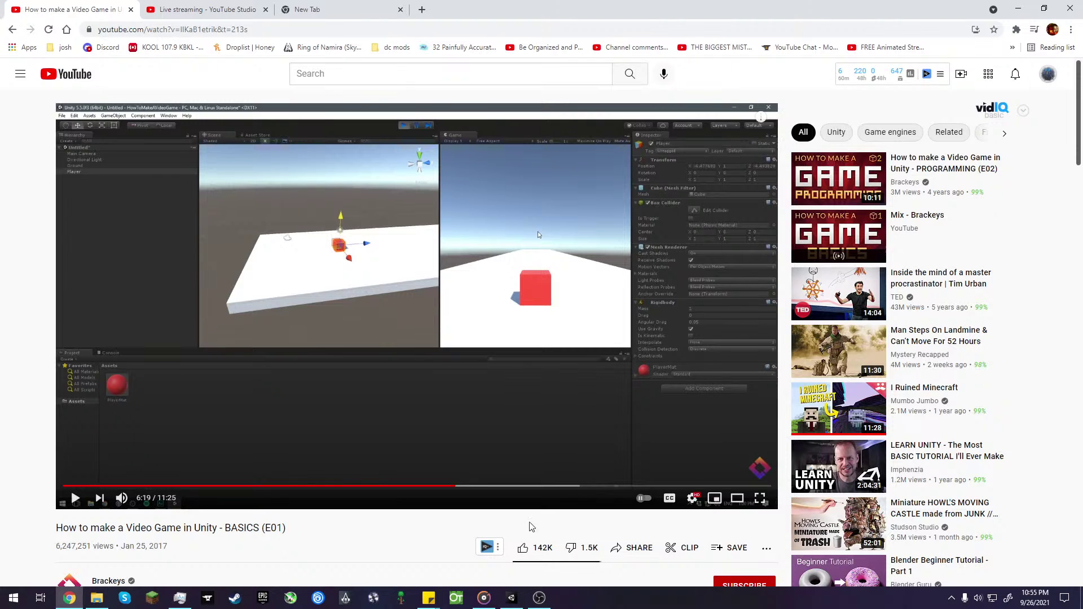
click(512, 598)
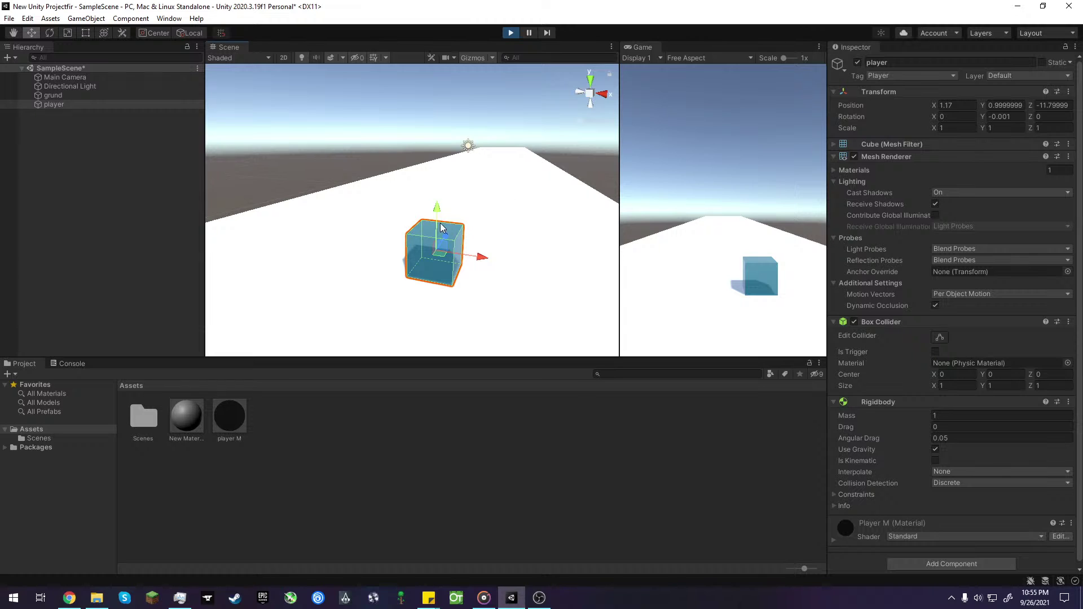
- Lift the player cube repeatedly in the running scene to test how it falls under gravity
drag(437, 206, 438, 113)
drag(438, 221, 439, 167)
drag(438, 213, 439, 77)
click(443, 242)
- Try to set the player Rigidbody's drag to -1 and reselect the cube
click(995, 427)
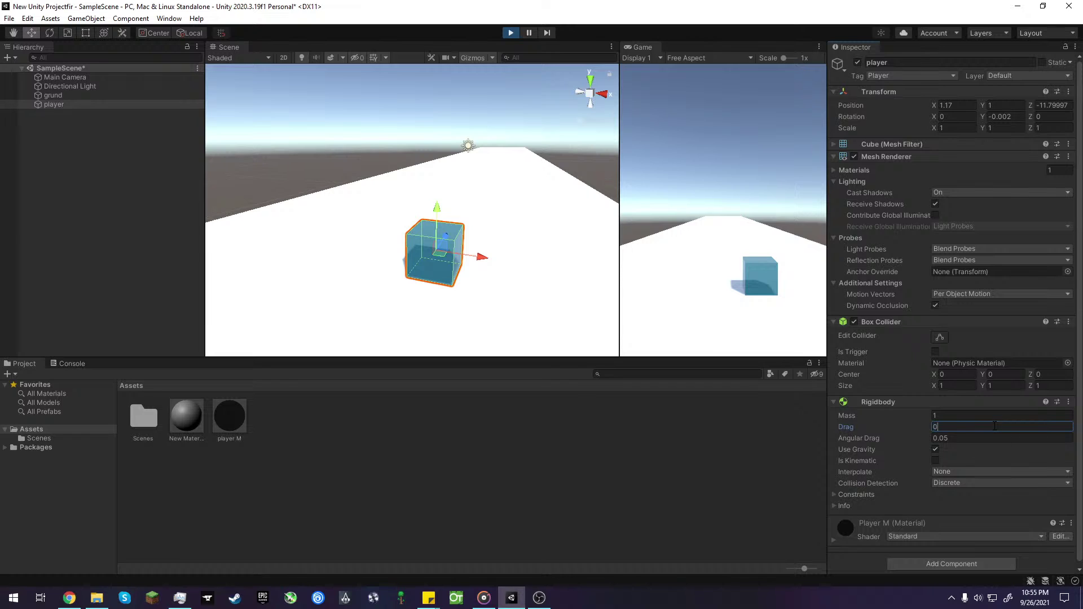
key(BackSpace)
text(-1)
click(619, 495)
click(443, 248)
- Set the player Rigidbody's mass to 10 and lift the cube to test its fall
click(950, 416)
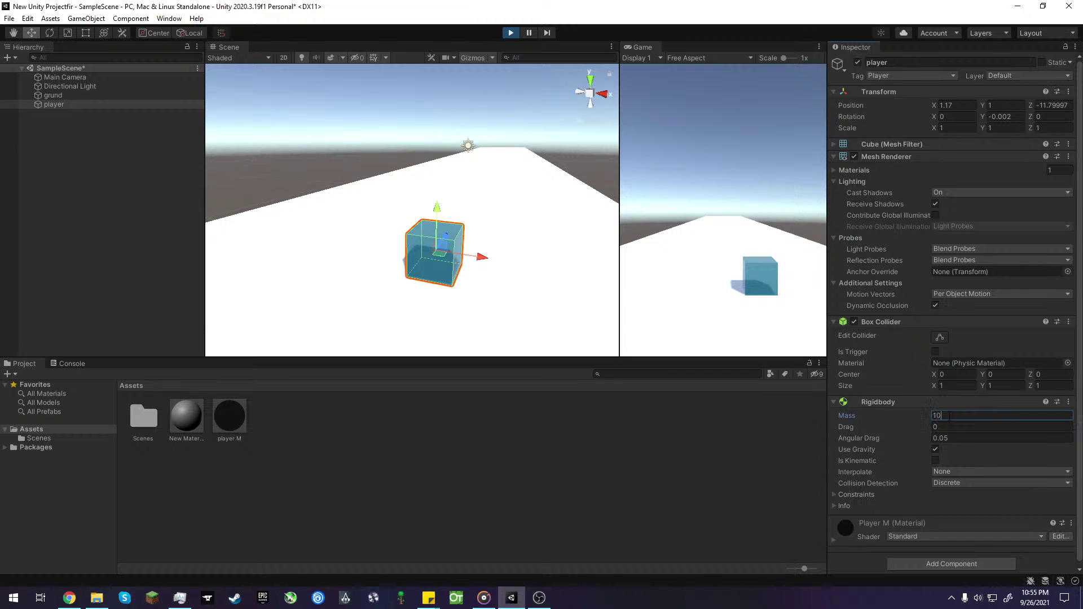
text(10)
click(730, 440)
click(468, 256)
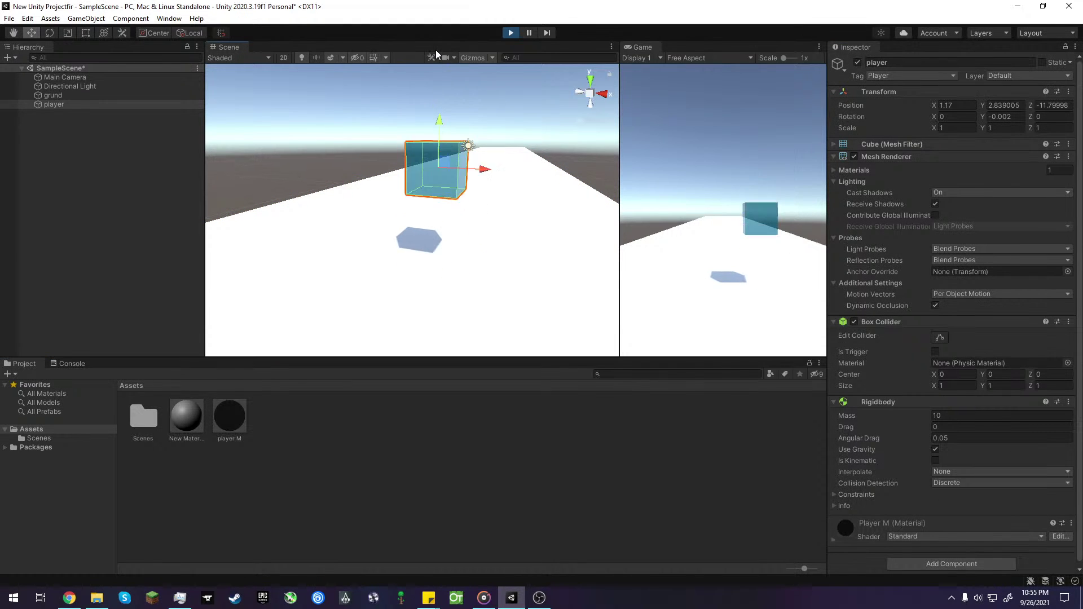
- Set the player Rigidbody's mass to 1000 and lift the cube several times to test its fall
click(988, 416)
text(0)
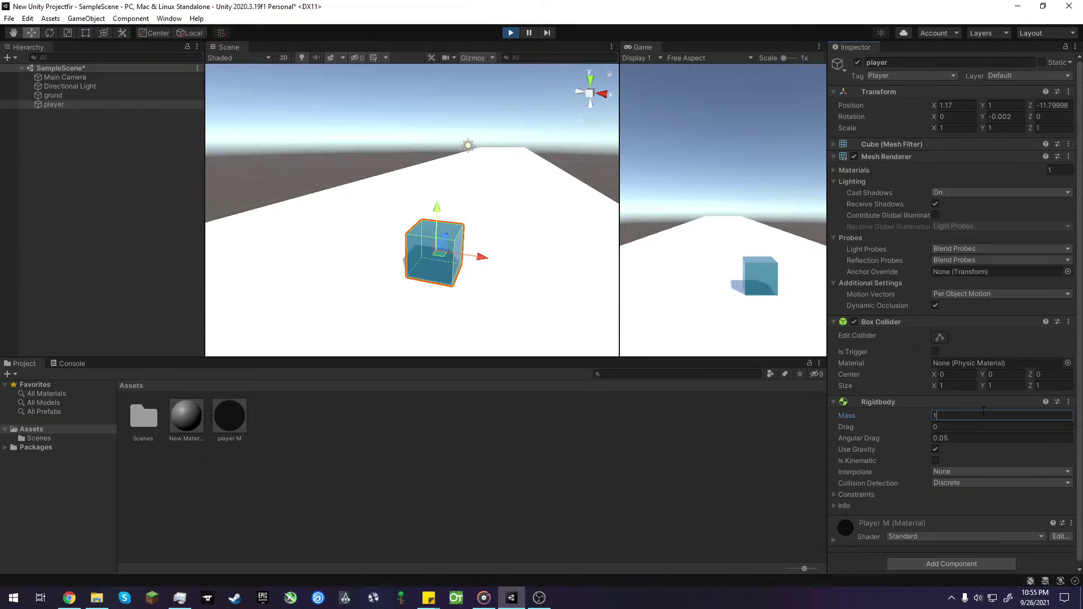
text(0)
click(567, 399)
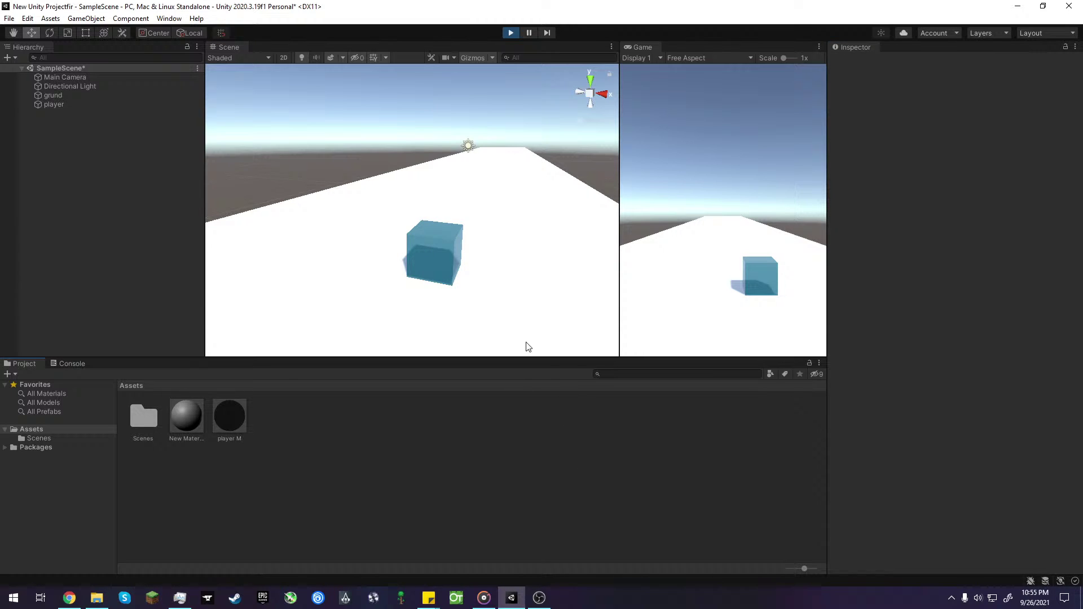
click(441, 259)
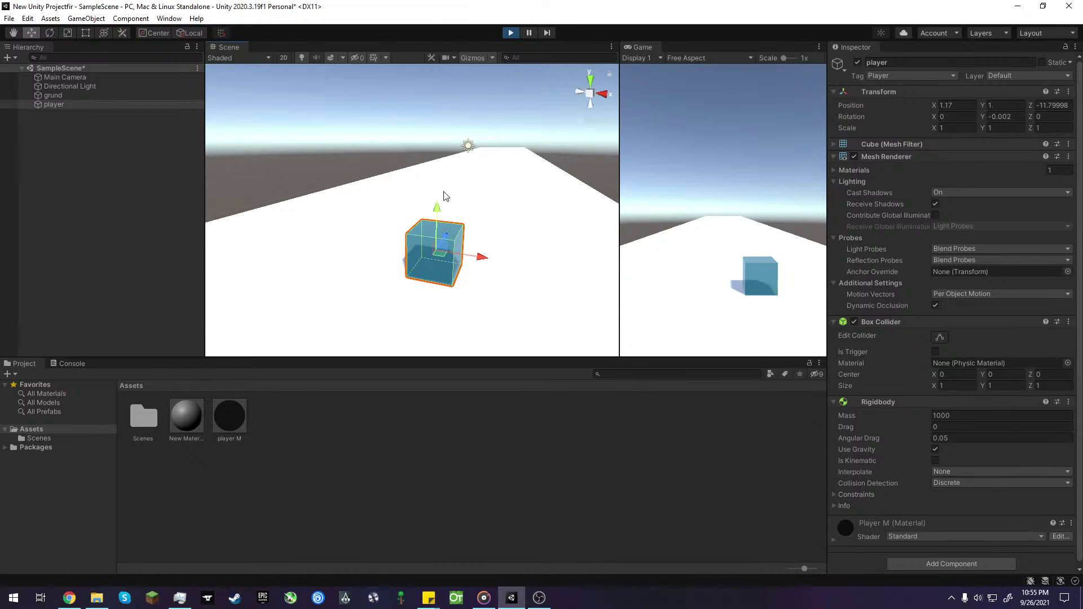
drag(442, 213, 418, 63)
drag(438, 214, 441, 86)
drag(437, 212, 437, 52)
- Set the player Rigidbody's mass back to 1 and reselect the player cube
click(978, 415)
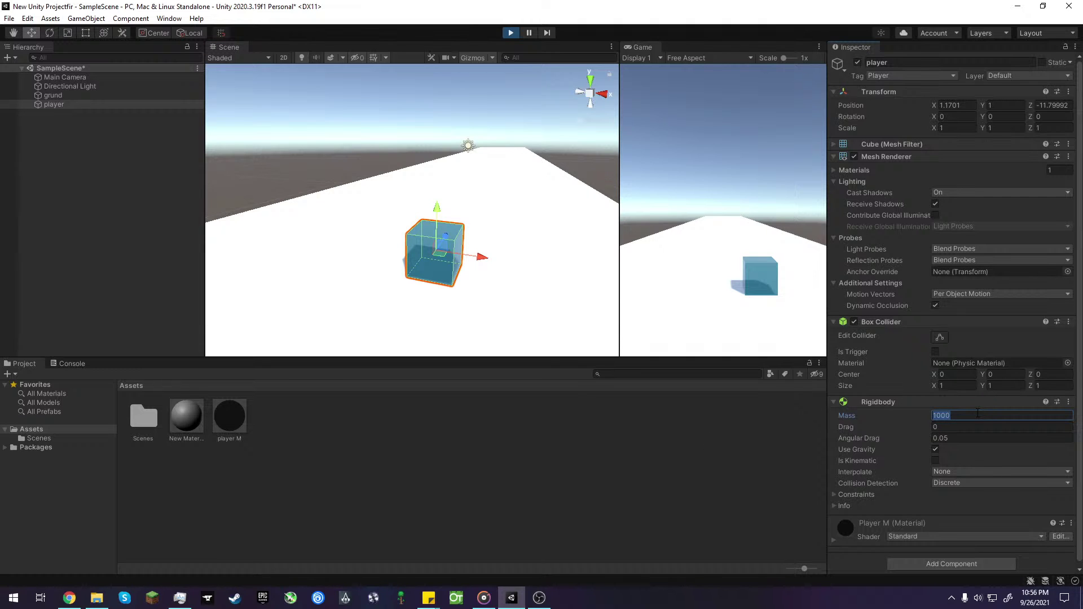
click(978, 415)
double_click(977, 416)
click(978, 416)
key(BackSpace)
key(BackSpace)
key(BackSpace)
click(491, 481)
click(415, 221)
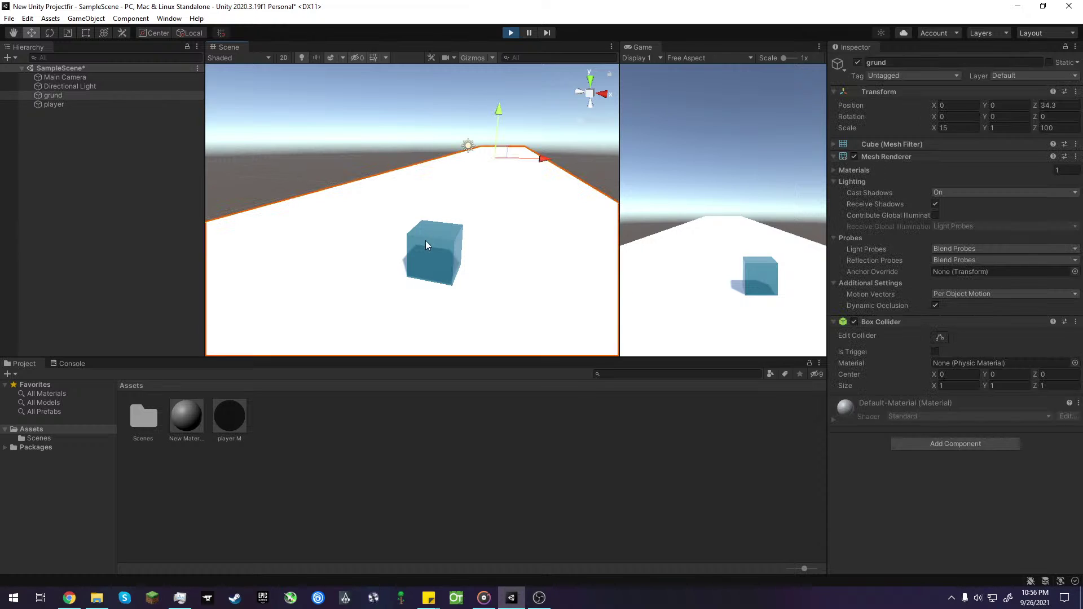
click(425, 240)
- Pause the running game and resume it
click(531, 31)
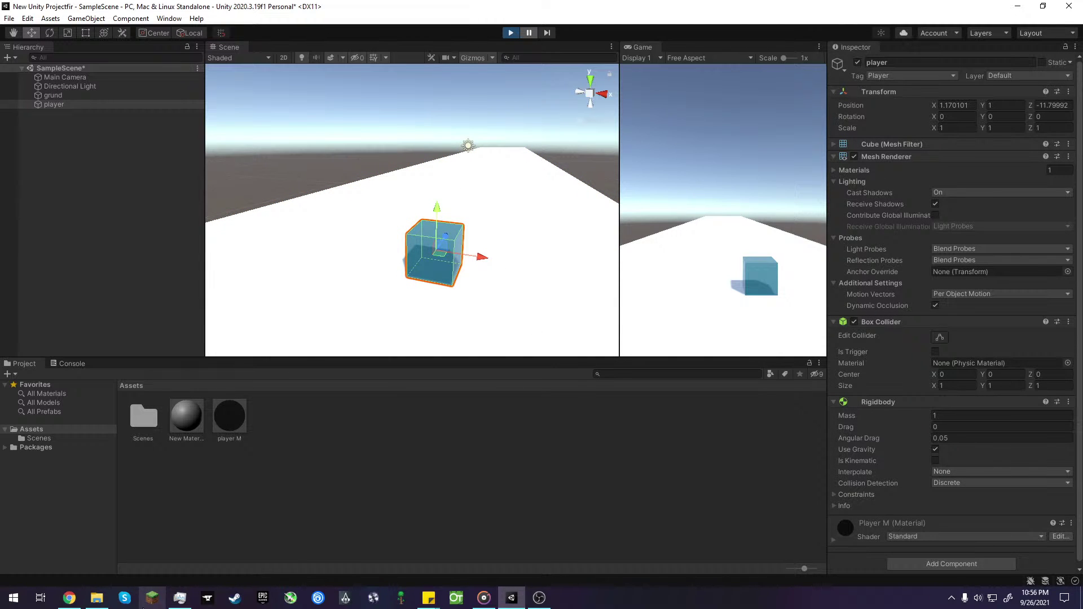
mouse_move(79, 608)
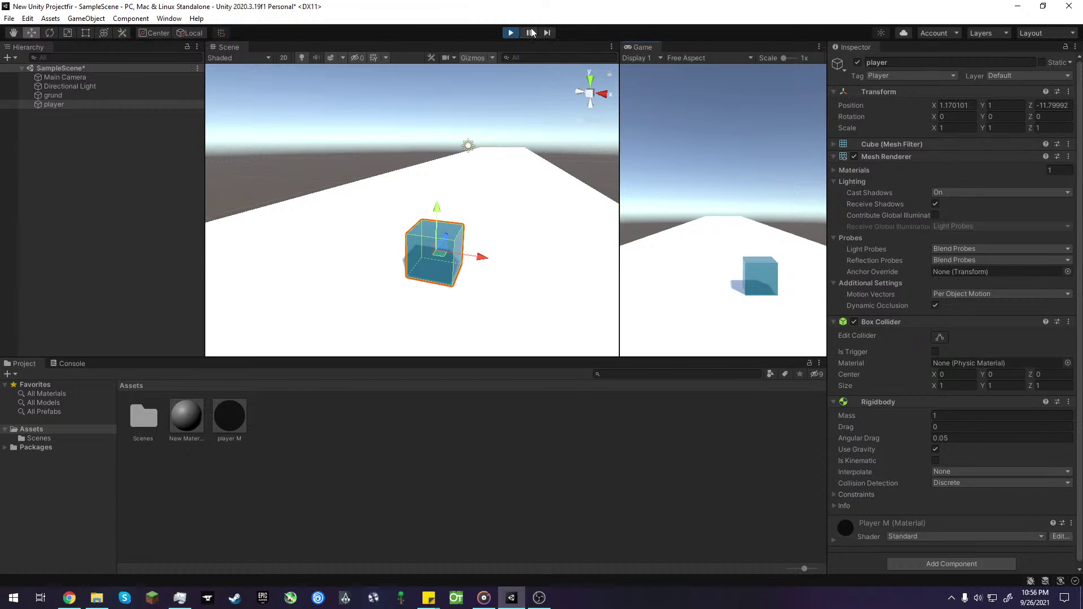
click(530, 32)
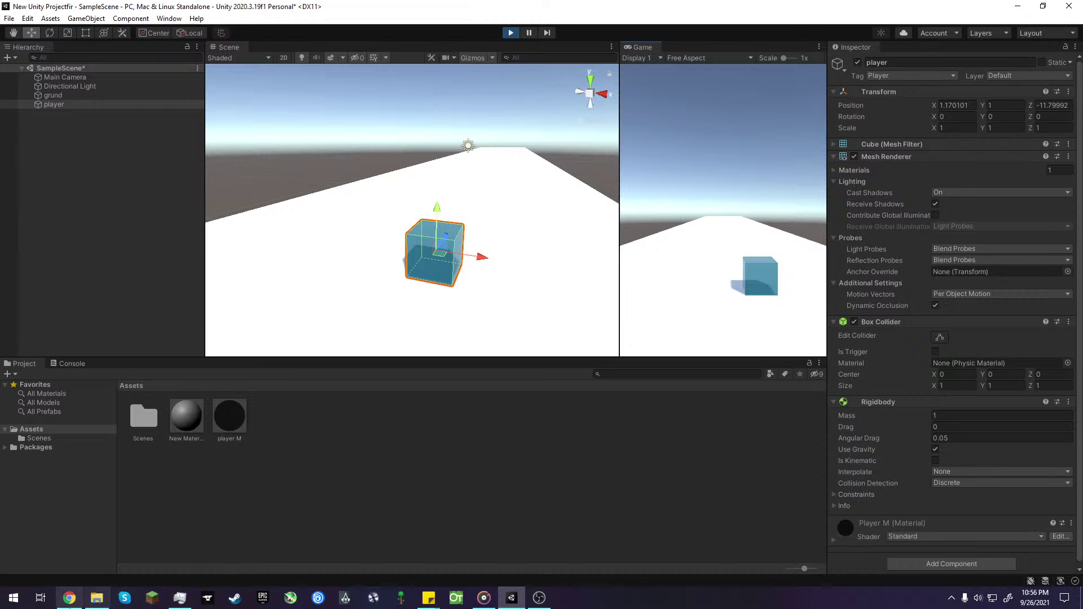
- Show the Chrome tutorial video as picture-in-picture, park it in the lower corner of the screen, and switch to Unity
click(69, 598)
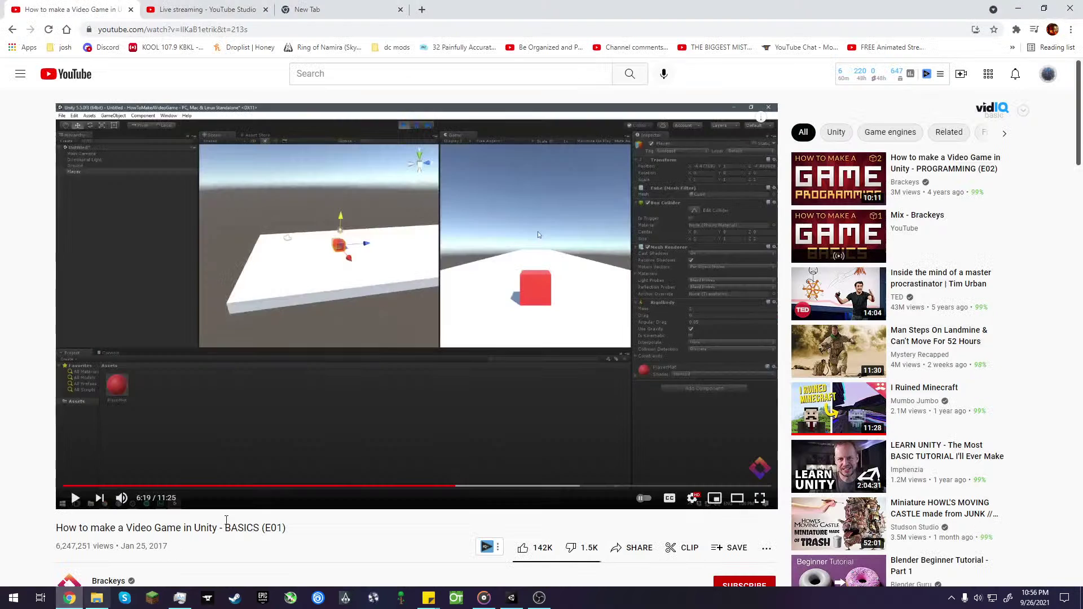
click(1017, 29)
click(914, 246)
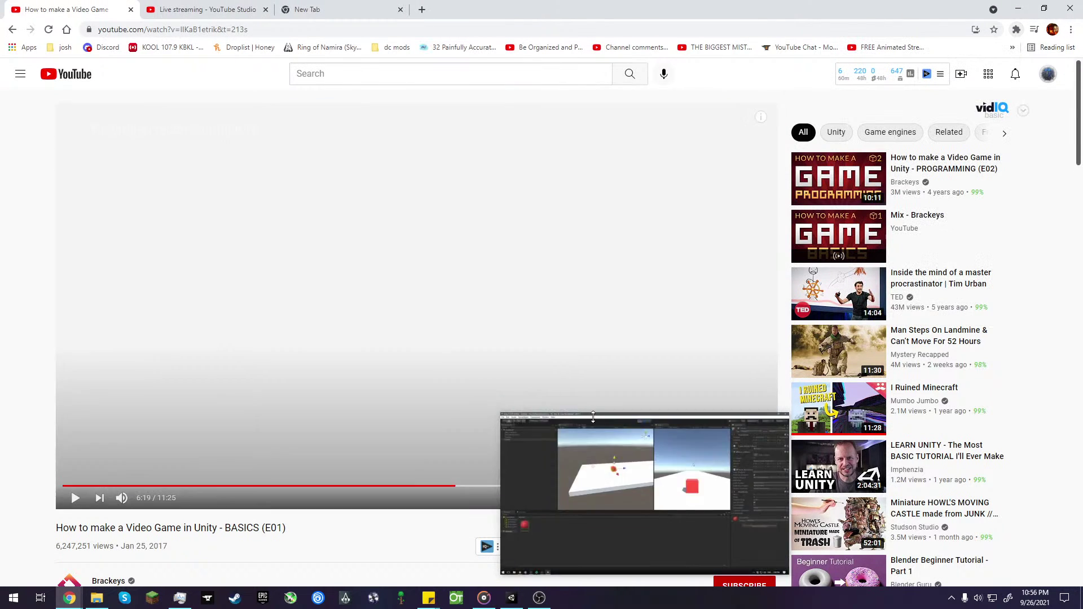
drag(1082, 508, 1035, 529)
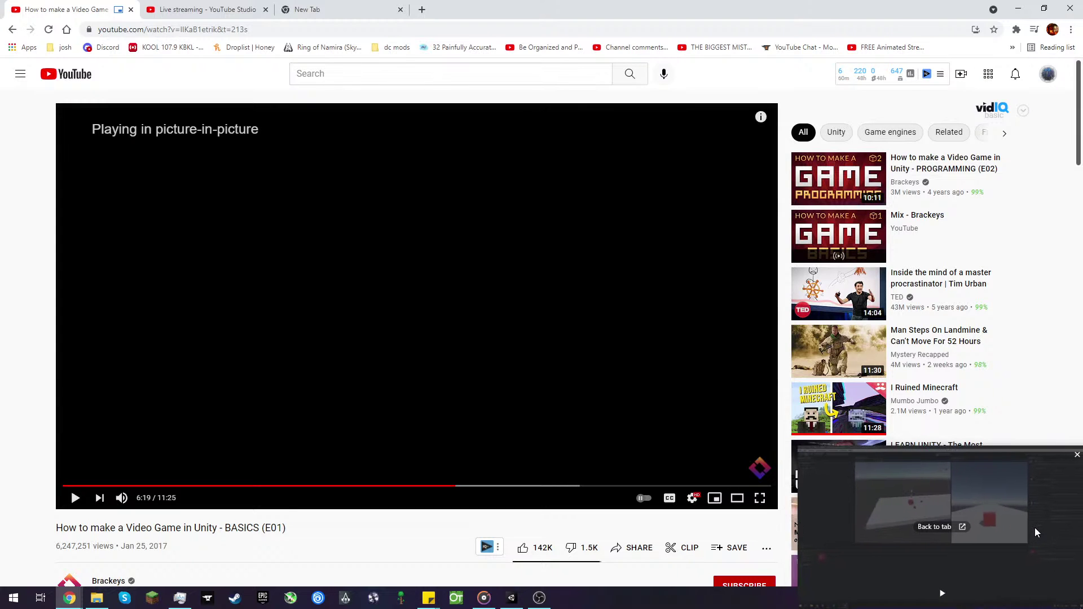
click(512, 598)
click(526, 438)
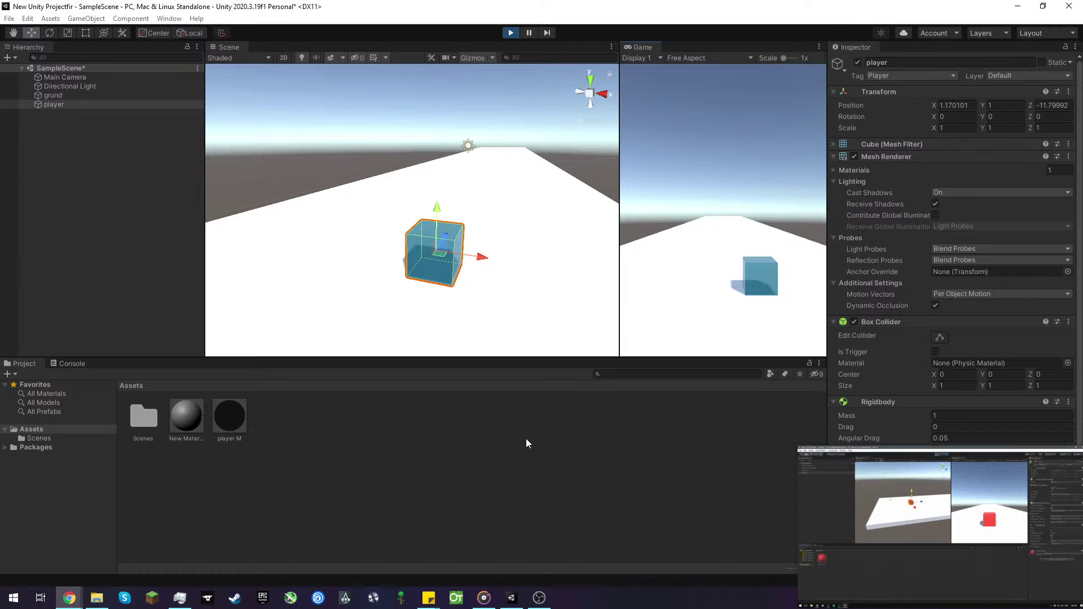
- Stop the game and rotate the player cube freely to about X -23.3, Y 33.6, Z -38.4 degrees
click(512, 32)
click(405, 172)
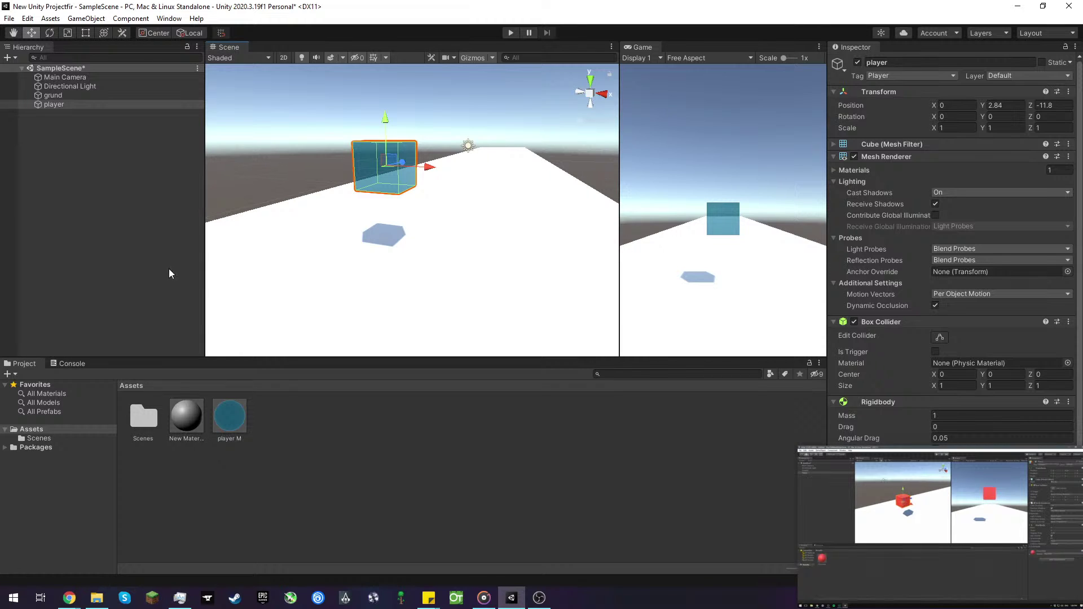
click(46, 32)
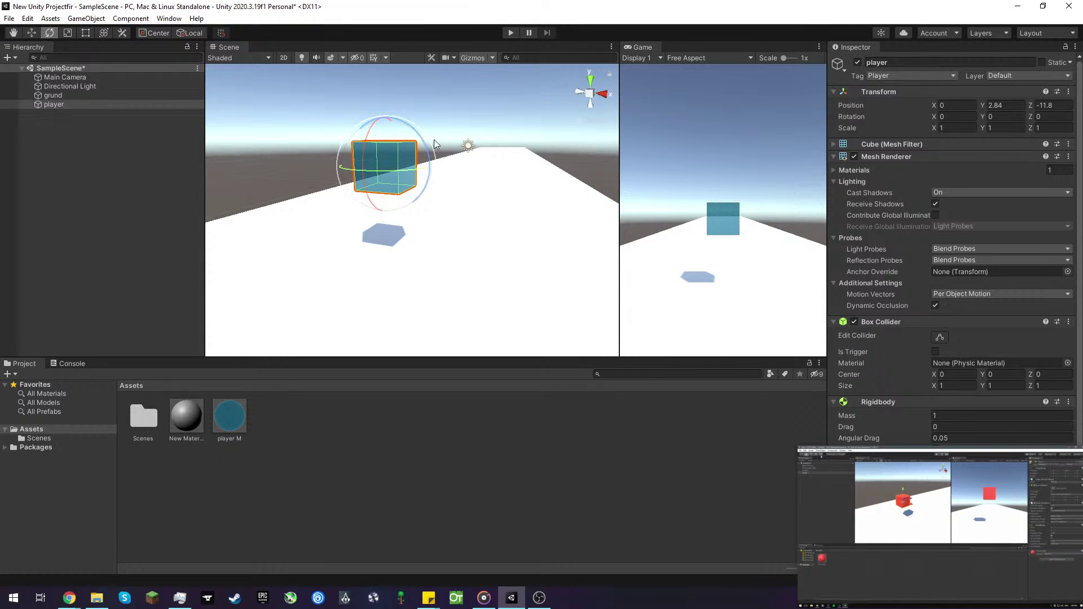
right_drag(278, 131, 310, 134)
middle_drag(309, 133, 325, 153)
scroll(407, 197, up, 4)
mouse_move(515, 220)
middle_down()
mouse_move(486, 209)
mouse_move(513, 203)
mouse_move(496, 218)
mouse_move(506, 218)
middle_up()
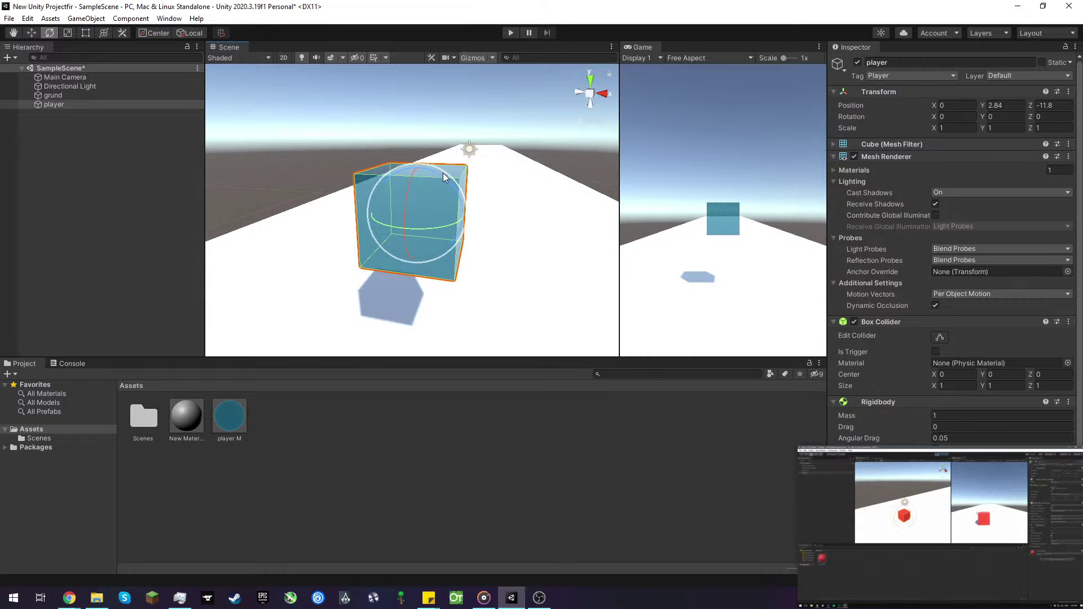
drag(443, 174, 542, 316)
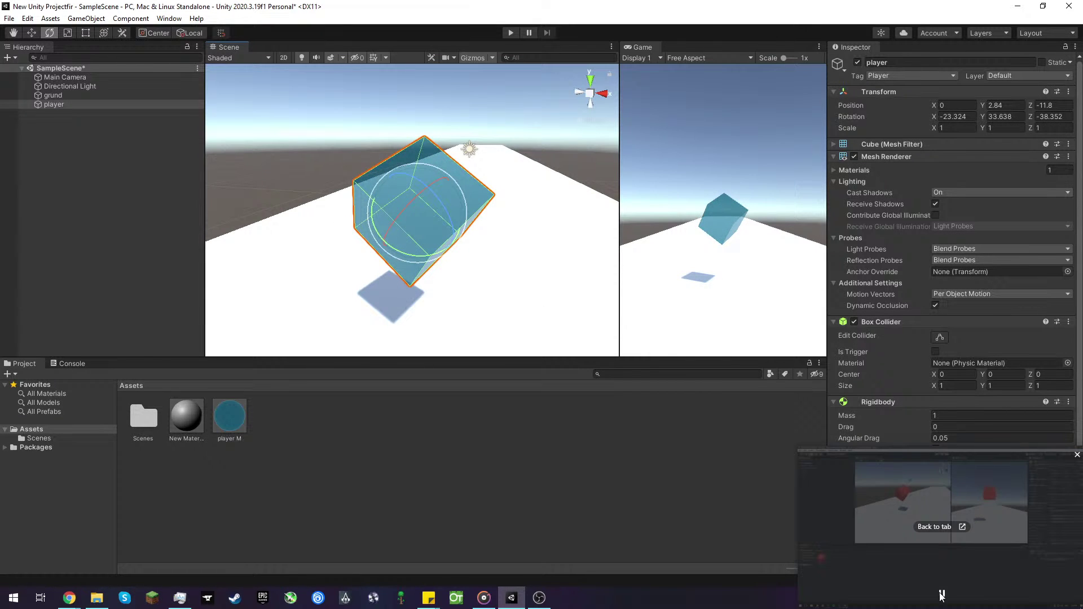
- Move the tilted player cube higher above the ground, to about X 0.53, Y 3.77, Z -12.3
click(510, 33)
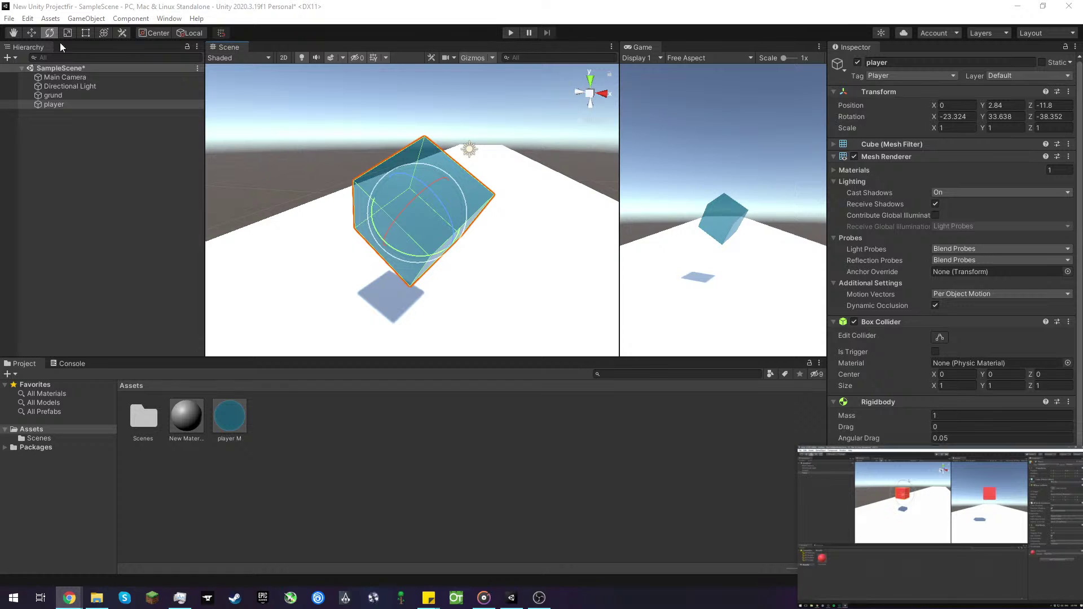
click(31, 33)
drag(422, 206, 484, 93)
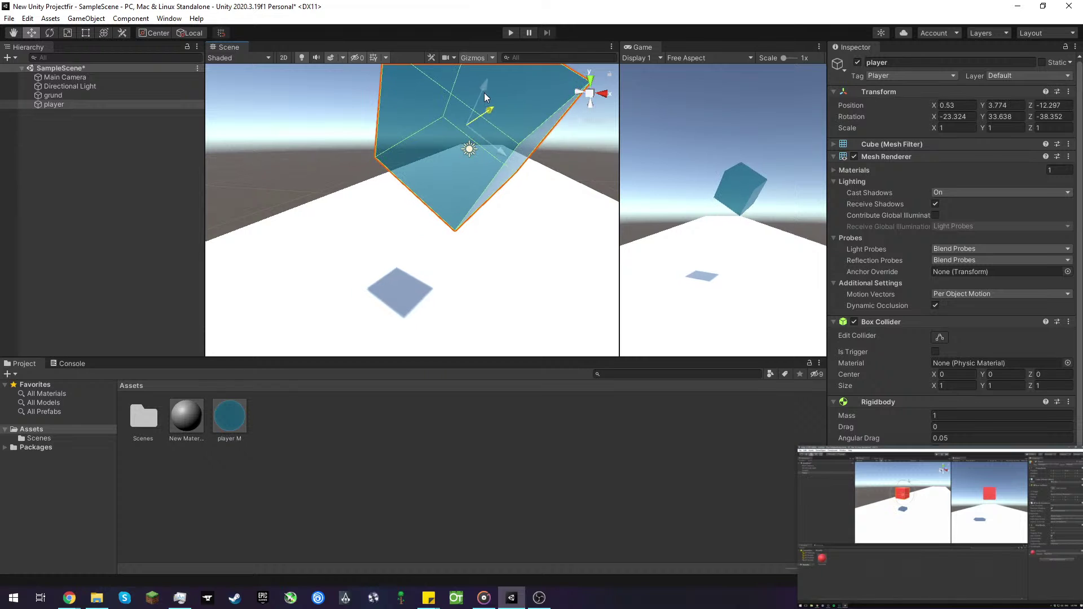
scroll(529, 201, down, 3)
mouse_move(528, 201)
middle_down()
mouse_move(508, 201)
mouse_move(524, 203)
middle_up()
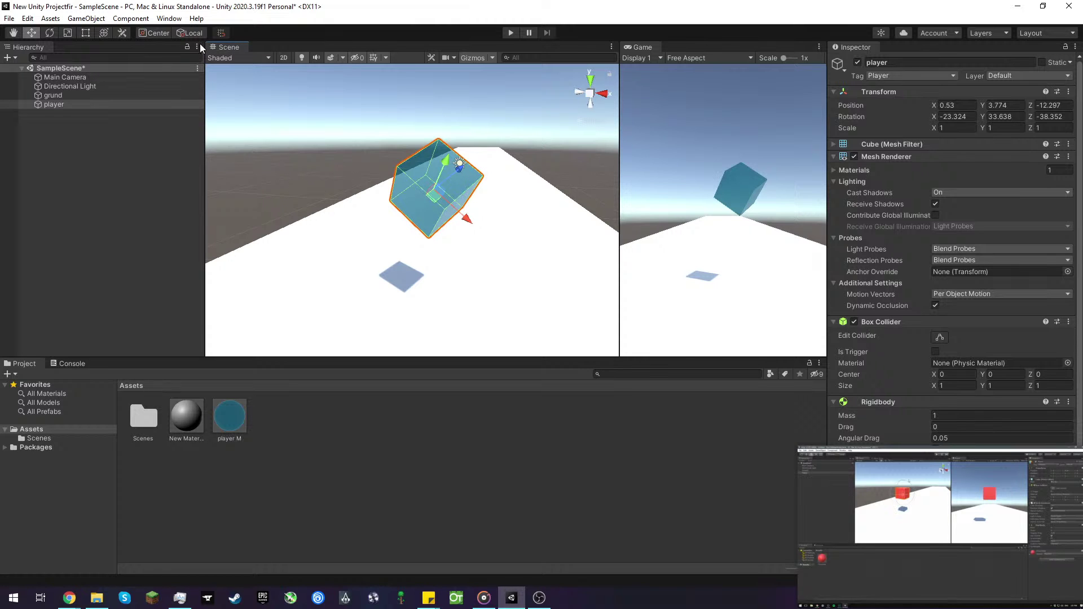
- Play the scene to watch the tilted cube fall onto the ground, and stop the game
click(512, 32)
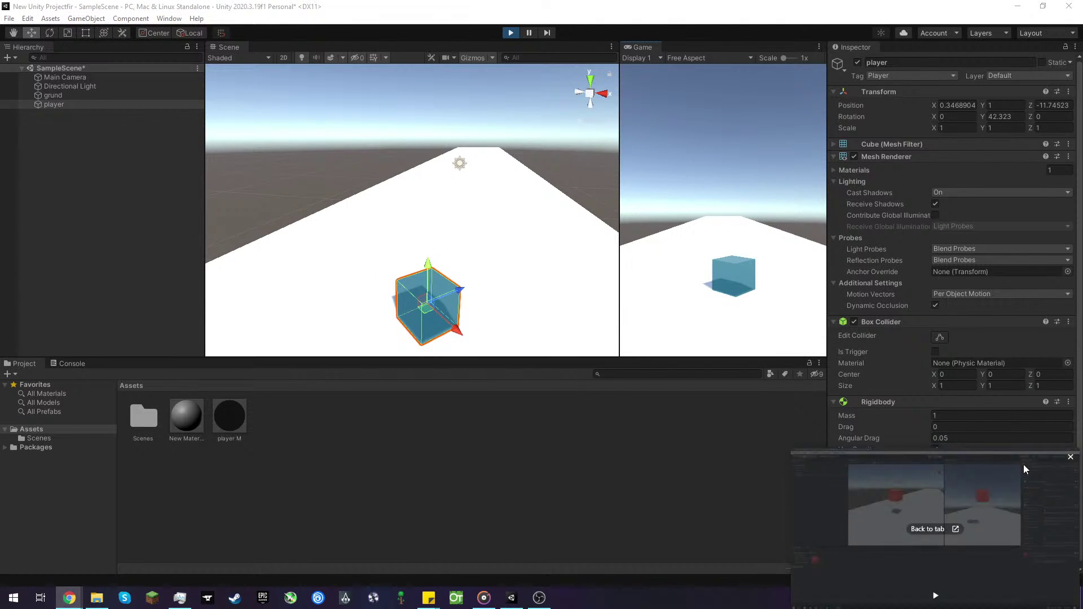
click(529, 33)
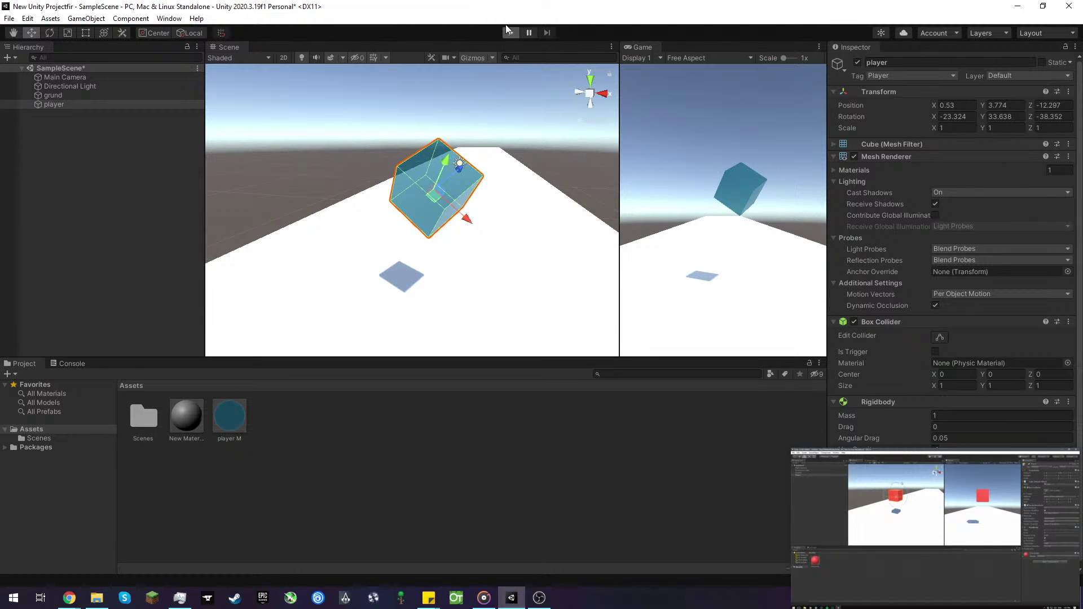
- Run the scene again to watch the tilted player cube land on the ground, and end play mode
key(ctrl+p)
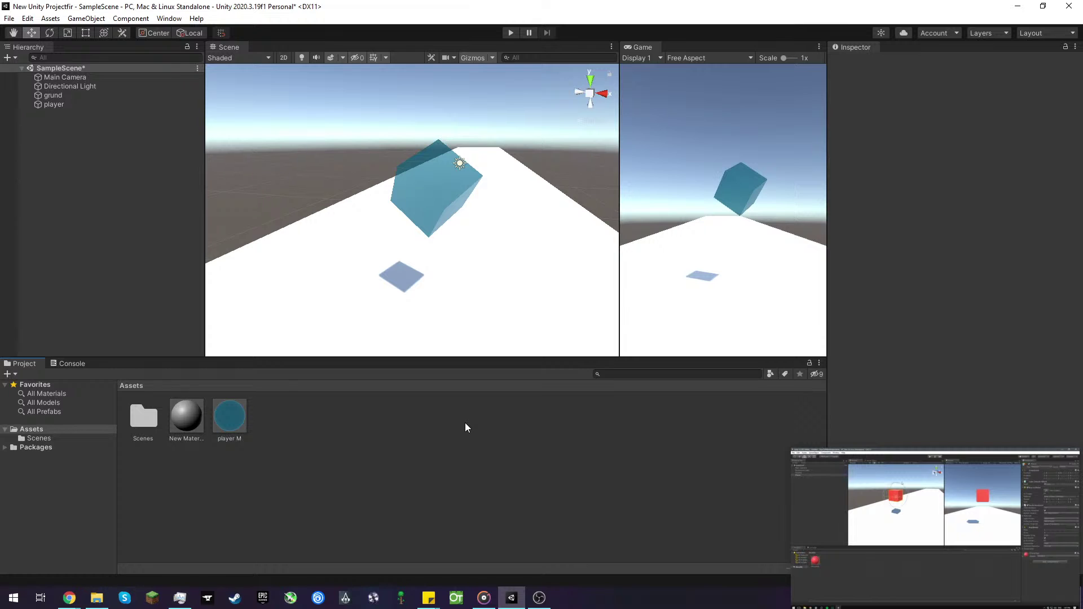
click(511, 32)
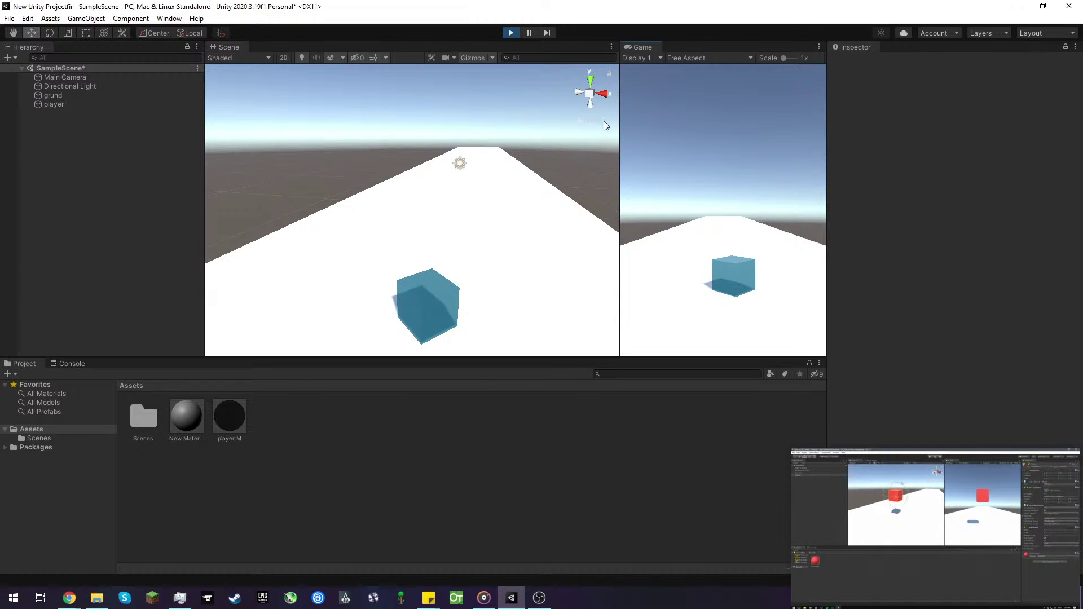
click(511, 33)
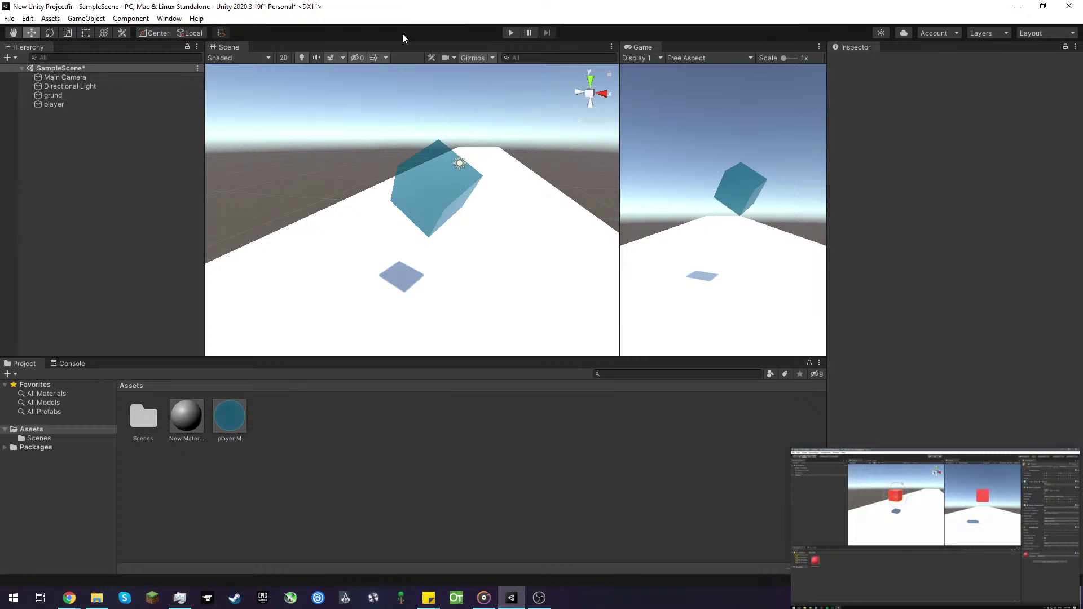
- Undo the player cube's tilt so it sits upright above the ground, and switch on Pause
click(10, 220)
click(529, 34)
click(383, 401)
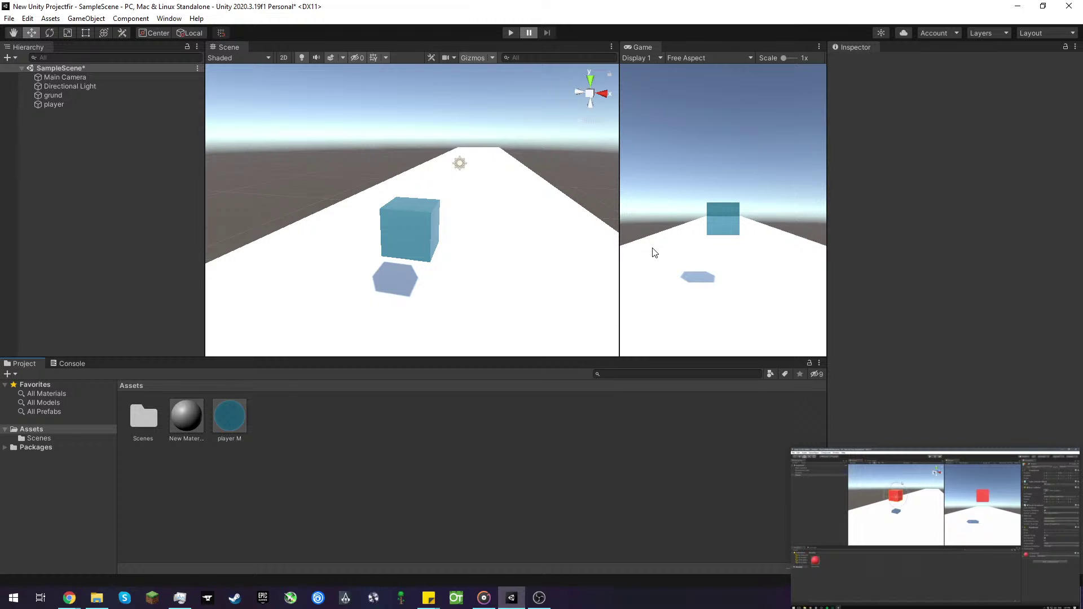
- Resume the tutorial video in the floating picture-in-picture window
mouse_move(970, 523)
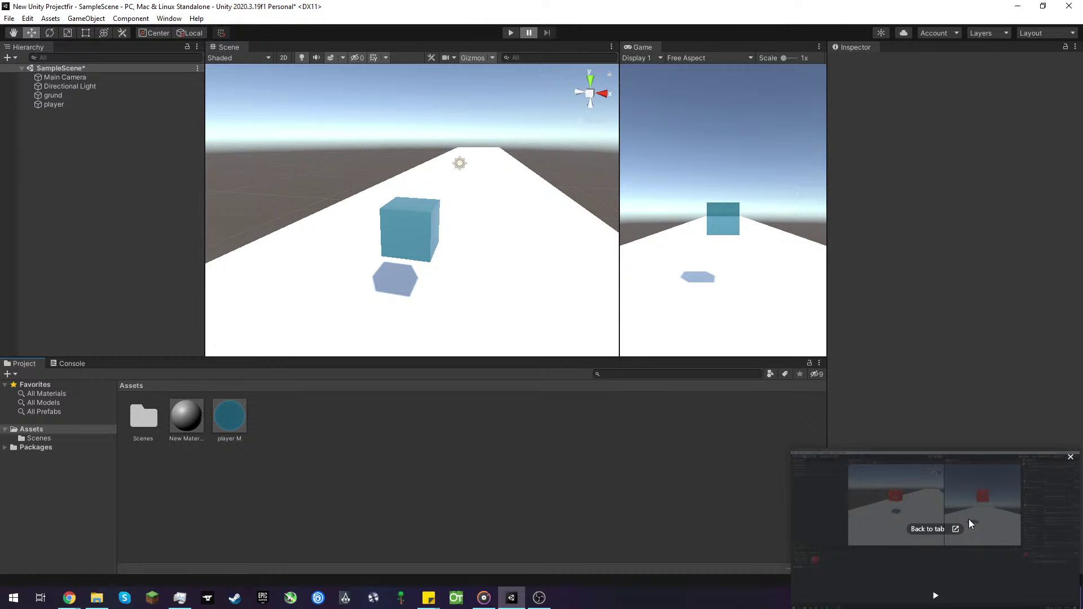
click(934, 596)
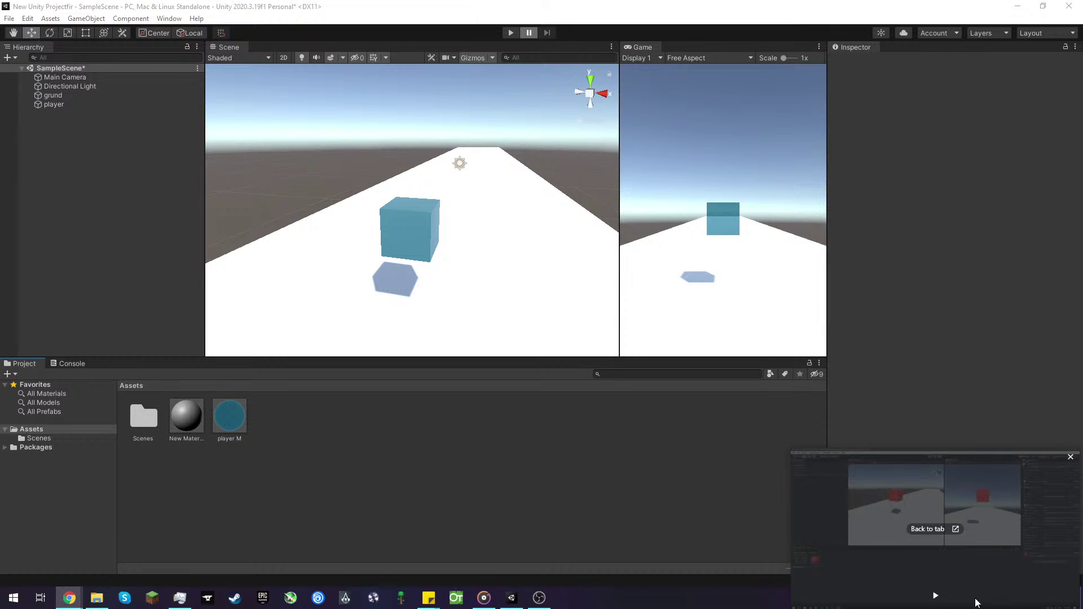
click(936, 595)
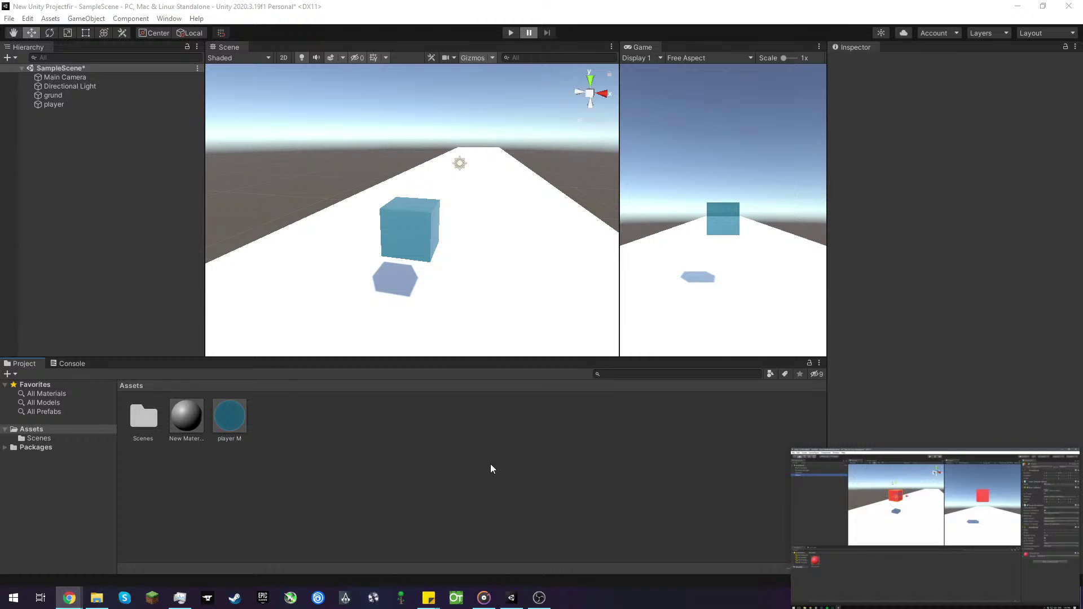
- Lower the player cube close to the ground, to X 0, Y about 1.08, Z -11.8
scroll(422, 233, up, 3)
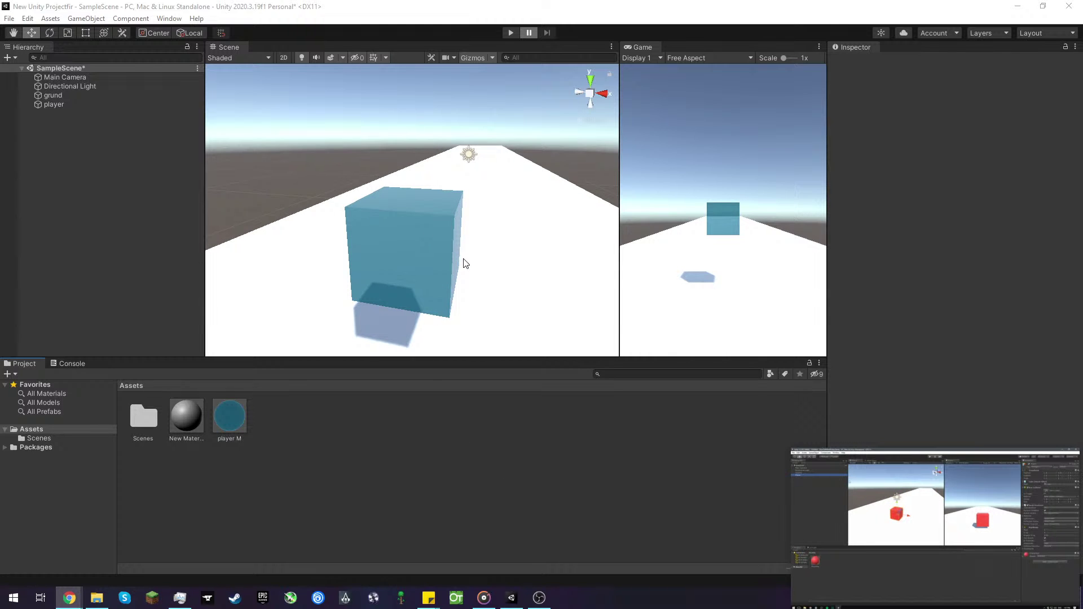
mouse_move(483, 259)
middle_down()
mouse_move(520, 231)
mouse_move(469, 247)
middle_up()
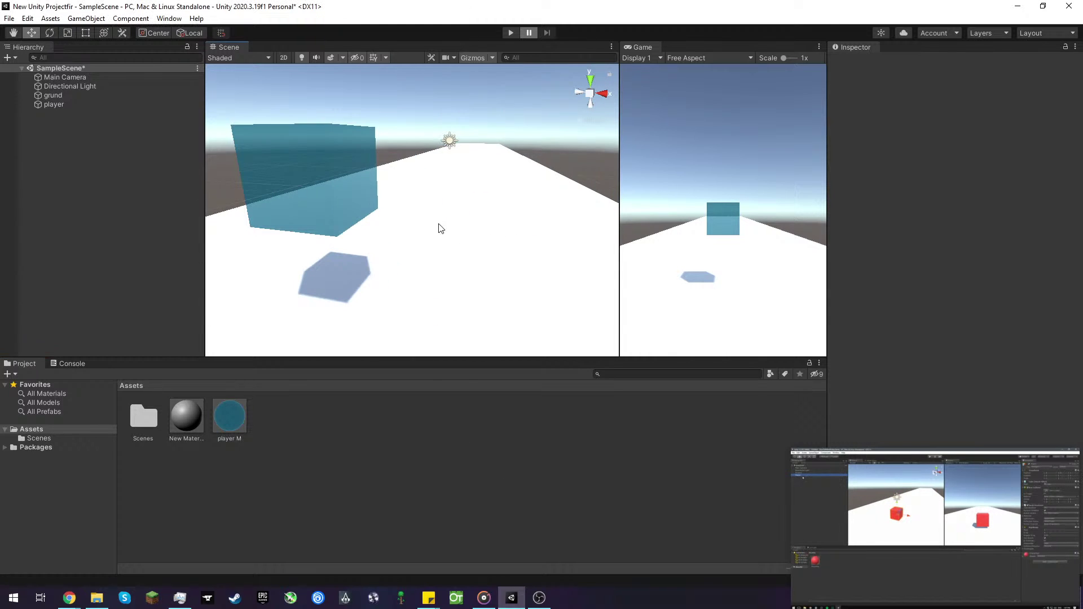
click(350, 190)
scroll(341, 192, down, 3)
drag(360, 144, 365, 227)
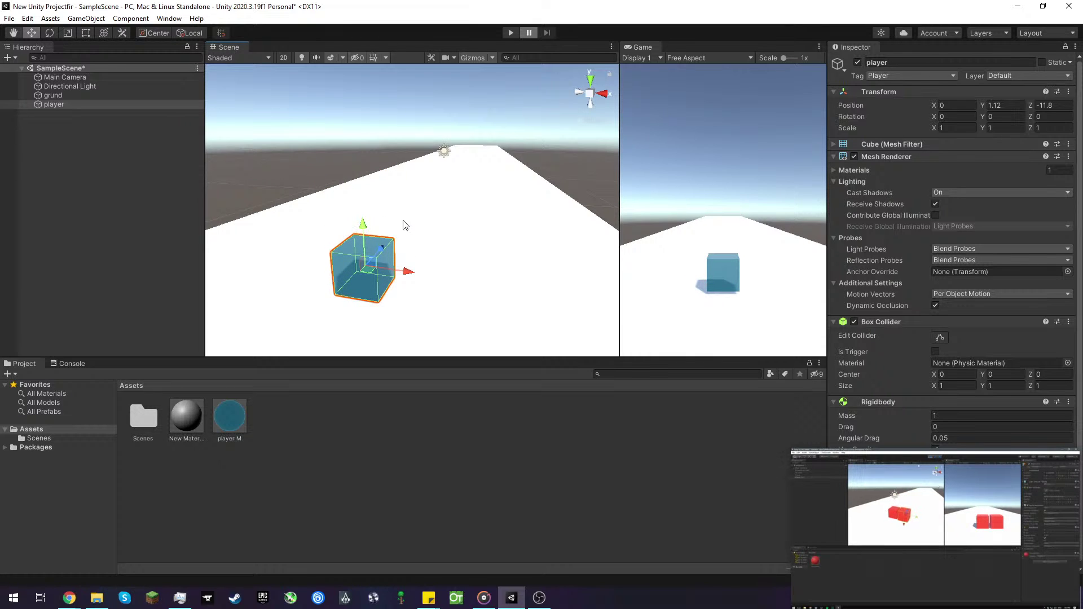
middle_drag(403, 222, 448, 209)
right_drag(448, 208, 475, 177)
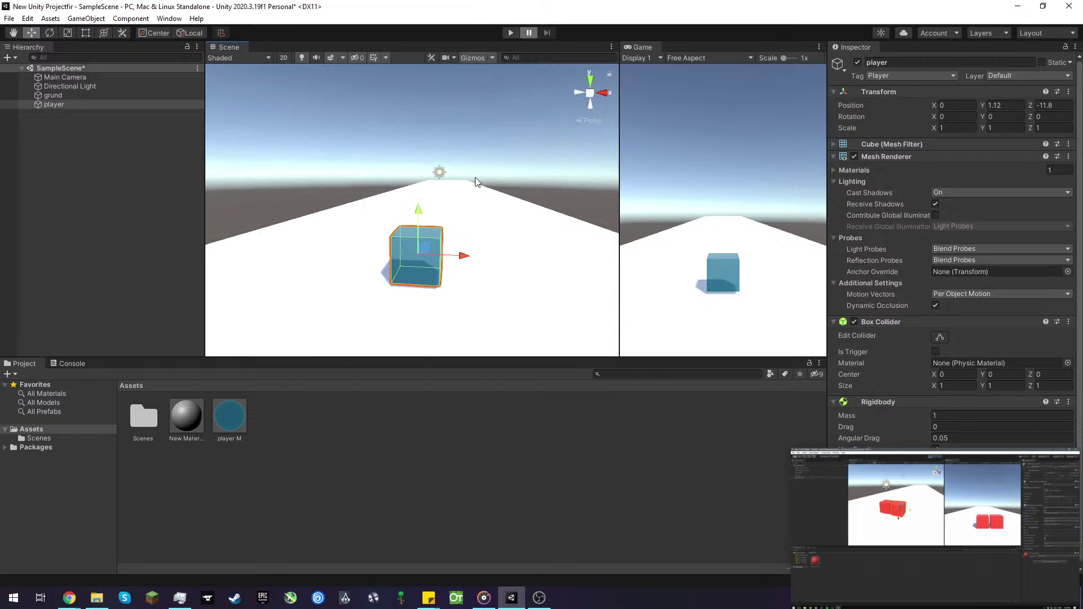
middle_drag(476, 178, 490, 150)
drag(459, 107, 458, 112)
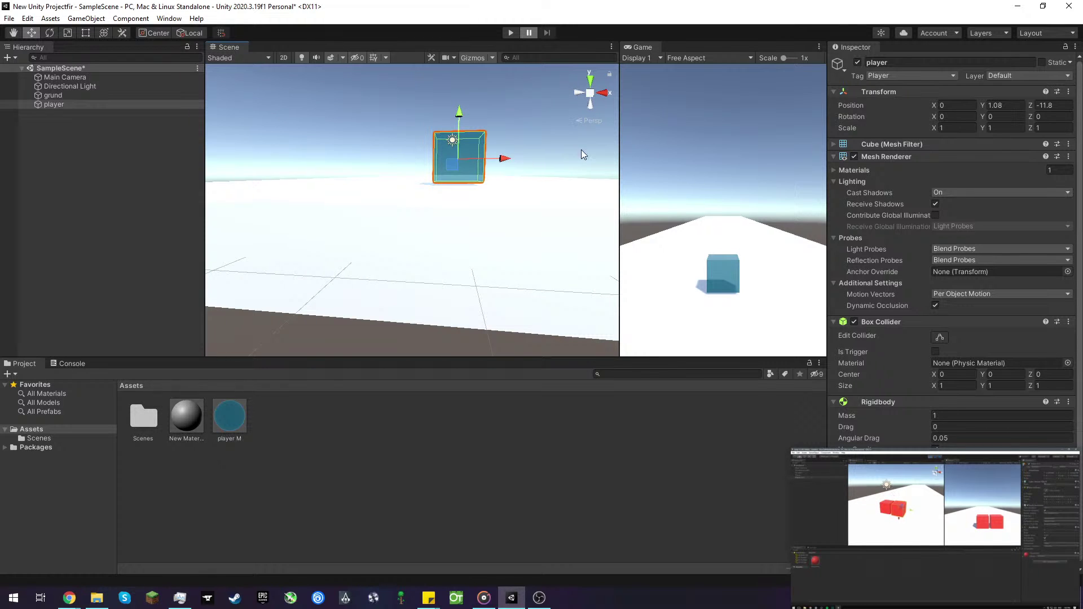
- Reselect the player cube and move the floating tutorial video so it no longer covers the cube's component settings
click(585, 130)
mouse_move(544, 144)
right_down()
mouse_move(524, 146)
mouse_move(538, 161)
right_up()
middle_drag(539, 162, 459, 208)
scroll(350, 220, down, 2)
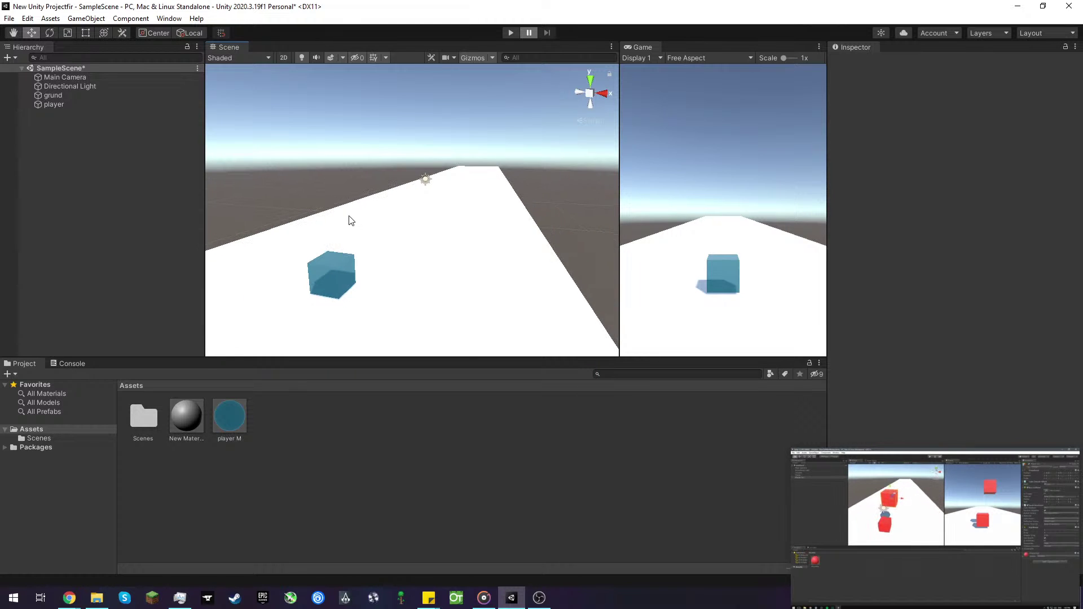
middle_drag(350, 219, 408, 200)
scroll(371, 202, down, 3)
scroll(424, 202, up, 5)
click(377, 221)
mouse_move(877, 487)
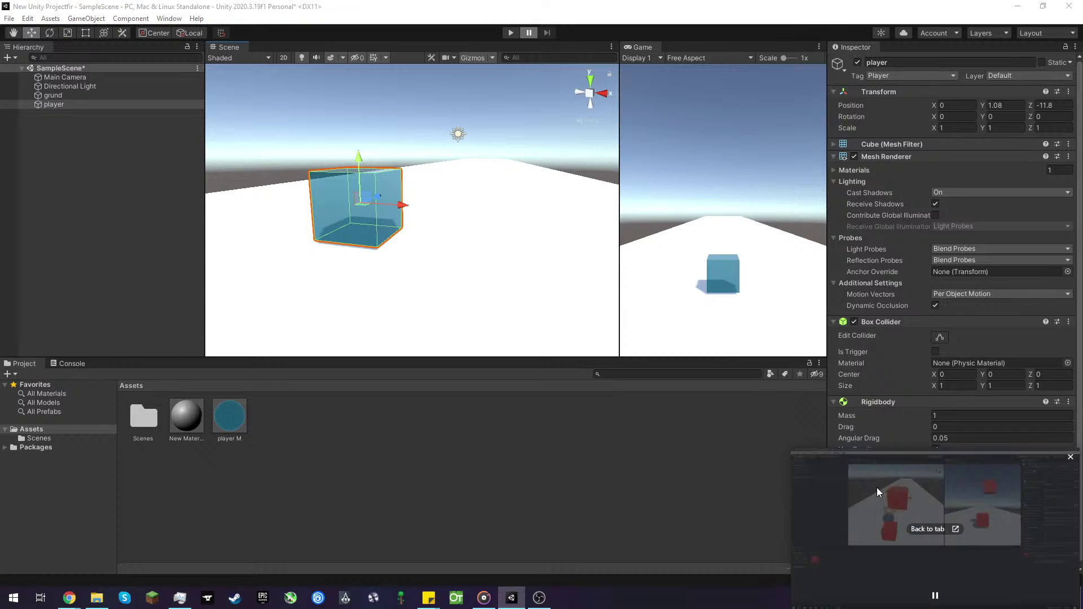
drag(877, 487, 612, 445)
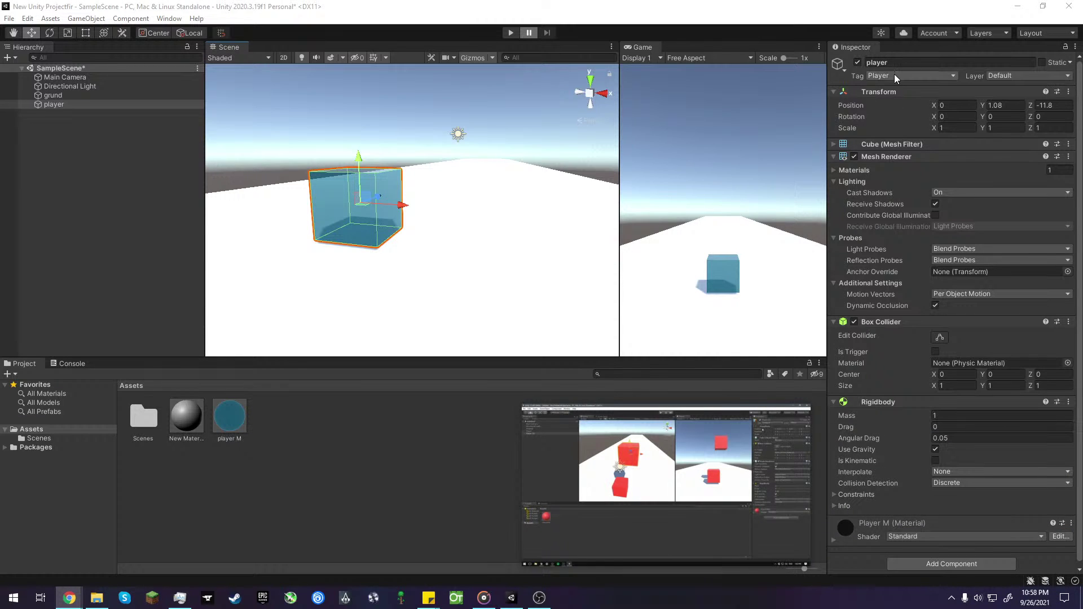
- Collapse the player's Transform, Mesh Renderer, Box Collider and Rigidbody components
click(836, 92)
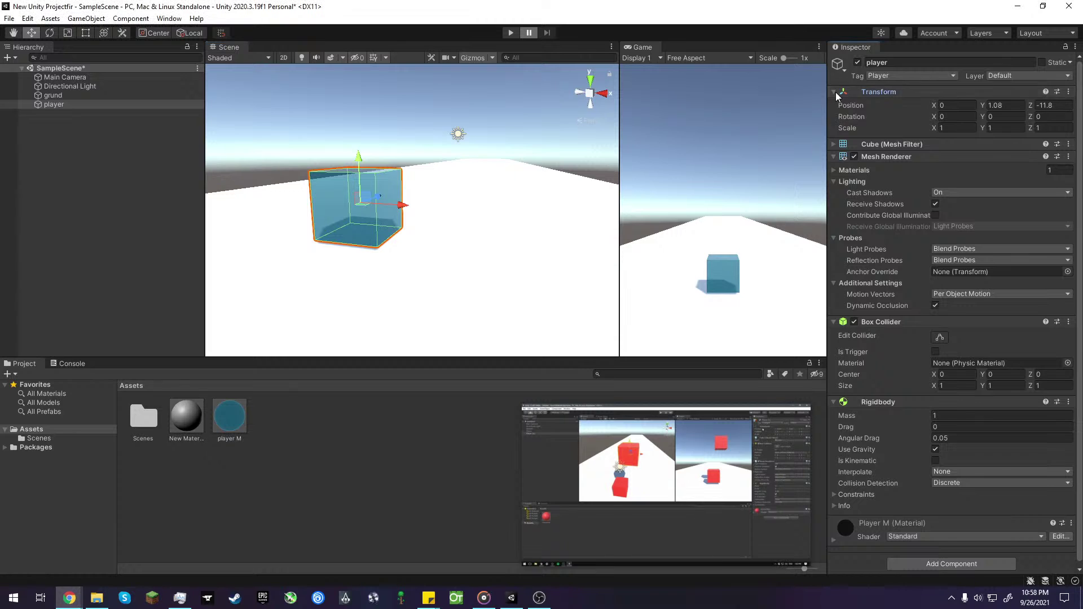
click(835, 93)
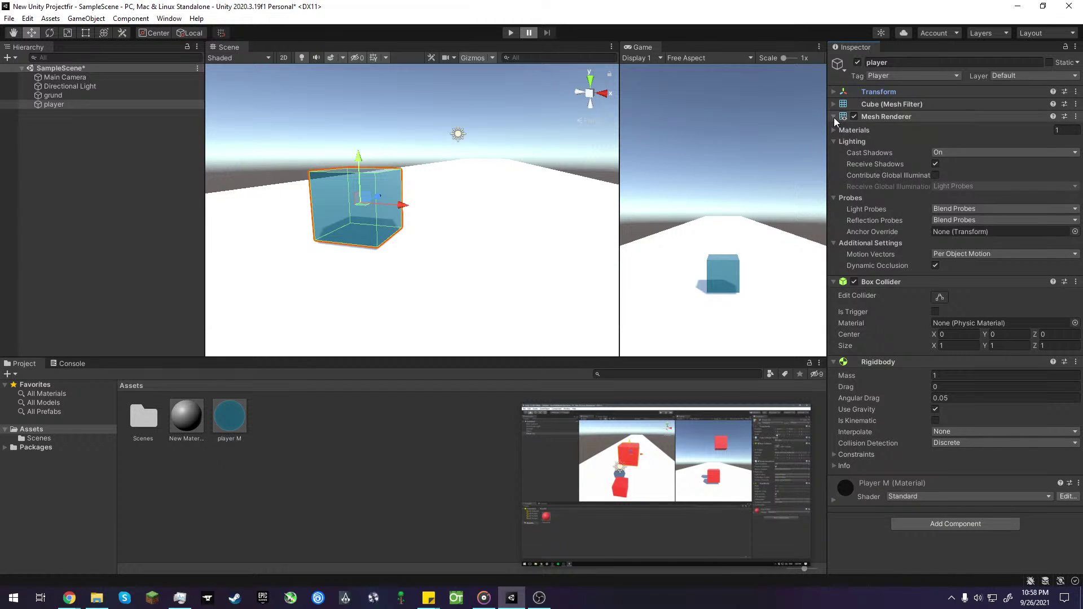
click(834, 117)
click(833, 129)
click(834, 141)
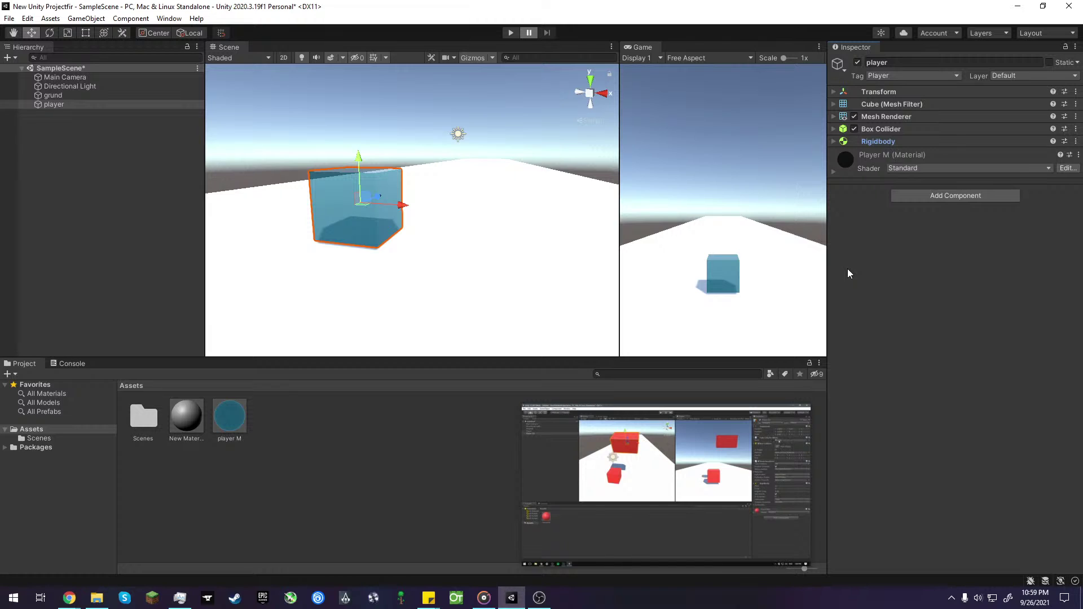
- Expand the player's Cube (Mesh Filter) component and look through the available meshes, leaving Cube assigned
click(833, 104)
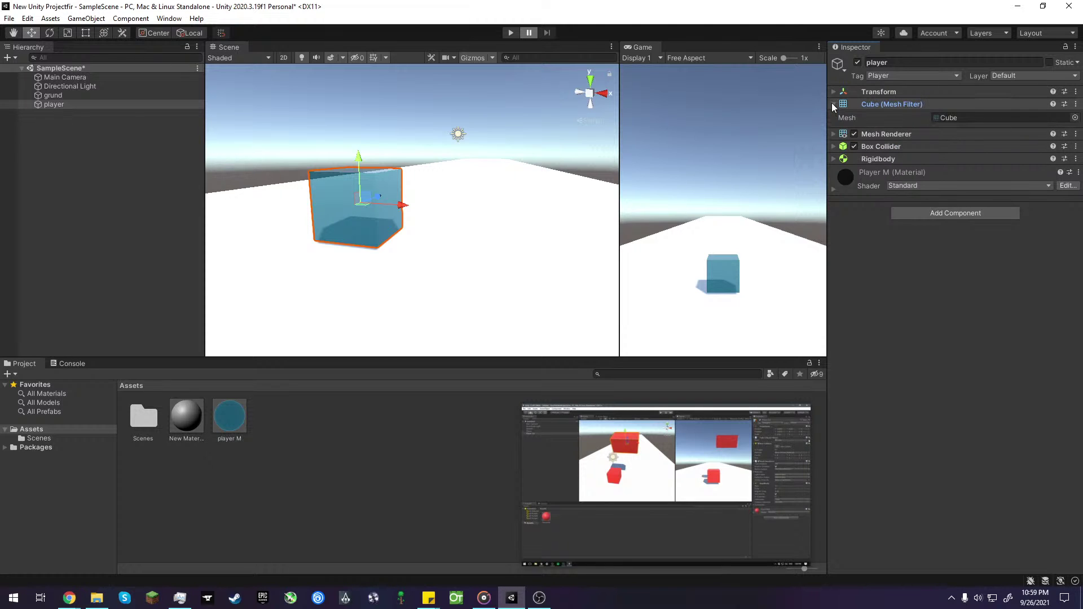
double_click(965, 117)
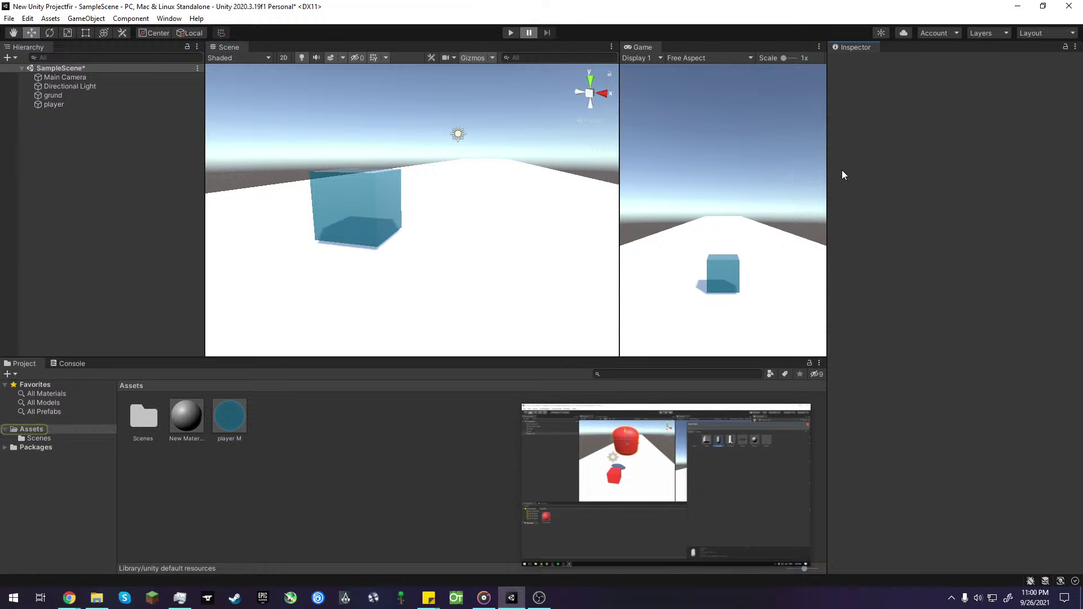
click(325, 202)
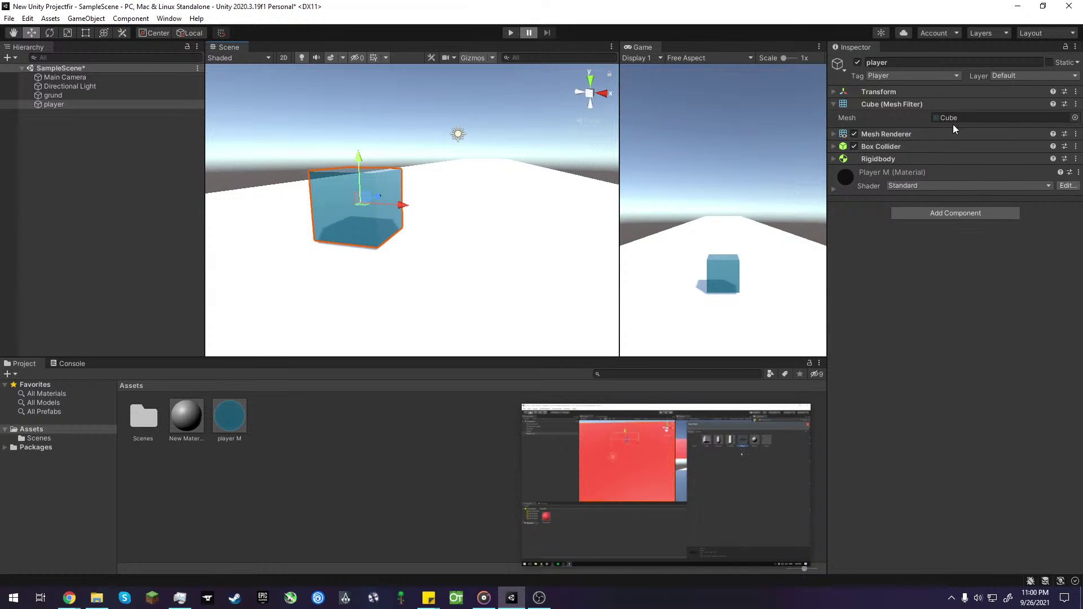
click(938, 119)
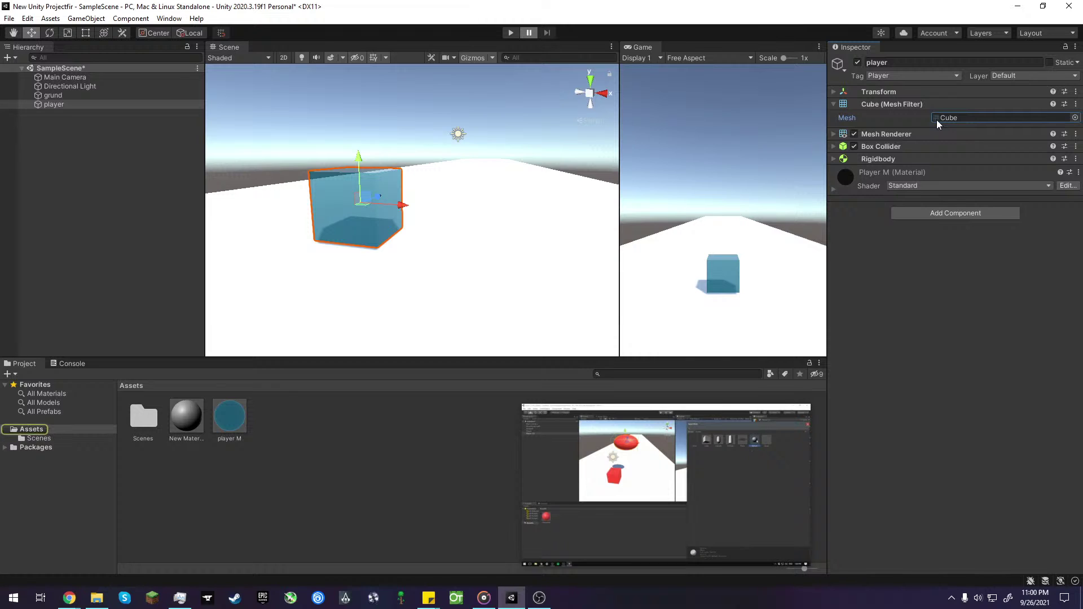
double_click(937, 120)
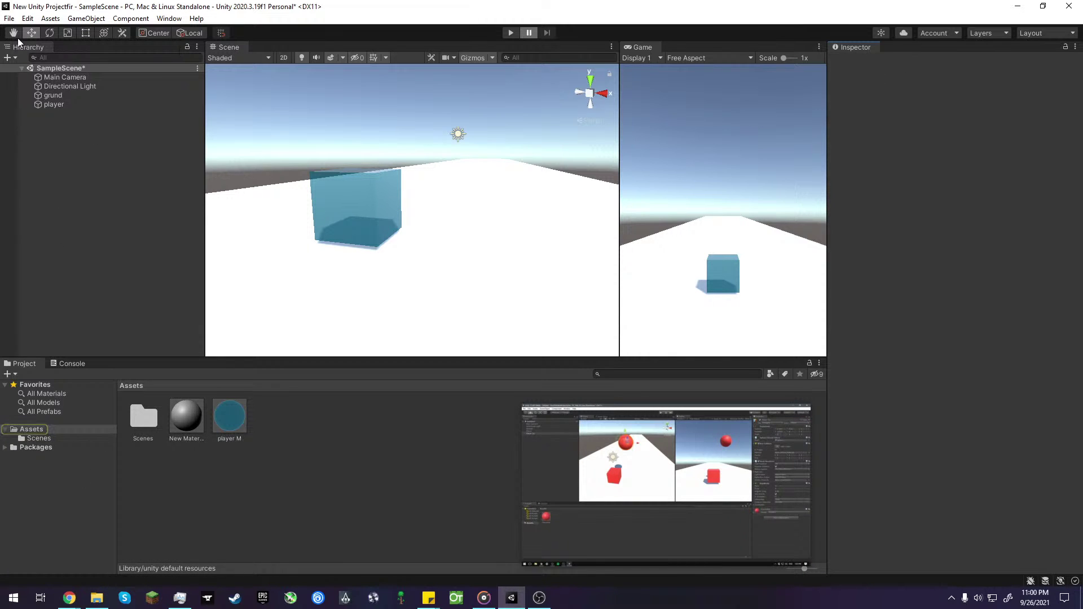
click(385, 219)
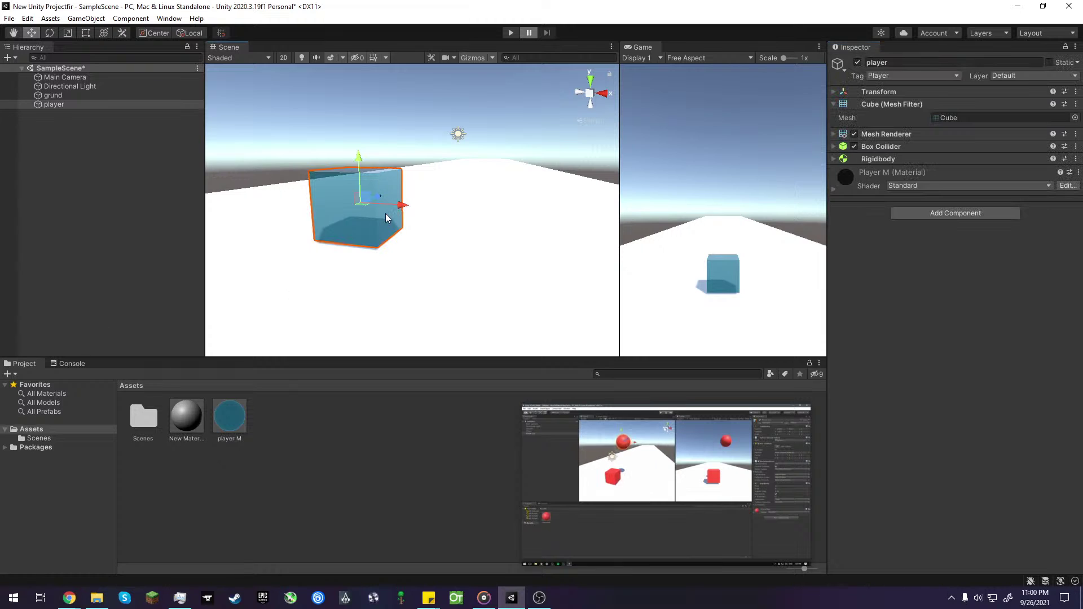
click(942, 119)
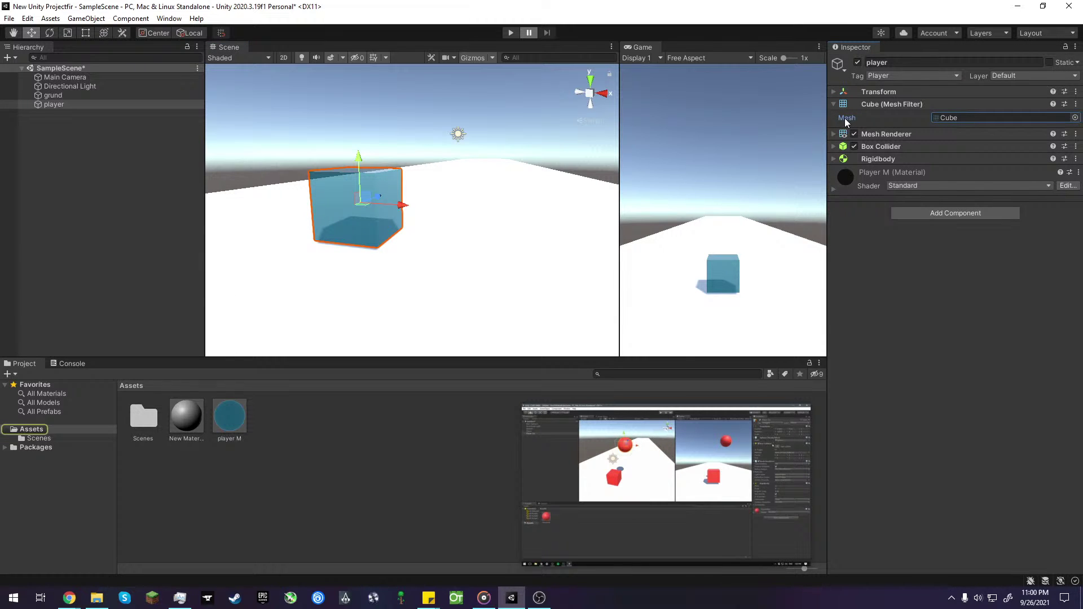
click(1075, 118)
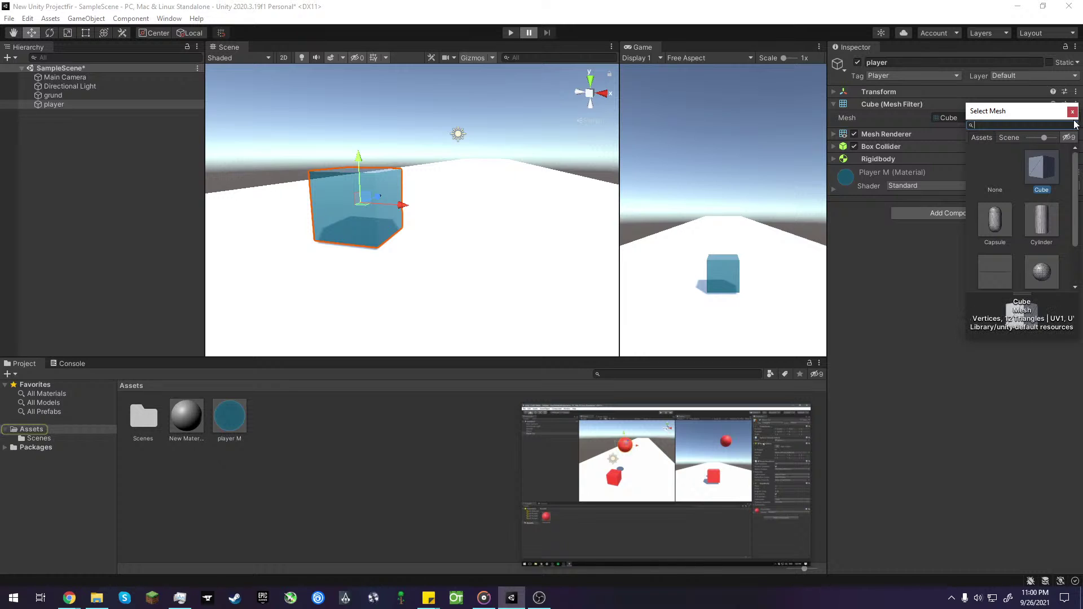
scroll(992, 272, down, 2)
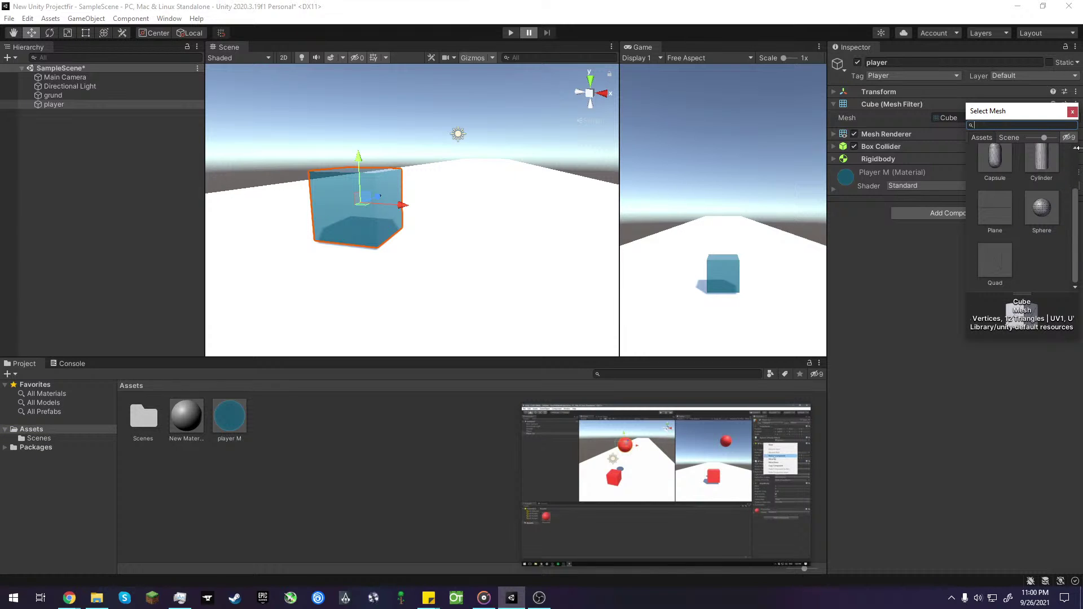
click(1073, 112)
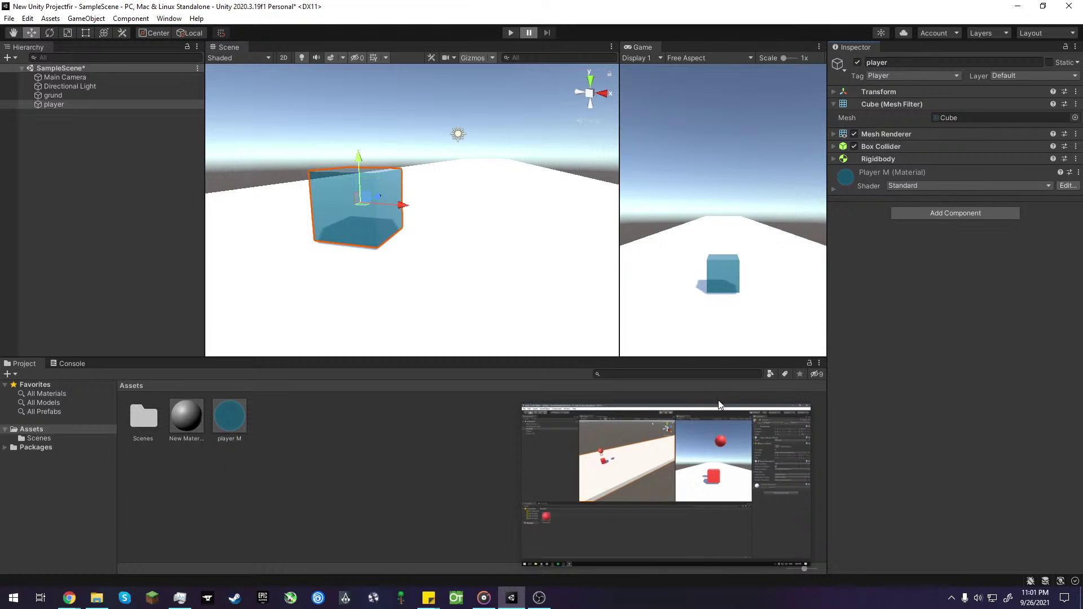
- Enlarge the floating tutorial video and shift it so the upper component settings remain uncovered
drag(719, 401, 718, 275)
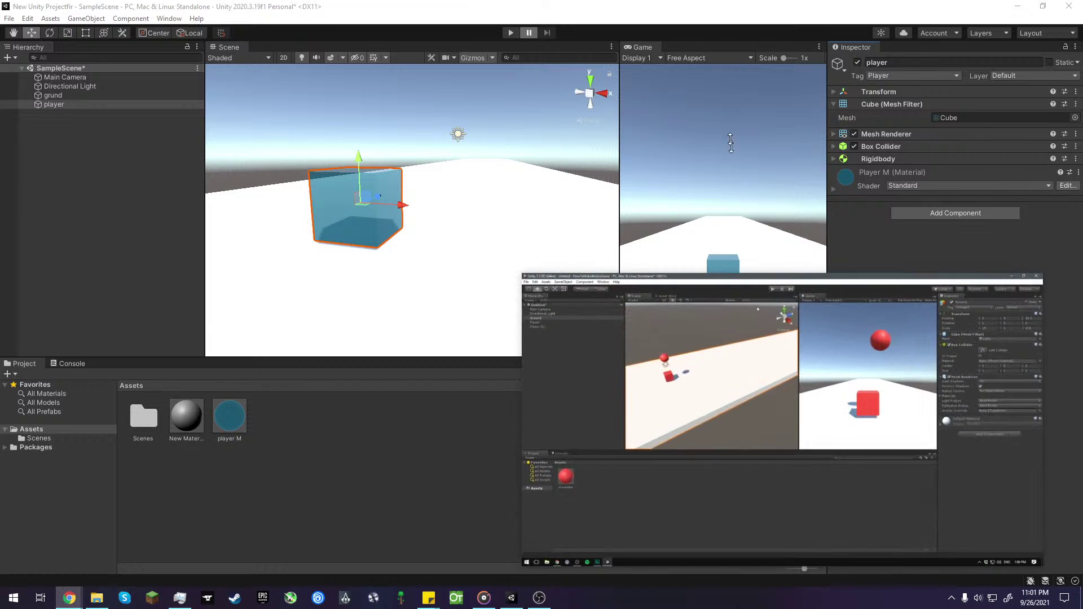
drag(797, 371, 746, 365)
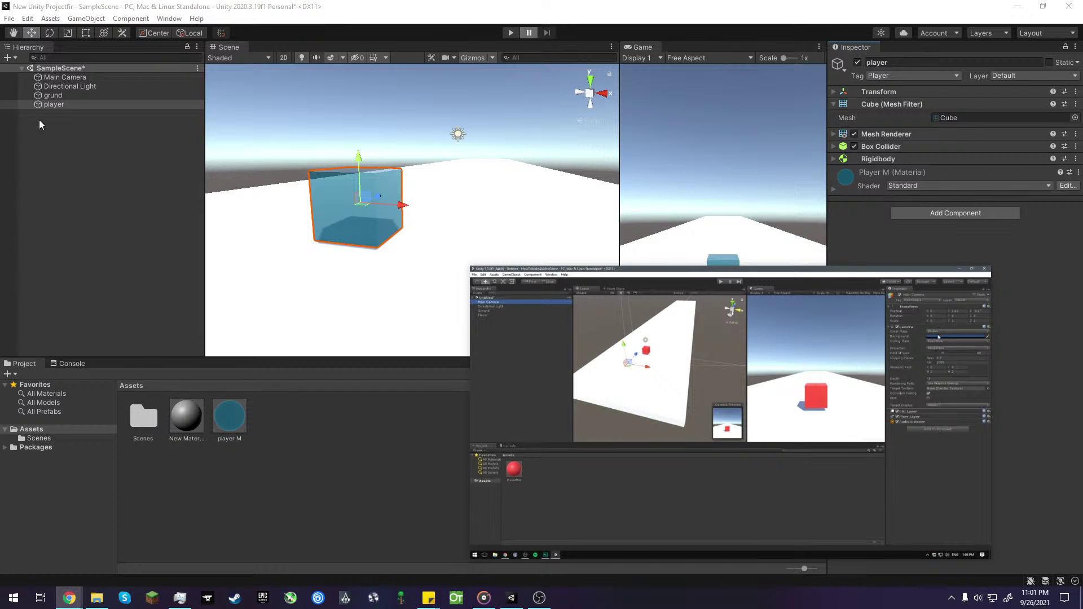
- Set the Main Camera's Clear Flags to Solid Color and sample a dark color from the screen for its background
click(52, 80)
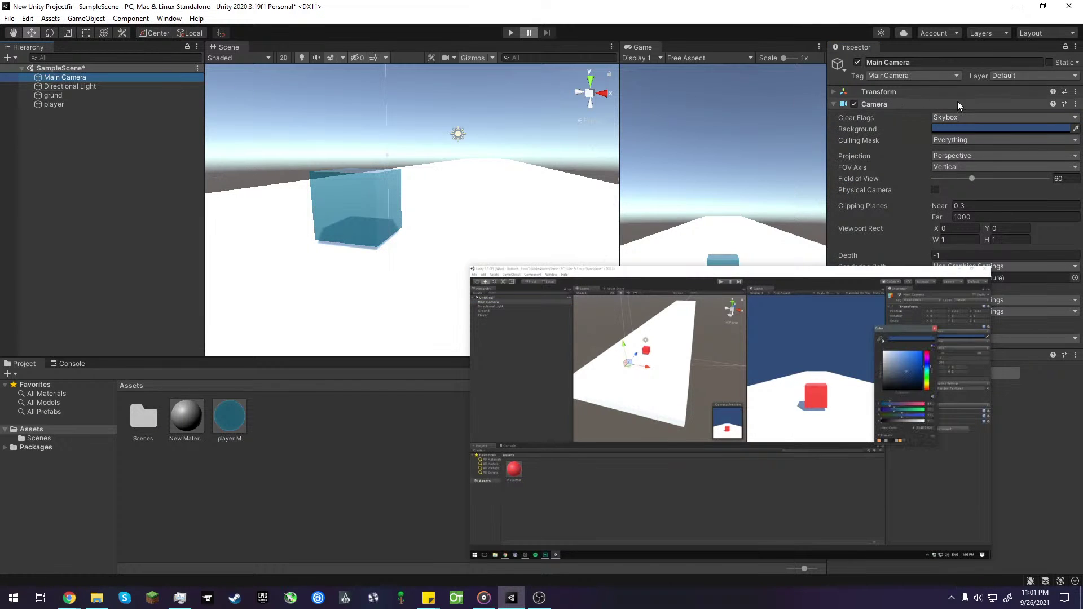
click(963, 117)
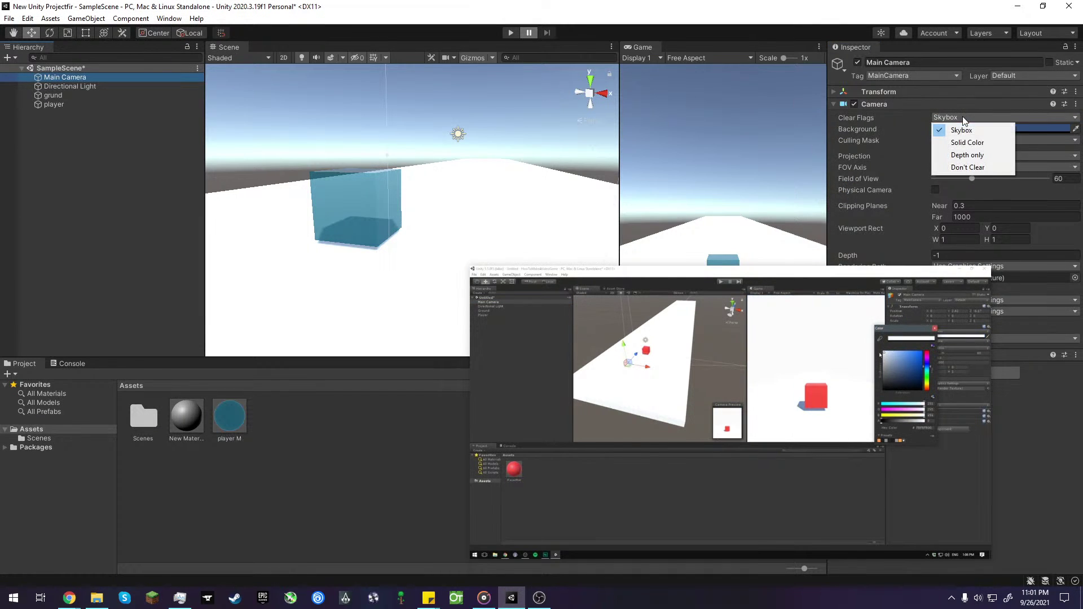
click(965, 148)
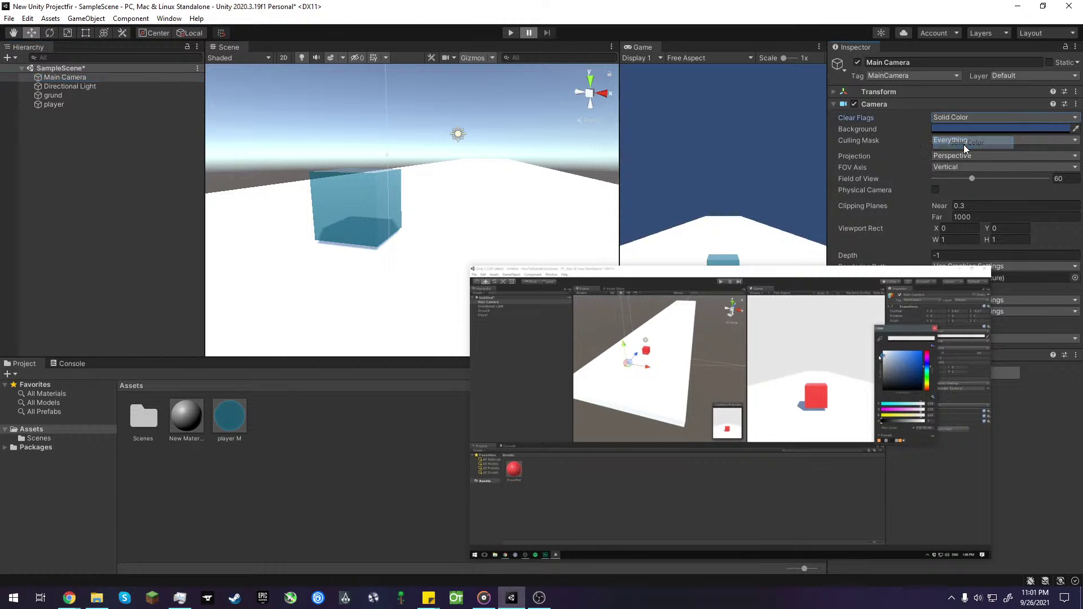
click(1074, 131)
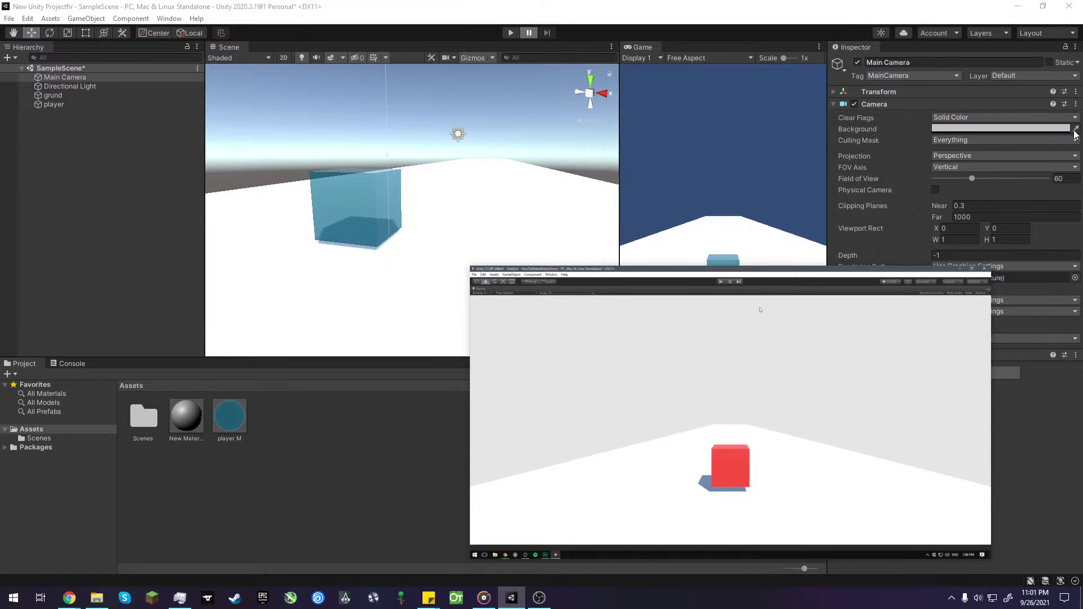
click(970, 136)
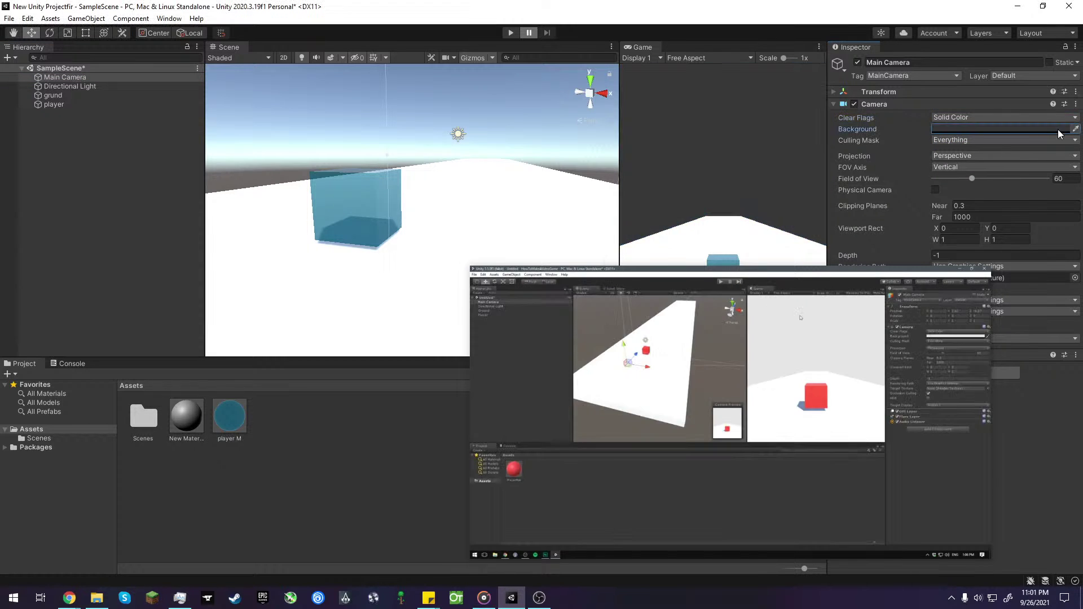
- Uncover the Main Camera's settings by moving the floating tutorial video, and set the background color's blue to 0 and alpha to 255
click(971, 129)
drag(889, 375, 693, 333)
click(961, 131)
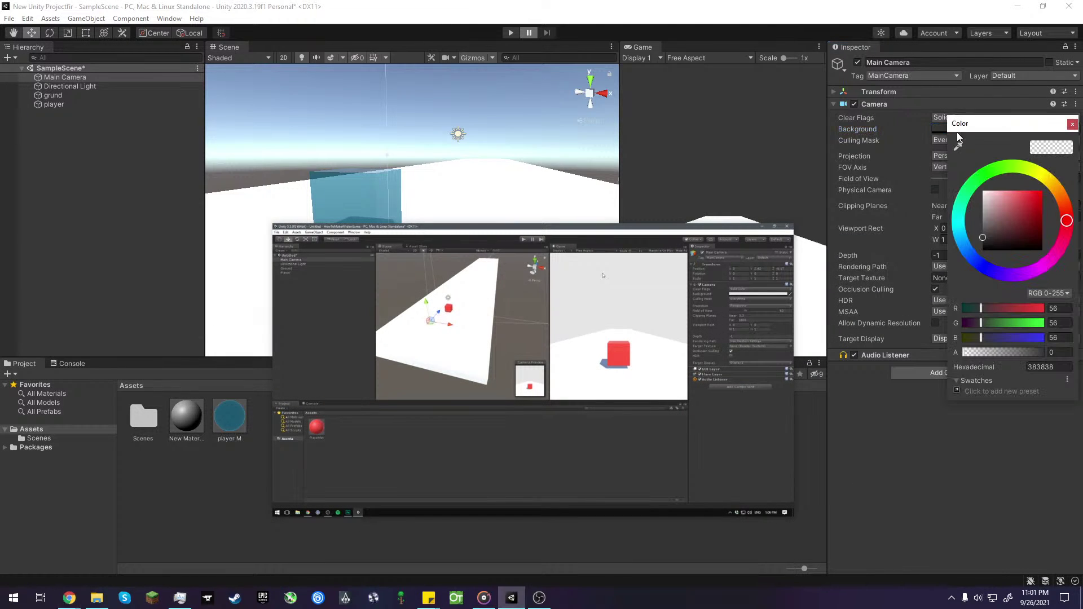
mouse_move(980, 337)
mouse_down()
mouse_move(966, 338)
mouse_move(976, 339)
mouse_up()
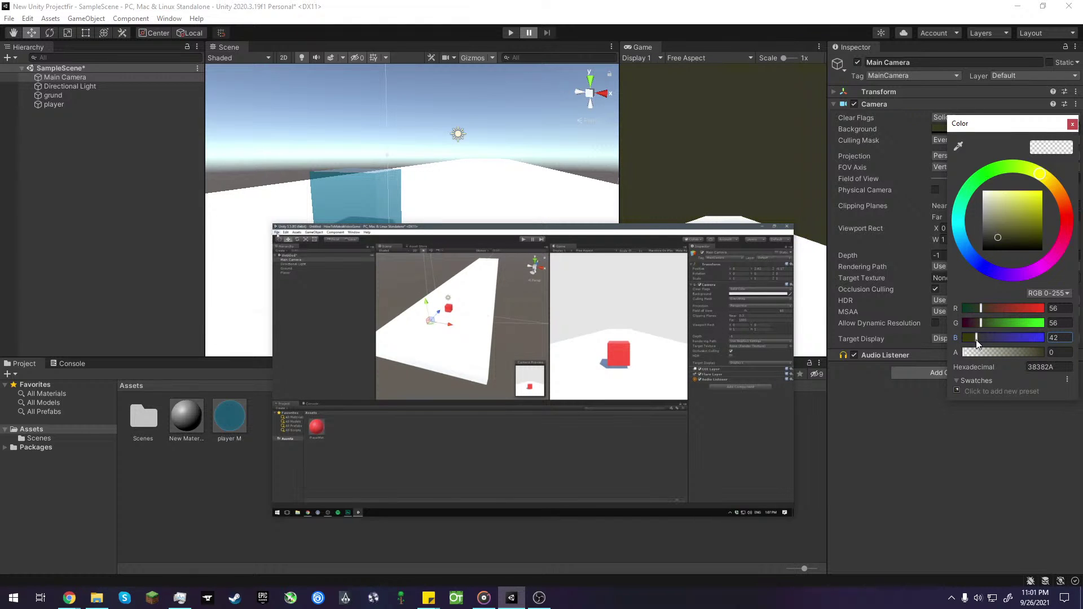
click(1053, 337)
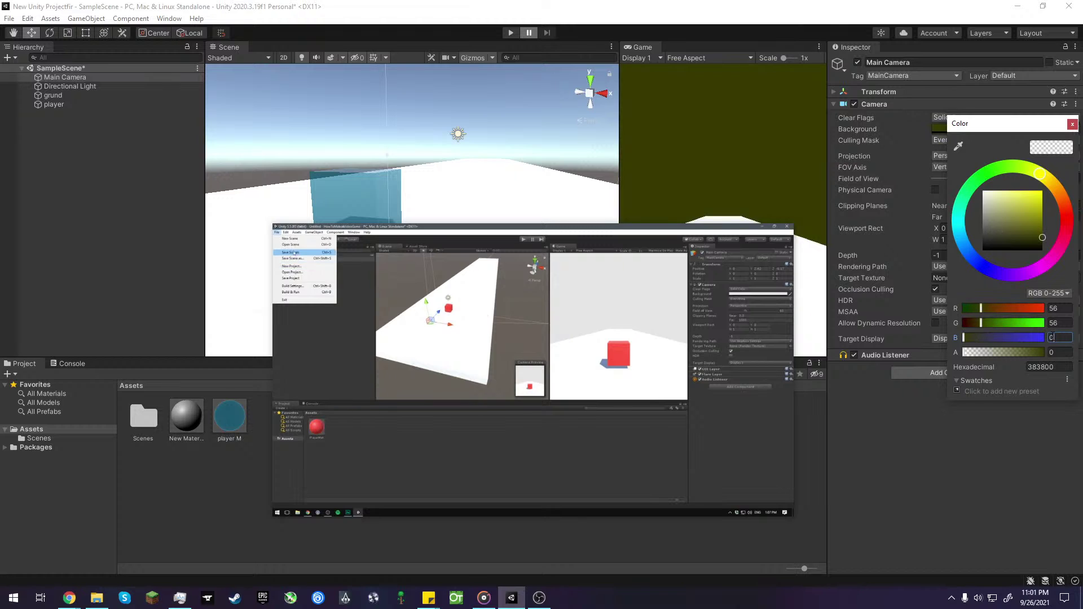
text(0)
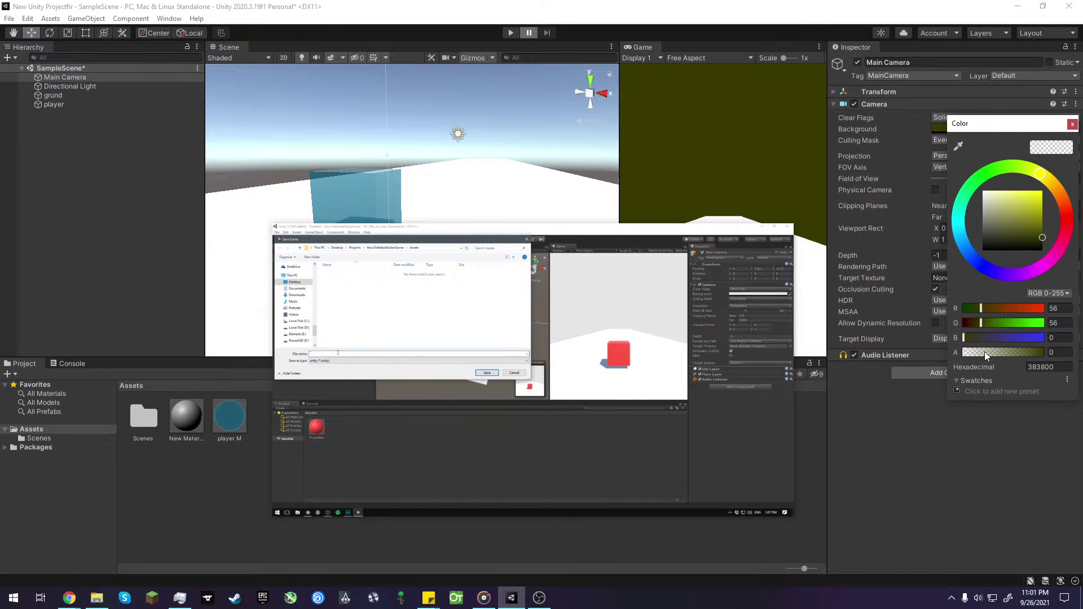
drag(985, 352, 1058, 353)
- Change the camera's background color to mint green (61FFBD) and move the floating tutorial video off the Game view
mouse_move(1018, 237)
mouse_down()
mouse_move(963, 263)
mouse_move(929, 199)
mouse_move(963, 192)
mouse_move(1019, 137)
mouse_move(953, 221)
mouse_move(942, 282)
mouse_move(957, 296)
mouse_move(1031, 295)
mouse_move(987, 288)
mouse_up()
click(1025, 170)
drag(936, 260, 922, 178)
drag(565, 305, 297, 266)
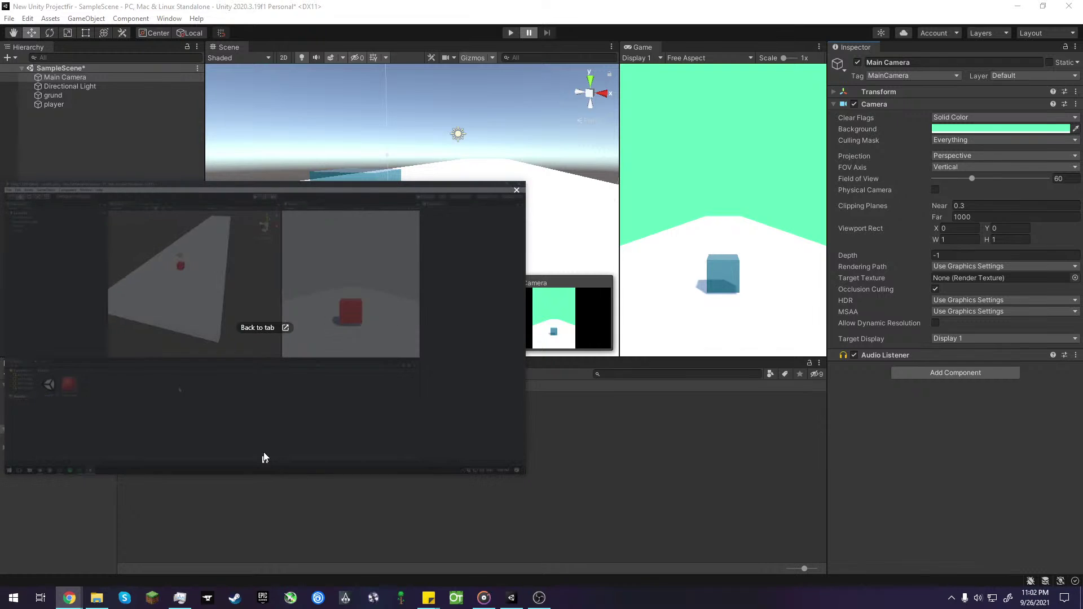
- Change the Main Camera's background color to a muted light blue (A4CBE0) and finish the color edit
click(980, 128)
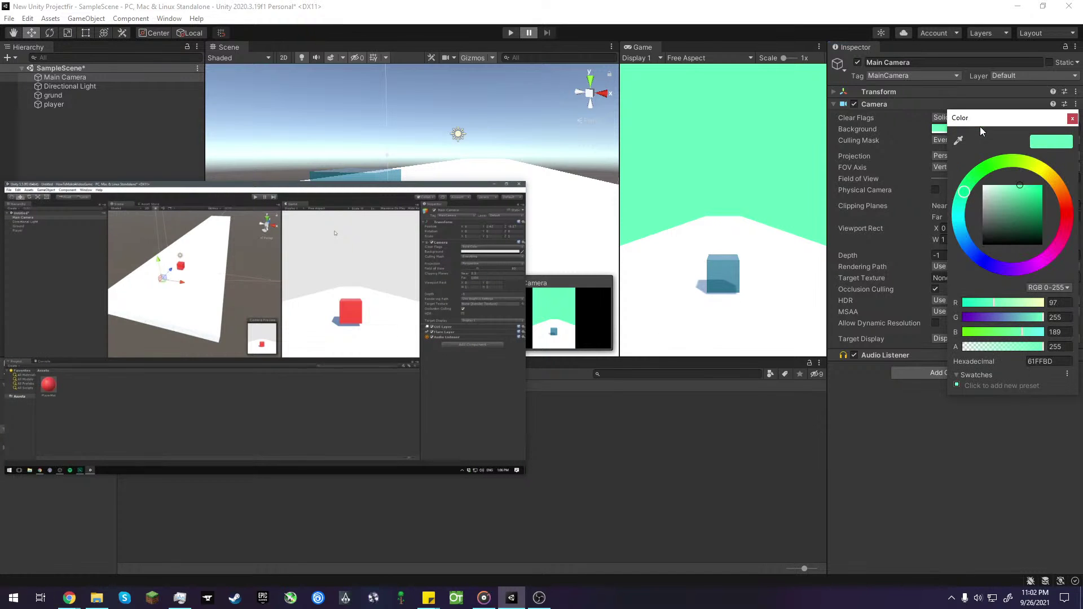
mouse_move(965, 193)
mouse_down()
mouse_move(966, 183)
mouse_move(927, 213)
mouse_move(918, 256)
mouse_up()
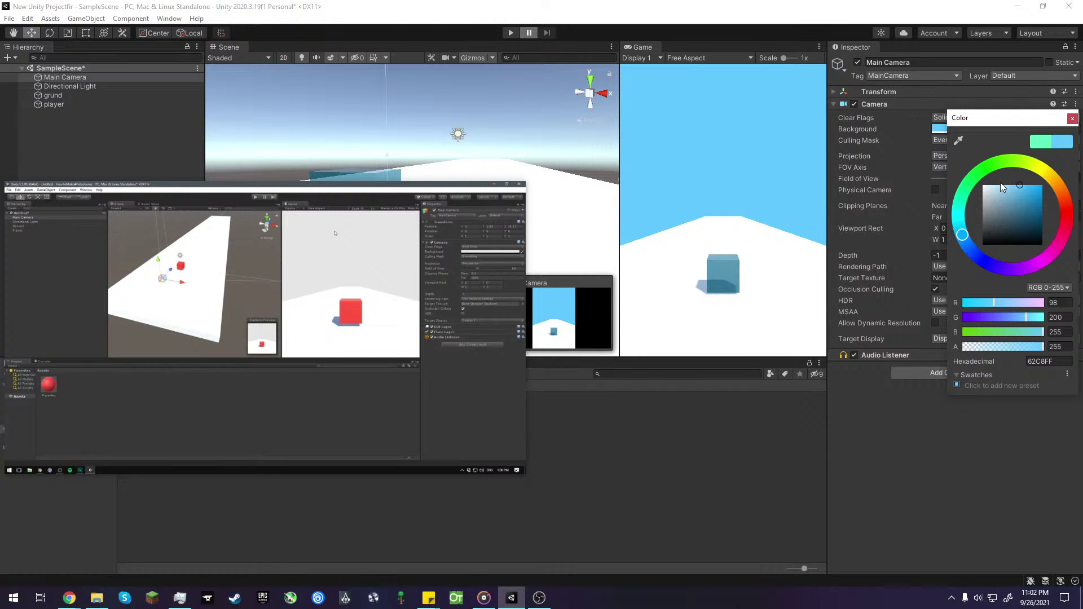
mouse_move(1010, 188)
mouse_down()
mouse_move(991, 208)
mouse_move(1000, 193)
mouse_up()
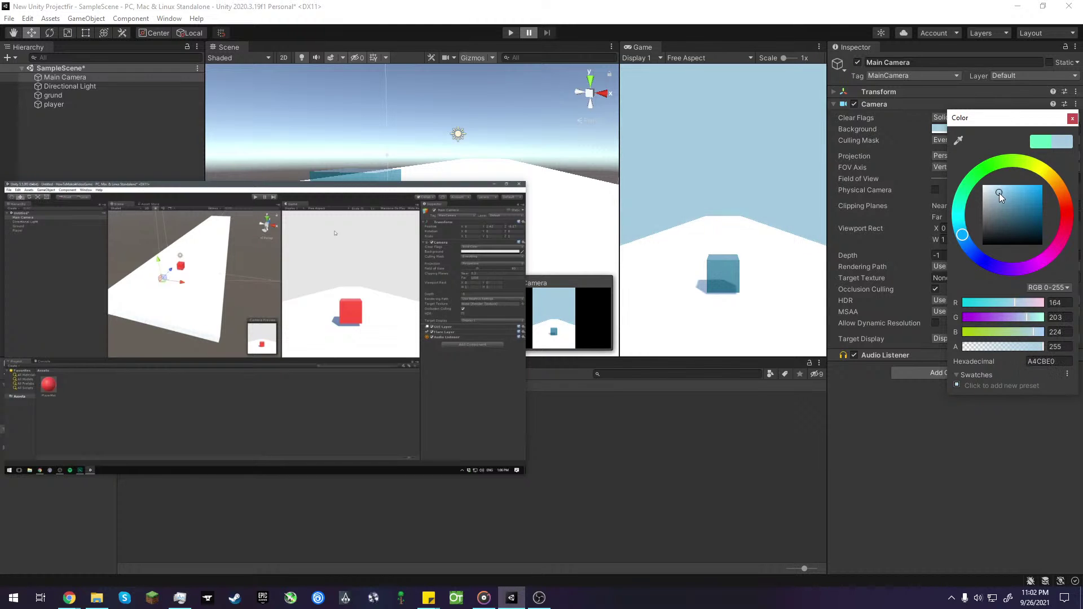
click(770, 463)
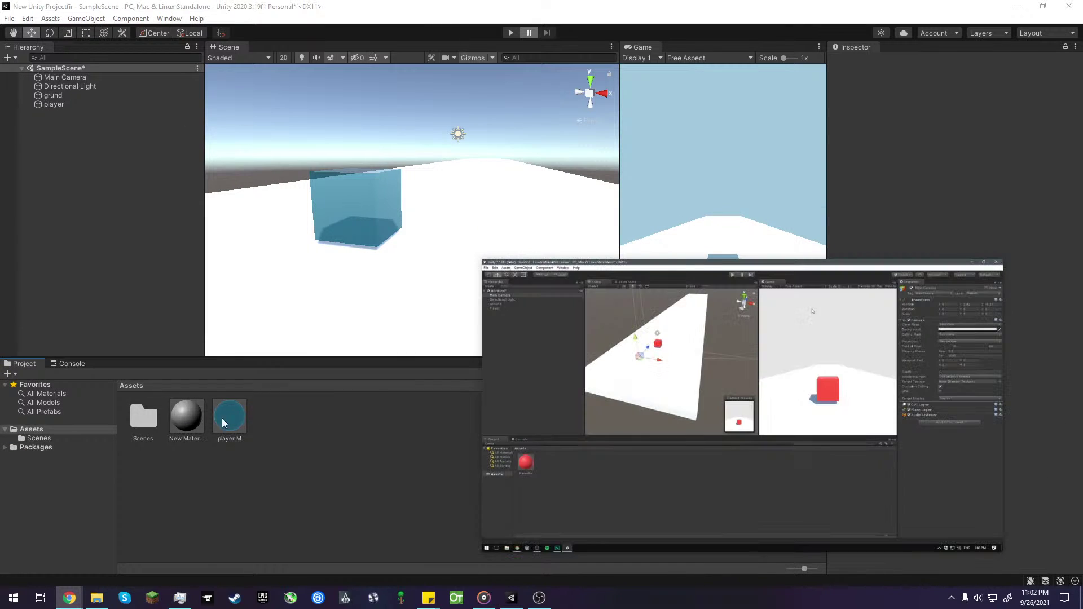
- Shrink the floating tutorial video and park it over the empty area of the Hierarchy
drag(713, 348, 298, 170)
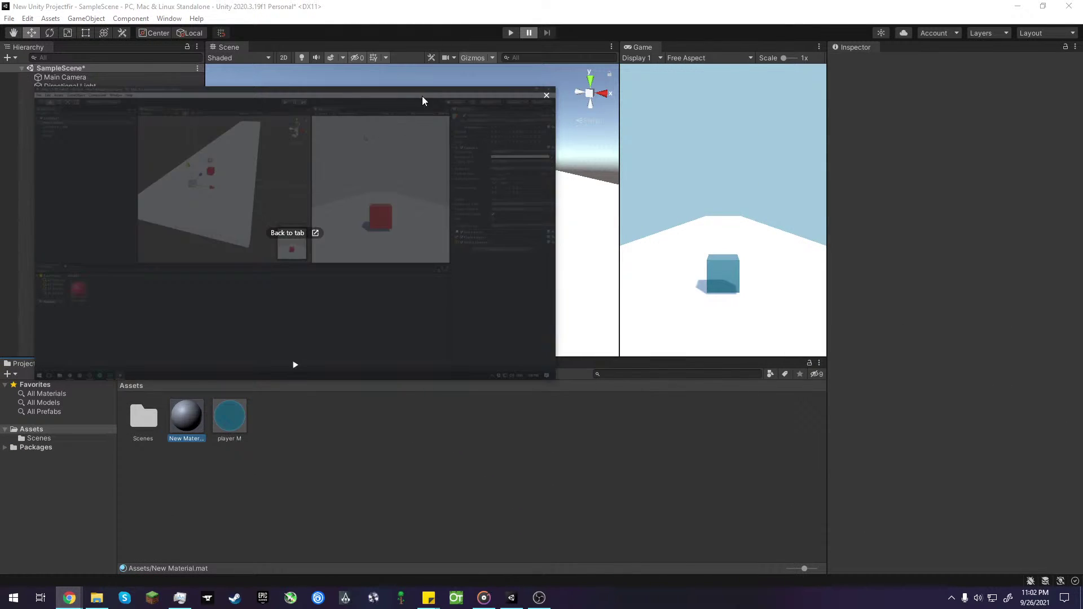
drag(424, 88, 284, 427)
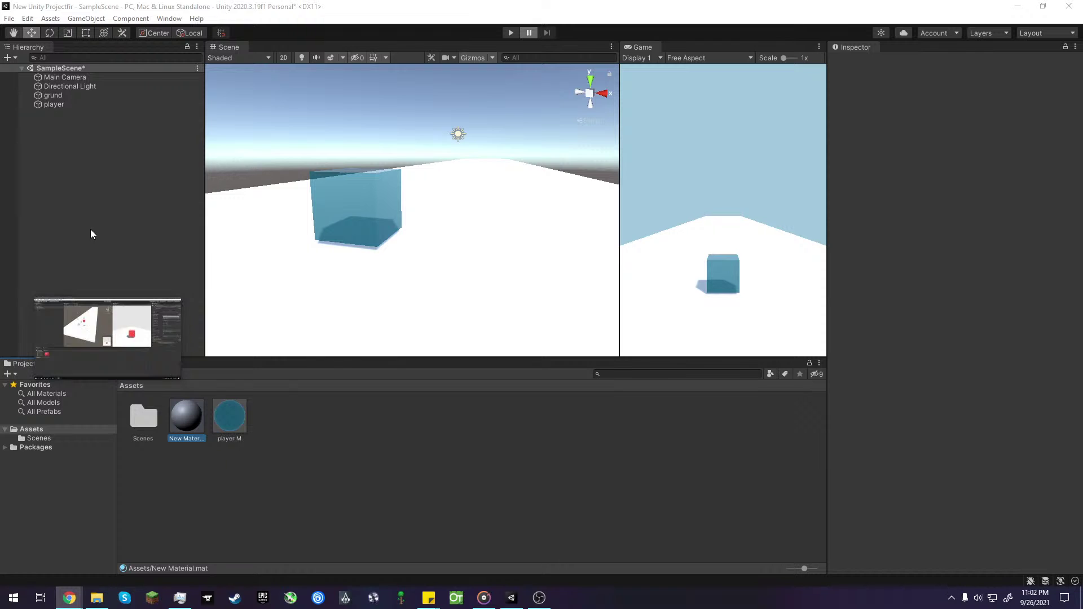
drag(137, 307, 113, 238)
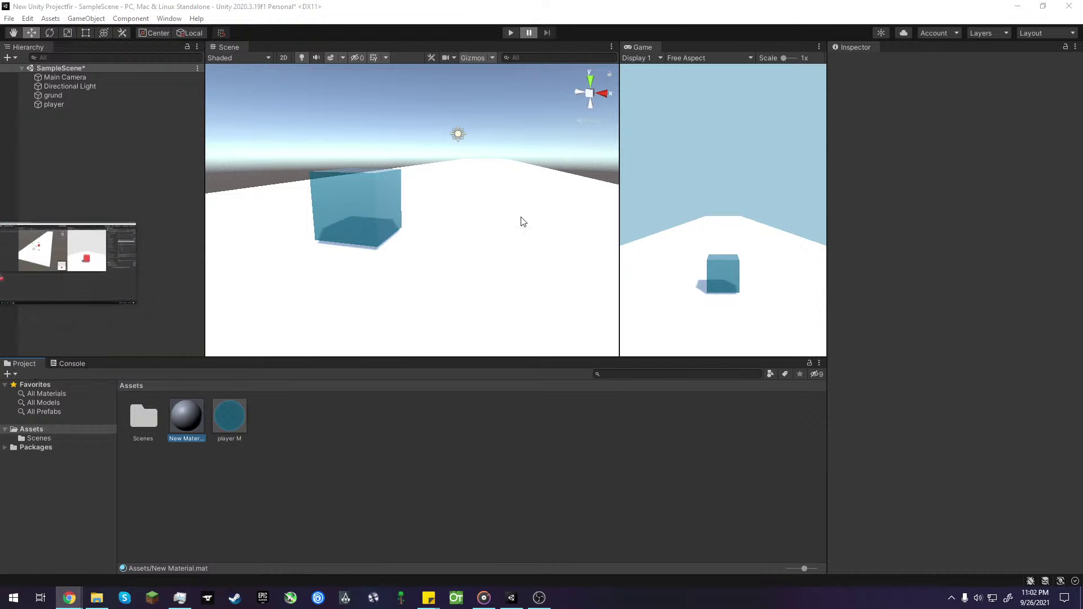
- Keep New Material's rendering mode Opaque, set its Albedo to red (FF0000) and apply the material to the ground
click(191, 426)
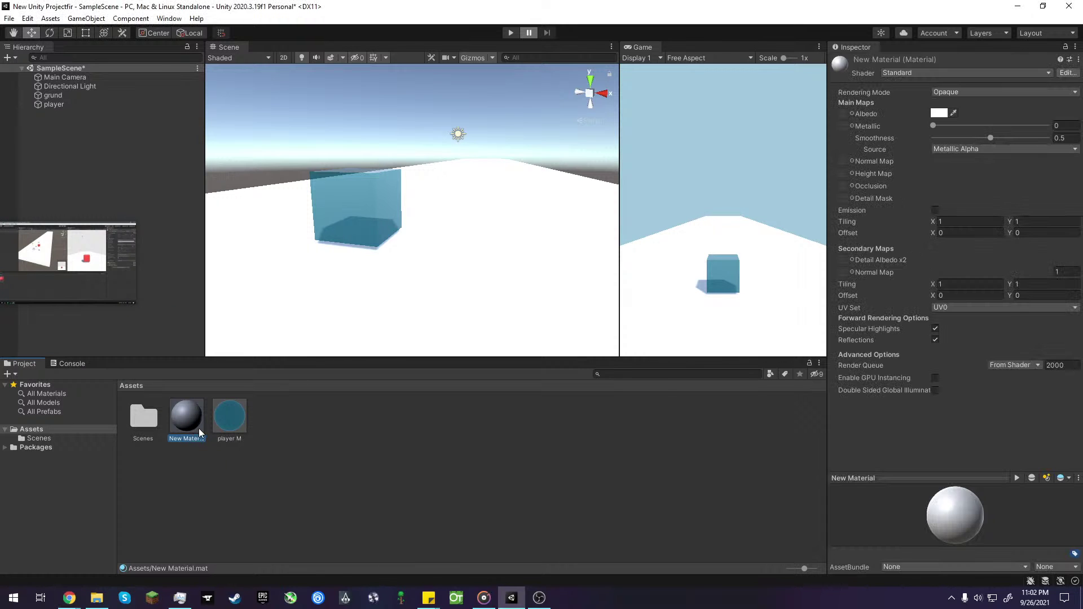
click(971, 92)
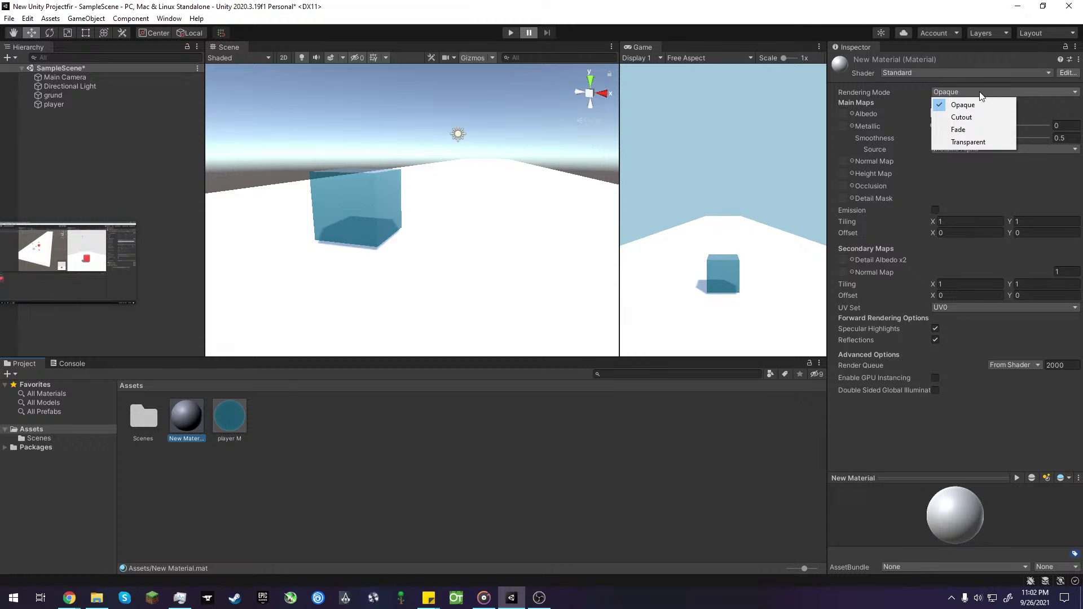
click(1026, 114)
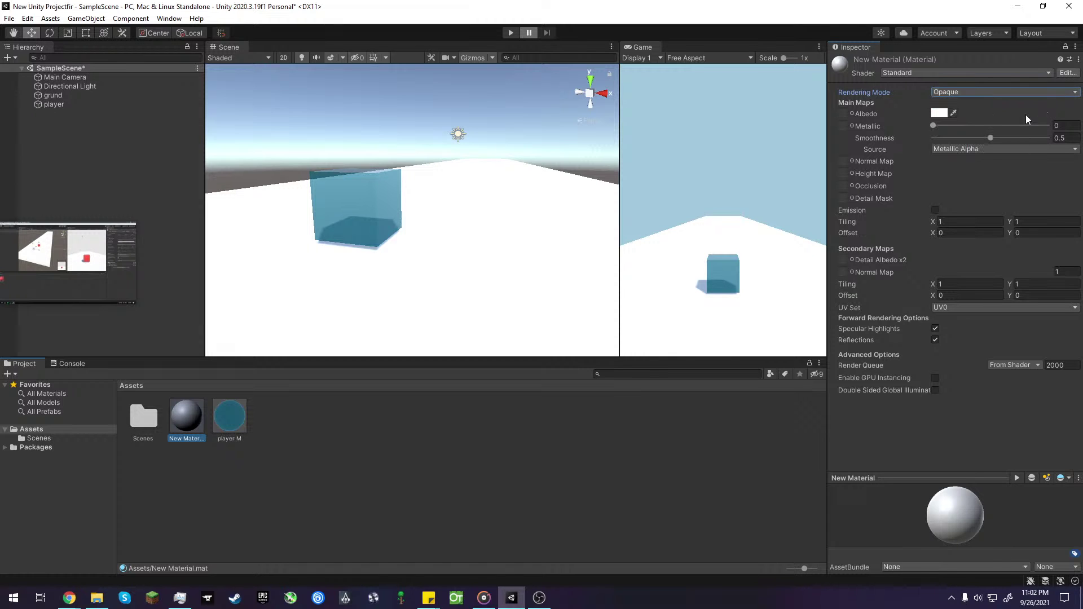
click(940, 113)
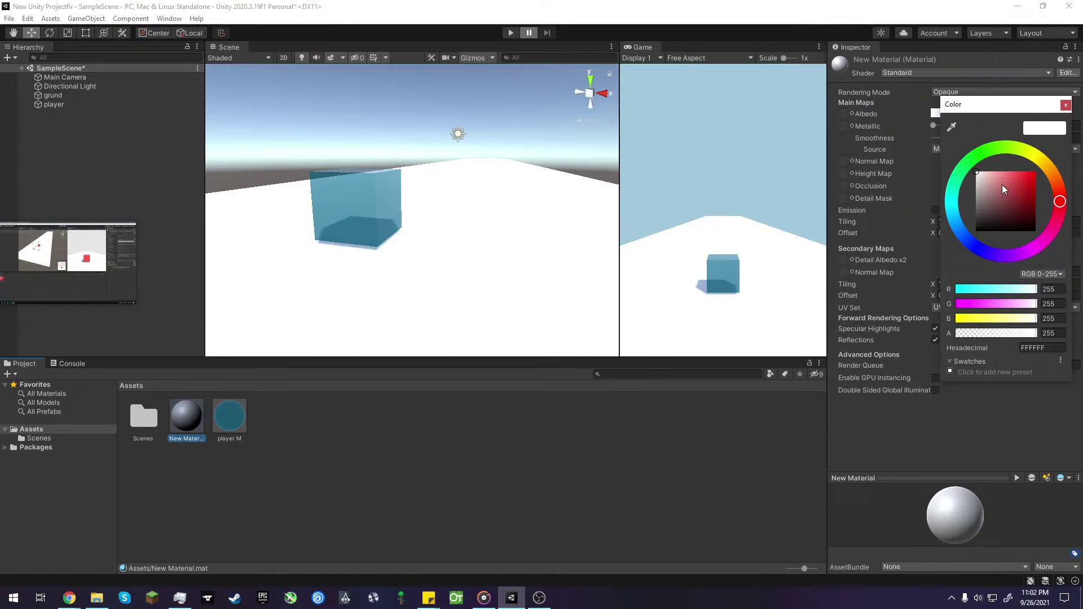
mouse_move(986, 187)
mouse_down()
mouse_move(983, 217)
mouse_move(996, 222)
mouse_move(1028, 209)
mouse_move(1035, 178)
mouse_move(1064, 206)
mouse_move(1072, 151)
mouse_up()
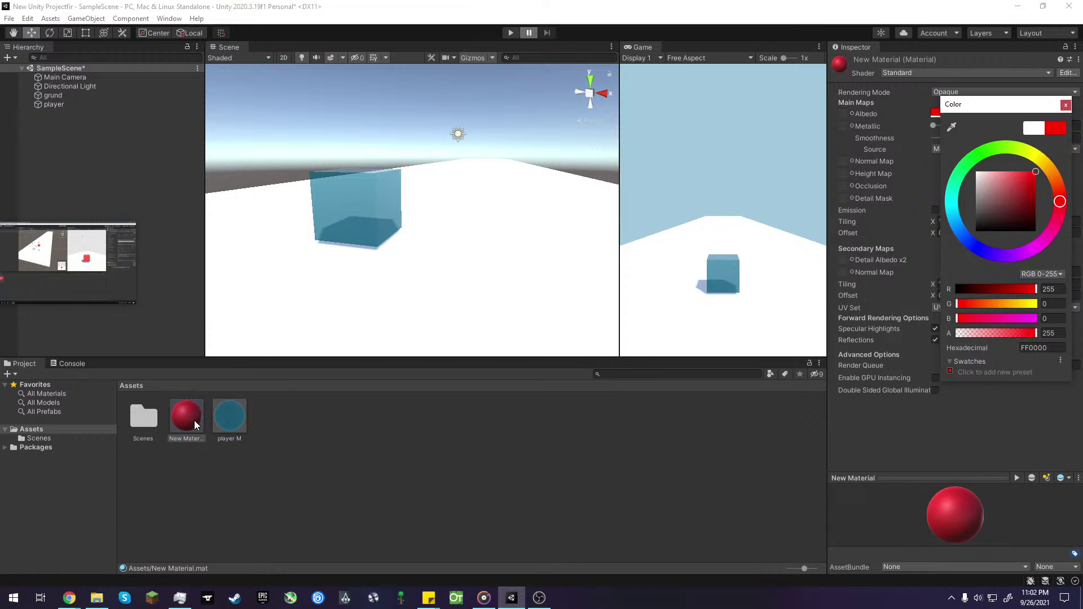
drag(194, 421, 529, 271)
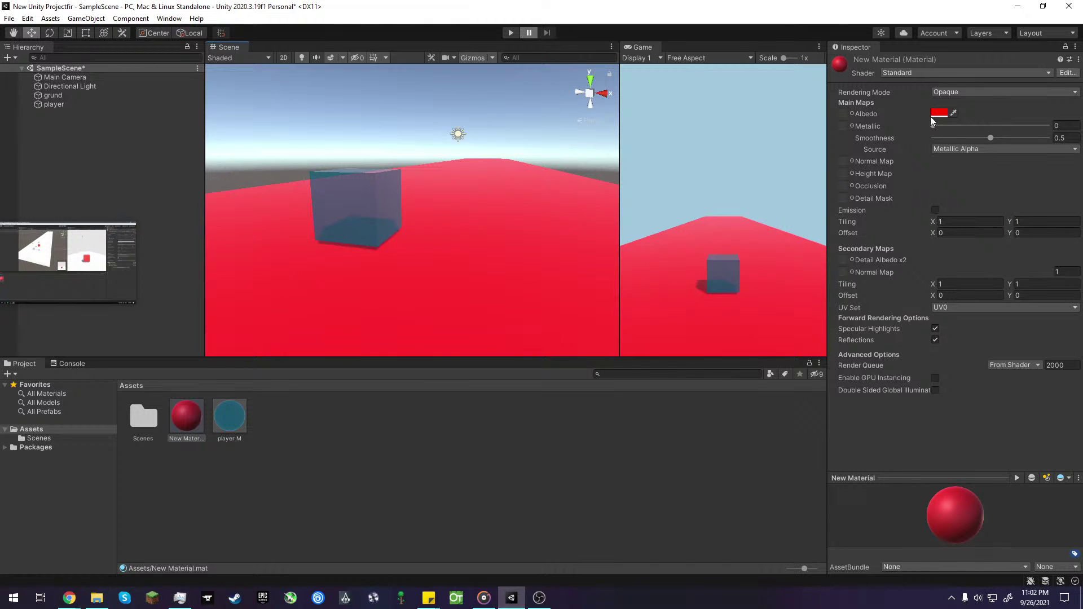
- Set New Material's Metallic to about 0.84 and its Smoothness to about 0.415
drag(944, 125, 1060, 130)
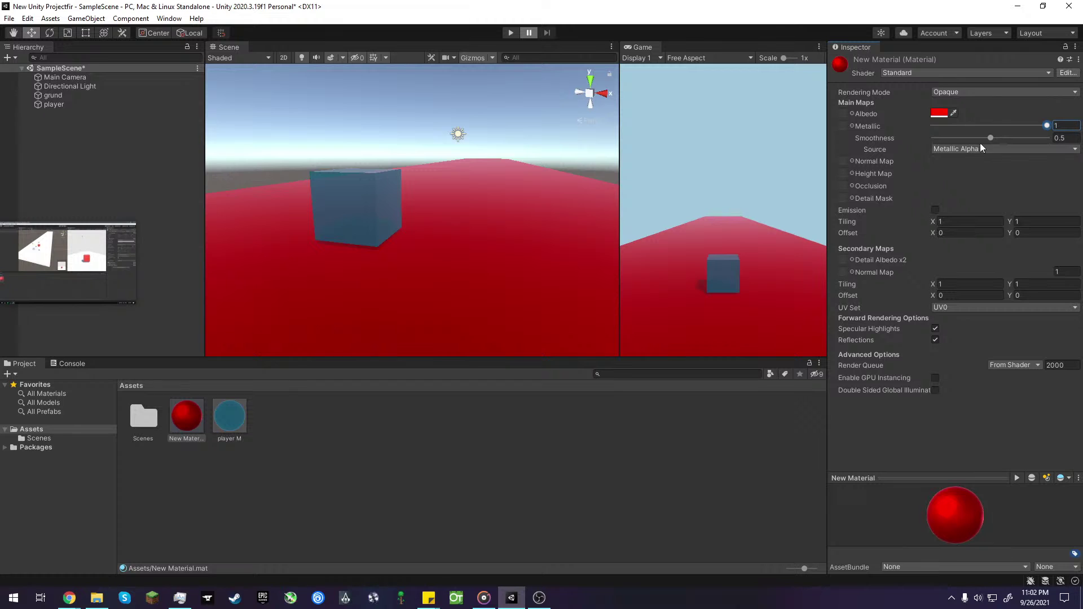
drag(991, 138, 983, 173)
mouse_move(1045, 123)
mouse_down()
mouse_move(990, 126)
mouse_move(1027, 133)
mouse_up()
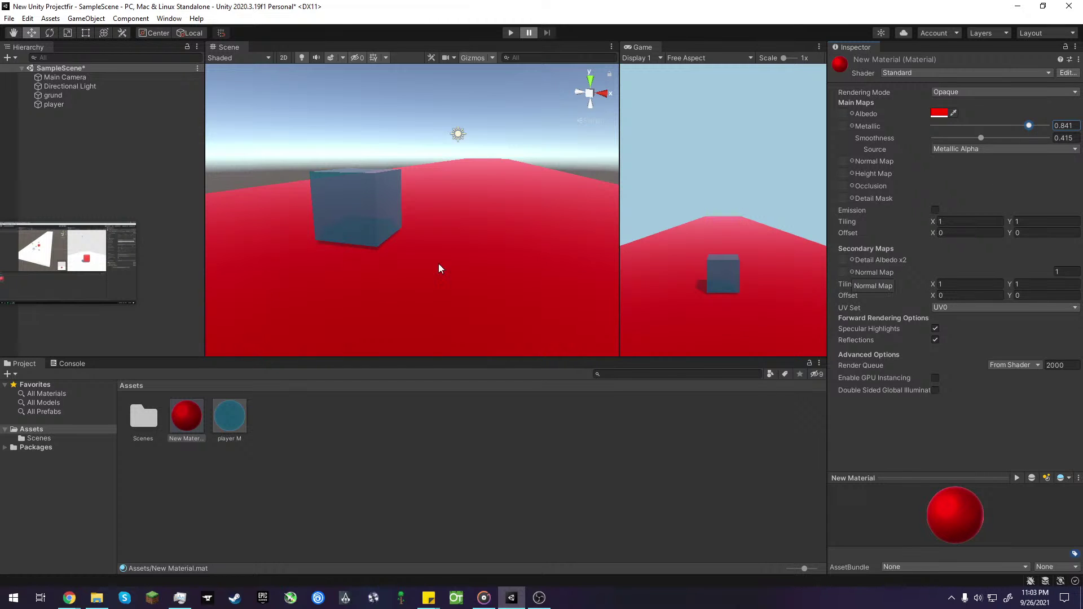
- Try the Area and Spot types on the Directional Light and return it to Directional
click(458, 134)
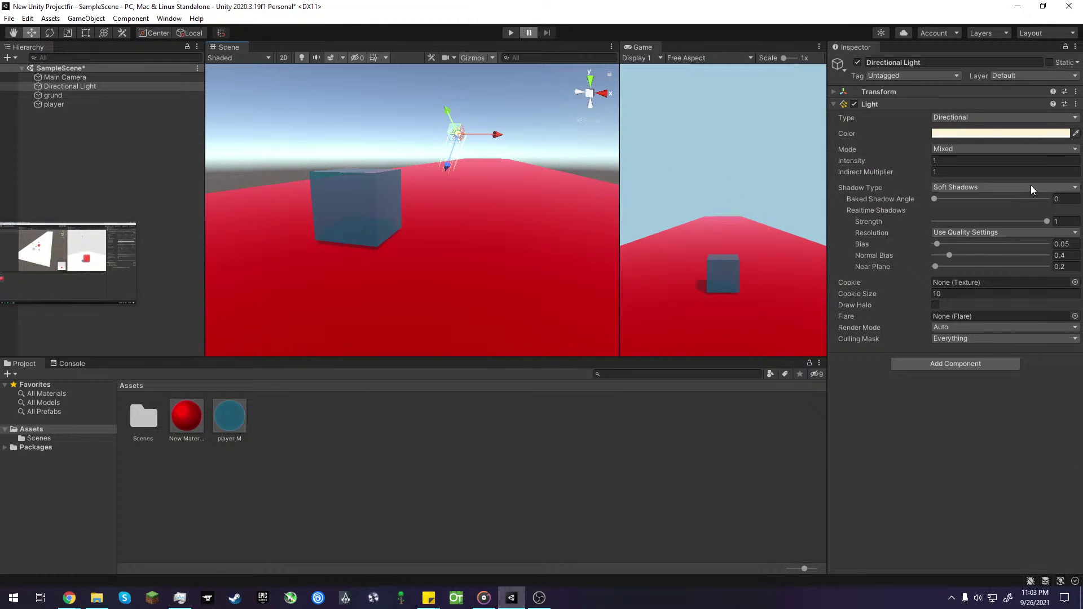
click(1002, 117)
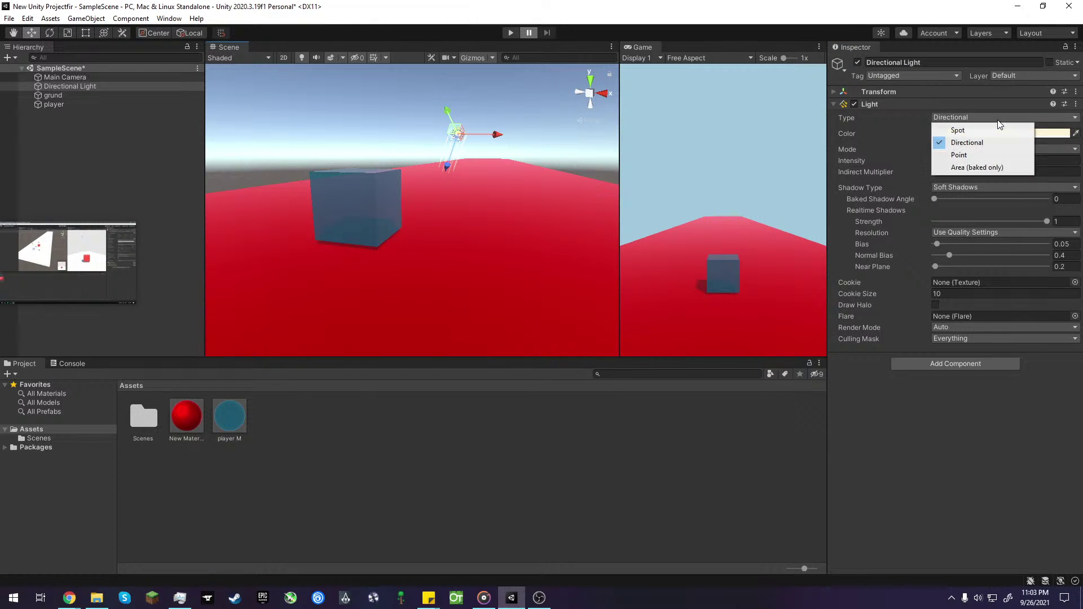
click(1001, 173)
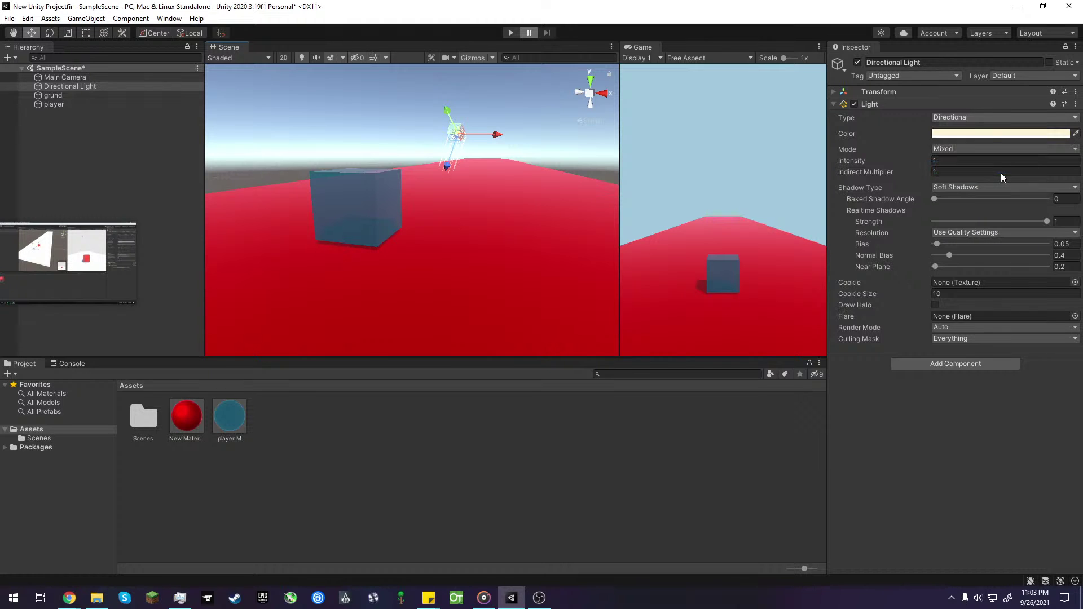
click(983, 118)
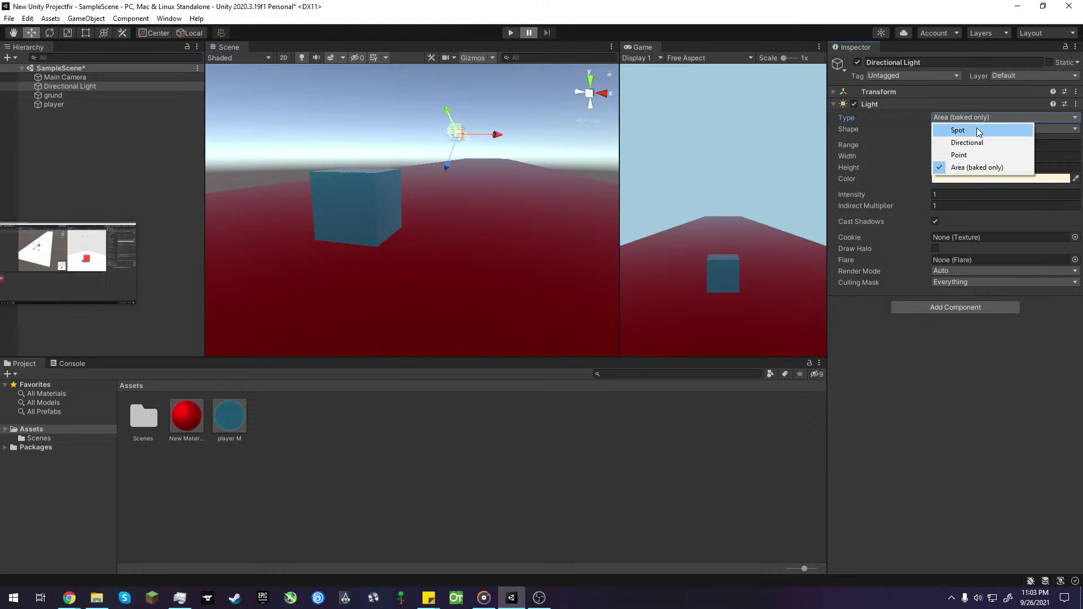
click(978, 130)
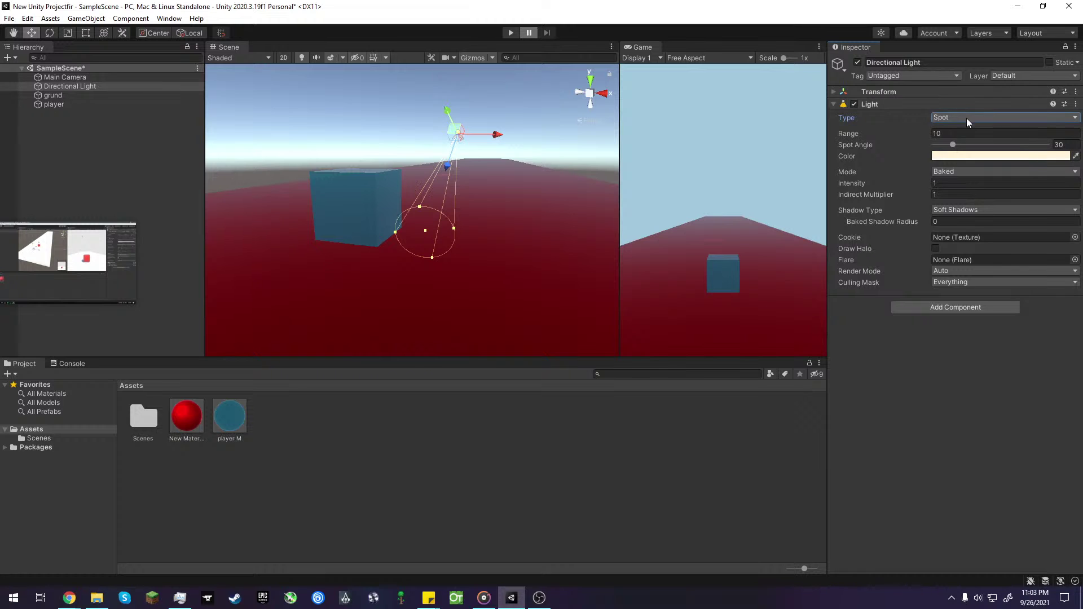
click(967, 117)
click(960, 143)
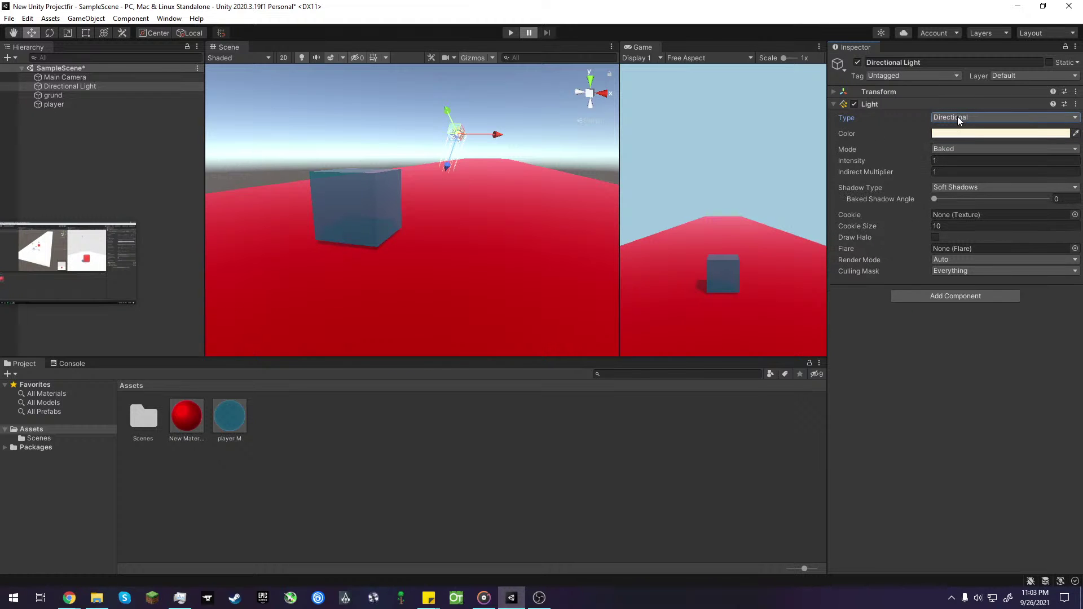
- Try the Point and Area types on the light, switching the area shape to Disc and back to Rectangle
click(957, 116)
click(969, 154)
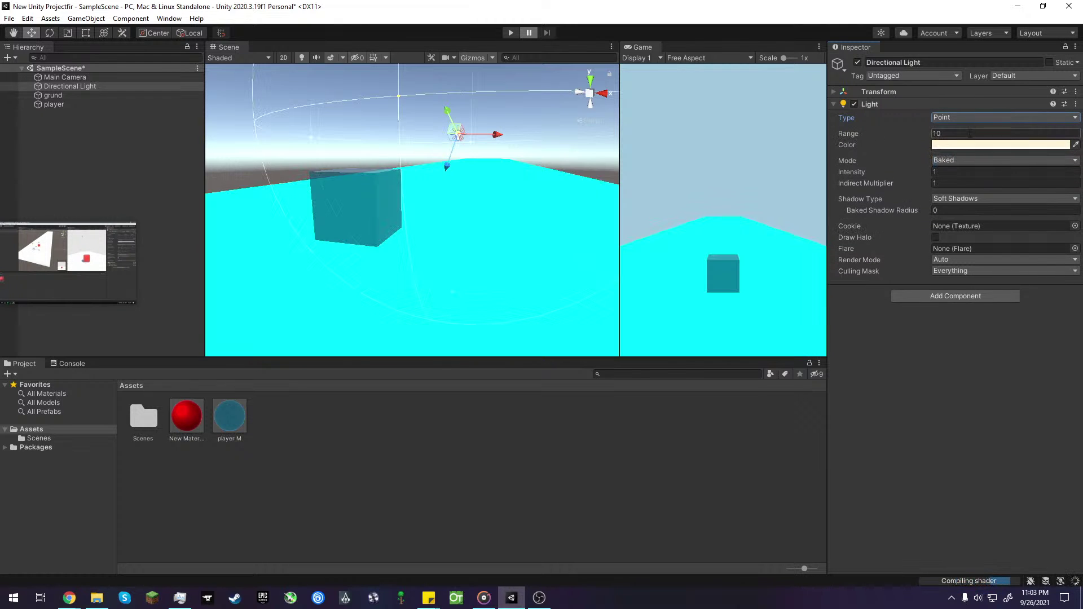
click(966, 116)
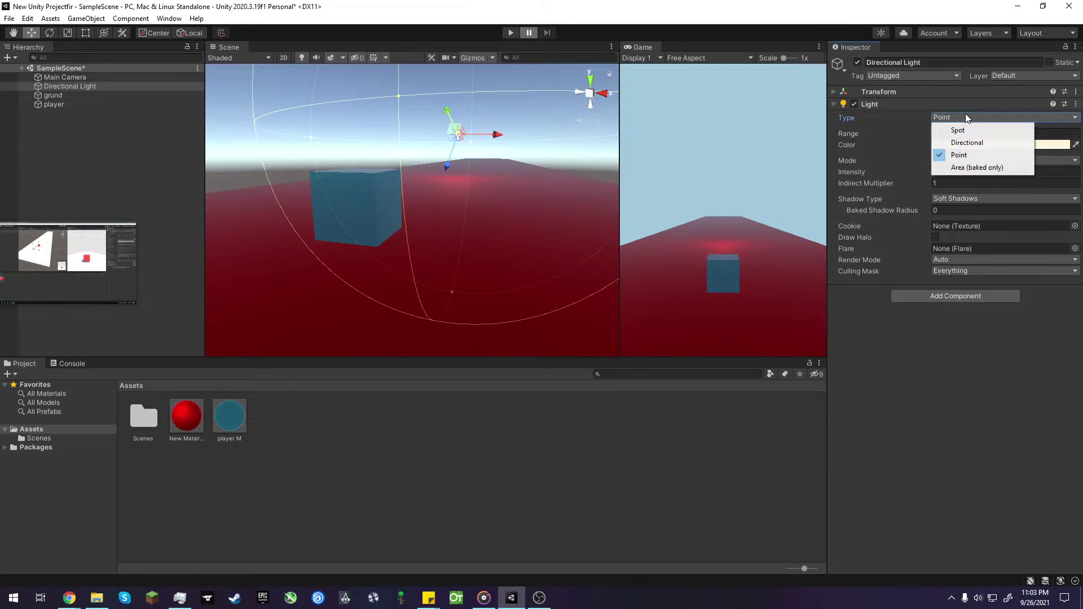
click(966, 168)
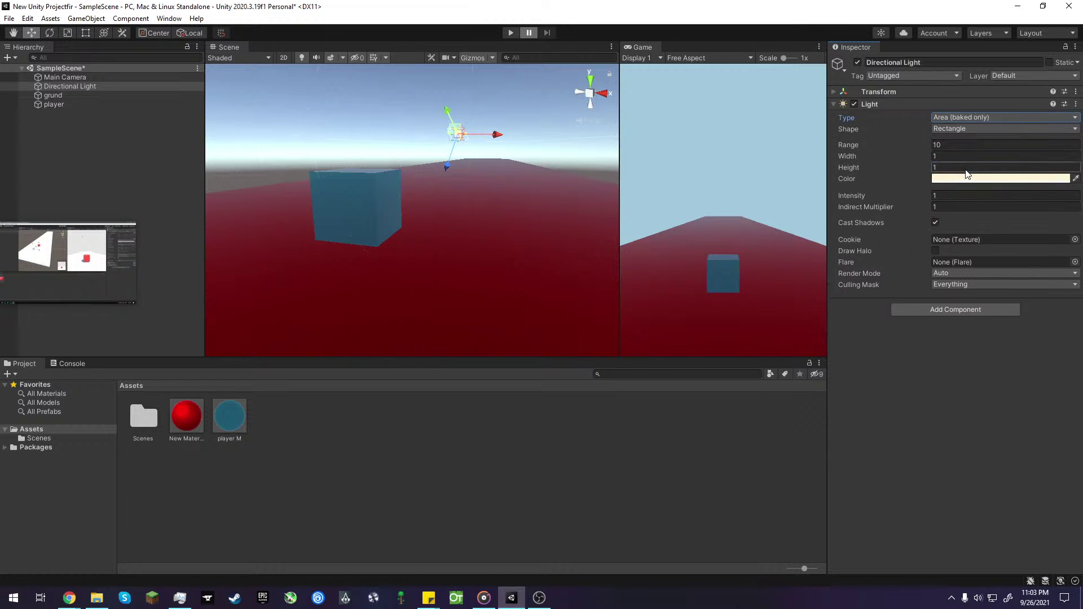
click(959, 129)
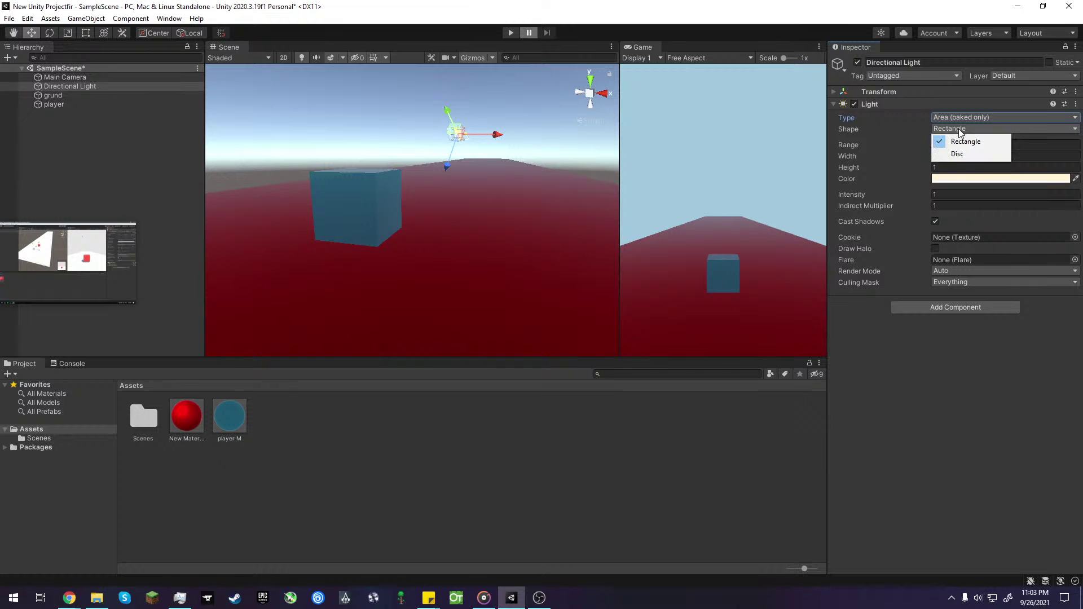
click(957, 154)
click(963, 130)
click(965, 141)
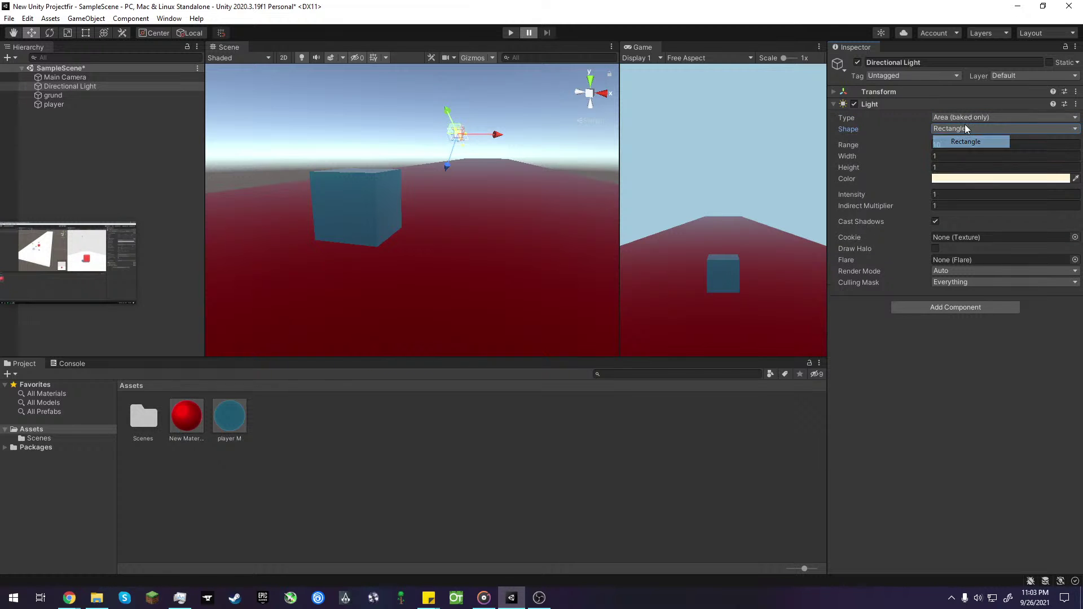
- Set the light's type back to Directional and look through its Mode options, leaving Baked selected
click(969, 117)
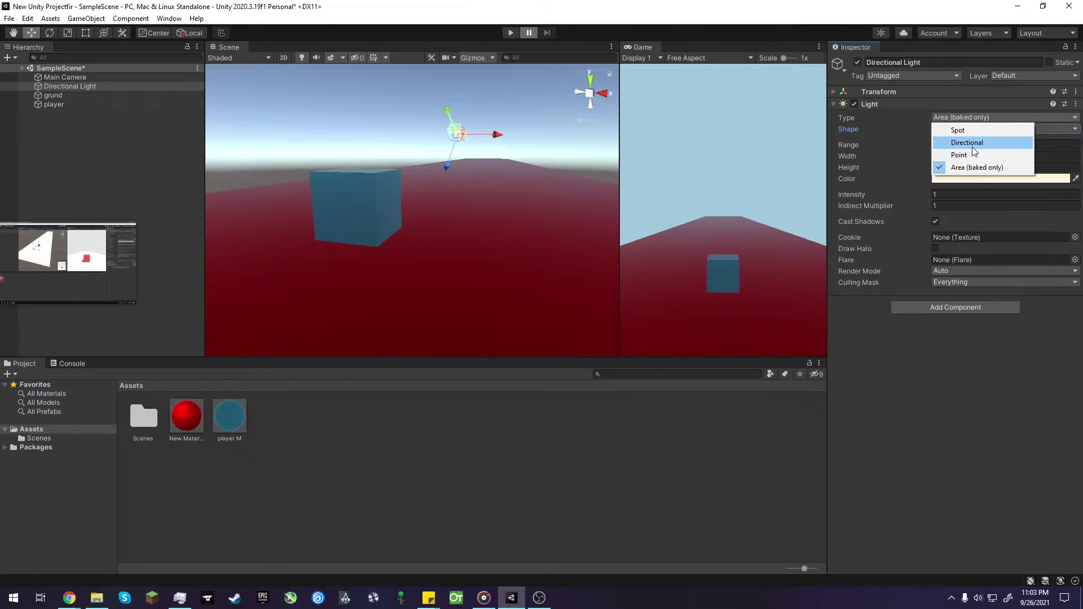
click(971, 143)
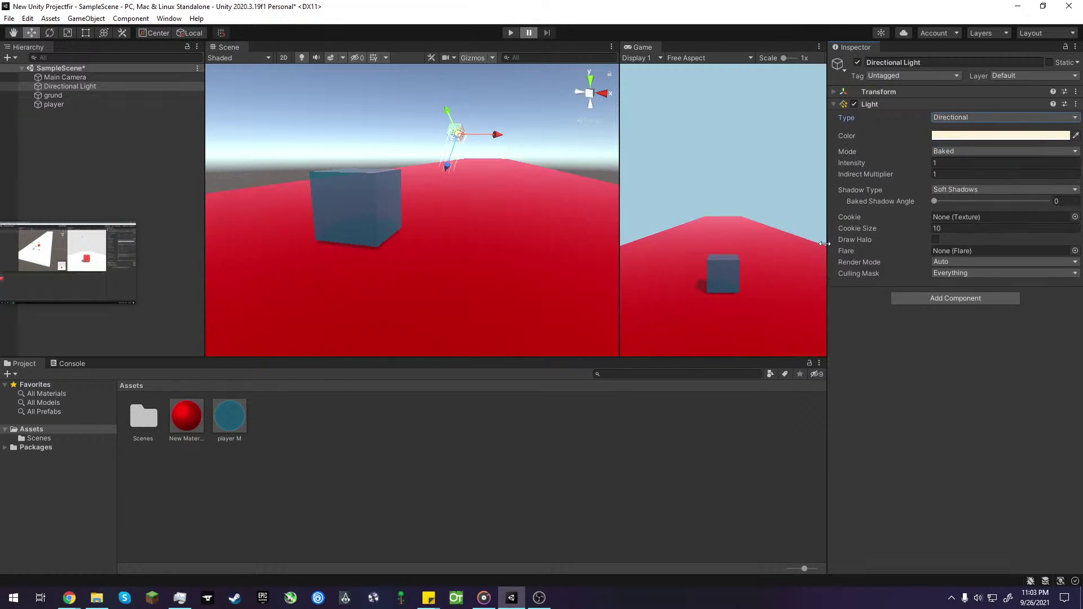
click(960, 148)
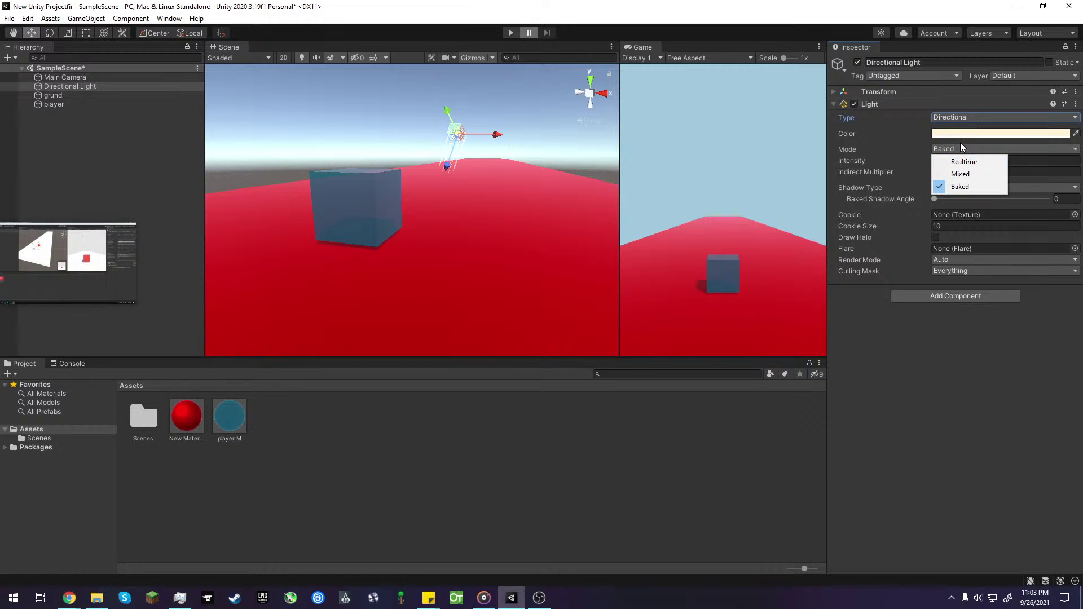
click(1079, 148)
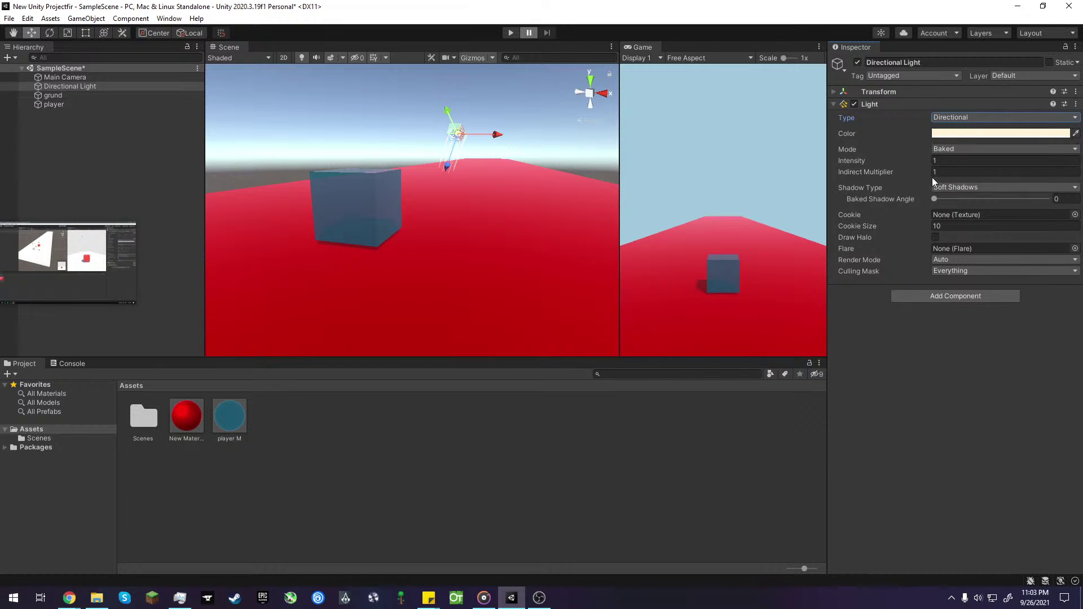
click(966, 162)
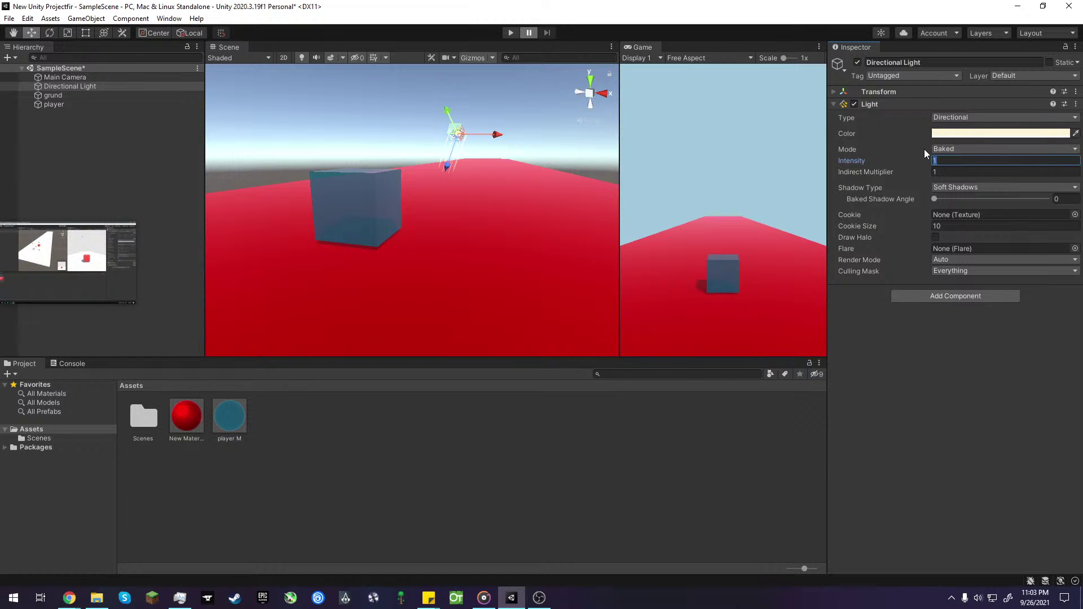
click(941, 76)
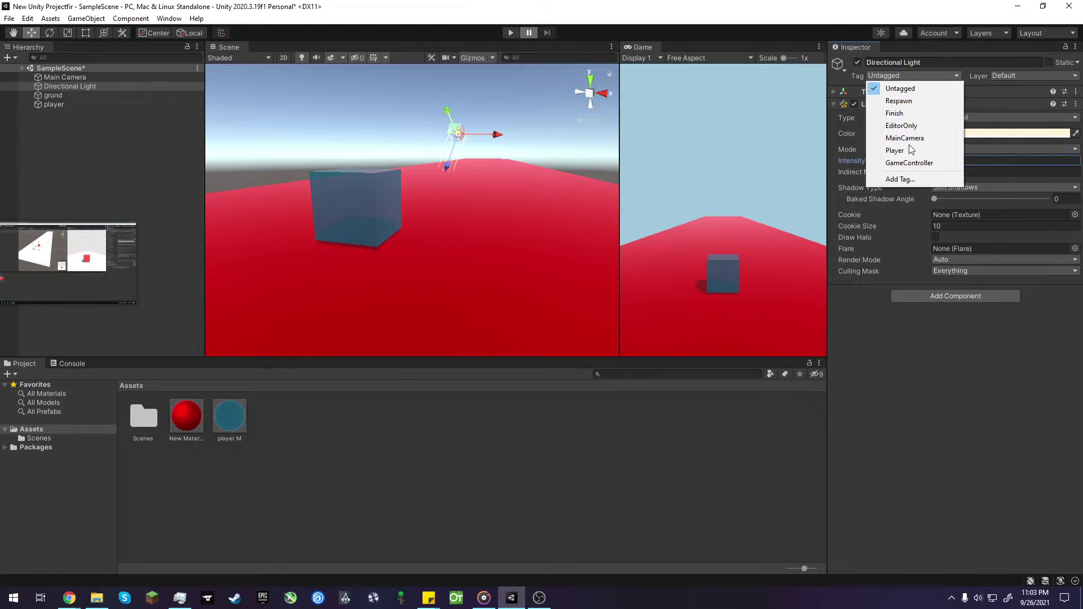
click(643, 486)
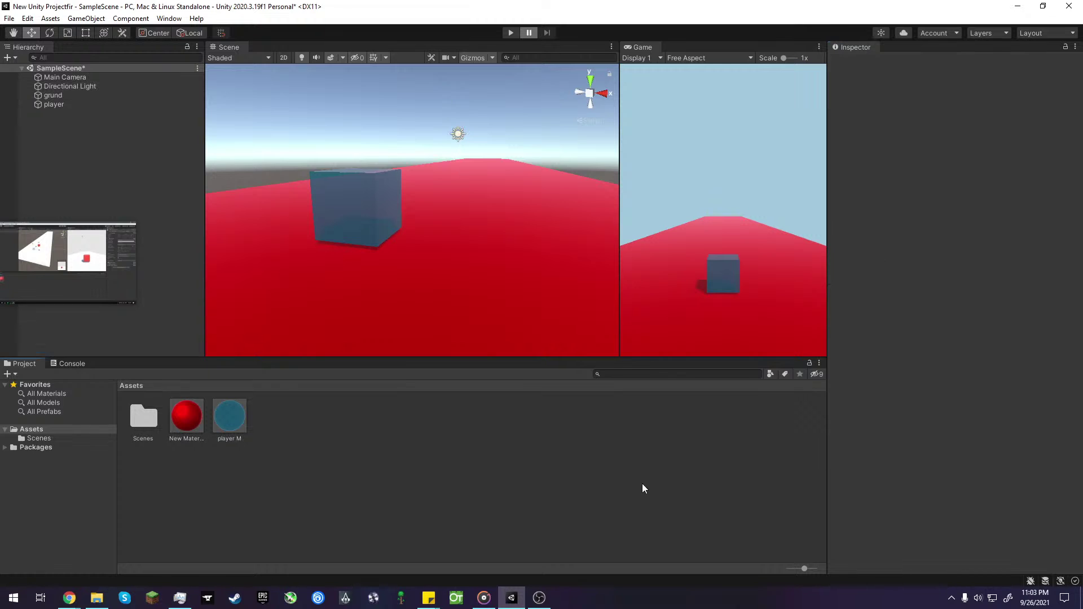
click(174, 172)
- Darken New Material's Albedo colour by setting its red value to 192, and save the scene
click(196, 424)
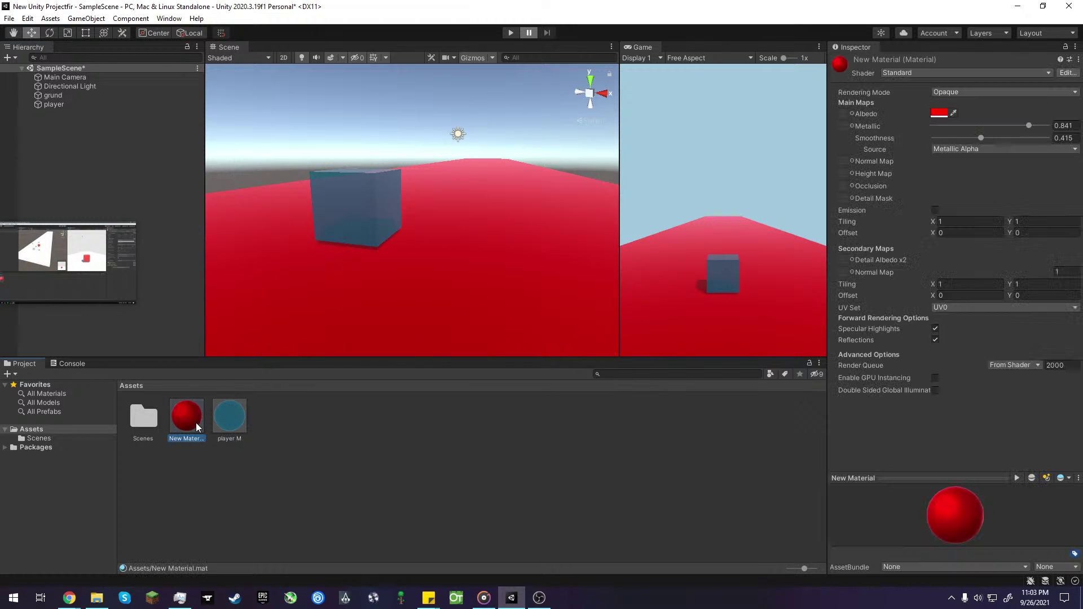
click(939, 113)
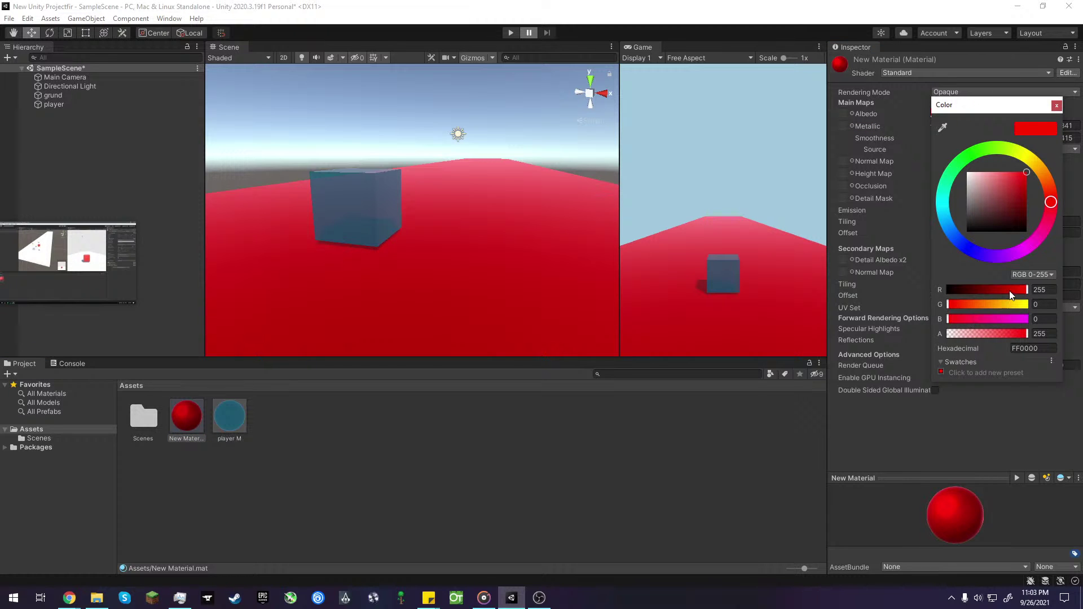
drag(1010, 291, 1007, 290)
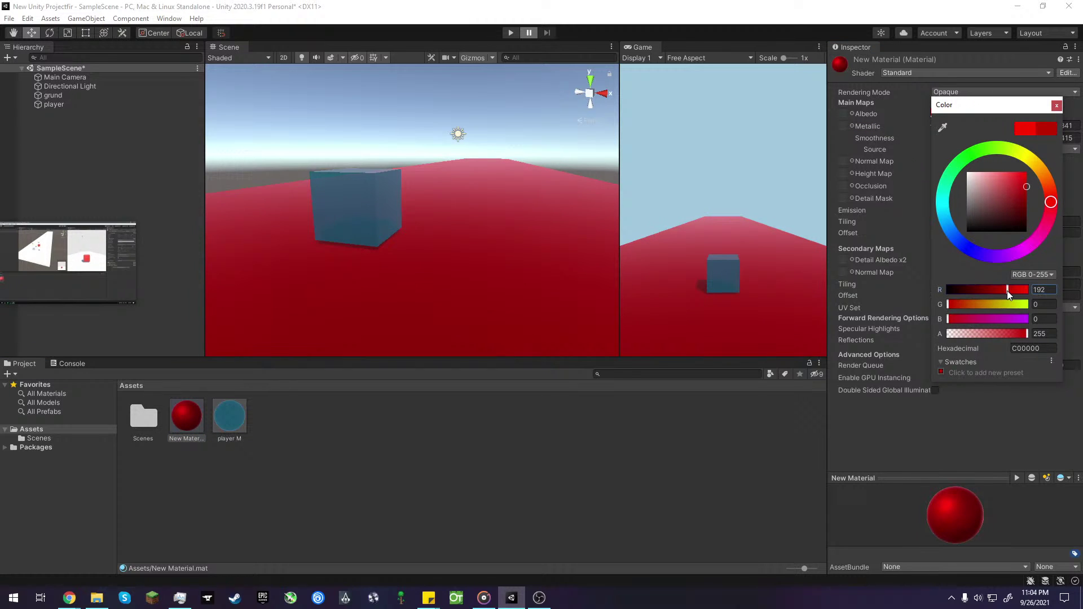
click(593, 454)
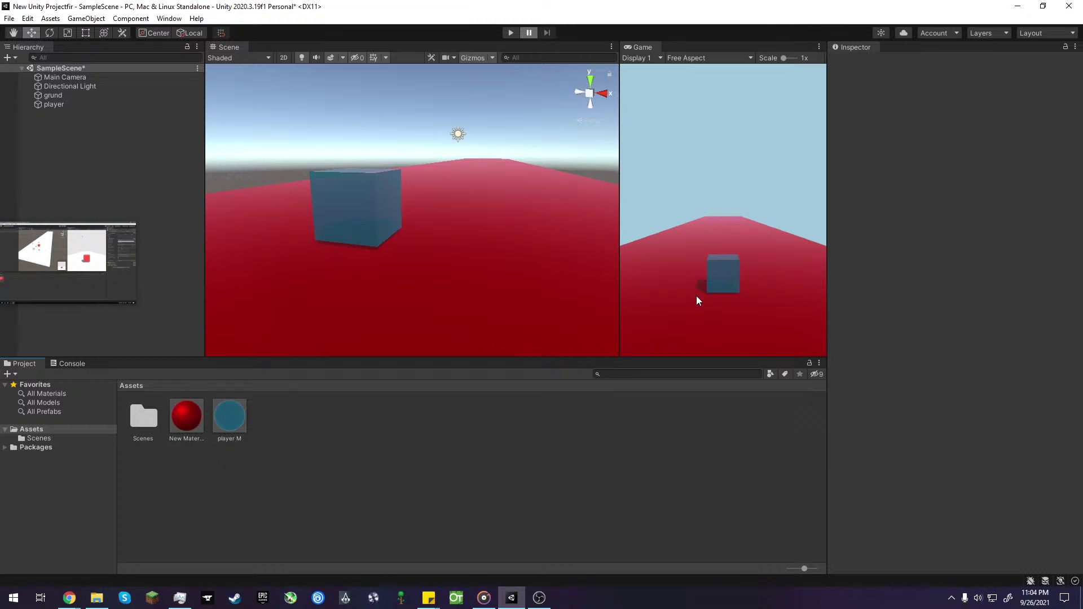
key(ctrl+s)
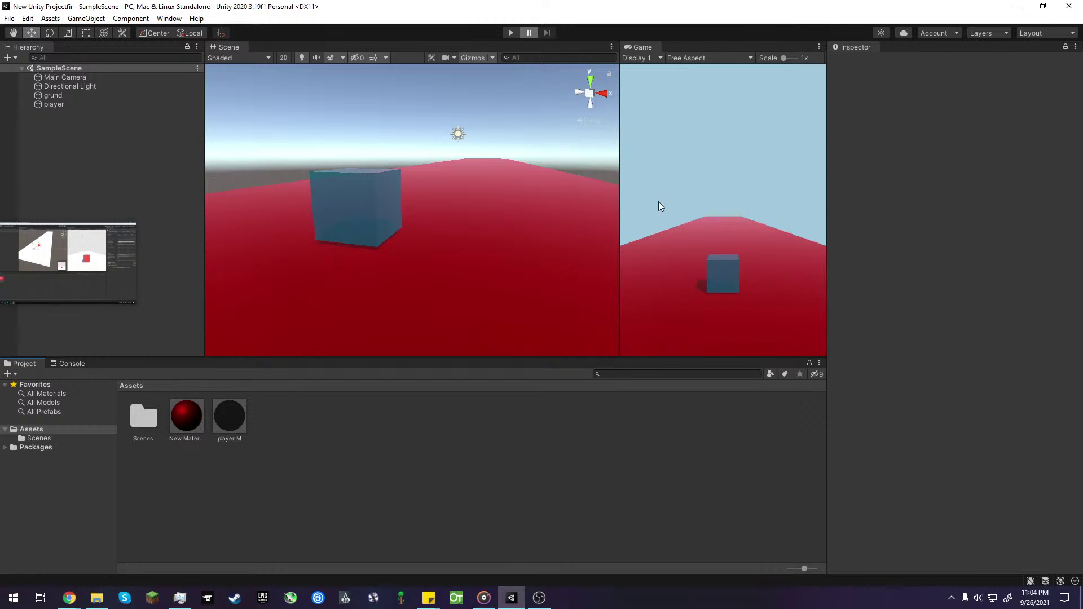
click(707, 58)
click(707, 58)
click(707, 58)
click(706, 59)
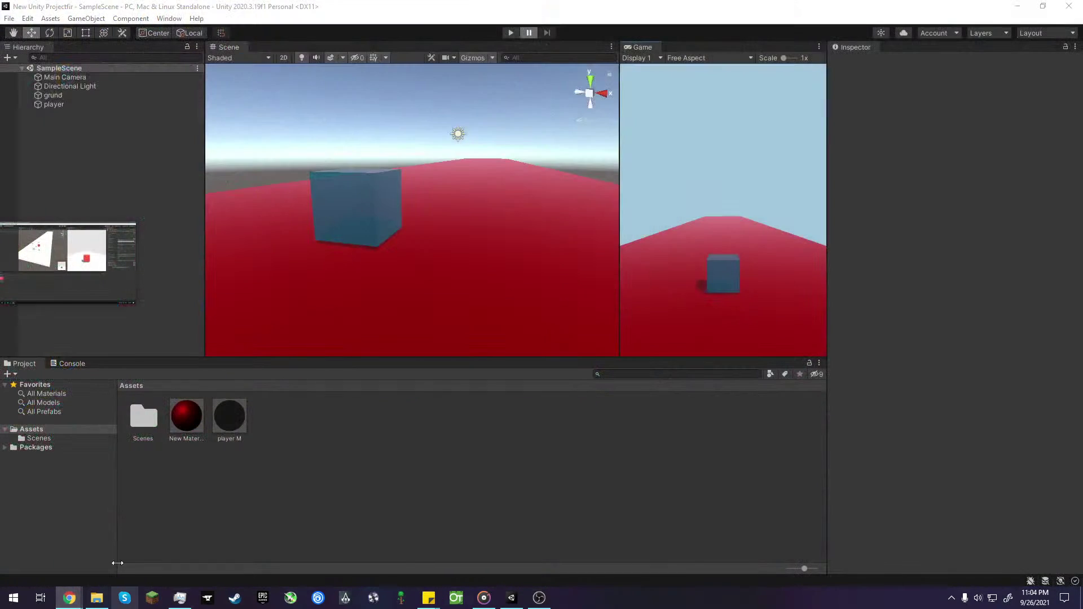
- Switch to Chrome, open the Unity PROGRAMMING (E02) tutorial and float it in picture-in-picture over the Unity editor
click(47, 266)
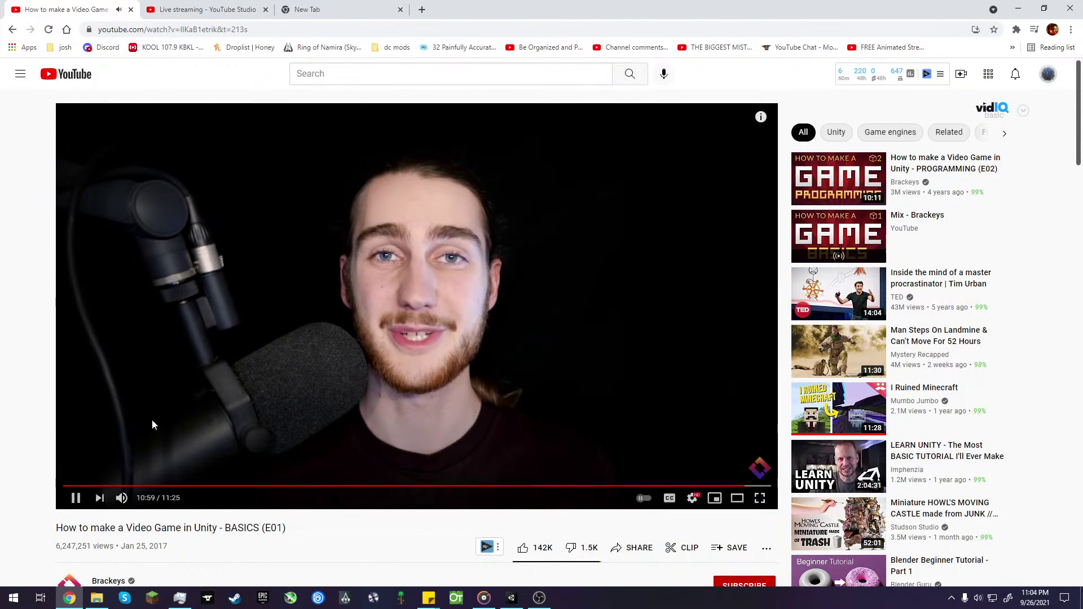
click(603, 300)
click(970, 169)
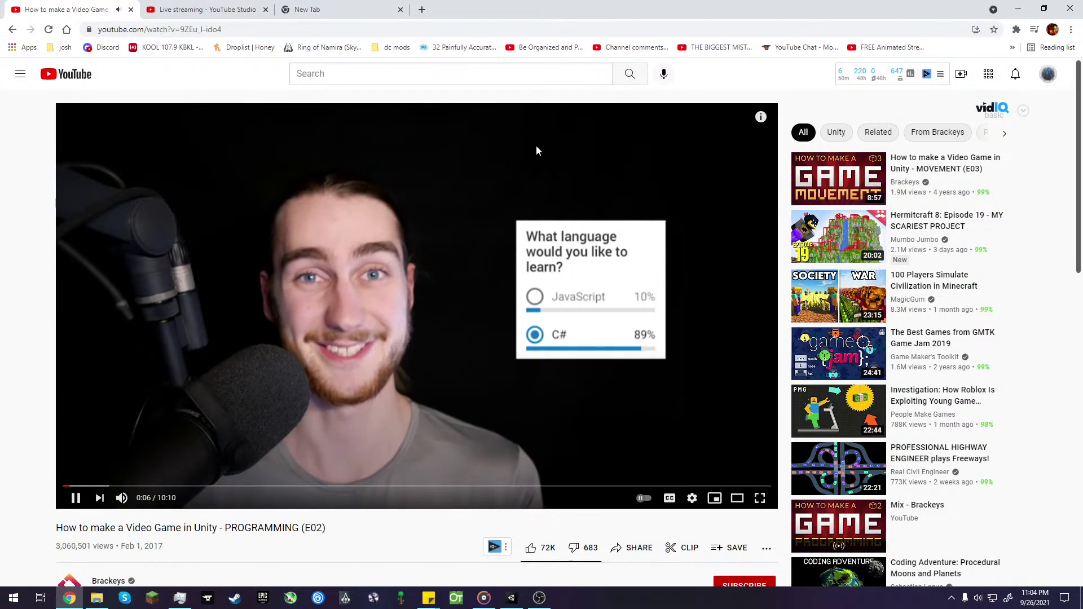
click(1016, 29)
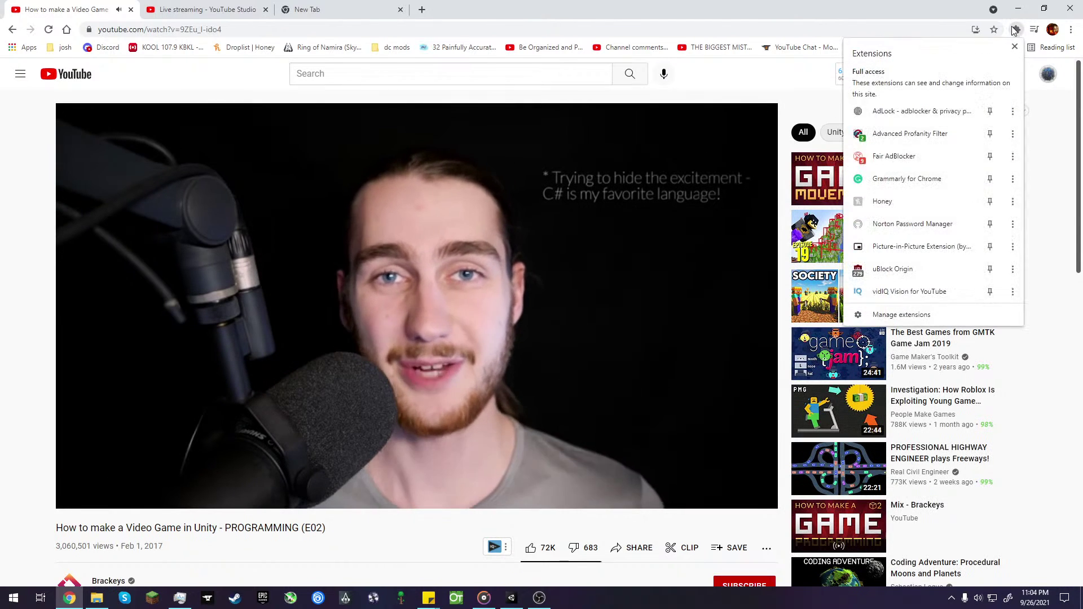
click(895, 248)
click(511, 599)
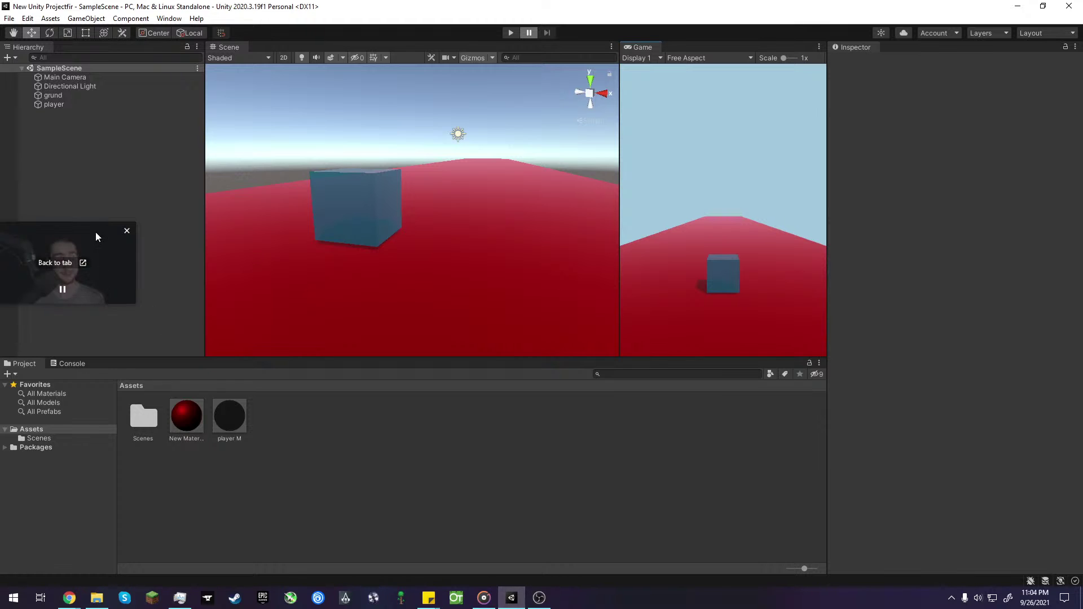
- Enlarge the floating tutorial video and place it over the Inspector, with the Console showing
drag(113, 222, 129, 150)
click(80, 364)
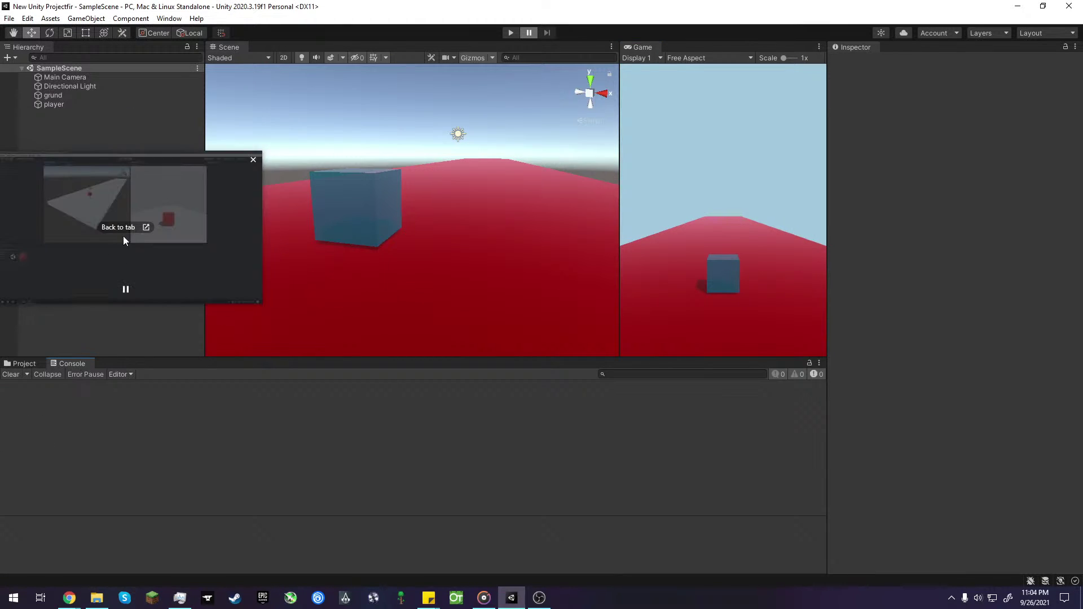
drag(123, 236, 940, 292)
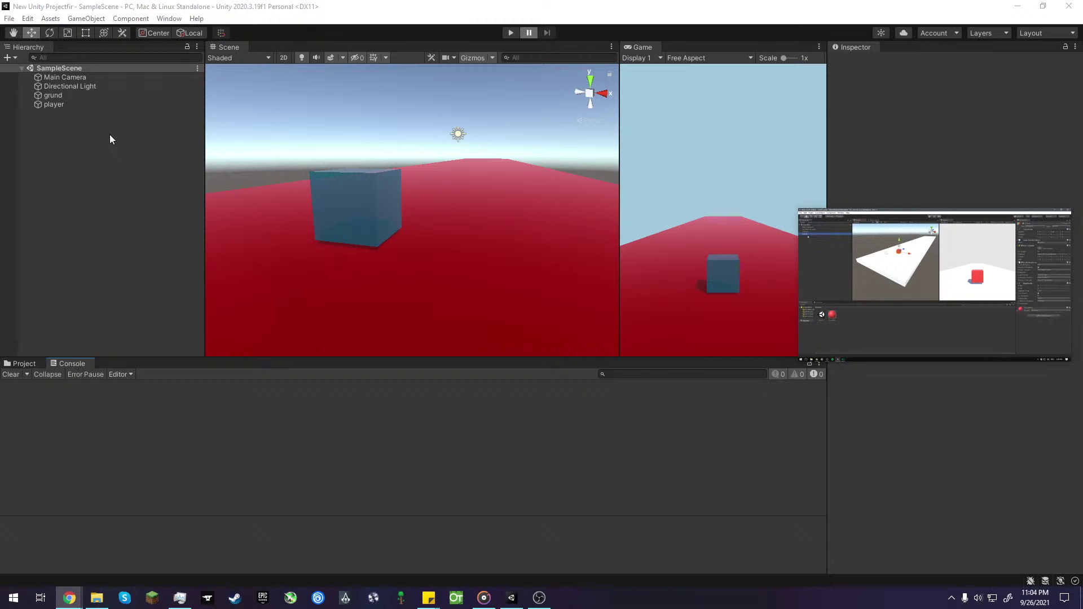
- Select the player object, pause the floating tutorial and move it off the Inspector
click(64, 105)
mouse_move(988, 331)
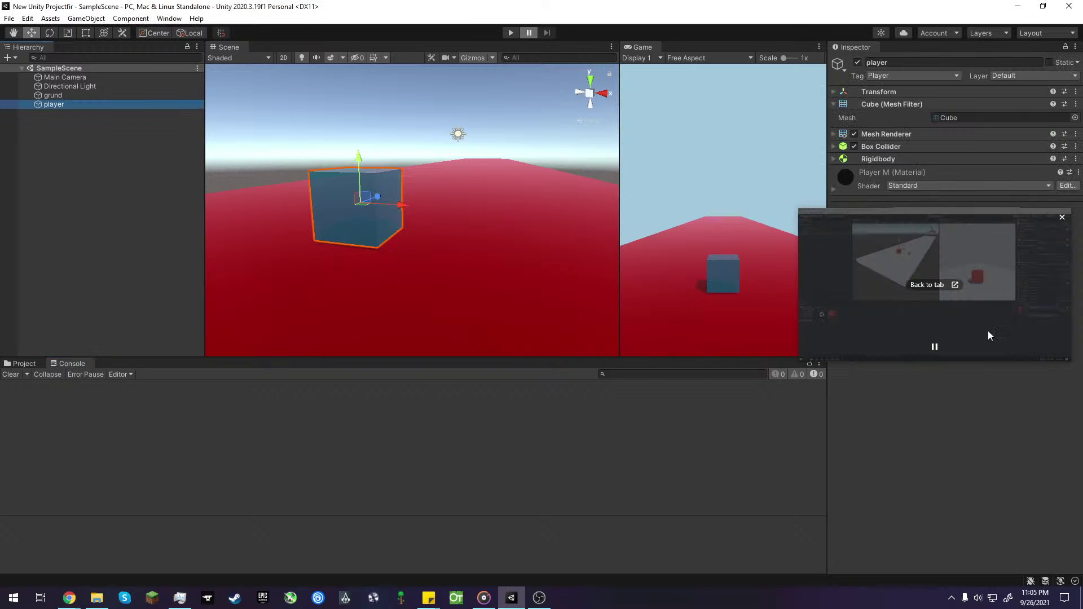
right_click(164, 105)
drag(933, 346, 452, 333)
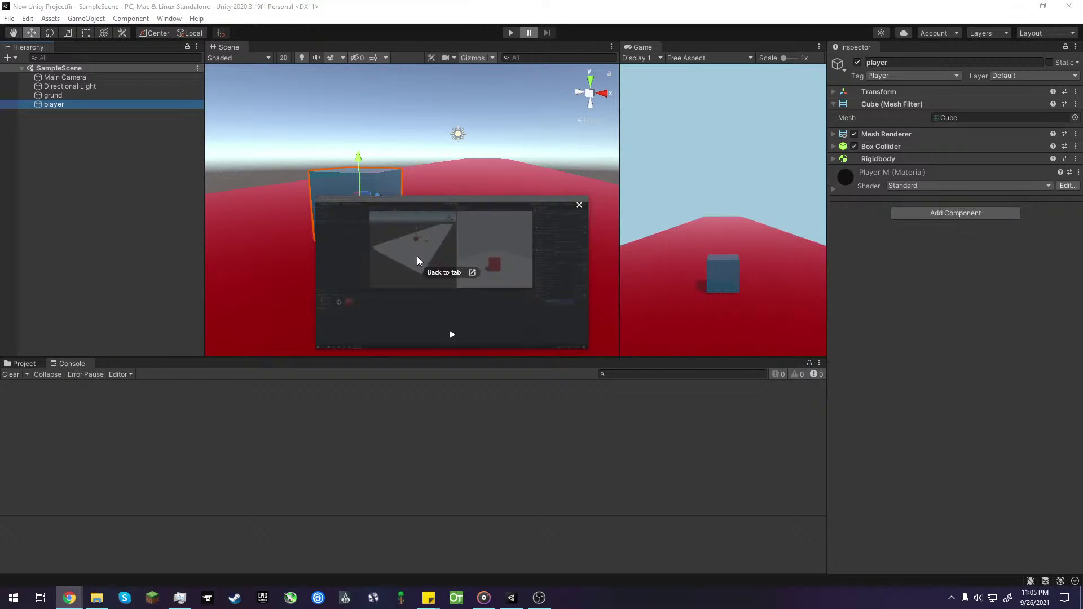
- Browse the Scripts category of components that can be added to the player
click(937, 217)
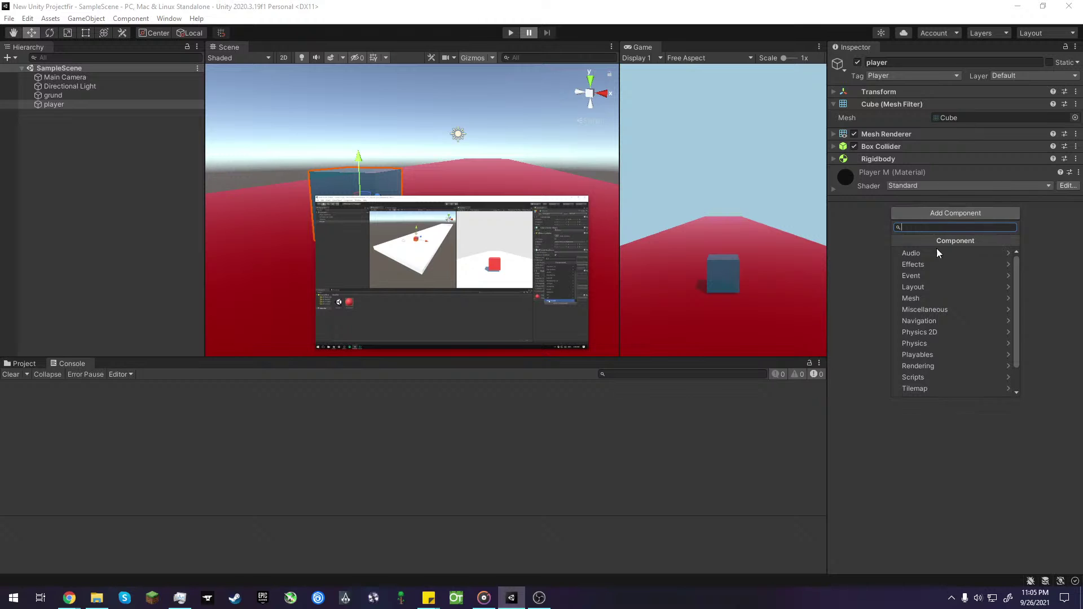
scroll(959, 338, down, 3)
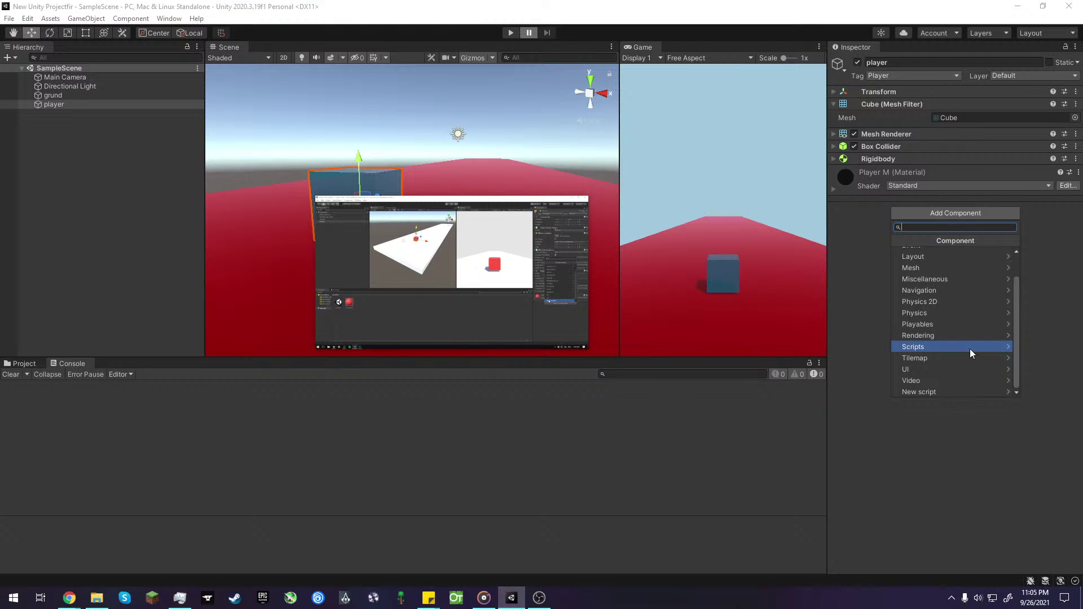
click(1009, 349)
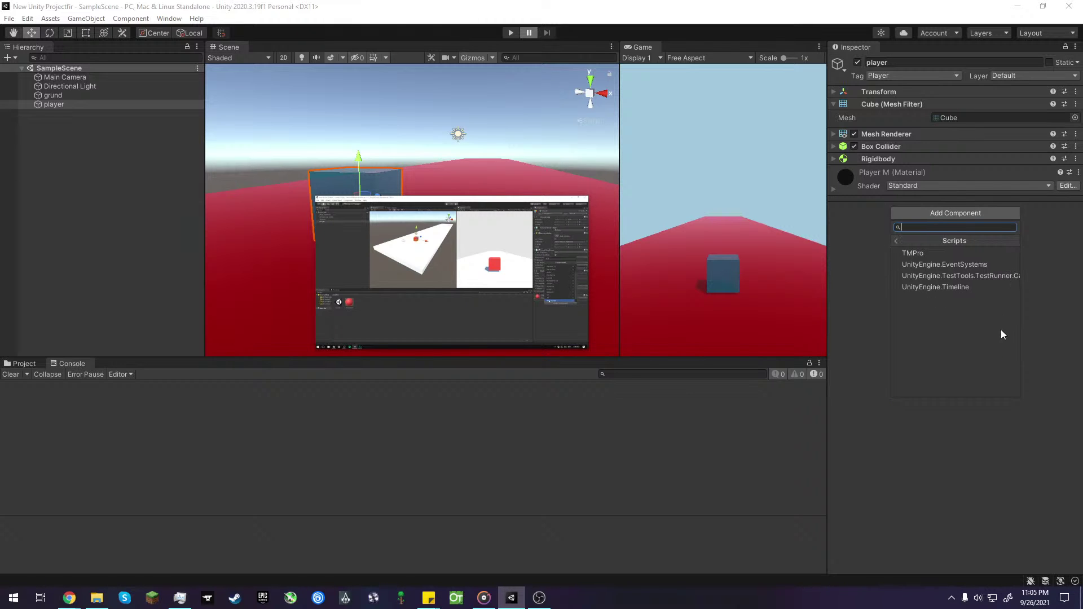
- Enlarge the floating tutorial video and raise its playback quality on the YouTube page in Chrome
mouse_move(451, 311)
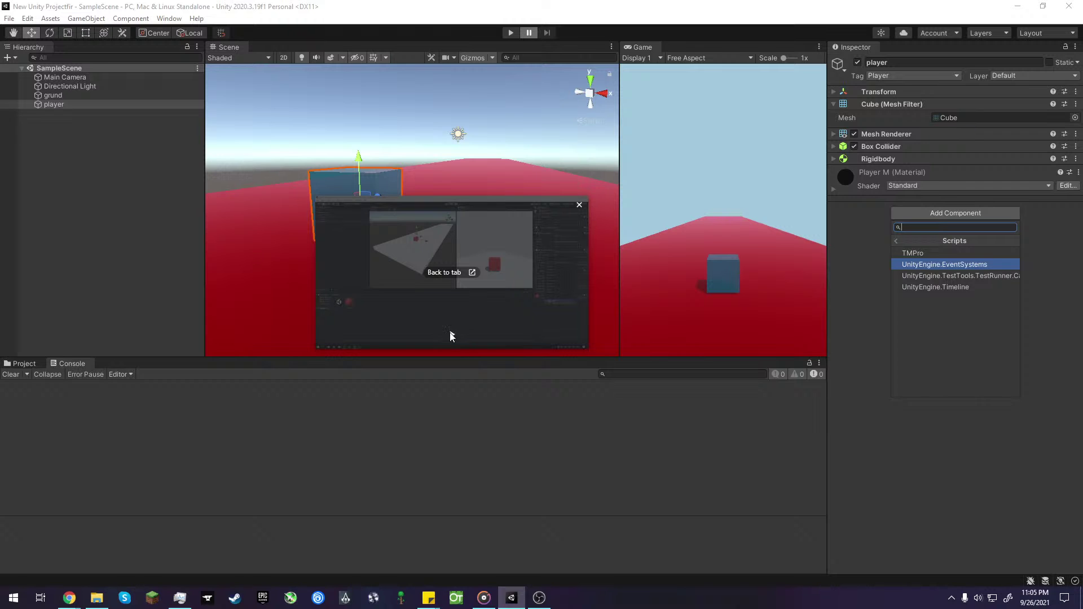
drag(487, 199, 486, 55)
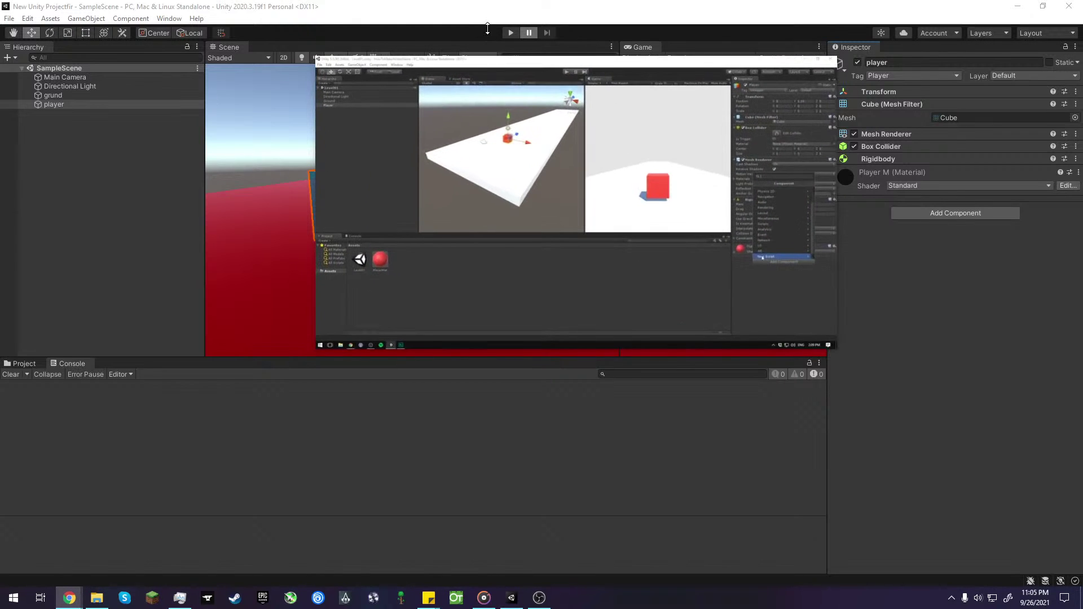
mouse_move(67, 600)
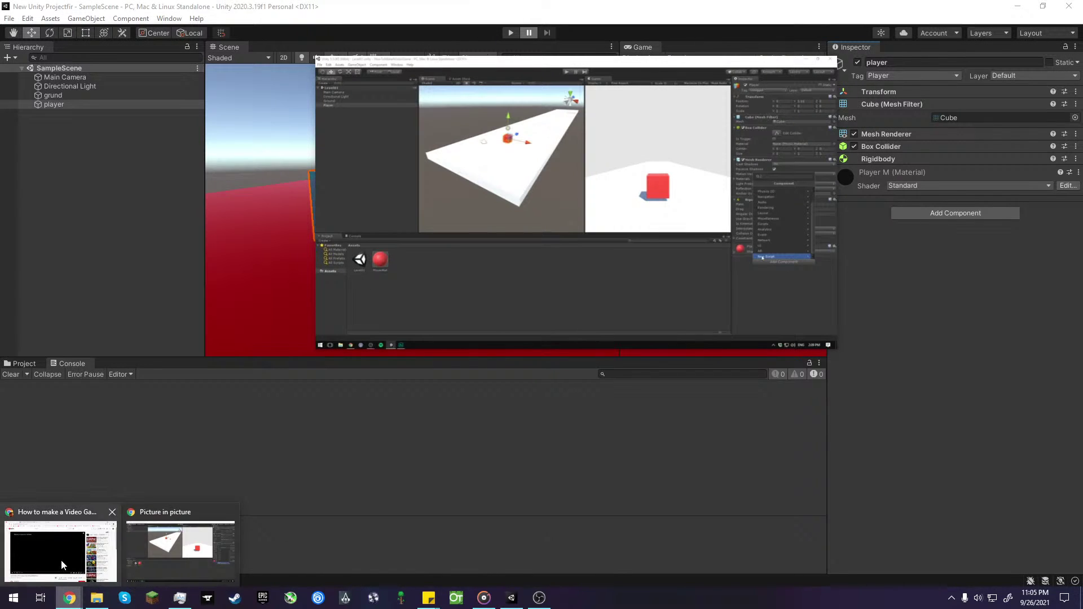
click(56, 544)
click(697, 505)
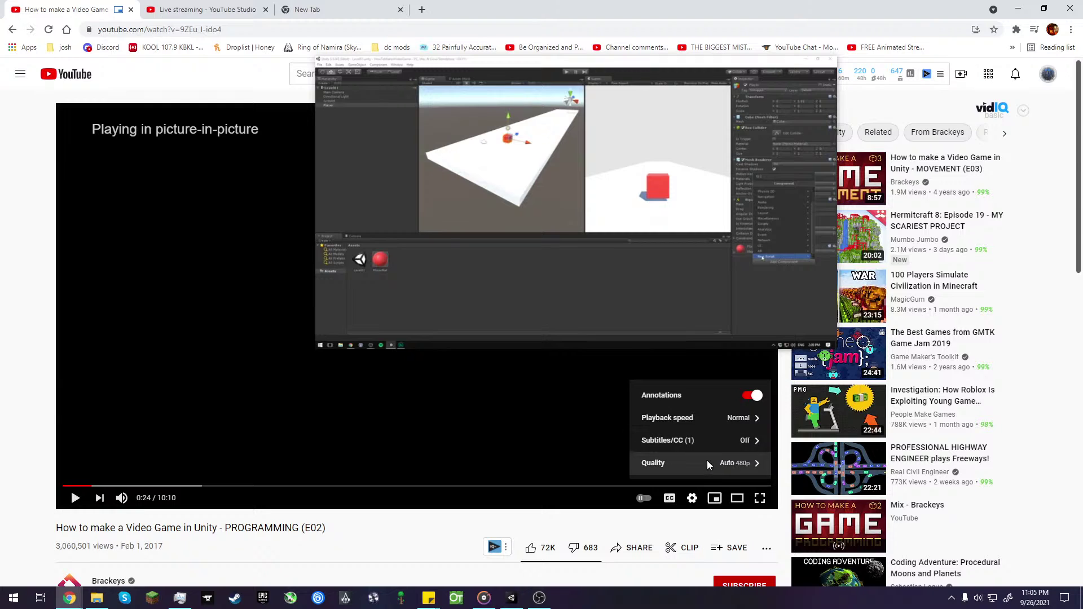
click(706, 461)
drag(695, 312, 601, 184)
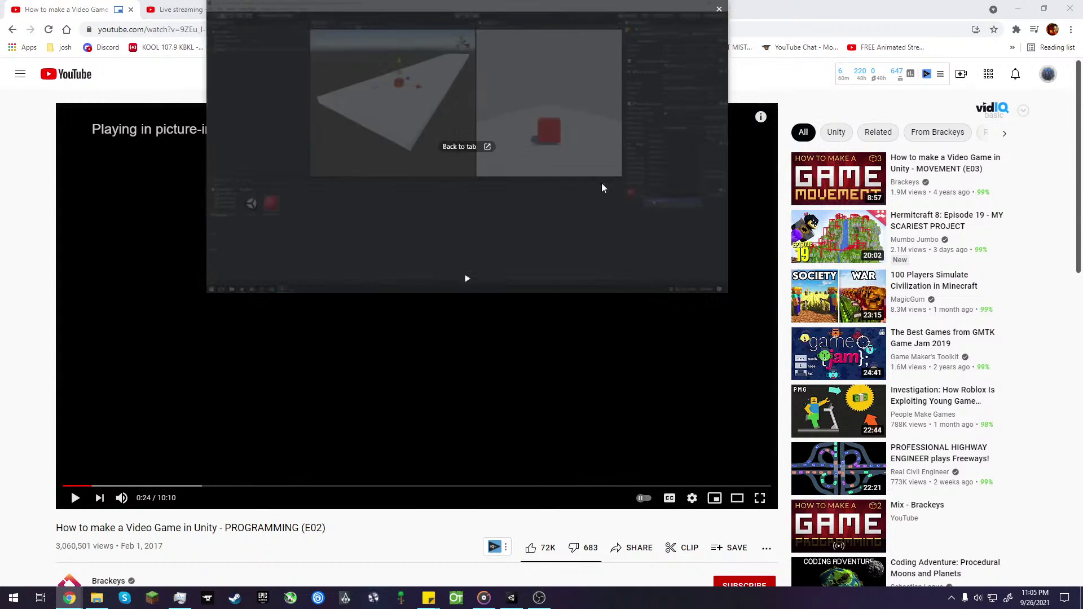
click(692, 499)
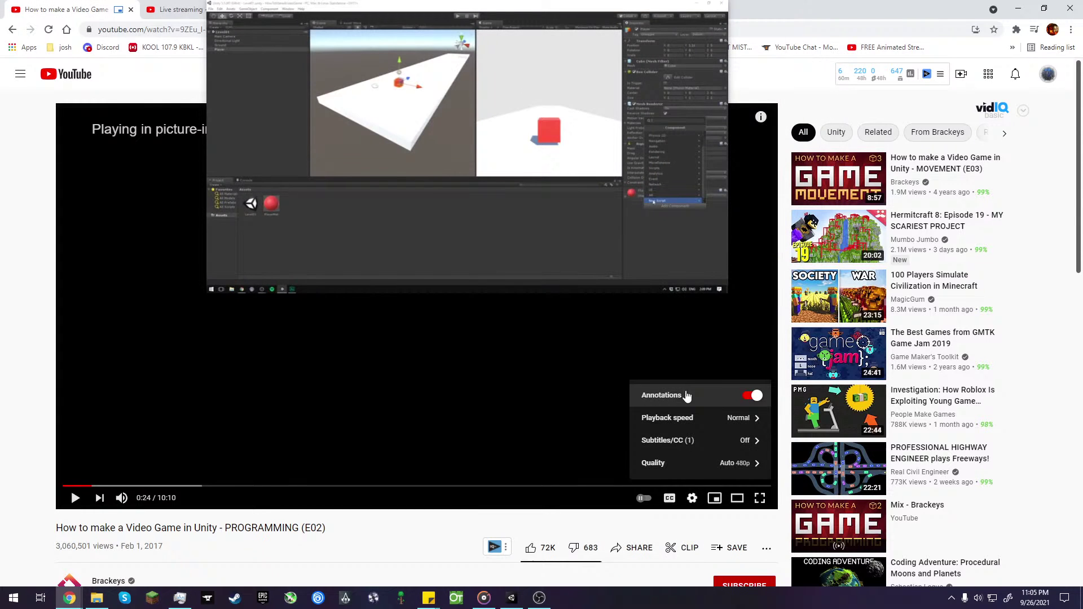
click(686, 460)
click(695, 349)
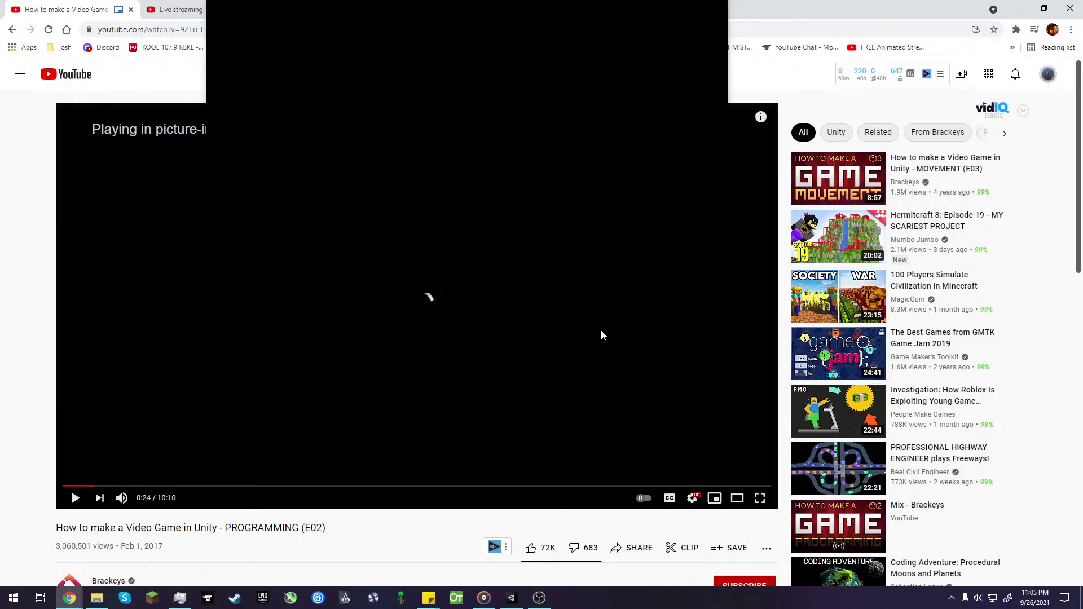
drag(587, 221, 552, 357)
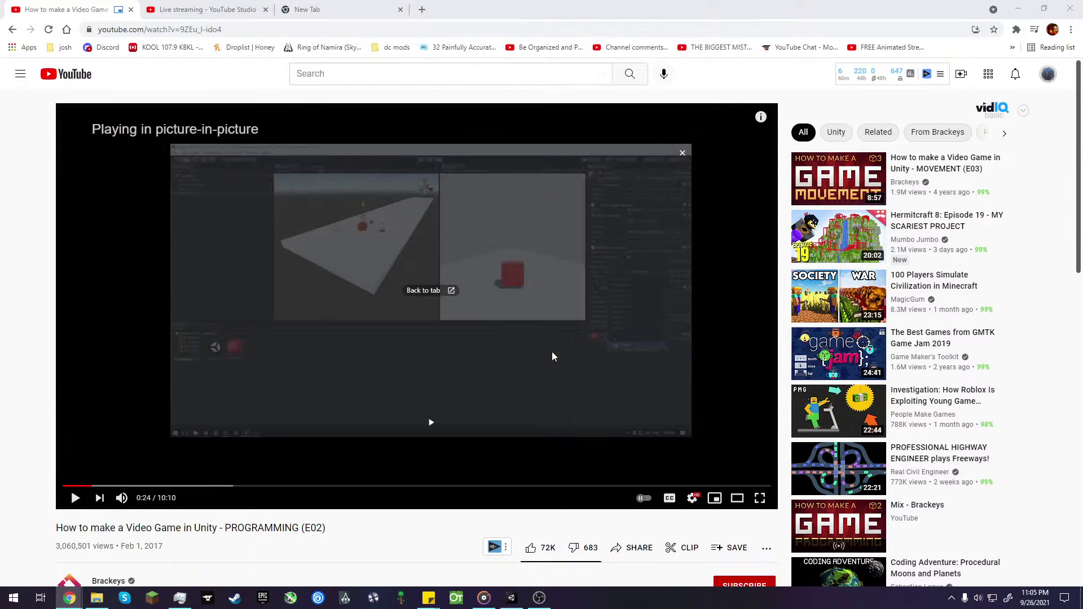
- Return the tutorial to its browser tab, restart picture-in-picture and switch back to Unity
click(433, 293)
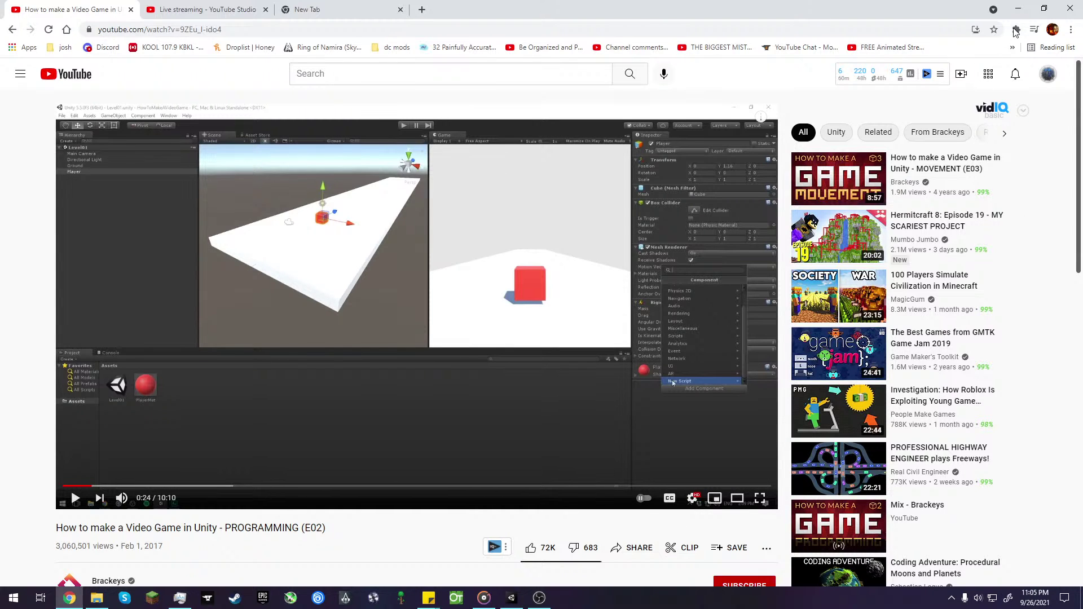
click(1016, 30)
click(903, 246)
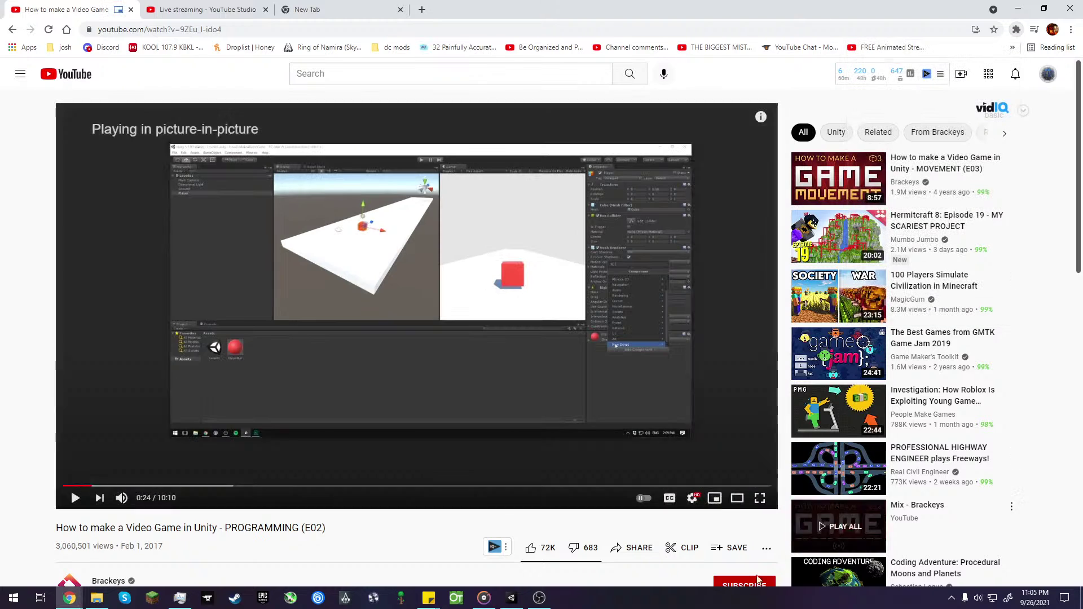
click(511, 598)
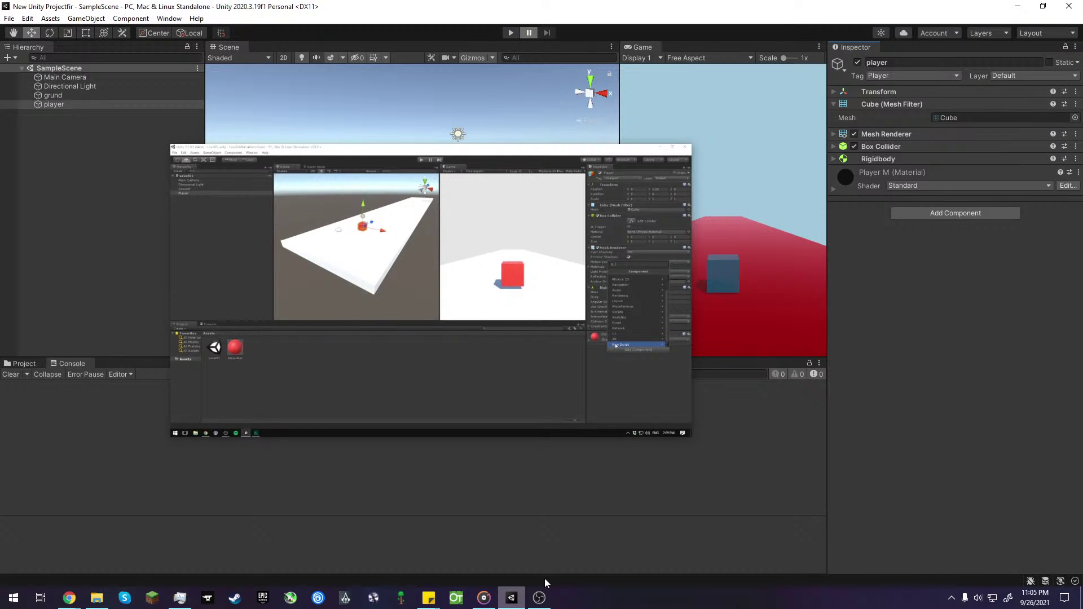
- Open the new script form for the player object and resume the floating tutorial
click(971, 218)
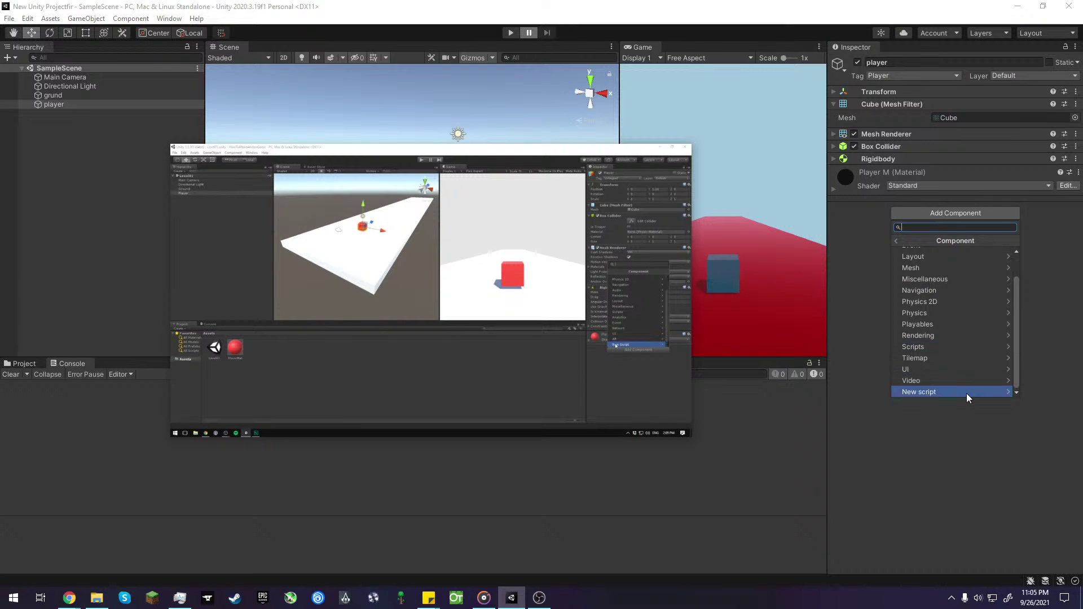
click(967, 394)
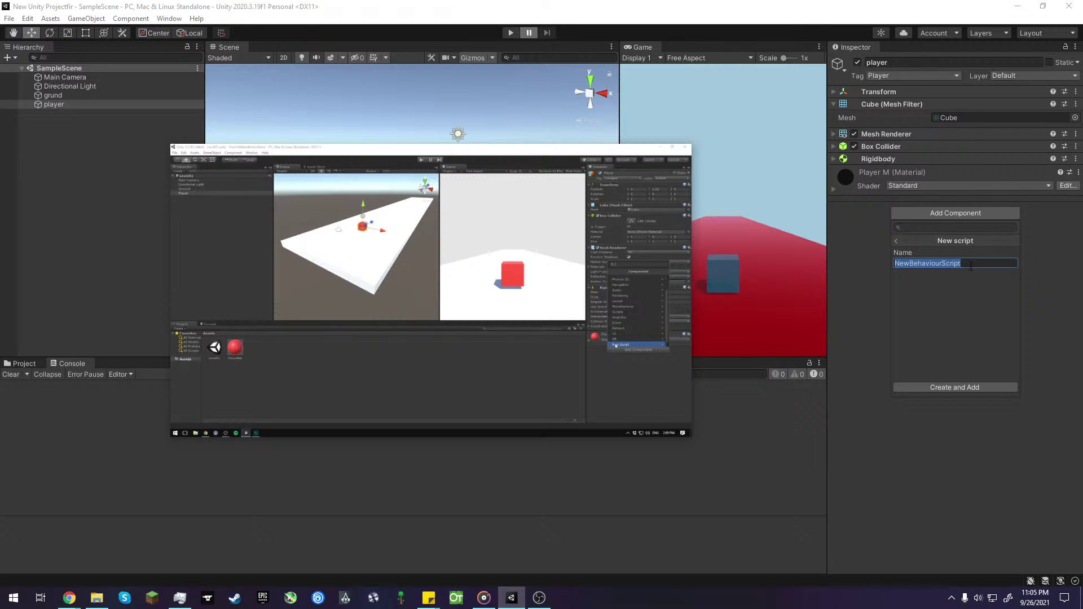
click(429, 420)
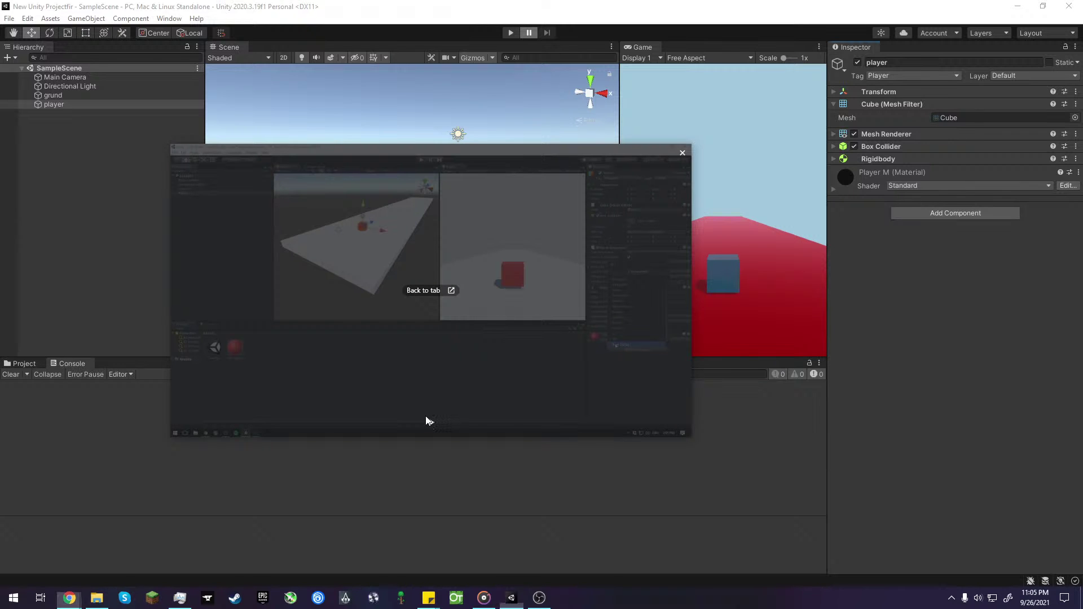
click(965, 213)
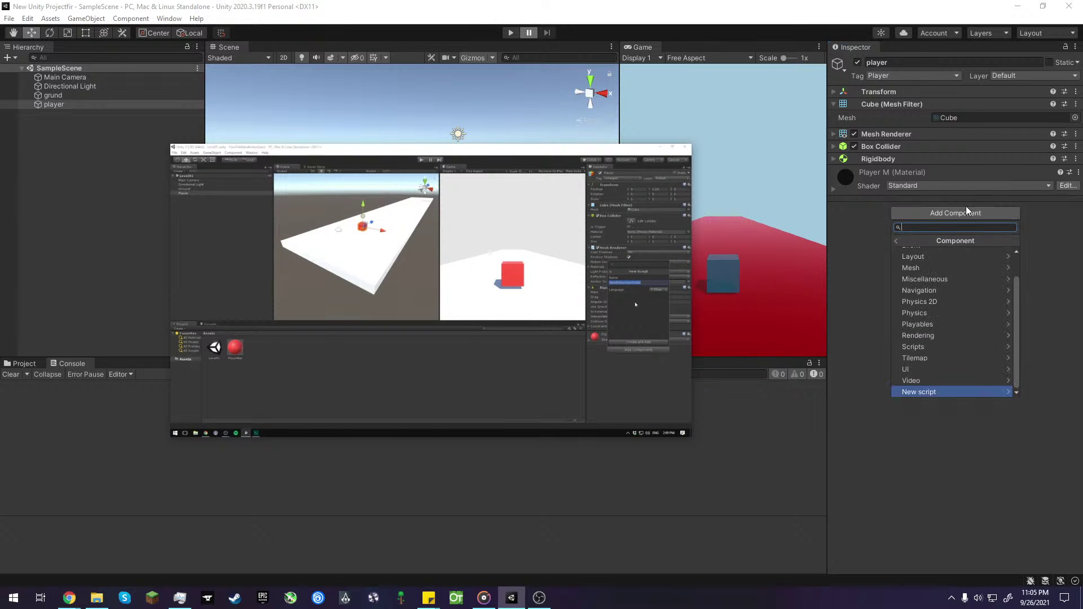
click(956, 391)
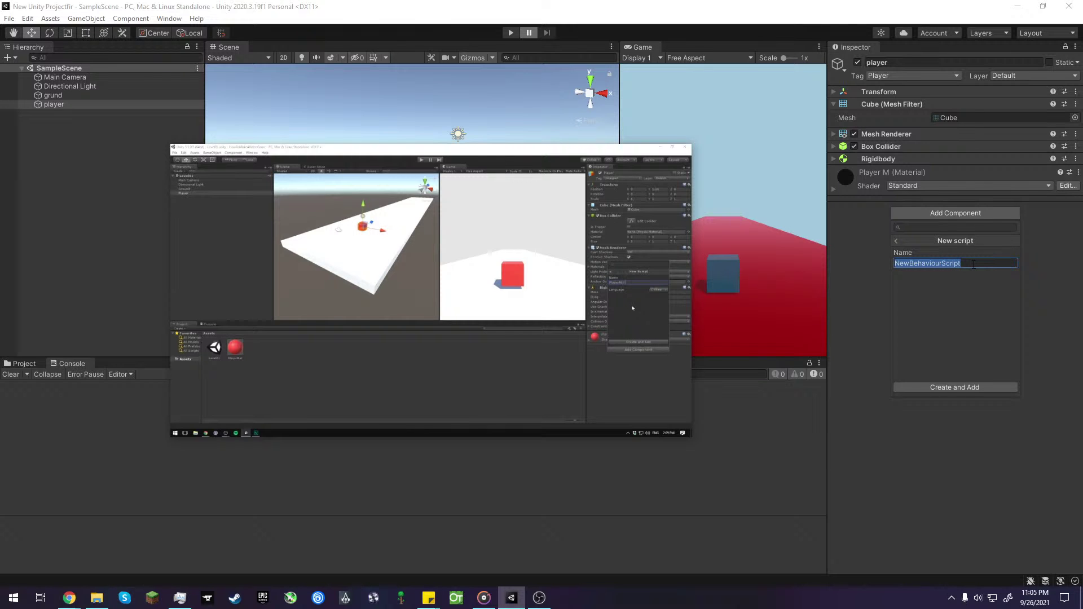
text(player movie)
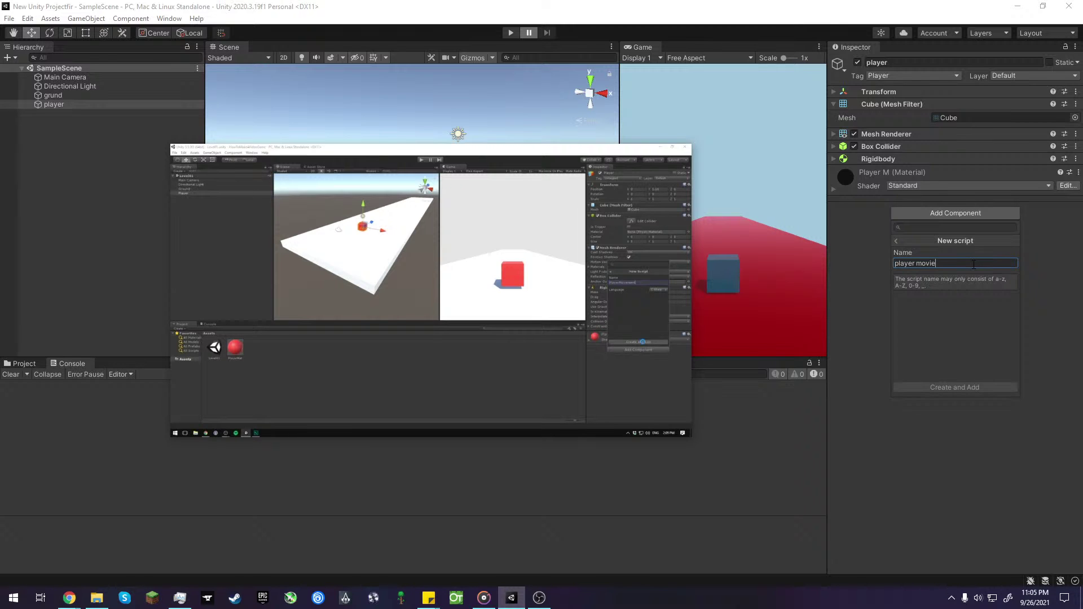
key(BackSpace)
key(BackSpace)
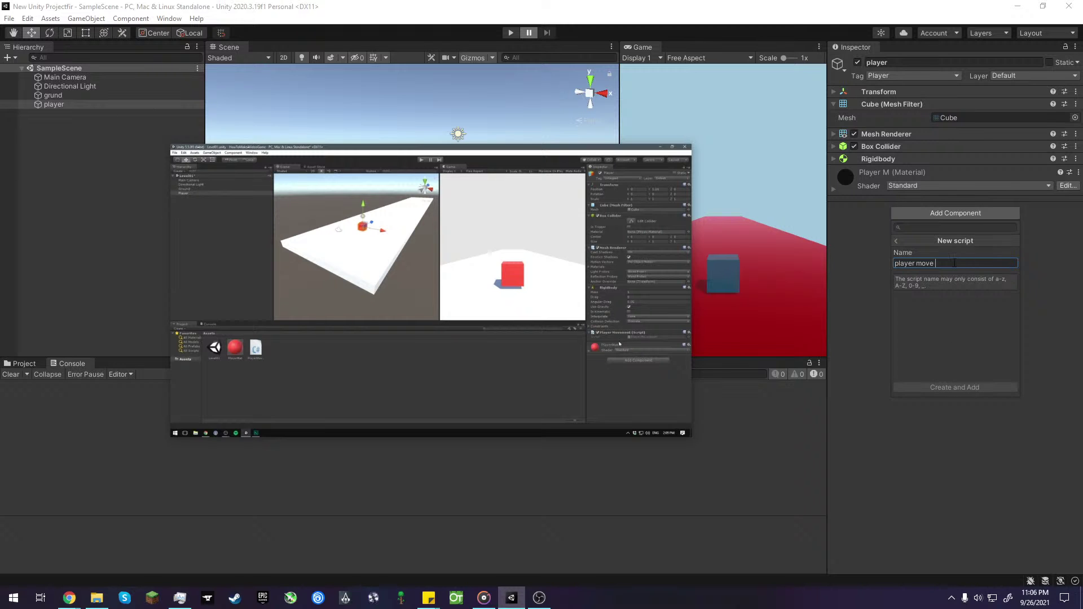
key(Escape)
- Pause the floating tutorial video
click(963, 214)
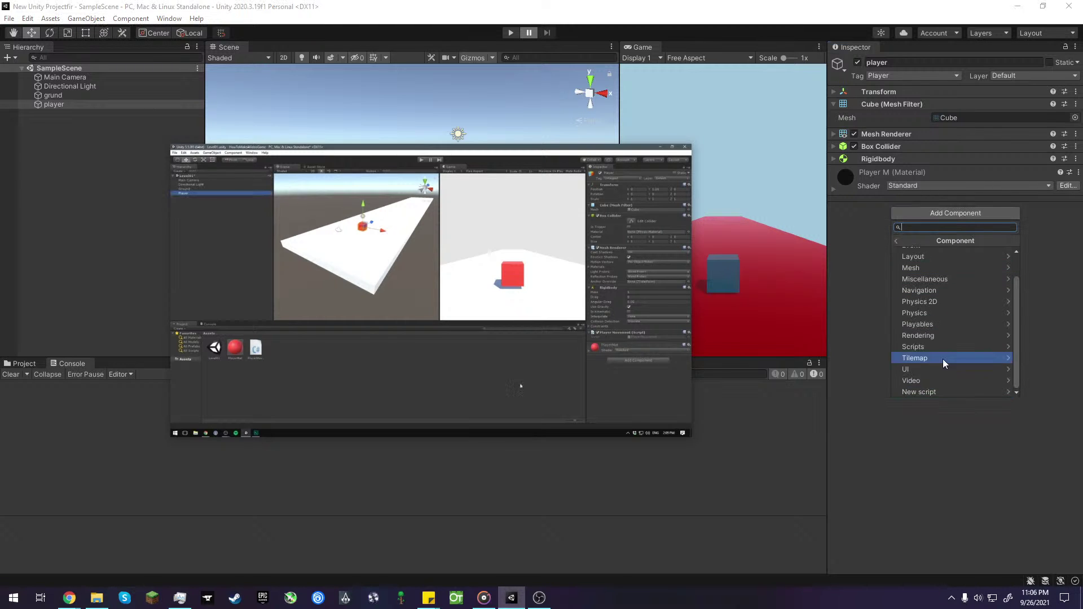
mouse_move(397, 382)
click(428, 423)
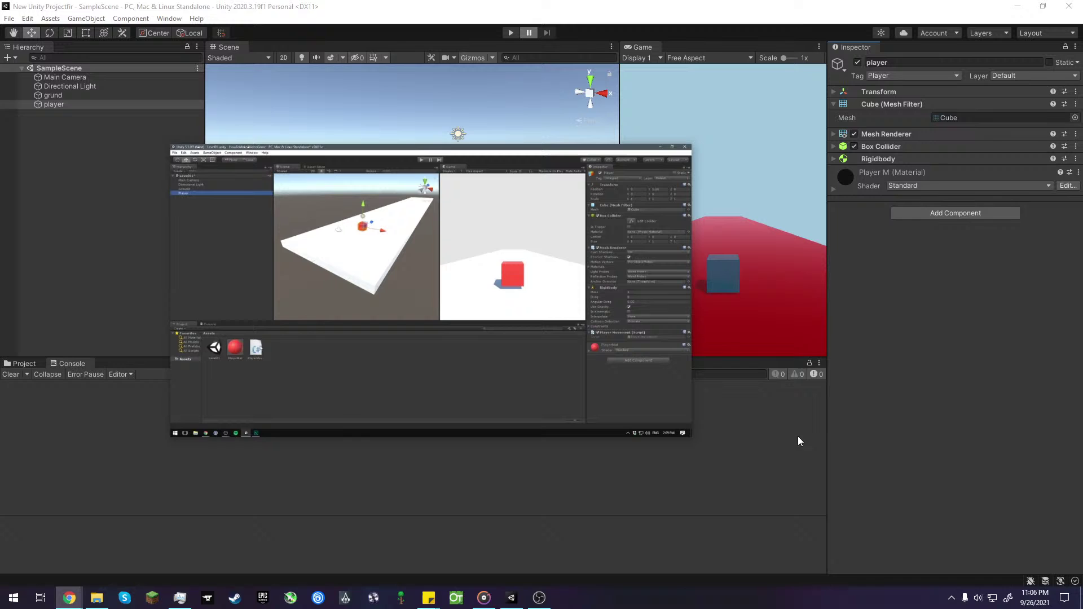
- Create a new script named playermove and add it to the player object
click(949, 214)
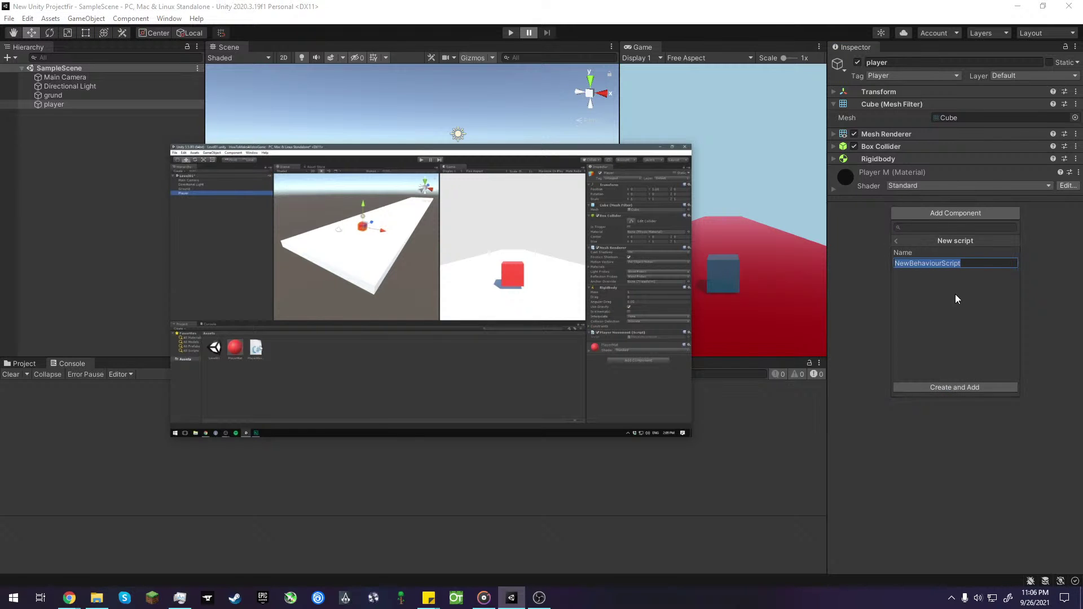
key(BackSpace)
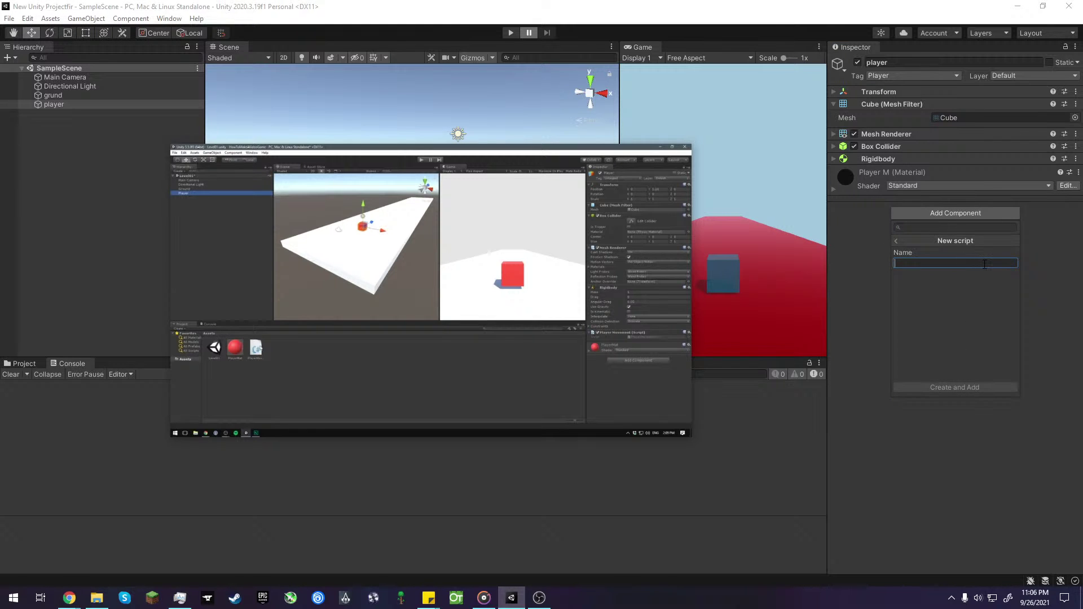
text(player )
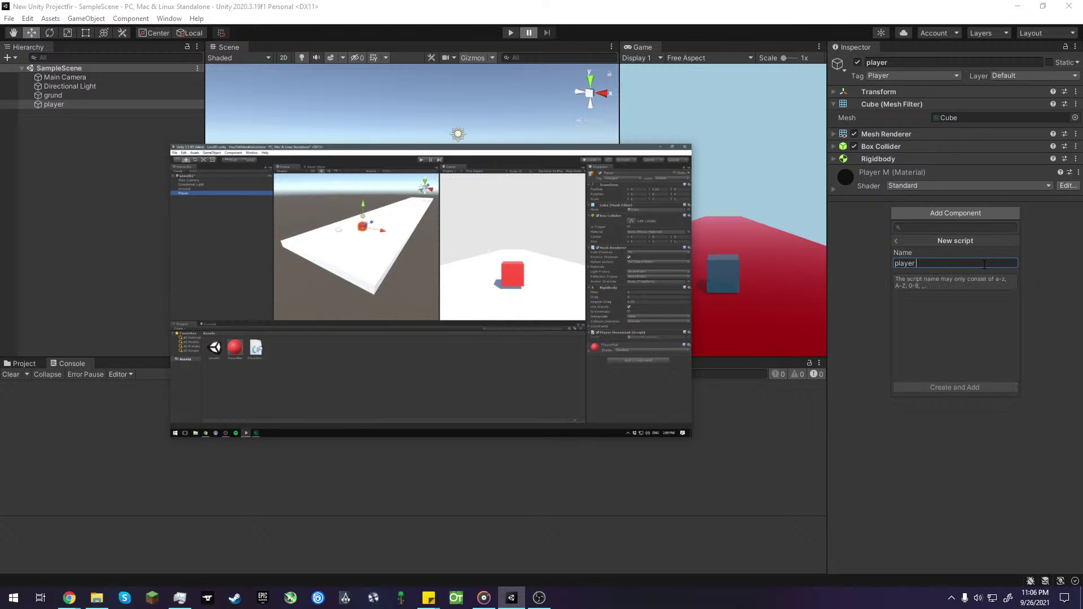
text(mo)
key(BackSpace)
text(-)
click(915, 264)
key(BackSpace)
key(BackSpace)
key(BackSpace)
key(BackSpace)
key(BackSpace)
key(BackSpace)
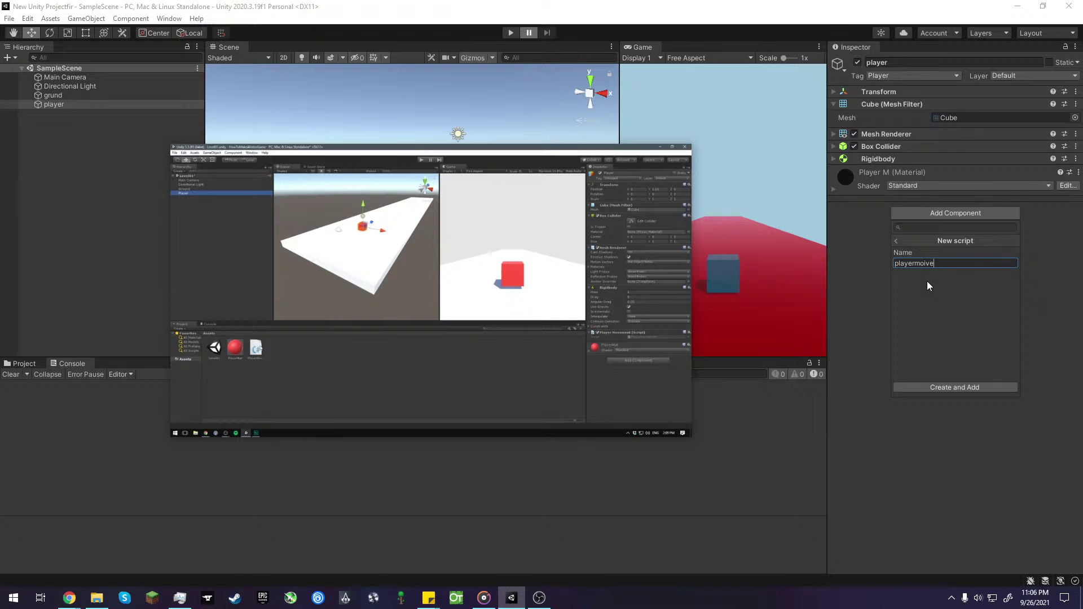
key(BackSpace)
key(BackSpace)
key(BackSpace)
text(ve)
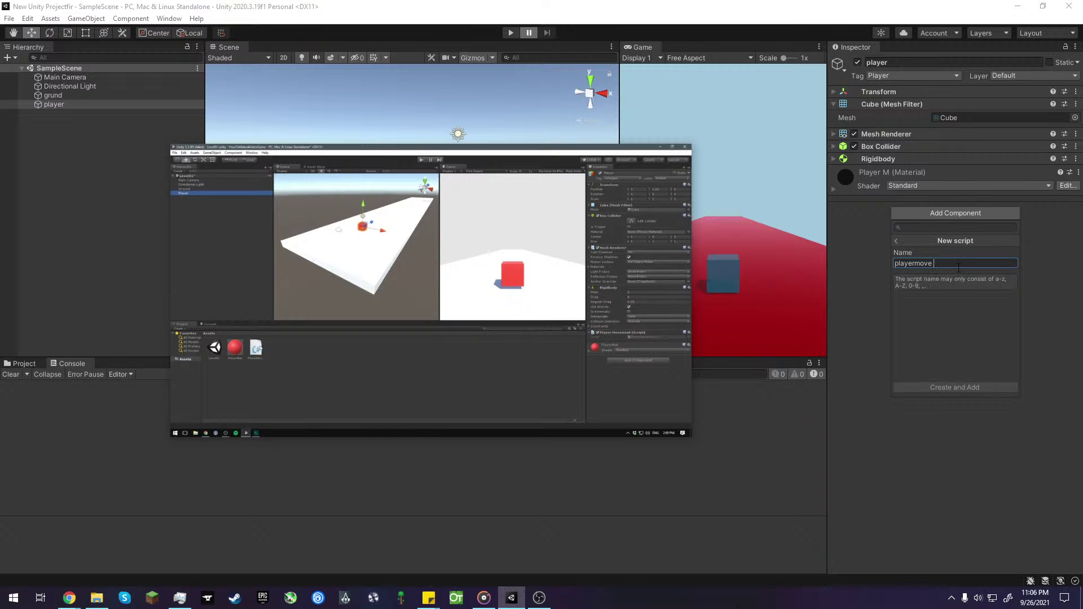
key(BackSpace)
click(963, 387)
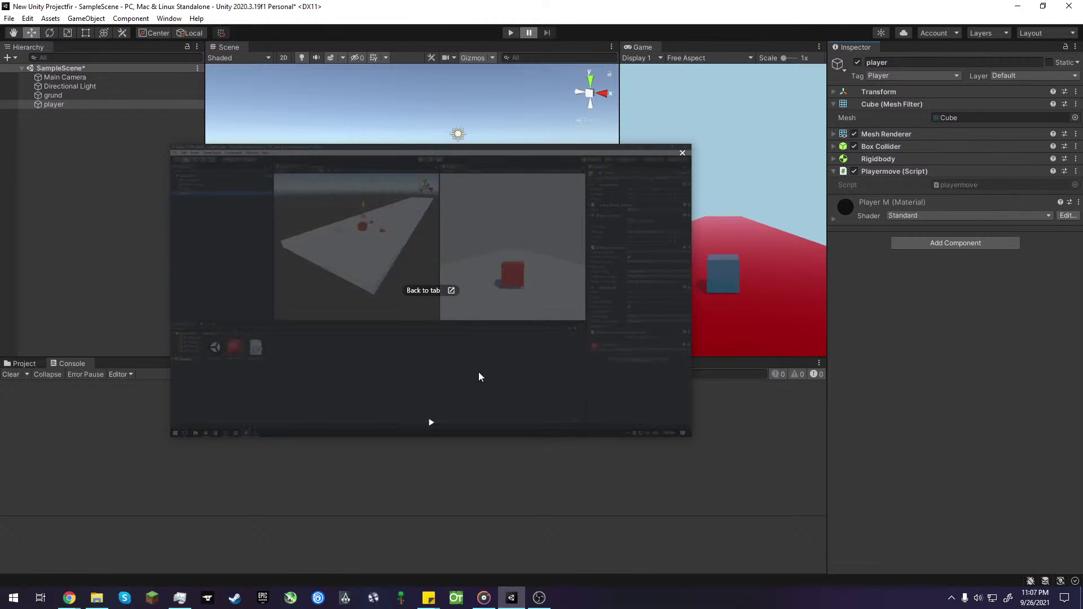
- Select the playermove script in the project assets and place the floating tutorial, made smaller, below the Game view
drag(456, 347, 621, 346)
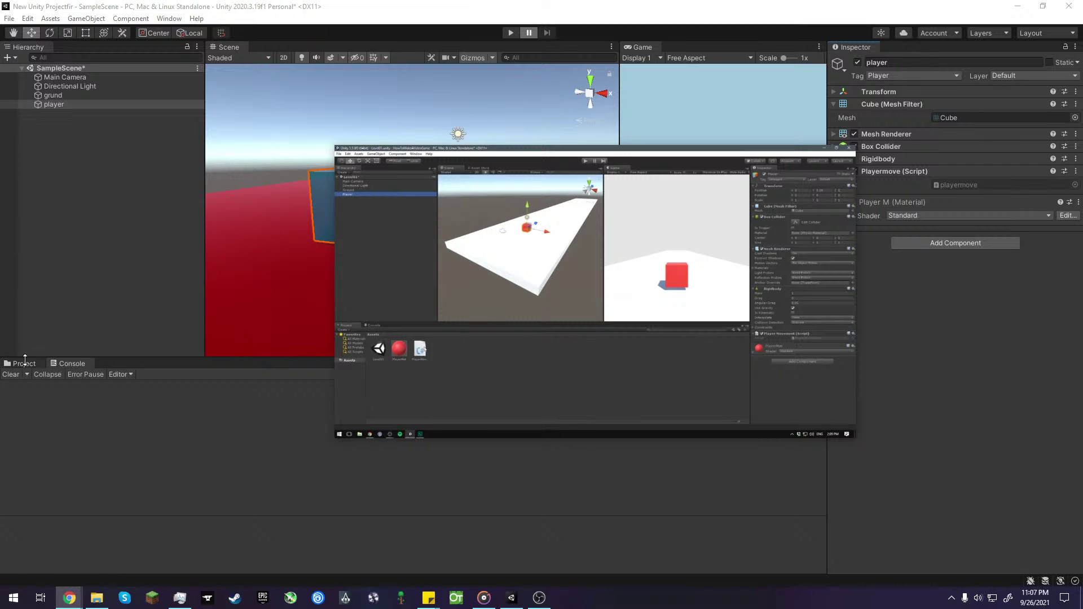
click(25, 364)
click(273, 424)
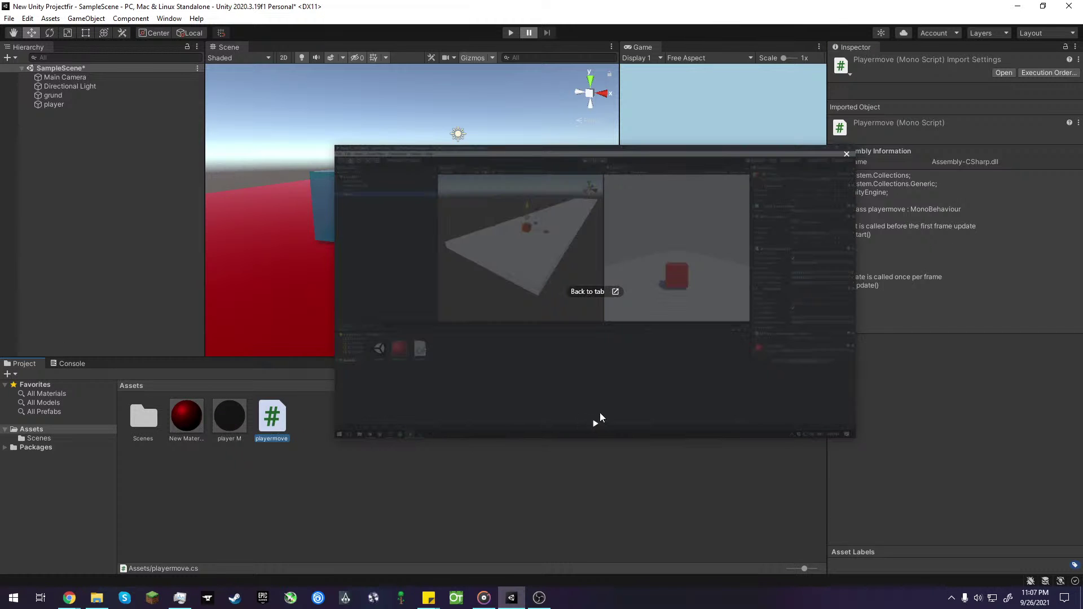
drag(415, 359, 492, 330)
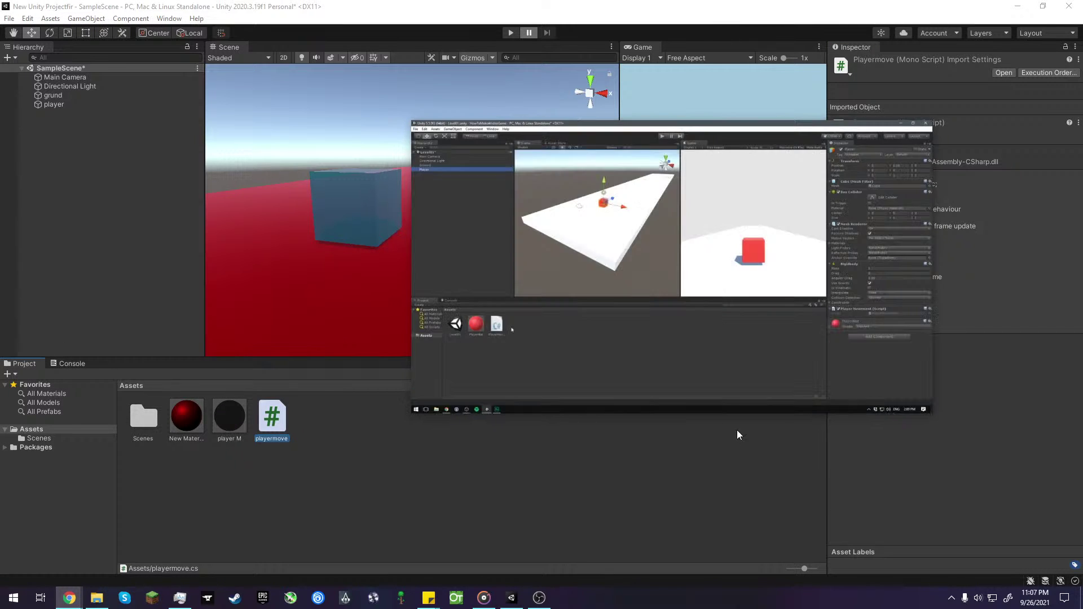
drag(737, 412, 973, 543)
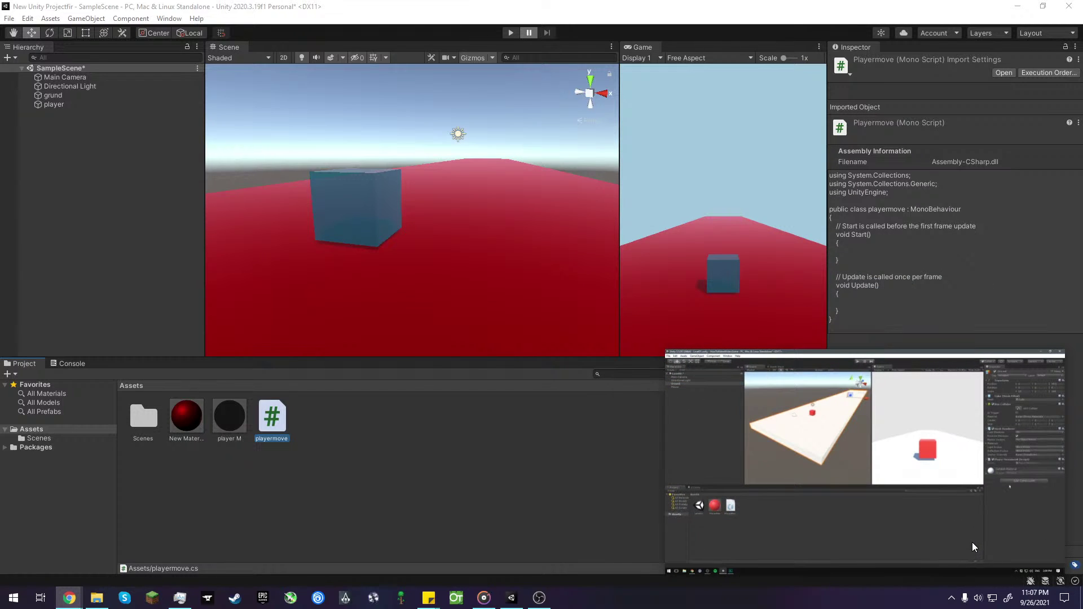
click(263, 426)
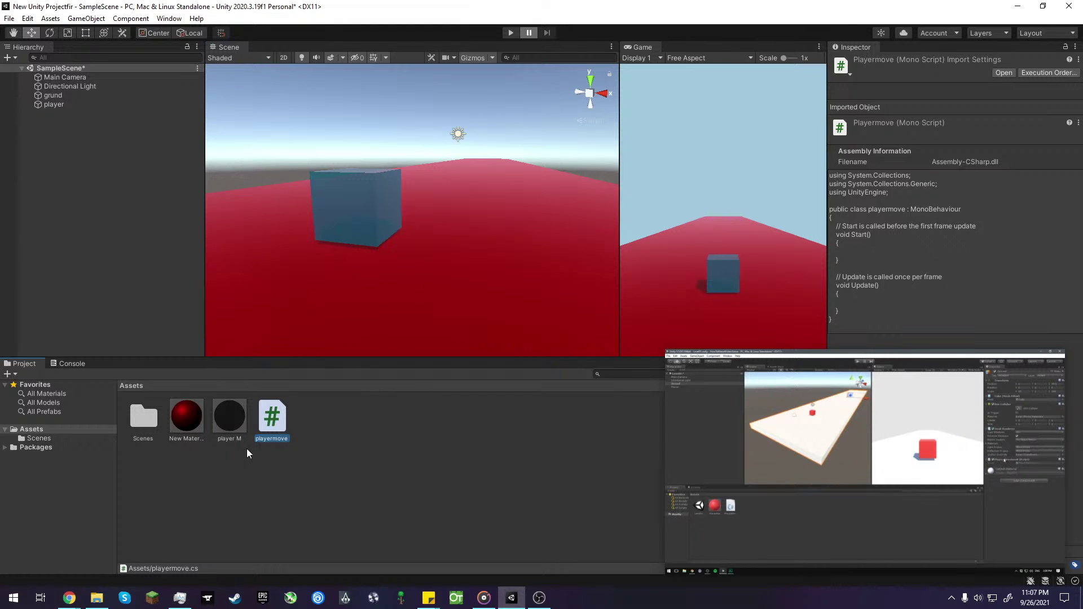
mouse_move(272, 420)
mouse_down()
mouse_move(321, 356)
mouse_move(371, 215)
mouse_move(287, 431)
mouse_up()
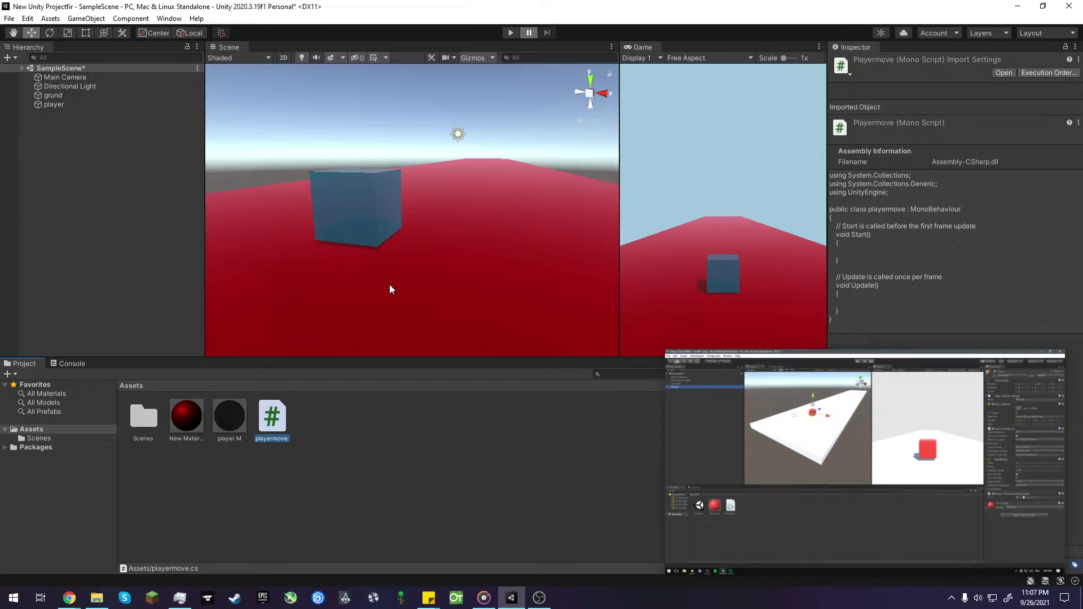
- Open the script attached to the player in Code Writer, compare its code with the tutorial, and close the editor
click(371, 191)
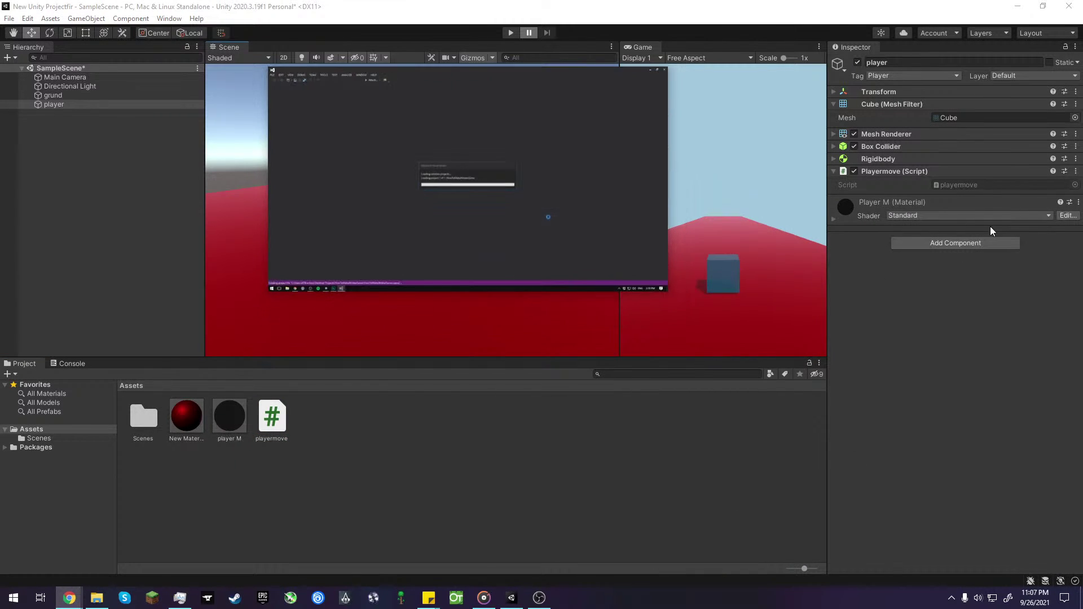
click(930, 174)
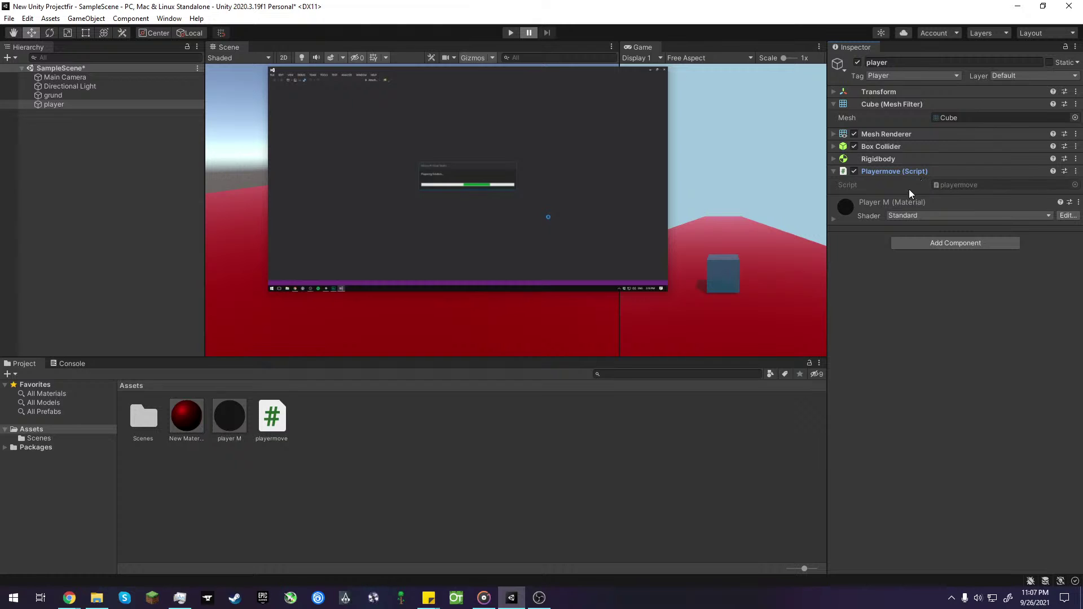
double_click(966, 188)
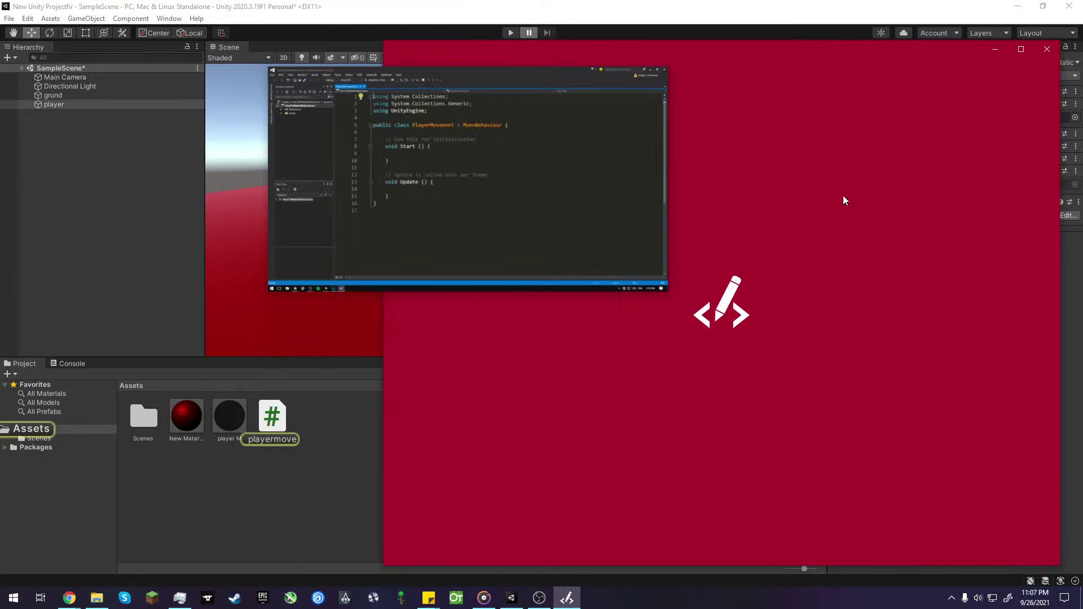
mouse_move(447, 228)
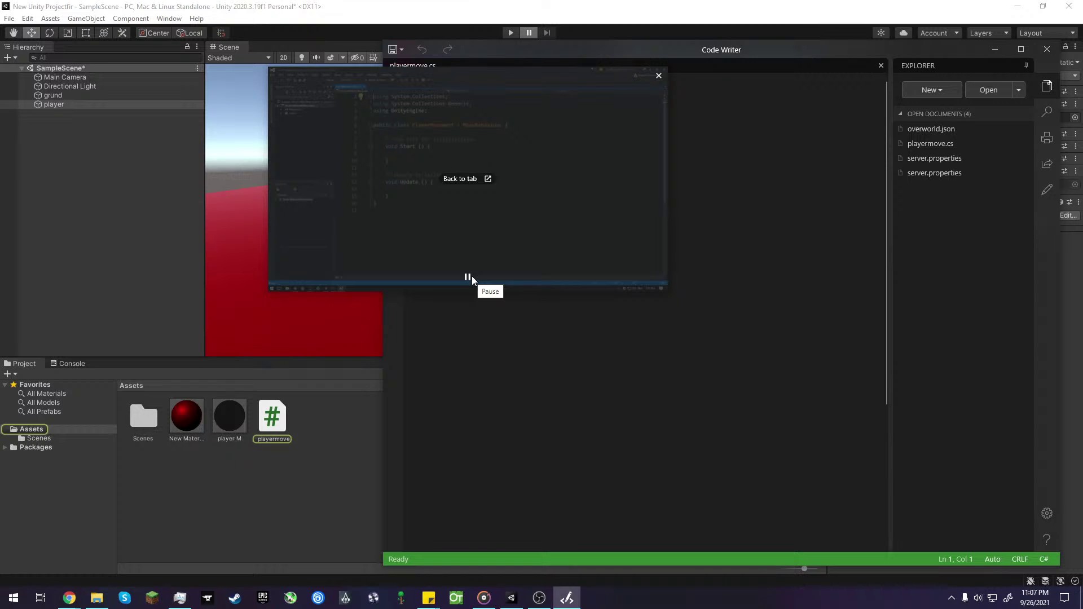
drag(568, 213, 291, 230)
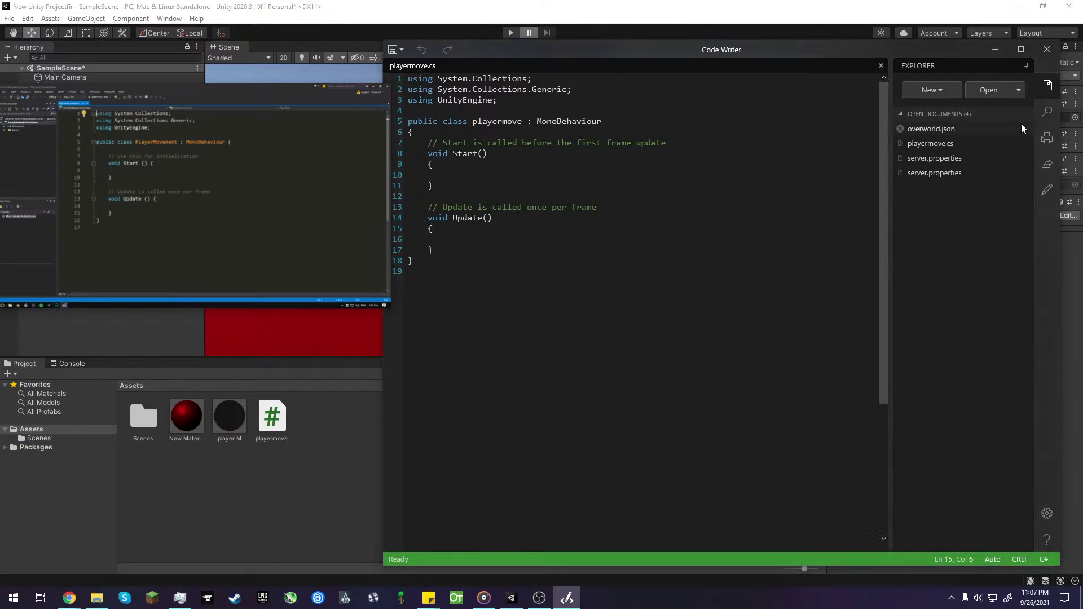
click(1047, 49)
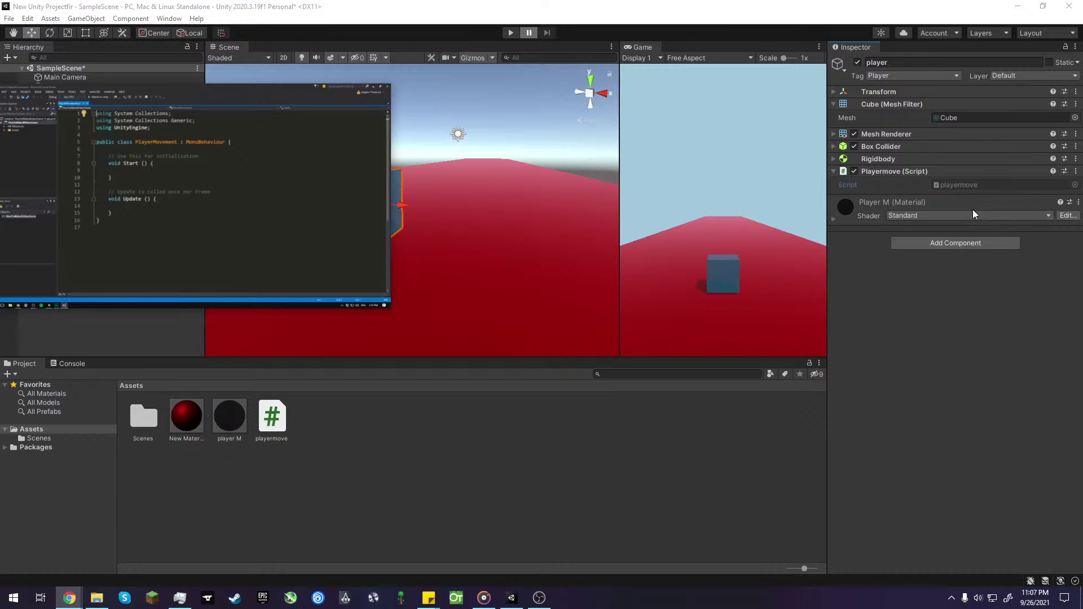
- Examine the playermove script's properties in a separate window, close it and clear the asset selection
click(285, 421)
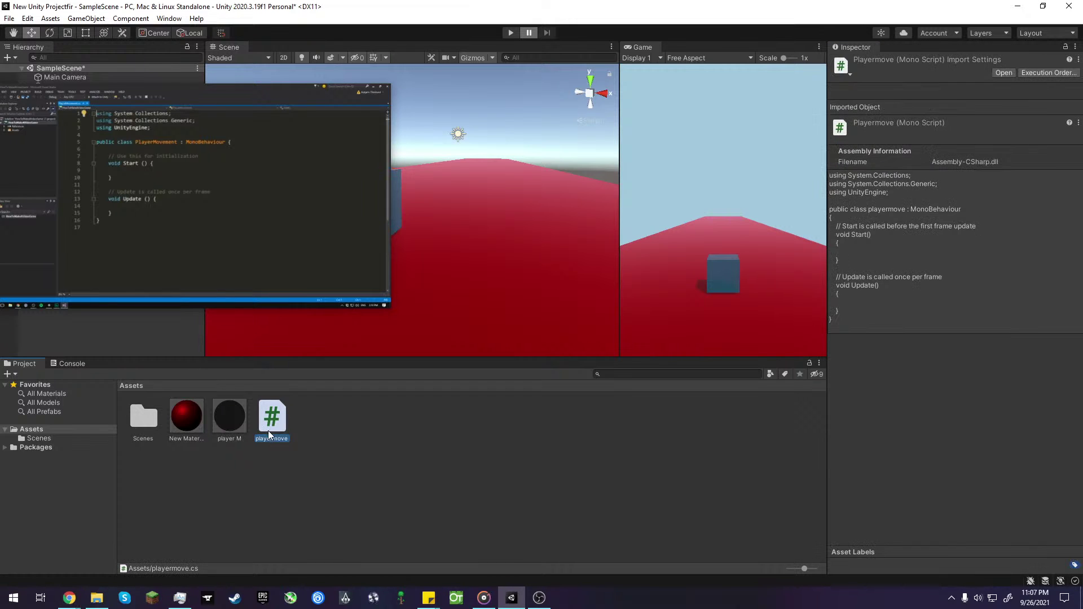
right_click(269, 433)
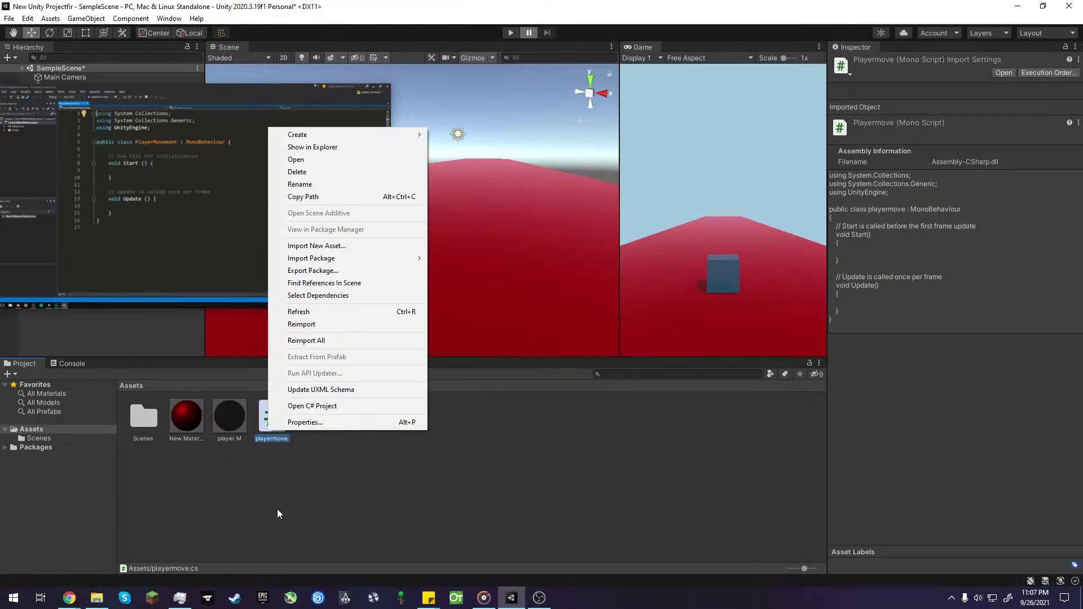
click(324, 426)
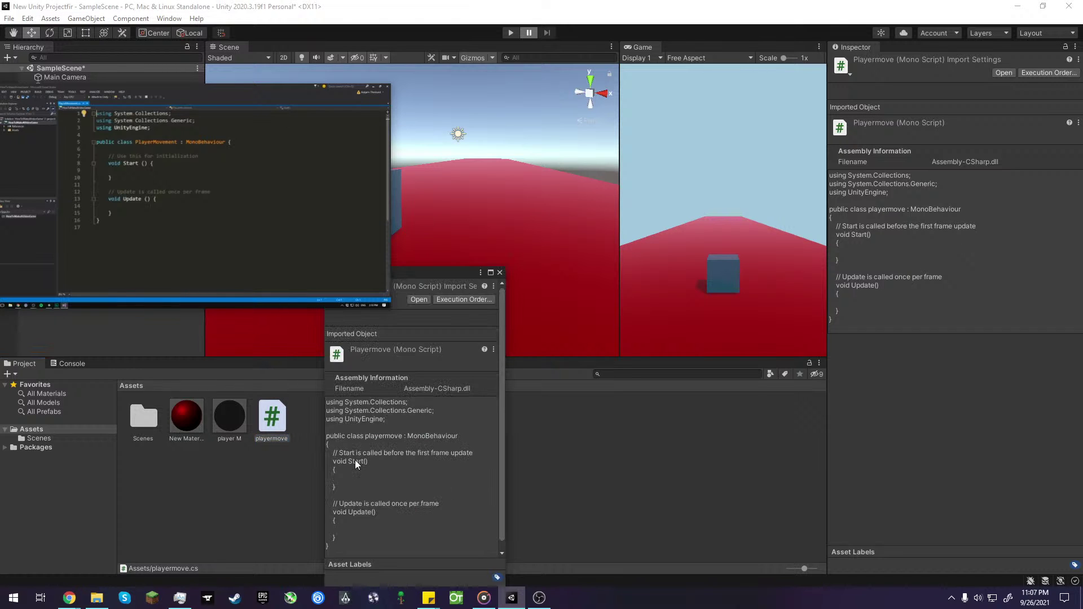
drag(442, 273, 671, 205)
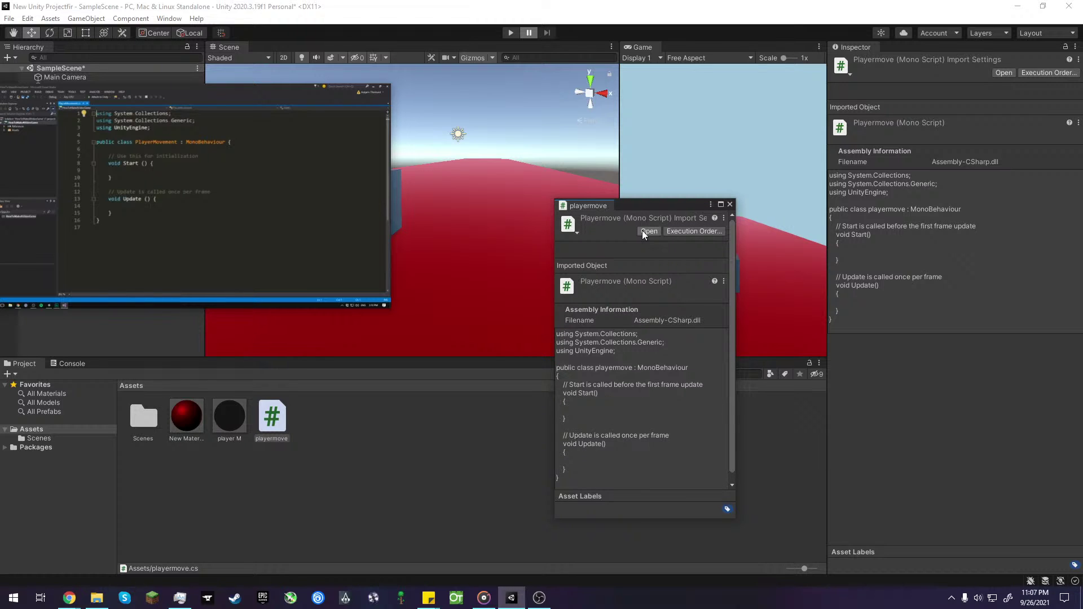
click(730, 204)
click(520, 432)
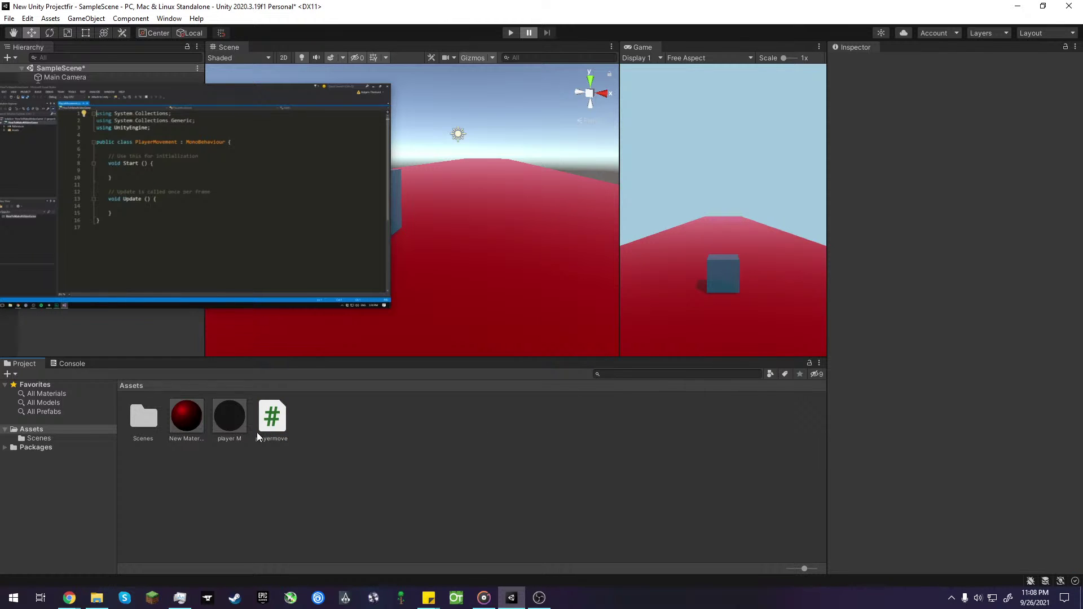
- Look through the installed programs for a code editor and launch IntelliJ IDEA Community Edition from the desktop
click(273, 428)
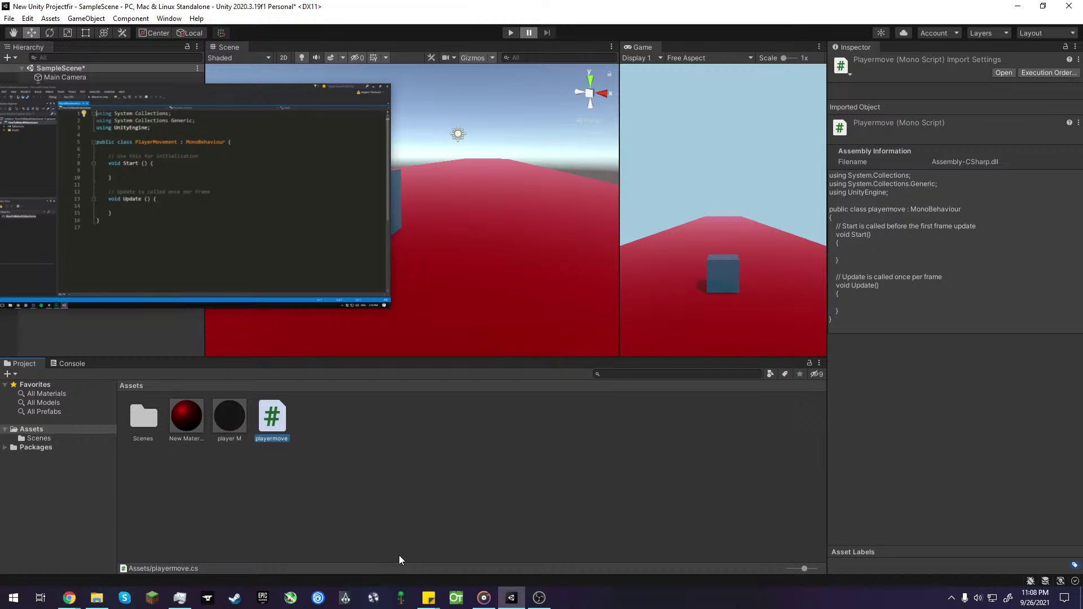
click(13, 597)
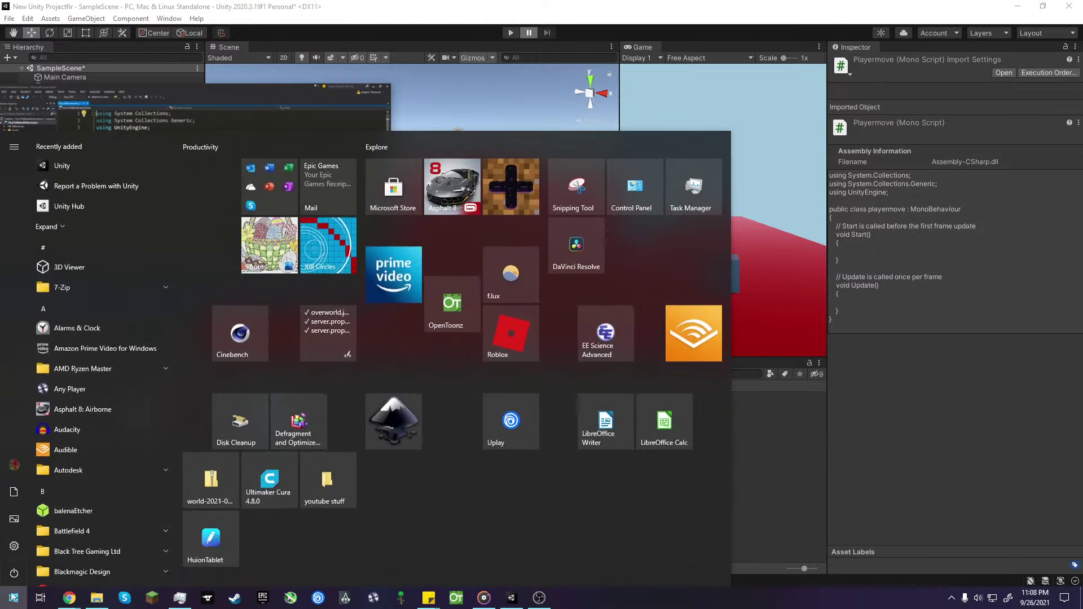
scroll(124, 428, down, 5)
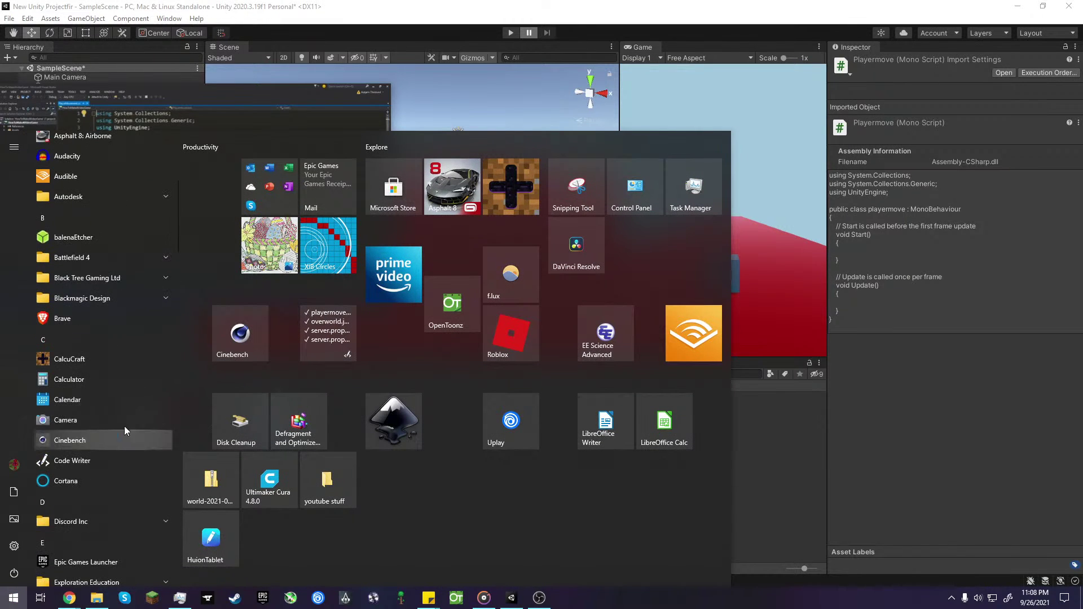
click(973, 527)
key(alt+Tab)
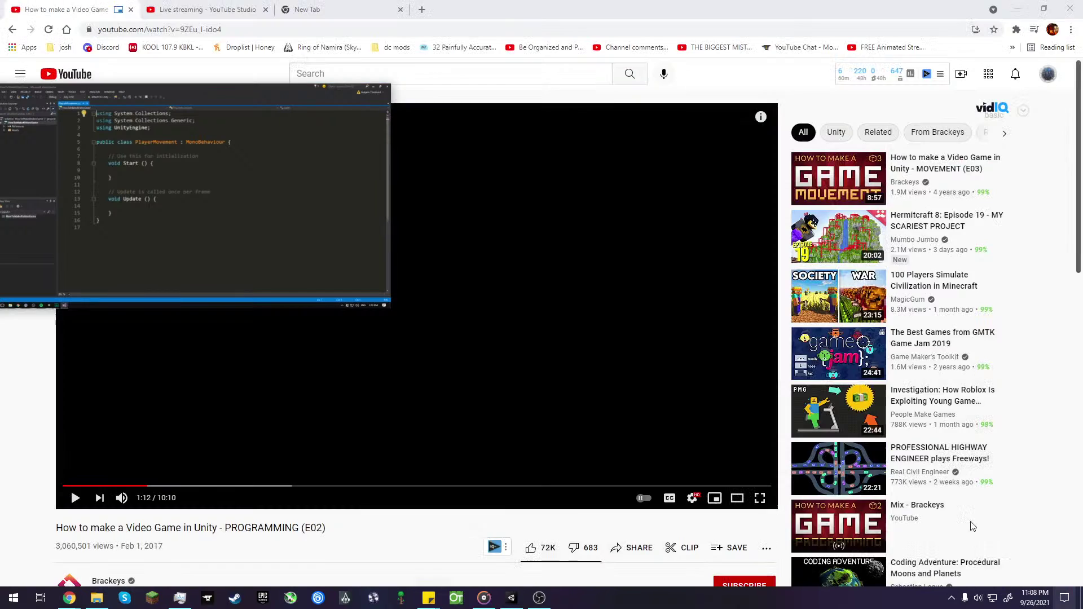
click(1081, 598)
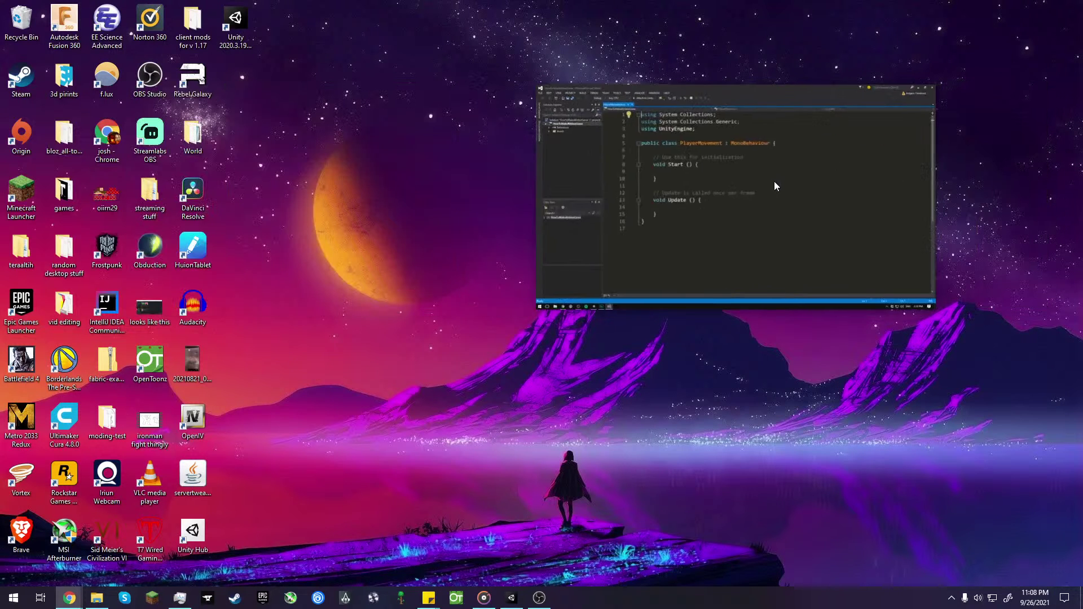
double_click(115, 311)
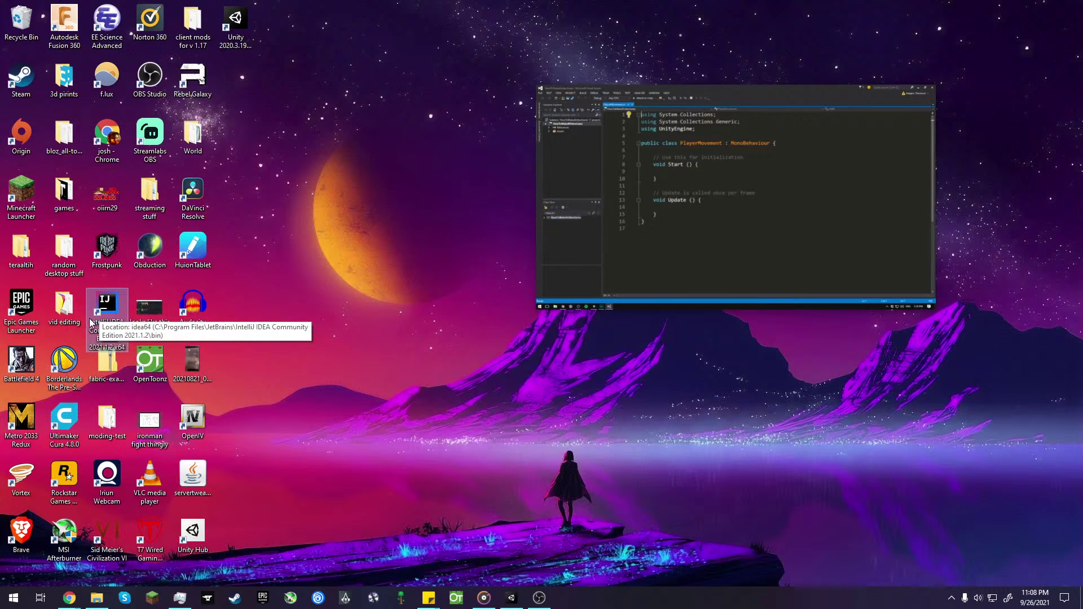
- Return the floating Unity tutorial to its browser tab, play it to 1:24, pause it and minimize the browser
mouse_move(812, 222)
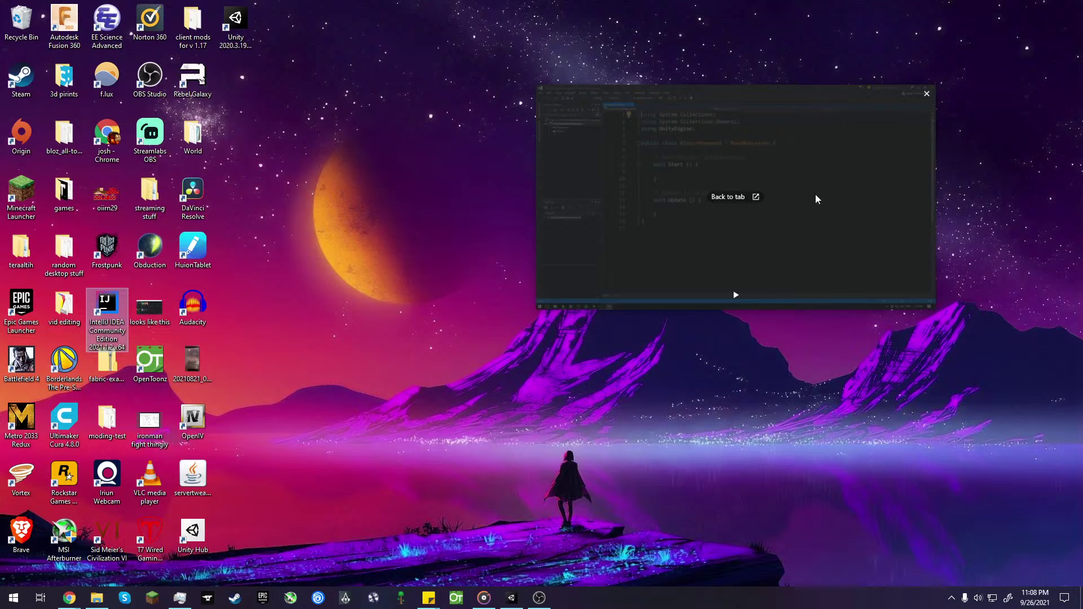
click(816, 197)
click(756, 198)
click(594, 327)
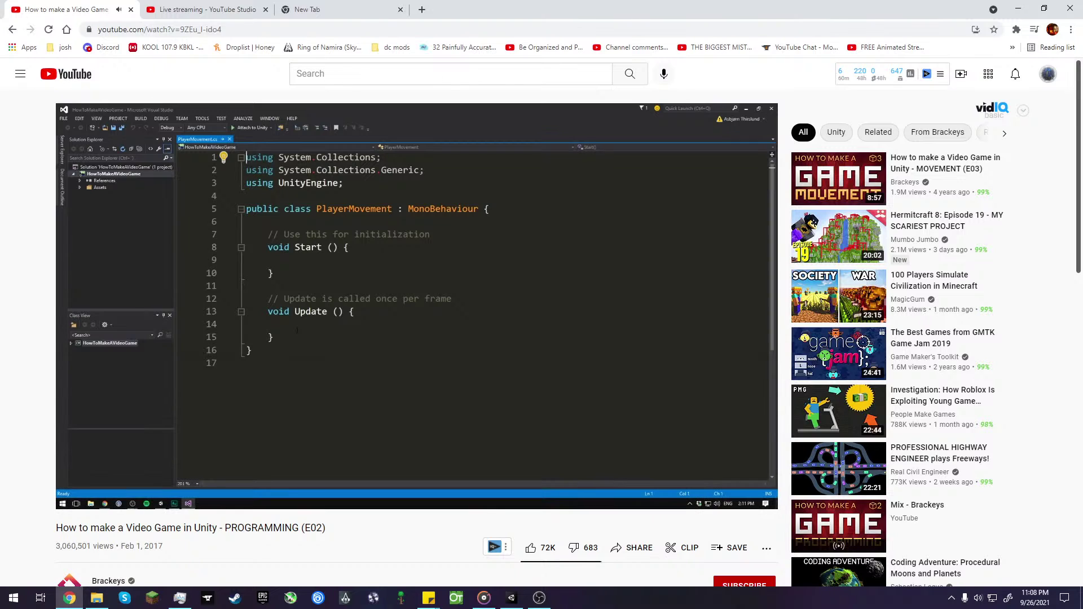
click(460, 277)
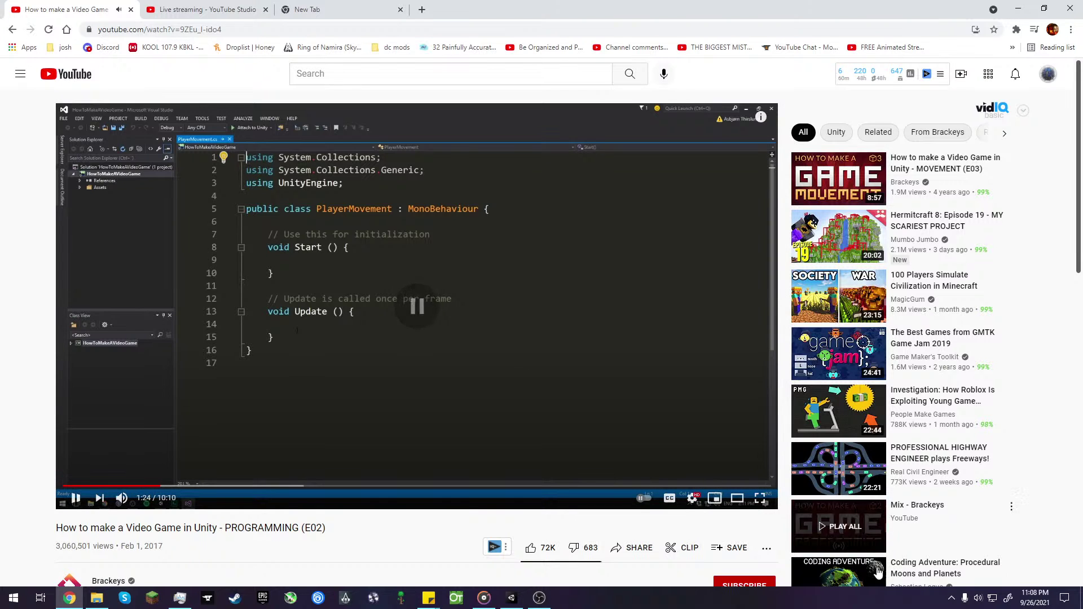
click(1078, 603)
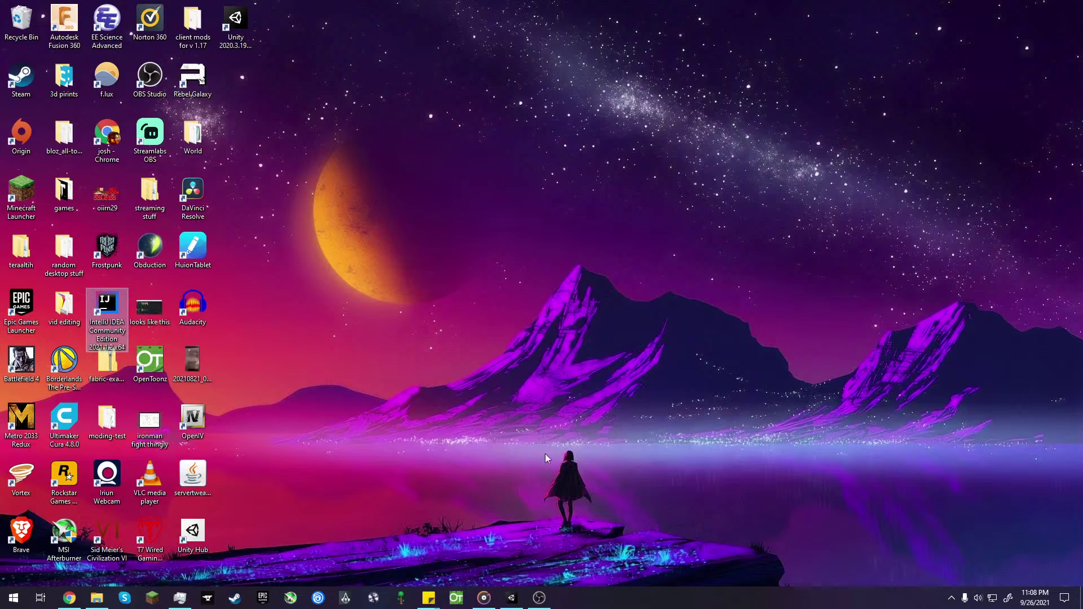
- Close the music player, check the tutorial page in the browser and switch back to Unity
click(487, 601)
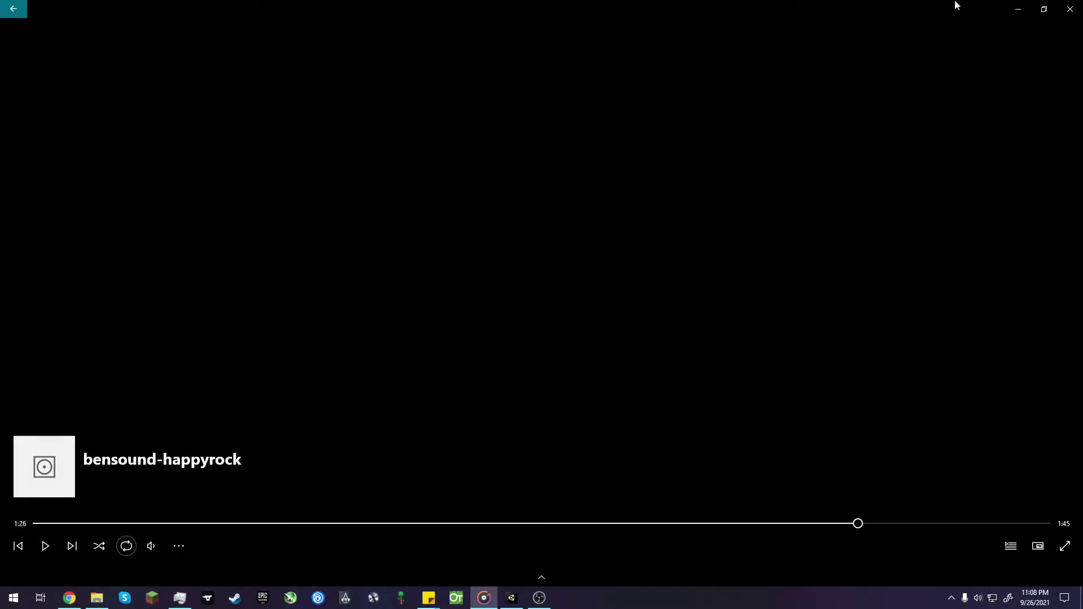
click(1069, 9)
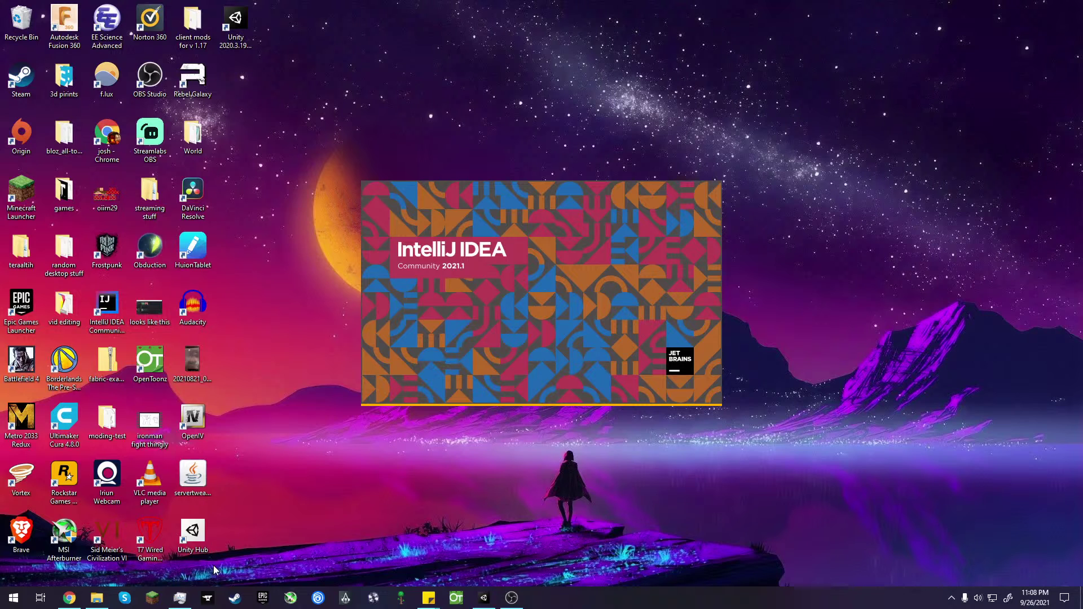
click(70, 599)
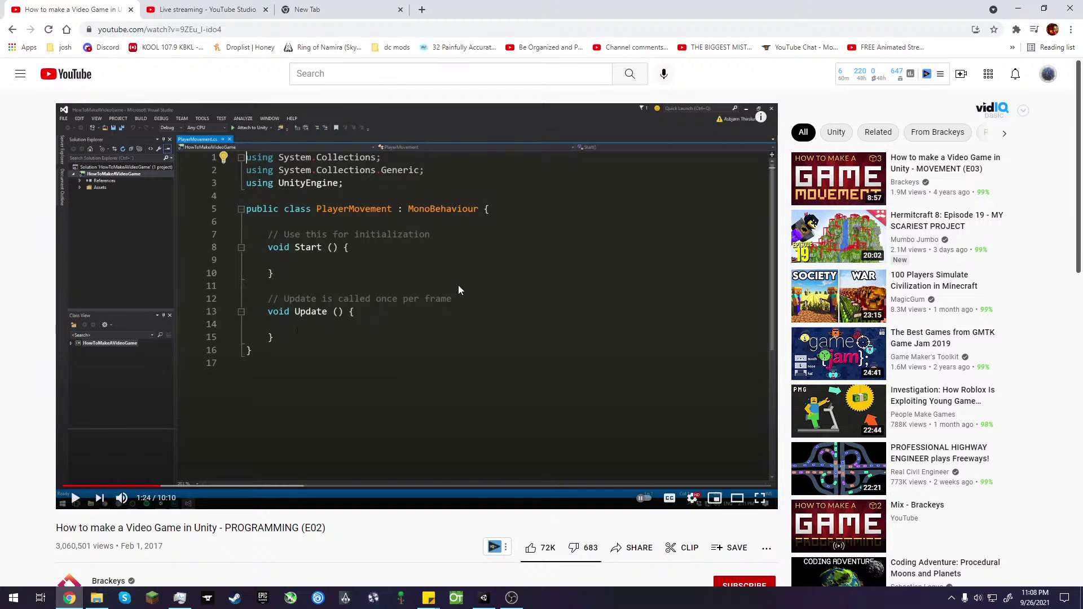
mouse_move(511, 598)
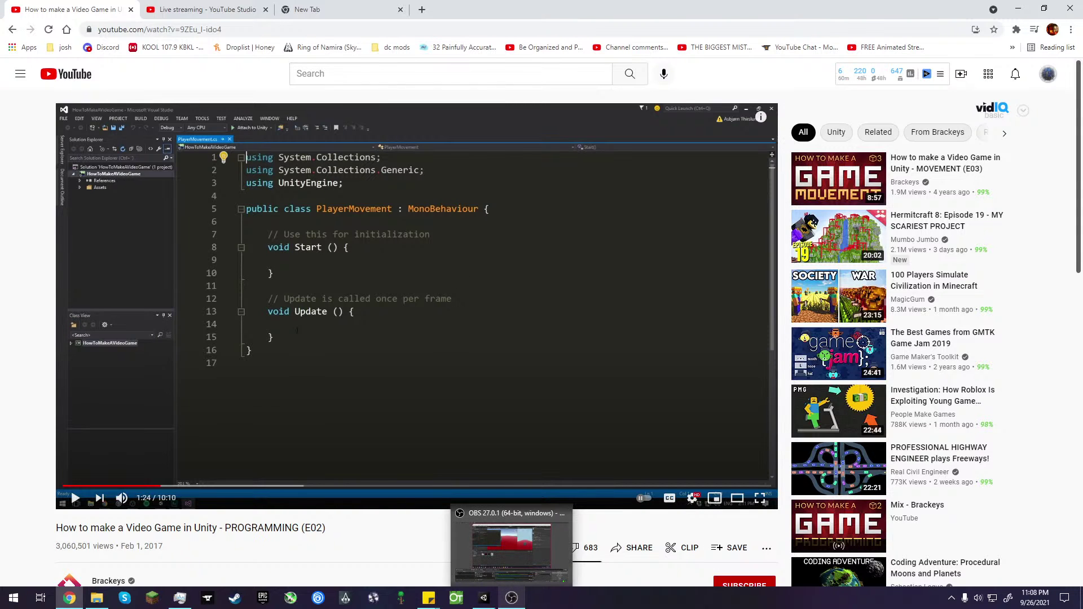
click(492, 601)
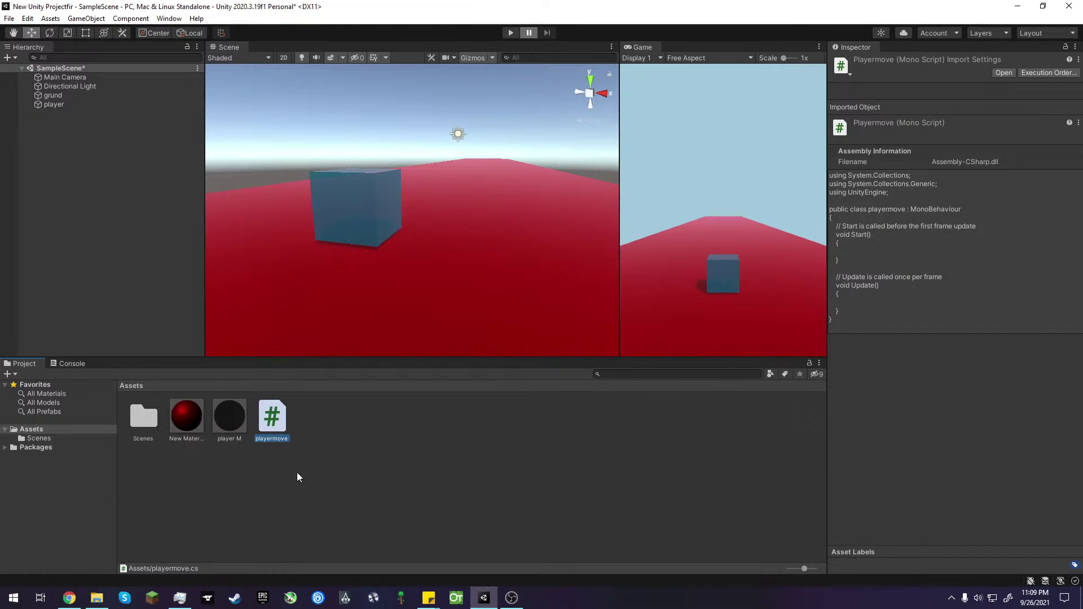
- Try opening the playermove script in Code Writer from its import settings, and close the editor window
click(648, 382)
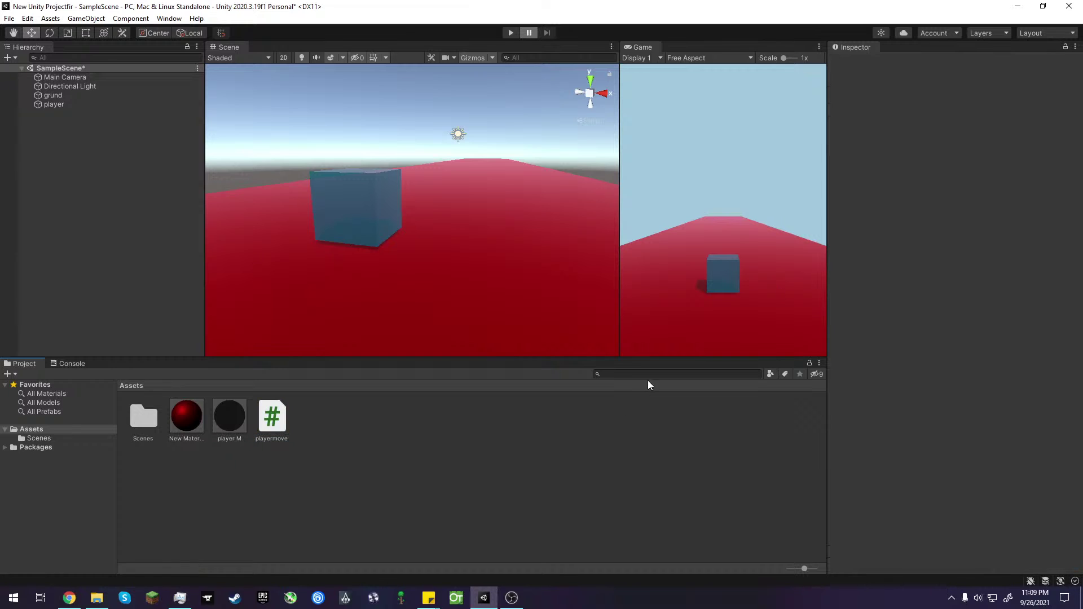
click(273, 420)
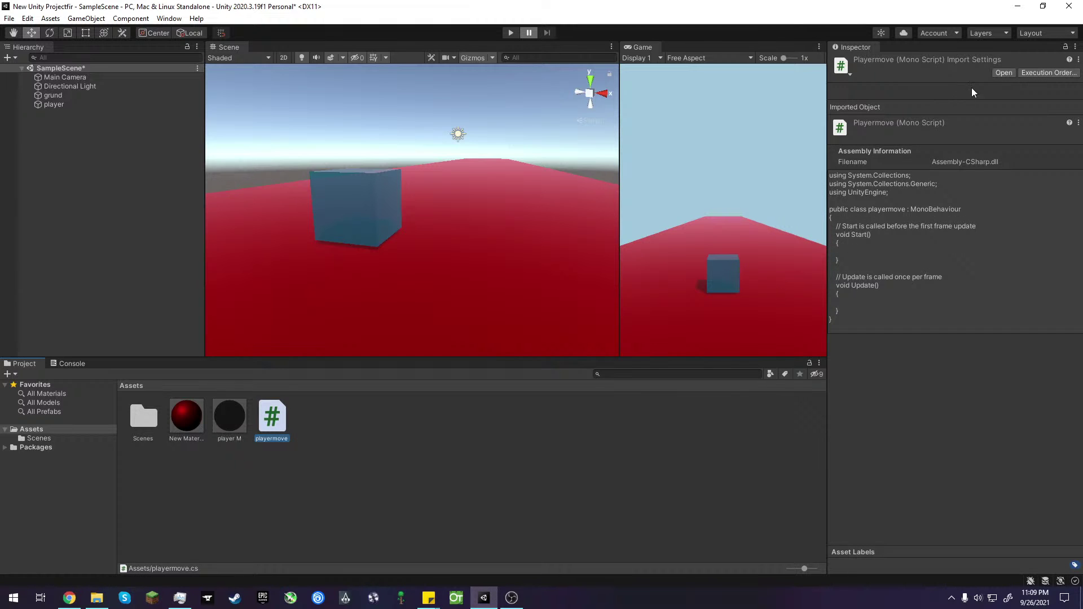
click(1003, 72)
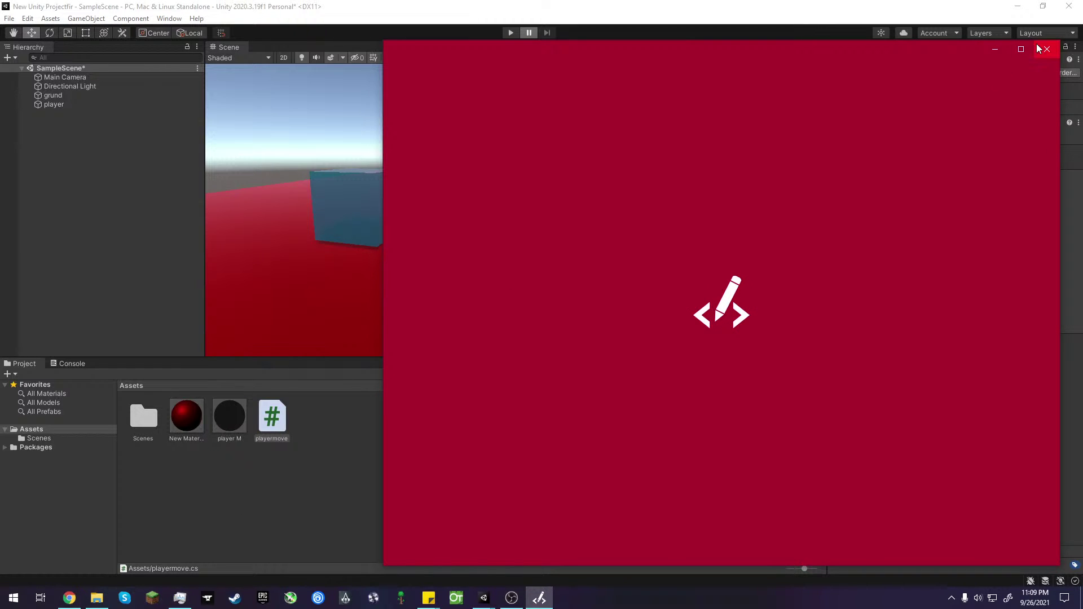
click(1046, 49)
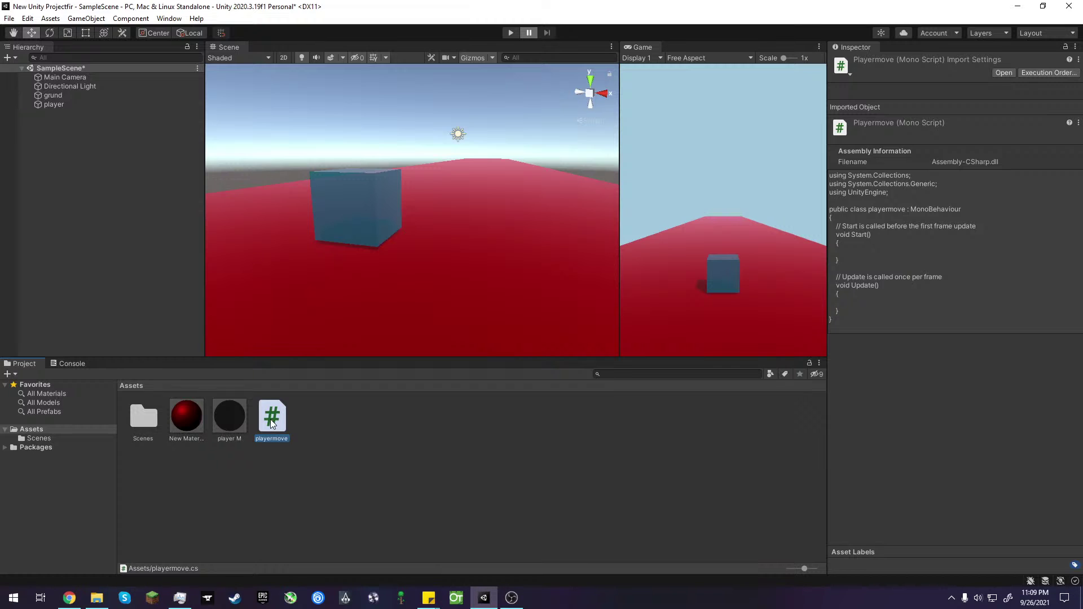
click(314, 511)
click(273, 428)
right_click(273, 428)
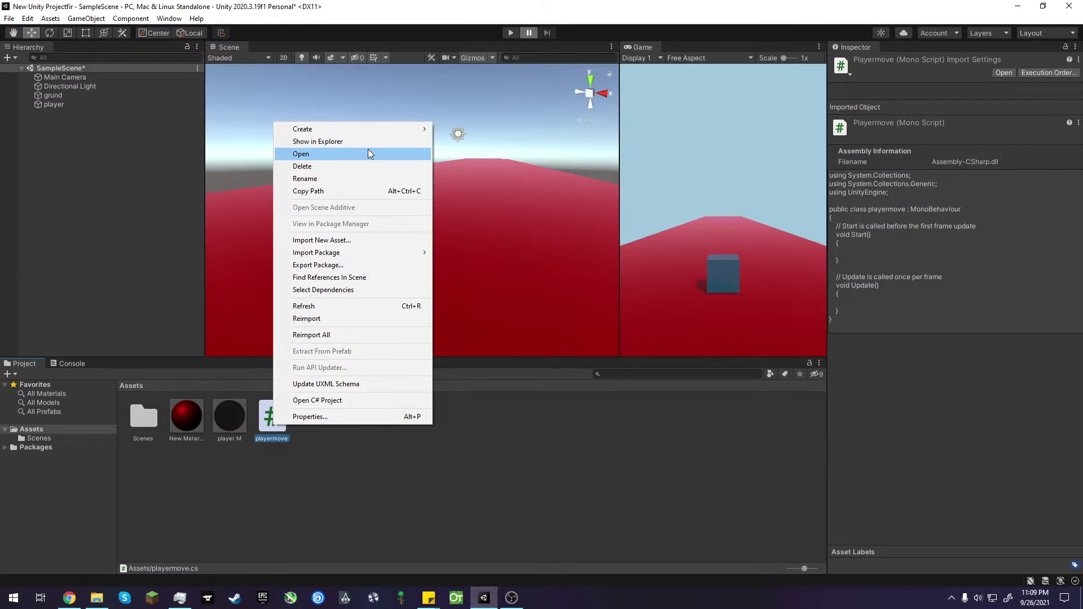
click(468, 502)
click(14, 597)
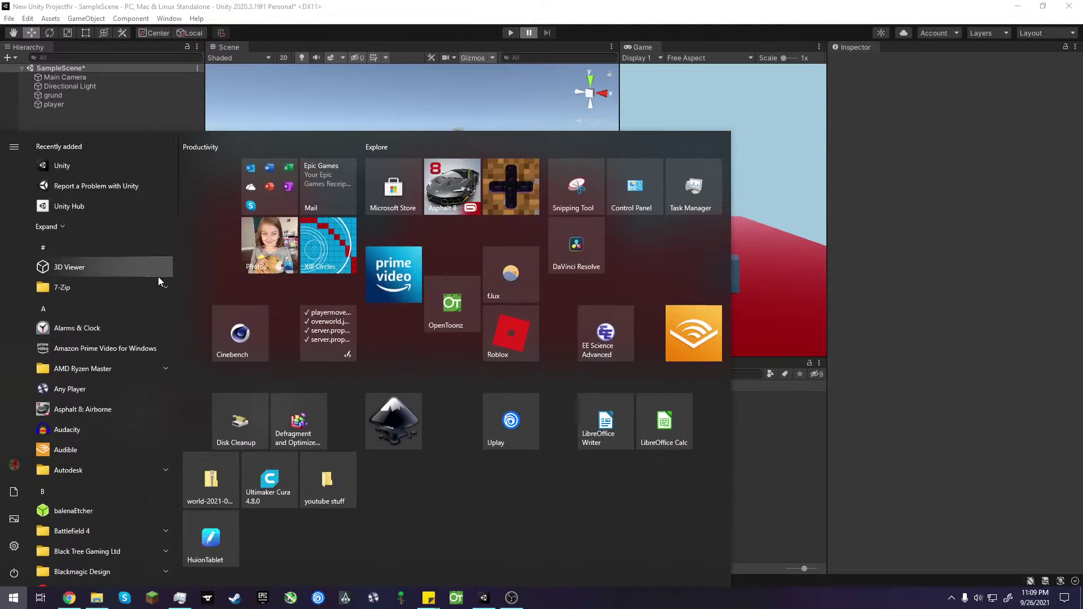
click(898, 607)
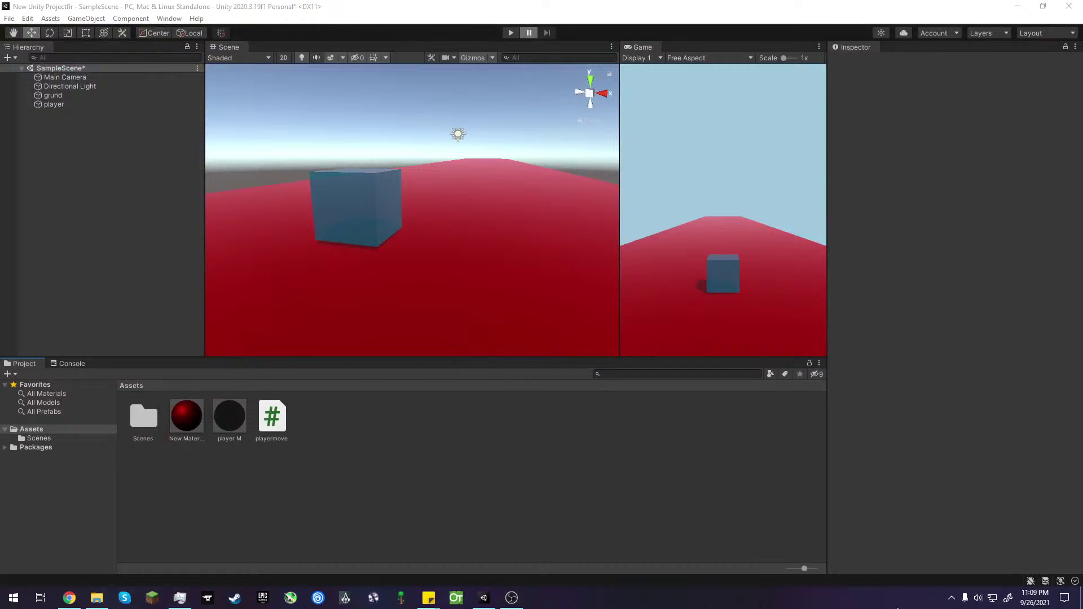
click(950, 597)
- Switch to Task Manager and look through the running processes for IntelliJ IDEA
click(180, 597)
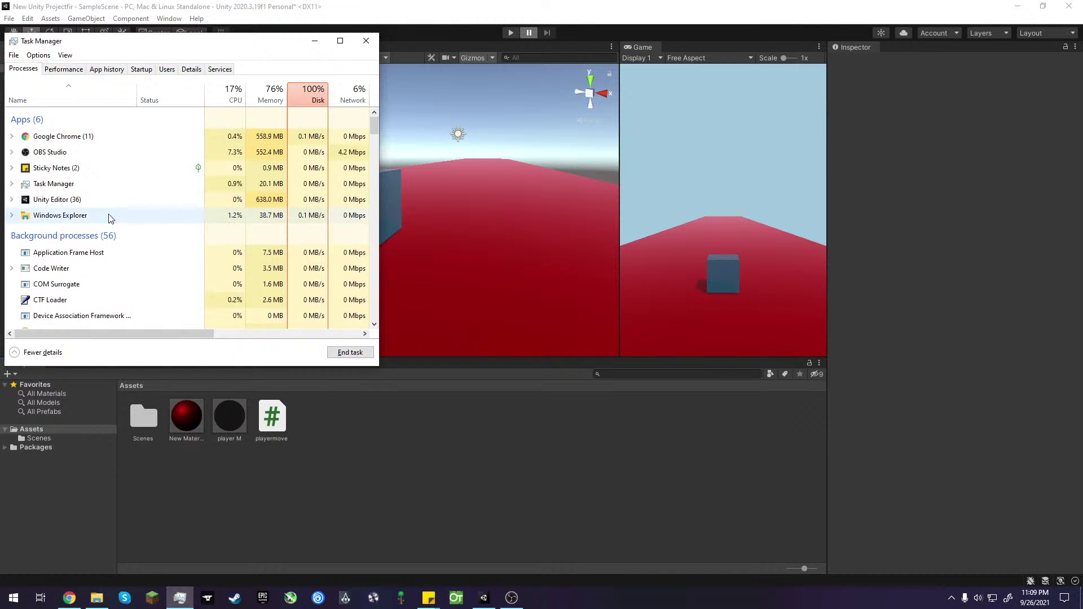
scroll(121, 320, down, 3)
scroll(119, 319, down, 1)
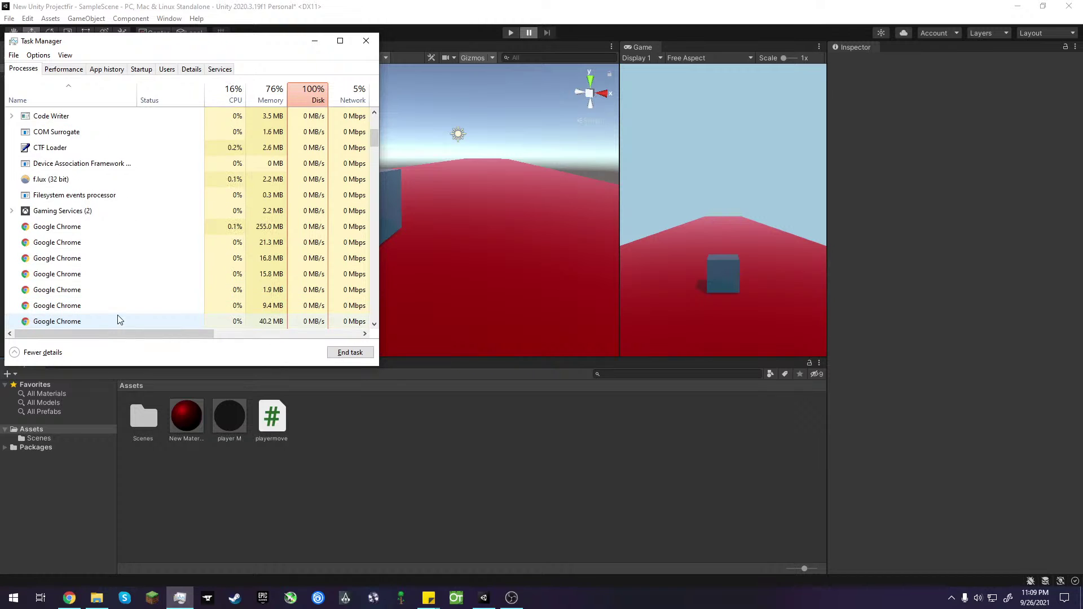
click(111, 199)
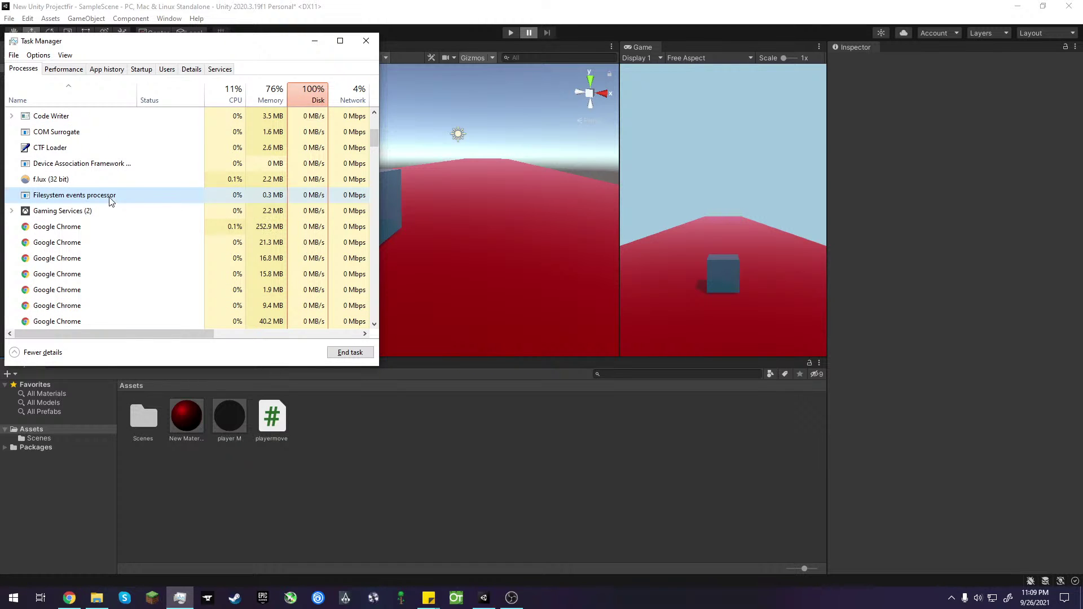
scroll(107, 214, down, 5)
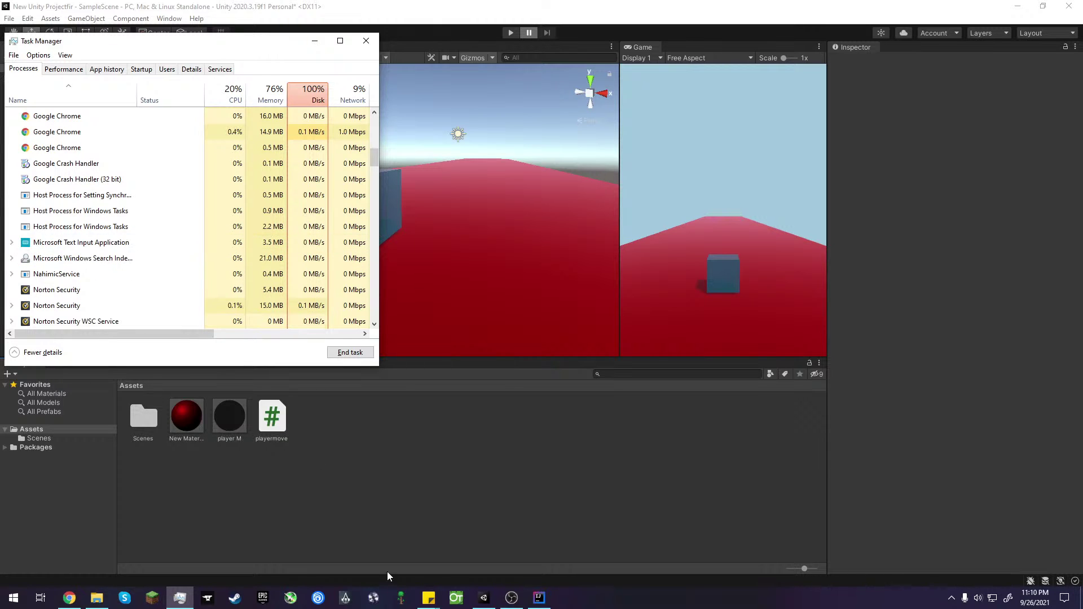
- Open the playermove script from Unity's project assets in IntelliJ IDEA as a project
click(386, 536)
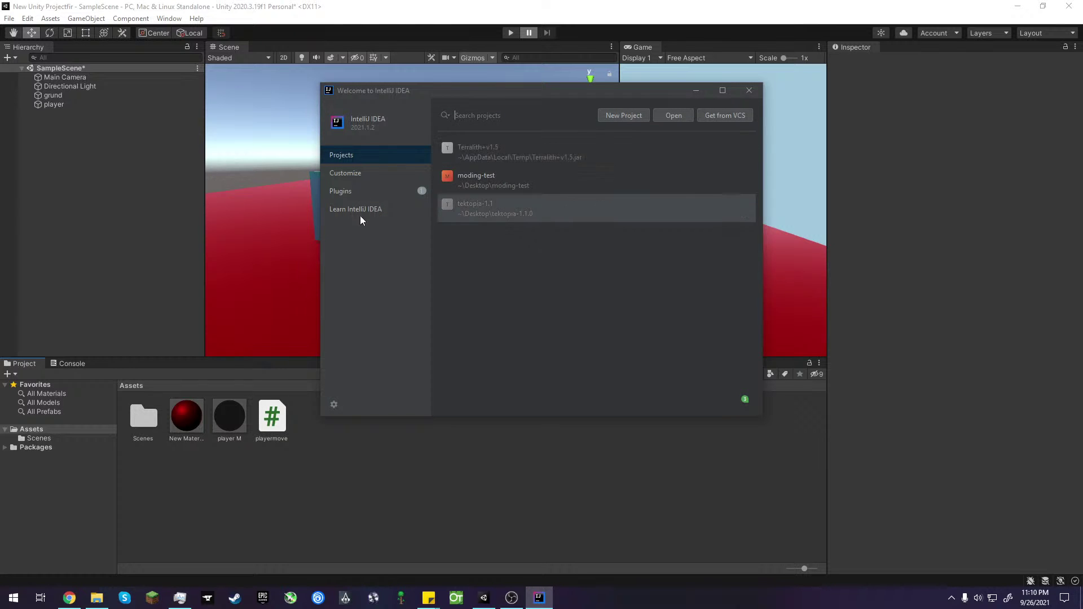
click(324, 509)
click(271, 423)
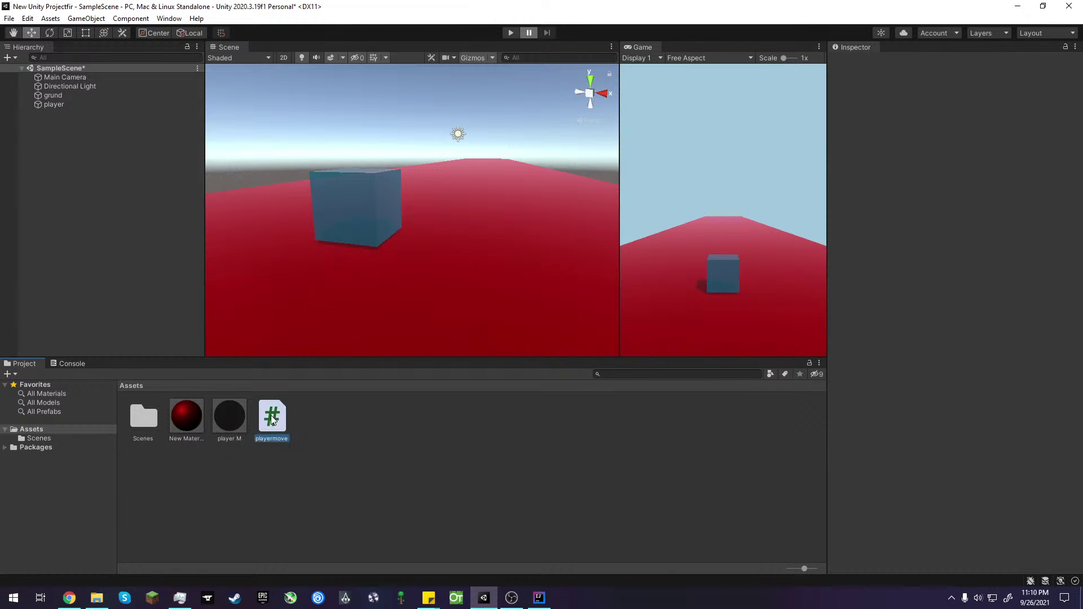
click(538, 597)
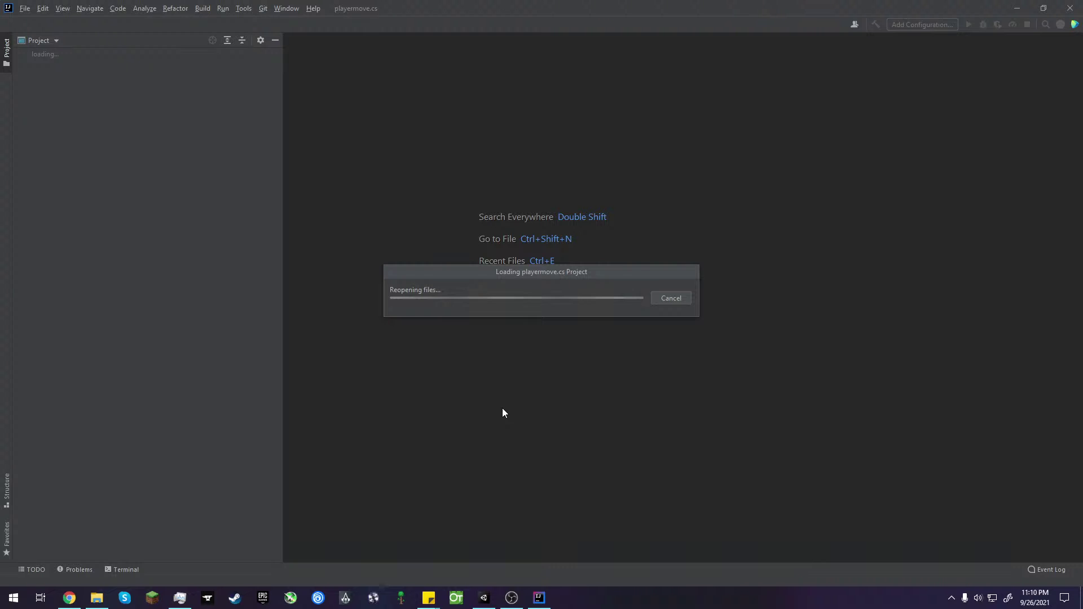
mouse_move(539, 598)
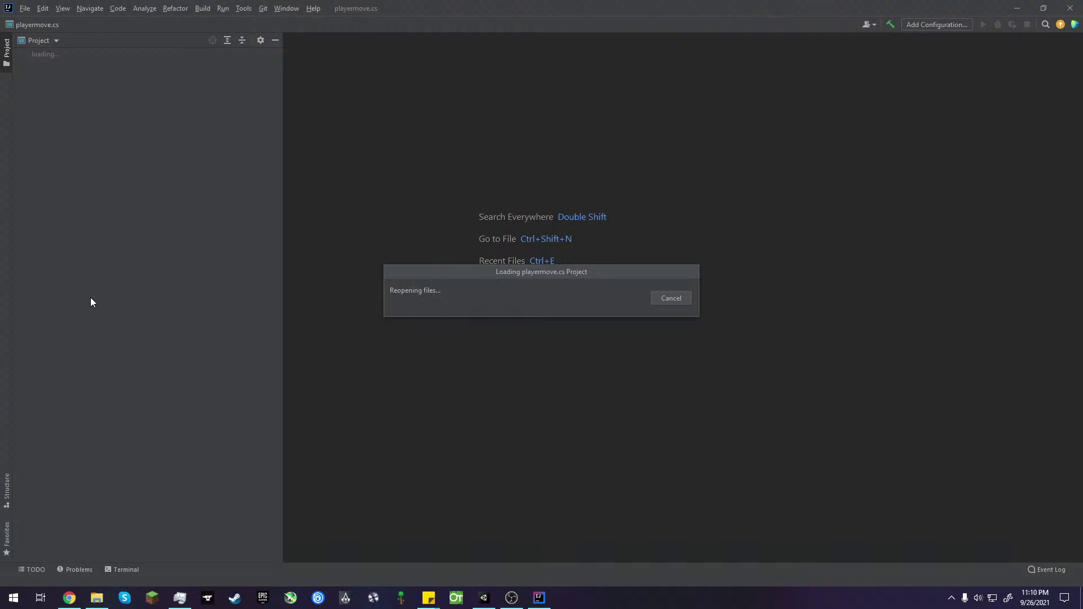
click(511, 598)
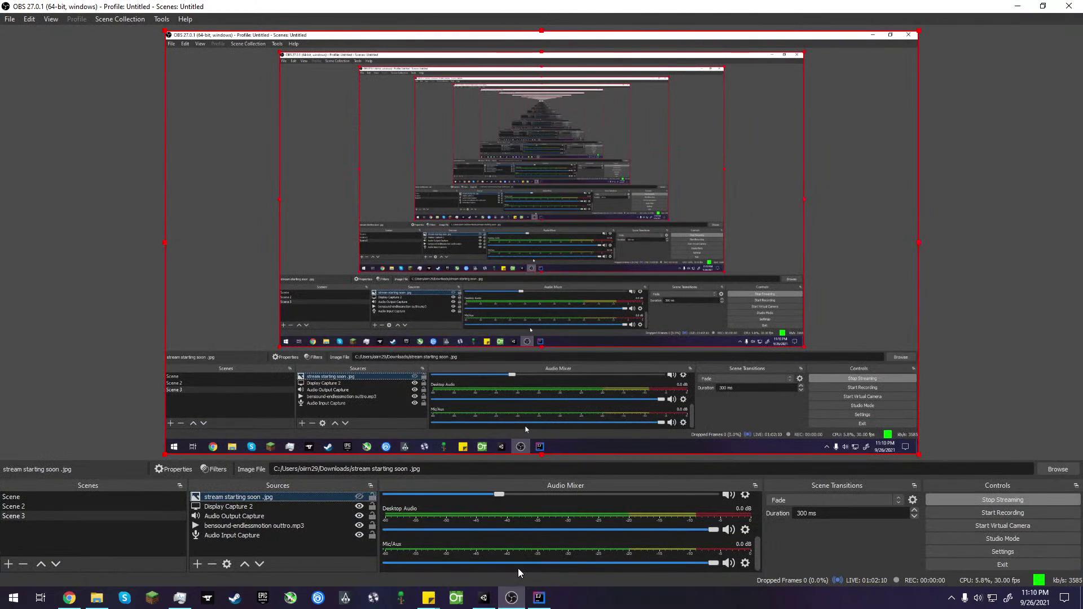
click(484, 598)
click(69, 598)
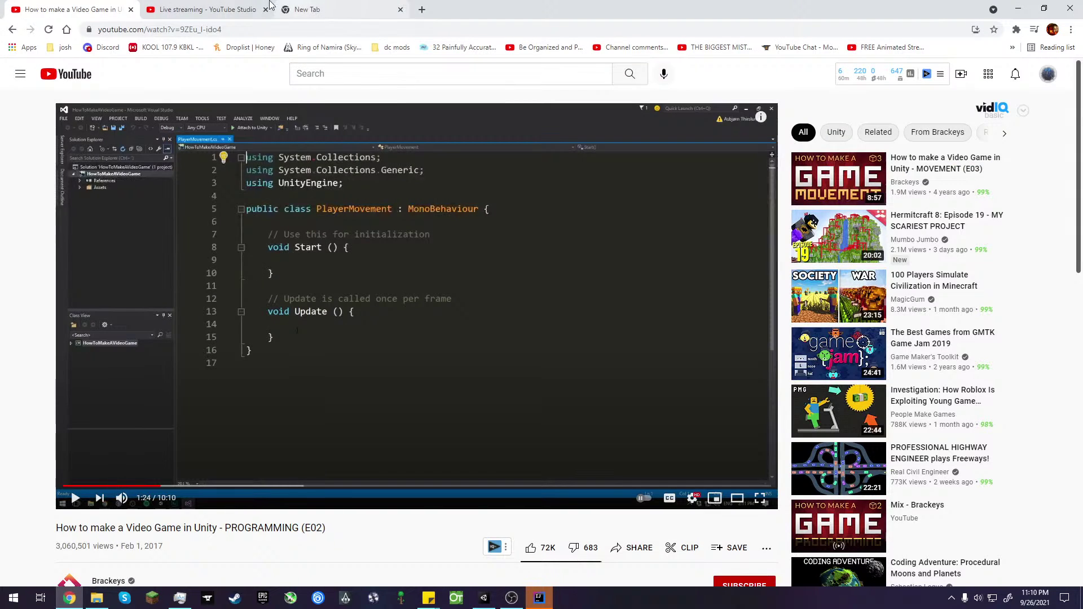
click(203, 10)
click(68, 9)
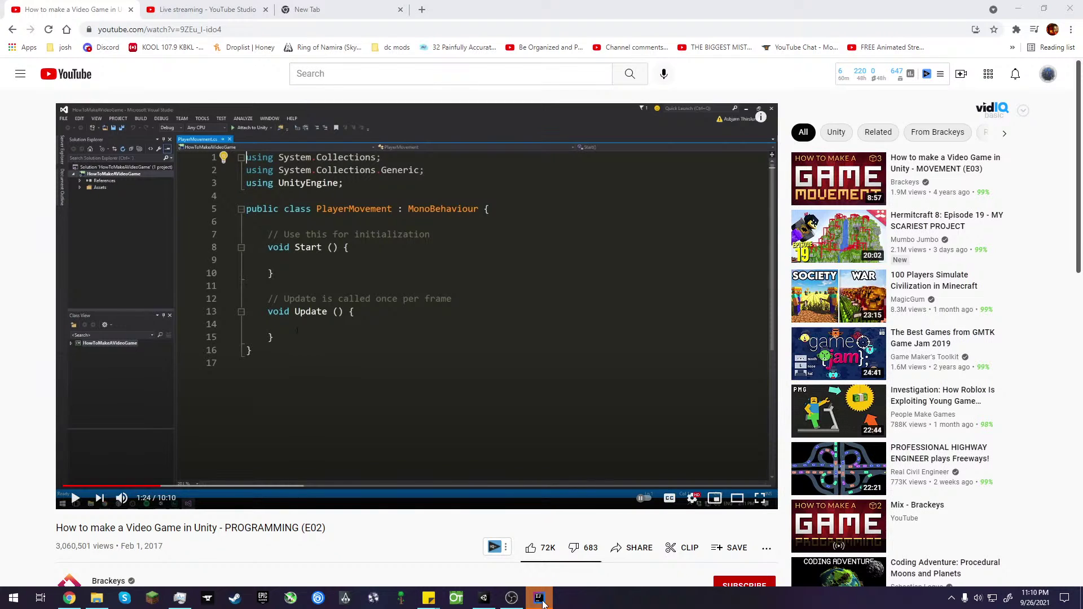
- Switch back to IntelliJ IDEA and move the Tip of the Day dialog aside over the project tree
click(540, 598)
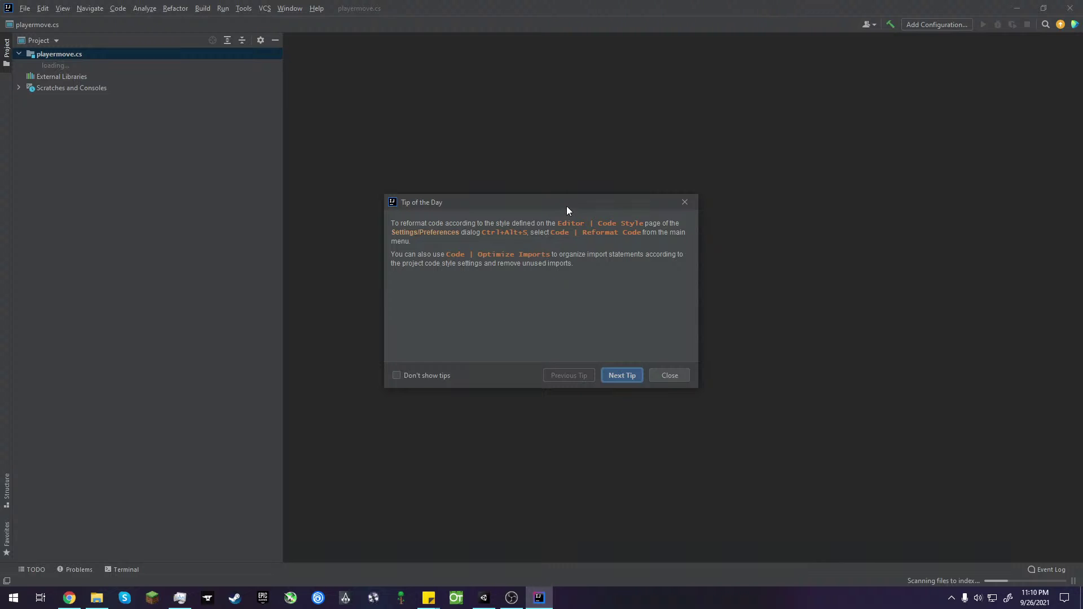
drag(568, 210, 326, 215)
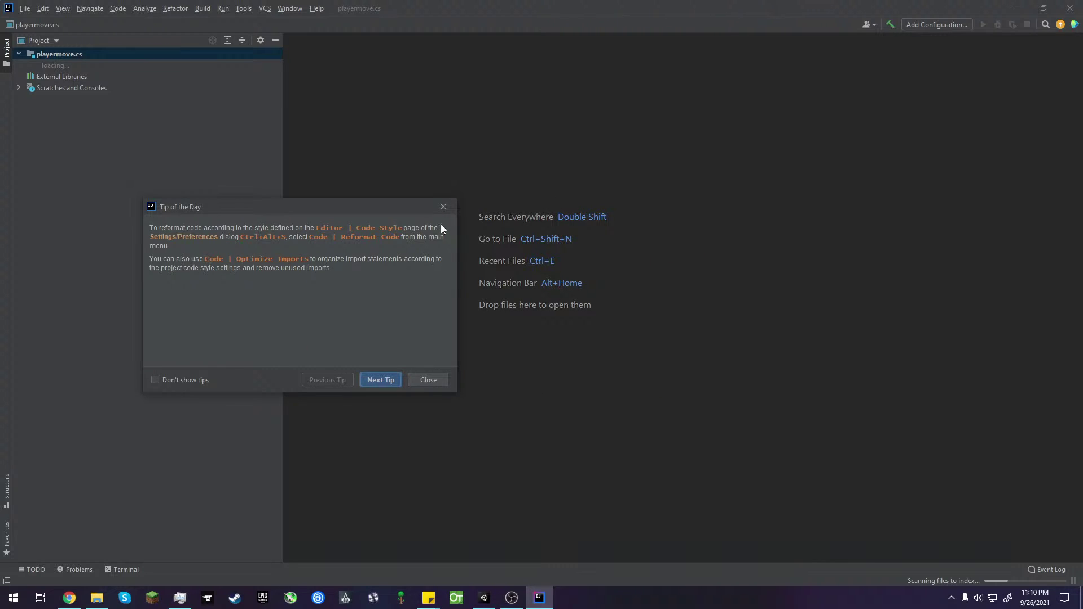
- Switch to Task Manager, examine the memory, CPU and disk performance graphs, and return to IntelliJ IDEA
drag(435, 208, 751, 147)
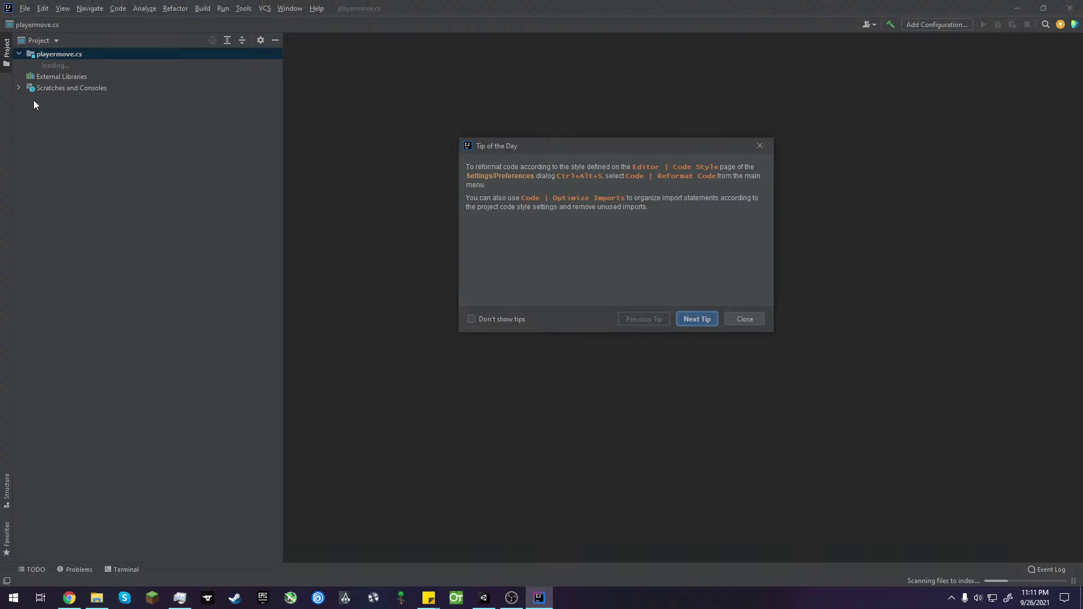
click(180, 598)
scroll(185, 220, up, 8)
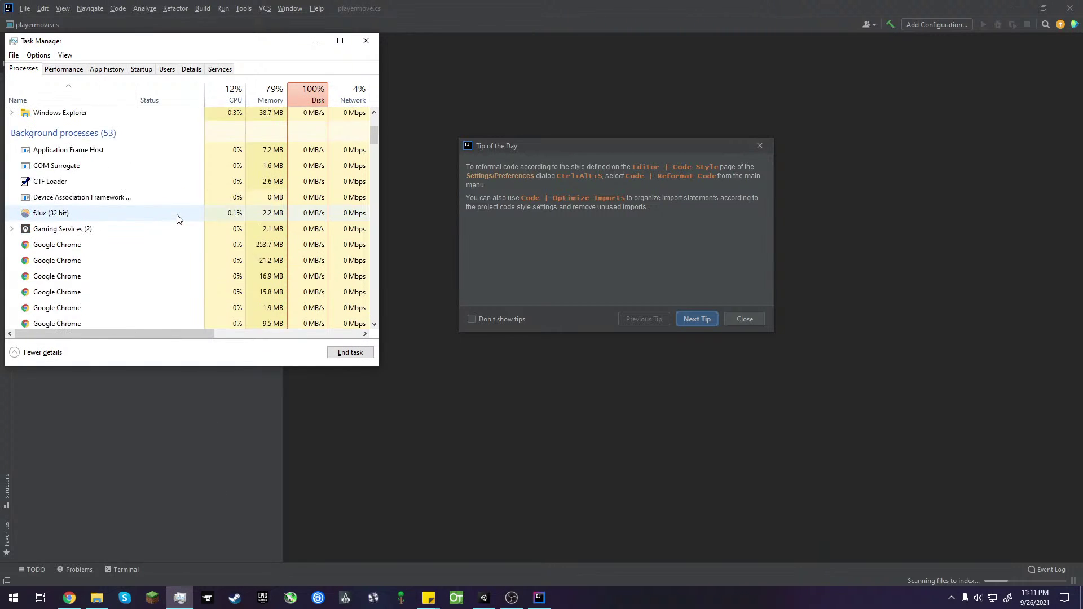
click(64, 69)
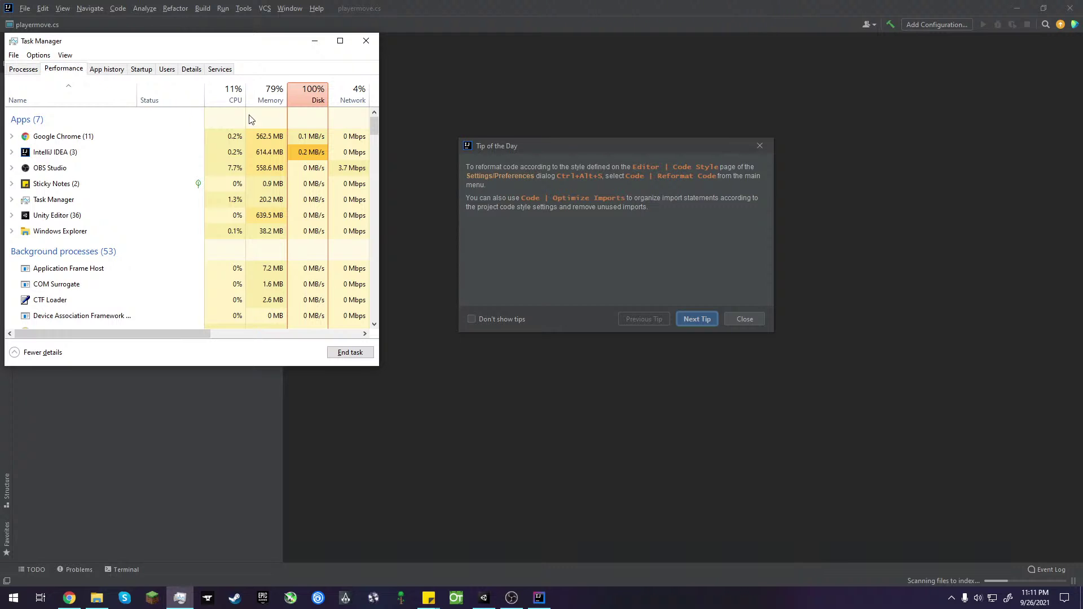
click(340, 42)
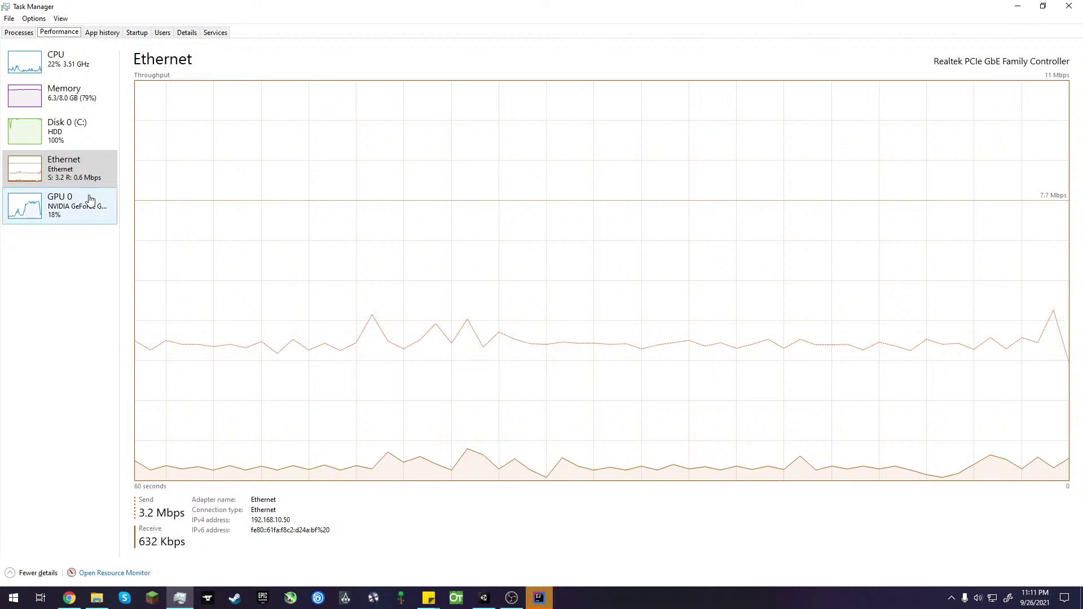
click(62, 96)
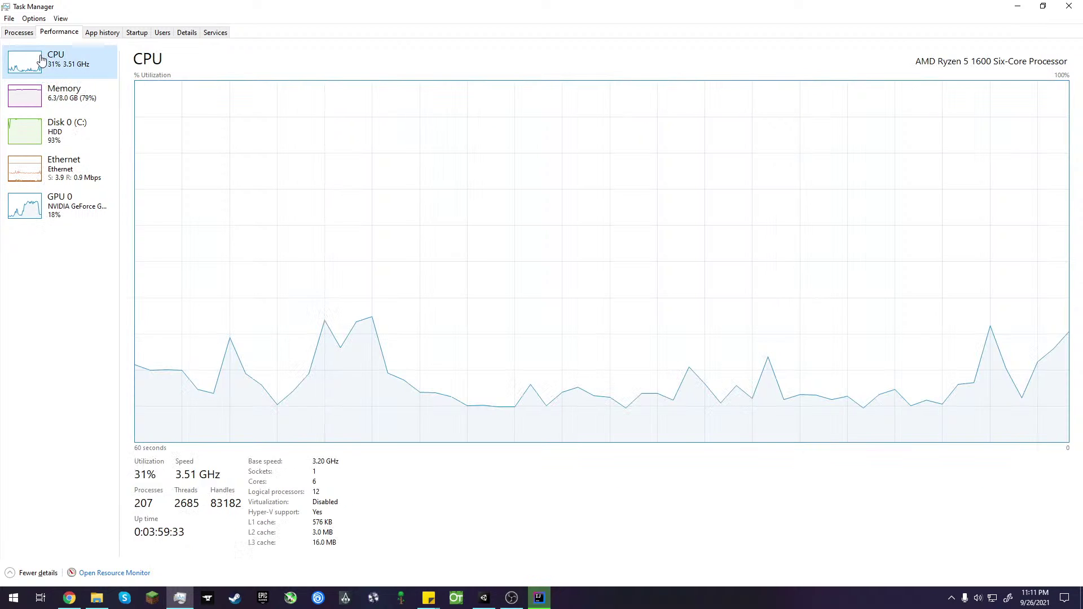
click(56, 62)
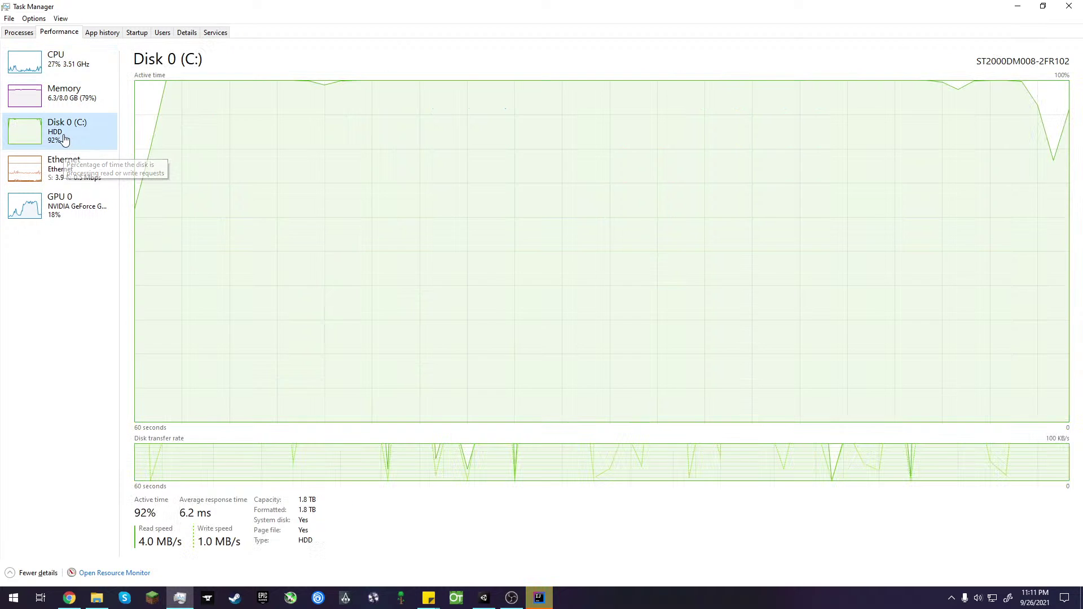
click(65, 139)
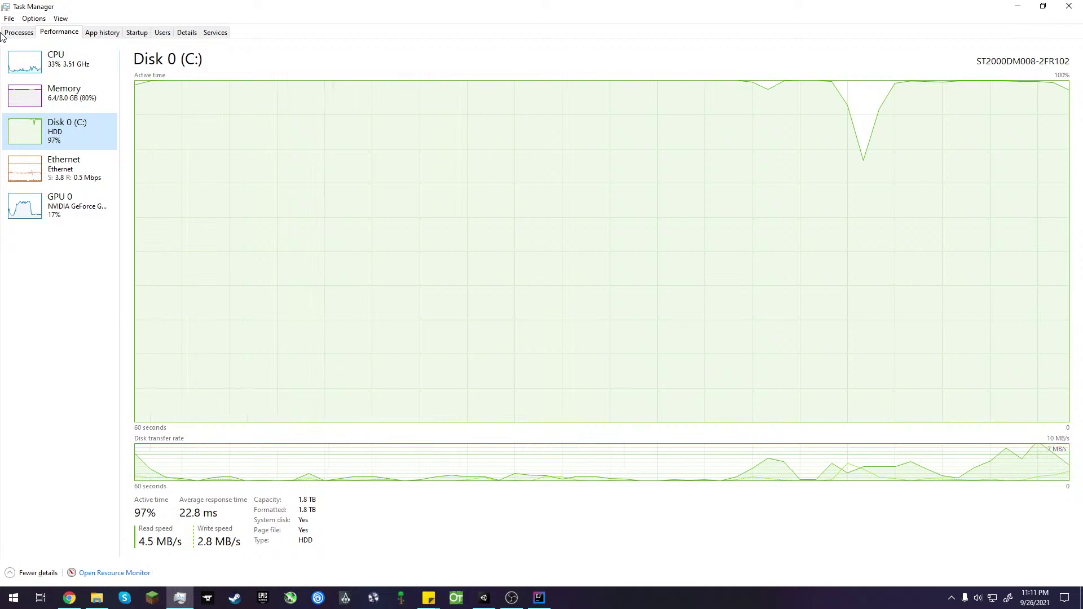
click(18, 32)
click(545, 593)
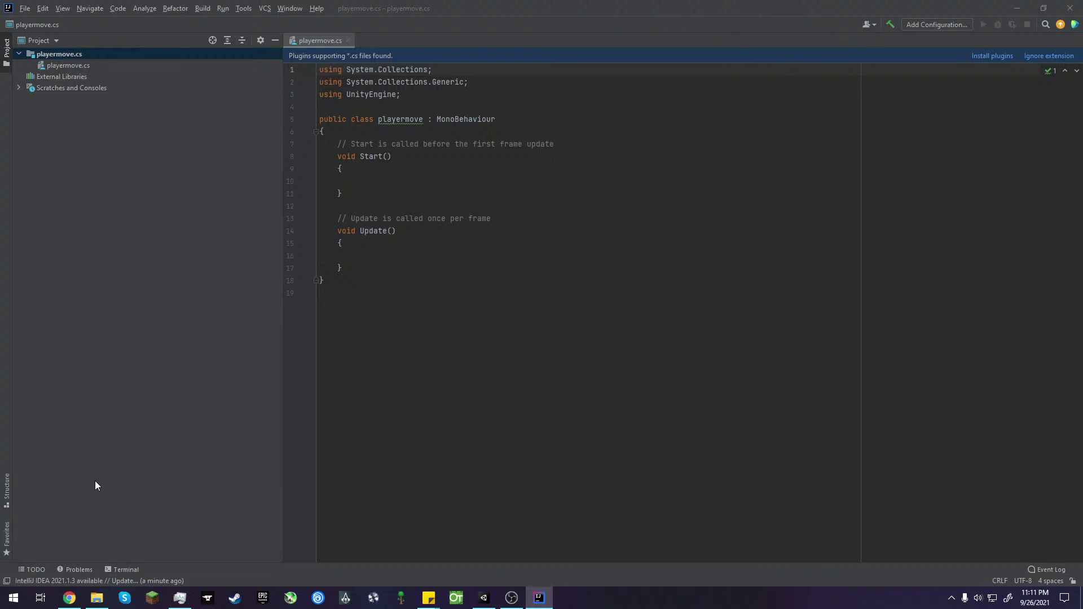
- Switch to Chrome, play the Unity programming tutorial in a picture-in-picture window, and return to IntelliJ IDEA
click(68, 598)
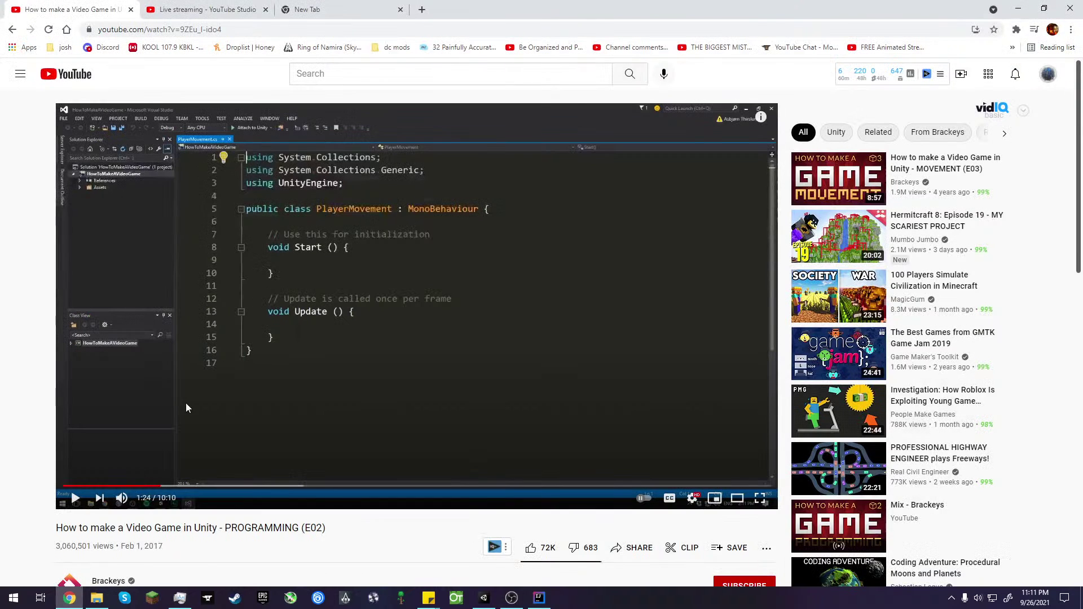
click(234, 346)
click(1016, 29)
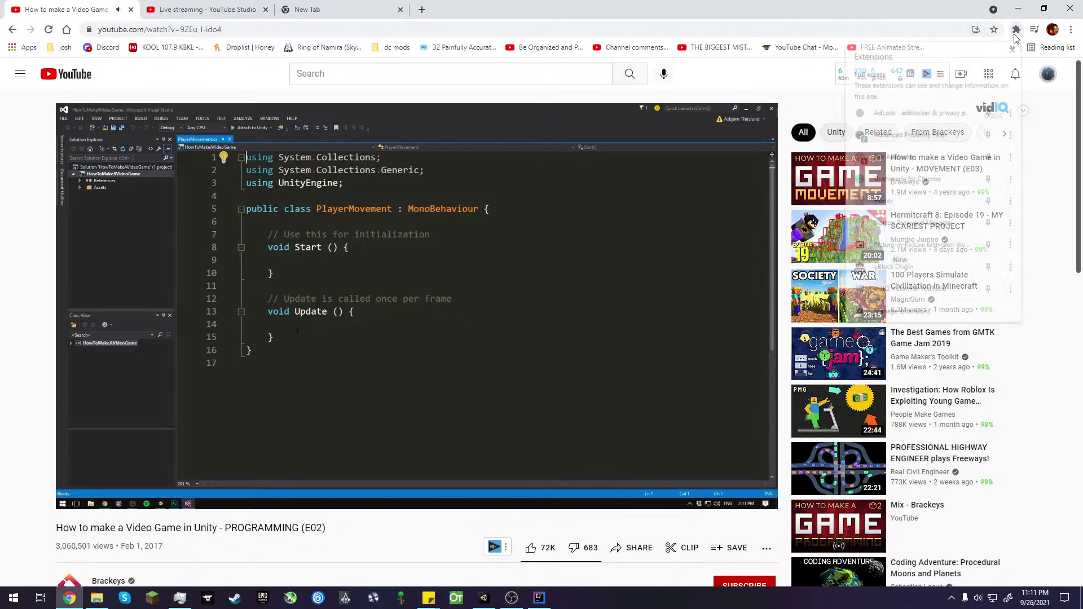
click(936, 246)
click(539, 598)
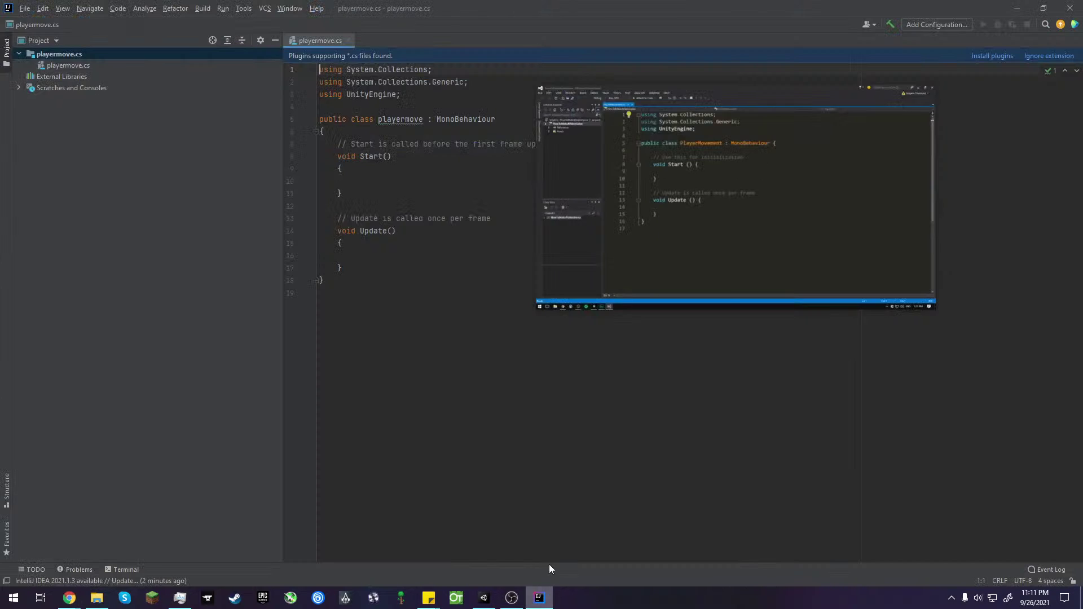
- Place the floating tutorial video below the playermove script's code and enlarge it
drag(689, 197, 212, 332)
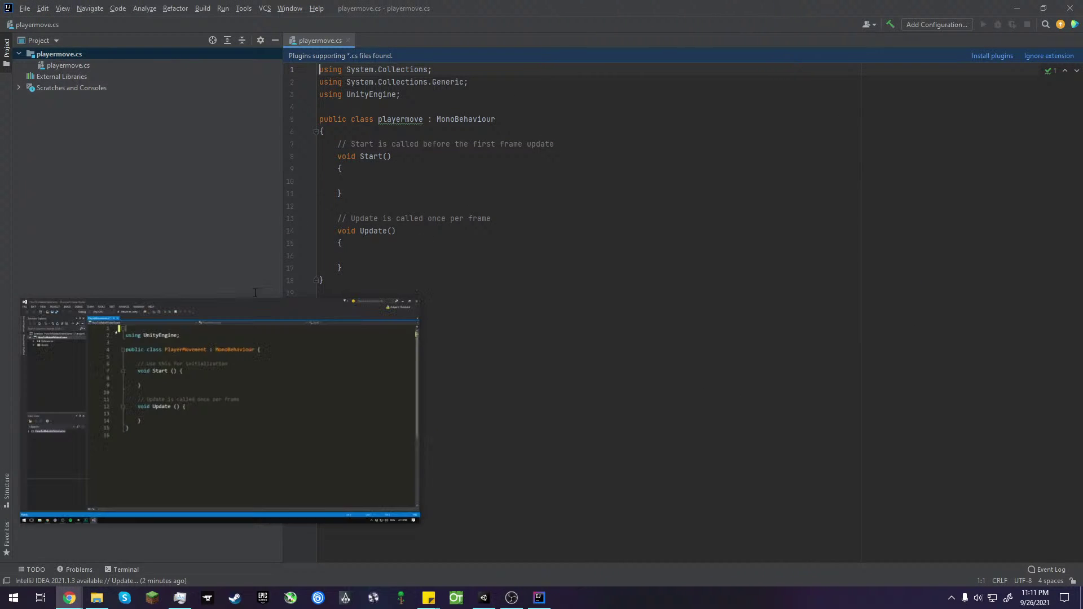
click(402, 95)
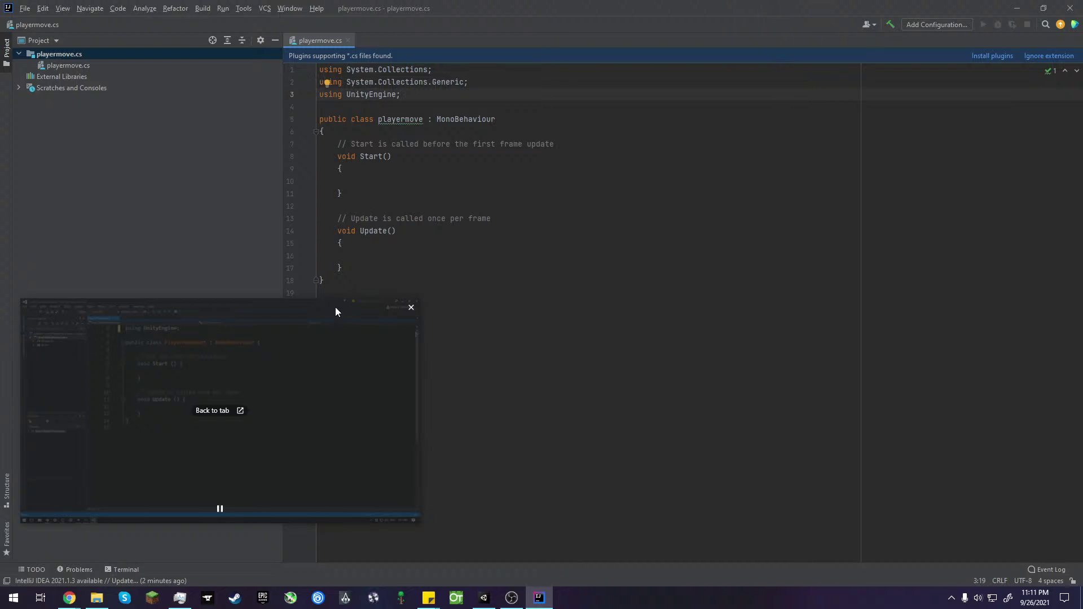
drag(337, 305, 337, 232)
drag(369, 357, 354, 443)
- Enter Debug directly after the opening brace of the Start method in playermove.cs
click(508, 198)
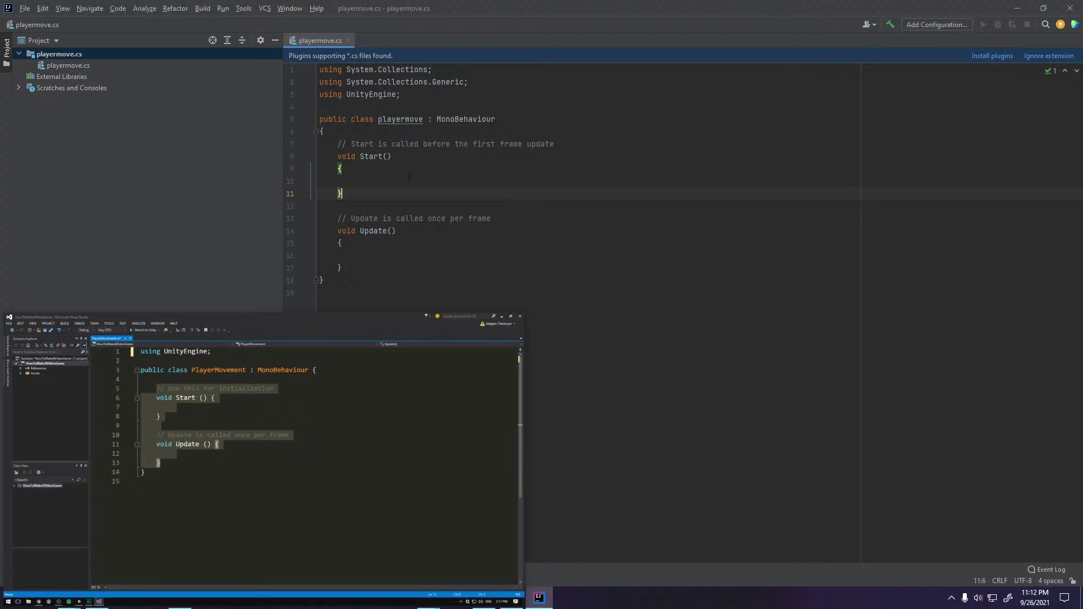
click(387, 156)
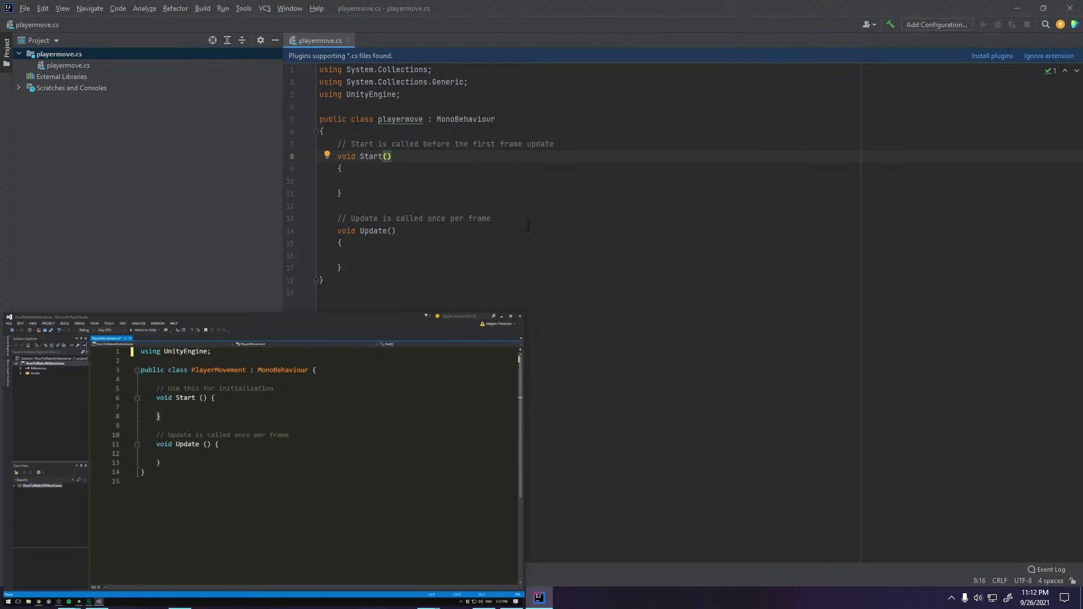
click(346, 170)
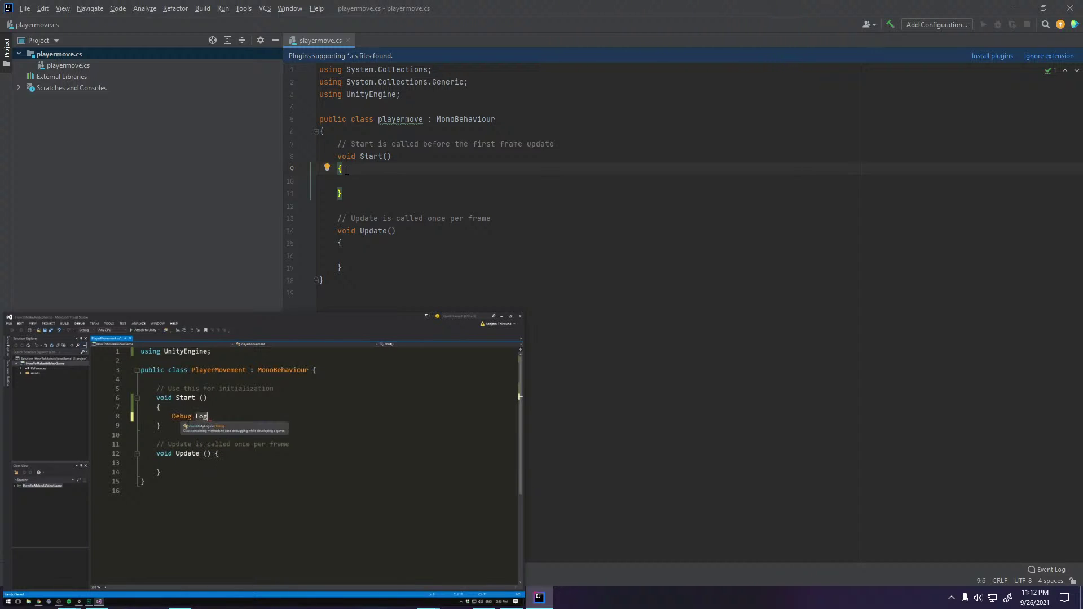
text(de)
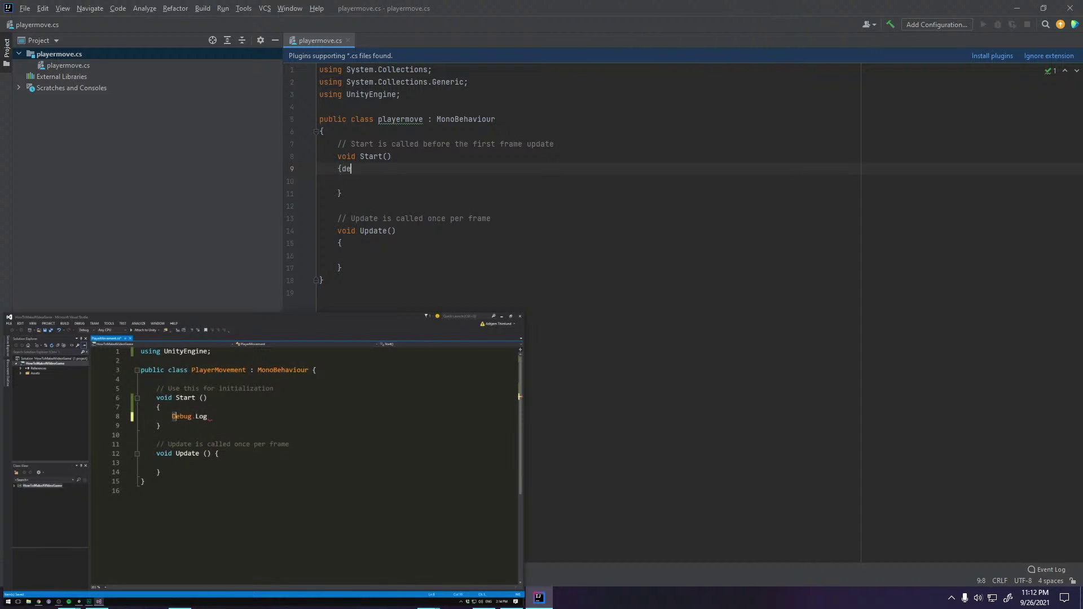
key(BackSpace)
key(BackSpace)
text(D)
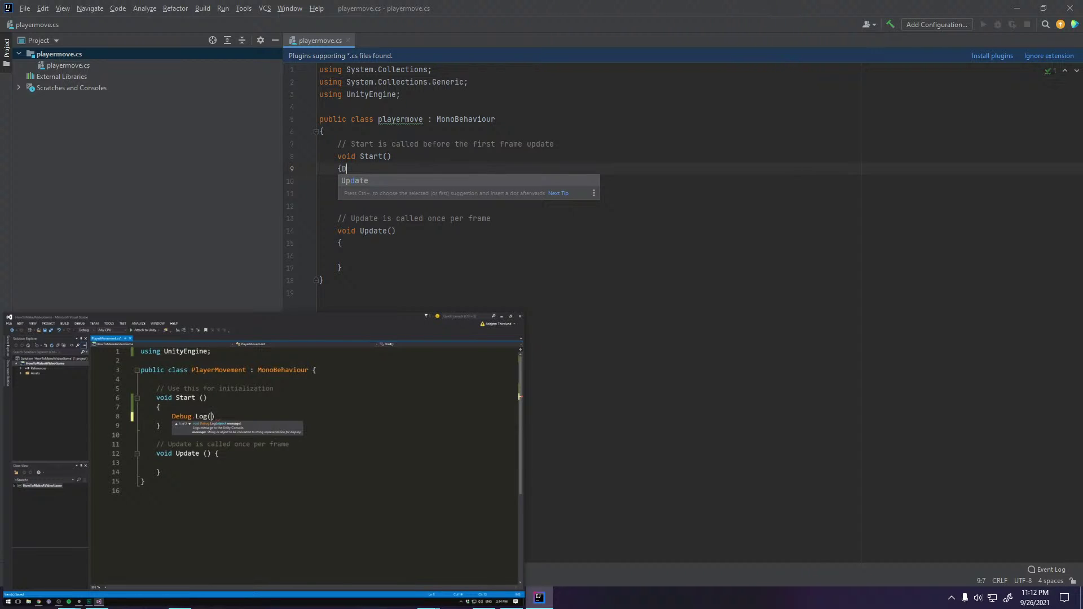
text(e)
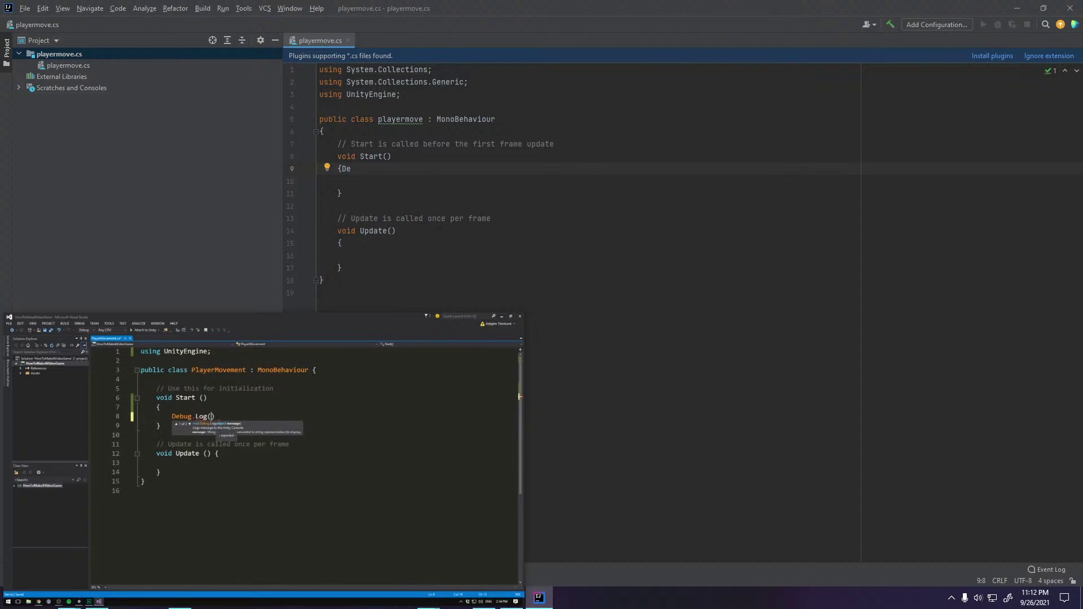
text(bug)
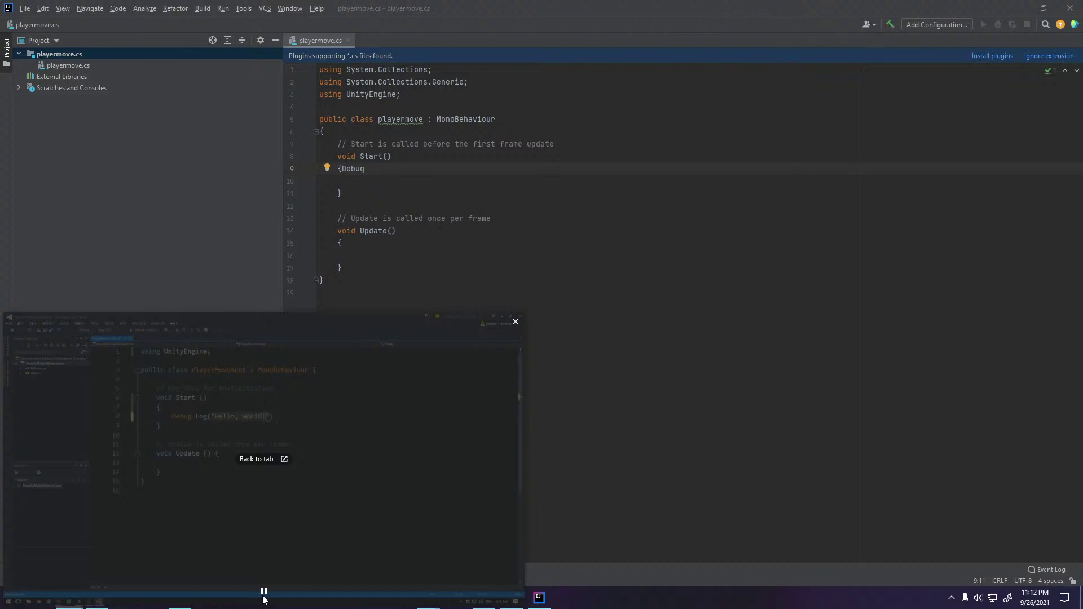
- Close IntelliJ IDEA and confirm the exit
click(1060, 26)
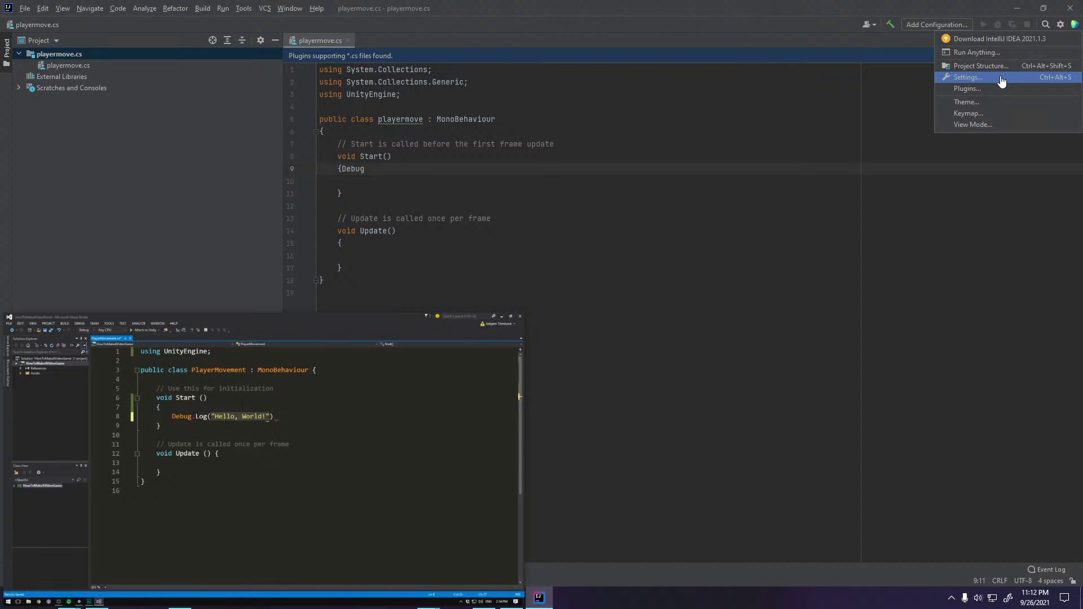
click(729, 42)
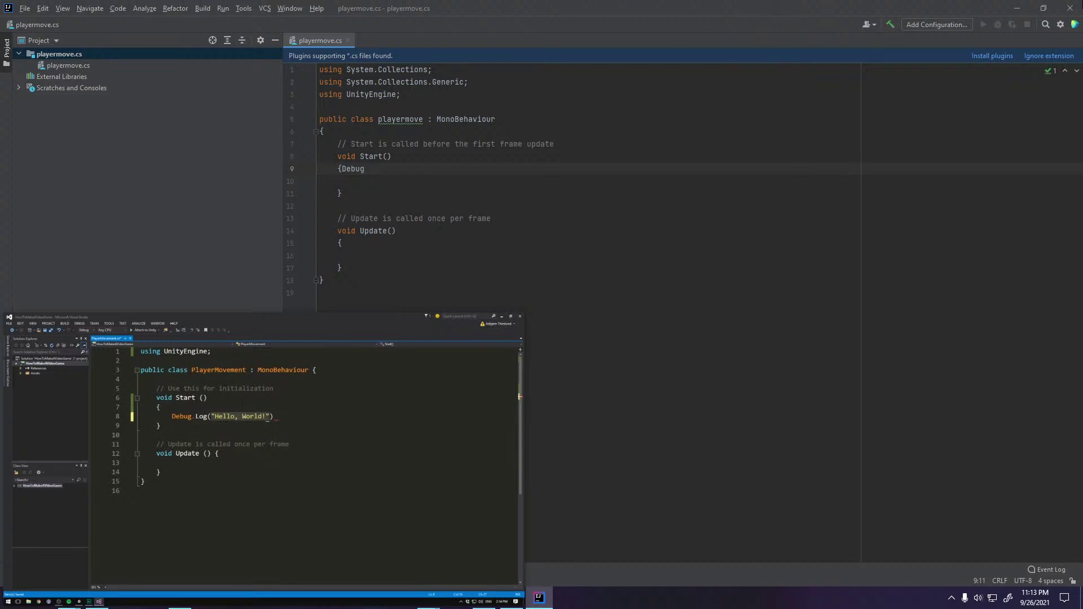
click(1070, 8)
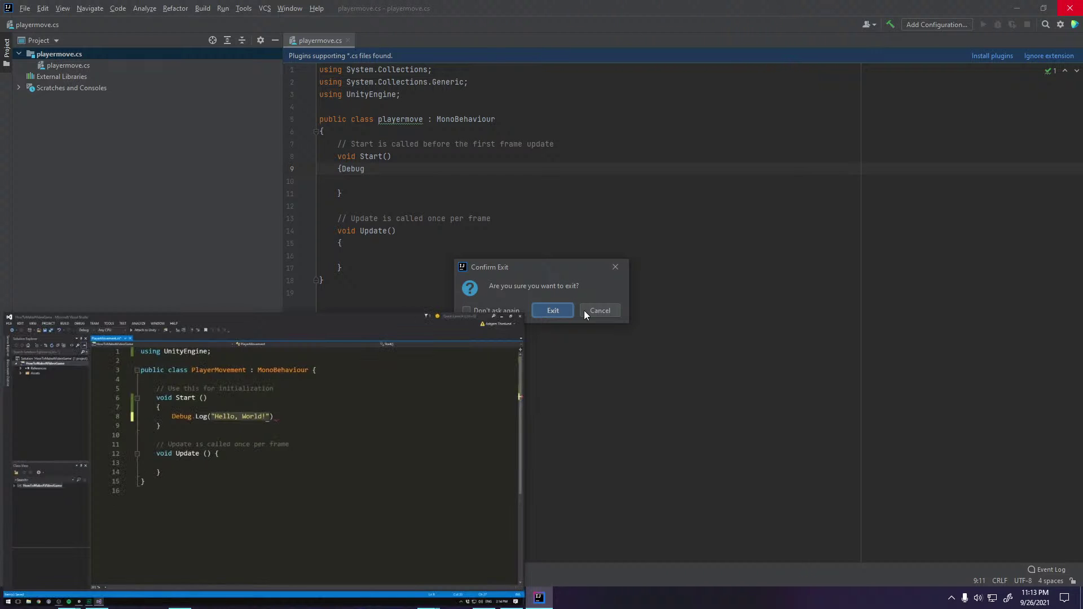
click(553, 311)
- Move the floating tutorial video aside and launch Visual Studio Code from its folder among the installed programs
drag(392, 493, 430, 374)
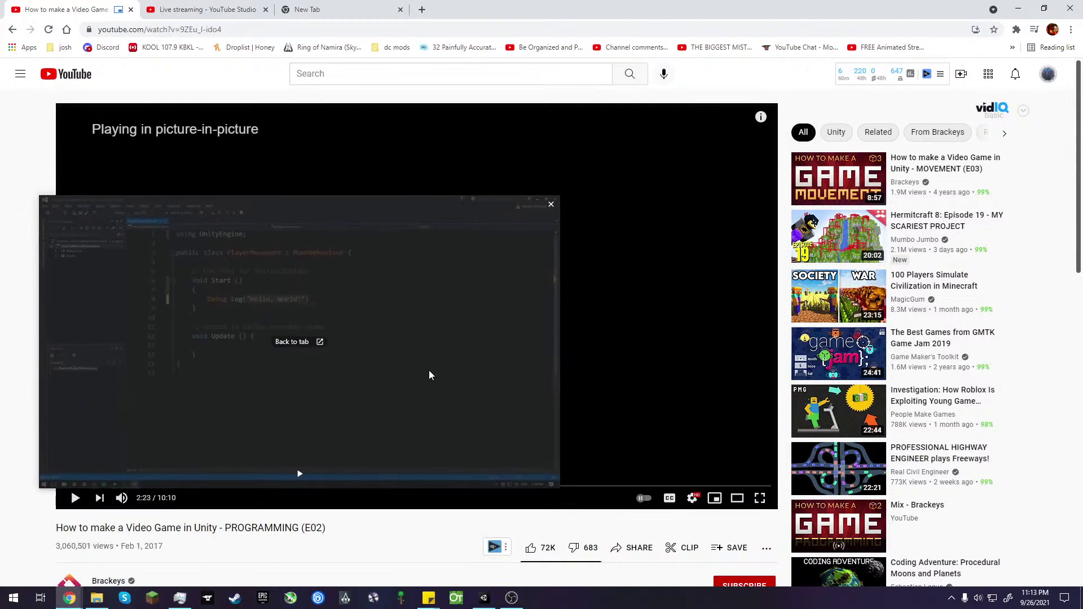
click(13, 598)
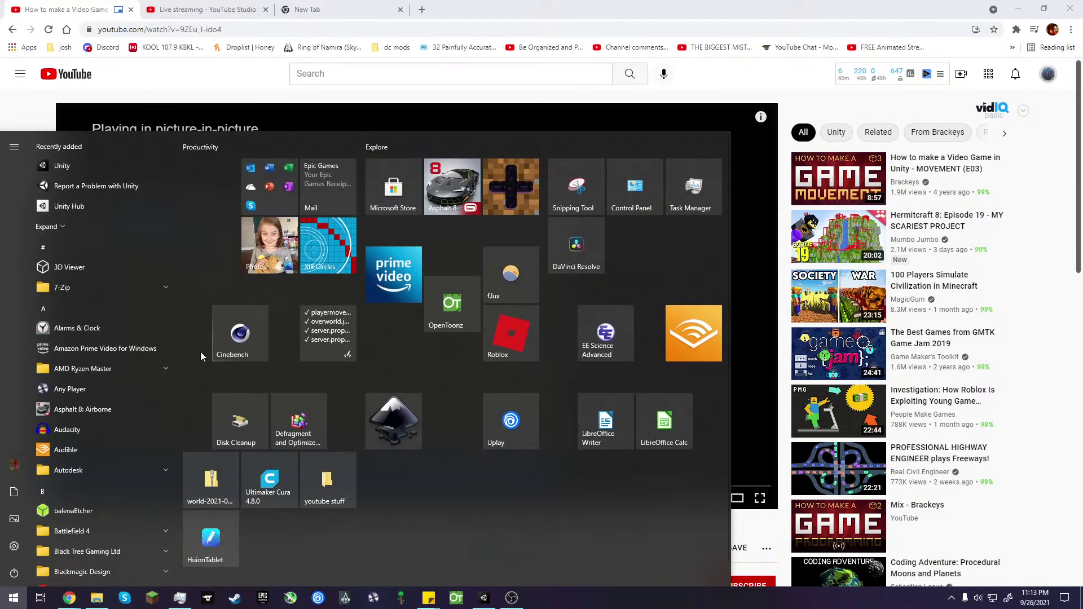
click(115, 248)
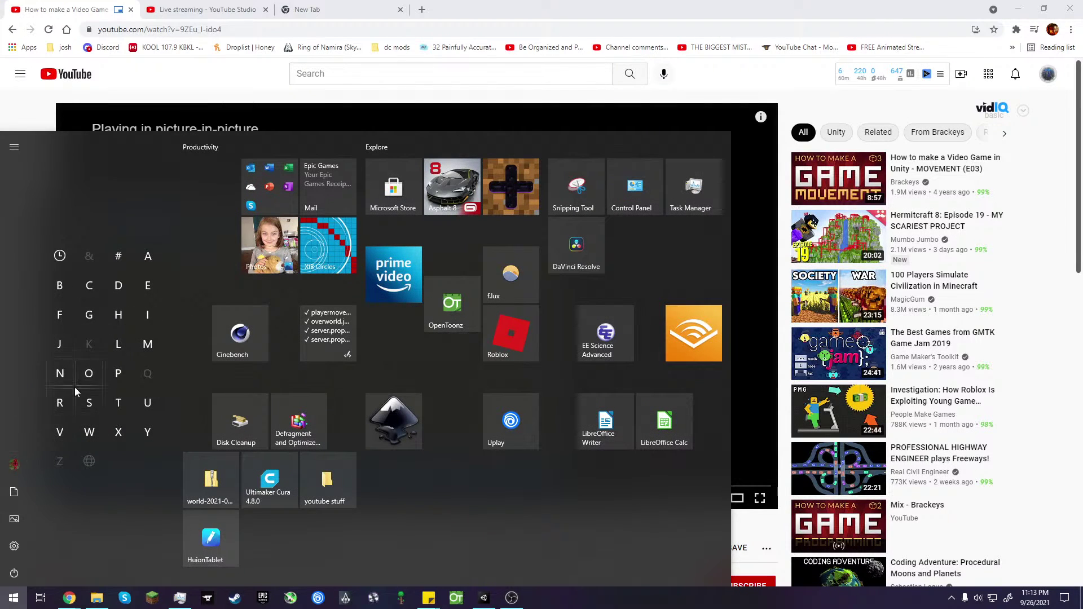
click(66, 426)
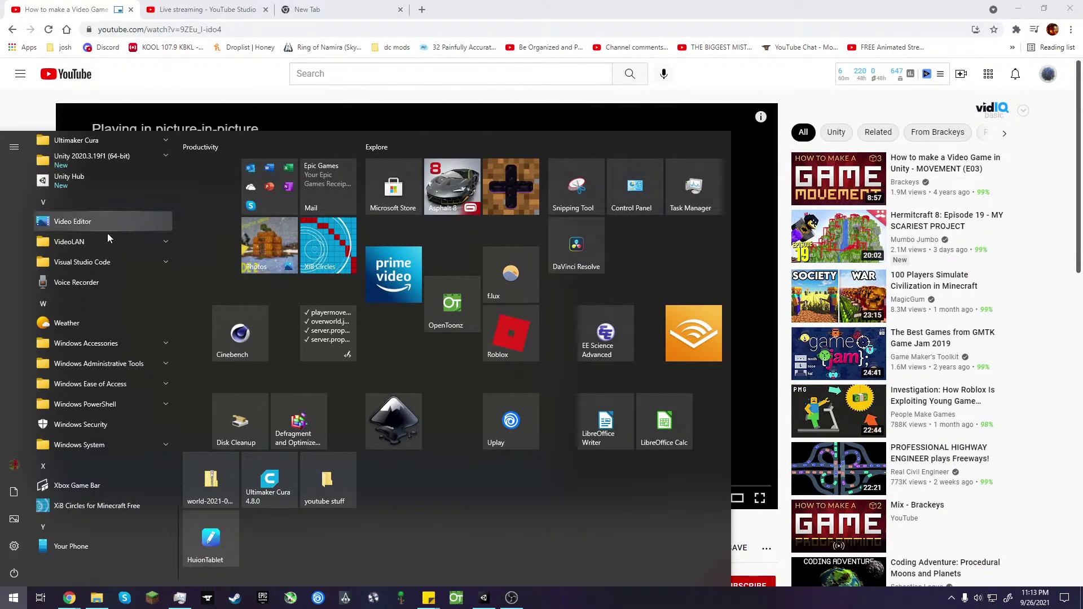
click(91, 263)
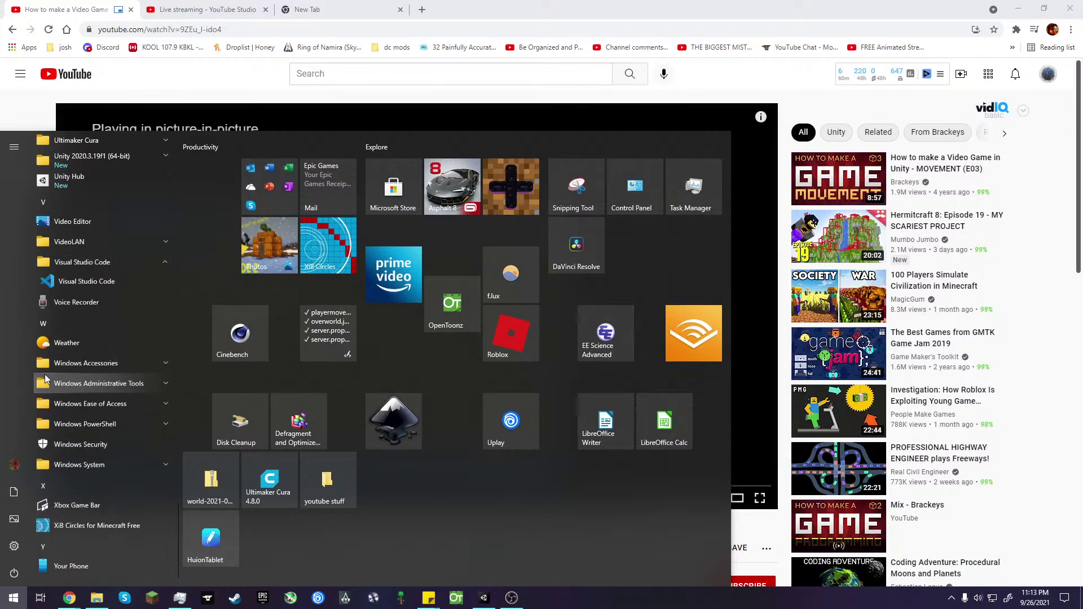
click(86, 282)
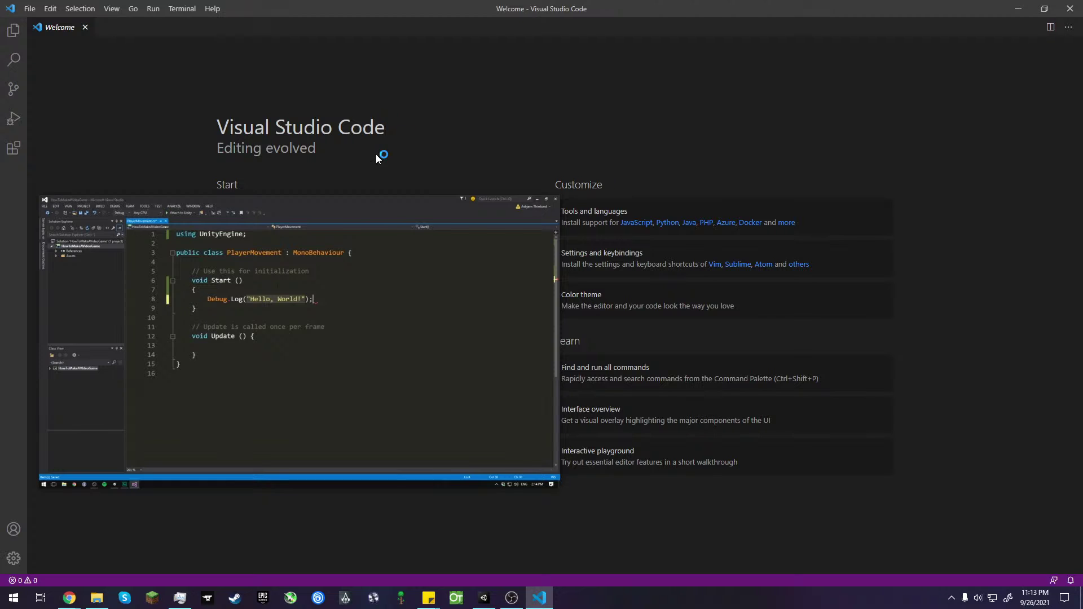
- Switch to Unity and open the playermove script asset in Visual Studio Code, keeping the tutorial video clear of the code
click(484, 598)
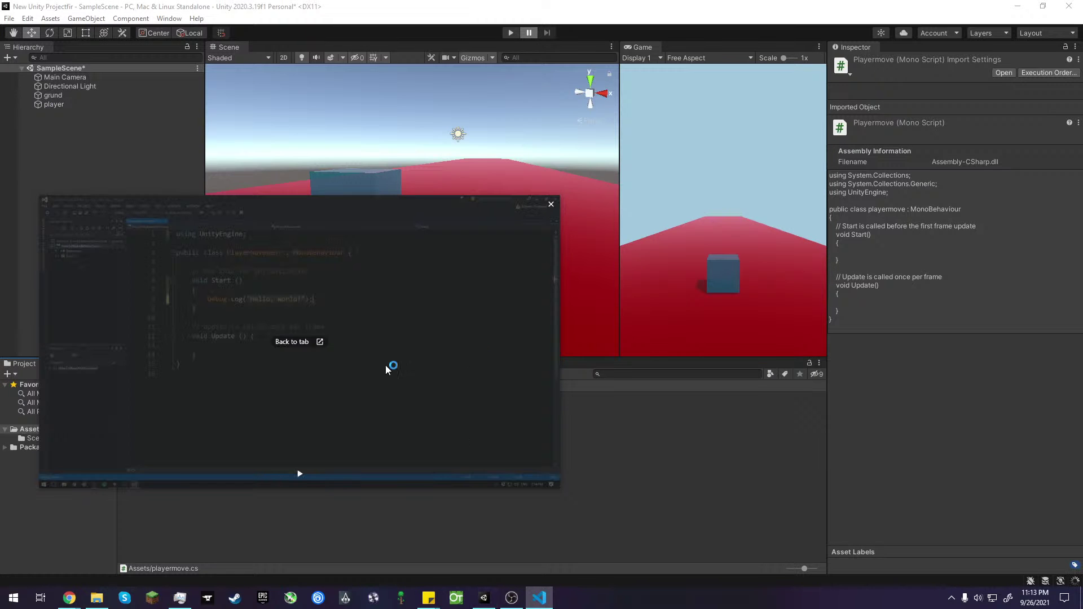
drag(385, 364, 307, 104)
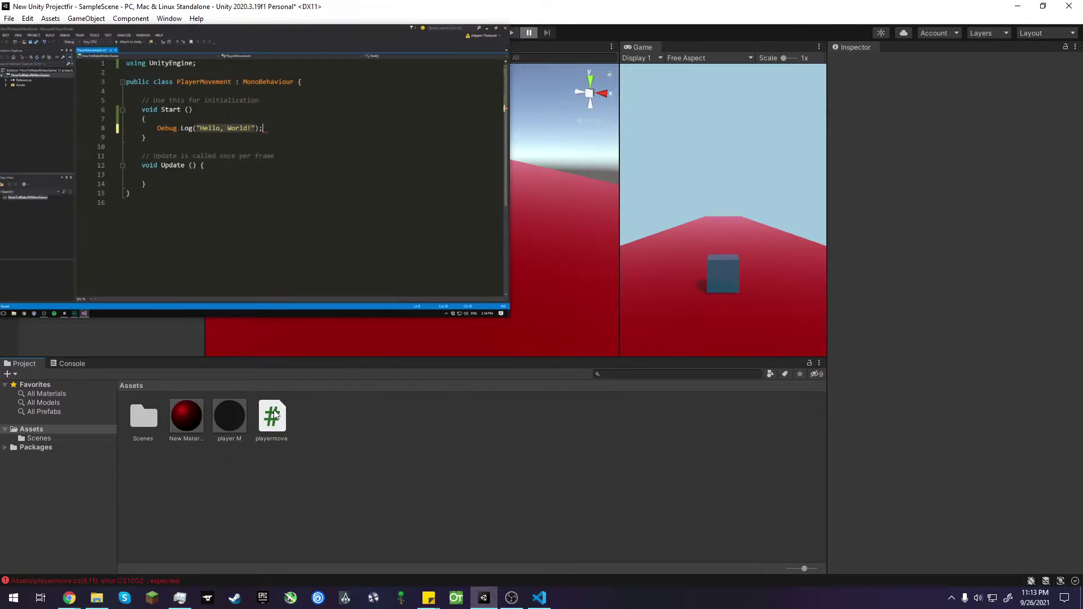
drag(275, 415, 516, 437)
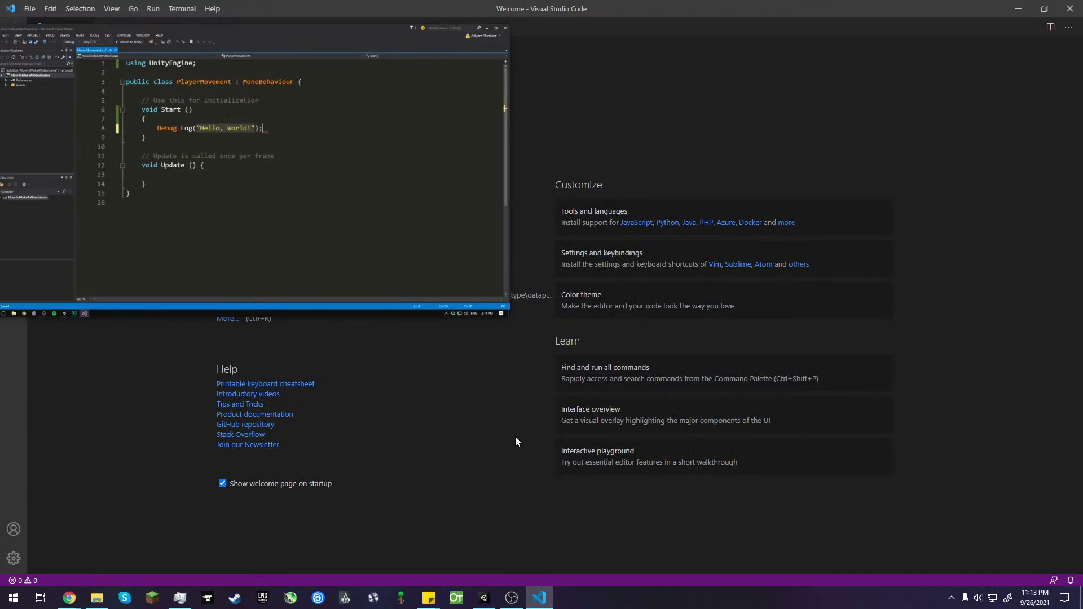
drag(360, 99, 916, 84)
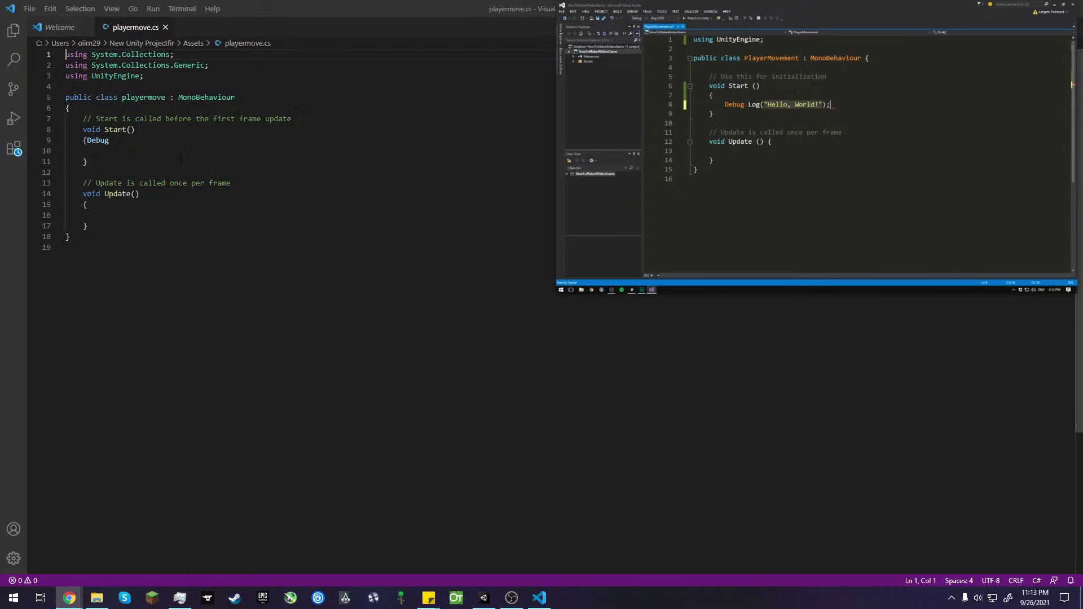
- Install the recommended C# extension for the playermove.cs script
click(126, 129)
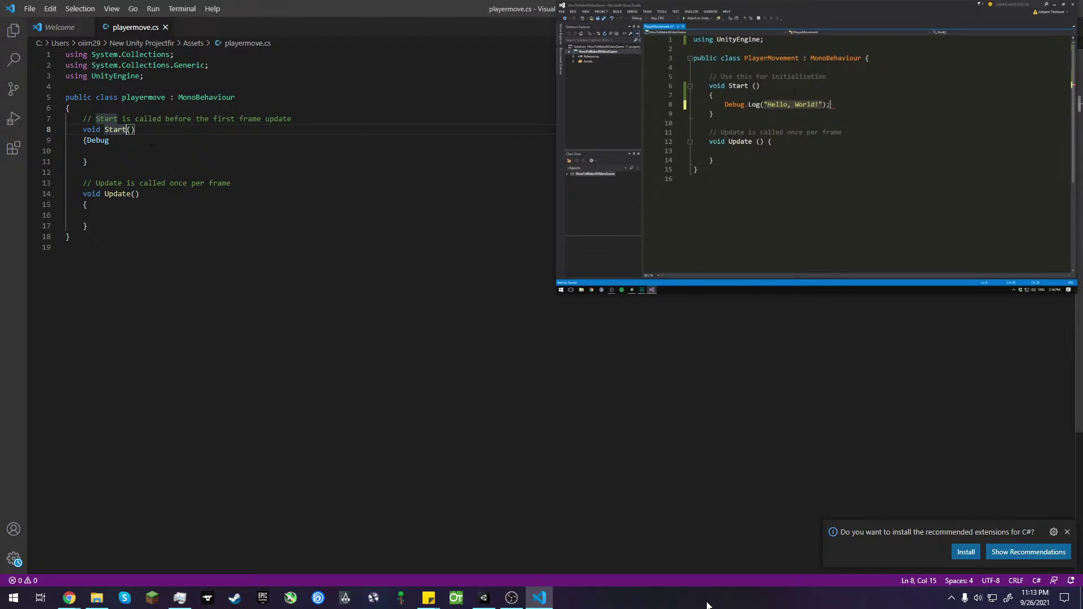
click(975, 554)
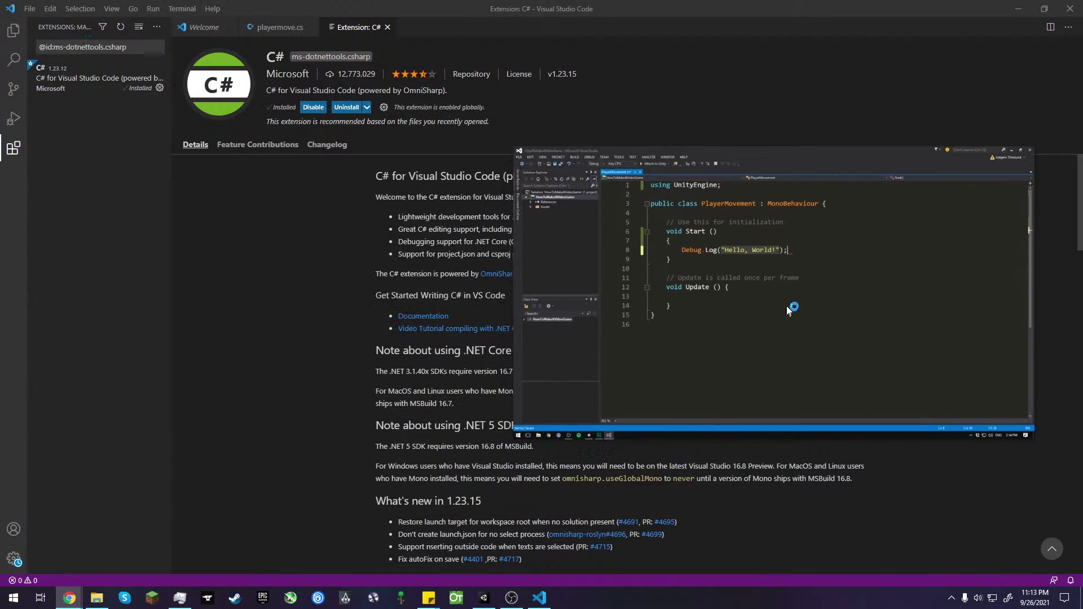
mouse_move(800, 297)
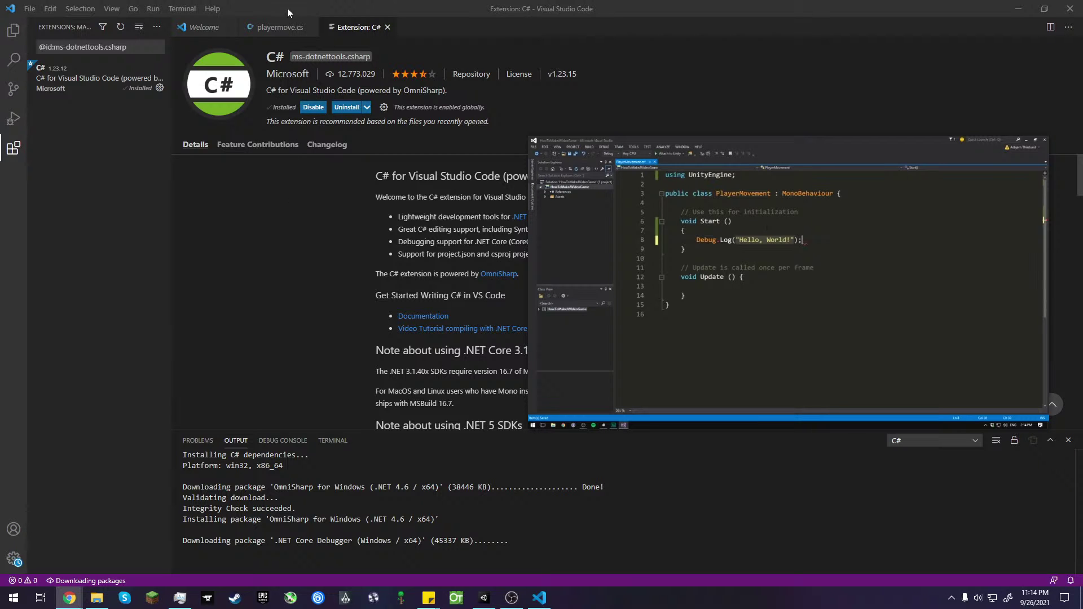
- Return to playermove.cs, close the output display, and add a period after Debug in the Start method
click(280, 27)
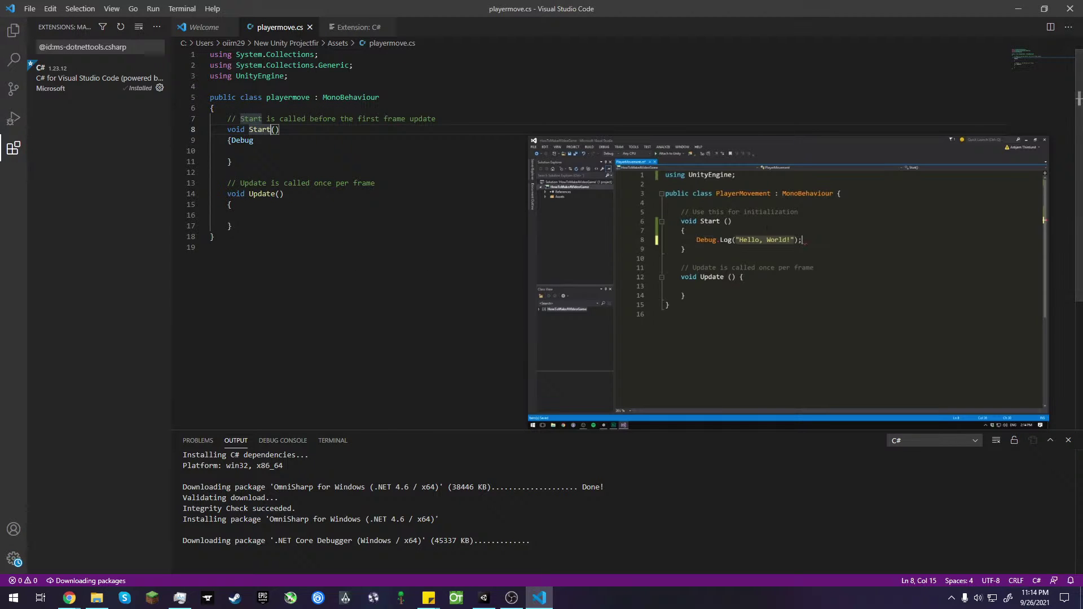
click(1068, 440)
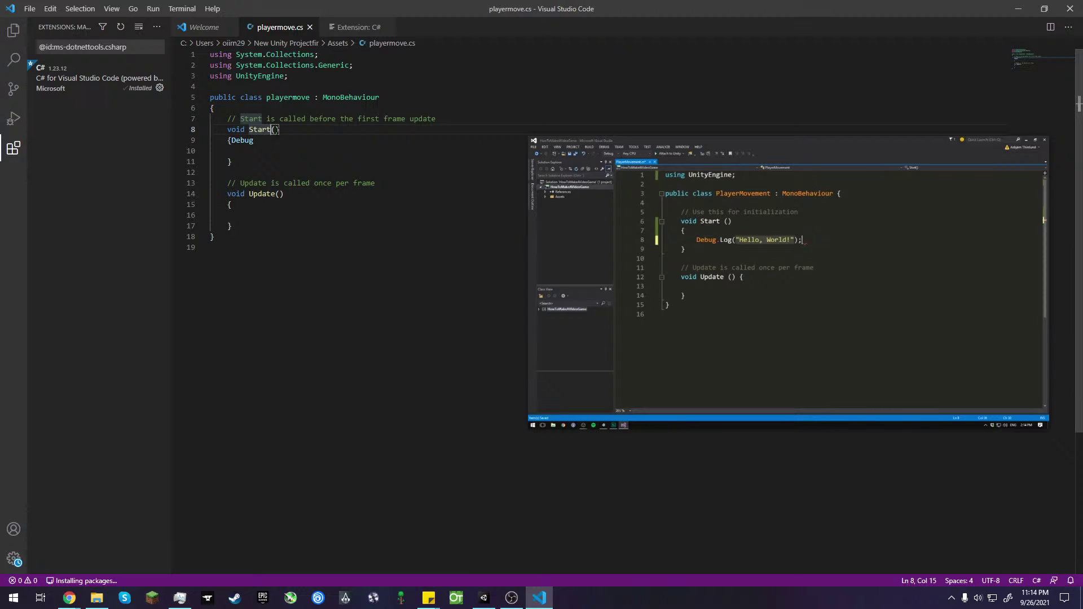
click(256, 141)
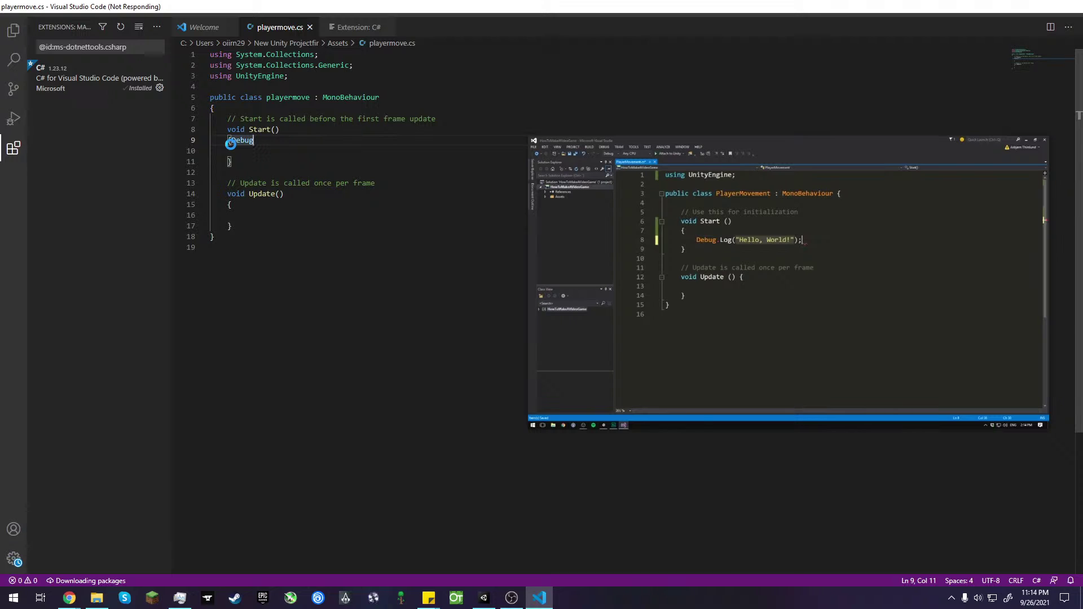
text(.)
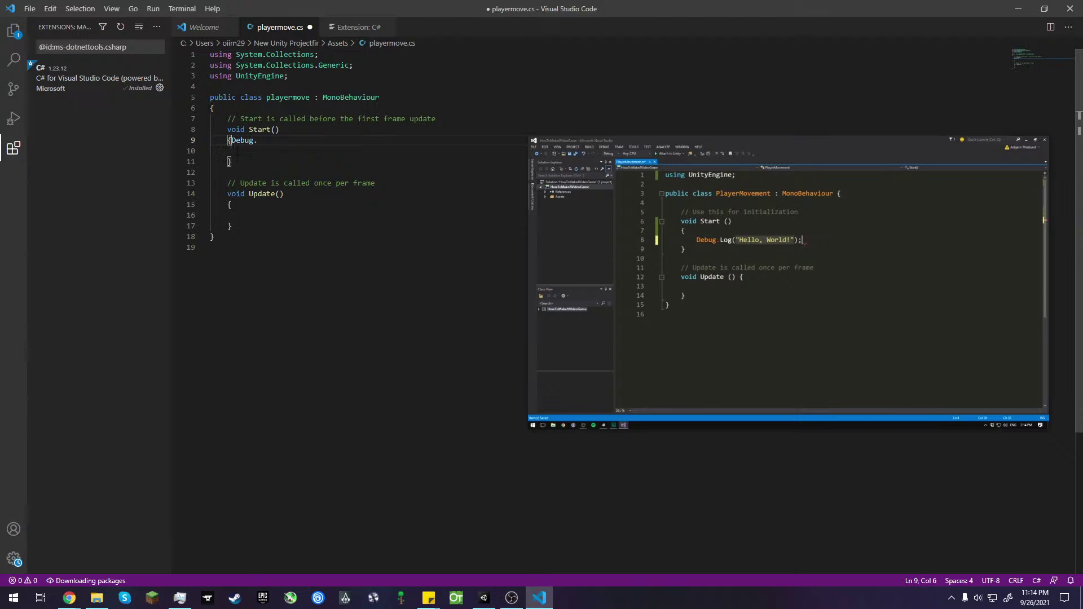
- Launch Visual Studio Code again from the list of installed programs
key(alt+Tab)
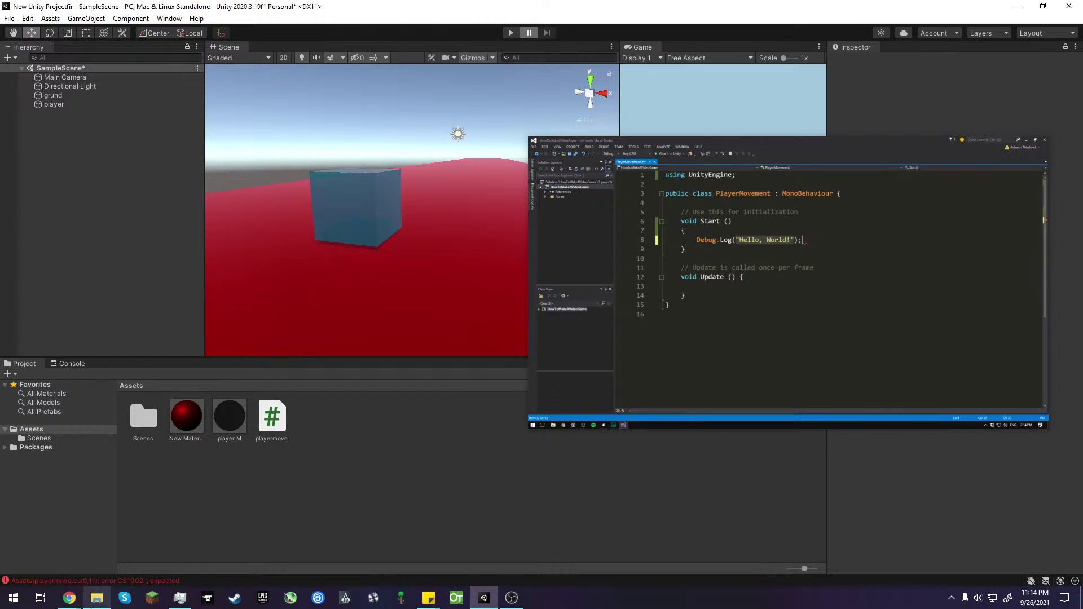
click(13, 598)
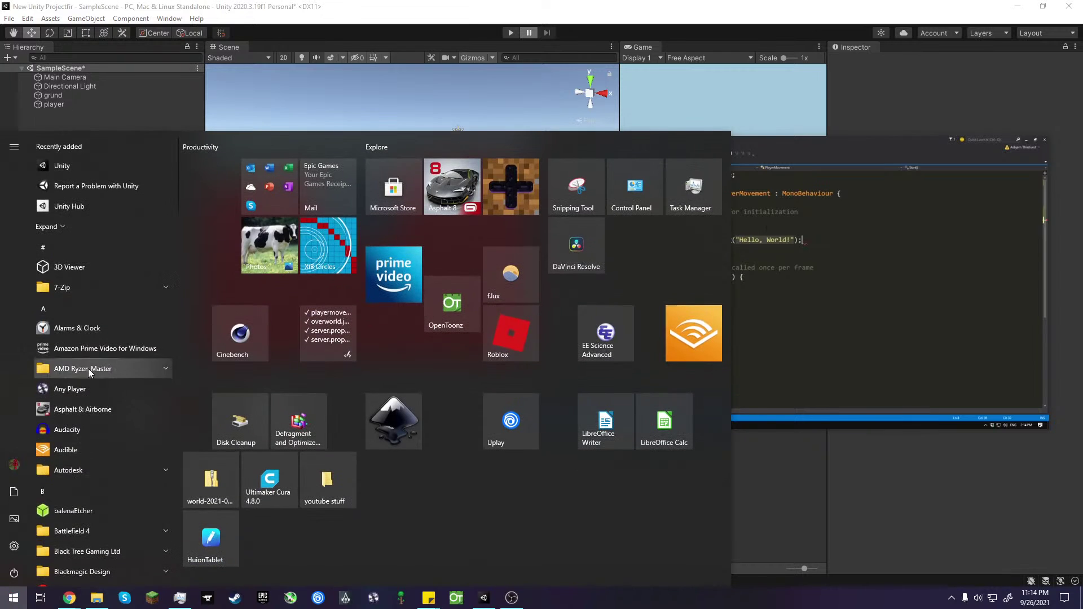
scroll(89, 373, down, 20)
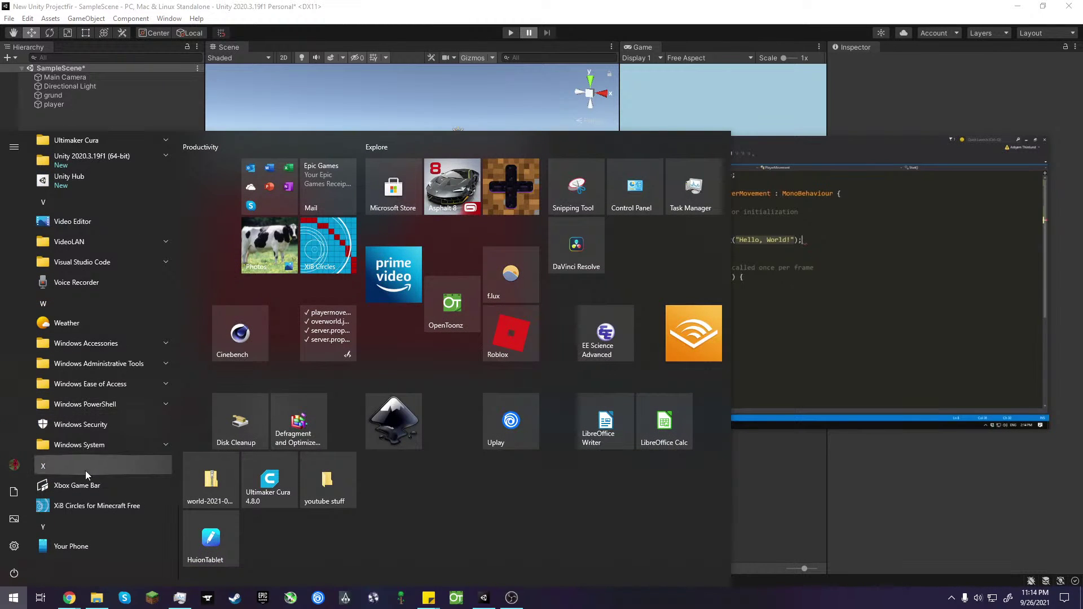
scroll(96, 388, up, 2)
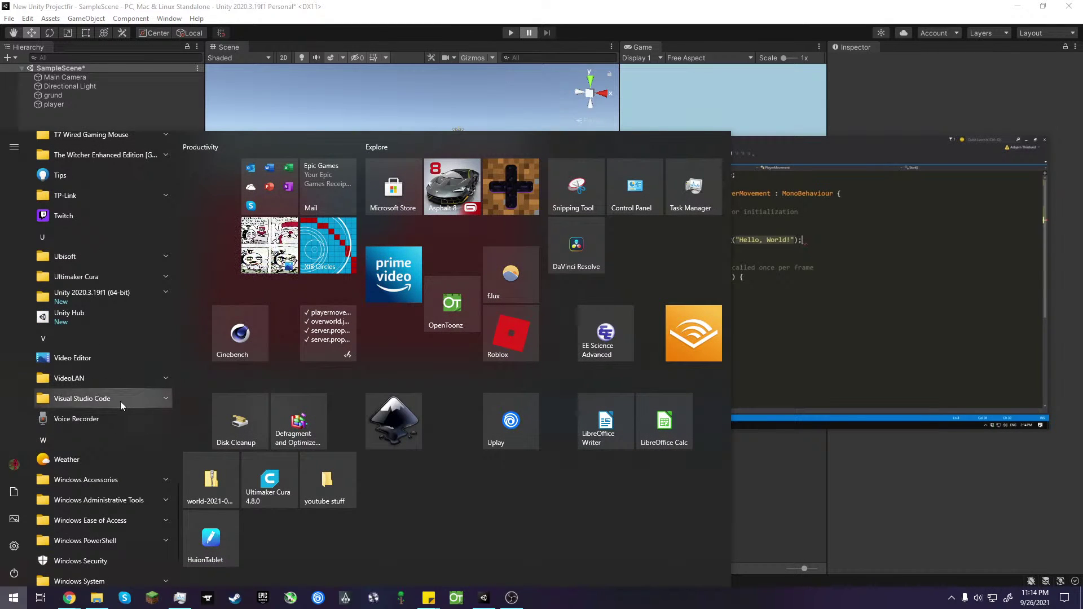
click(120, 401)
click(121, 426)
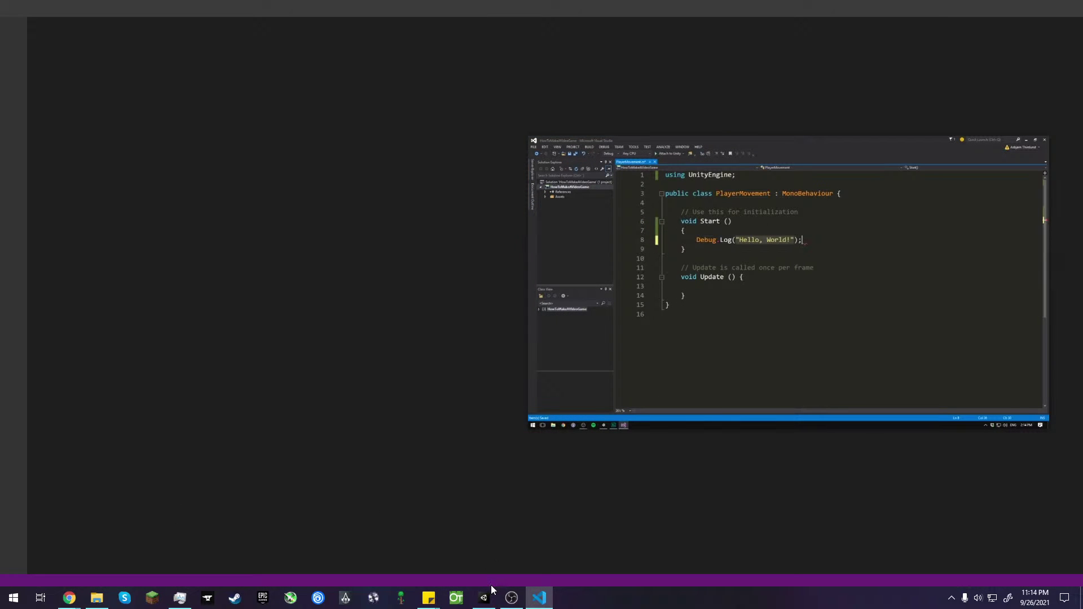
- Save the scene in Unity and return to playermove.cs in Visual Studio Code
click(484, 597)
click(274, 423)
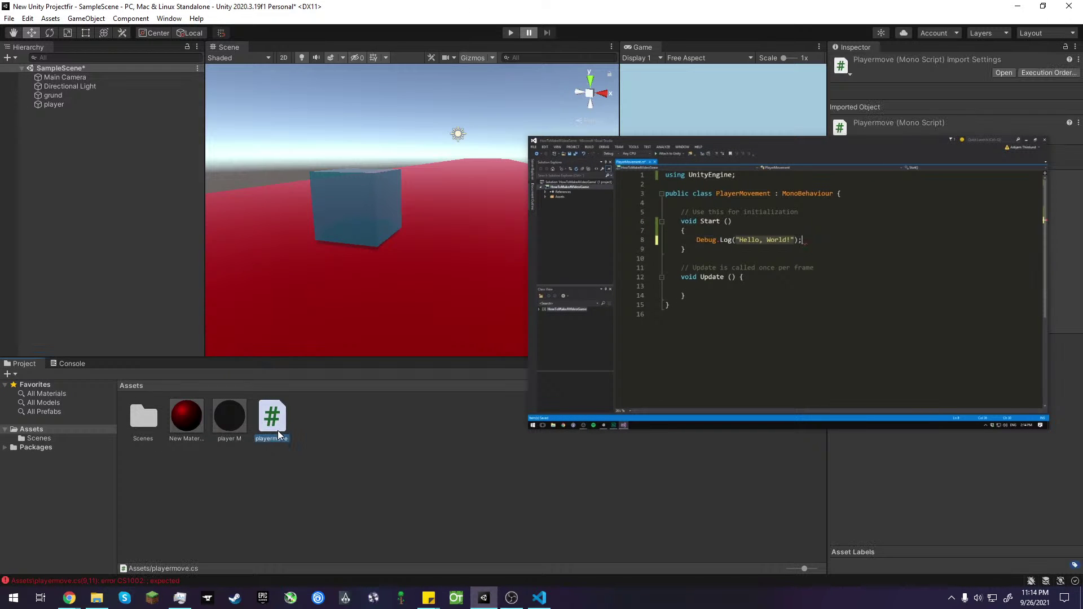
click(372, 488)
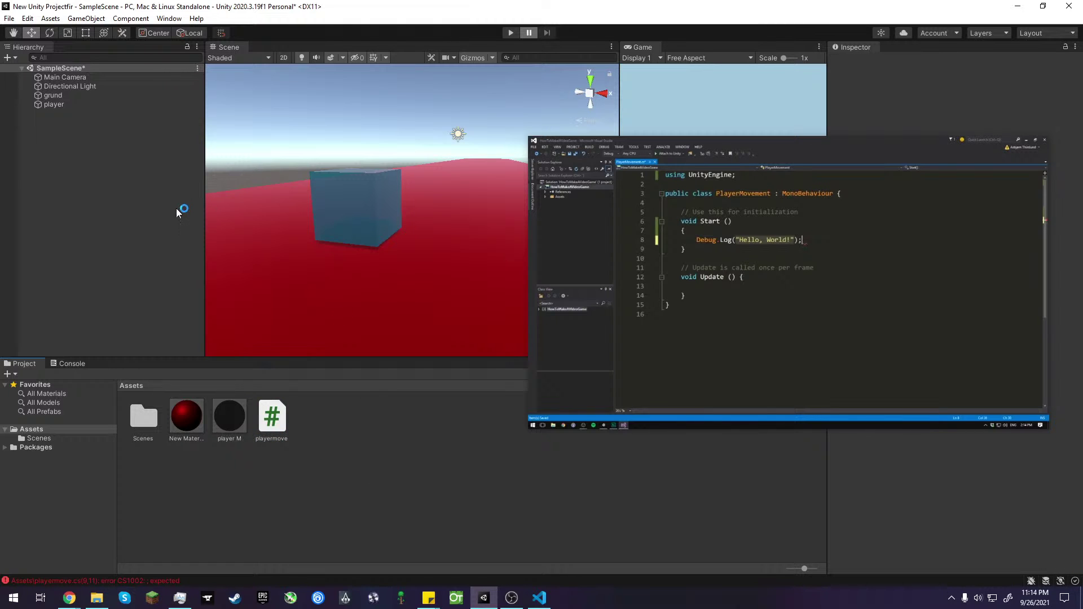
key(ctrl+s)
click(540, 597)
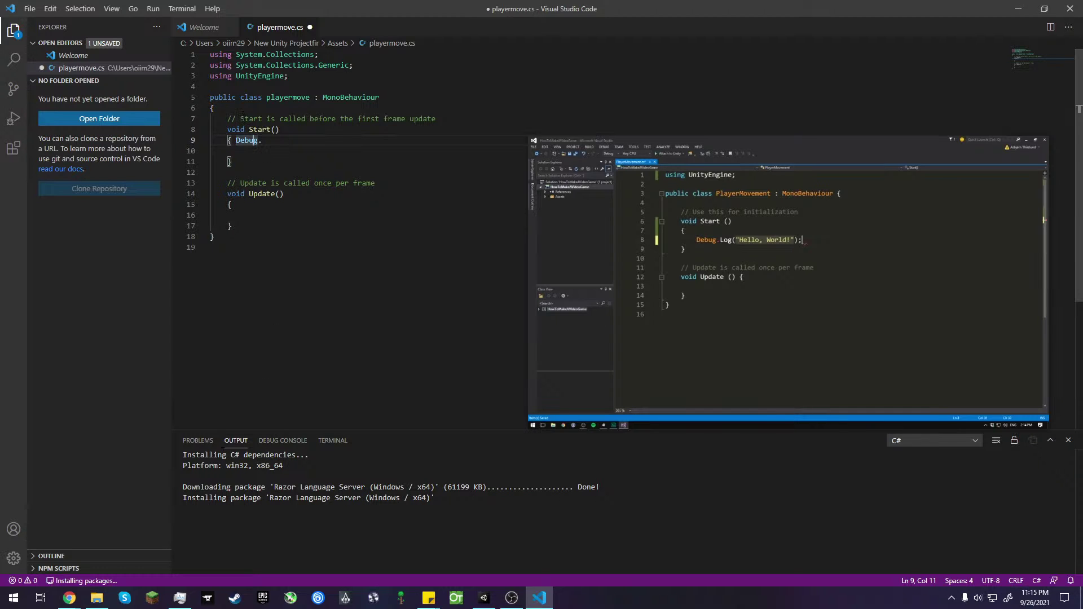
- Extend the Debug statement in the Start method to Debug.Log("why ")
click(275, 130)
click(260, 148)
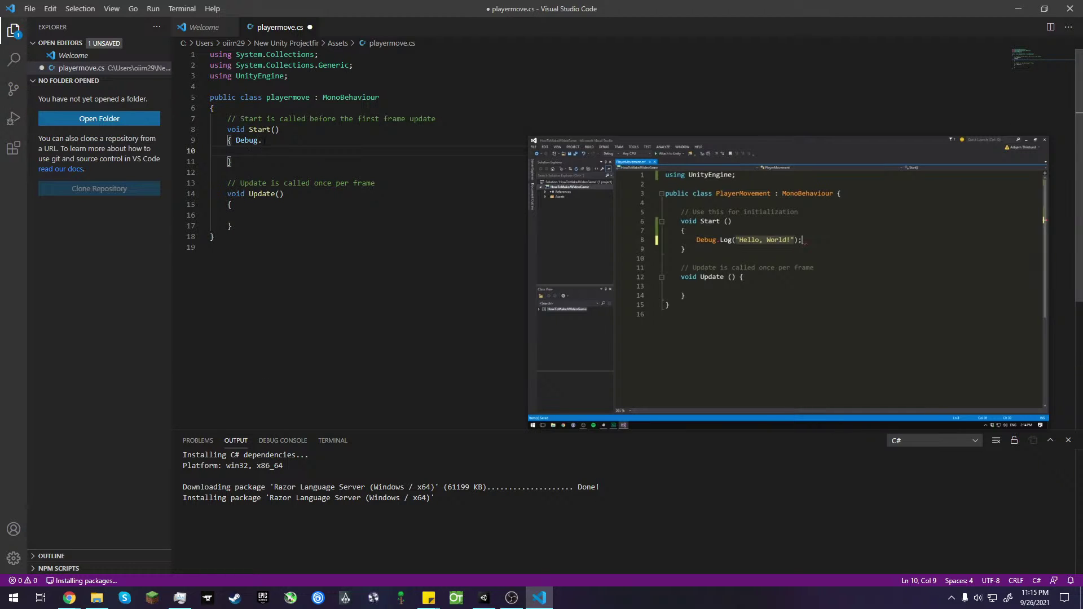
click(263, 140)
text(Log ()
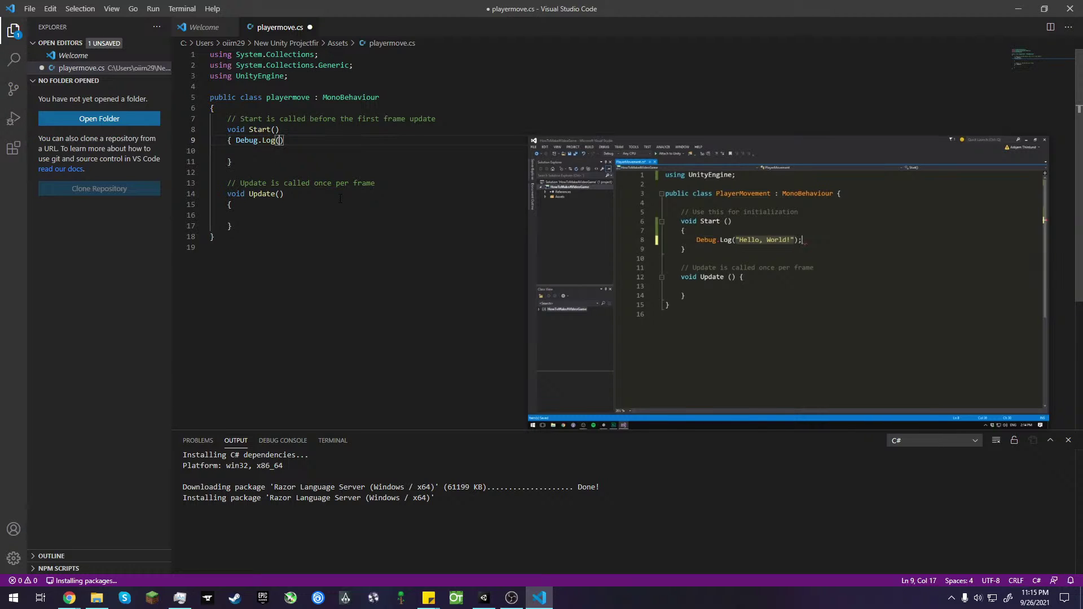
text("why)
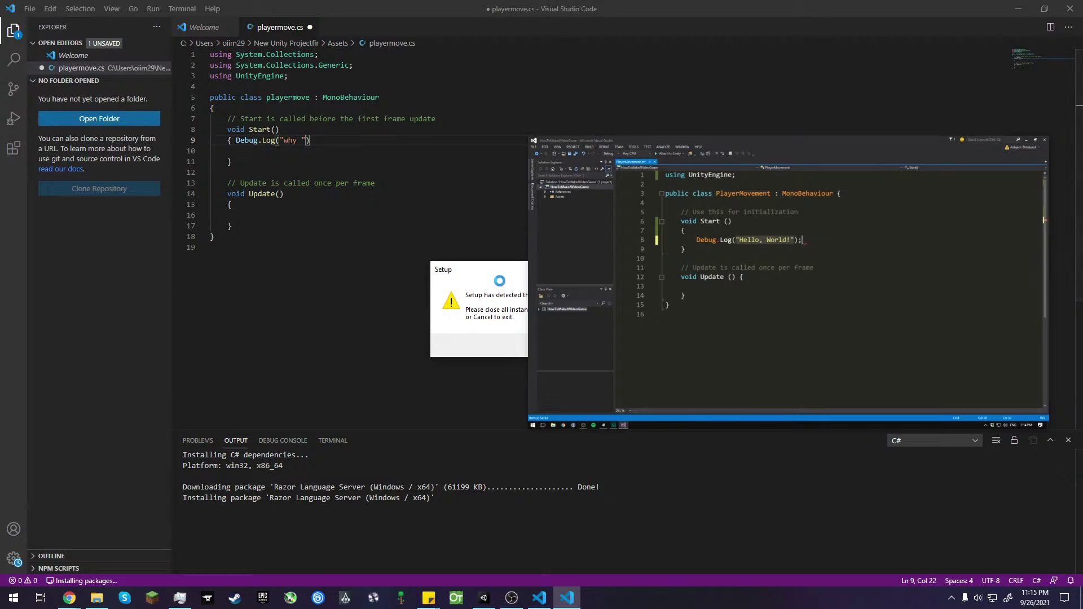
- Move the tutorial video off the Setup warning and acknowledge the warning each time it appears
mouse_move(597, 287)
drag(601, 290, 606, 103)
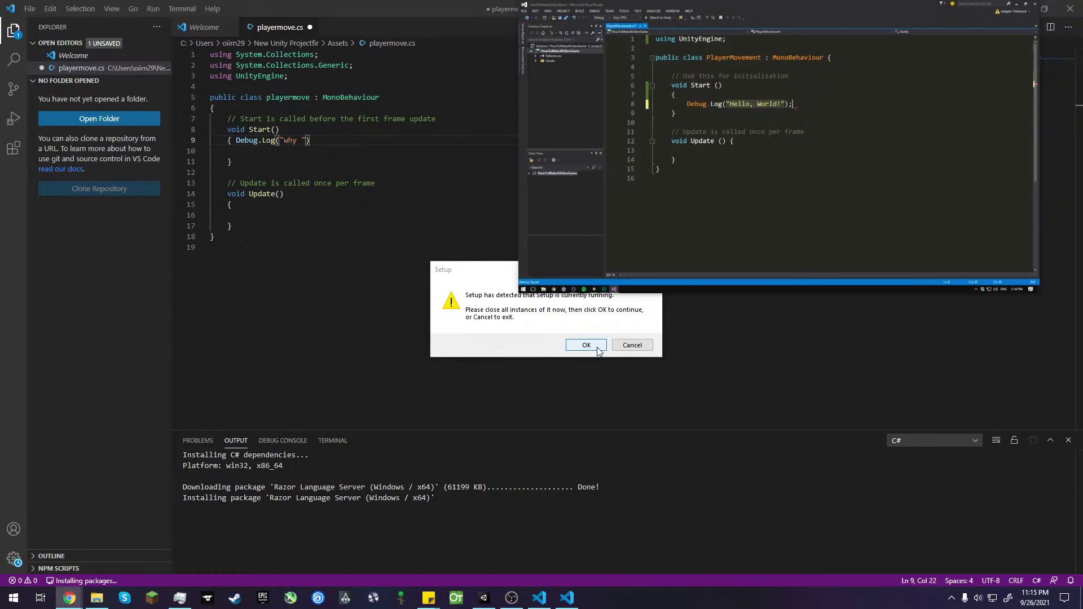
mouse_move(539, 600)
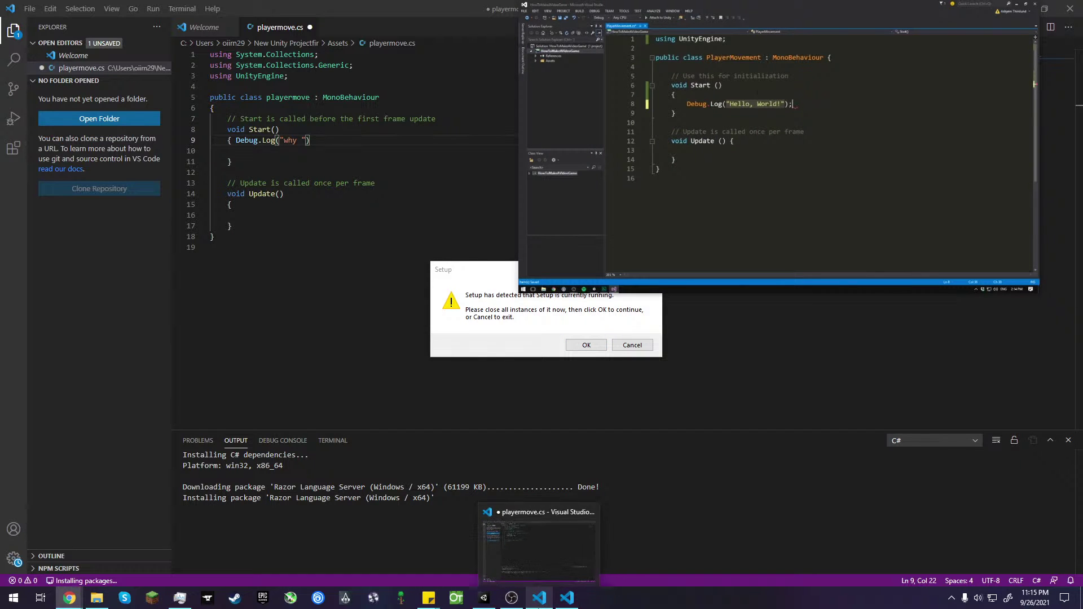
click(587, 345)
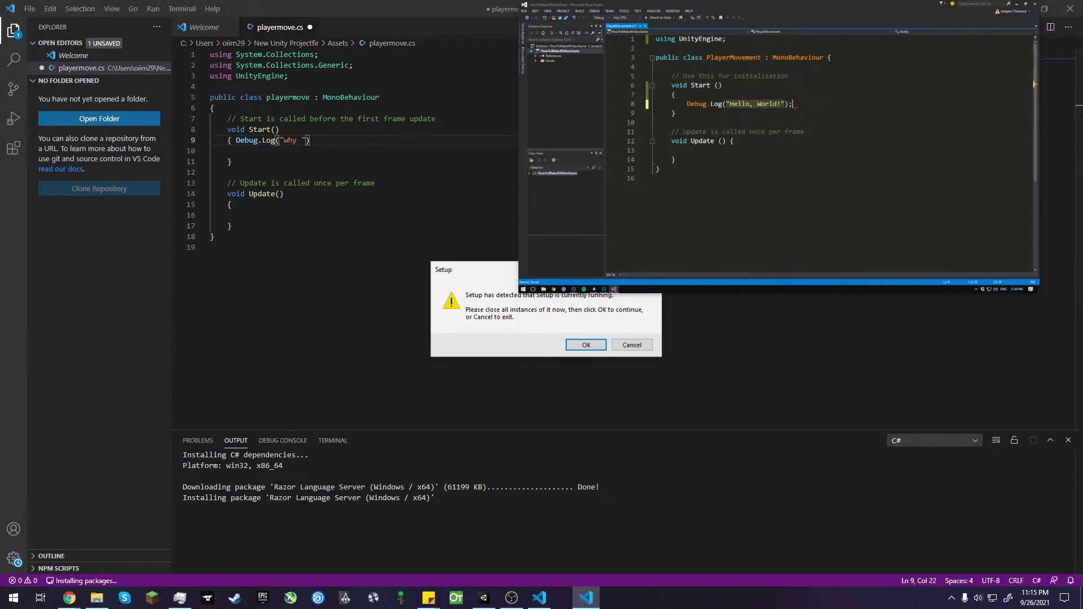
click(586, 349)
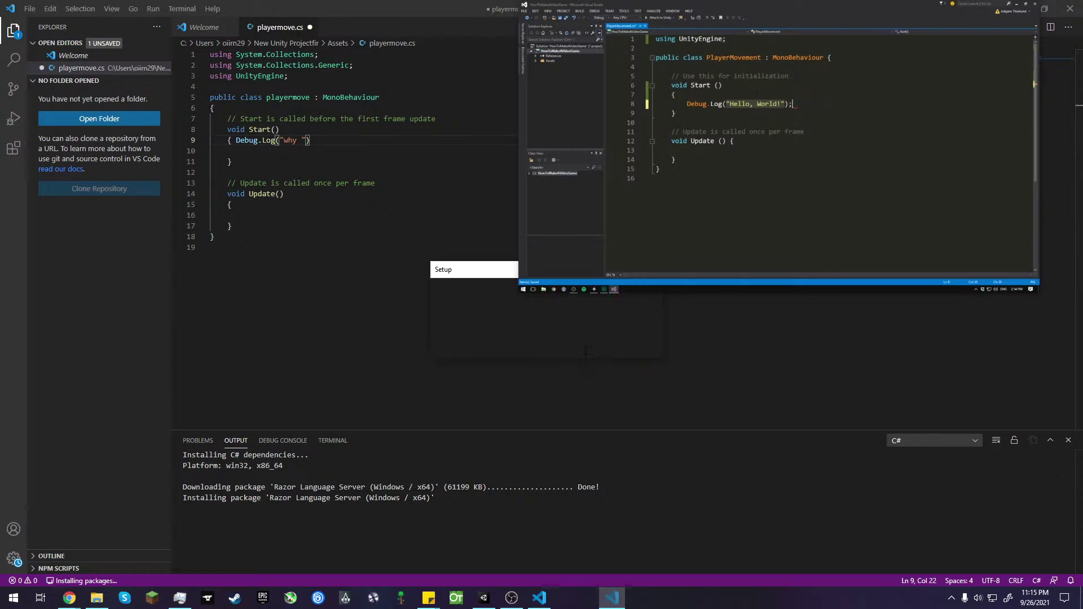
- Dismiss the remaining Setup warning covering the code
click(585, 351)
click(646, 346)
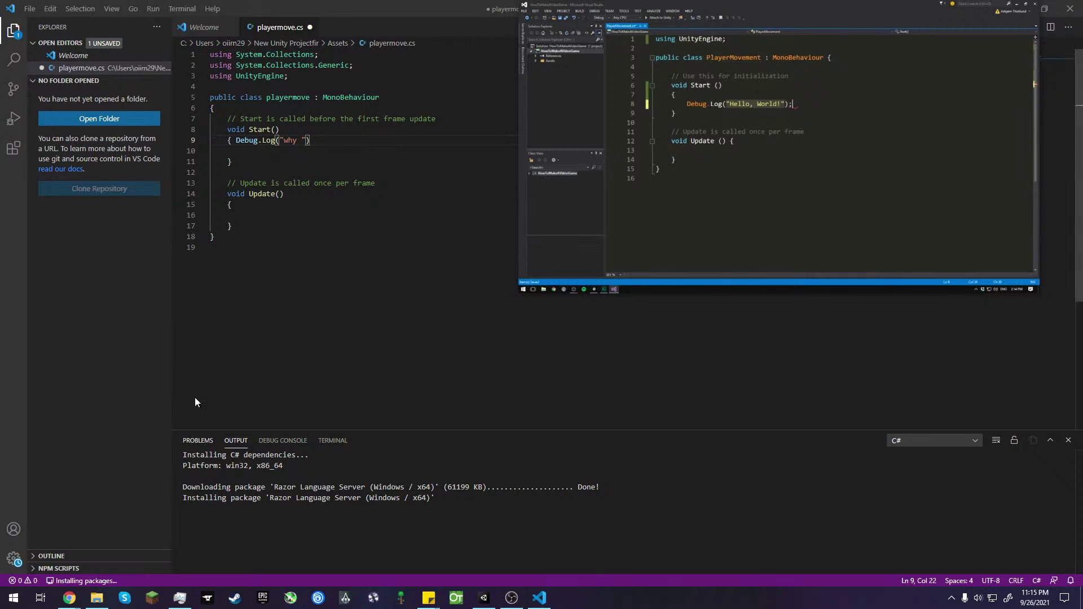
- Complete the Debug.Log message in the Start method as "why do they ales use the same mesg in the tut?"
key(Left)
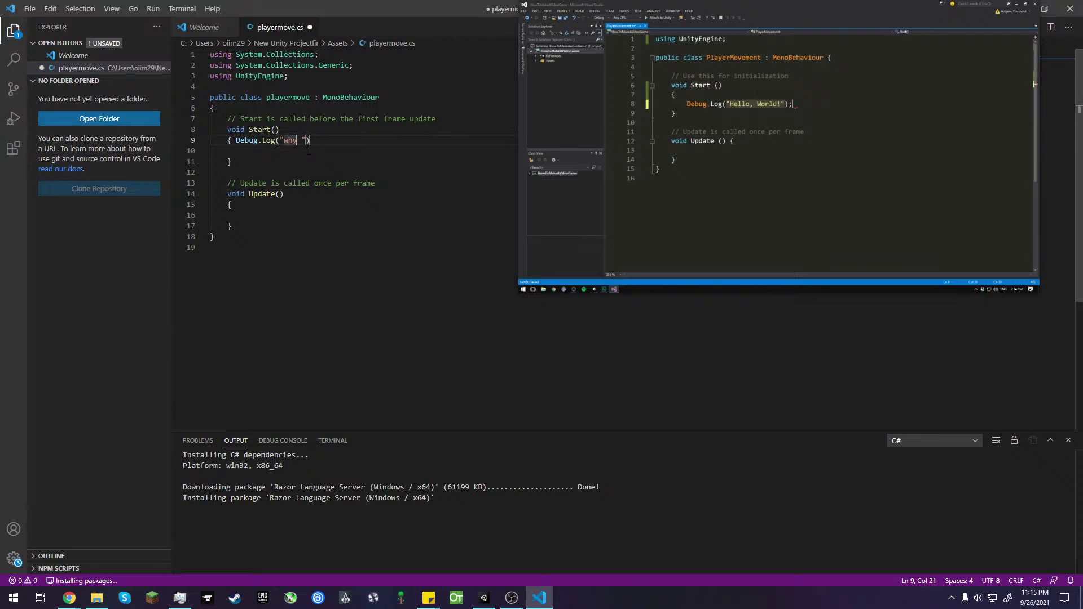
key(Right)
text(do theyt)
key(BackSpace)
key(BackSpace)
text(a)
text(los)
key(BackSpace)
key(BackSpace)
text(se)
key(BackSpace)
key(BackSpace)
text(es use the )
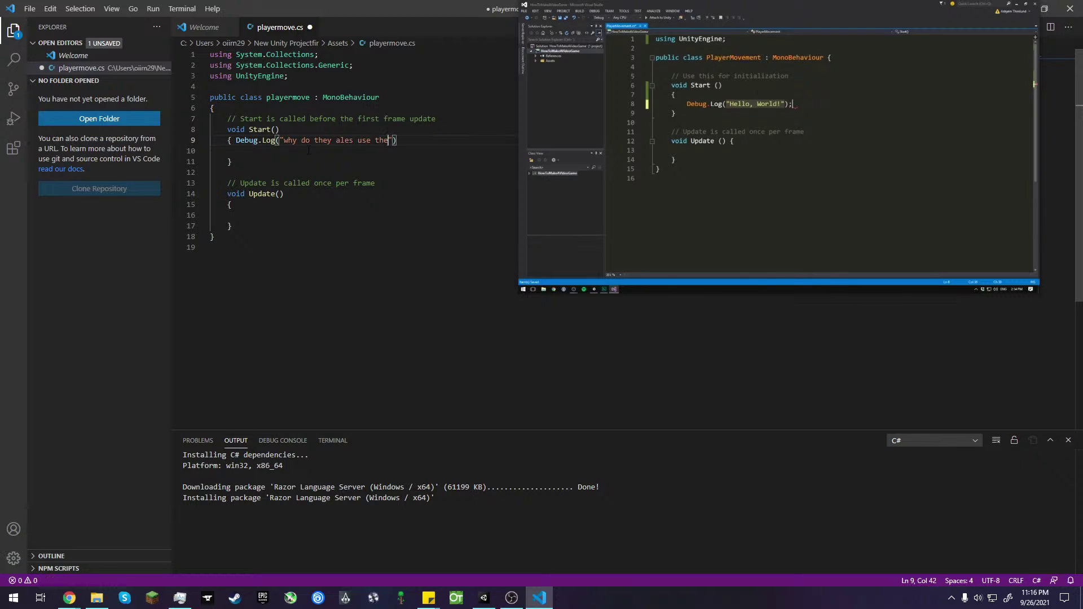
text(same)
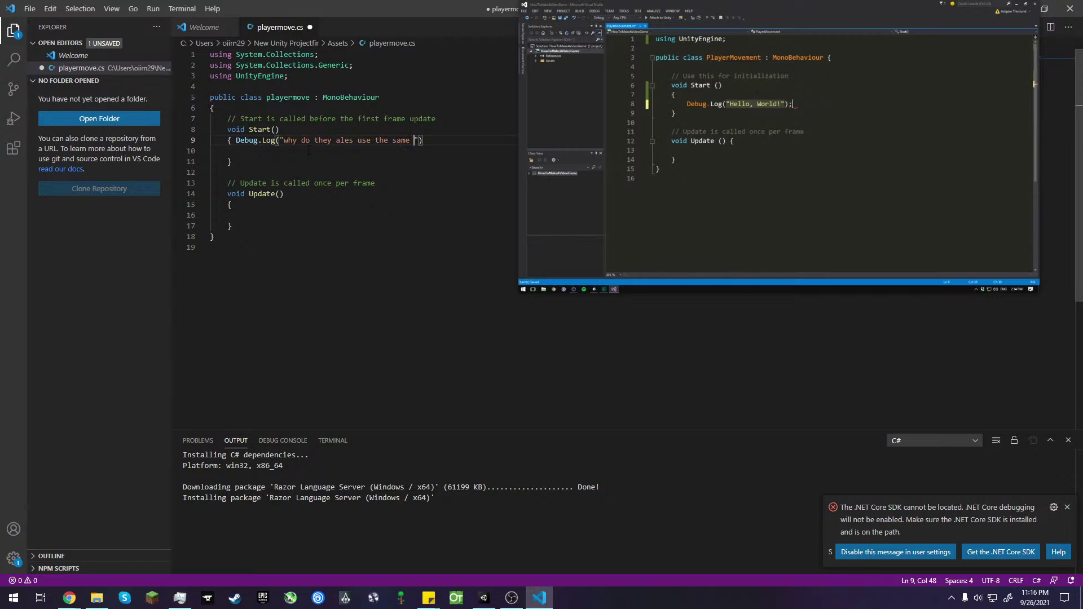
text(mesg in the tut?)
click(350, 251)
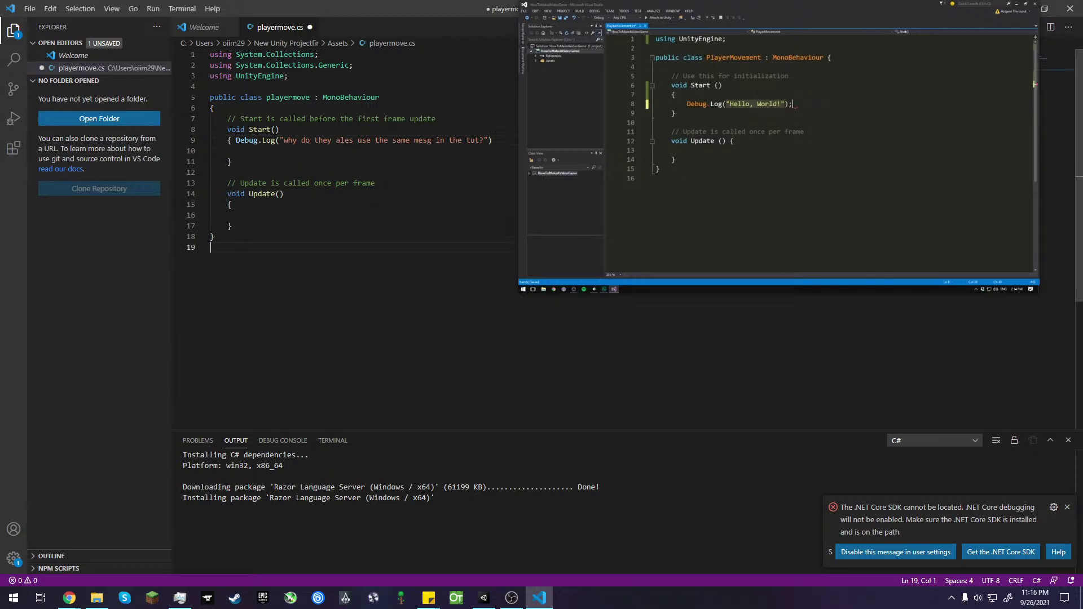
- Switch to Unity to check the project, moving the tutorial video out of the way
drag(657, 173, 220, 384)
click(395, 151)
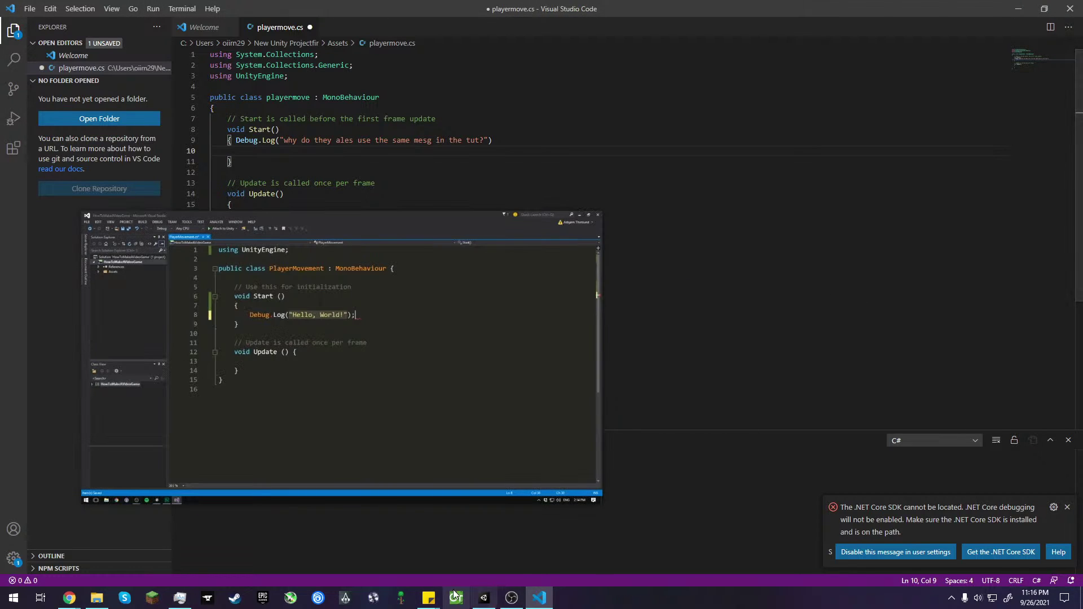
click(483, 598)
drag(485, 361, 847, 282)
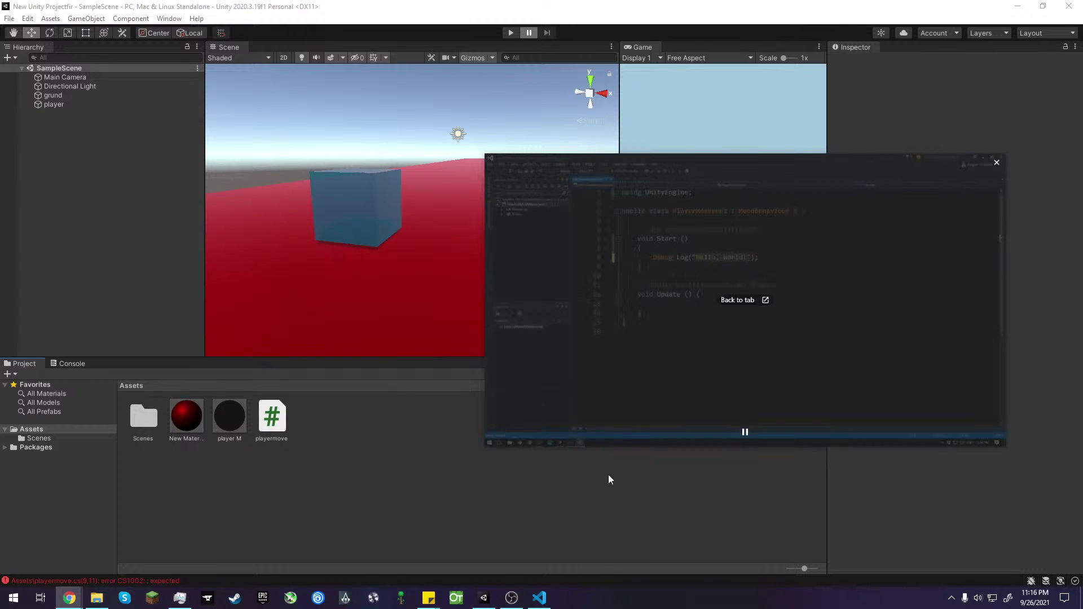
click(597, 525)
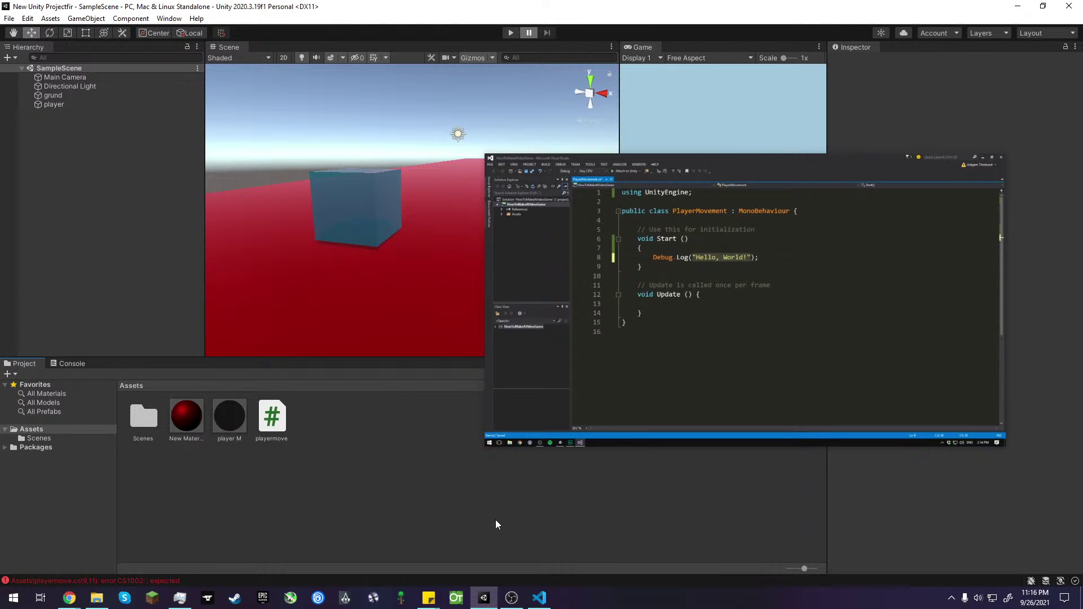
- Return to playermove.cs in Visual Studio Code and end the Debug.Log statement with a semicolon
click(540, 598)
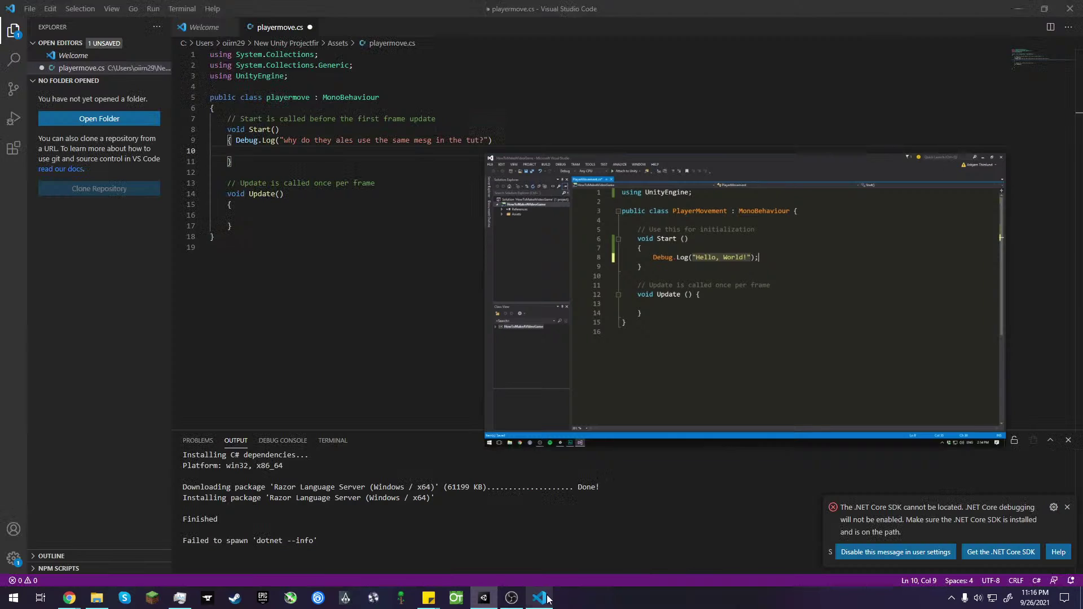
click(504, 141)
text(;)
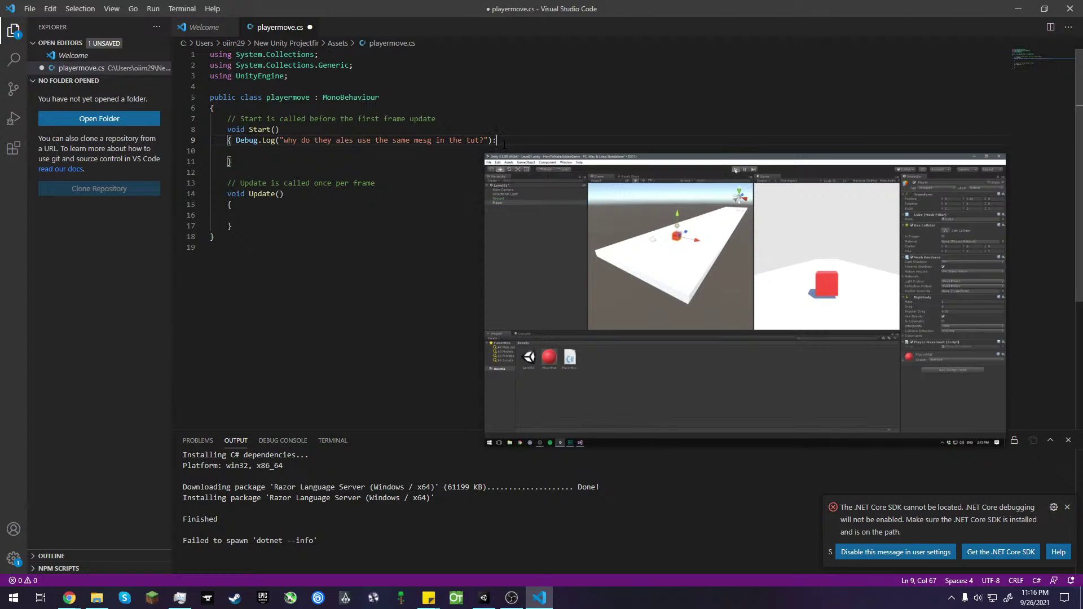
key(BackSpace)
text('')
key(BackSpace)
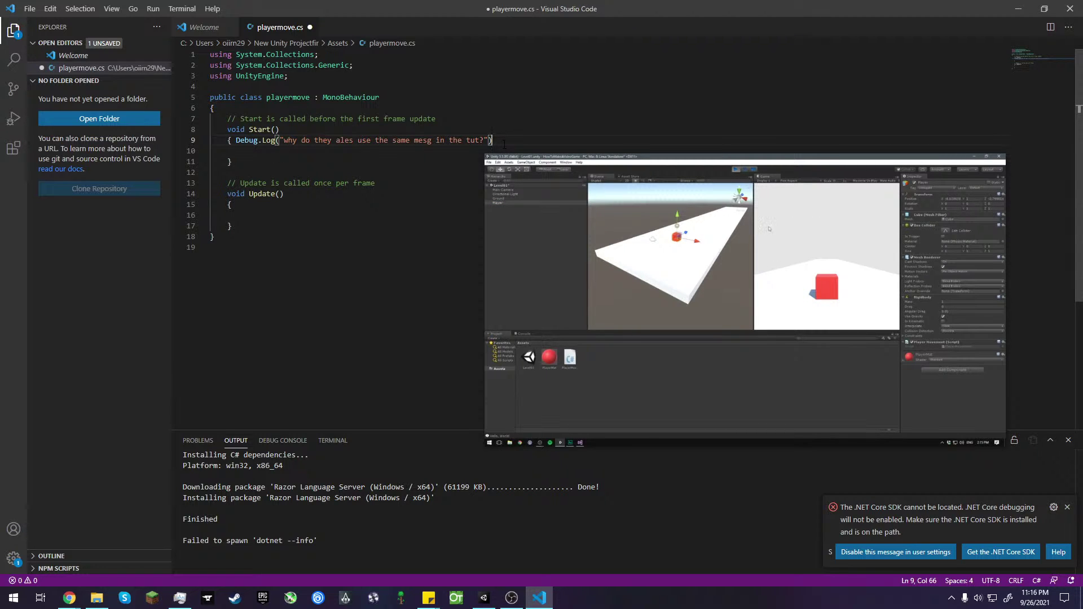
text(;)
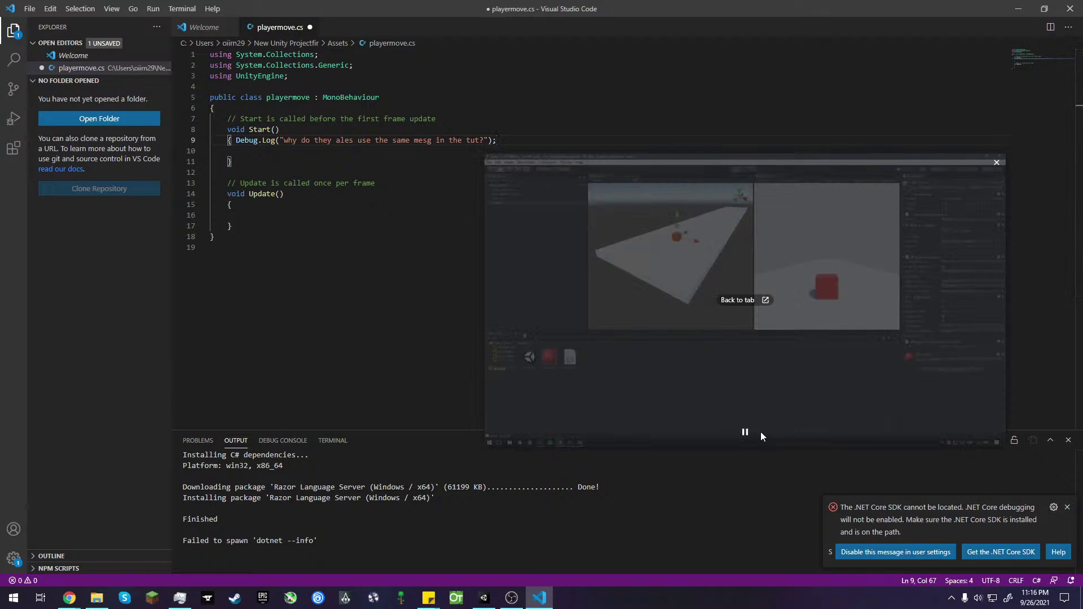
- Pause the tutorial video and save playermove.cs
click(746, 432)
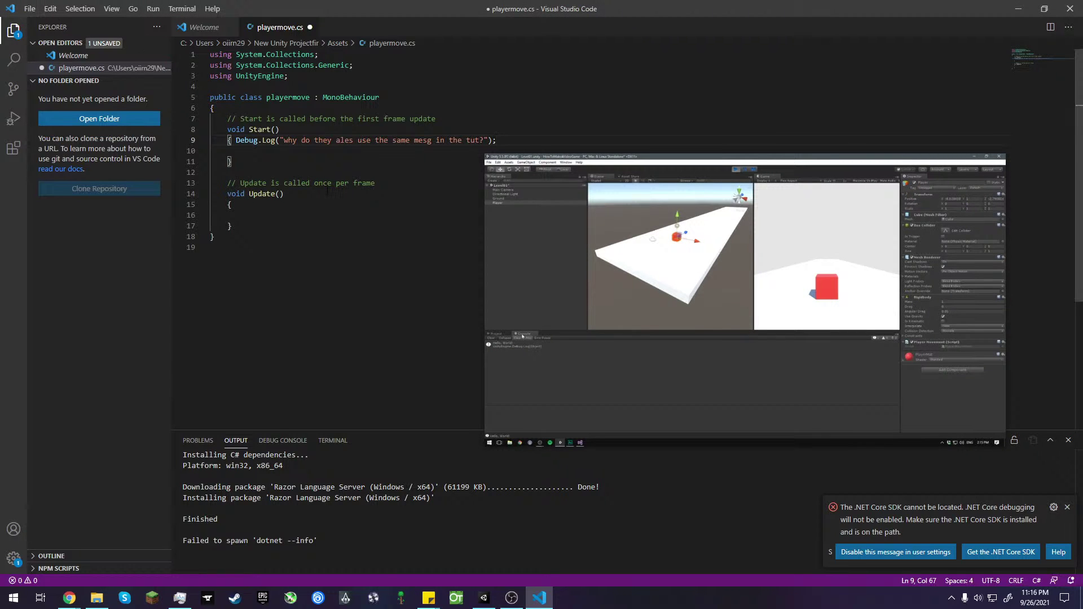
click(334, 234)
key(ctrl+s)
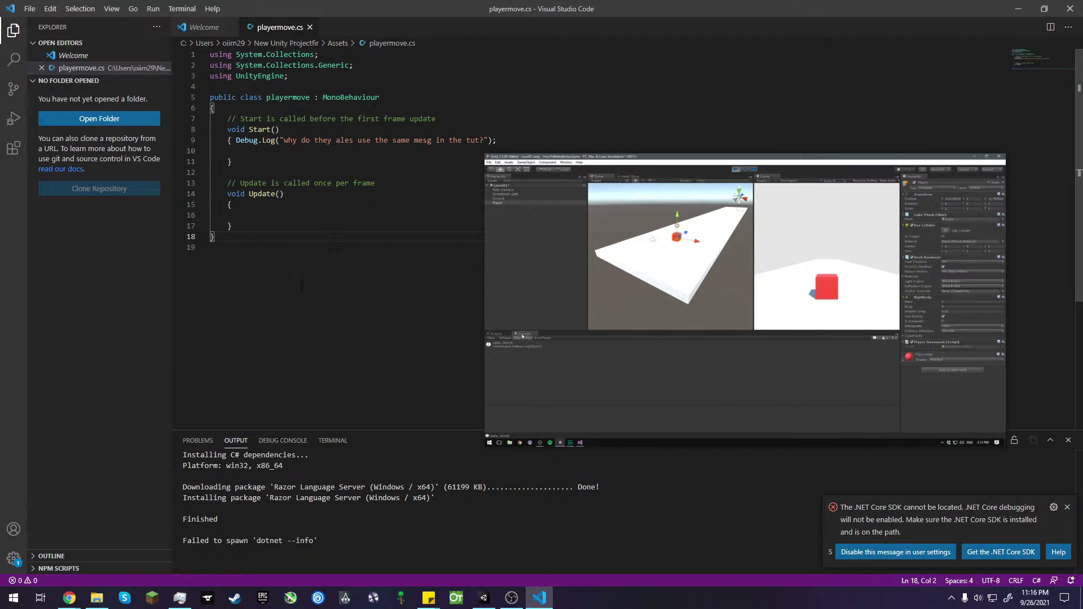
- Switch to Unity and attach the playermove script to the player cube, keeping the tutorial video clear of the scene
click(483, 598)
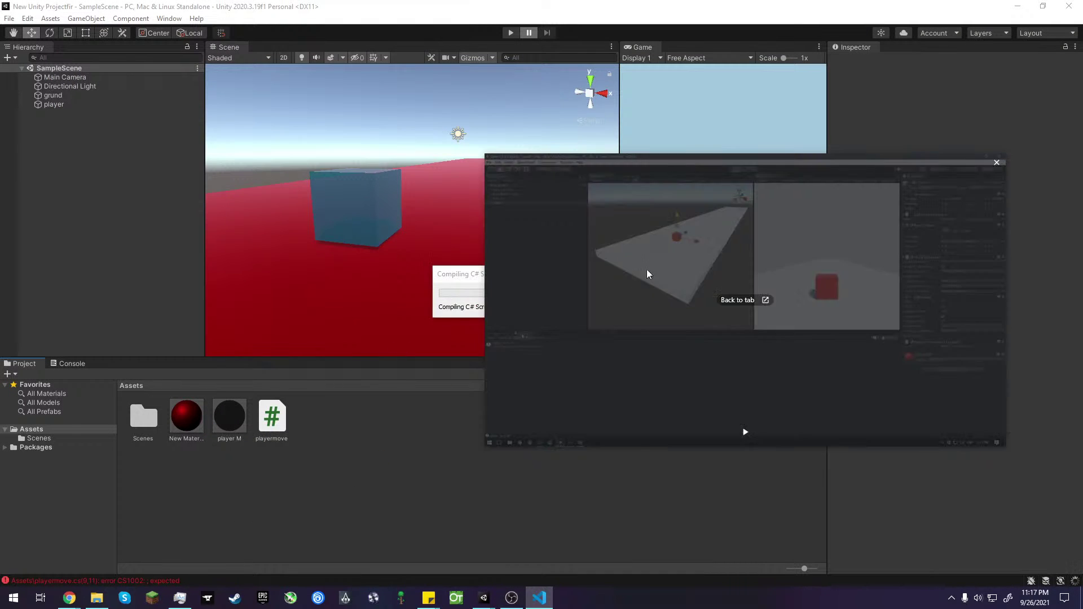
drag(647, 270, 451, 22)
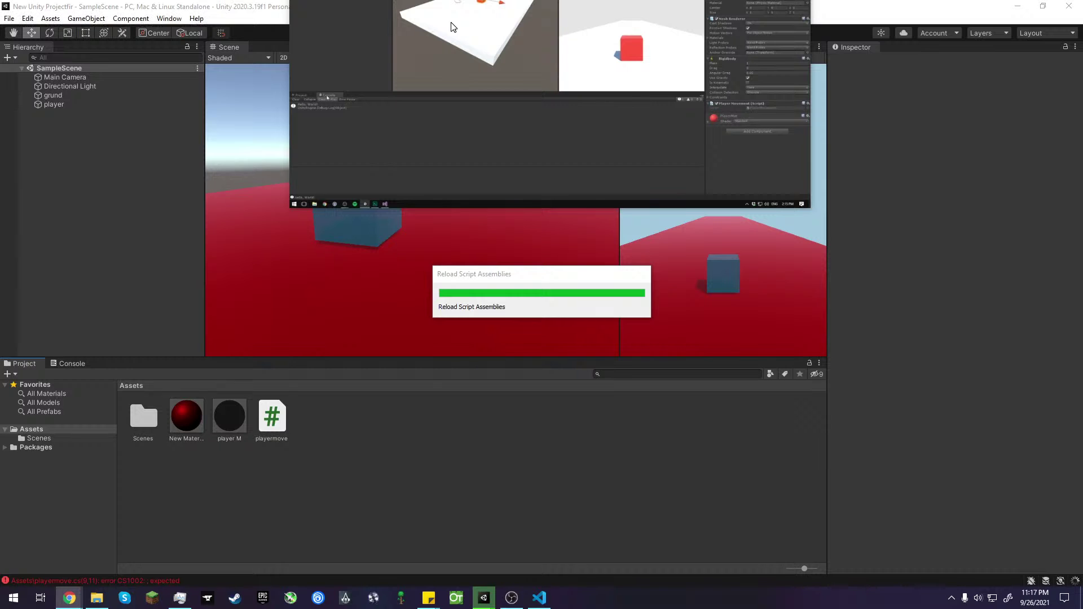
drag(452, 27, 782, 190)
drag(281, 415, 357, 195)
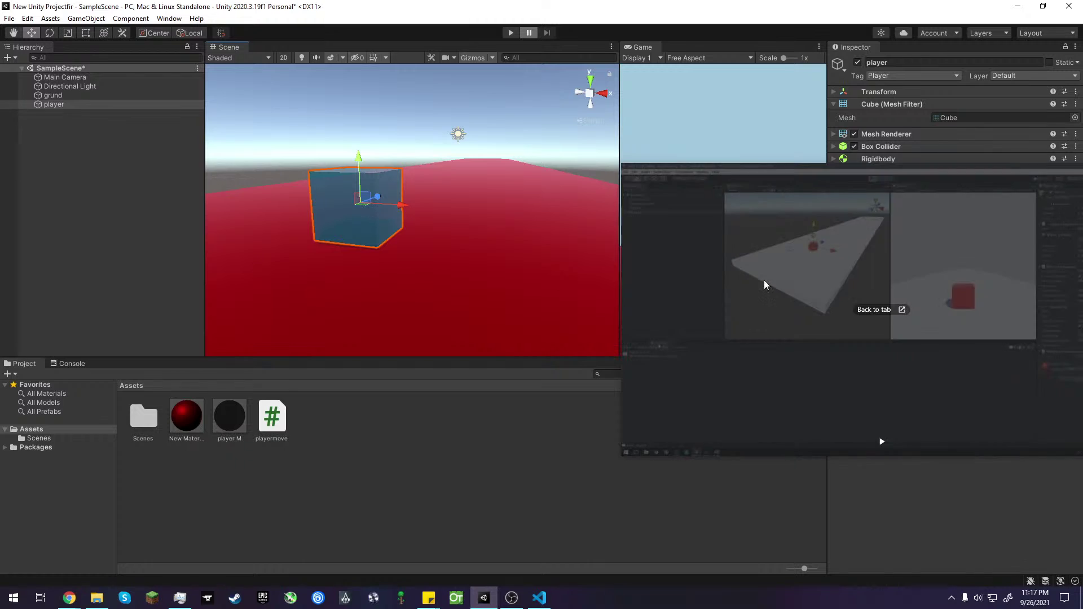
- Play the scene to test the script's Console message, and return to the project's Assets folder
drag(764, 279, 722, 153)
click(510, 33)
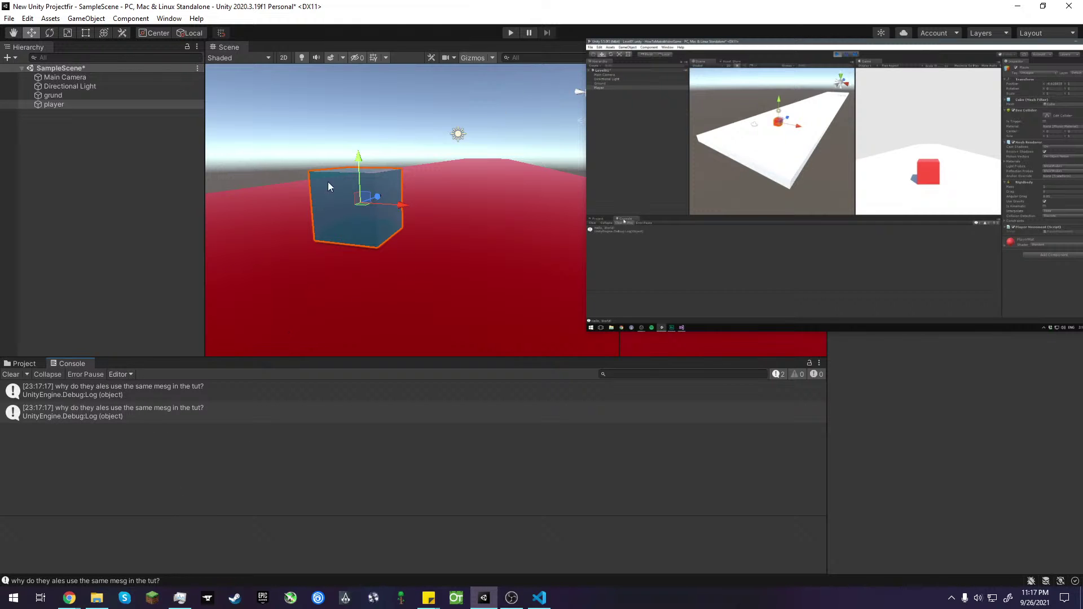
click(26, 354)
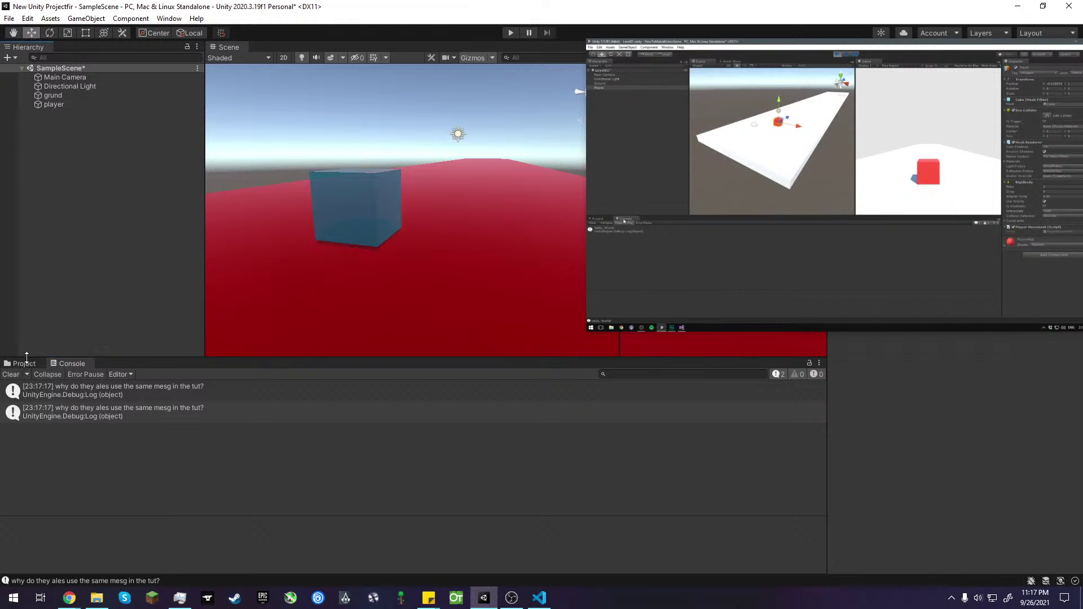
click(25, 363)
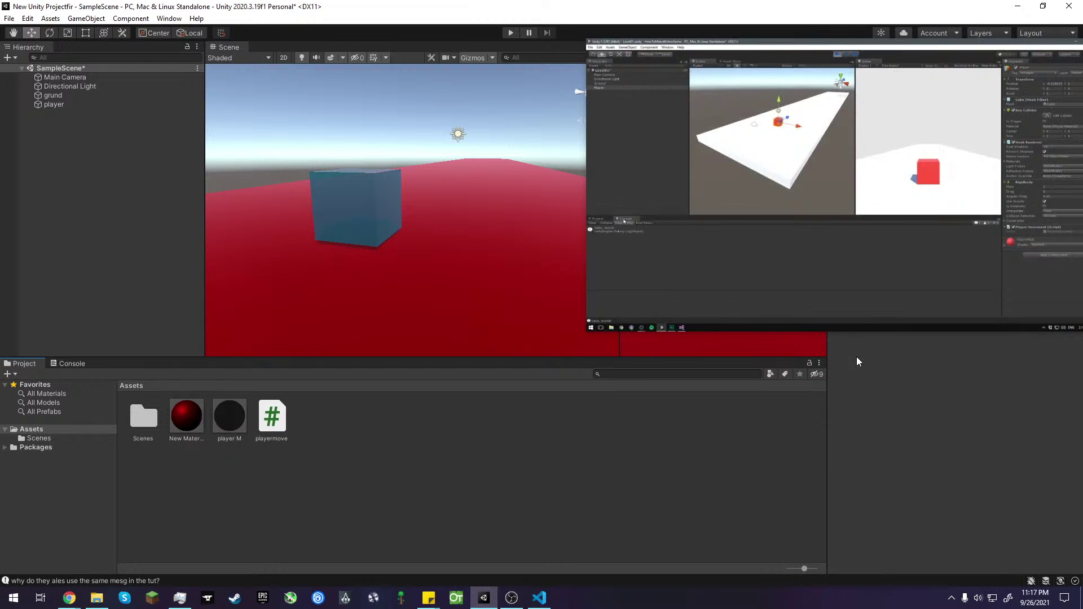
- Resume the tutorial video and review the Debug.Log line of playermove.cs in Visual Studio Code
click(847, 317)
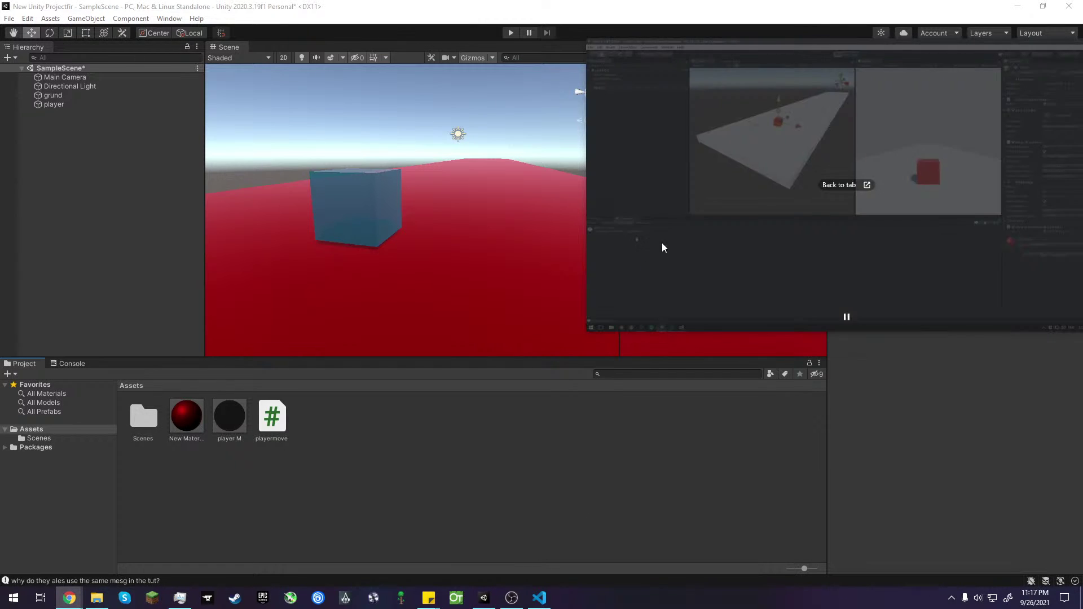
click(540, 599)
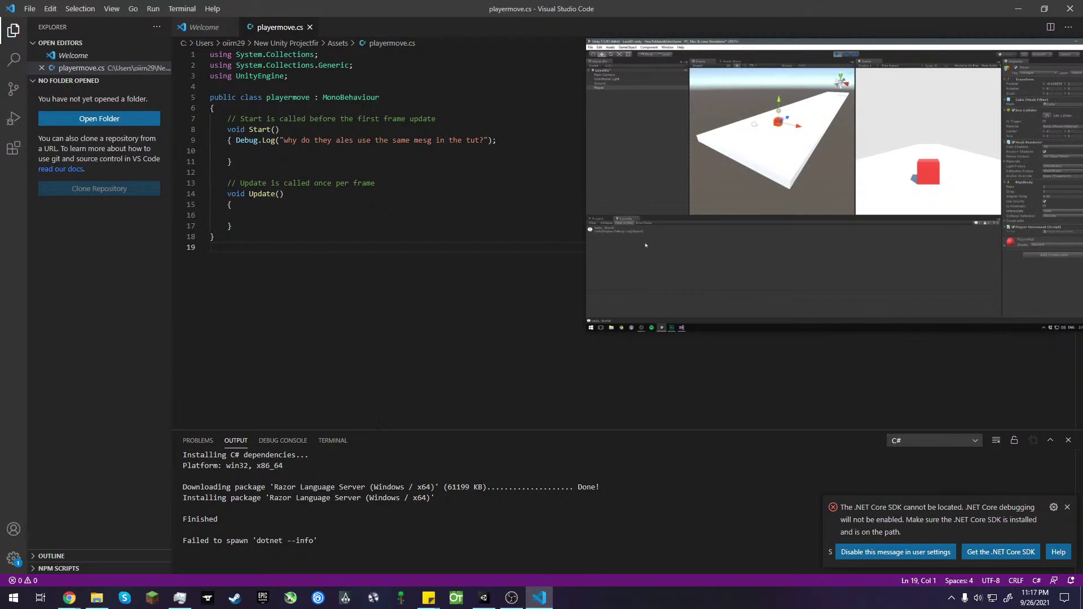
click(376, 183)
click(493, 140)
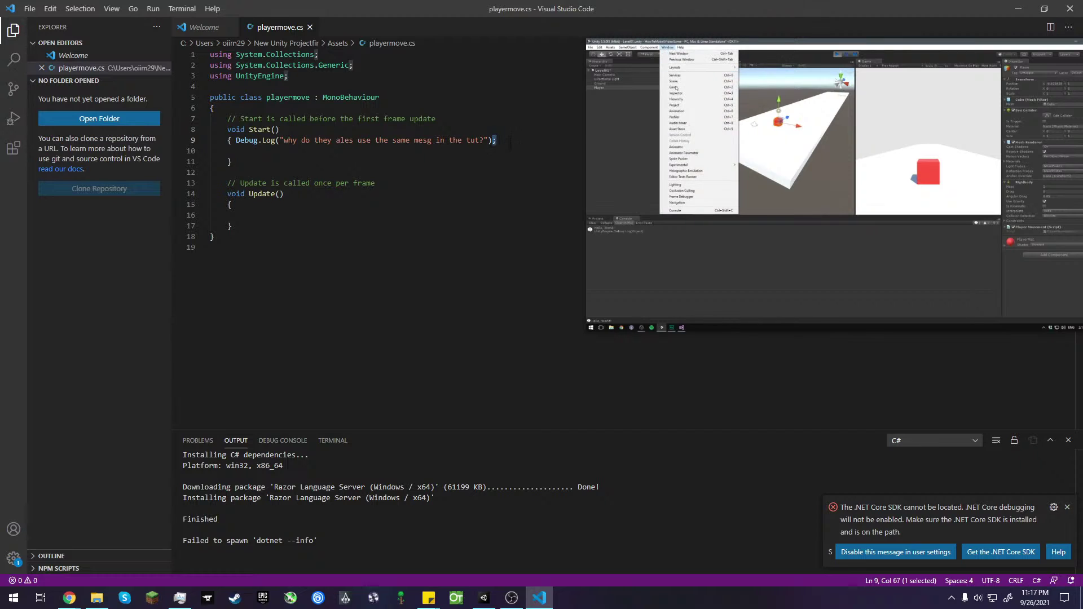
click(505, 140)
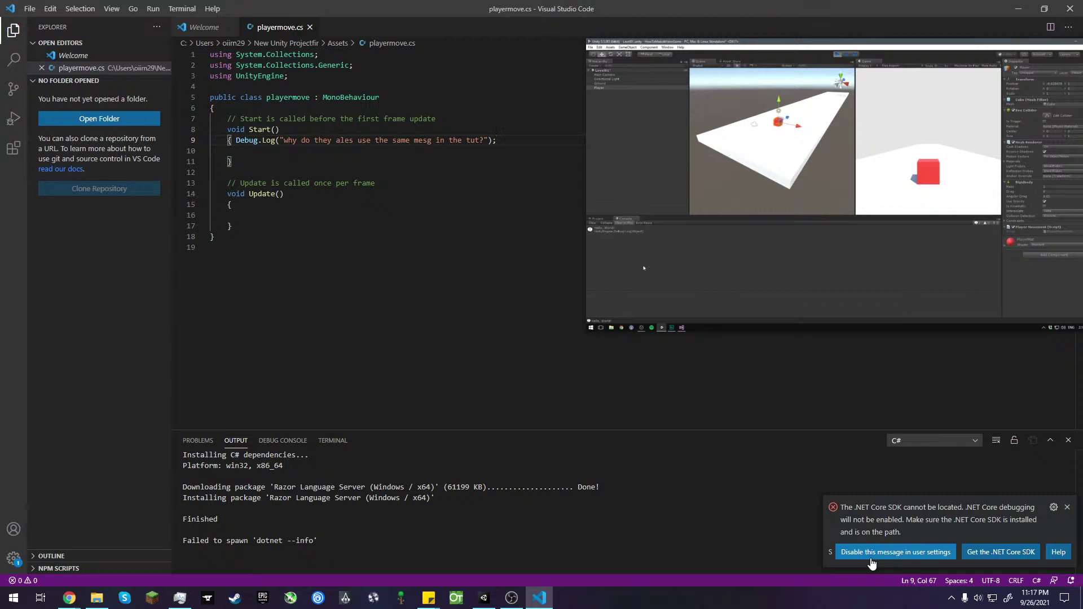
- Close the C# output and open the .NET Core SDK download website offered by the missing-SDK notification
click(1069, 440)
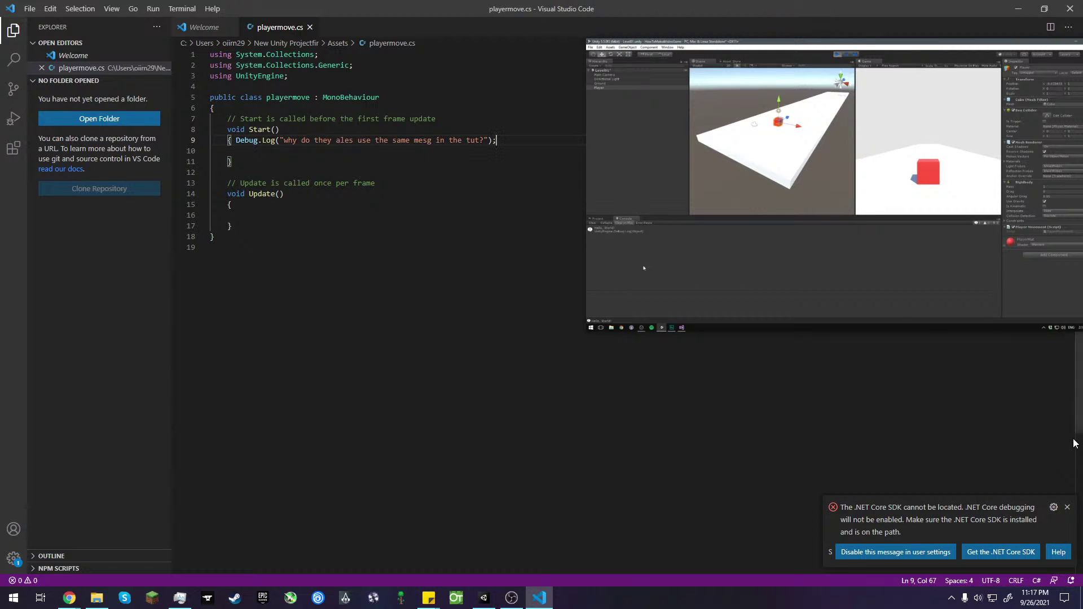
click(998, 556)
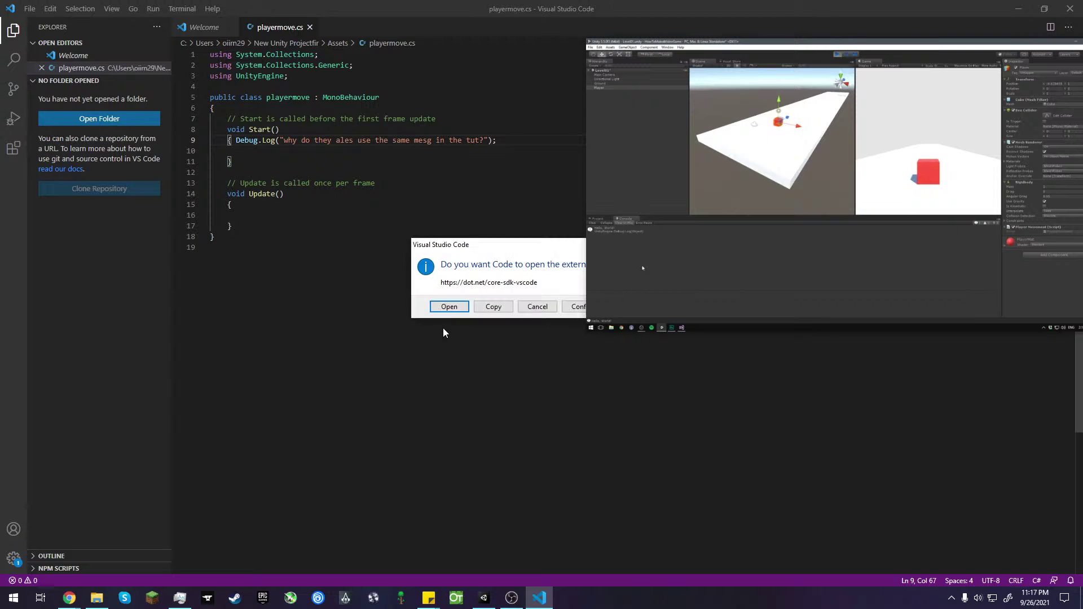
drag(360, 244, 316, 243)
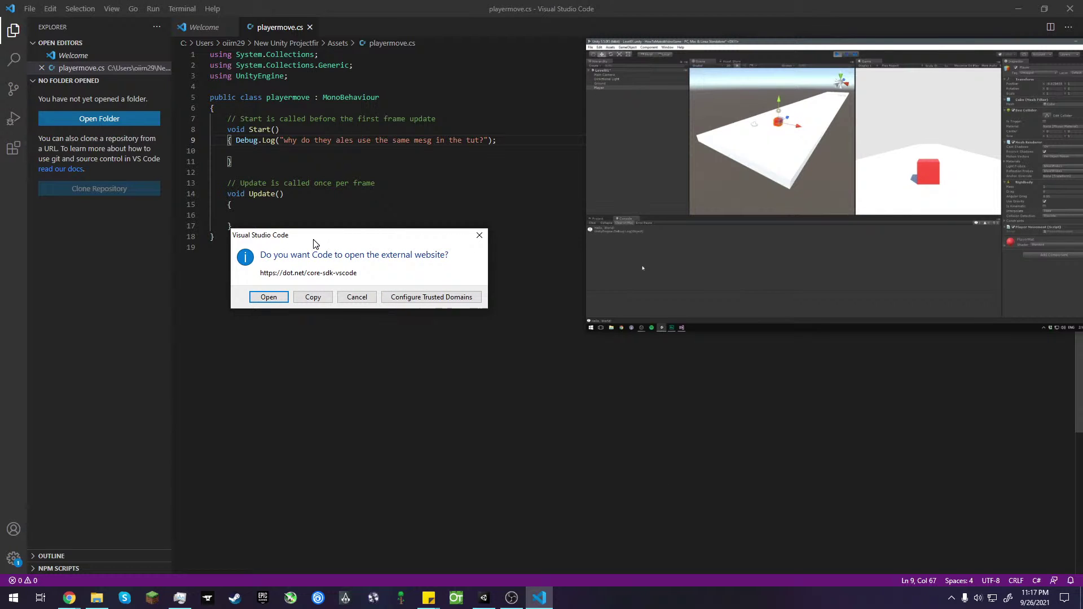
click(279, 304)
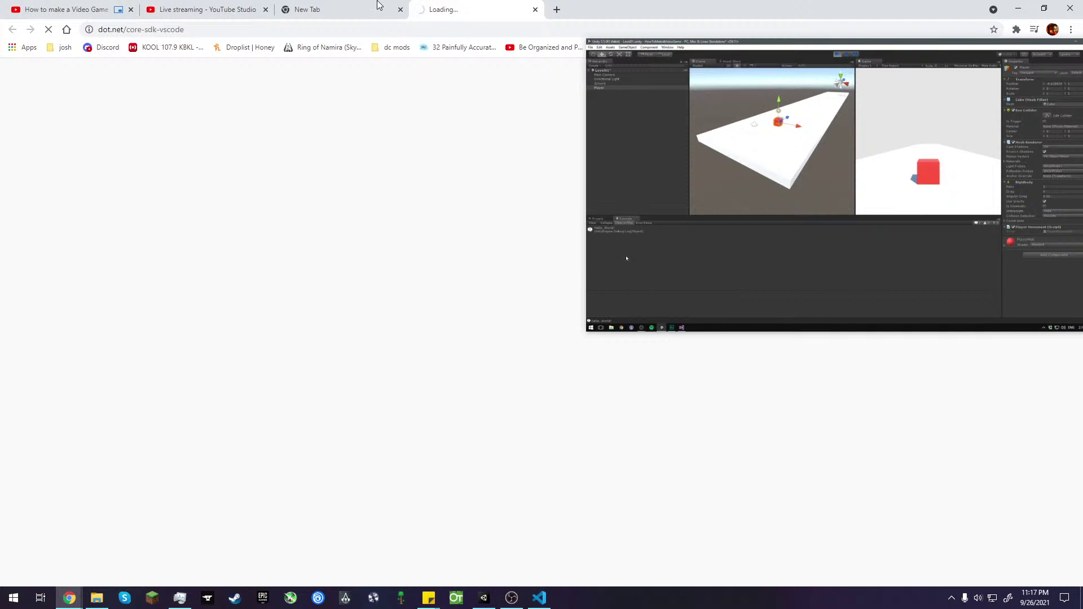
- Close the blank browser page and the .NET SDK download page, and return to Visual Studio Code
click(400, 10)
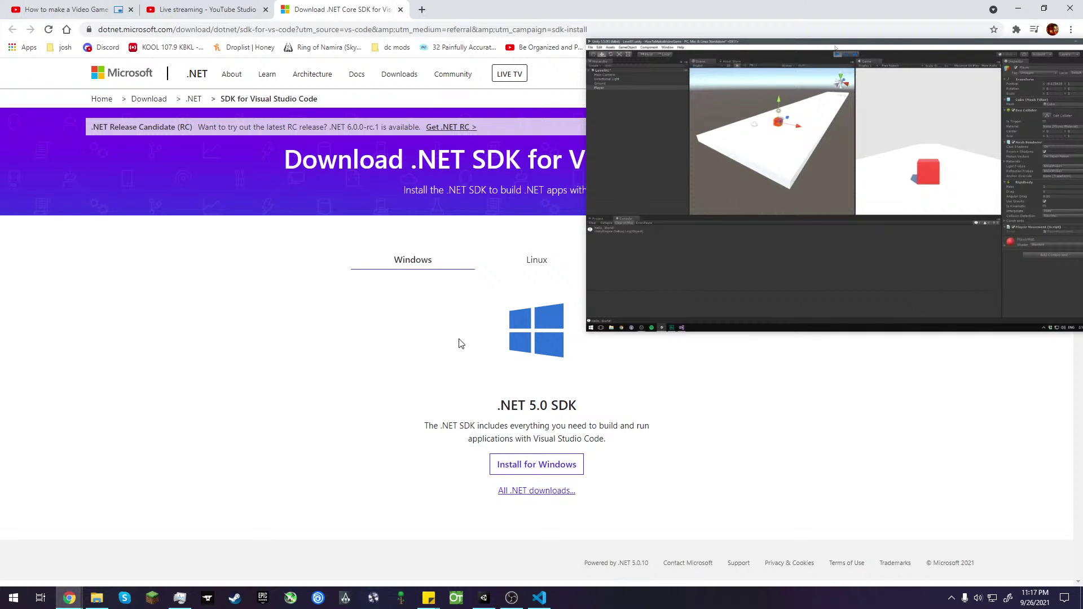
click(400, 10)
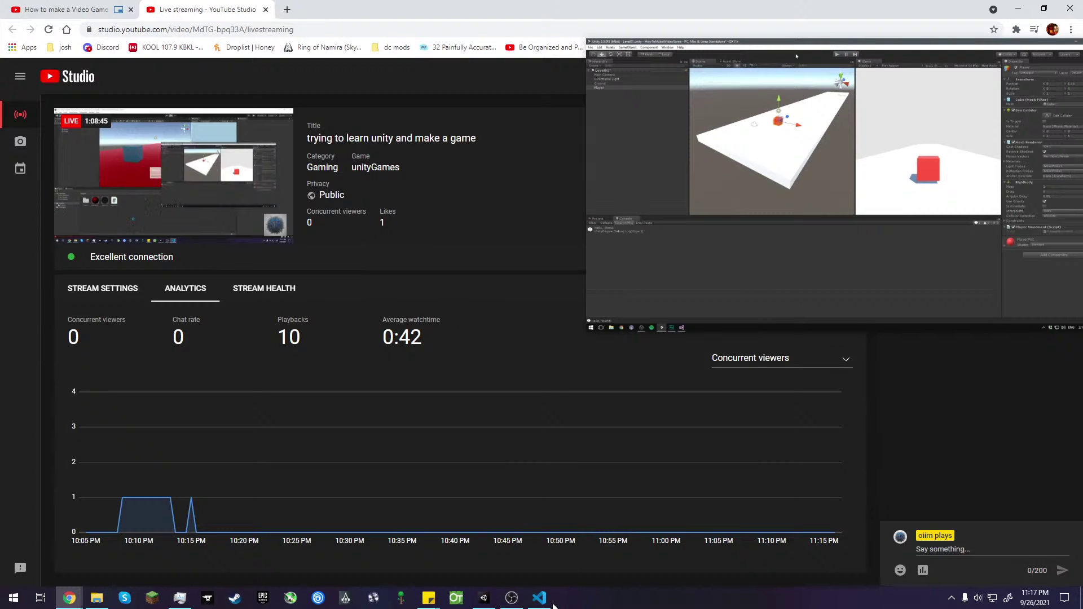
click(539, 598)
key(Down)
key(Down)
key(Down)
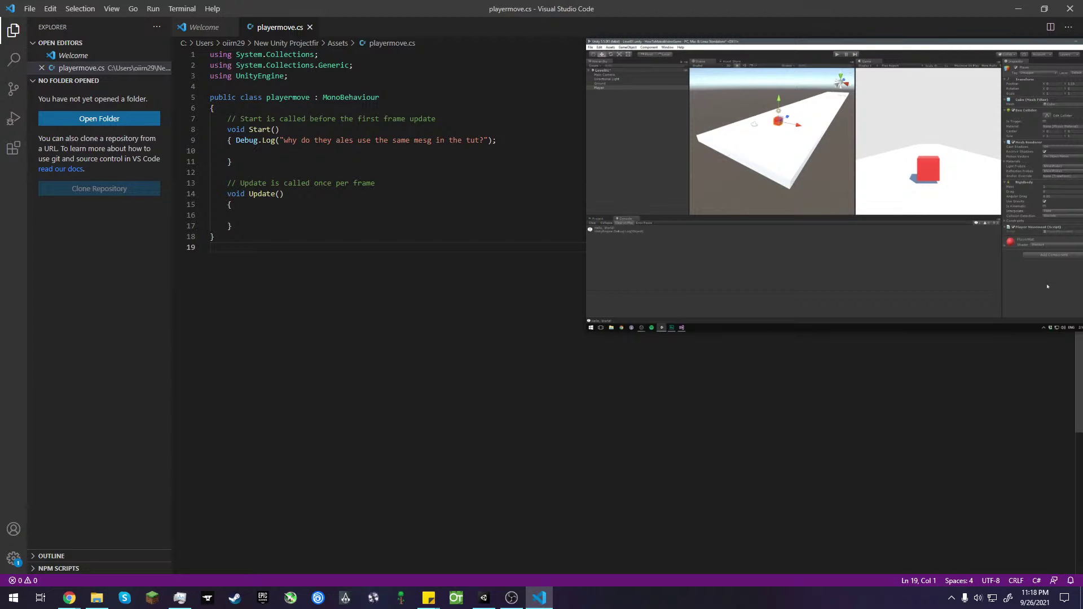
click(489, 140)
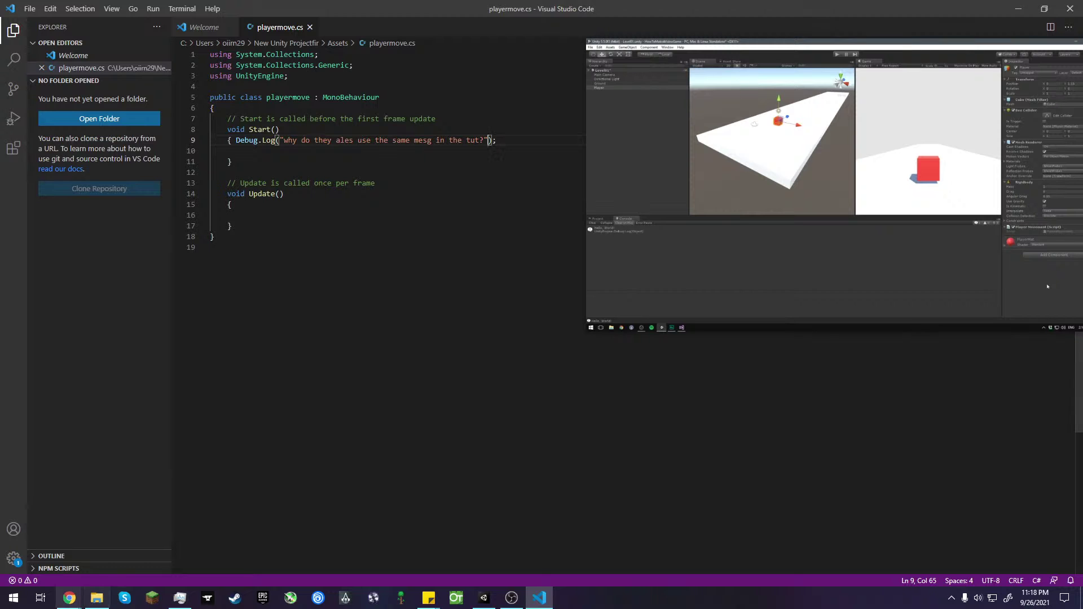
mouse_move(69, 597)
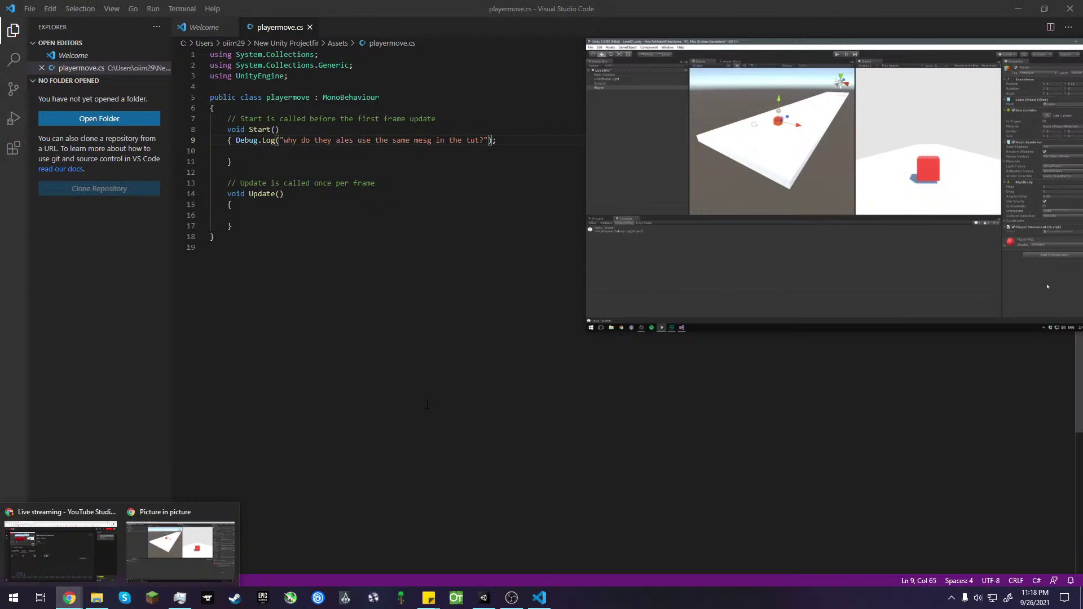
click(428, 404)
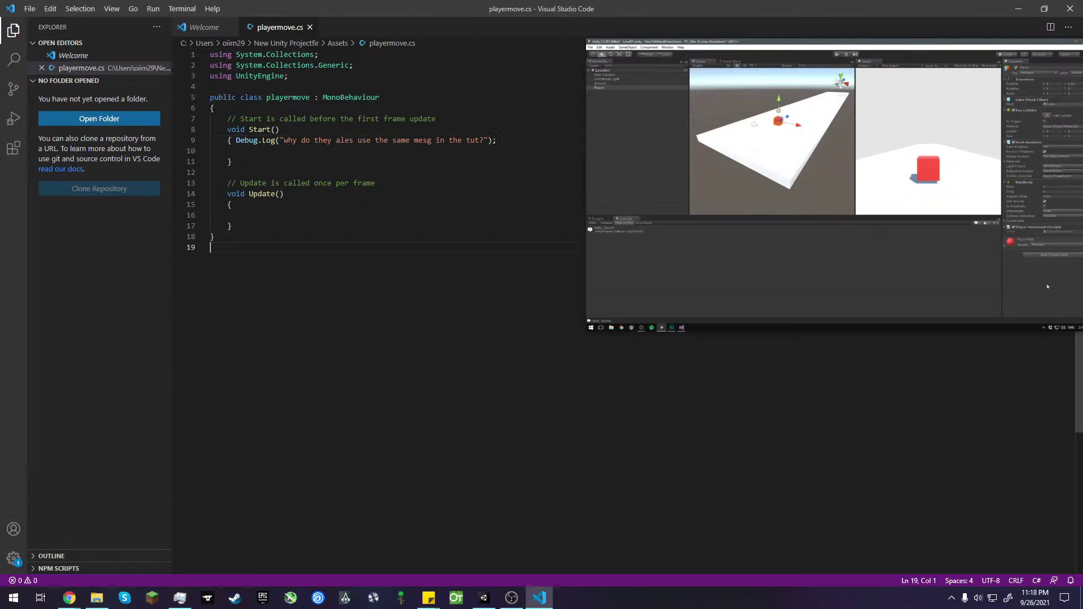
click(481, 150)
click(489, 140)
click(490, 151)
click(493, 141)
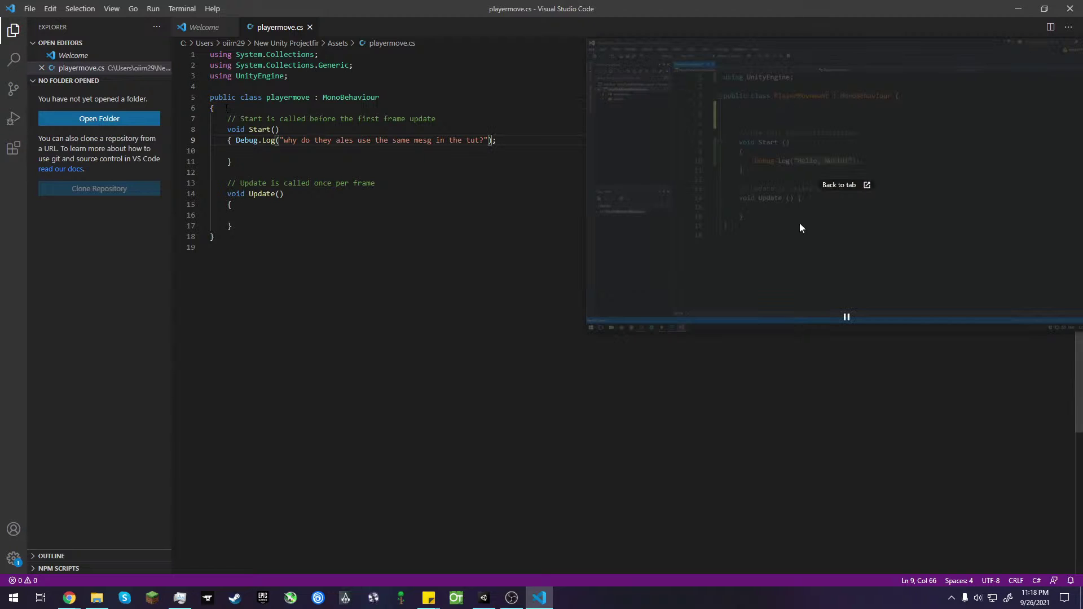
- Pause the tutorial video and insert blank lines below the opening brace of the playermove class
click(845, 314)
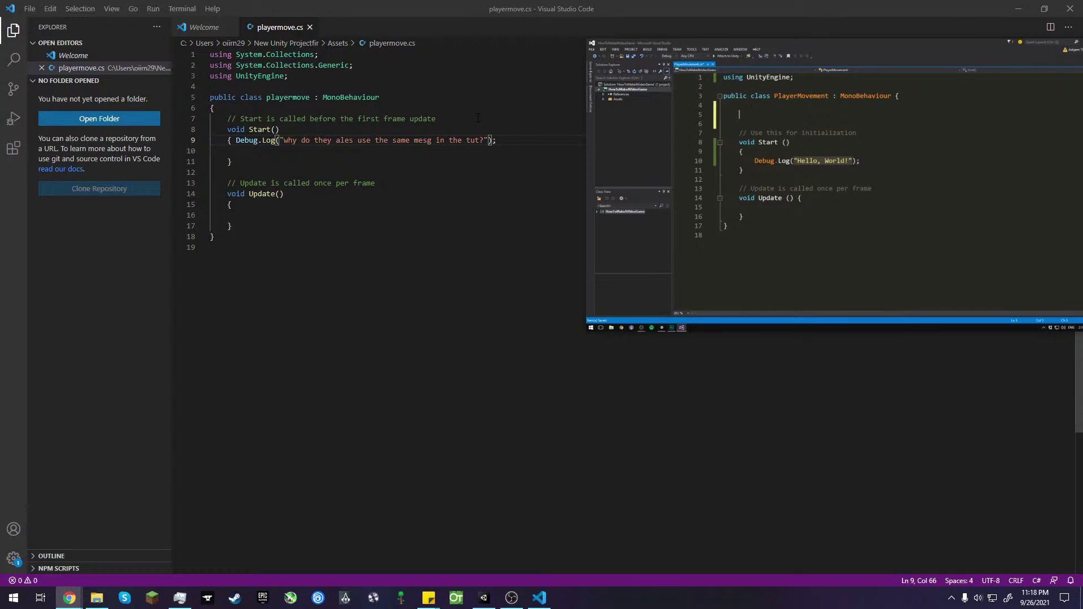
click(227, 107)
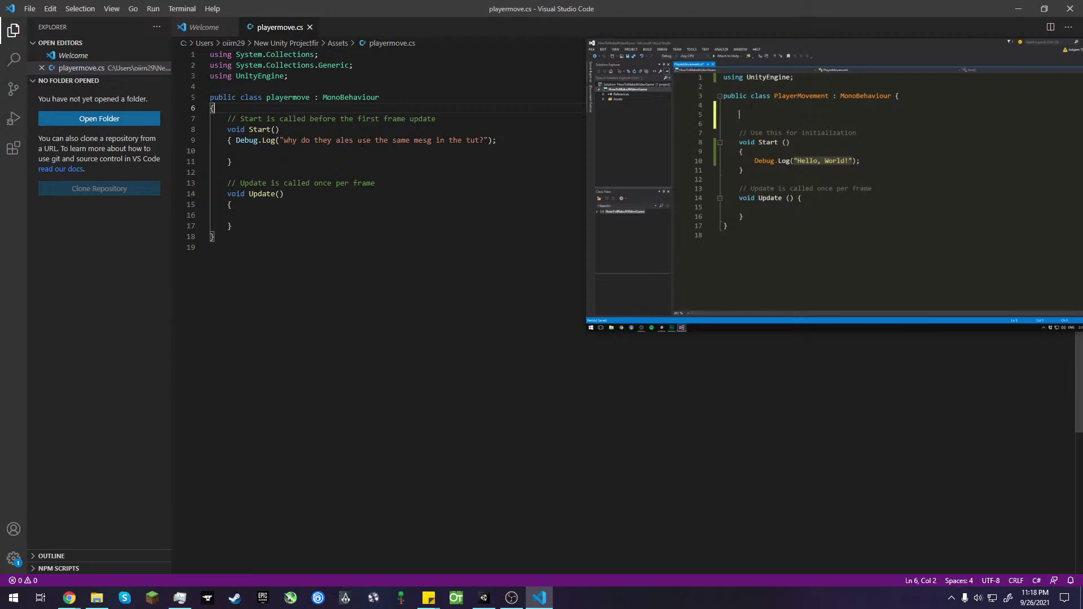
key(Return)
key(Return)
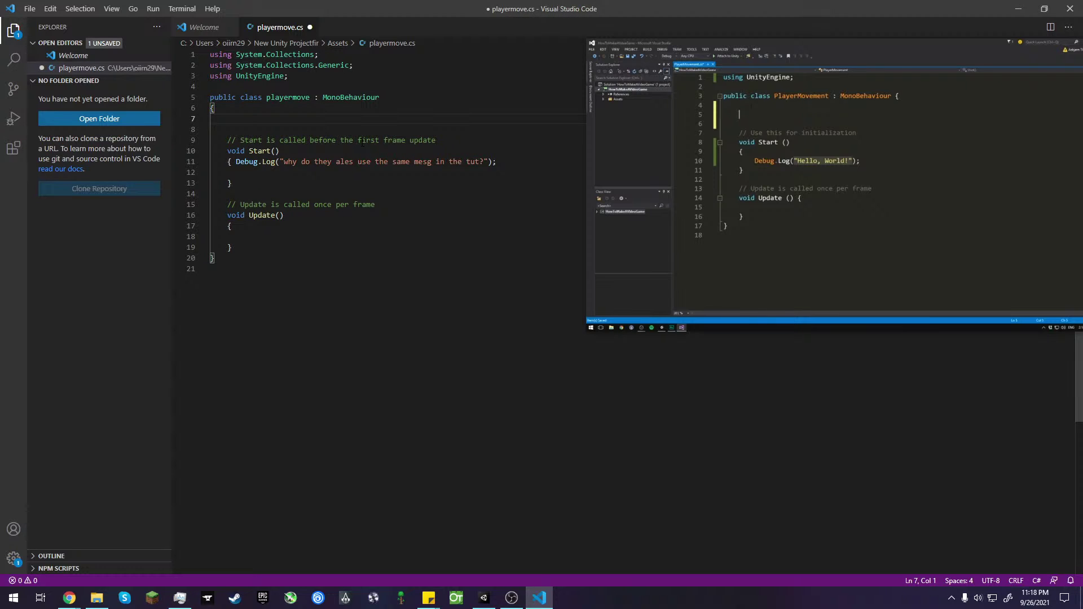
key(Down)
key(Down)
key(Return)
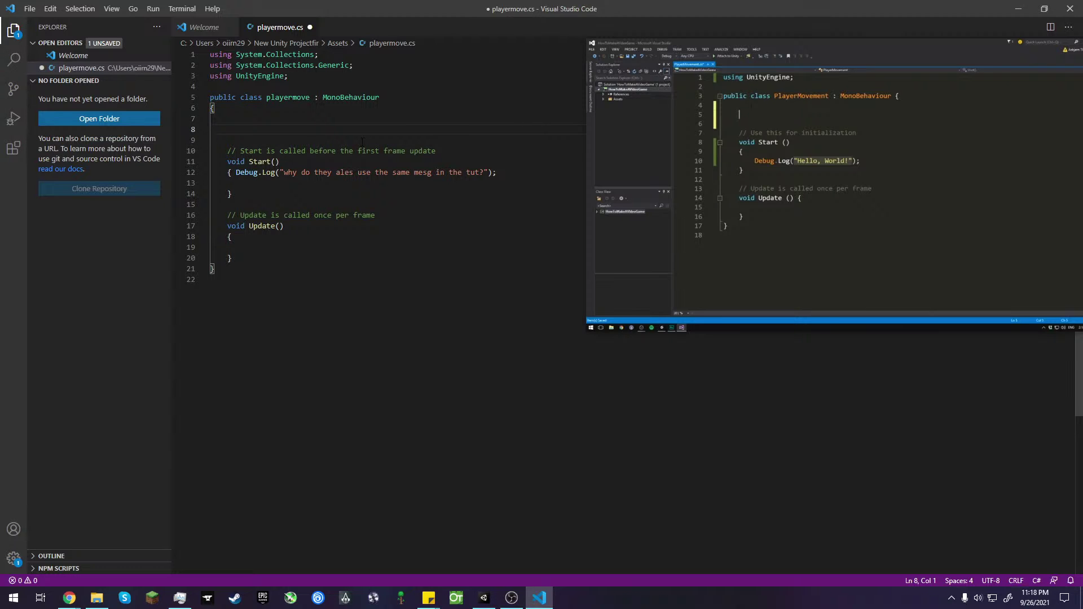
- Play the tutorial a little further and write the keyword public on line 8, above the Start method's comment
click(831, 320)
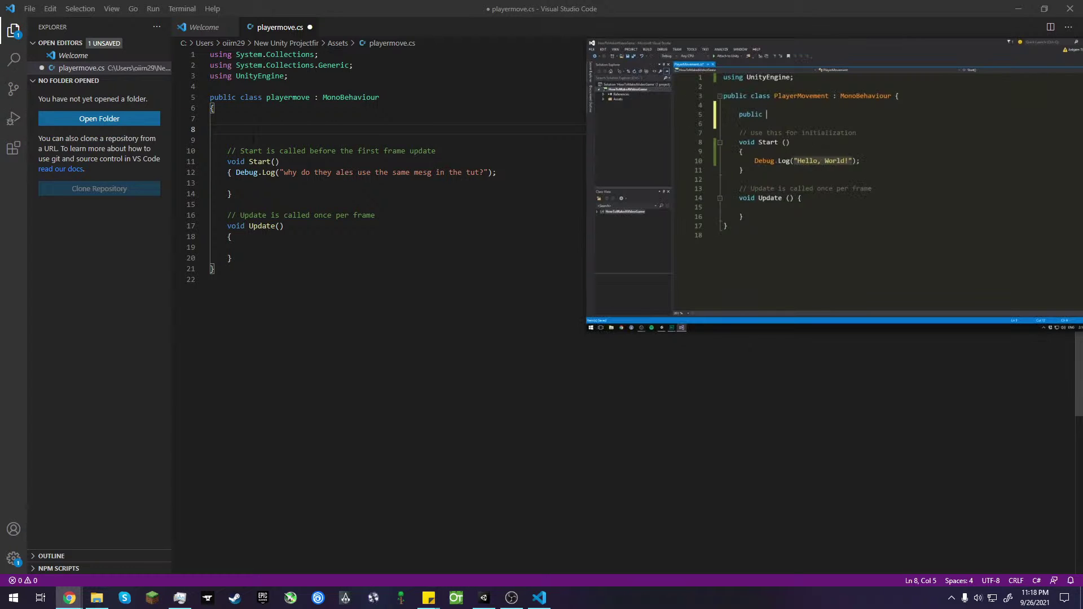
click(317, 132)
text(pu)
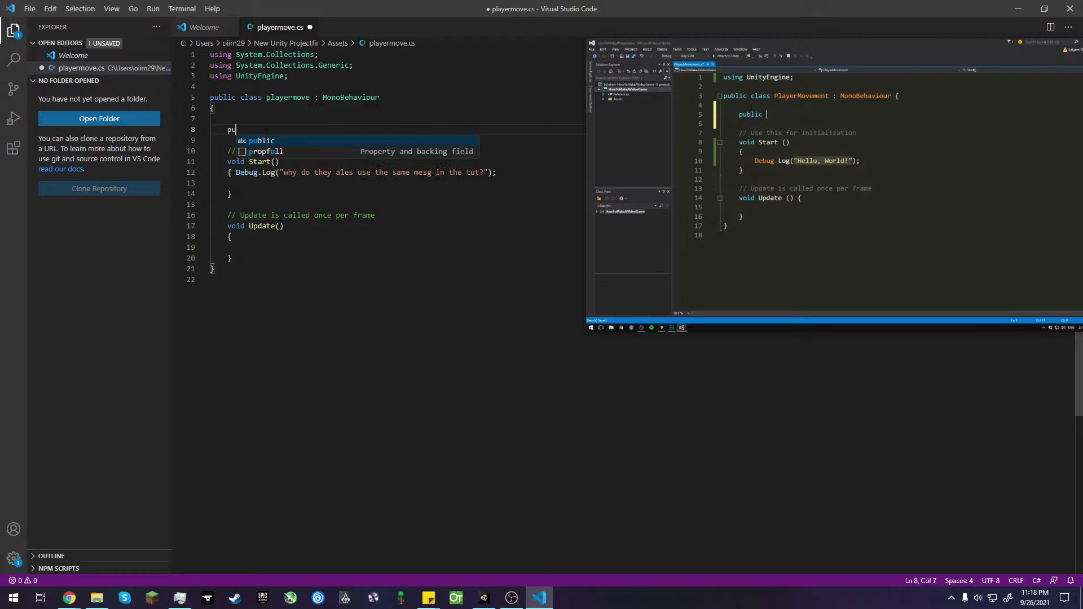
key(Tab)
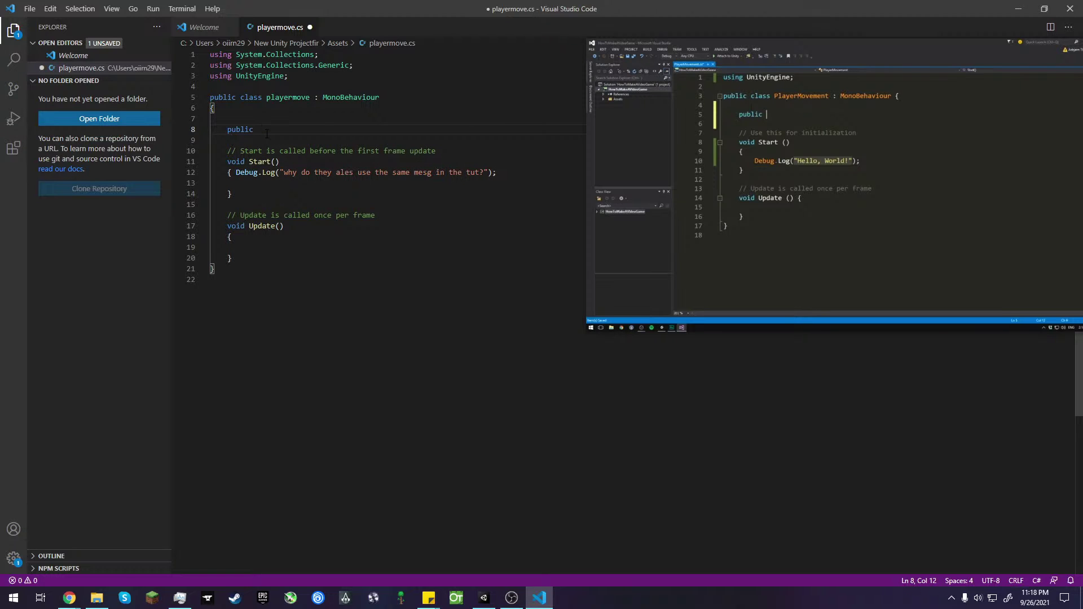
text(r)
key(Tab)
key(BackSpace)
key(BackSpace)
key(BackSpace)
key(BackSpace)
key(BackSpace)
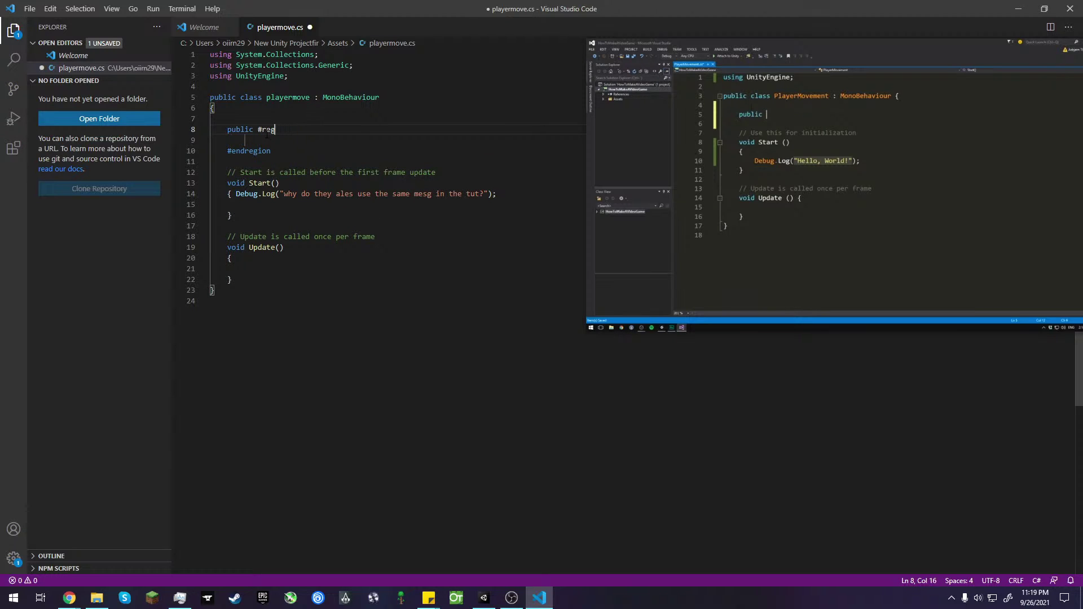
key(BackSpace)
key(BackSpace)
key(BackSpace)
key(BackSpace)
text(rigi)
key(BackSpace)
key(BackSpace)
key(BackSpace)
key(BackSpace)
key(Delete)
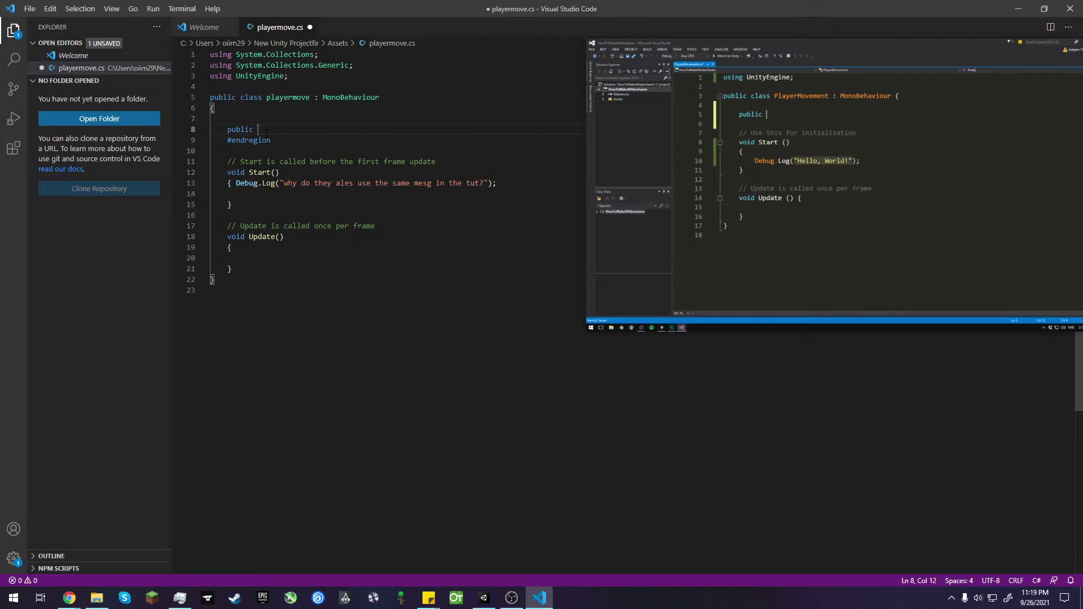
key(Delete)
key(Delete)
key(Delete)
key(Delete)
key(Delete)
key(Delete)
key(Delete)
key(Delete)
key(Delete)
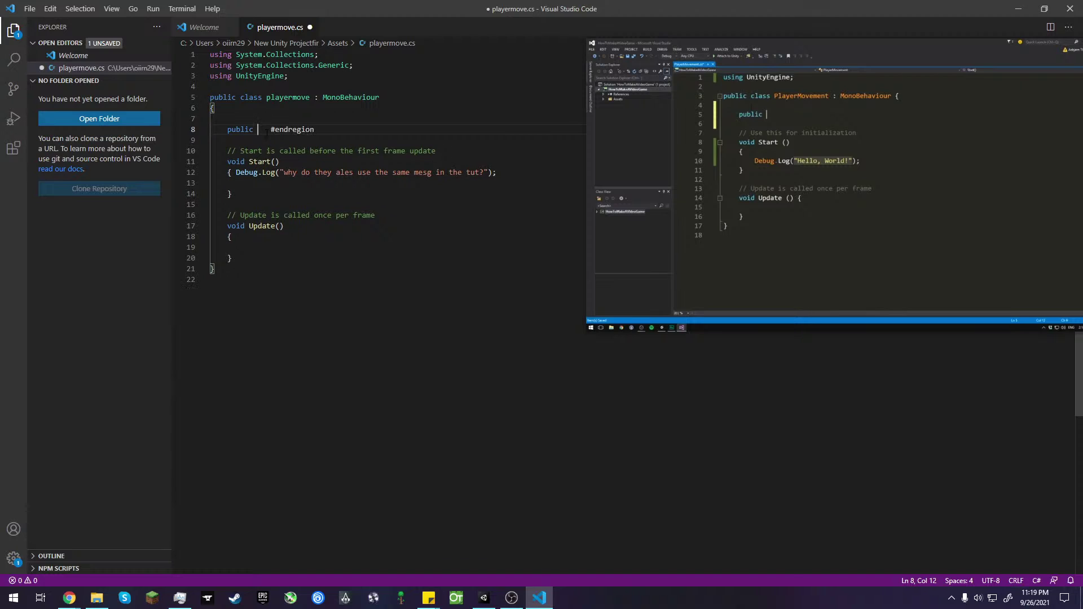
key(Delete)
key(Delete)
key(Delete)
key(Delete)
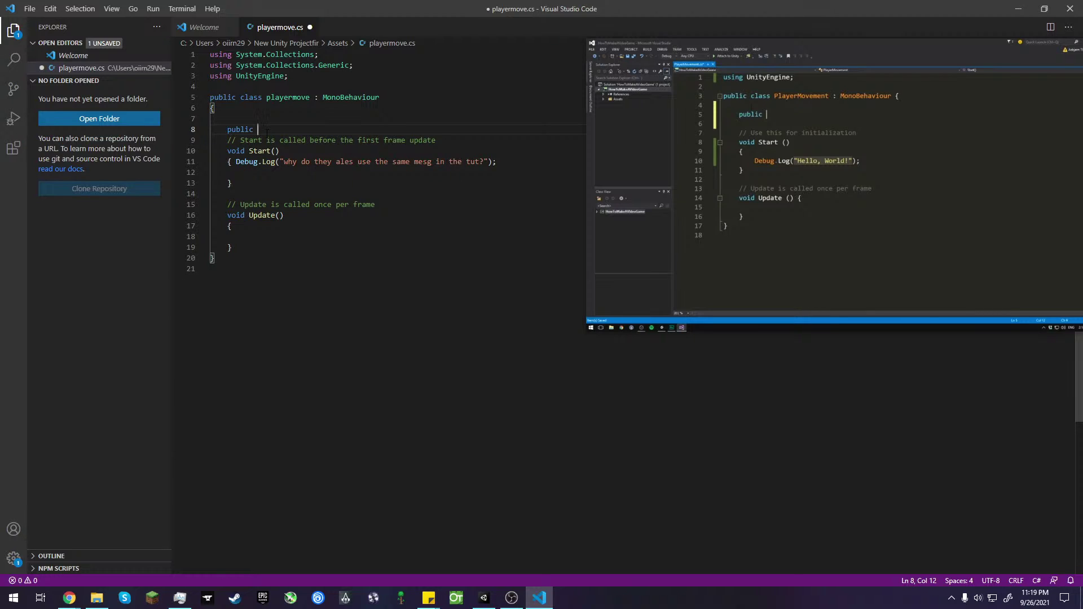
key(Return)
key(Up)
key(Right)
key(Right)
key(Right)
key(Right)
key(Right)
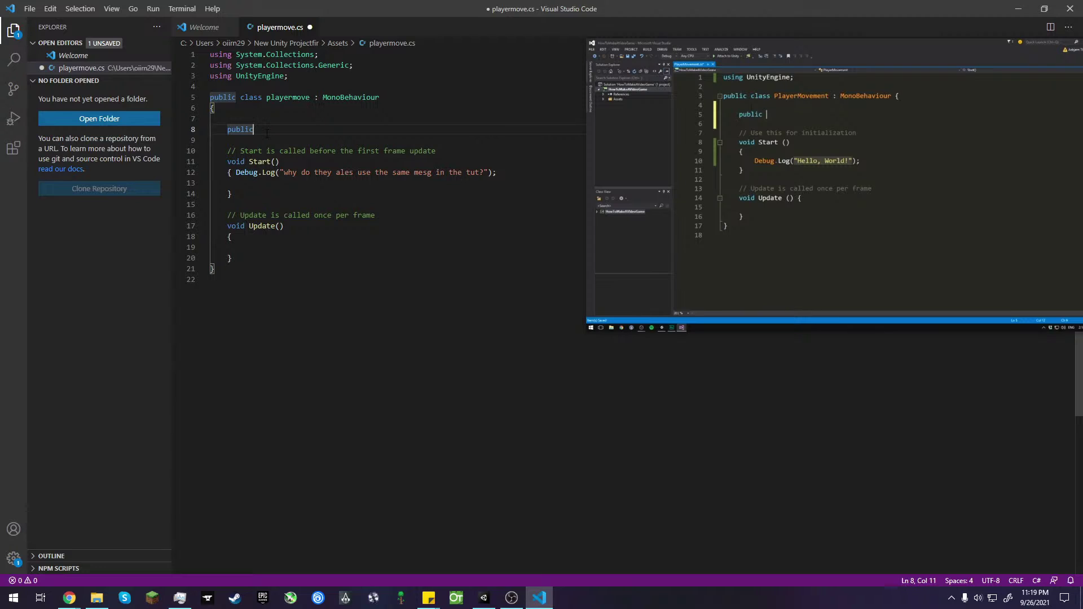
key(Right)
text(R)
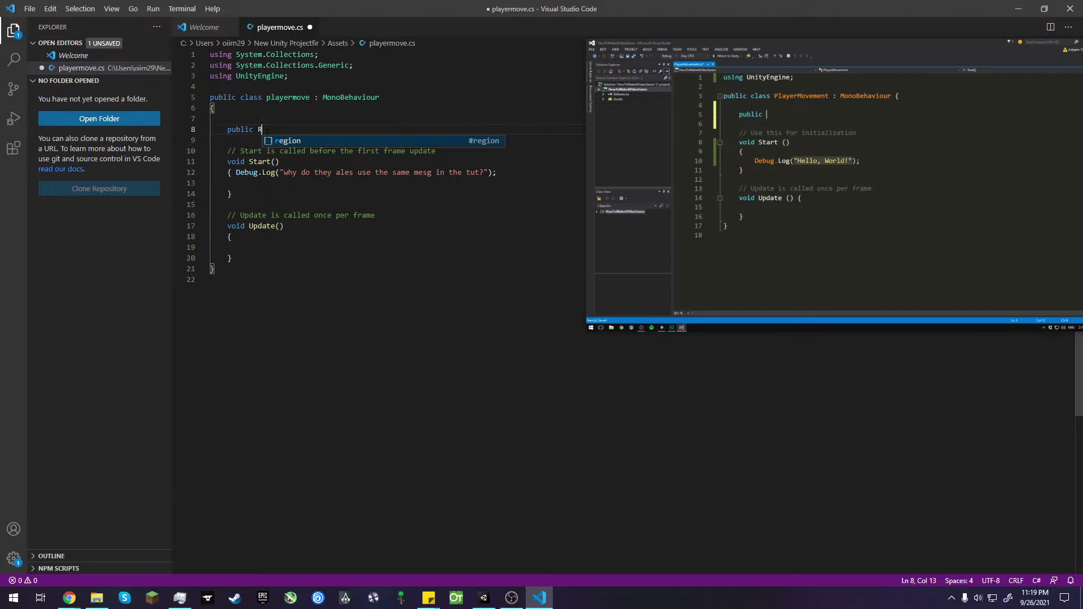
key(BackSpace)
text(rig)
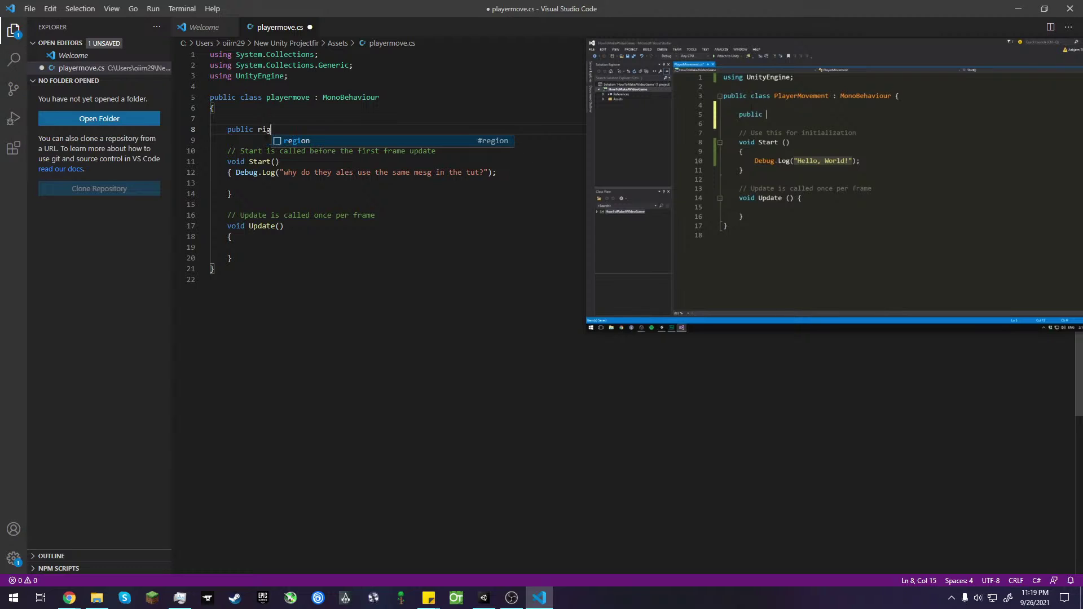
text(e)
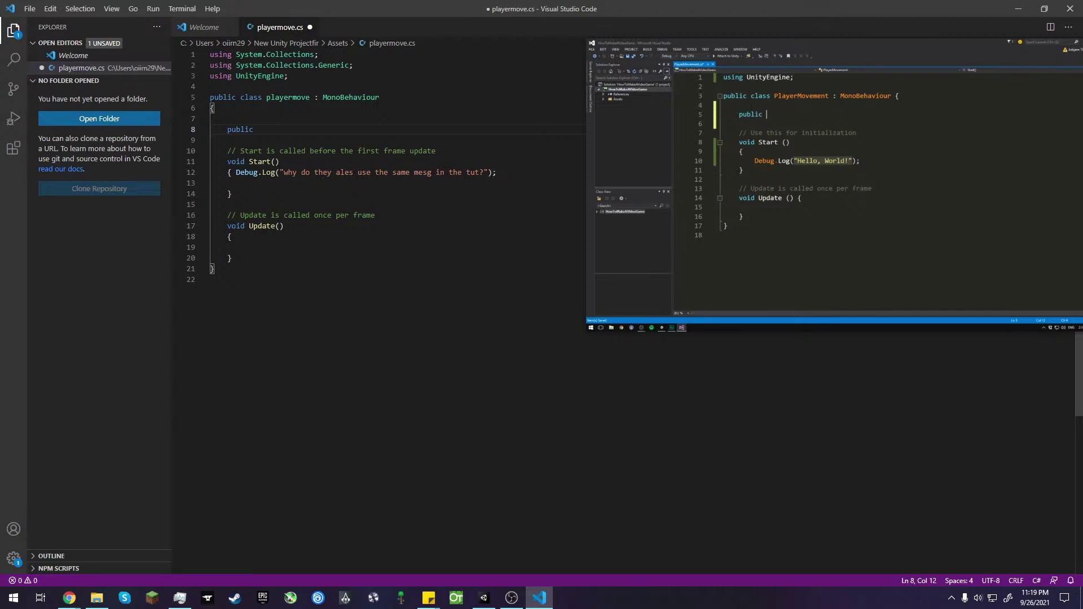
- Play the tutorial to the variable's type and write Rigidbody after public on line 8
click(847, 316)
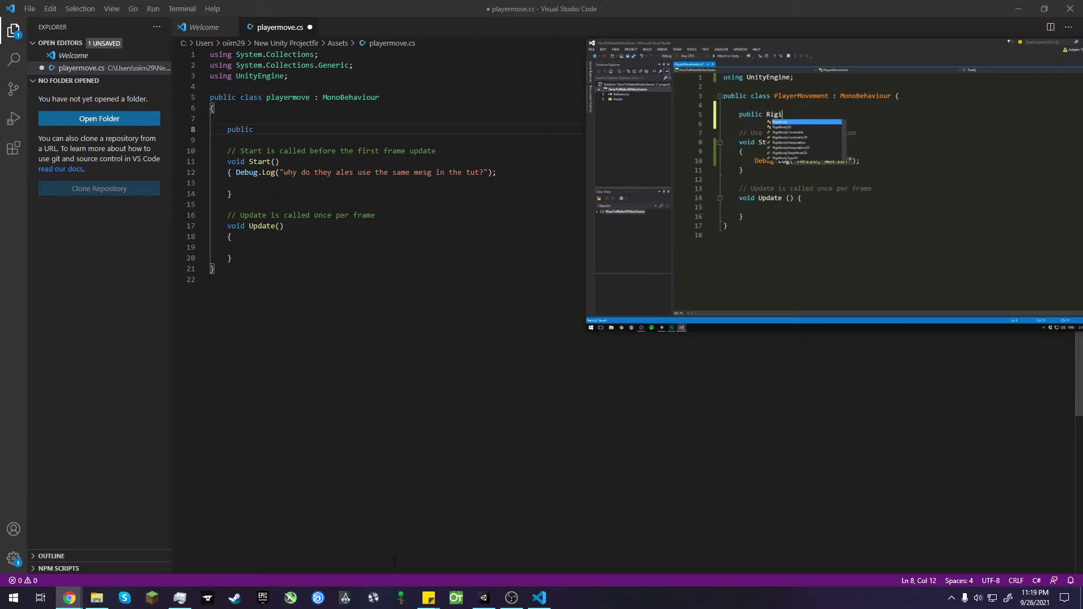
click(261, 128)
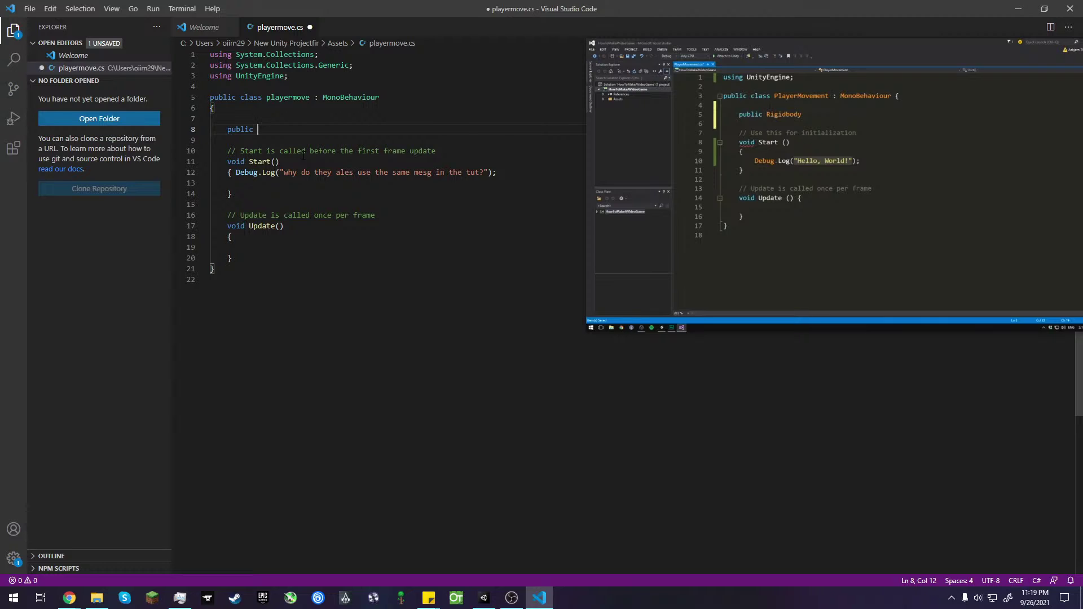
text(Ri)
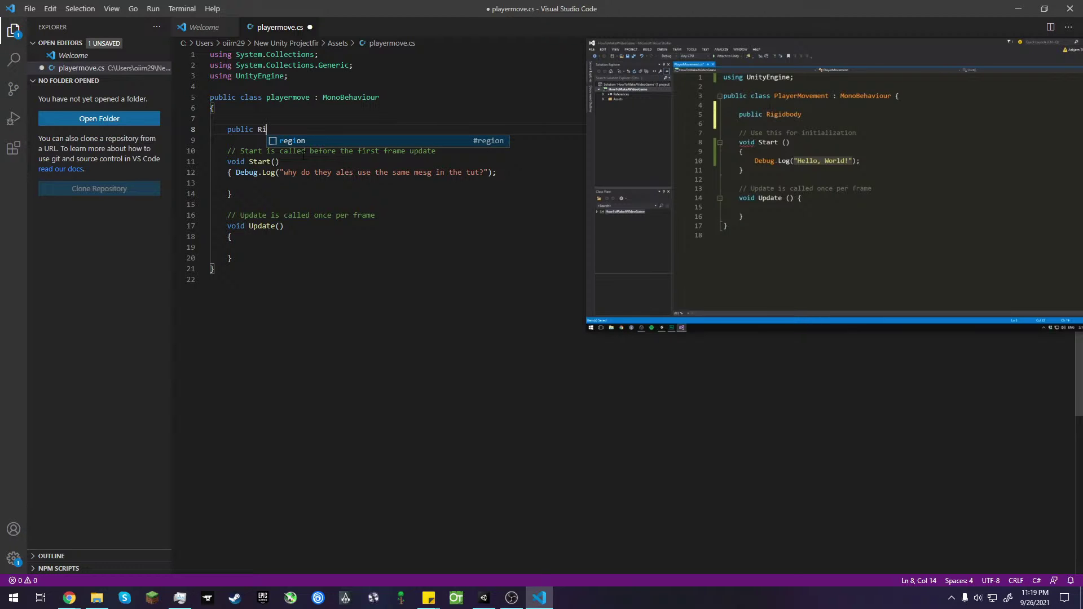
text(gid)
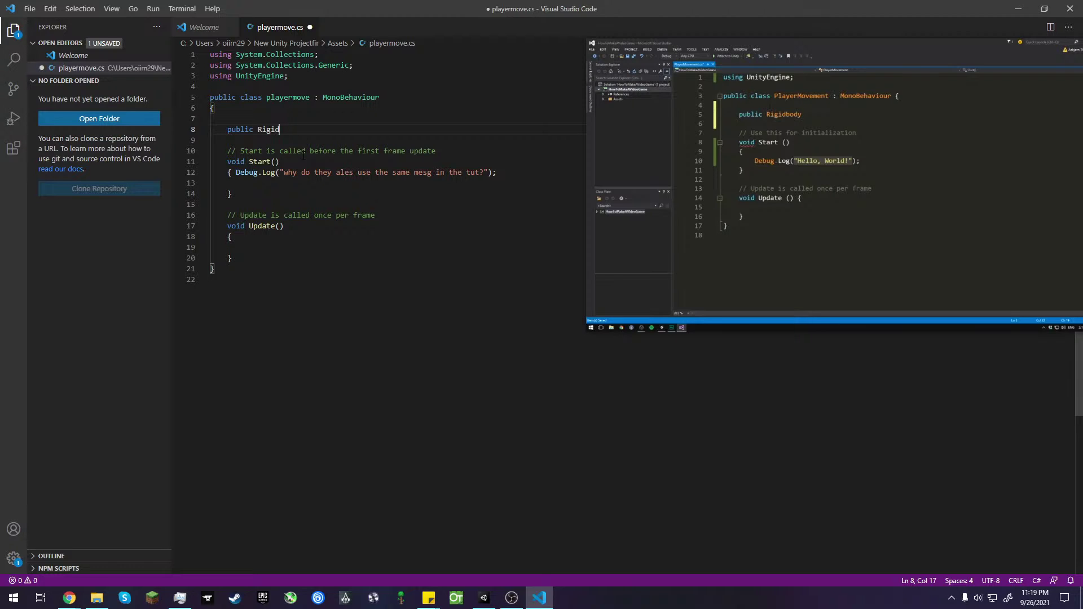
text(body)
- Watch how the tutorial names its variable, pause it, and name the Rigidbody variable plr
click(847, 316)
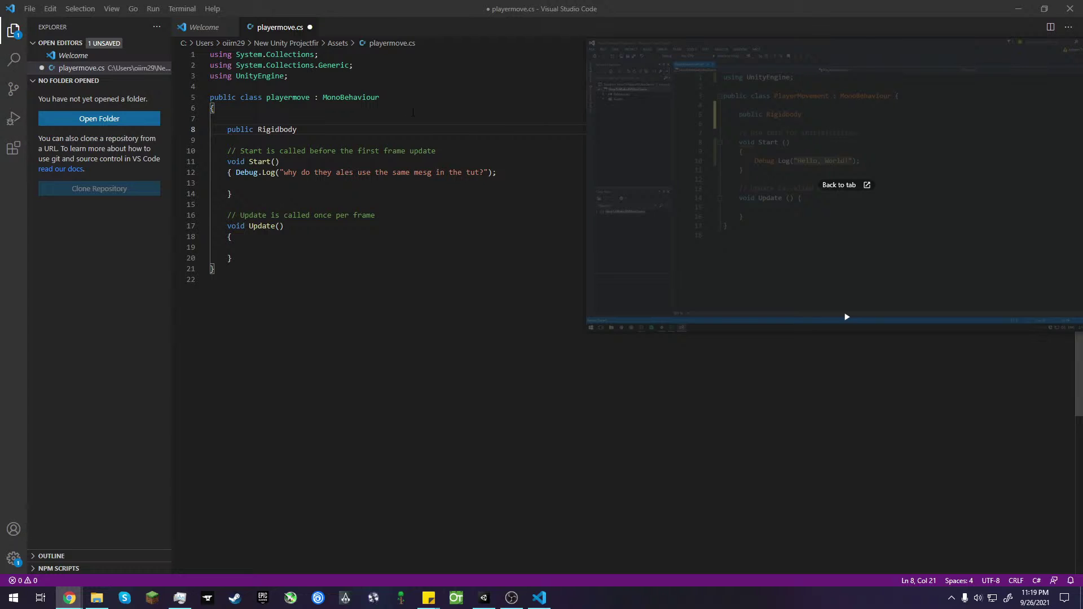
click(348, 130)
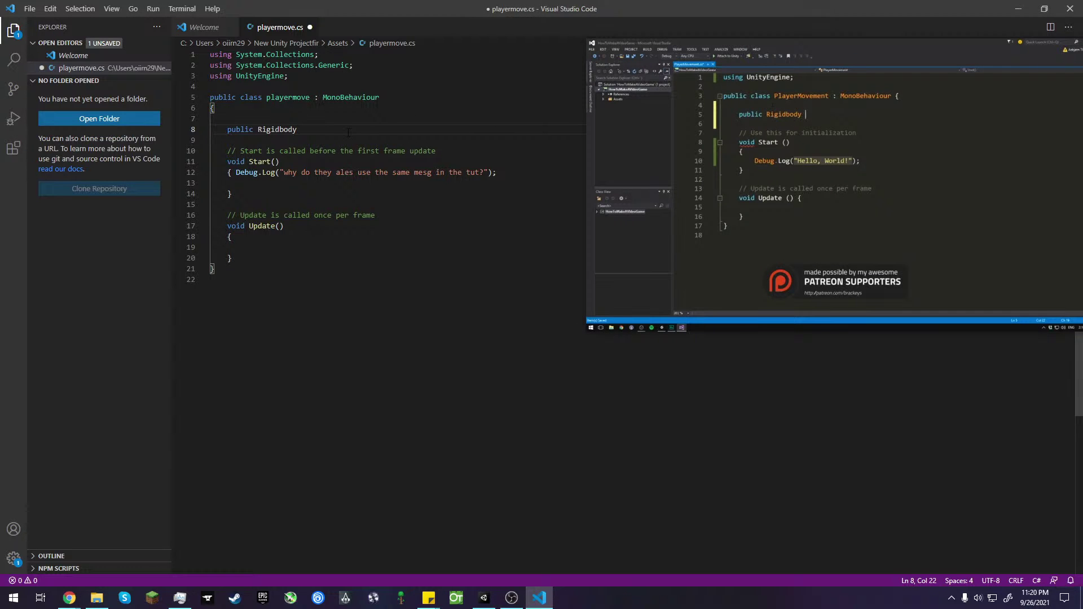
mouse_move(628, 161)
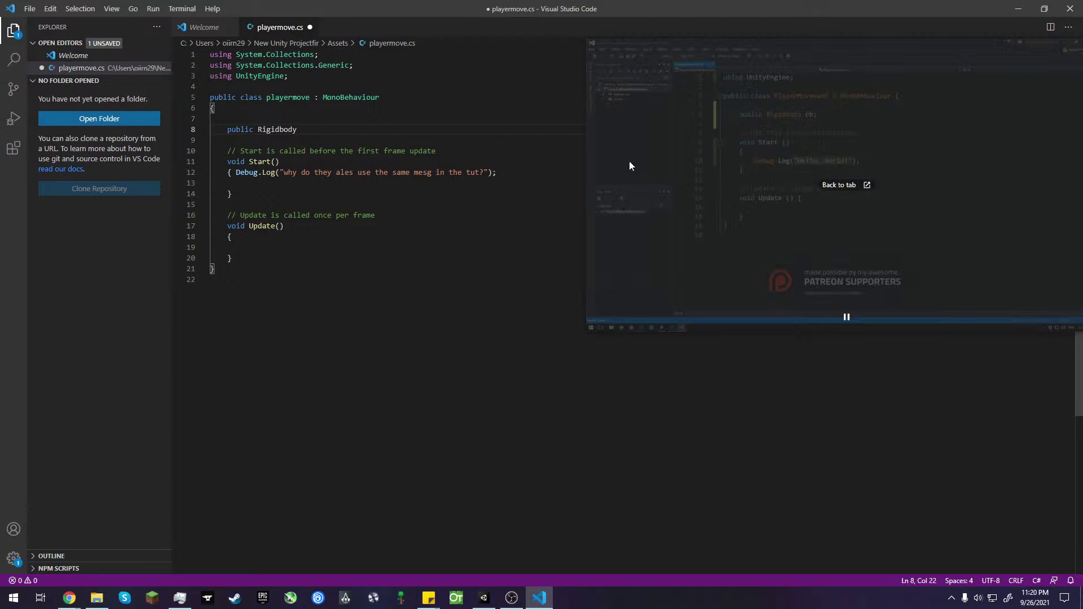
click(845, 321)
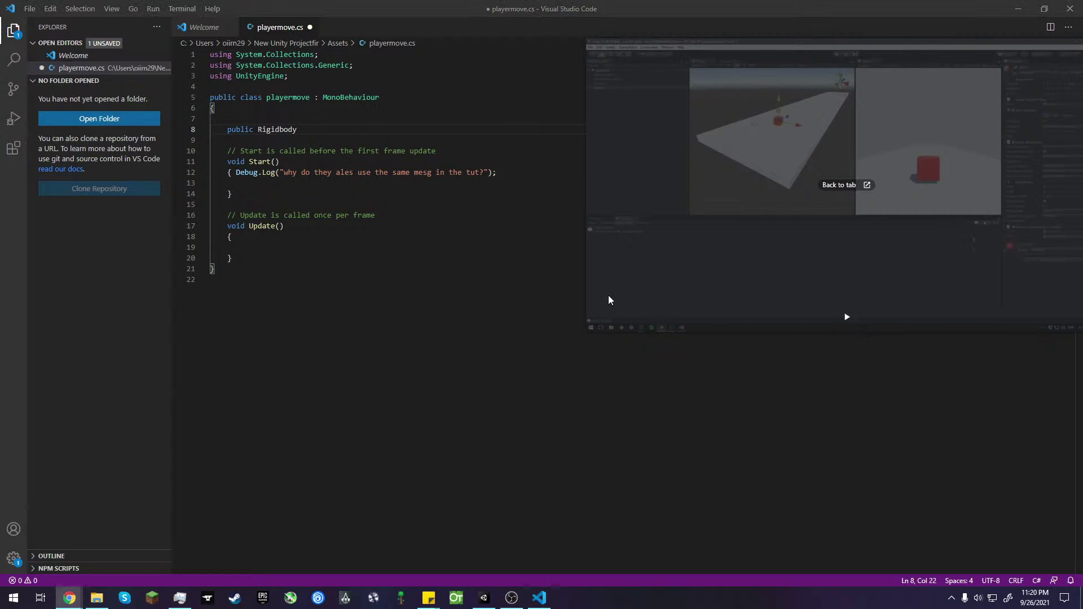
click(324, 131)
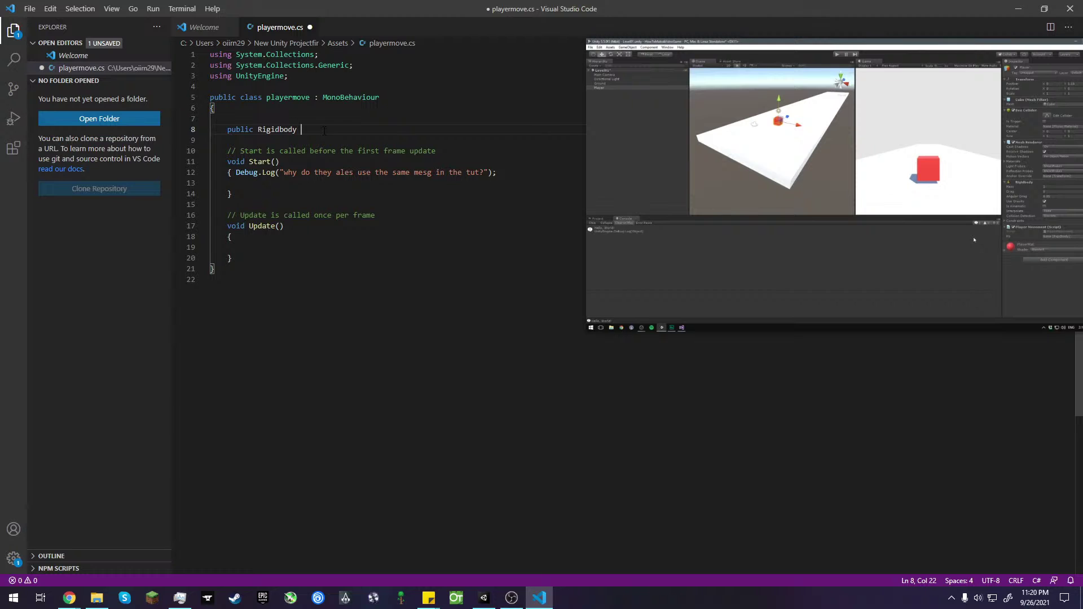
text(pl)
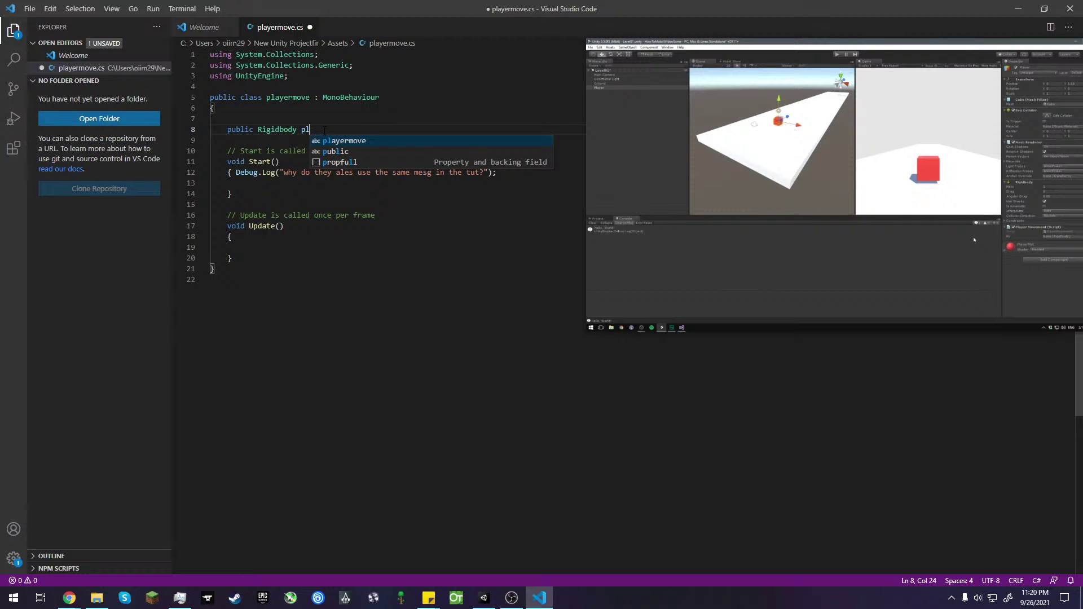
key(BackSpace)
key(BackSpace)
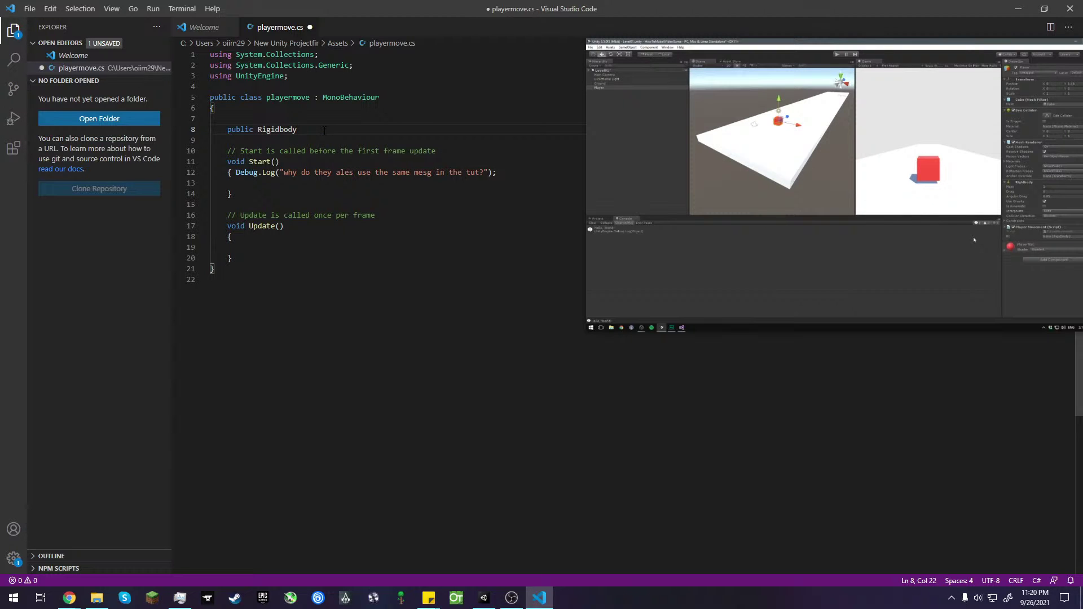
text(plr)
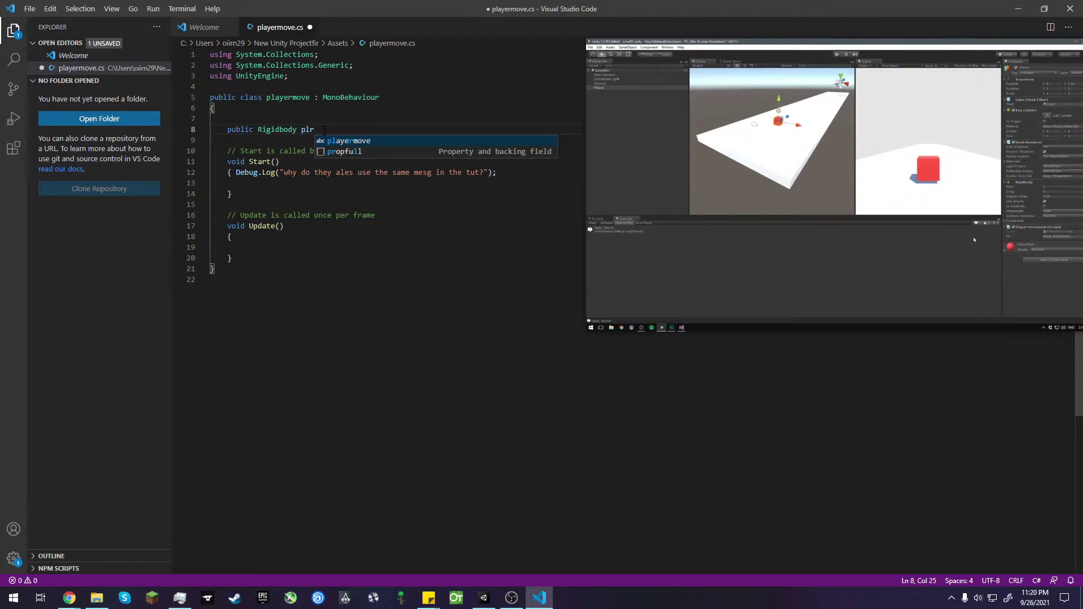
text(")
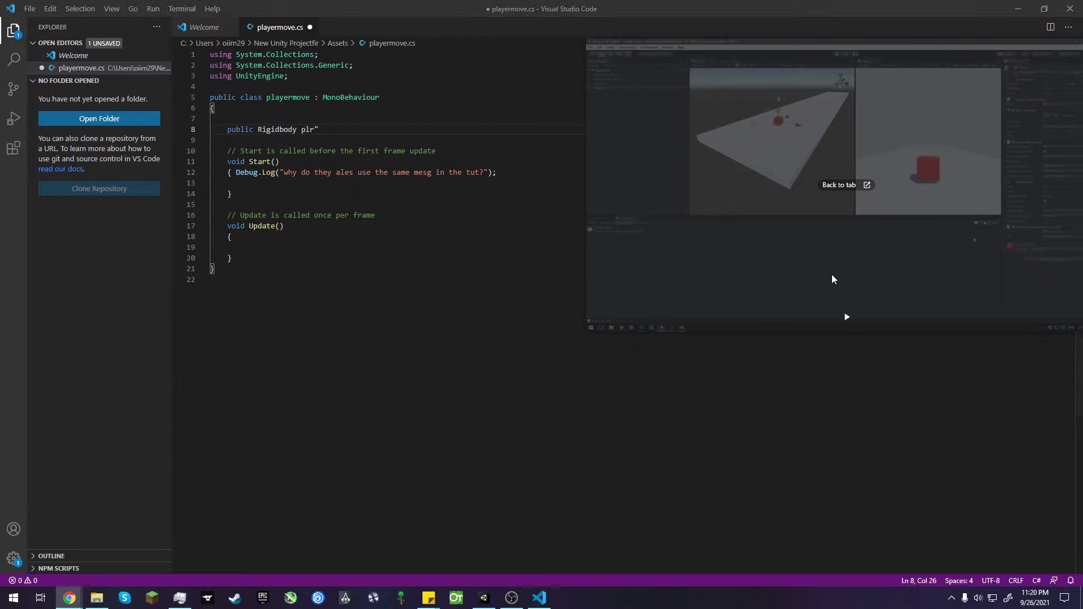
- Return the tutorial to its YouTube tab, replay the Rigidbody declaration to examine its syntax, pause it, and switch back to Visual Studio Code
click(836, 184)
key(j)
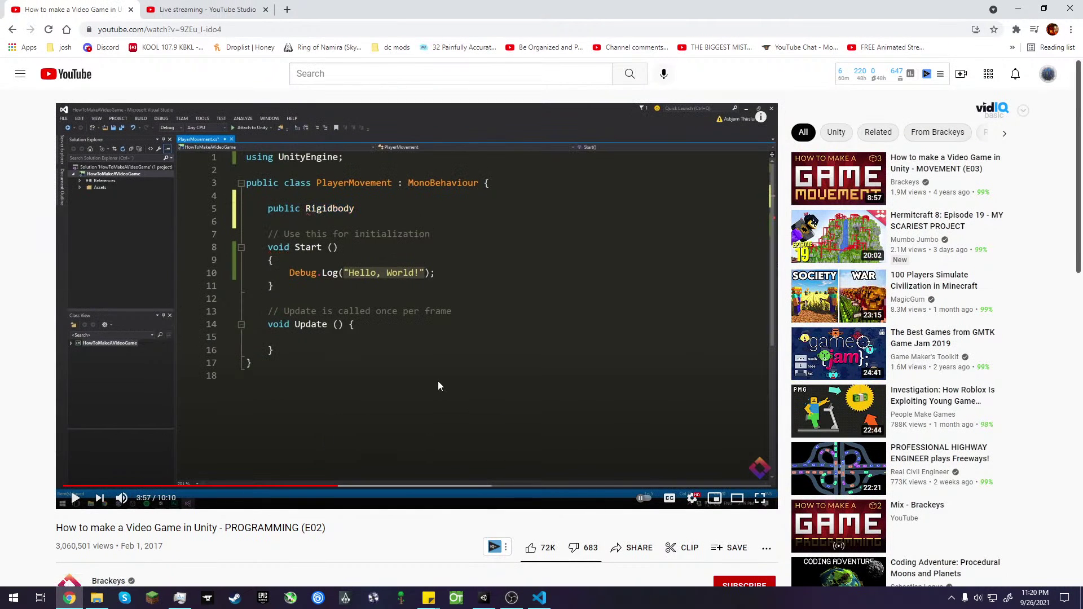
key(k)
key(Right)
key(Left)
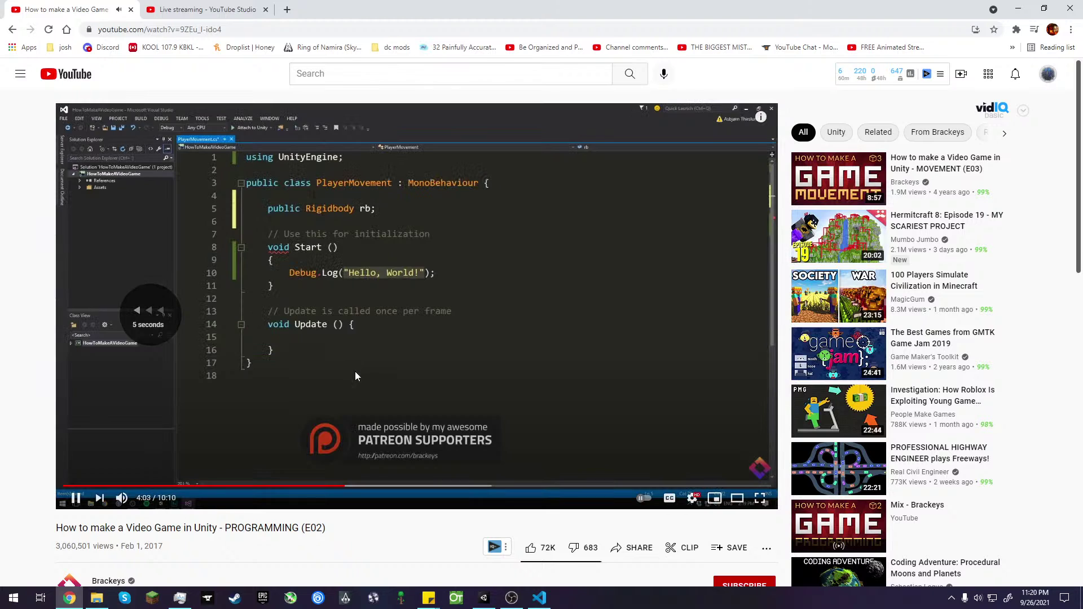
key(k)
key(alt+Tab)
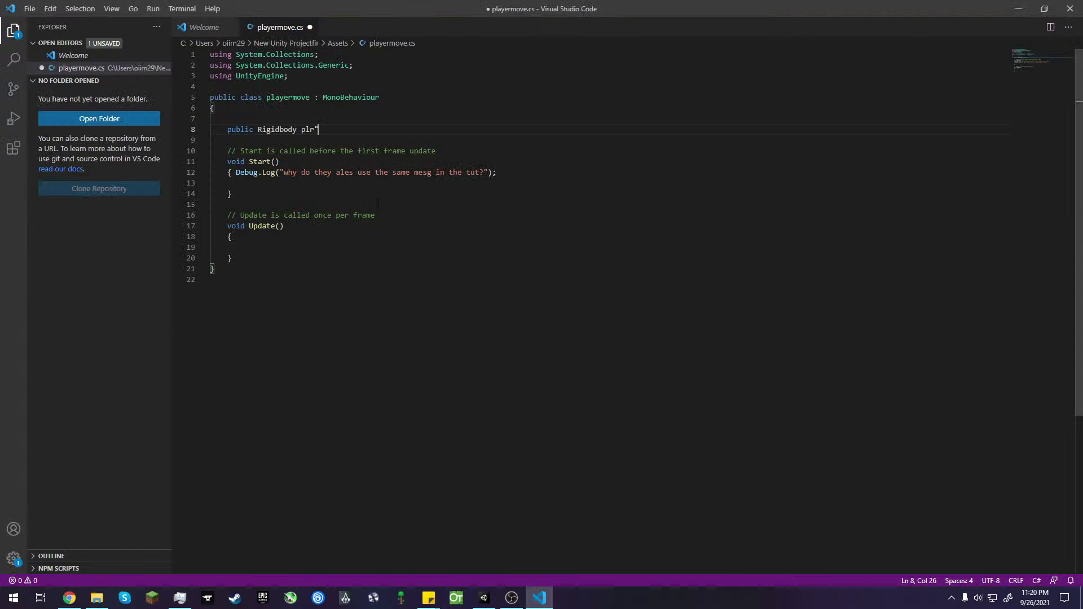
- Finish line 8 as "public Rigidbody plr:", save playermove.cs, and switch to Unity
text(:)
click(297, 130)
click(250, 129)
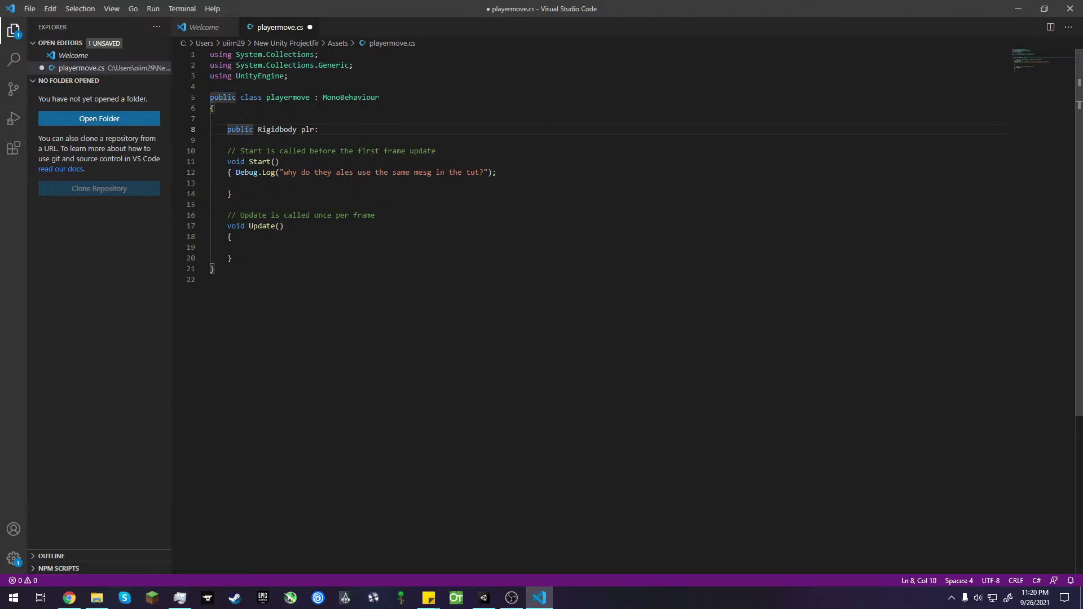
click(279, 129)
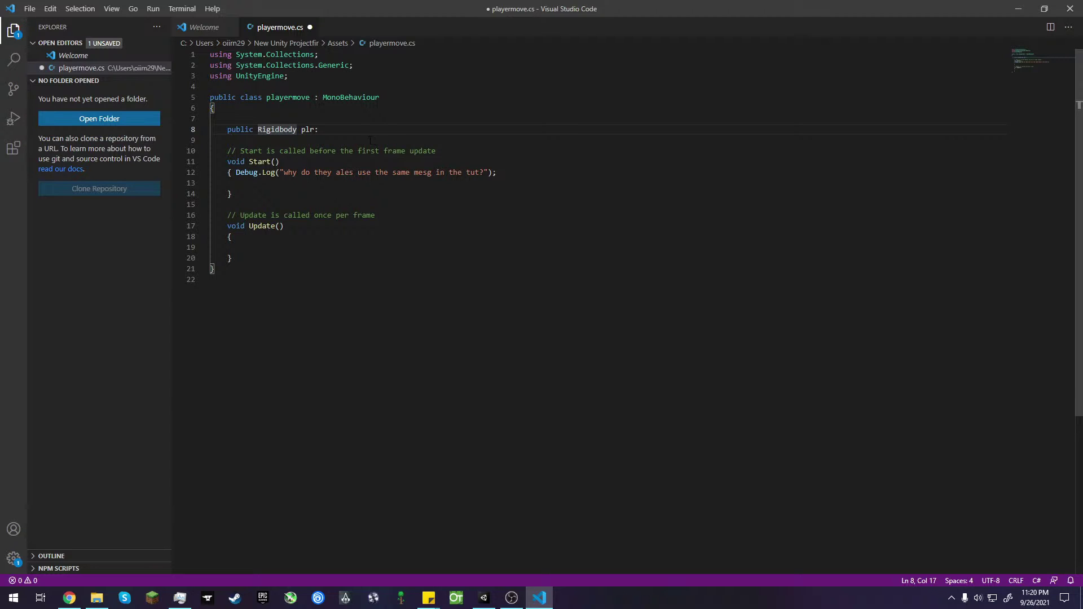
click(259, 130)
key(BackSpace)
key(ctrl+s)
click(400, 338)
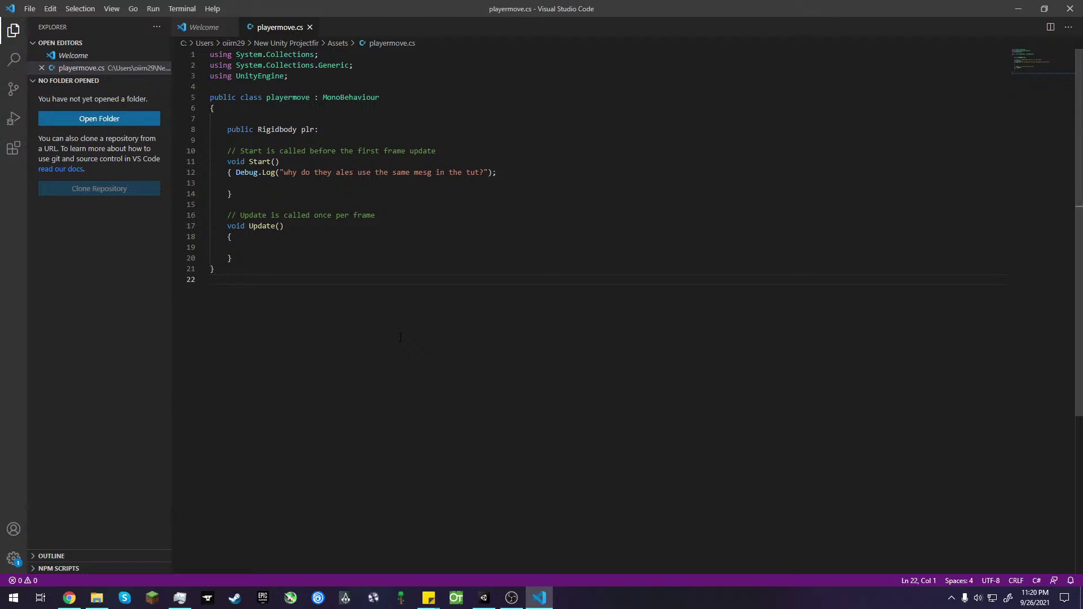
click(483, 598)
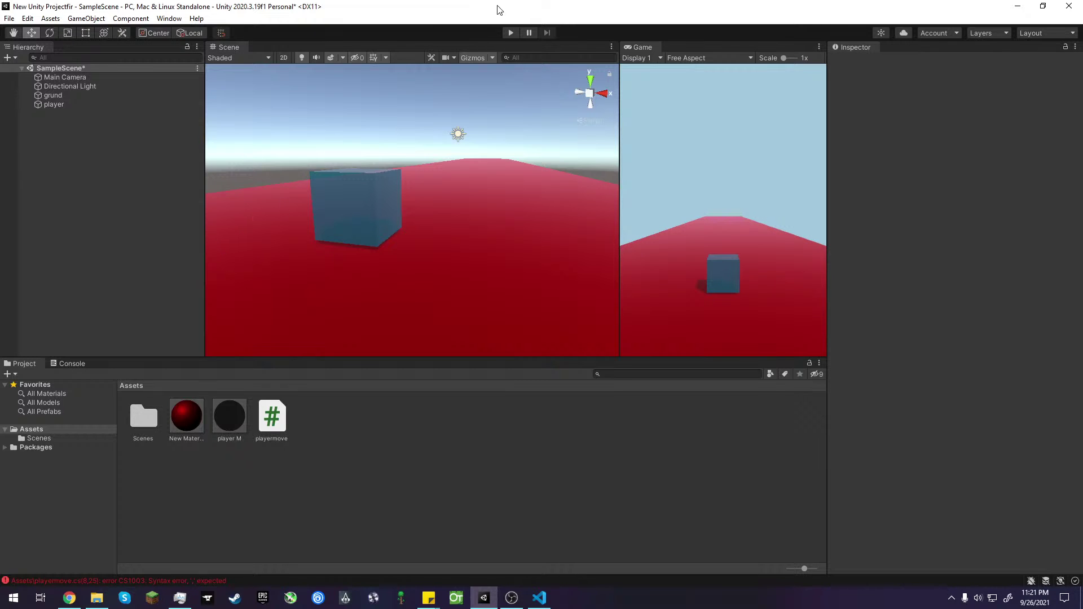
- Try to run the game and examine the compiler errors listed in the Console
click(512, 33)
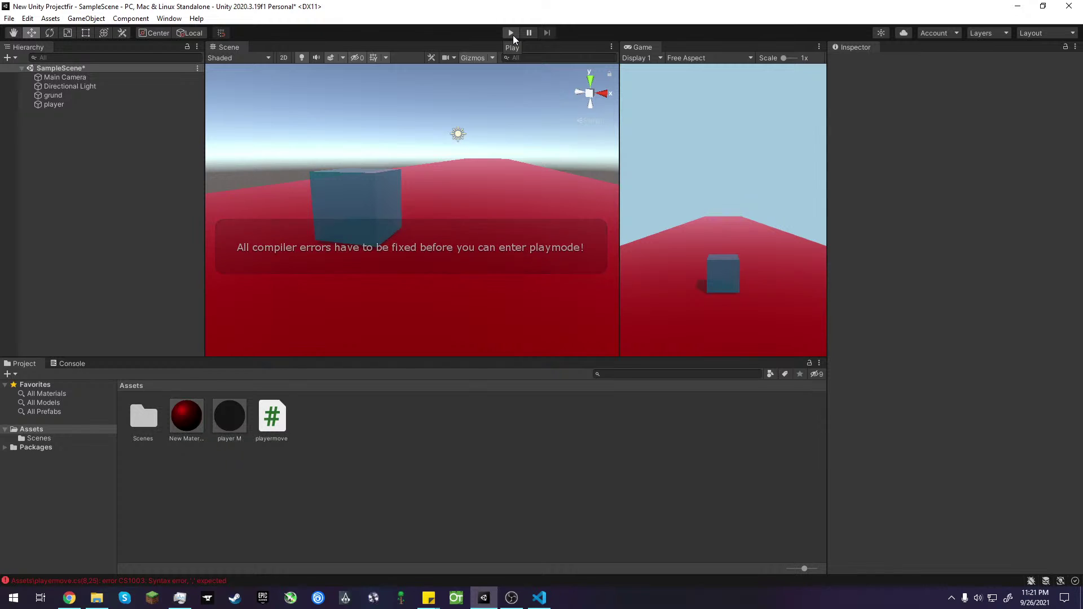
click(70, 364)
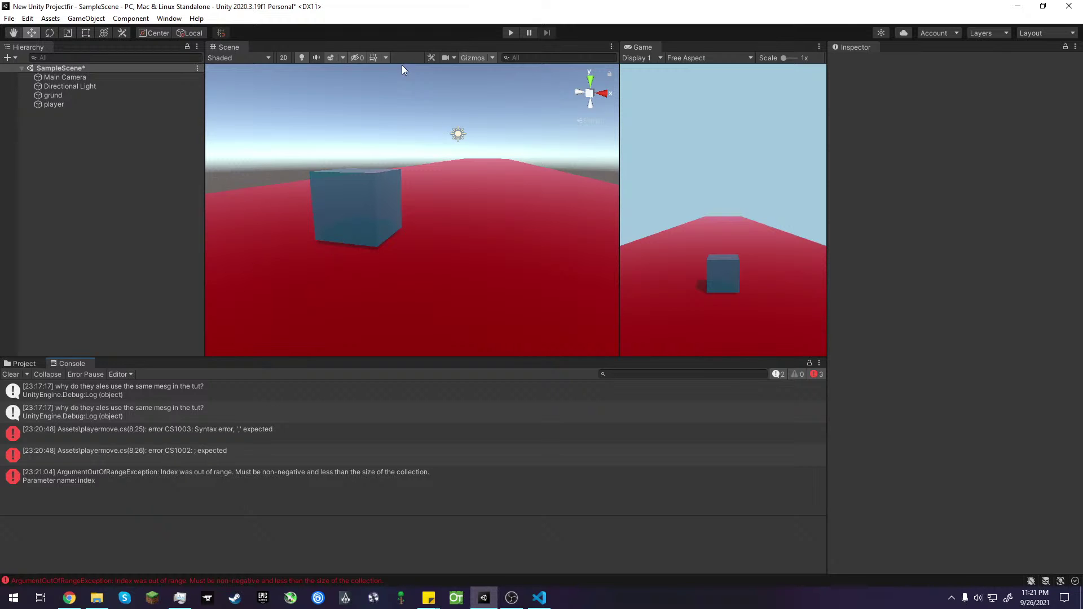
click(511, 33)
- Compare line 8 of playermove.cs in Visual Studio Code with the Rigidbody declaration shown in the YouTube tutorial
click(538, 598)
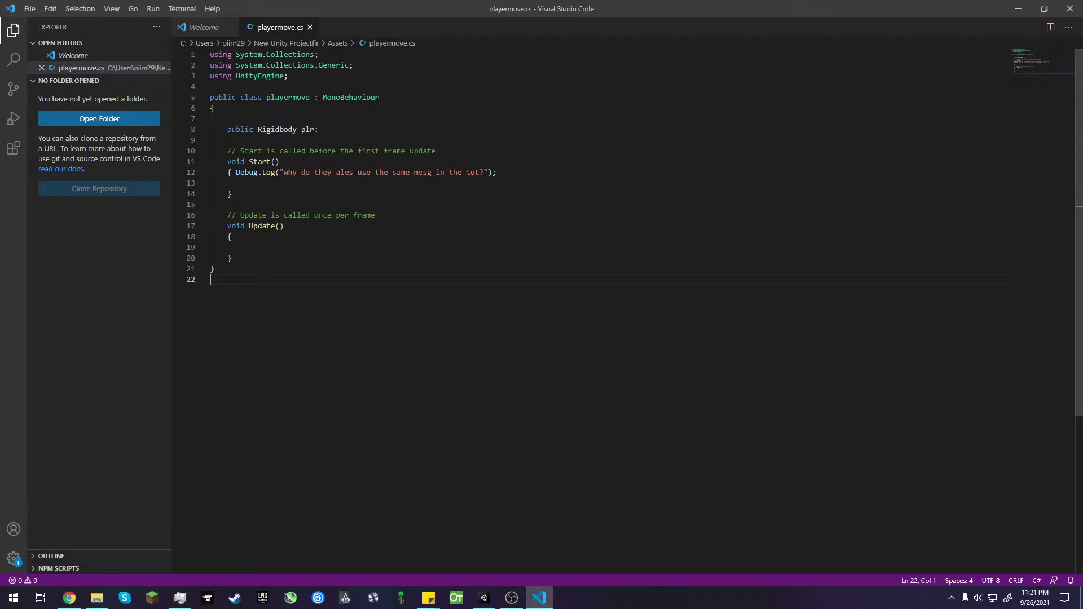
click(322, 261)
click(337, 121)
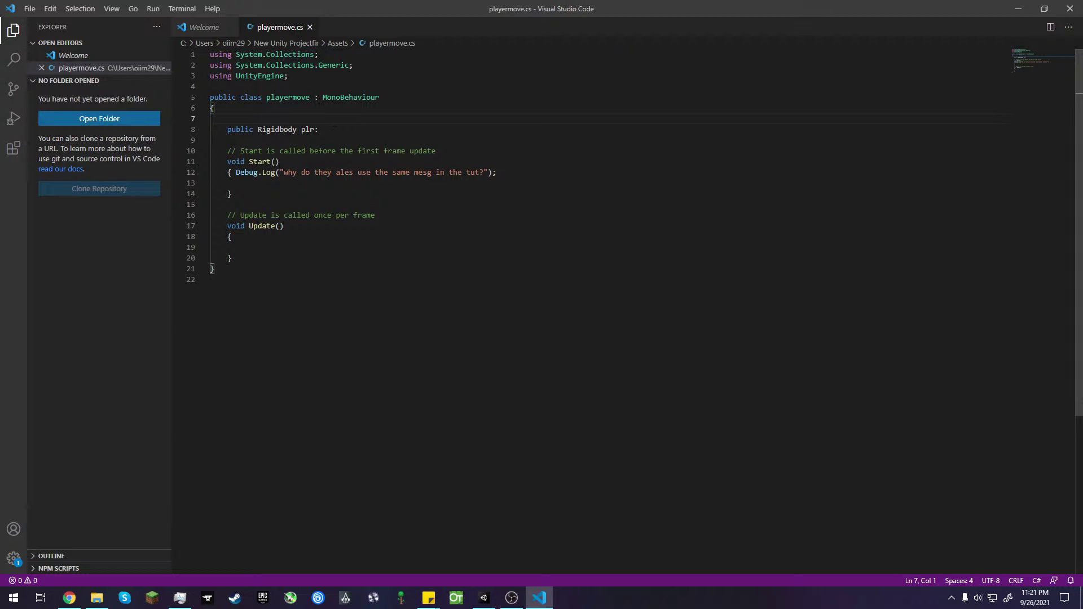
click(68, 597)
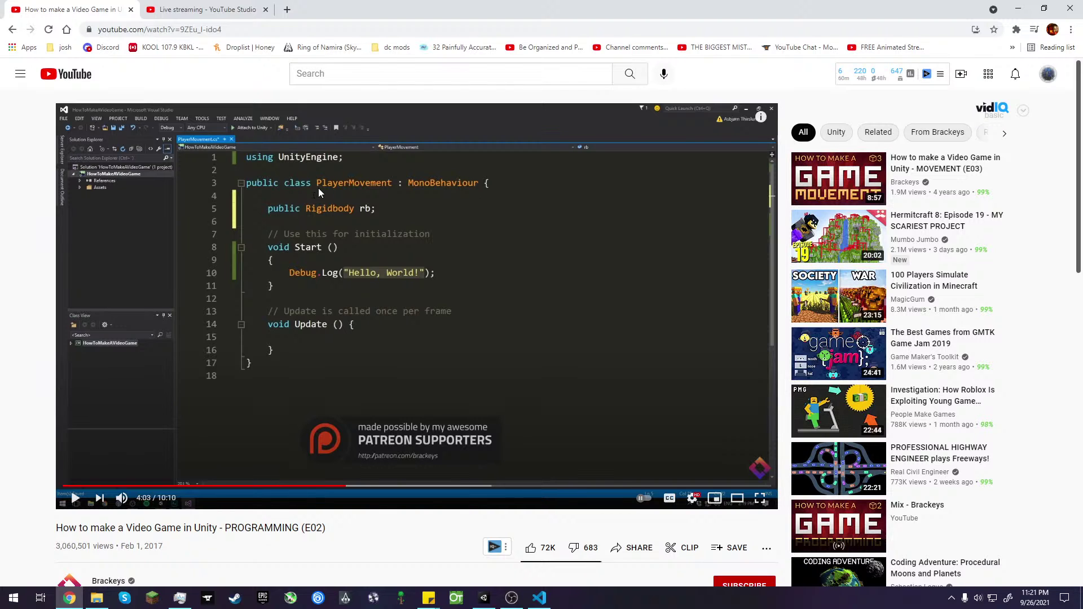
click(539, 598)
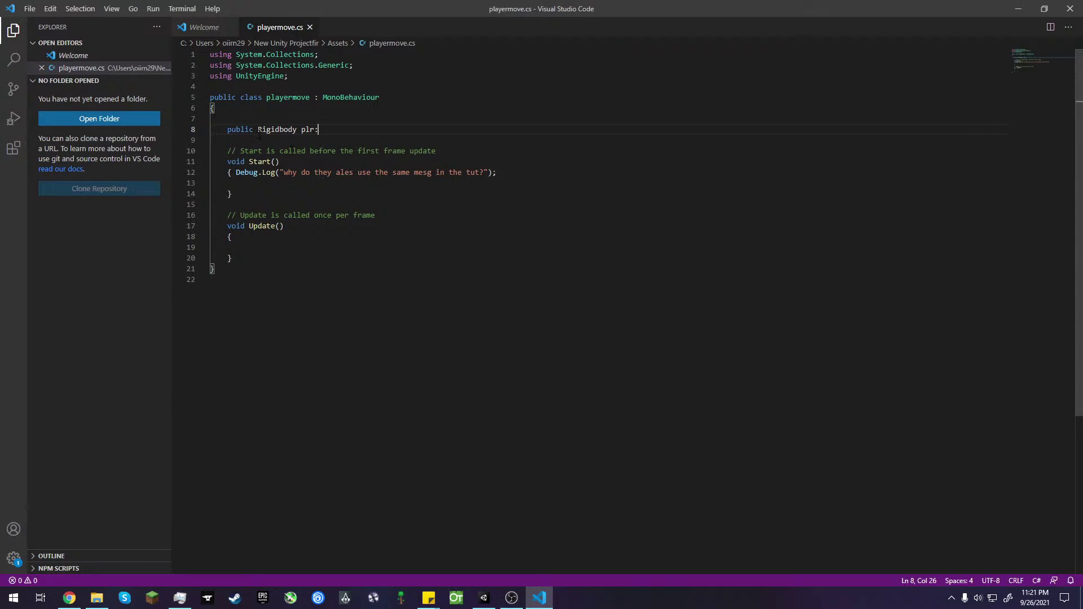
click(258, 131)
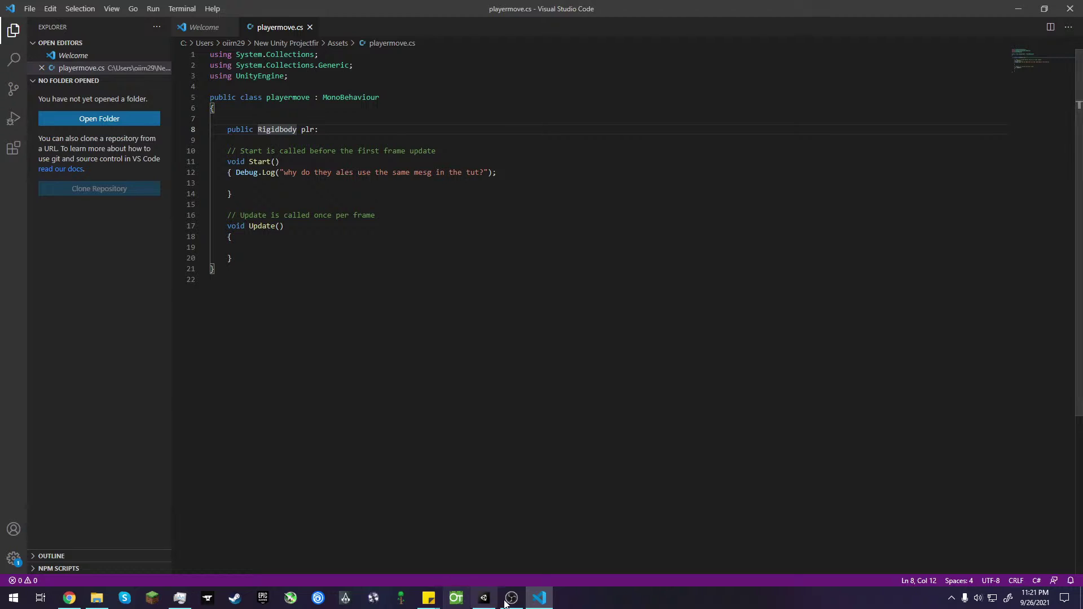
- Switch to Unity, select the player cube, examine its Rigidbody component's settings and properties window, and close that window
click(484, 598)
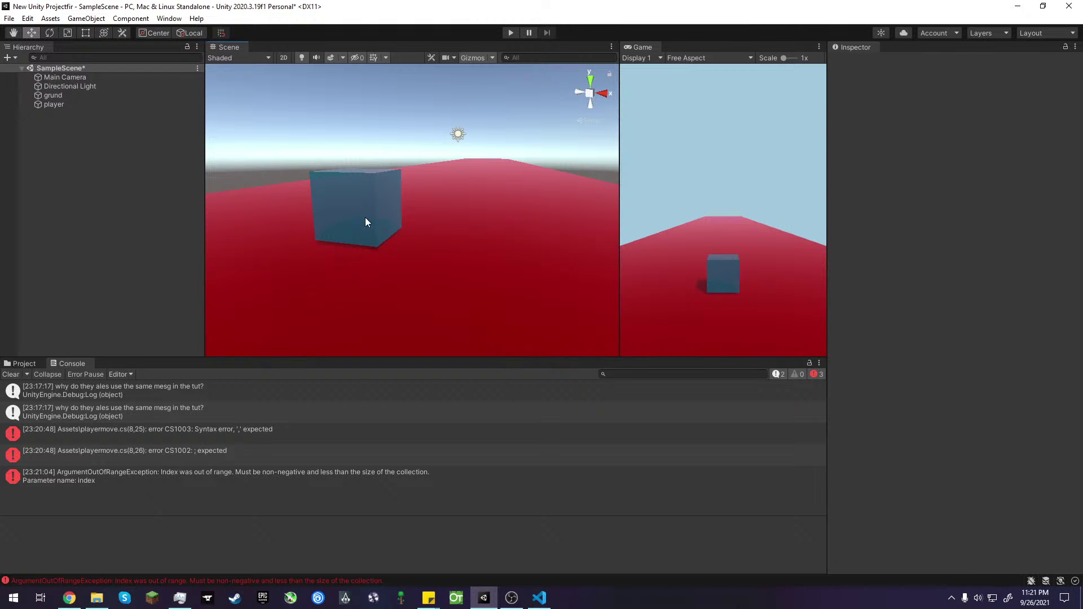
click(379, 224)
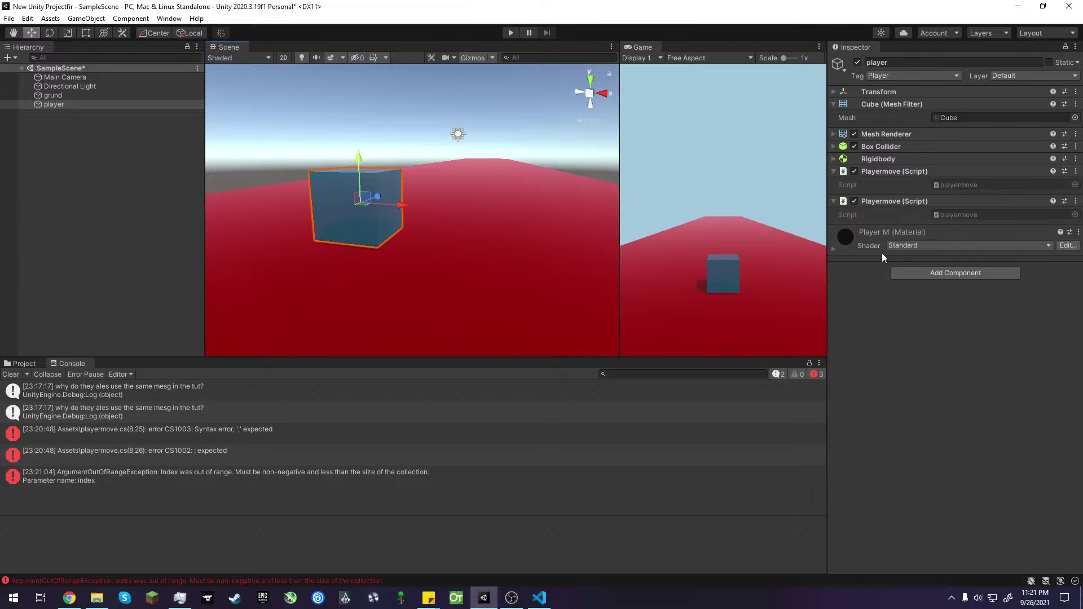
click(916, 159)
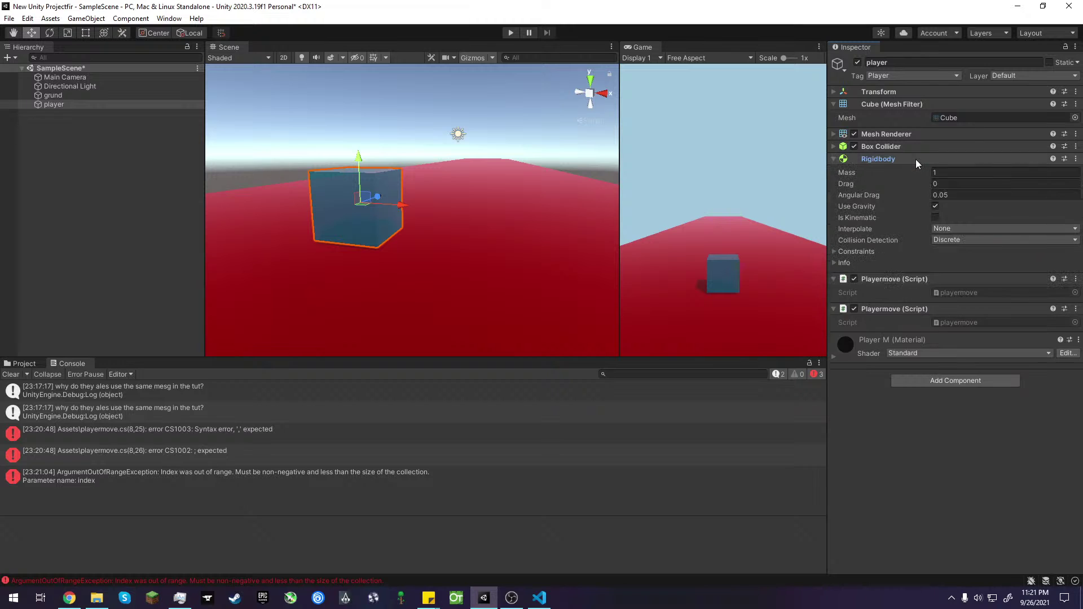
right_click(882, 162)
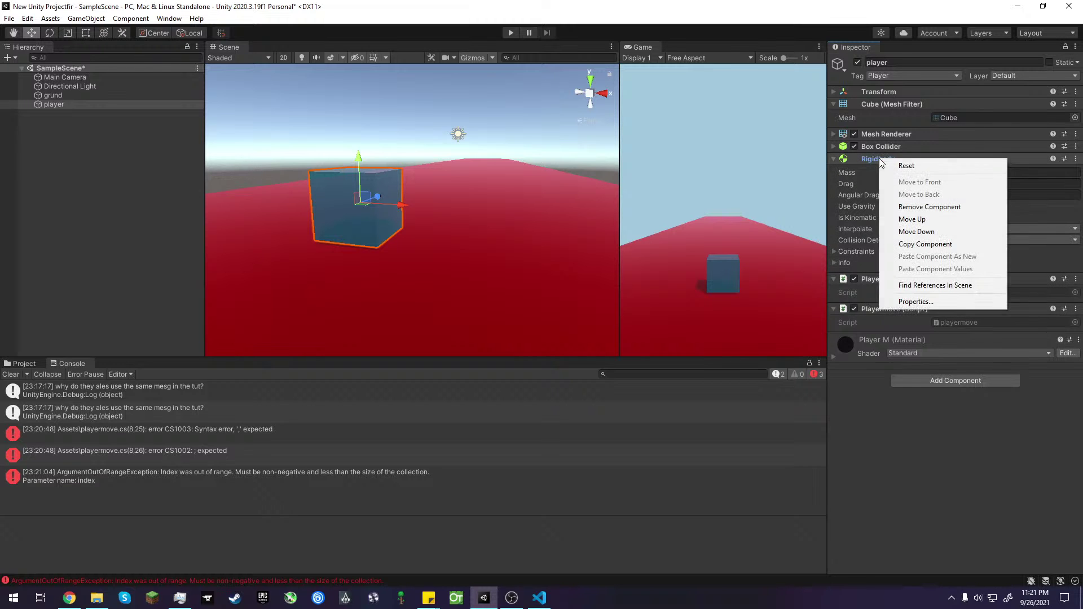
click(915, 301)
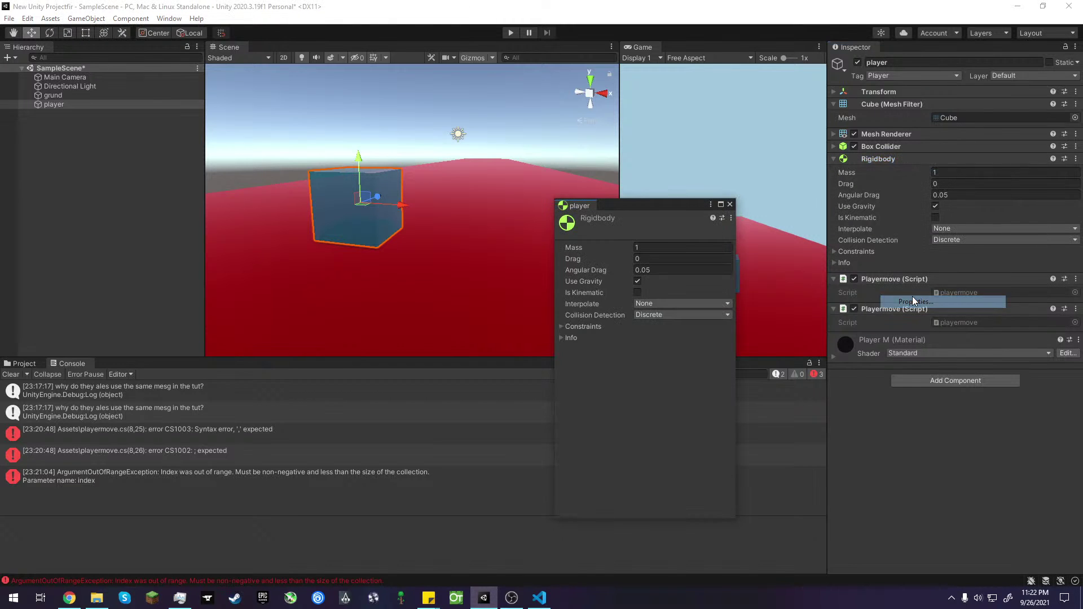
right_click(589, 222)
click(639, 204)
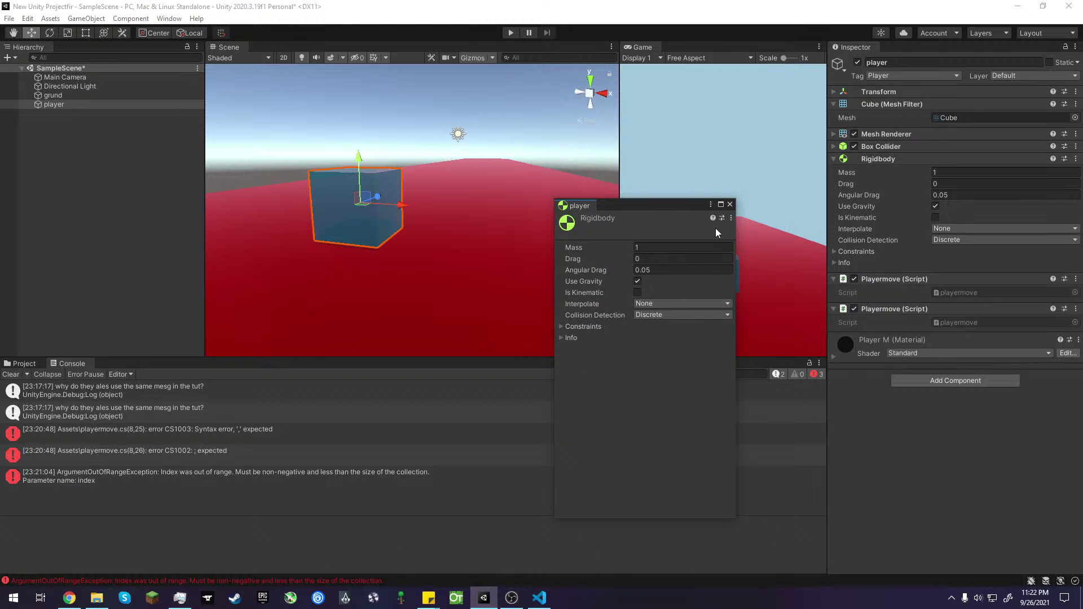
click(729, 205)
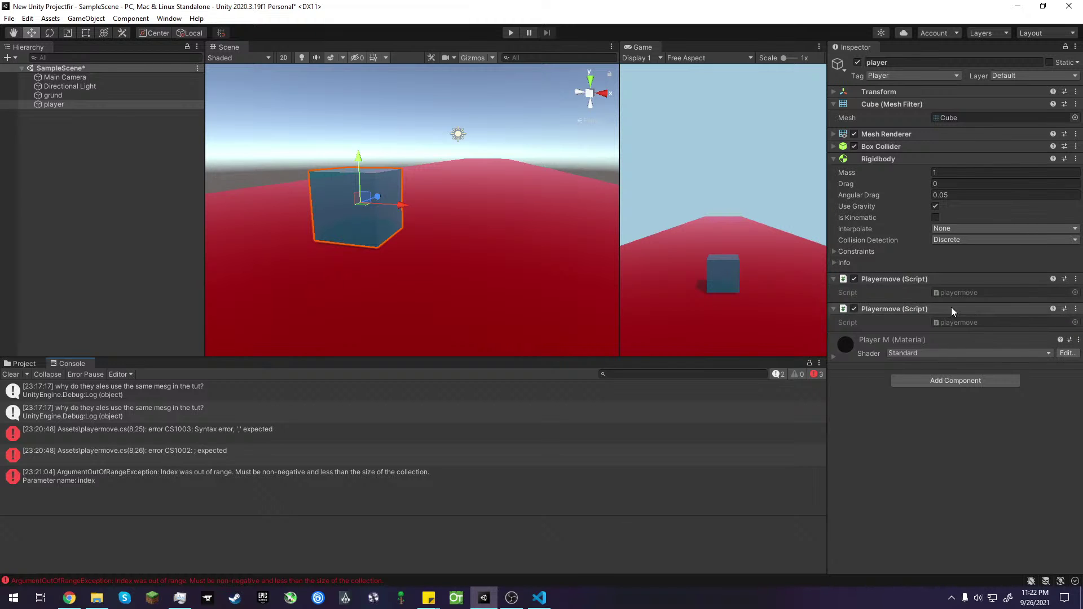
- Disable the second Playermove script component on the player and examine its component options
click(854, 309)
click(1076, 309)
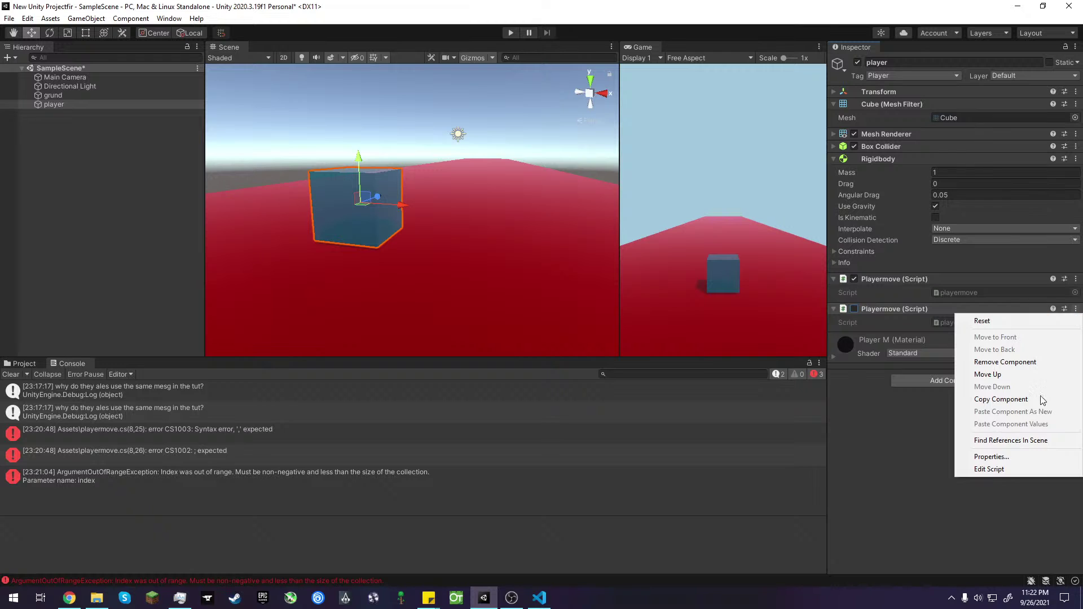
click(949, 496)
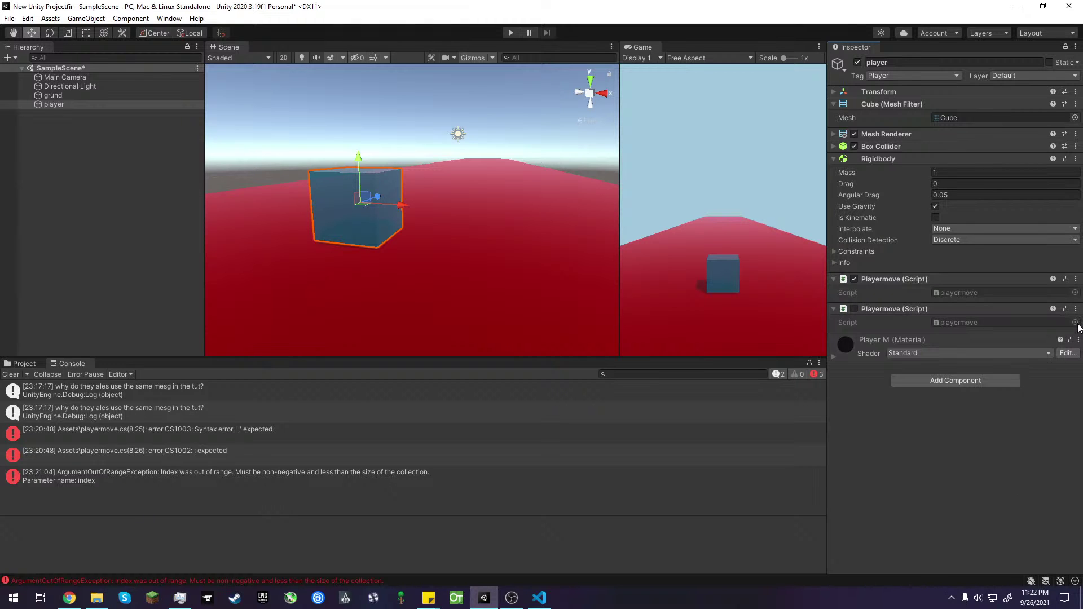
click(914, 310)
click(914, 310)
right_click(914, 311)
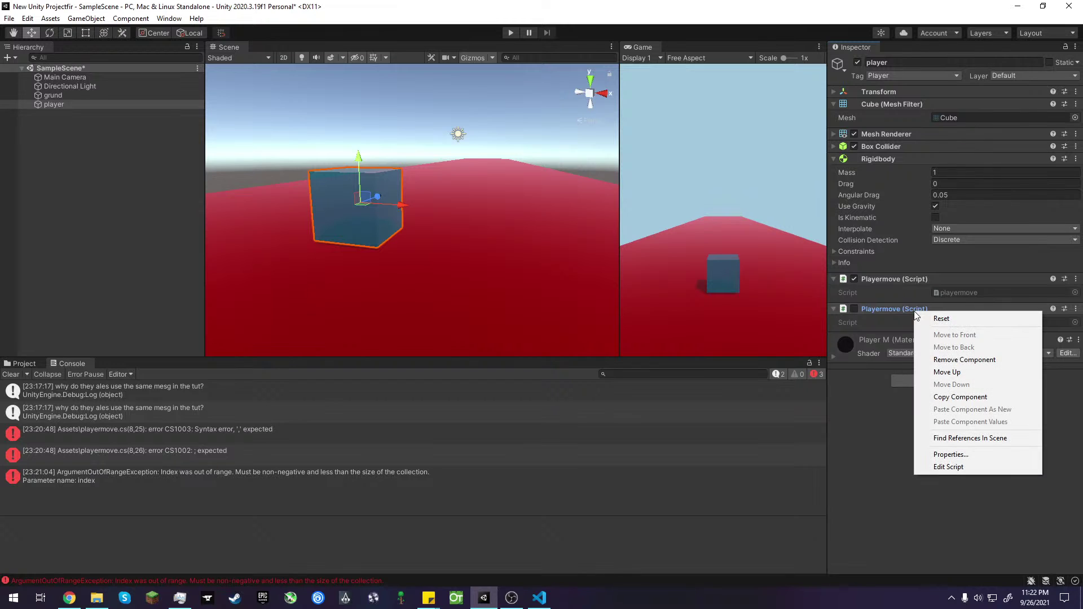
- Show the project assets and remove the duplicate second Playermove script component from the player
click(23, 363)
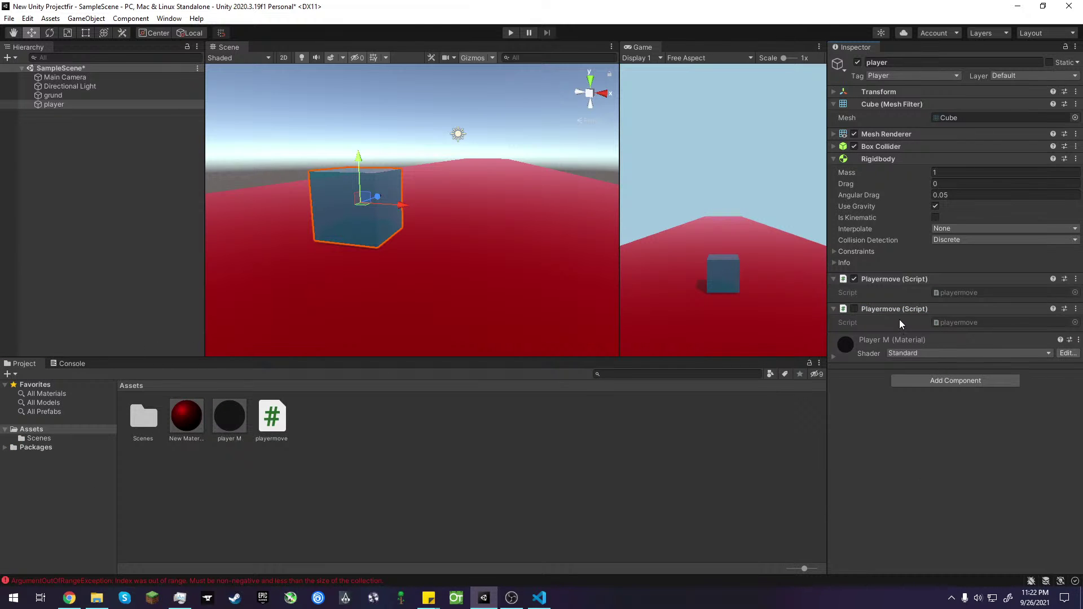
click(900, 282)
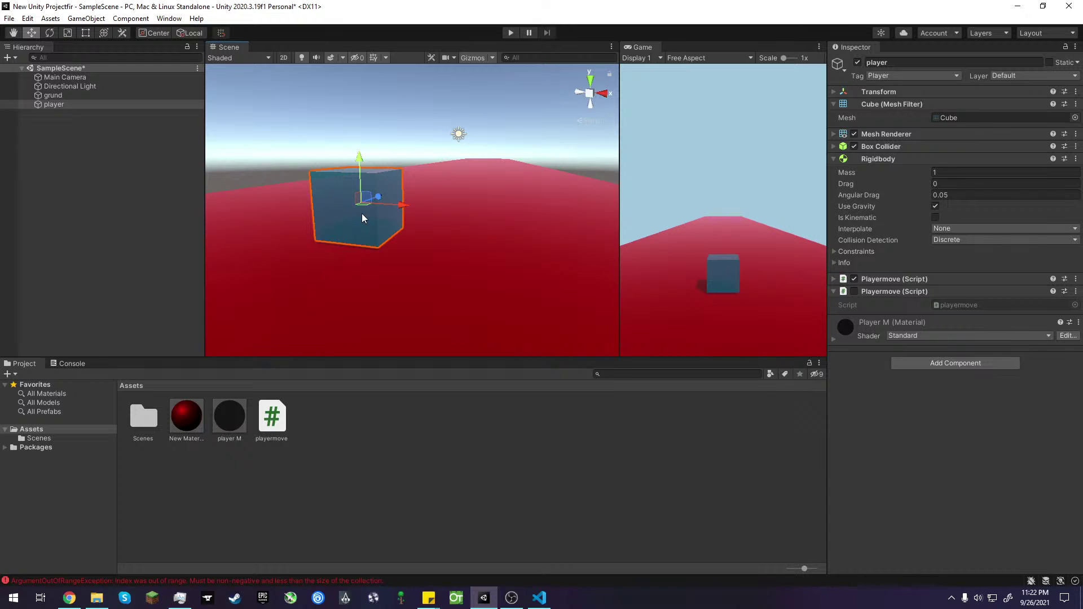
key(alt)
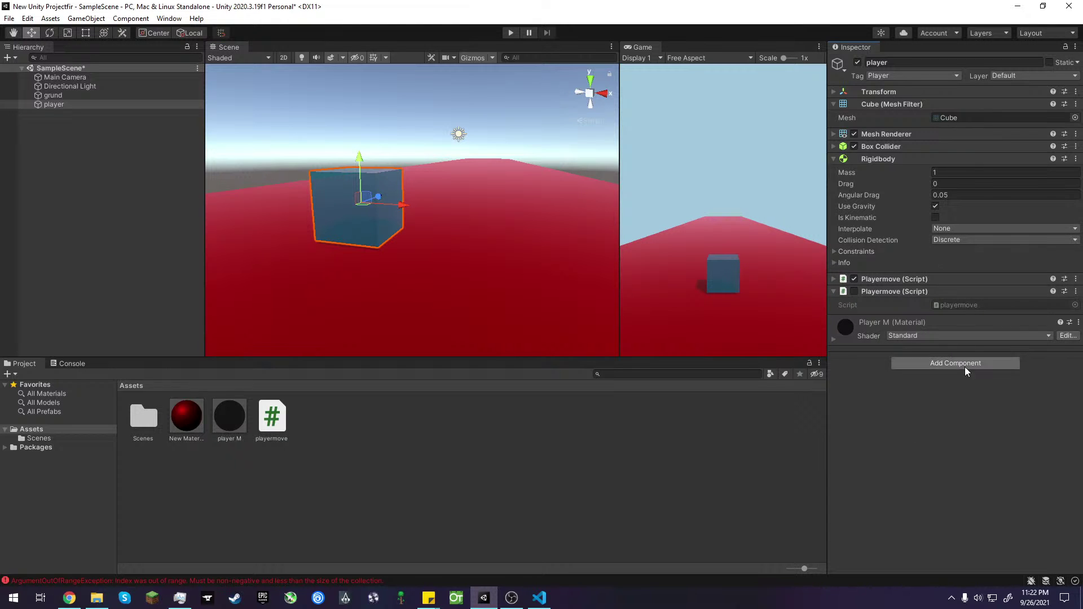
right_click(846, 46)
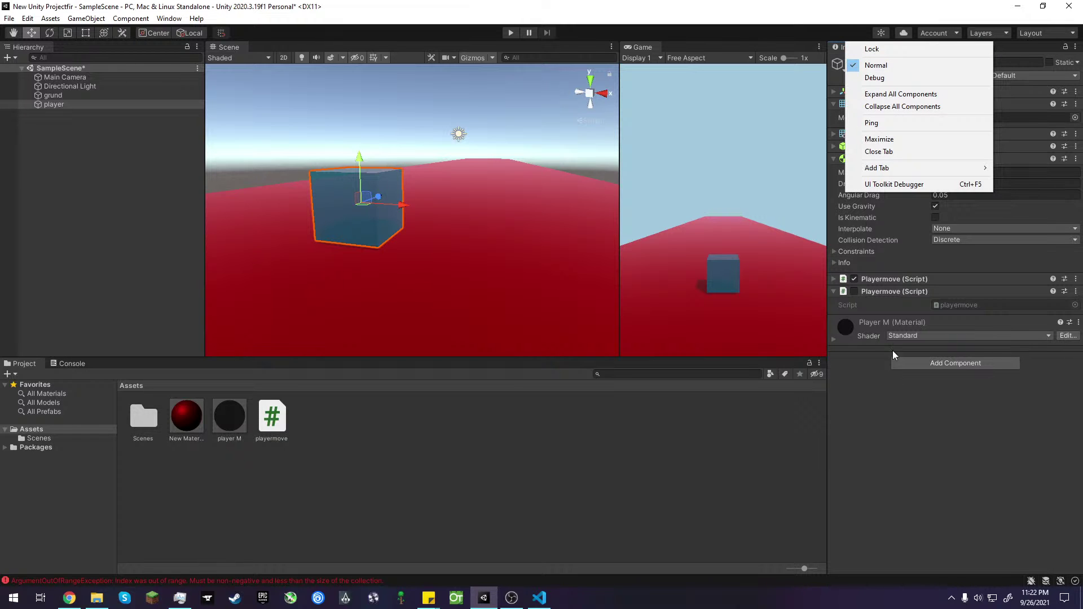
click(895, 388)
right_click(923, 289)
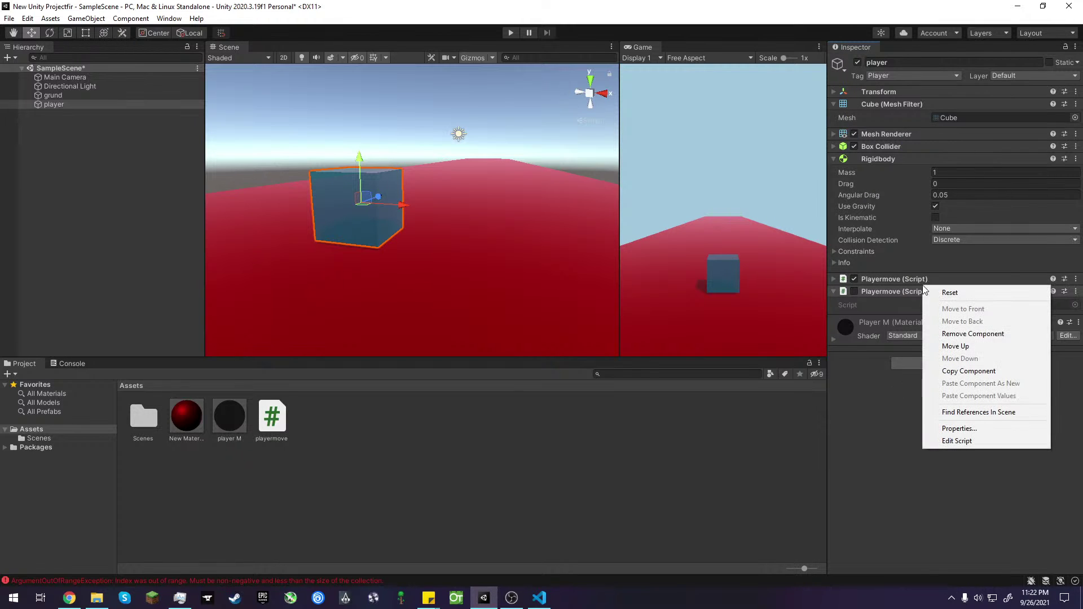
click(894, 289)
click(999, 291)
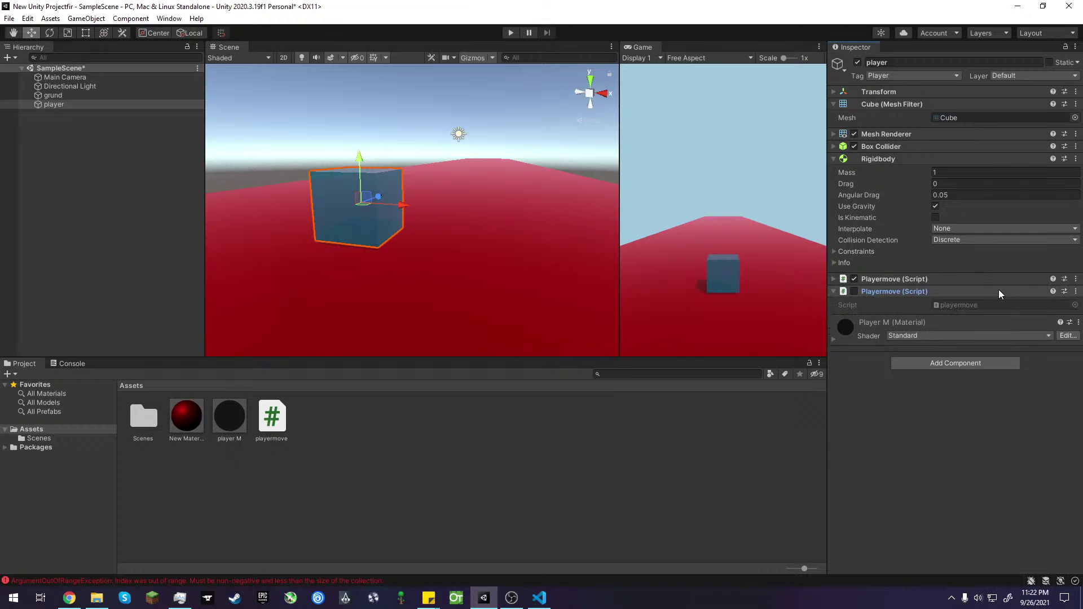
right_click(998, 290)
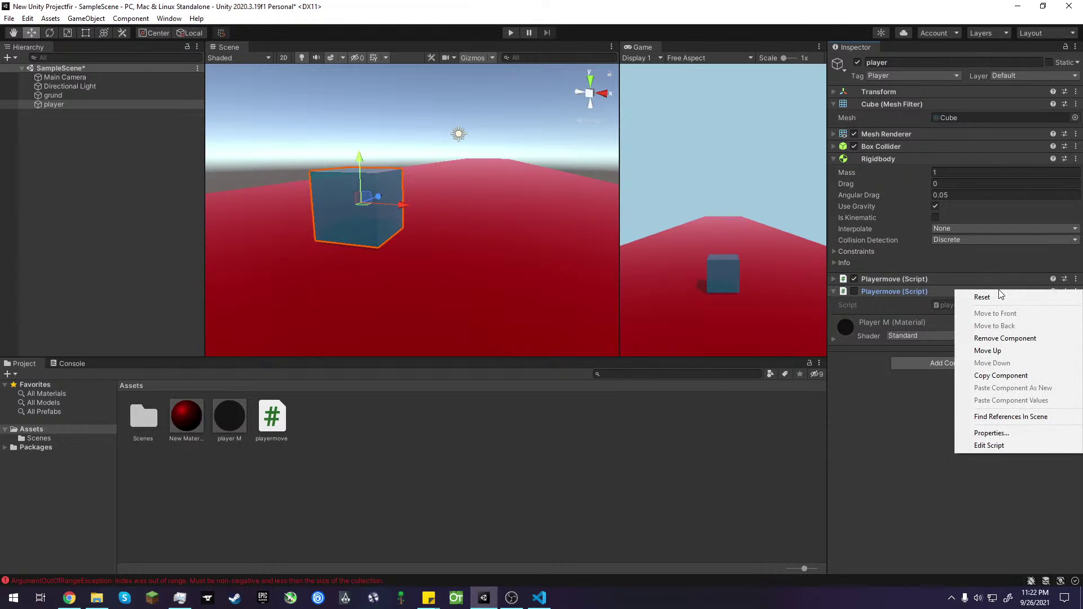
click(1003, 339)
- Expand the remaining Playermove script component on the player and copy the component
click(957, 278)
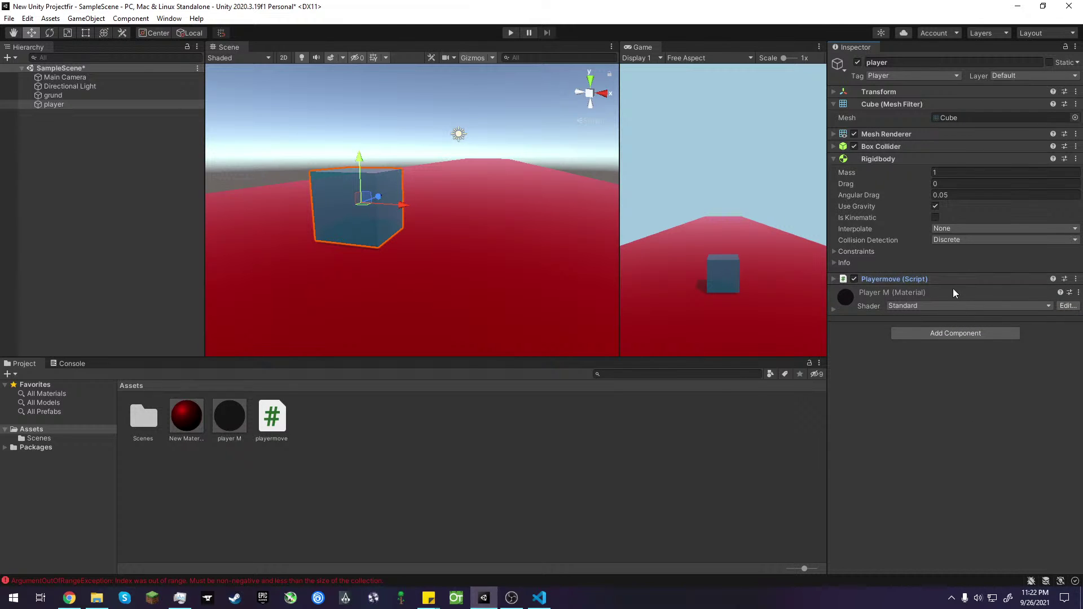
right_click(947, 280)
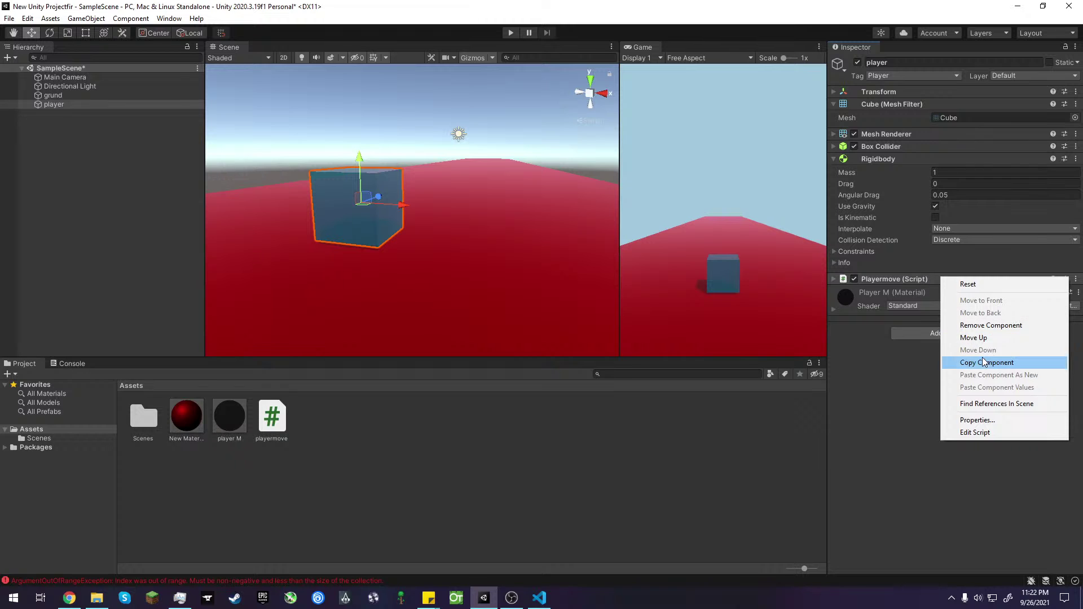
click(882, 408)
click(883, 281)
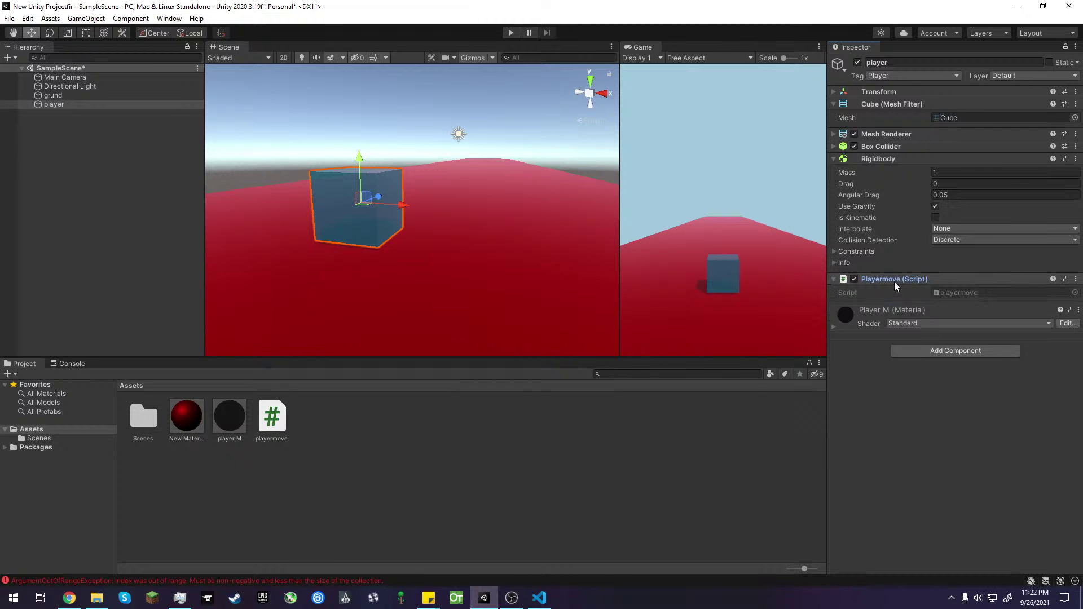
right_click(908, 290)
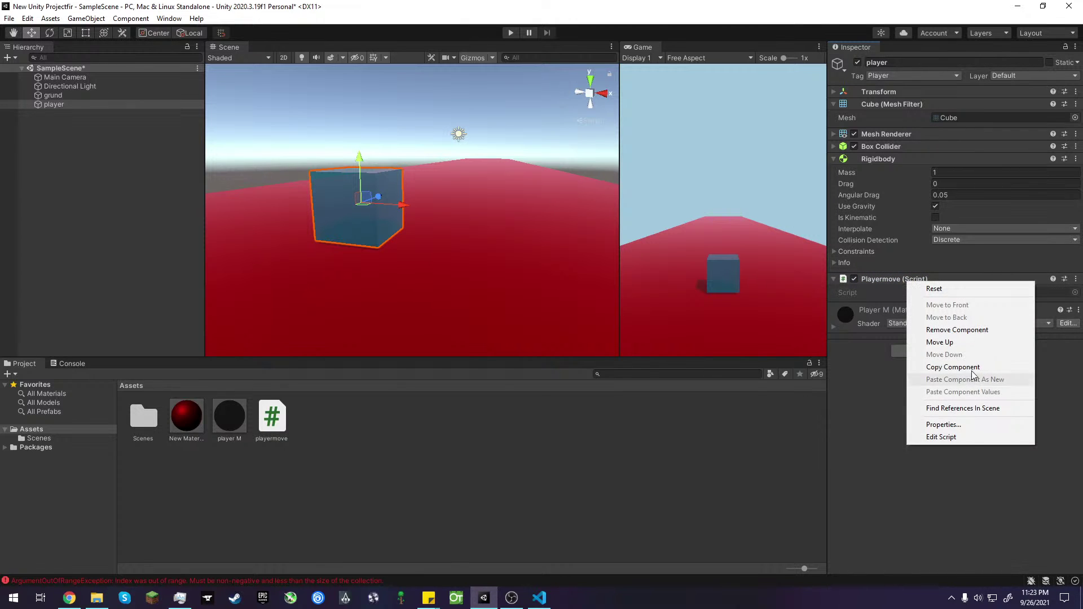
click(970, 368)
- Remove the remaining Playermove component and attach the playermove script from Assets to the player cube again
right_click(919, 278)
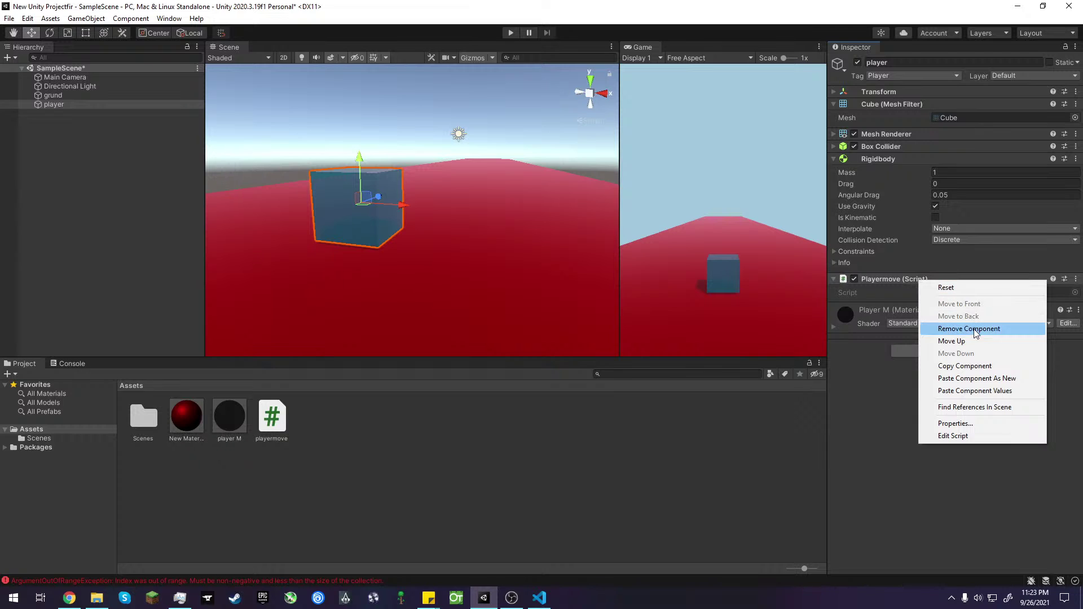
click(954, 327)
click(394, 420)
drag(272, 417, 363, 219)
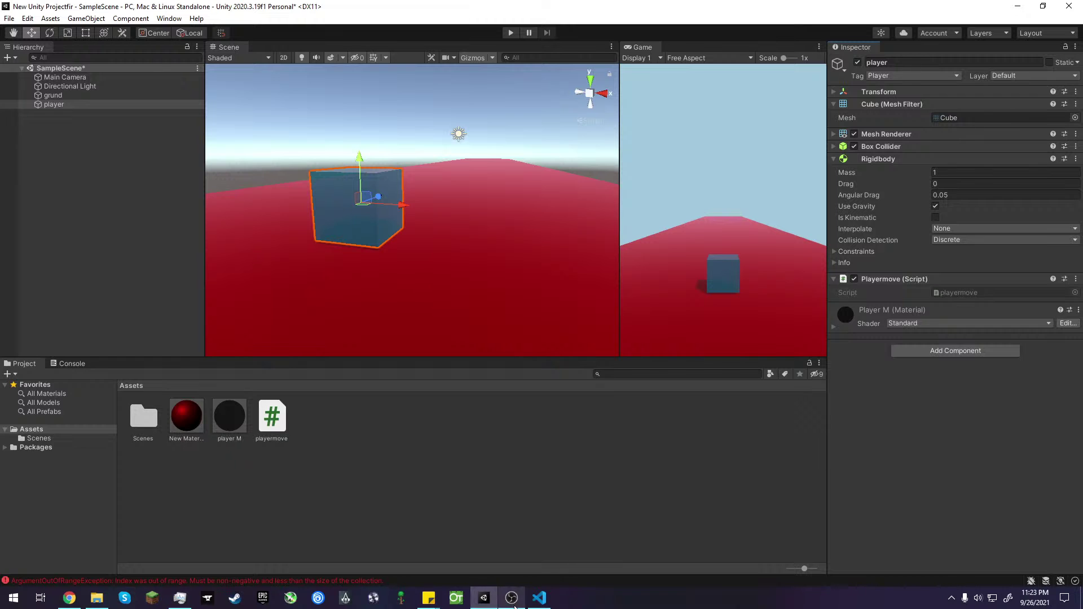
- Try again to run the game, and return to playermove.cs in Visual Studio Code to examine the script
click(510, 33)
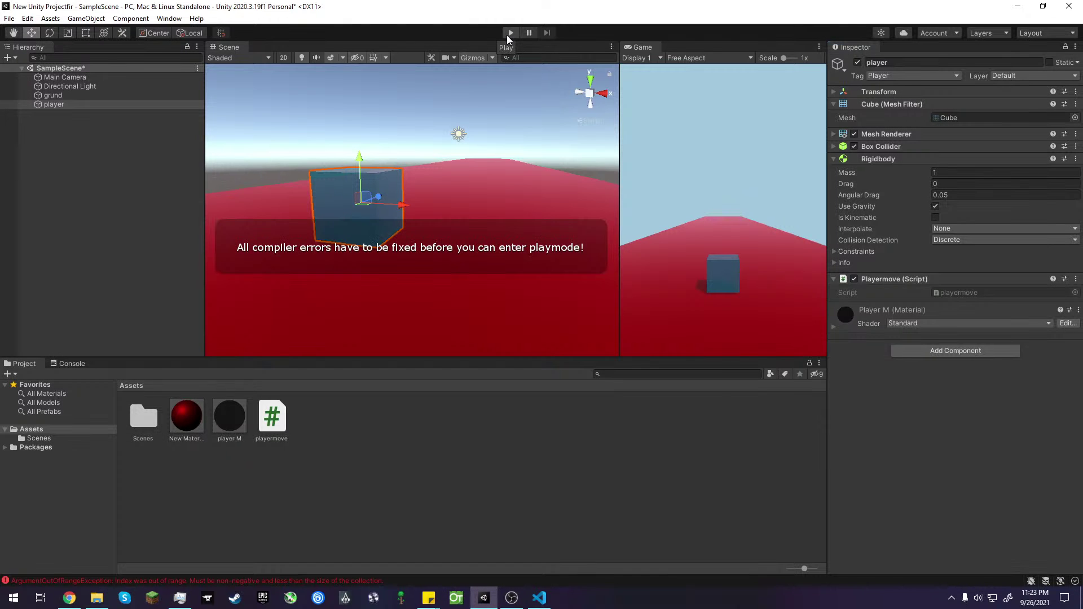
click(506, 35)
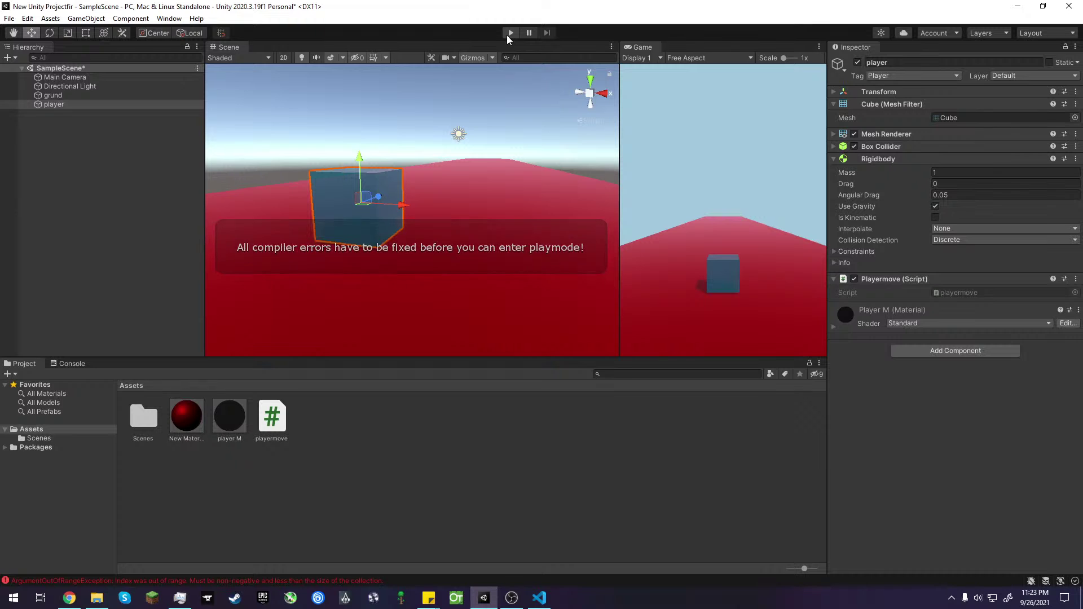
click(507, 34)
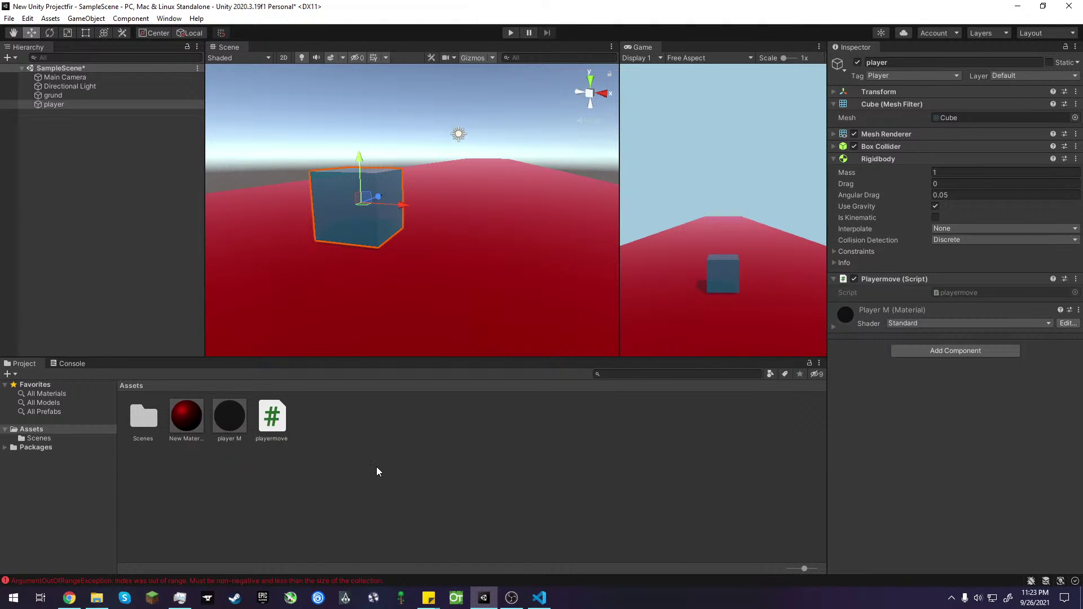
click(539, 598)
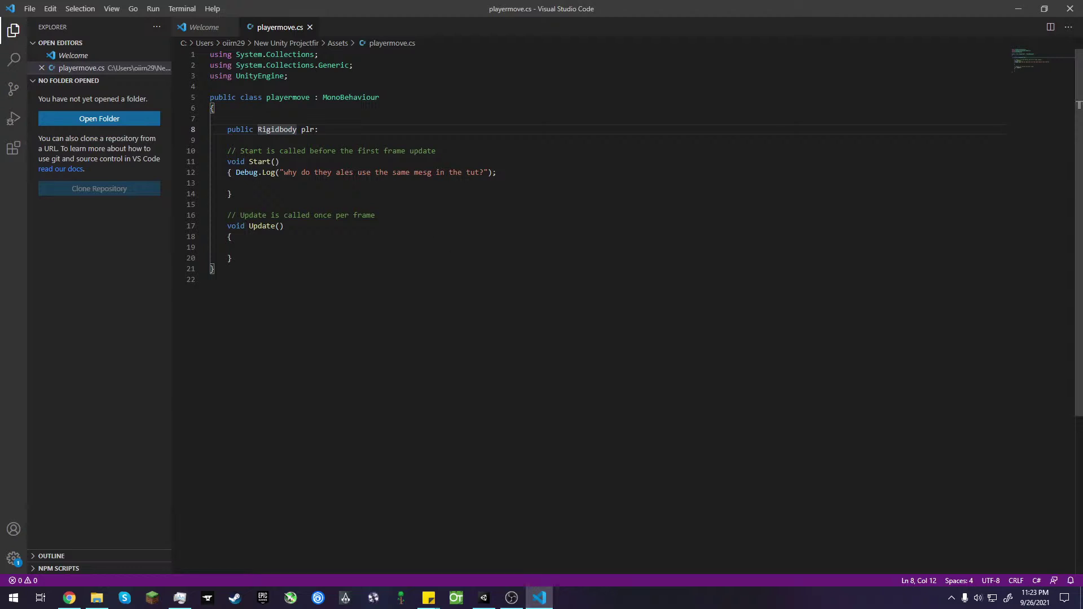
click(411, 340)
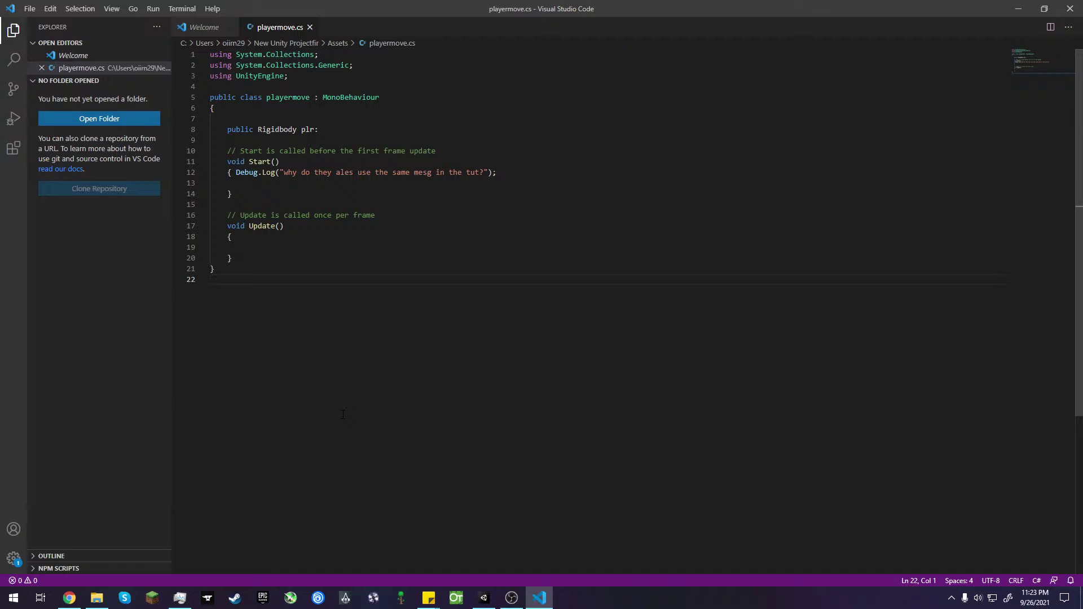
click(51, 8)
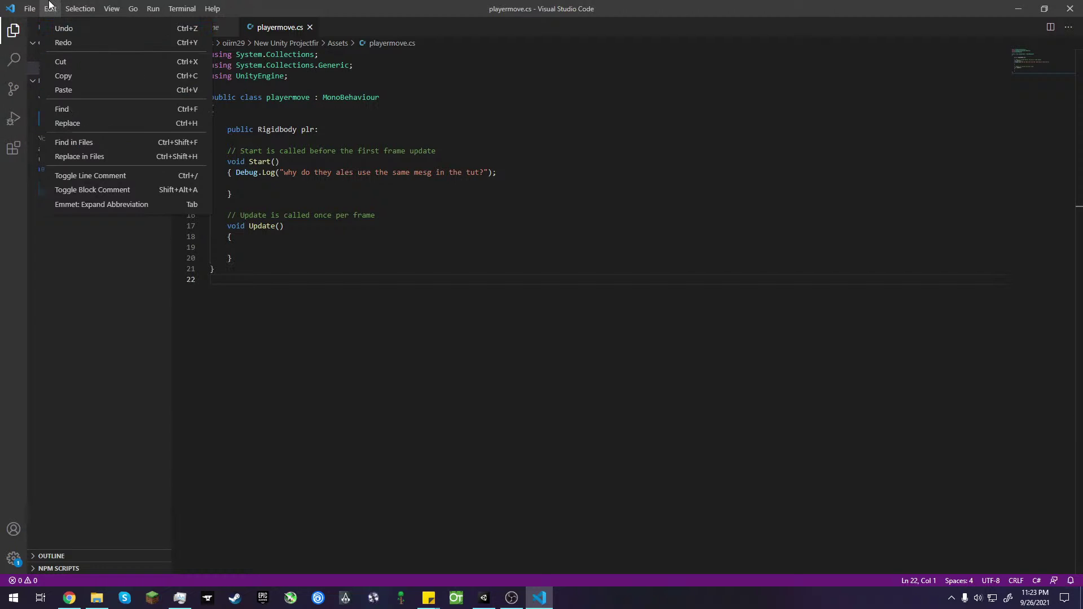
click(90, 156)
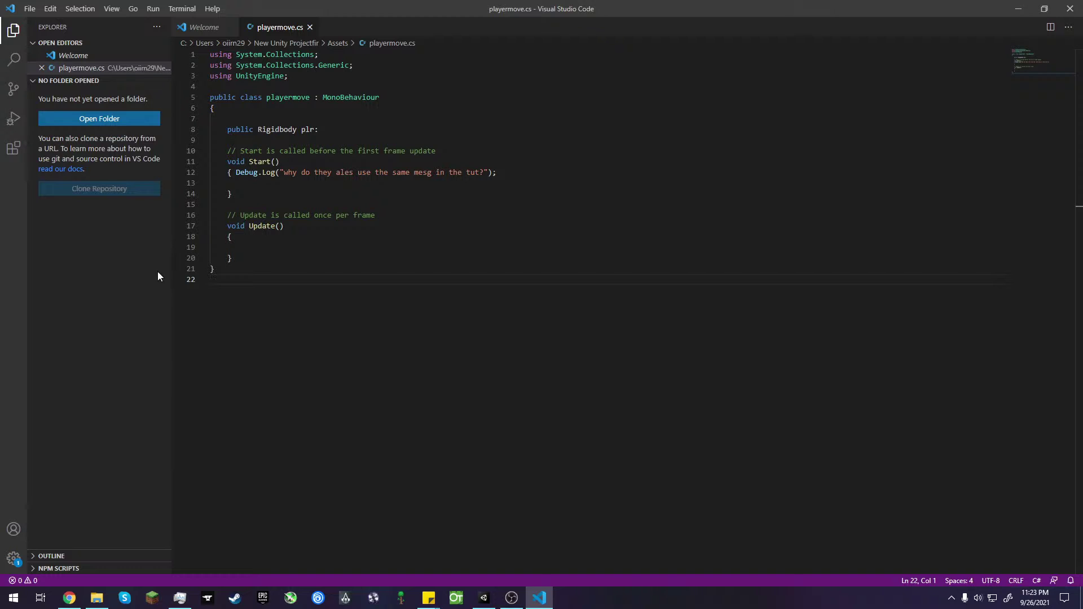
- Switch to the Unity programming tutorial in Chrome, rewind it to about 3:14 and resume playback
click(69, 598)
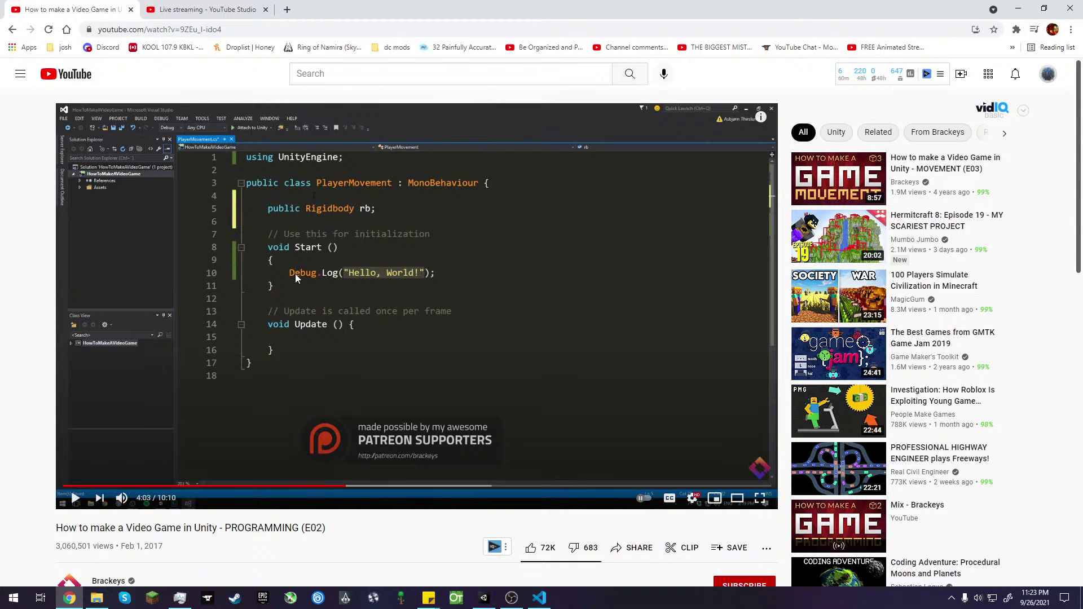
key(Left)
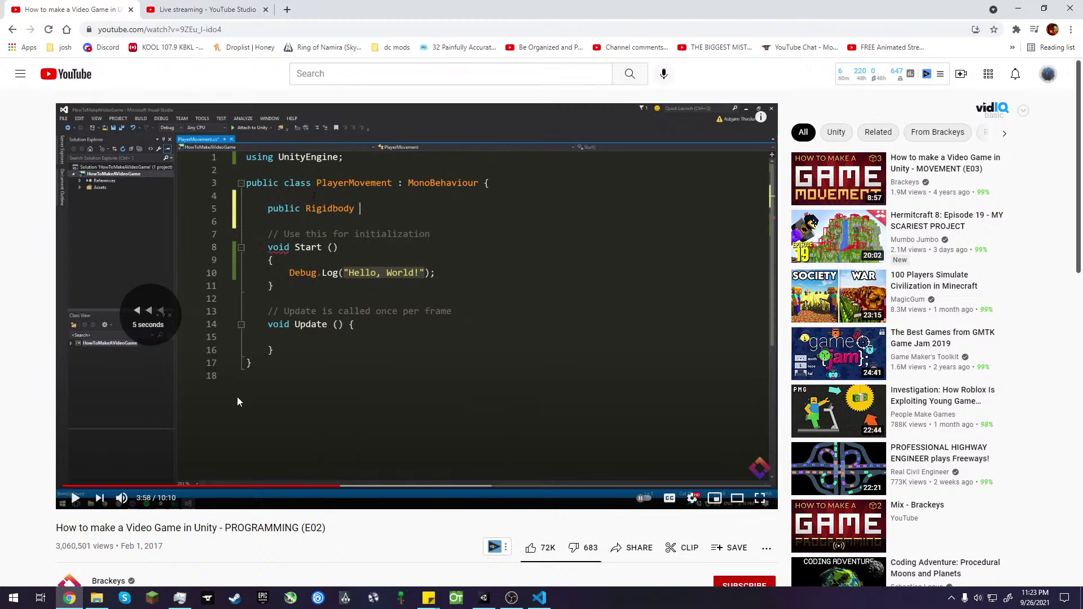
key(Left)
key(Right)
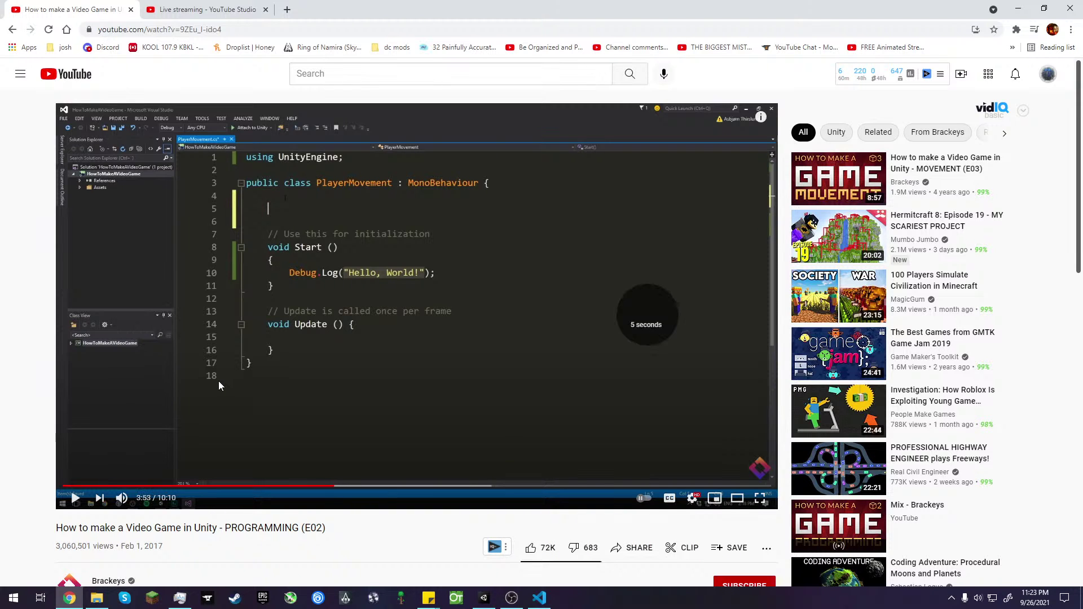
key(Left)
key(Left)
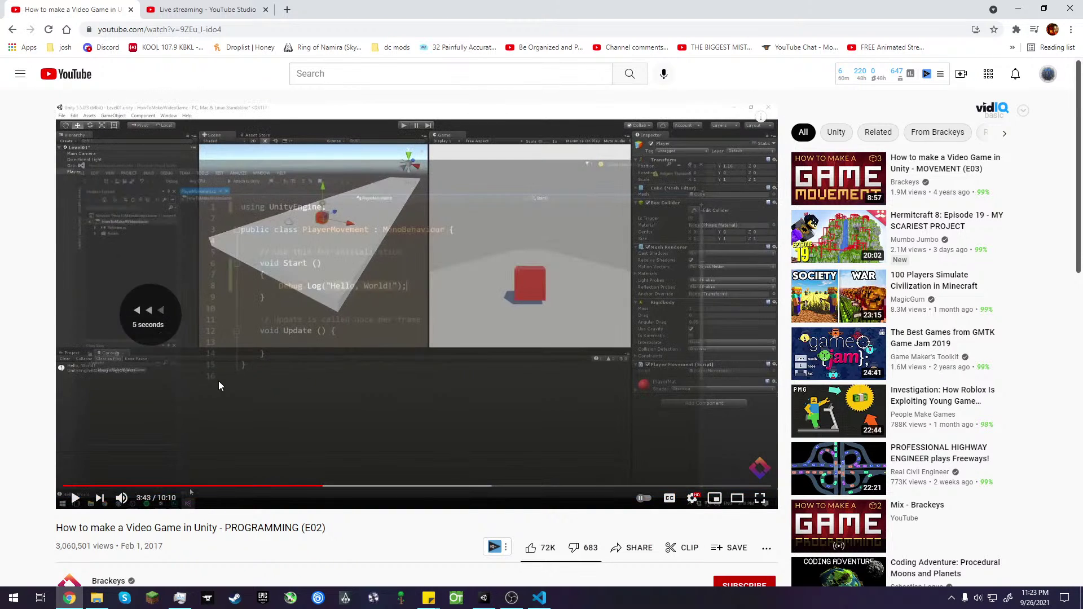
key(Right)
key(Left)
key(Left)
key(Left)
key(Left)
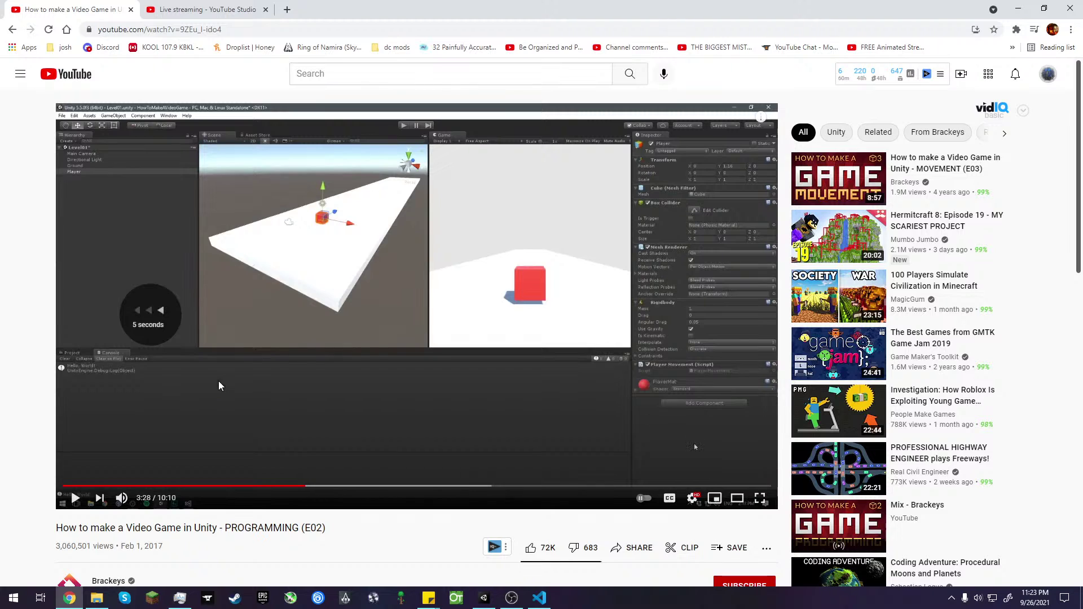
key(Left)
key(Left)
key(Left)
key(space)
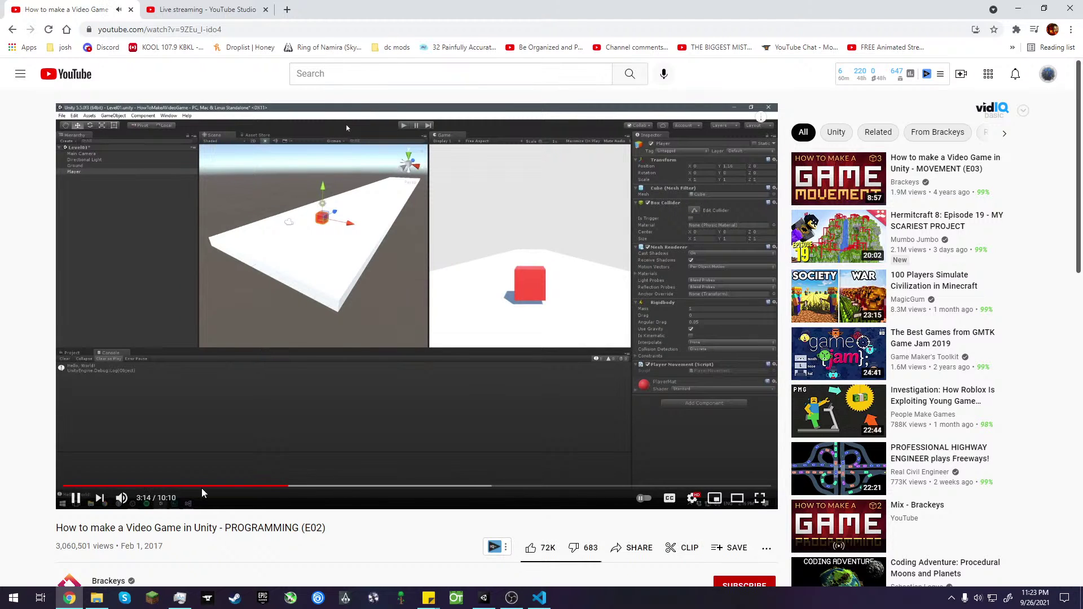
- Skip the tutorial forward to the public Rigidbody variable declaration and pause it at about 3:53
key(Right)
key(Right)
key(Right)
key(Right)
key(Right)
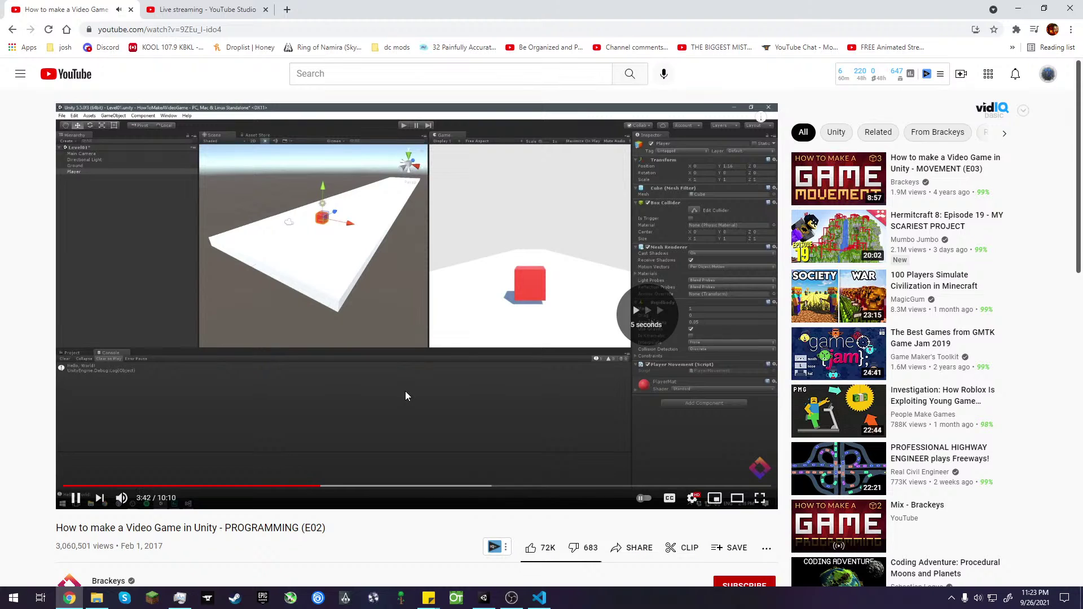
key(Right)
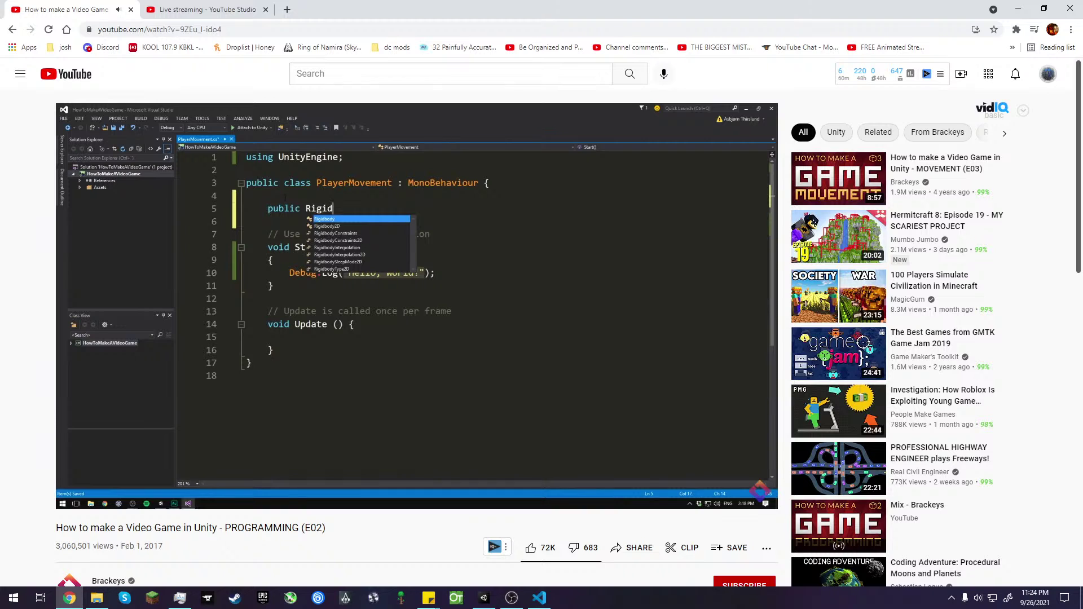
click(375, 399)
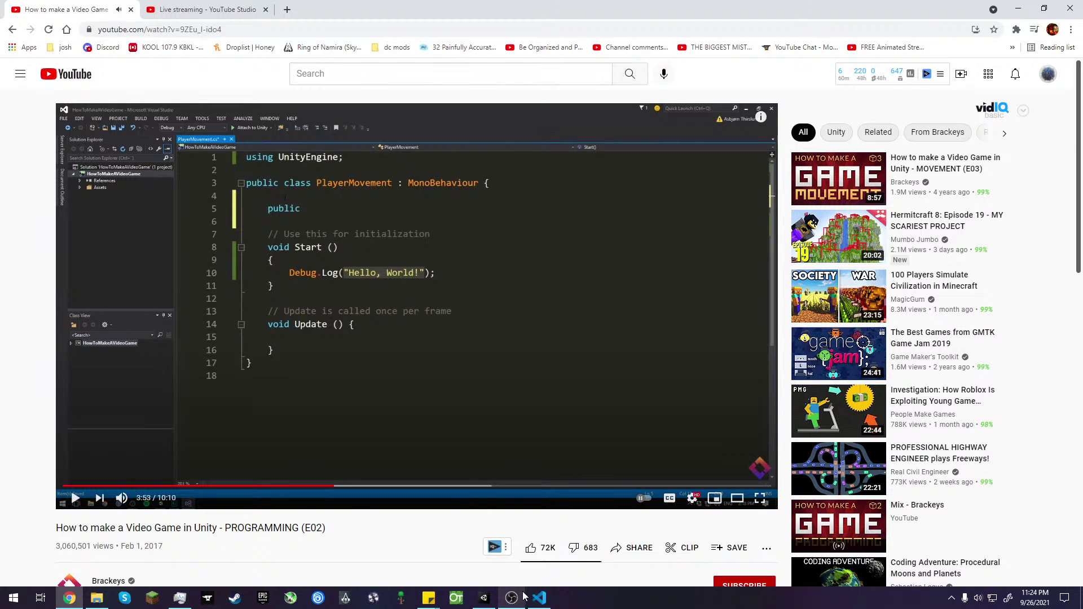
- Return to playermove.cs in Visual Studio Code and delete "Rigidbody plr:" after public on line 8
click(539, 598)
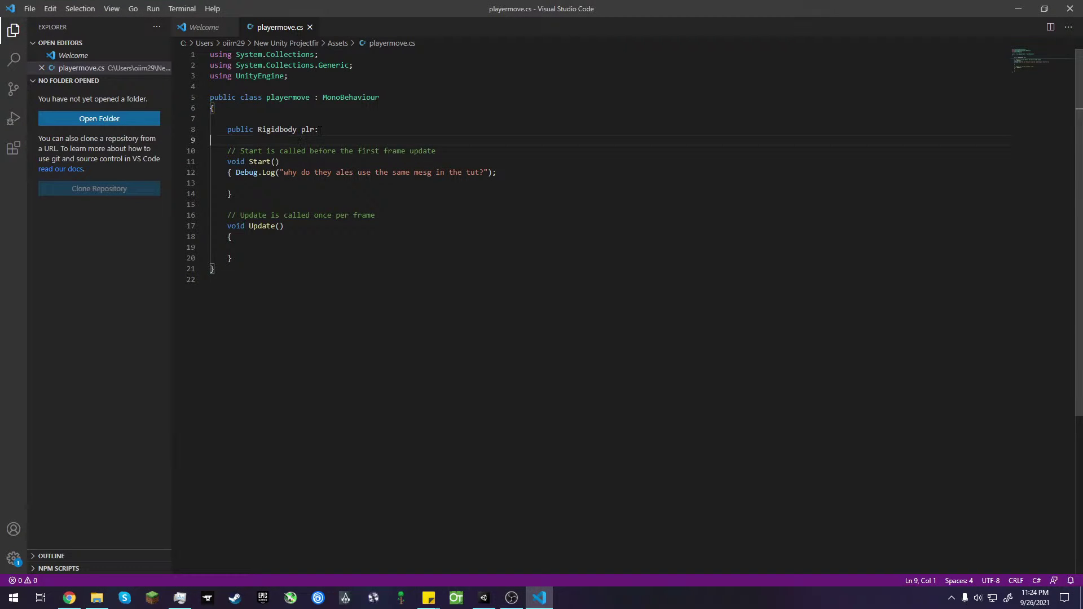
drag(318, 129, 258, 129)
key(BackSpace)
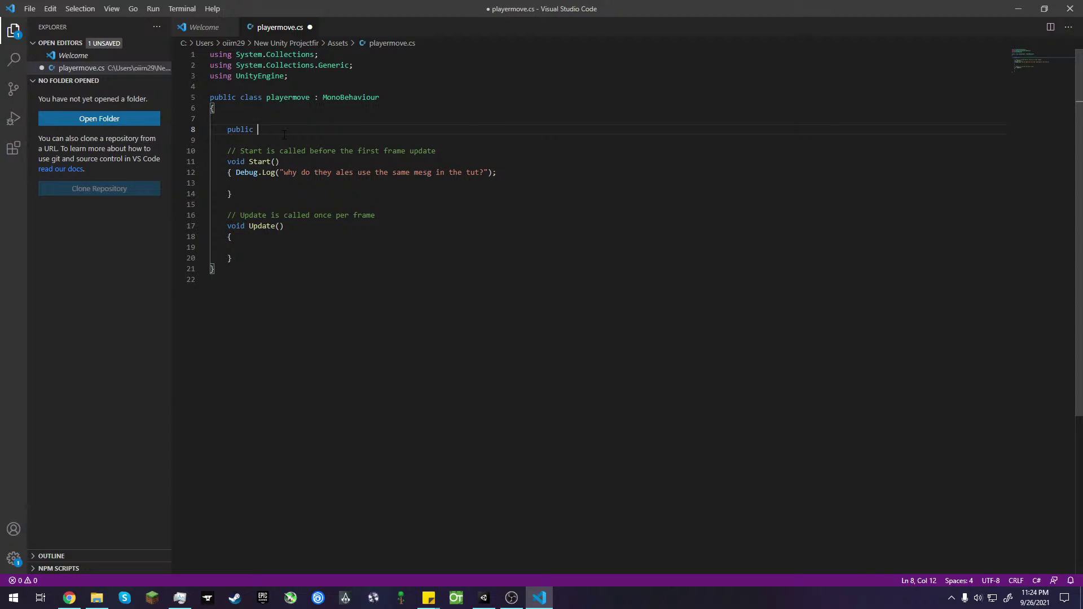
- Try to bring up a Rigidbody code suggestion by entering R after public, and remove the letter again
text(R)
key(BackSpace)
text(R)
key(BackSpace)
text(R)
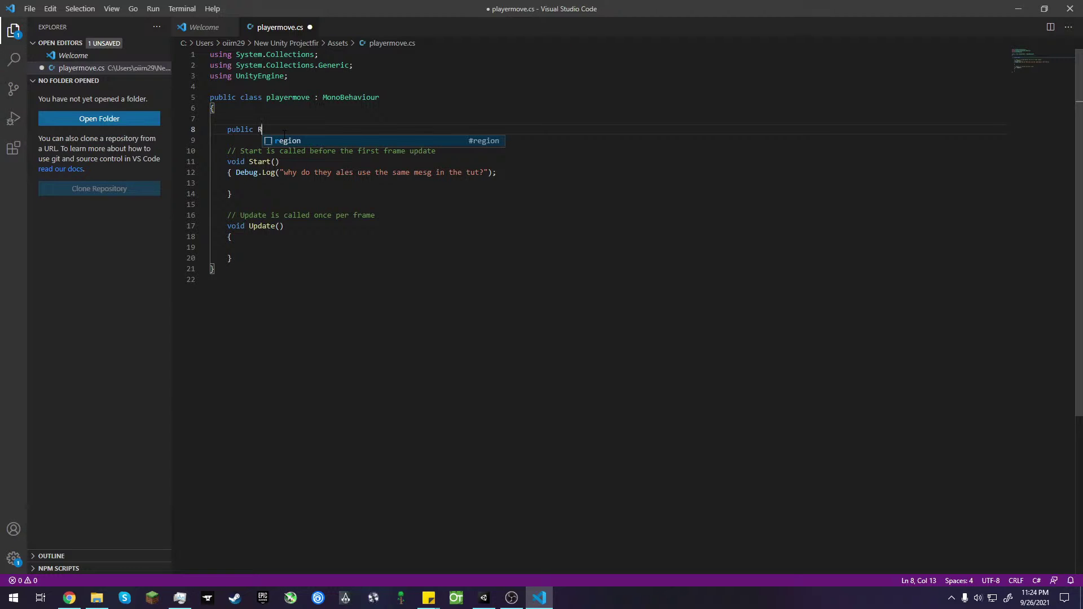
key(BackSpace)
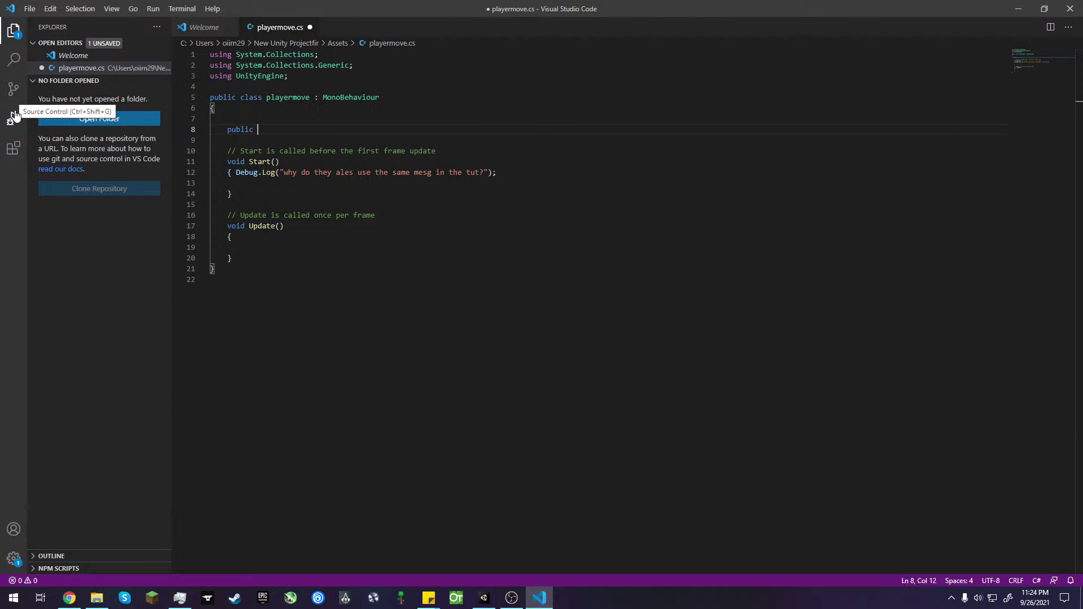
- Search the extension marketplace for "C#" extensions and clear the search
click(13, 151)
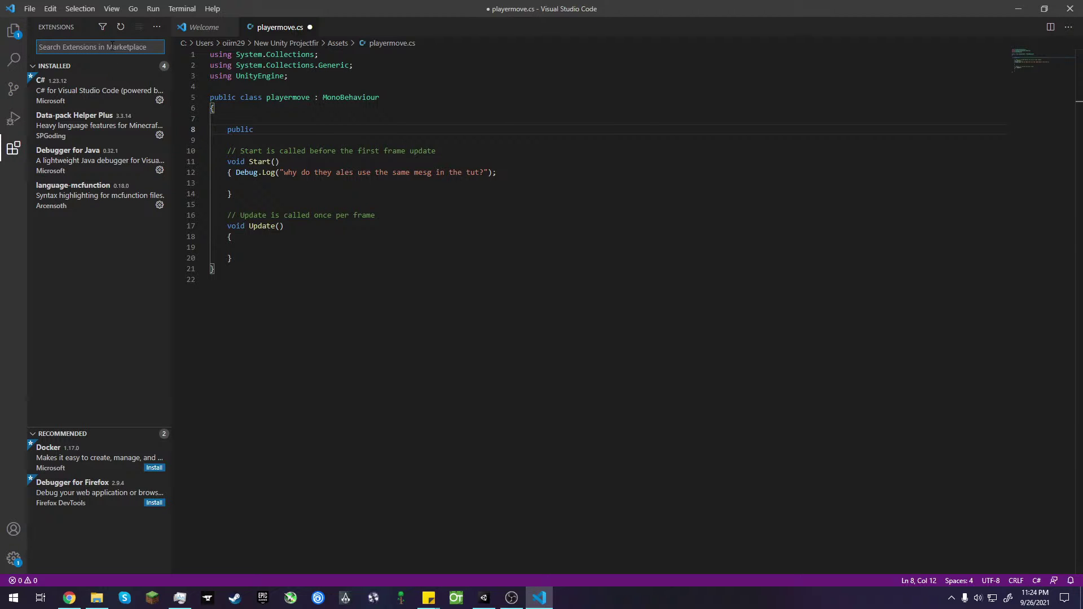
text(C)
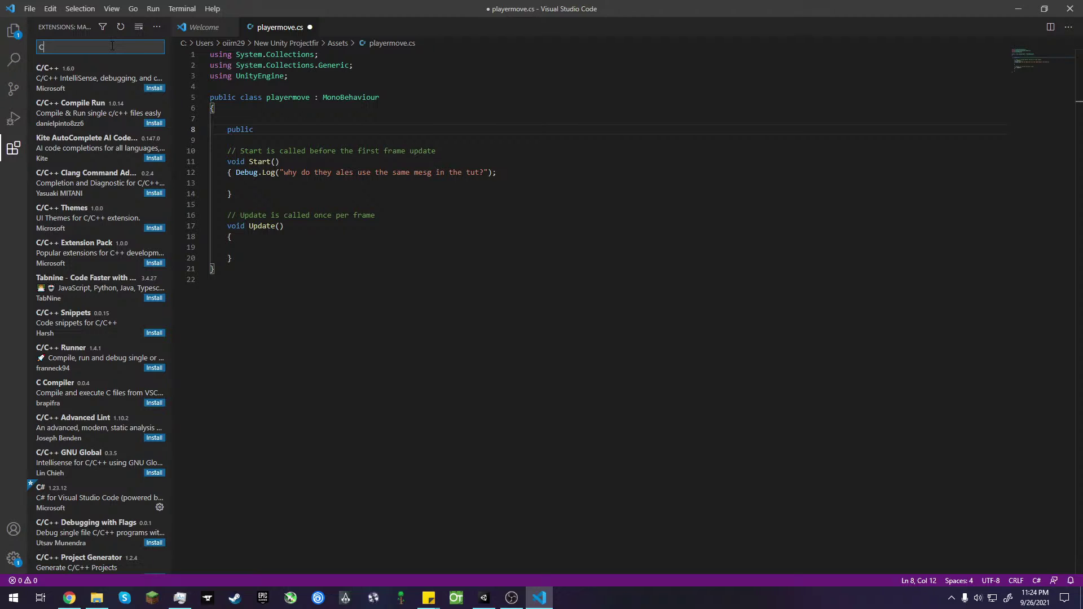
text(#)
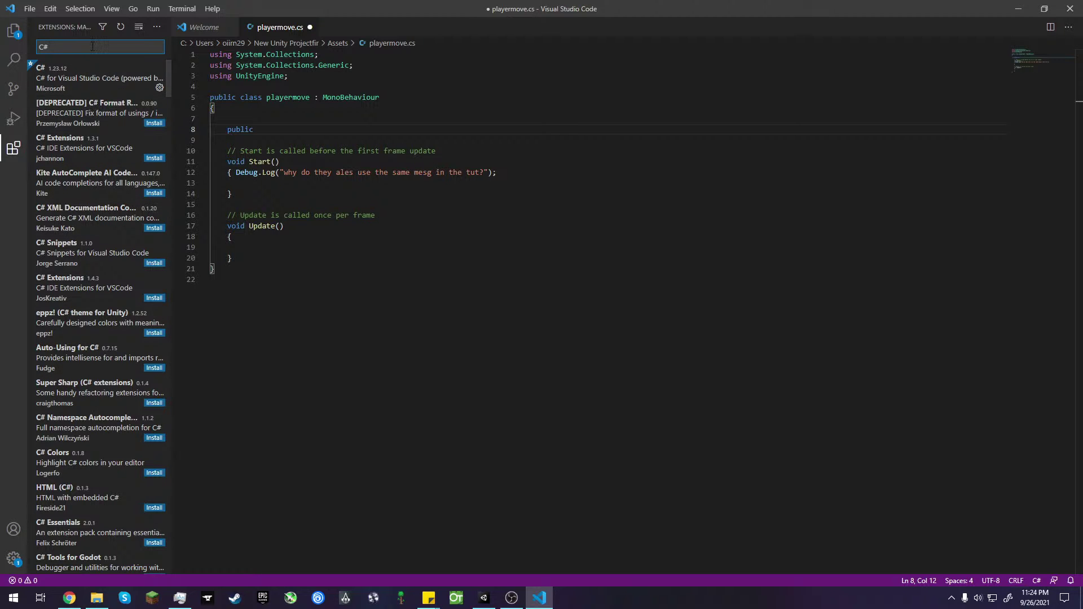
key(BackSpace)
key(BackSpace)
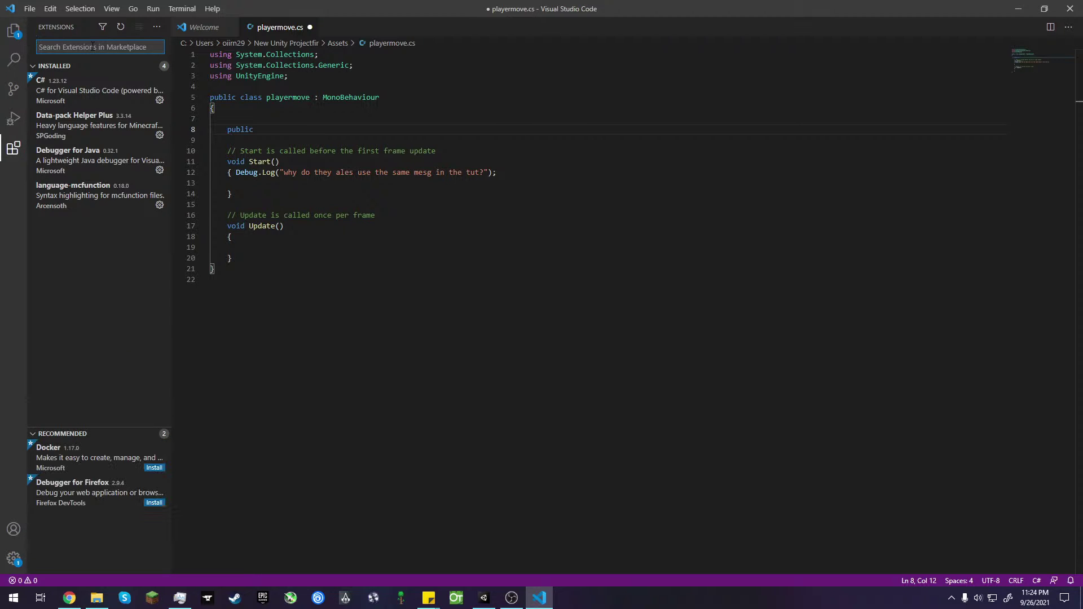
- Search the extension marketplace for "unity" and install the Debugger for Unity extension
text(uni)
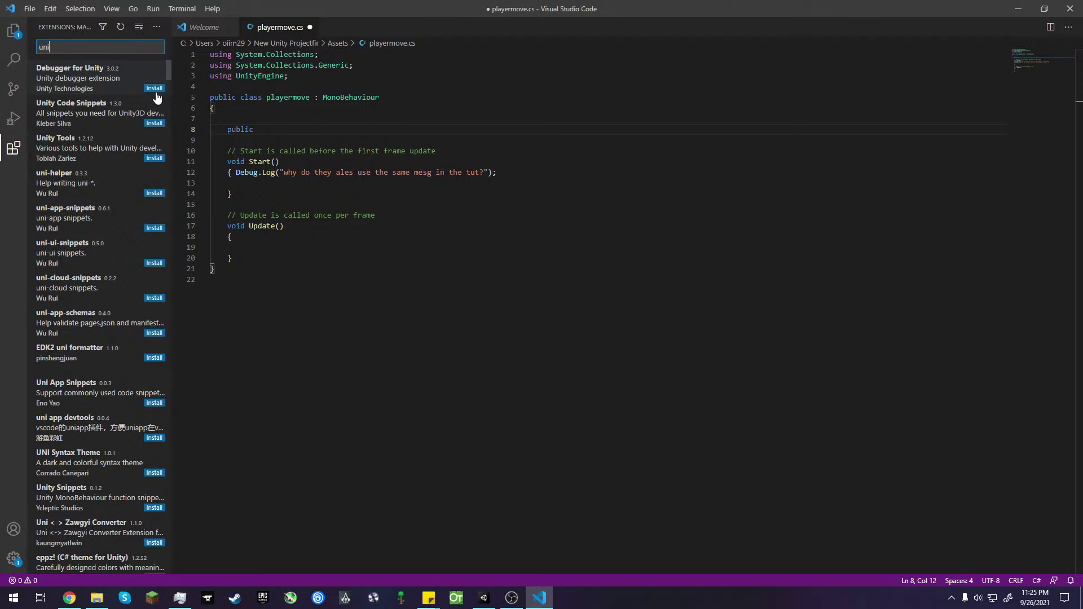
text(ty)
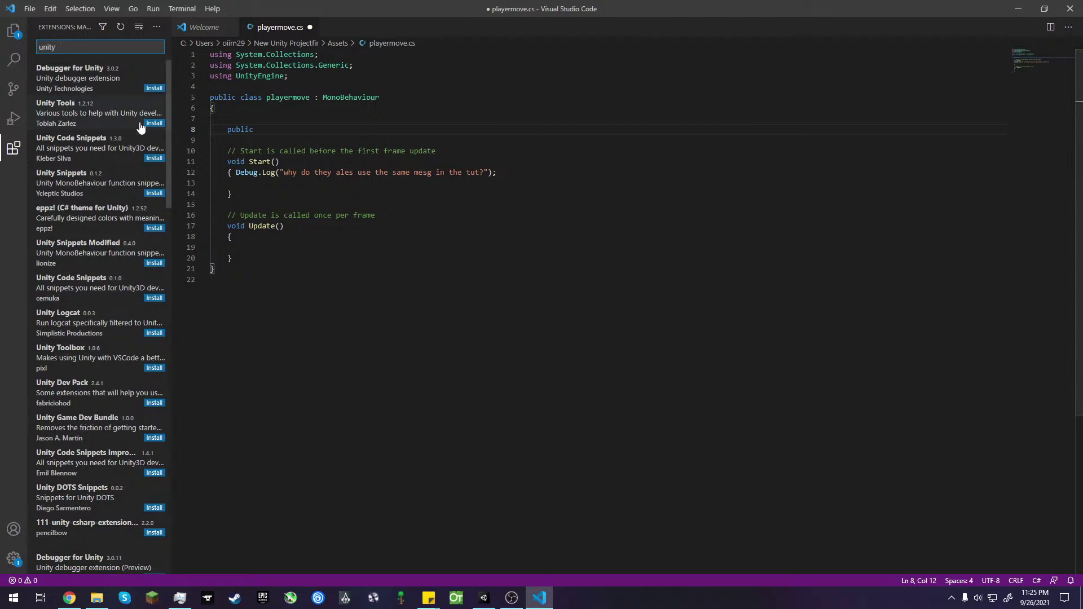
click(155, 89)
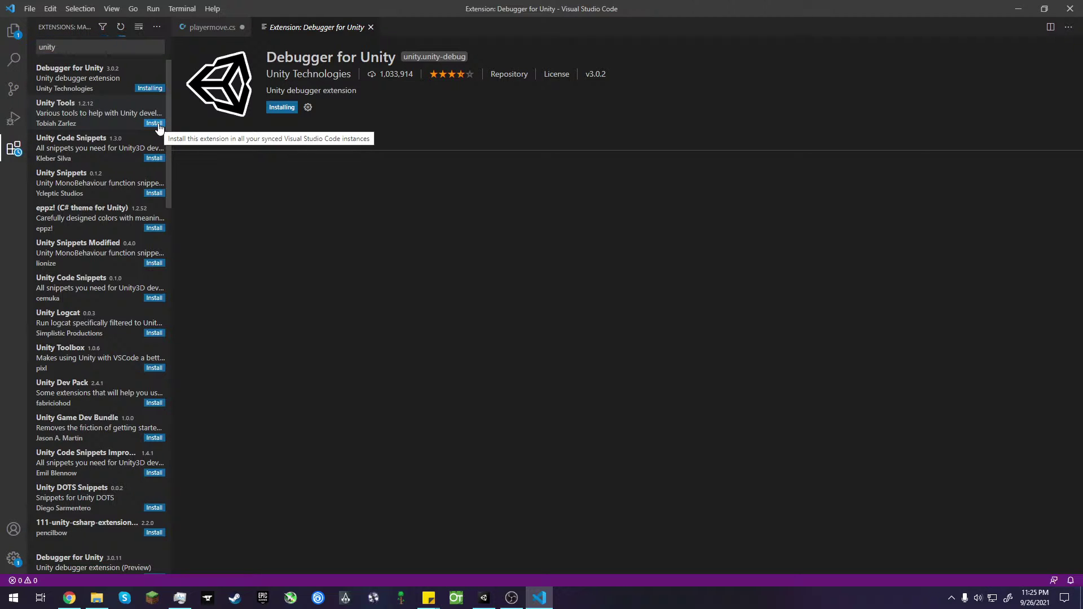
- Open the Unity Tools extension's details and read its description, feature list and configuration options
click(123, 114)
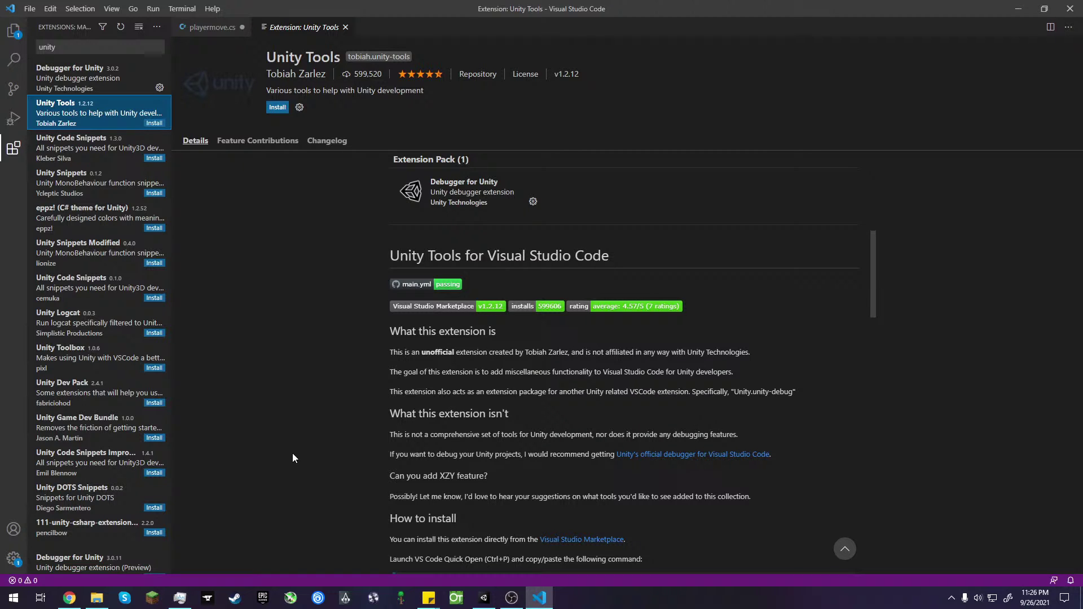
scroll(679, 448, down, 5)
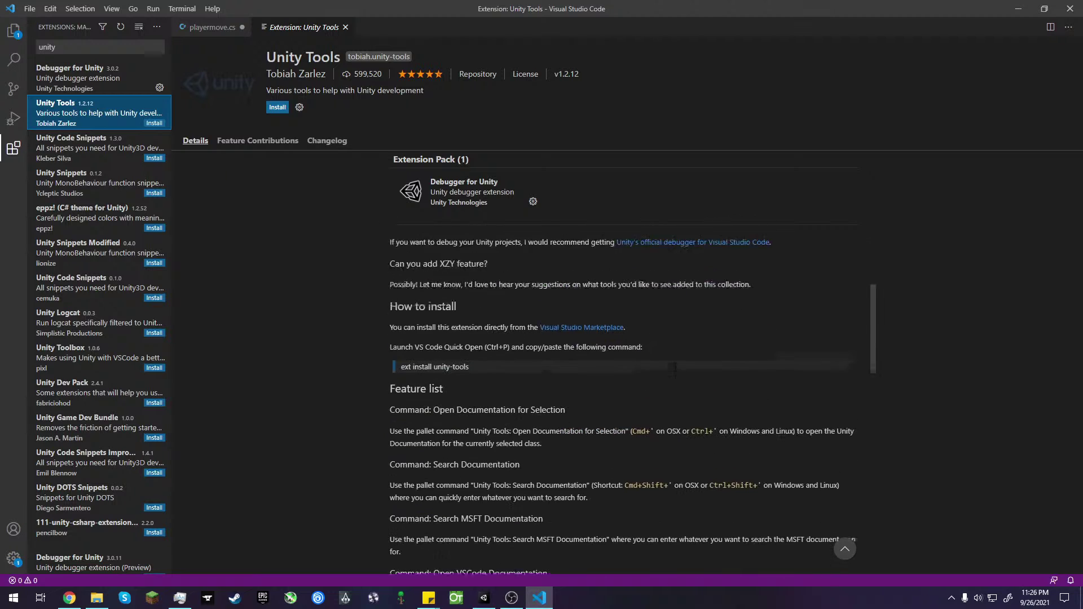
scroll(675, 367, up, 4)
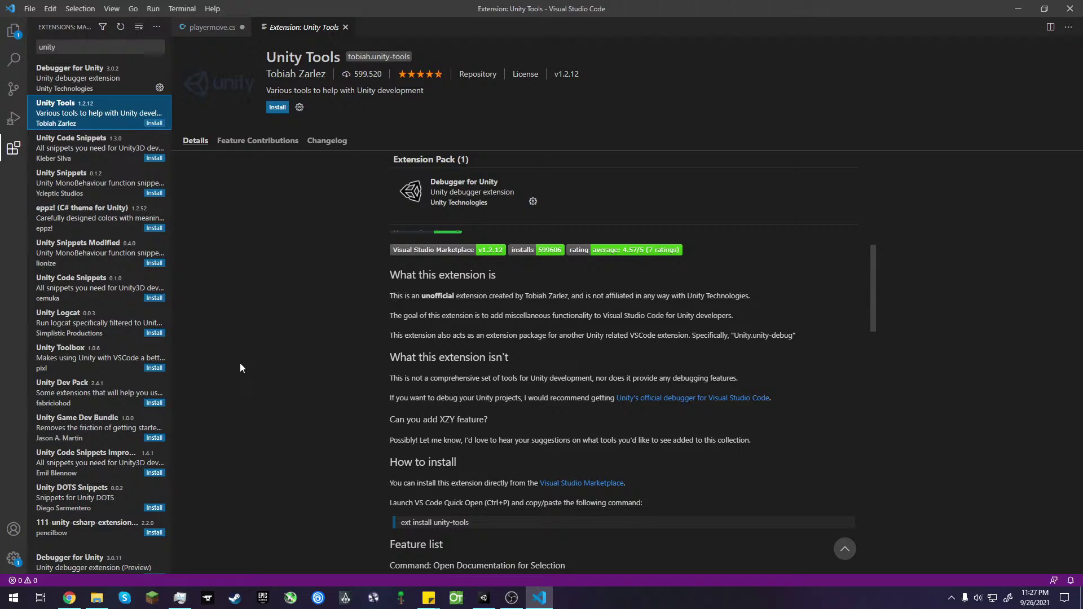
scroll(441, 367, down, 5)
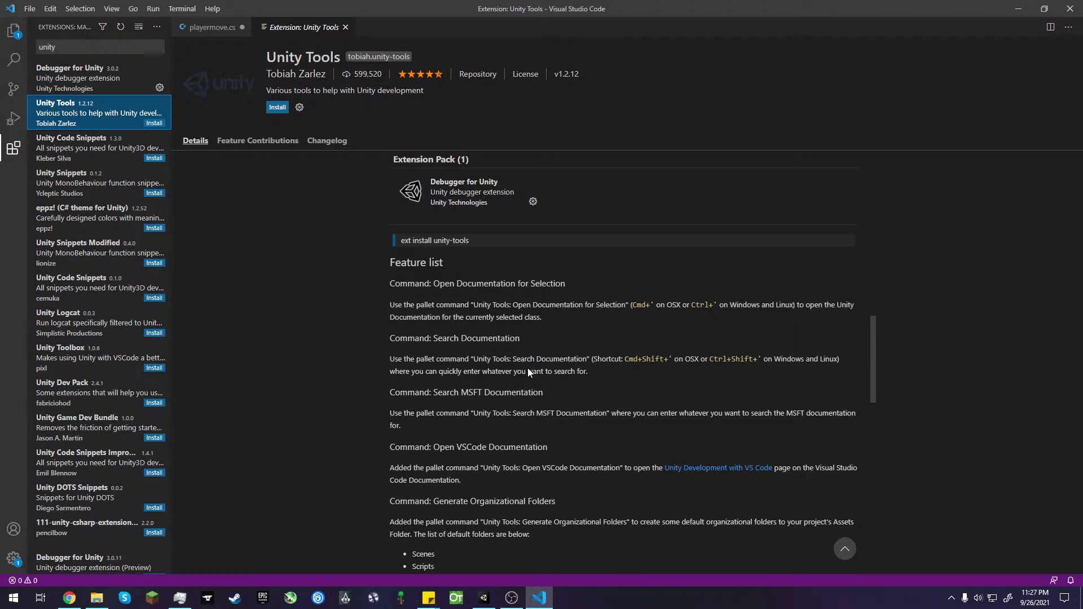
scroll(529, 372, down, 3)
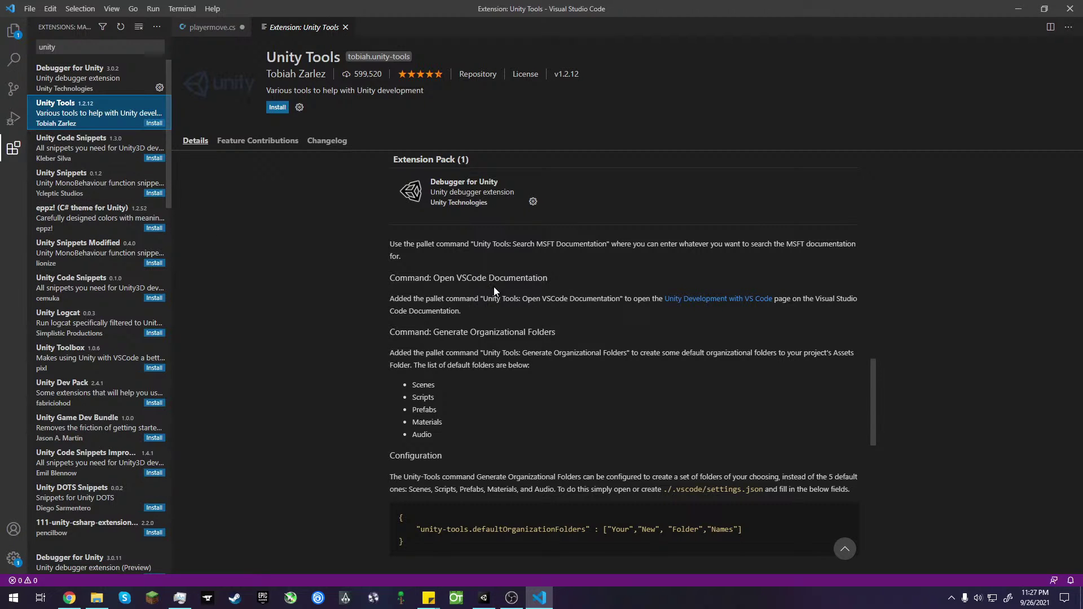
scroll(410, 335, down, 3)
scroll(410, 338, down, 1)
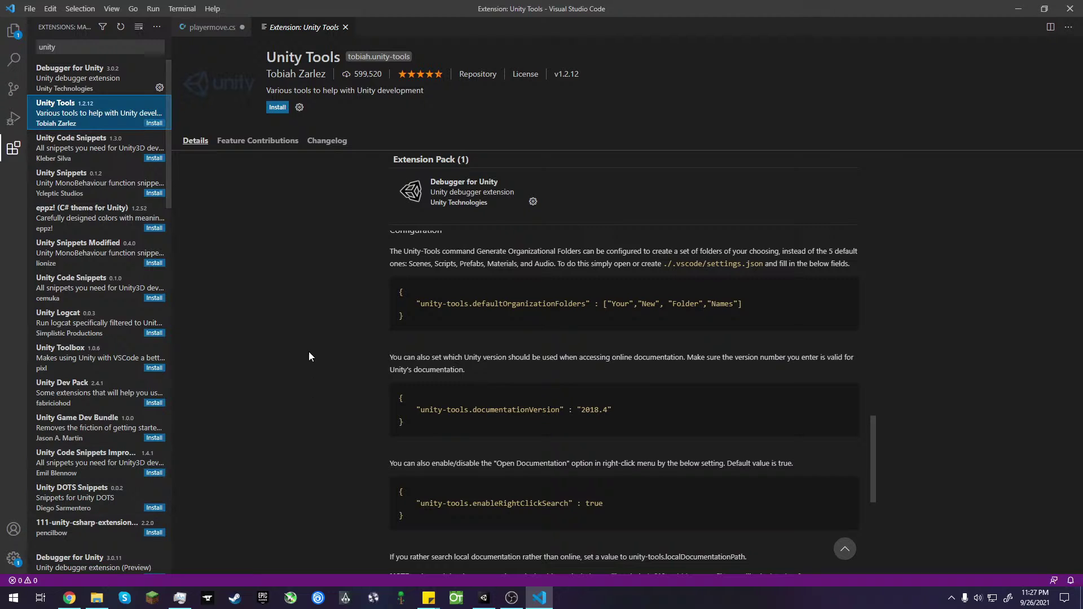
- Open the Unity Code Snippets extension's details and examine its features and MonoBehaviour demo
click(94, 162)
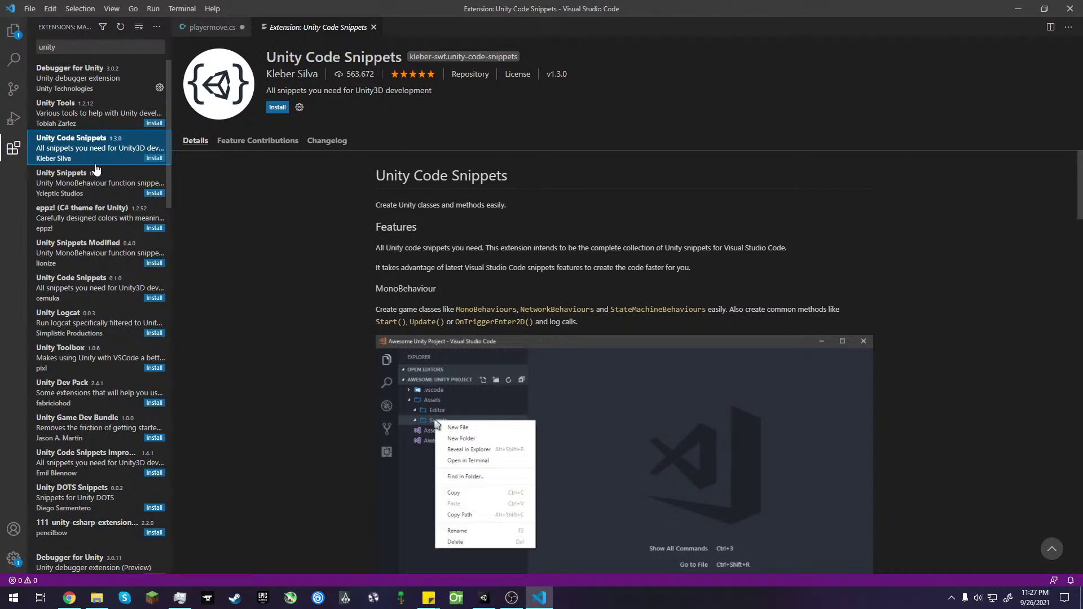
scroll(182, 204, down, 1)
scroll(182, 205, down, 1)
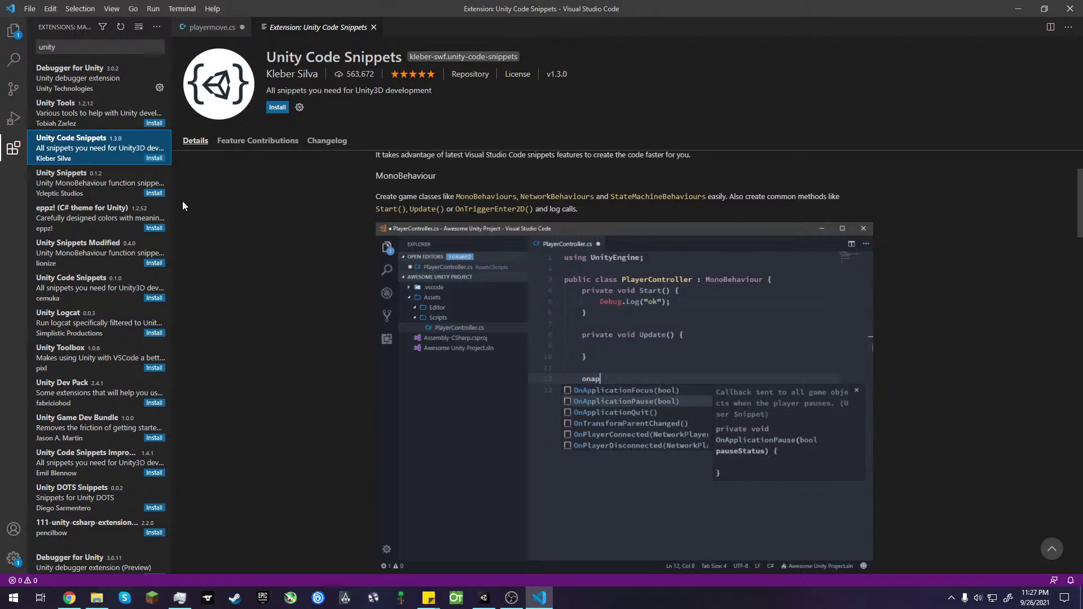
scroll(182, 201, up, 3)
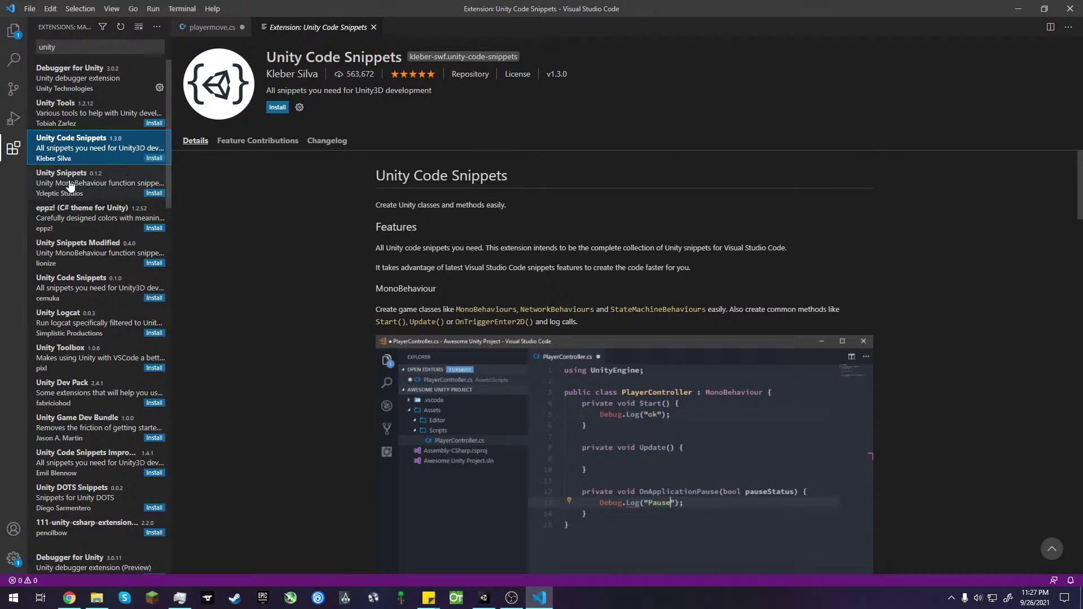
scroll(300, 264, down, 3)
scroll(299, 262, up, 3)
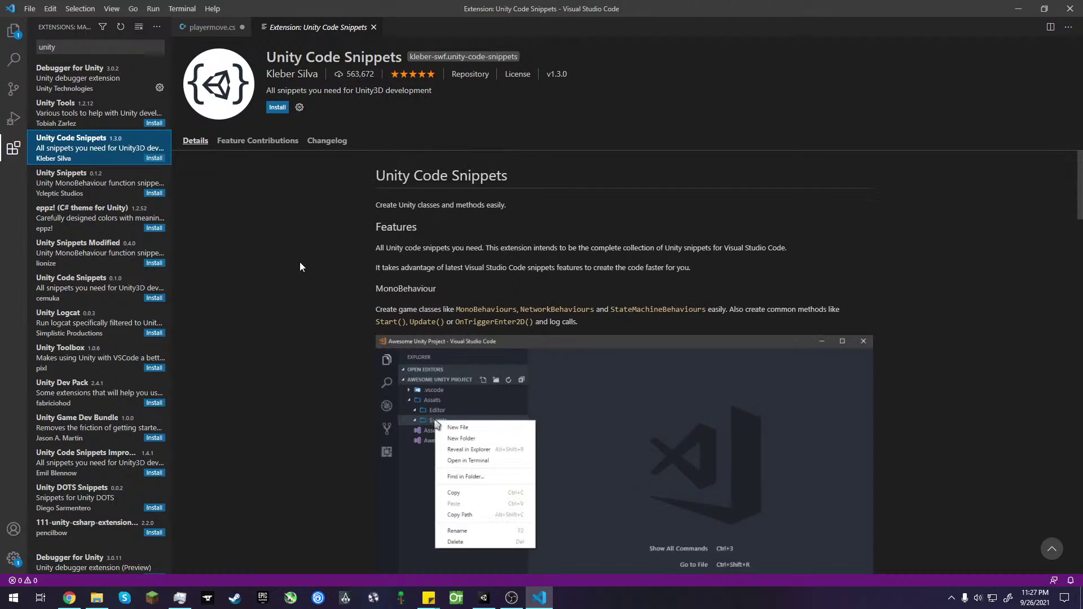
- Compare the details pages of Unity Snippets and Unity Code Snippets, ending on Unity Code Snippets
click(79, 189)
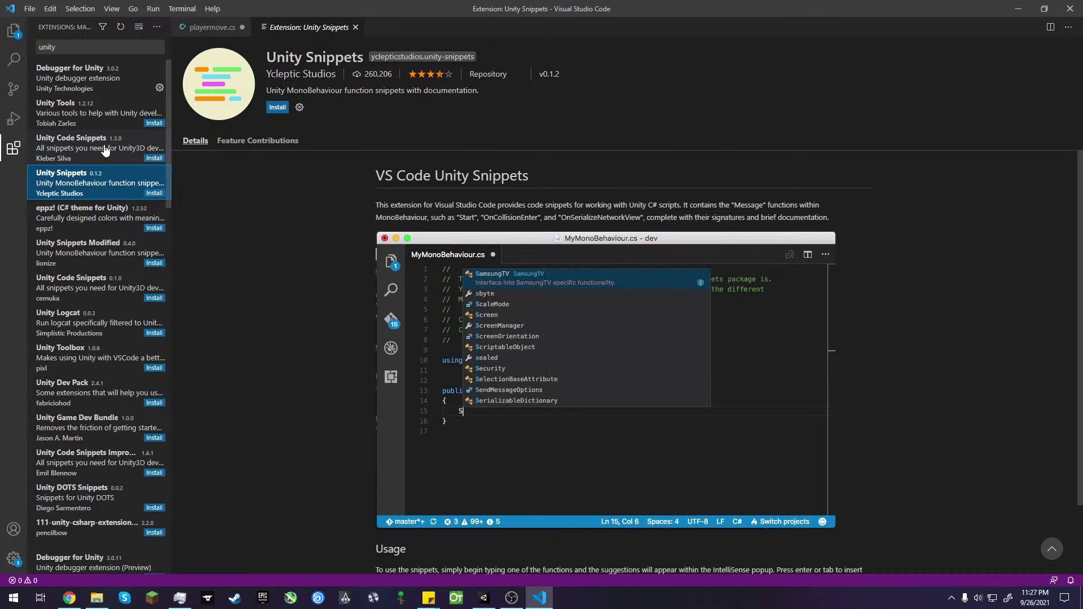
click(105, 149)
click(94, 183)
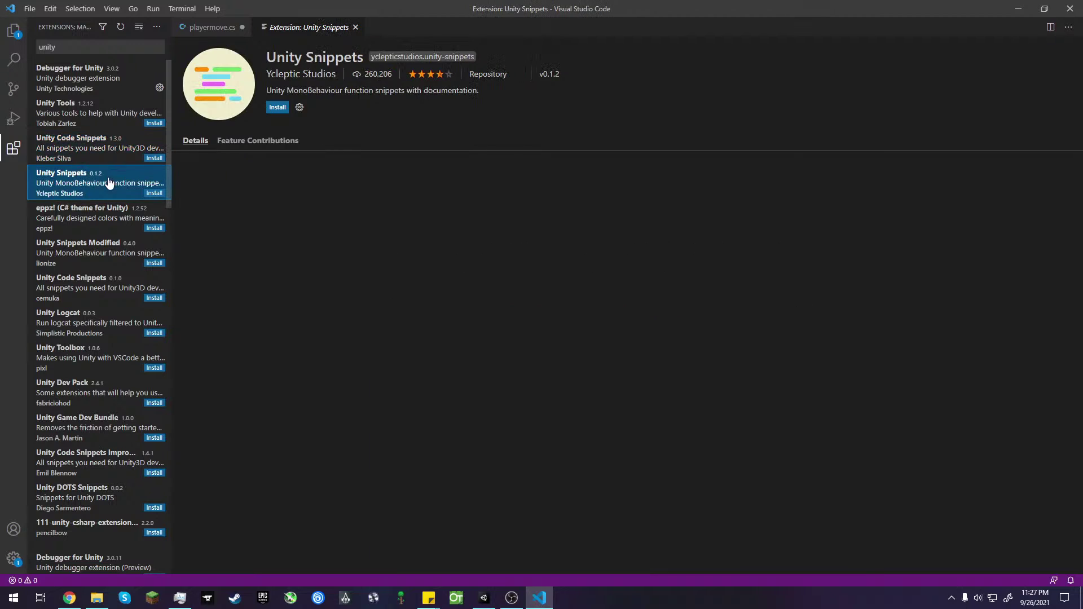
click(96, 144)
click(93, 186)
click(93, 148)
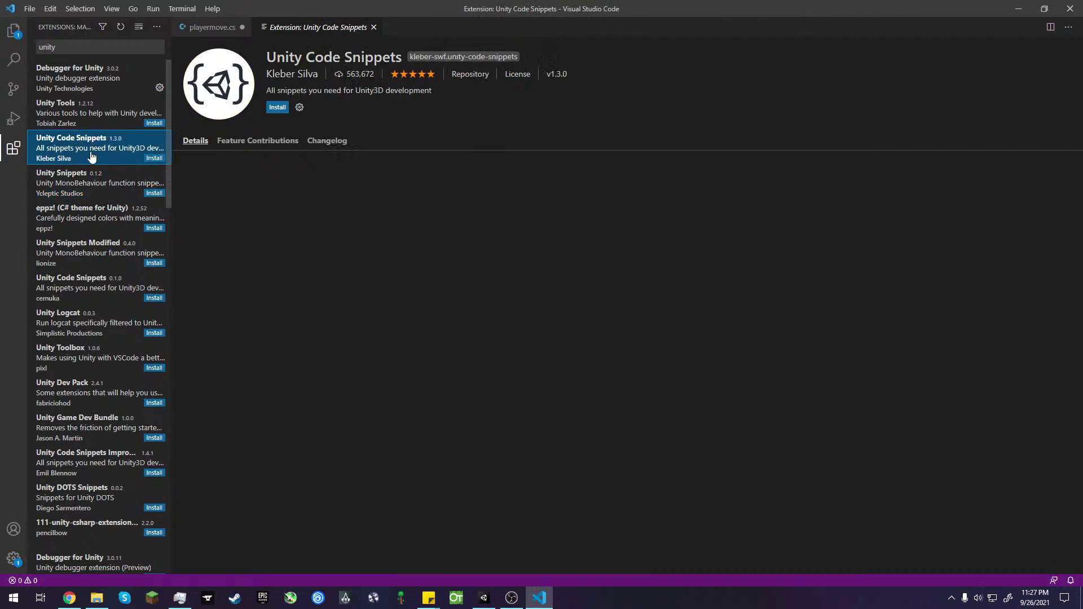
- View the Unity Snippets Modified details, install Unity Code Snippets v1.3.0, and reopen the Debugger for Unity details
click(97, 254)
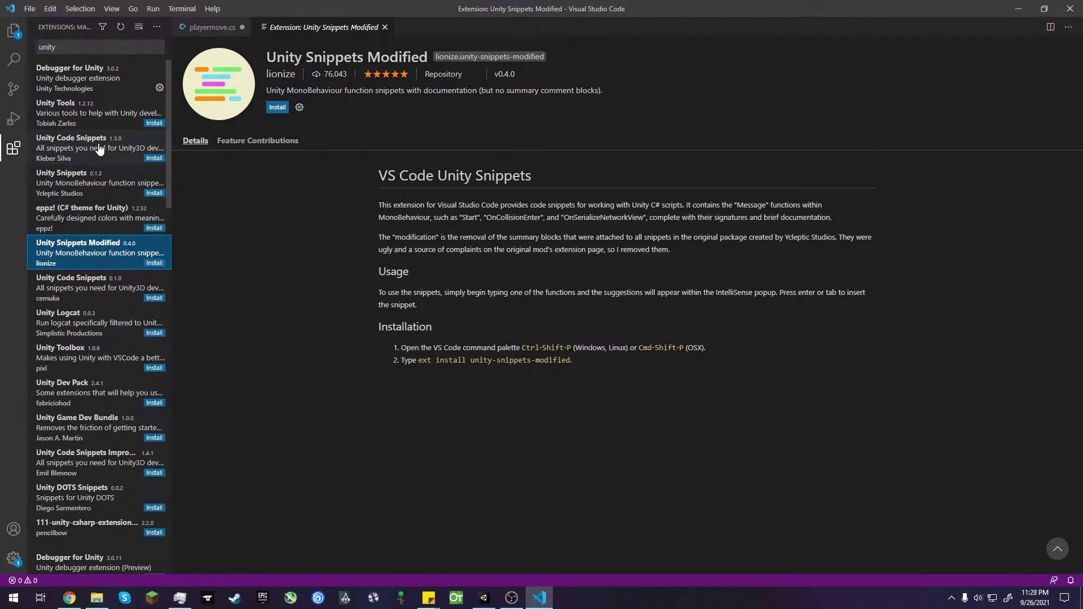
click(98, 149)
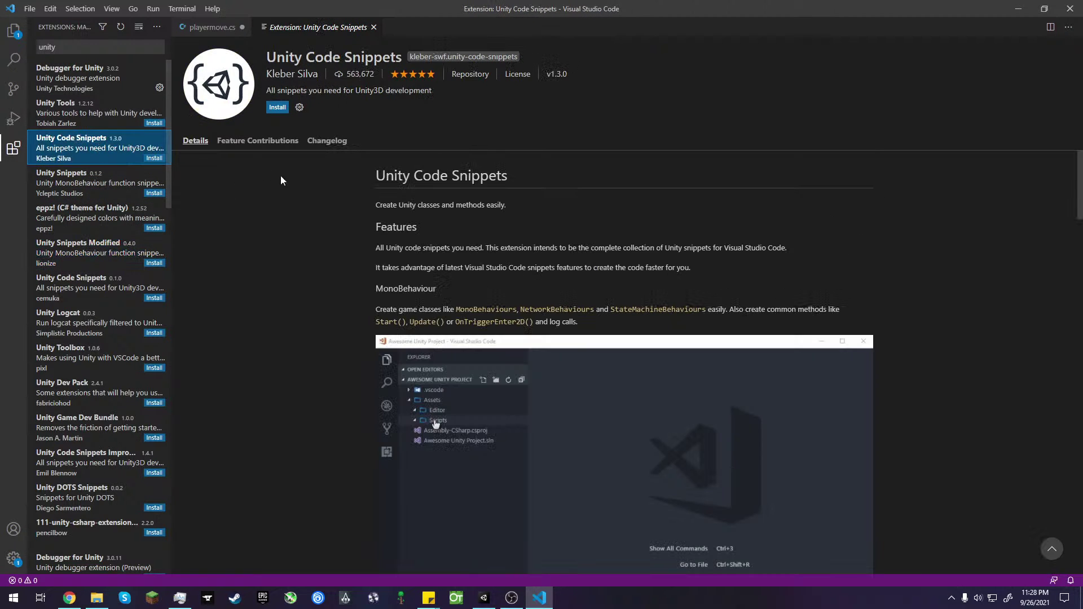
click(271, 108)
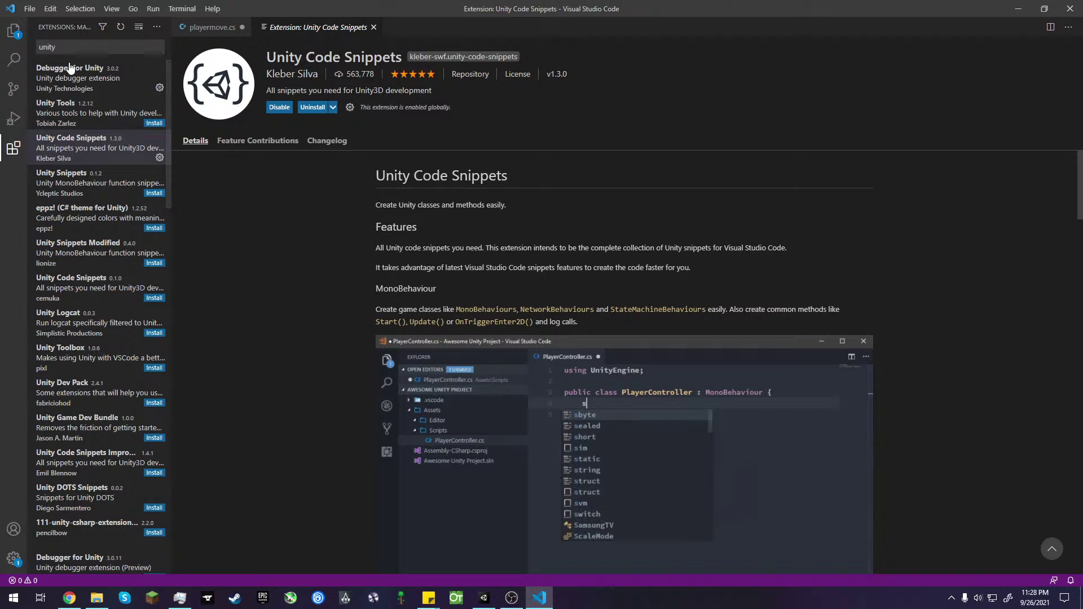
click(110, 78)
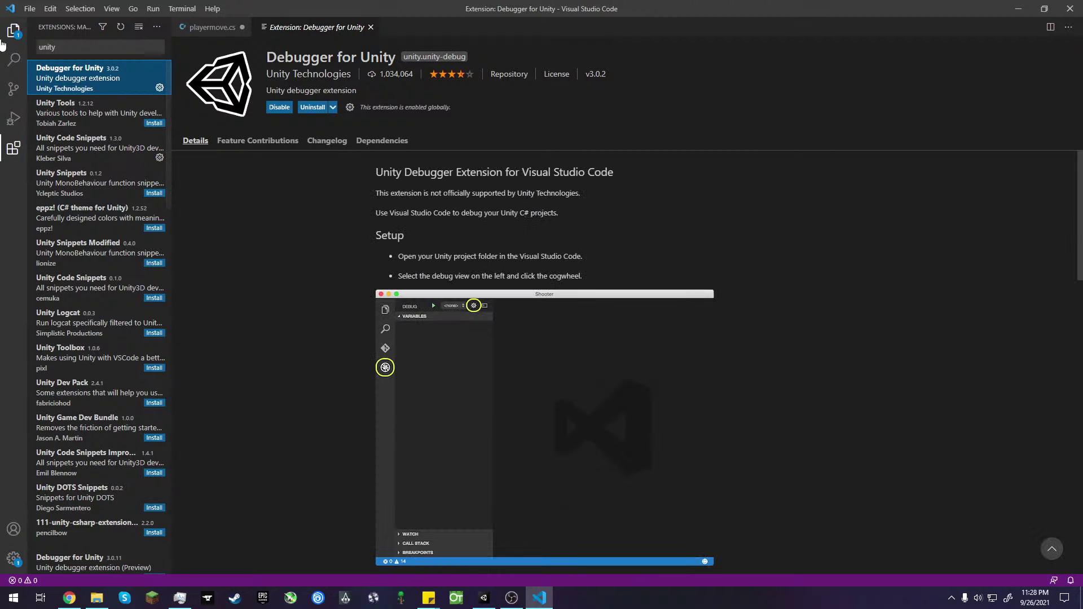
- Try entering the start of Rigidbody after public on line 8 of playermove.cs to test code suggestions, removing the letters again
click(2, 42)
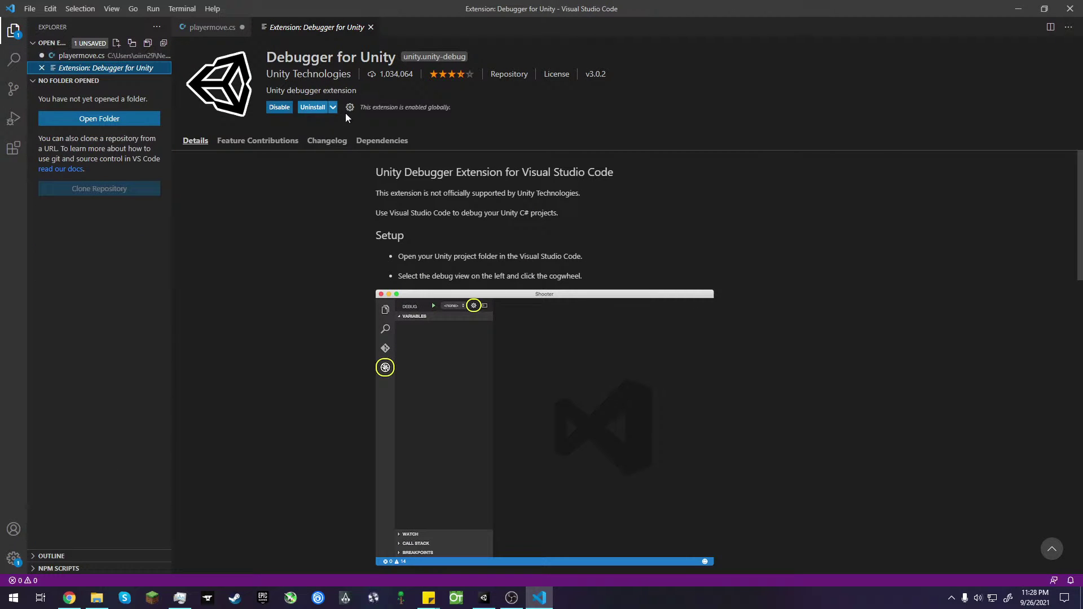
click(209, 26)
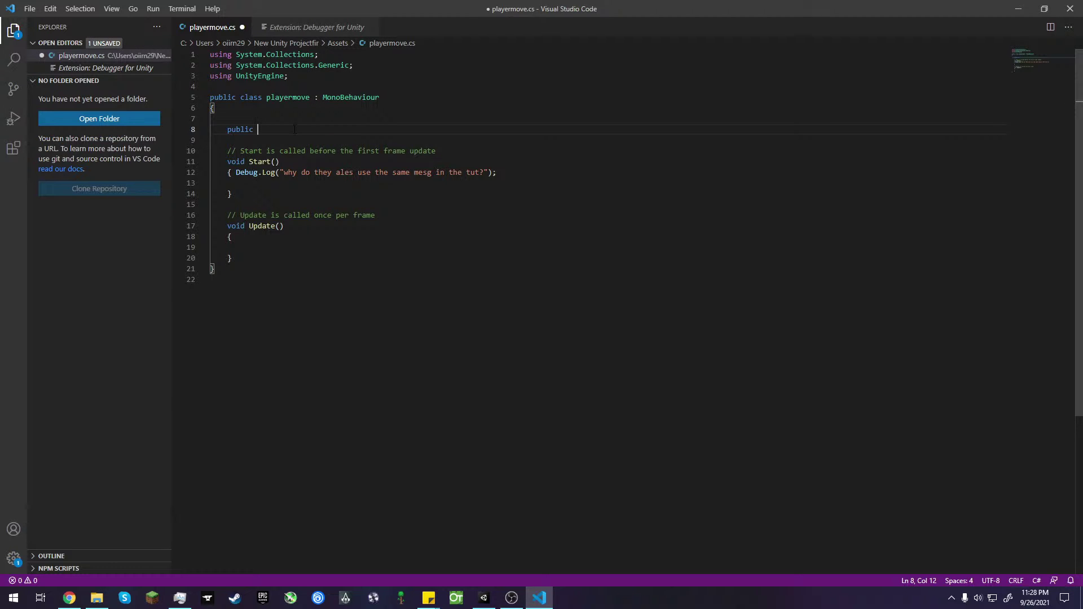
text(R)
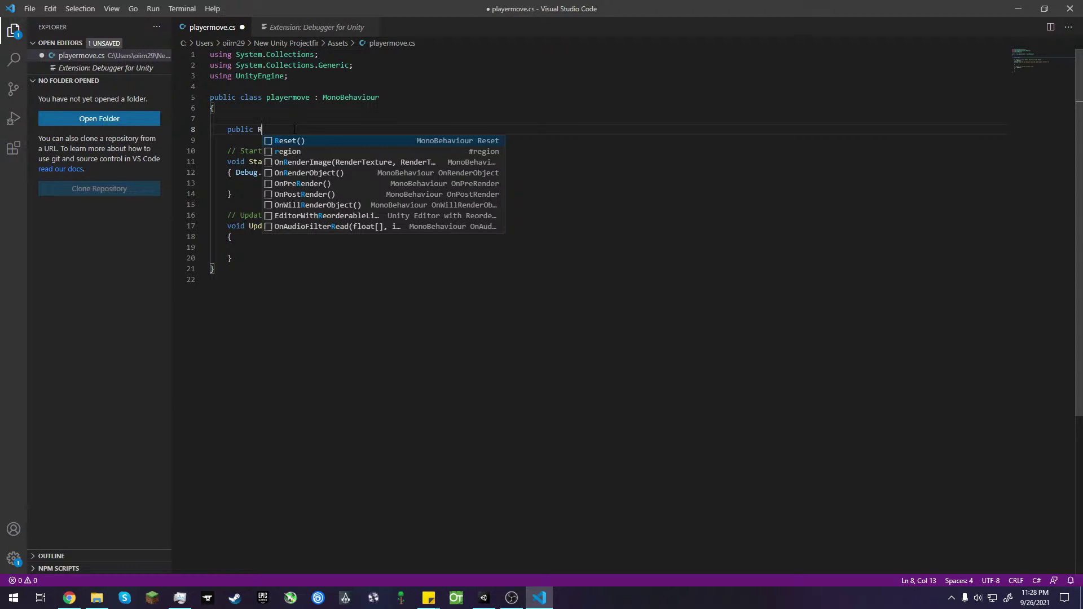
text(i)
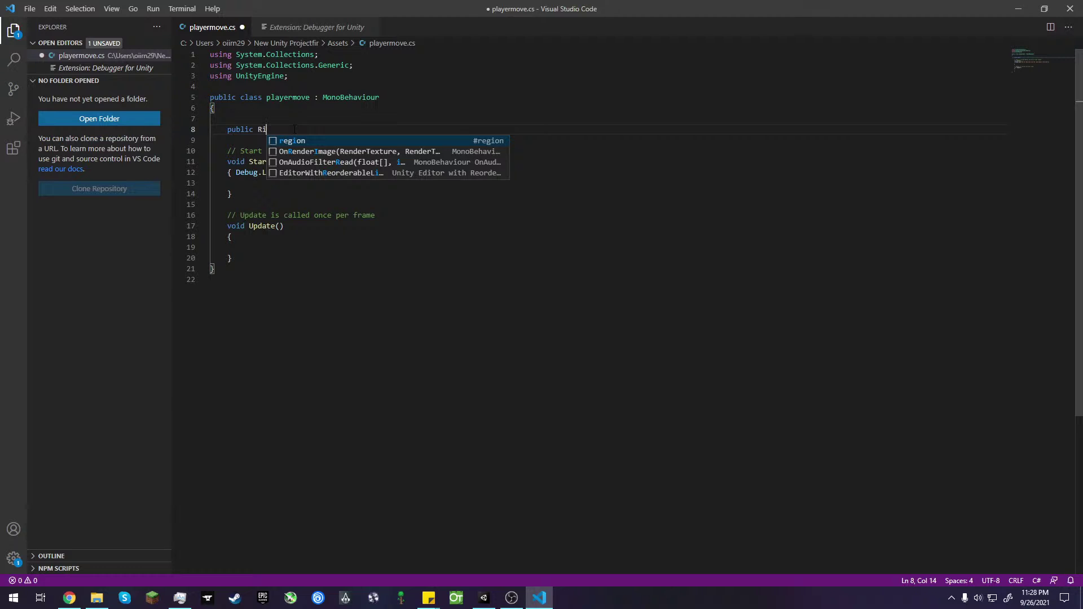
text(ge)
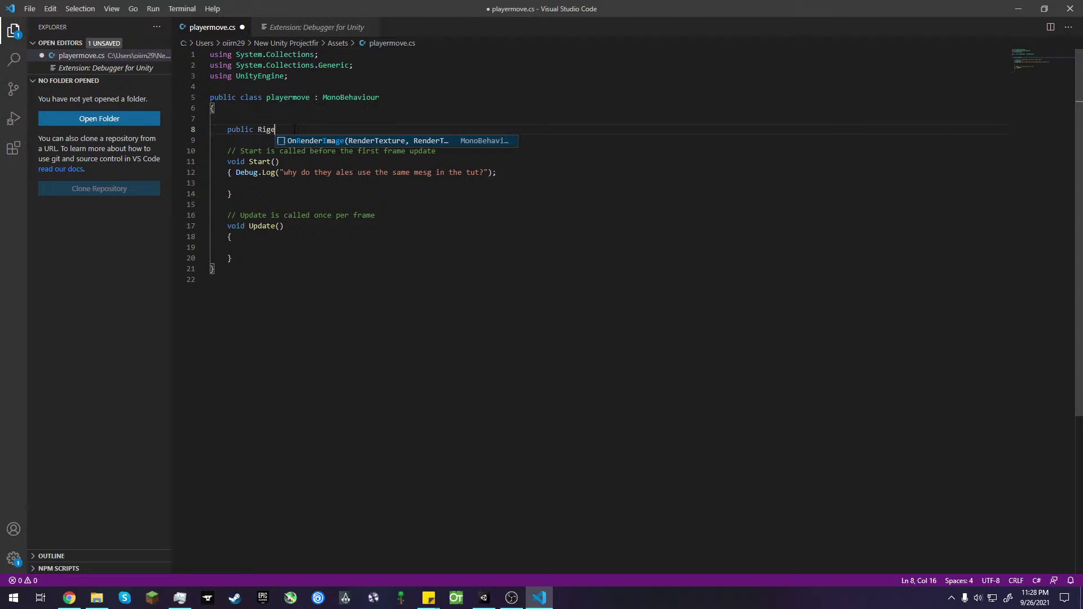
key(BackSpace)
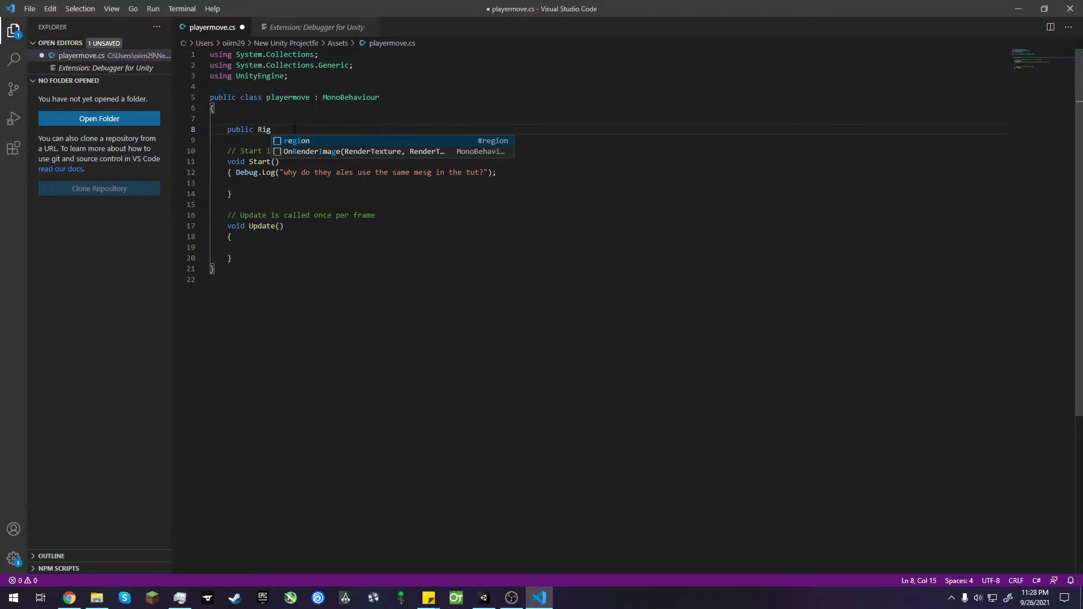
text(ed)
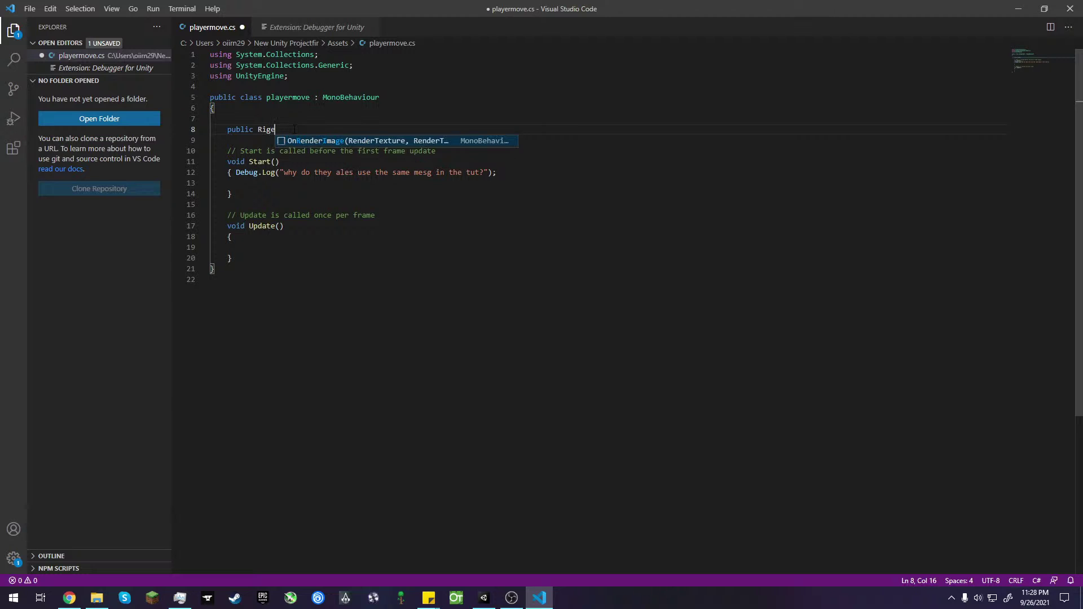
key(BackSpace)
key(BackSpace)
key(BackSpace)
key(BackSpace)
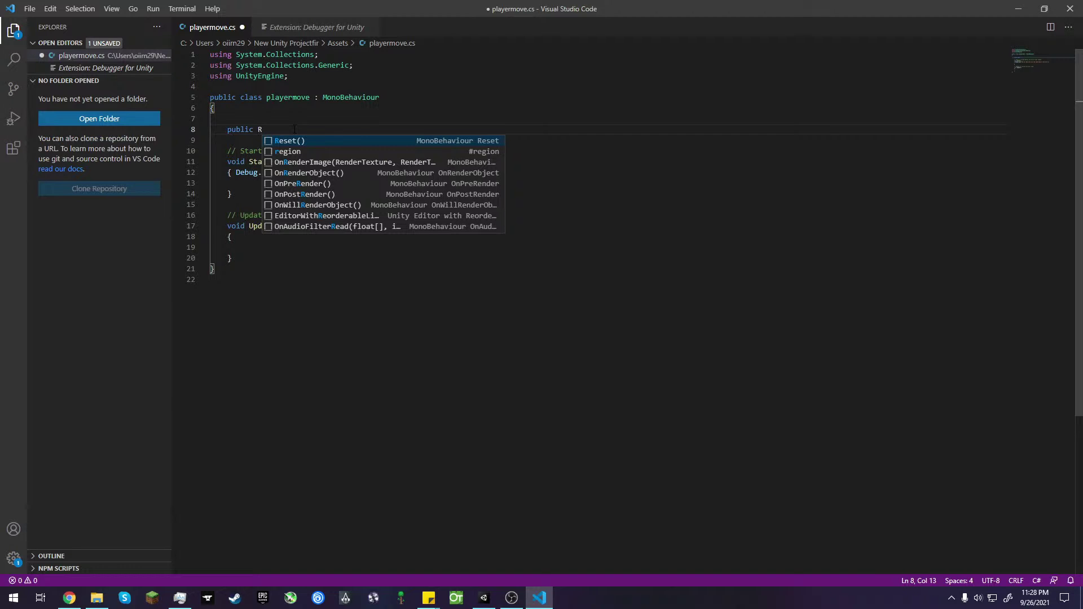
key(BackSpace)
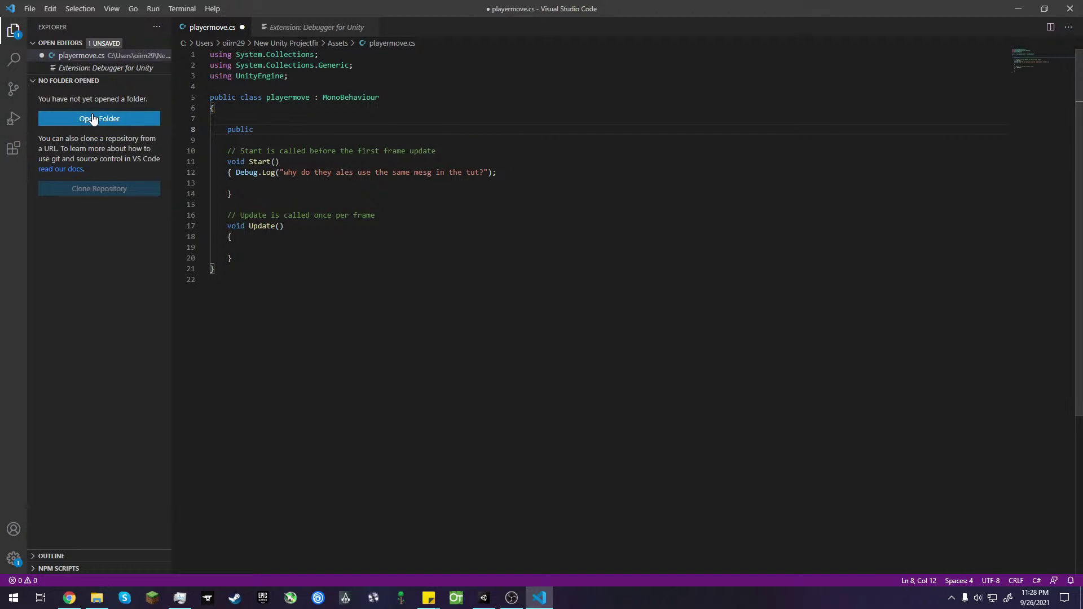
- Browse the marketplace results for "unity" for other extensions that could provide code suggestions
click(14, 148)
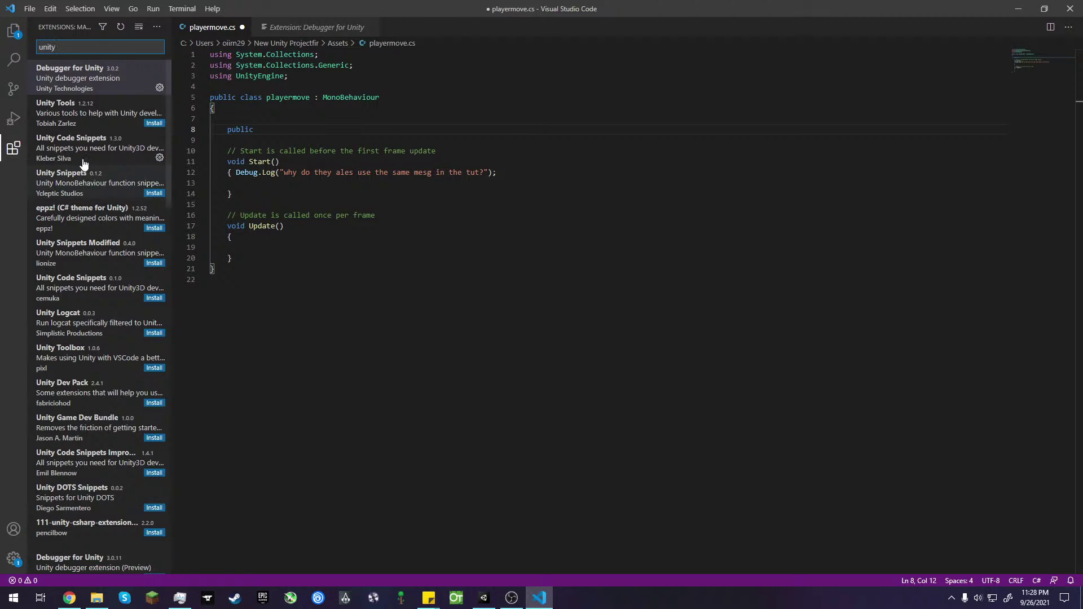
scroll(124, 156, down, 2)
scroll(120, 278, down, 4)
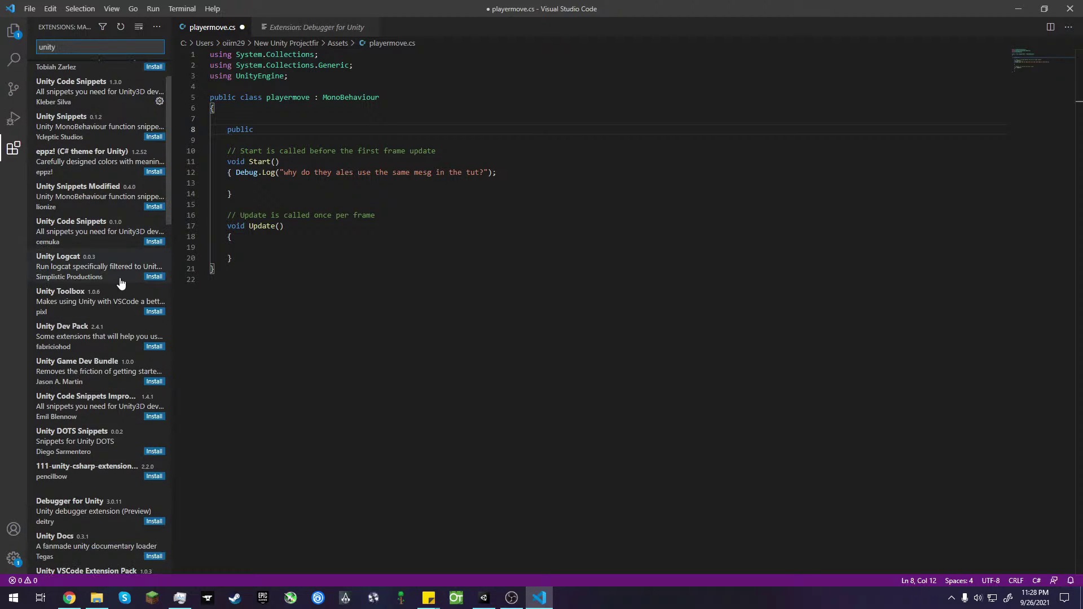
scroll(119, 280, up, 3)
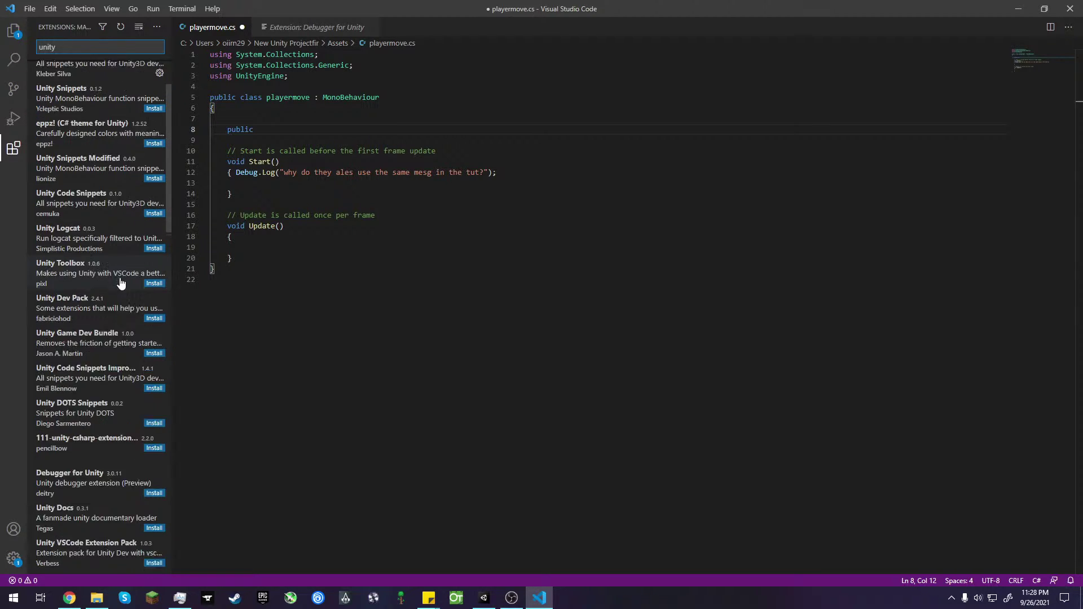
- Switch to the Unity programming tutorial on YouTube in Chrome, expand its description and look through the top comments for help
click(69, 598)
scroll(249, 485, down, 6)
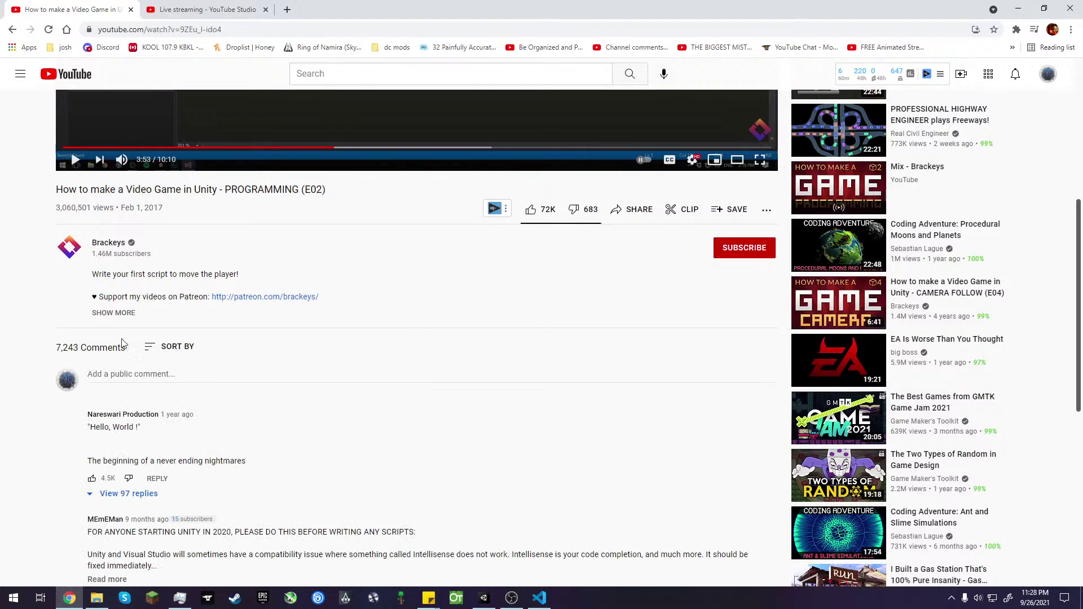
click(115, 314)
scroll(116, 316, down, 1)
scroll(115, 315, down, 5)
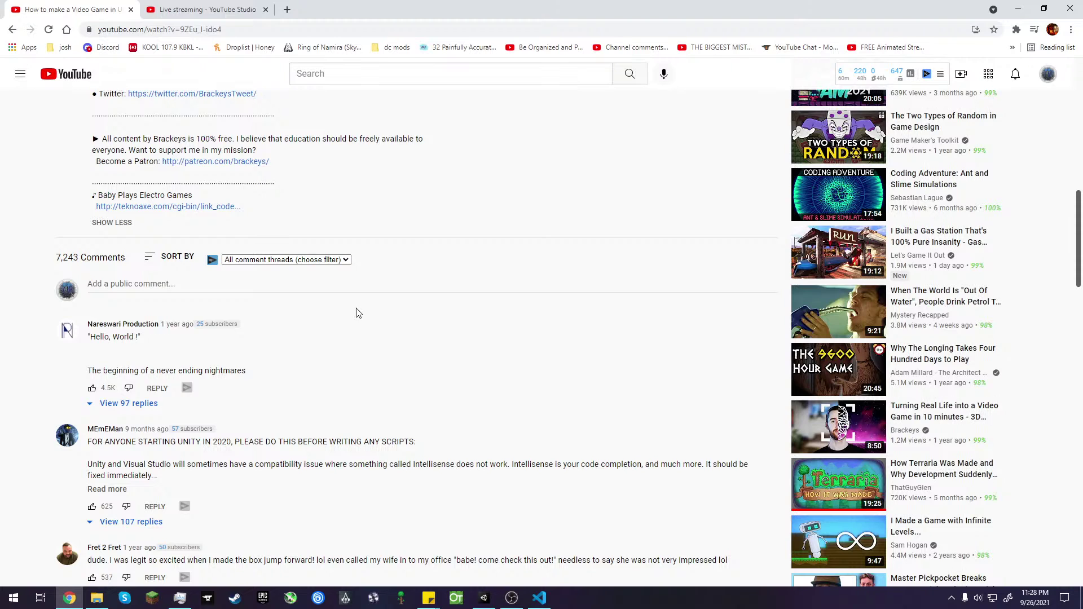
scroll(356, 313, down, 2)
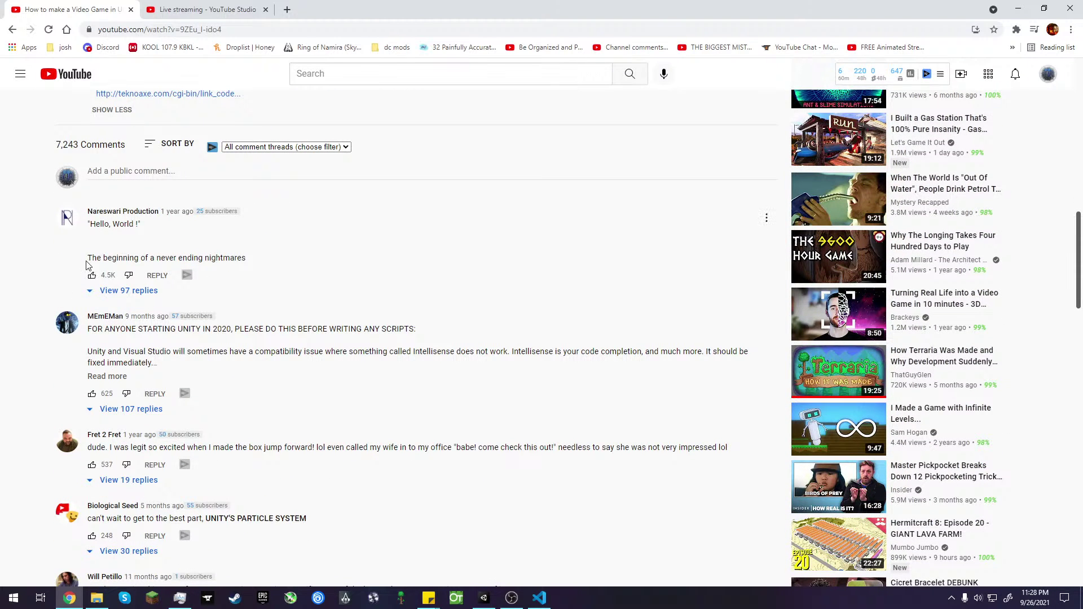
drag(135, 250, 218, 280)
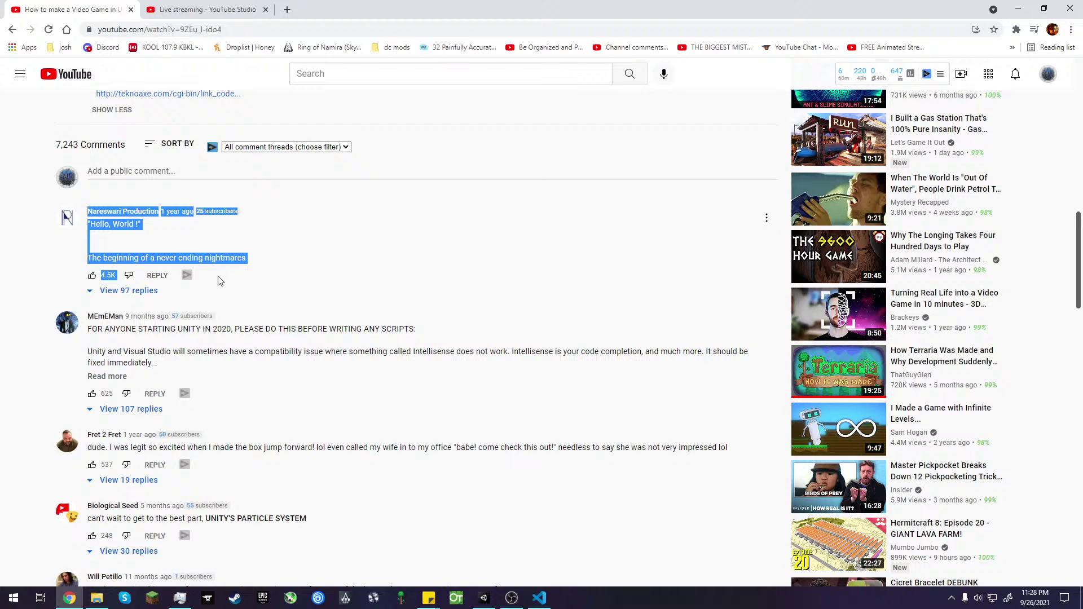
click(255, 272)
- Check the livestream's analytics in YouTube Studio and its status in OBS, returning to Chrome
click(225, 9)
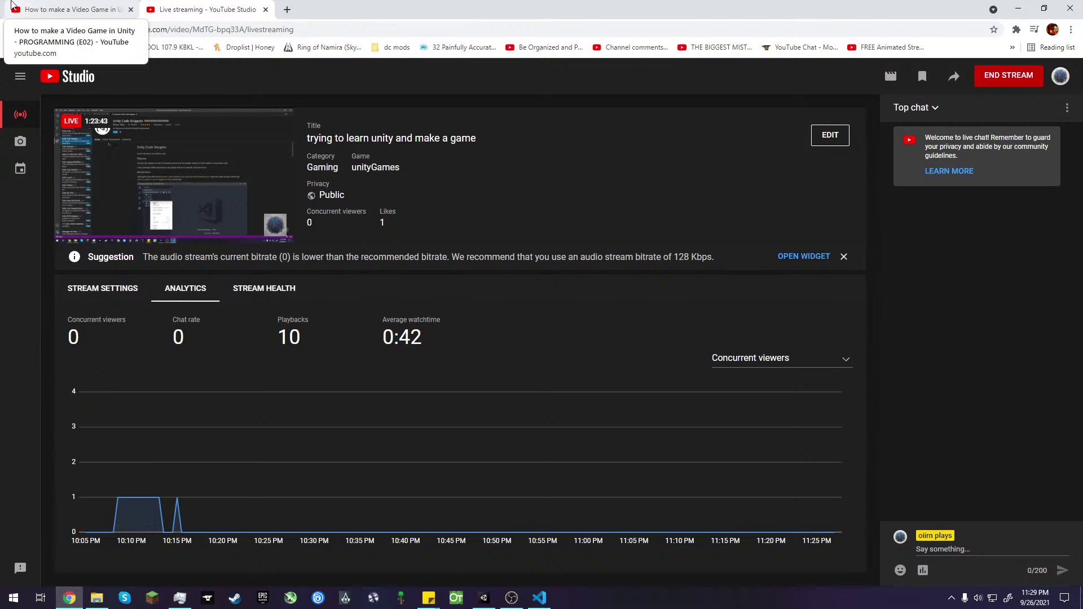
click(512, 598)
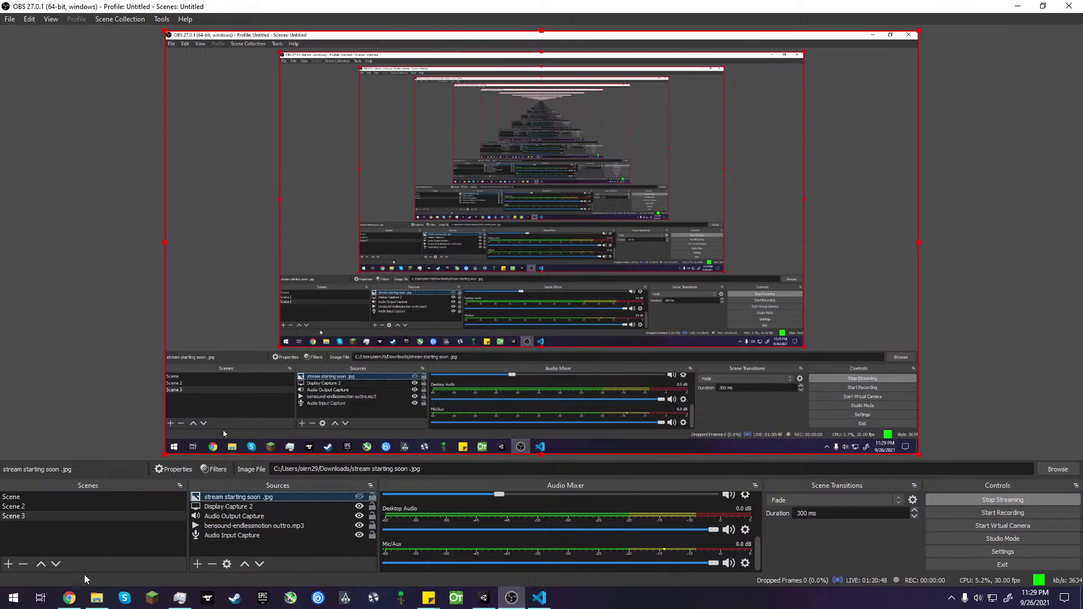
click(76, 598)
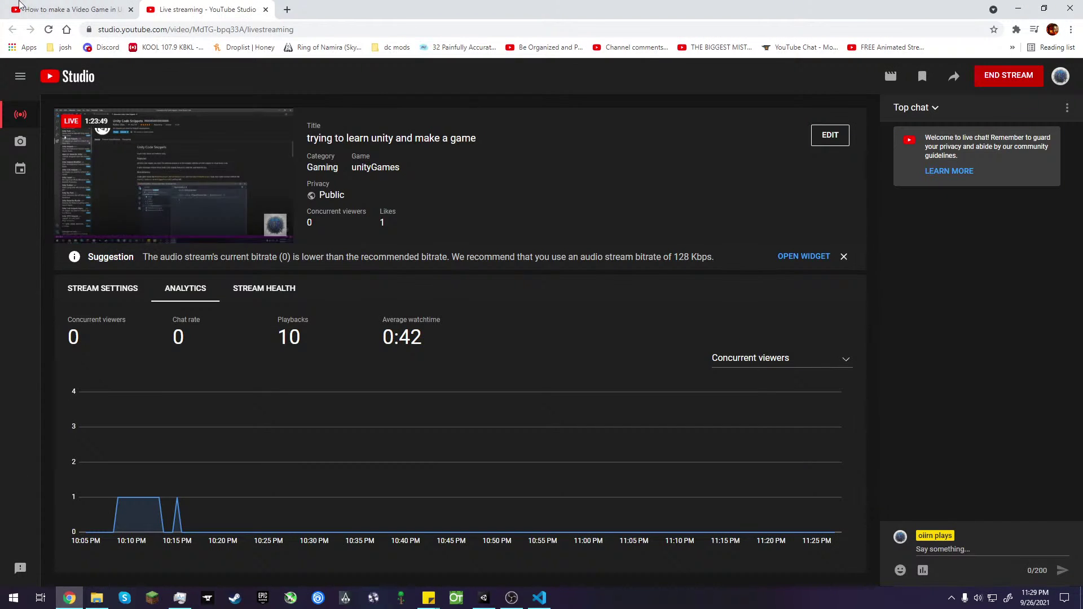
- Return to the tutorial video and read the full comment about fixing Intellisense between Unity and Visual Studio
key(ctrl+Tab)
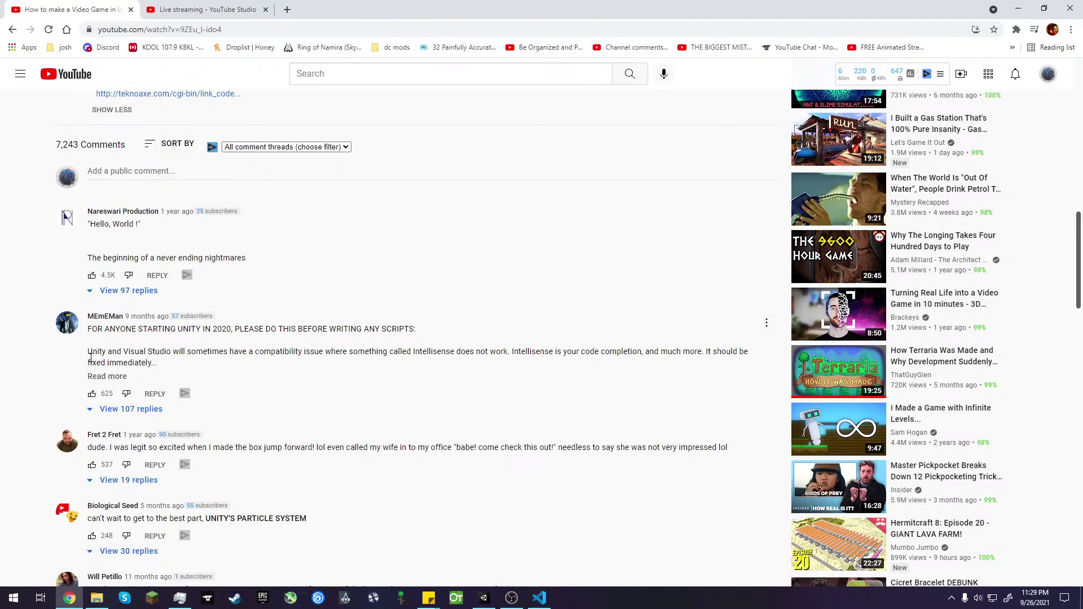
click(95, 378)
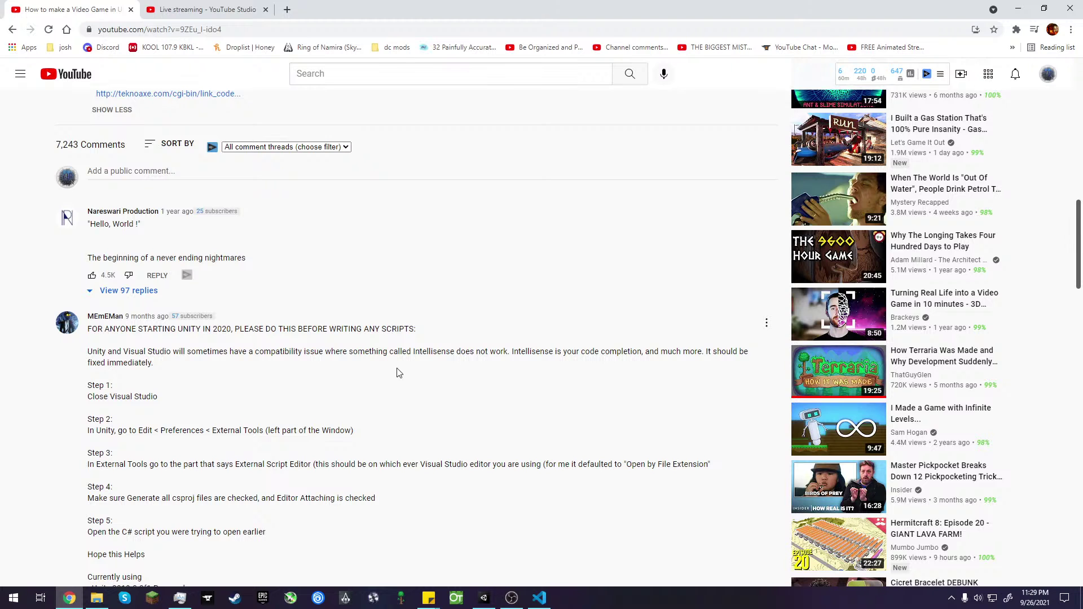
scroll(456, 362, down, 2)
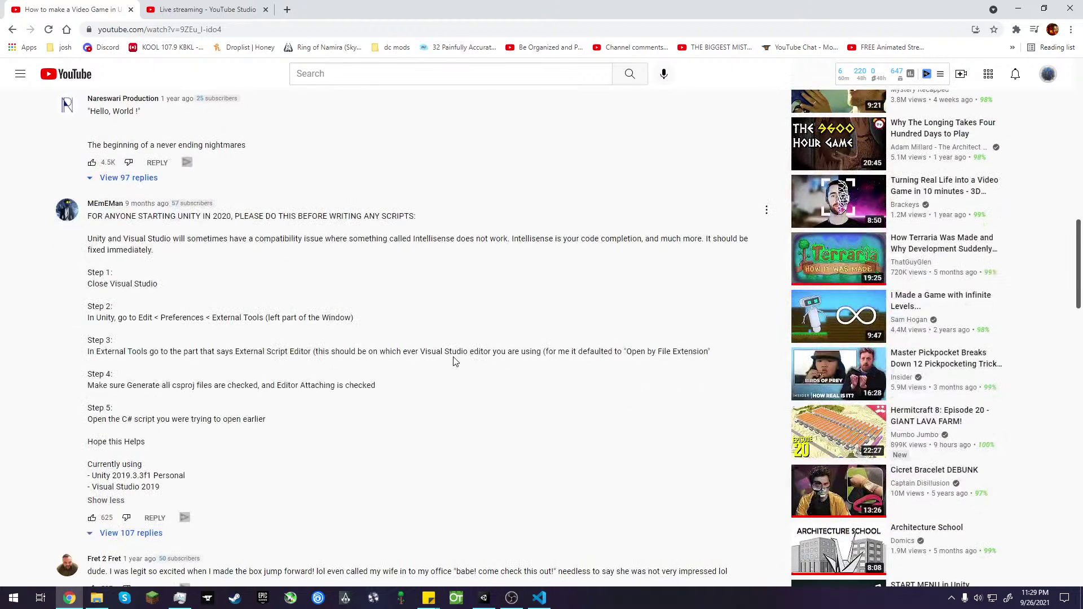
scroll(456, 362, down, 1)
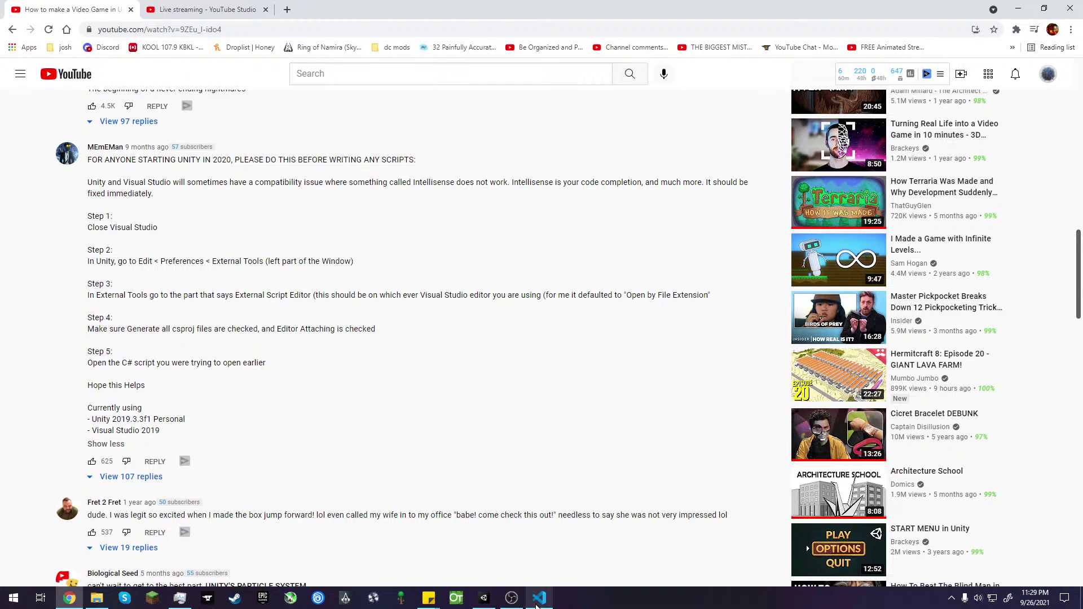
- Switch to Visual Studio Code, save playermove.cs and close the editor
mouse_move(537, 606)
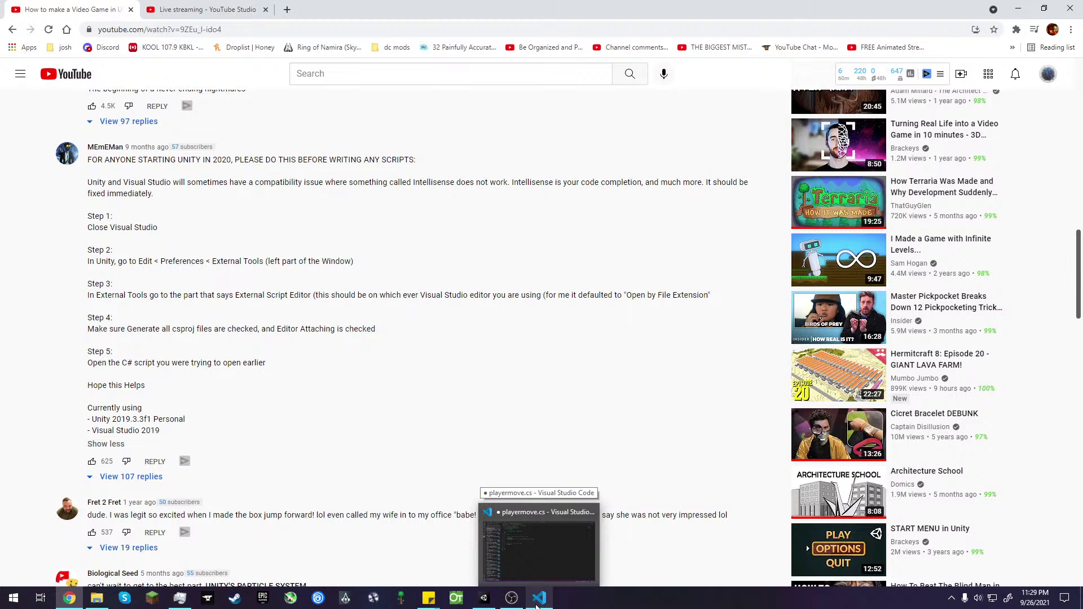
click(537, 605)
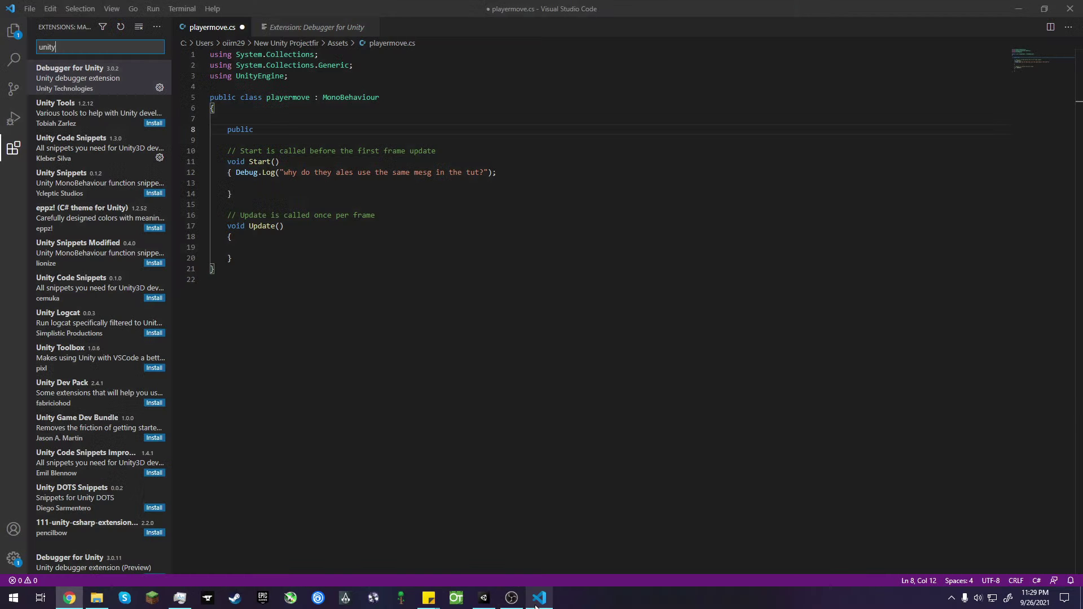
click(500, 354)
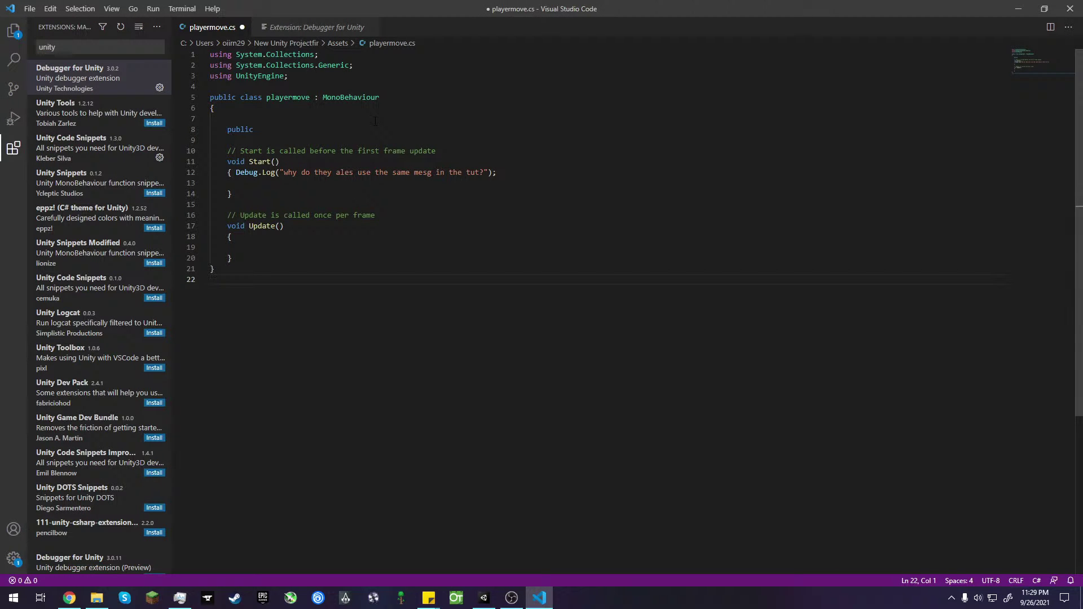
key(ctrl+s)
click(1070, 9)
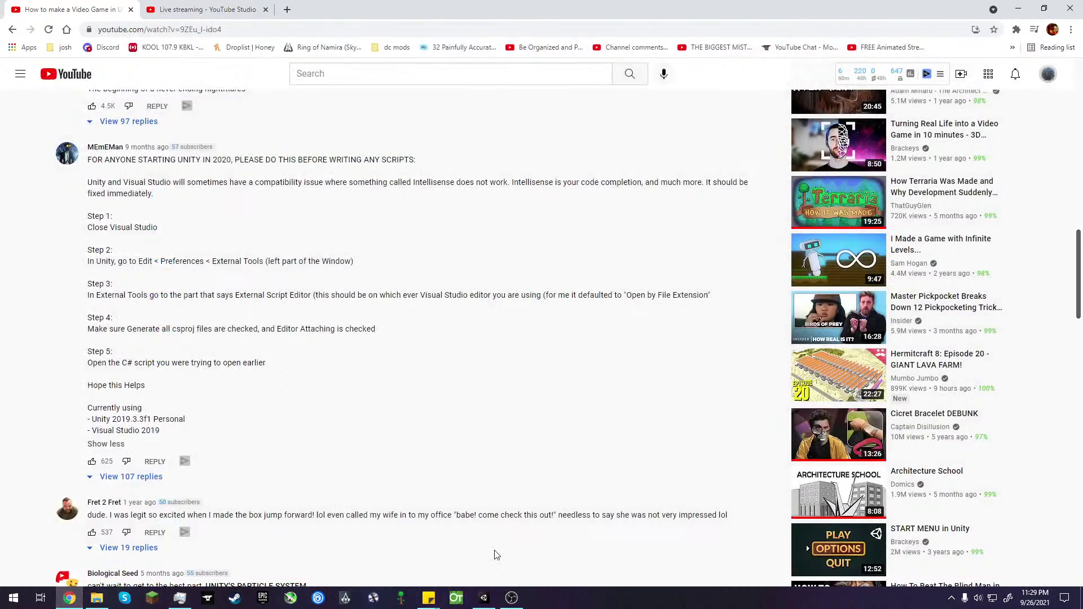
- Check the Unity editor, consult the Intellisense comment in Chrome again and bring up the Visual Studio Code update window
click(484, 598)
click(952, 599)
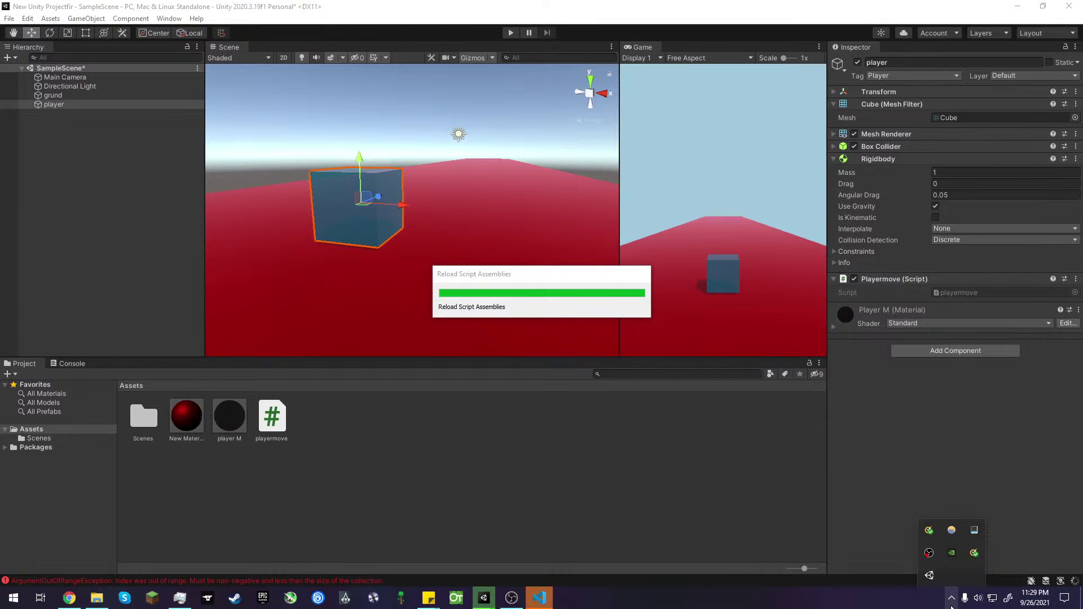
click(175, 498)
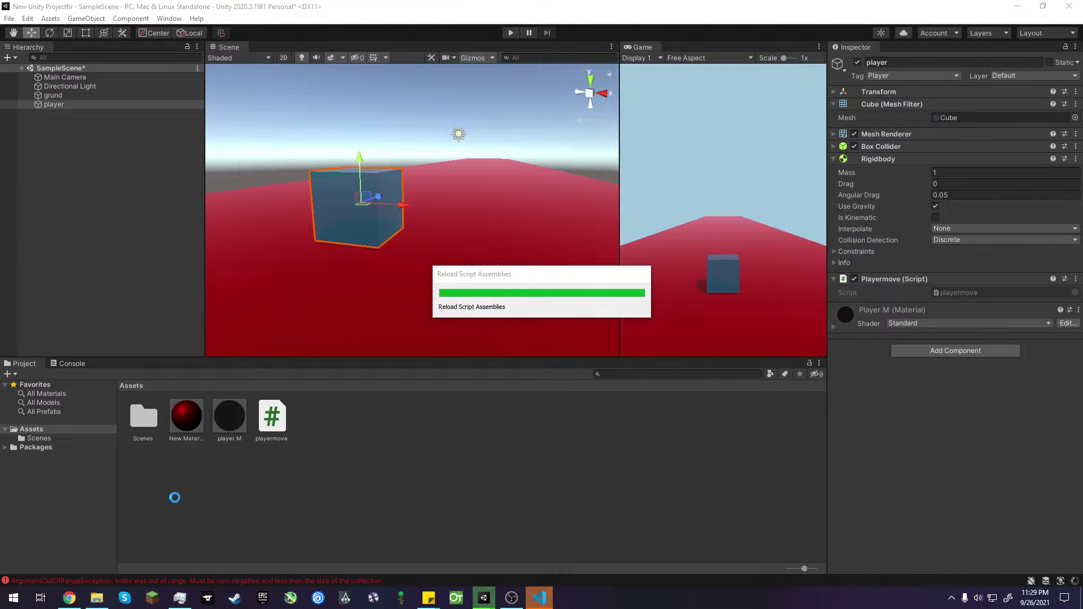
click(69, 598)
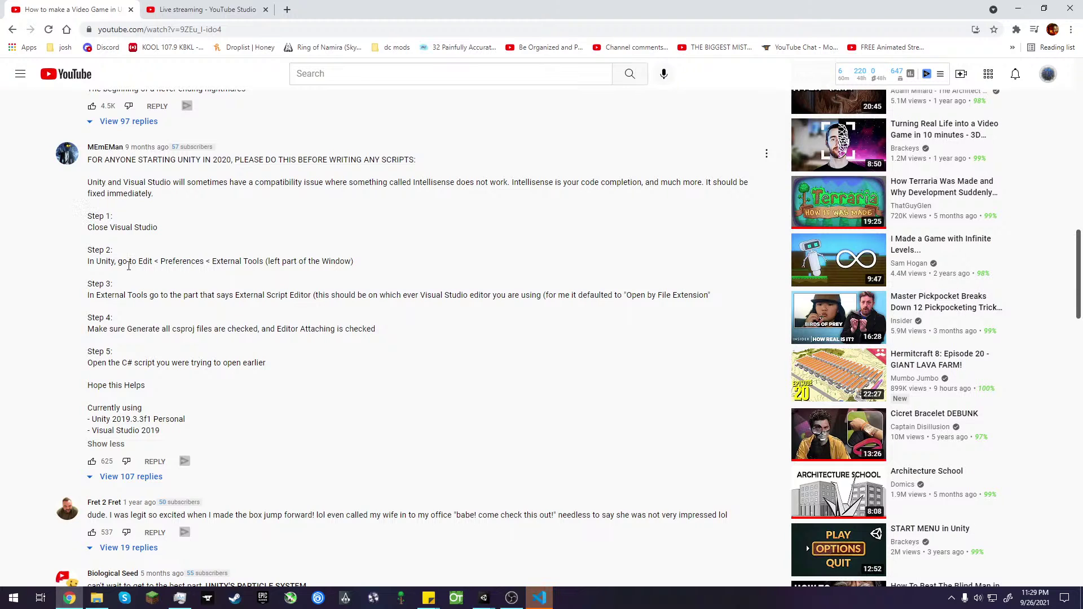
click(554, 600)
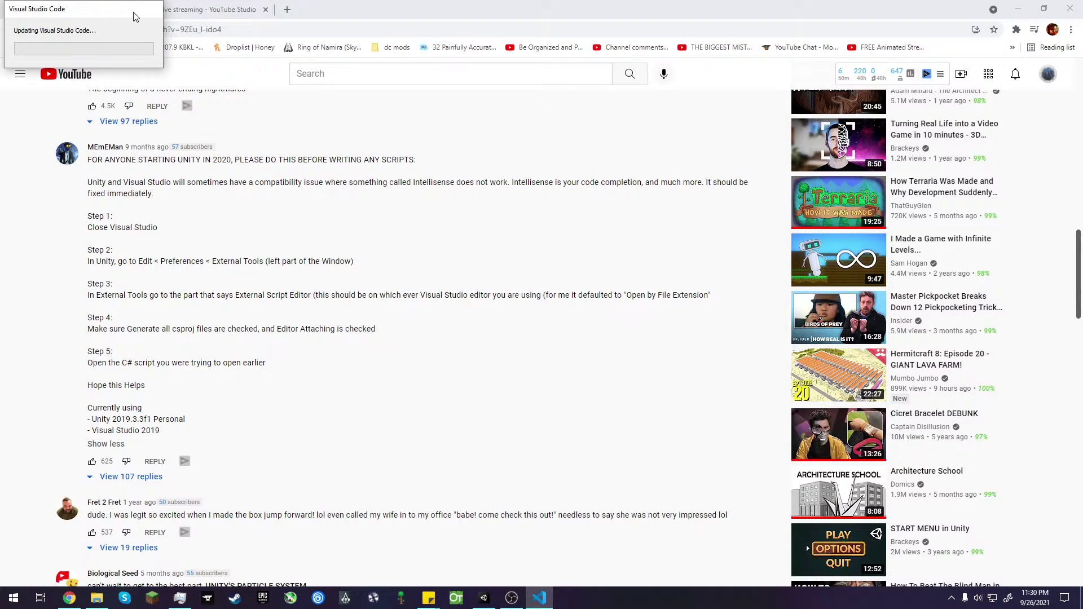
- Switch by way of OBS to Unity and look through its commands for the External Tools preferences
click(511, 598)
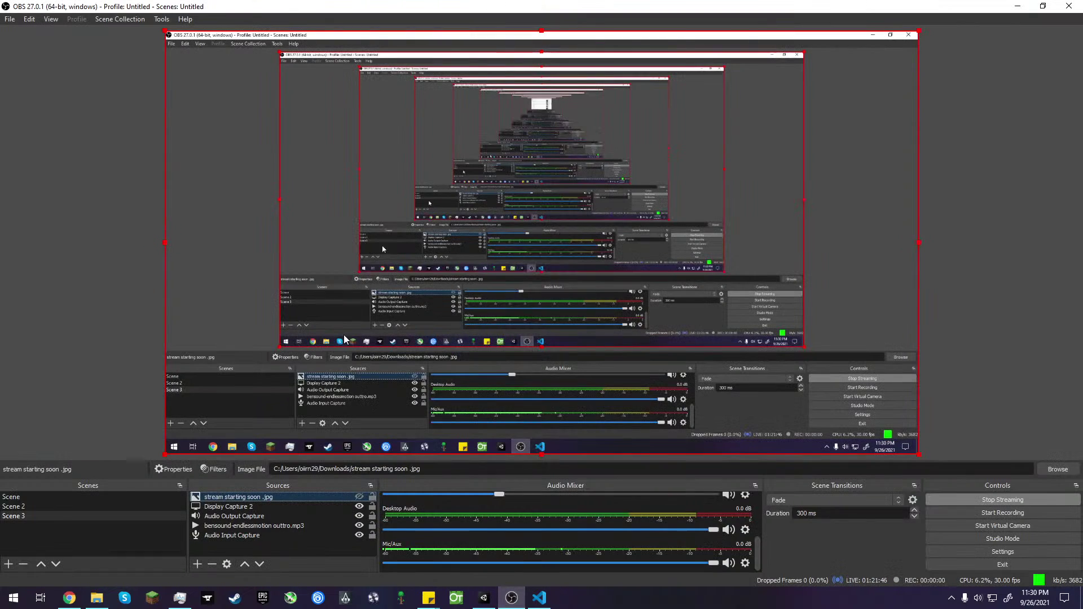
click(484, 598)
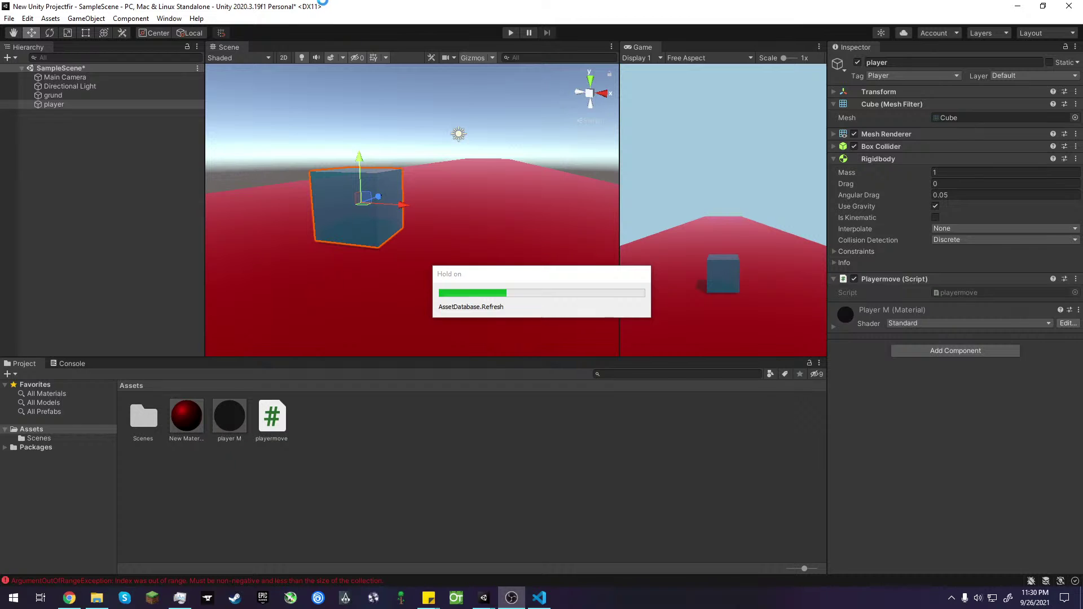
click(8, 19)
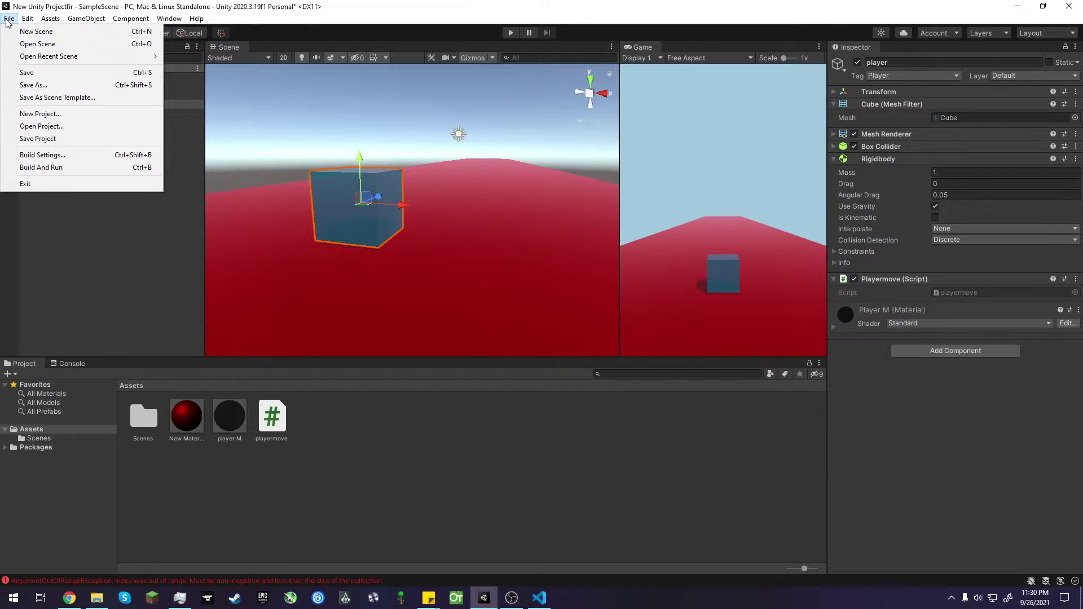
mouse_move(26, 20)
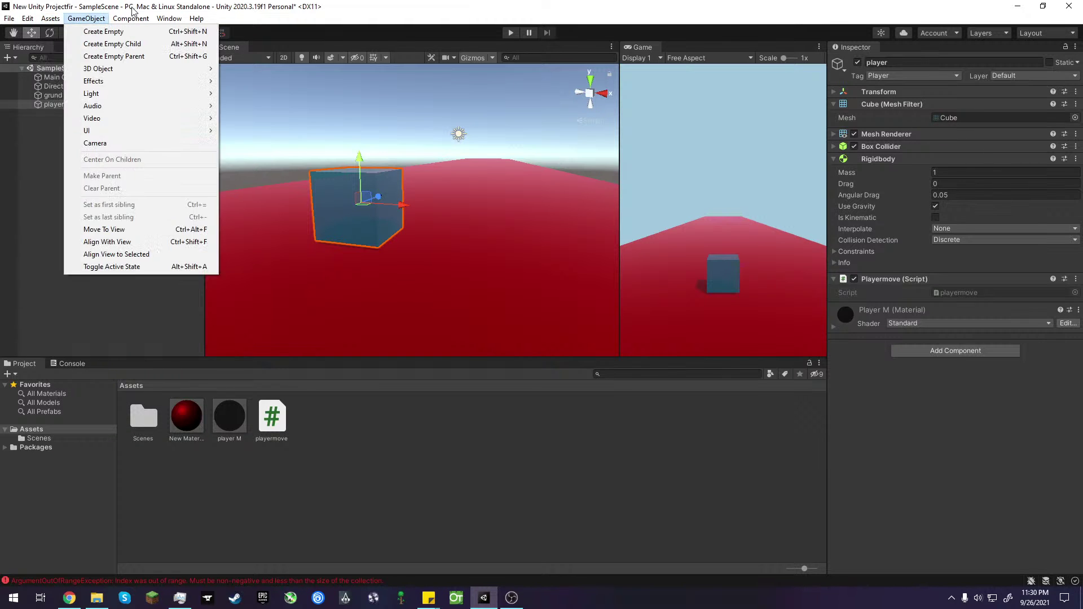
mouse_move(194, 21)
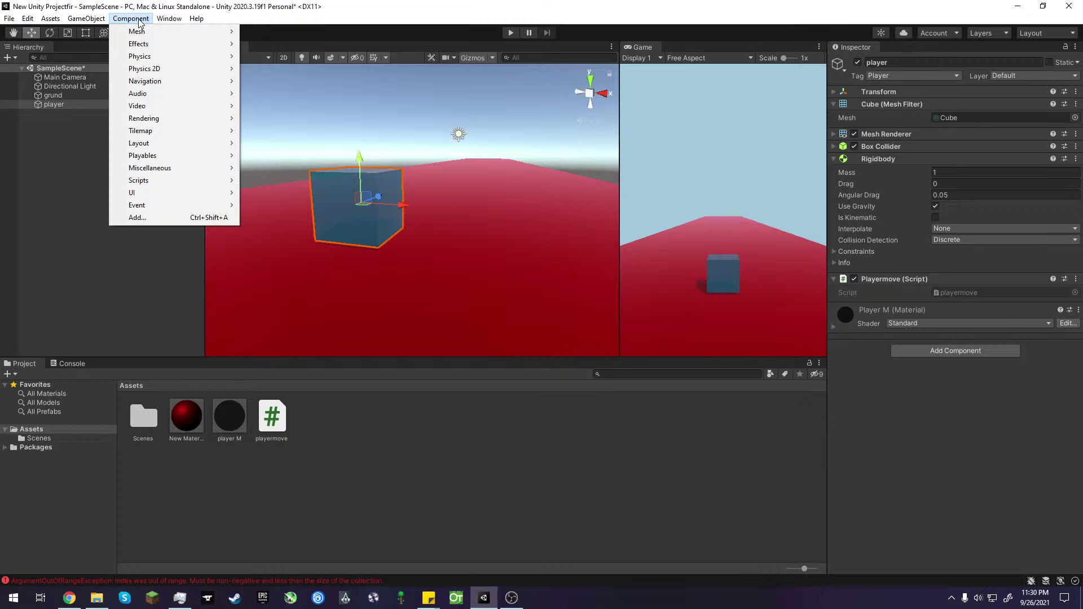
mouse_move(88, 23)
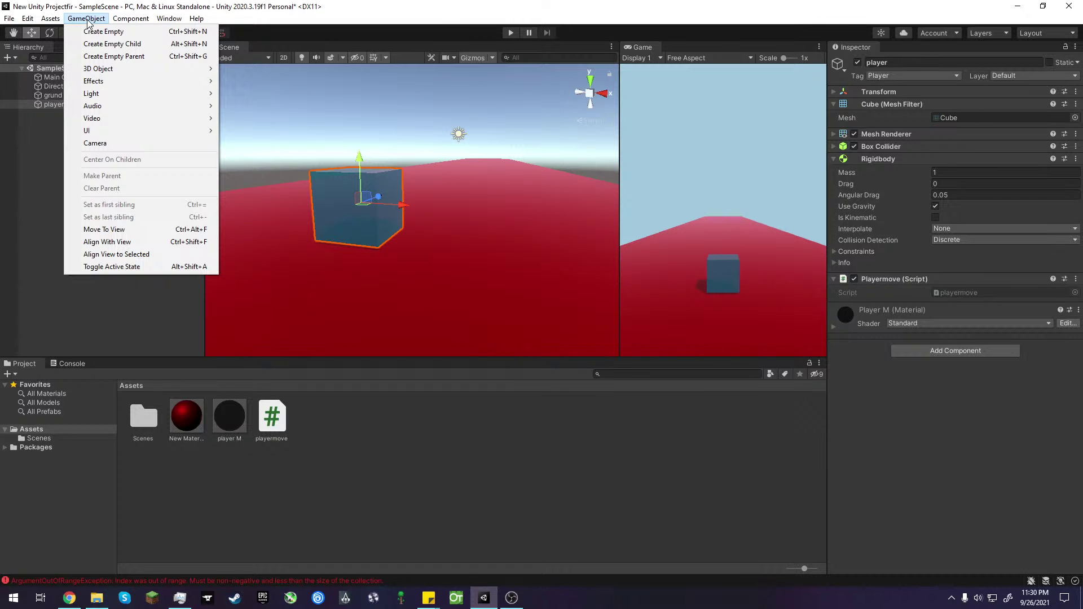
- Recheck step 2 of the Intellisense comment in Chrome, highlighting the Preferences < External Tools path, and return to Unity
click(68, 598)
drag(154, 262, 356, 264)
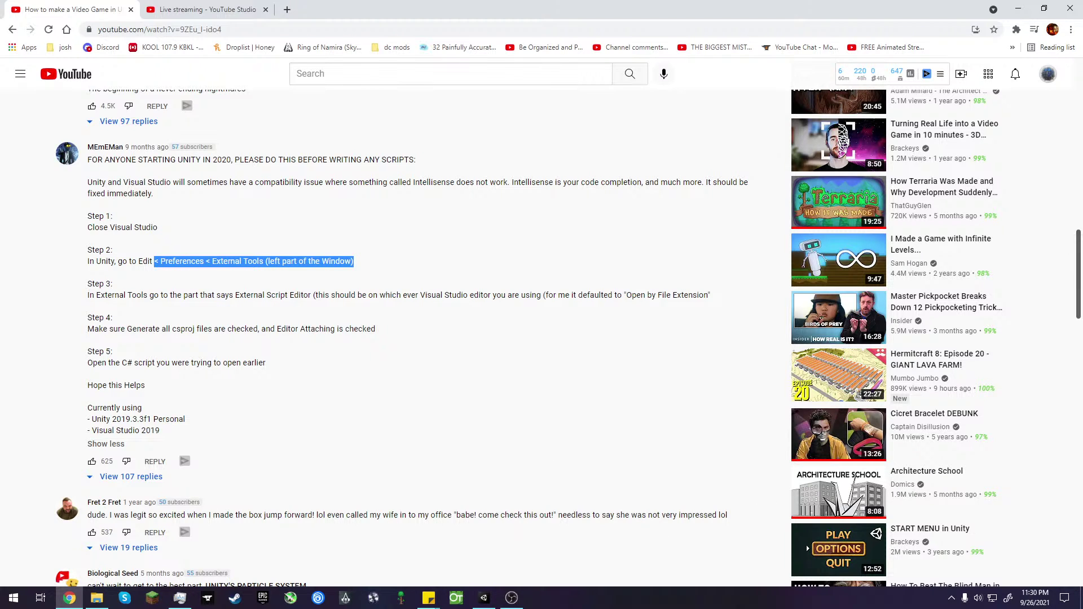
click(483, 598)
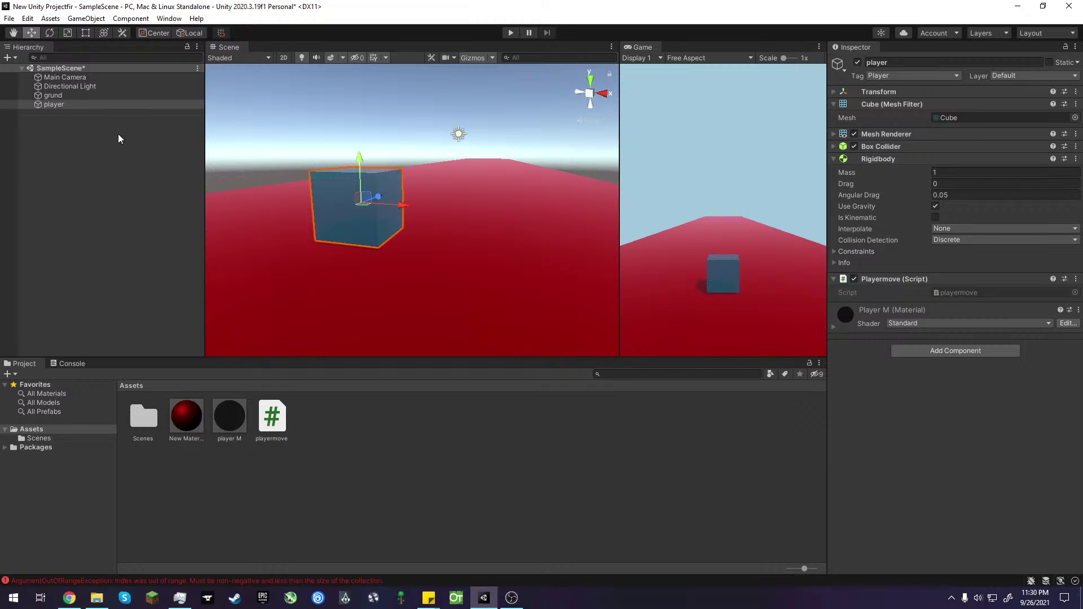
- Deselect the player object and check the Build Settings window and the Edit and Assets commands for the External Tools preferences
click(120, 157)
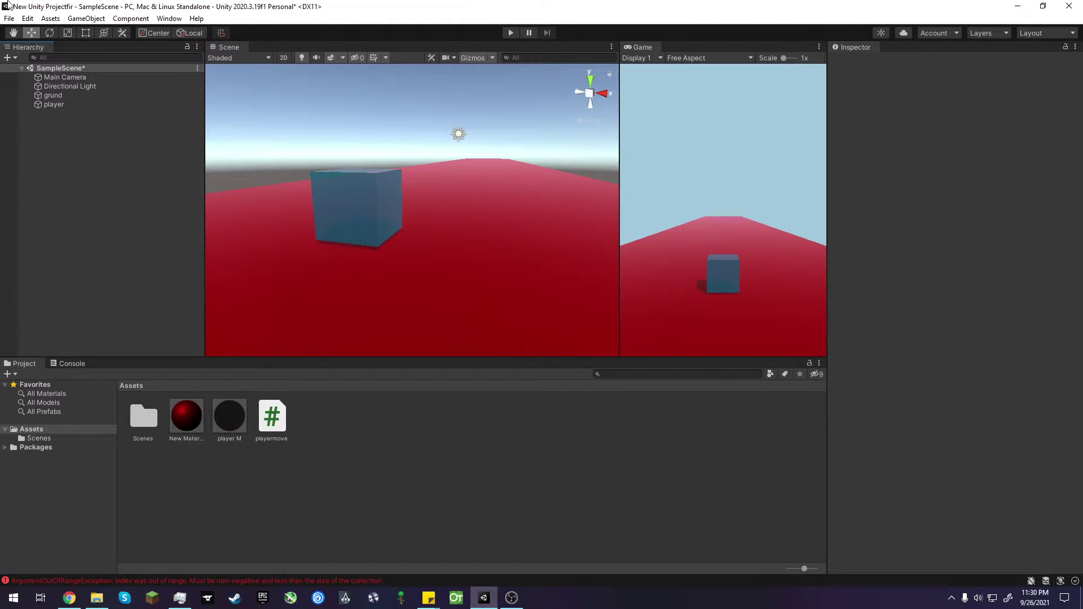
click(10, 20)
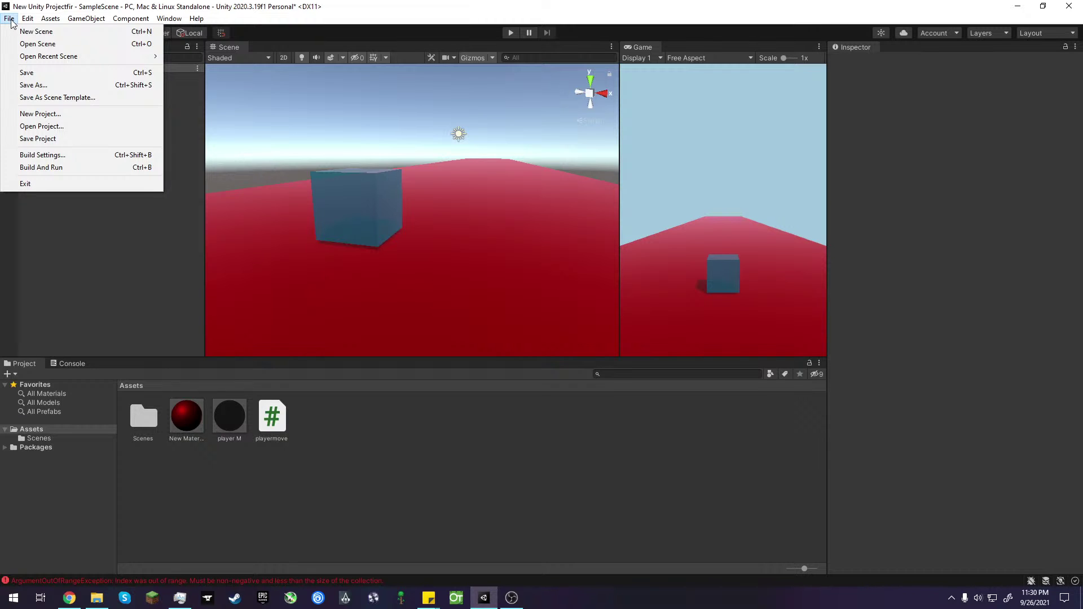
click(38, 157)
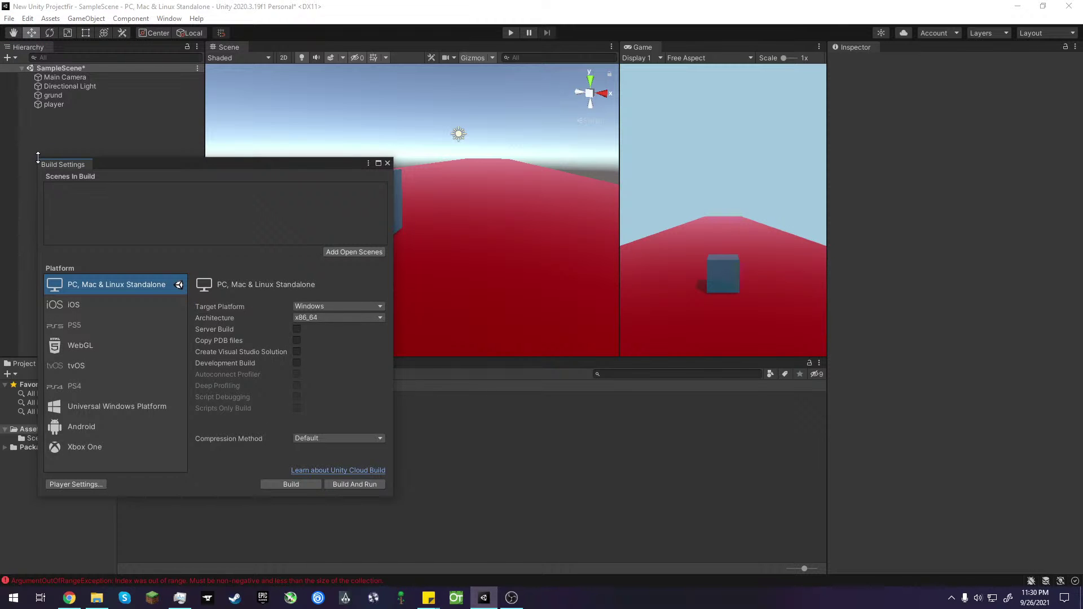
click(387, 164)
click(28, 19)
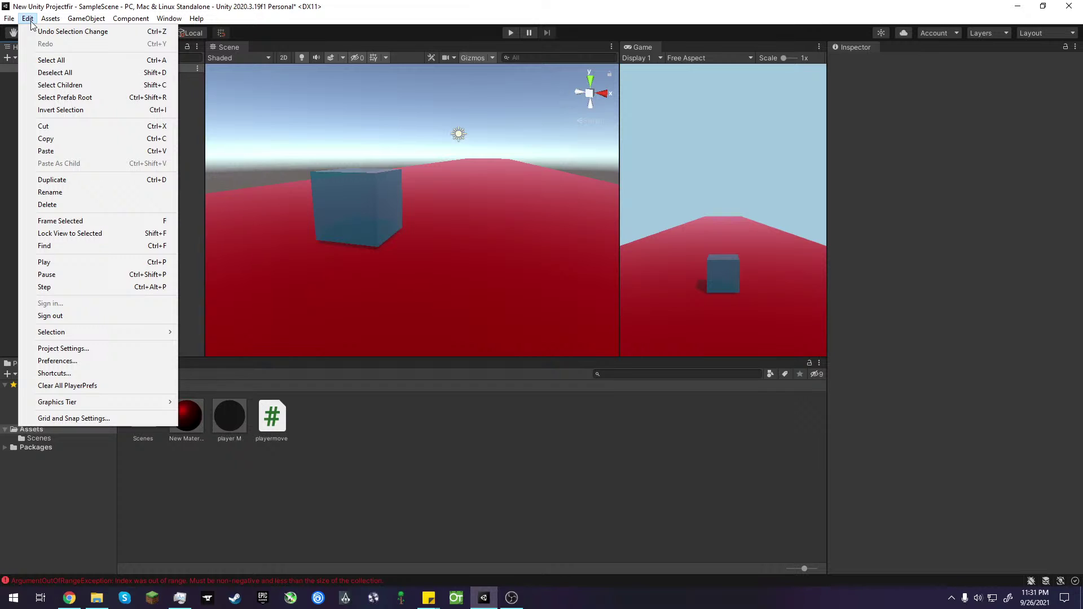
mouse_move(51, 20)
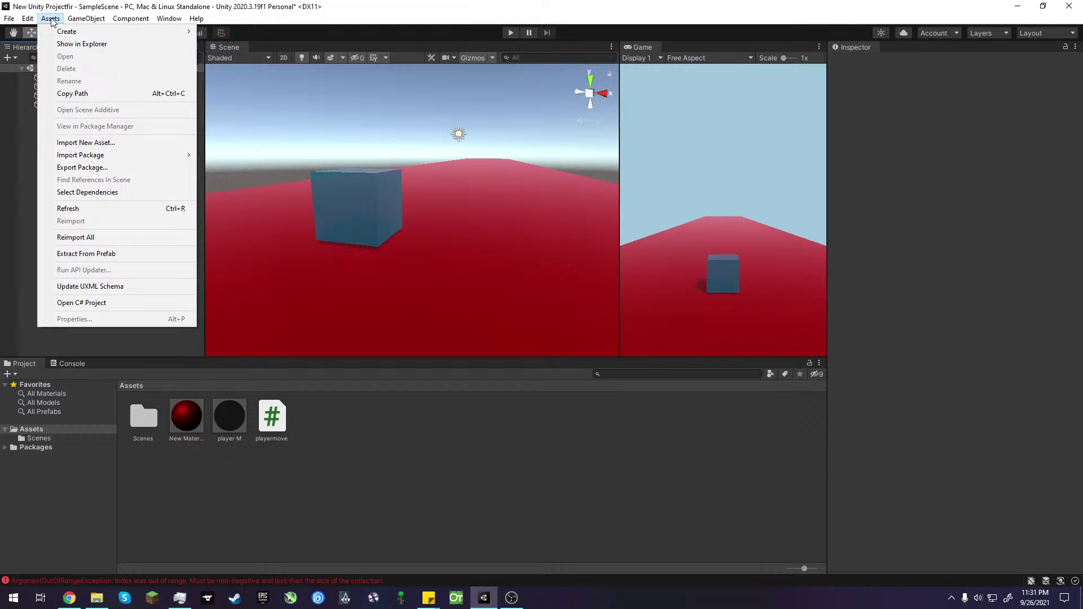
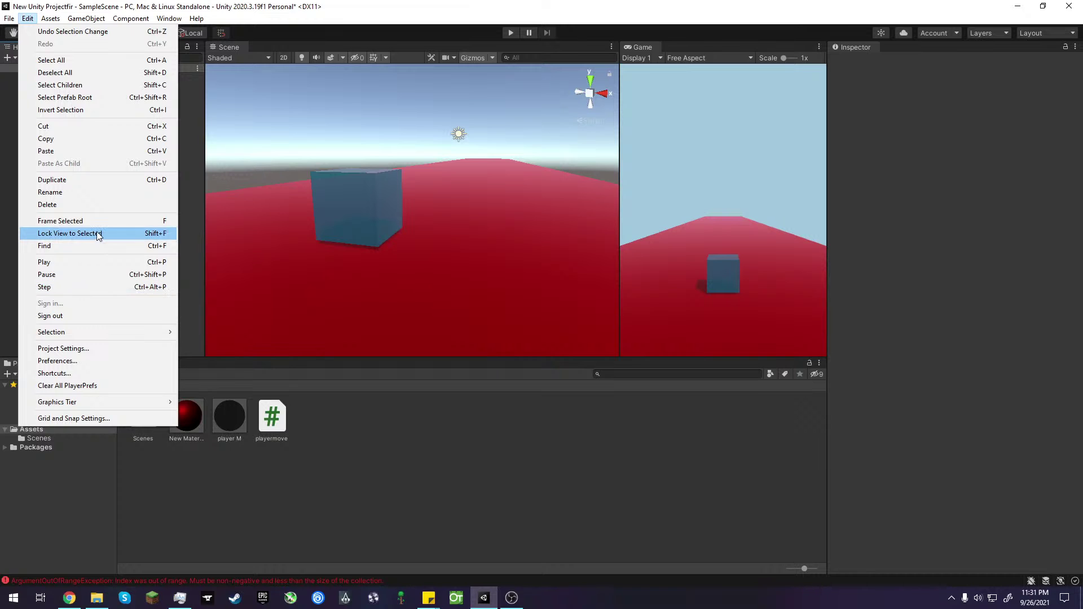
- Return to Chrome, expand the replies to the Intellisense comment and read the first ones
click(65, 602)
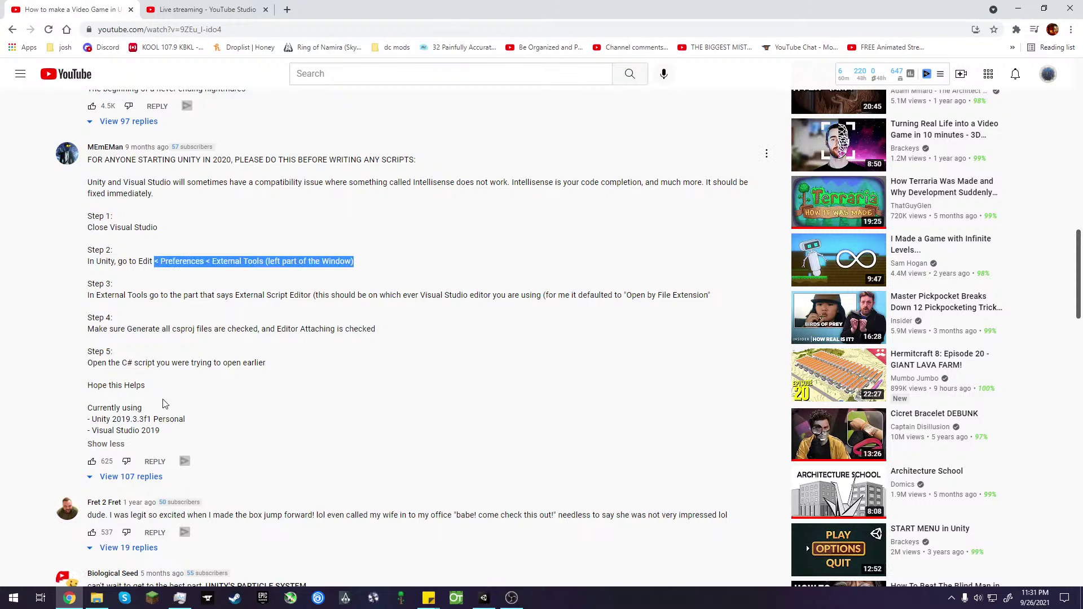
click(134, 479)
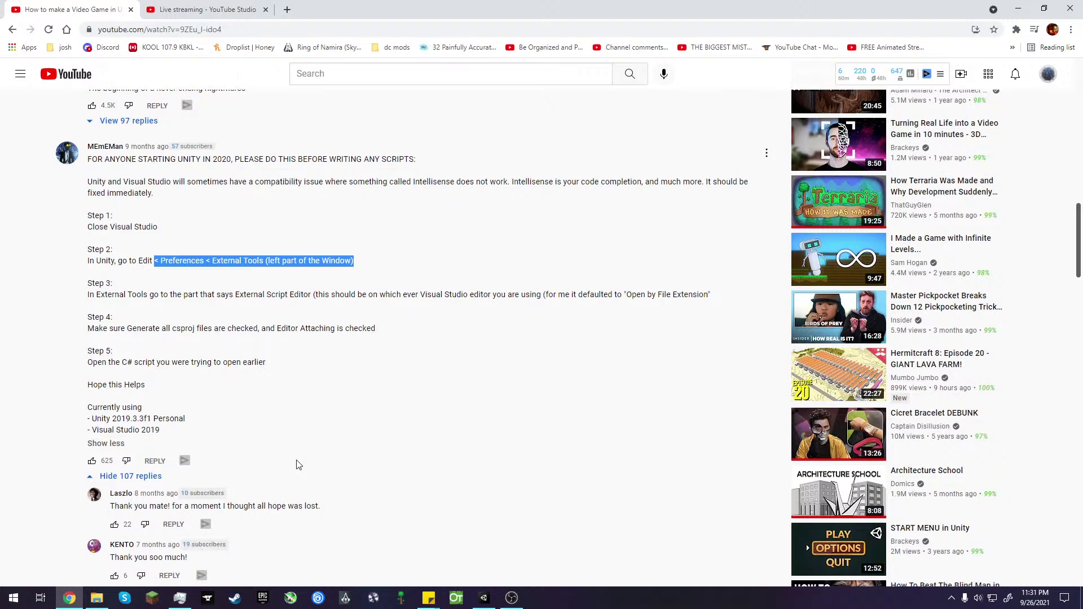
scroll(297, 464, down, 2)
scroll(299, 464, down, 2)
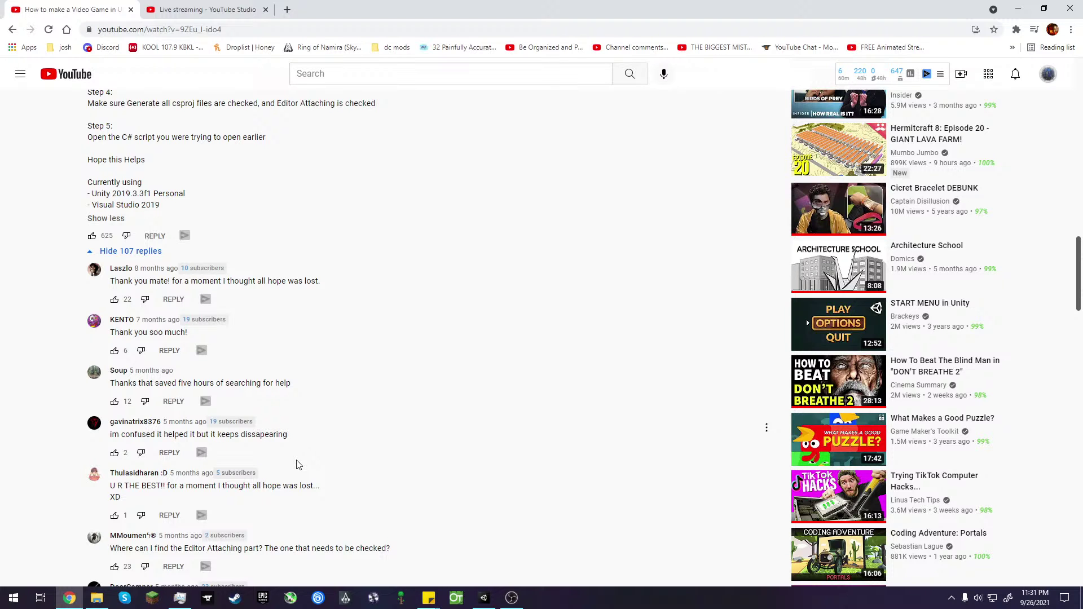
scroll(299, 465, down, 4)
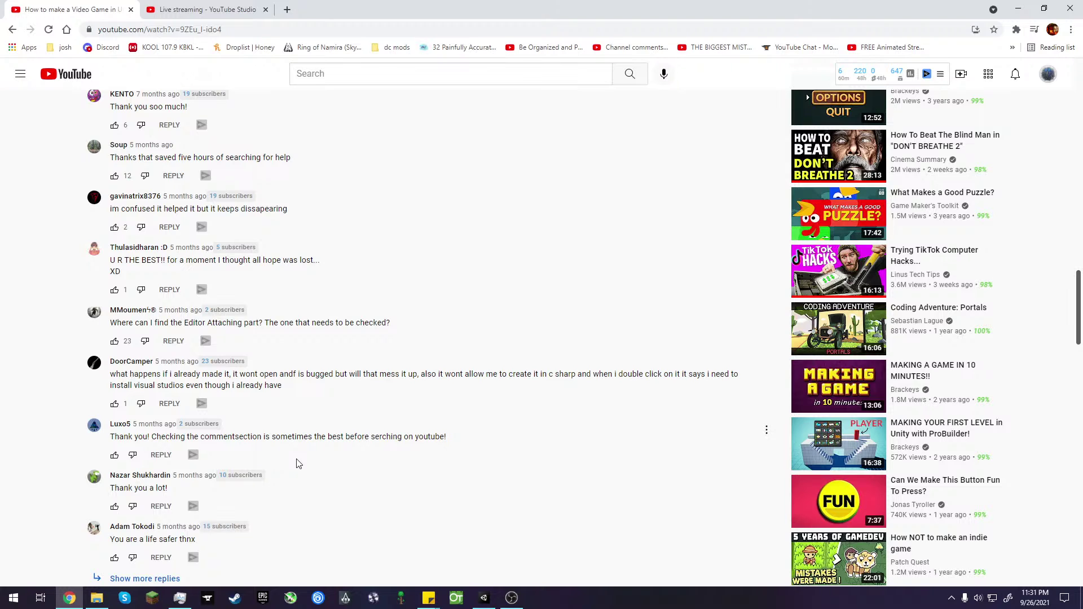
scroll(298, 463, down, 1)
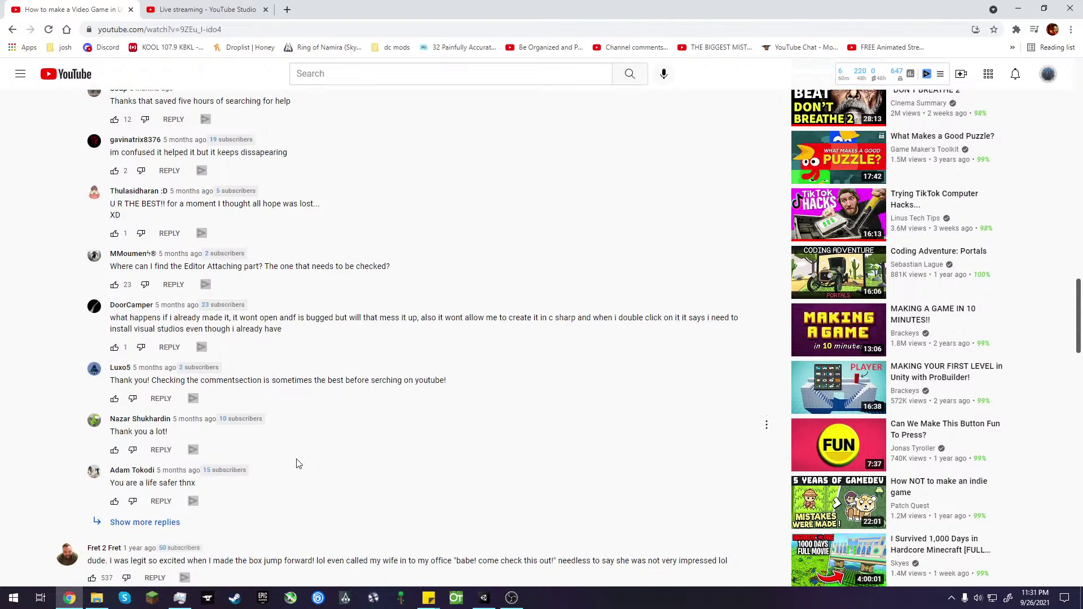
- Load more replies to the Intellisense comment and read through them for help with the Unity settings
click(161, 523)
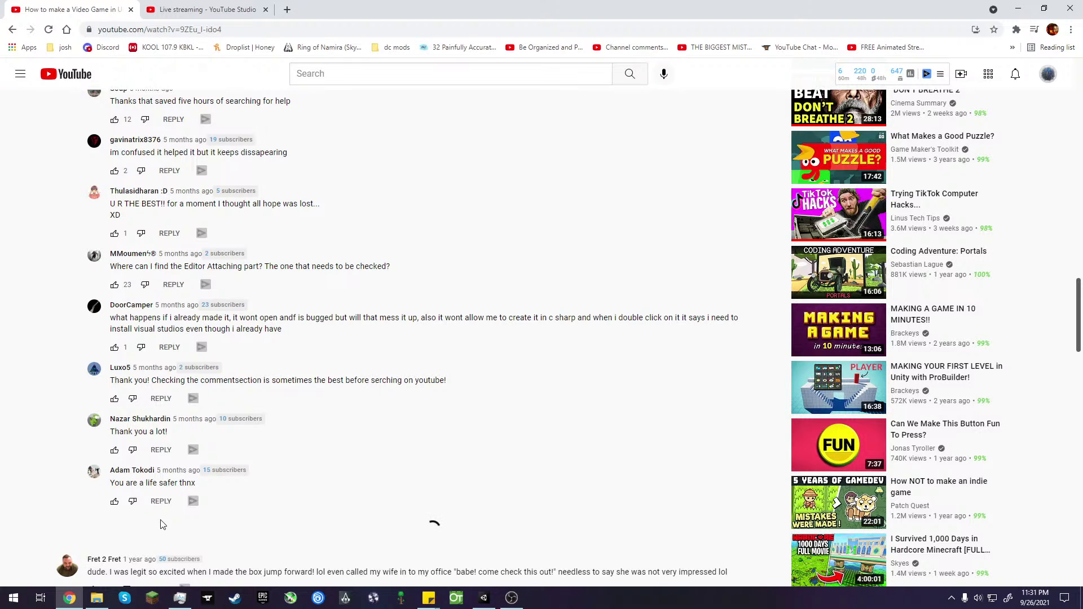
scroll(162, 524, down, 4)
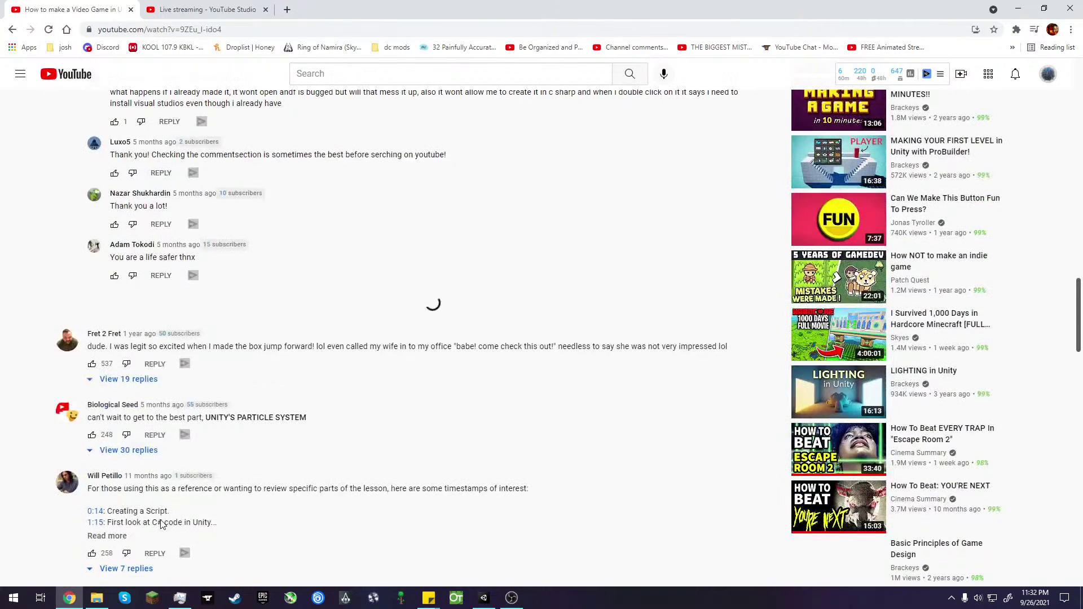
scroll(164, 525, down, 4)
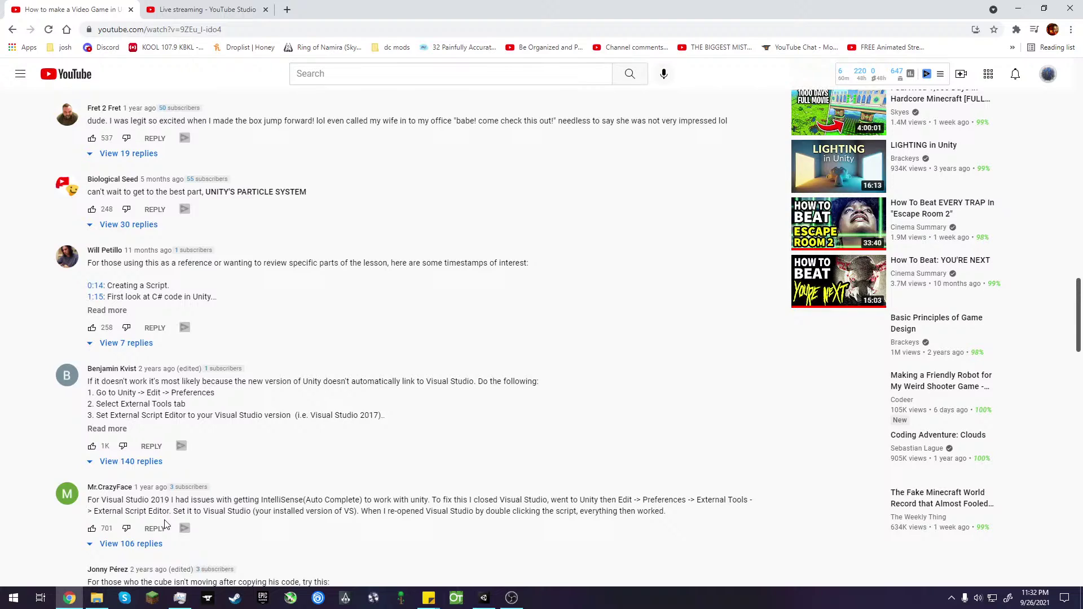
scroll(166, 524, up, 3)
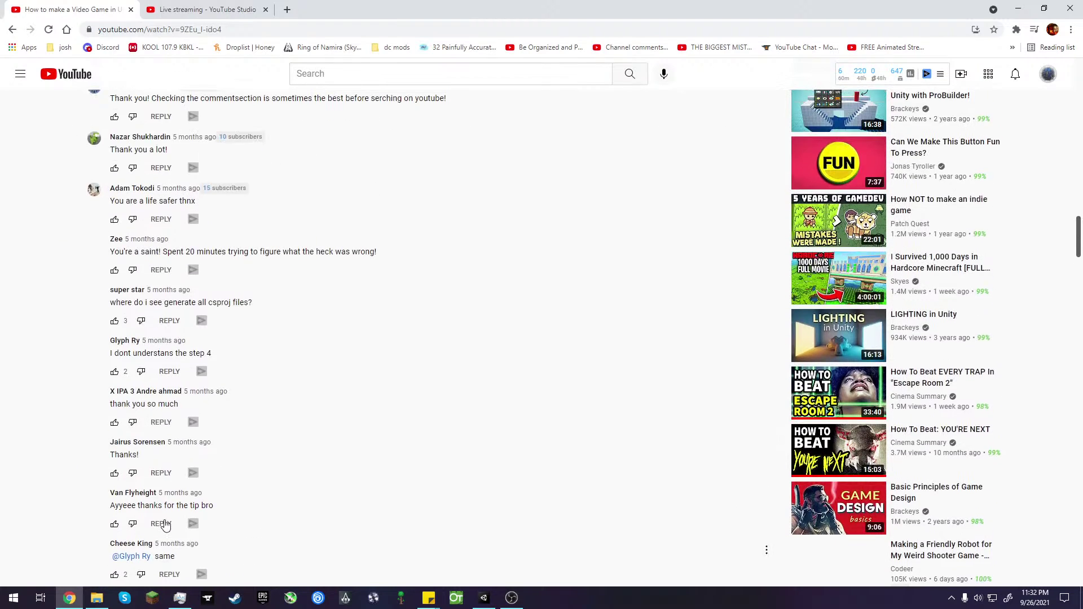
scroll(165, 524, up, 3)
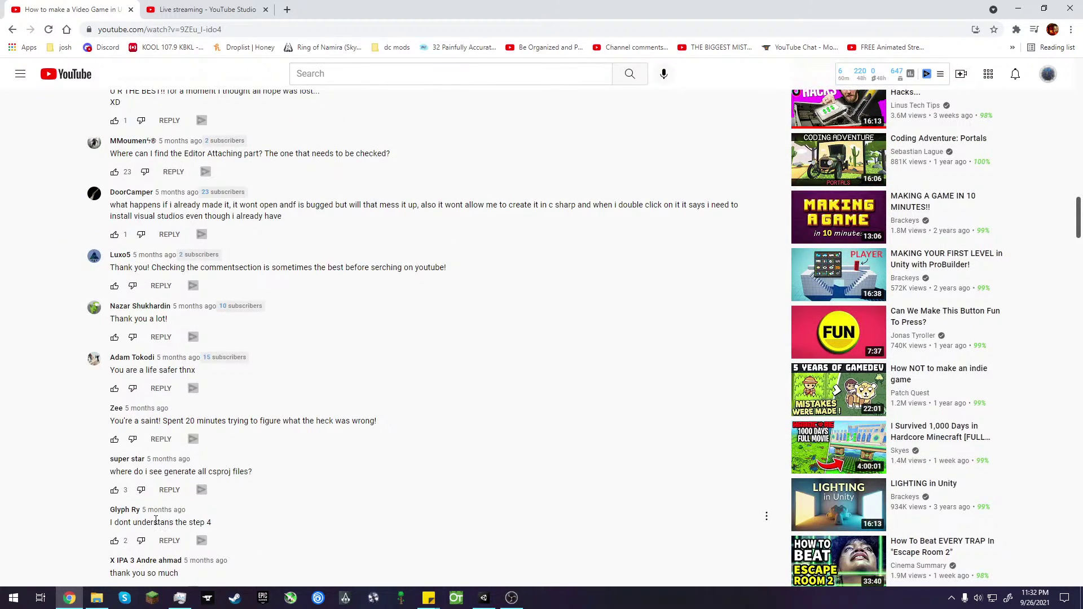
scroll(156, 520, down, 6)
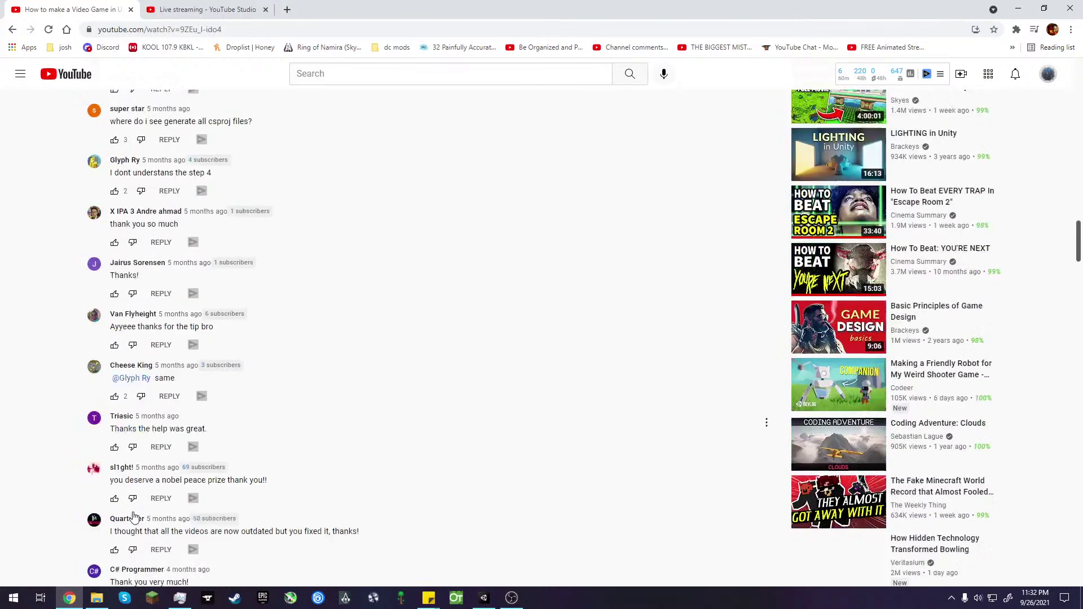
scroll(134, 516, down, 4)
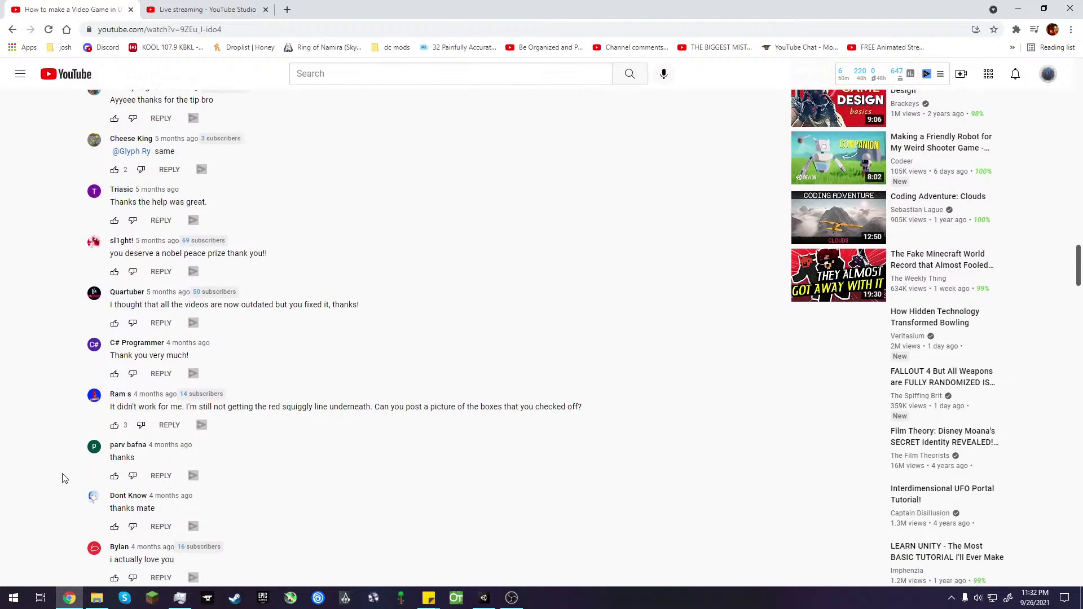
scroll(64, 478, down, 1)
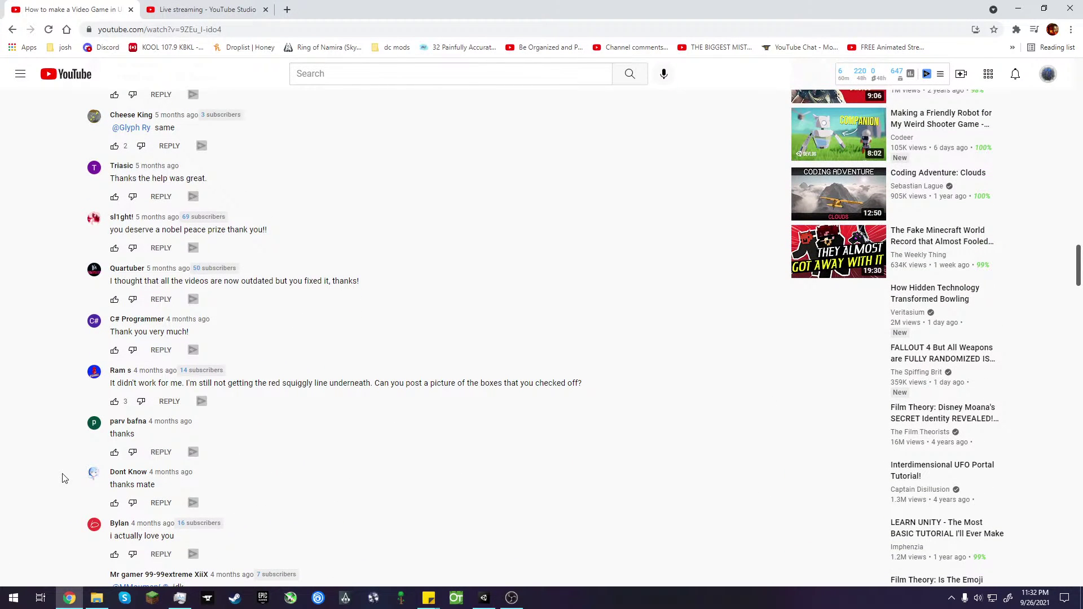
scroll(64, 478, down, 2)
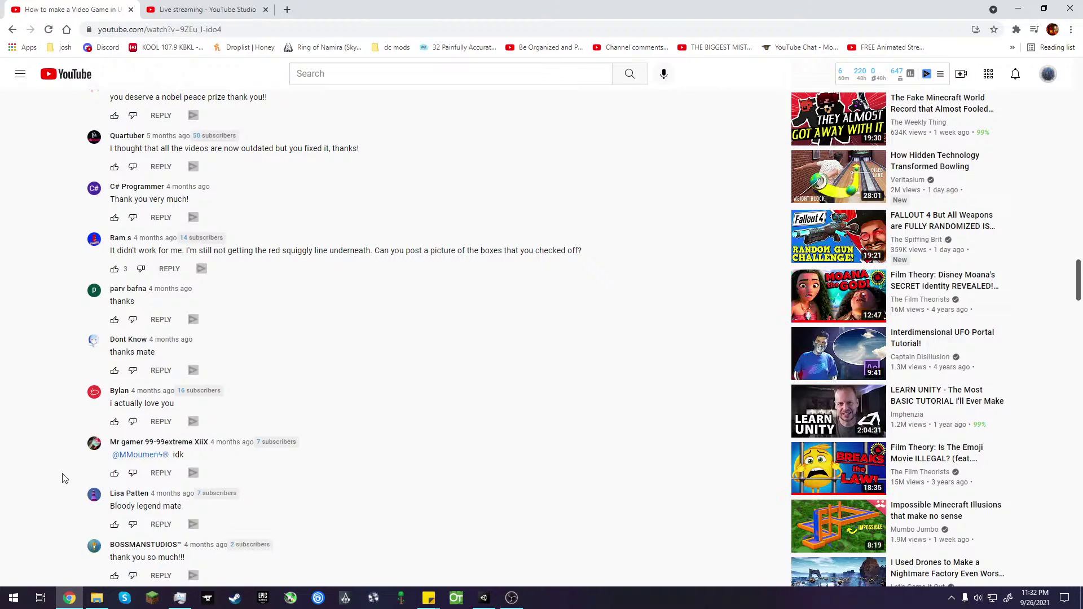
scroll(63, 478, down, 3)
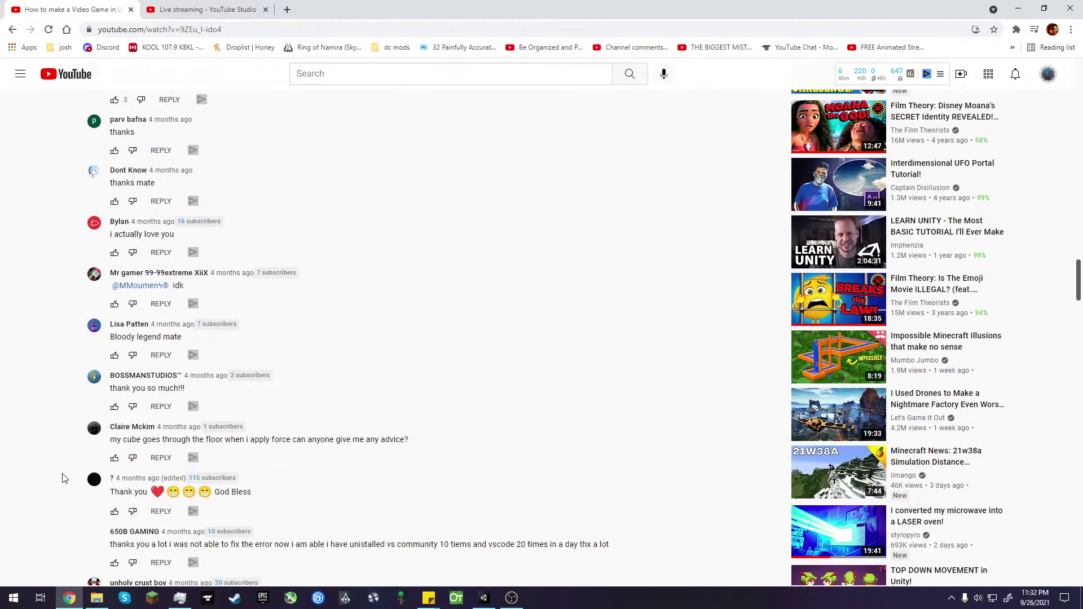
scroll(64, 478, down, 6)
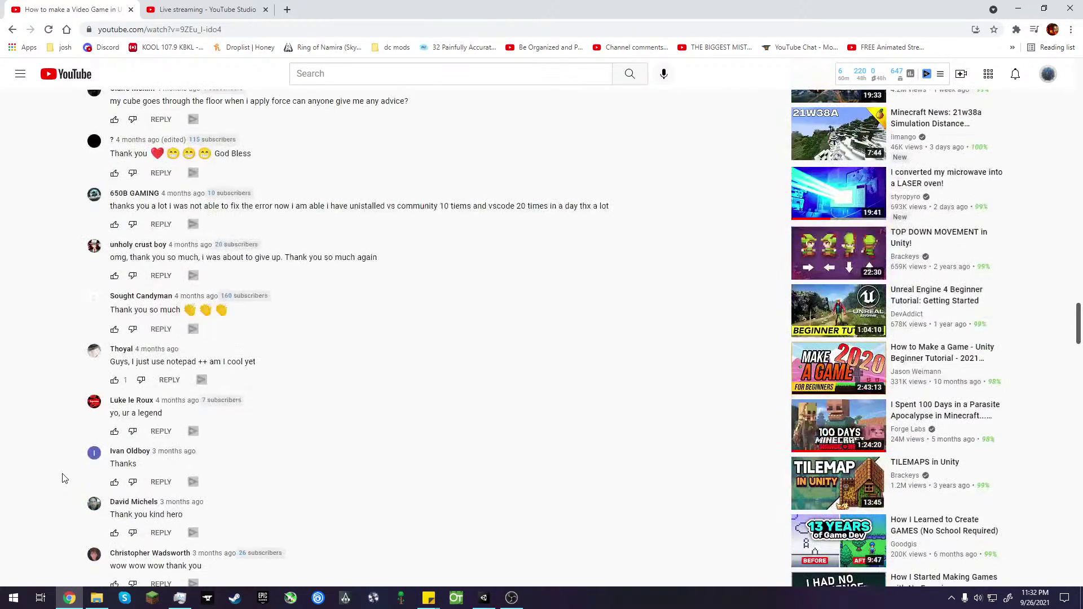
scroll(63, 479, down, 14)
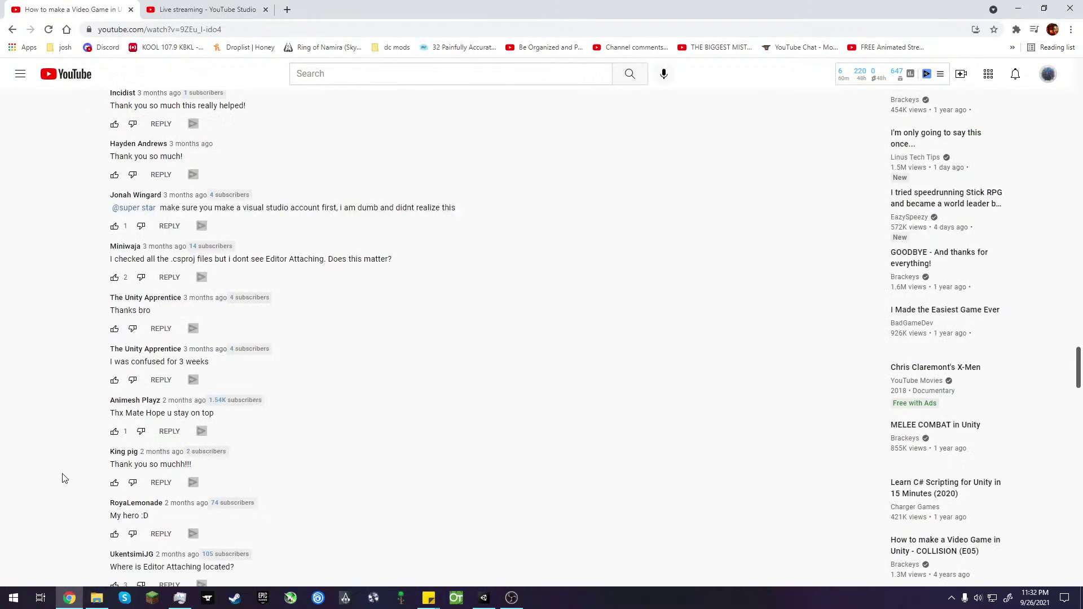
scroll(63, 478, down, 13)
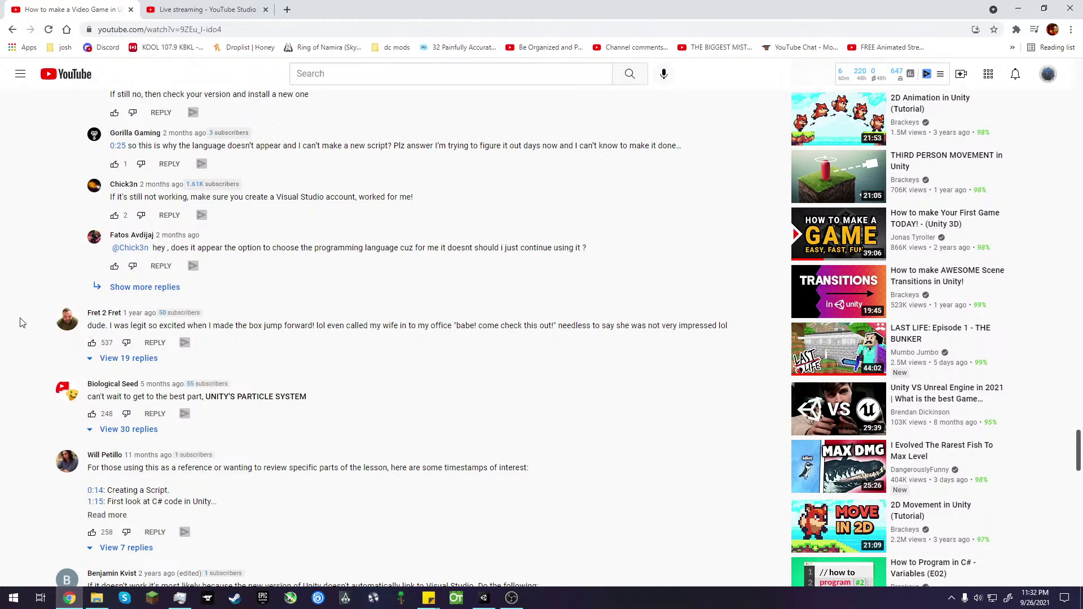
- Expand the lesson timestamps comment and read the following comments about linking Unity to Visual Studio
scroll(22, 323, down, 4)
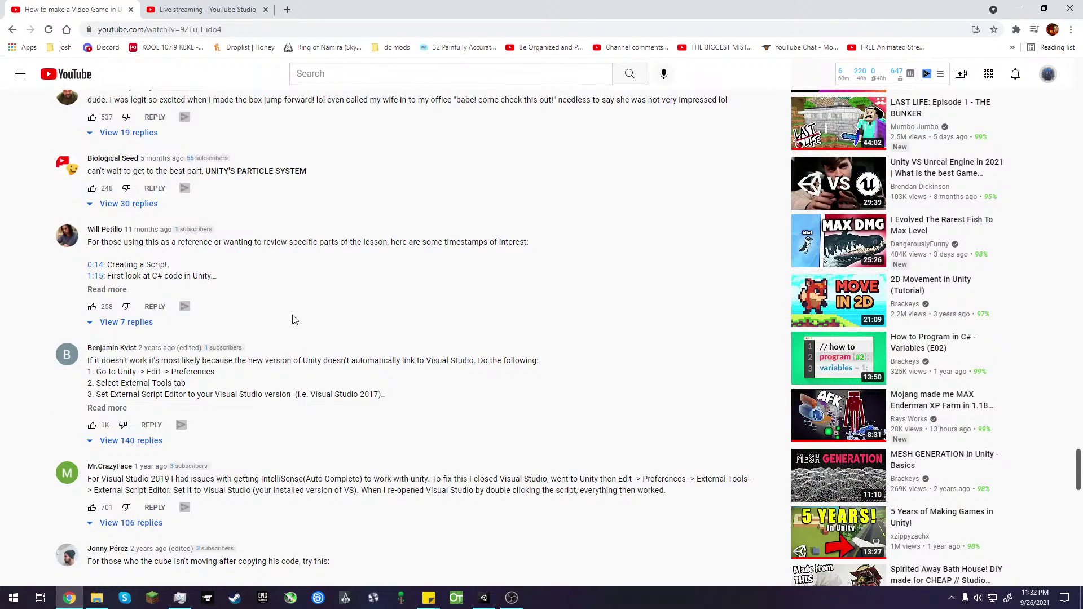
click(107, 291)
scroll(107, 292, down, 3)
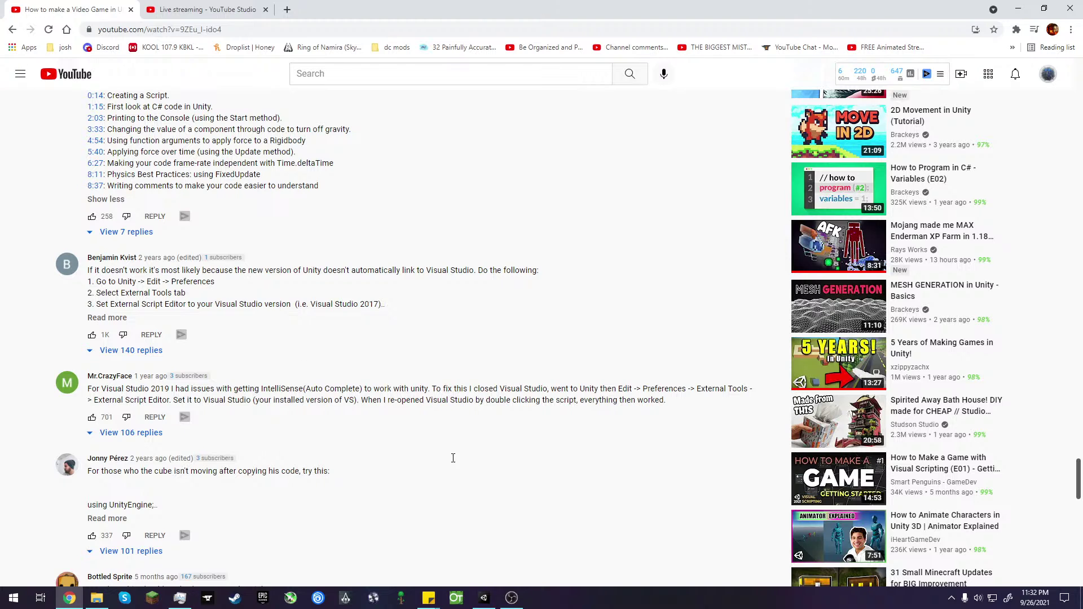
- Switch to Unity and set the External Script Editor to Visual Studio Code in the External Tools preferences, closing them when done
click(483, 598)
click(27, 19)
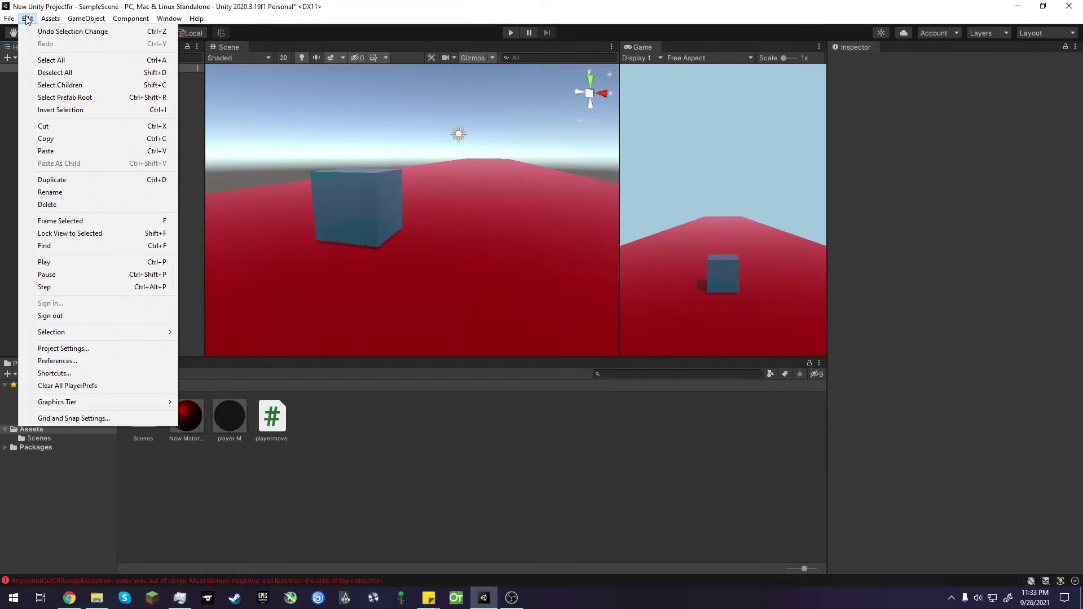
click(54, 361)
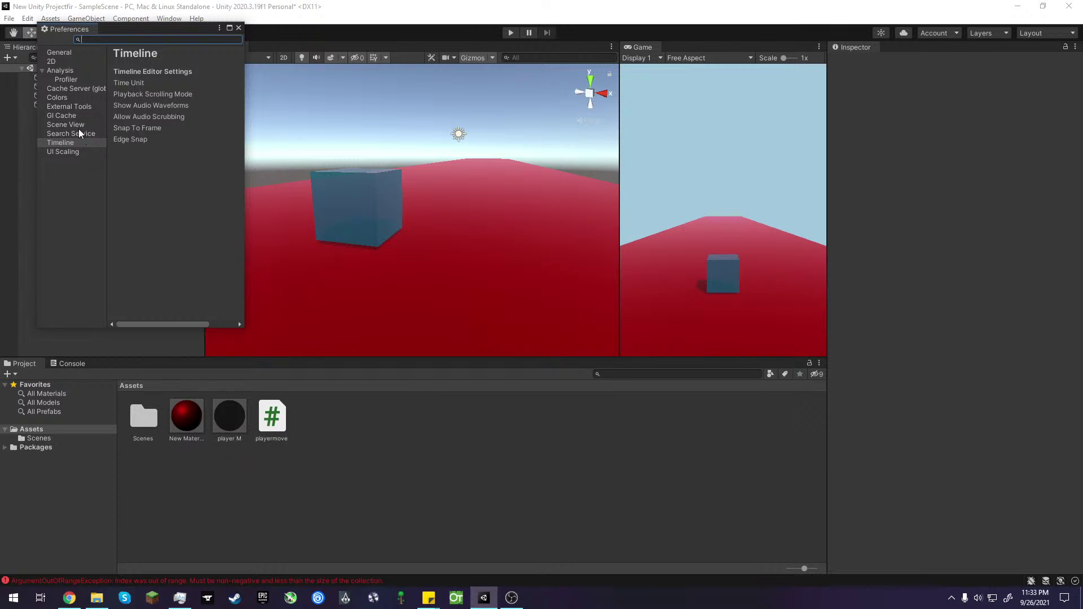
click(72, 107)
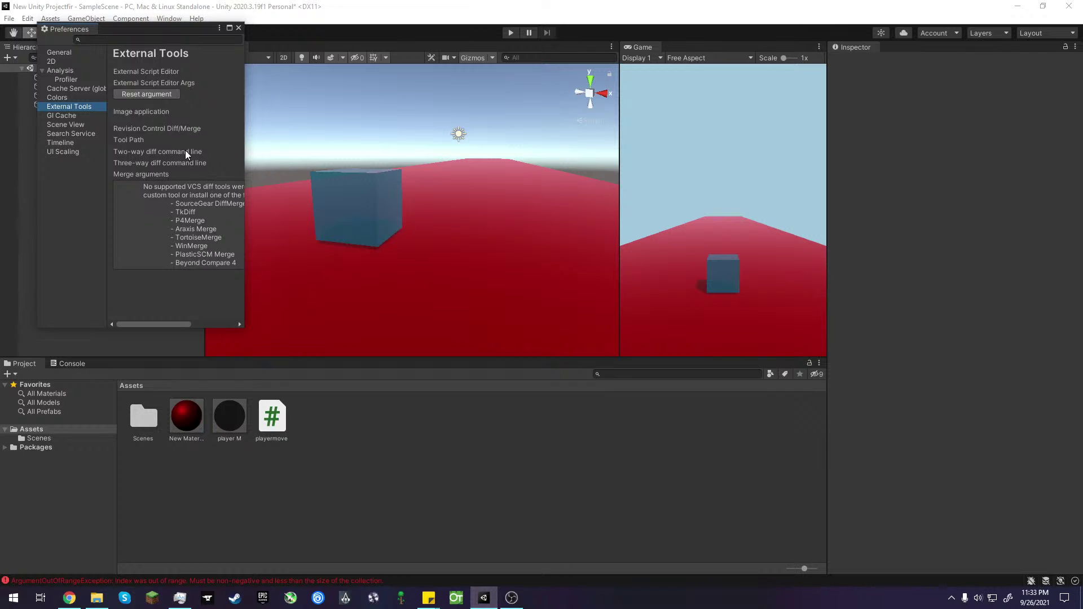
click(229, 29)
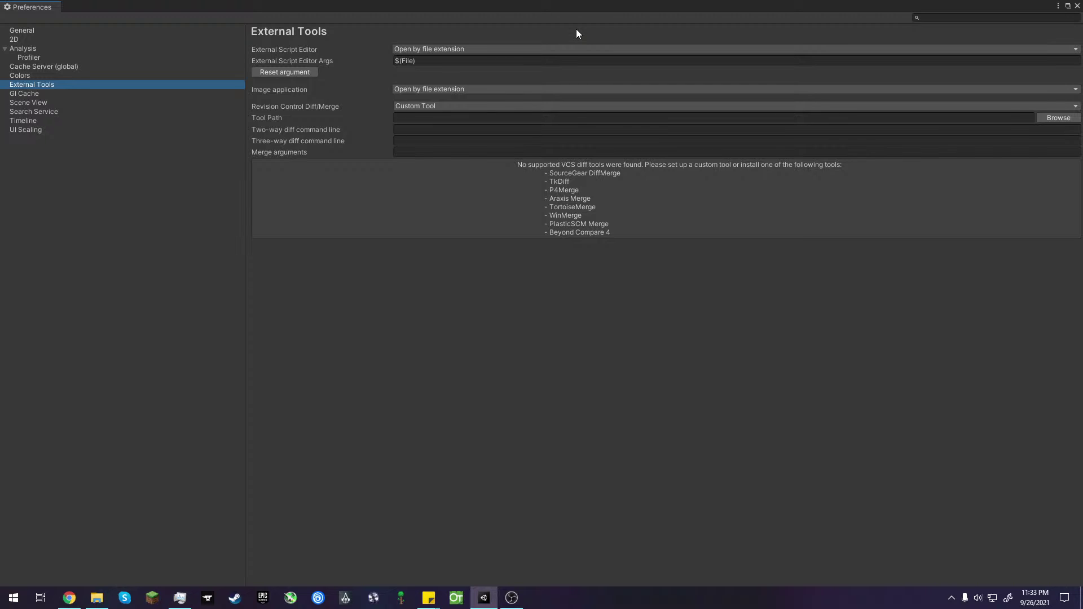
click(565, 49)
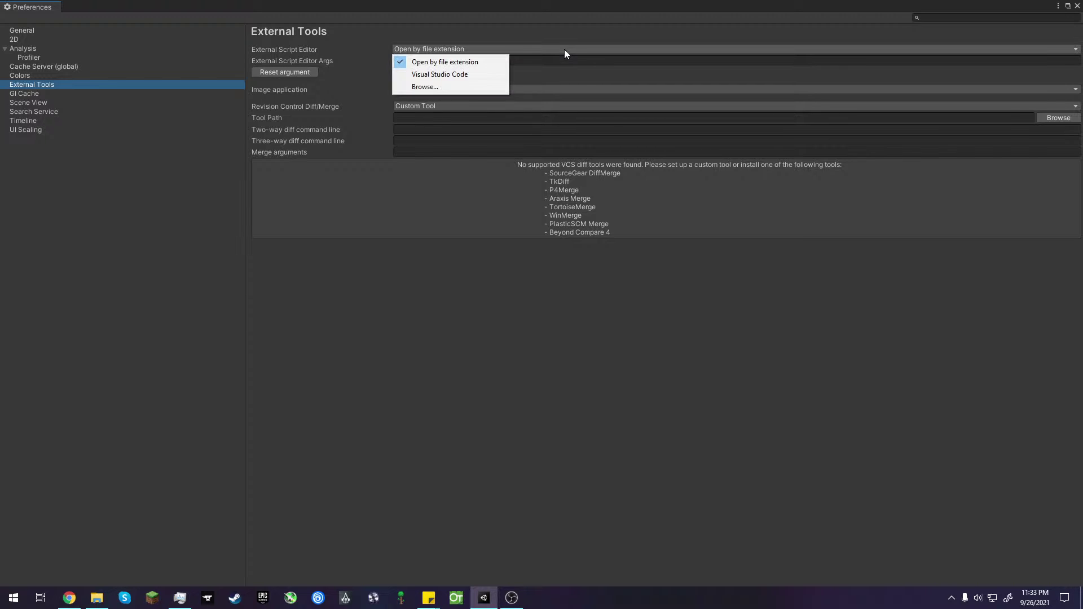
click(460, 79)
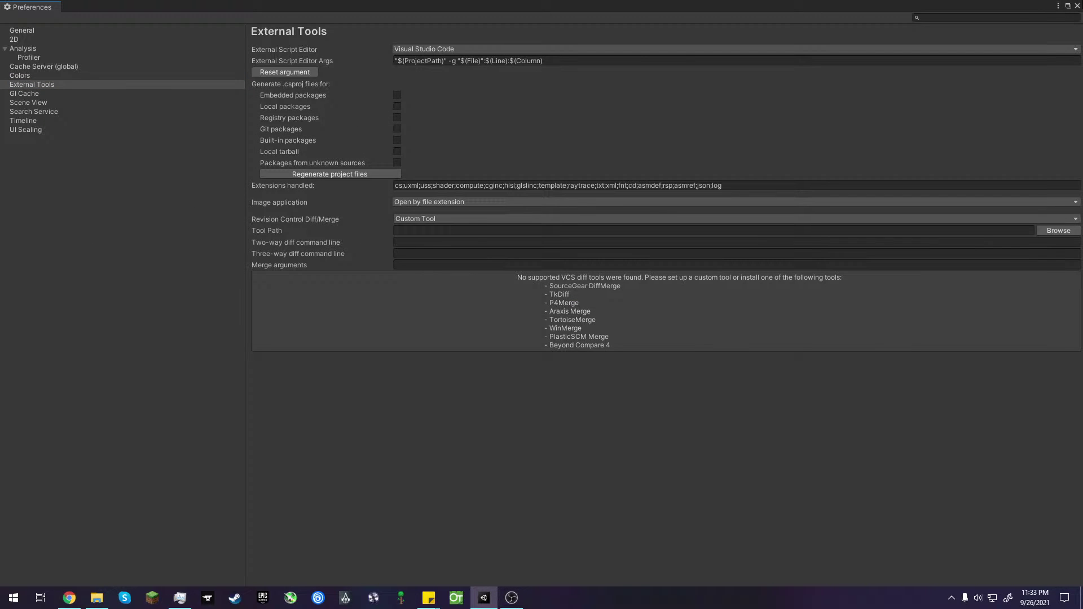
click(1077, 5)
- Open the playermove script from the project assets in Visual Studio Code, trust the folder's authors and show playermove.cs
click(277, 424)
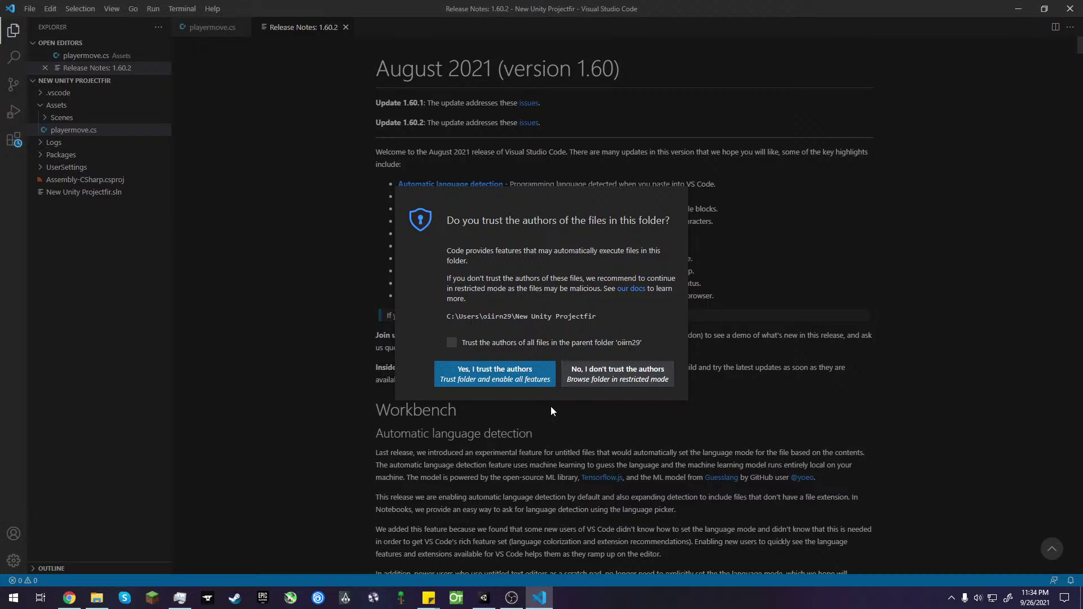
click(543, 378)
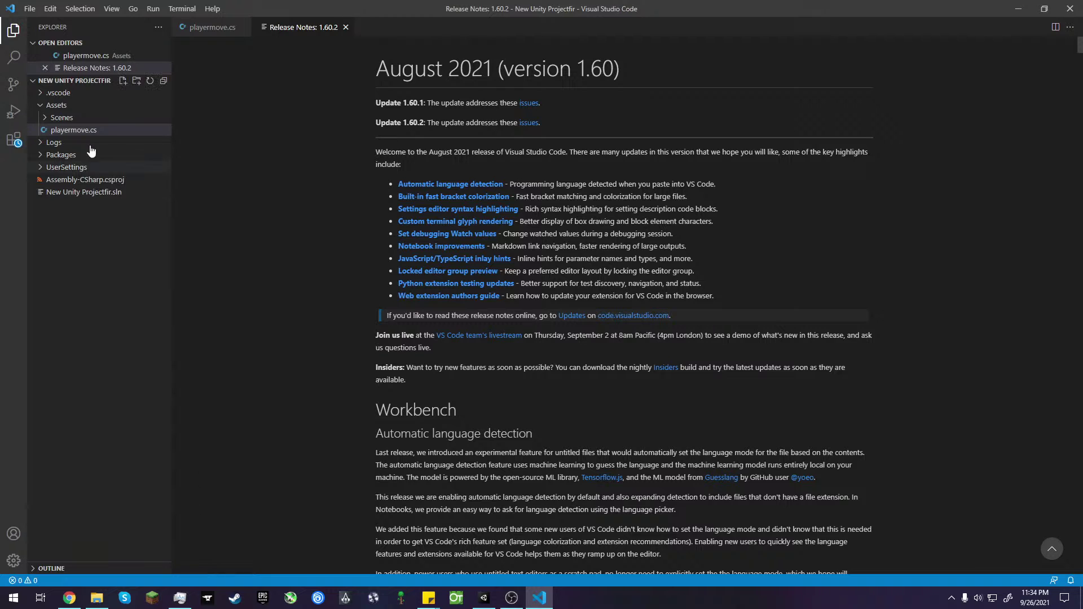
click(79, 131)
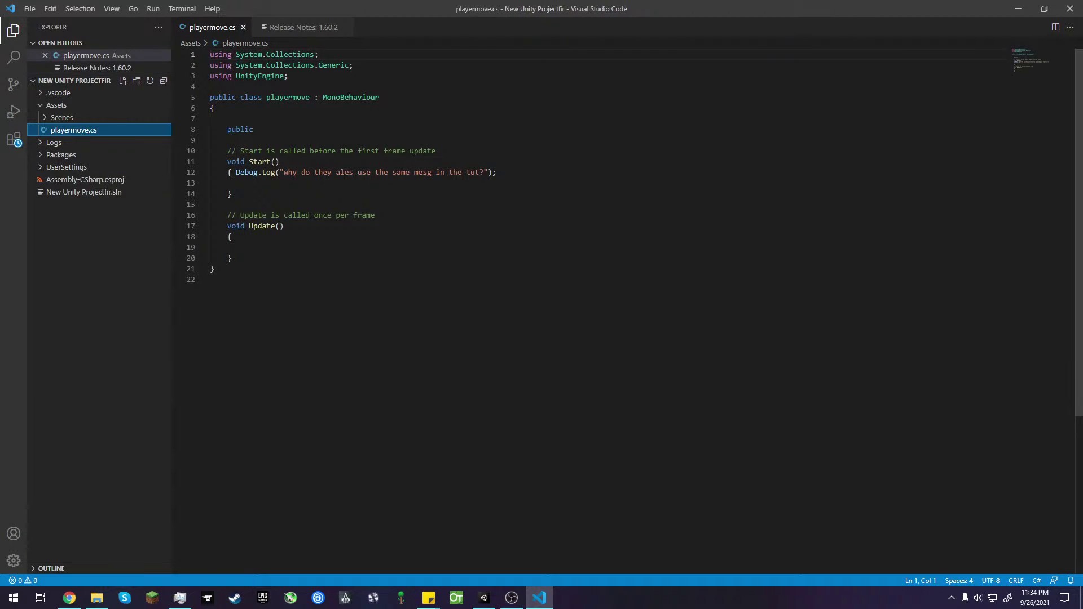
- Try entering the Rigidbody type after public on line 8 of playermove.cs to test the code suggestions
click(286, 130)
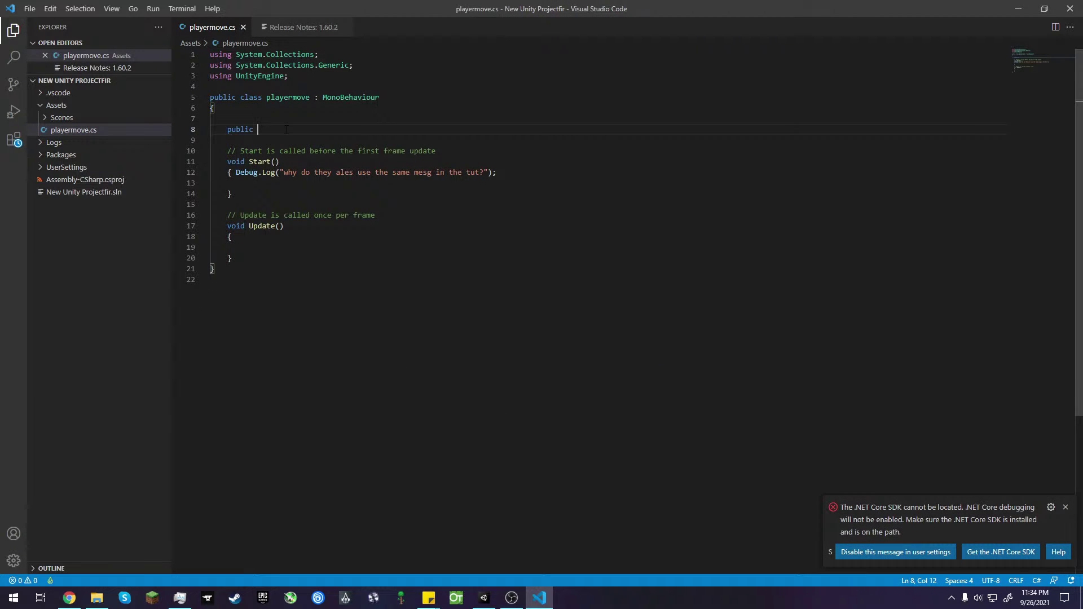
text(Ri)
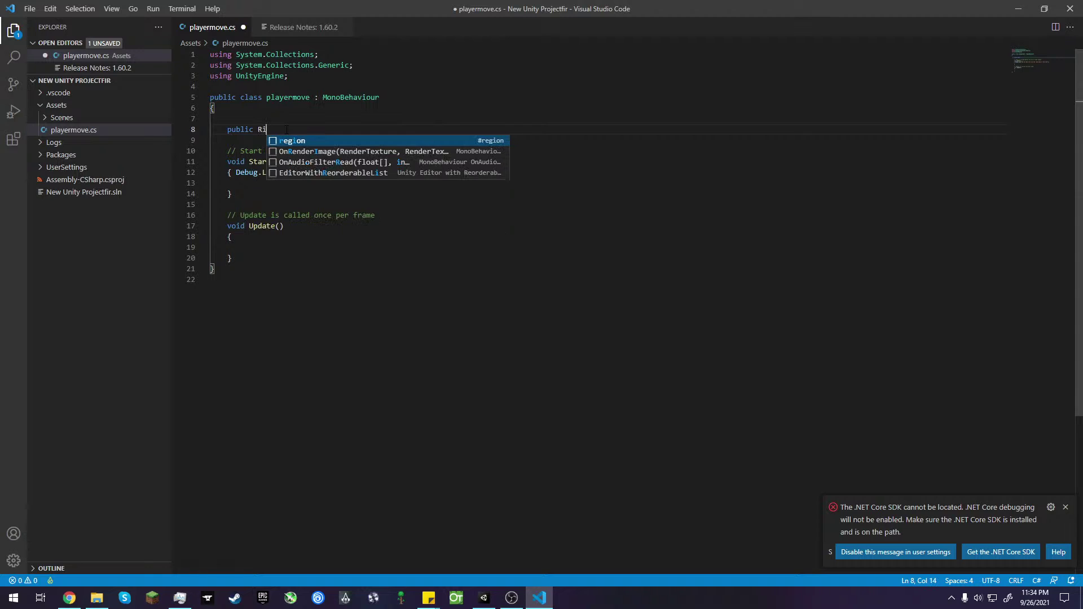
text(ger)
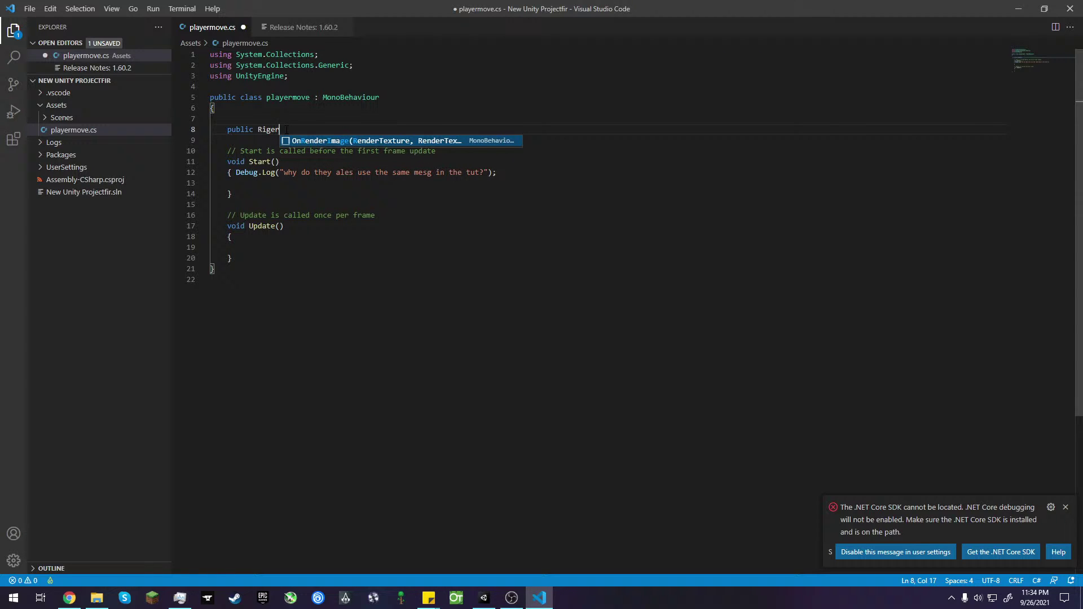
key(BackSpace)
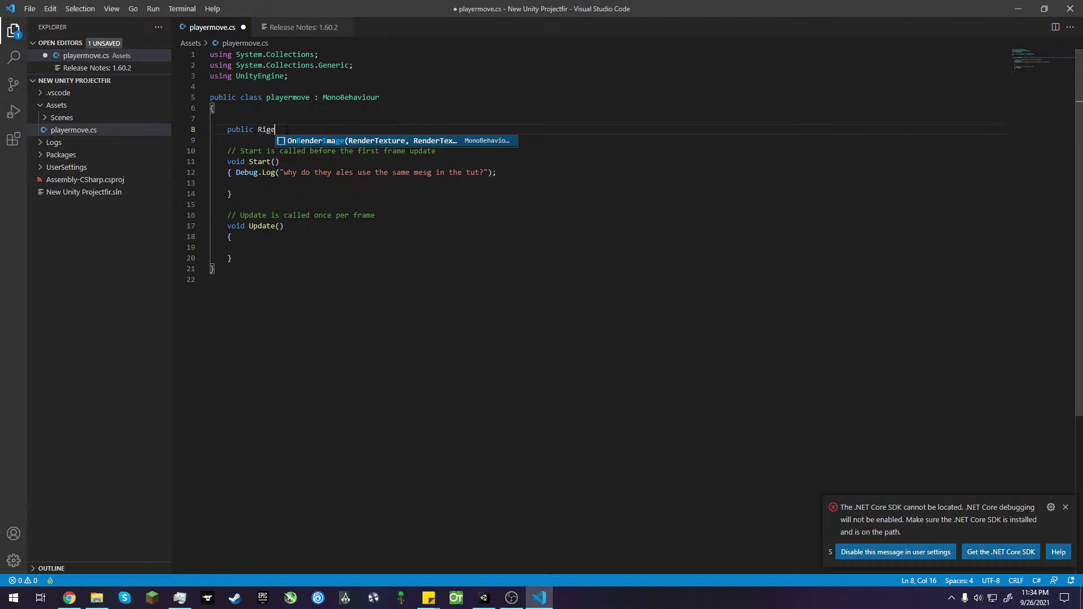
text(d)
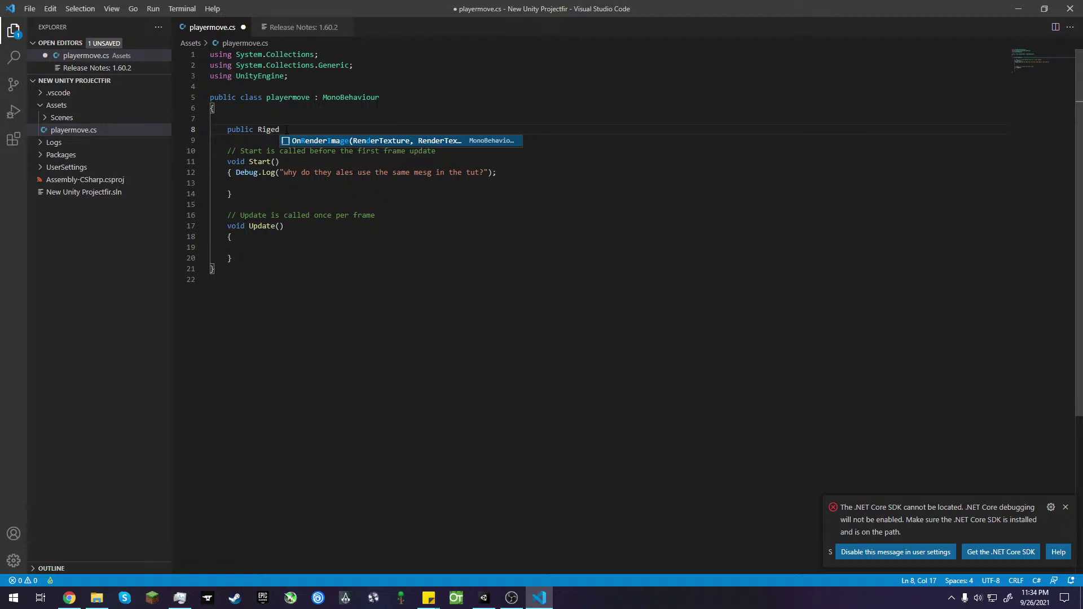
key(BackSpace)
key(BackSpace)
key(BackSpace)
key(BackSpace)
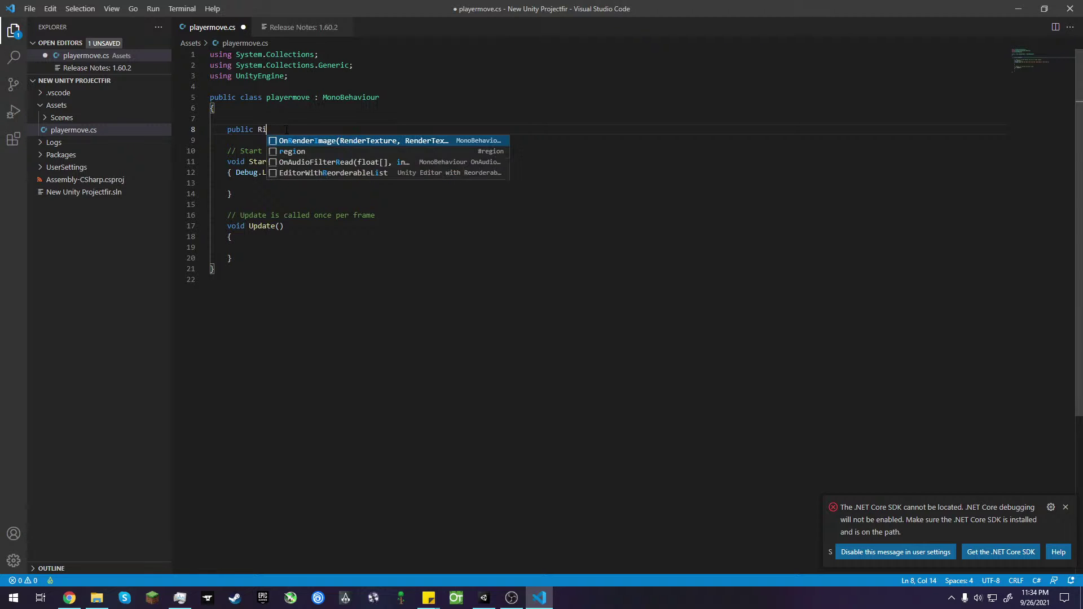
key(BackSpace)
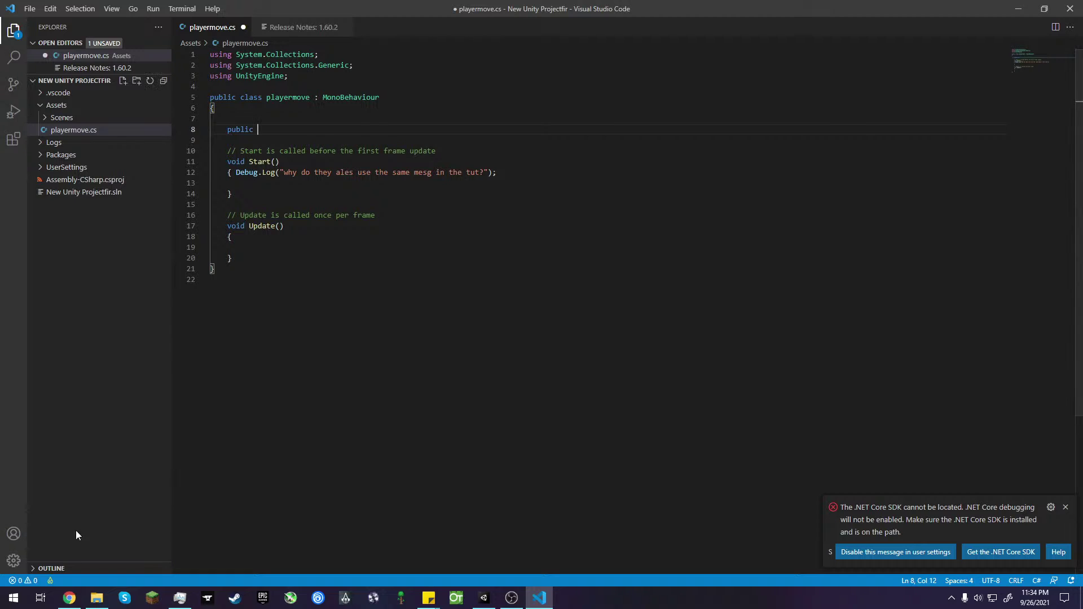
- Return to Chrome, expand the comment about the cube not moving and copy the word Rigidbody from its code
click(68, 598)
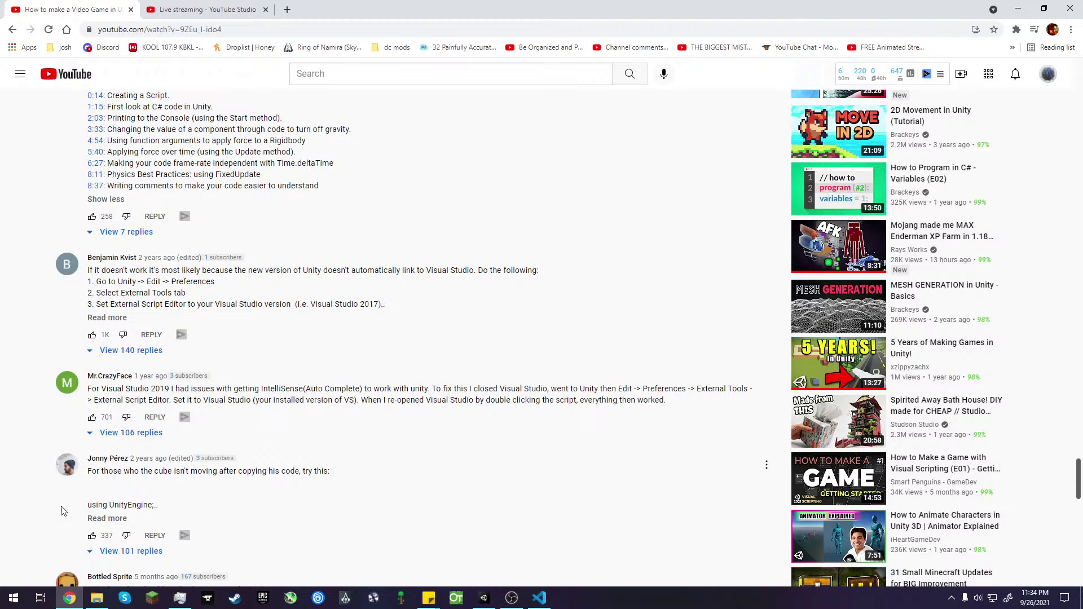
click(101, 519)
scroll(97, 524, down, 1)
scroll(97, 524, down, 2)
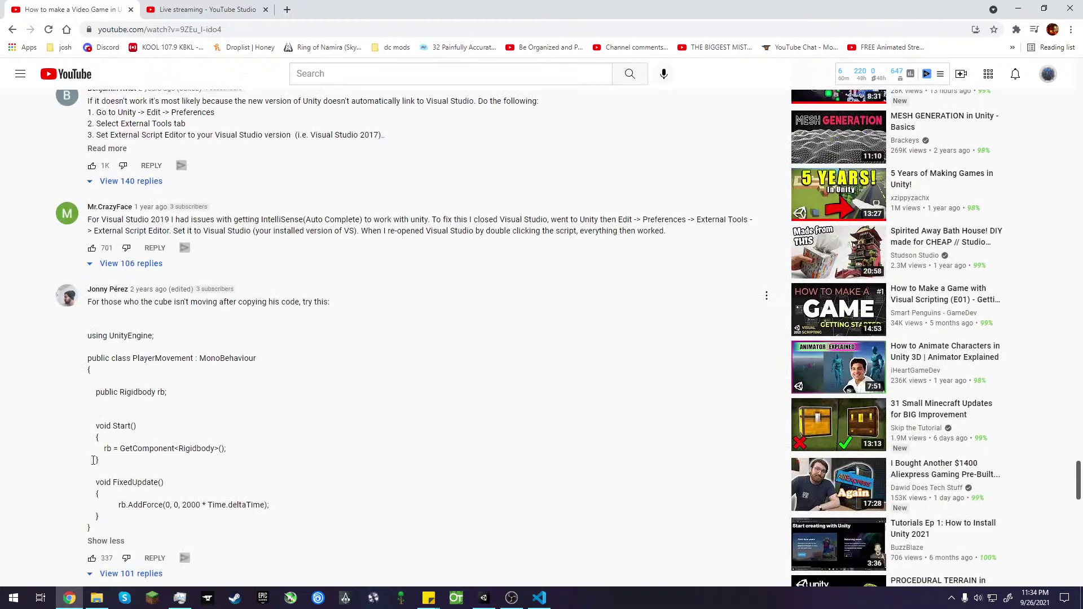
drag(115, 336, 176, 336)
click(163, 373)
drag(111, 336, 155, 337)
click(177, 417)
drag(119, 394, 157, 390)
right_click(147, 394)
click(155, 404)
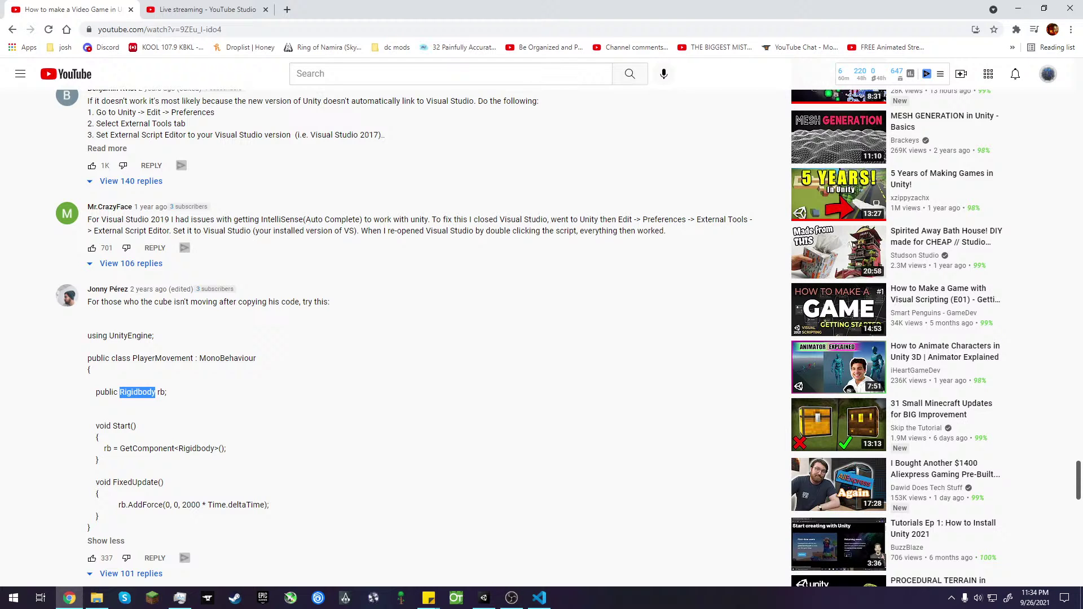
- Switch back to Visual Studio Code and check the output about the projects that have trouble loading, closing it when done
click(538, 598)
right_click(259, 132)
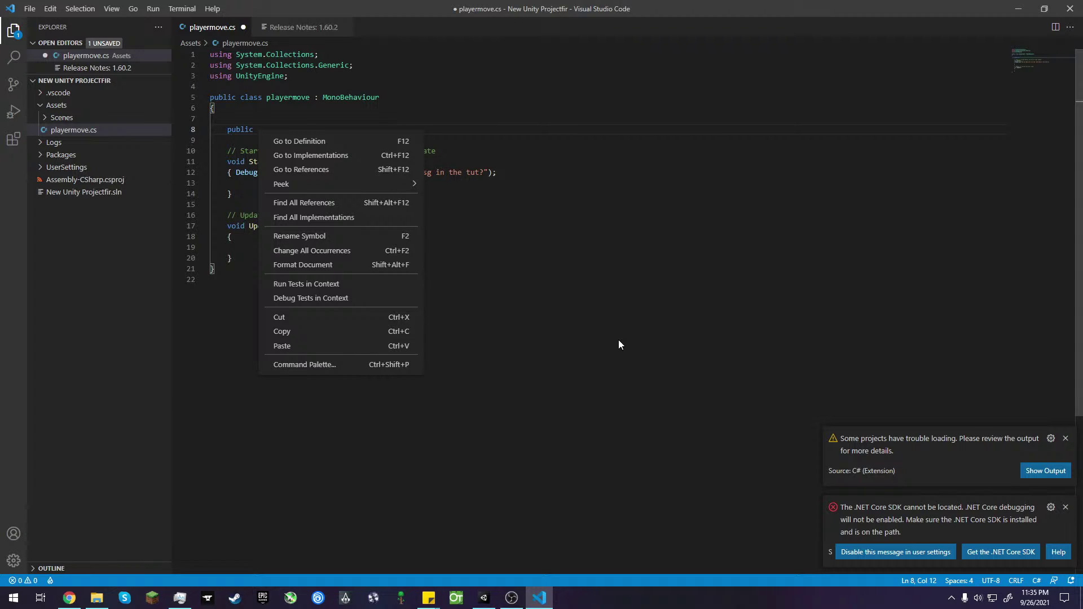
click(1066, 445)
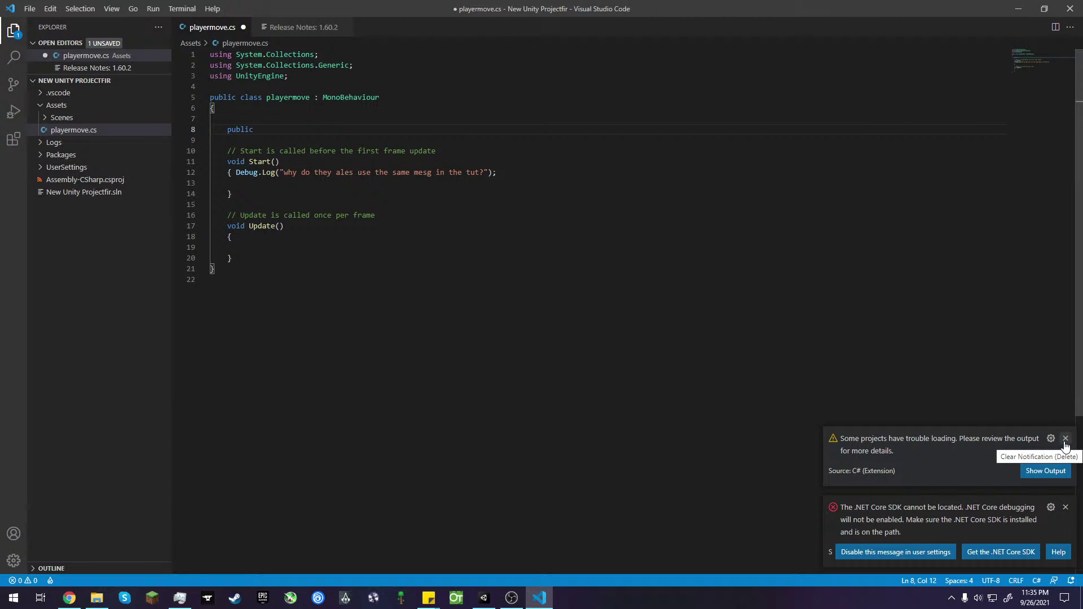
click(1064, 474)
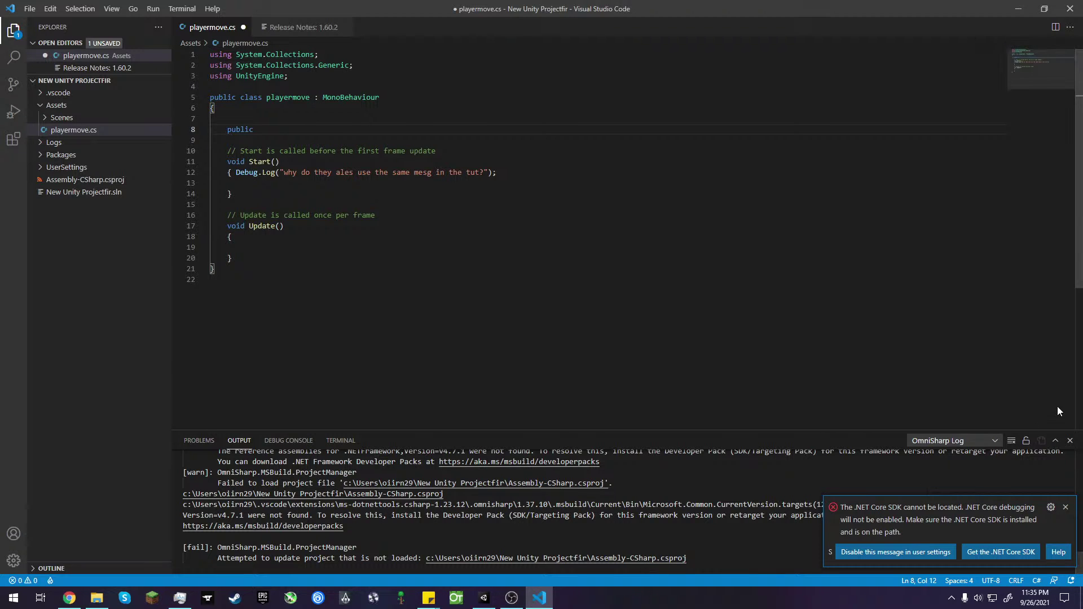
click(1070, 441)
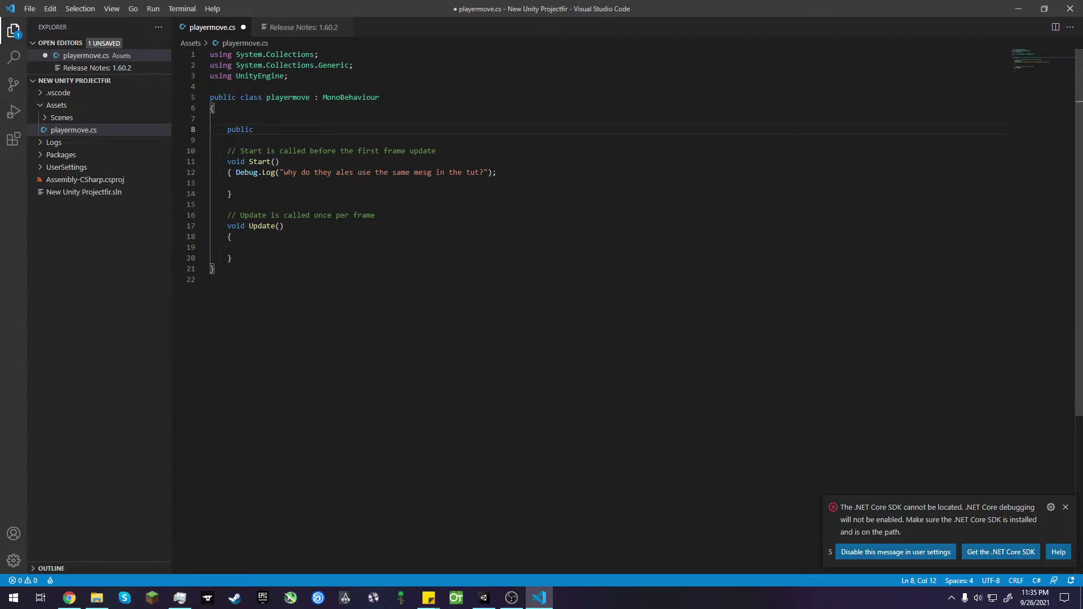
- Insert Rigidbody after public on line 8 of playermove.cs and close the Release Notes page
text(Rigidbody)
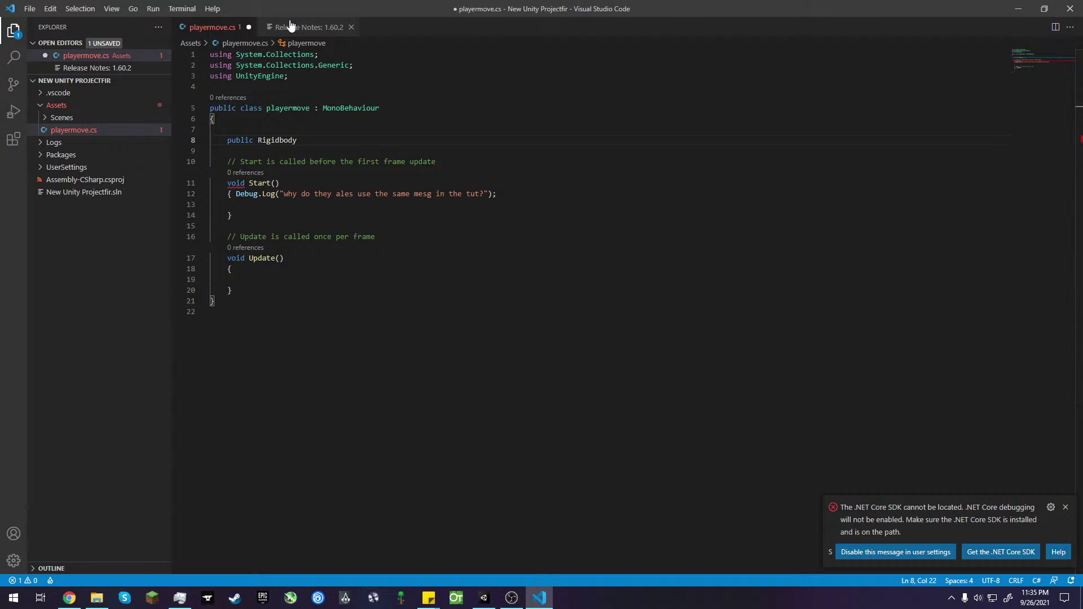
click(321, 27)
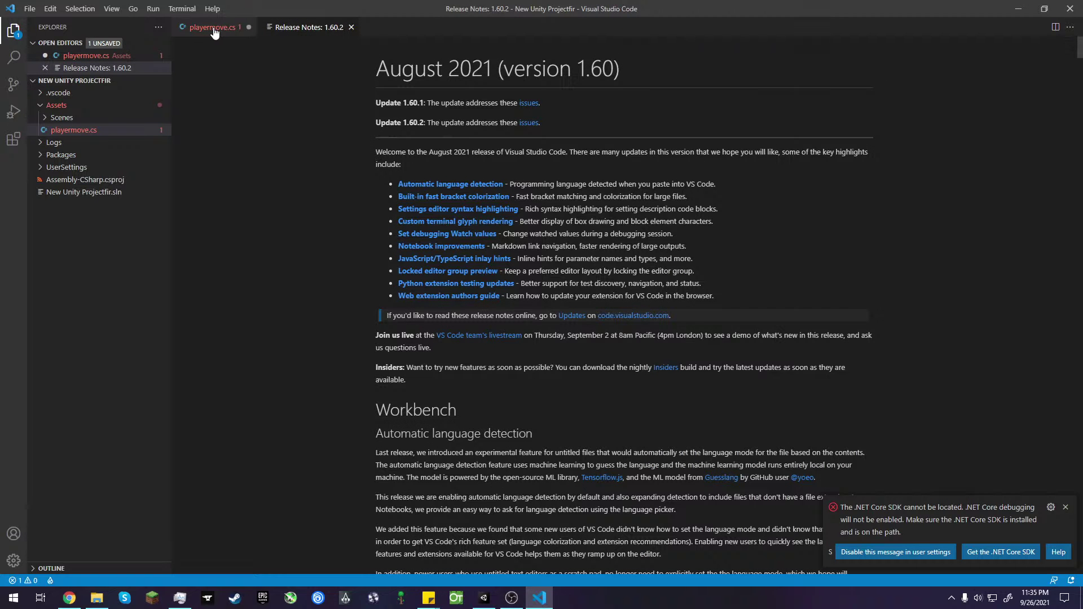
click(215, 29)
click(351, 27)
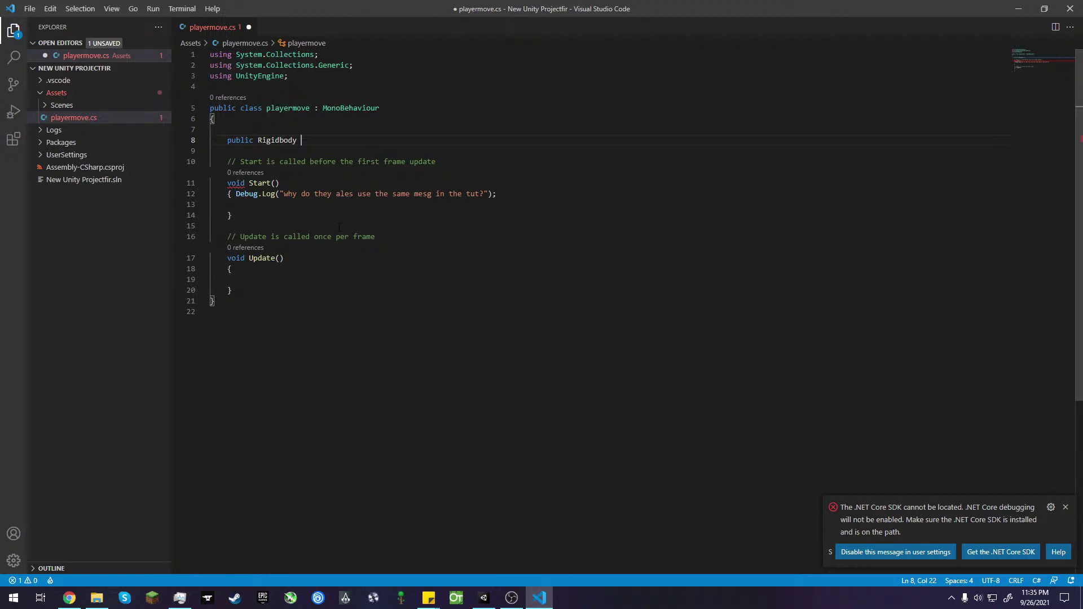
click(236, 184)
right_click(236, 186)
key(Escape)
click(462, 164)
- Name the Rigidbody variable plr, end the declaration with a semicolon and save playermove.cs
click(345, 137)
text(ight)
key(BackSpace)
key(BackSpace)
key(BackSpace)
key(BackSpace)
text(plr)
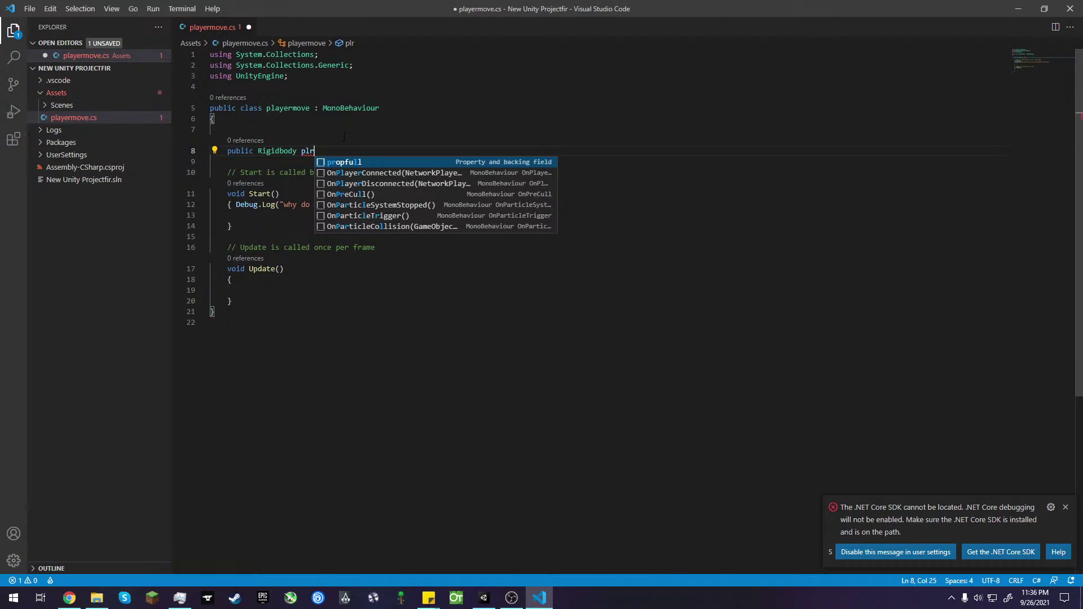
key(Escape)
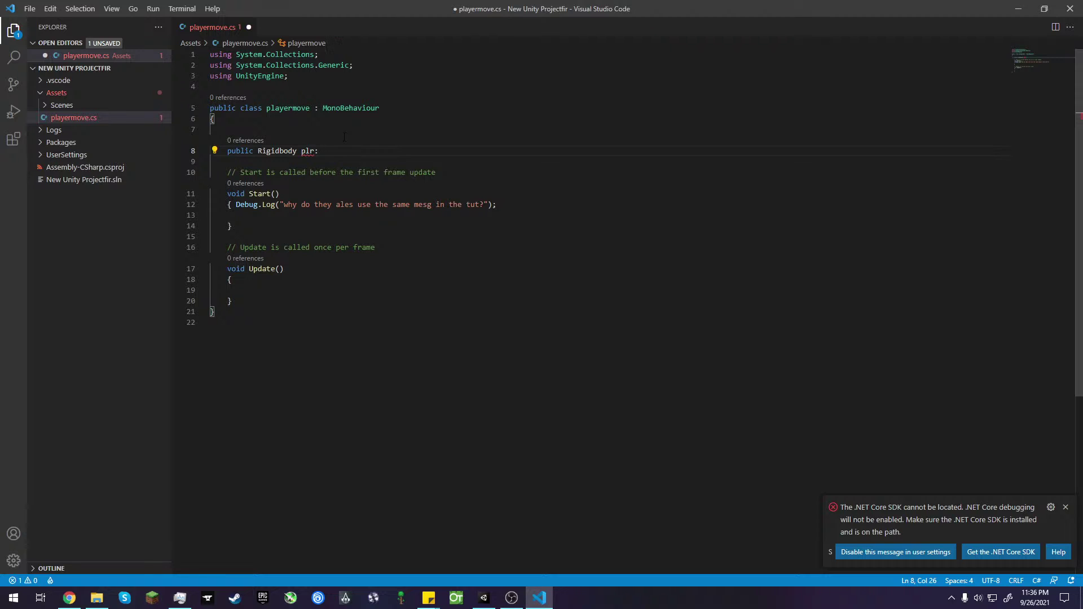
text(;)
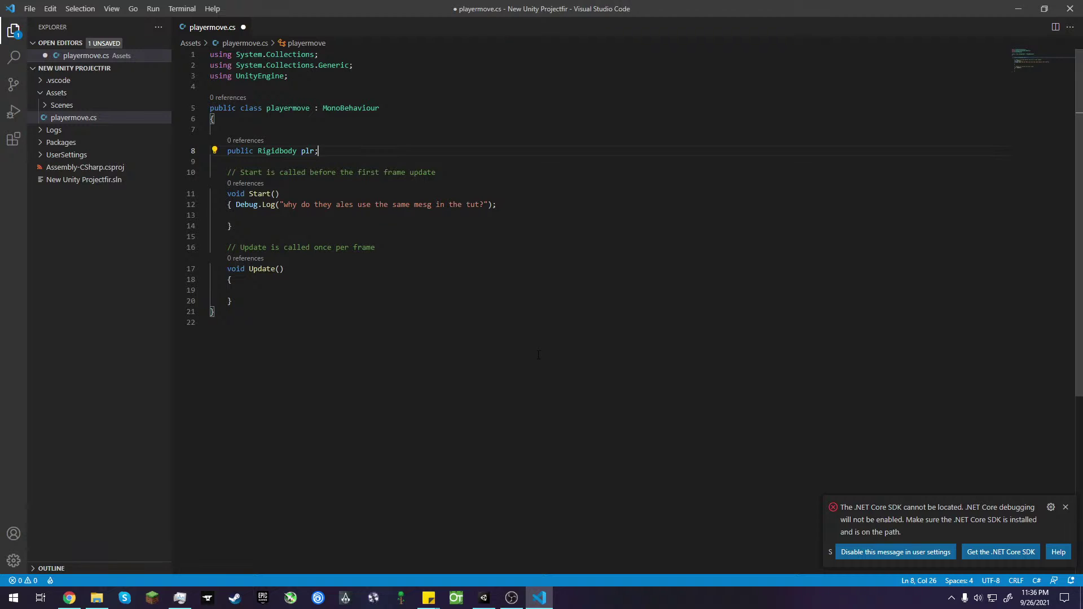
key(ctrl+s)
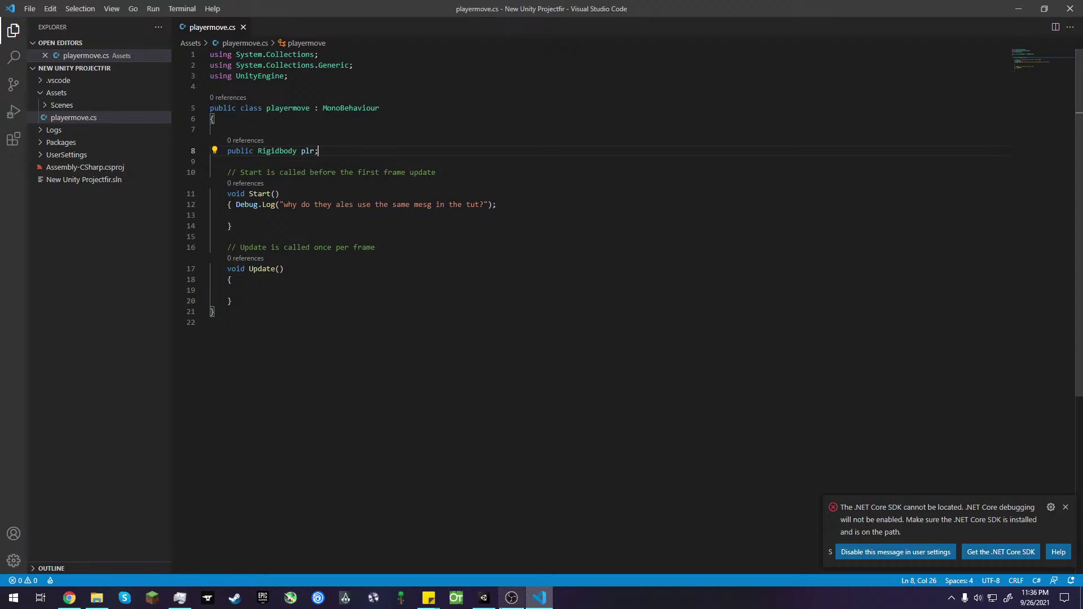
- Switch to Unity, play the scene and check the Console for messages before returning to the project assets
click(484, 598)
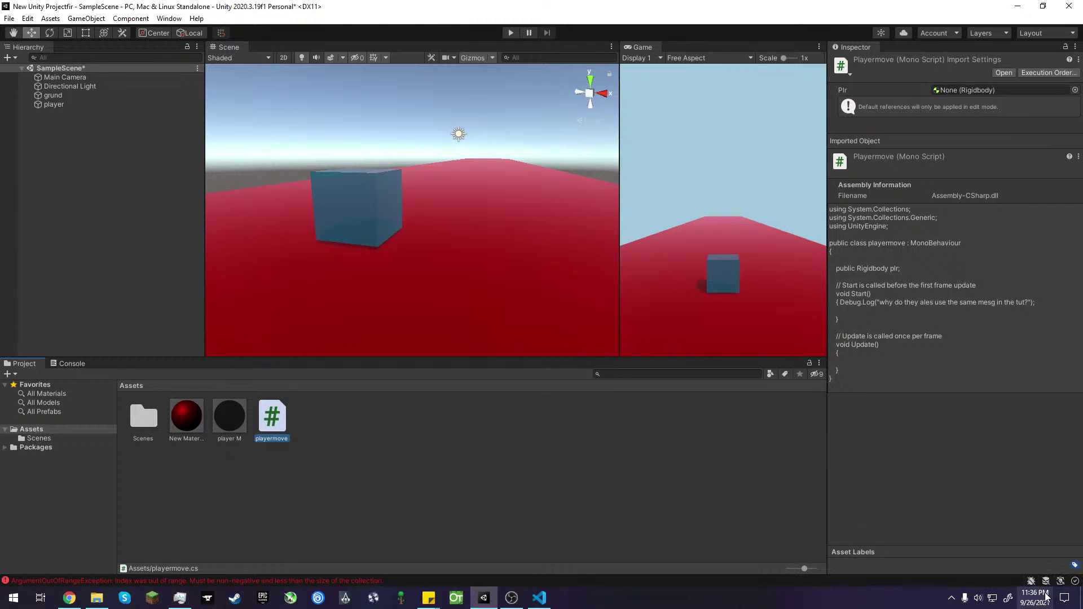
click(1075, 587)
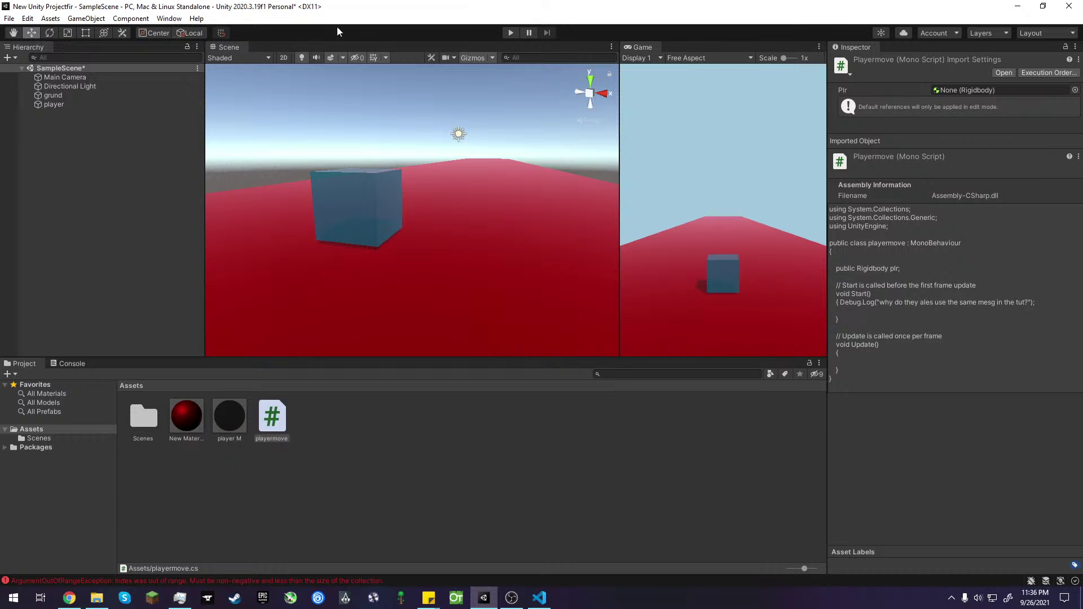
click(510, 35)
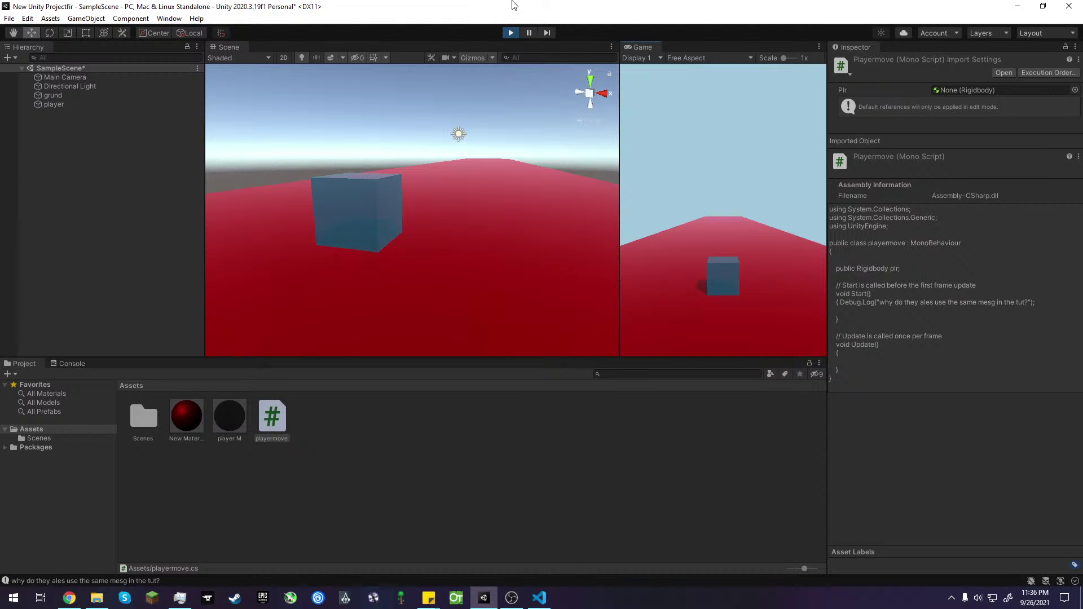
click(73, 364)
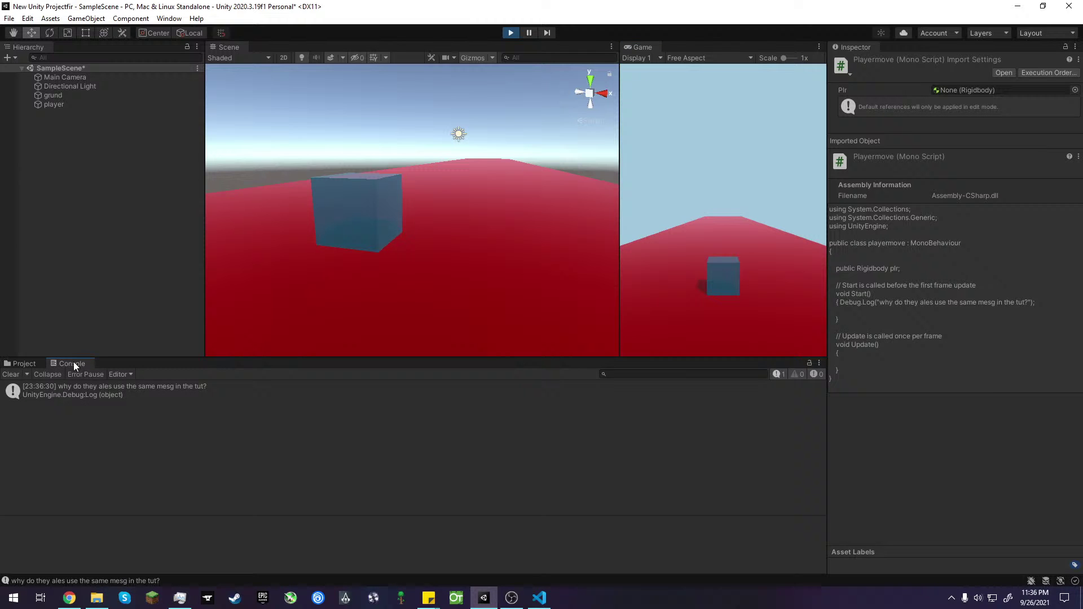
click(16, 364)
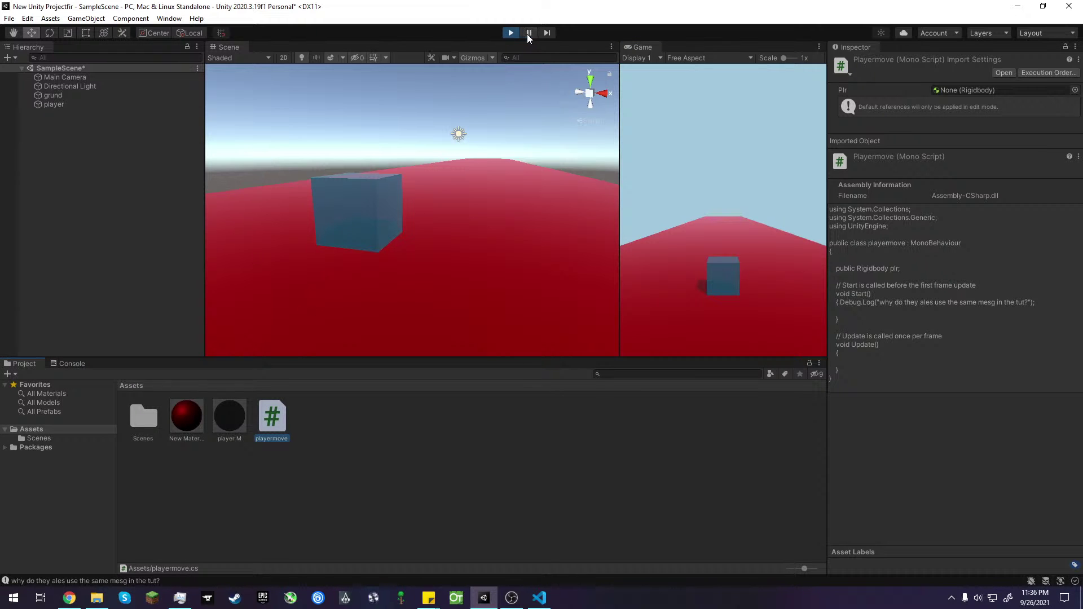
- Switch to Visual Studio Code and search the extension marketplace for unity
click(539, 597)
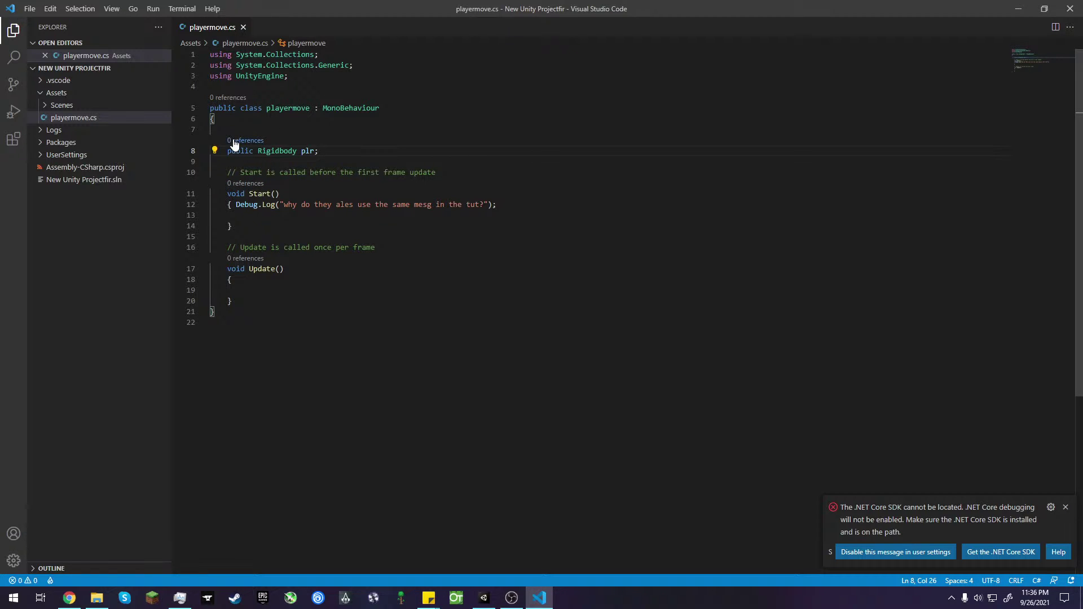
key(Left)
key(Left)
key(Left)
key(Left)
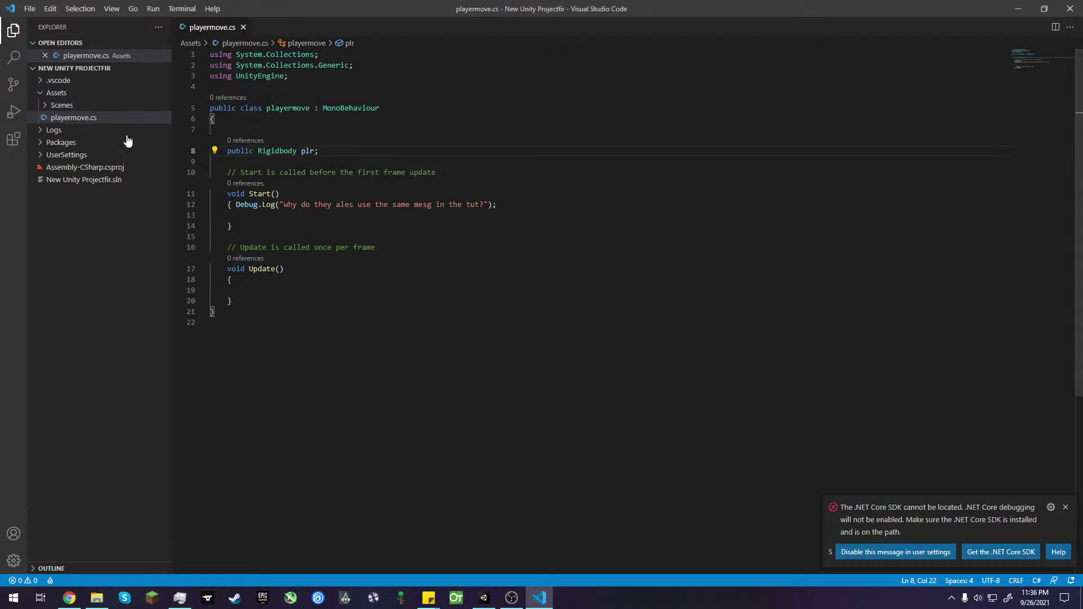
click(15, 137)
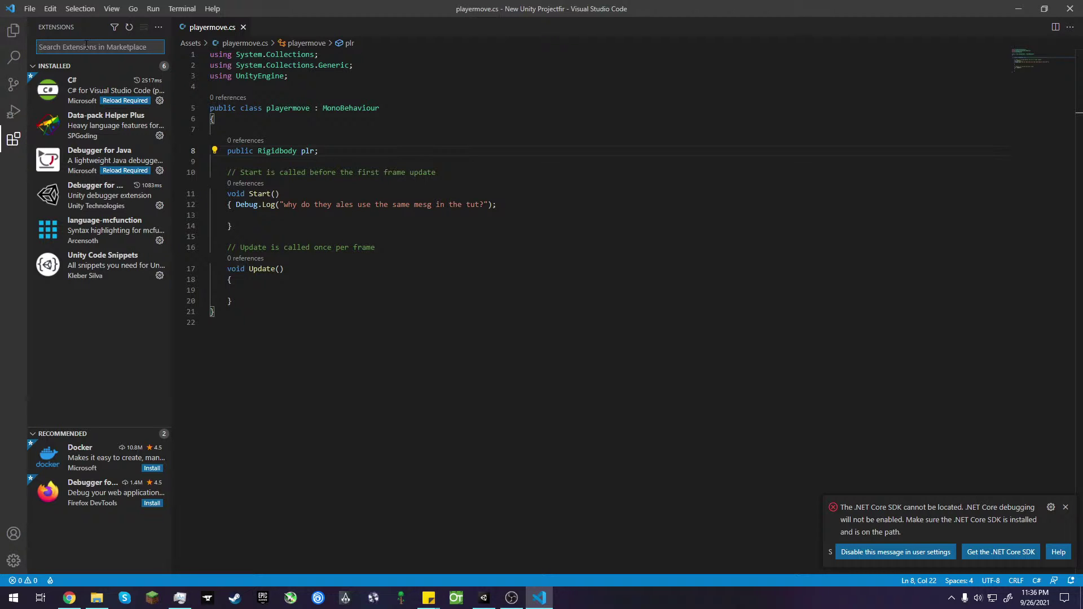
text(unity)
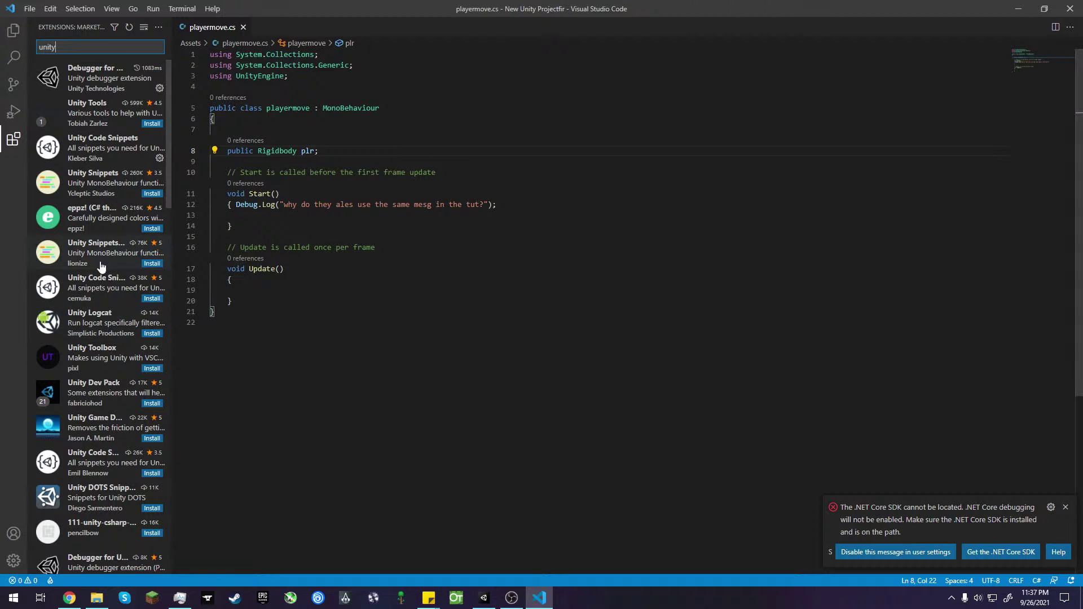
- Review the Unity Snippets and Unity Snippets Modified extensions, and install the Unity Tools extension
click(97, 226)
click(97, 248)
click(96, 179)
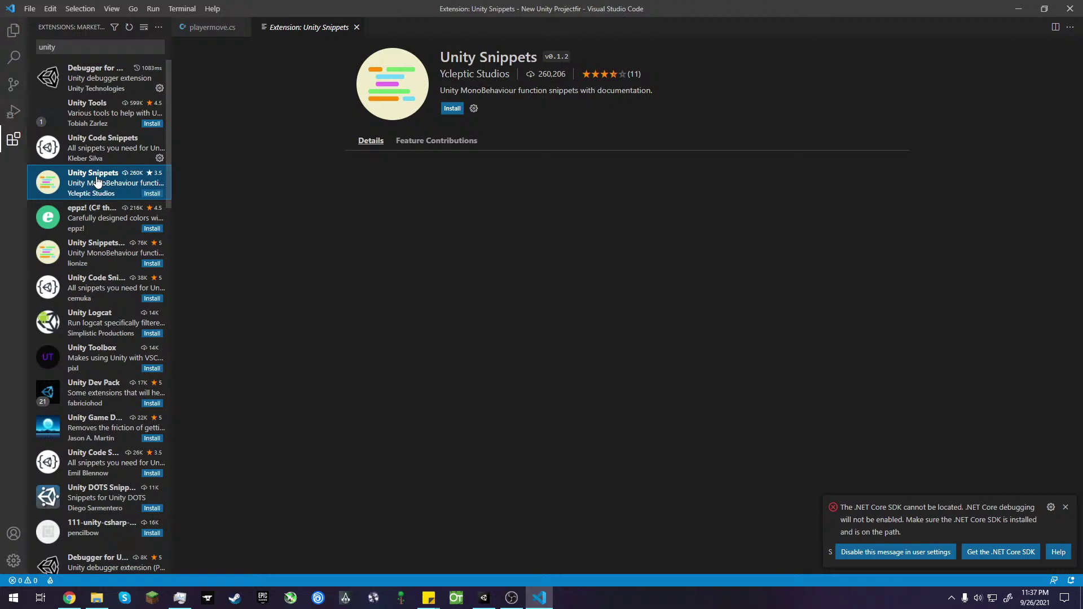
click(97, 250)
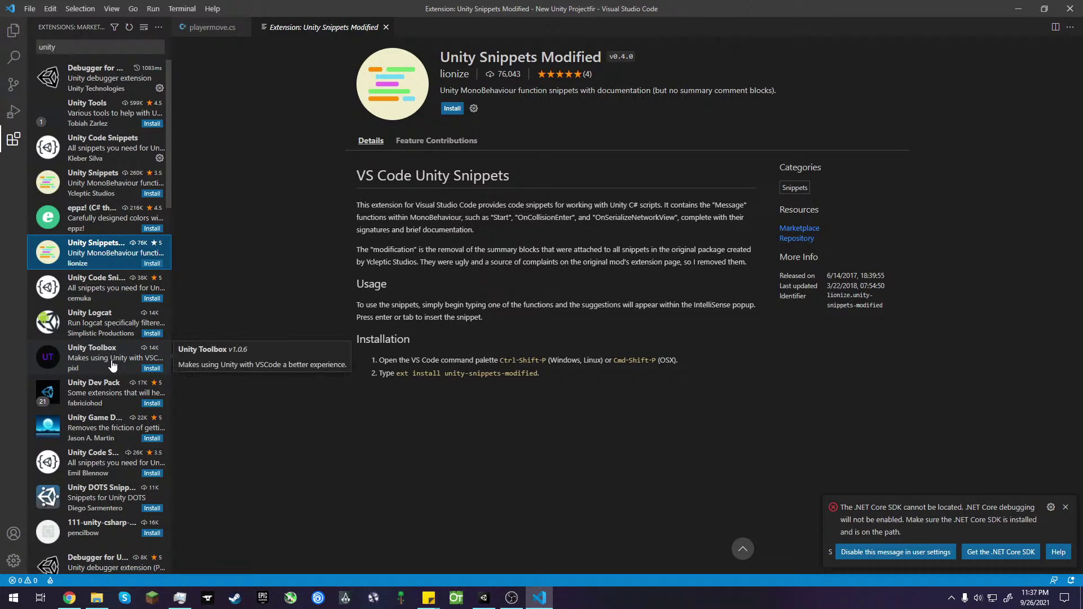
click(112, 108)
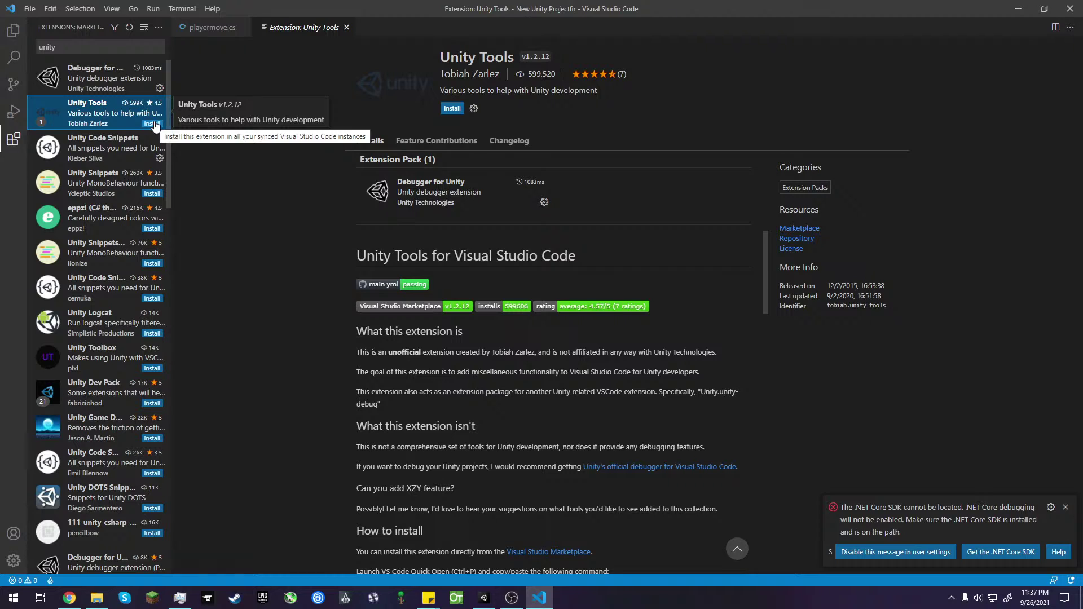
click(155, 125)
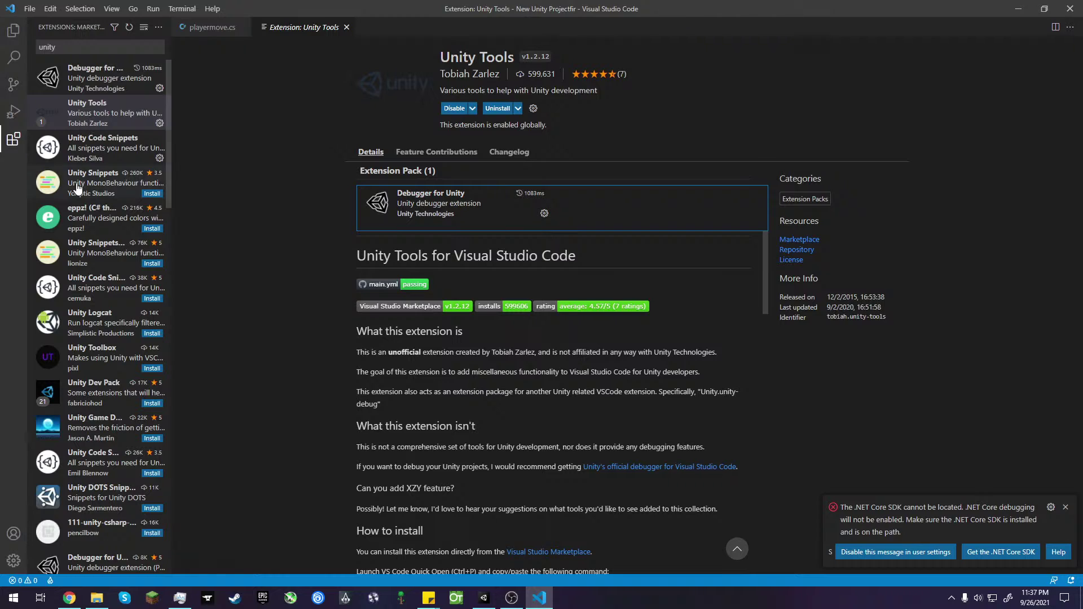
- Look through the rest of the Unity extensions and return to playermove.cs and the project file list
scroll(82, 170, down, 2)
scroll(79, 187, up, 2)
scroll(78, 190, down, 2)
scroll(78, 191, down, 3)
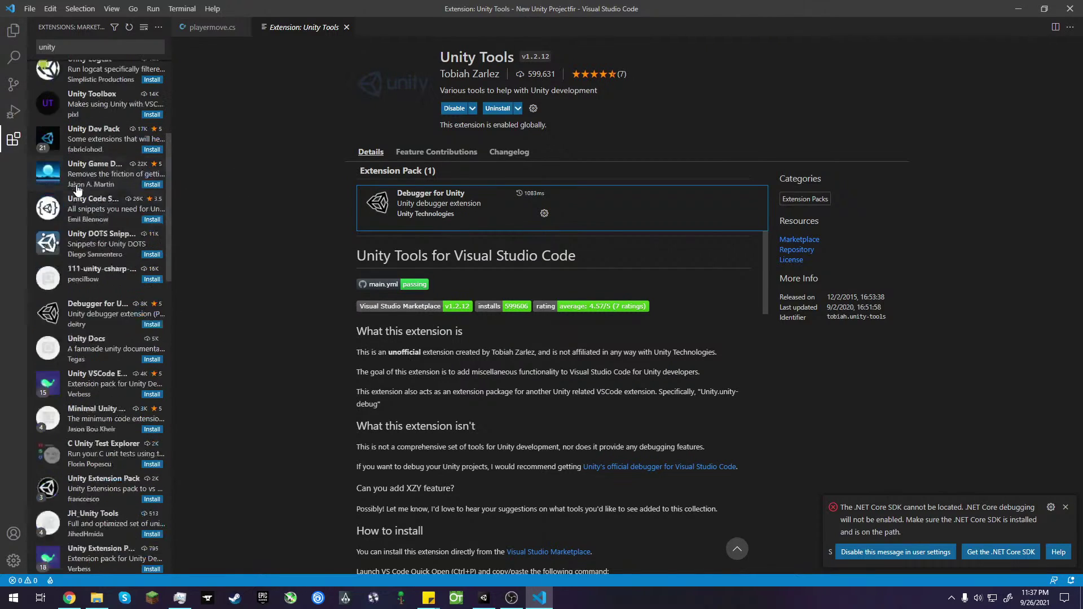
scroll(68, 189, up, 6)
scroll(66, 188, down, 15)
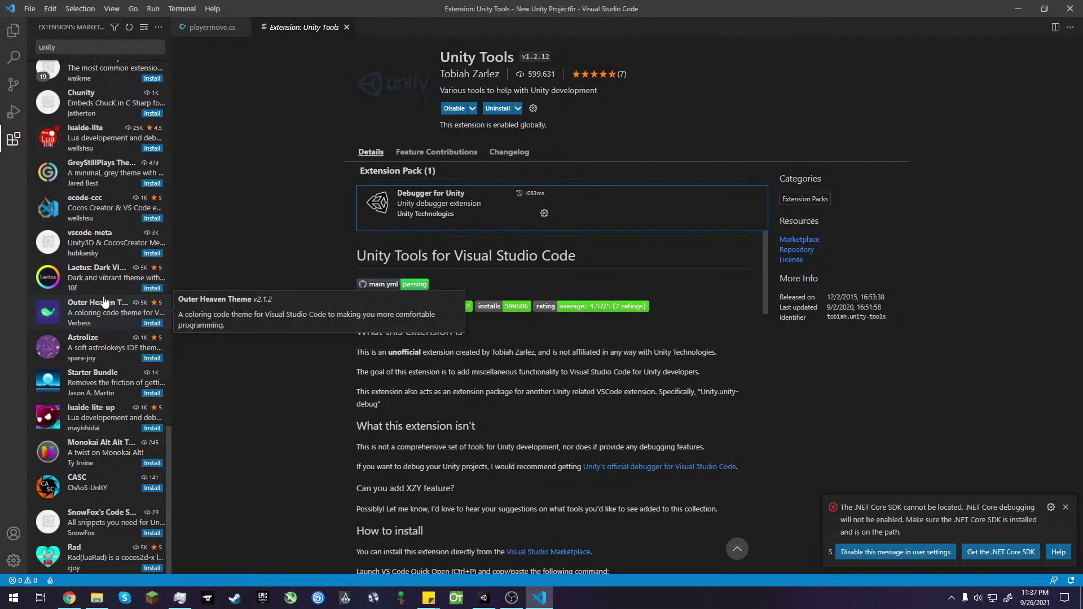
scroll(101, 305, up, 10)
scroll(107, 302, up, 5)
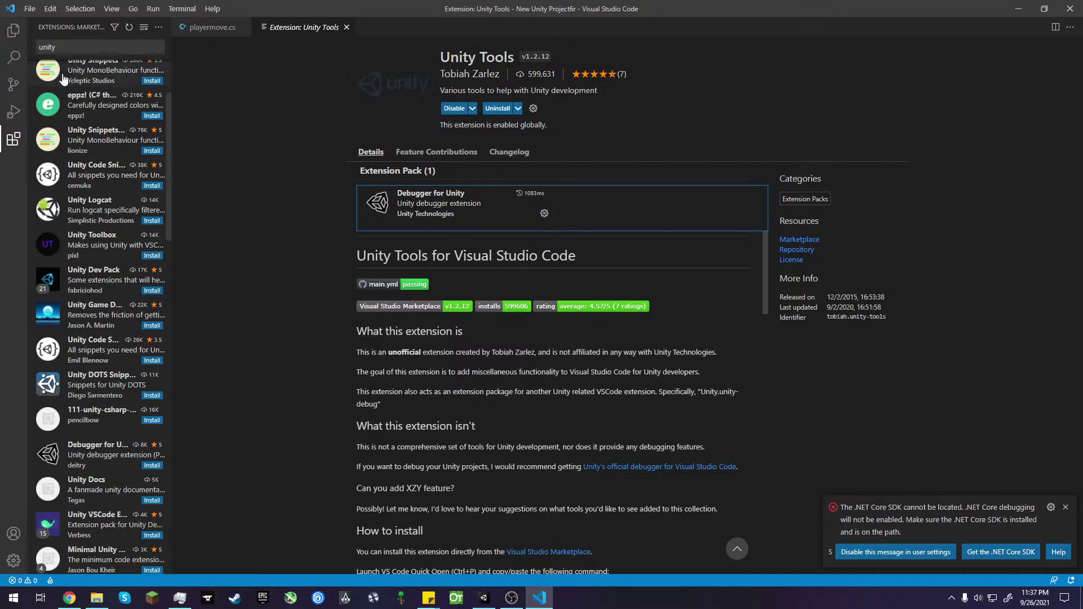
click(205, 31)
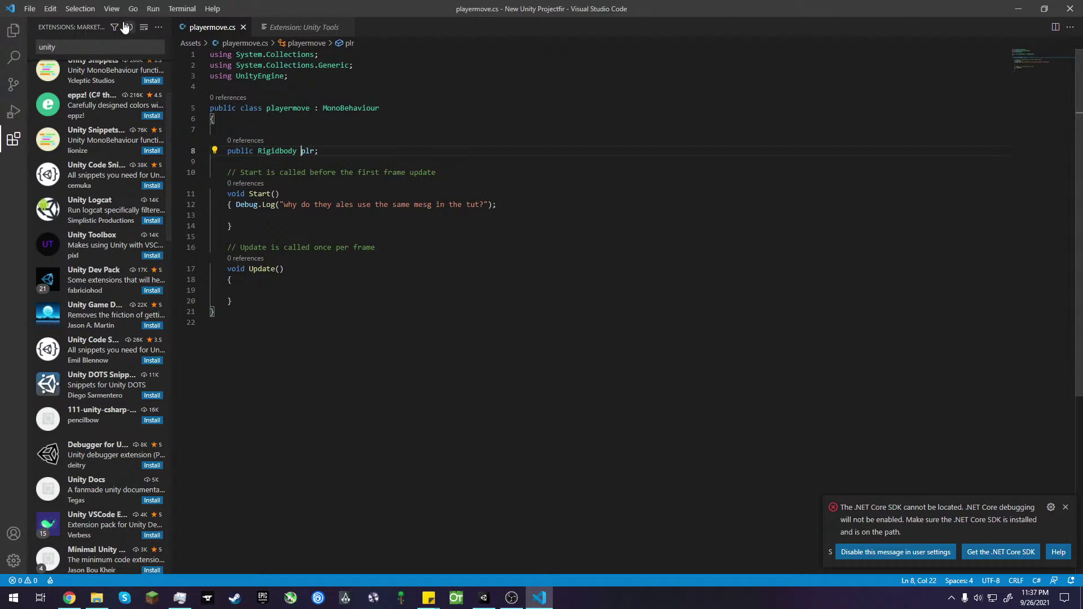
click(13, 31)
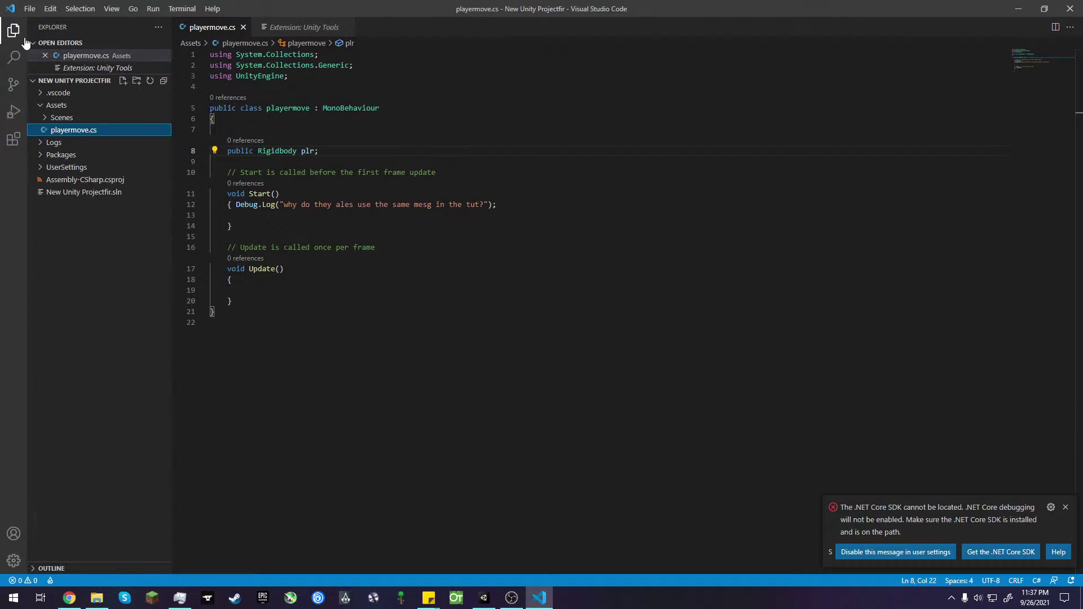
- Test code completion by entering Rig after the plr declaration on line 8, and delete the test text
click(271, 351)
click(375, 247)
click(354, 118)
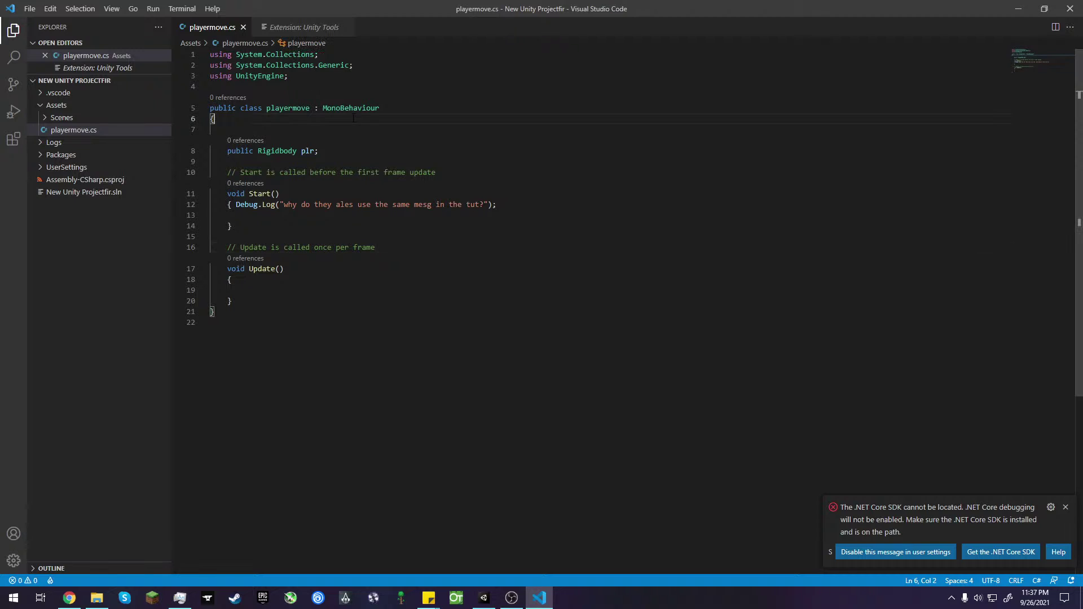
click(347, 150)
click(382, 141)
click(393, 149)
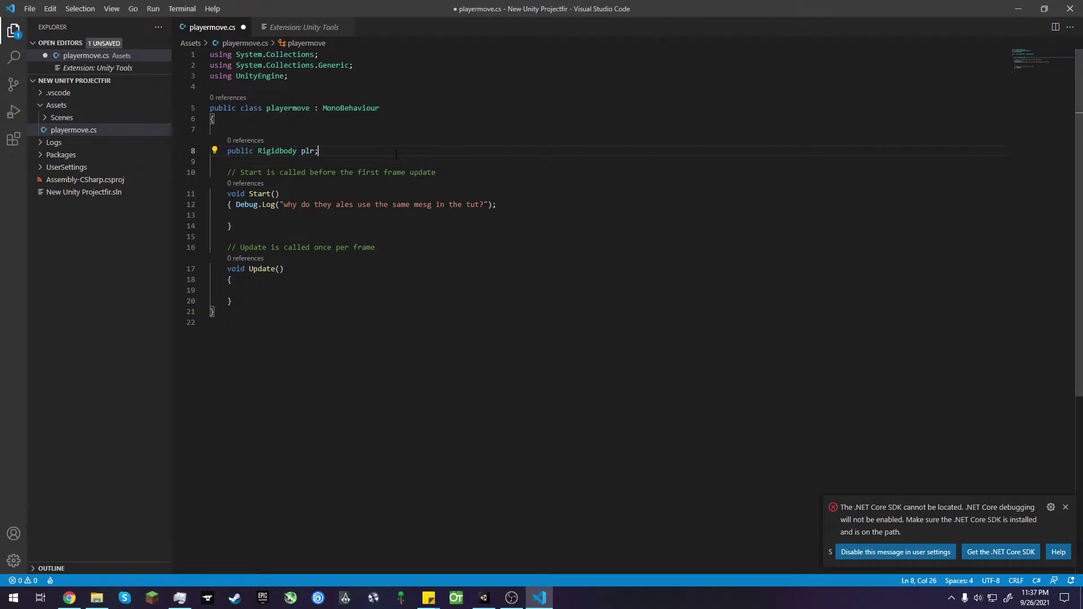
text(Ri)
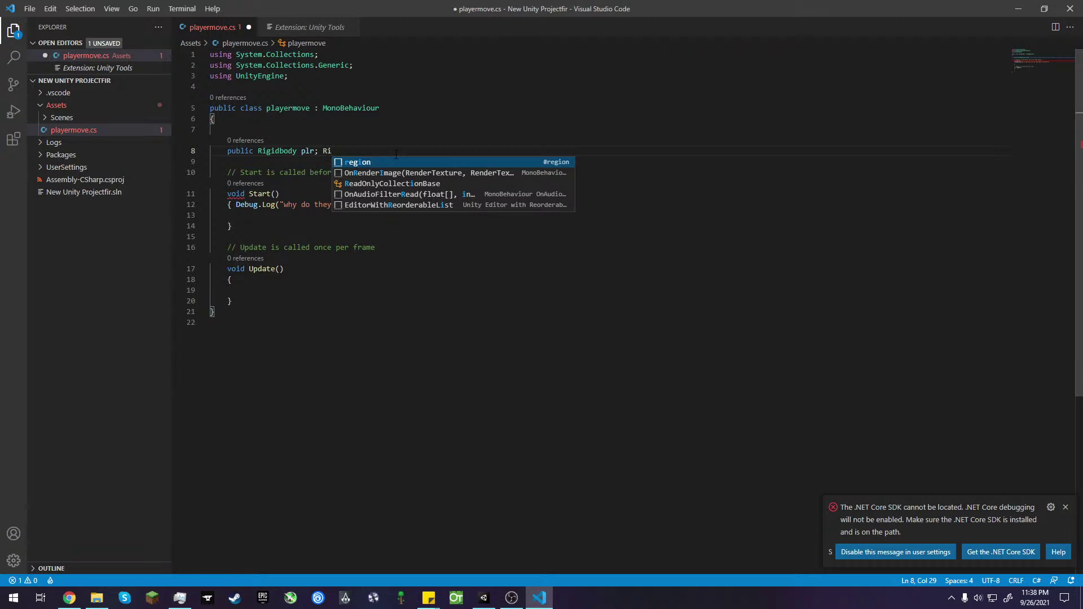
text(g)
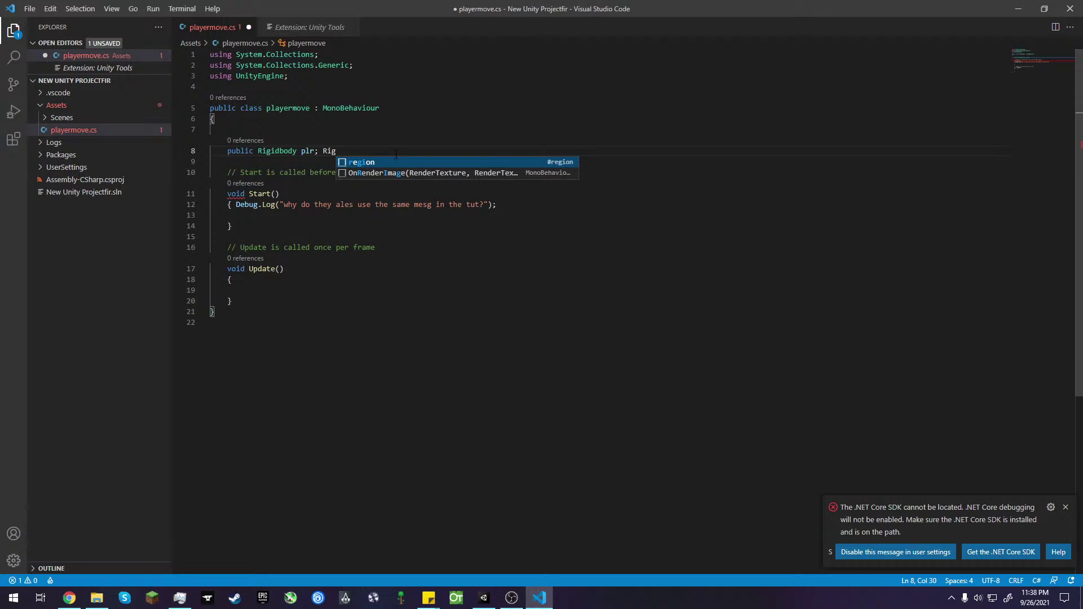
key(BackSpace)
key(BackSpace)
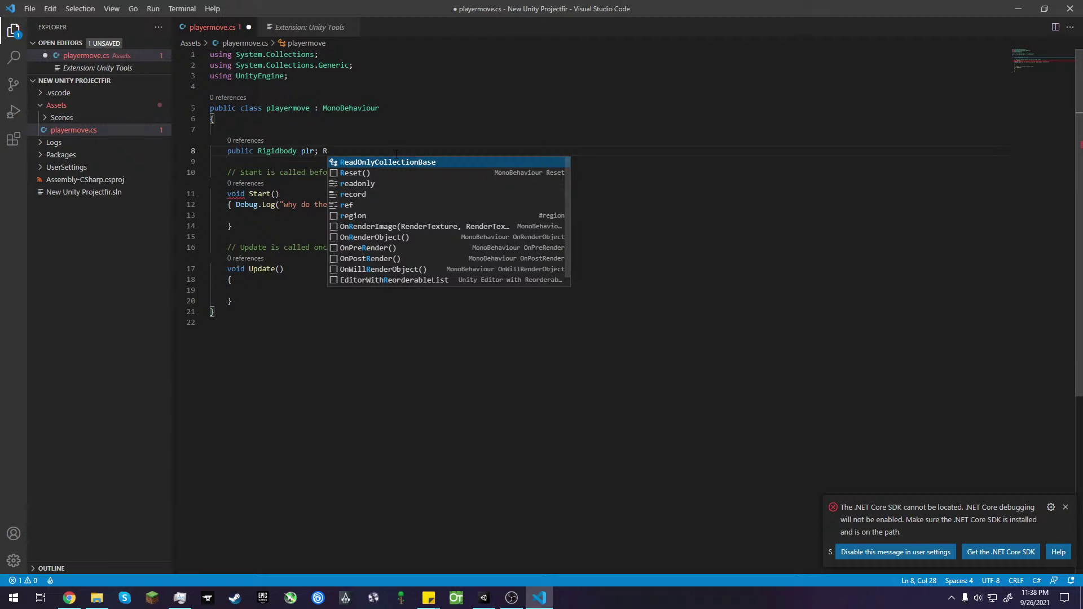
key(BackSpace)
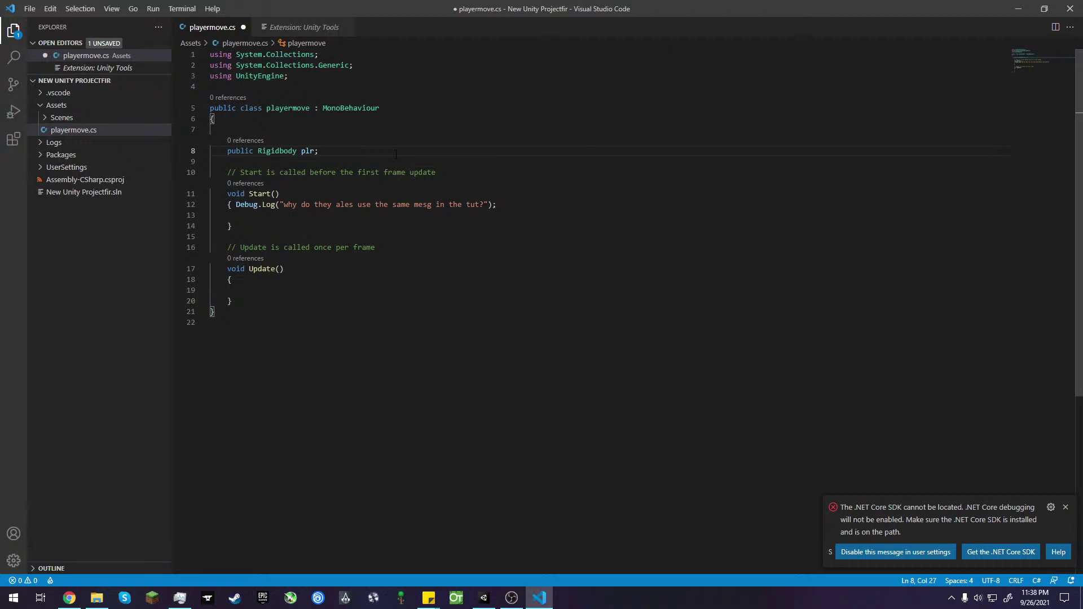
- Save playermove.cs and dismiss the .NET Core SDK notification
key(ctrl+s)
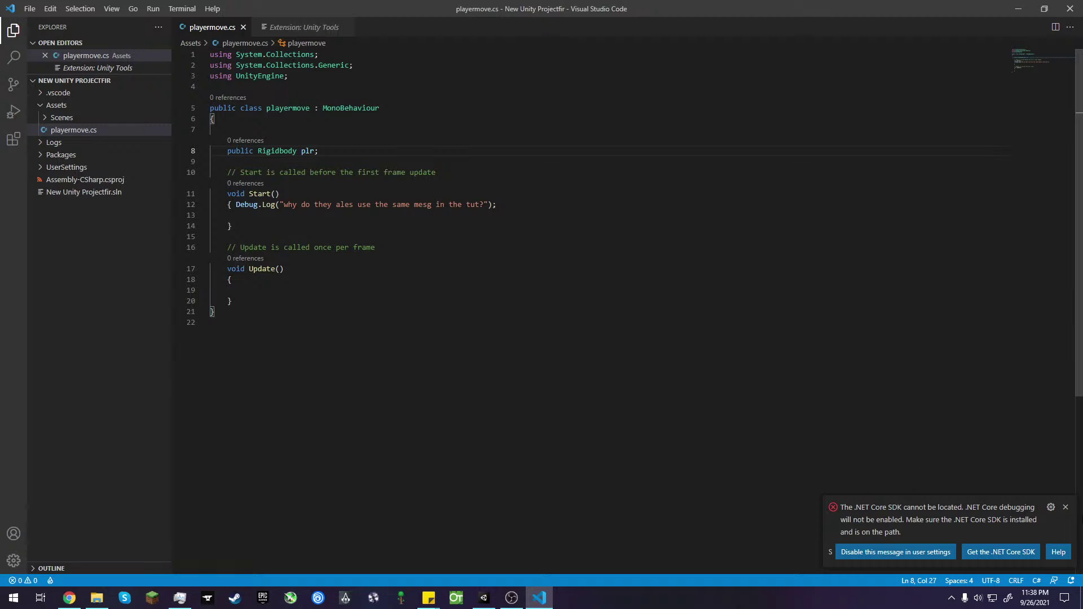
click(1066, 507)
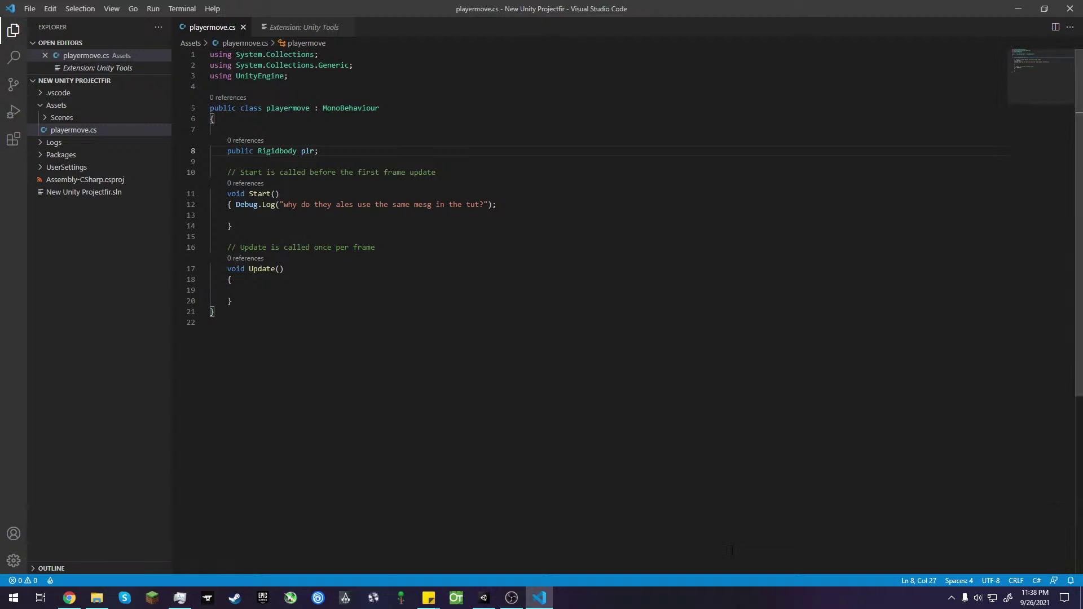
- Switch to Chrome, go back up from the comments to the Unity PROGRAMMING (E02) video and resume playback
click(70, 599)
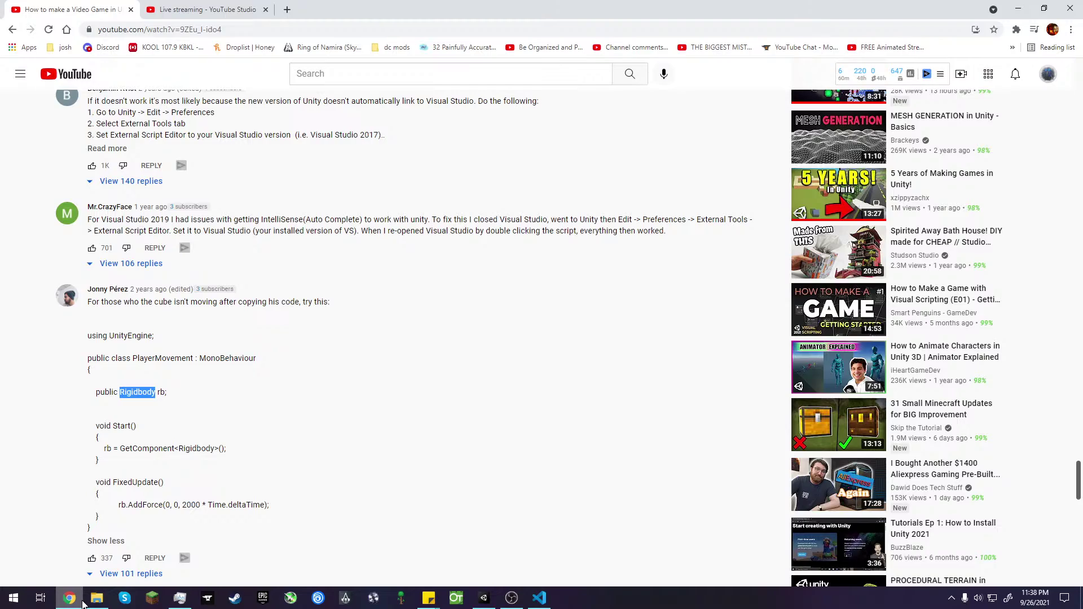
scroll(388, 444, up, 20)
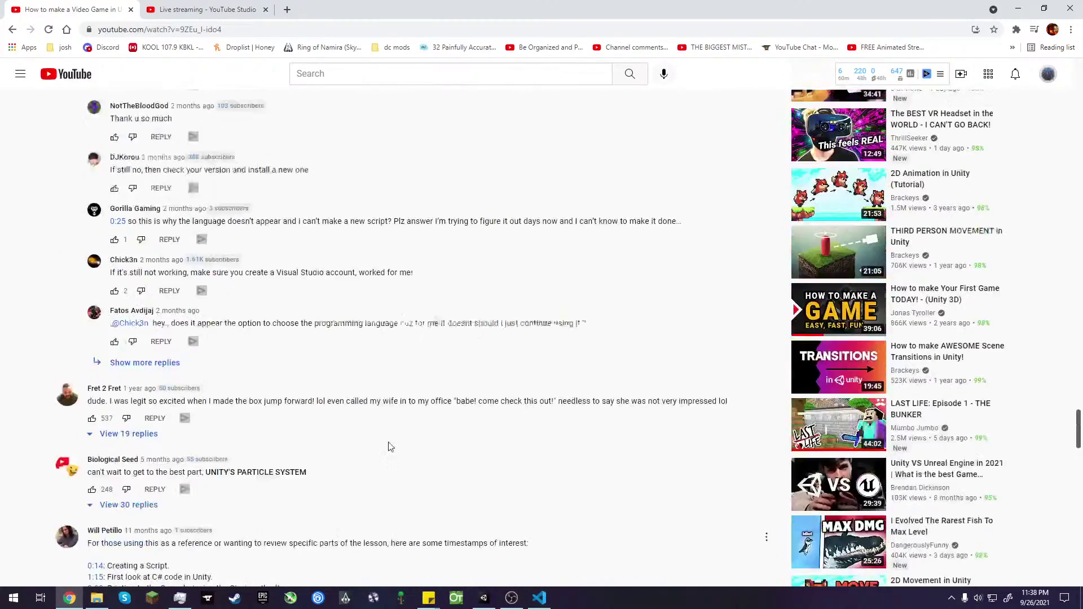
scroll(389, 444, up, 20)
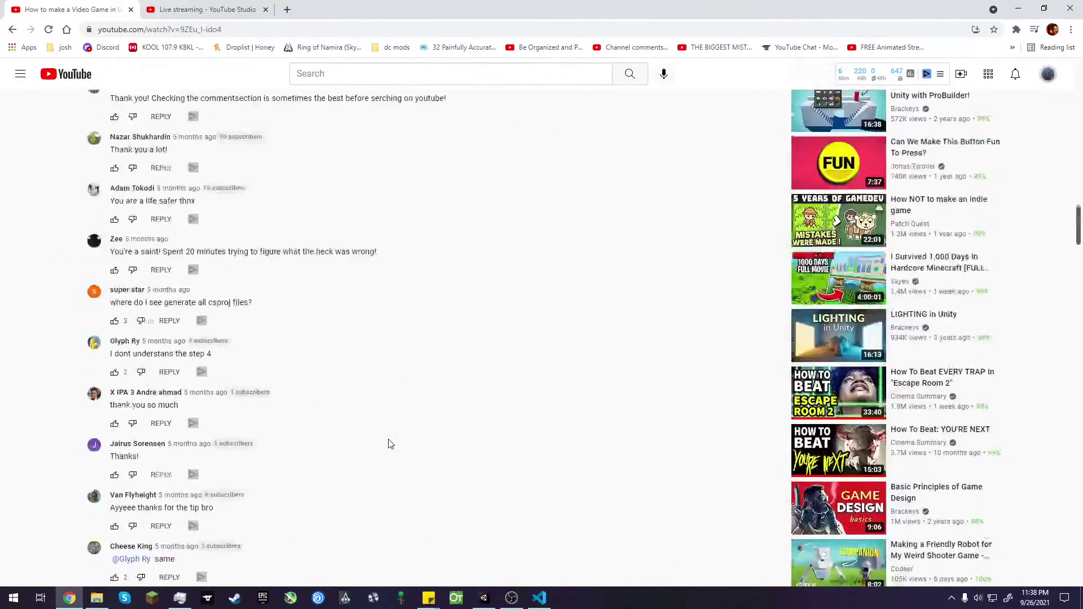
scroll(389, 444, up, 20)
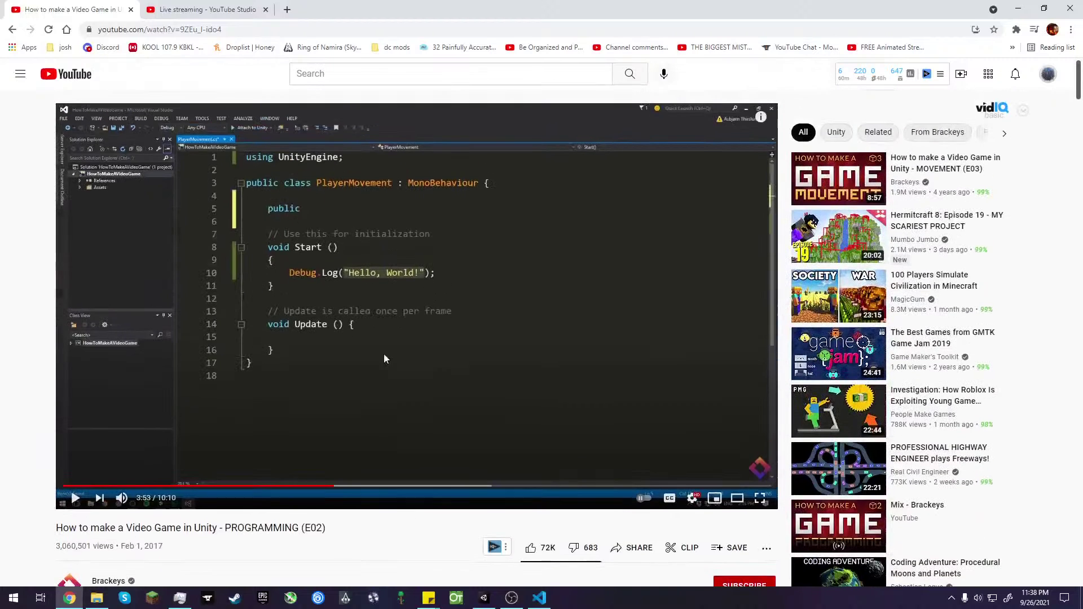
click(333, 395)
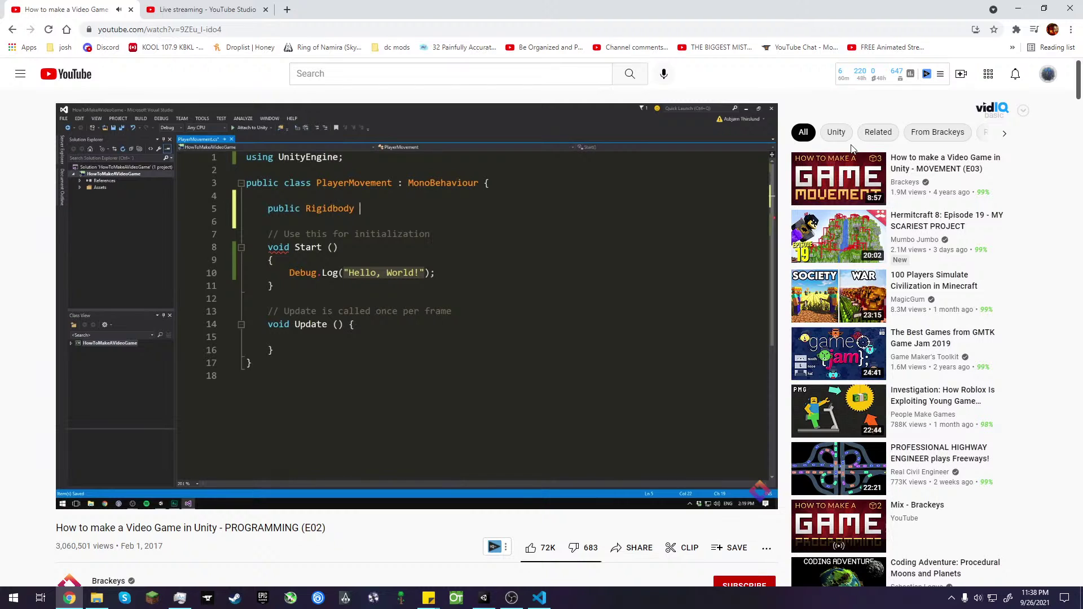
- Show the tutorial video in a floating window with the Picture-in-Picture extension
scroll(295, 310, down, 4)
scroll(295, 309, up, 4)
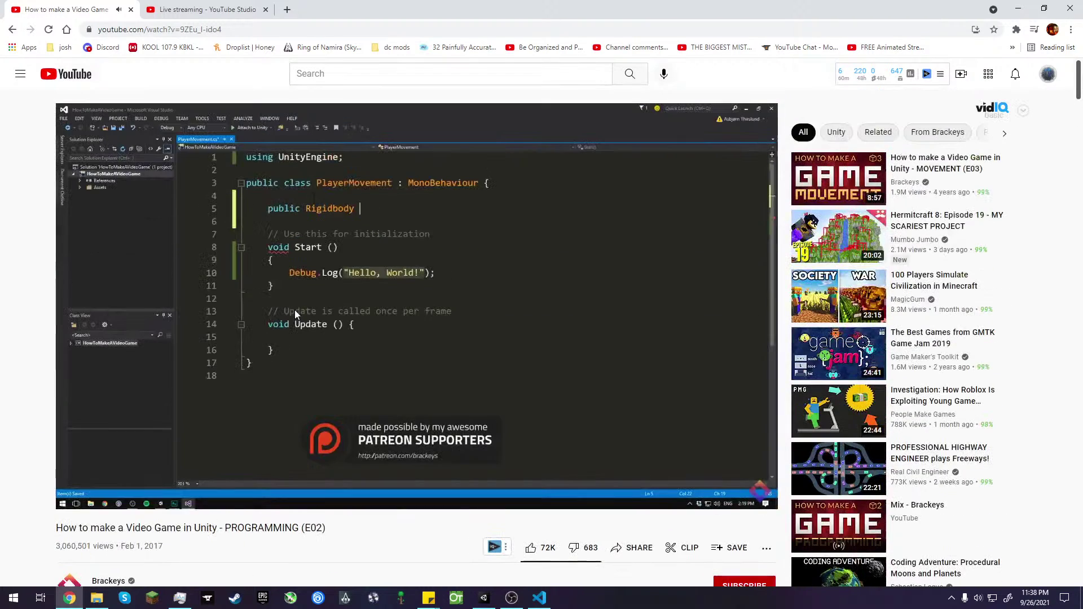
click(1016, 29)
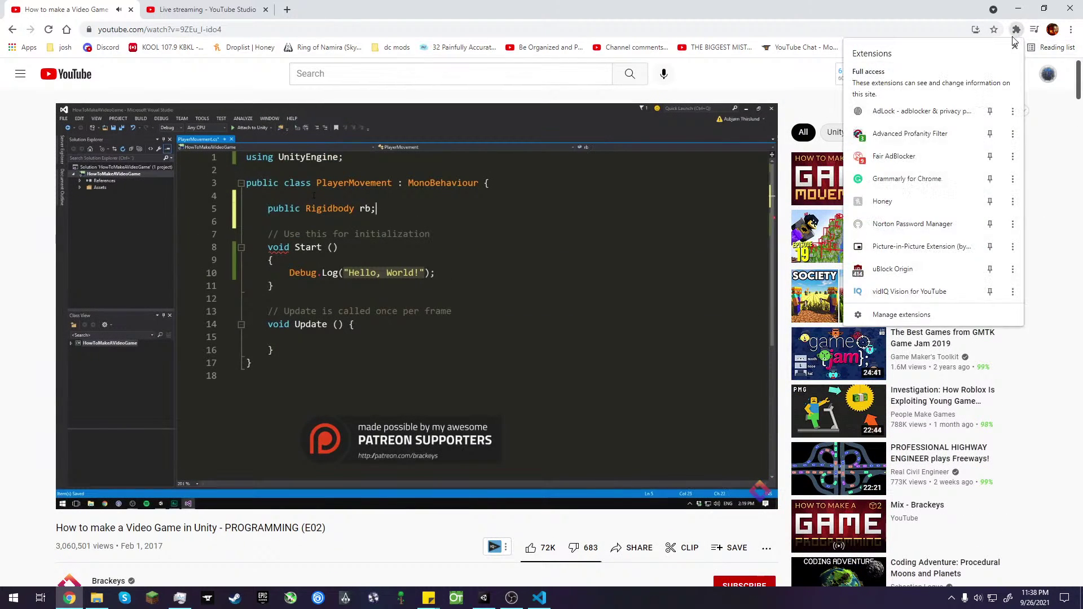
click(902, 247)
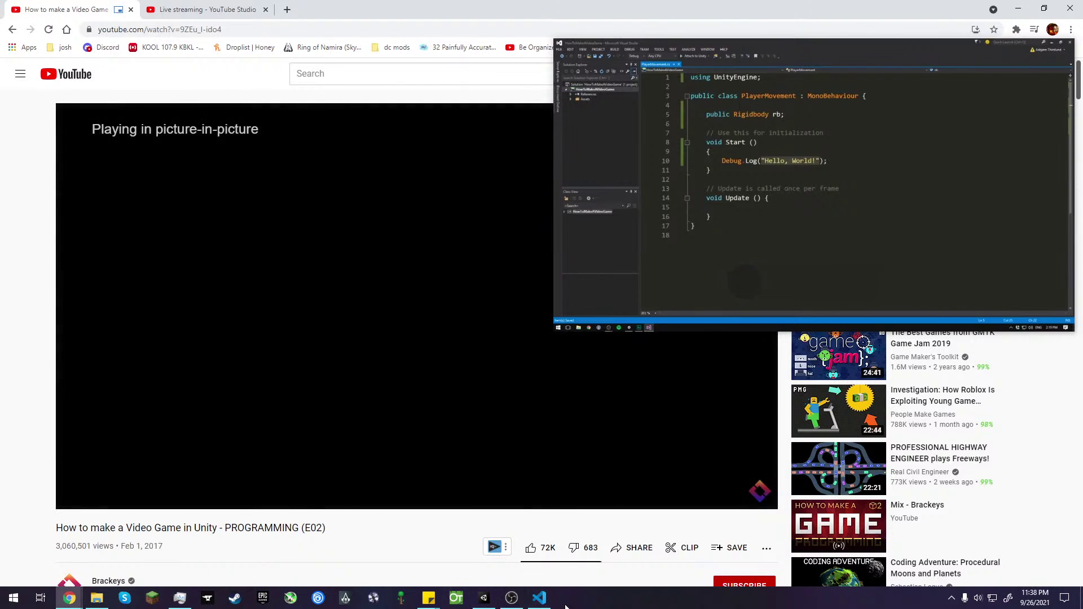
- Switch to Visual Studio Code, shrink the floating tutorial video and place it clear of the playermove.cs code
click(539, 599)
drag(699, 229, 621, 365)
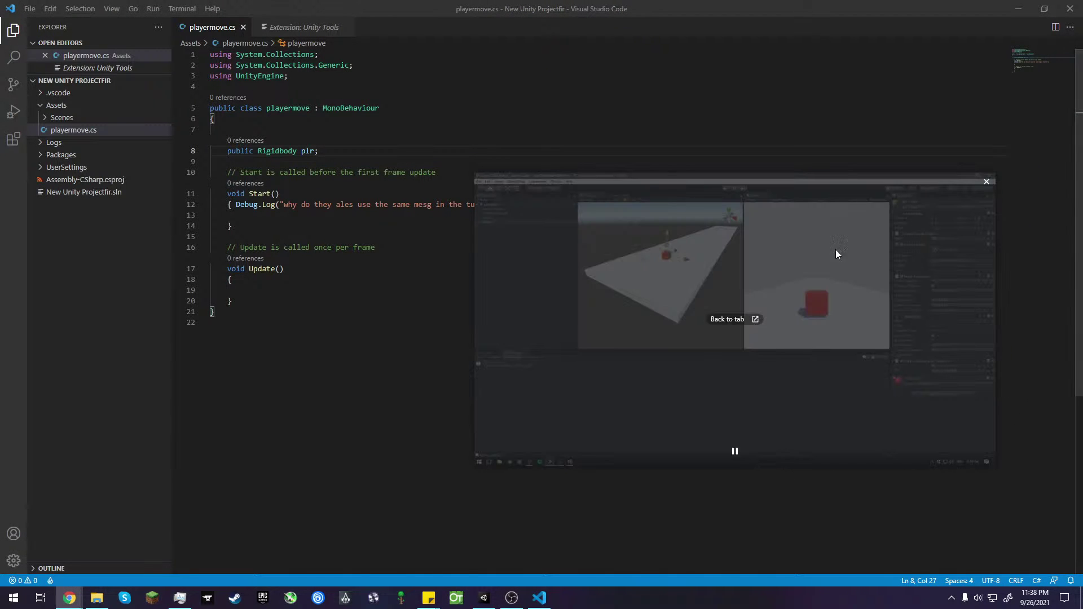
drag(856, 174, 856, 202)
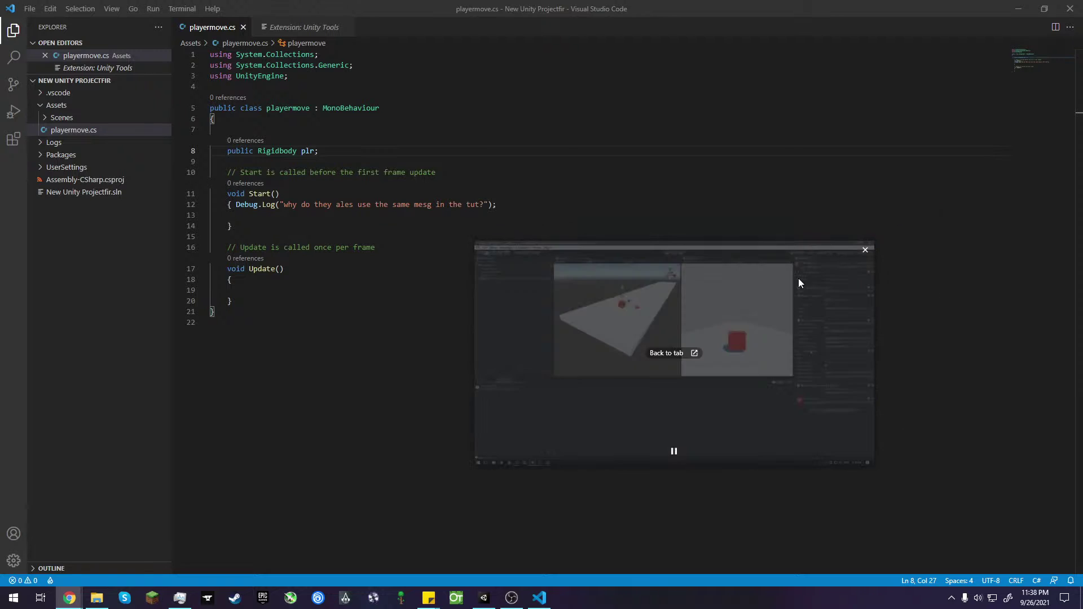
drag(797, 279, 938, 472)
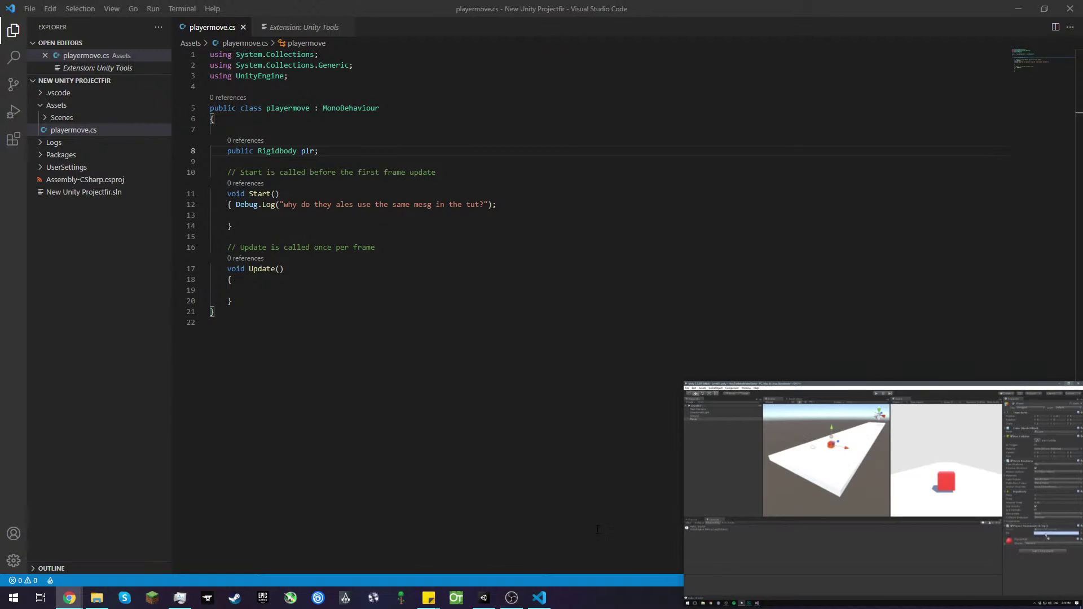
- Switch to Unity and move the floating tutorial video over the Hierarchy, clear of the Inspector and project assets
click(484, 598)
drag(545, 443, 138, 176)
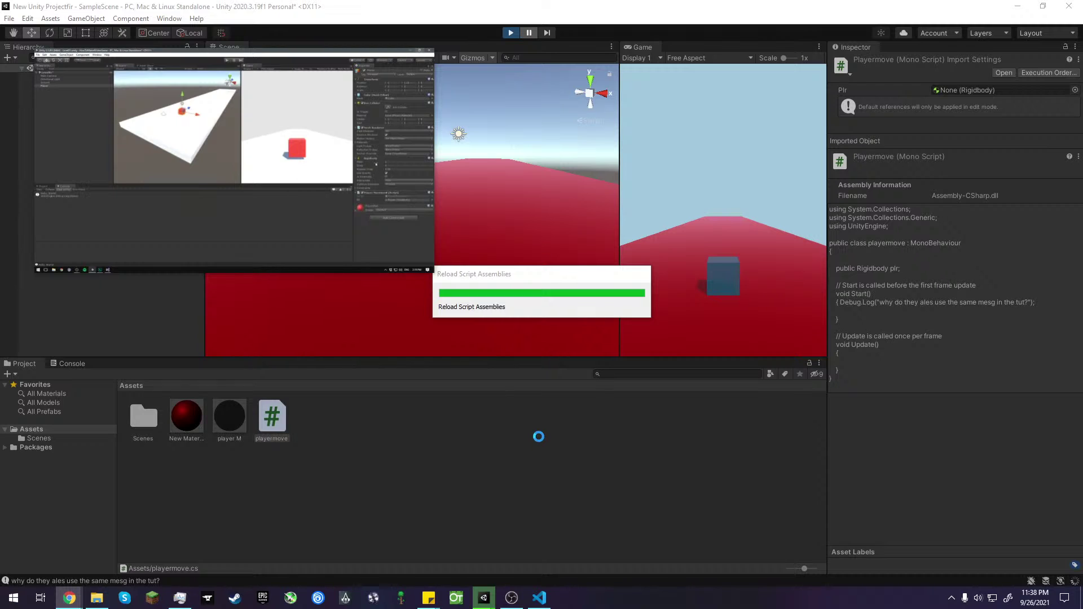
mouse_move(308, 222)
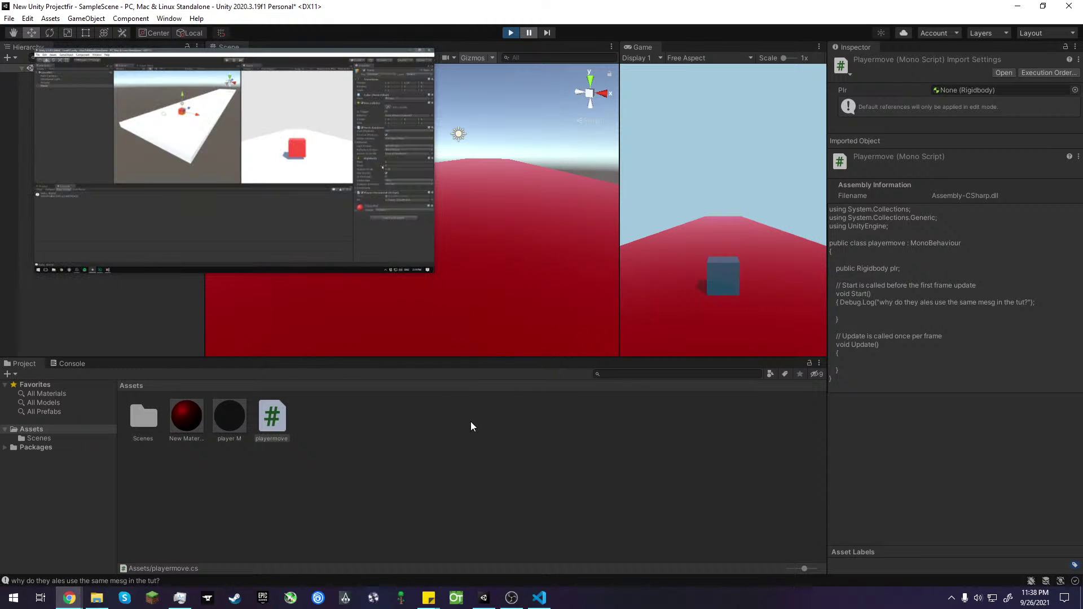
drag(303, 161, 272, 117)
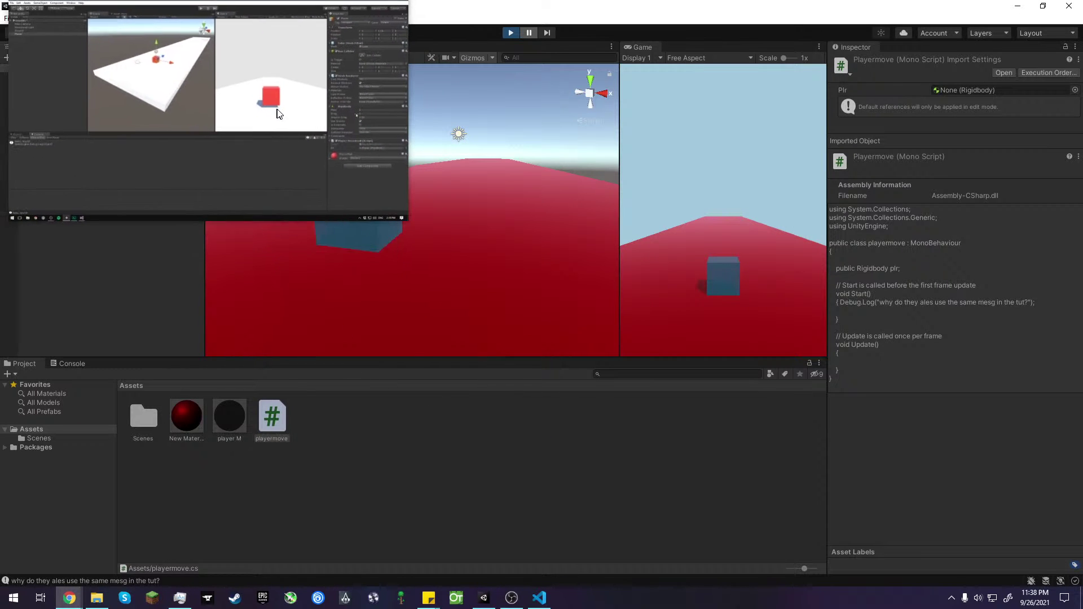
- Select the player cube in the scene and assign its Rigidbody component to the Plr field of the Playermove script
click(346, 248)
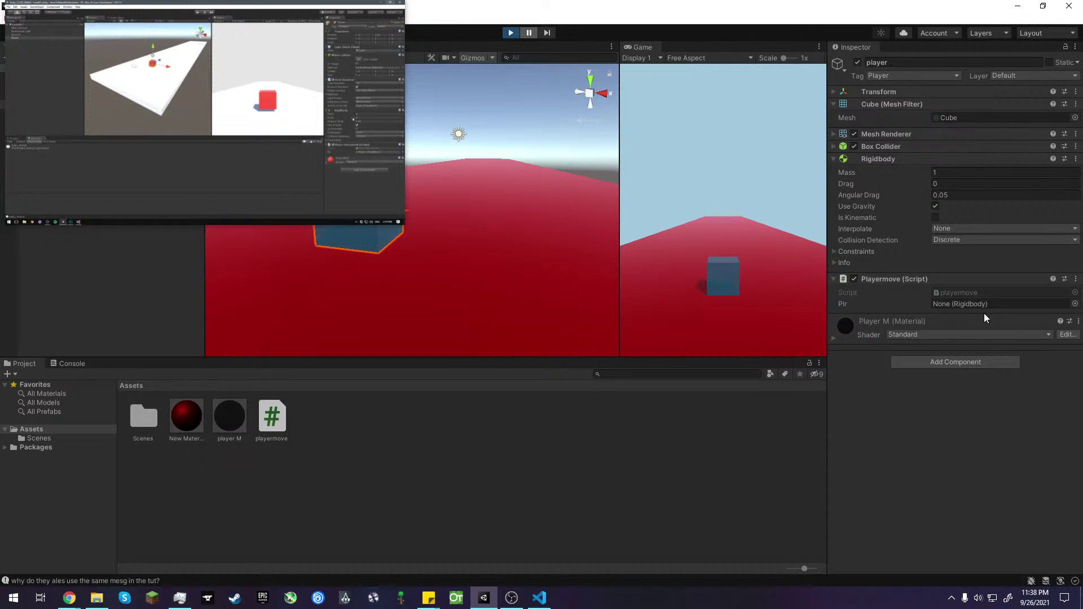
click(1007, 303)
mouse_move(333, 199)
drag(879, 159, 1001, 307)
click(595, 460)
- Resume the floating tutorial video, switch to Visual Studio Code and move the video clear of the playermove.cs code
mouse_move(304, 141)
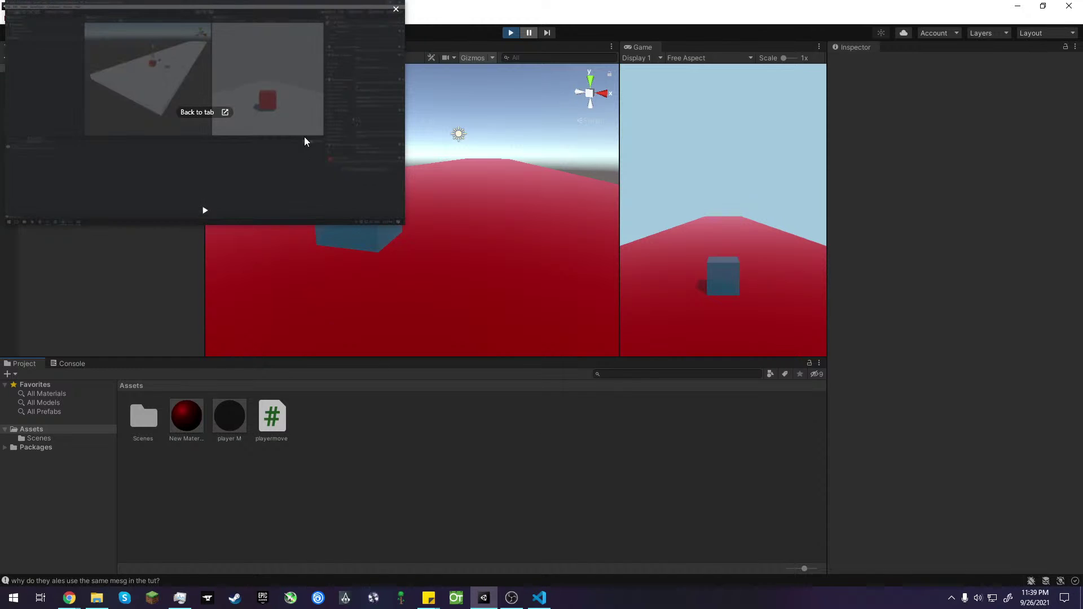
click(205, 211)
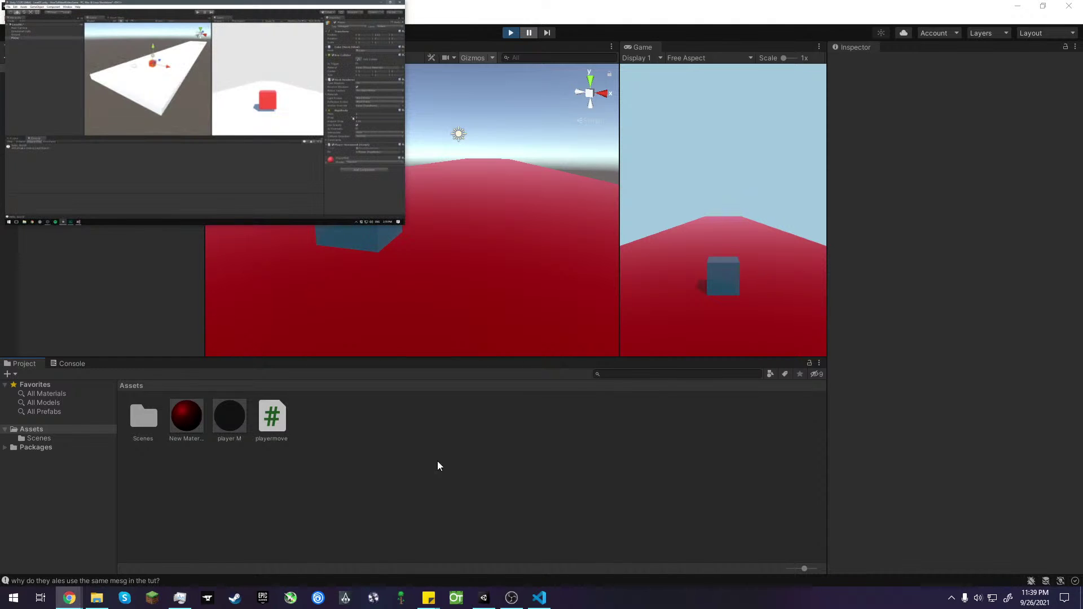
click(445, 465)
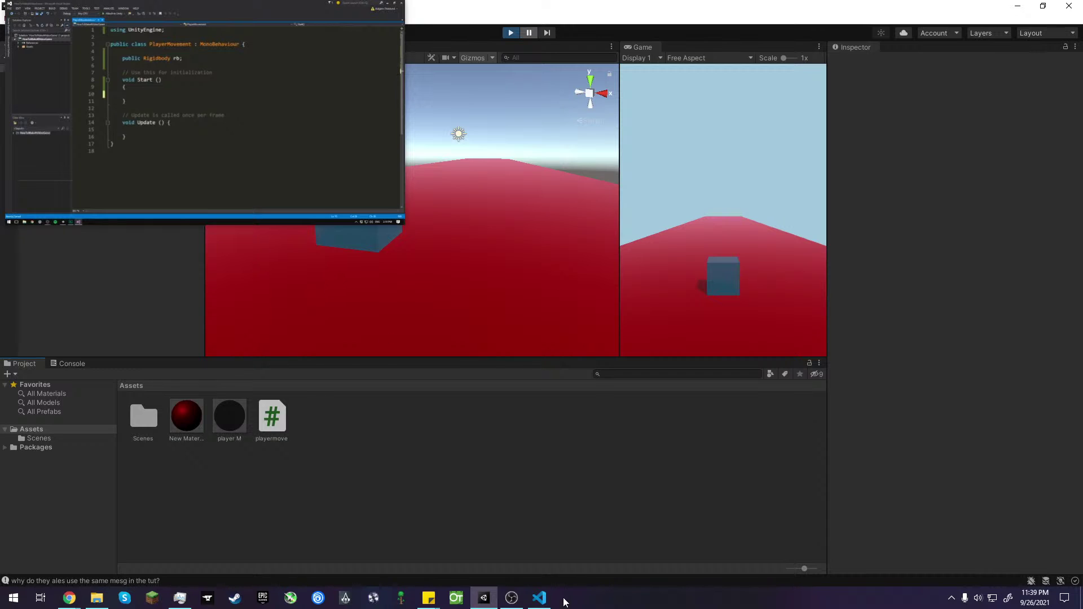
click(545, 599)
drag(344, 138, 903, 340)
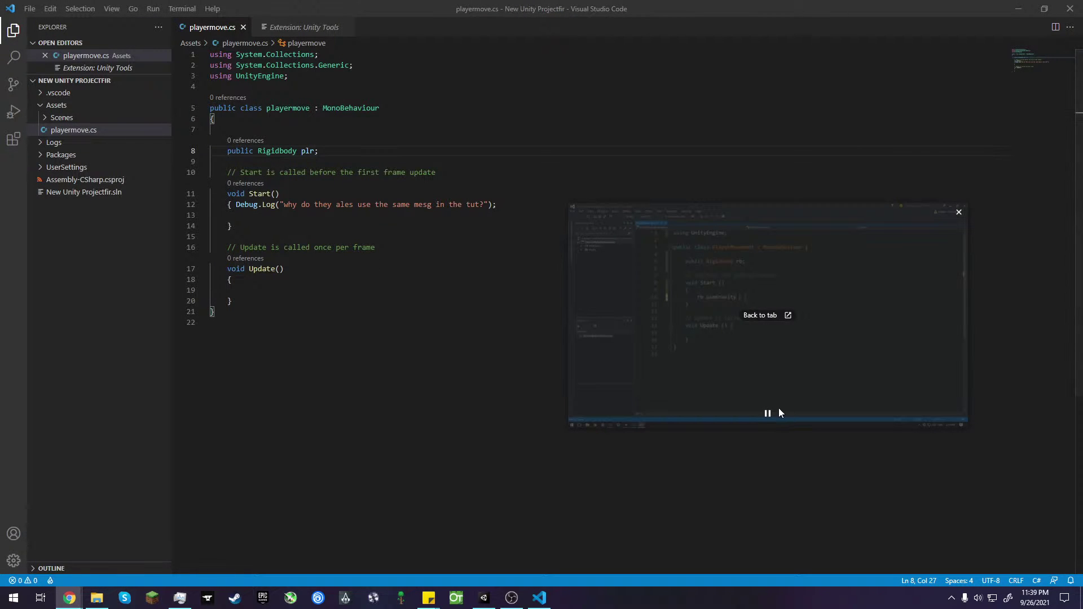
- Return the tutorial to its Chrome tab, refloat it with the Picture-in-Picture extension and enlarge it beside the code in Visual Studio Code
click(793, 314)
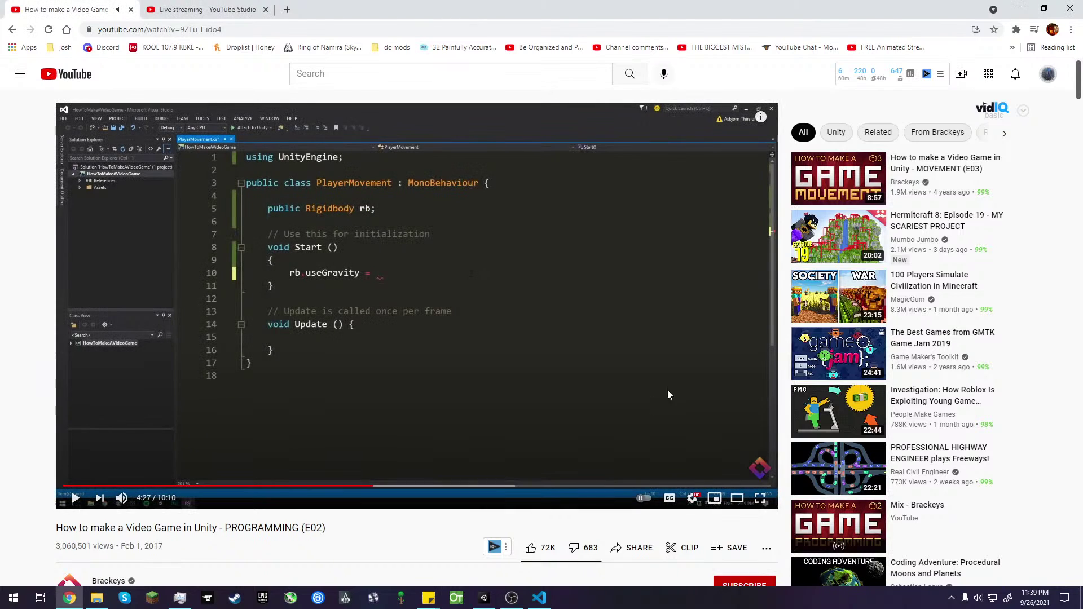
click(1016, 29)
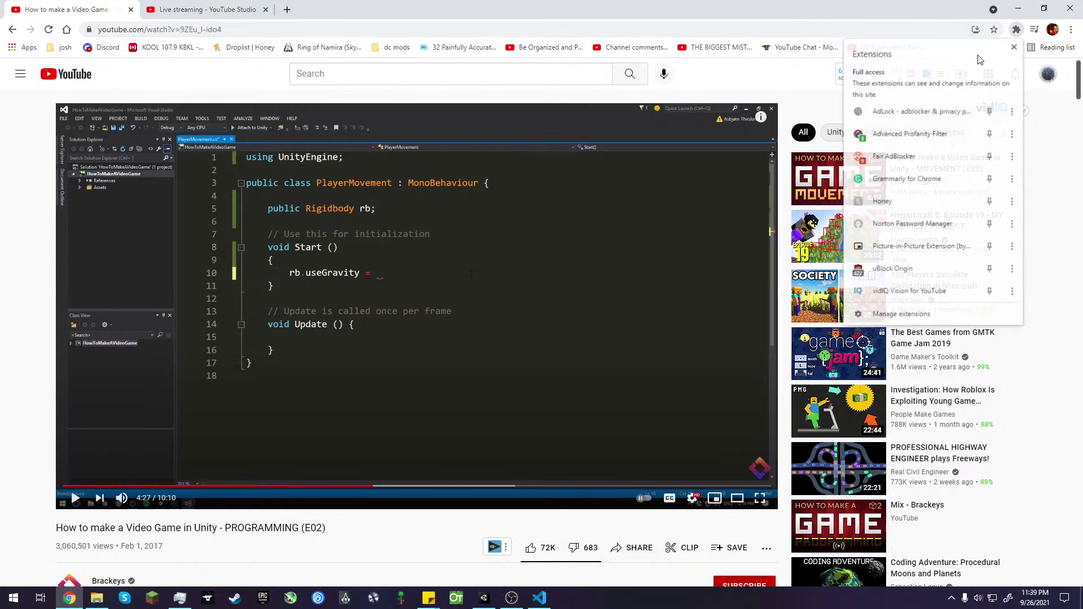
click(913, 251)
key(alt+Tab)
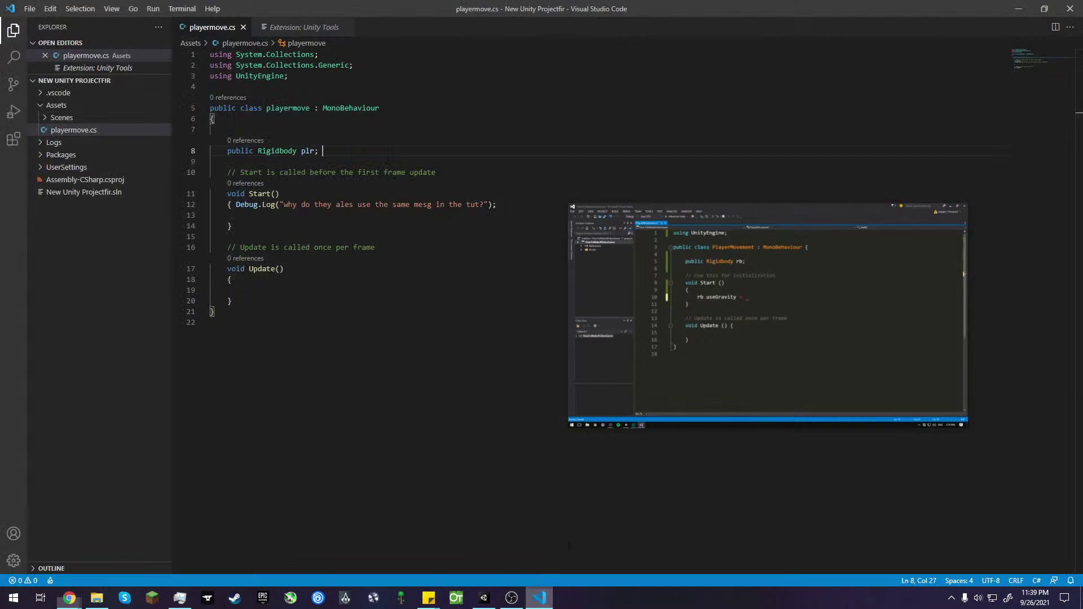
drag(796, 204, 800, 22)
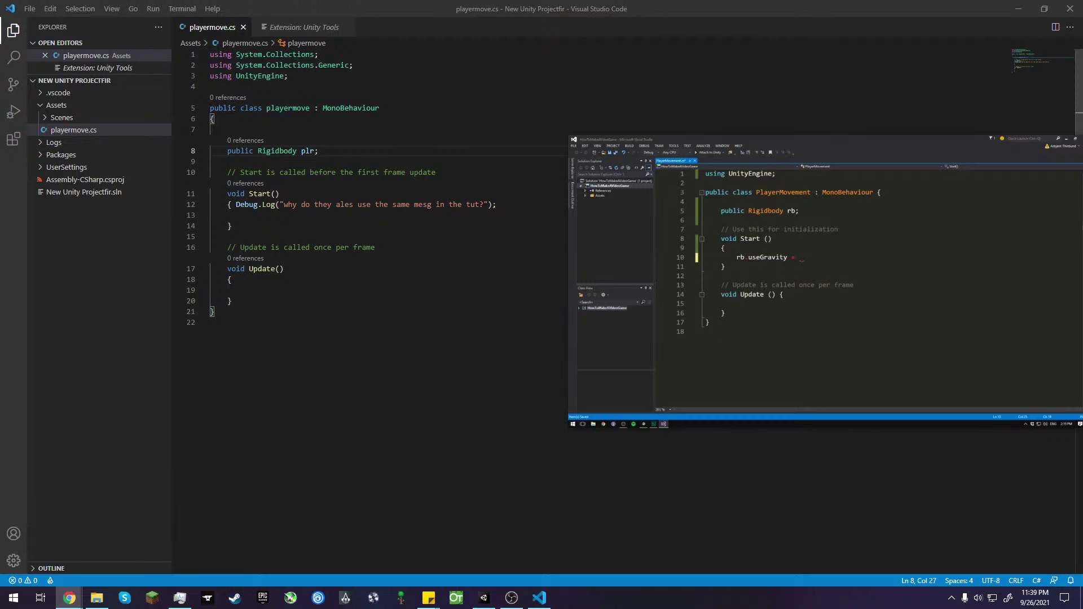
drag(749, 203, 726, 271)
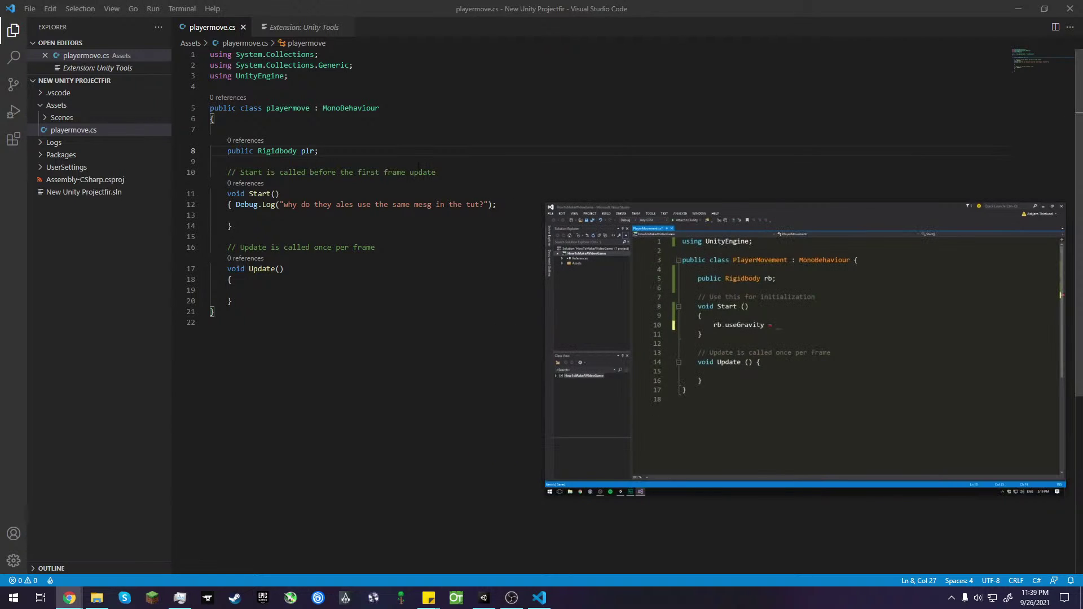
- Delete the Debug.Log statement from the Start method in playermove.cs
click(287, 204)
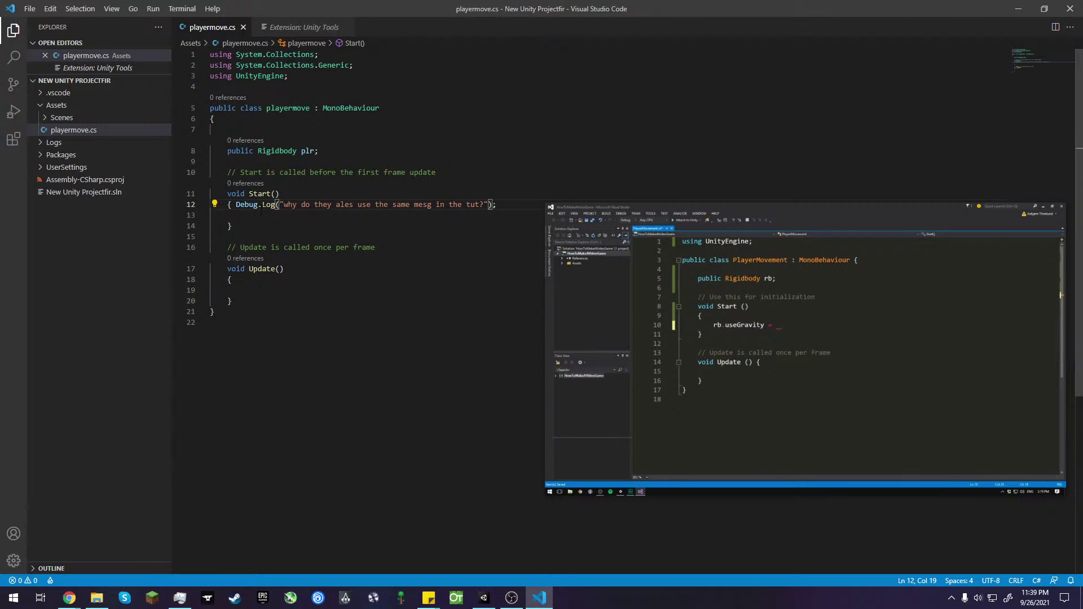
drag(236, 205, 512, 207)
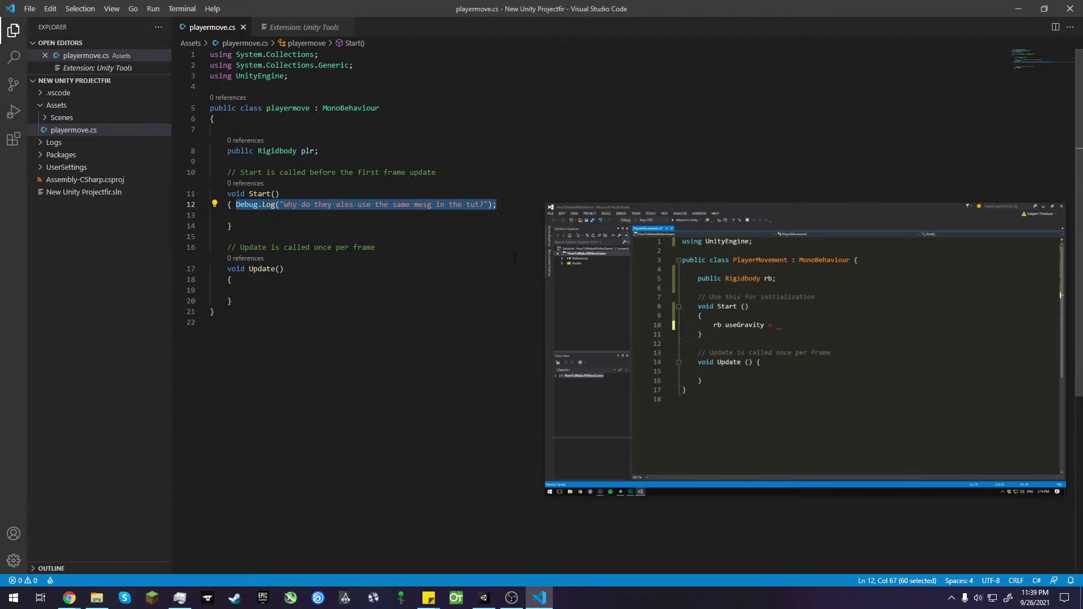
key(BackSpace)
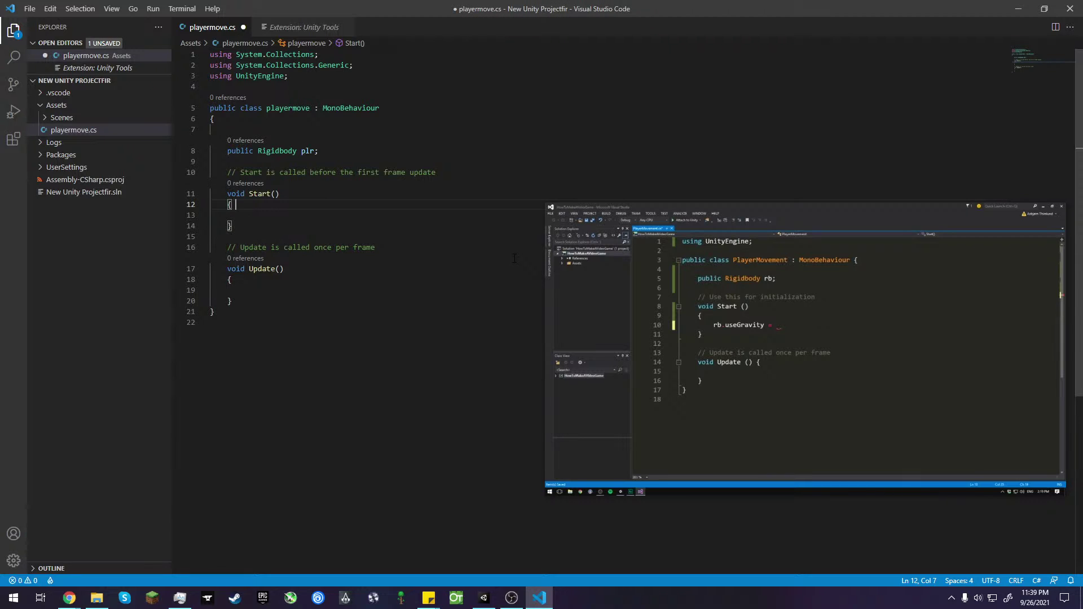
- Write plr.useGravity = false in the Start method, without the closing semicolon
text(prl)
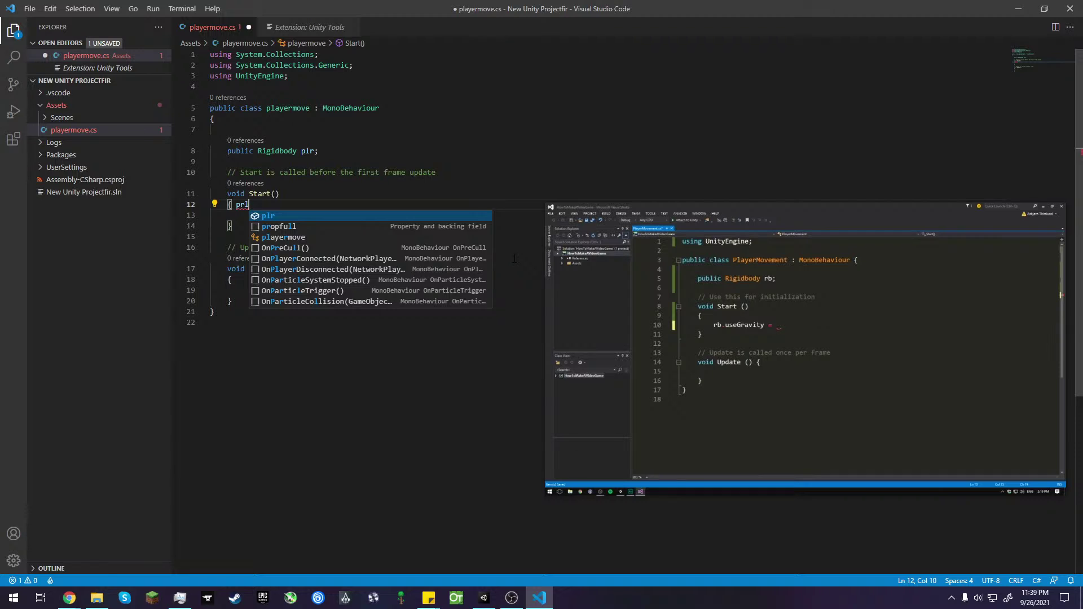
key(Return)
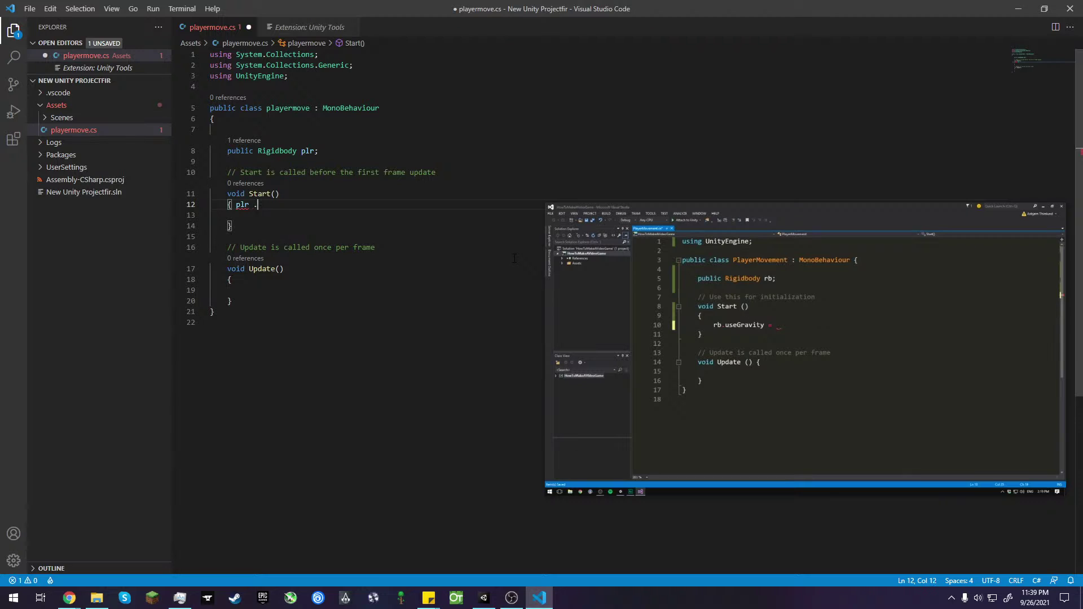
key(BackSpace)
key(BackSpace)
text(.us)
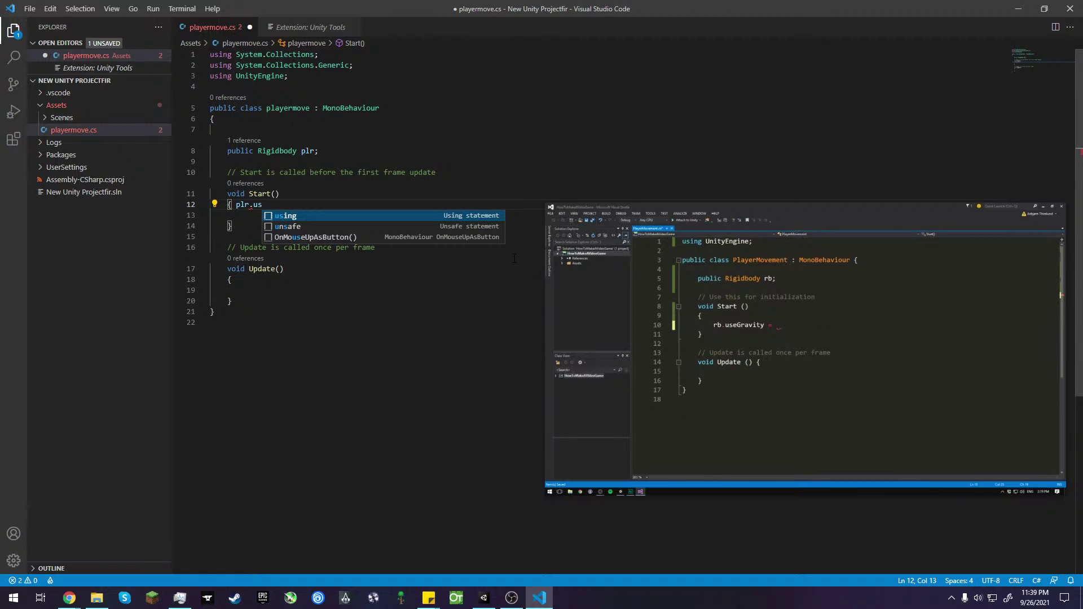
text(e)
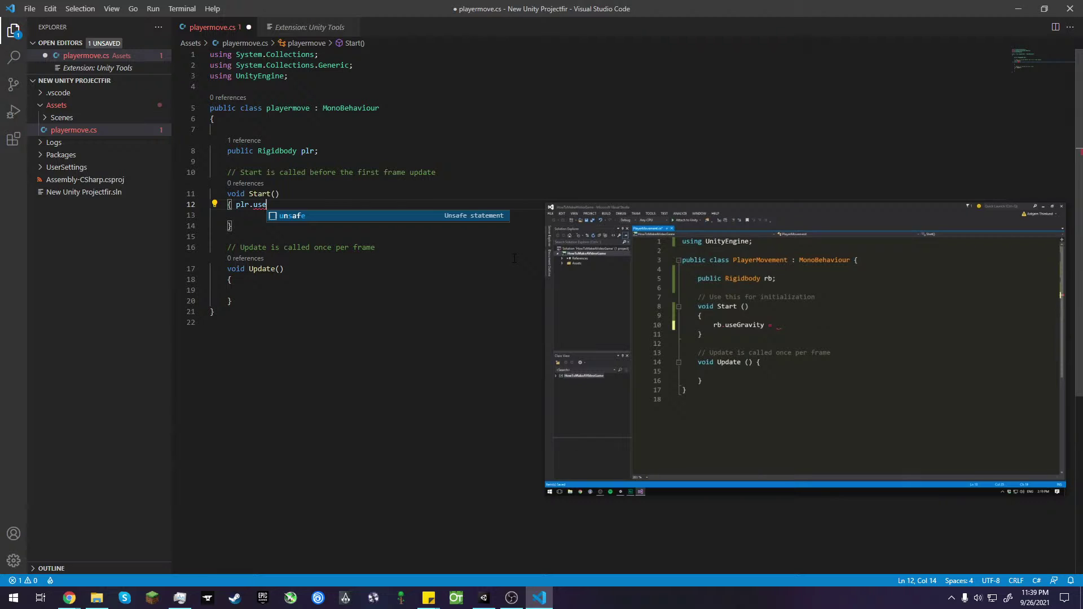
text(G)
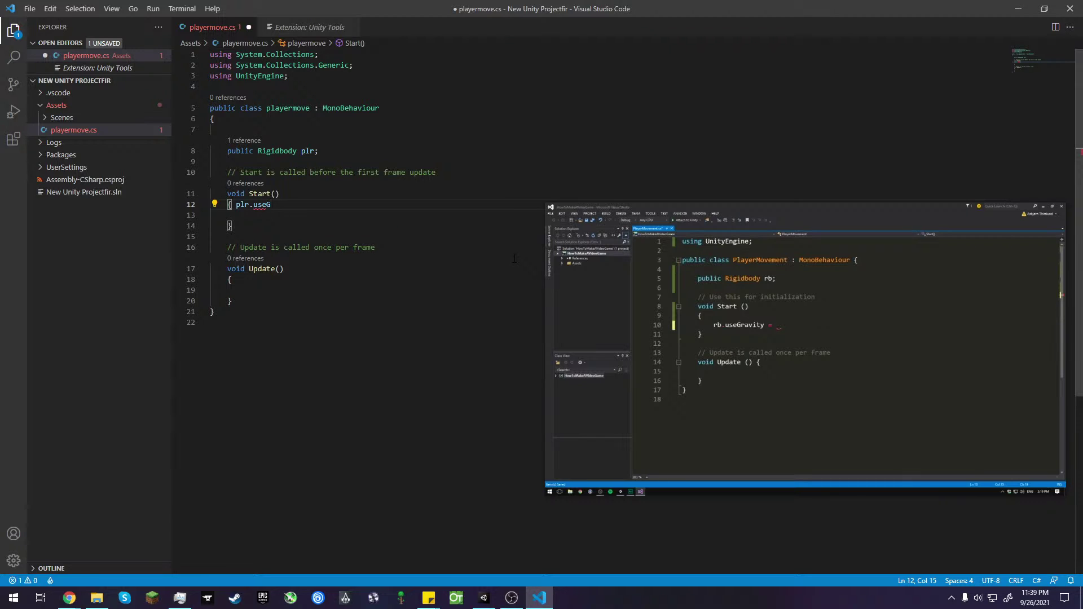
text(ravity = false)
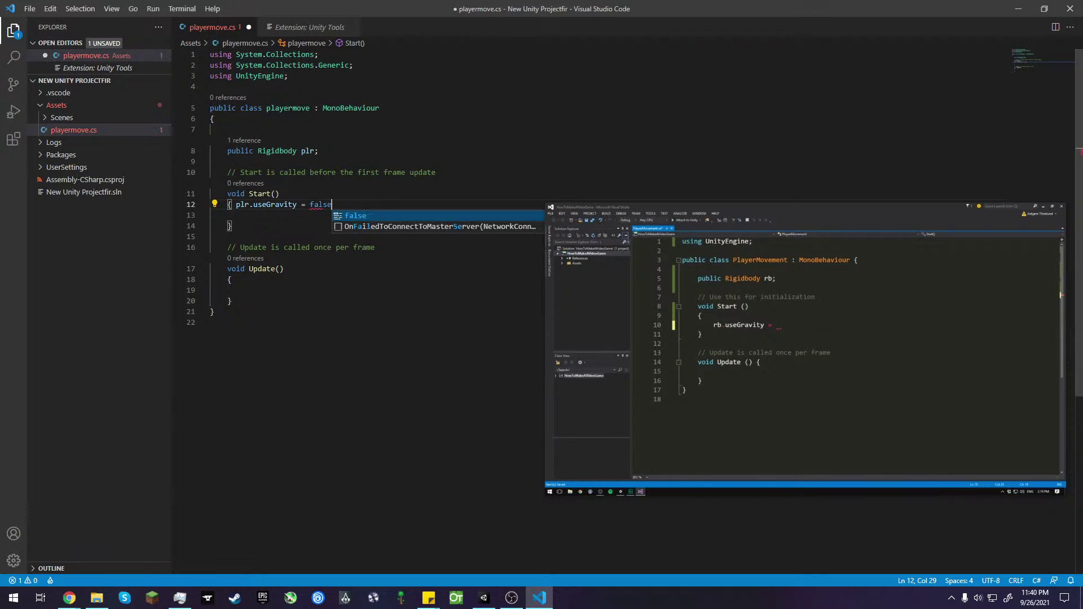
key(Escape)
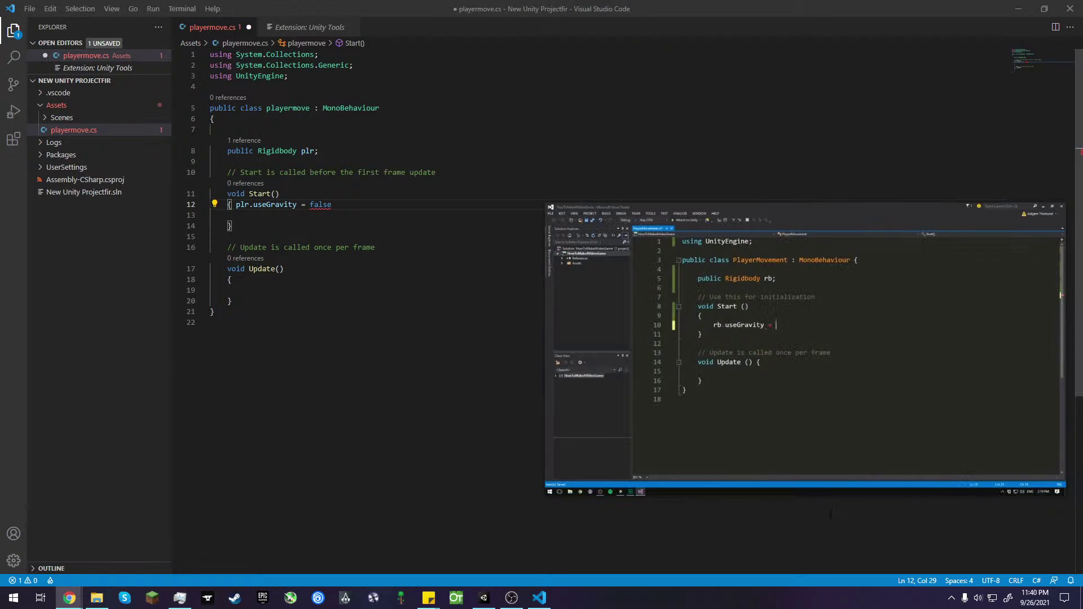
- End the useGravity statement with a semicolon and save playermove.cs
click(346, 212)
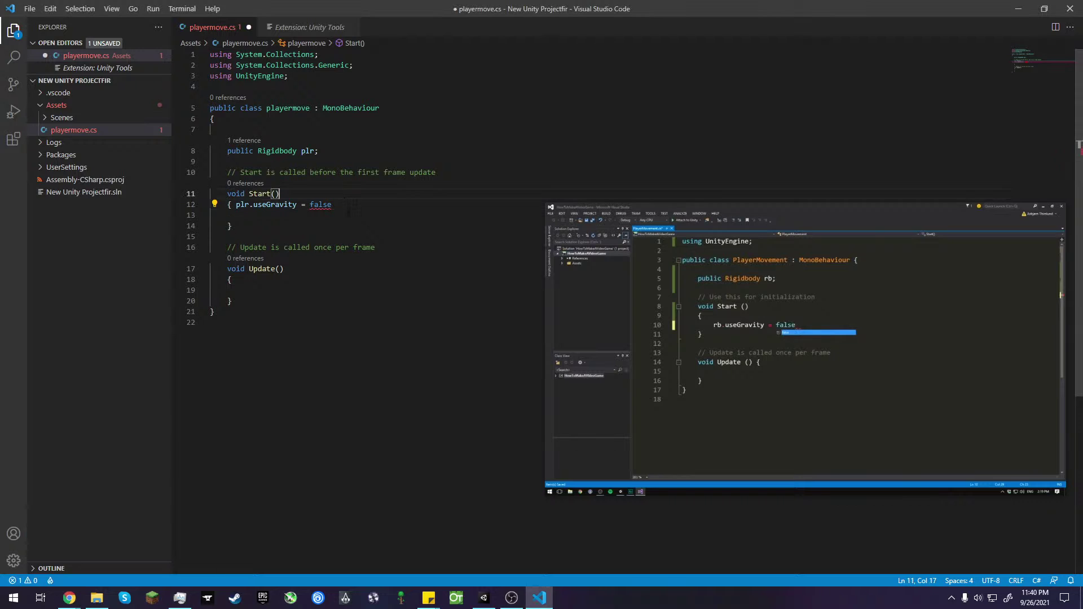
click(344, 205)
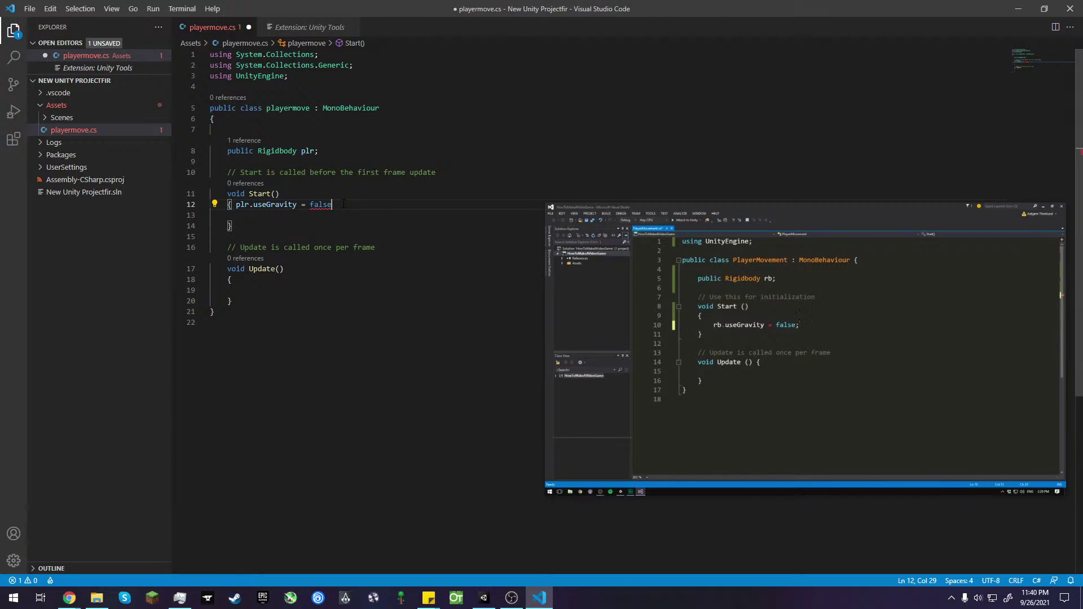
text(;)
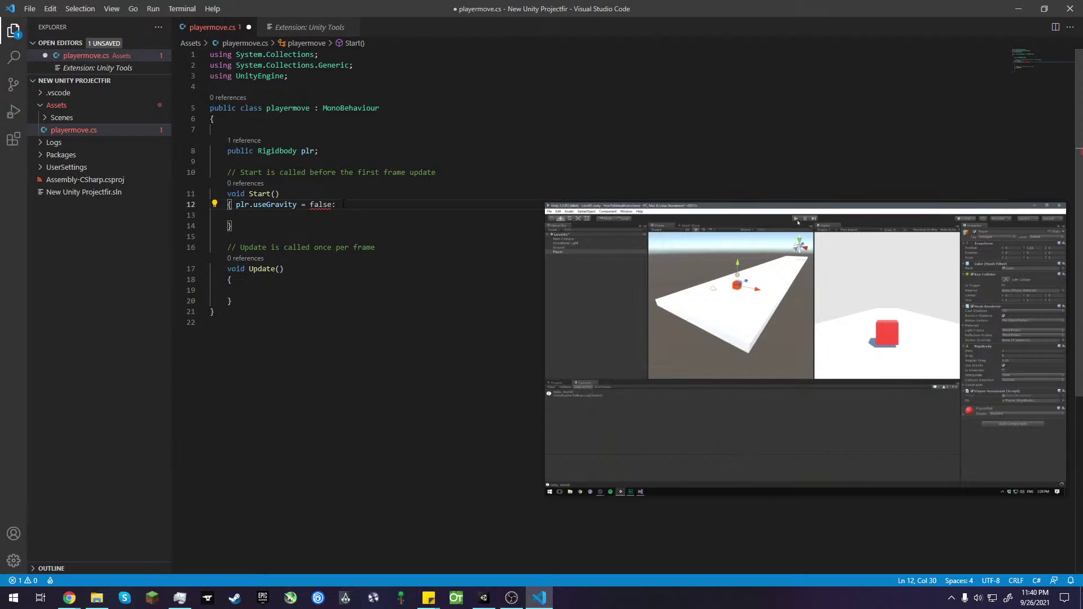
key(BackSpace)
text(;)
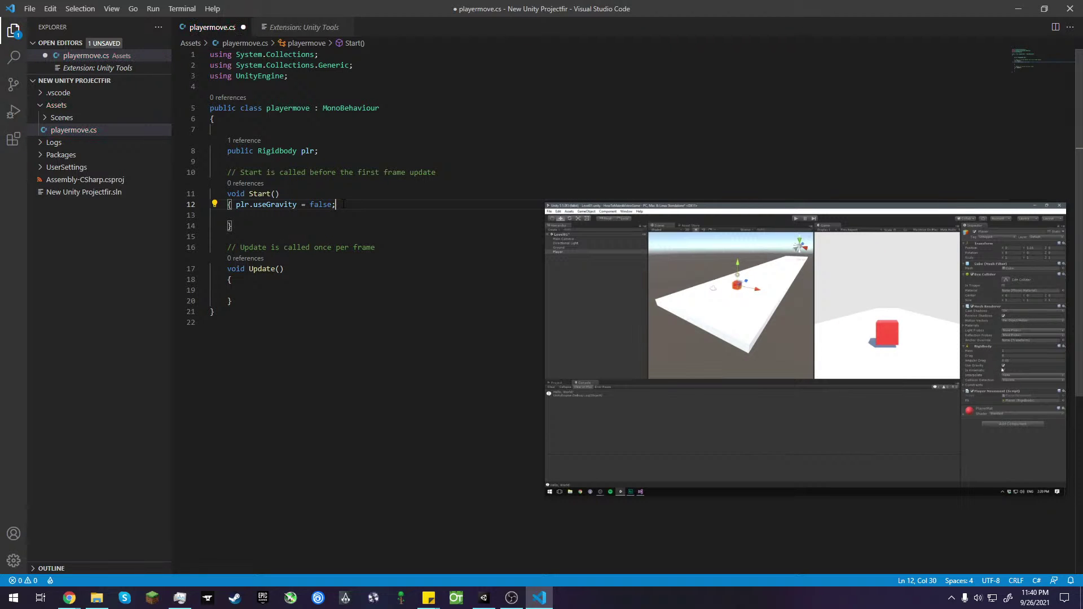
key(ctrl+s)
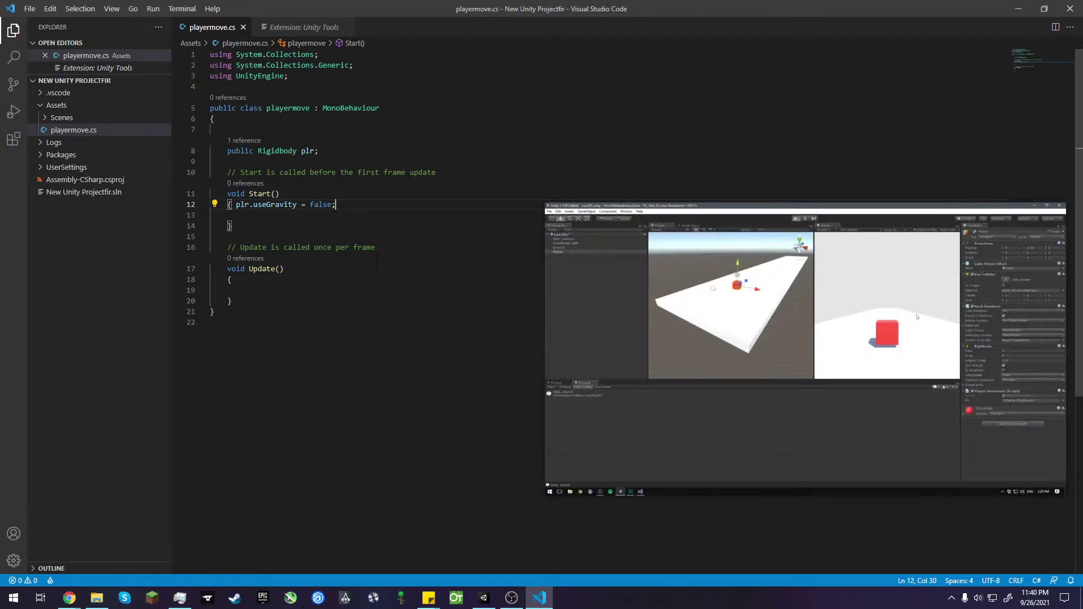
text(*)
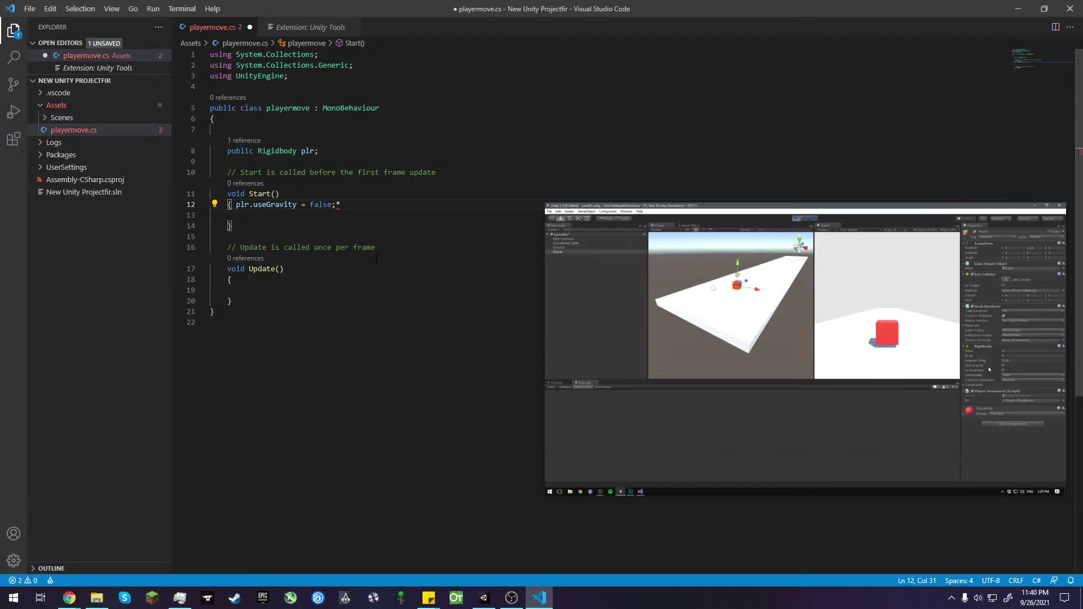
click(210, 322)
text(*)
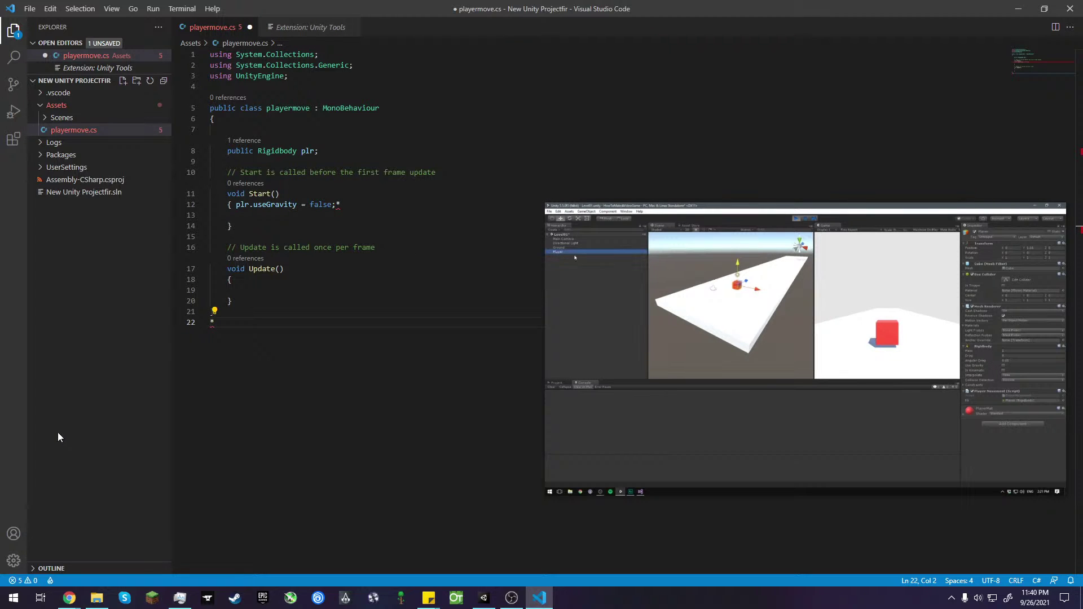
- Pause the floating tutorial video
mouse_move(890, 482)
click(805, 483)
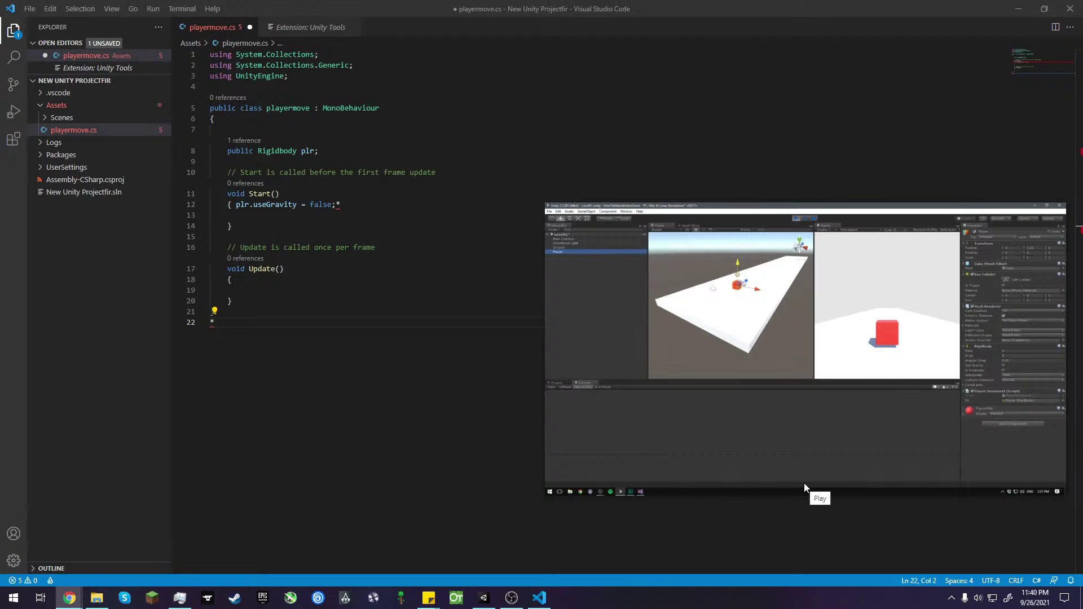
mouse_move(804, 483)
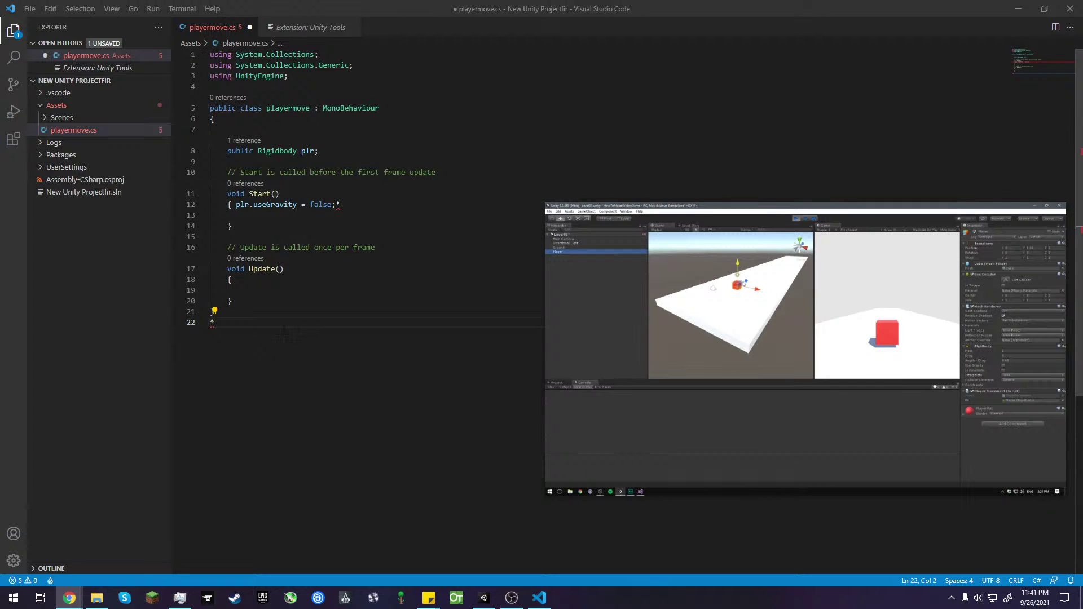
- Remove the stray asterisks from the end of playermove.cs and after the useGravity statement
key(BackSpace)
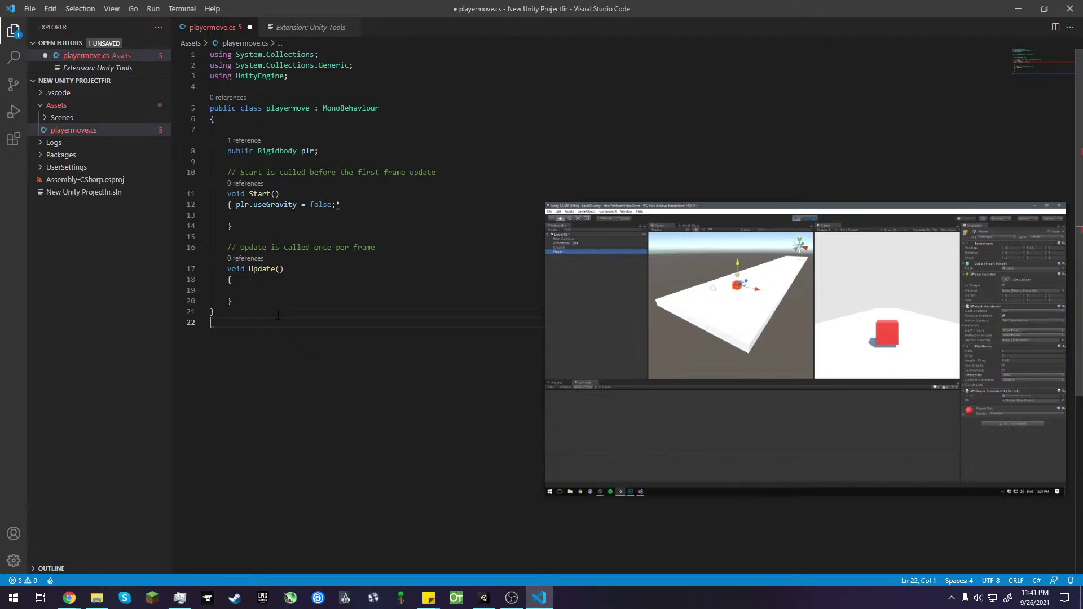
click(392, 204)
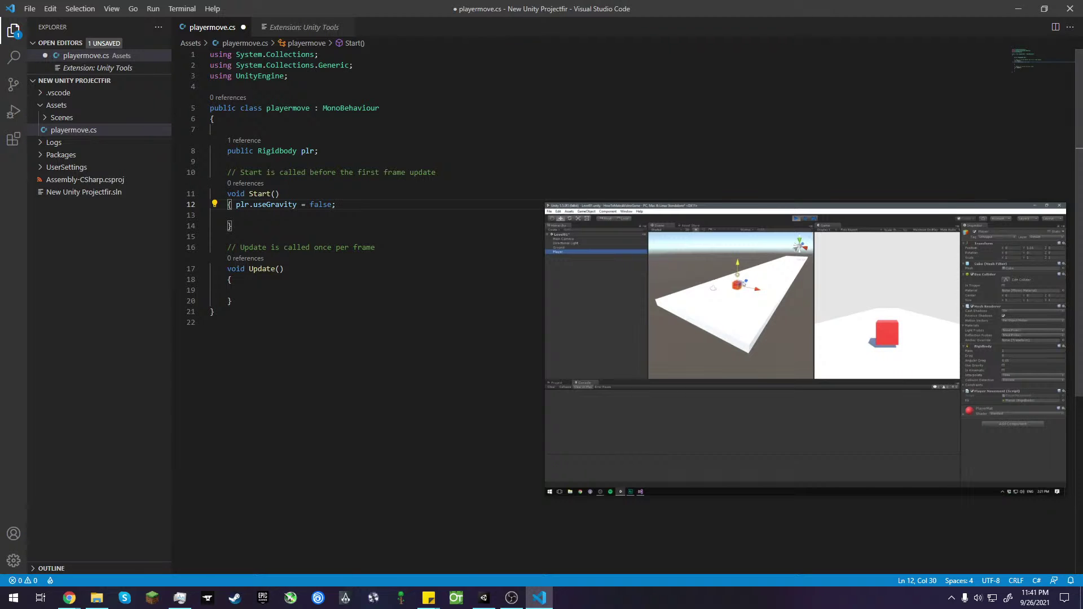
- Set the Windows sound playback device to Speakers (High Definition Audio Device)
click(978, 598)
click(969, 541)
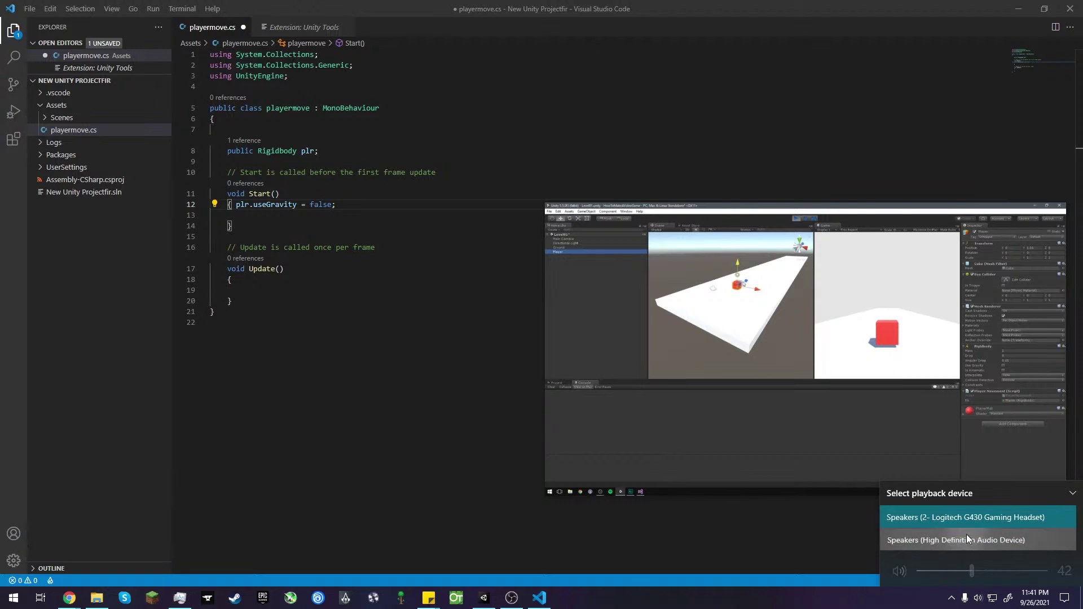
click(966, 537)
- Switch to OBS and resume the floating tutorial video to check the Desktop Audio level
click(515, 587)
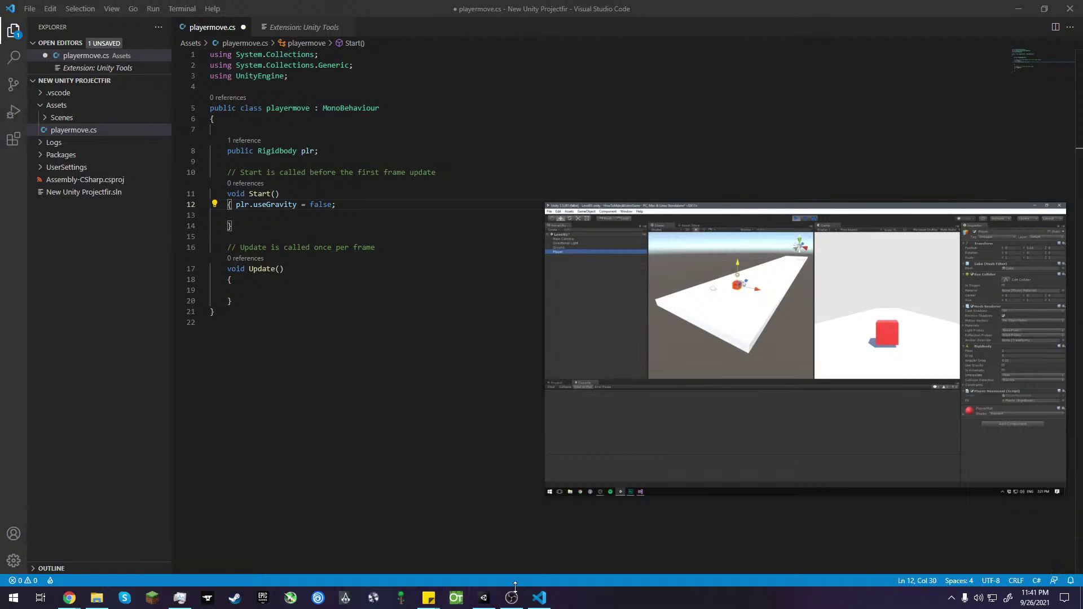
click(512, 597)
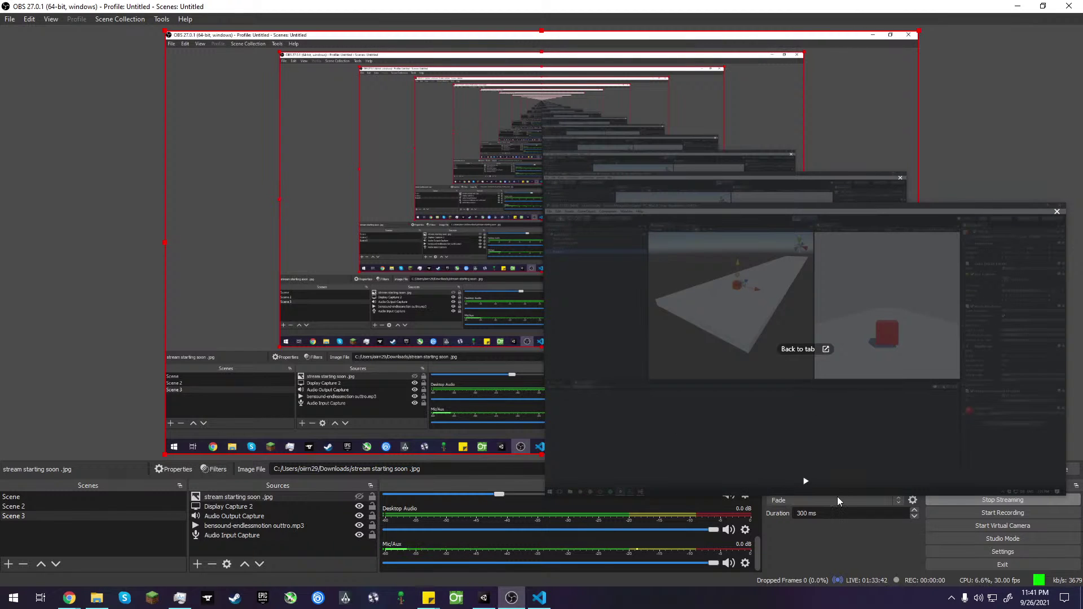
click(806, 481)
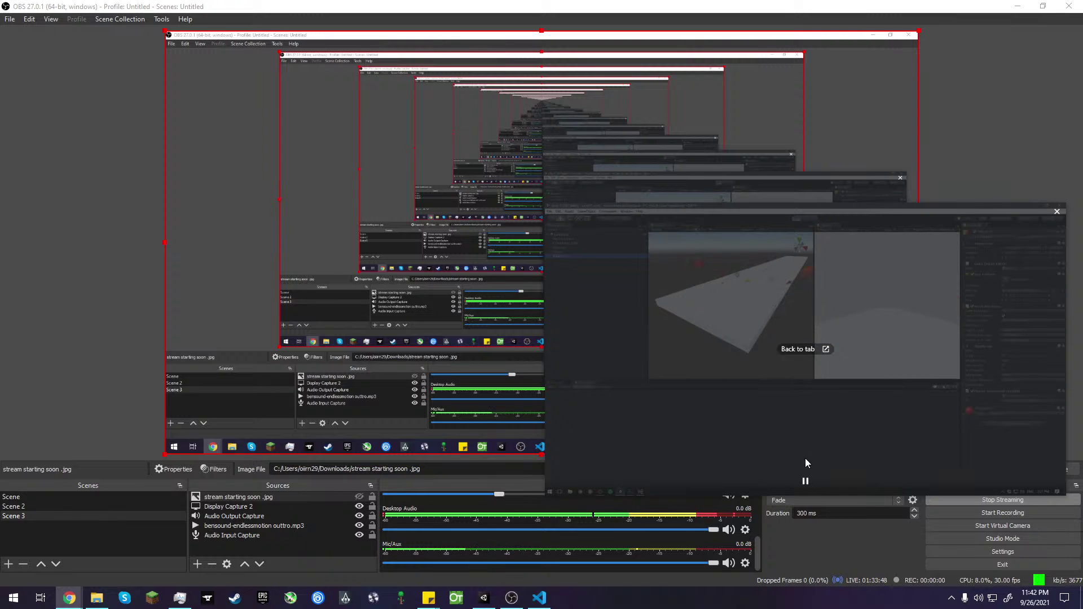
- Return to the tutorial's browser tab, replay the useGravity section from about 4:29, and pause it
click(825, 350)
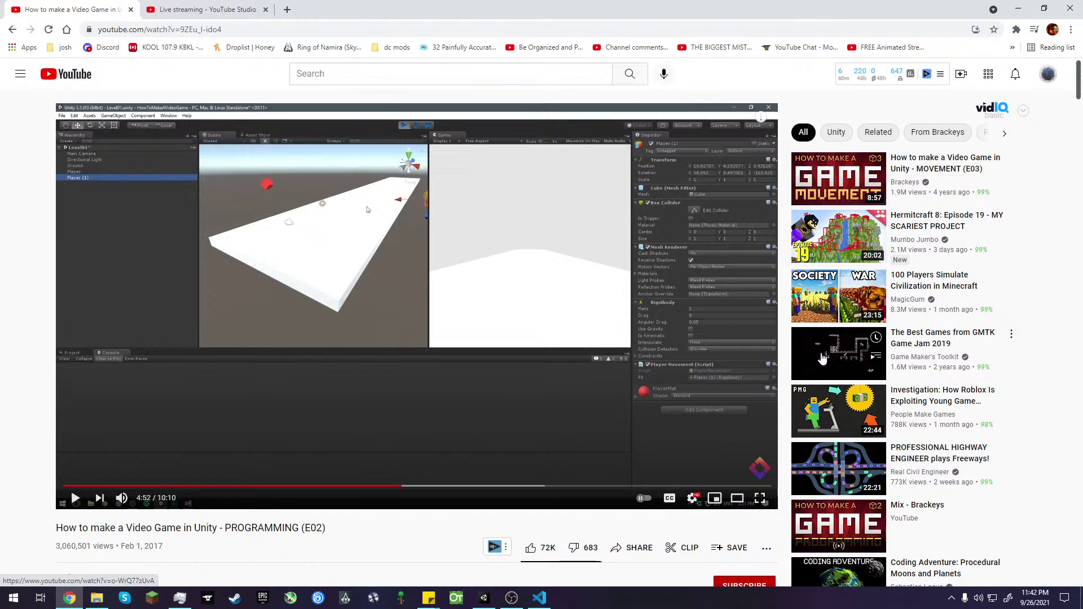
key(Left)
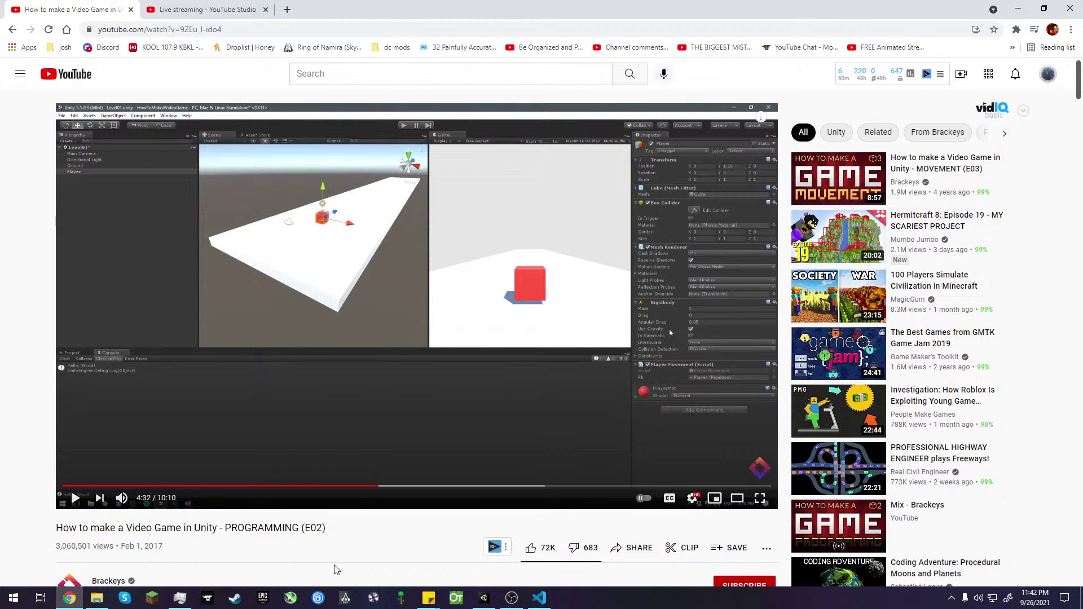
key(Left)
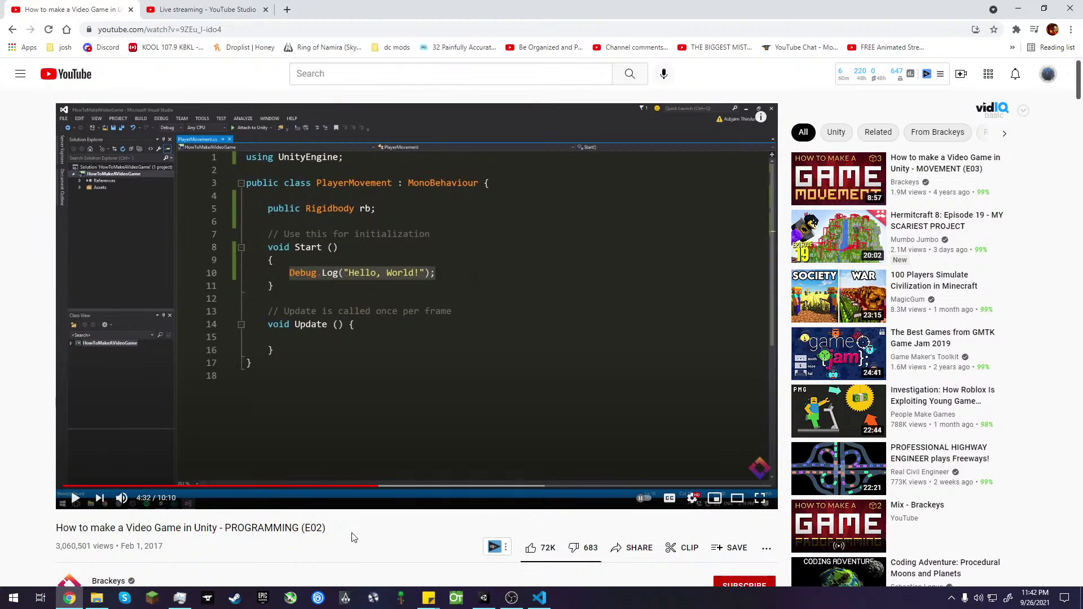
key(j)
click(373, 404)
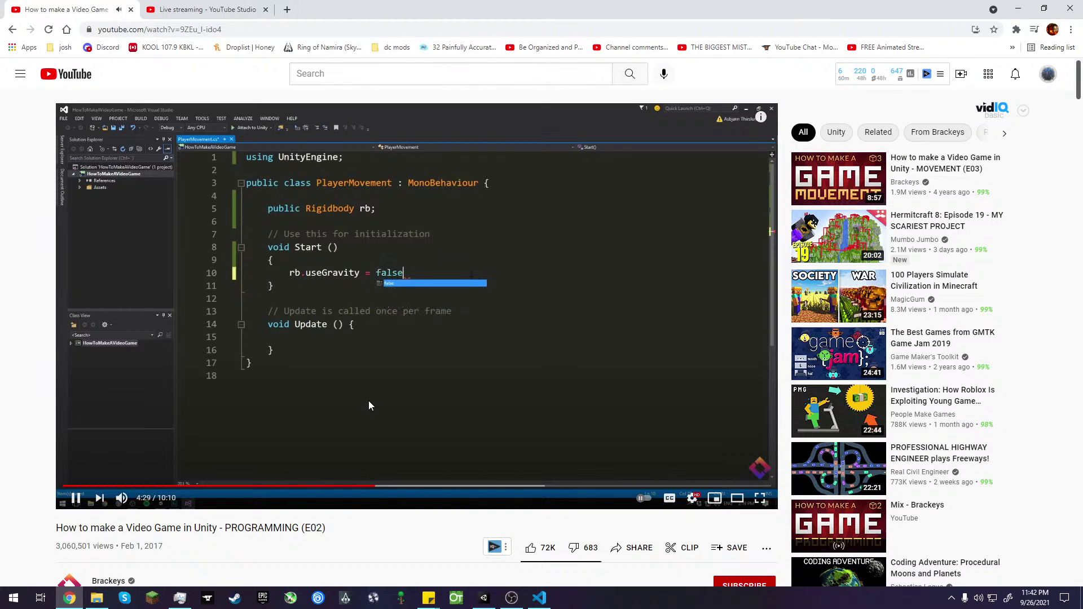
key(Right)
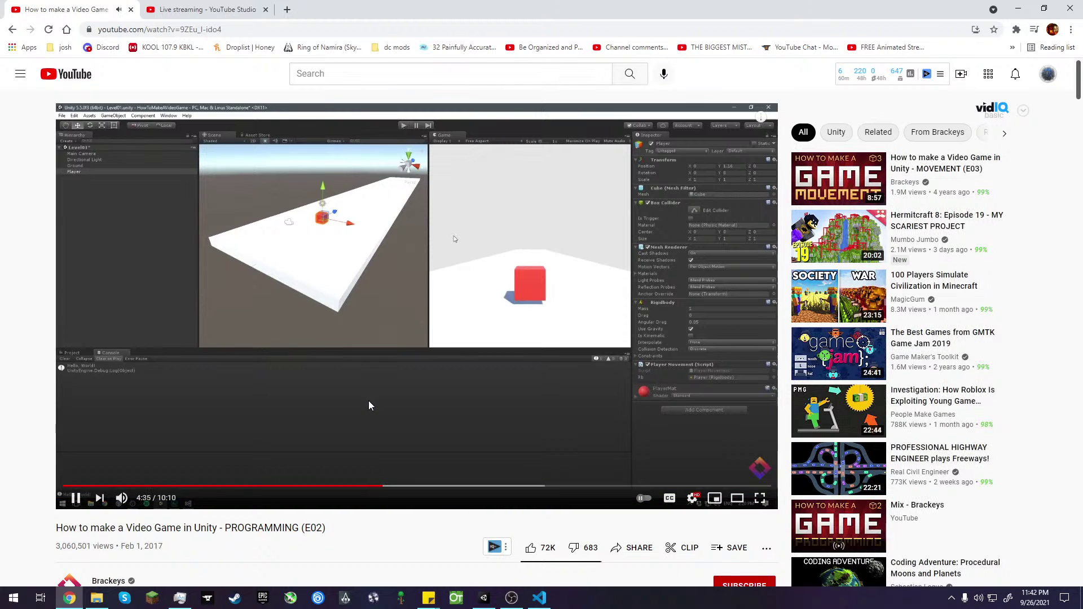
key(Left)
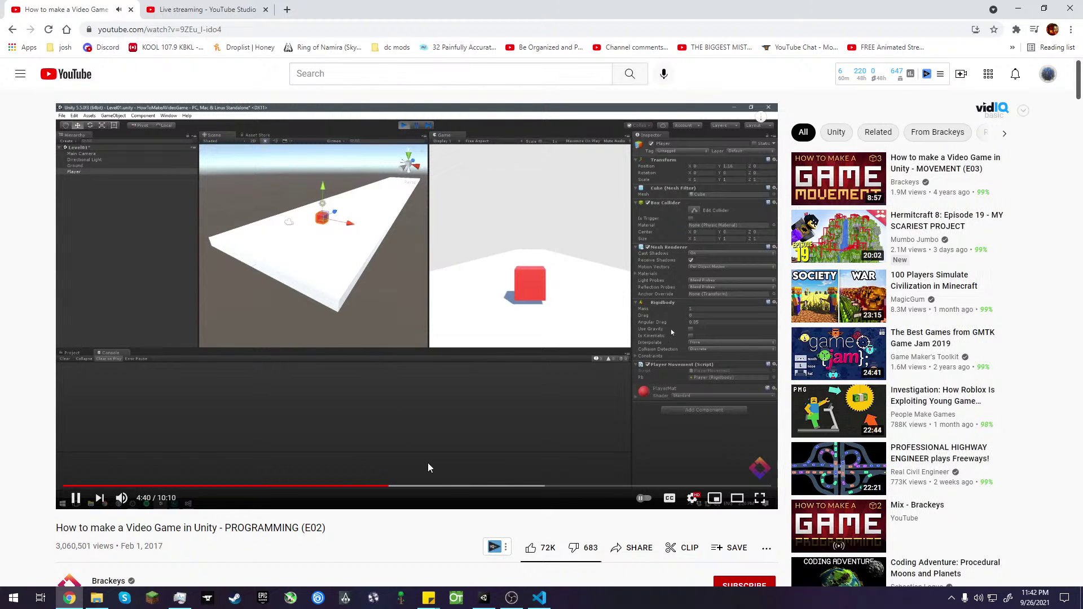
click(386, 374)
- Save playermove.cs in Visual Studio Code, and switch to Unity to stop the running game
click(538, 598)
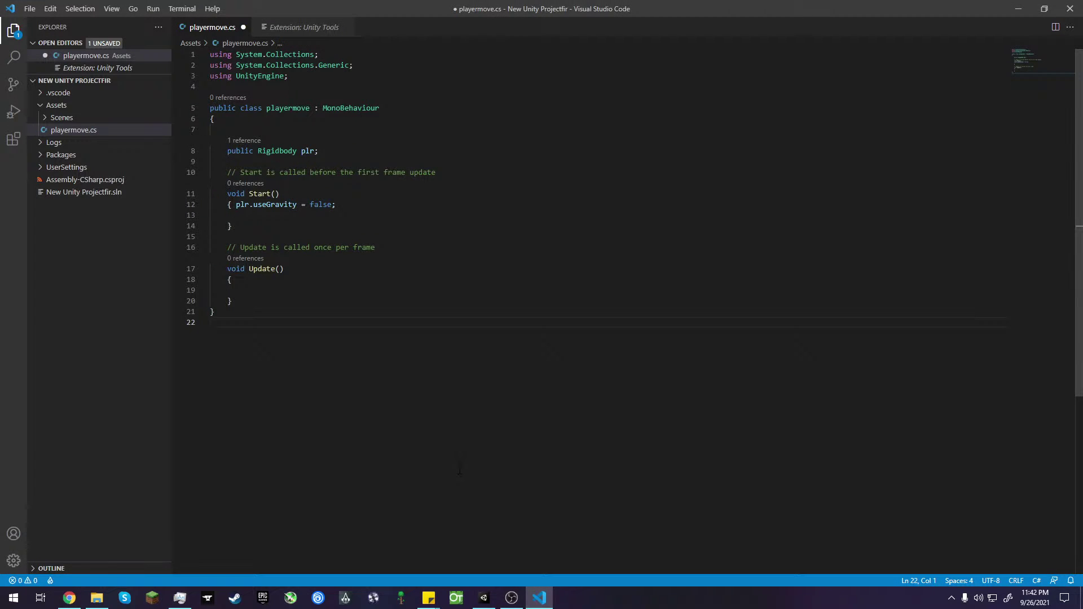
key(ctrl+s)
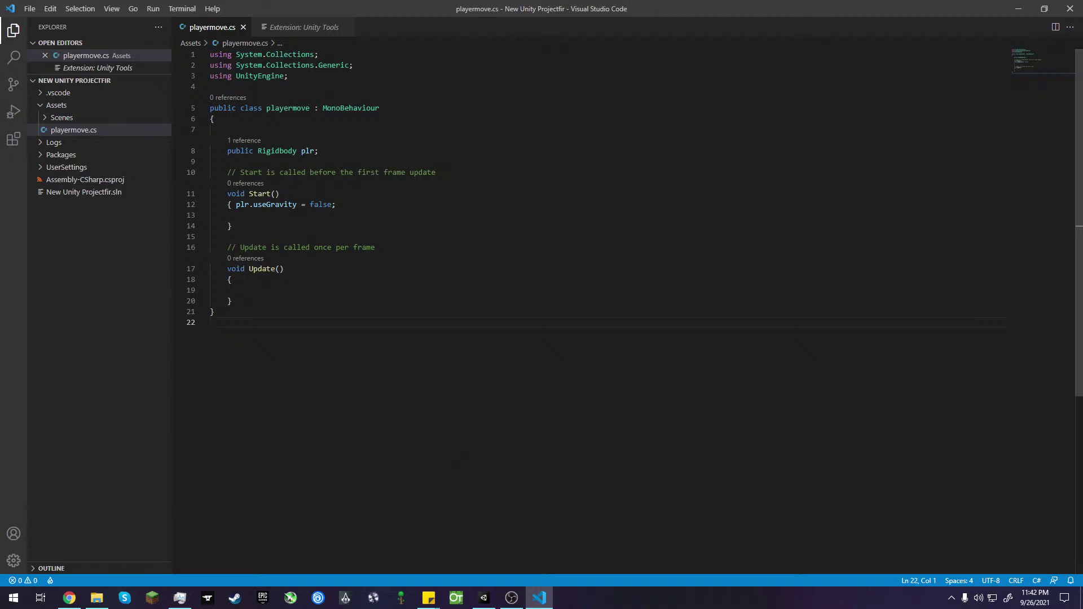
click(483, 598)
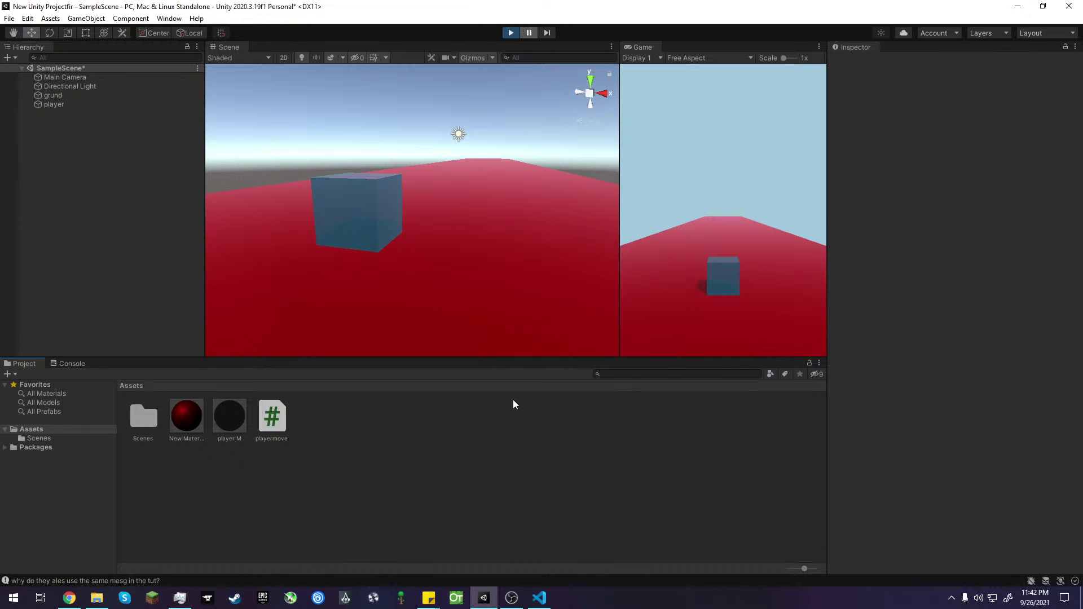
click(381, 215)
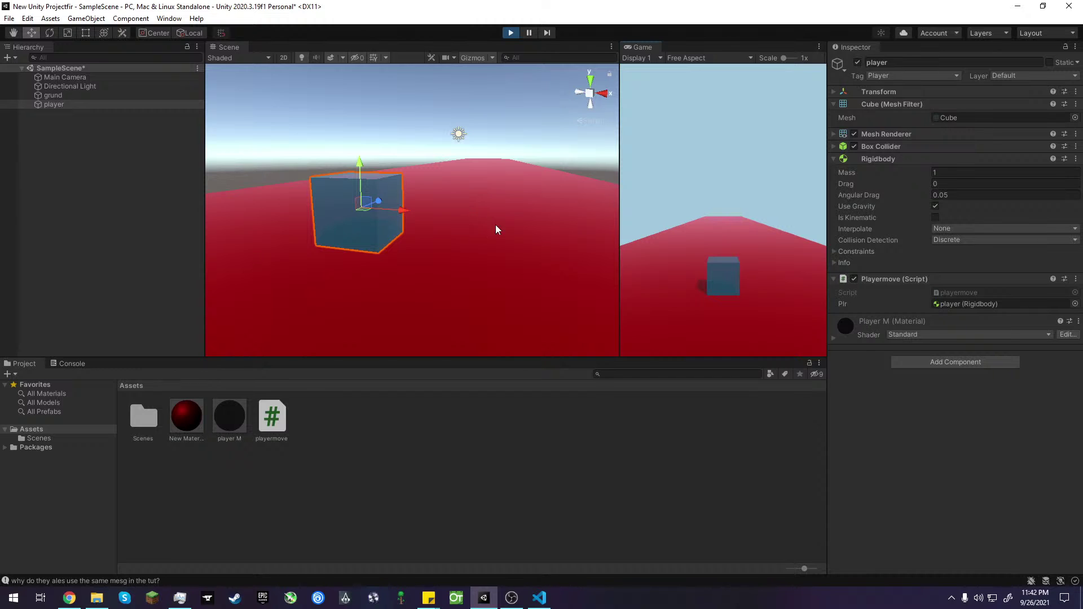
click(529, 32)
click(510, 33)
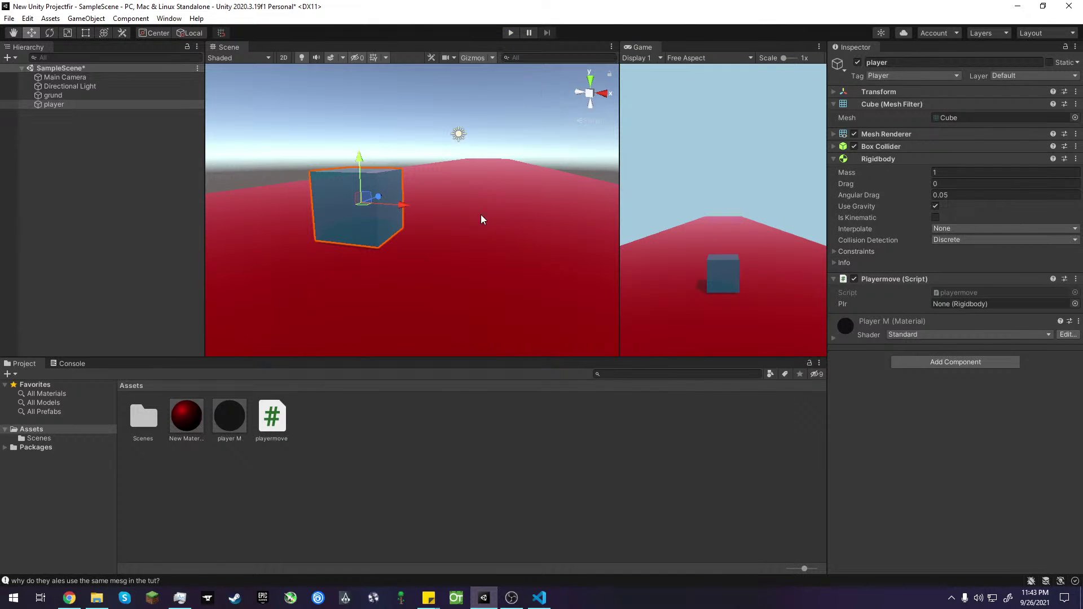
- Test-run the game while trying to lift the player cube and assign its Rigidbody to Plr, and stop the game
click(510, 33)
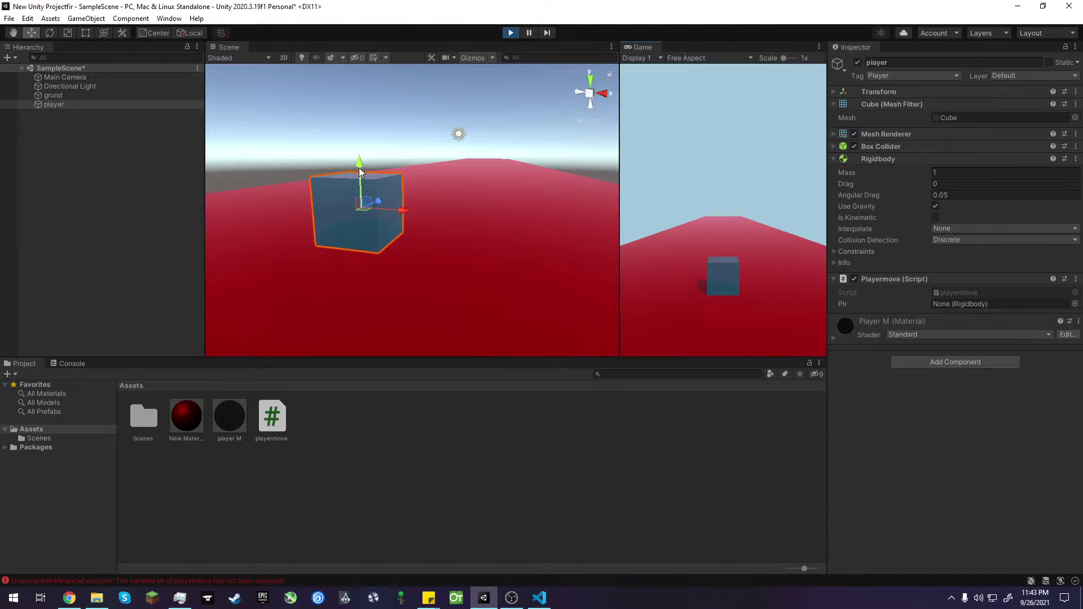
drag(359, 168, 357, 108)
drag(359, 162, 353, 66)
drag(898, 154, 976, 307)
click(691, 418)
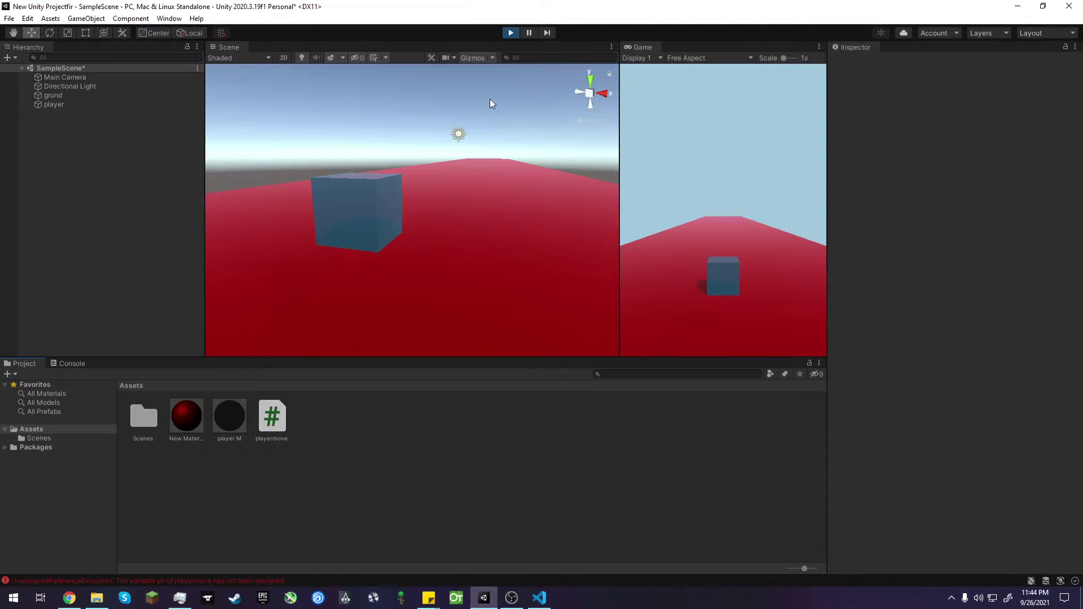
click(514, 33)
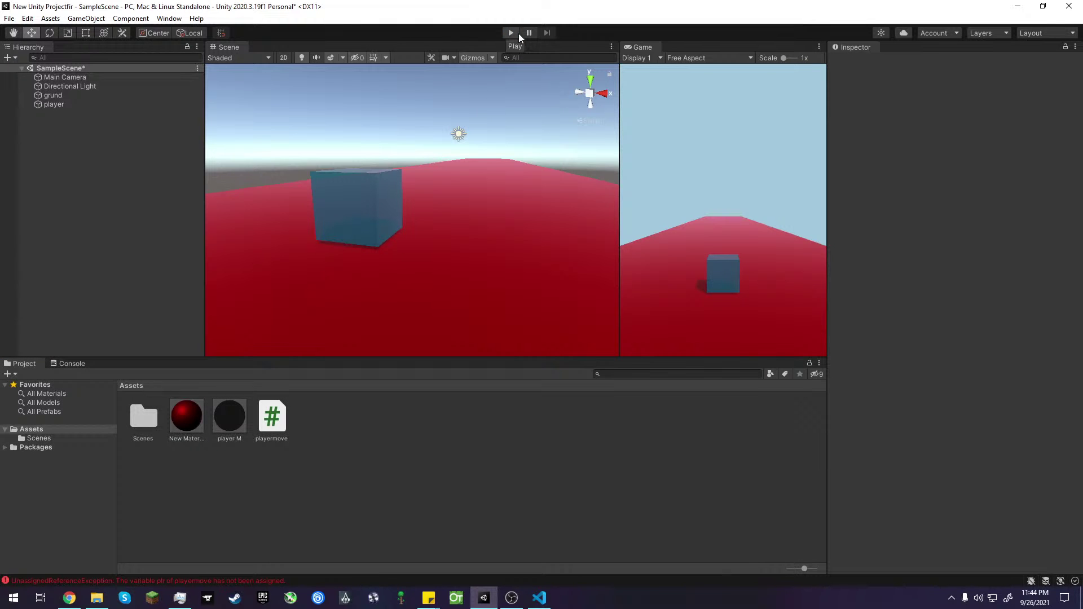
- Assign the player's Rigidbody to the Plr field of its Playermove script and save the scene
click(394, 215)
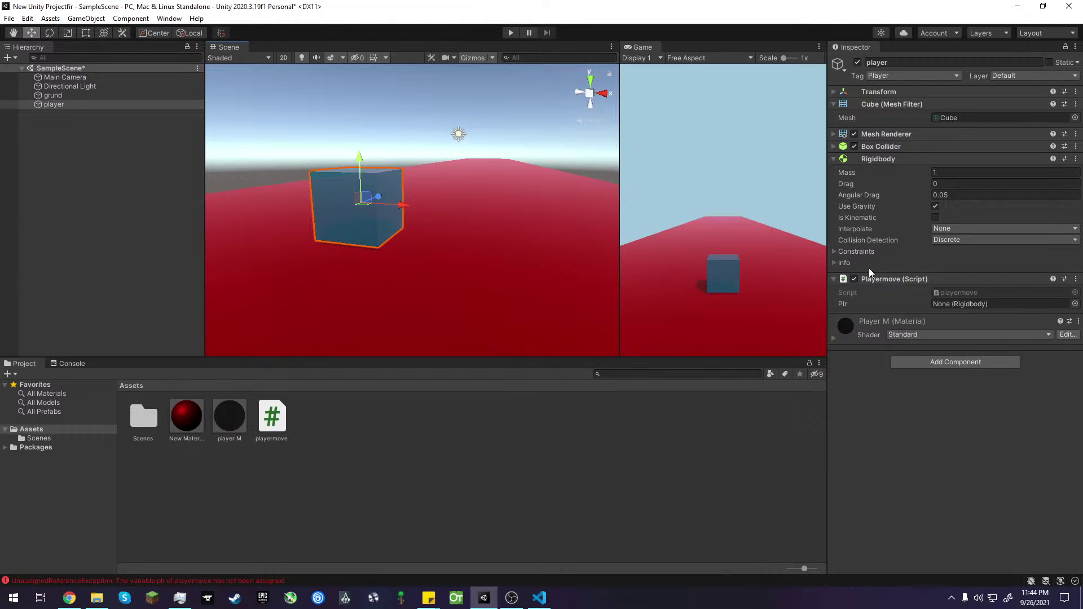
drag(901, 159, 991, 306)
click(723, 410)
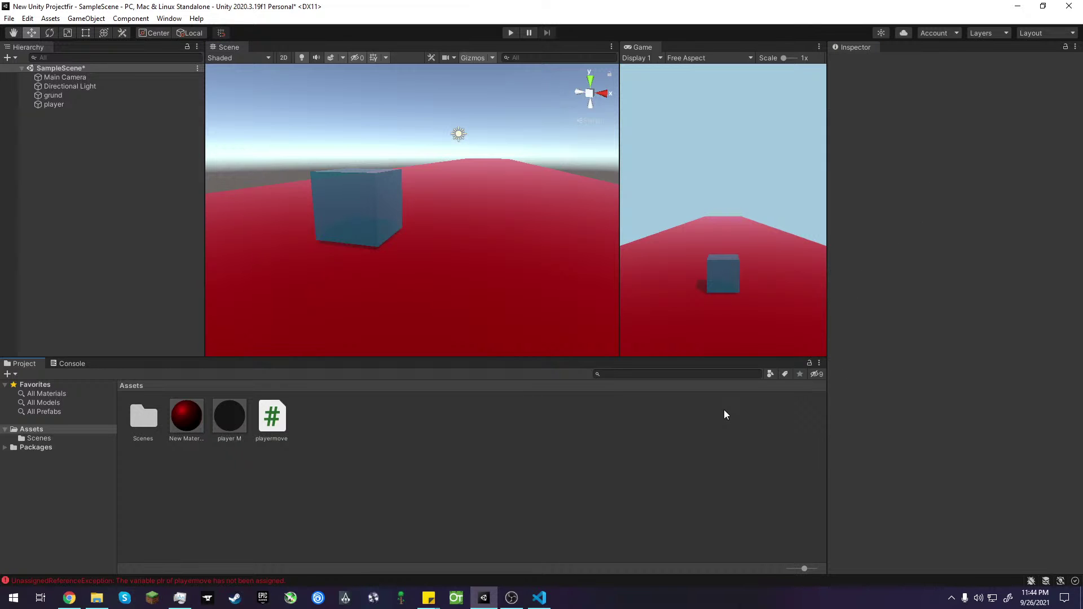
key(ctrl+s)
- Test-run the game with the player's Use Gravity enabled, moving the cube around the scene, and stop the game
click(516, 34)
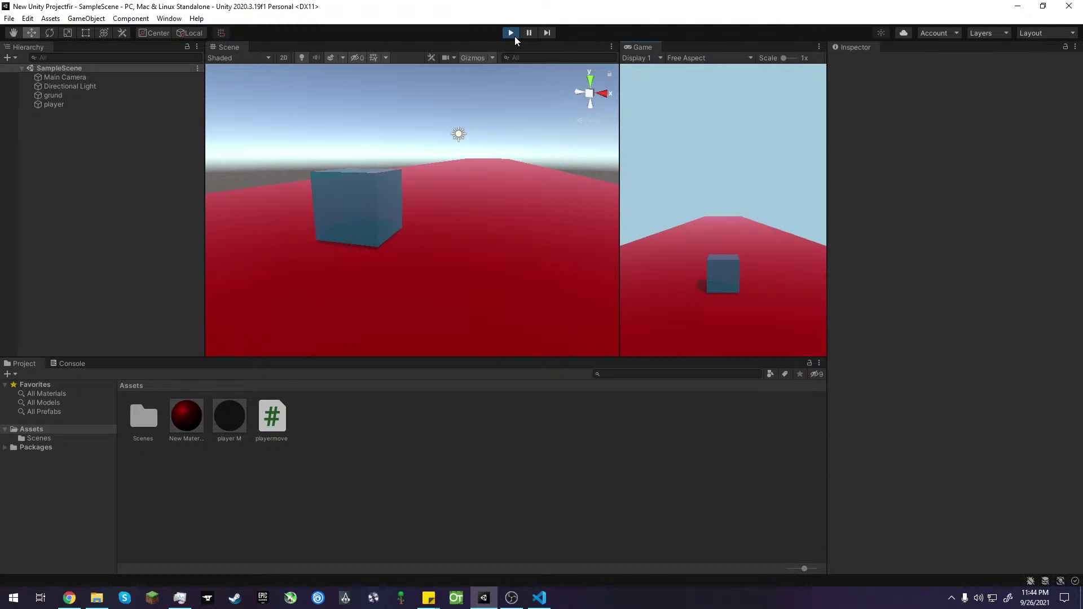
click(386, 199)
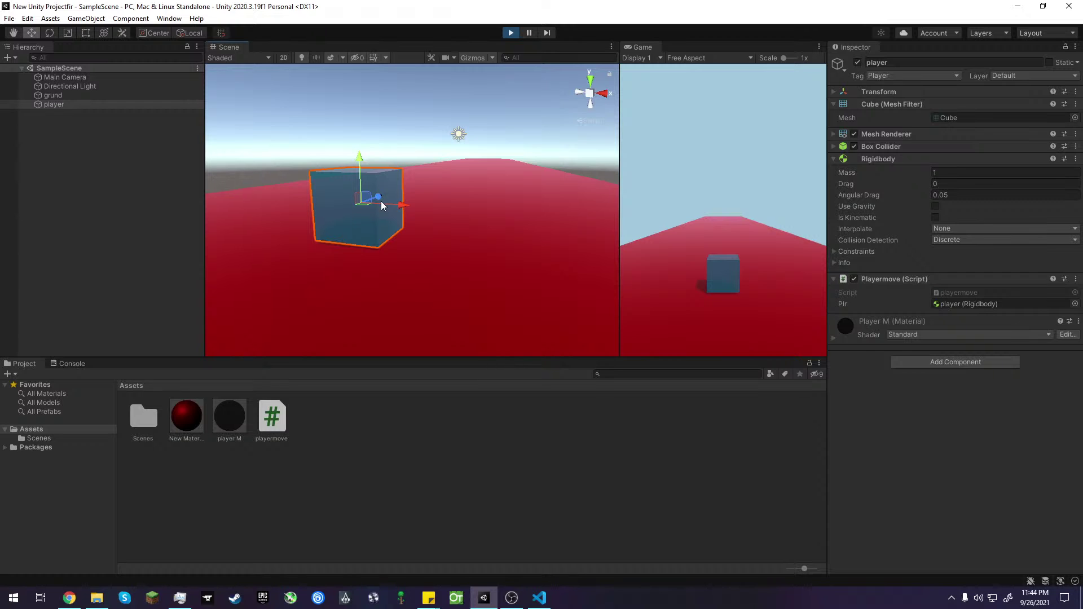
click(935, 207)
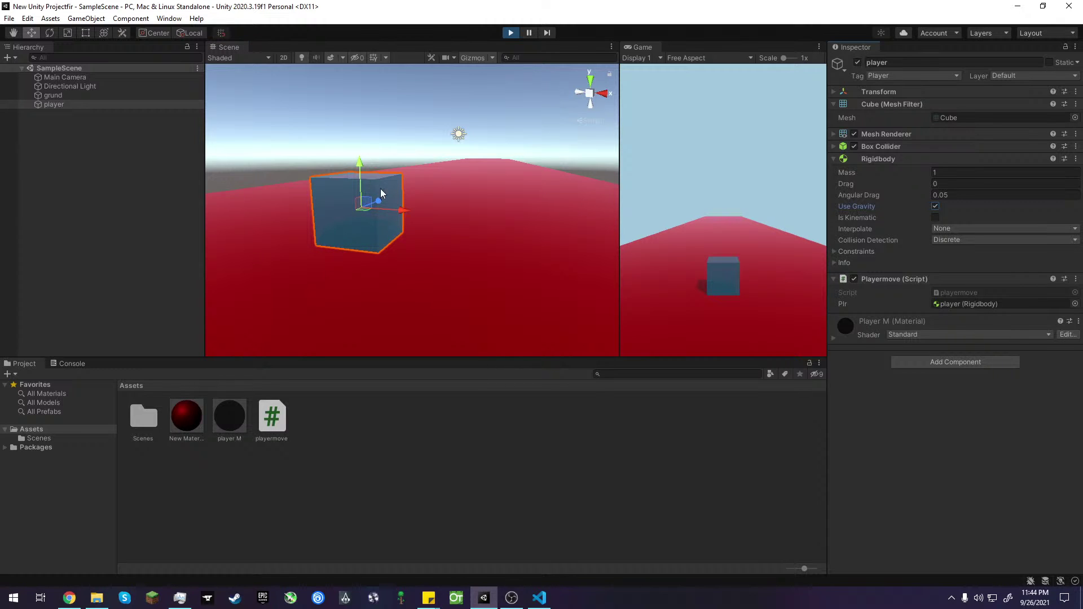
drag(361, 168, 325, 70)
drag(398, 215, 377, 154)
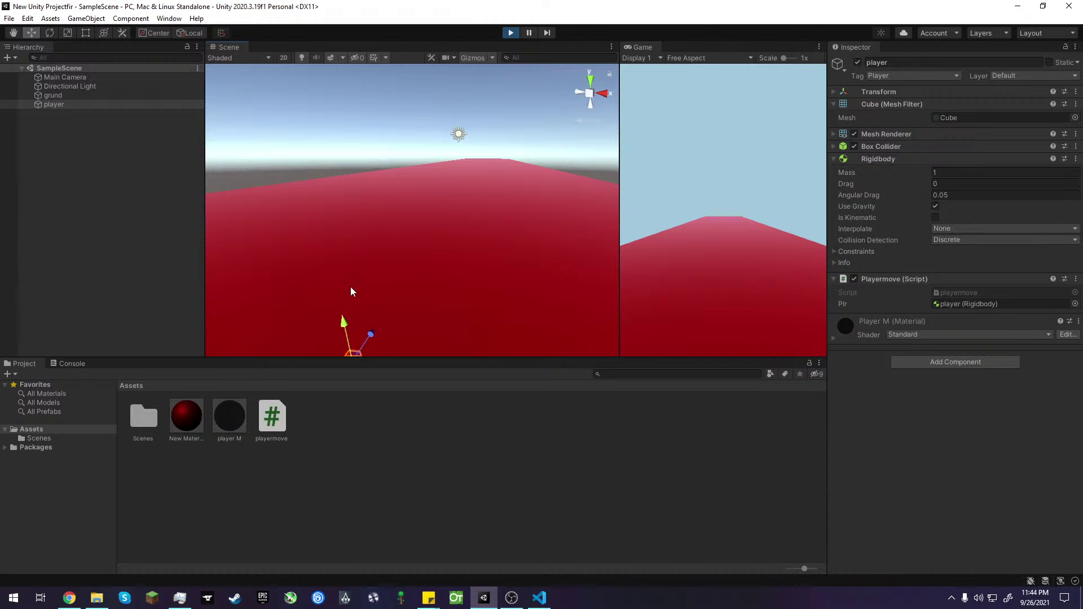
click(509, 36)
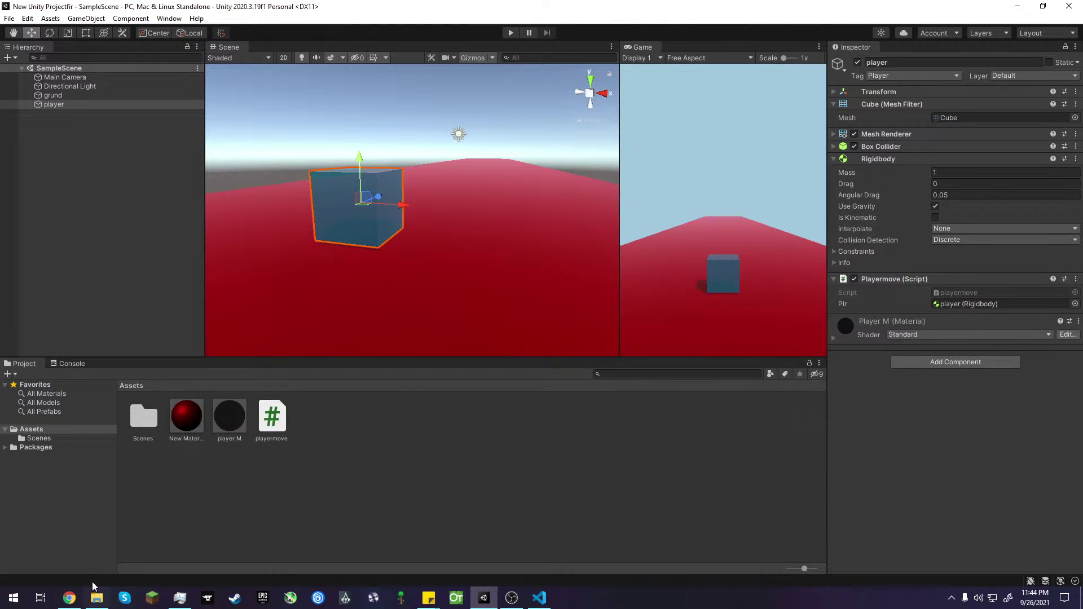
- Switch to the browser, play the tutorial through the Ctrl + D duplication demo, and pause it at 4:52
click(70, 598)
click(333, 402)
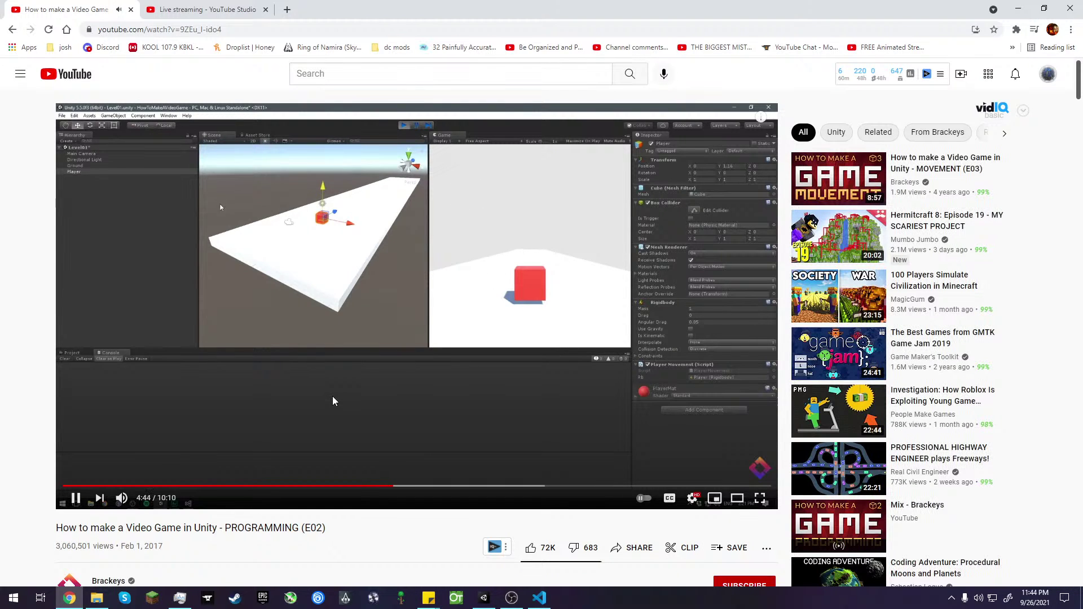
right_click(339, 524)
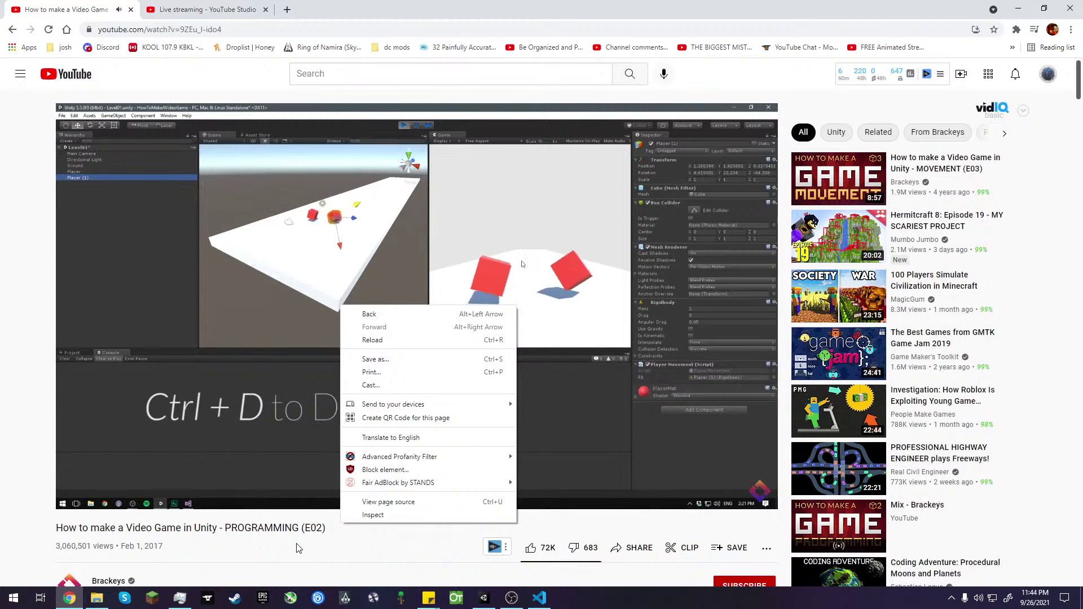
click(296, 544)
mouse_move(315, 425)
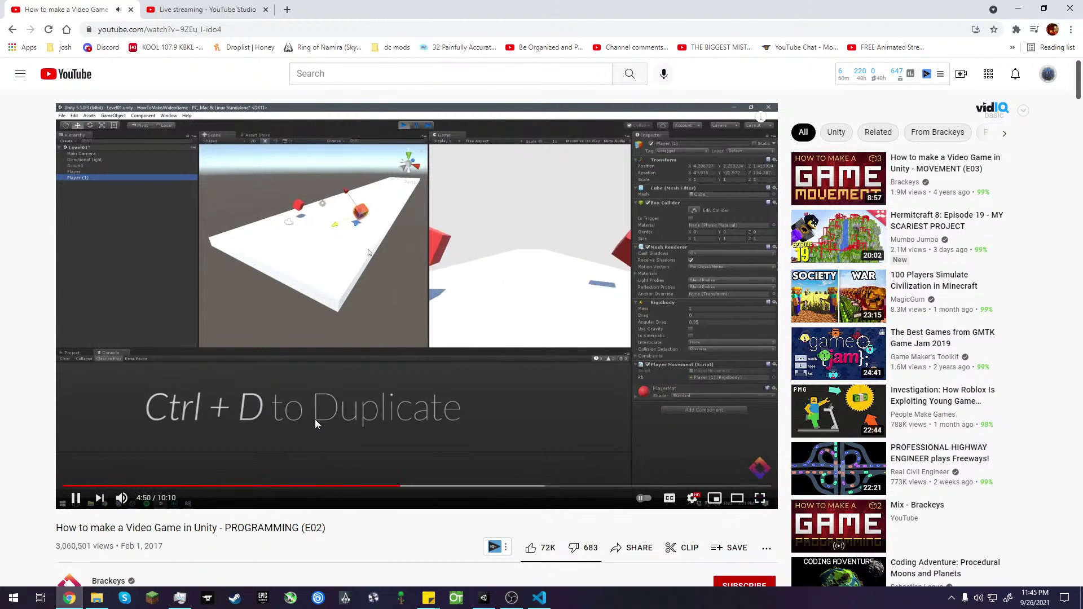
click(316, 421)
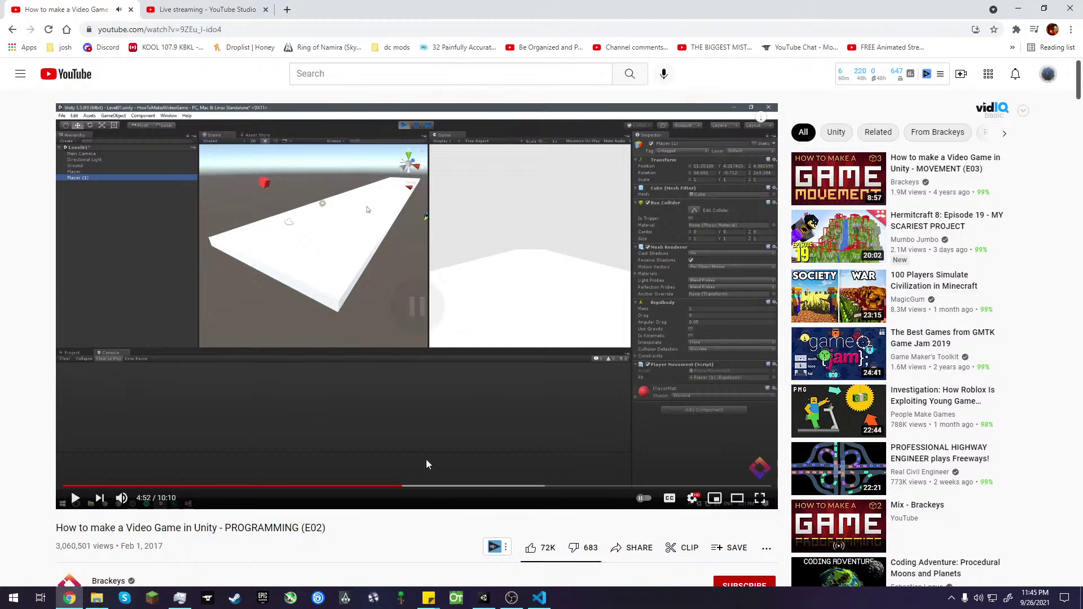
- Run the game in Unity and duplicate the ground and the player cube while it is playing
click(539, 598)
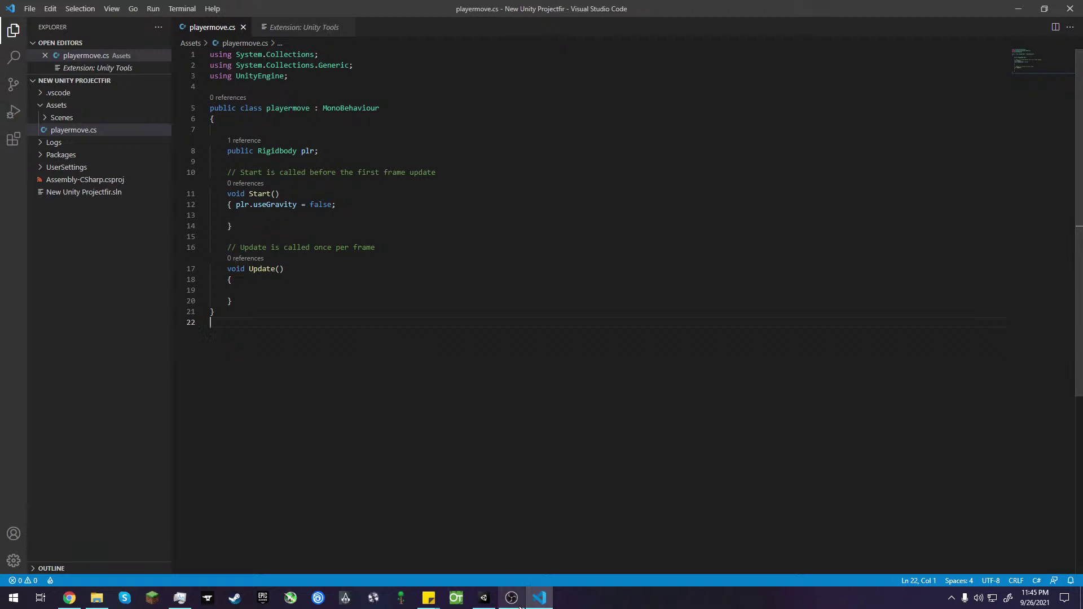
click(485, 599)
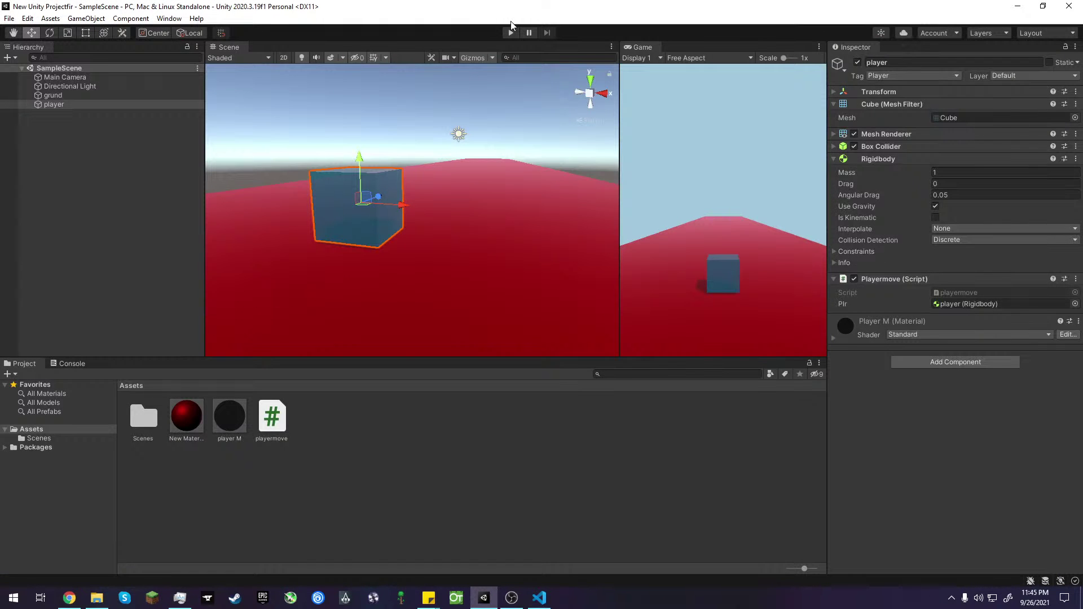
click(510, 33)
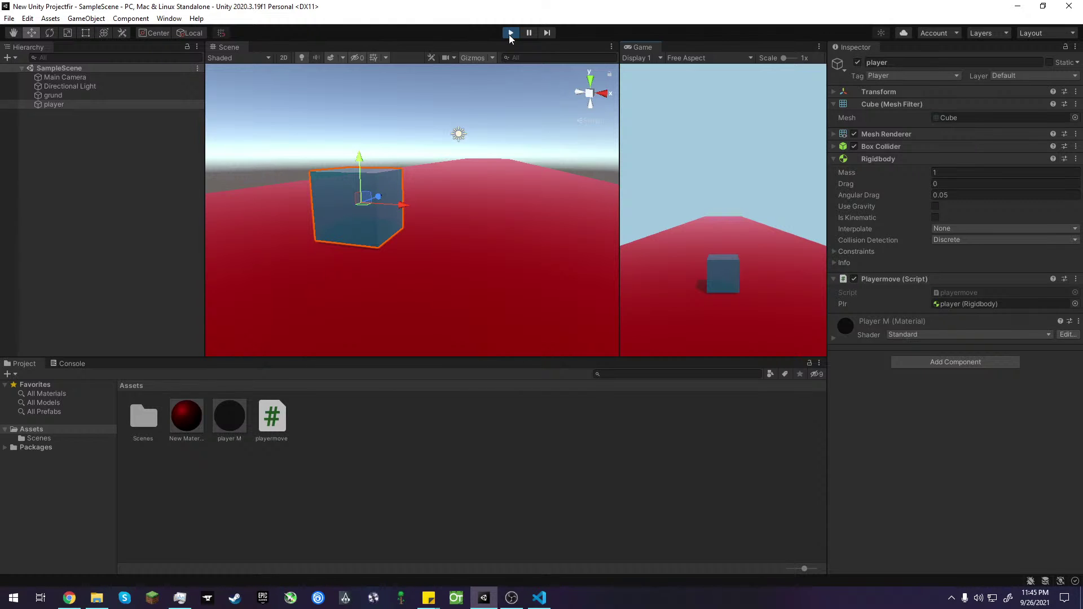
click(347, 216)
click(355, 232)
key(ctrl+d)
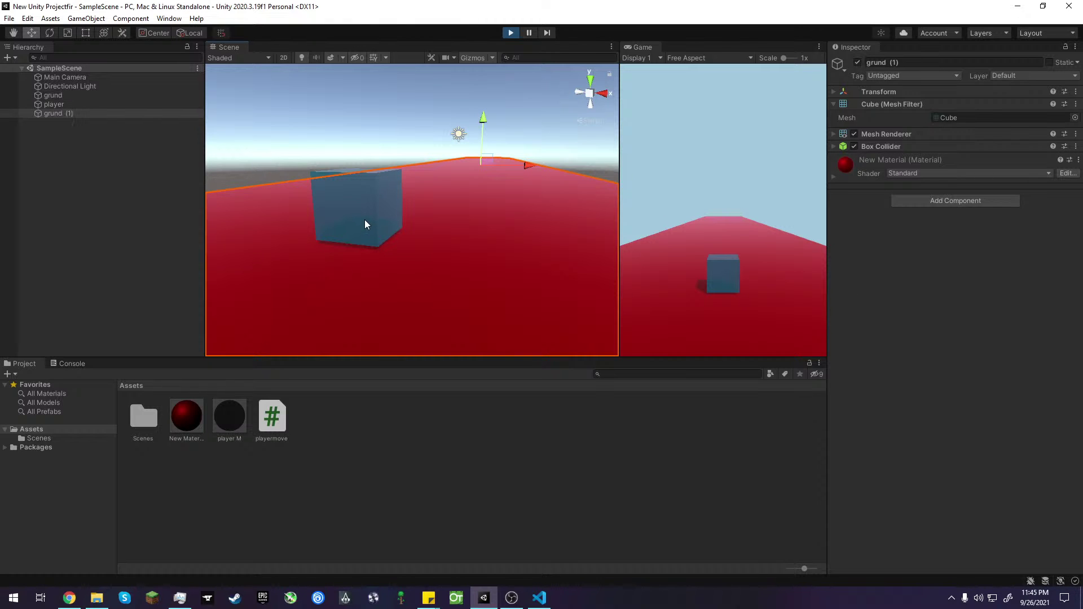
click(365, 220)
key(ctrl+d)
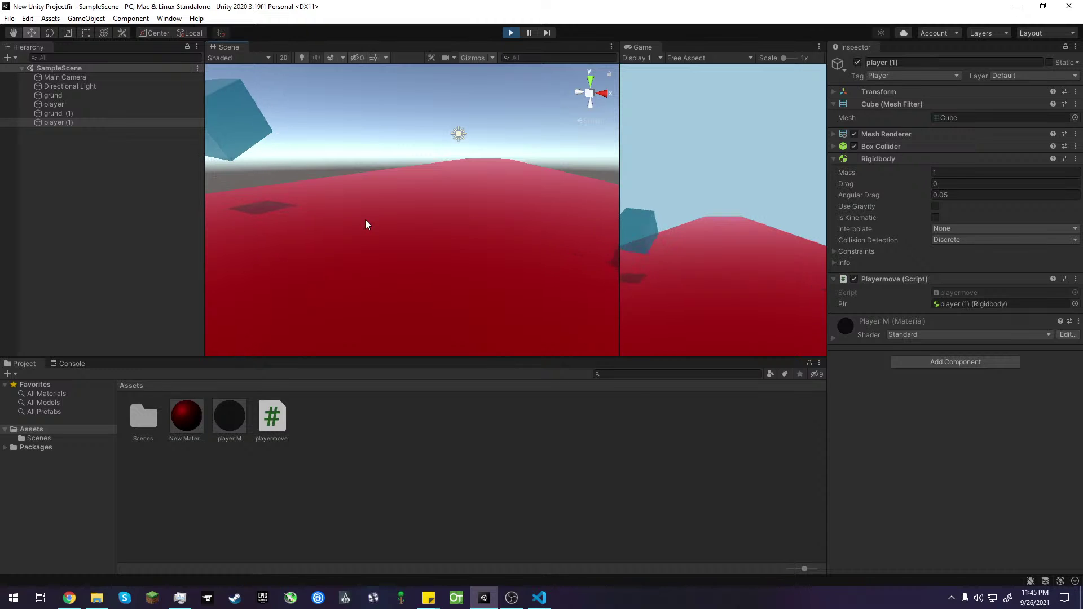
- Select the floating player cube in the running game and toggle its Rigidbody's Use Gravity on and off
click(243, 111)
click(221, 98)
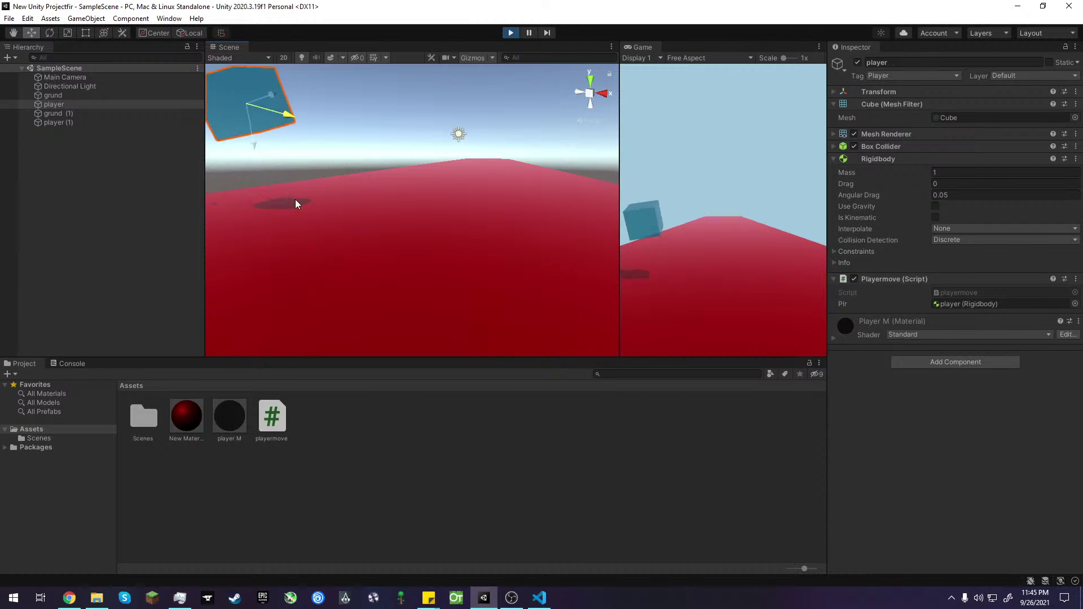
click(401, 116)
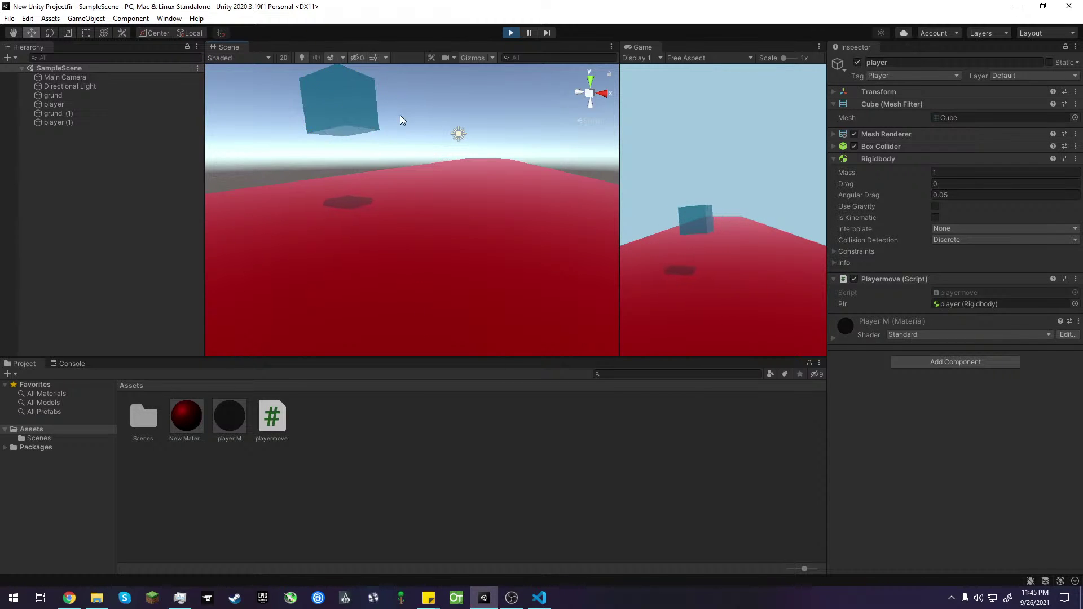
click(350, 94)
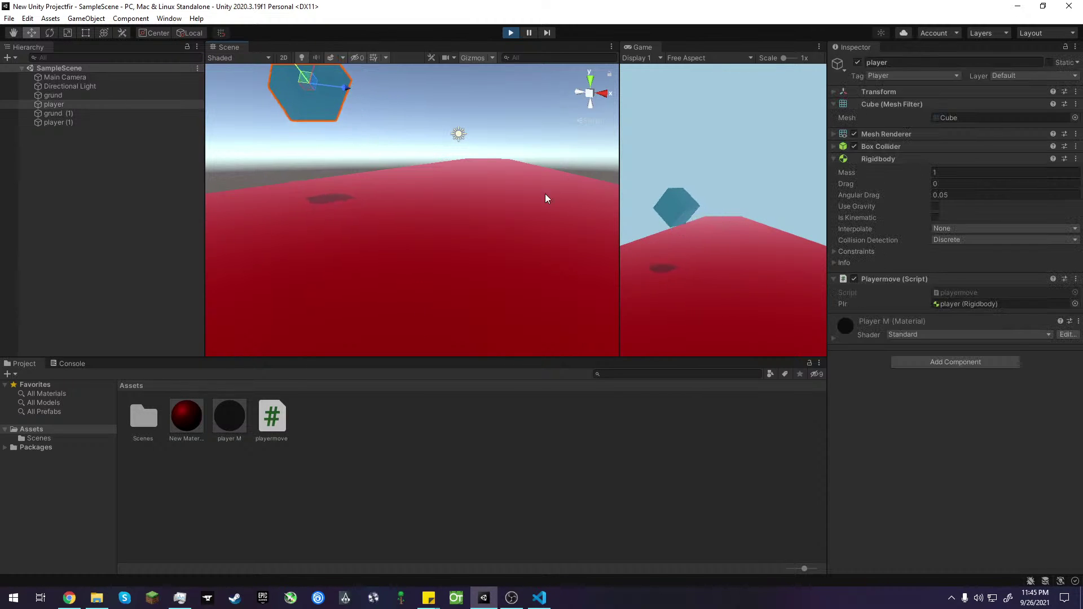
click(935, 206)
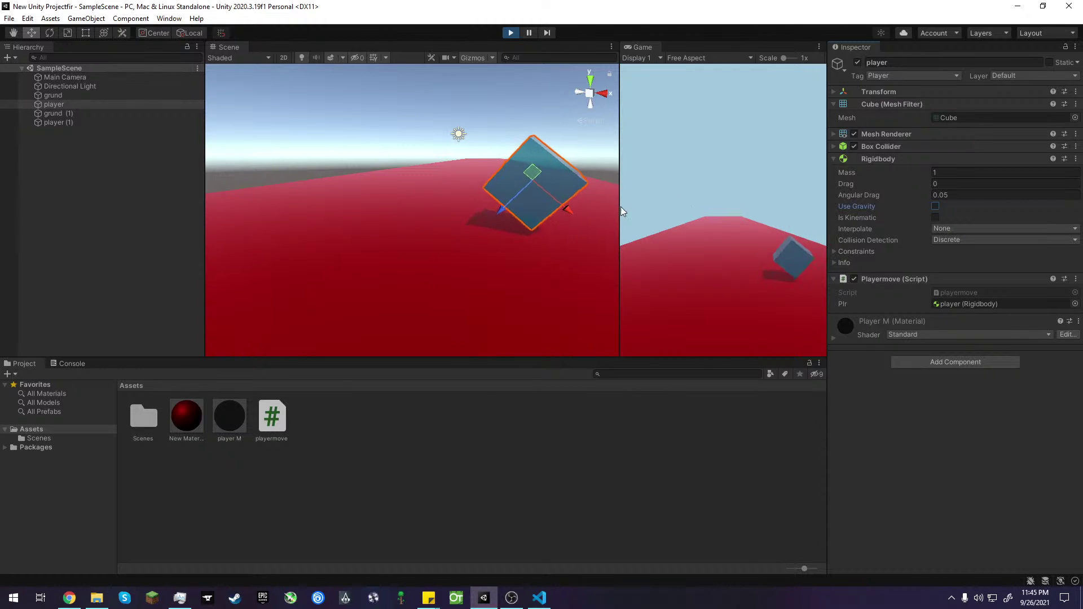
click(422, 124)
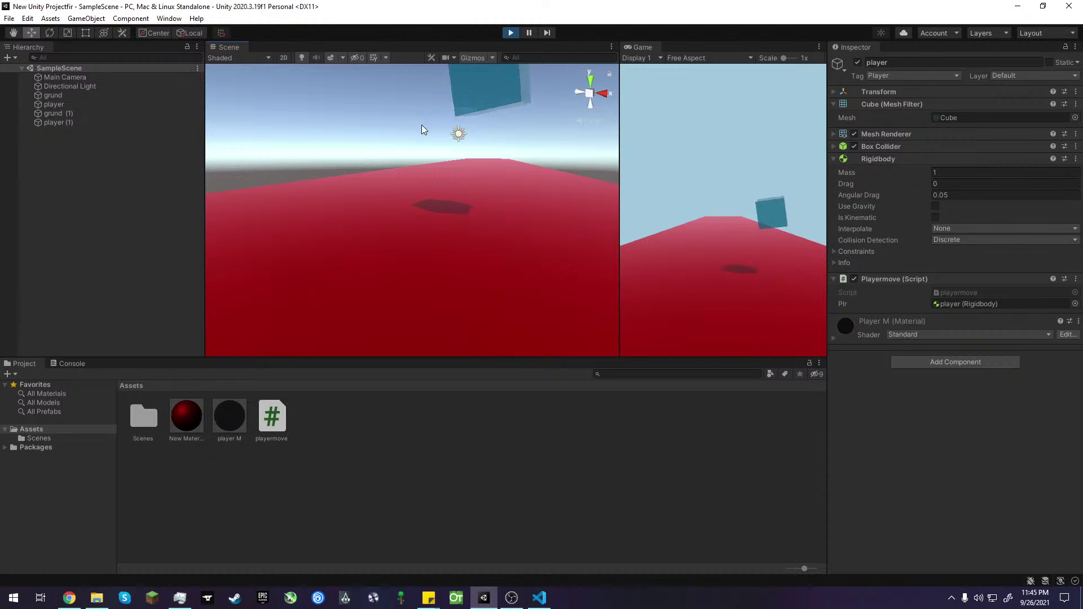
- Select the floating player cube in the running game and enable its Rigidbody's Use Gravity
click(529, 73)
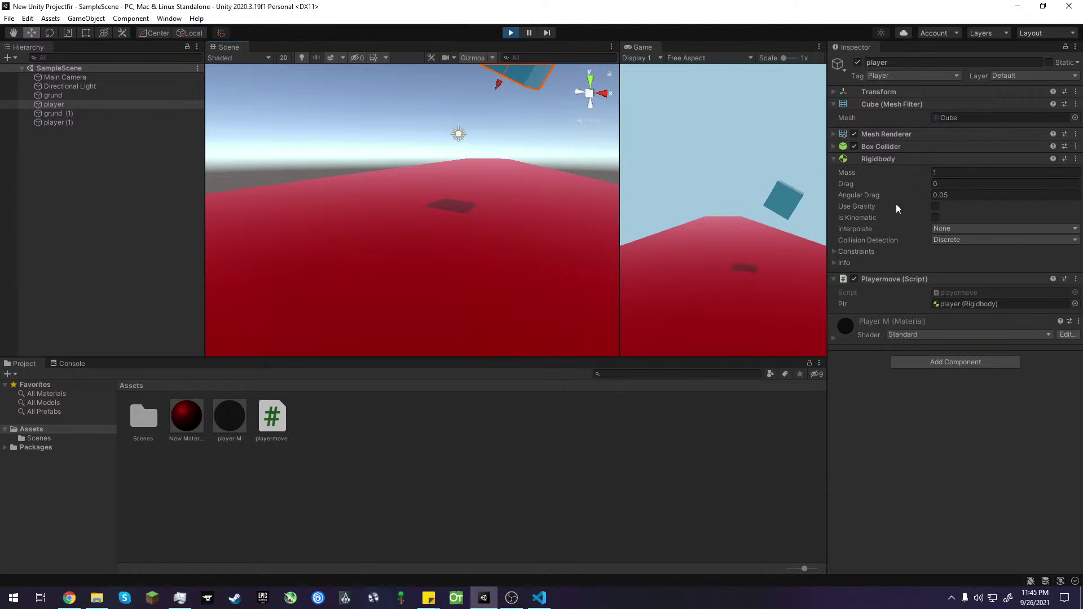
click(936, 206)
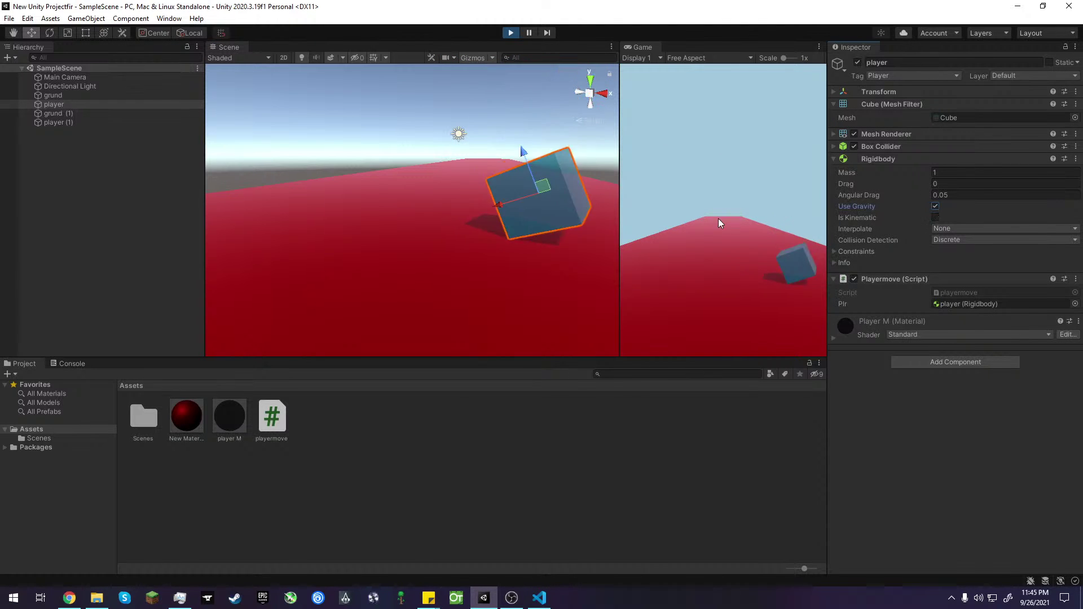
drag(546, 225, 388, 226)
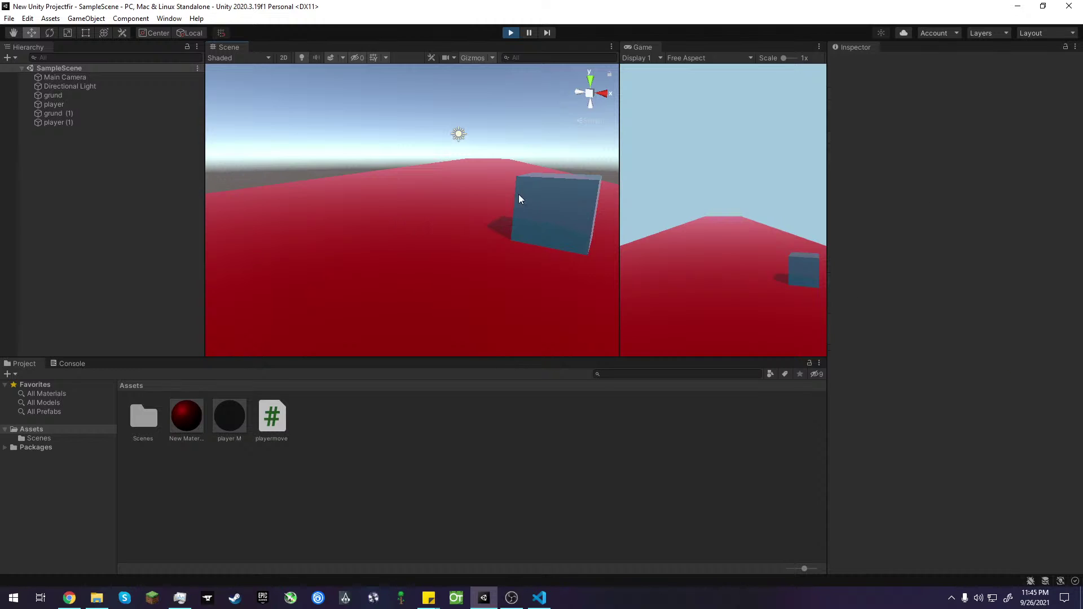
- Move the player cube across the ground, lift it into the air, and disable its Use Gravity
click(563, 205)
drag(566, 204, 385, 158)
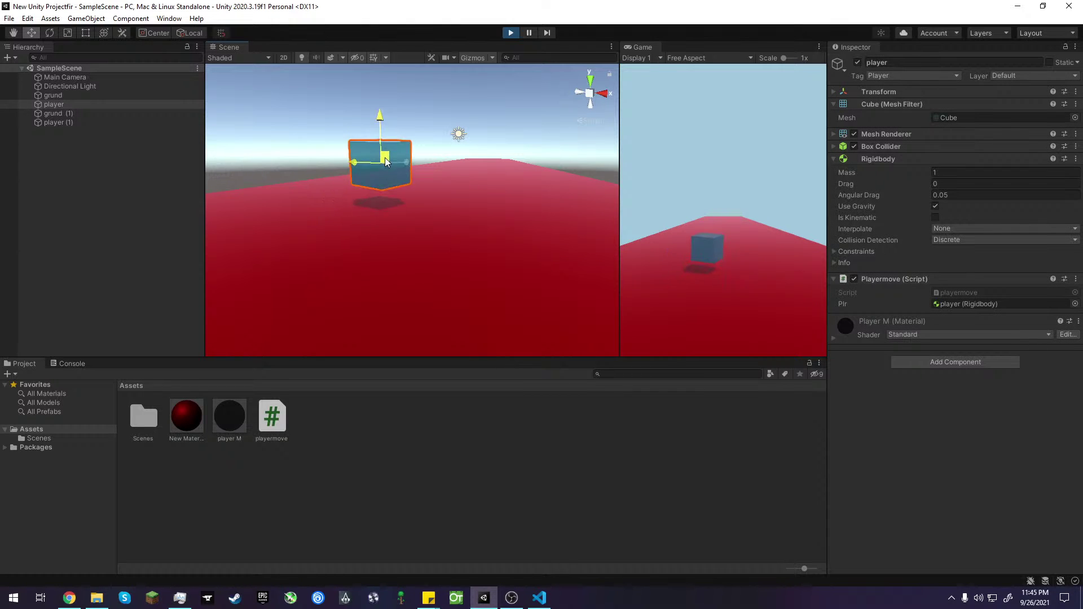
drag(388, 153, 382, 89)
click(935, 206)
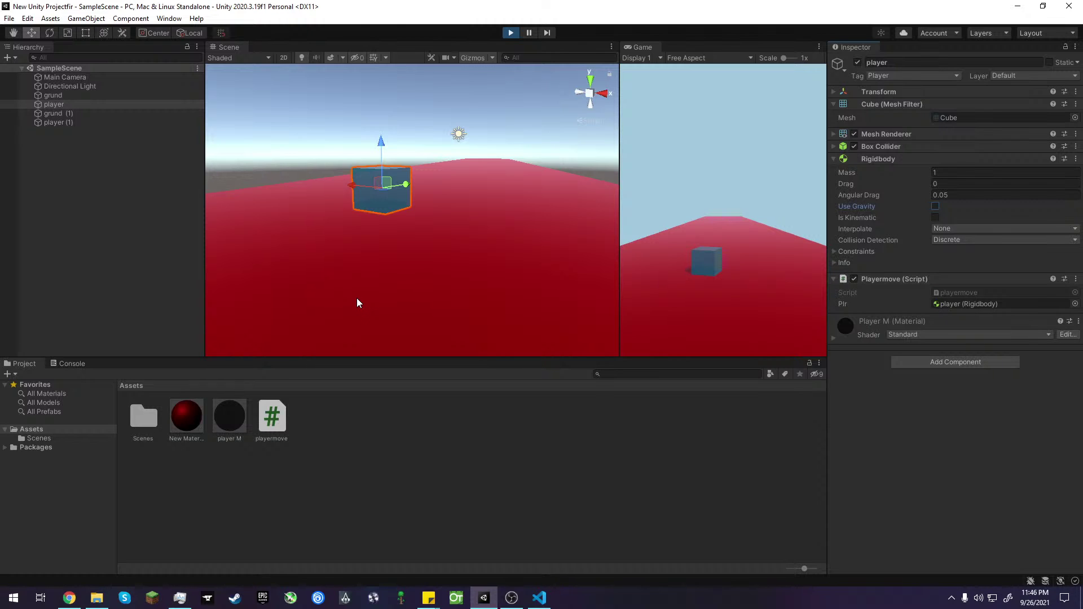
- Switch to the browser, resume the Brackeys programming tutorial, and pause it at 4:58
click(70, 598)
click(230, 421)
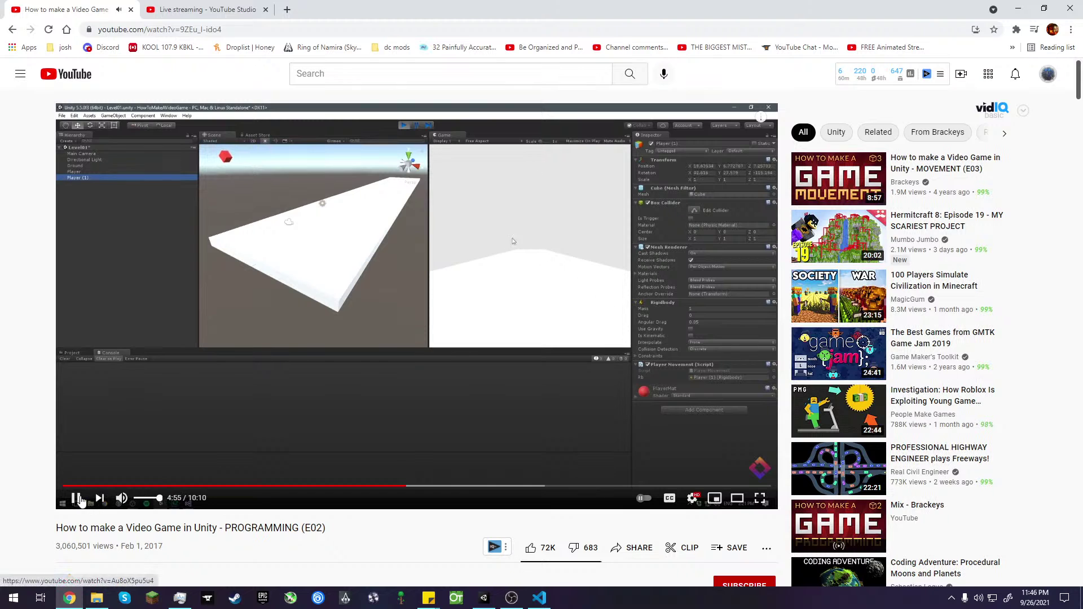
key(space)
key(space)
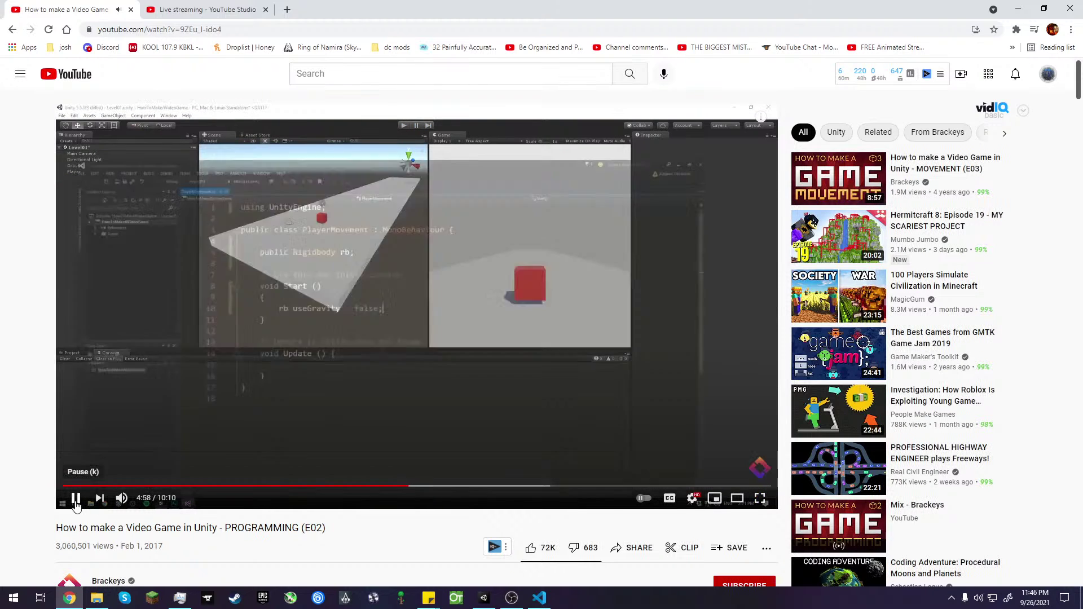
click(77, 500)
- Switch to OBS and mute the Mic/Aux audio source
click(512, 598)
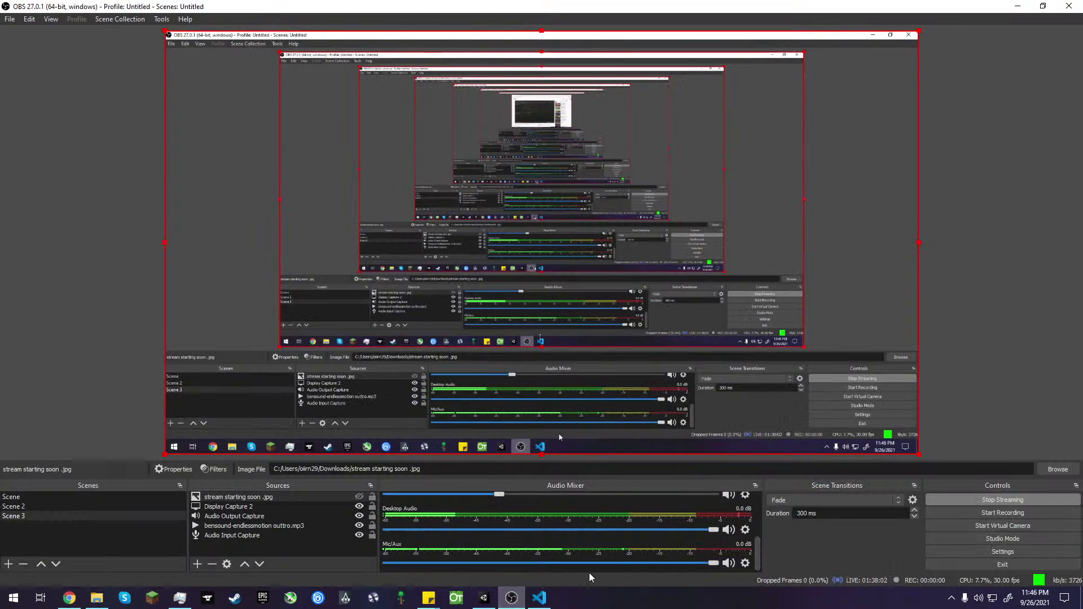
click(728, 563)
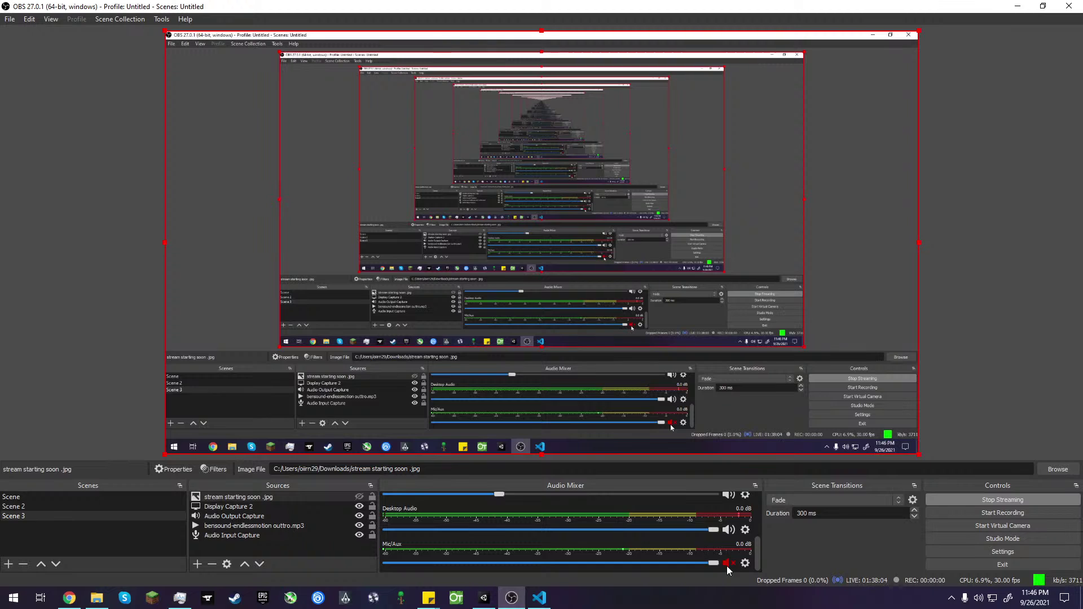